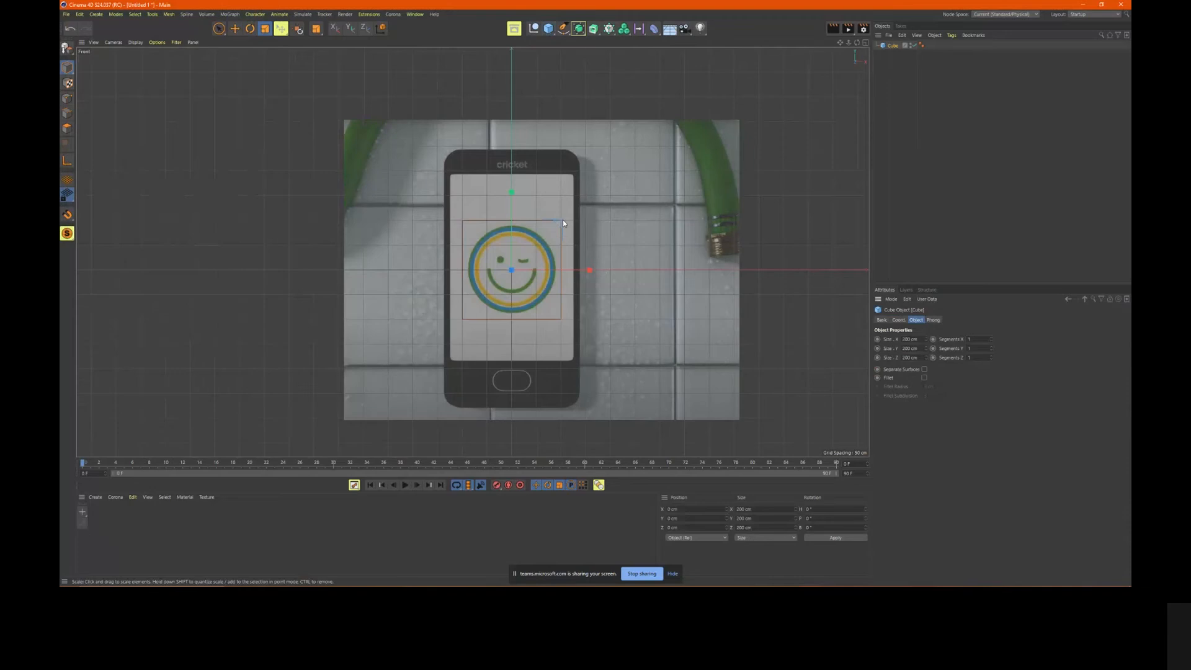
Scale the cube uniformly to about 276 cm to match the phone's width, and raise the front view background image's transparency to about 87%
left_click_drag(512, 194, 509, 169)
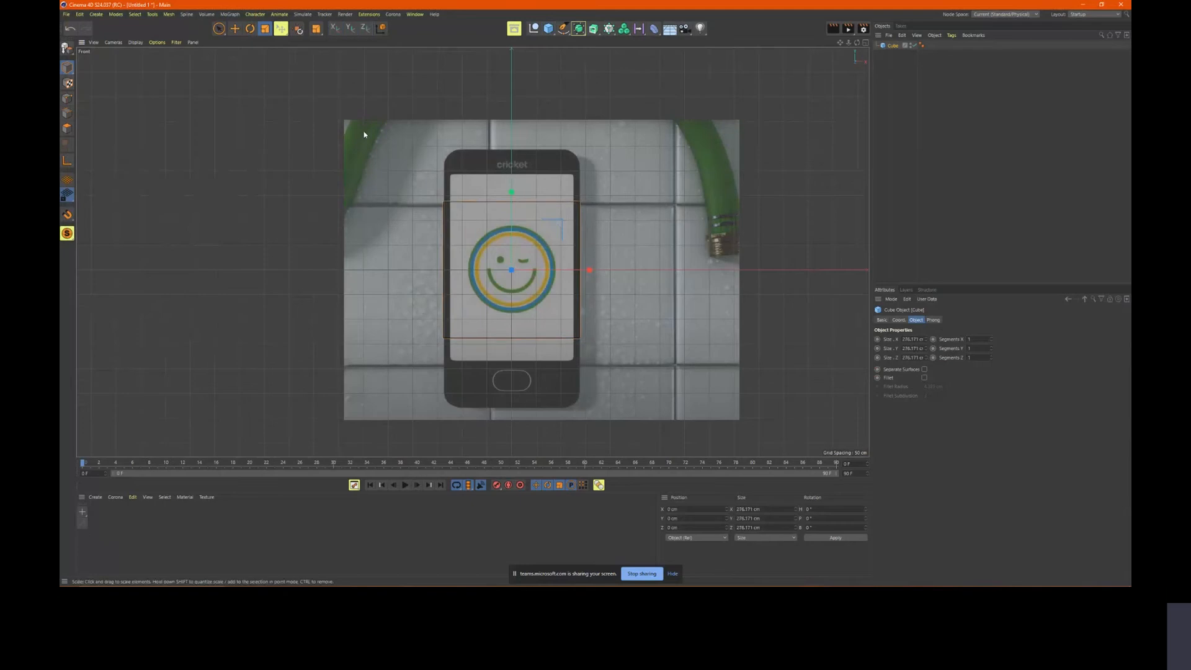
left_click(157, 42)
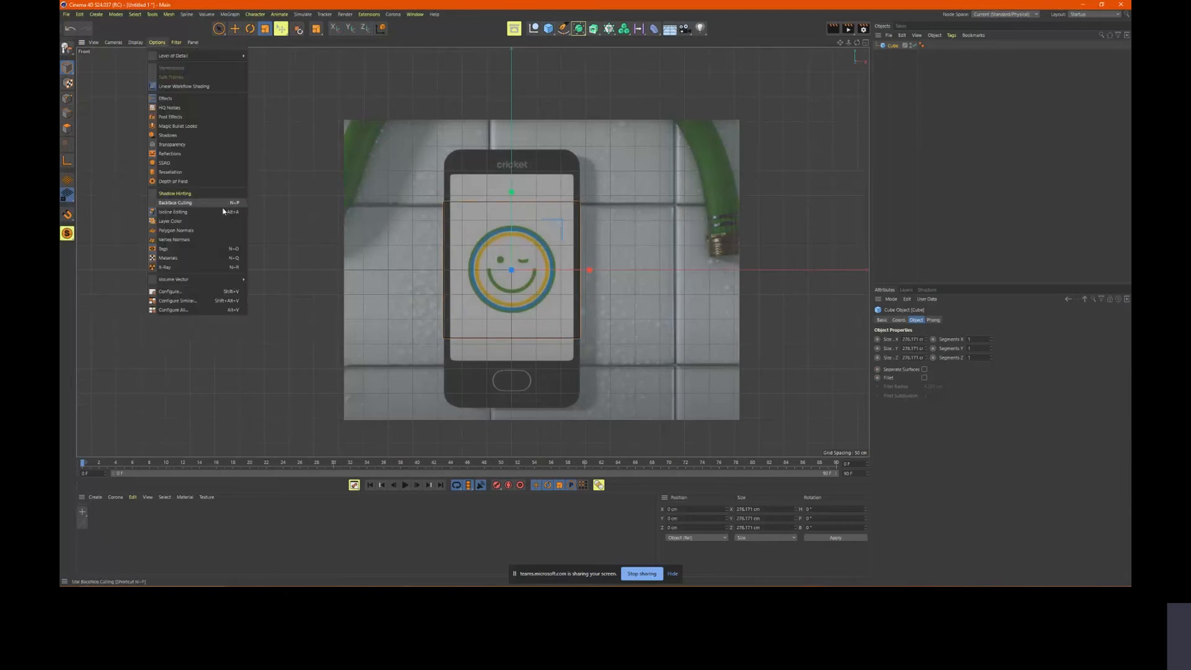
left_click(199, 292)
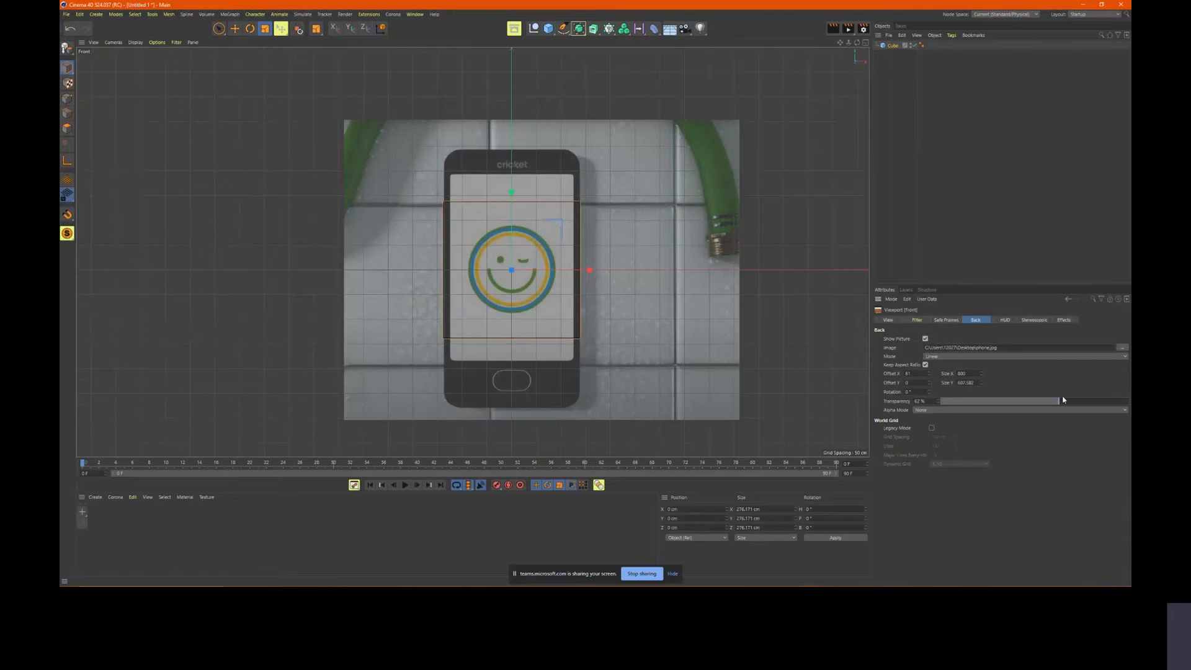
left_click_drag(1063, 400, 1105, 402)
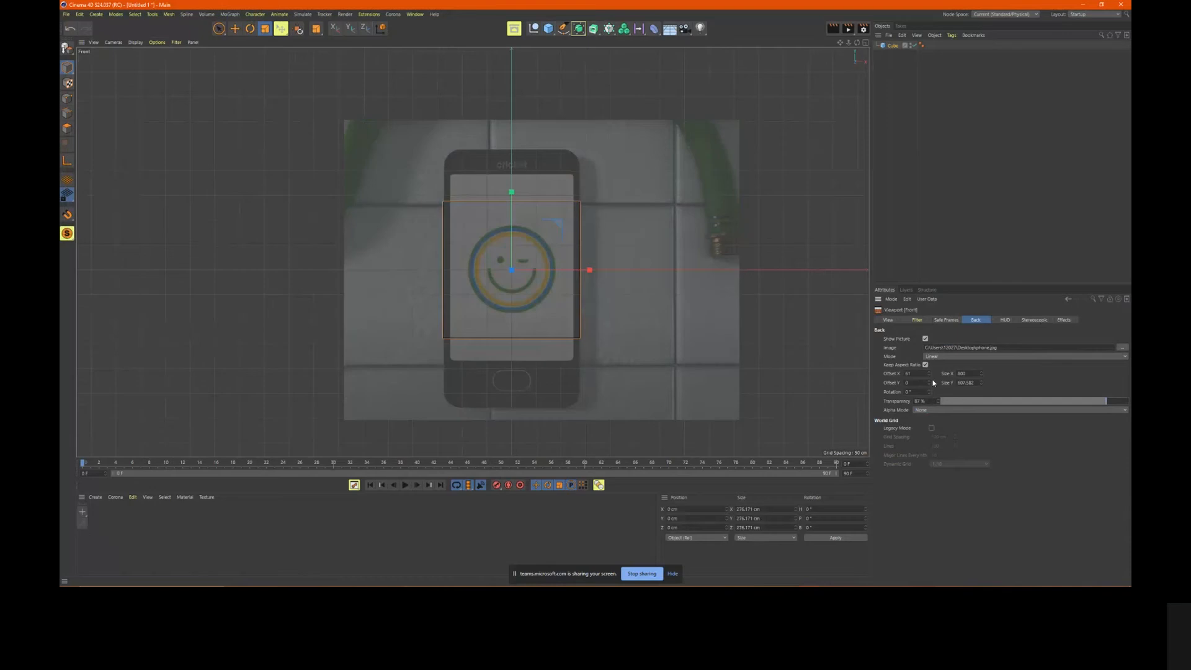
Stretch the cube's Y size to about 501 cm and move it down to about Y -17.7 cm over the reference phone
left_click(883, 47)
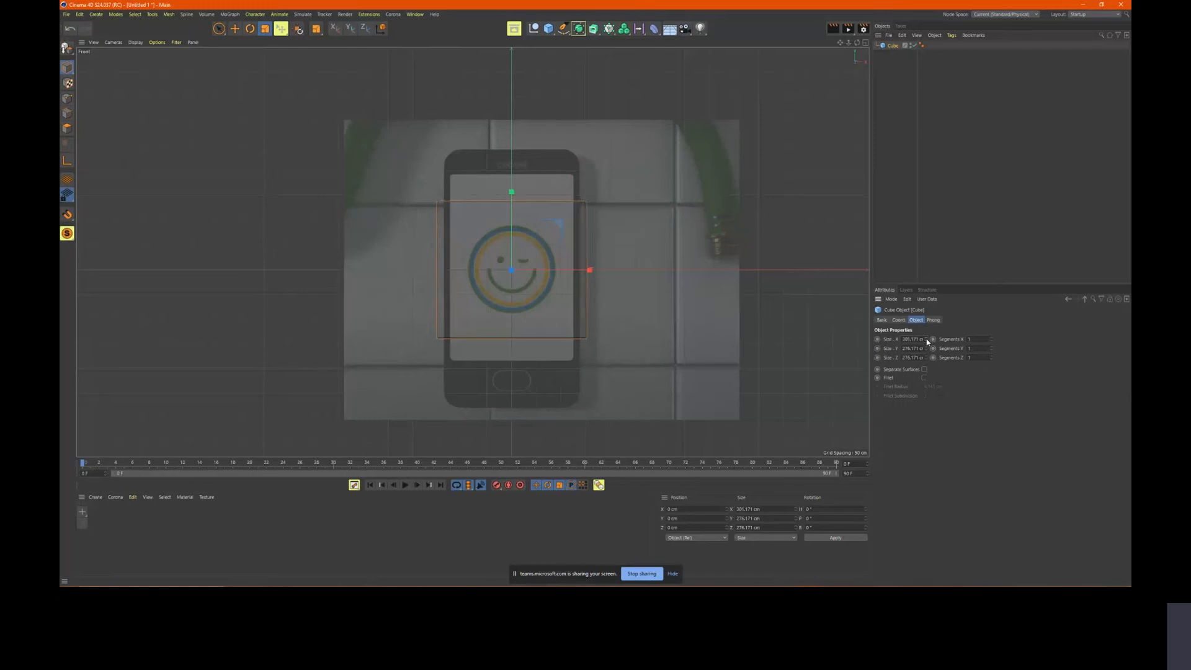
left_click_drag(926, 350, 927, 338)
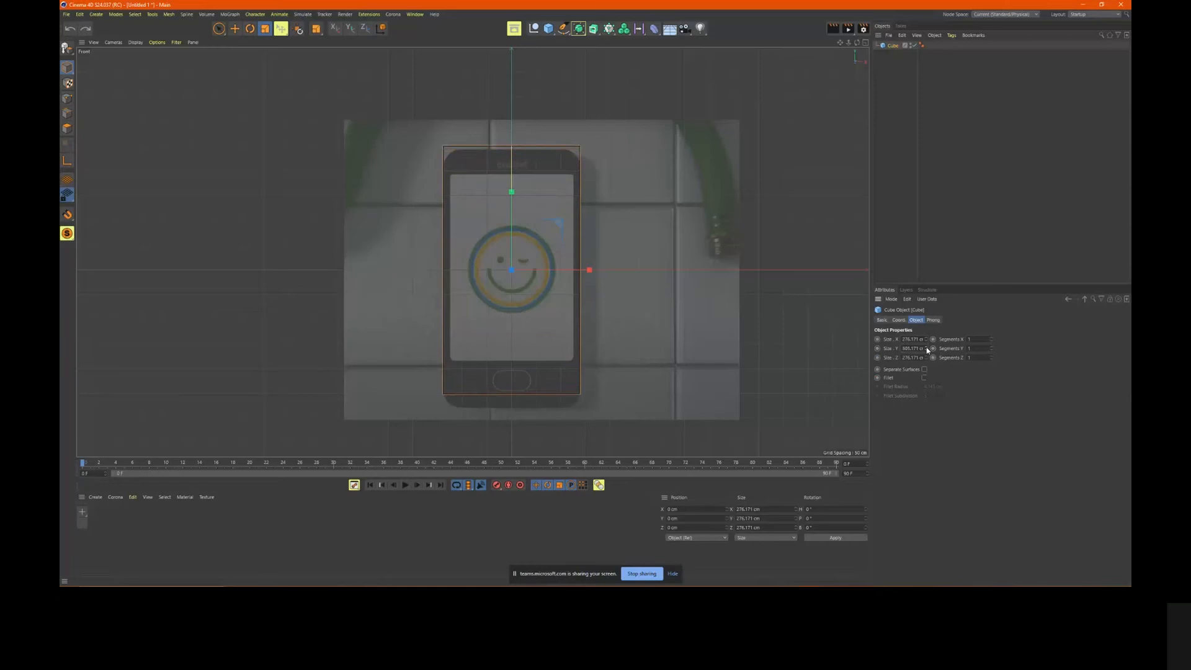
key("e")
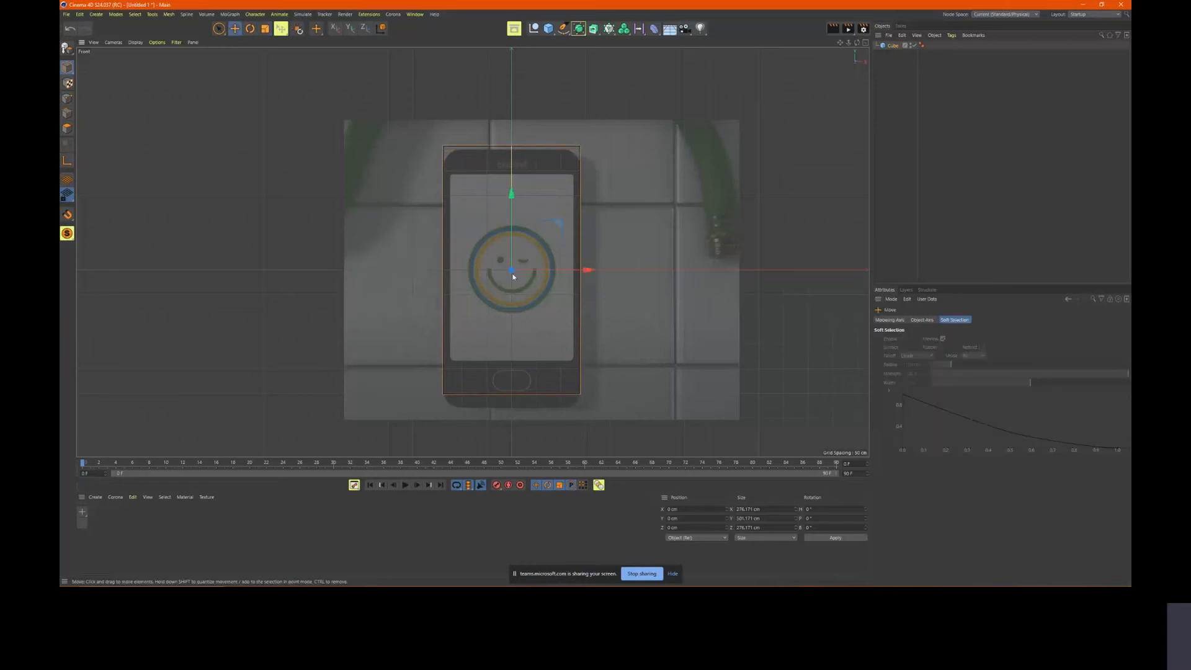
left_click_drag(509, 195, 510, 200)
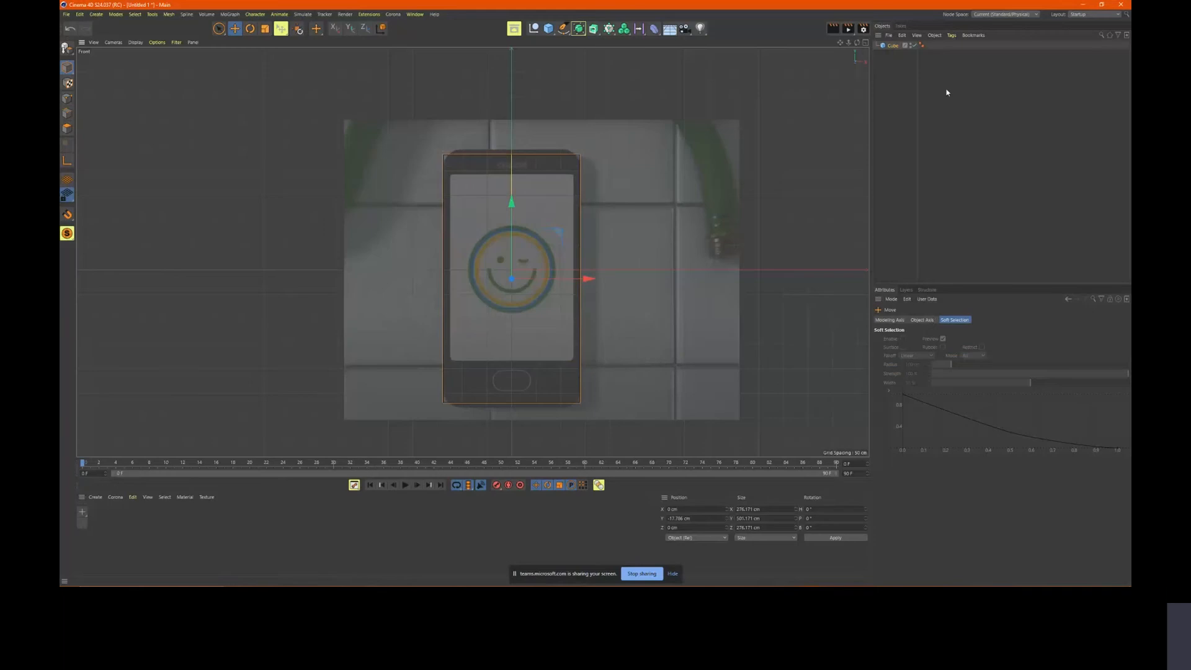
Refine the cube's X size to about 275 cm and its Y size to about 520 cm to fit the phone's outline
left_click(894, 46)
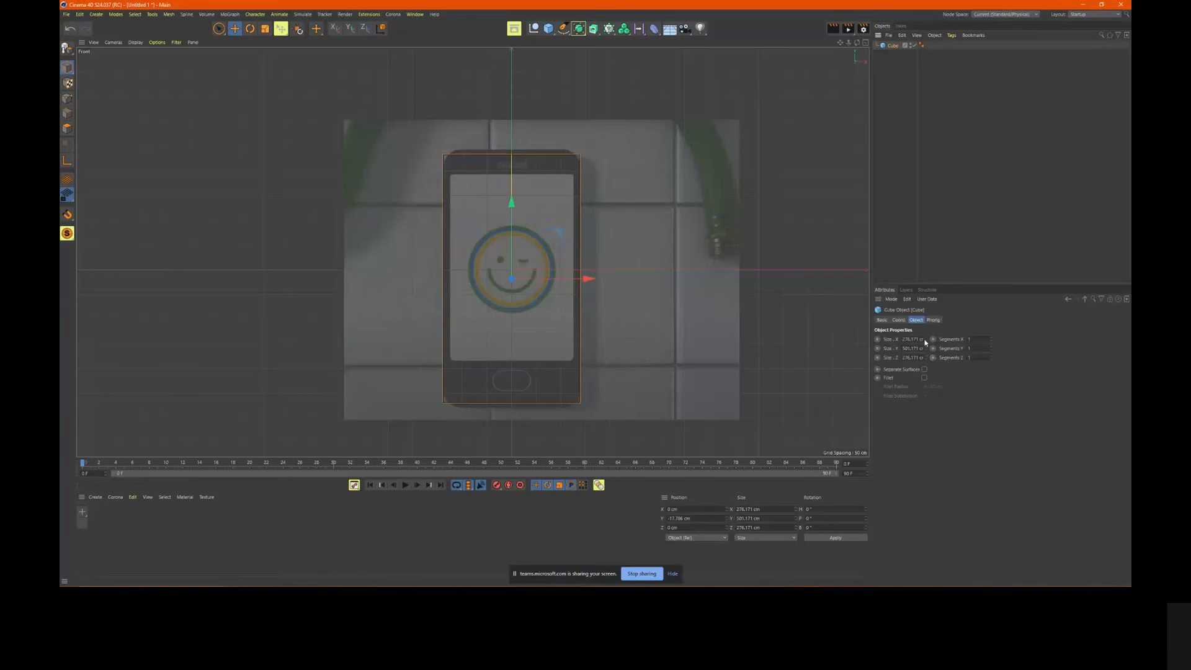
left_click_drag(927, 340, 927, 340)
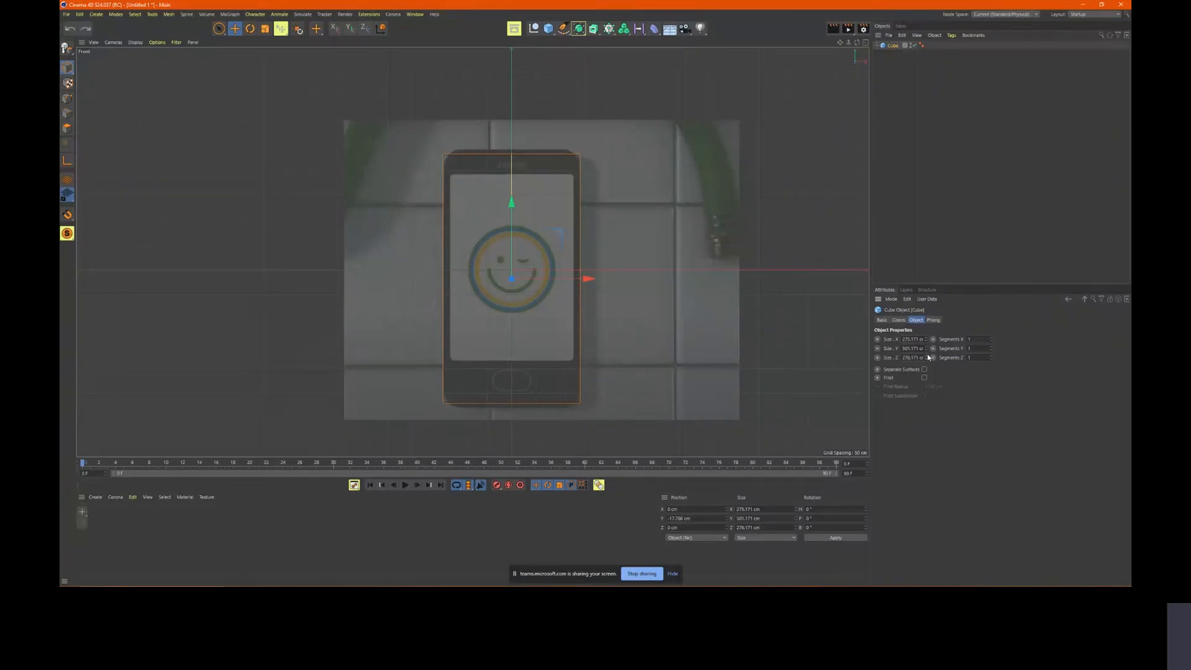
left_click_drag(926, 349, 926, 351)
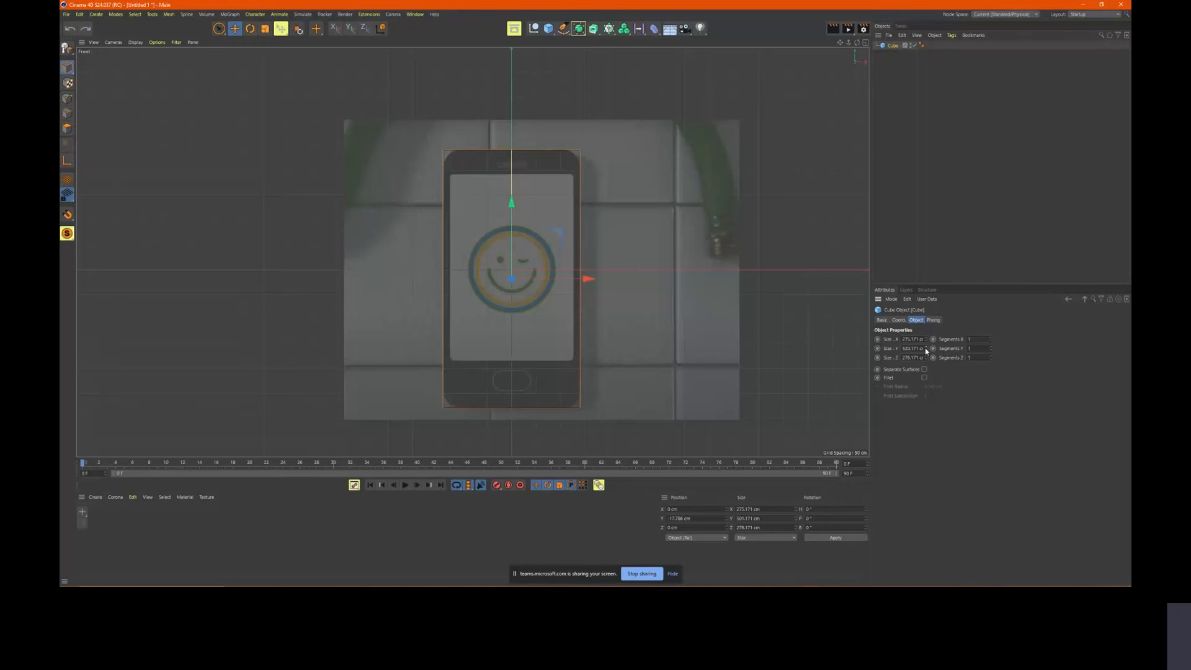
Enable the cube's fillet and enlarge its radius to about 21 cm to match the phone's rounded corners
left_click(925, 377)
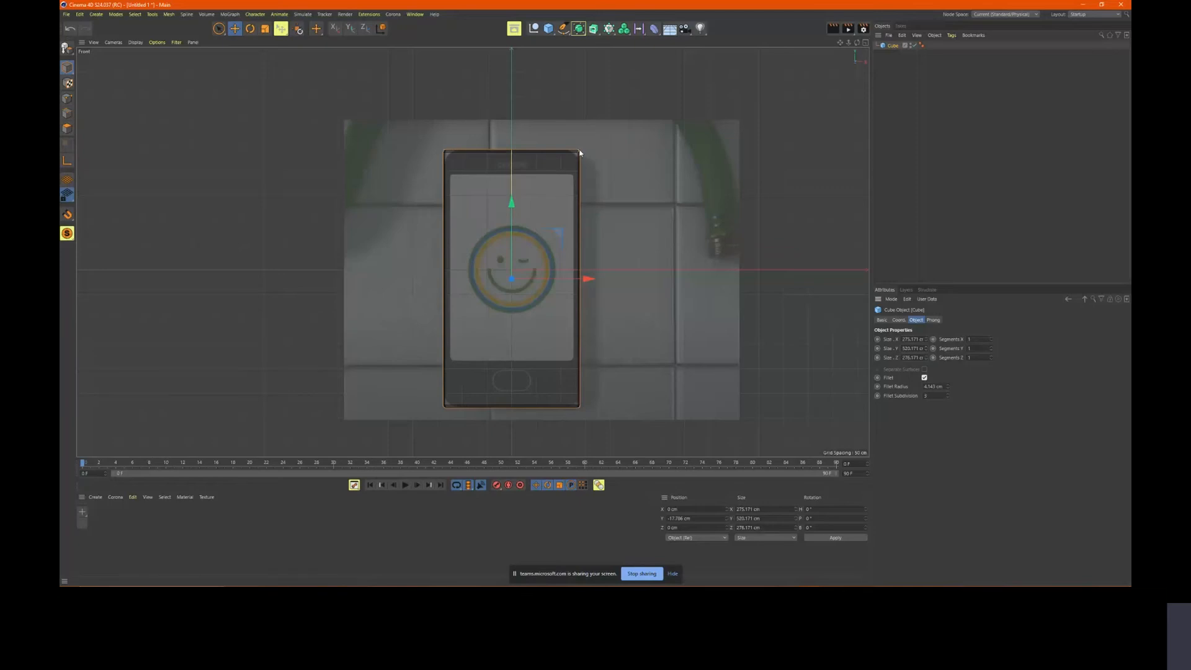
left_click_drag(578, 156, 572, 168)
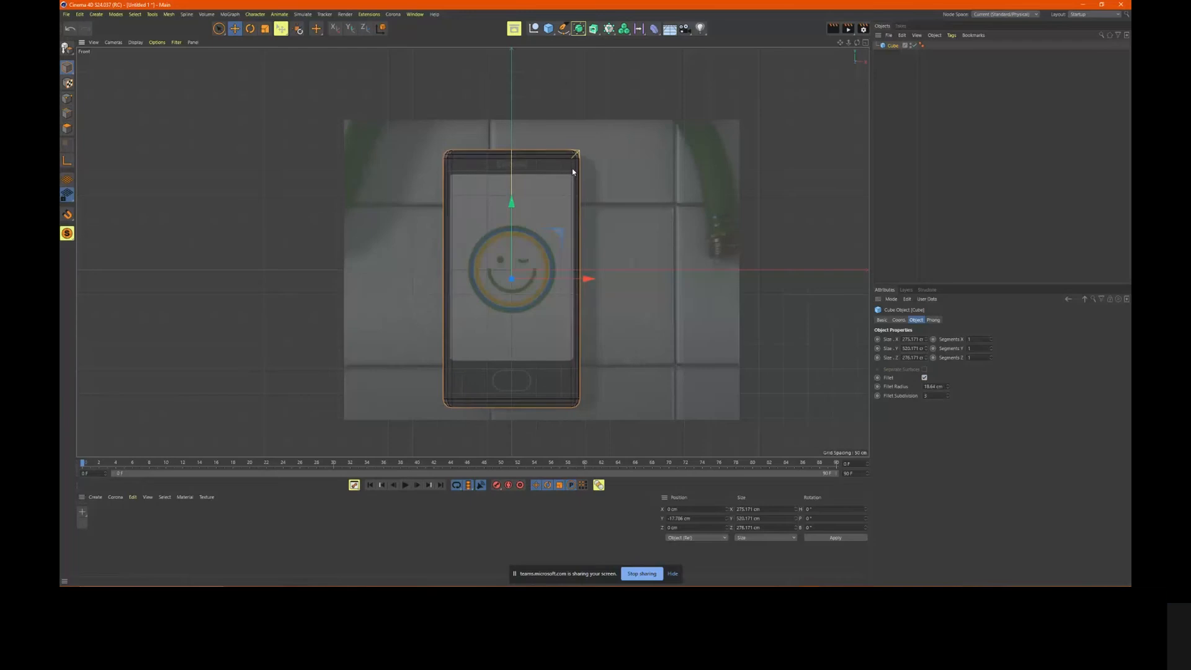
Show the cube's edge lines over the shading in the perspective view and set the fillet subdivision to 6
middle_click(584, 214)
middle_click(382, 195)
left_click_drag(632, 300, 575, 324, "alt")
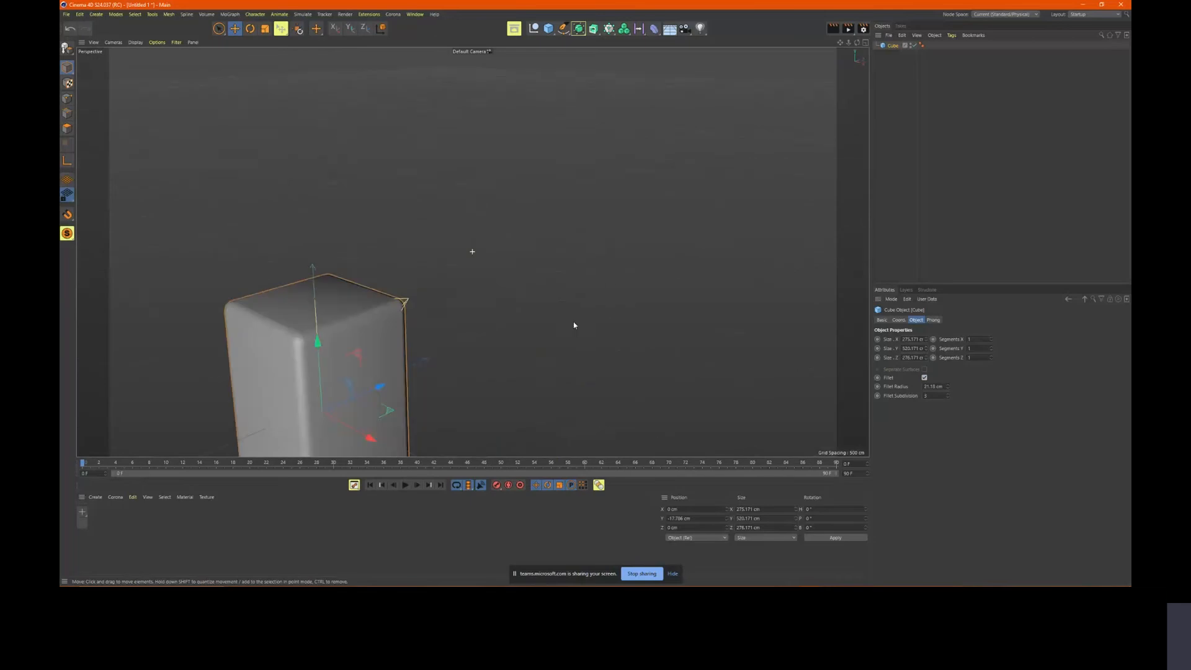
middle_click_drag(574, 324, 626, 226, "alt")
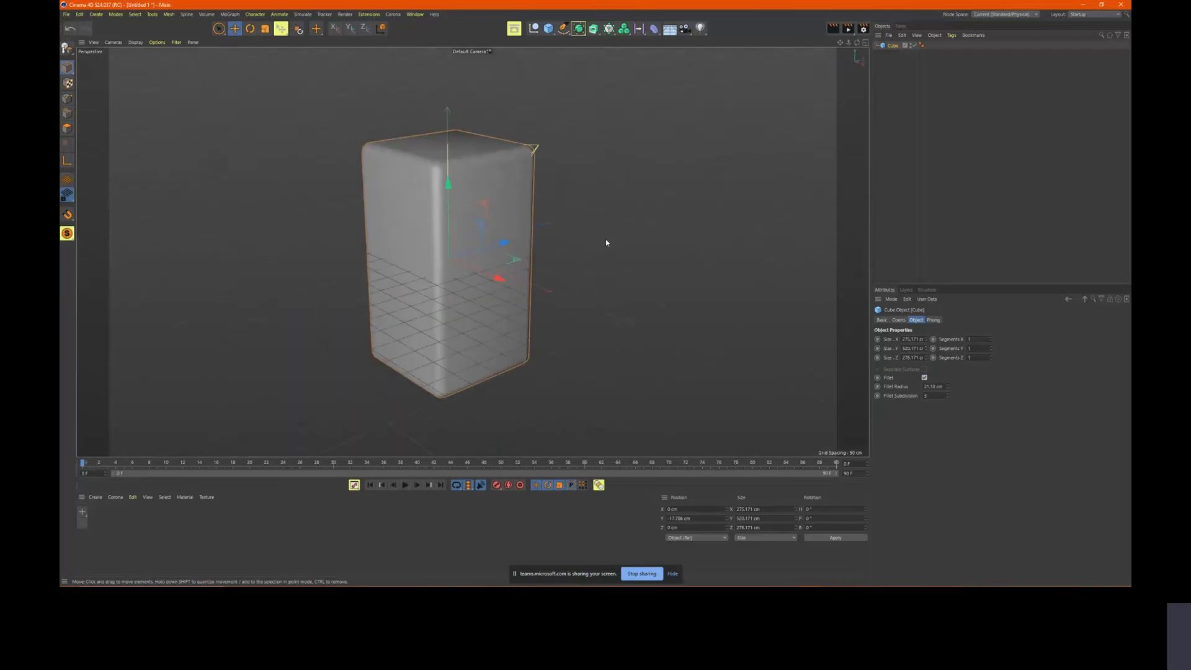
key("n")
key("b")
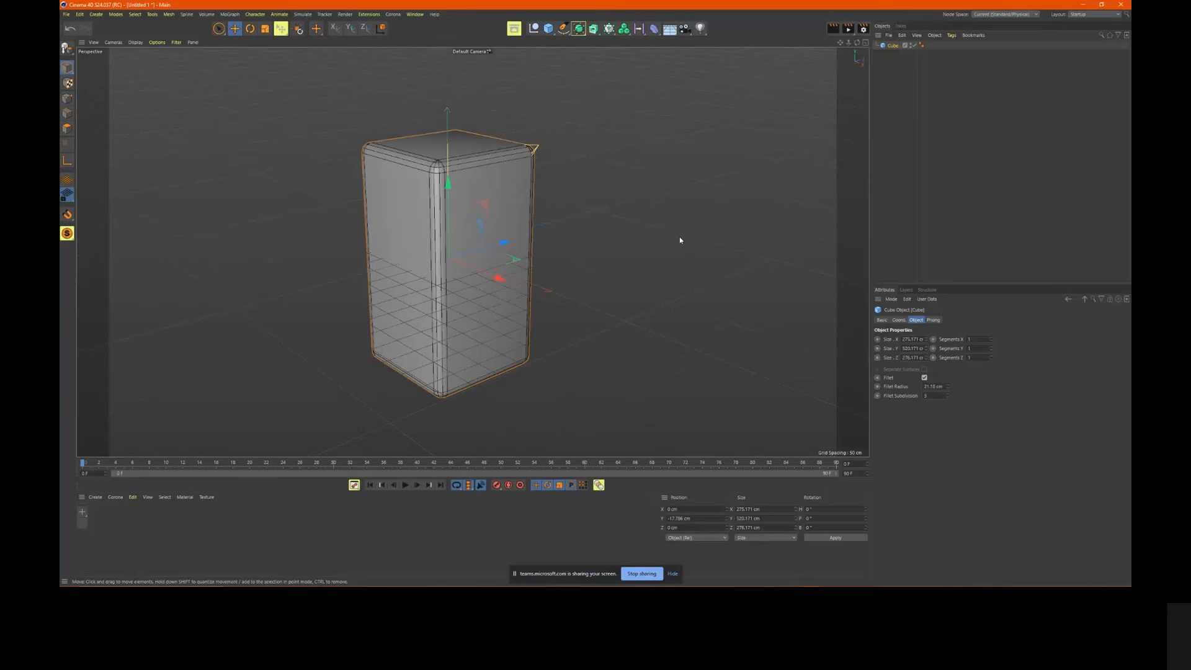
mouse_move(680, 242)
left_mouse_down("alt")
mouse_move(618, 259)
mouse_move(590, 250)
mouse_move(609, 255)
mouse_move(609, 272)
mouse_move(683, 252)
mouse_move(691, 266)
mouse_move(761, 255)
mouse_move(756, 243)
mouse_move(683, 255)
mouse_move(701, 293)
mouse_move(726, 267)
mouse_move(652, 266)
mouse_move(566, 241)
mouse_move(646, 224)
mouse_move(540, 264)
left_mouse_up("alt")
left_click(936, 394)
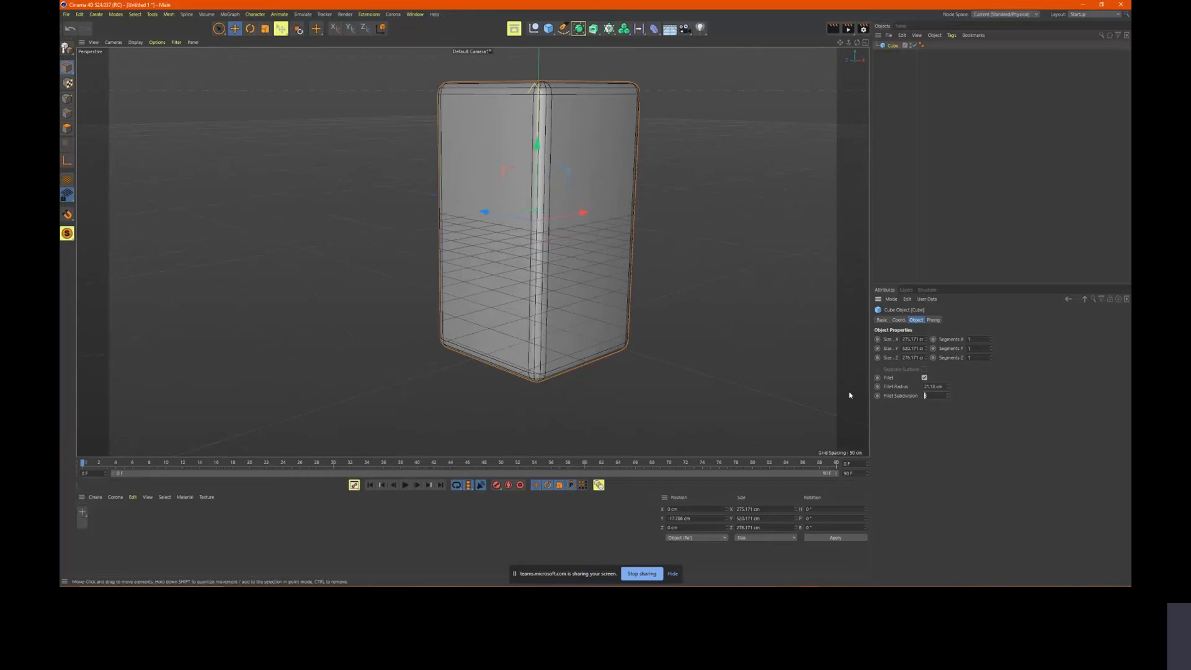
type("6")
key("Return")
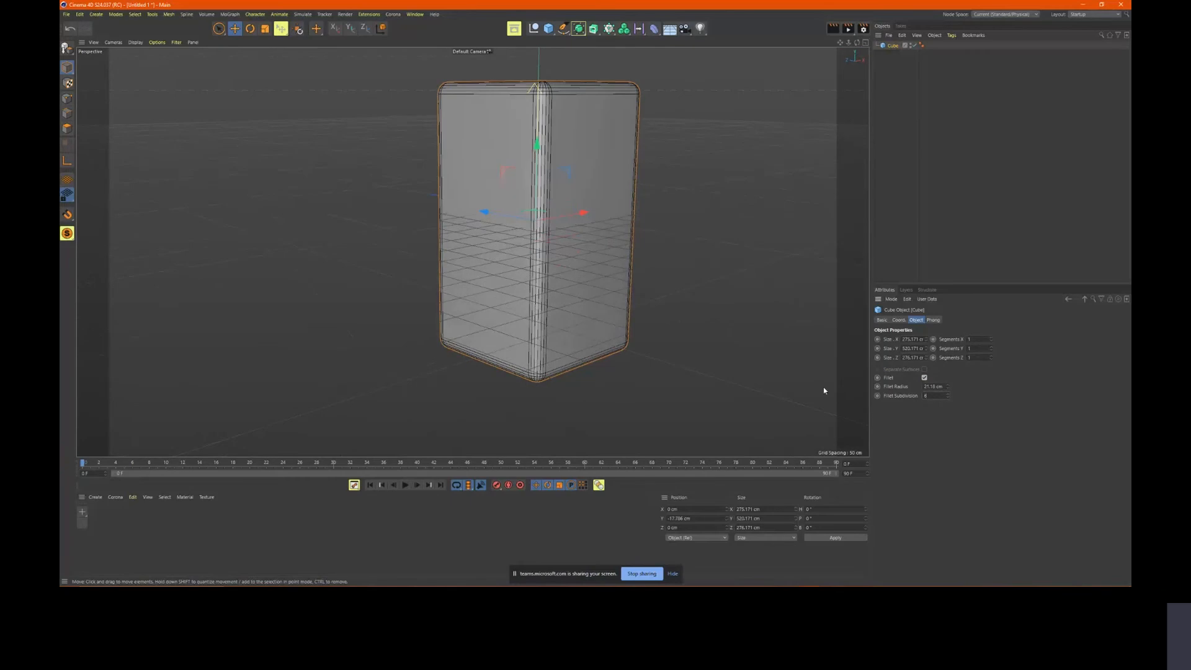
Reduce the cube's Z size to about 57 cm to give the phone body its thickness
left_click_drag(614, 248, 689, 285, "alt")
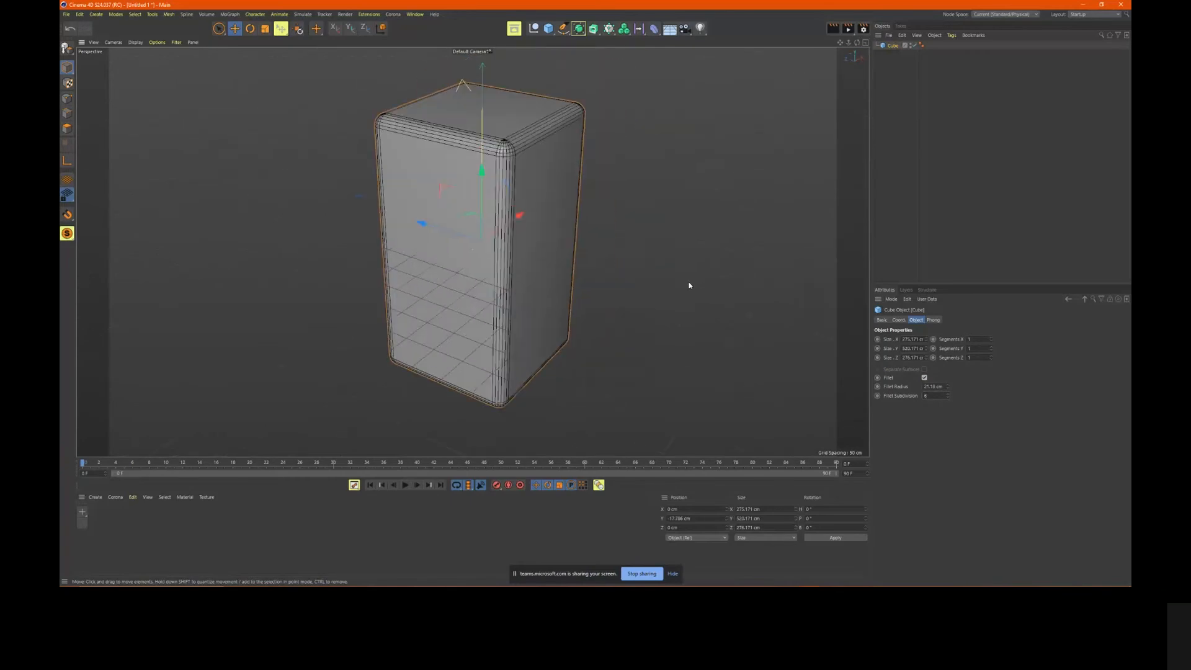
left_click_drag(926, 358, 929, 359)
left_click_drag(643, 210, 585, 182, "alt")
Check the rounded body against the phone image in the front view and make the cube editable
middle_click(584, 182)
middle_click(623, 255)
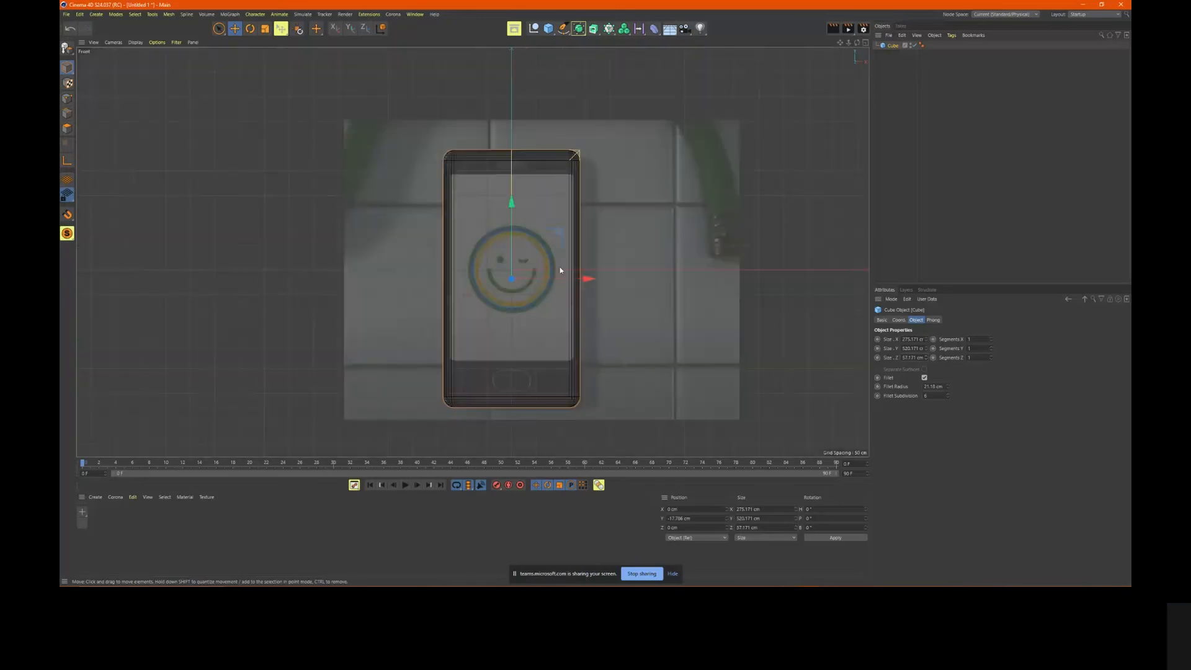
scroll(611, 230, "up", 3)
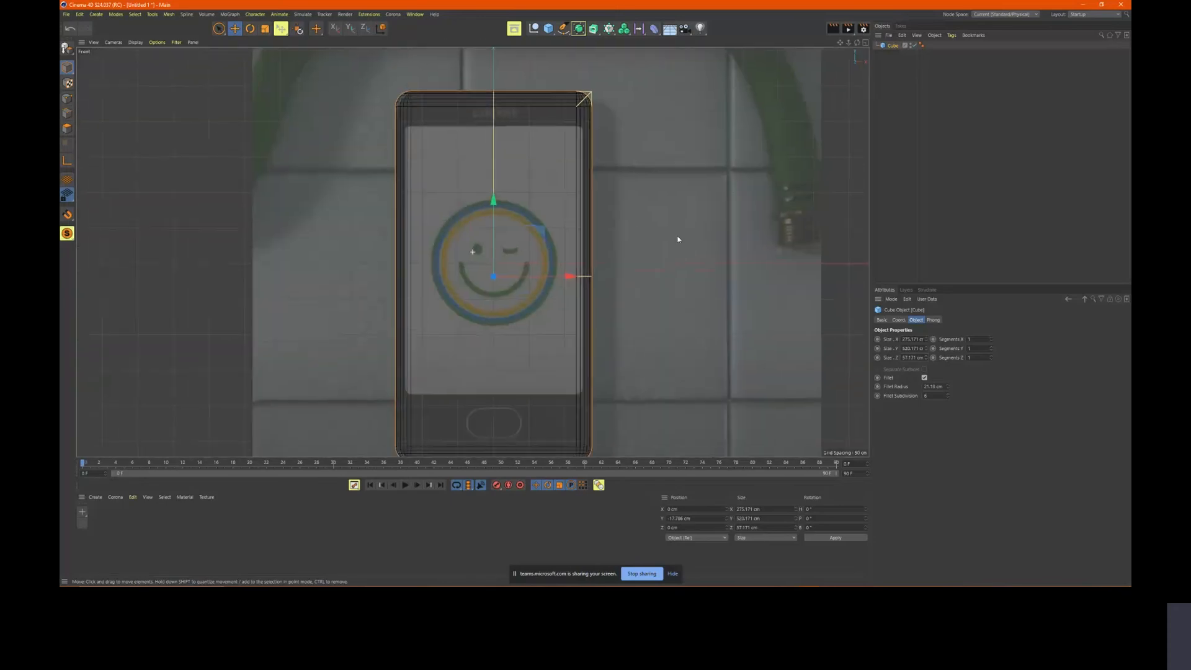
scroll(678, 239, "down", 1)
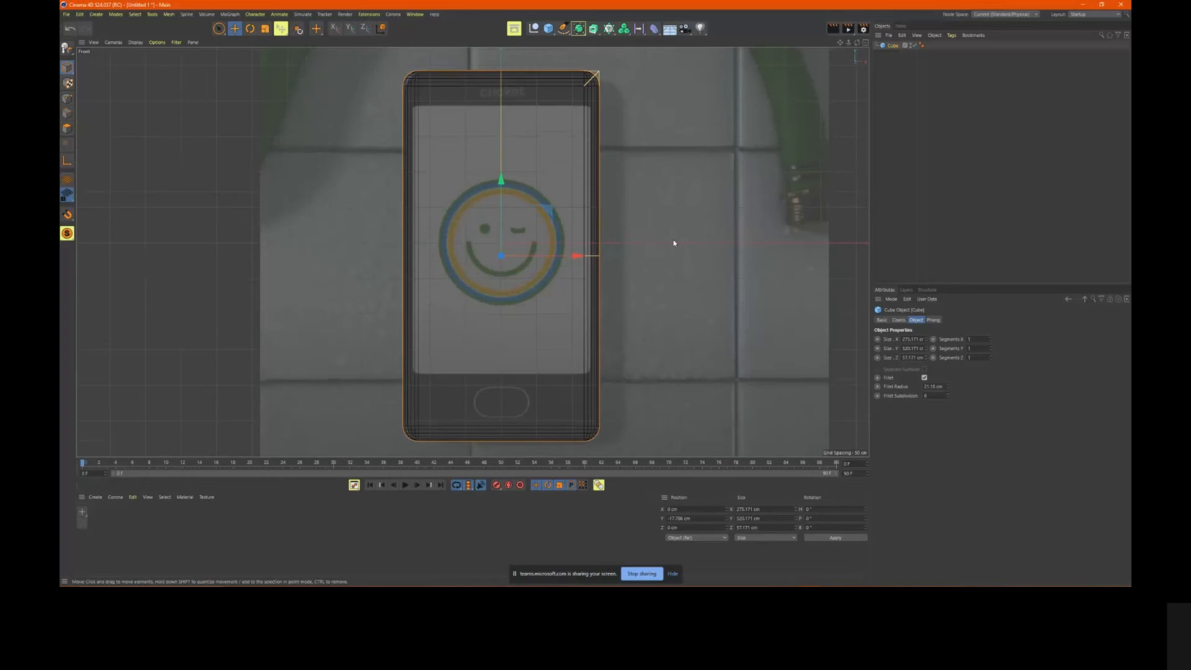
scroll(665, 248, "down", 2)
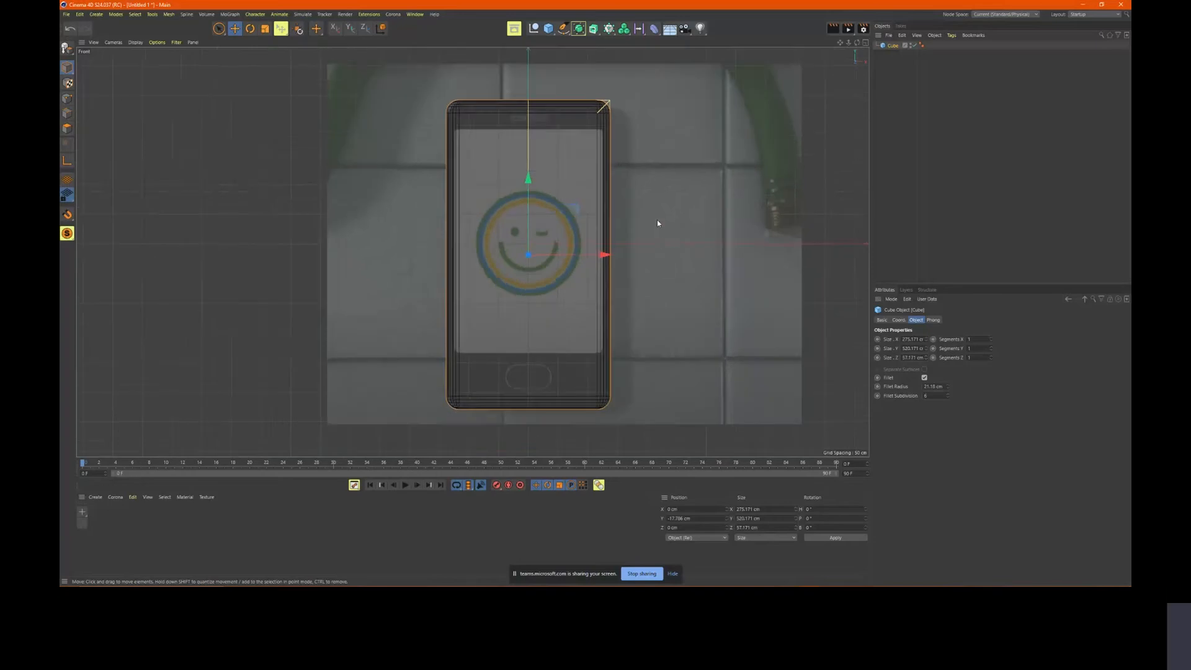
scroll(657, 205, "up", 2)
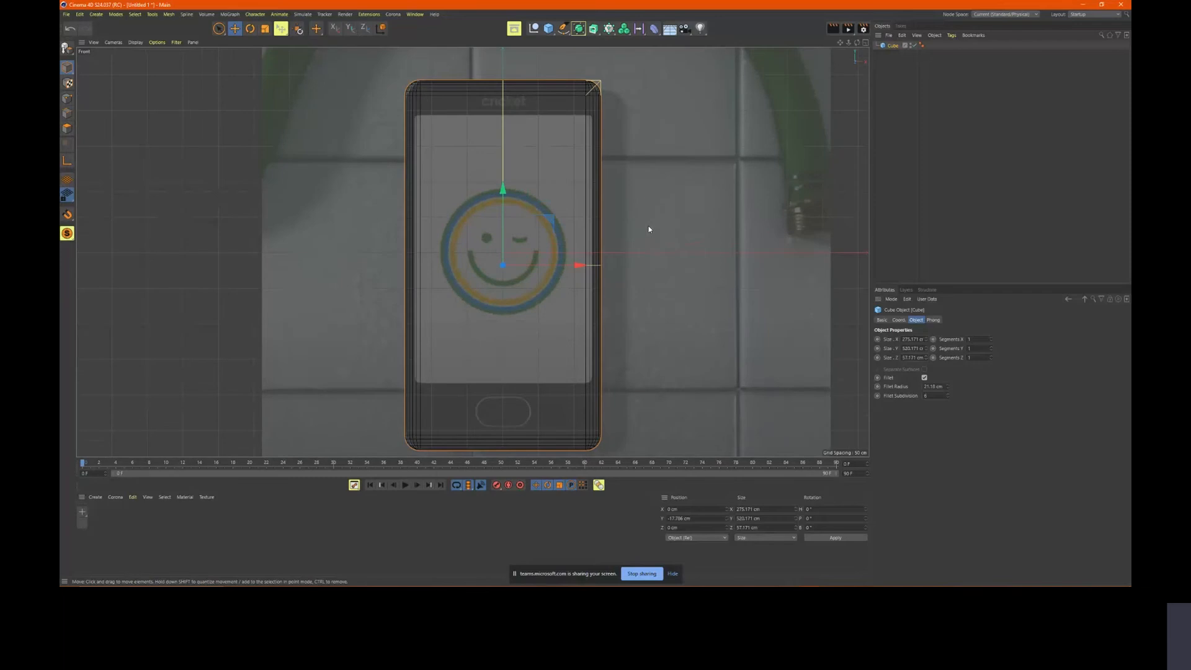
key("c")
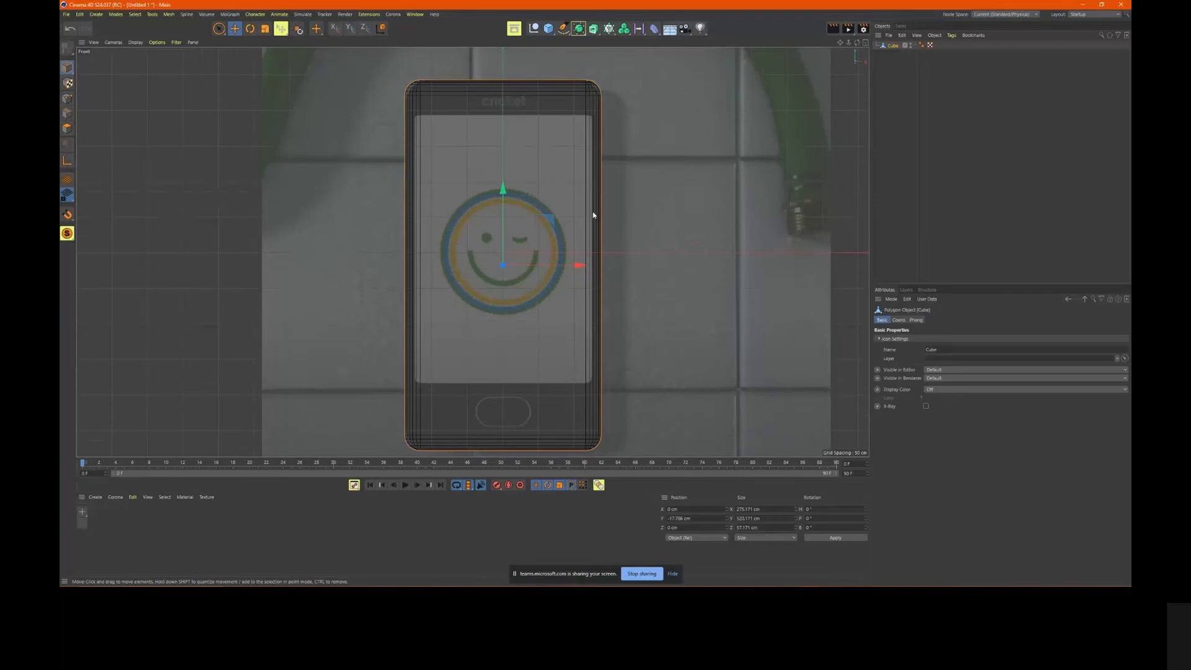
Switch to polygon mode and select the large front face of the phone body in the perspective view
middle_click(608, 162)
middle_click(366, 149)
left_click_drag(503, 195, 621, 226, "alt")
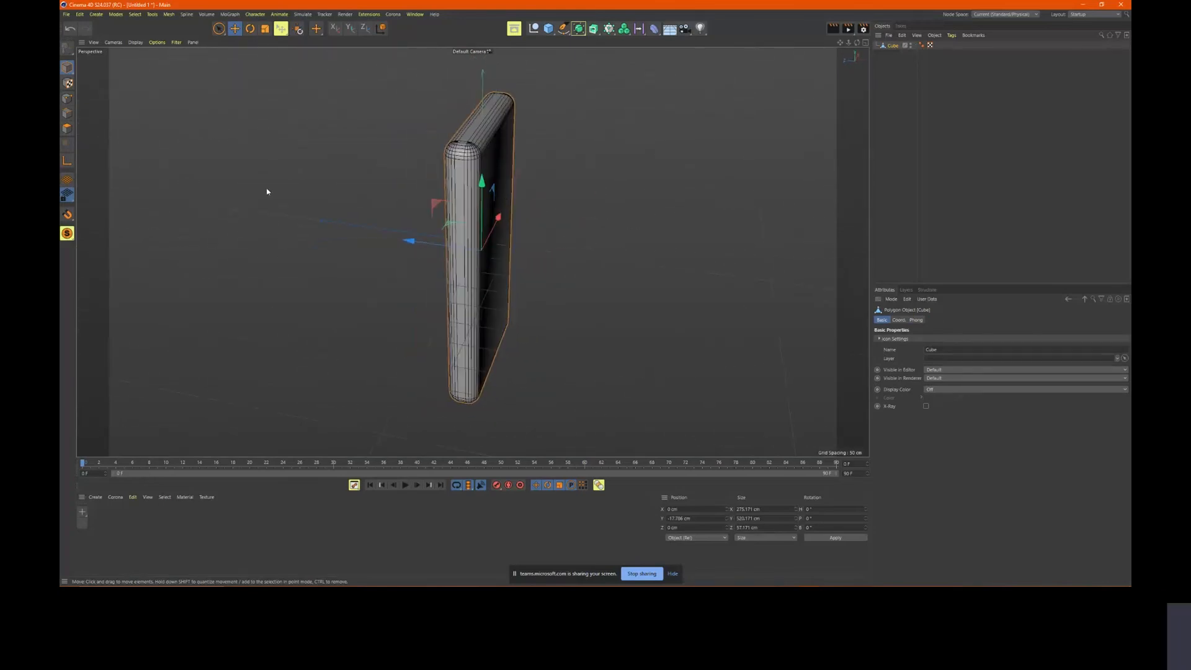
left_click_drag(529, 250, 496, 228, "alt")
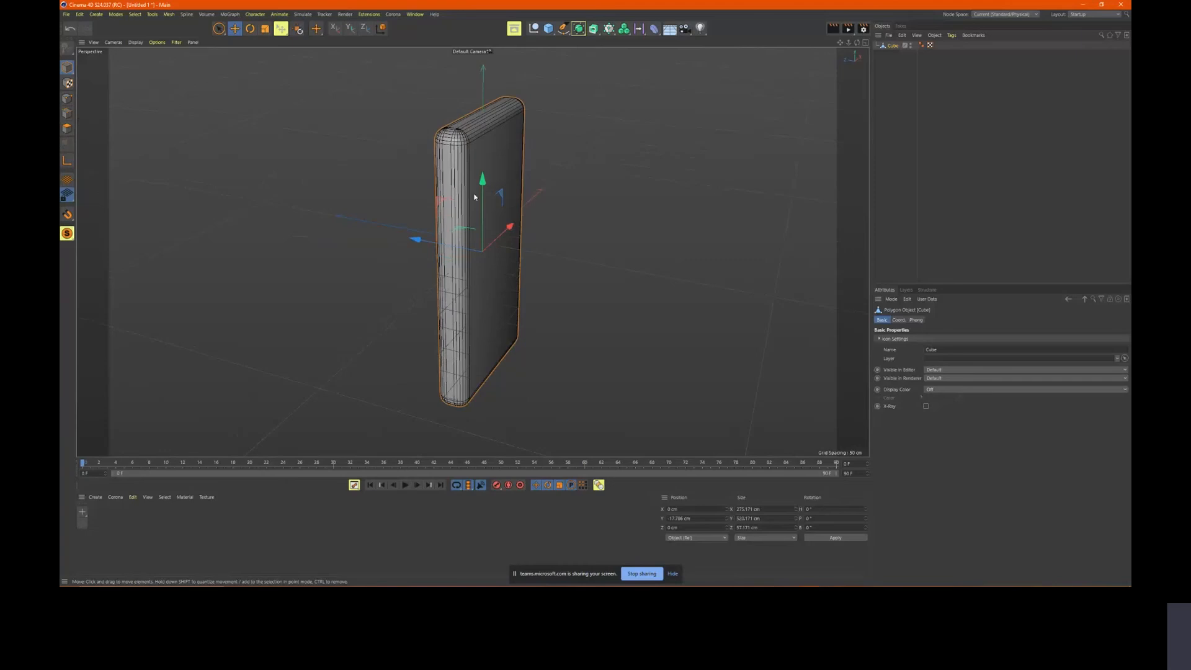
right_click(479, 159)
left_click(412, 159)
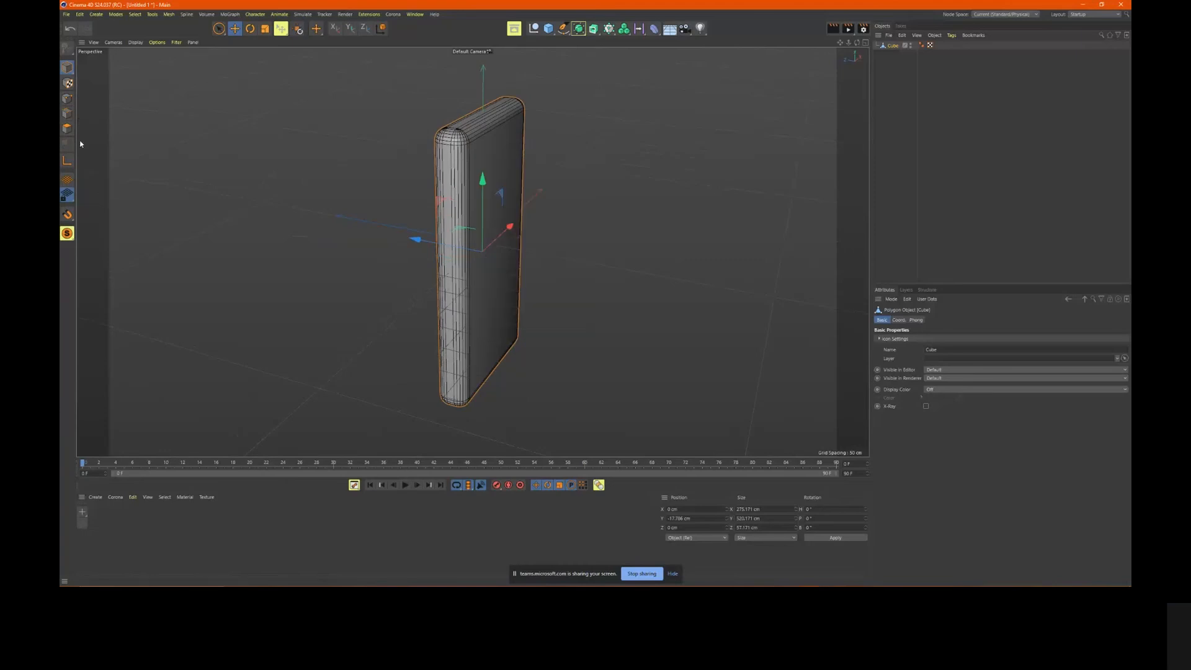
left_click(67, 128)
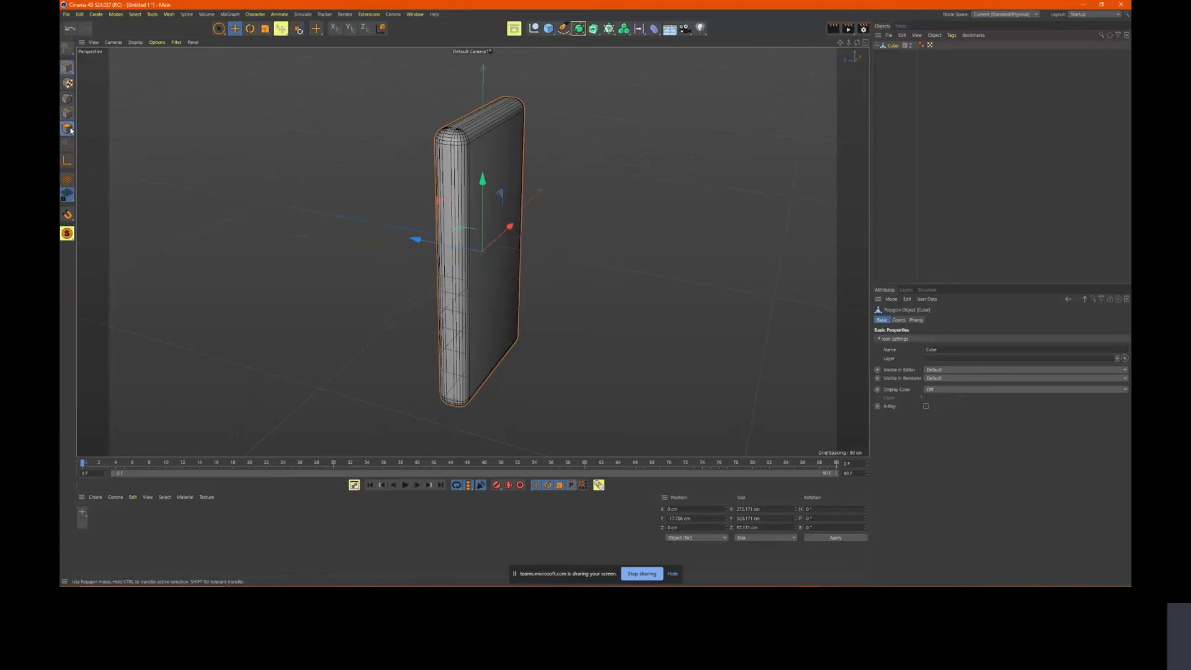
left_click(498, 179)
Add two horizontal loop cuts across the phone body in the front view, aligned with the upper and lower edges of the reference phone's screen
right_click(488, 176)
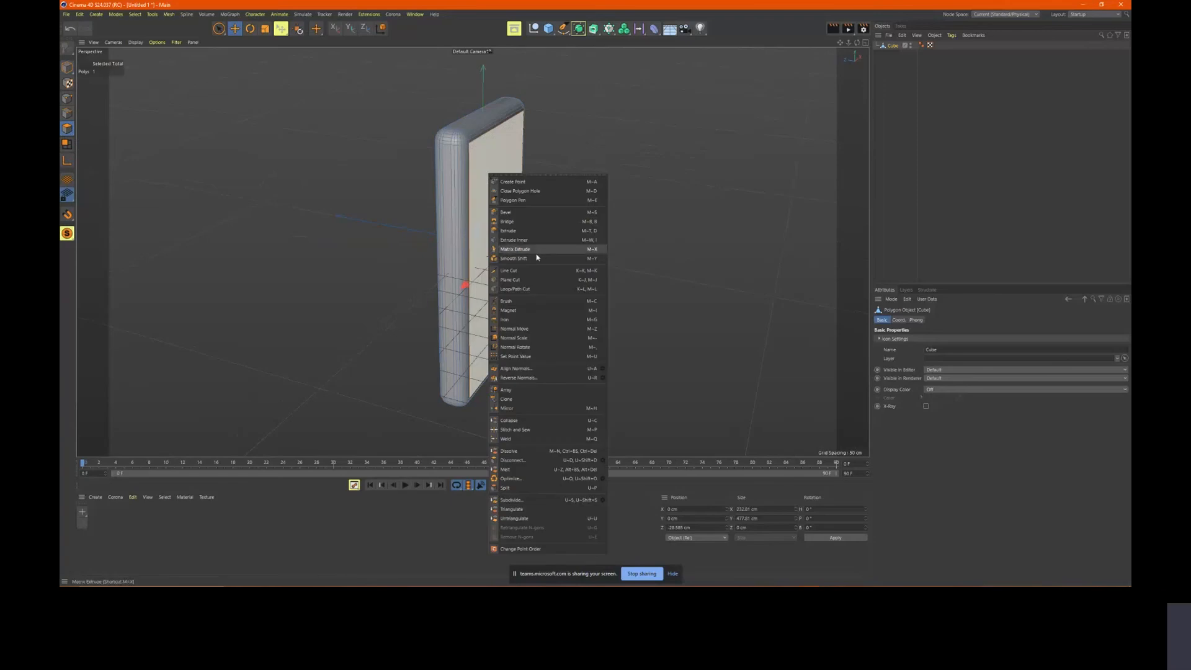
left_click(525, 292)
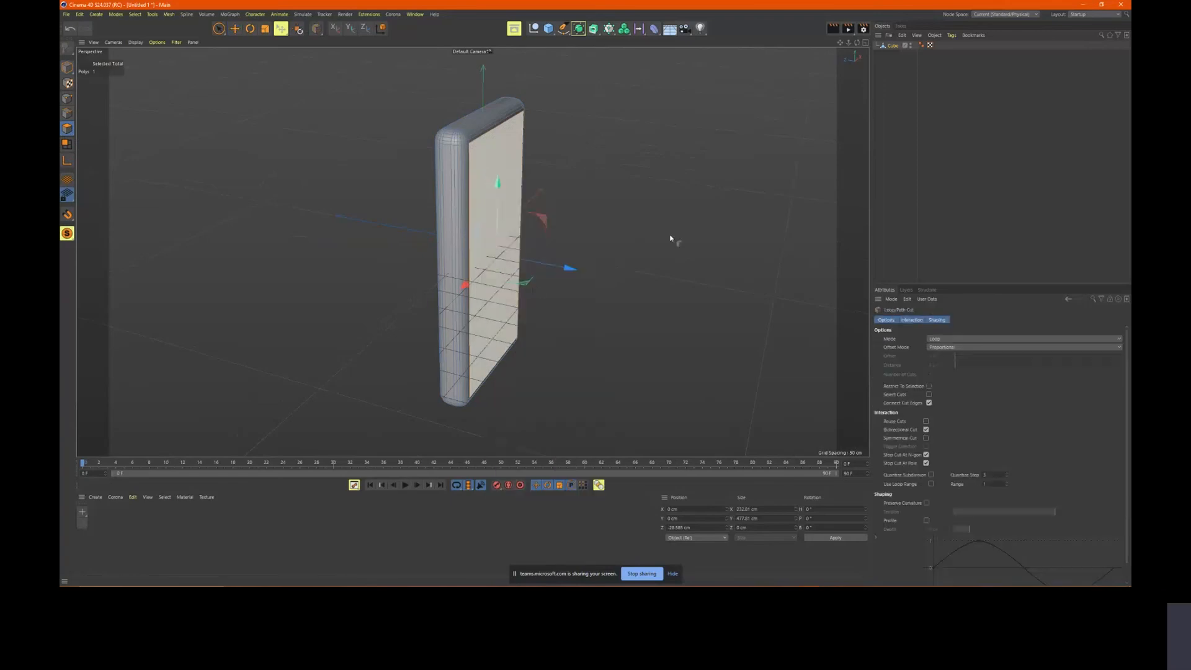
left_click_drag(670, 239, 553, 213, "alt")
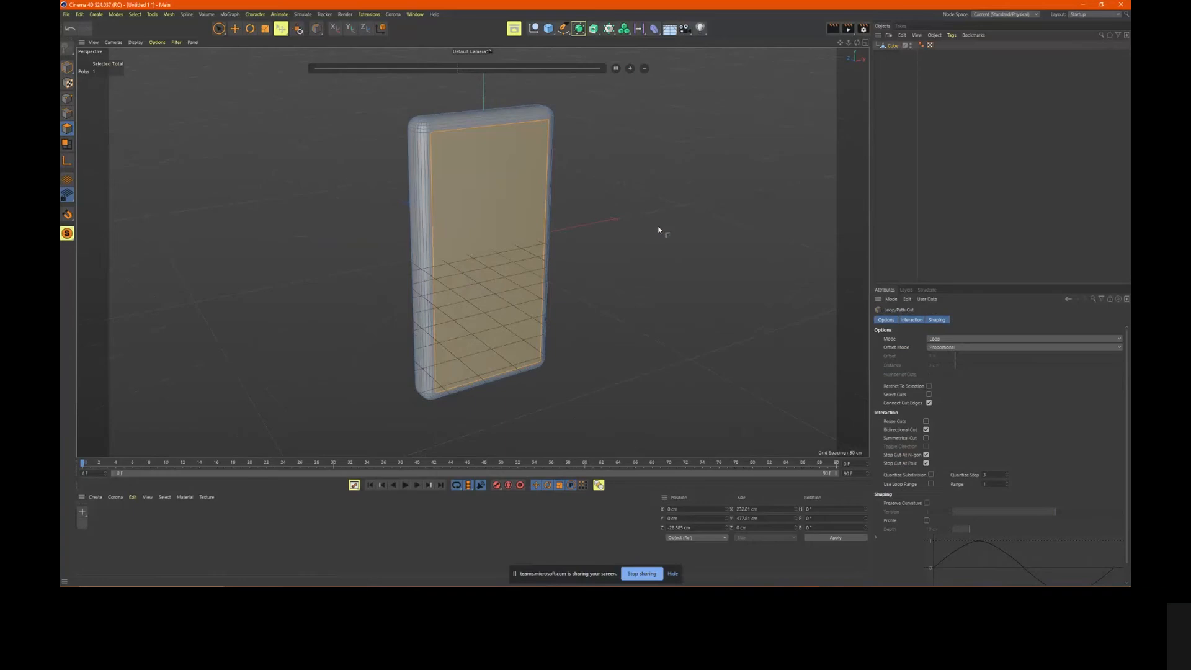
key("F5")
key("F4")
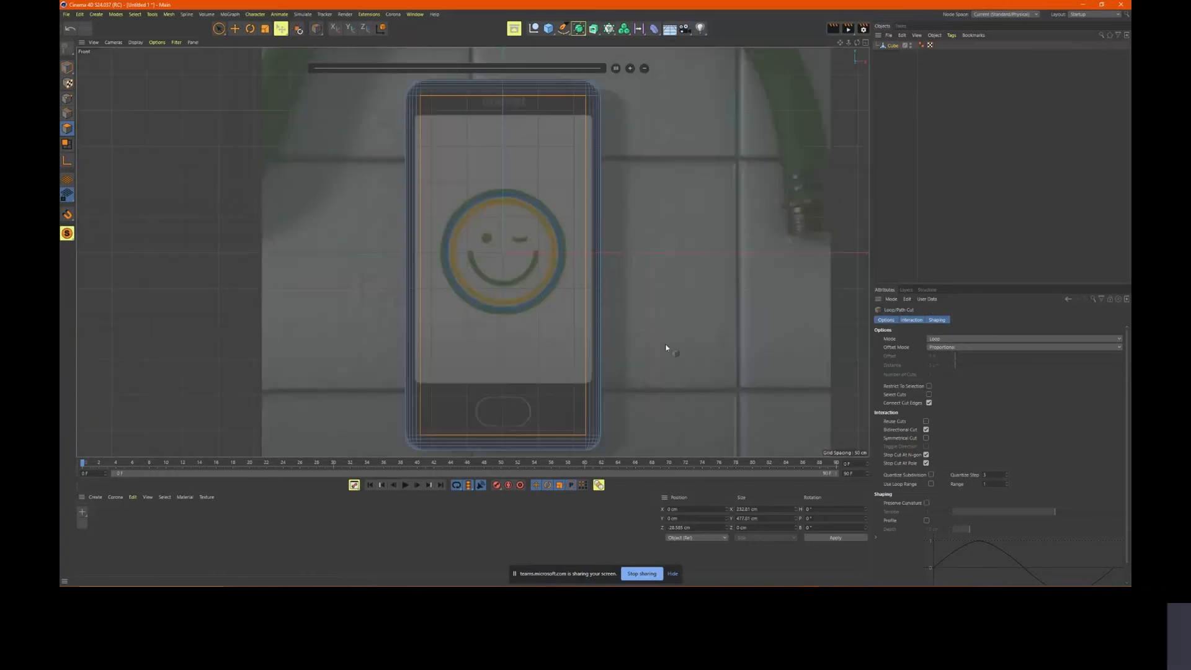
left_click(591, 118)
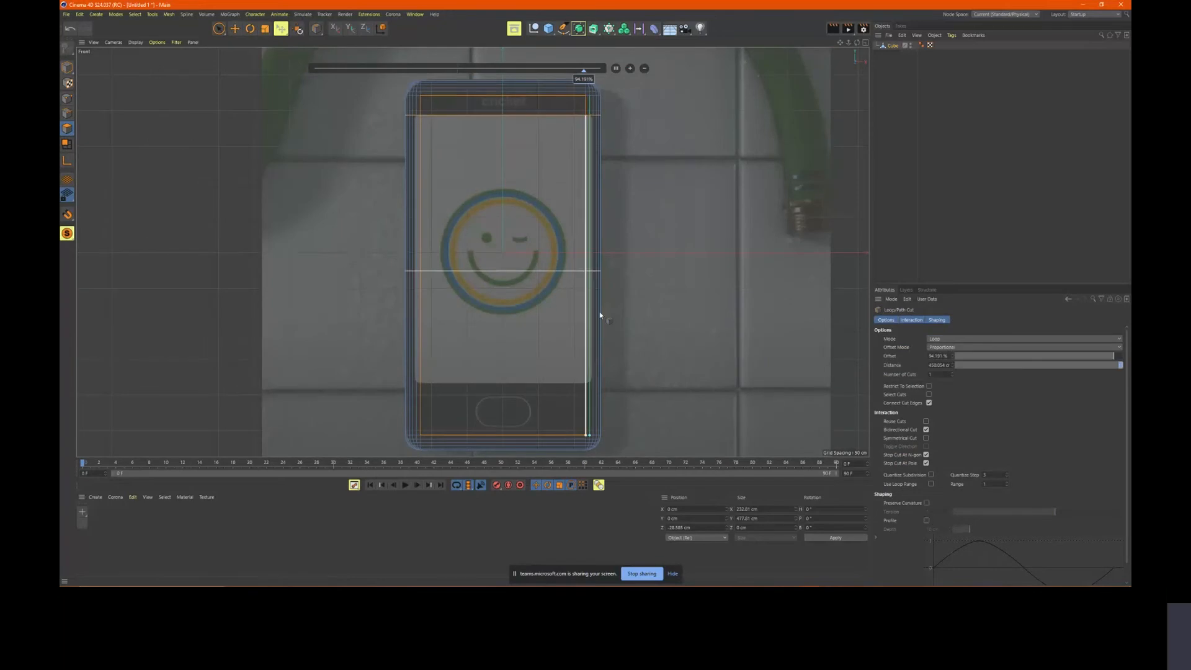
left_click_drag(583, 387, 584, 375)
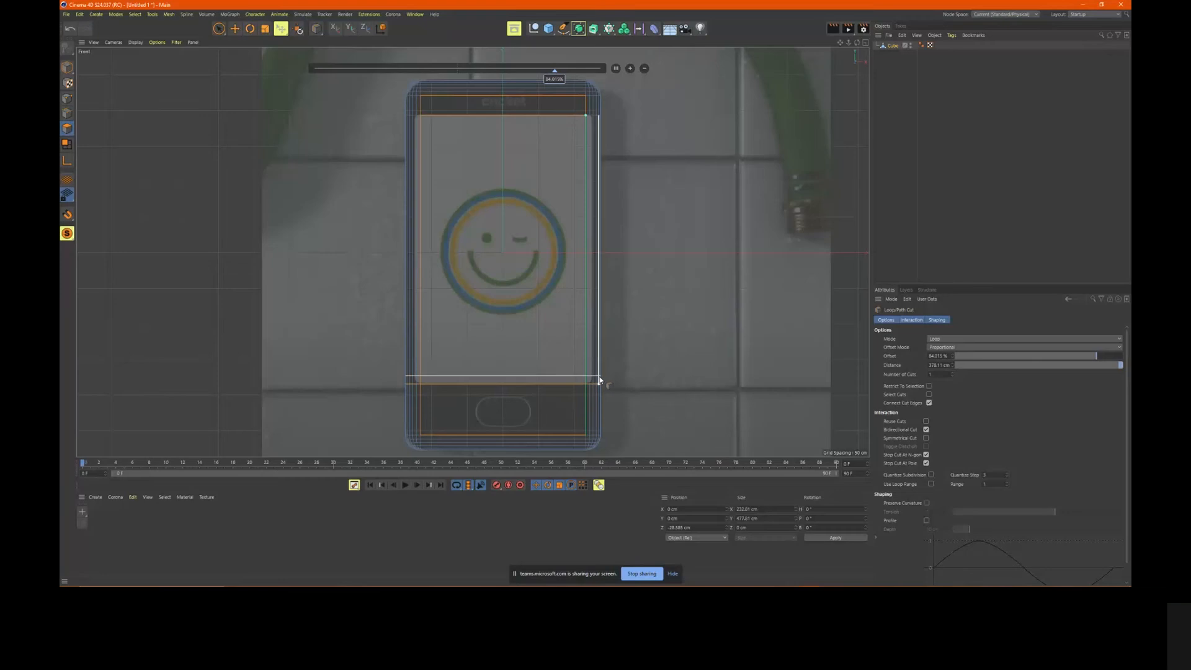
Try to add a three-cut horizontal loop cut and another cut along the lower edge of the reference screen
scroll(599, 380, "up", 5)
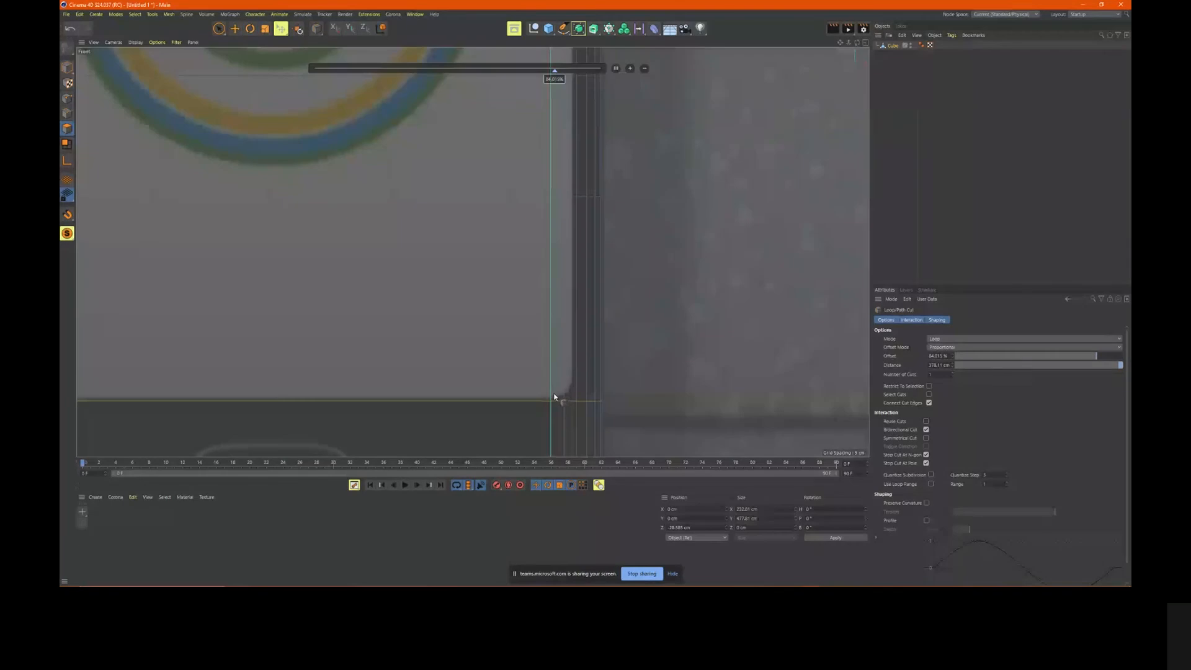
scroll(573, 375, "down", 3)
left_click(630, 68)
left_click(630, 69)
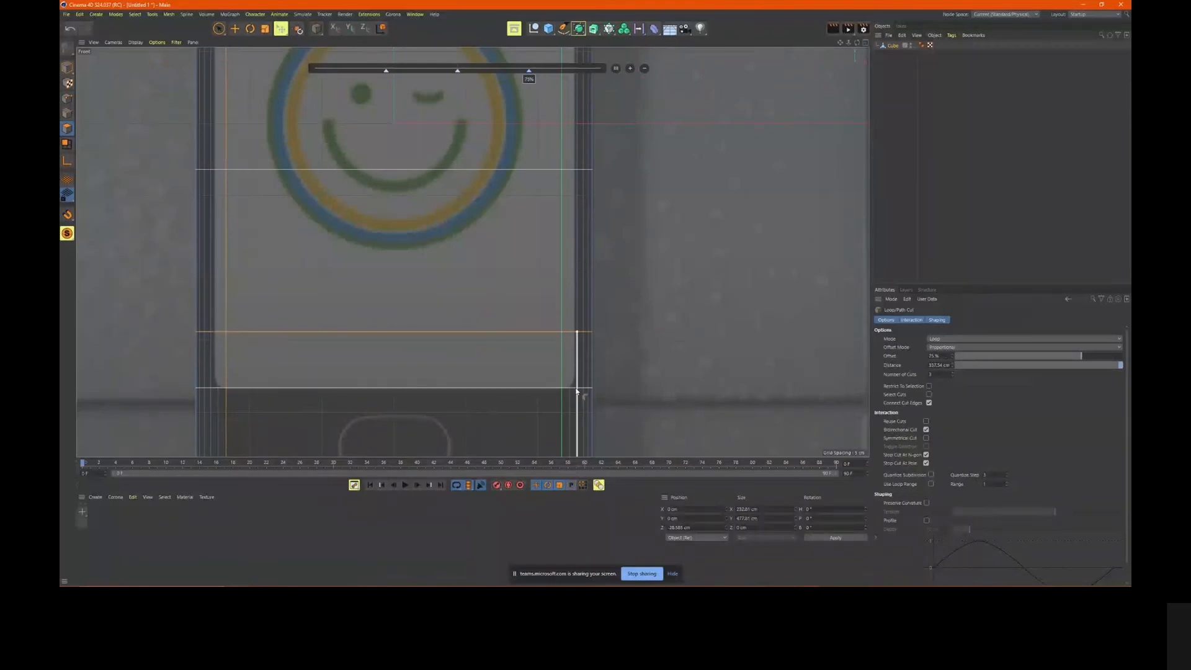
left_click(576, 391)
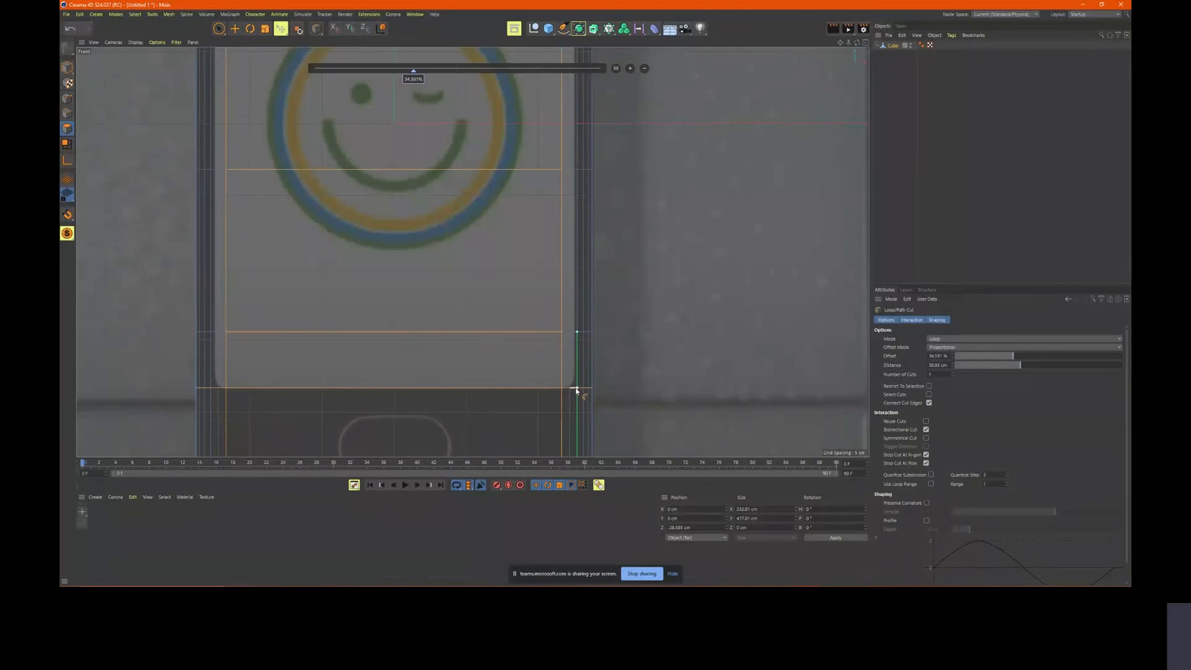
scroll(592, 284, "down", 3)
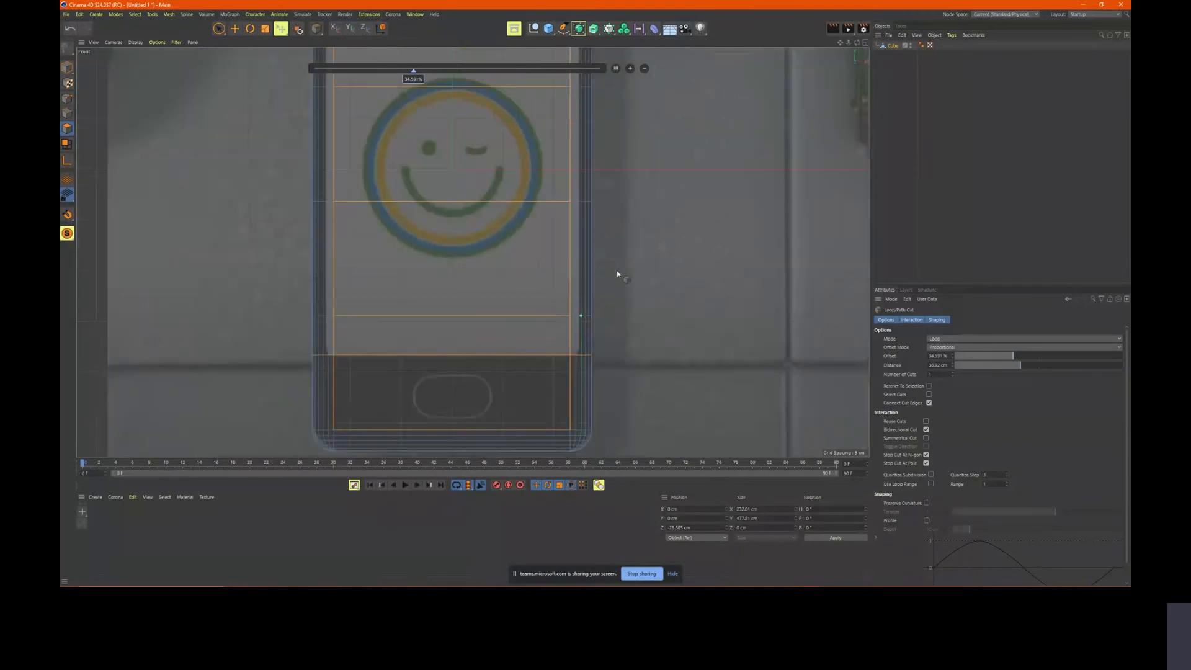
Undo the horizontal loop cuts and the front face selection on the phone body, going back to edge mode
key("ctrl+z")
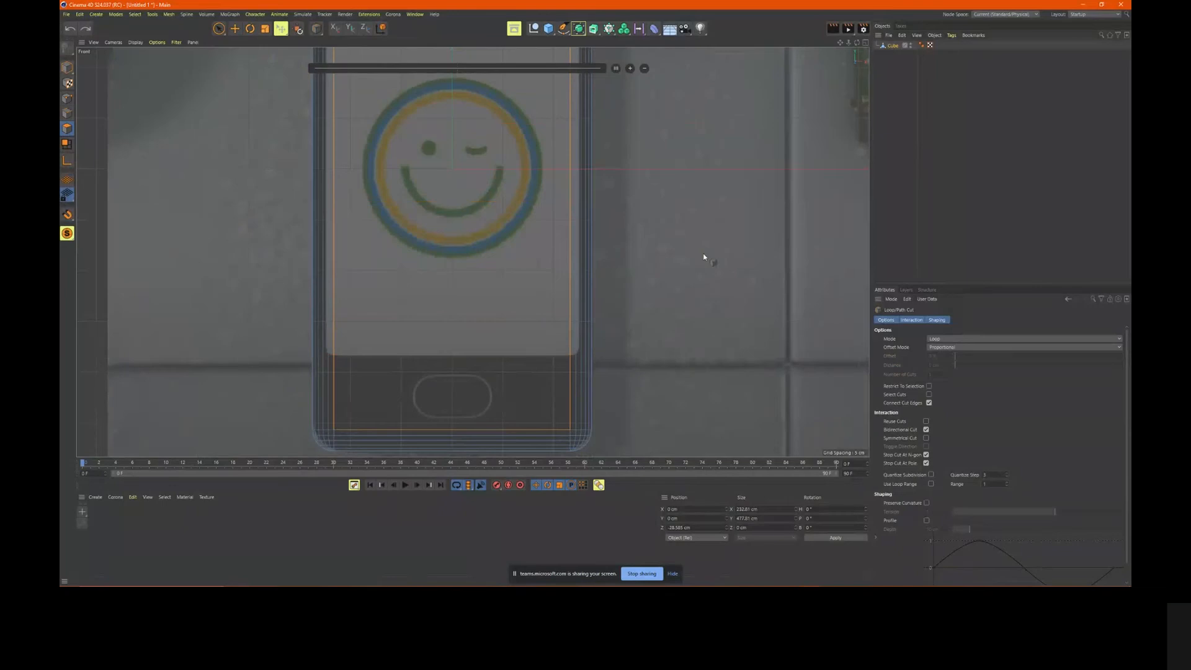
scroll(610, 259, "down", 5)
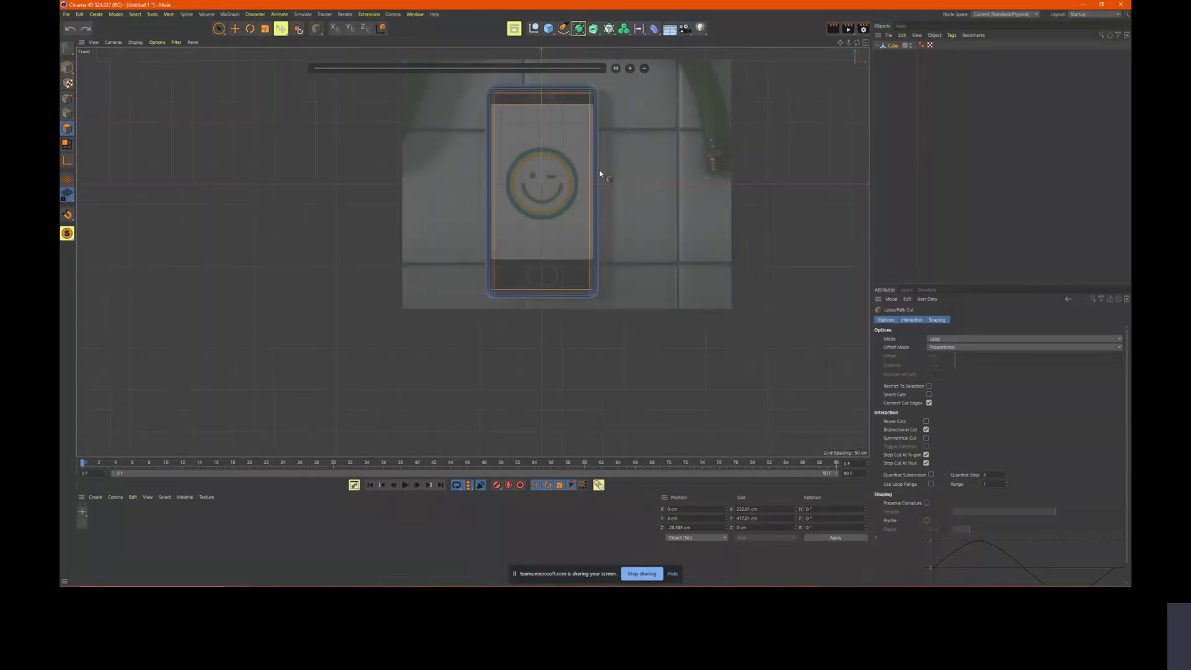
key("ctrl+z")
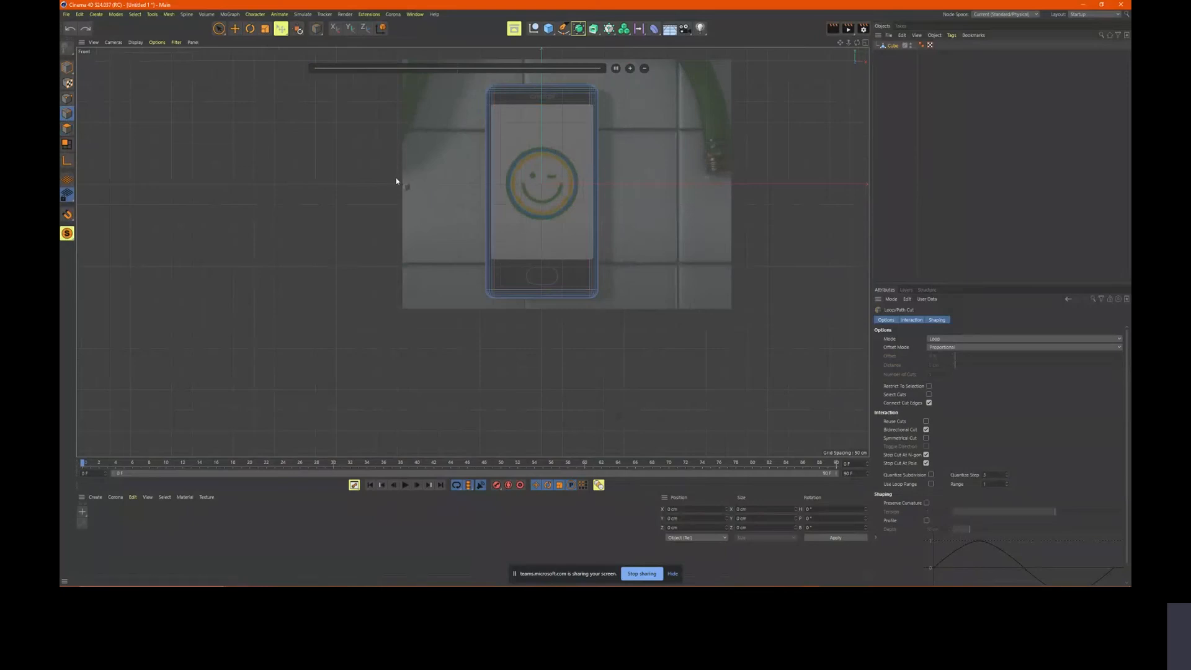
Add closely spaced horizontal loop cuts across the phone body at and just above the lower edge of the reference screen
scroll(594, 190, "up", 2)
right_click(537, 192)
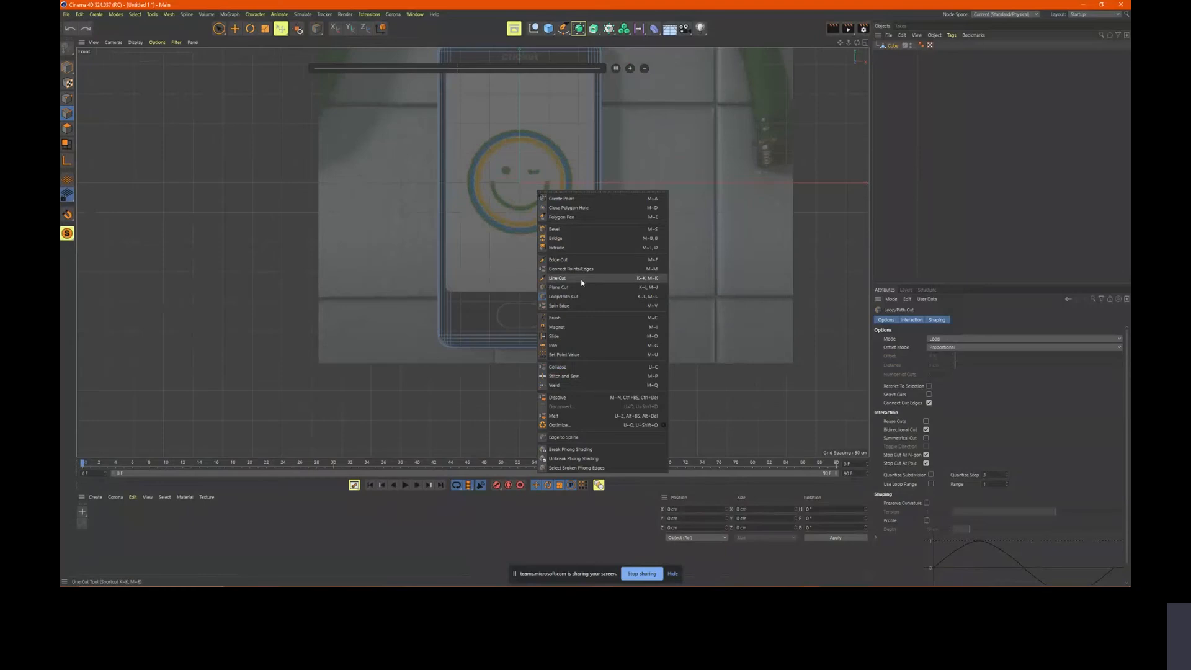
left_click(570, 297)
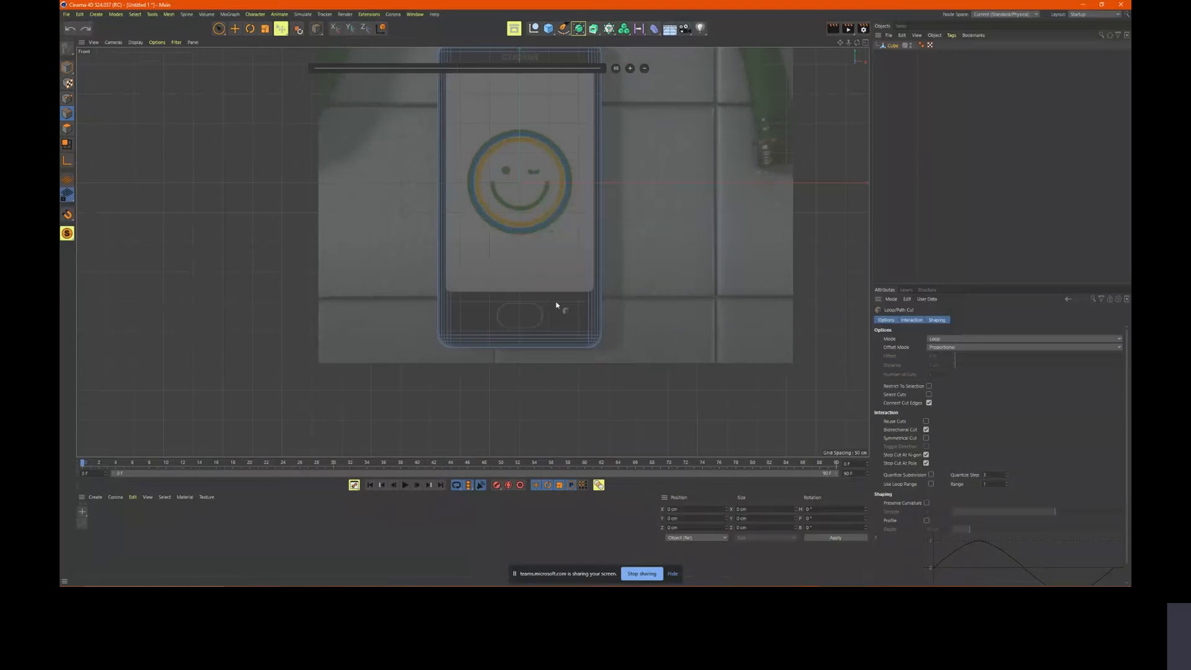
scroll(599, 291, "up", 5)
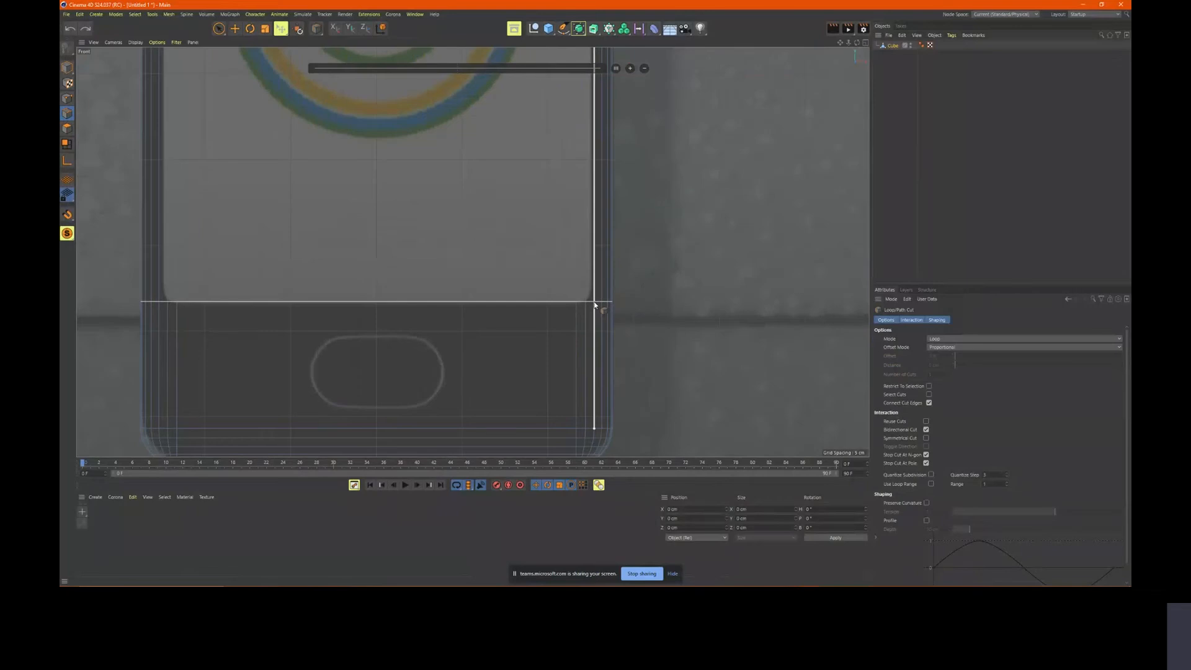
left_click(594, 306)
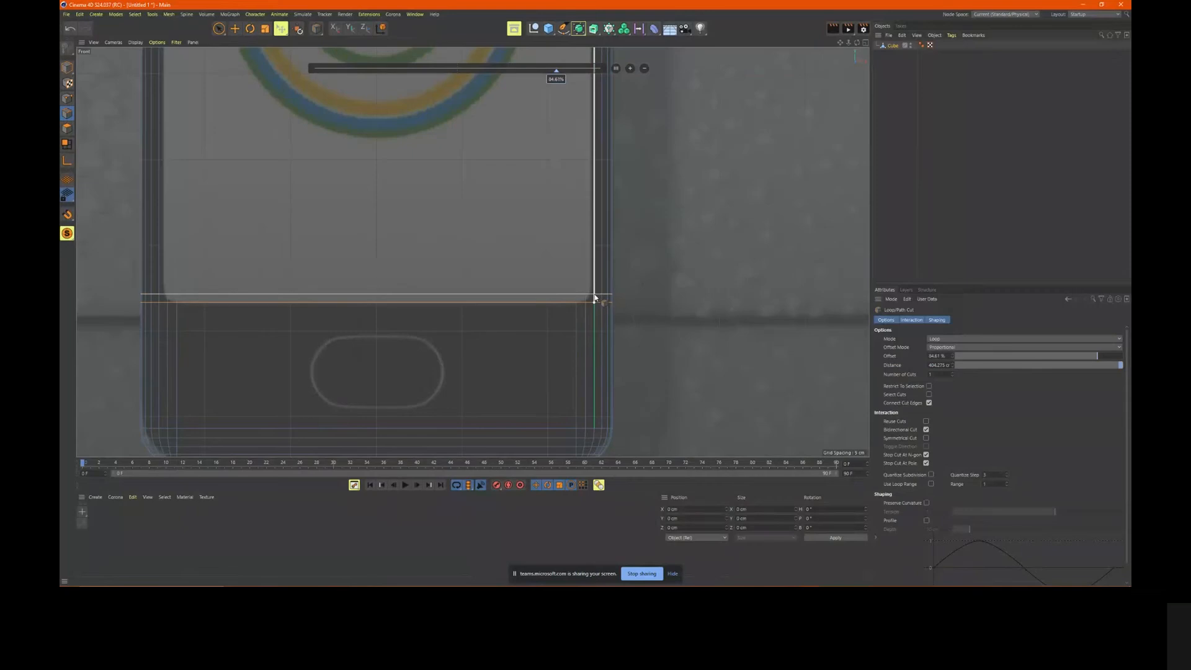
left_click_drag(594, 299, 595, 287)
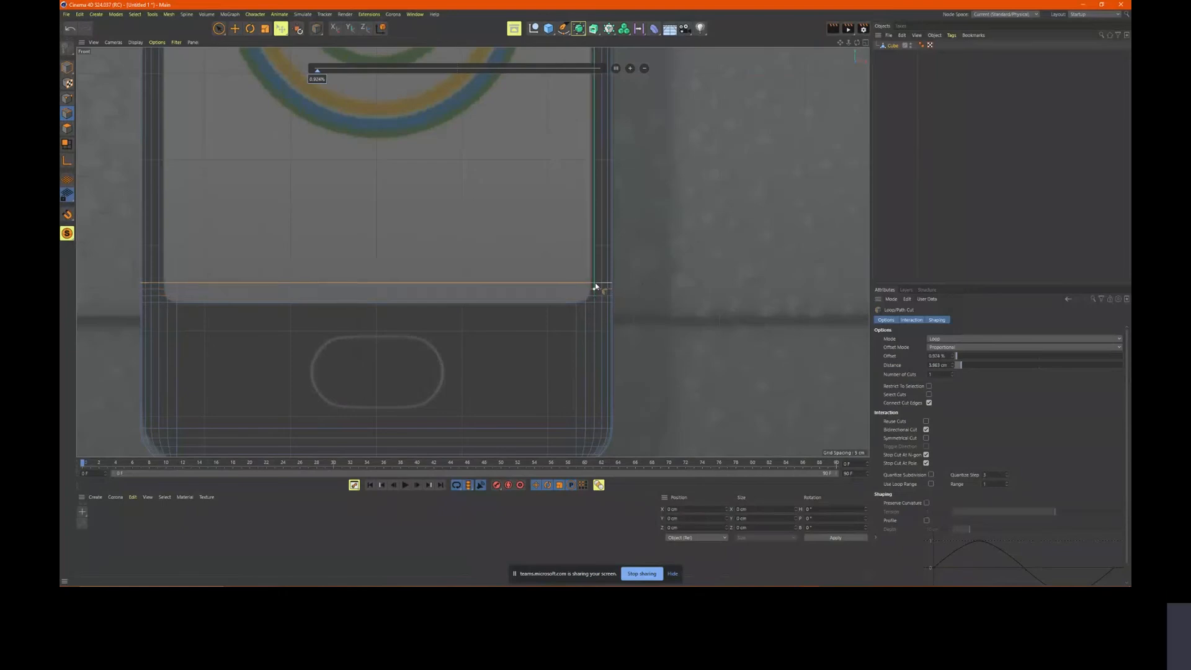
scroll(627, 152, "down", 2)
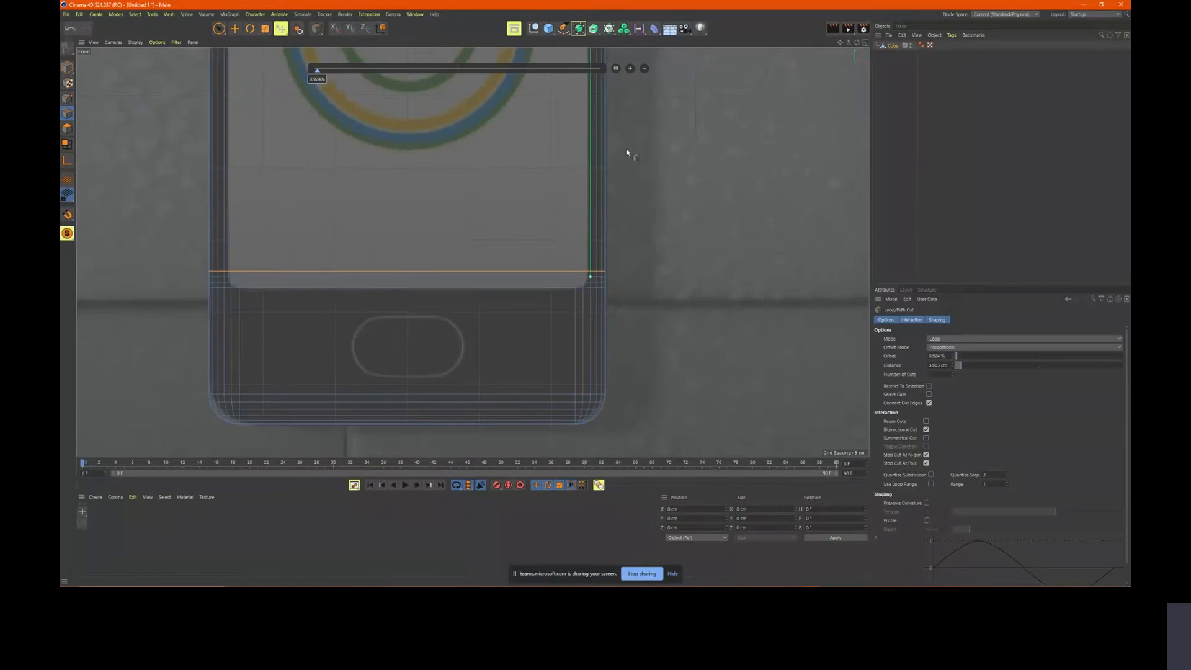
Add closely spaced horizontal loop cuts at and just below the upper edge of the reference screen, and leave the Loop/Path Cut tool
middle_click_drag(628, 152, 713, 263, "alt")
scroll(676, 279, "up", 4)
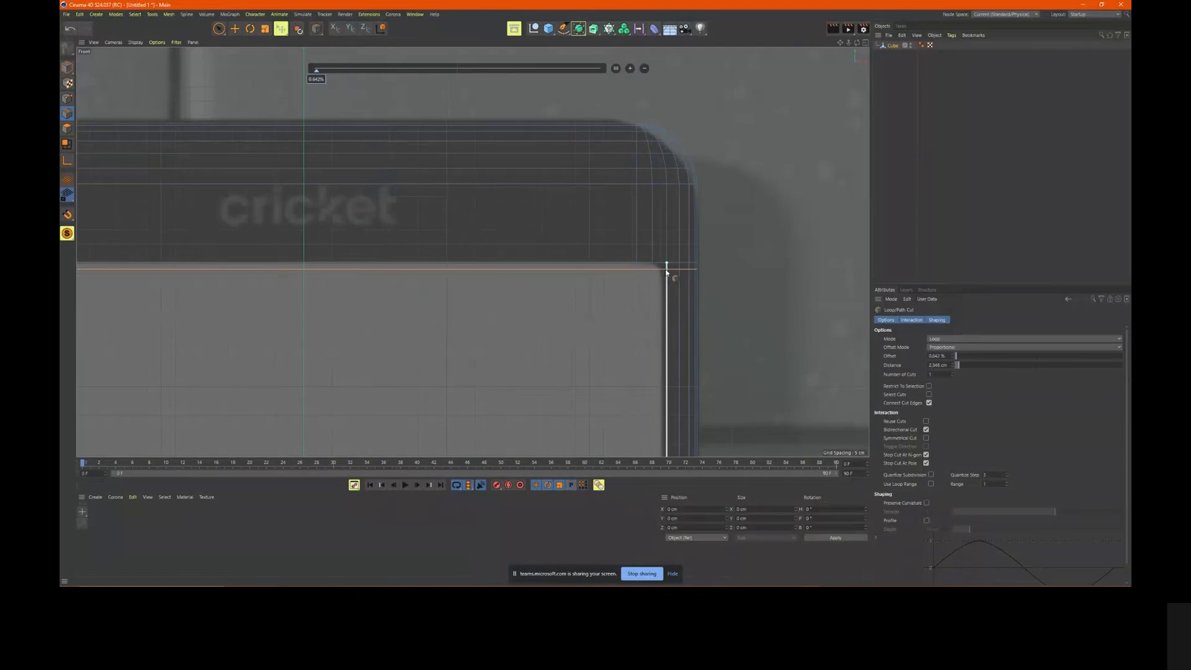
left_click(667, 271)
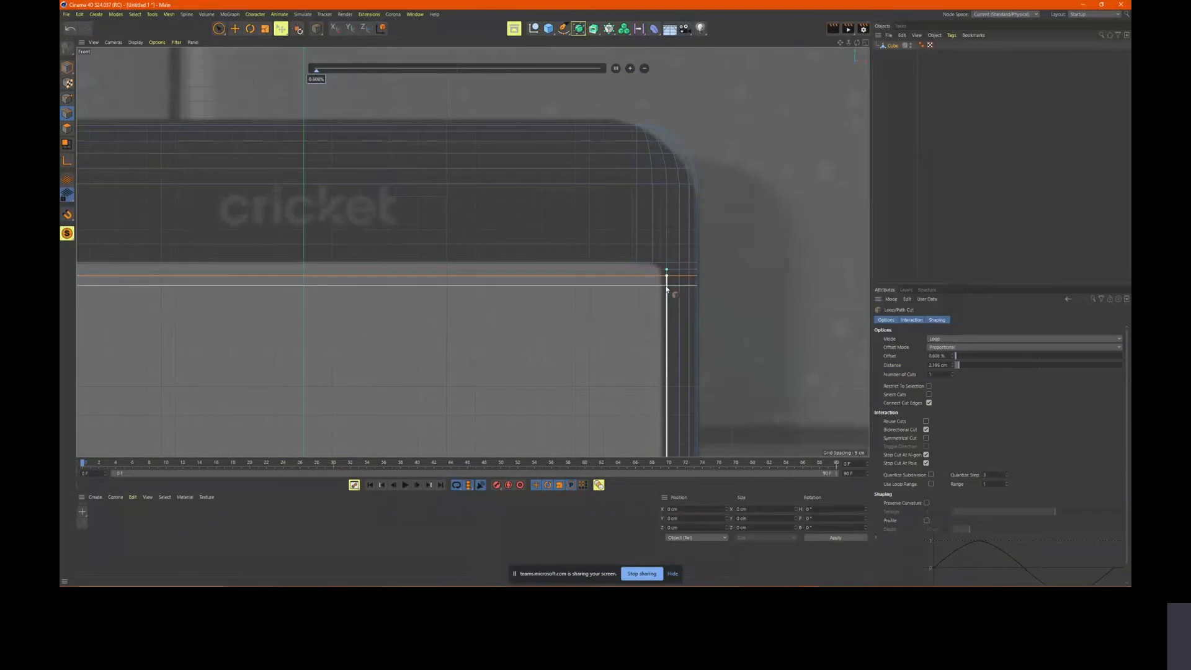
scroll(713, 278, "down", 6)
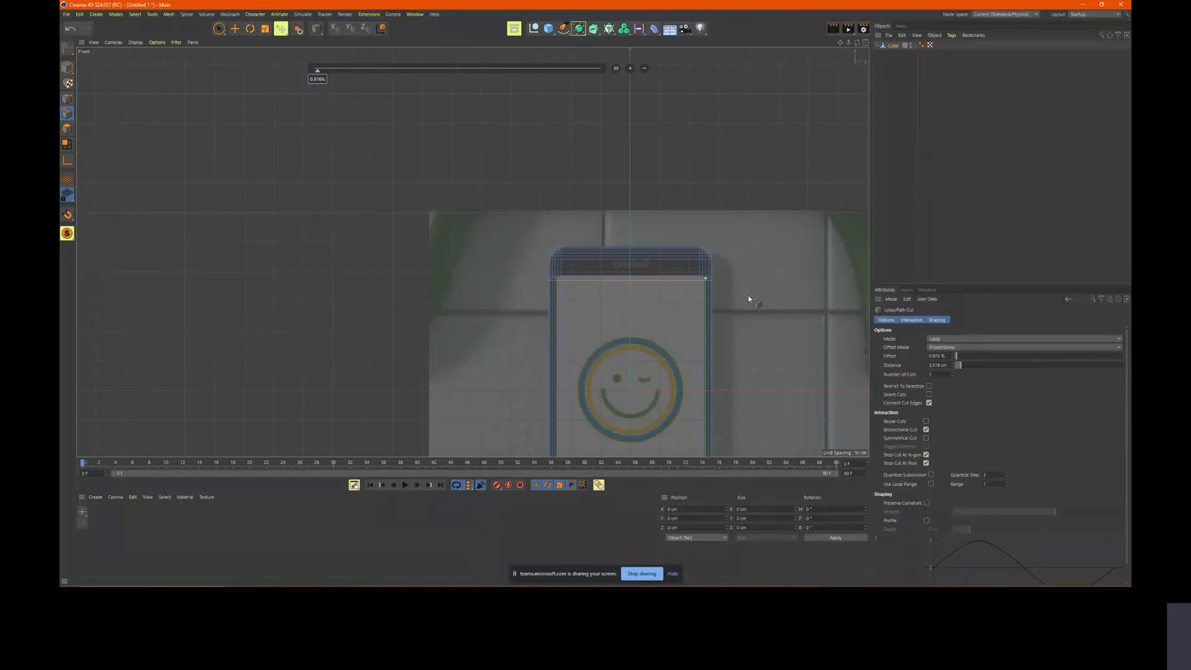
key("space")
Check the new loop cuts in the perspective view and against the reference screen's upper rounded corner in the front view
middle_click(756, 273)
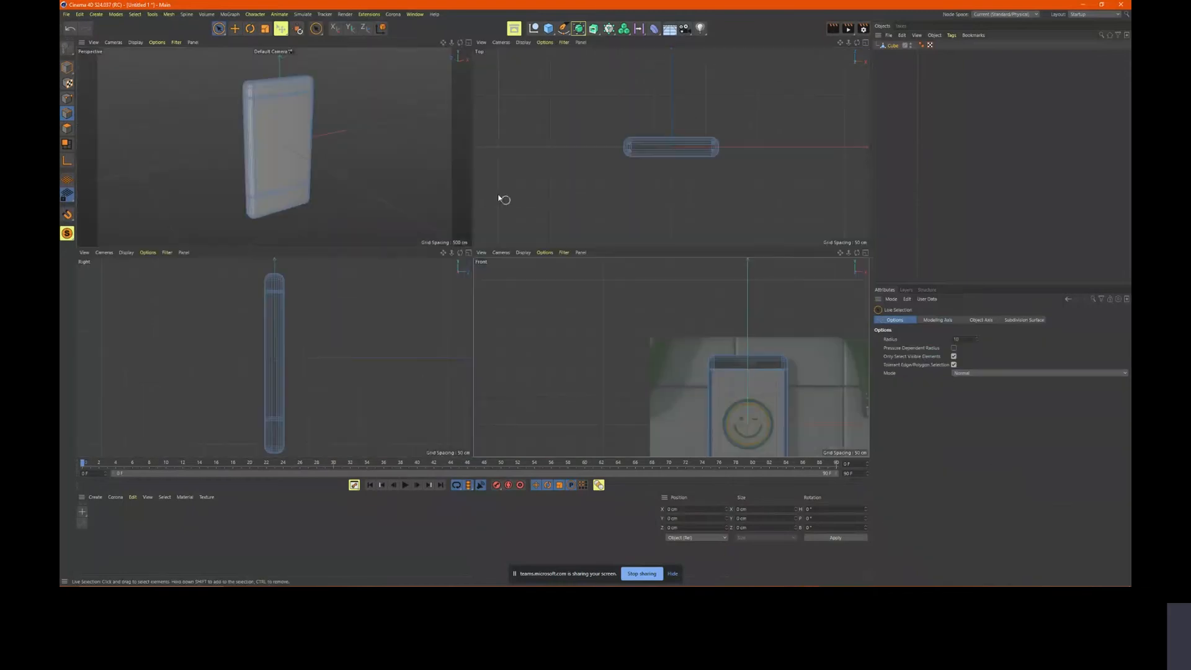
middle_click(458, 186)
left_click_drag(592, 224, 567, 218, "alt")
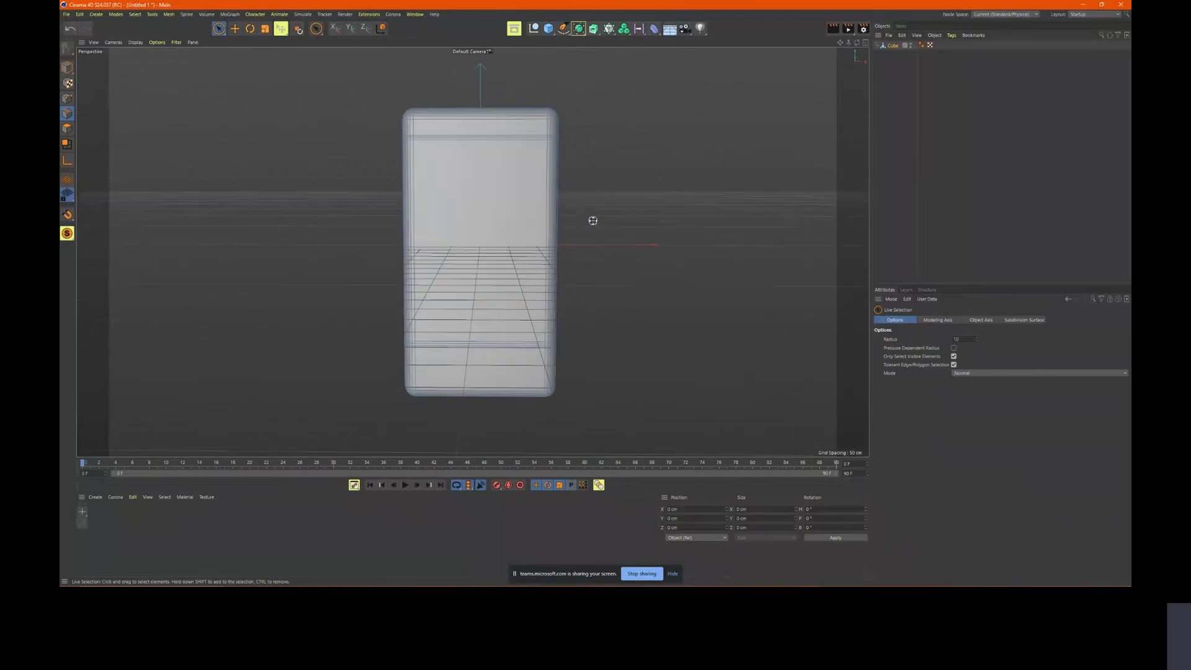
middle_click(593, 220)
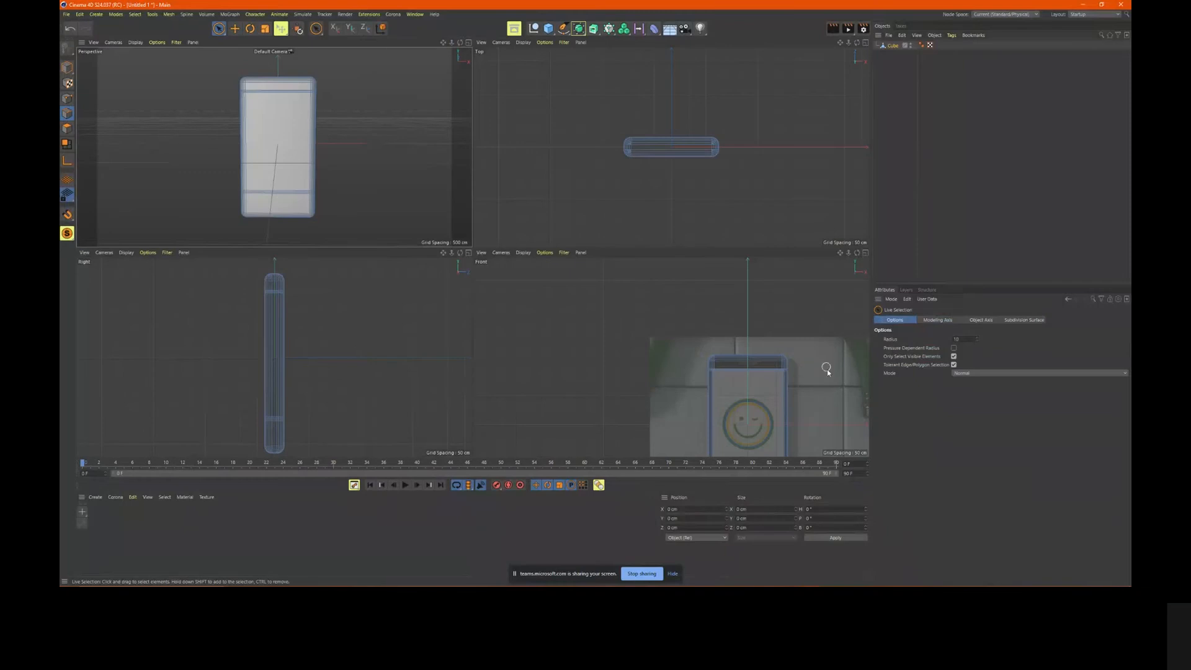
middle_click(810, 381)
scroll(750, 318, "up", 2)
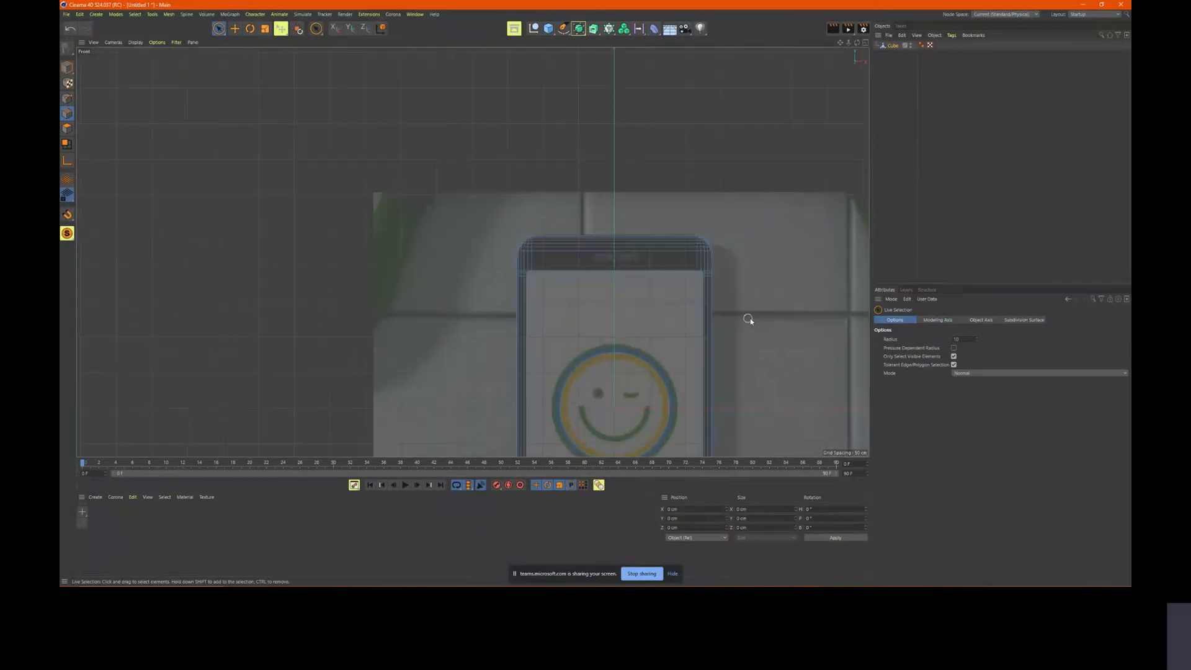
middle_click_drag(758, 316, 626, 224)
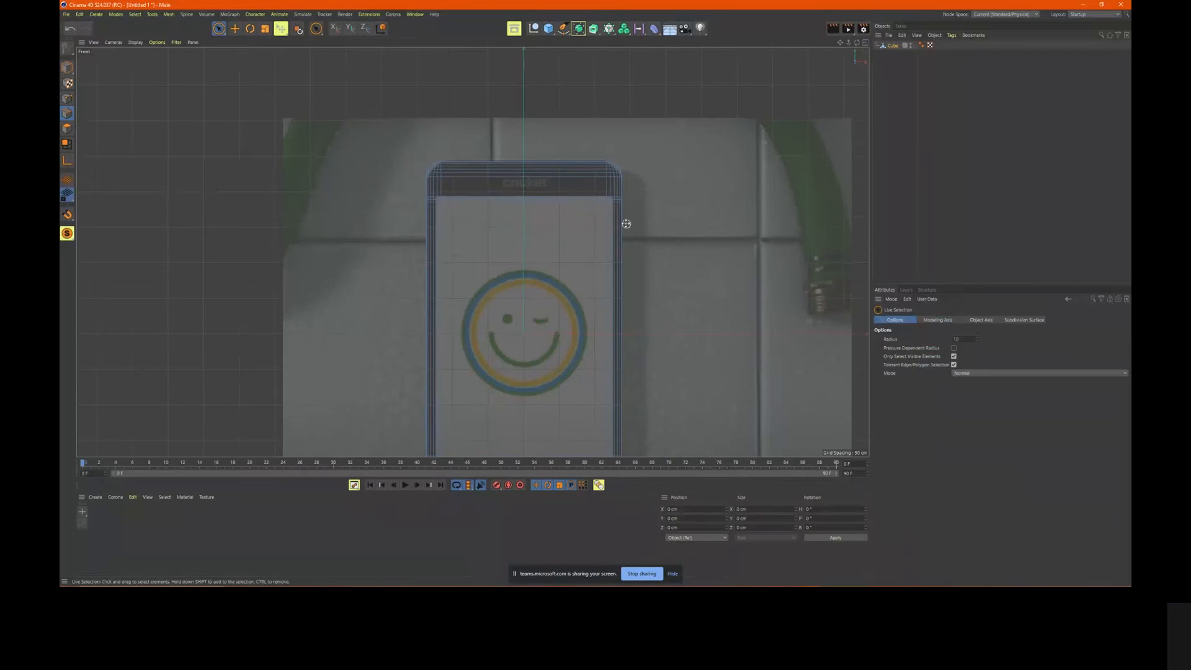
middle_click(633, 211)
middle_click(697, 345)
scroll(645, 273, "up", 4)
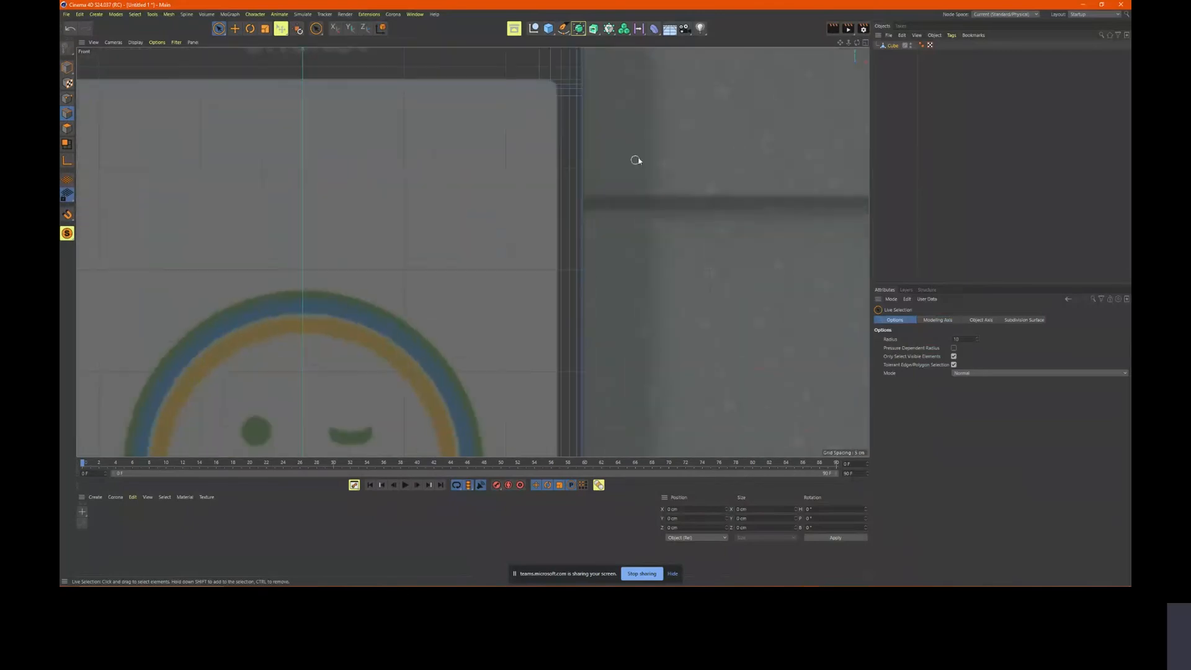
scroll(755, 258, "down", 5)
scroll(697, 234, "up", 6)
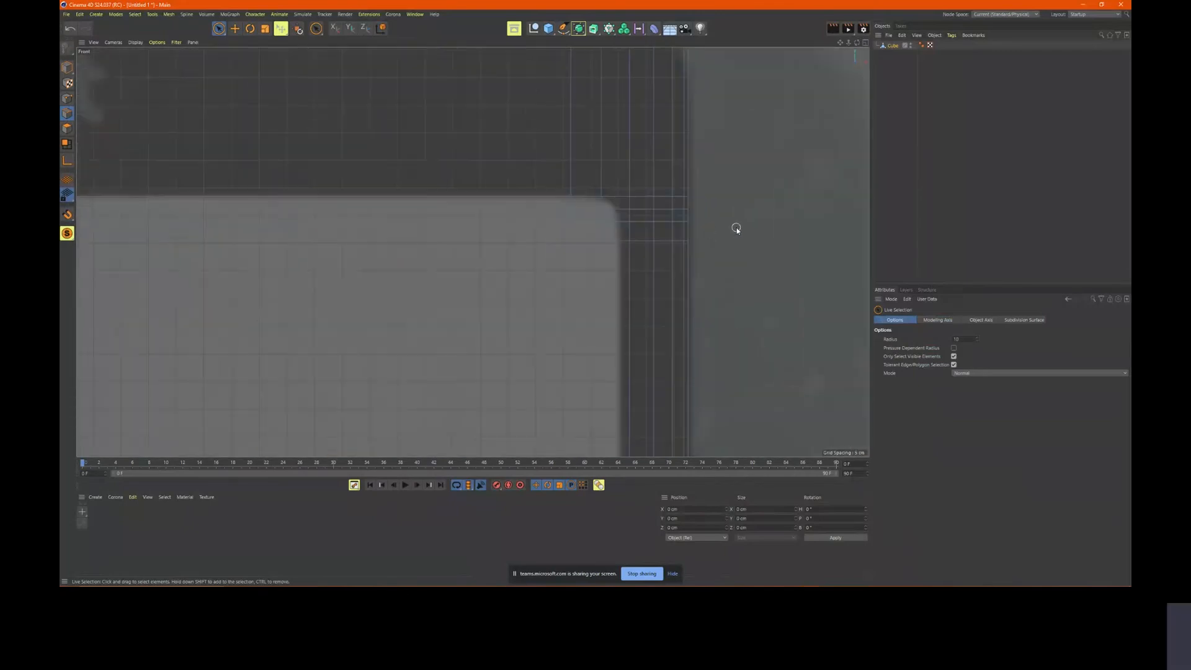
middle_click_drag(742, 239, 811, 259)
scroll(564, 328, "down", 3)
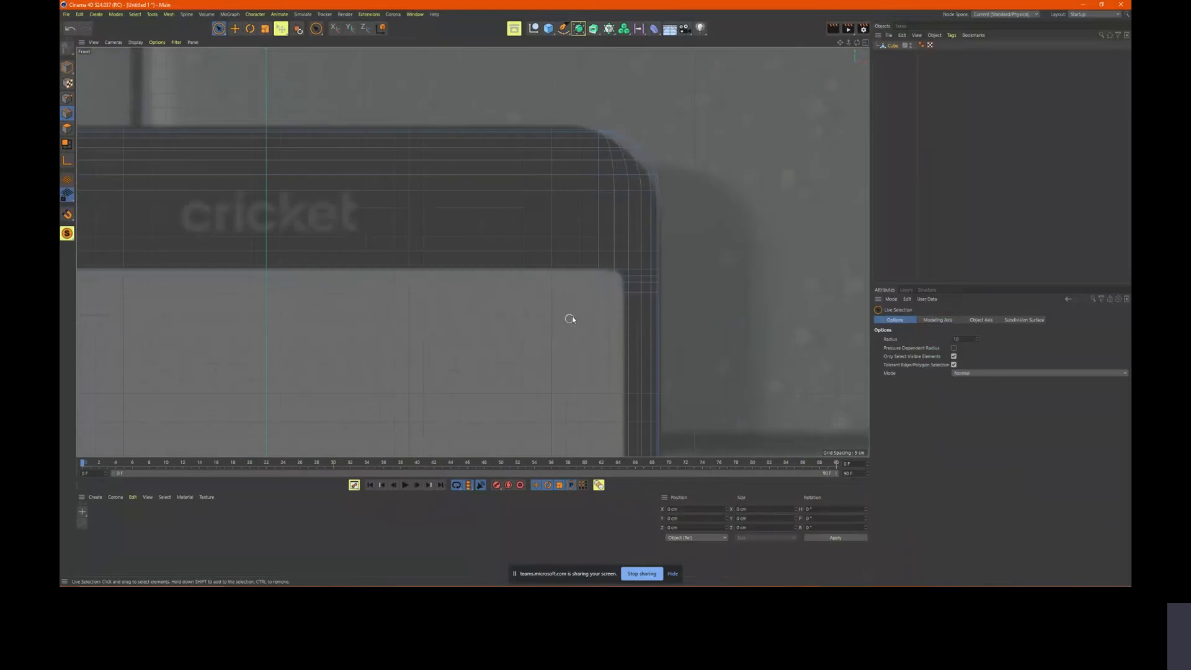
middle_click_drag(569, 332, 610, 297, "alt")
scroll(662, 253, "up", 3)
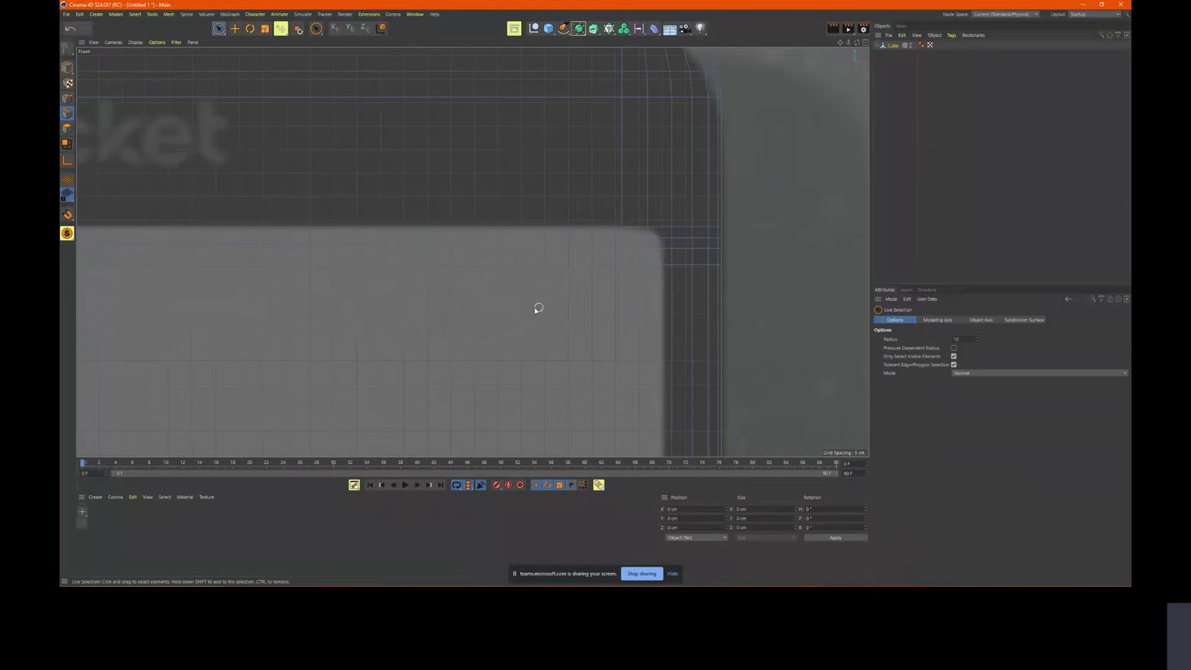
middle_click_drag(534, 309, 627, 305, "alt")
Switch to point mode and activate the Rectangle Selection tool
left_click(66, 97)
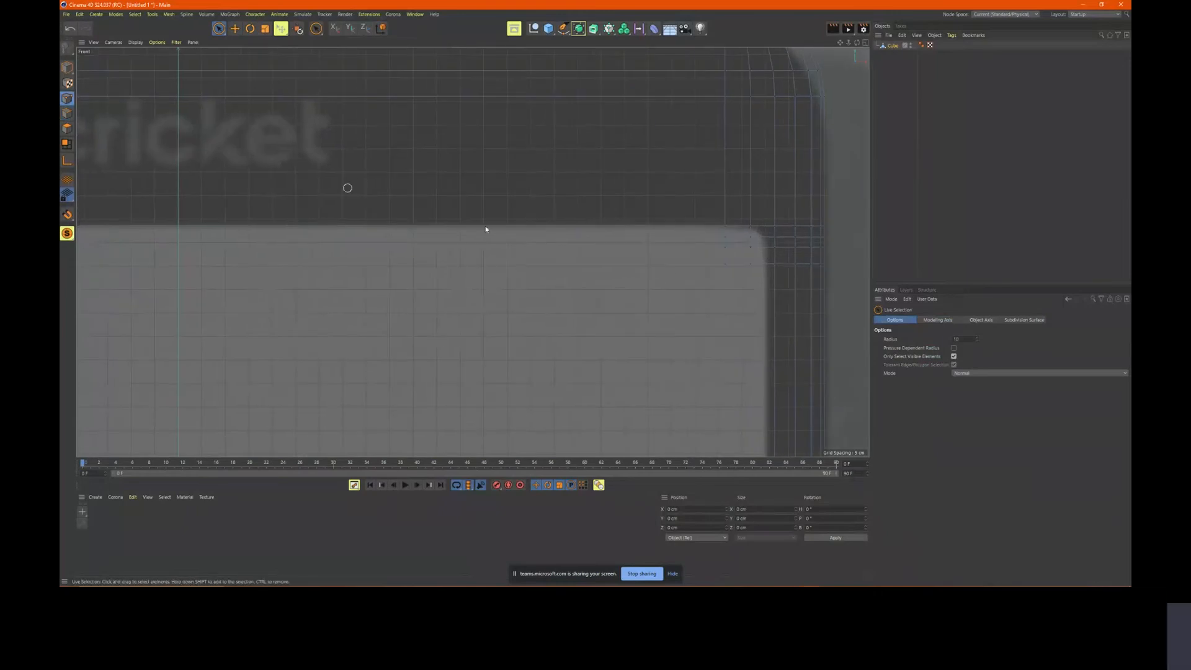
scroll(744, 254, "down", 3)
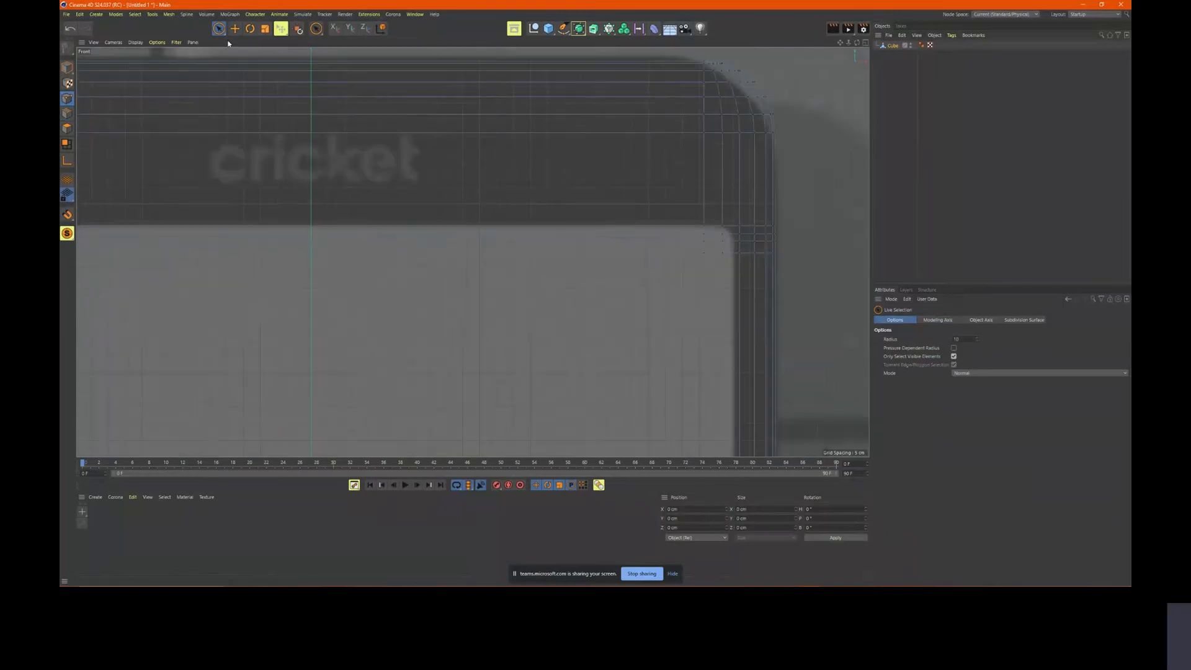
left_click_drag(220, 32, 260, 55)
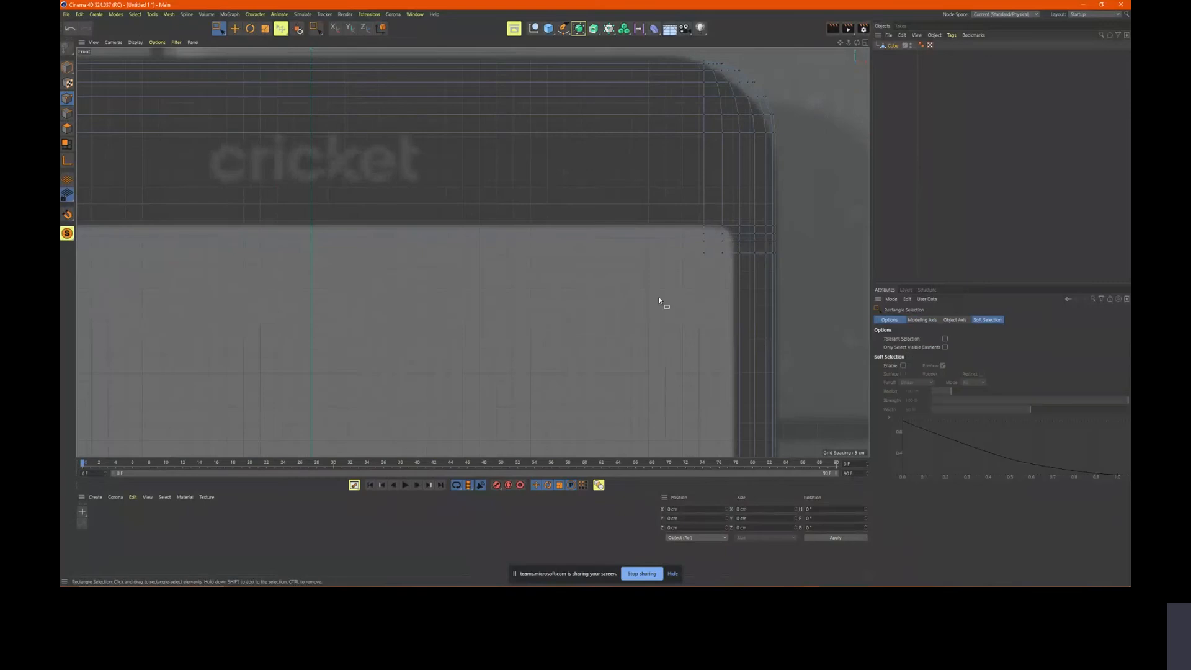
Examine how the points at the screen's upper and lower corners line up with the rounded corners of the reference image
scroll(659, 298, "down", 4)
scroll(703, 275, "up", 4)
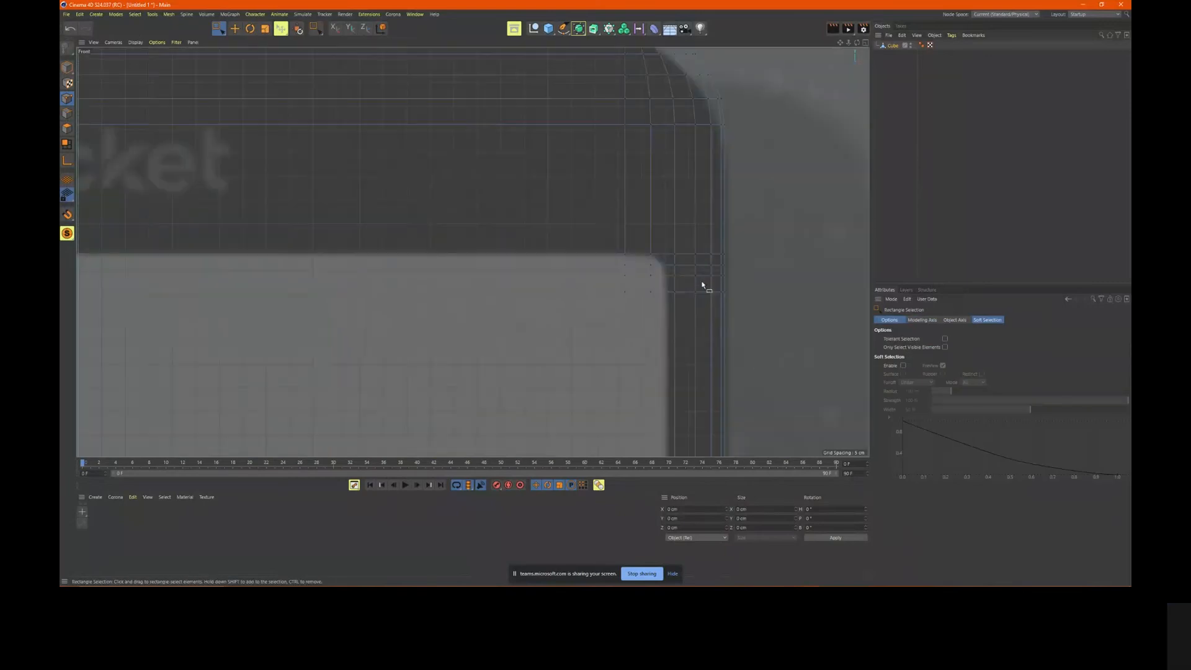
scroll(676, 291, "up", 4)
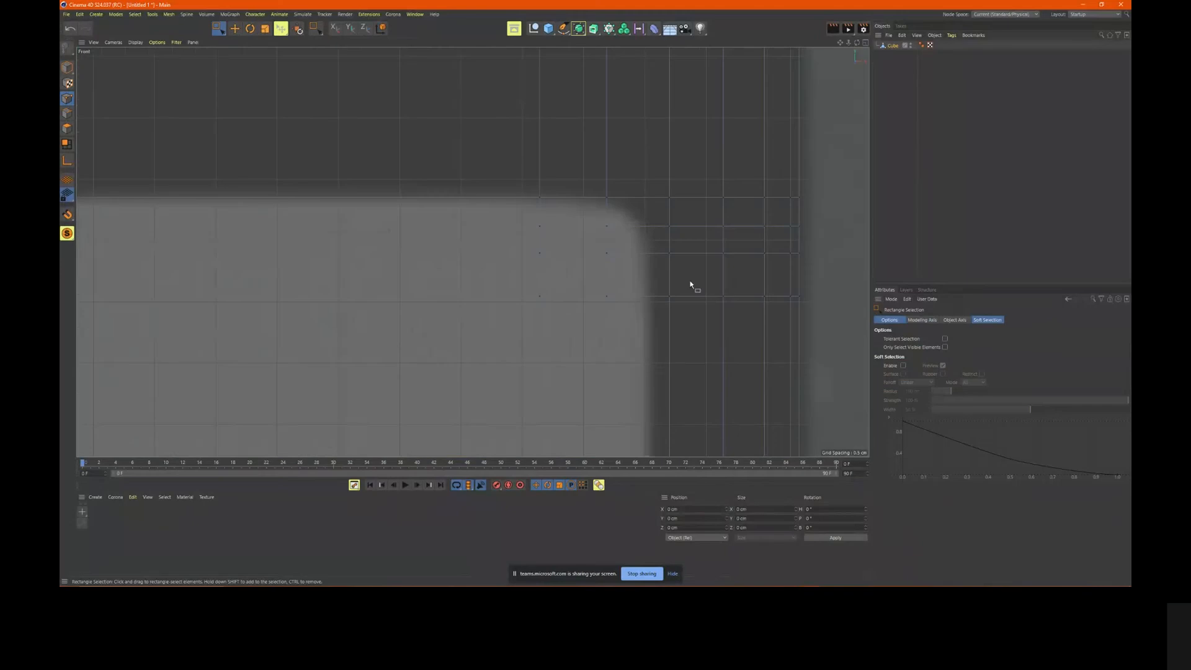
scroll(646, 265, "down", 6)
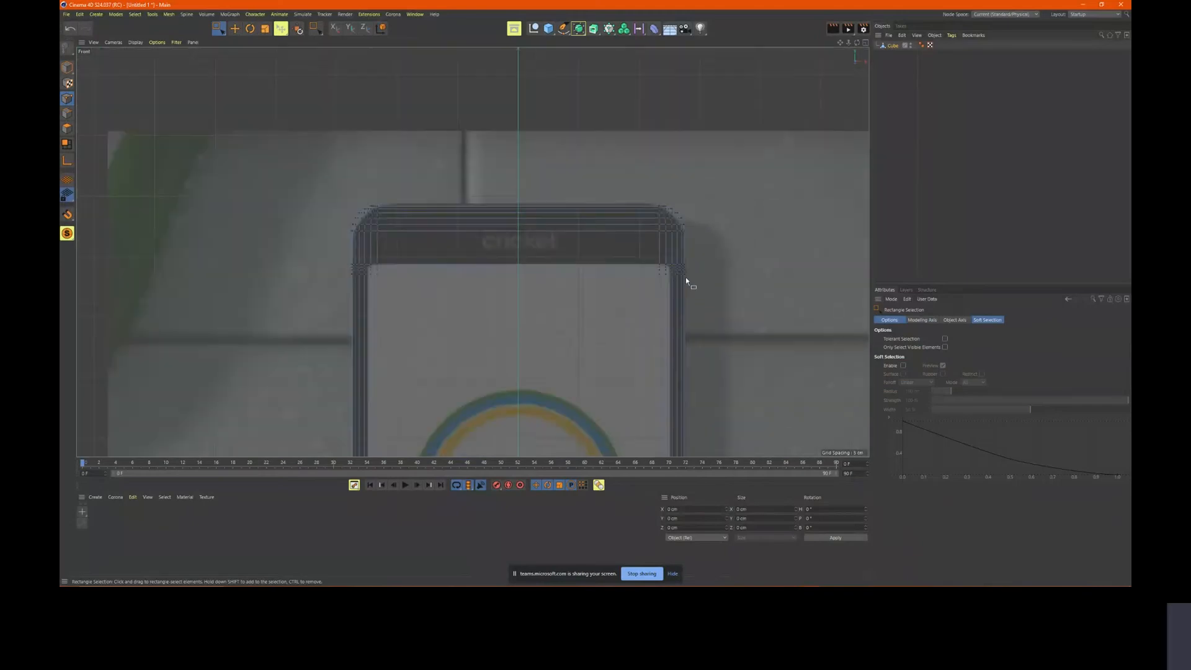
scroll(739, 243, "down", 2)
scroll(739, 242, "up", 7)
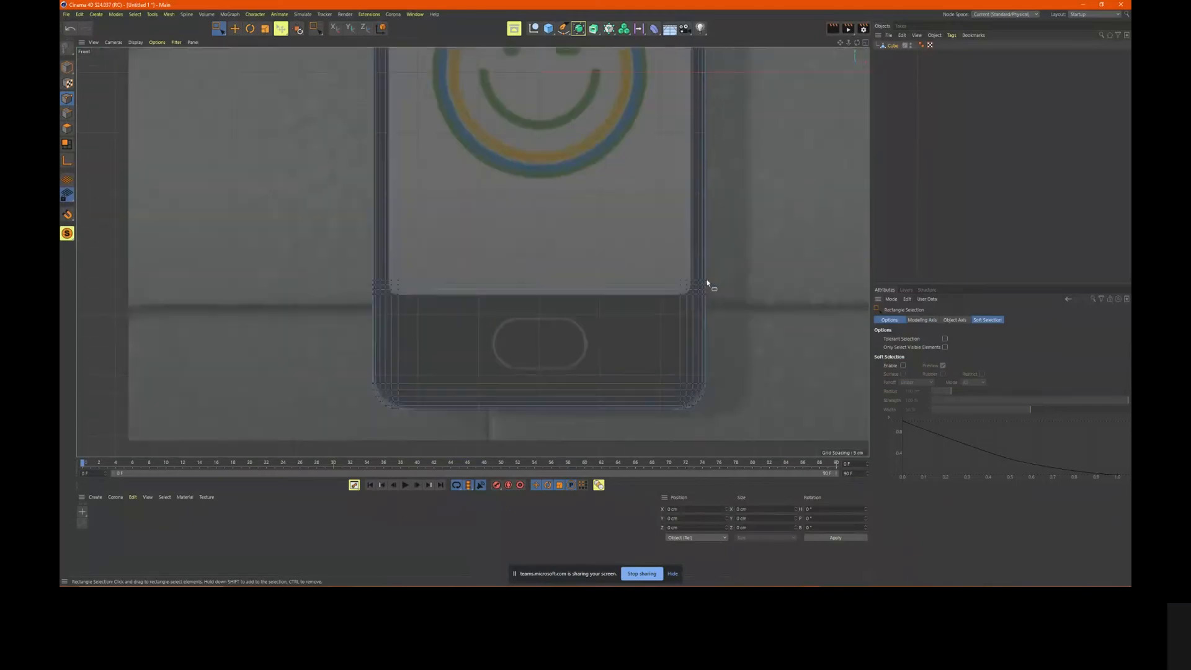
middle_click(743, 282)
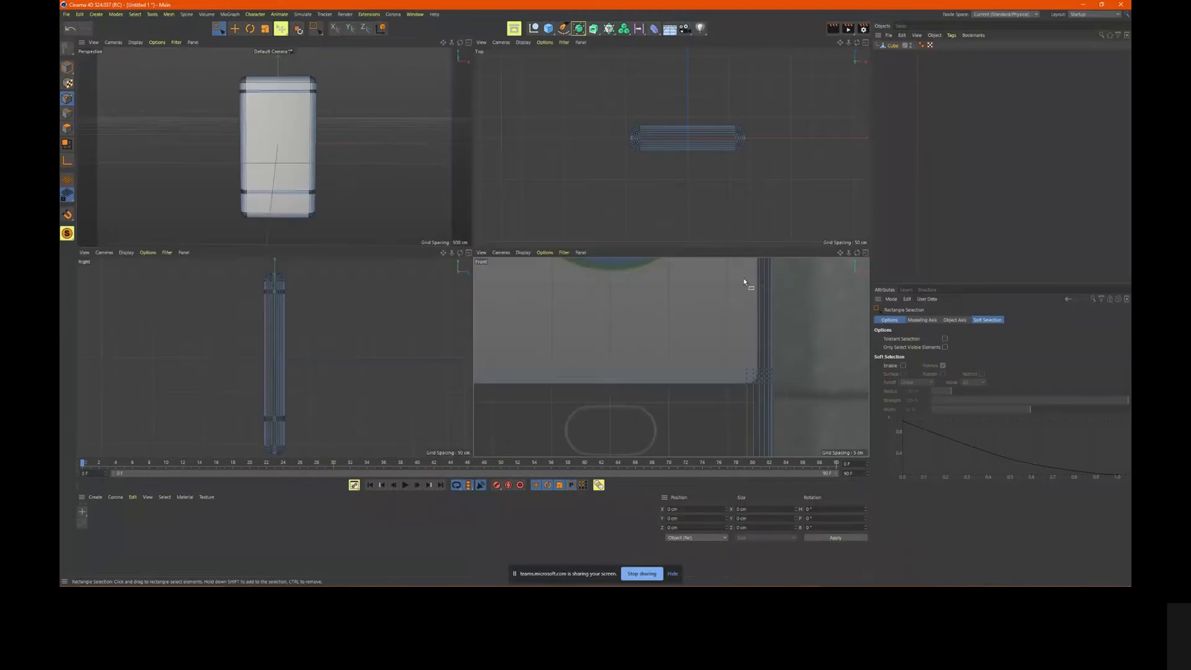
middle_click(708, 283)
scroll(683, 307, "up", 3)
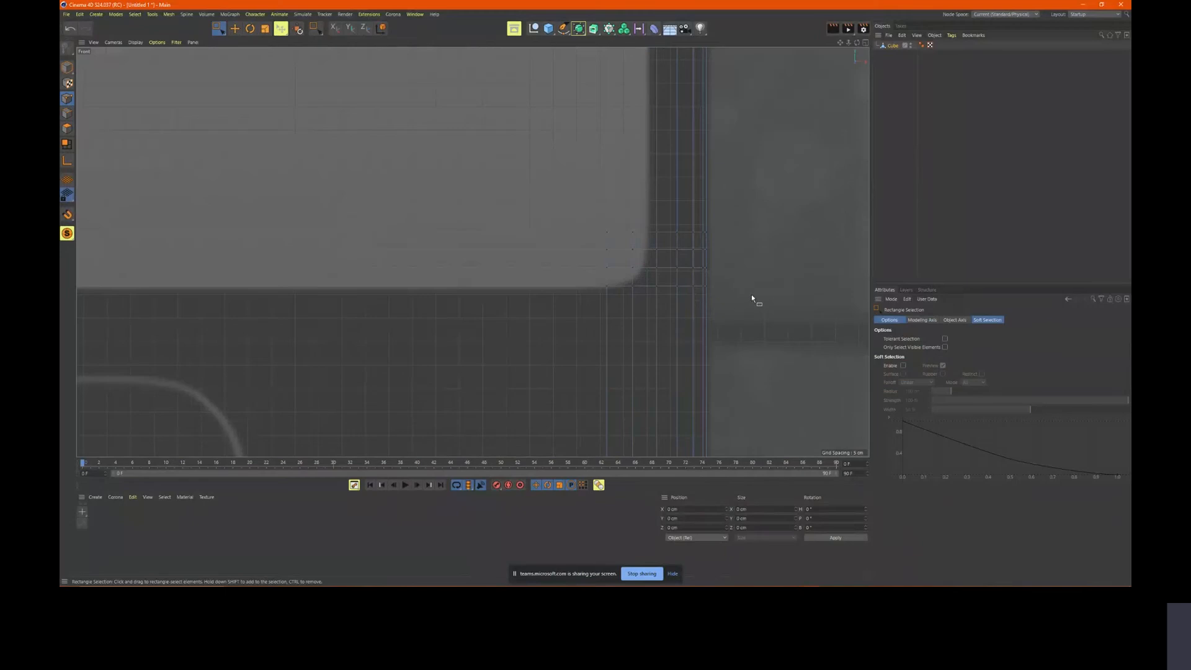
scroll(614, 277, "down", 7)
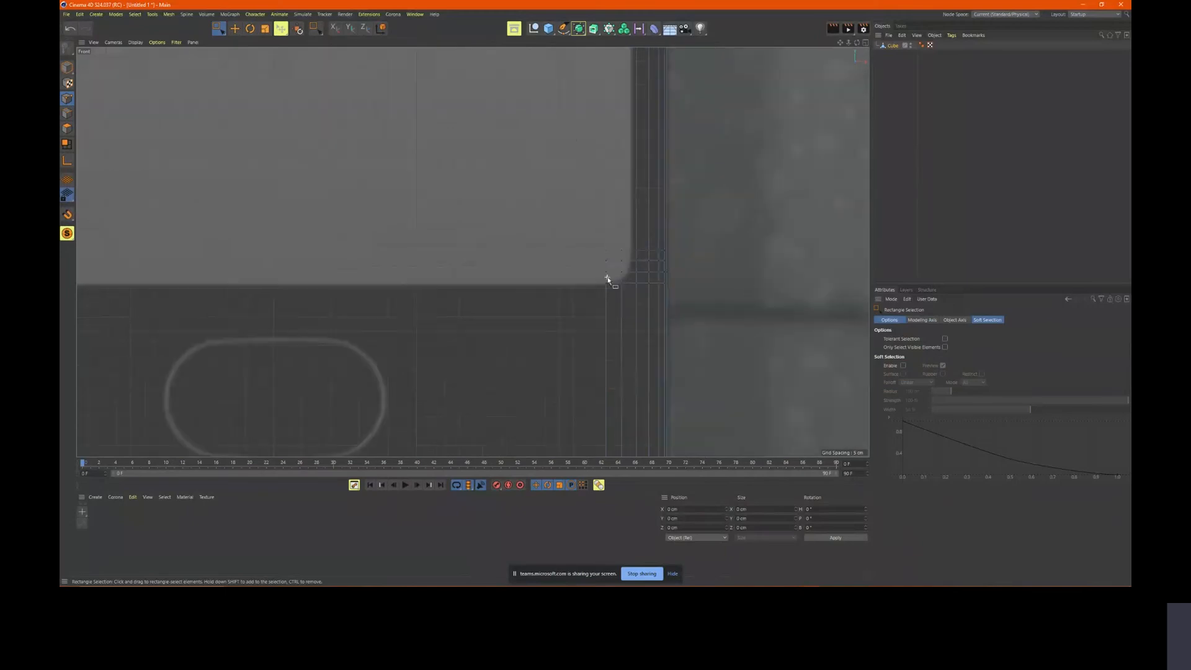
Check how the mesh points at the screen's lower corner follow the rounded corner of the reference photo
scroll(636, 273, "up", 2)
scroll(628, 268, "up", 3)
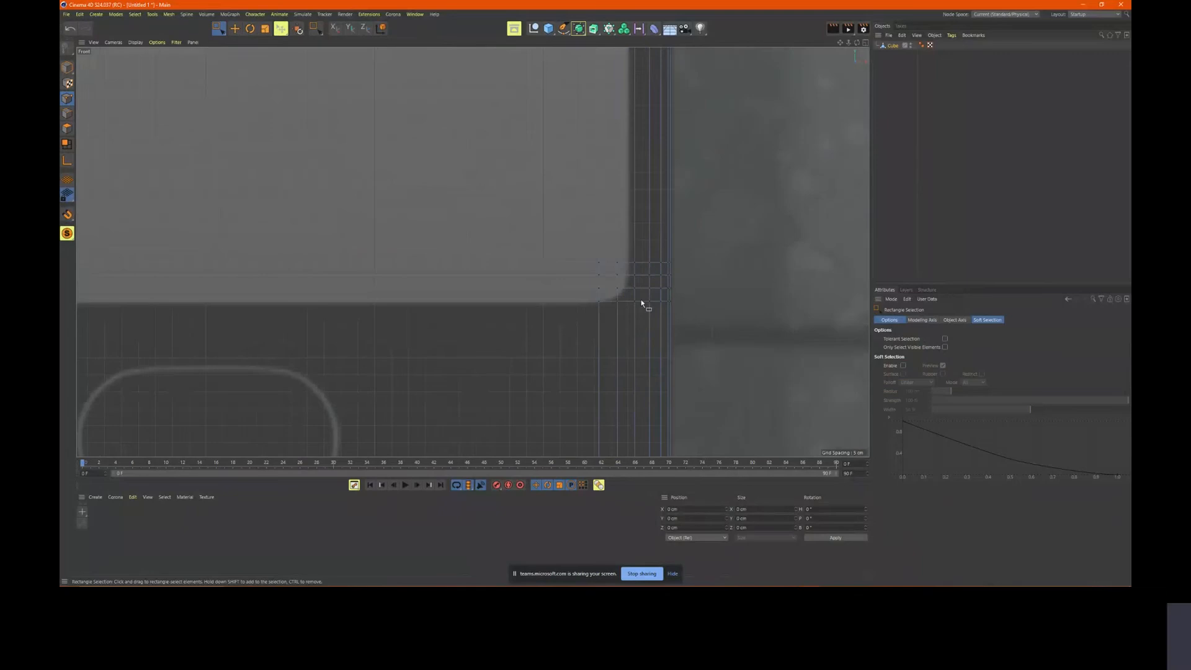
scroll(633, 291, "up", 1)
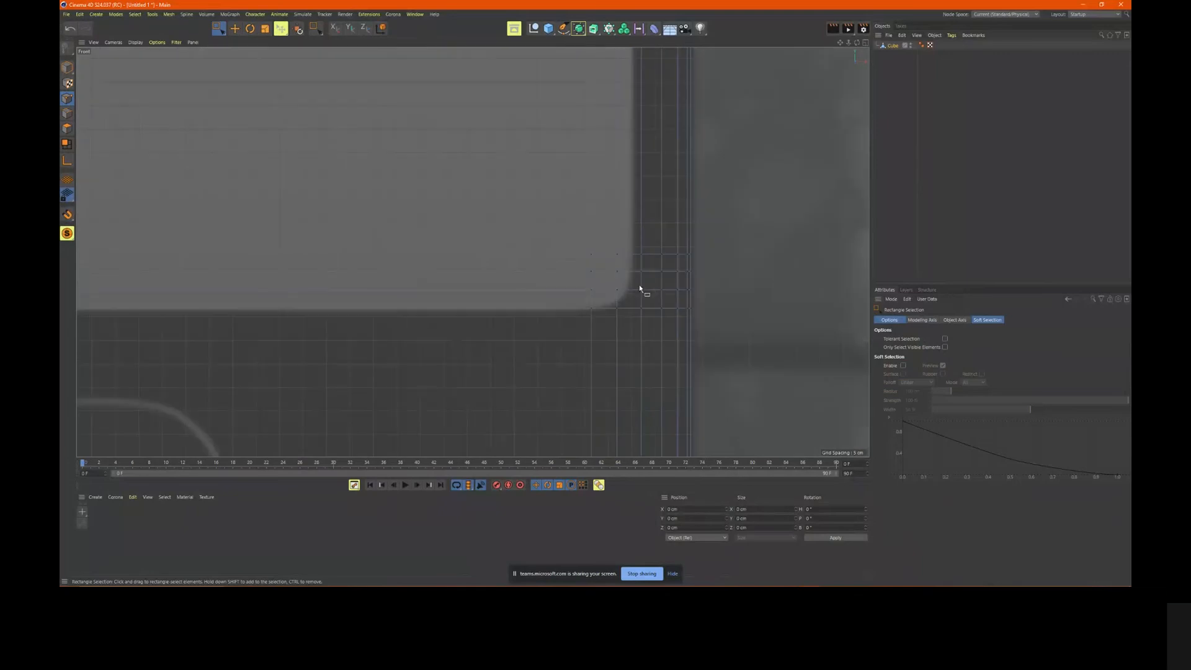
scroll(667, 287, "down", 8)
scroll(682, 242, "down", 1)
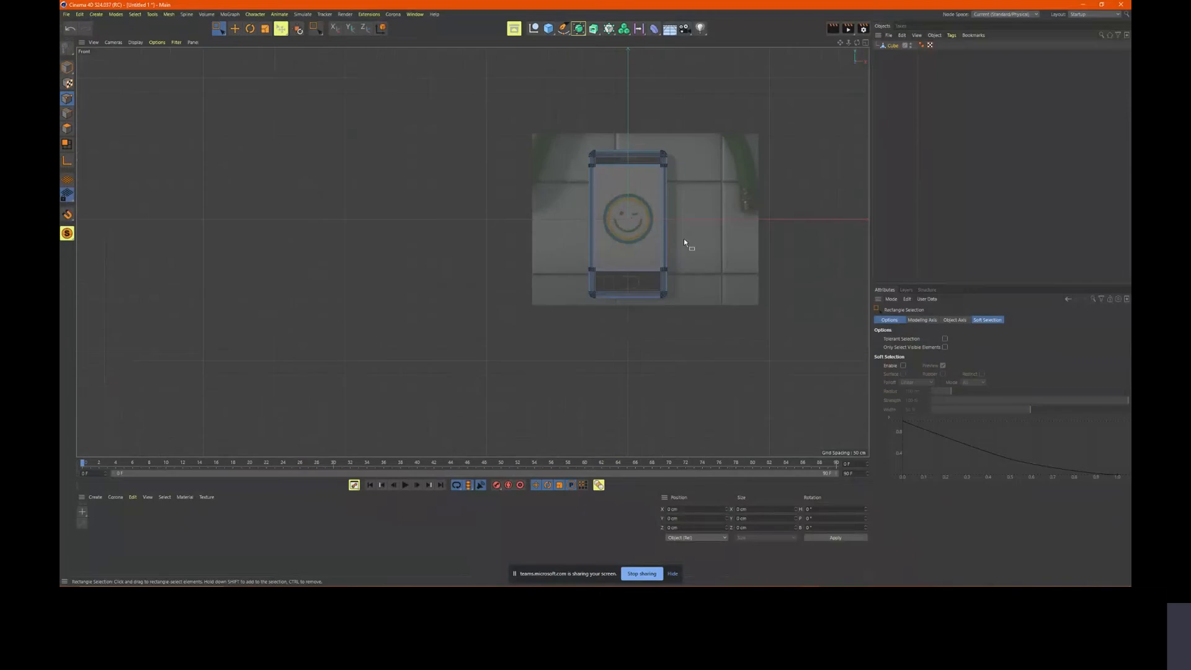
In the perspective view, select the large screen polygon on the phone's front in polygon mode and apply Disconnect to it
middle_click(688, 235)
left_click_drag(329, 159, 449, 178, "alt")
middle_click(393, 160)
key("Return")
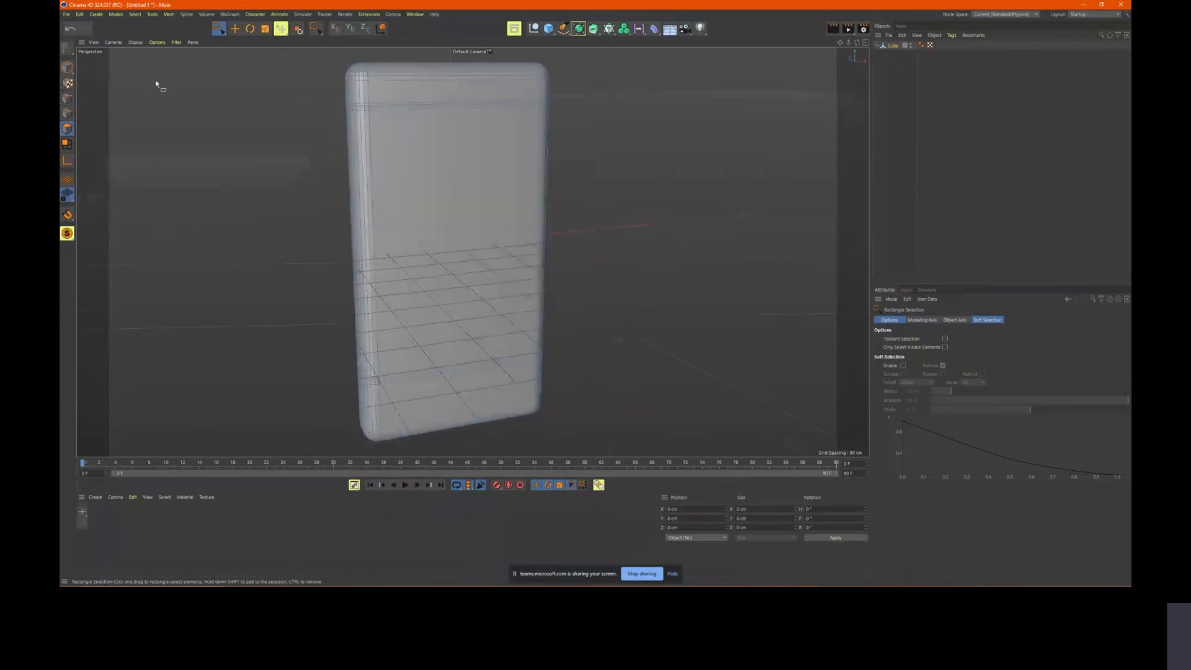
key("9")
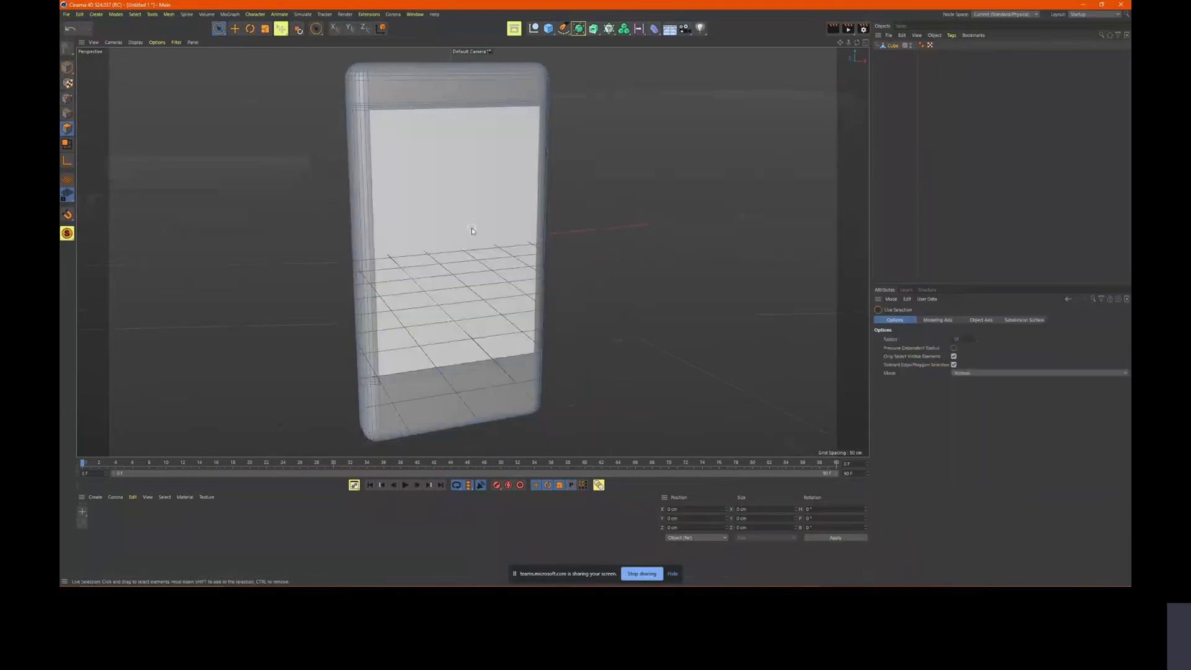
left_click(471, 229)
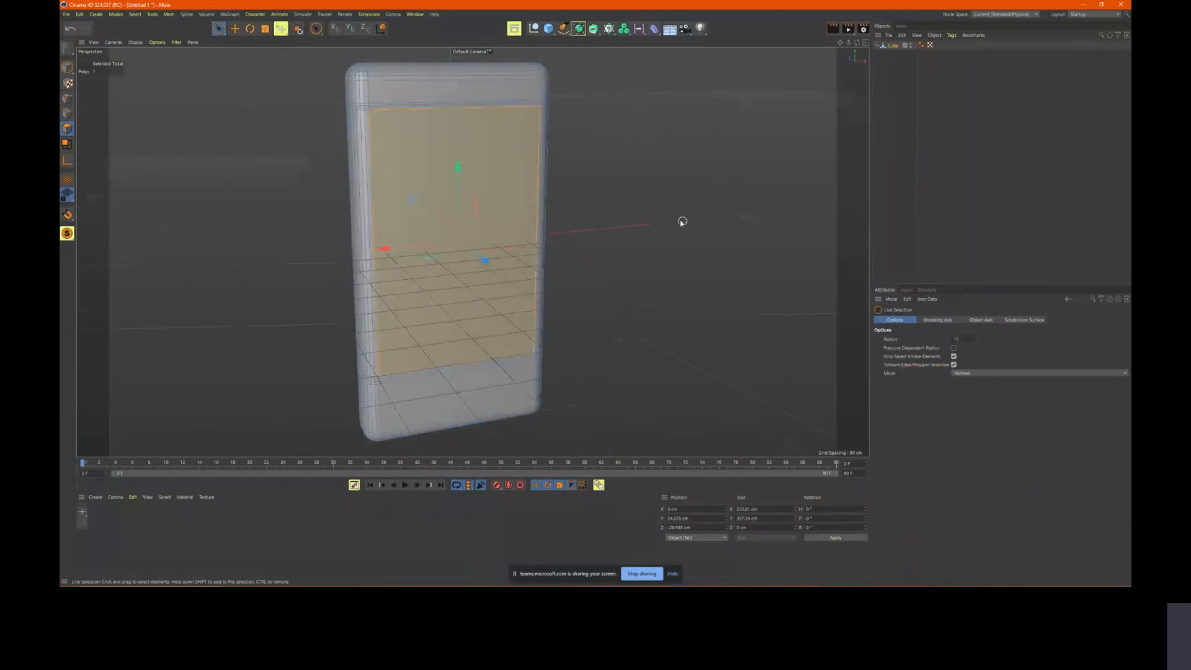
mouse_move(682, 222)
left_mouse_down("alt")
mouse_move(662, 213)
mouse_move(689, 217)
left_mouse_up("alt")
right_click(500, 172)
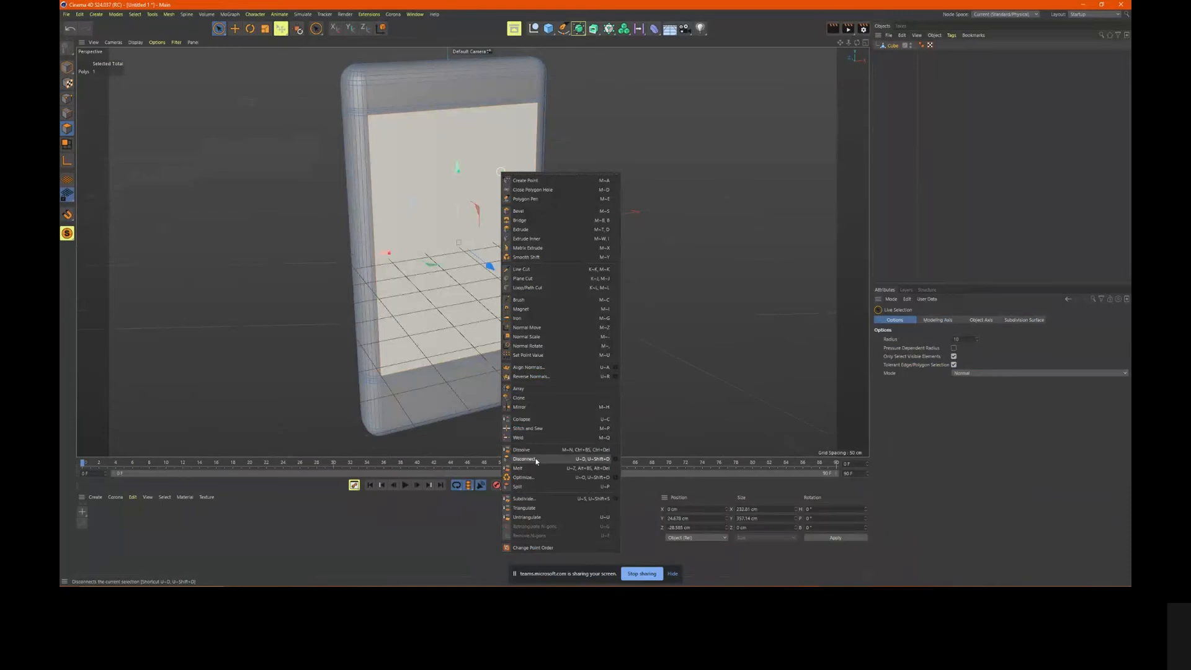
left_click(536, 460)
Try pulling the disconnected screen polygon out in front of the phone body, and undo the move
mouse_move(639, 312)
left_mouse_down("alt")
mouse_move(600, 298)
mouse_move(649, 309)
left_mouse_up("alt")
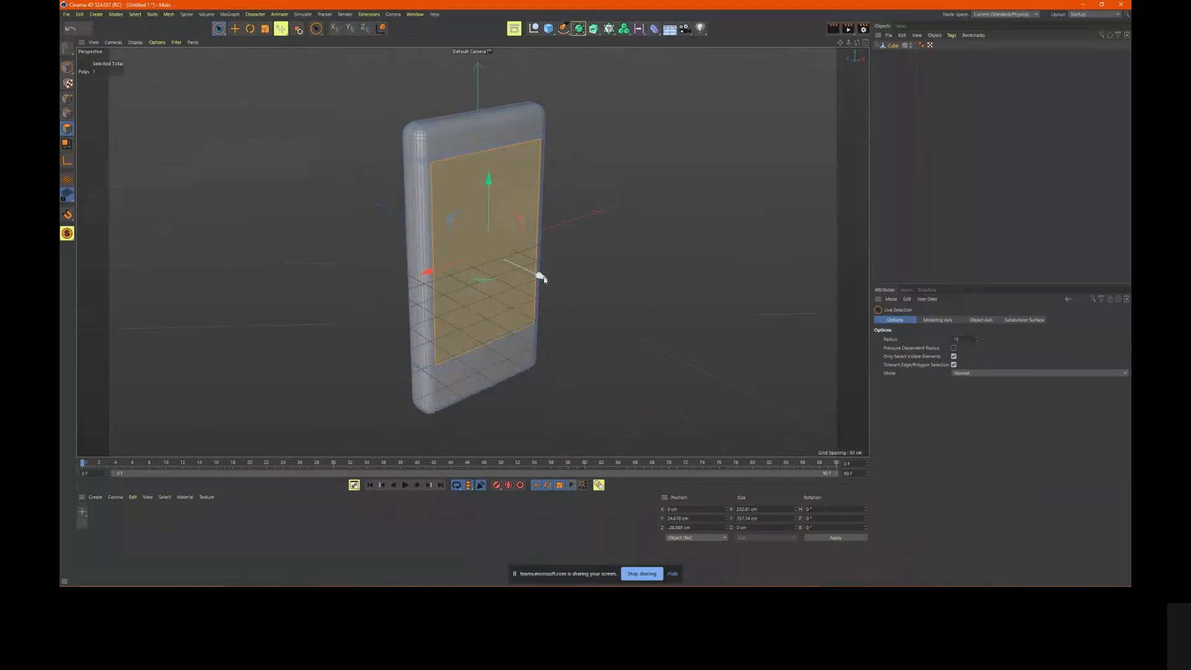
left_click_drag(543, 279, 649, 337)
key("ctrl+z")
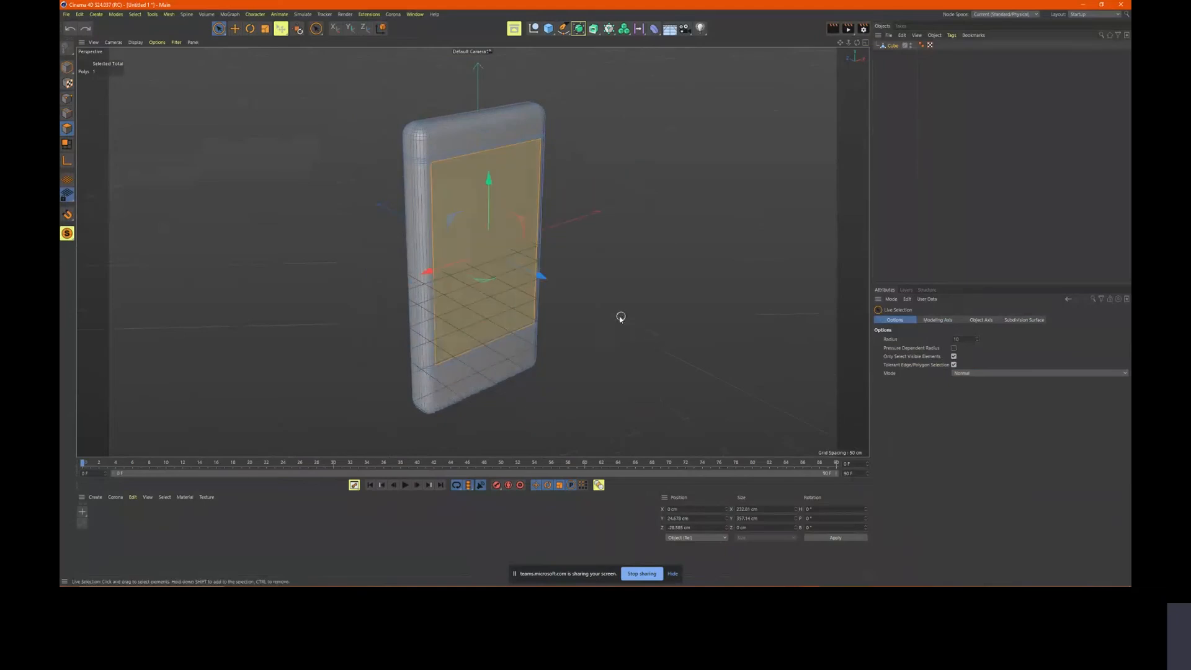
left_click(549, 283)
Split the selected screen polygon off into a separate object
mouse_move(512, 230)
left_mouse_down("alt")
mouse_move(482, 225)
mouse_move(508, 206)
left_mouse_up("alt")
left_click(481, 217)
right_click(508, 206)
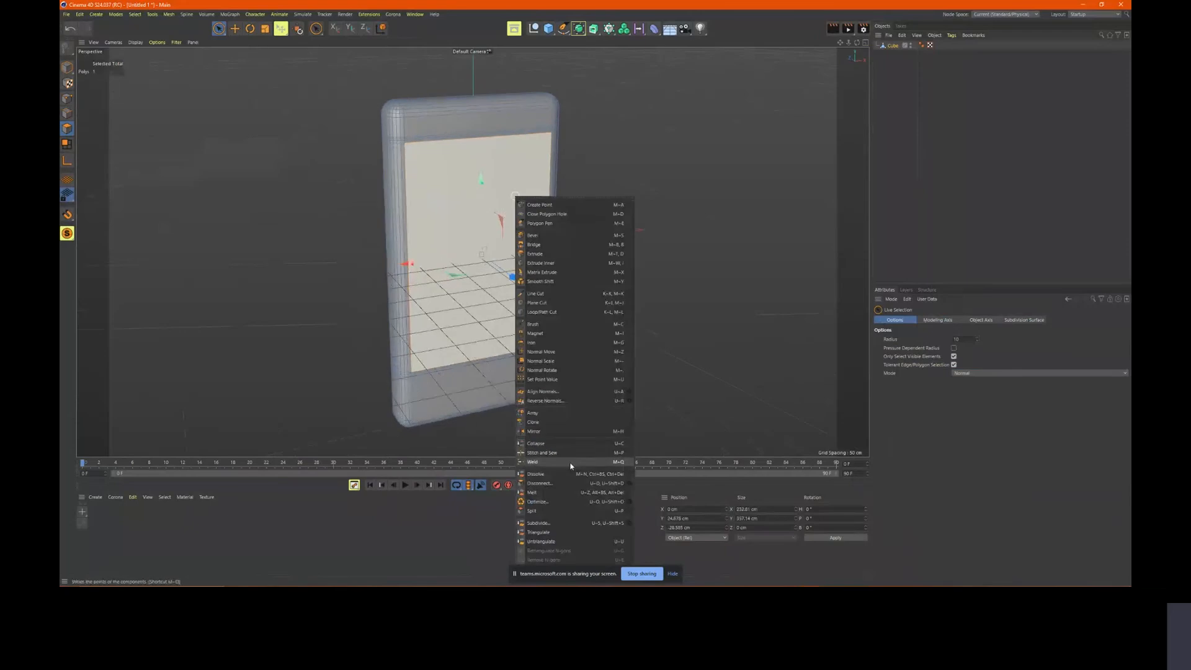
left_click(558, 510)
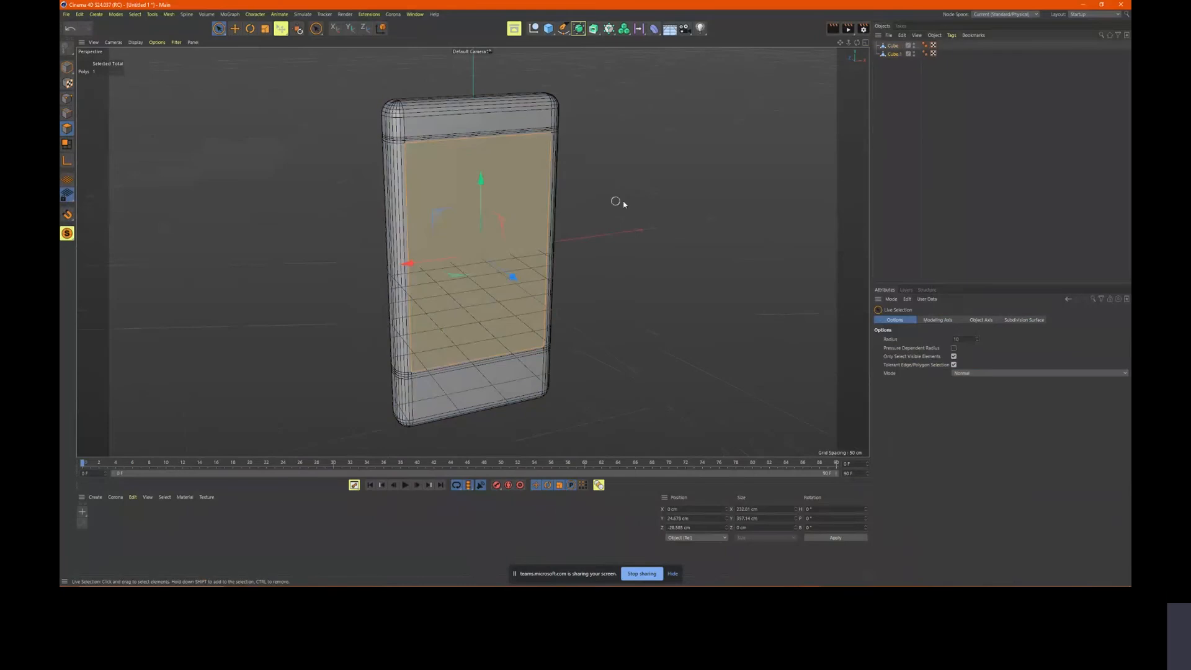
Try moving the split-off screen polygon forward, away from the phone body, and undo the move
left_click_drag(623, 203, 616, 237, "alt")
left_click_drag(538, 278, 689, 339)
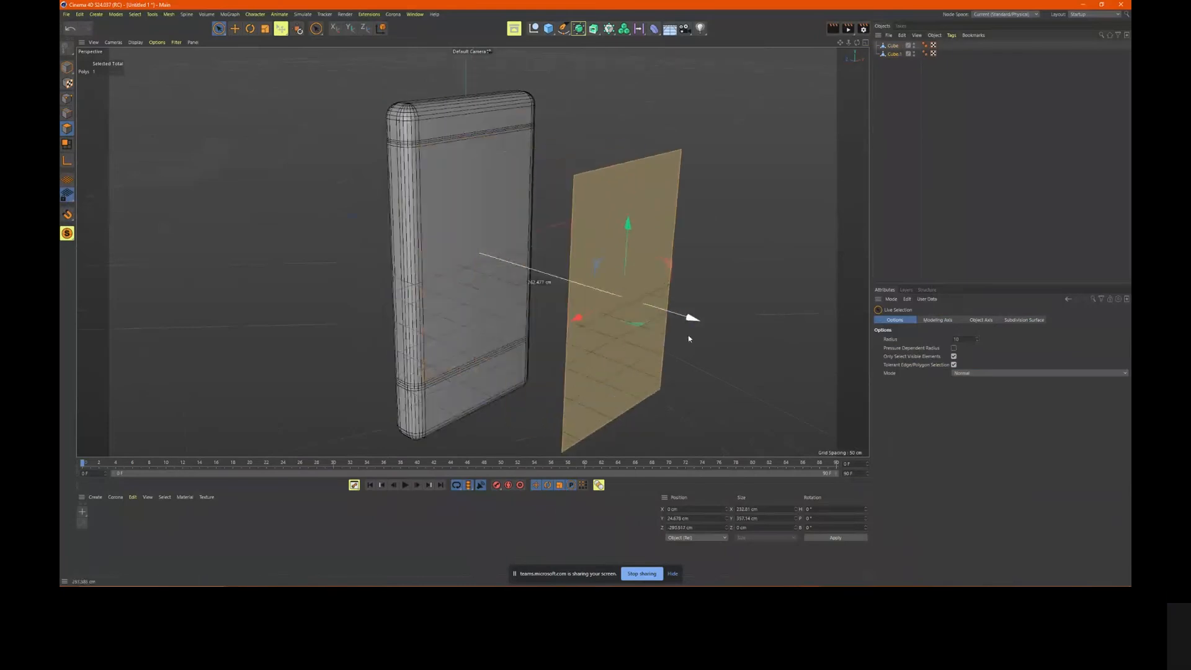
key("ctrl+z")
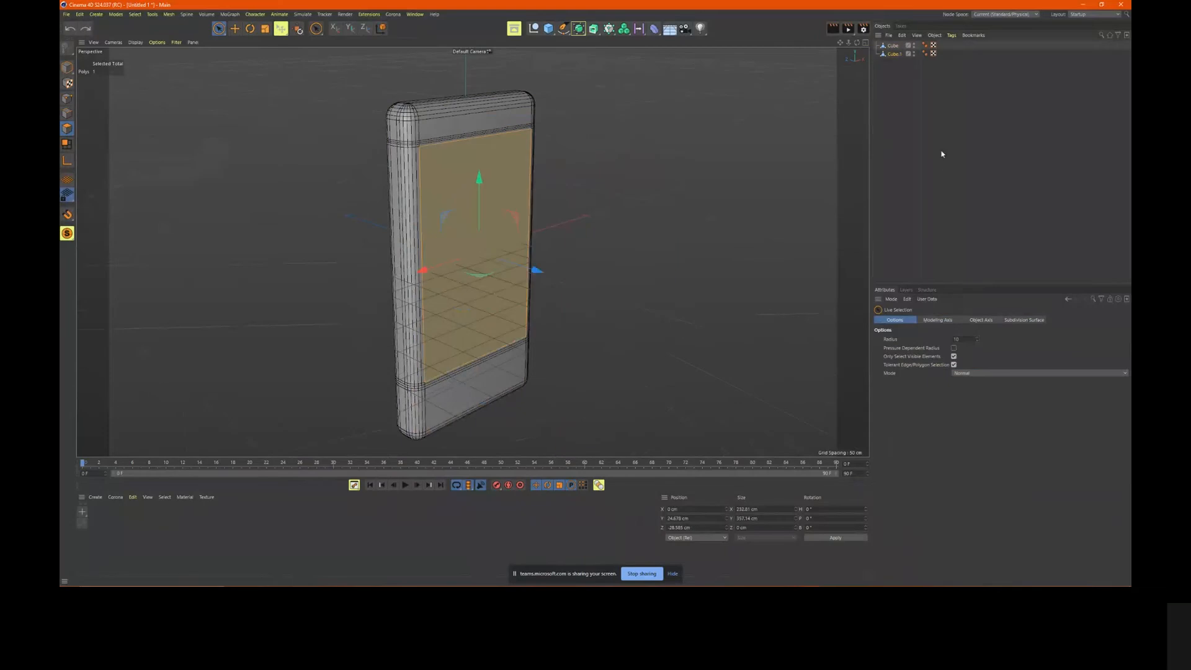
Hide the split-off screen object in the viewport and make the screen polygon on the original phone body active
left_click(914, 53)
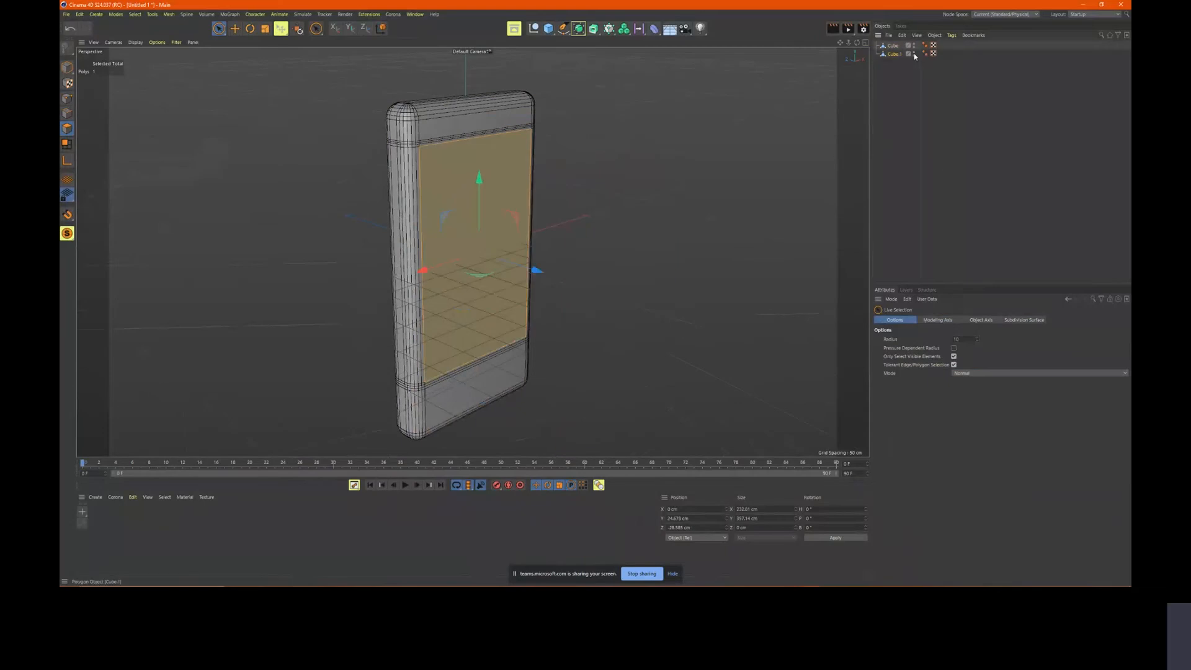
left_click(914, 54)
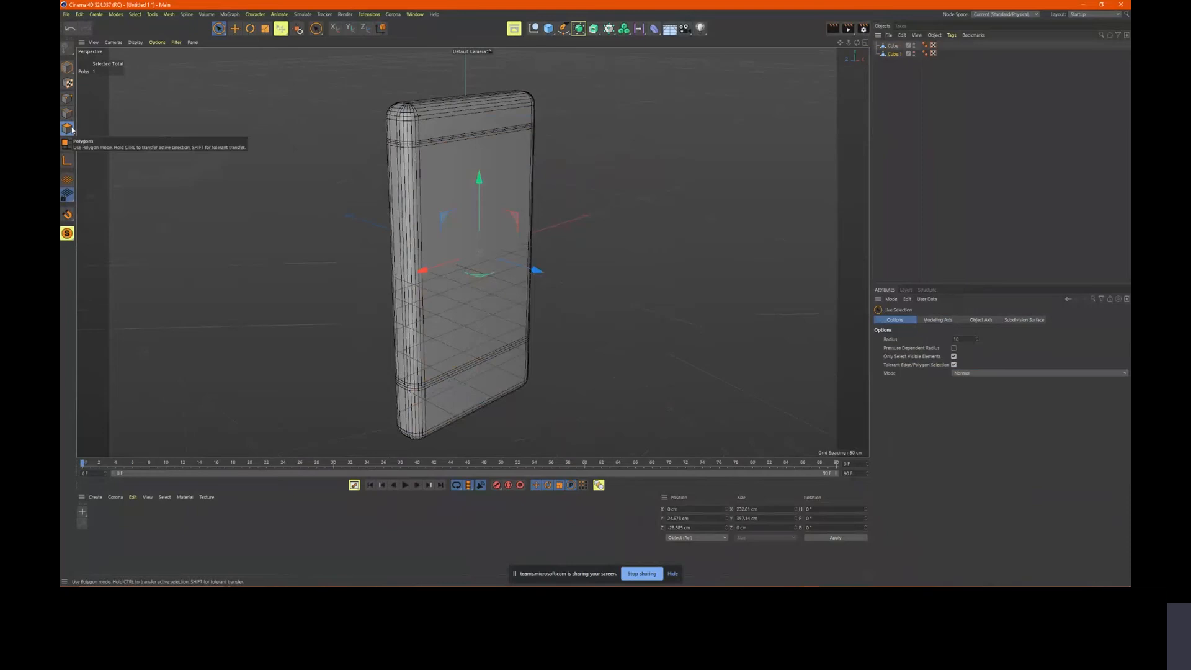
left_click_drag(618, 189, 561, 186, "alt")
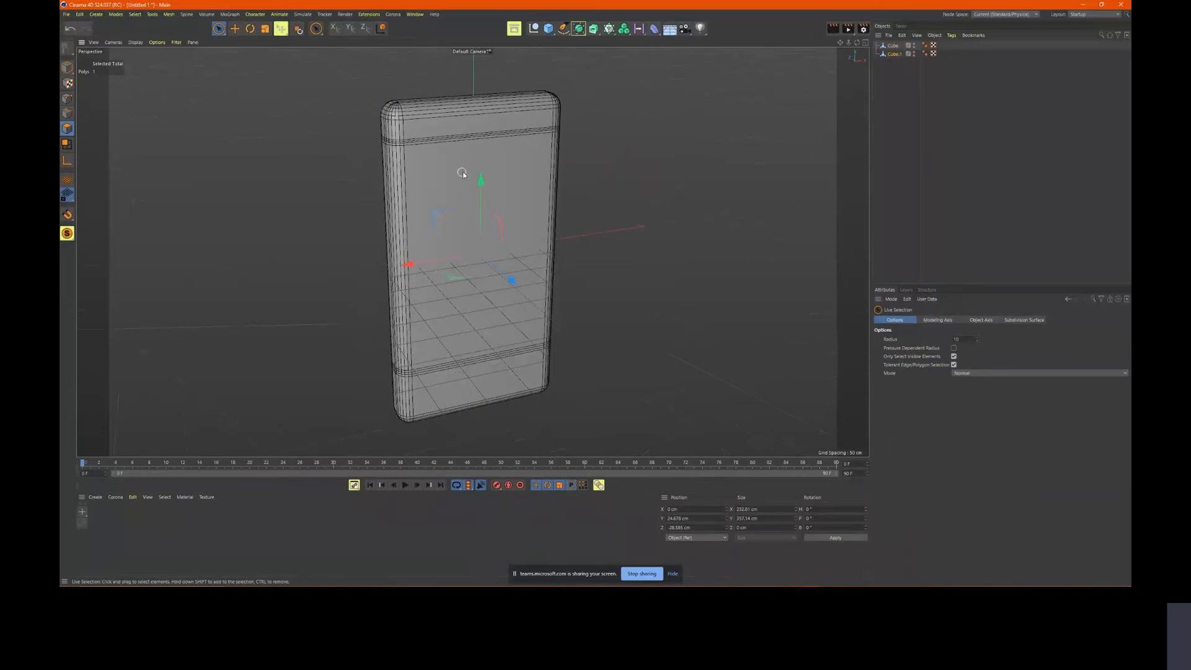
left_click(445, 192)
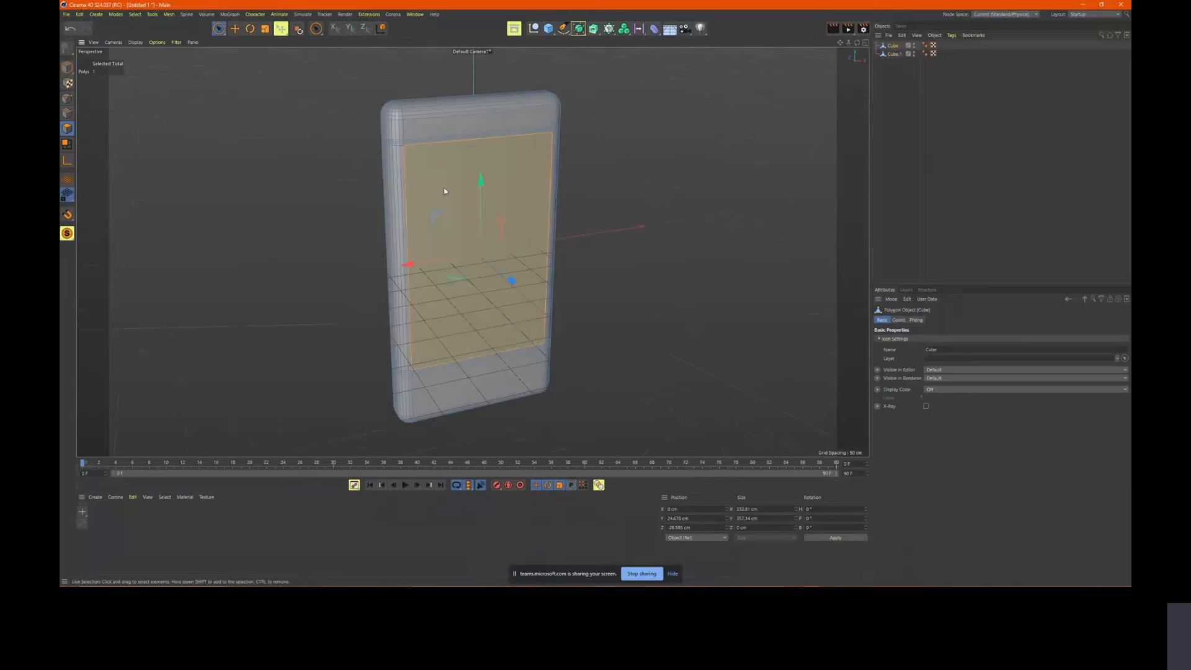
Extrude the phone body's screen polygon inward with an offset of -4 cm
scroll(595, 259, "up", 10)
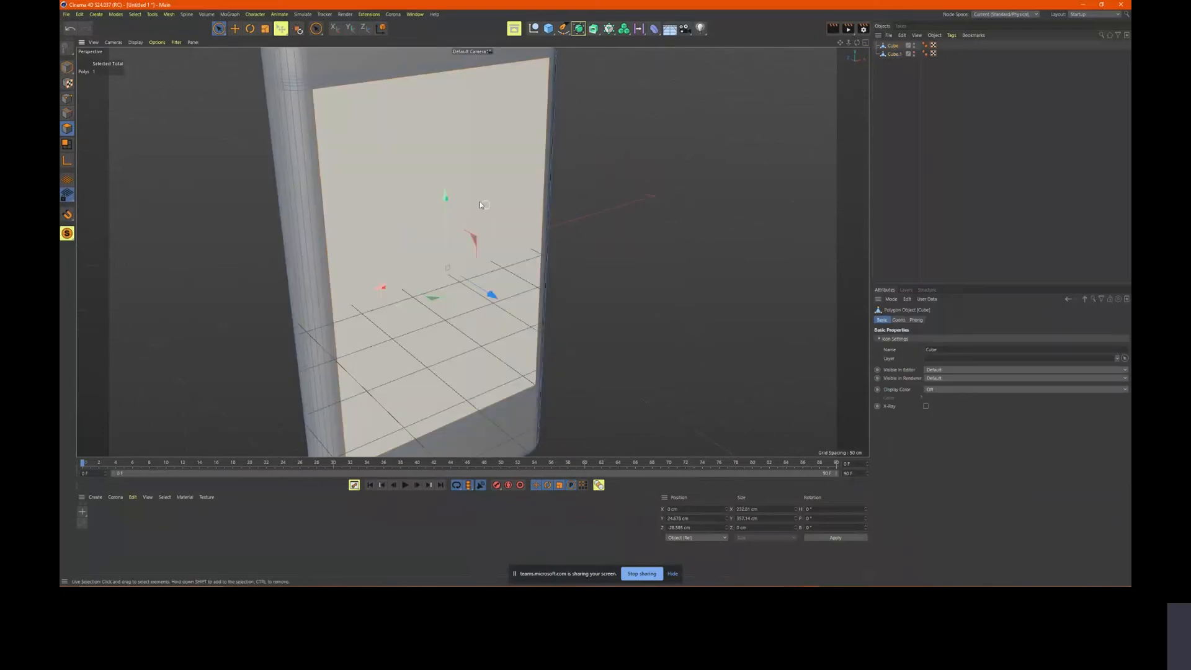
right_click(474, 188)
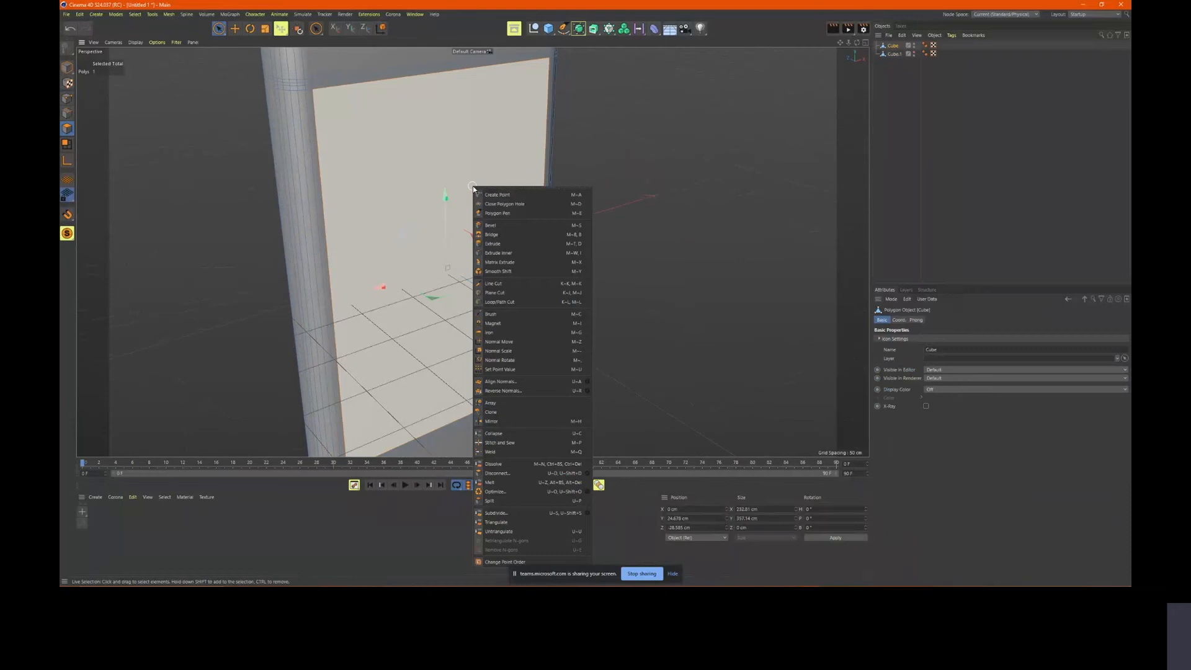
left_click(515, 244)
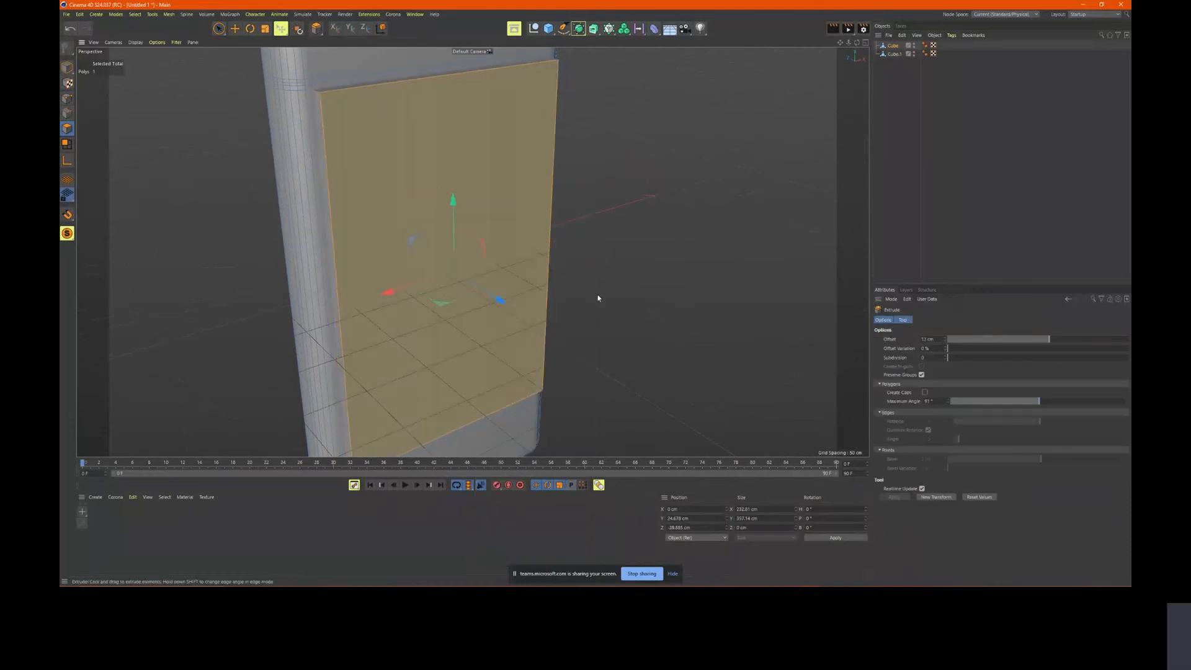
left_click_drag(594, 293, 596, 293)
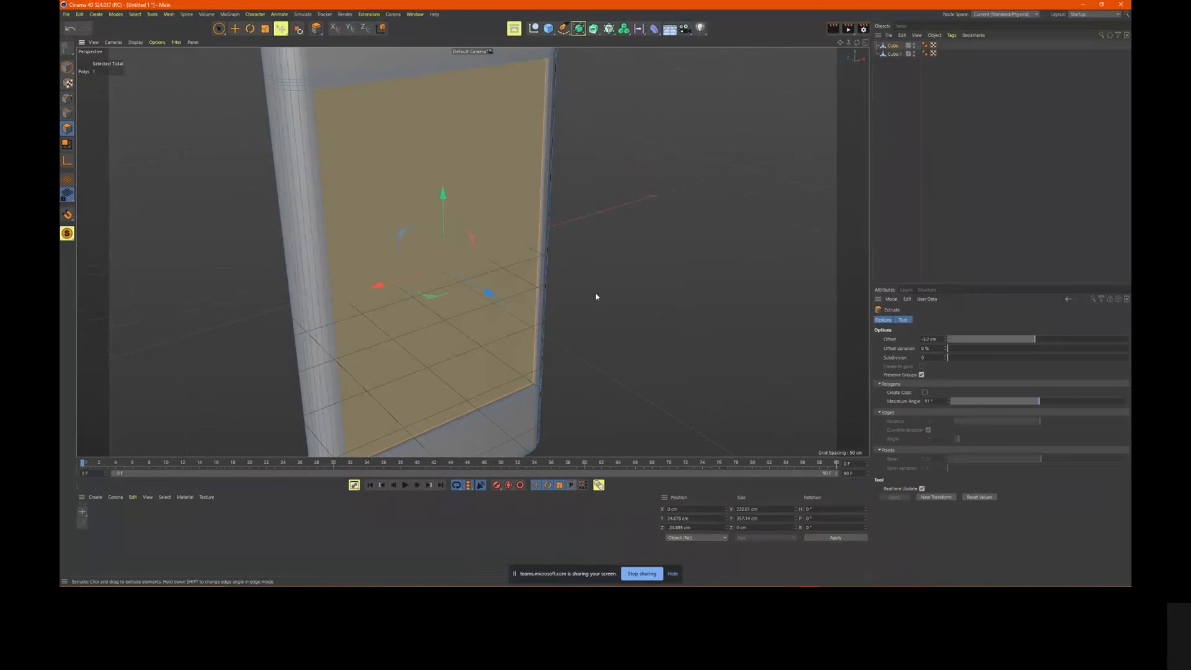
scroll(678, 181, "up", 5)
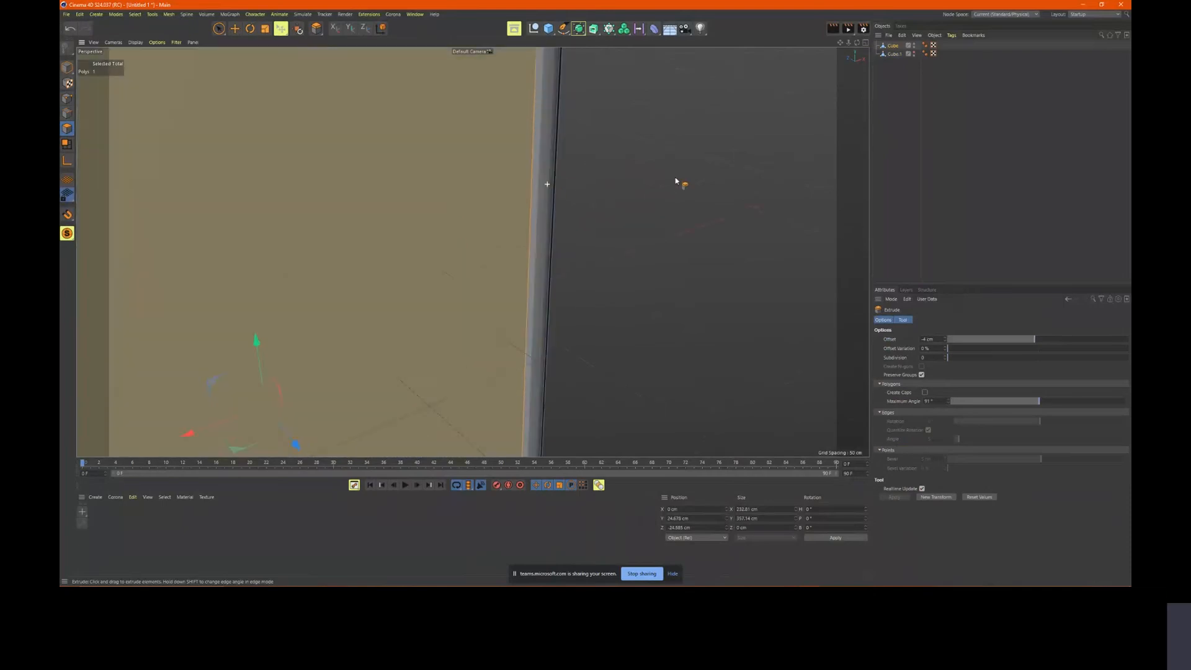
scroll(634, 178, "down", 10)
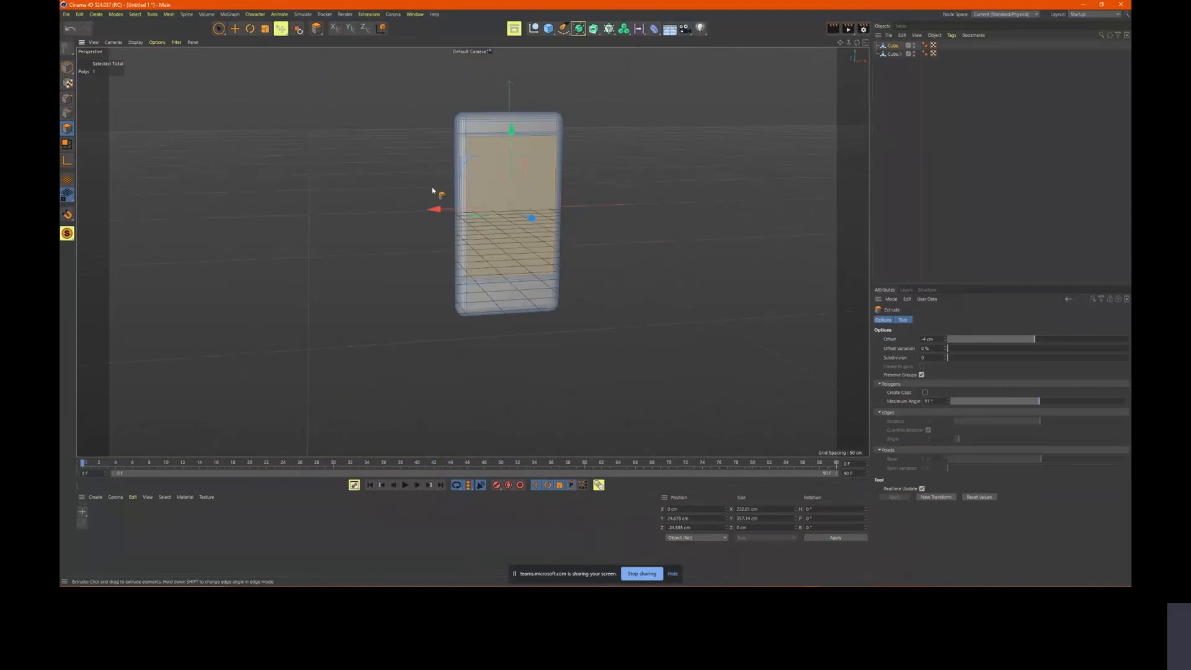
Scale the recessed screen polygon down uniformly to about 99 percent
scroll(500, 193, "up", 3)
key("t")
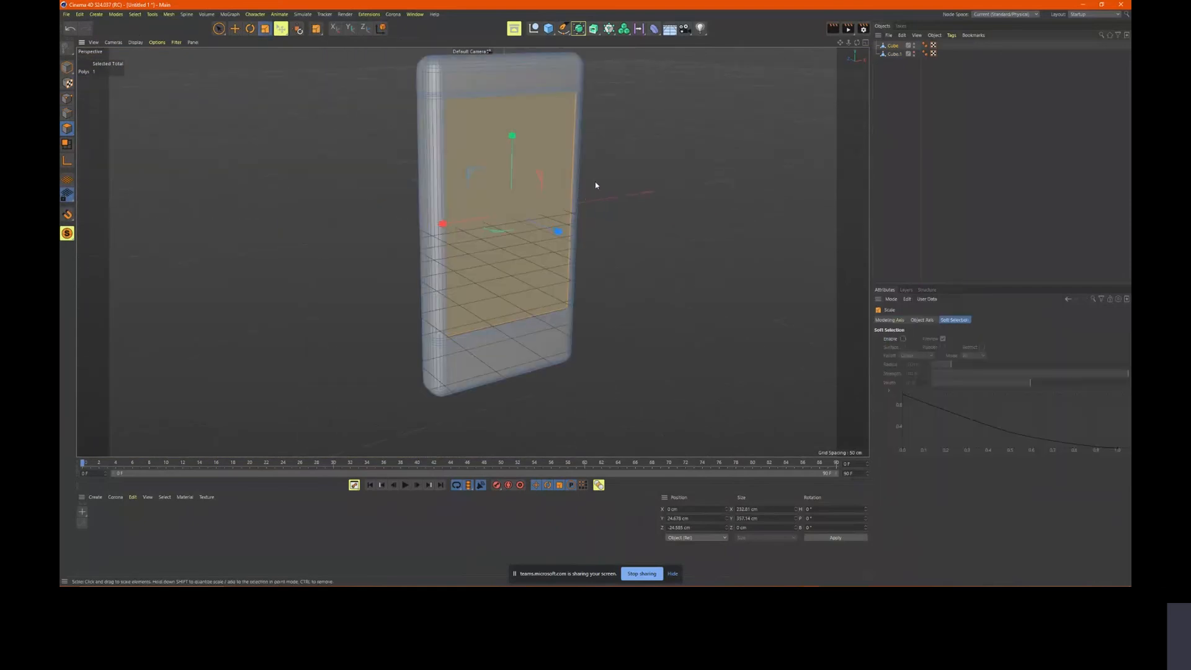
left_click_drag(627, 182, 627, 182)
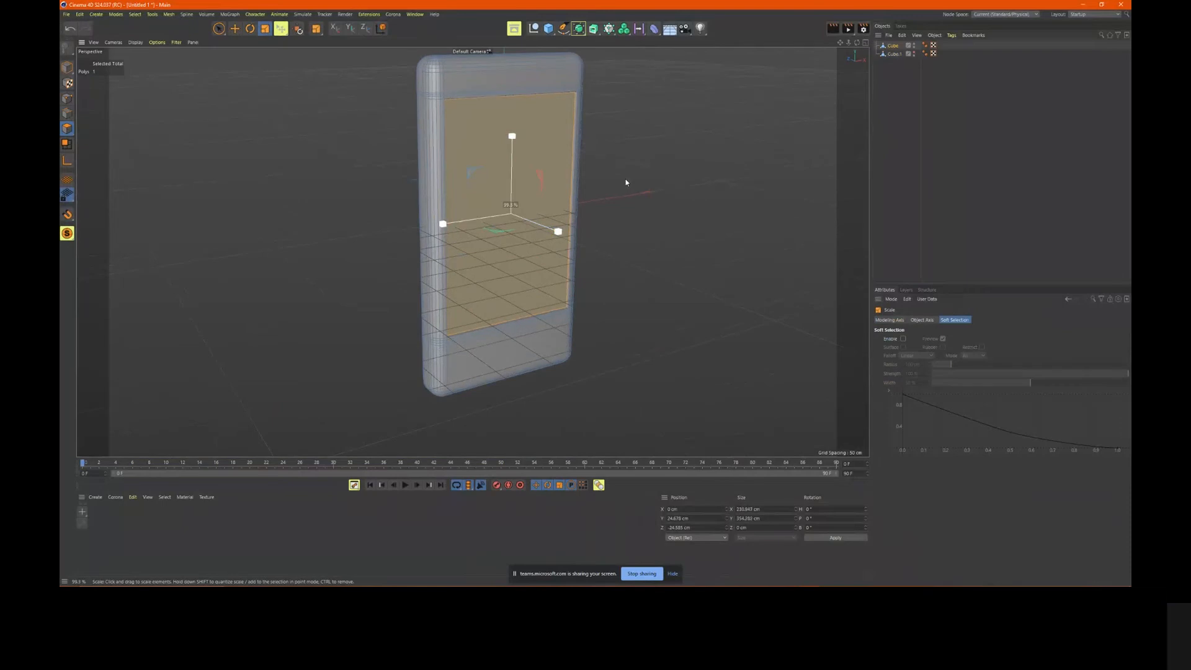
left_click_drag(626, 182, 629, 183)
mouse_move(629, 183)
left_mouse_down("alt")
mouse_move(534, 125)
mouse_move(582, 160)
mouse_move(555, 174)
mouse_move(605, 136)
mouse_move(579, 148)
mouse_move(595, 149)
mouse_move(580, 170)
mouse_move(612, 157)
mouse_move(584, 139)
mouse_move(602, 136)
mouse_move(586, 148)
mouse_move(577, 136)
mouse_move(528, 185)
mouse_move(577, 205)
mouse_move(670, 173)
mouse_move(648, 164)
mouse_move(627, 192)
mouse_move(559, 181)
mouse_move(627, 173)
mouse_move(612, 202)
mouse_move(653, 204)
mouse_move(612, 198)
left_mouse_up("alt")
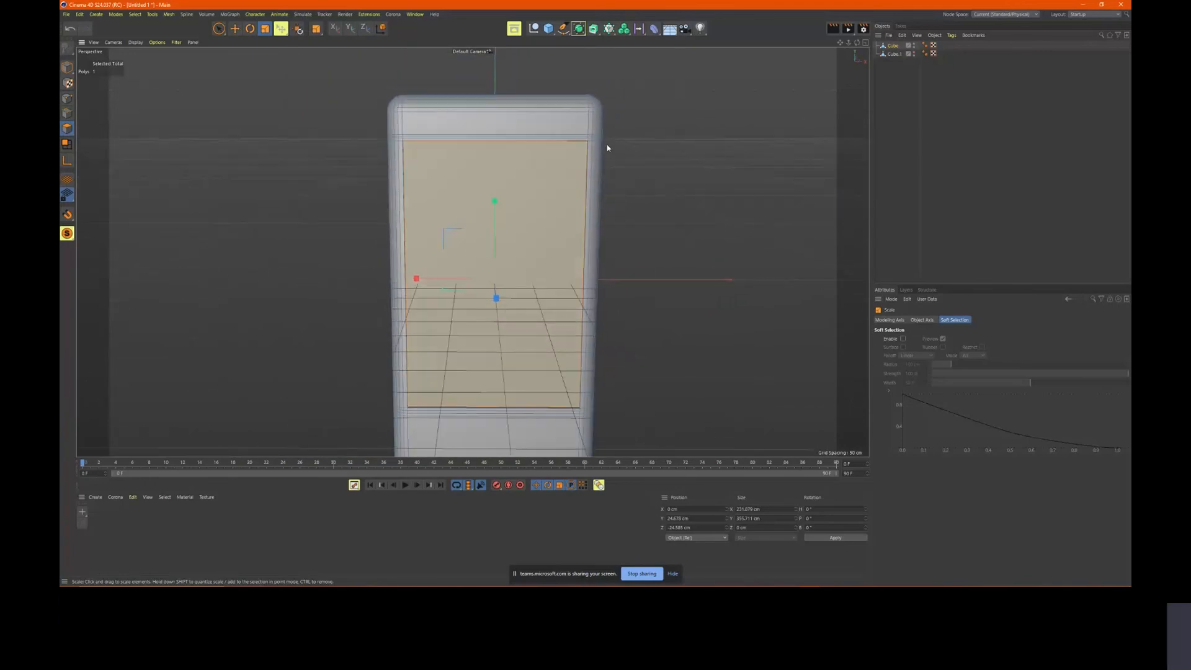
scroll(610, 146, "up", 5)
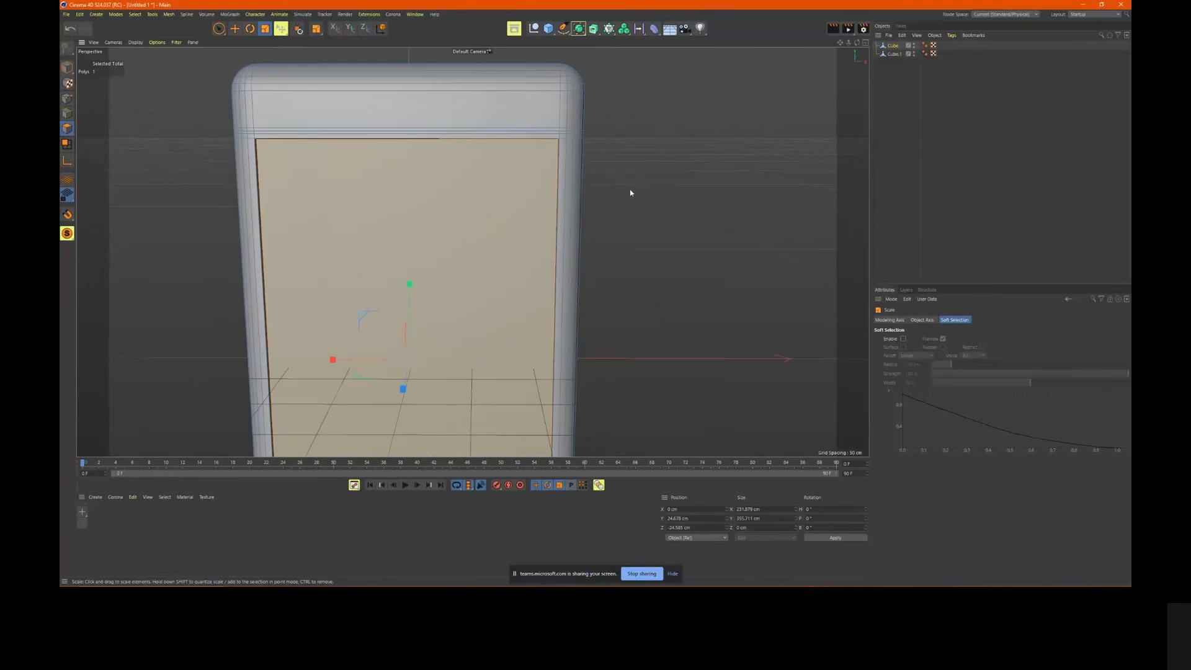
In the front view, switch to point mode and rectangle-select the innermost points at the screen's upper-left corner
middle_click(642, 170)
middle_click(633, 347)
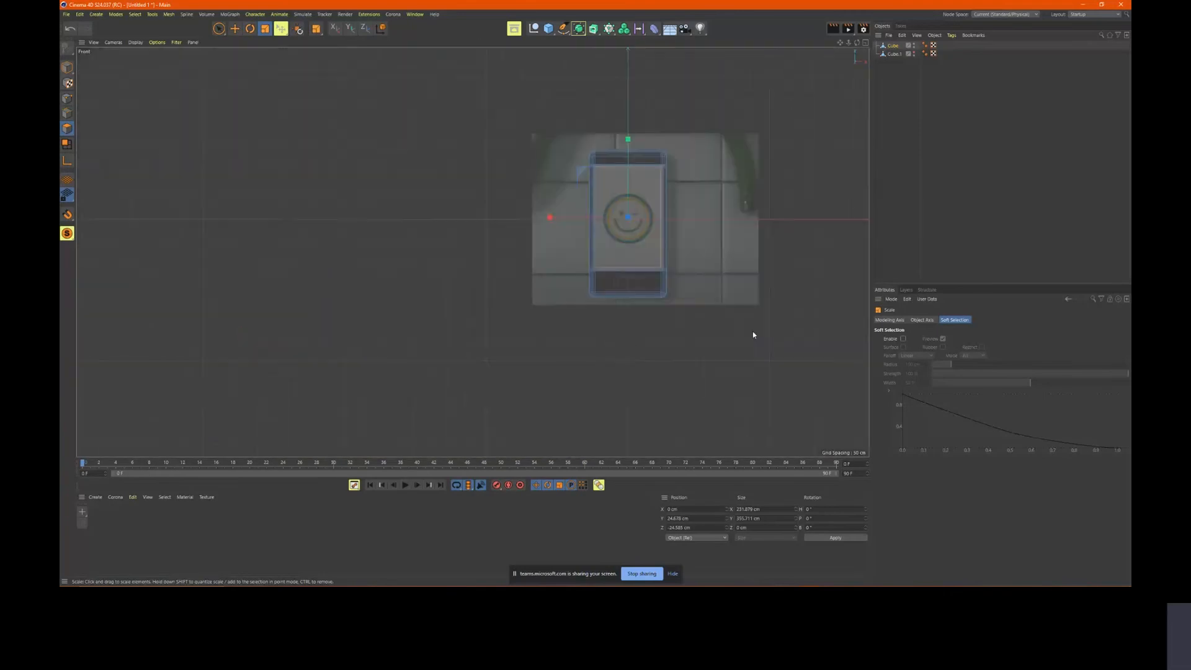
scroll(612, 156, "up", 6)
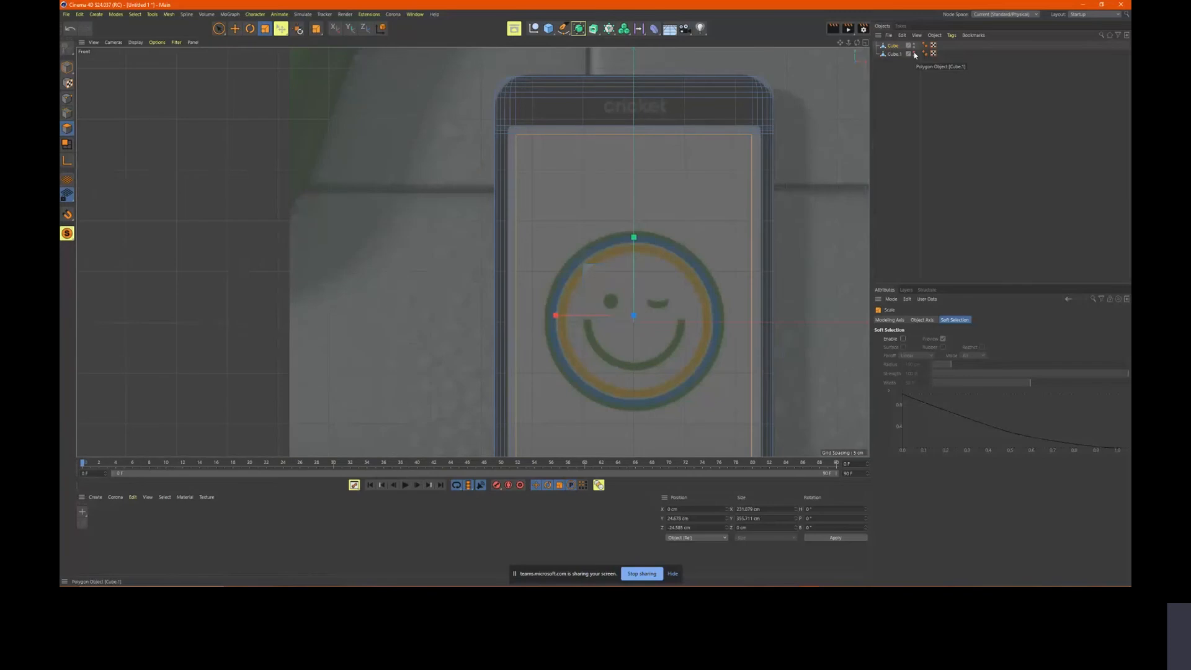
scroll(575, 134, "up", 8)
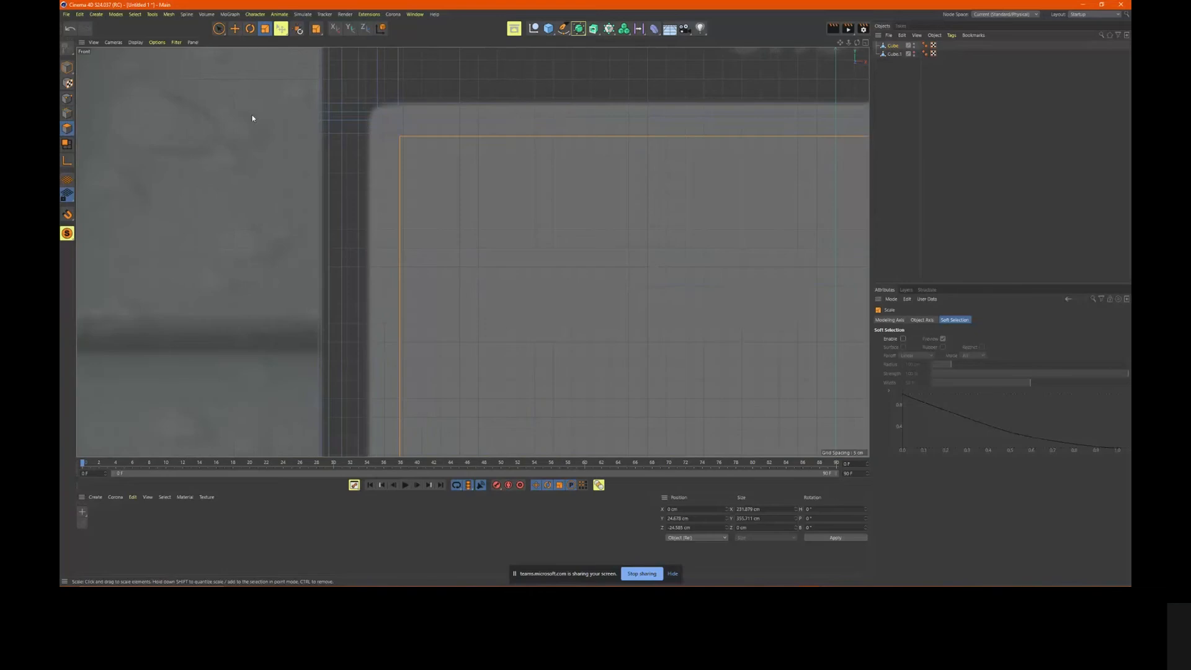
left_click(67, 100)
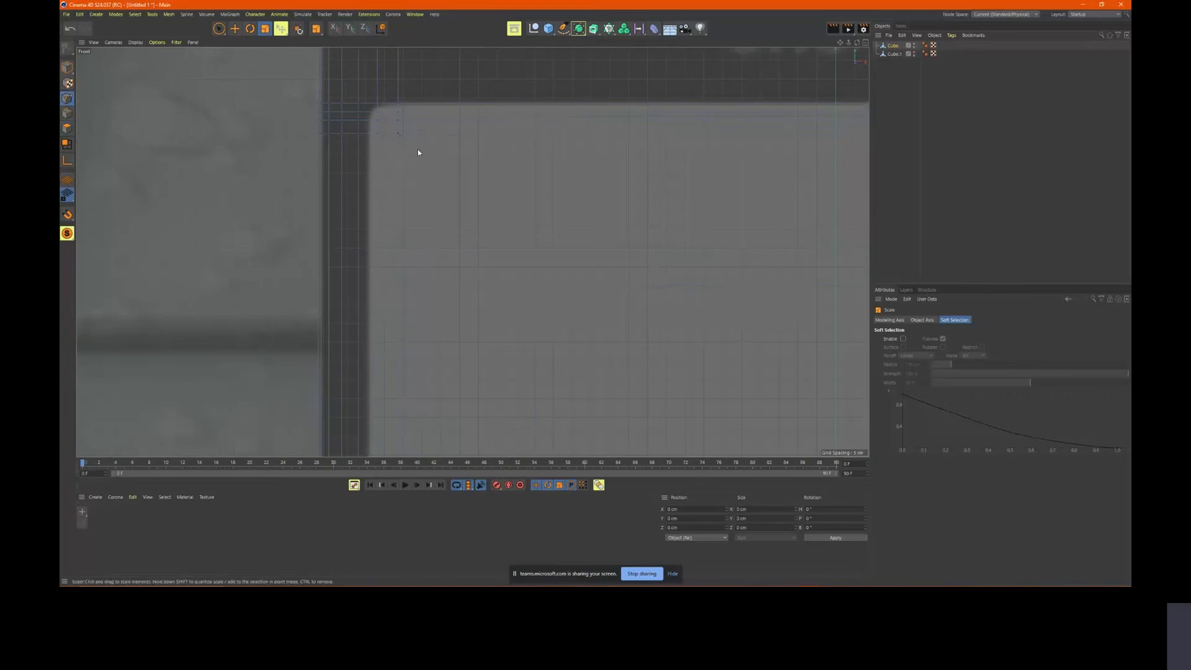
left_click(218, 29)
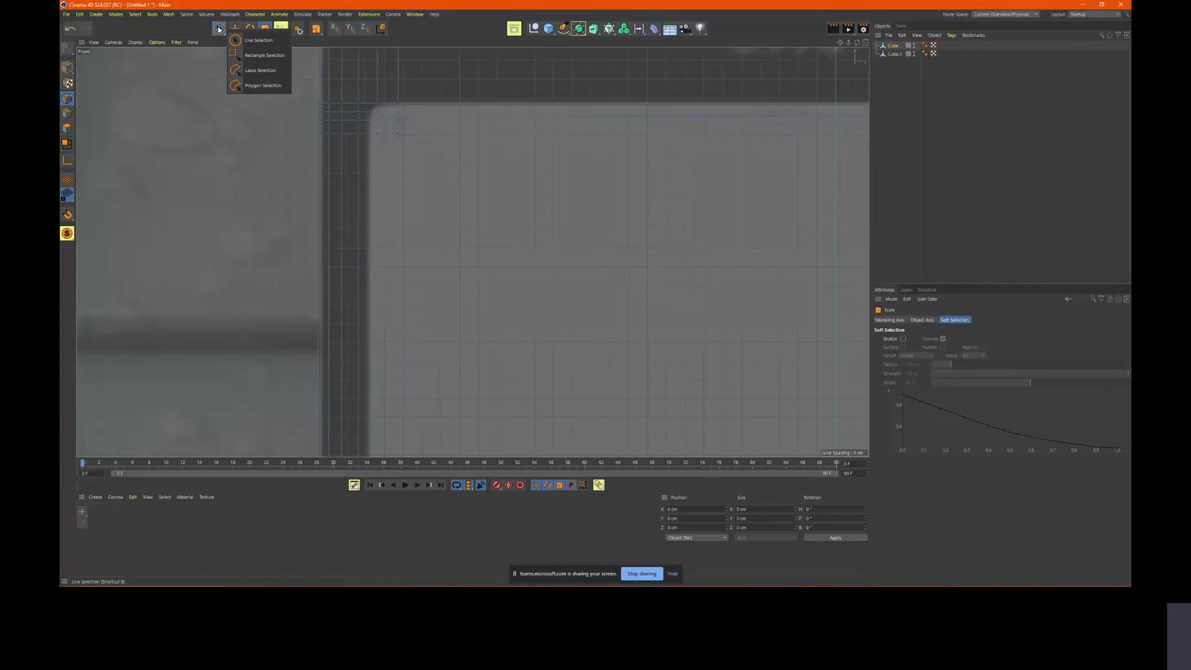
left_click(253, 57)
left_click_drag(393, 134, 388, 127)
Add the innermost points at the recessed screen's other three corners to the selection in the front view
scroll(489, 181, "down", 5)
scroll(643, 158, "up", 5)
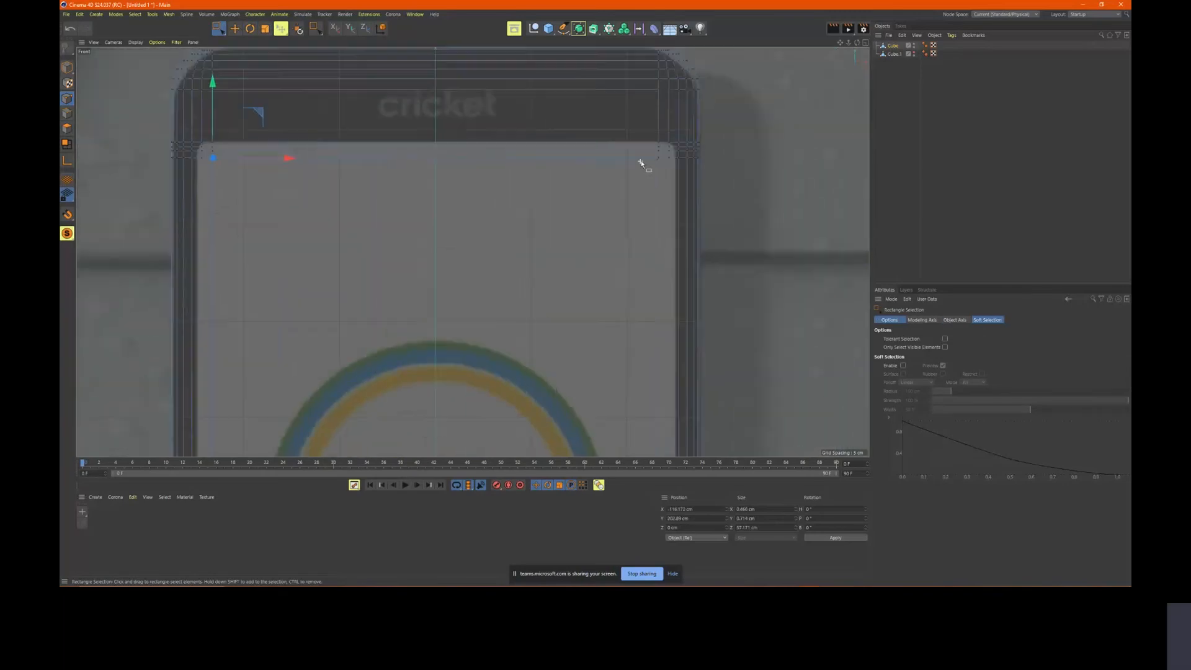
left_click_drag(646, 150, 673, 164)
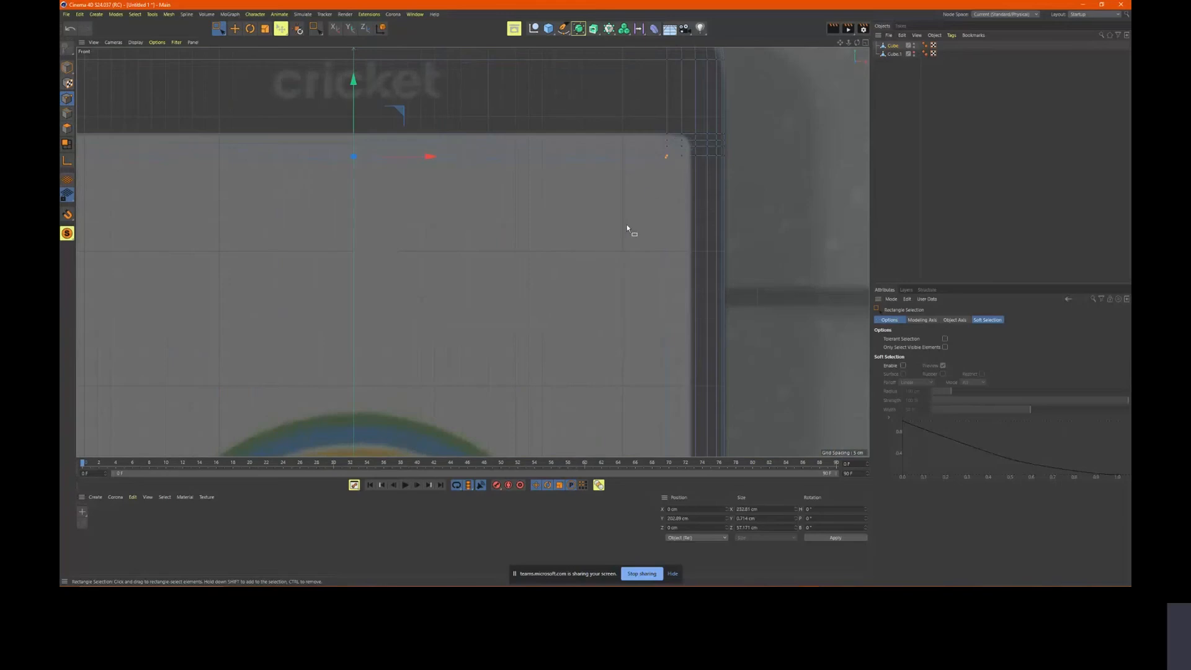
scroll(608, 242, "down", 5)
middle_click_drag(608, 303, 655, 65, "alt")
middle_click_drag(542, 275, 567, 239, "alt")
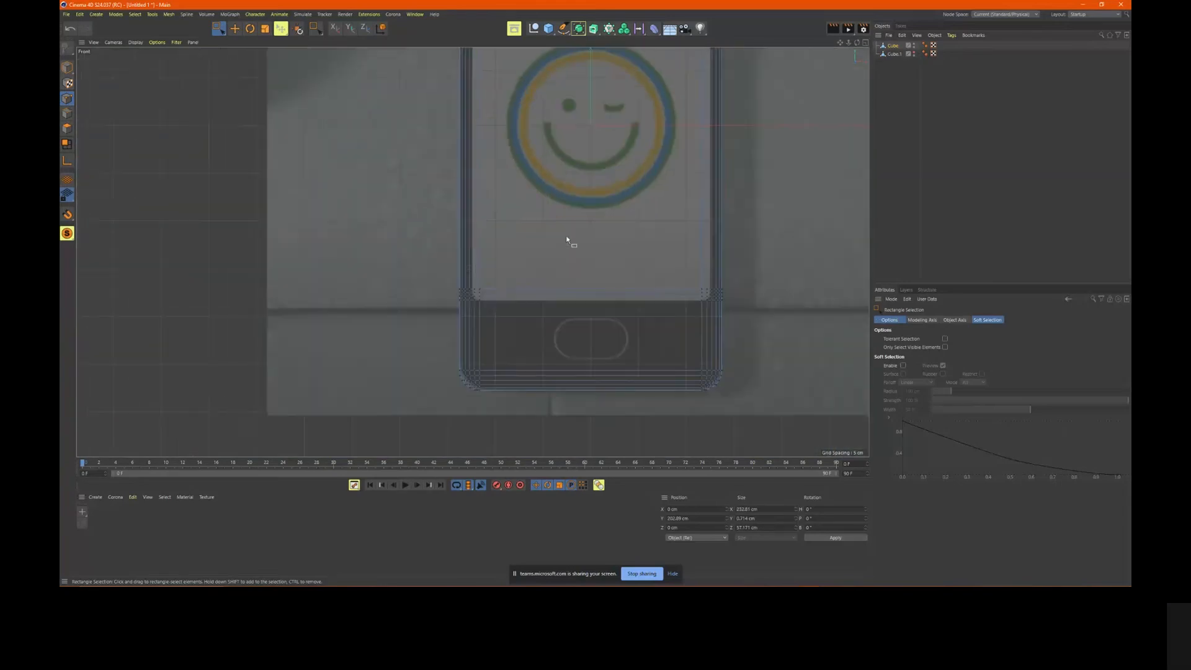
scroll(481, 275, "up", 5)
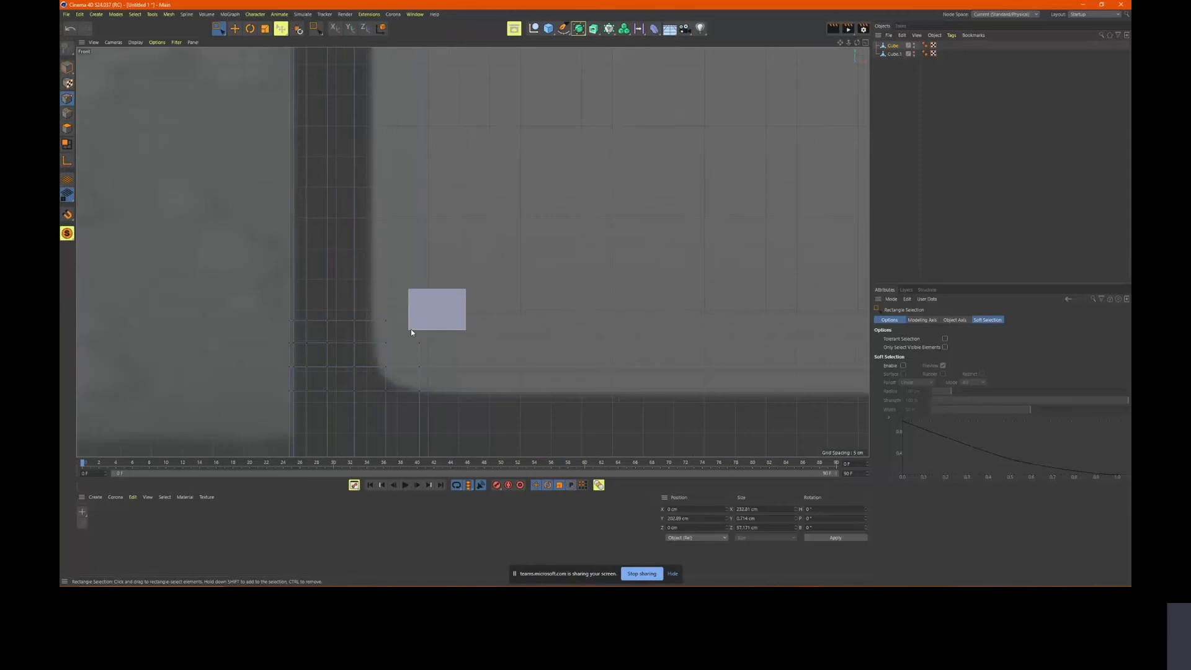
scroll(487, 279, "down", 6)
scroll(606, 266, "up", 5)
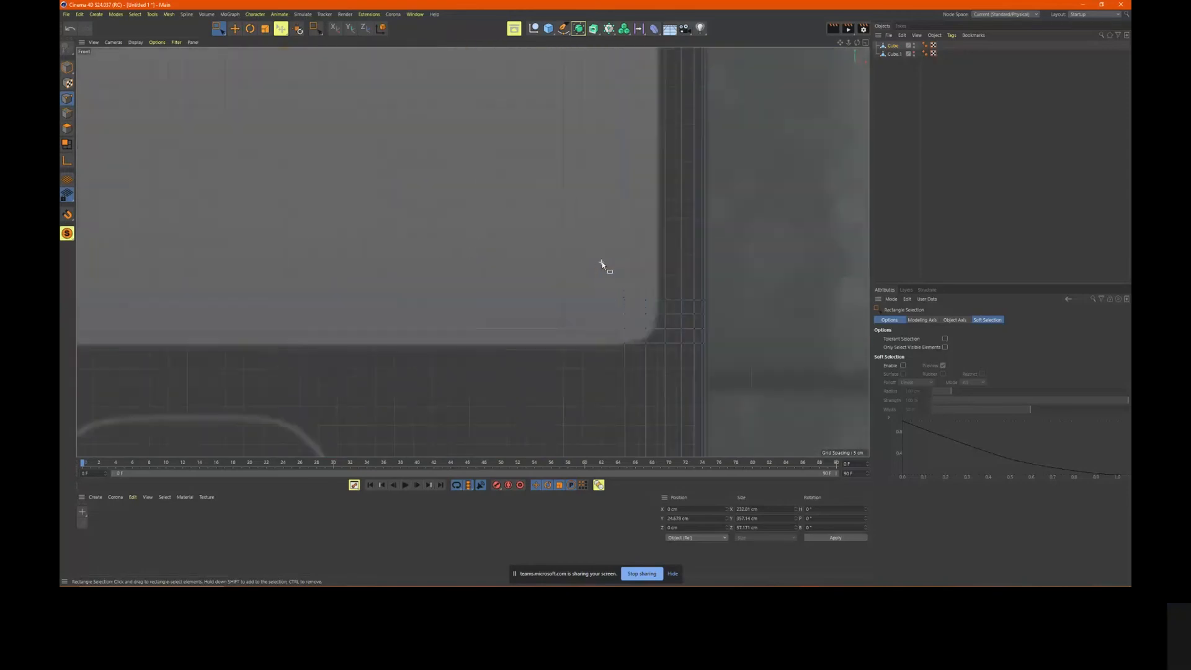
left_click_drag(606, 285, 634, 315)
scroll(608, 291, "down", 8)
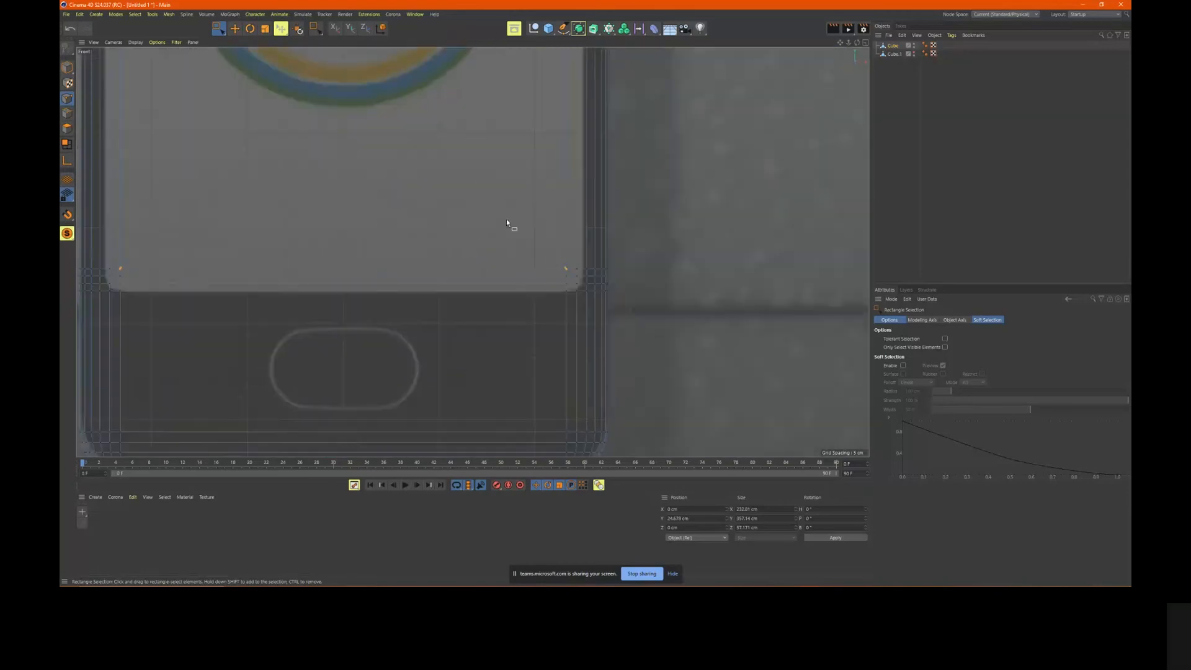
Try to scale the selected corner points slightly outward along X and Y and compare them with the reference photo's rounded corner
scroll(522, 254, "up", 4)
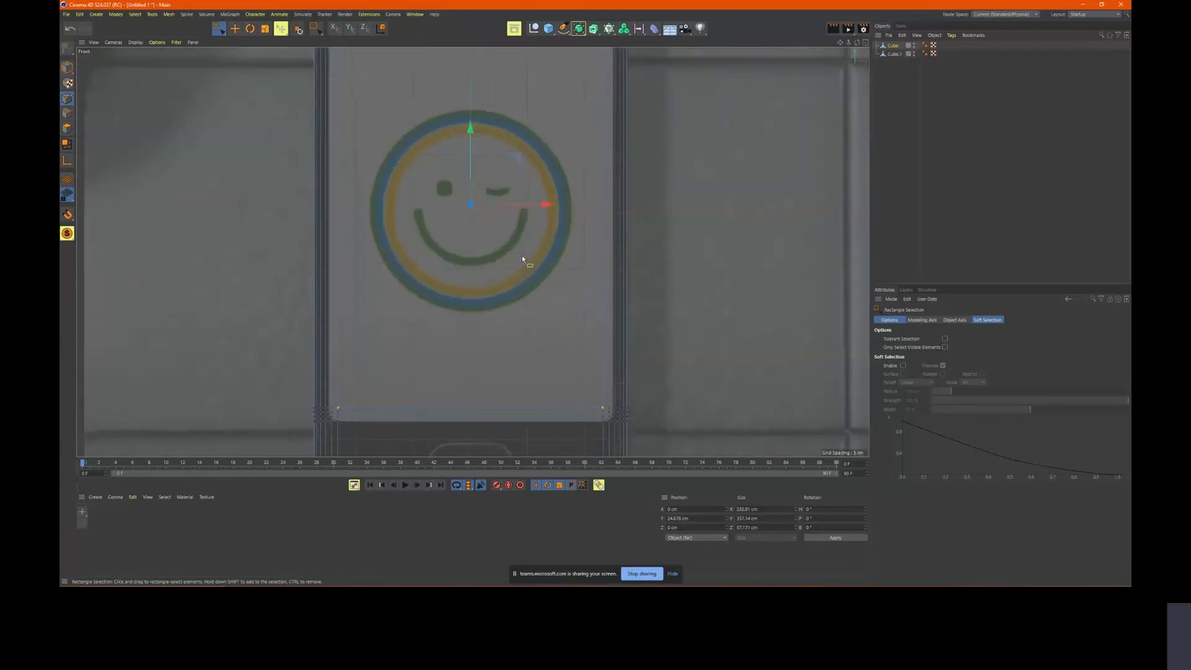
middle_click(523, 255)
middle_click(532, 273)
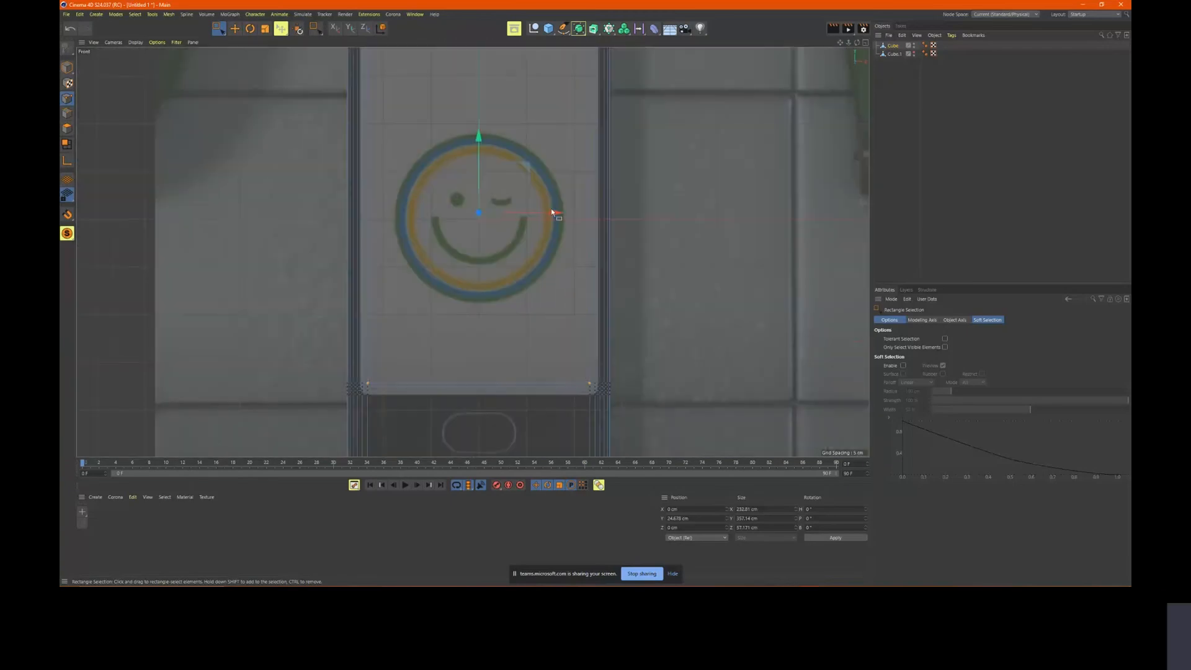
middle_click_drag(551, 209, 589, 253, "alt")
key("t")
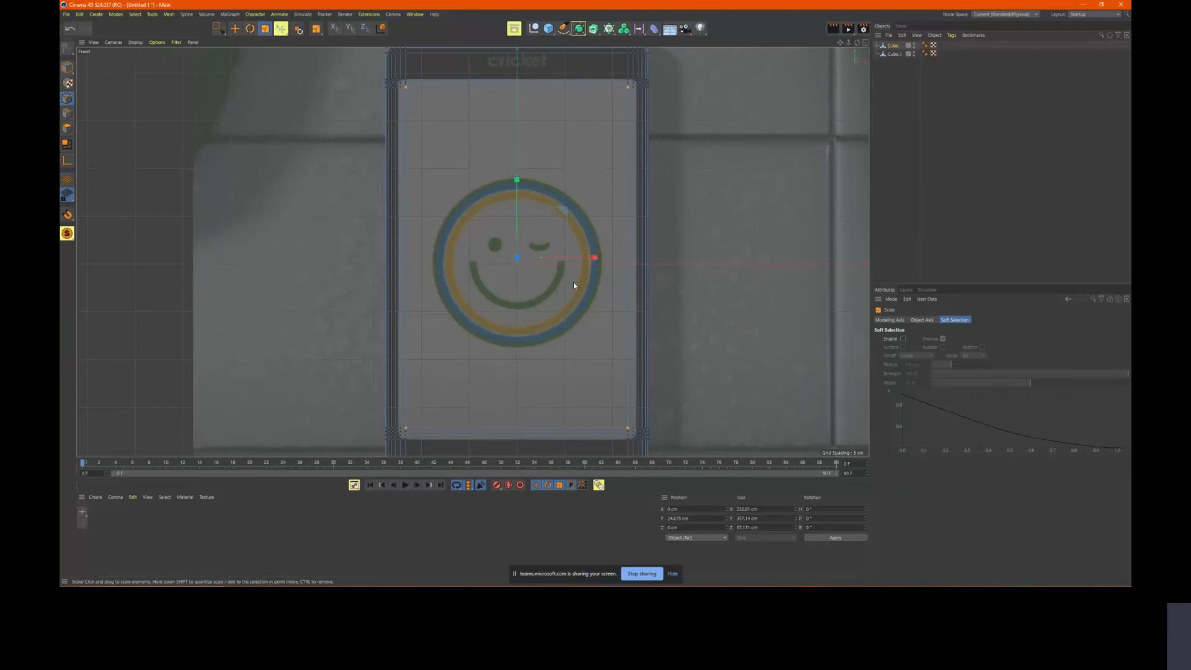
left_click_drag(593, 257, 595, 261)
left_click_drag(518, 181, 518, 182)
scroll(397, 422, "up", 8)
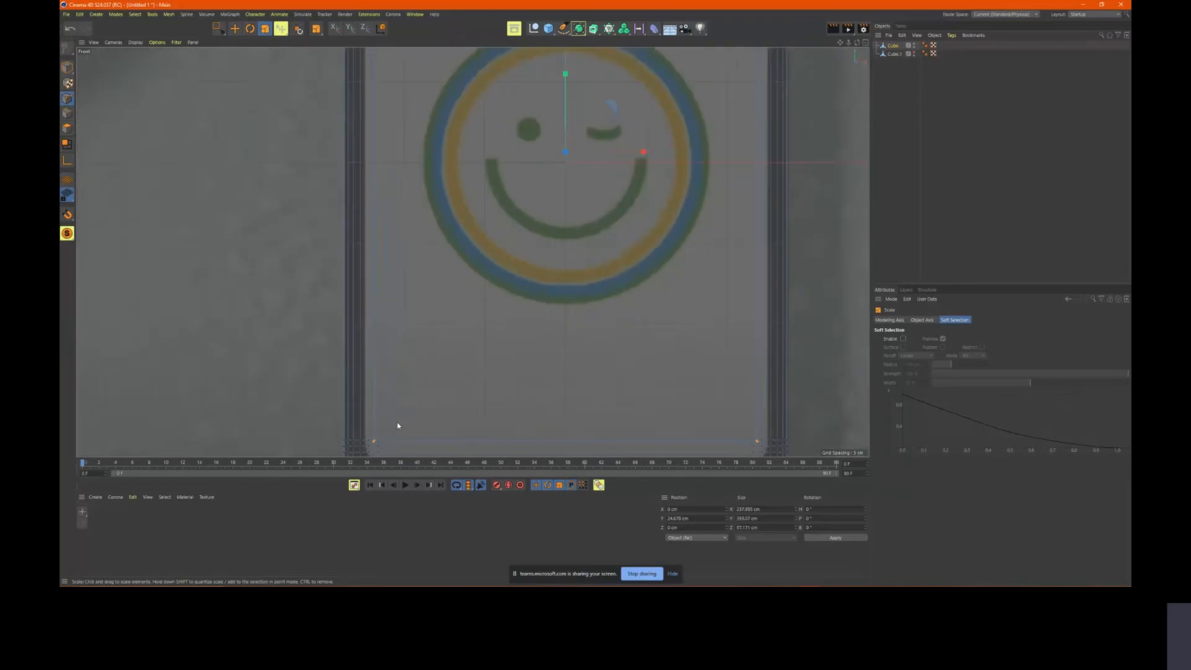
scroll(472, 343, "up", 8)
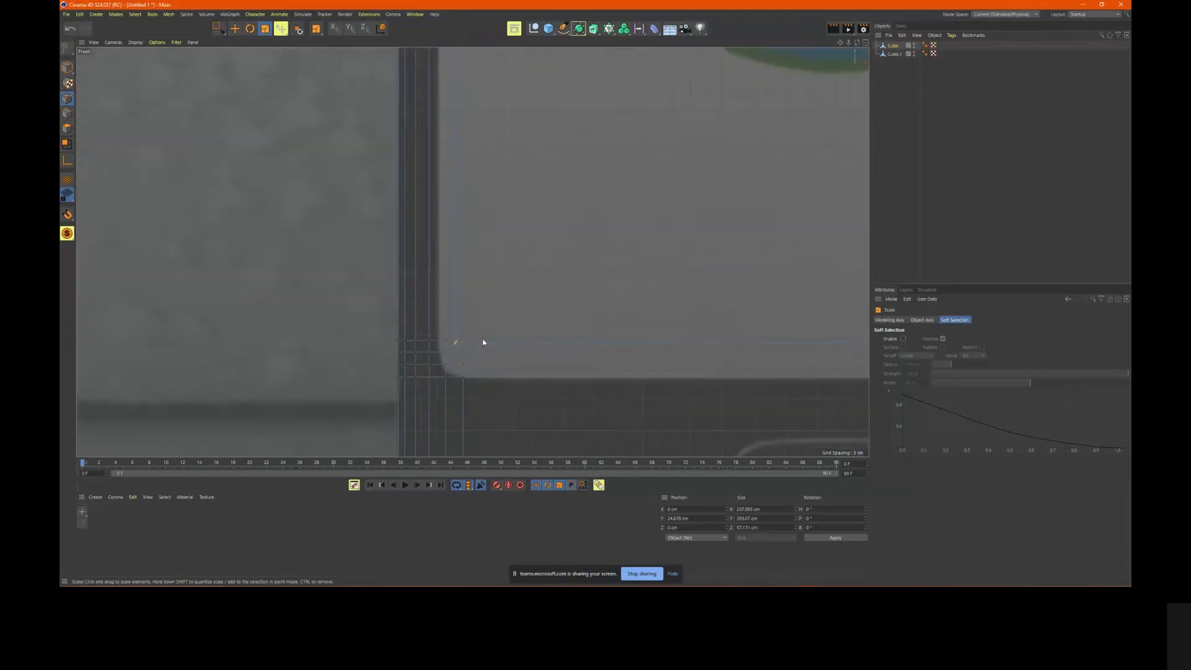
scroll(475, 339, "down", 2)
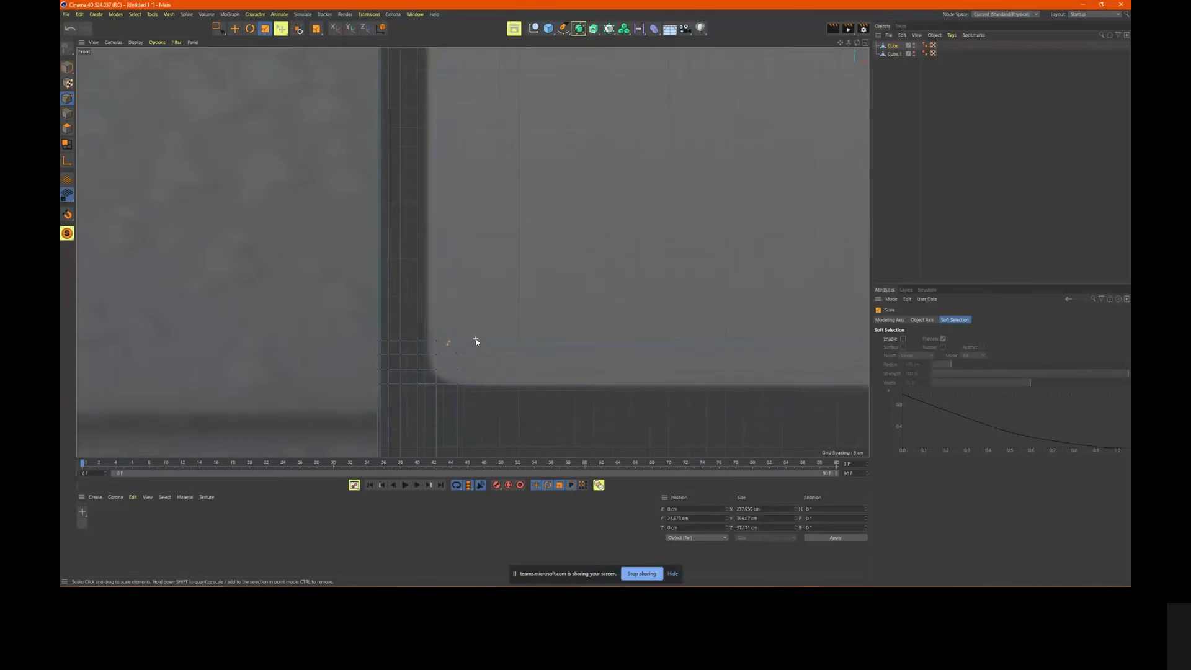
scroll(524, 324, "down", 10)
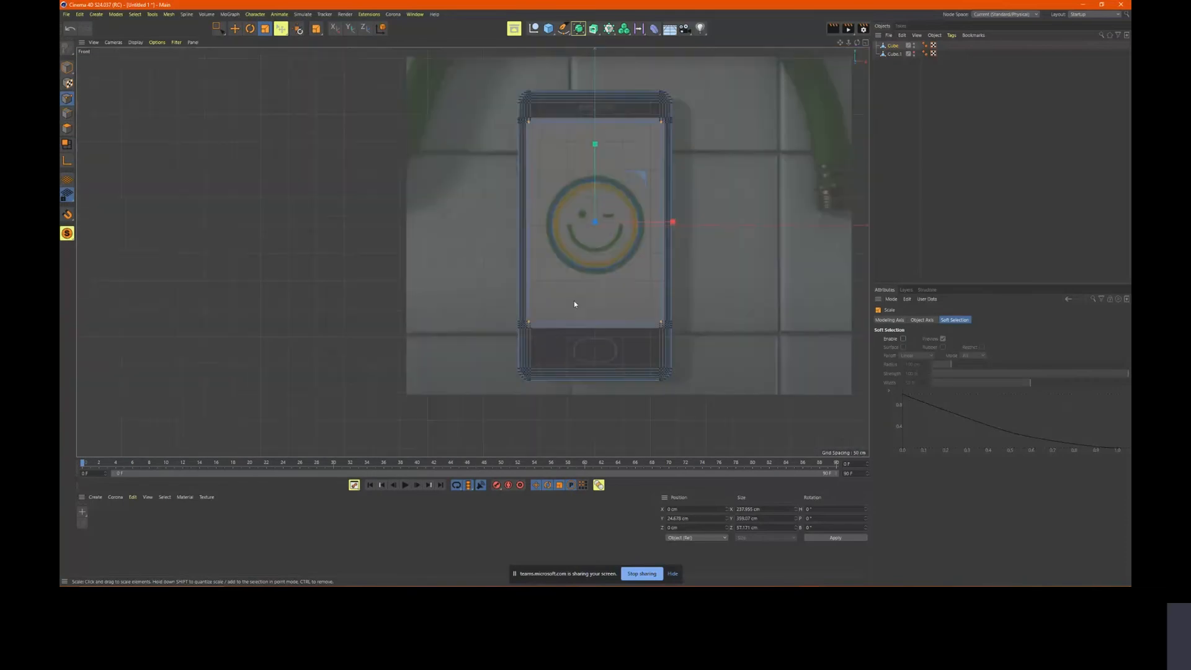
Undo the scaling of the screen's corner points along with their selection
scroll(581, 320, "down", 2)
key("ctrl+z")
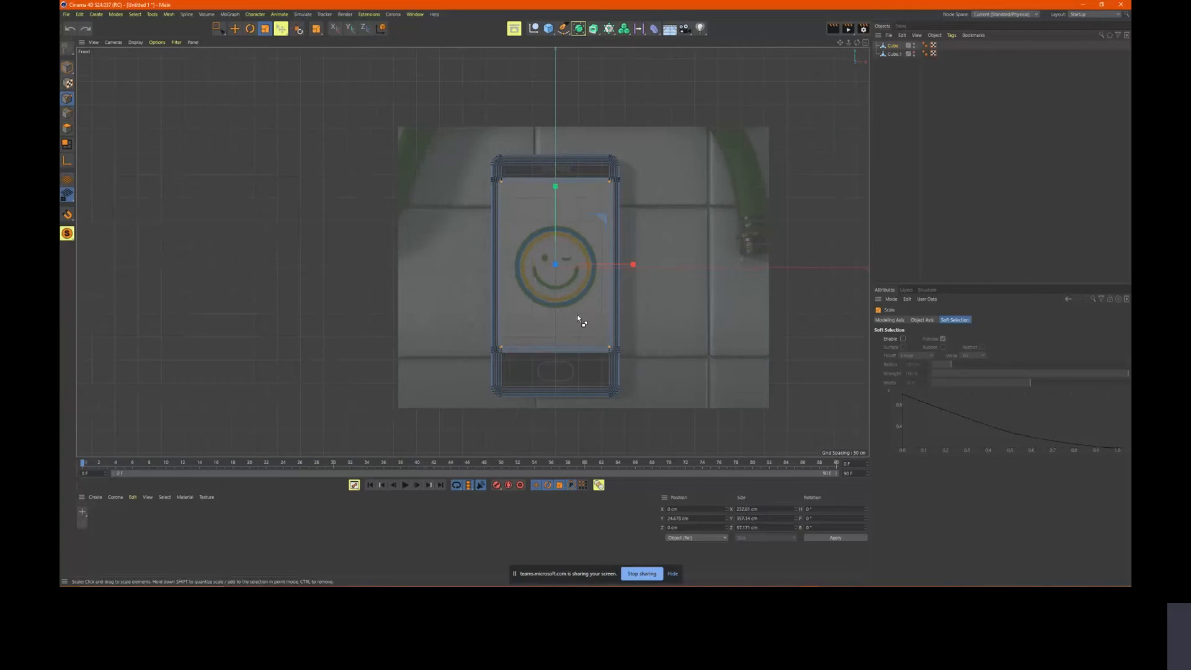
key("ctrl+z")
key("ctrl+z")
key("ctrl+z")
scroll(561, 209, "up", 2)
Examine the phone body and its recessed screen from several angles in the perspective view
middle_click(559, 237)
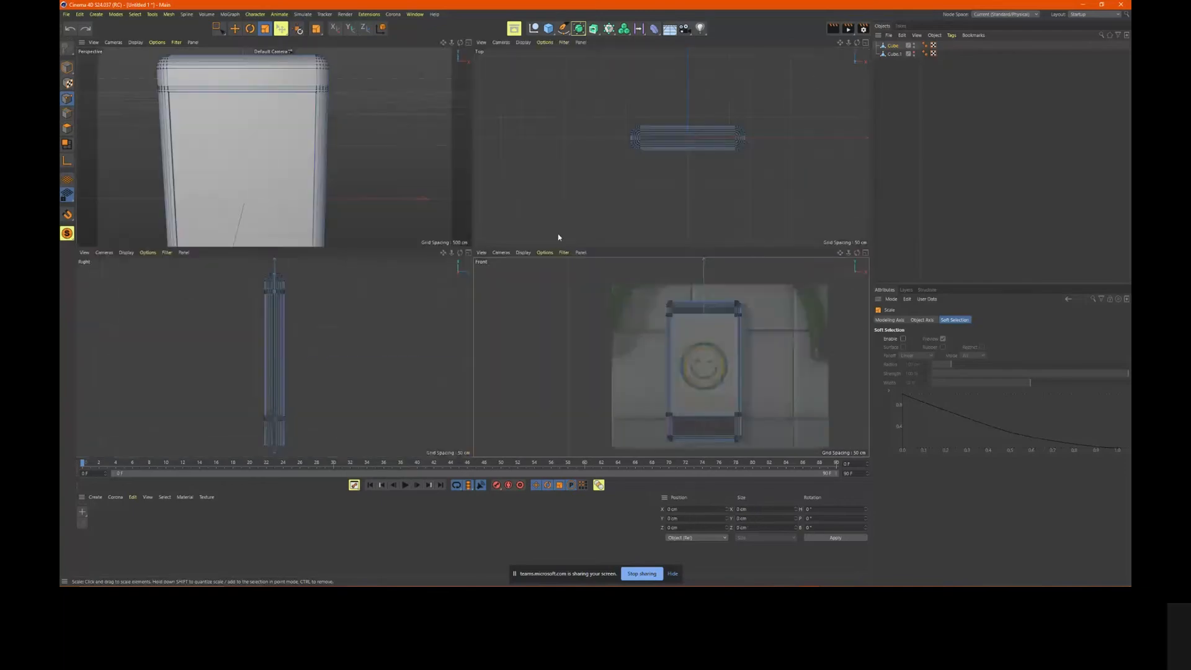
middle_click(296, 154)
right_click_drag(410, 176, 221, 188, "alt")
left_click_drag(221, 188, 372, 196, "alt")
right_click_drag(355, 196, 474, 189, "alt")
left_click_drag(474, 190, 654, 248, "alt")
middle_click(654, 248)
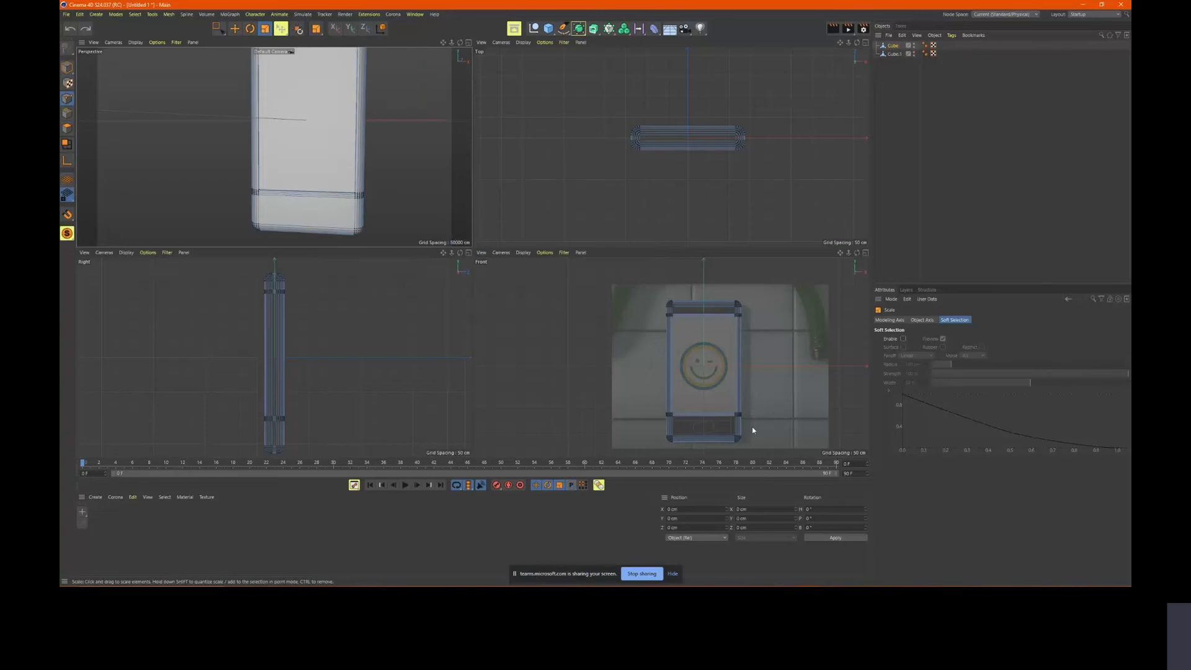
Add a cylinder primitive to the scene for the home button, working in the front view
middle_click(738, 416)
scroll(553, 394, "up", 5)
scroll(569, 324, "up", 2)
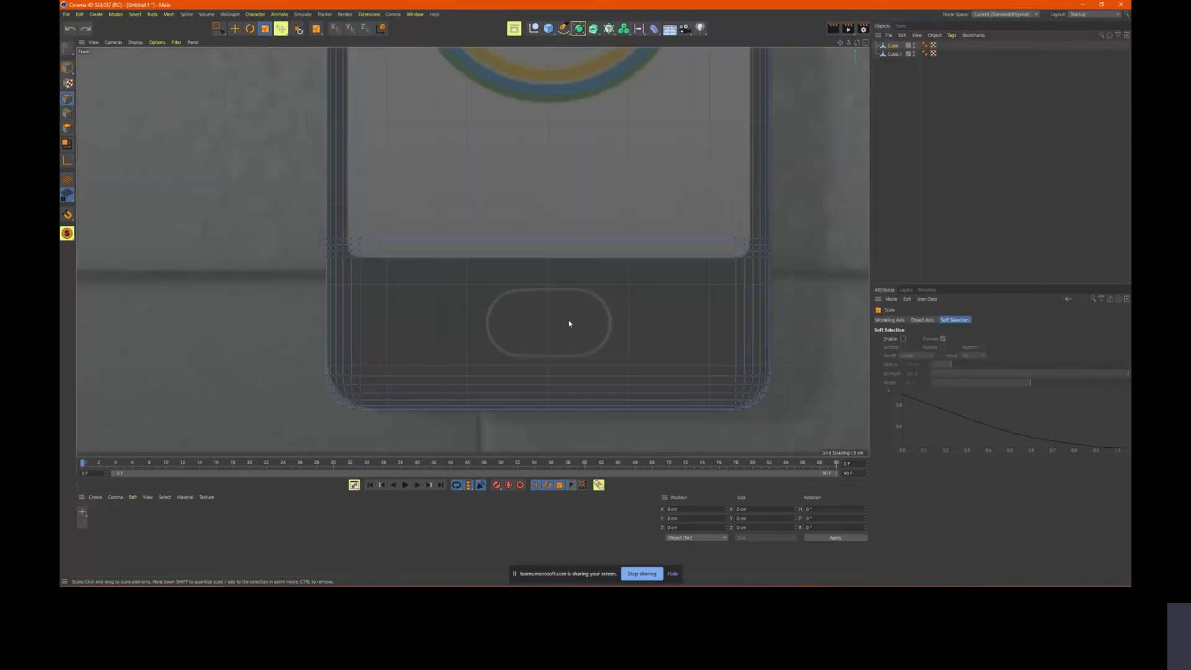
left_click_drag(547, 27, 583, 56)
scroll(586, 328, "down", 3)
scroll(611, 333, "down", 5)
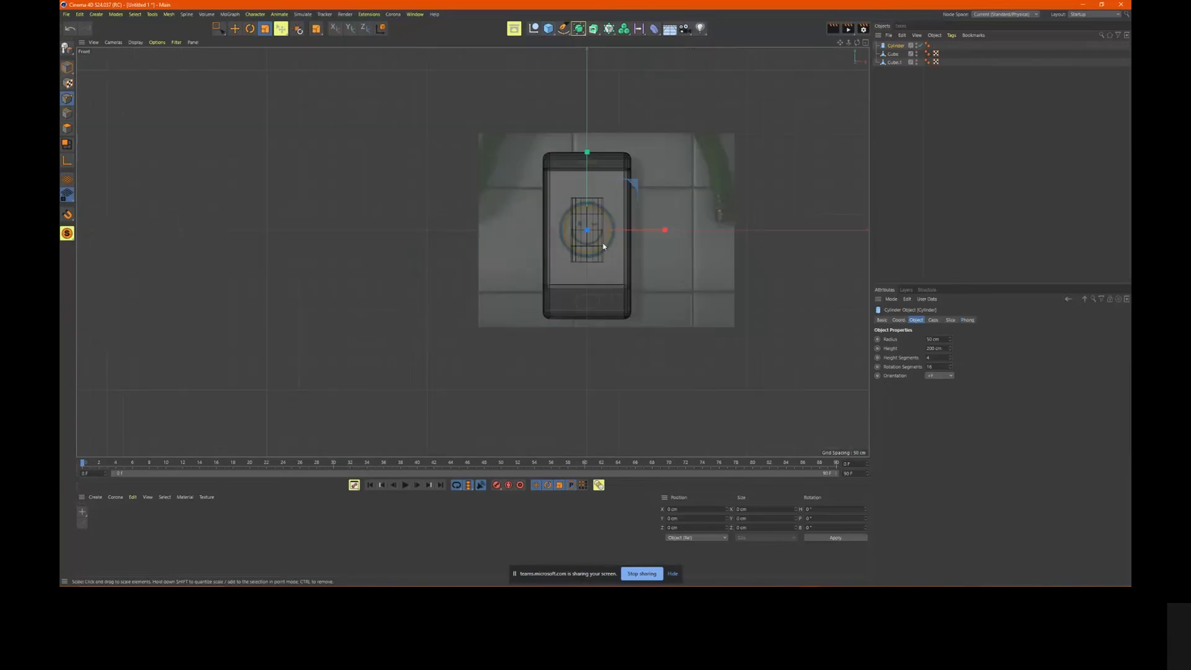
scroll(578, 226, "up", 3)
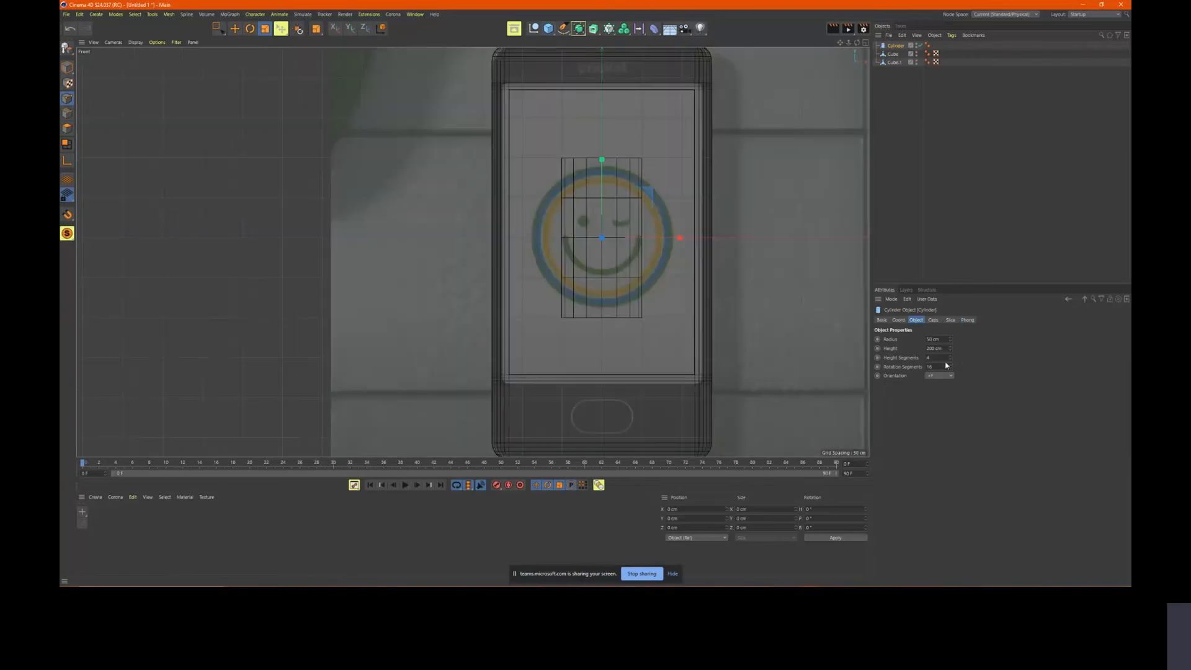
Set the cylinder's orientation to +Z so its circular cap faces the front view
left_click(940, 375)
left_click(943, 391)
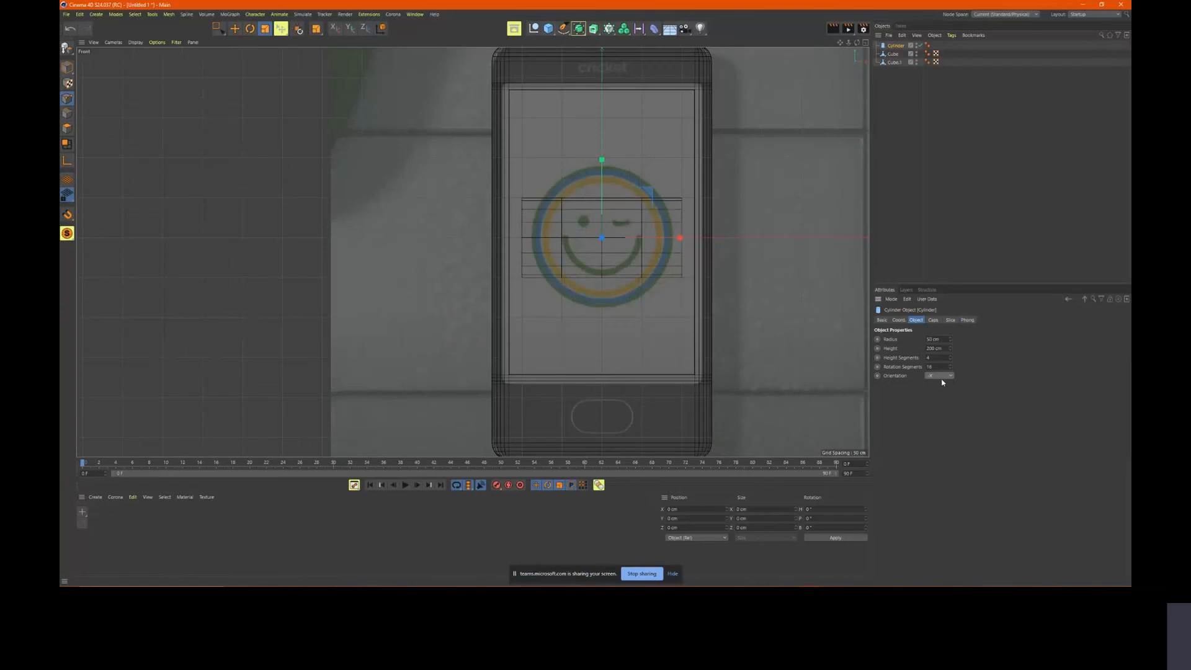
left_click(937, 376)
left_click(940, 378)
left_click(941, 377)
left_click(940, 402)
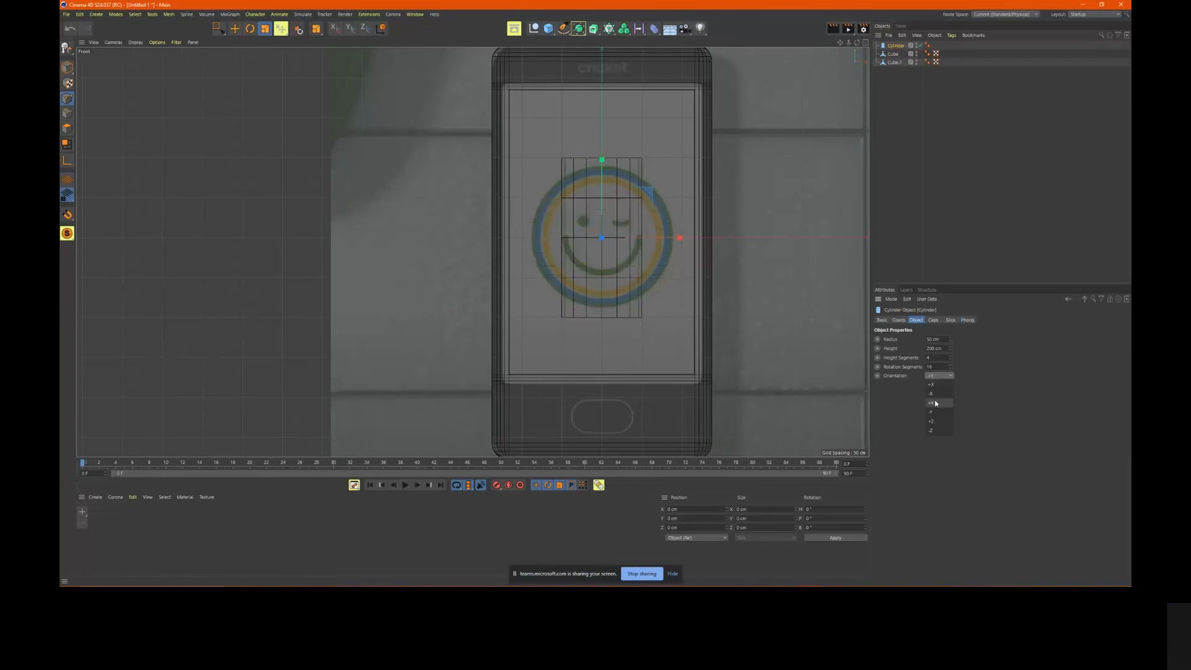
left_click(938, 376)
left_click(937, 411)
left_click(938, 376)
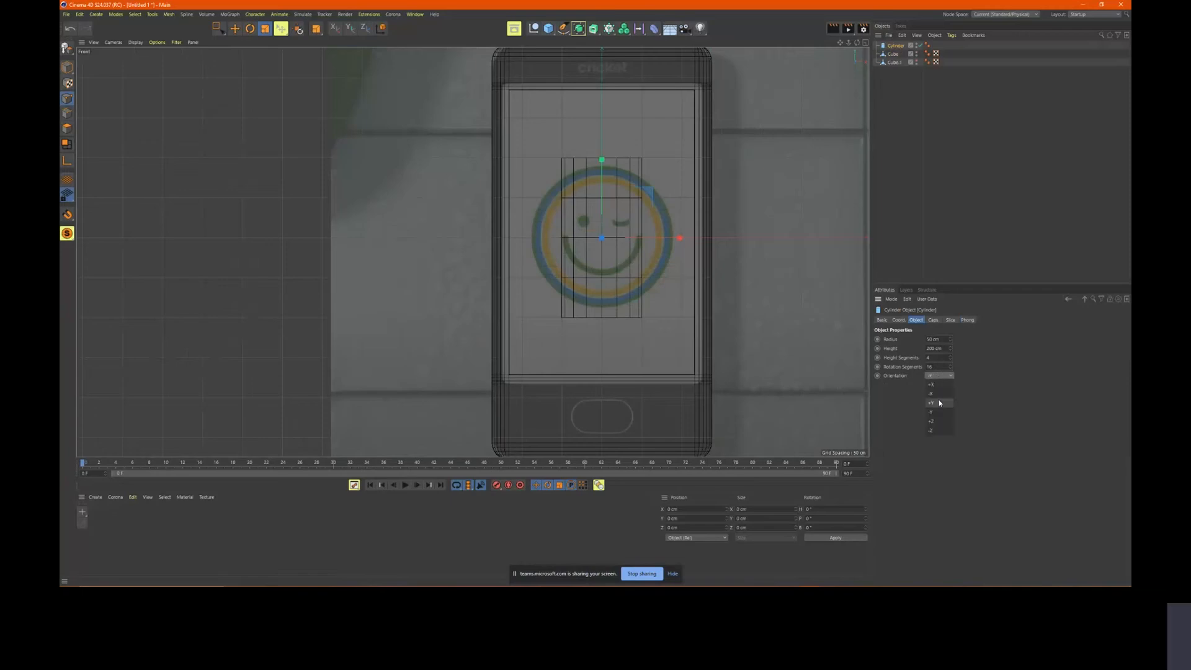
left_click(937, 420)
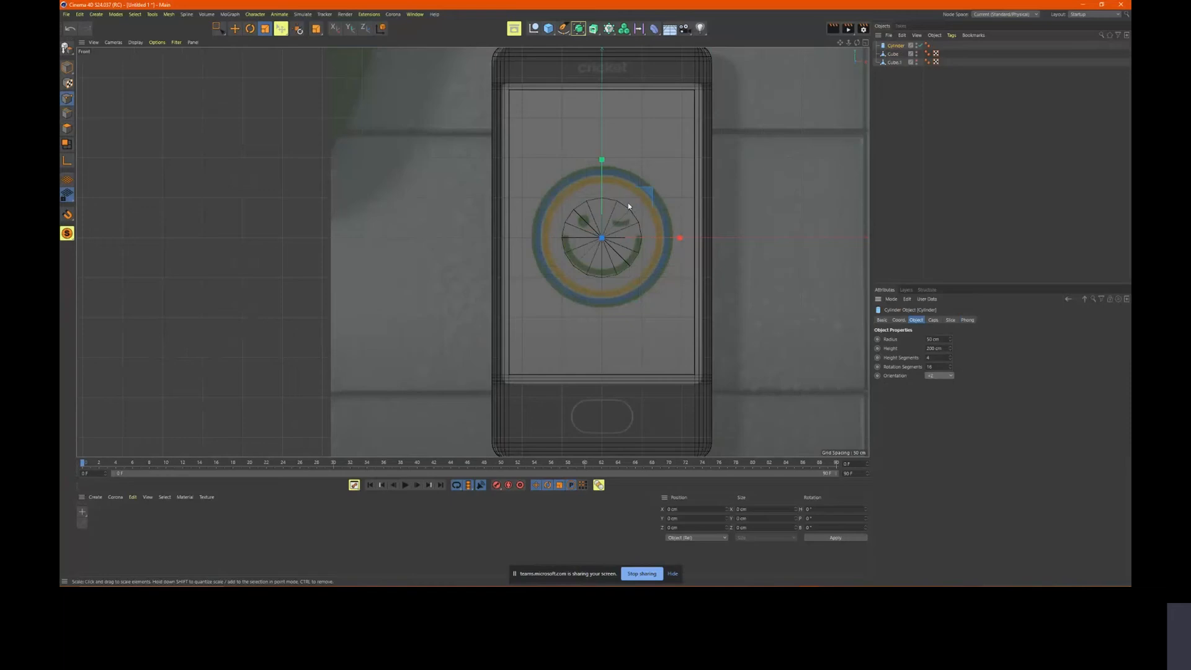
Move the cylinder down along Y onto the home button outline in the front view
key("e")
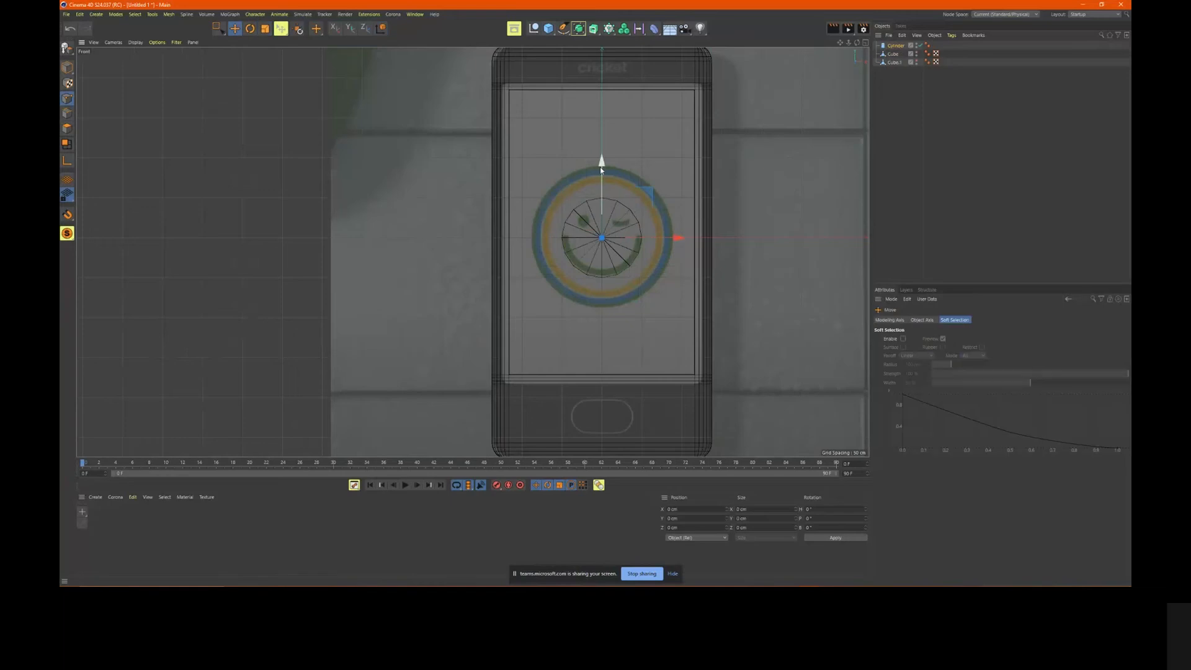
left_click_drag(601, 162, 645, 336)
middle_click_drag(815, 338, 807, 205, "alt")
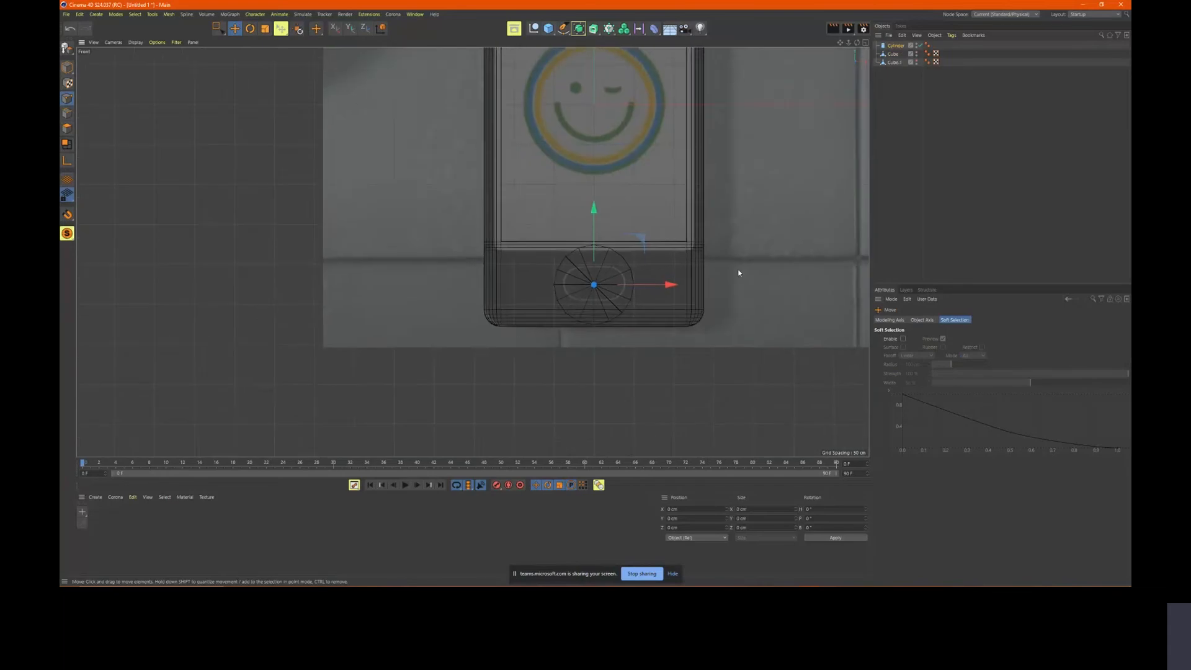
Move the cylinder forward along Z in the perspective view until it clears the phone's front face
middle_click(723, 273)
middle_click(386, 190)
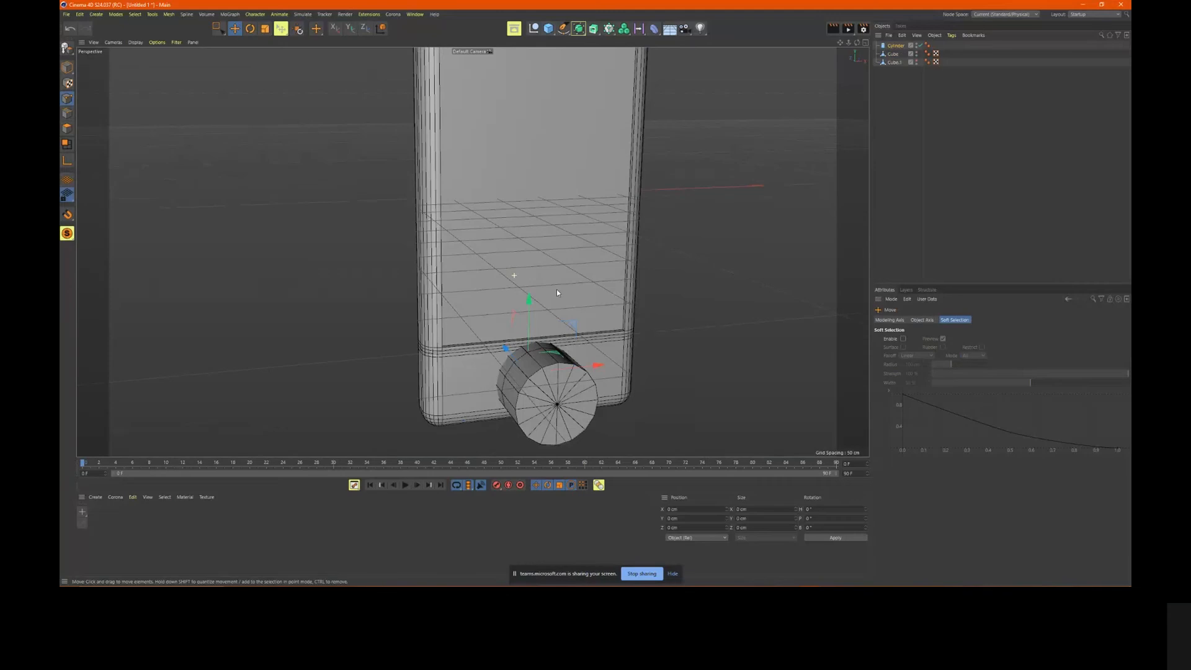
left_click_drag(557, 290, 574, 396, "alt")
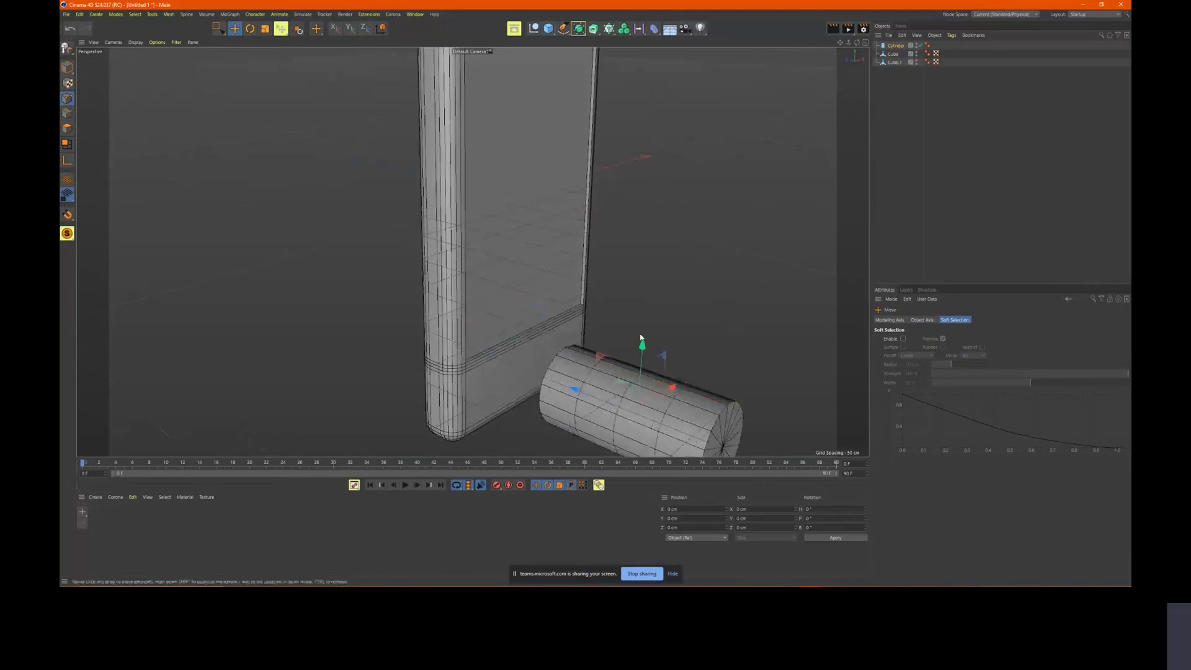
left_click_drag(640, 337, 460, 217, "alt")
Set the cylinder's rotation segments to 32
left_click(895, 45)
left_click(938, 367)
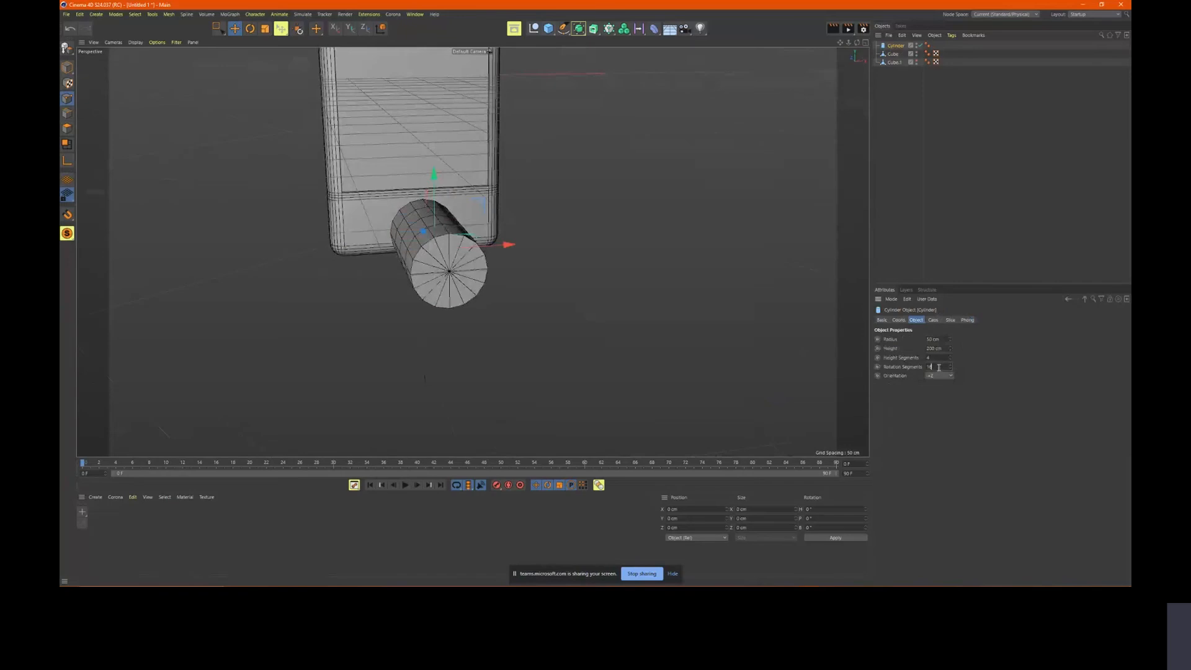
left_click_drag(939, 368, 877, 360)
type("32")
key("Return")
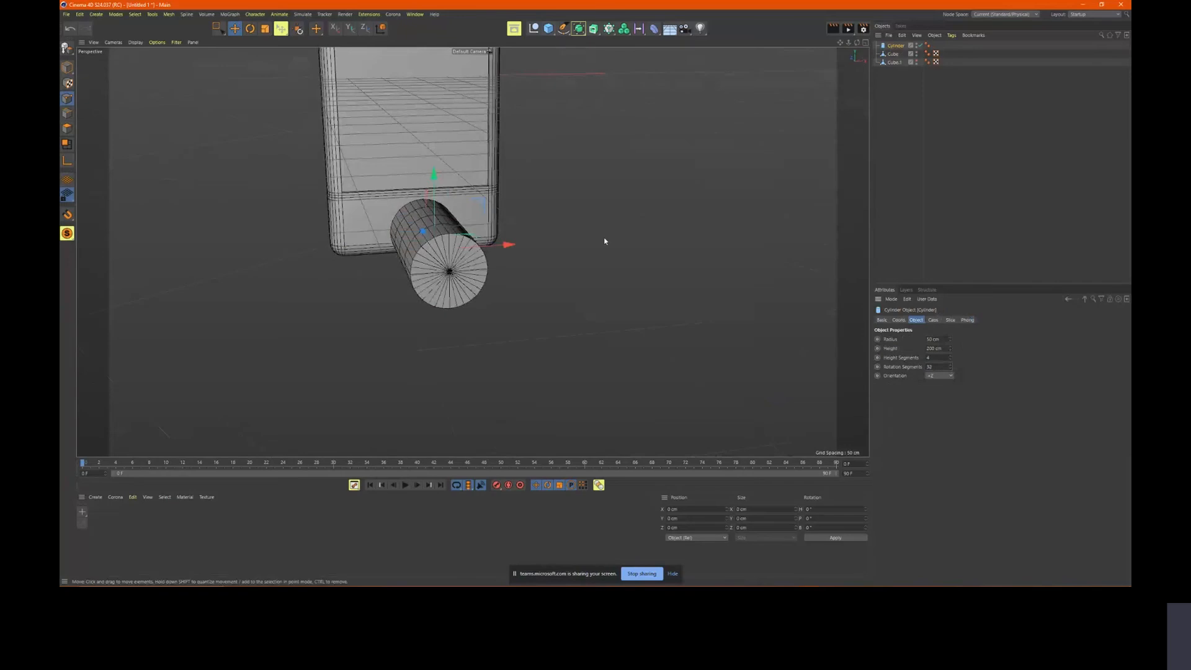
Try to duplicate the cylinder sideways along the X axis in the perspective view
left_click_drag(605, 242, 537, 221, "alt")
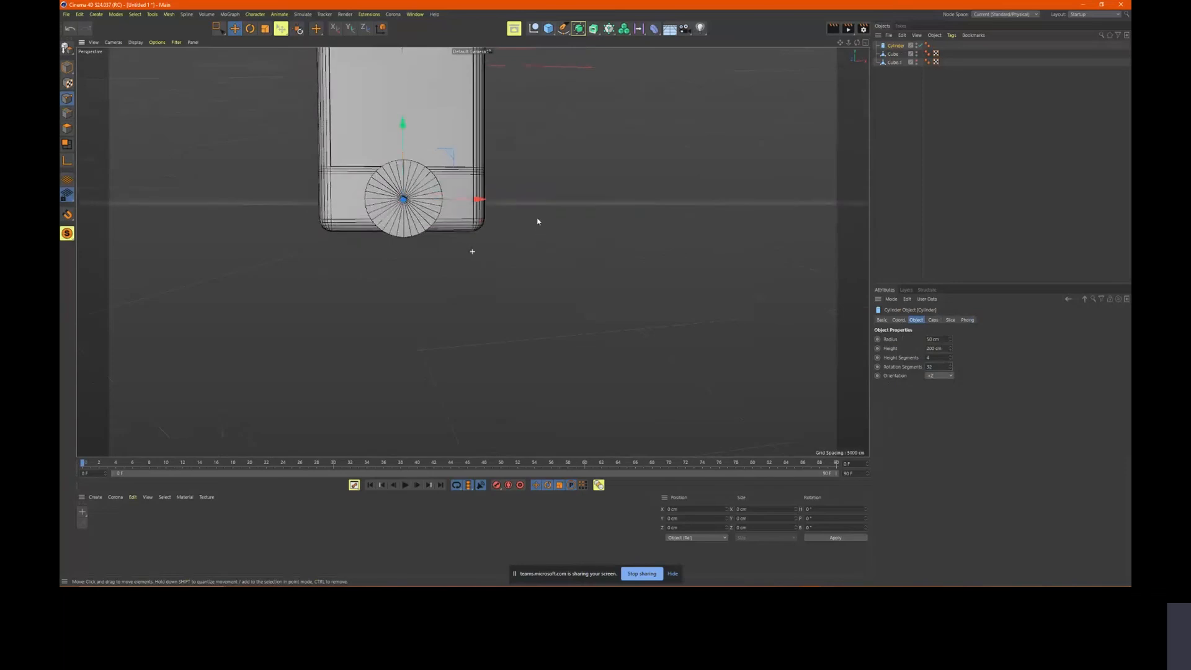
left_click_drag(400, 122, 476, 233, "alt")
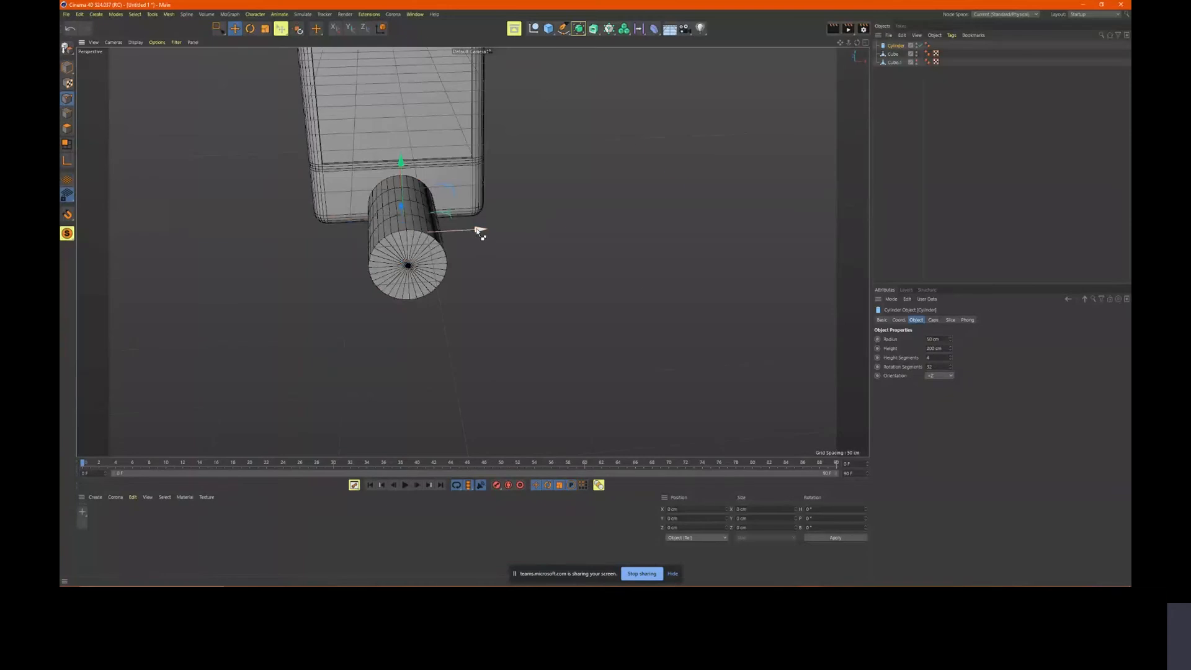
left_click_drag(481, 237, 636, 224, "ctrl")
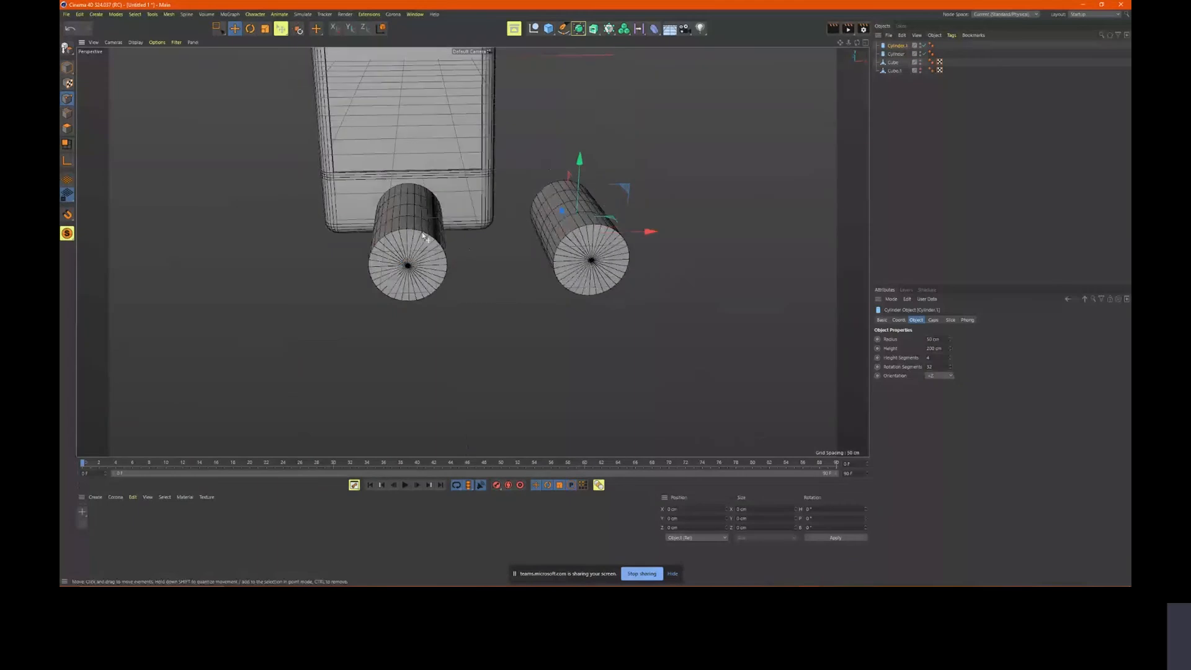
left_click_drag(423, 234, 441, 233, "alt")
Undo the cylinder duplicate while keeping the original cylinder at 32 rotation segments
key("ctrl+z")
key("ctrl+z")
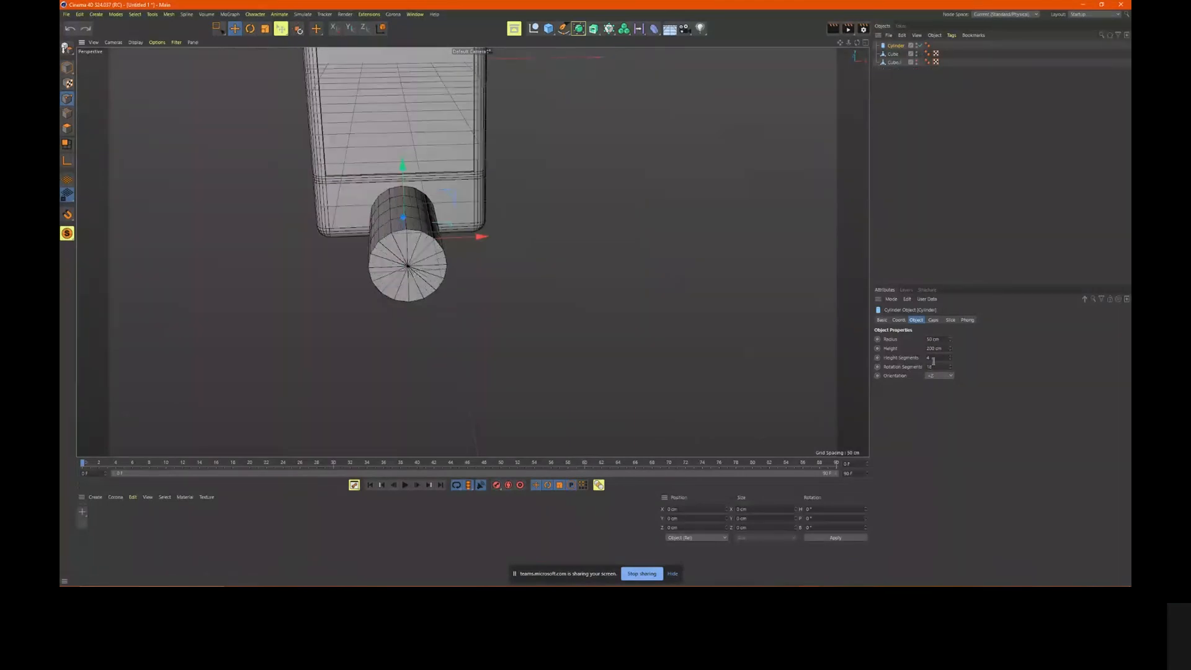
key("ctrl+y")
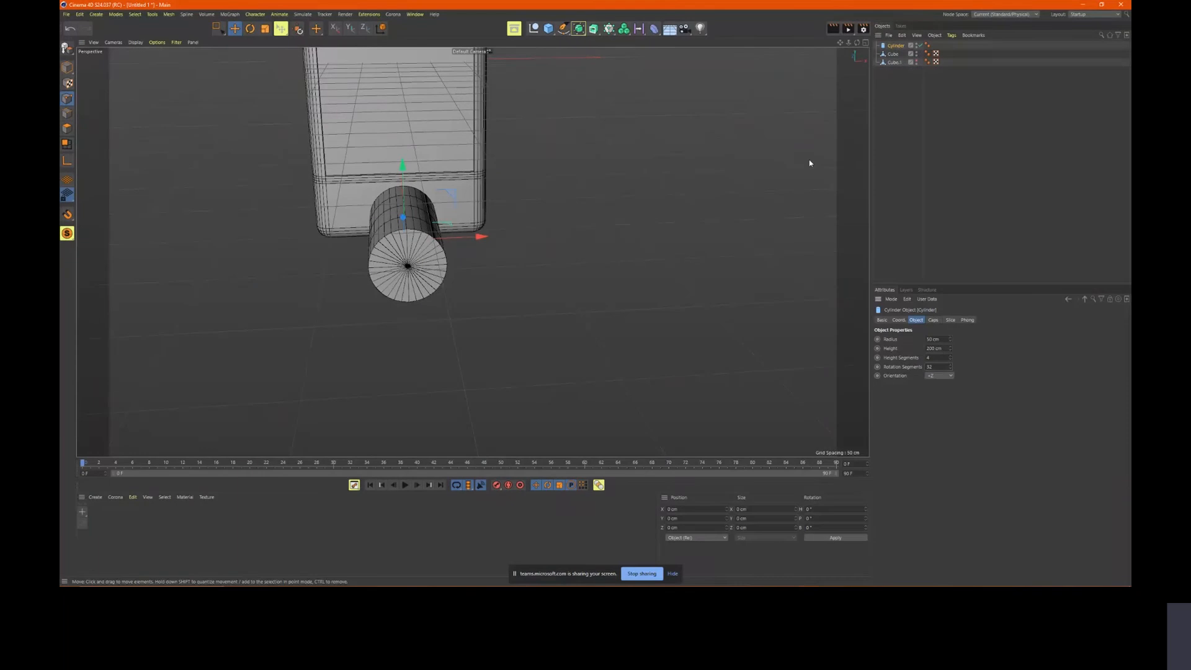
mouse_move(477, 239)
left_mouse_down()
mouse_move(501, 240)
mouse_move(491, 231)
left_mouse_up()
key("ctrl+z")
middle_click(491, 231)
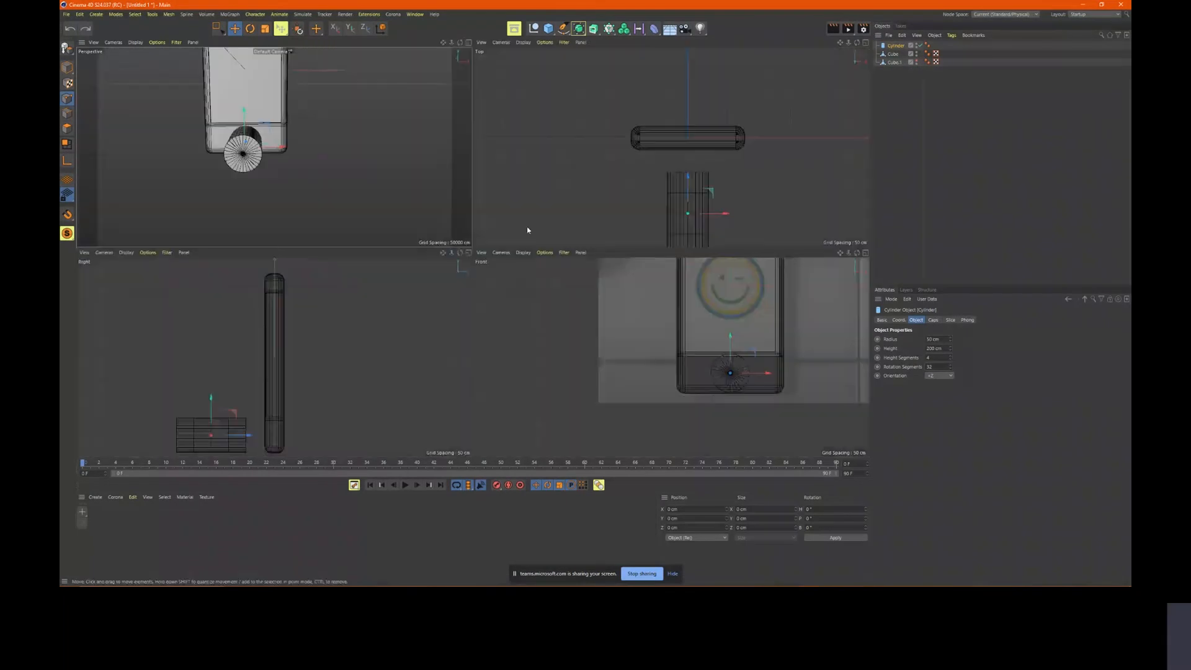
Make the cylinder editable and delete all polygons of its right half in the front view
middle_click(630, 274)
scroll(631, 274, "up", 5)
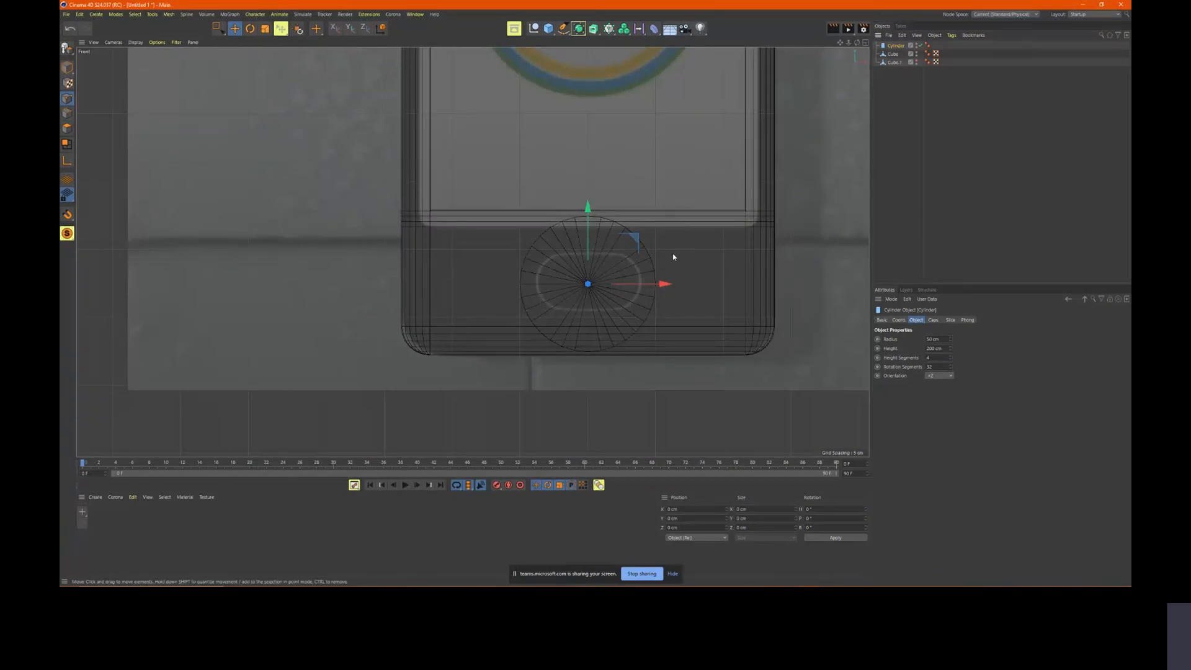
key("c")
left_click(67, 128)
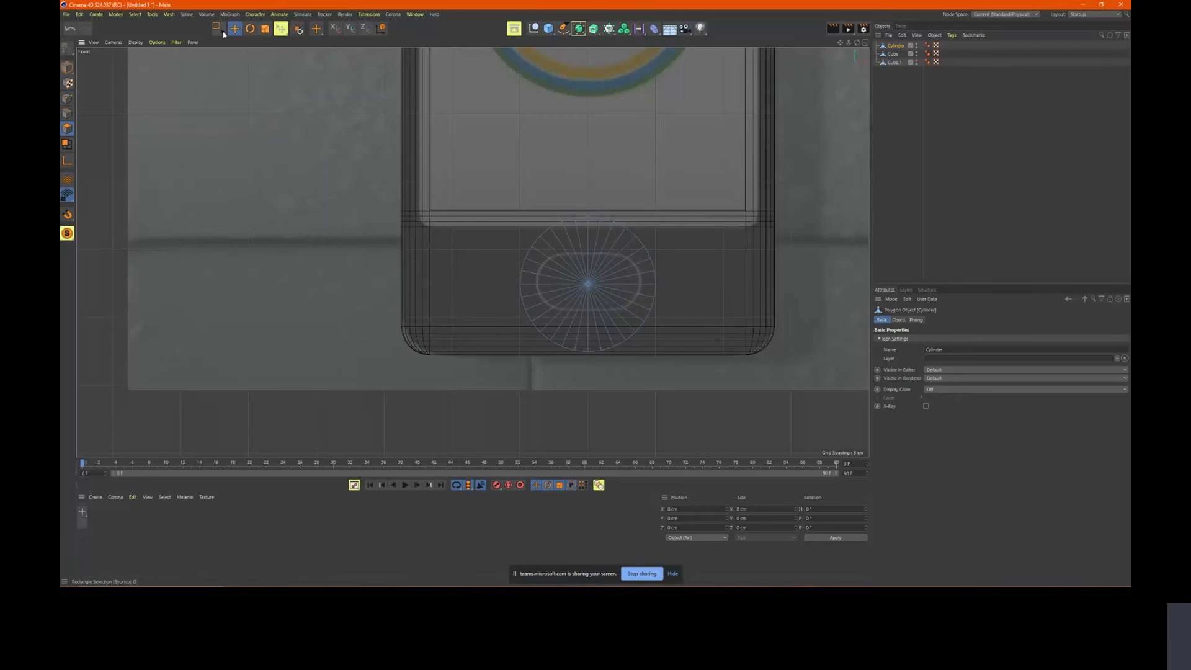
key("0")
left_click_drag(747, 173, 588, 412)
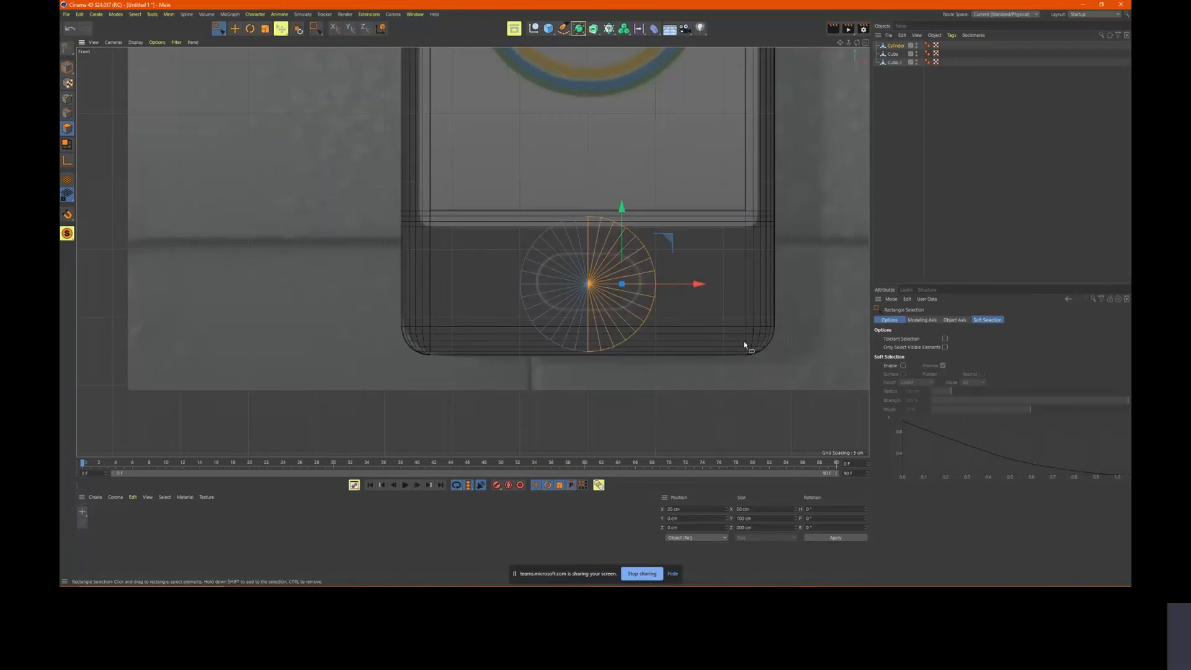
left_click(746, 344)
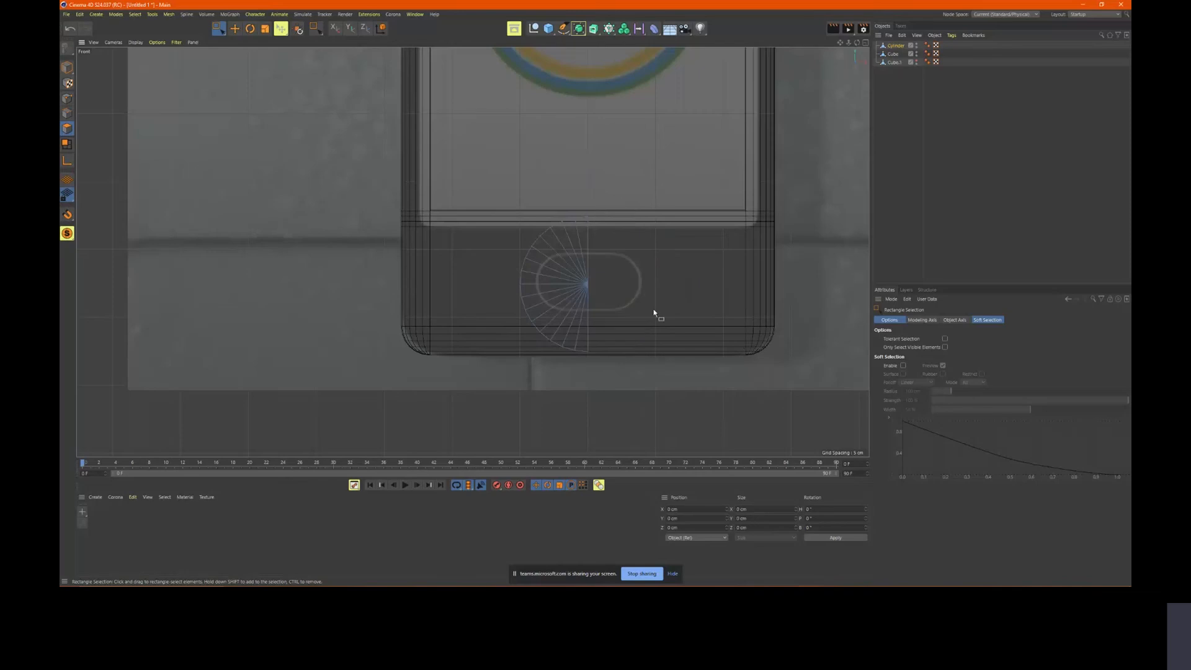
Duplicate the remaining half-cylinder to the right along the X axis in the perspective view
middle_click(659, 307)
middle_click(318, 177)
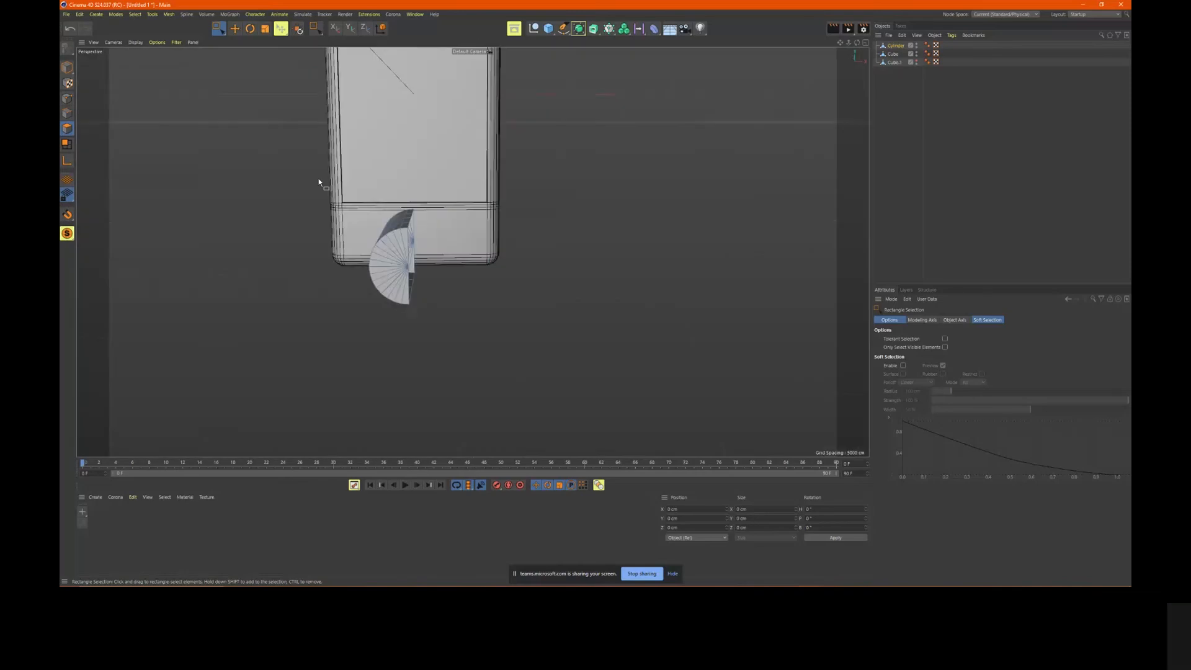
left_click_drag(318, 177, 279, 163, "alt")
left_click(68, 67)
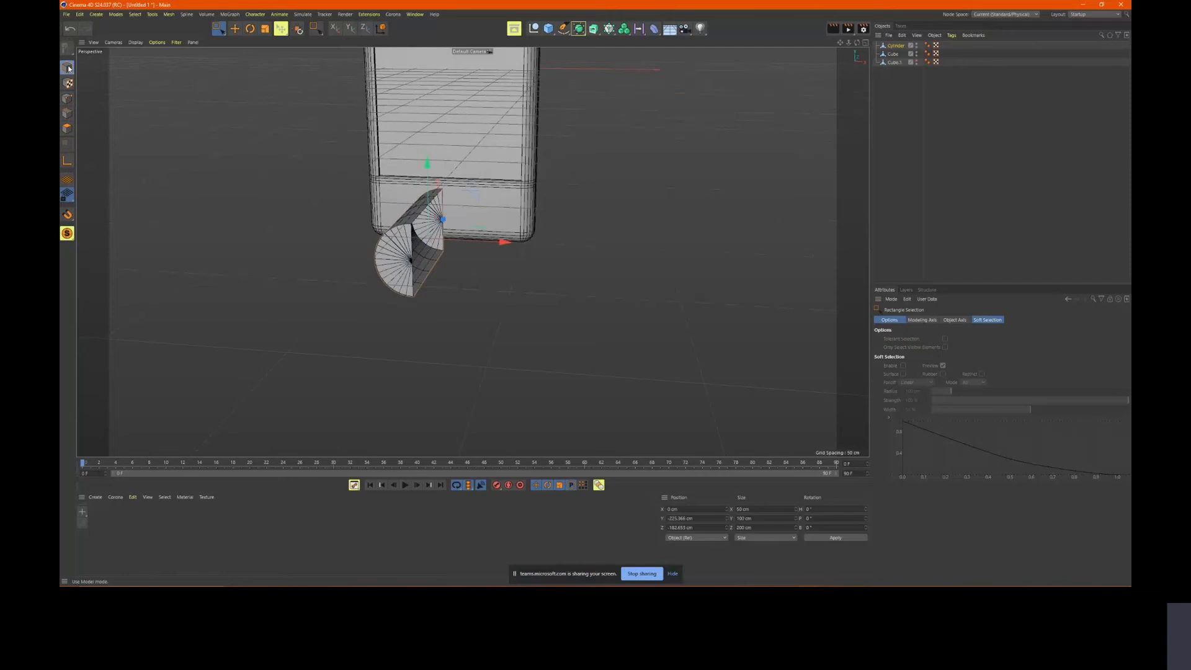
left_click_drag(492, 277, 685, 261, "alt")
left_click_drag(541, 267, 550, 237, "alt")
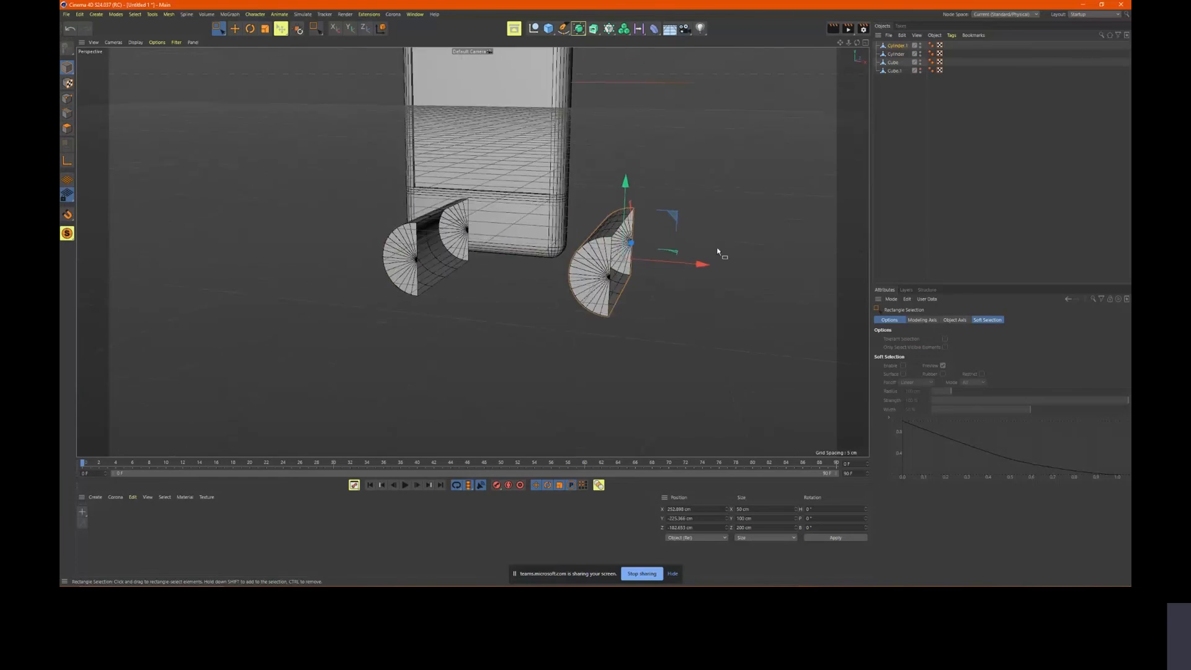
Rotate the duplicated half-cylinder 180° in bank so its open side faces the original half
key("e")
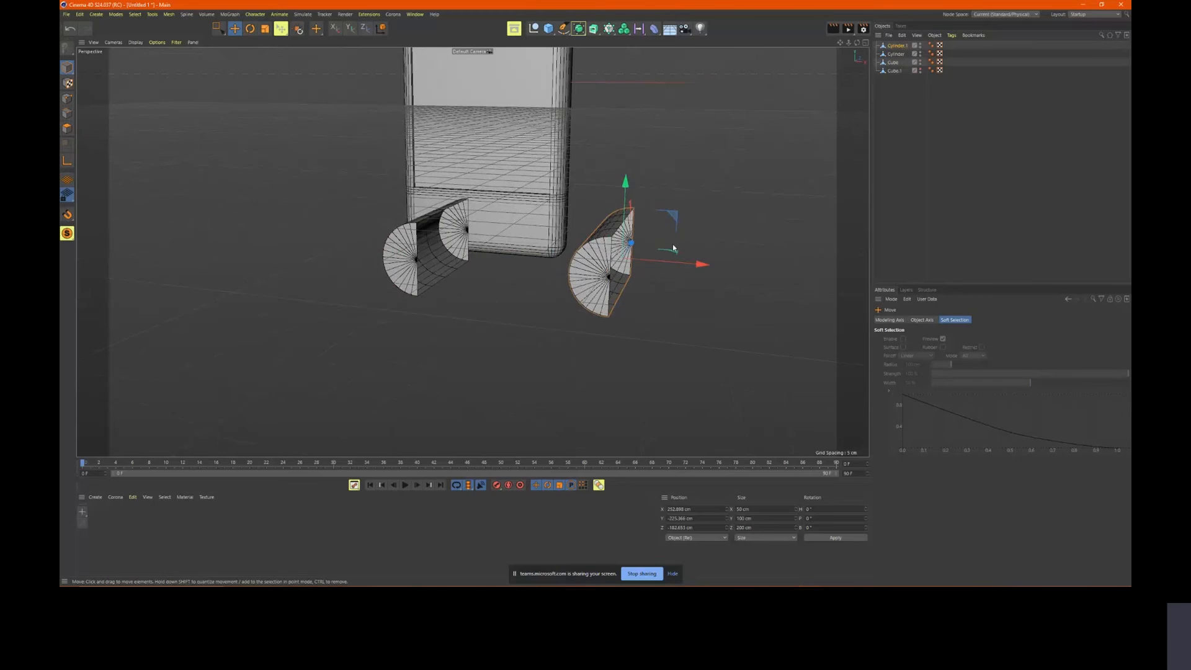
key("r")
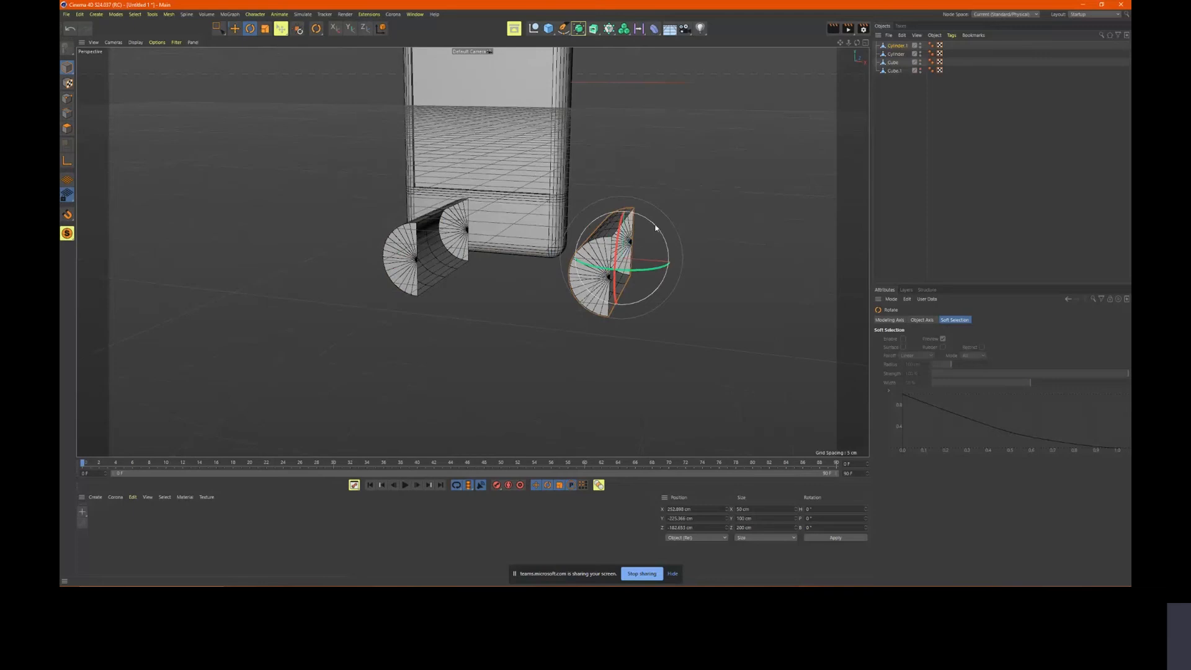
left_click_drag(656, 229, 519, 364)
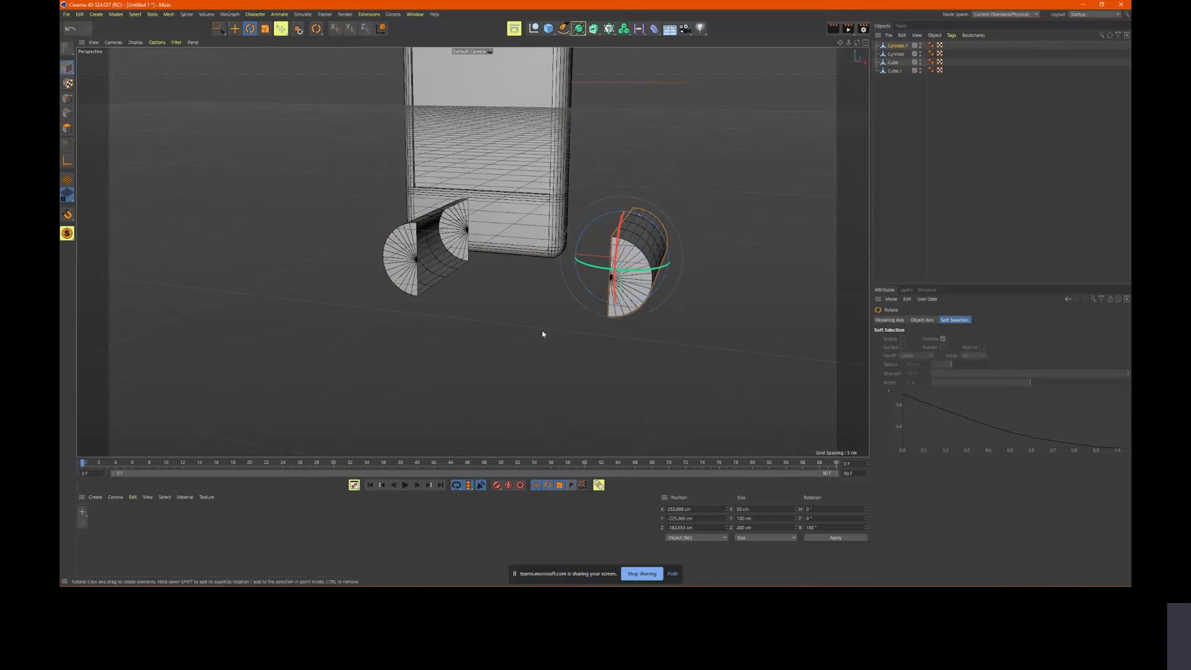
Move the rotated half-cylinder along the world X axis closer to the original, to about X 139 cm
left_click_drag(473, 302, 550, 298, "alt")
key("w")
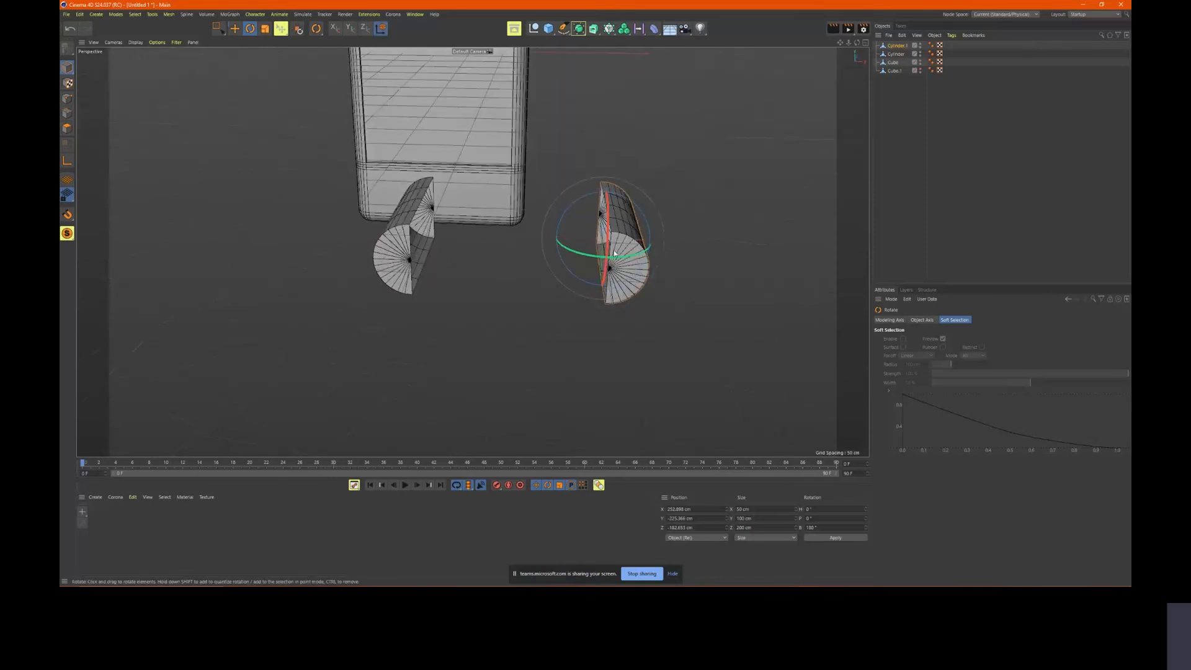
key("e")
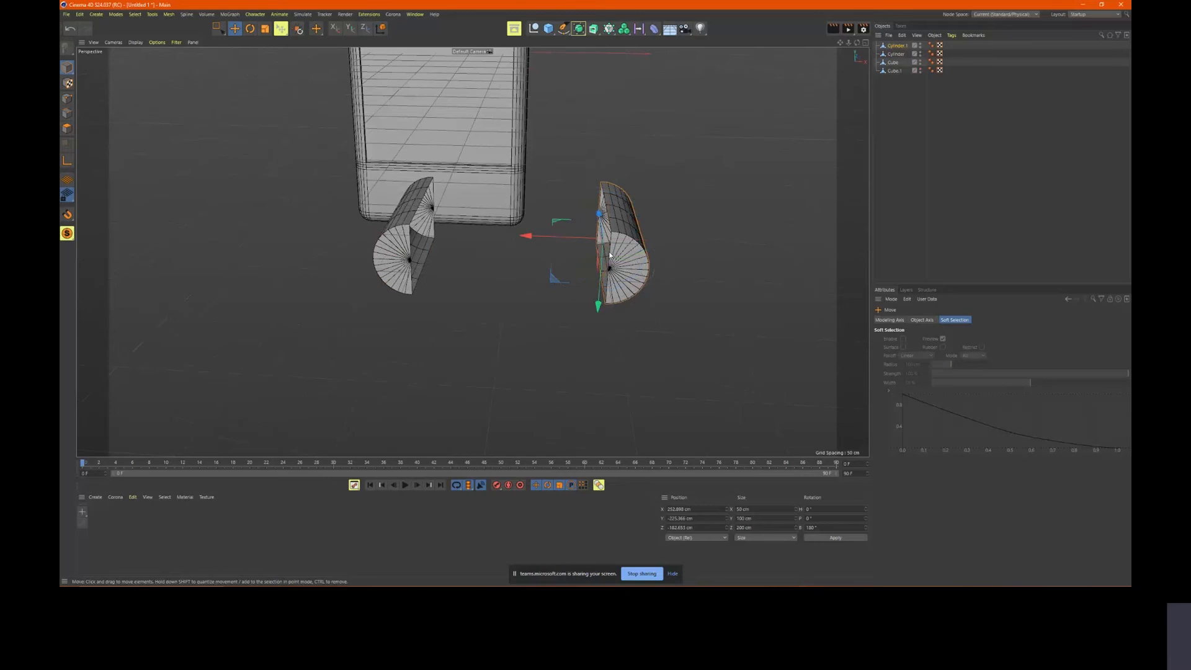
key("w")
left_click_drag(665, 247, 600, 242)
mouse_move(505, 247)
left_mouse_down("alt")
mouse_move(559, 242)
mouse_move(513, 234)
left_mouse_up("alt")
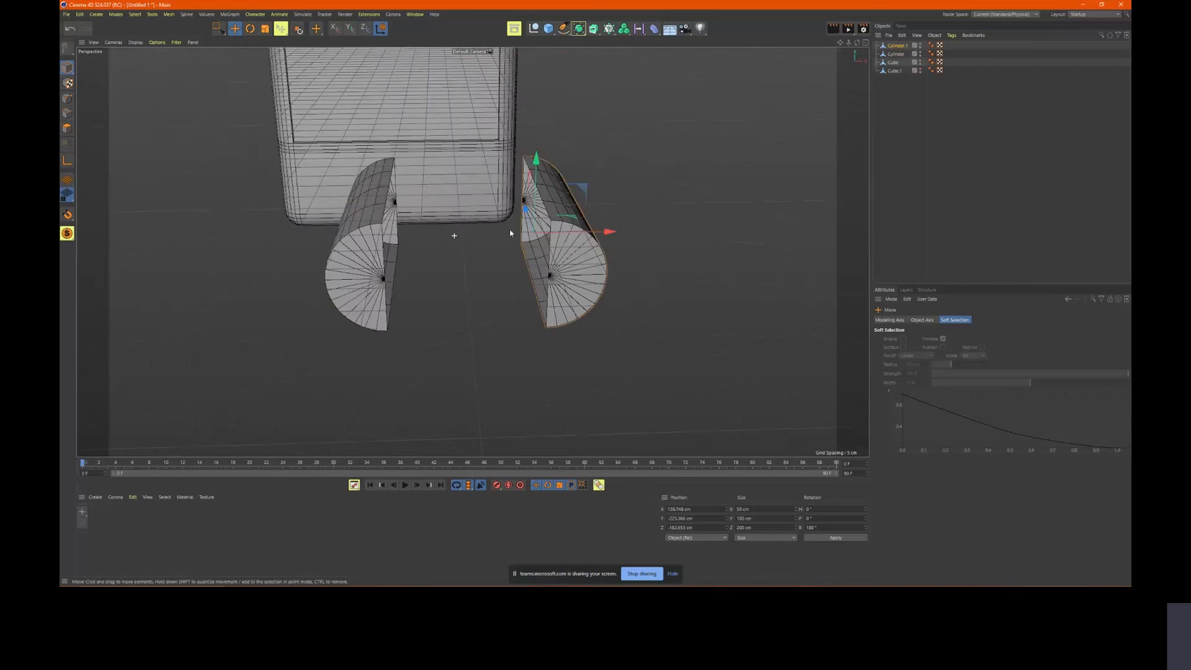
scroll(521, 236, "up", 3)
scroll(523, 238, "down", 3)
middle_click_drag(479, 237, 568, 240, "alt")
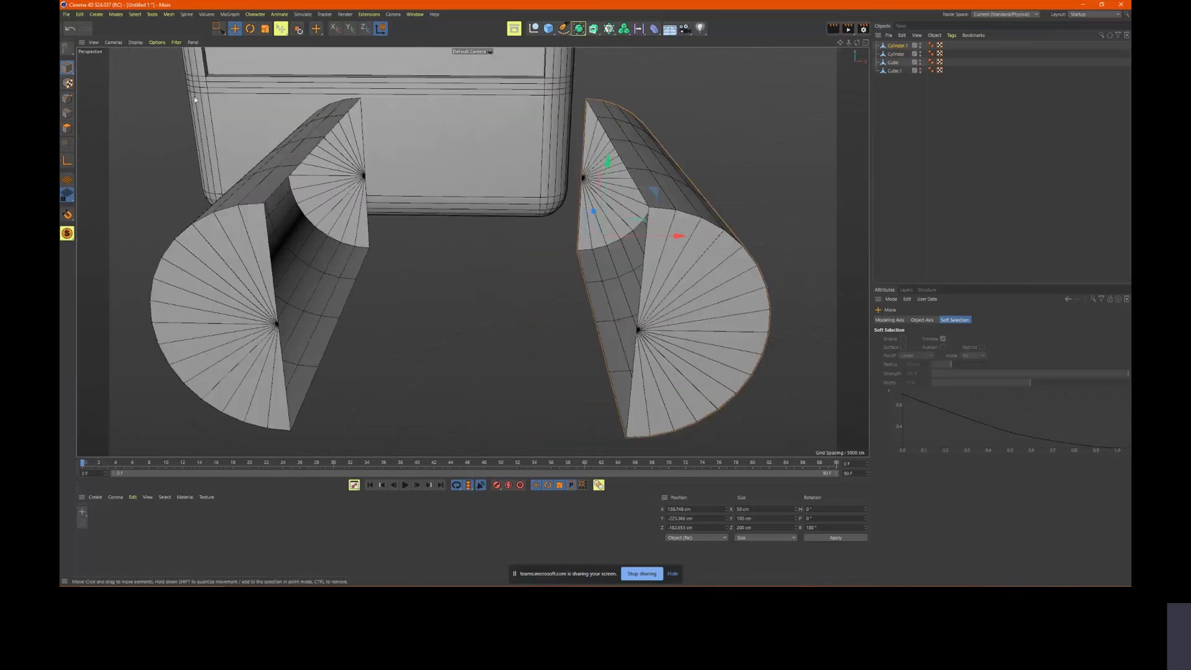
left_click(68, 114)
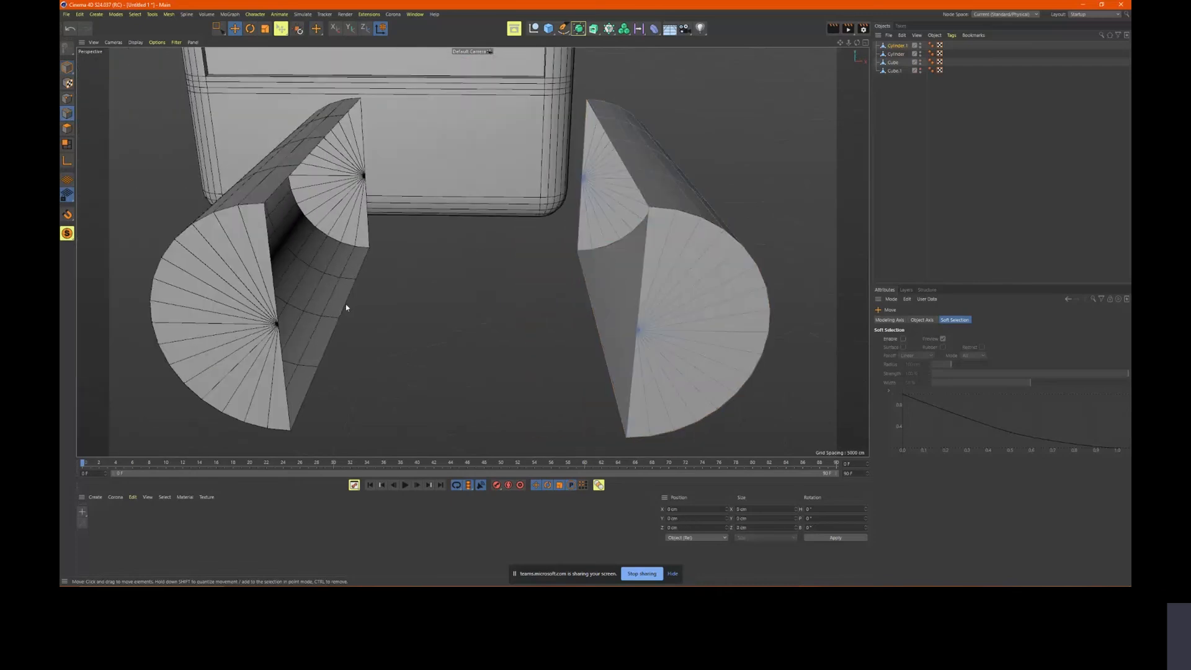
scroll(703, 299, "down", 1)
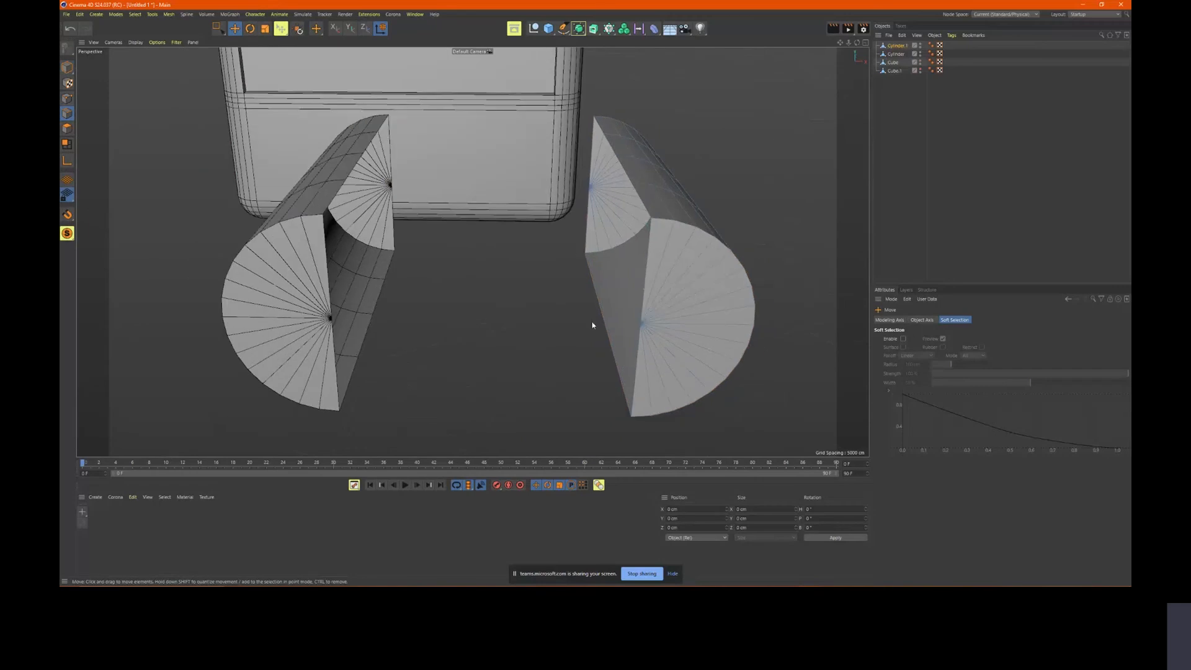
scroll(457, 272, "down", 2)
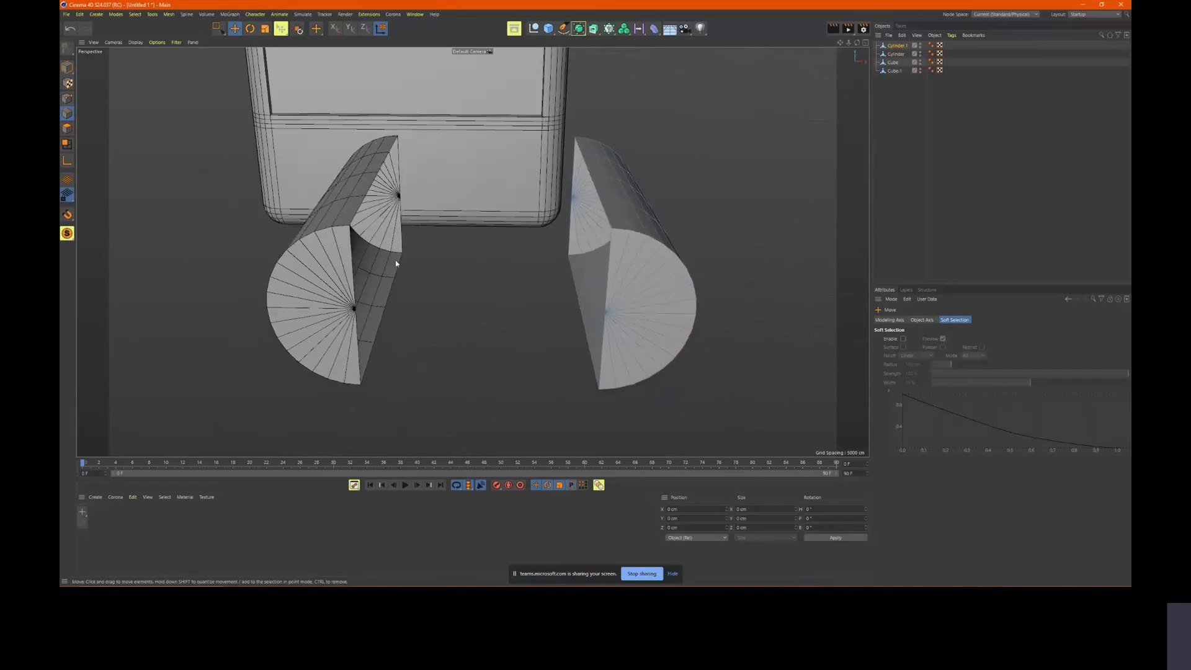
Select both half-cylinders together as whole objects
left_click(67, 68)
left_click(362, 264)
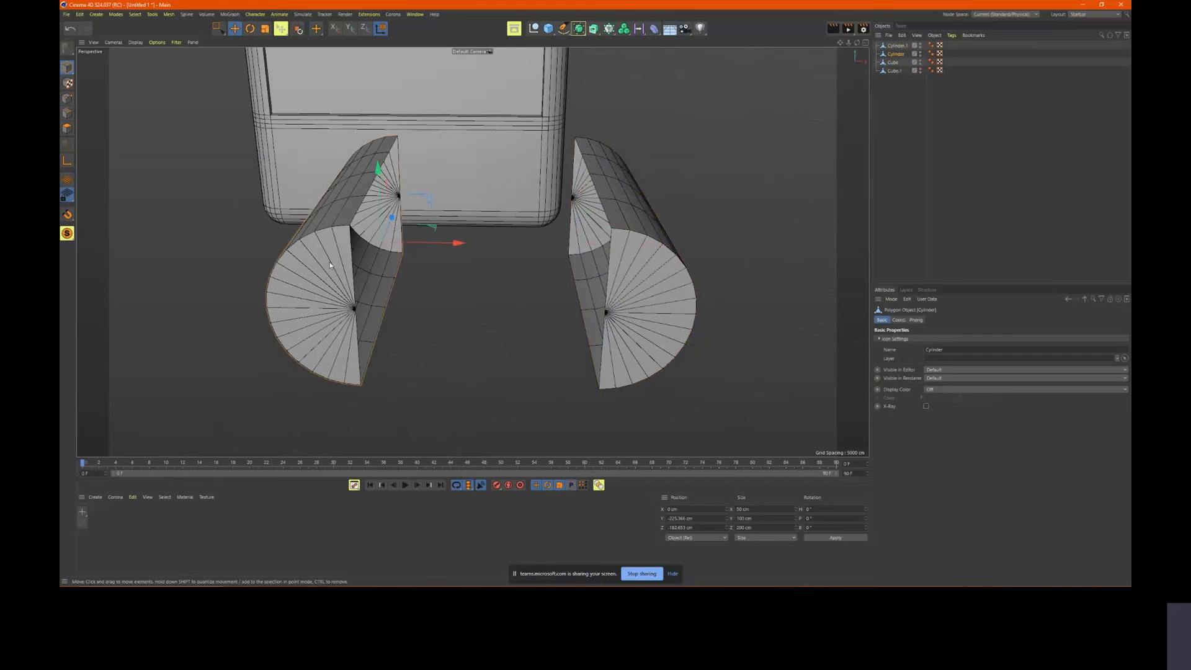
left_click(626, 248, "shift")
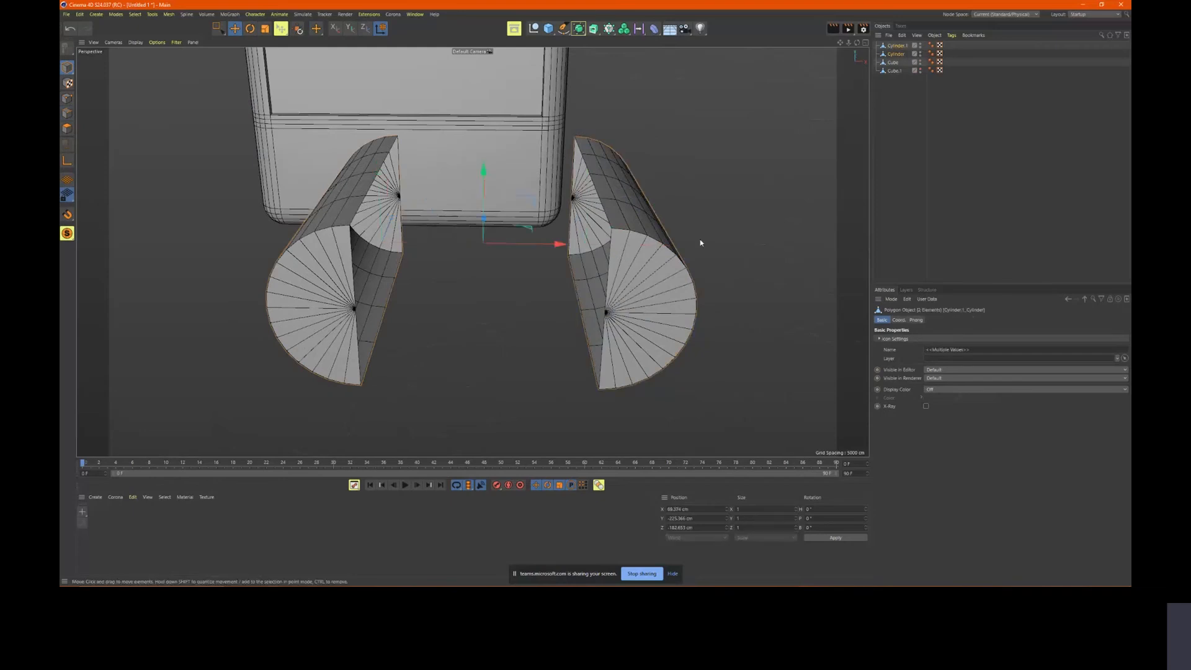
left_click_drag(686, 235, 597, 258, "alt")
right_click(597, 259)
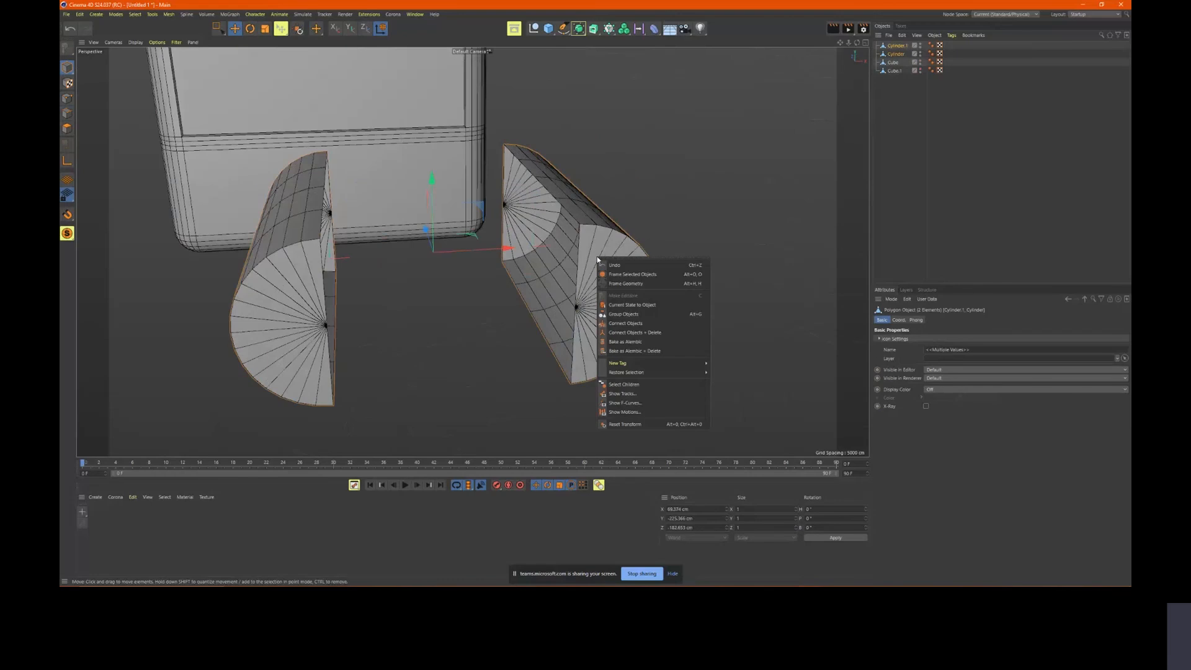
left_click(636, 324)
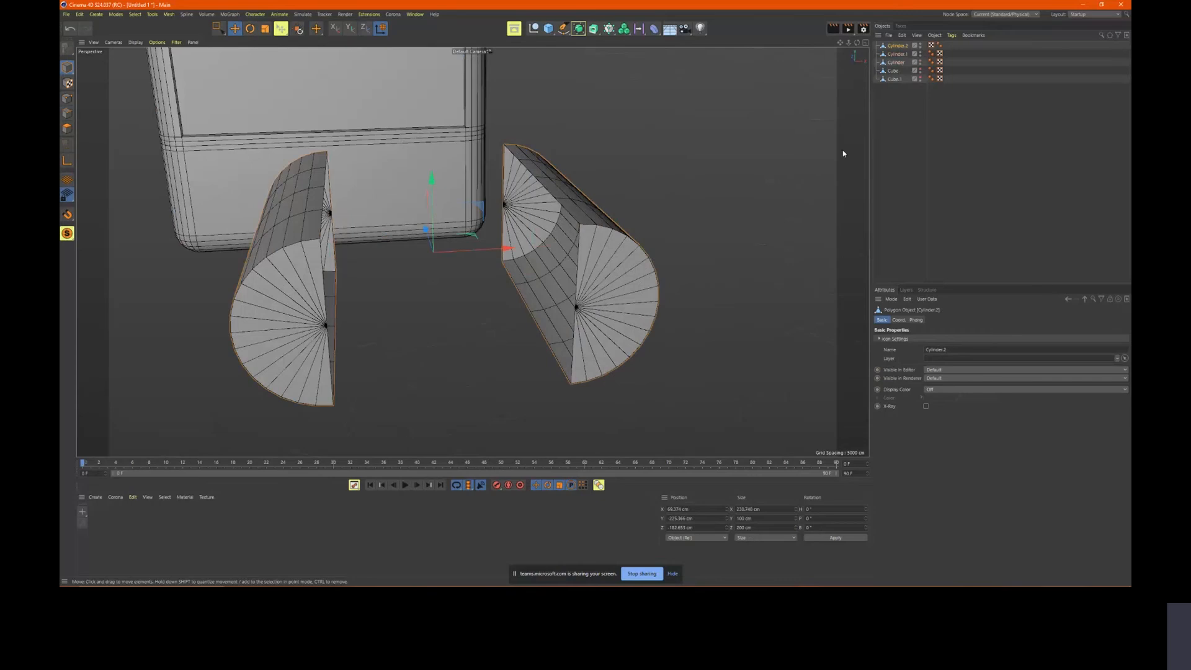
key("ctrl+z")
Merge the two selected half-cylinders into a single object with Connect Objects + Delete
right_click(606, 273)
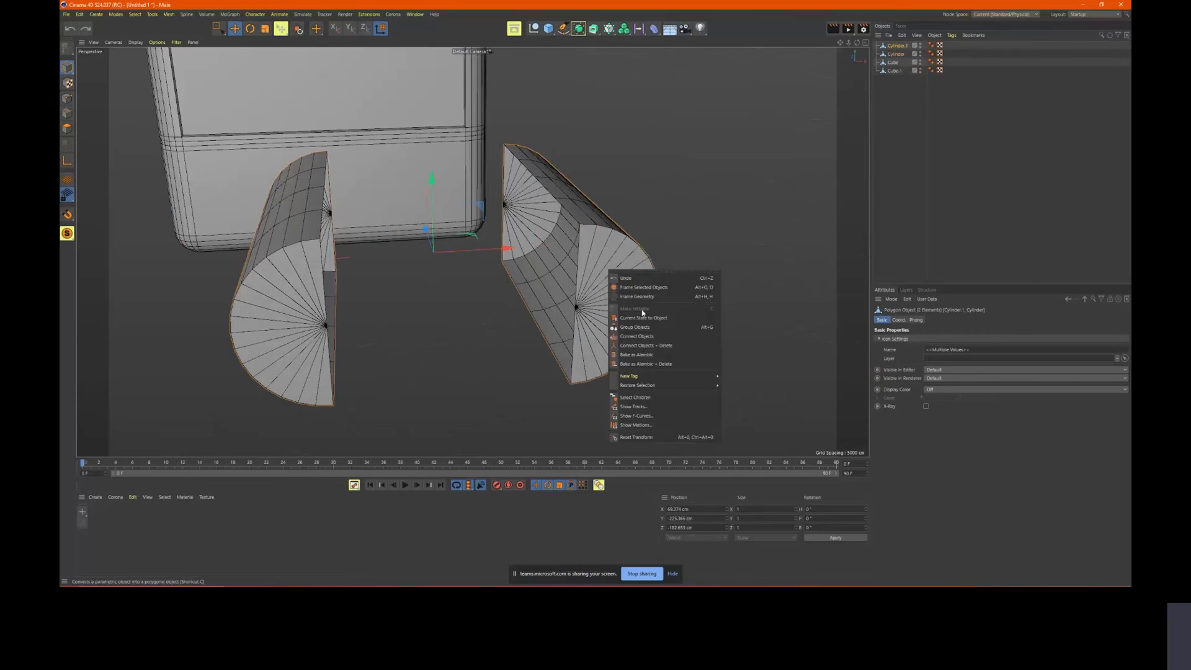
left_click(667, 345)
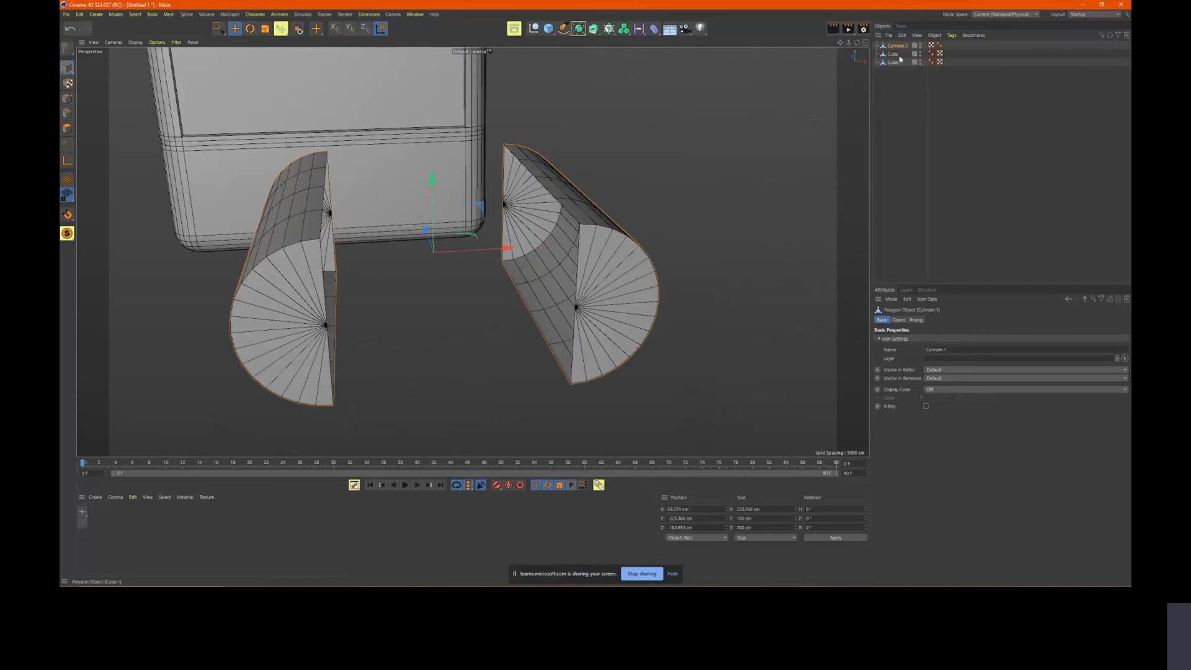
left_click_drag(513, 266, 308, 173)
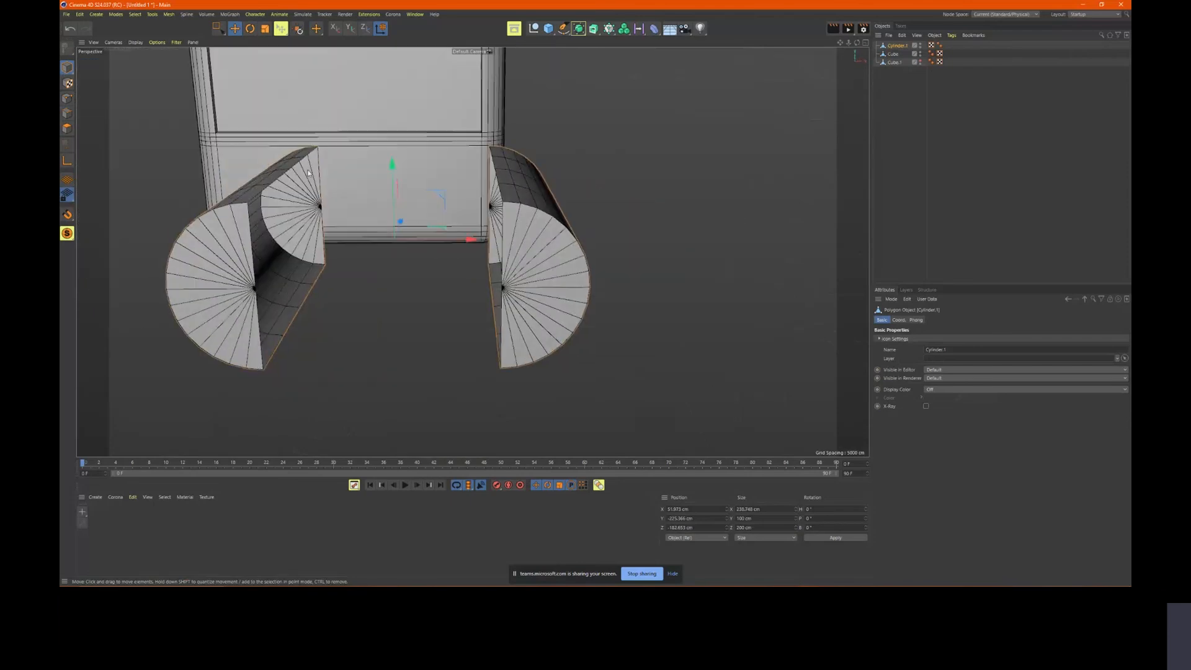
left_click_drag(567, 191, 520, 322, "alt")
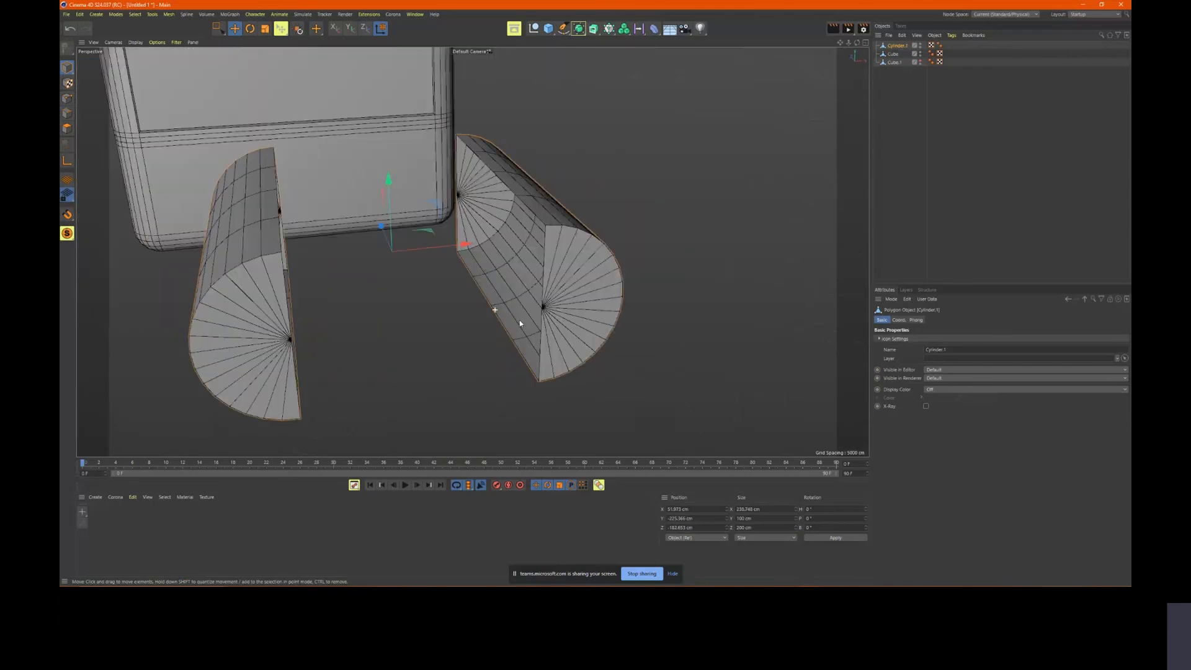
Select the open boundary edge loops on the facing sides of both halves of the merged object
left_click(67, 114)
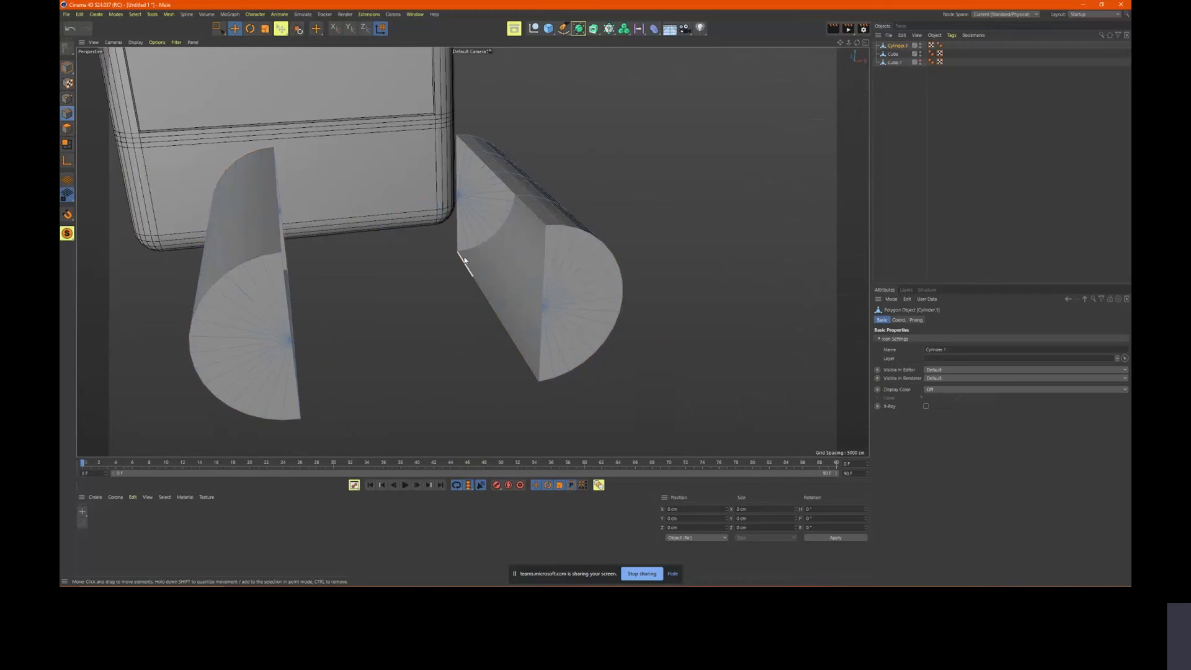
left_click(481, 292)
double_click(481, 292)
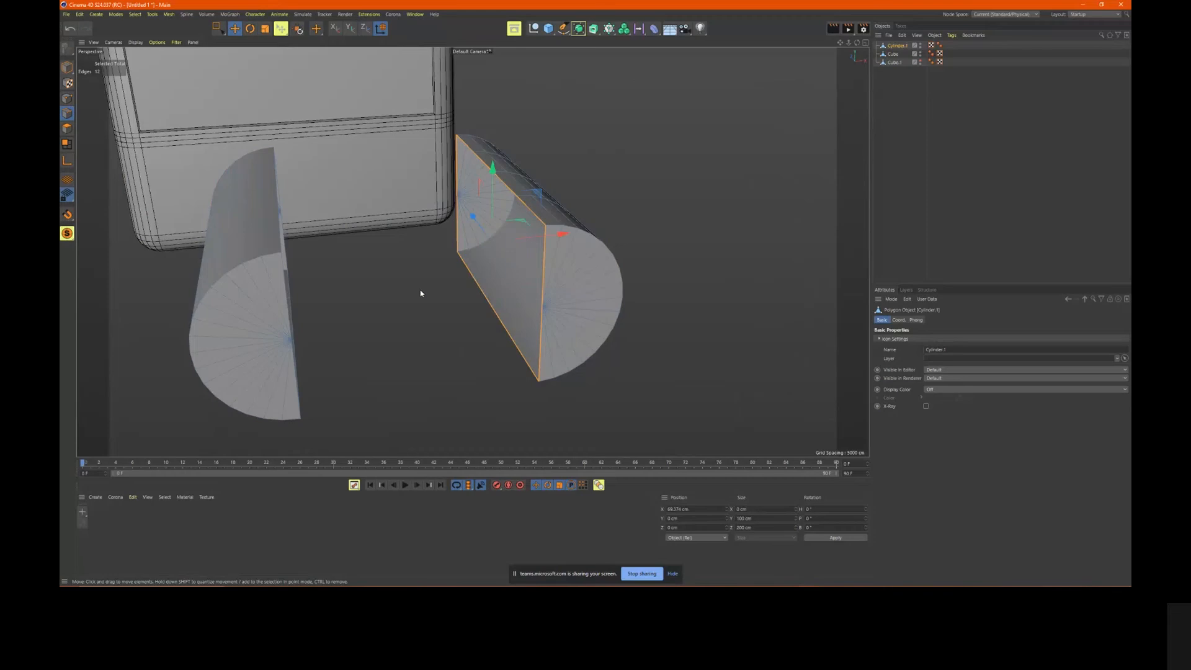
left_click_drag(420, 292, 409, 284, "alt")
left_click(333, 296, "shift")
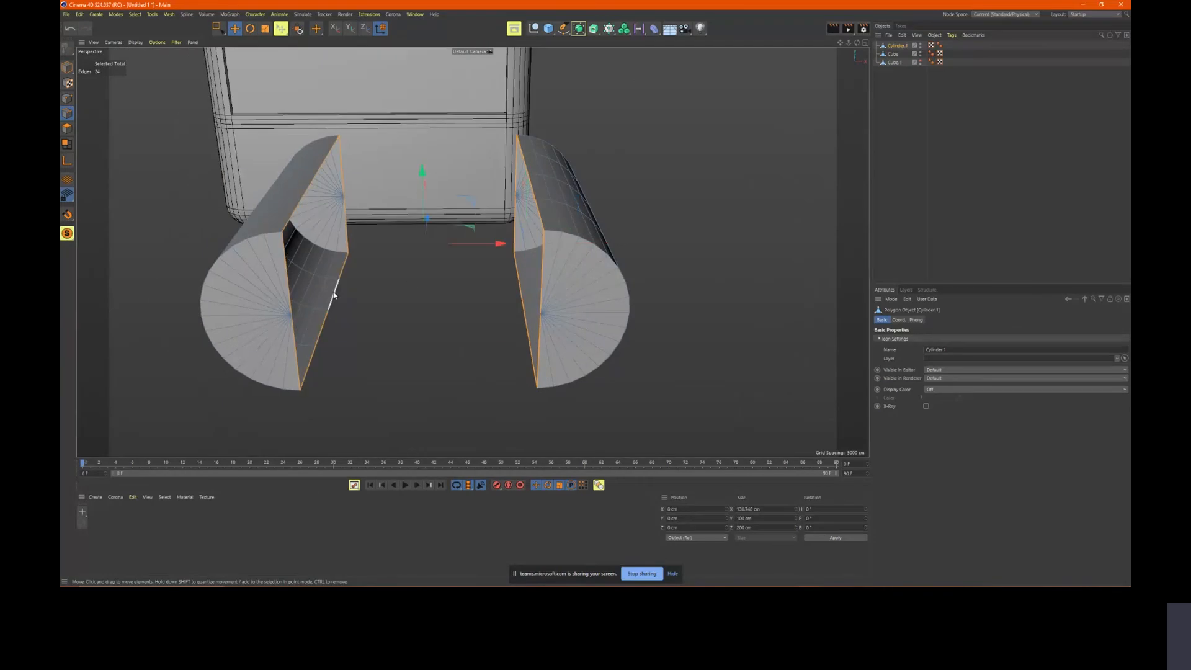
Bridge the open lower edges between the two half-cylinders segment by segment to fill the underside of the gap
right_click(391, 291)
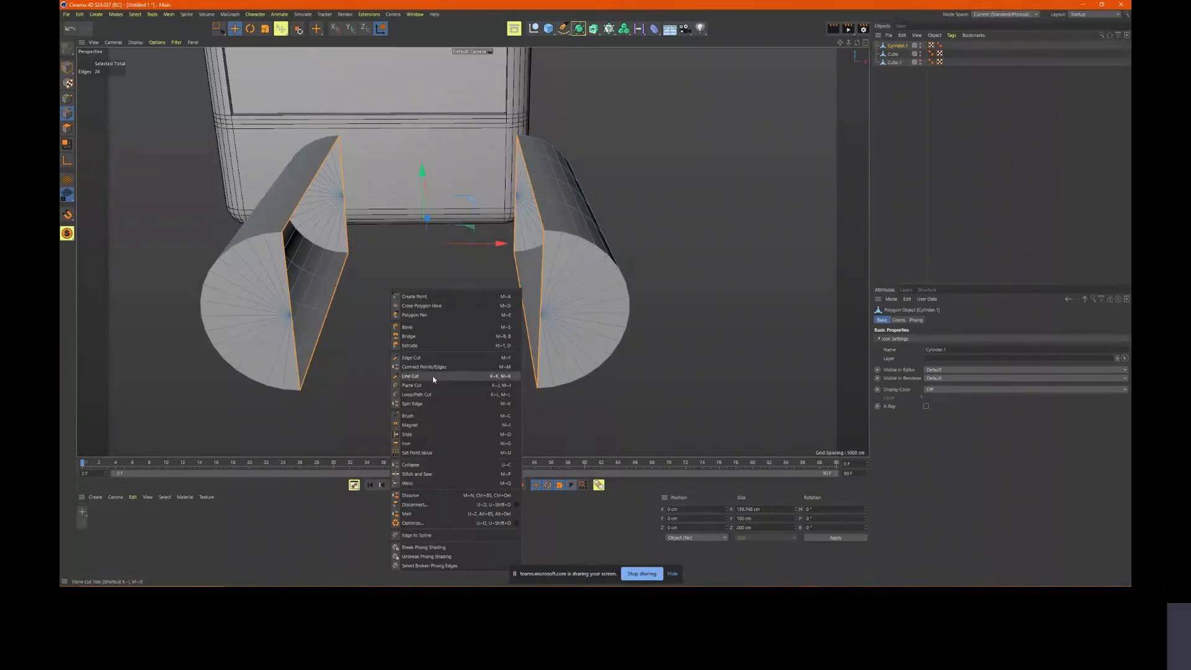
left_click(431, 339)
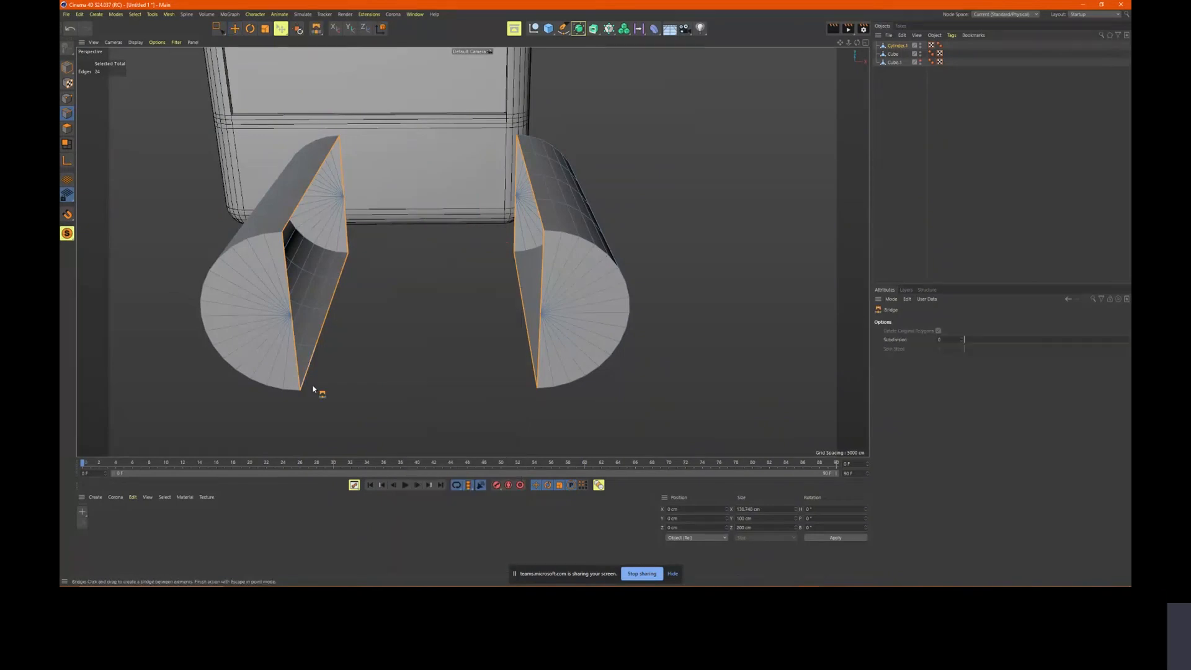
left_click_drag(302, 392, 513, 389)
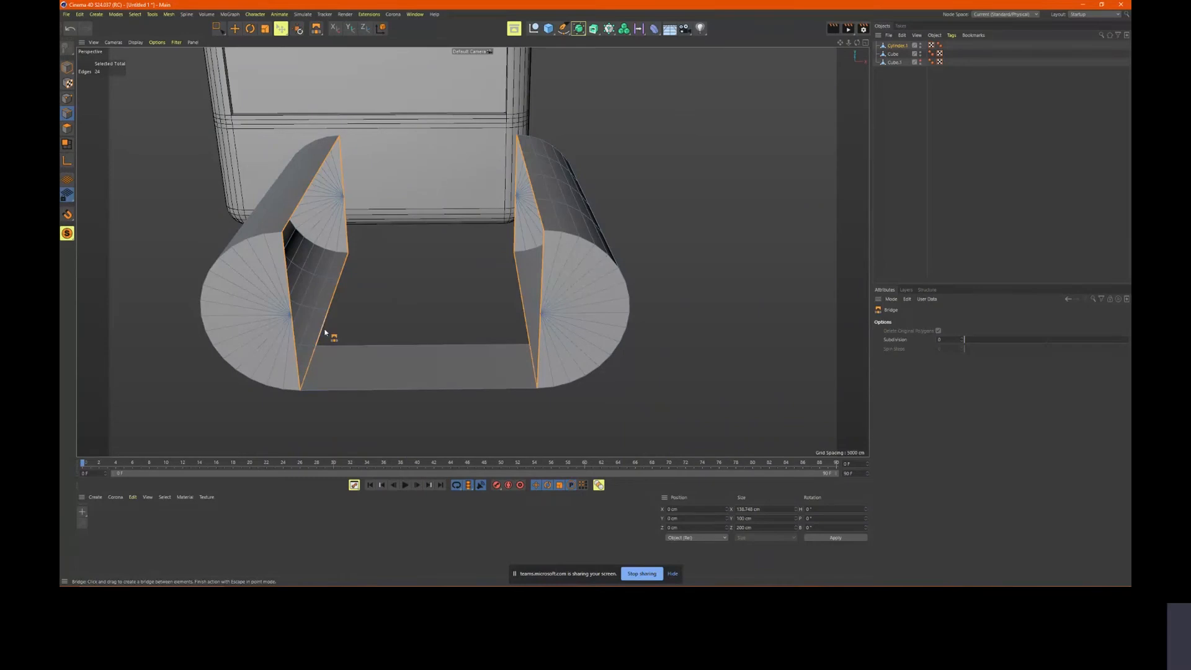
left_click_drag(325, 333, 513, 277)
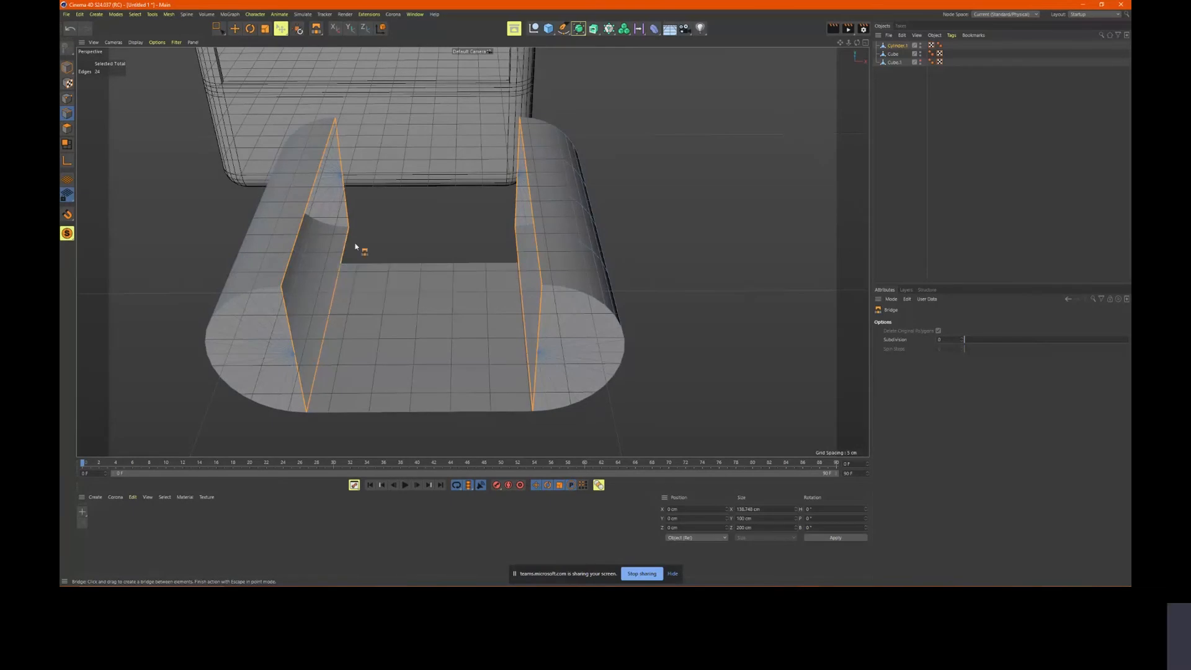
left_click_drag(348, 253, 508, 252)
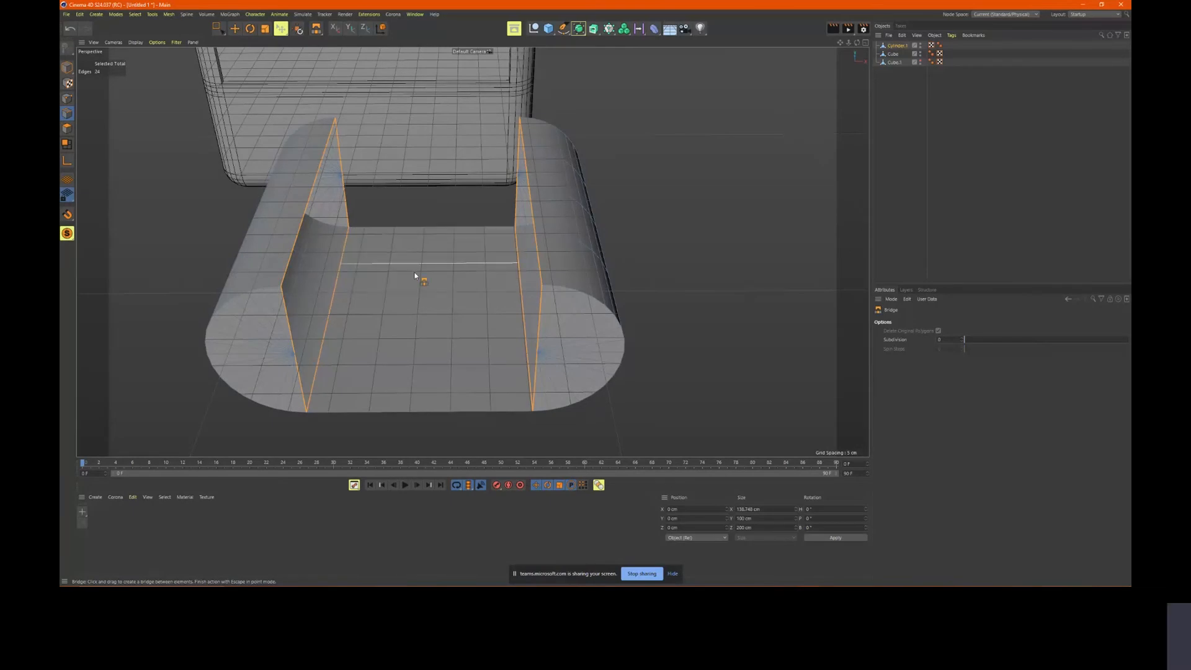
Bridge the vertical boundary edges on the front end of the two halves to close the front face of the gap
left_click_drag(415, 275, 572, 273, "alt")
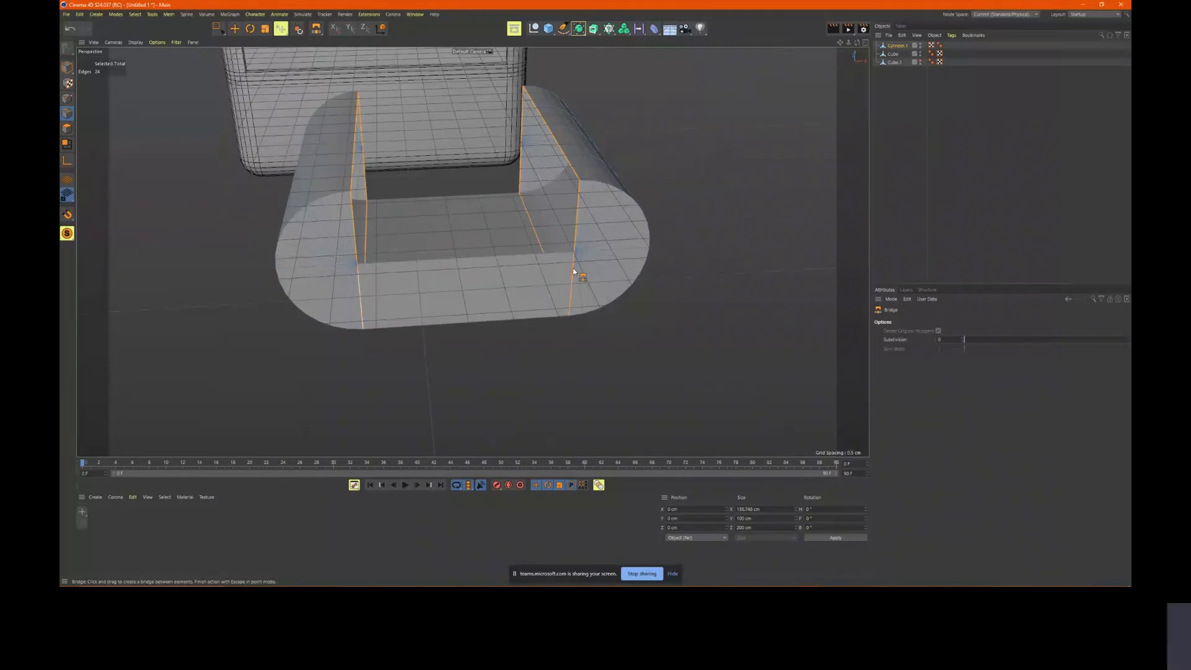
left_click_drag(472, 287, 405, 297, "alt")
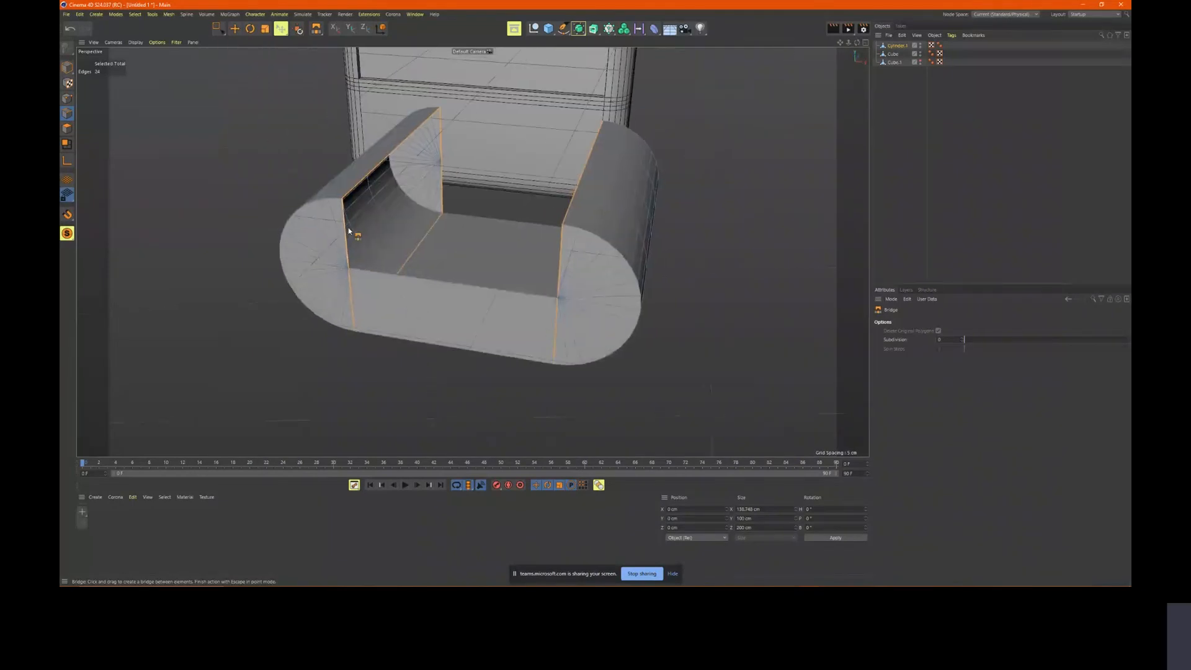
left_click_drag(345, 222, 563, 266)
Try to bridge the upper edges between the two halves, and undo the bridged strips
mouse_move(476, 247)
left_mouse_down("alt")
mouse_move(420, 251)
mouse_move(494, 303)
mouse_move(501, 325)
mouse_move(310, 310)
mouse_move(327, 313)
mouse_move(304, 274)
mouse_move(373, 268)
mouse_move(492, 298)
mouse_move(514, 291)
left_mouse_up("alt")
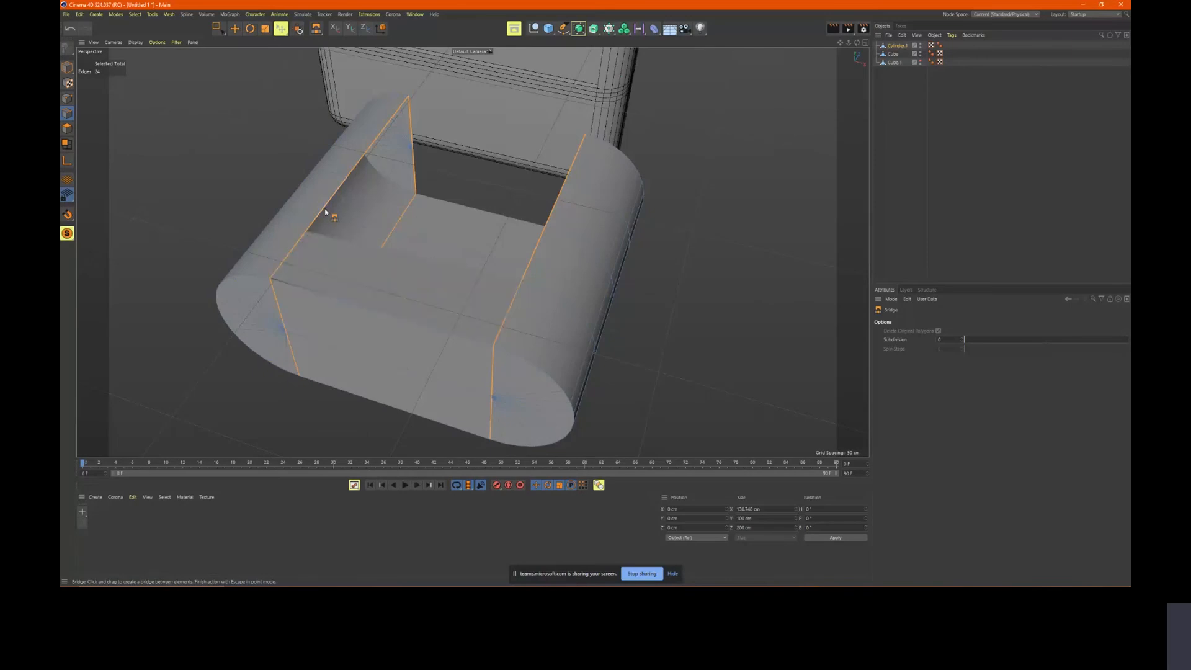
left_click_drag(325, 210, 537, 250)
left_click_drag(486, 210, 463, 199, "alt")
key("ctrl+z")
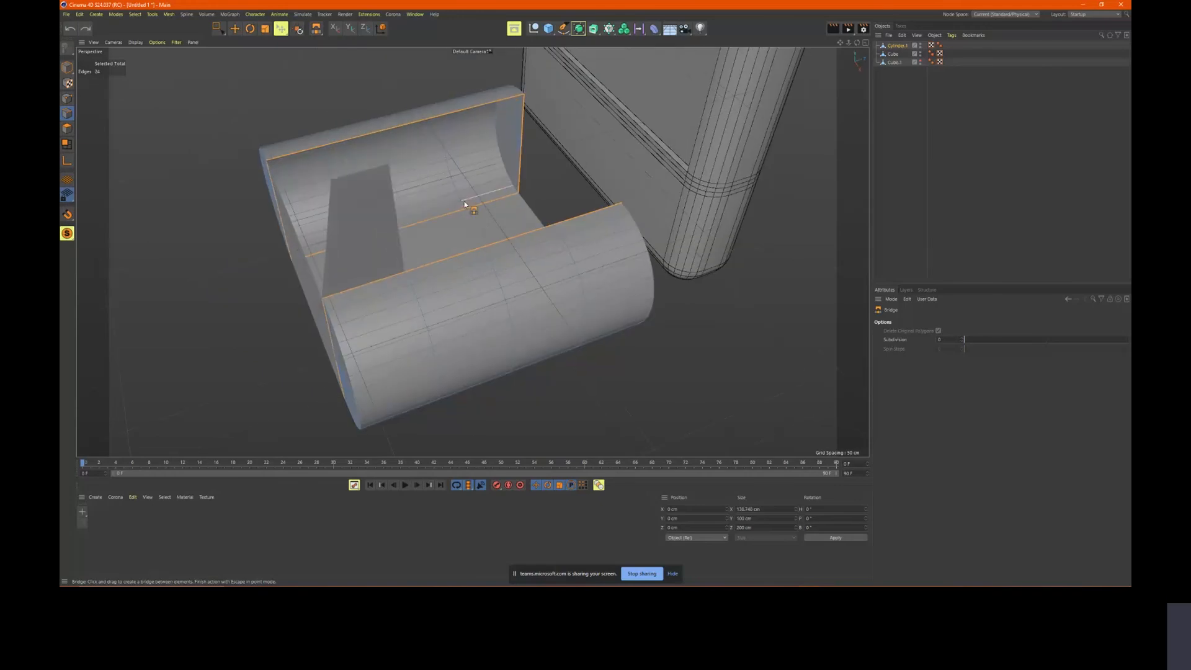
key("ctrl+z")
Hide the phone body Cube in the viewport so the merged cylinder's back end is accessible
left_click_drag(404, 225, 548, 284, "alt")
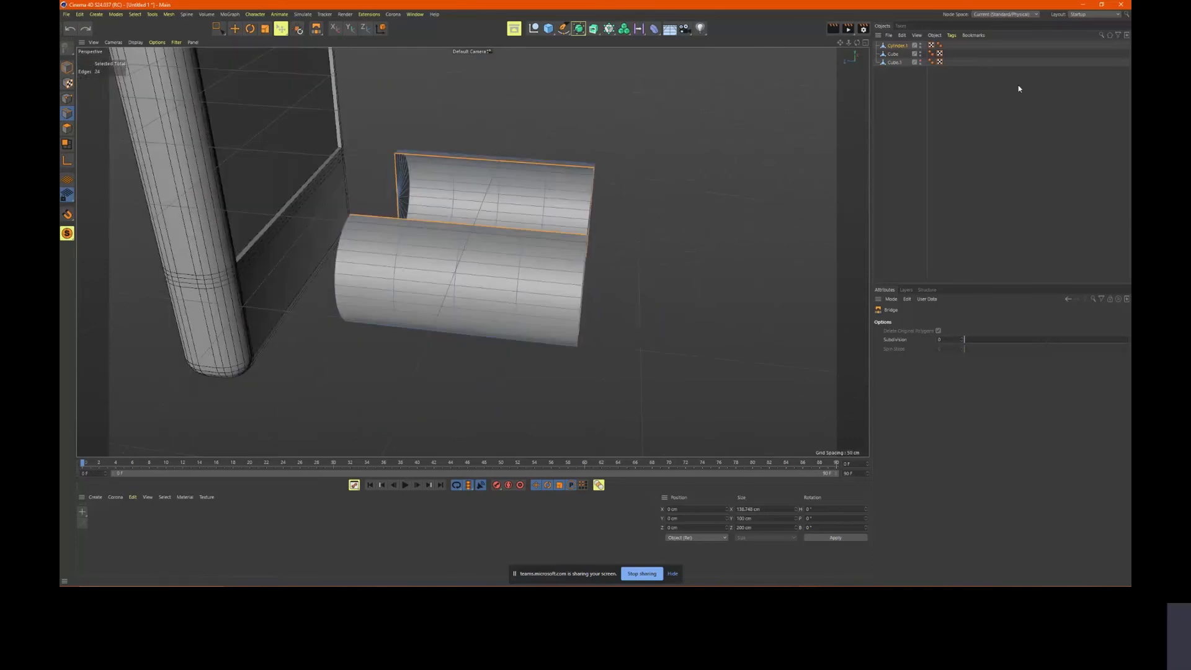
left_click(921, 52)
left_click(921, 53)
left_click_drag(531, 133, 323, 287, "alt")
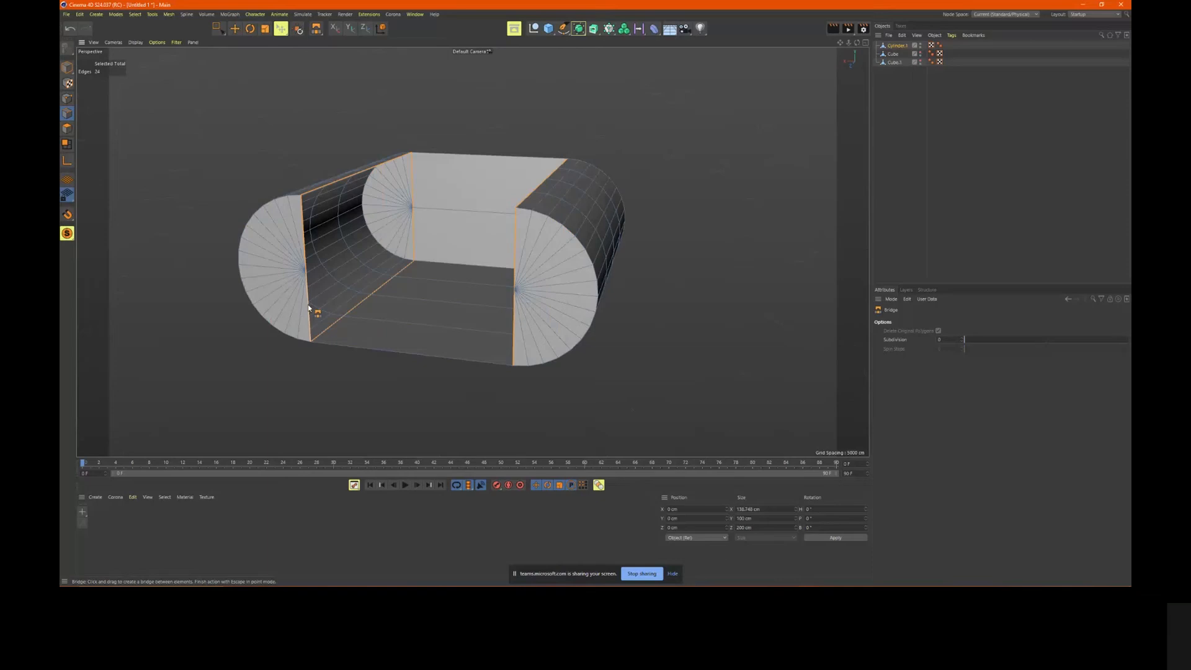
Bridge the back end and the upper edge segments between the two halves to close the pill shape completely
left_click_drag(309, 306, 456, 311, "alt")
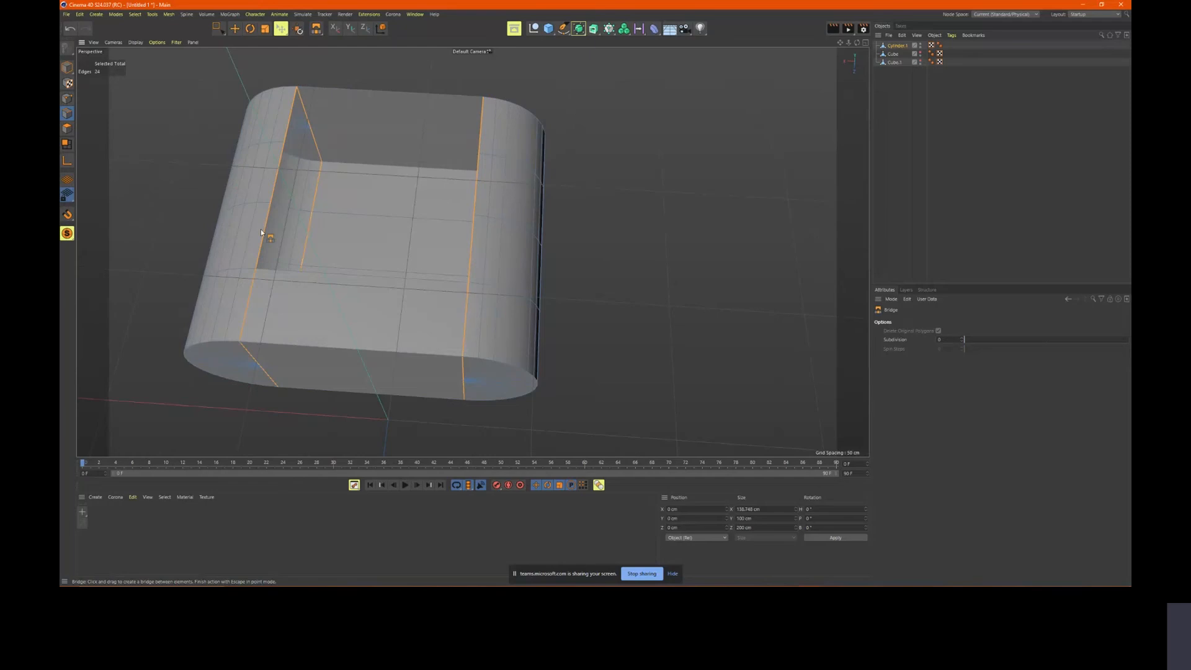
left_click_drag(261, 230, 466, 247)
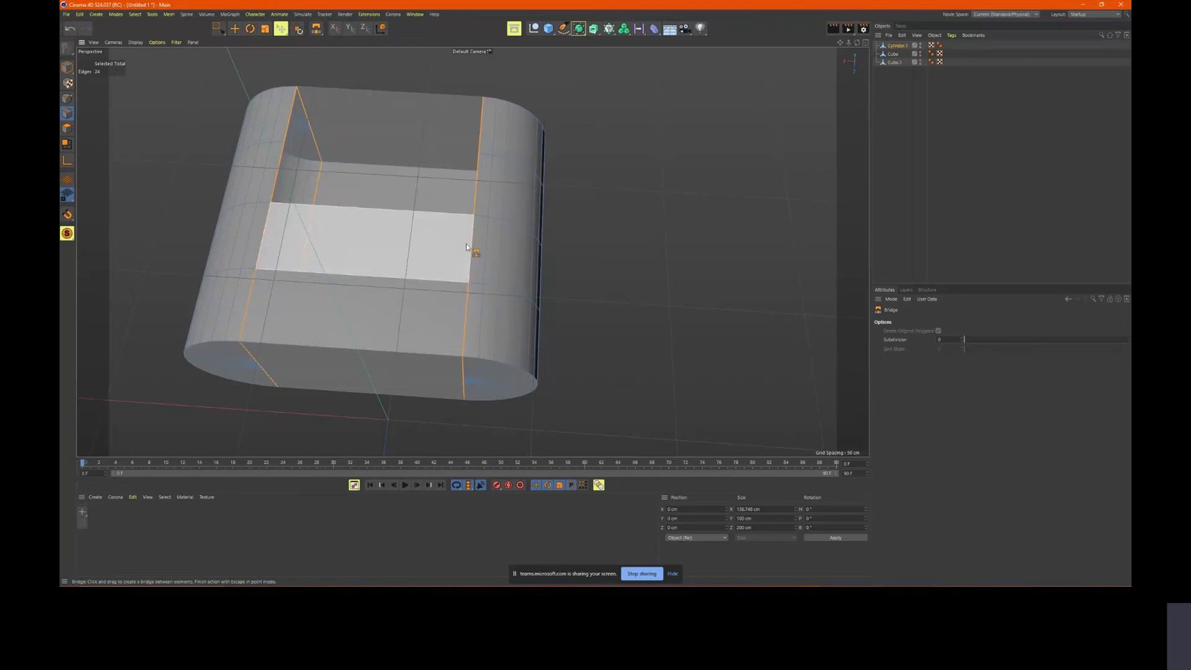
key("ctrl+z")
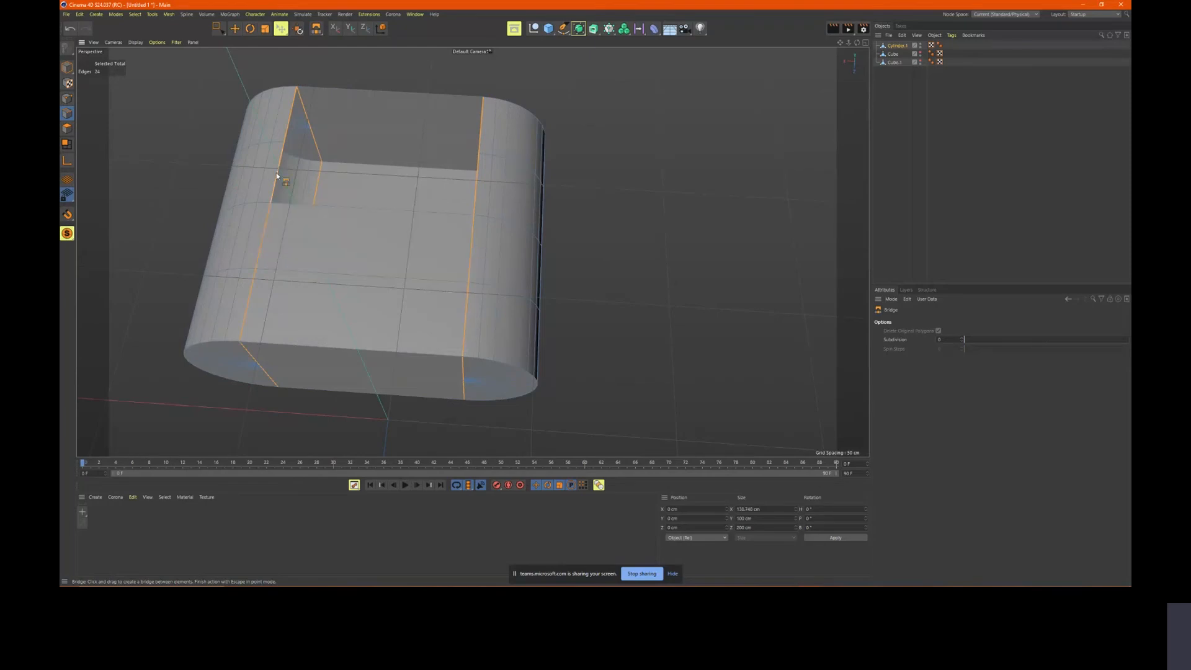
left_click_drag(279, 186, 419, 195)
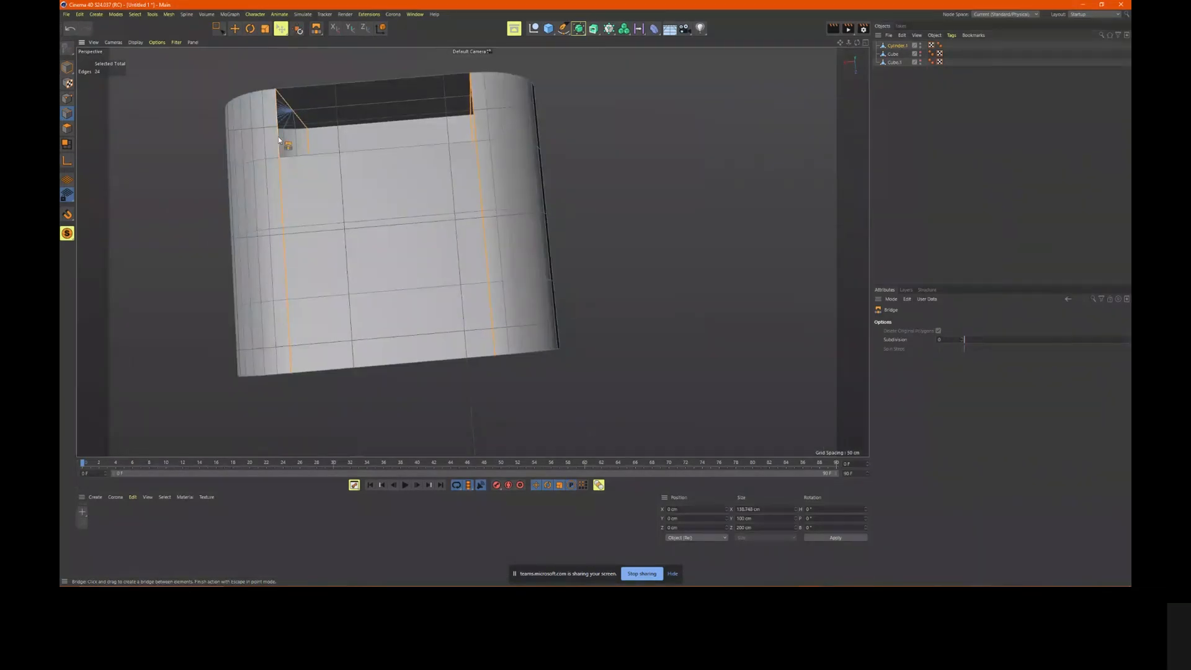
left_click_drag(277, 134, 327, 133)
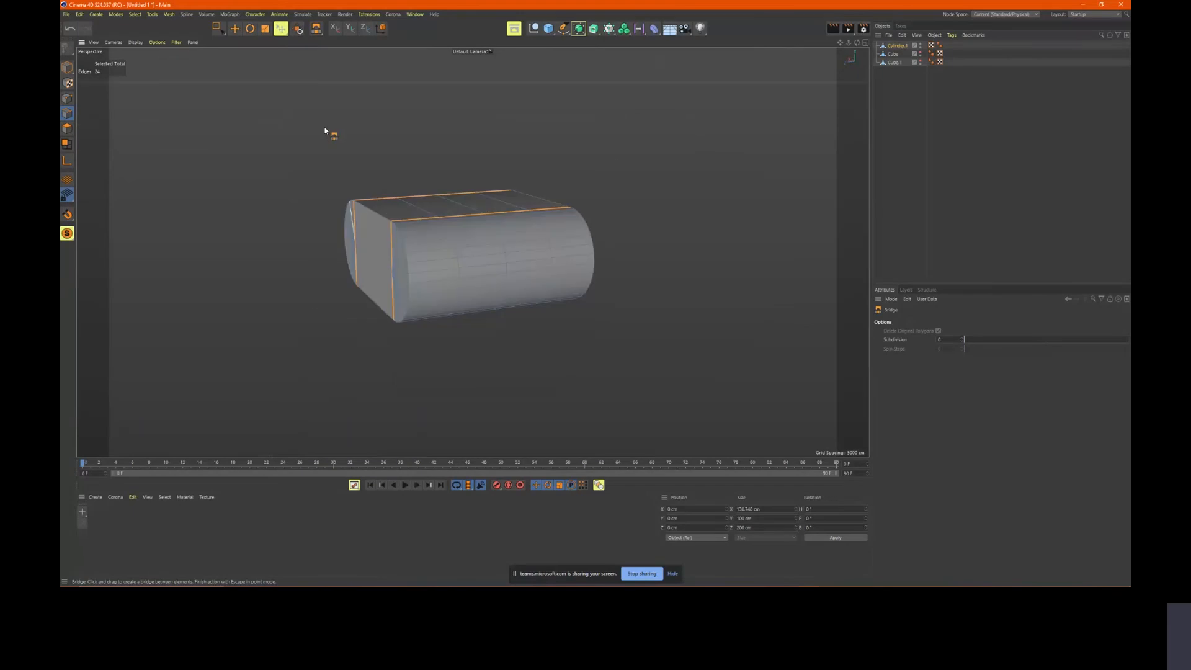
Make the hidden Cube visible again and rename it phone_body
left_click(920, 52, "alt")
left_click_drag(587, 145, 534, 147, "alt")
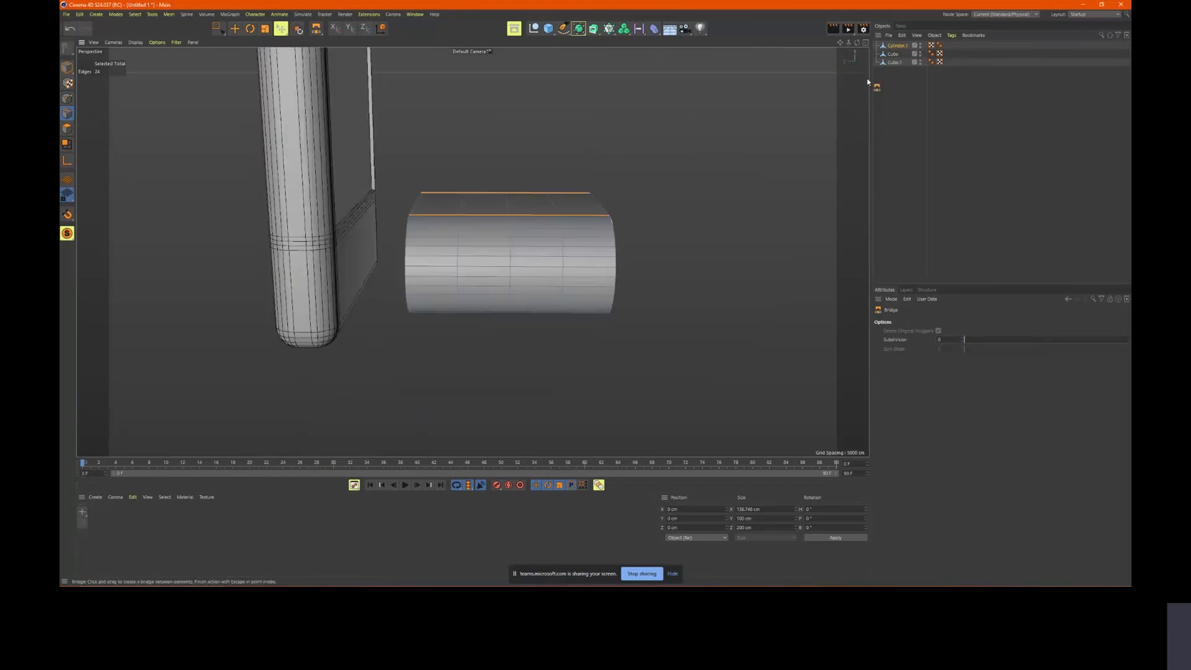
left_click(894, 54)
double_click(896, 53)
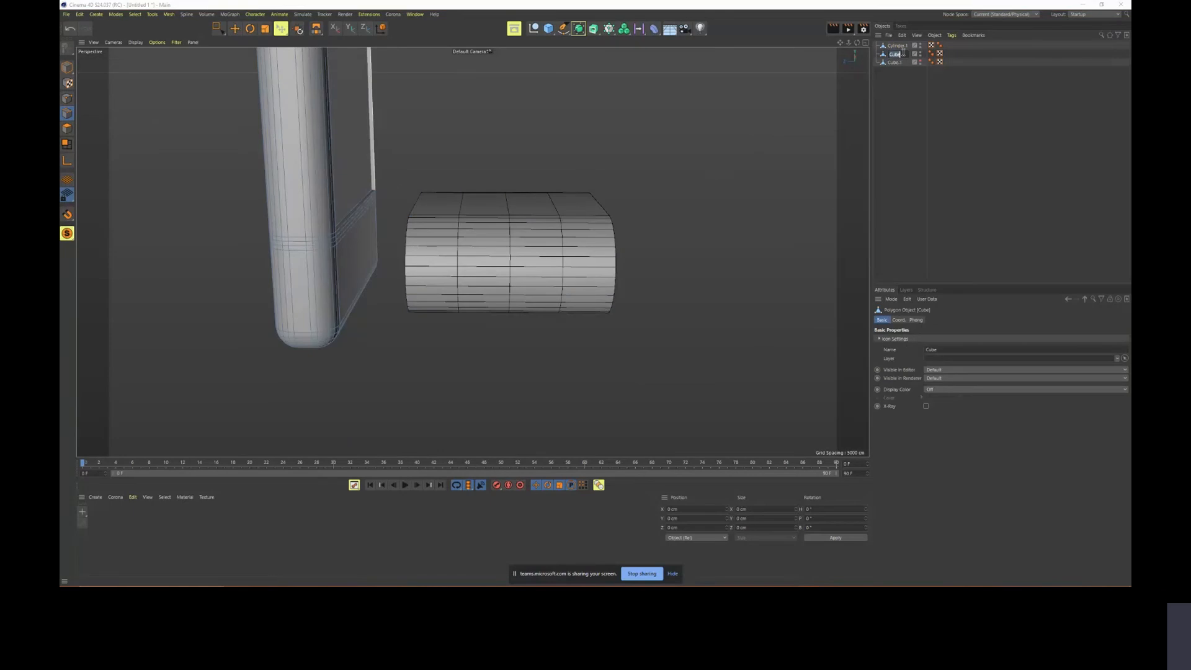
key("BackSpace")
type("phone_body")
key("Return")
key("m")
key("b")
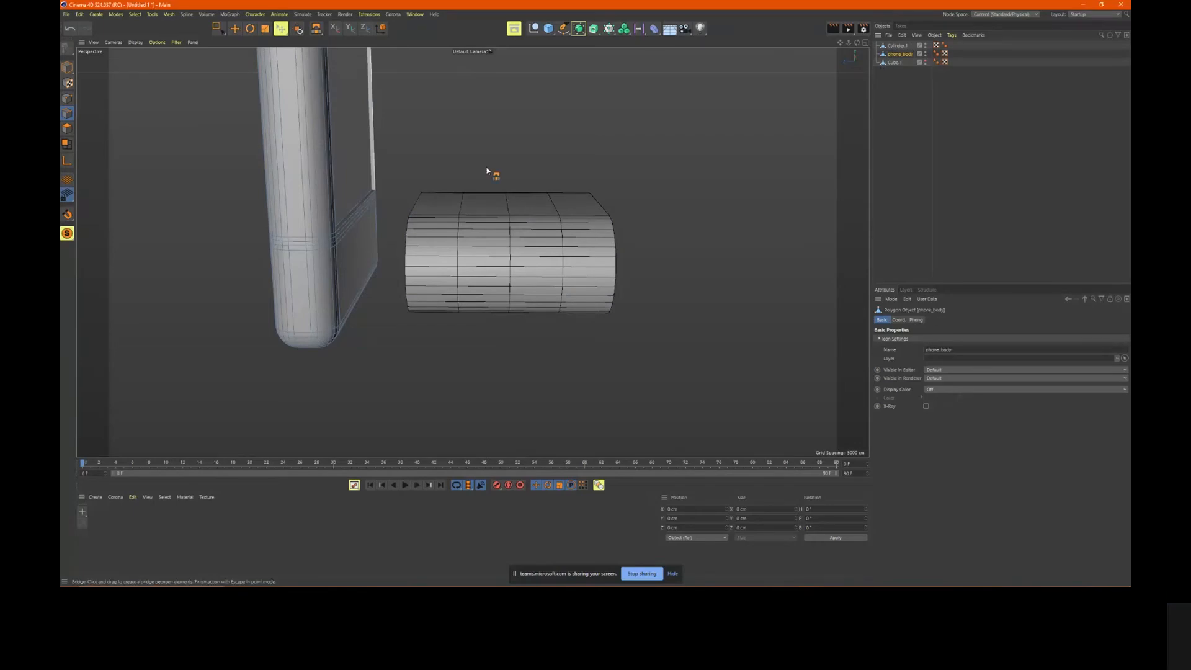
In the front view, move the whole pill-shaped object along X until it is centred on the reference photo's home button
left_click_drag(492, 173, 635, 192, "alt")
middle_click(635, 193)
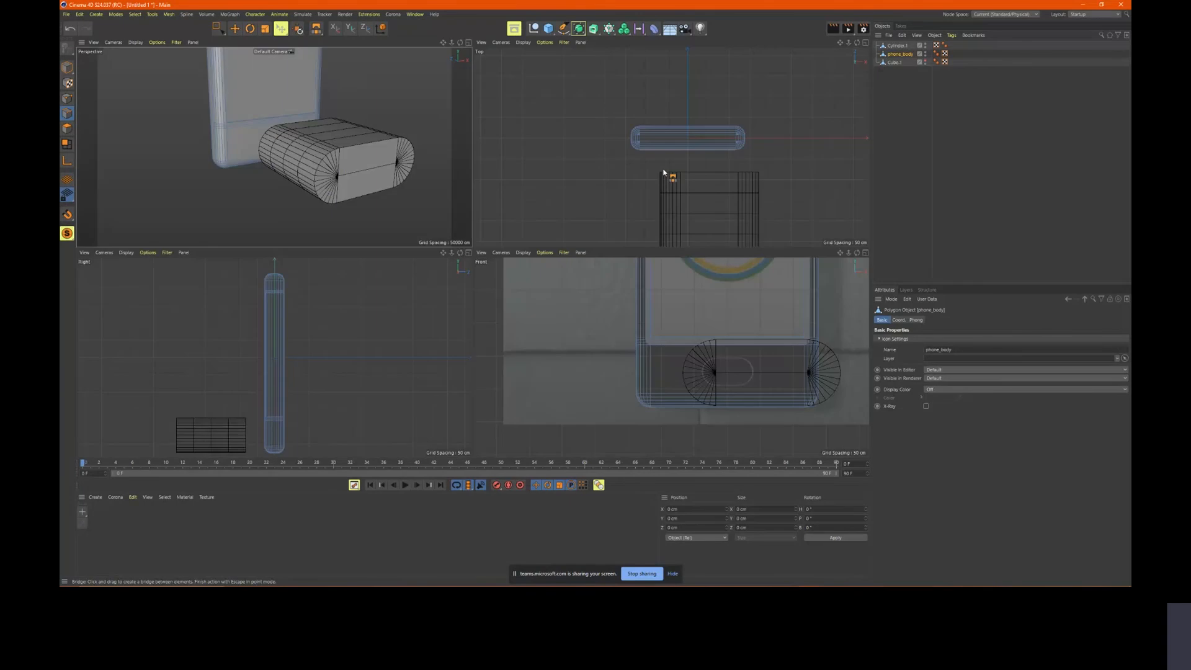
middle_click(756, 401)
key("space")
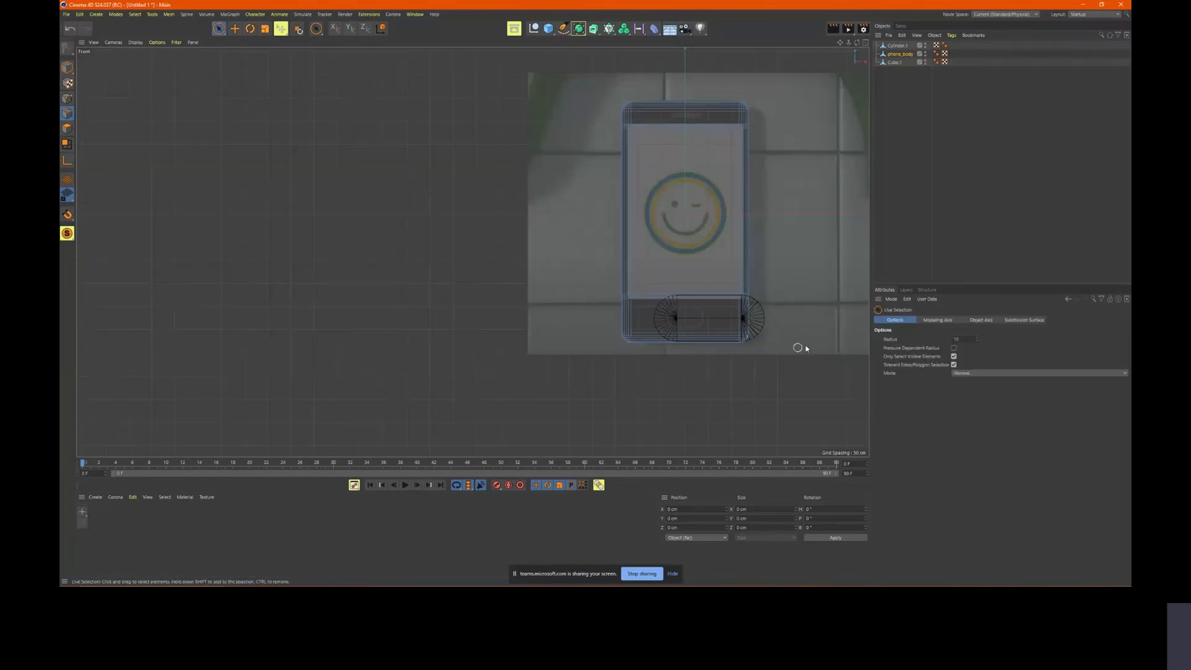
scroll(774, 311, "up", 3)
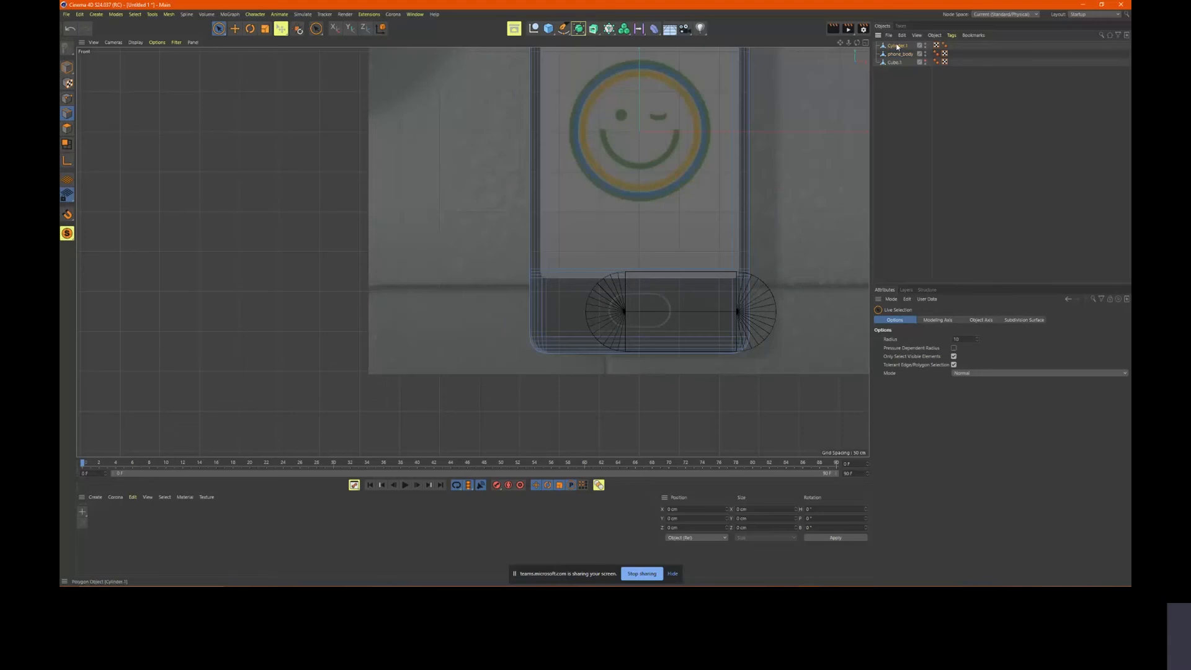
left_click(745, 273)
mouse_move(757, 311)
left_mouse_down()
mouse_move(703, 313)
mouse_move(769, 312)
left_mouse_up()
key("ctrl+z")
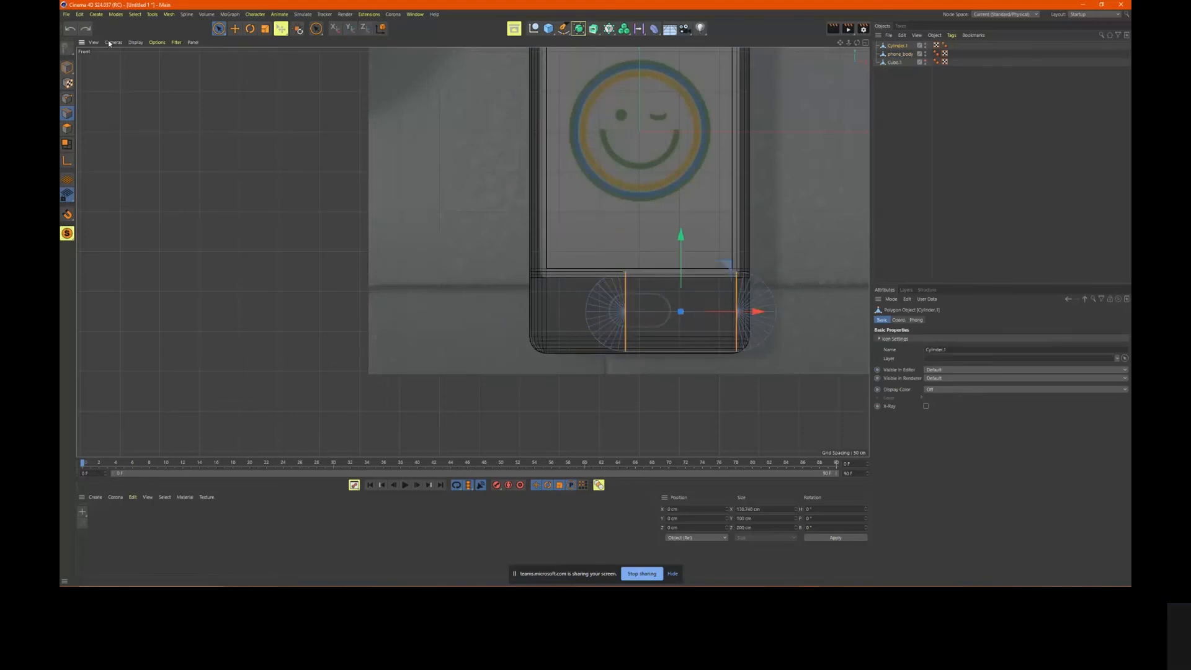
left_click(68, 68)
left_click_drag(756, 310, 716, 312)
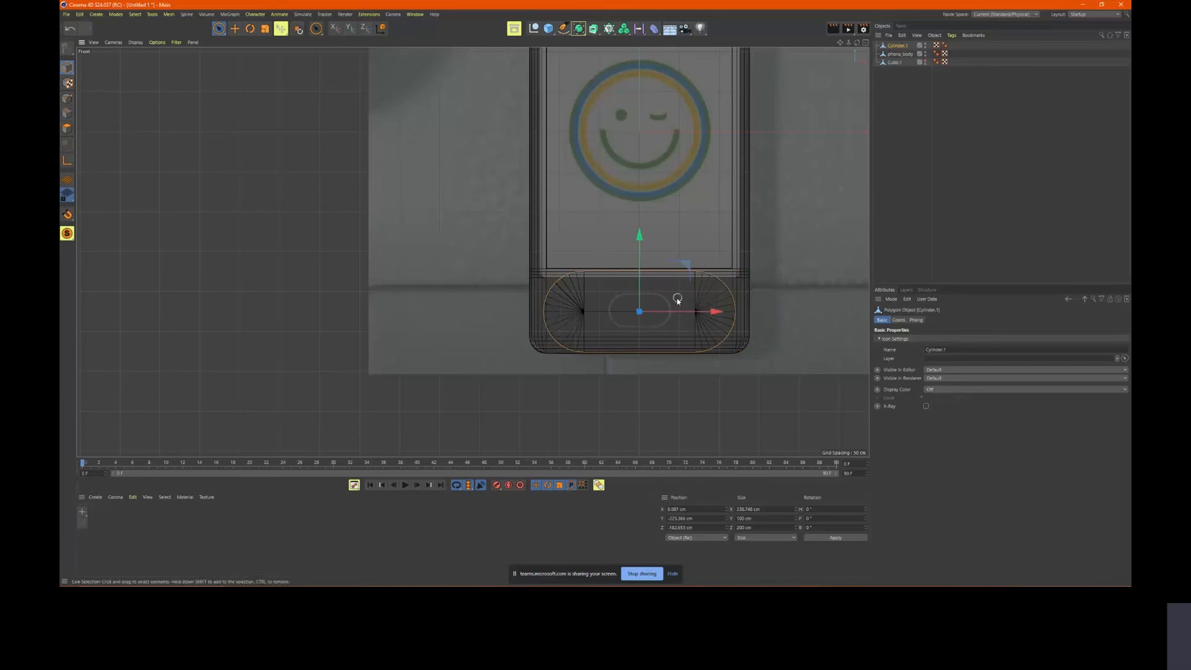
Scale the pill-shaped button uniformly to about 40 cm high and nudge it up to align with the reference button's outline
key("t")
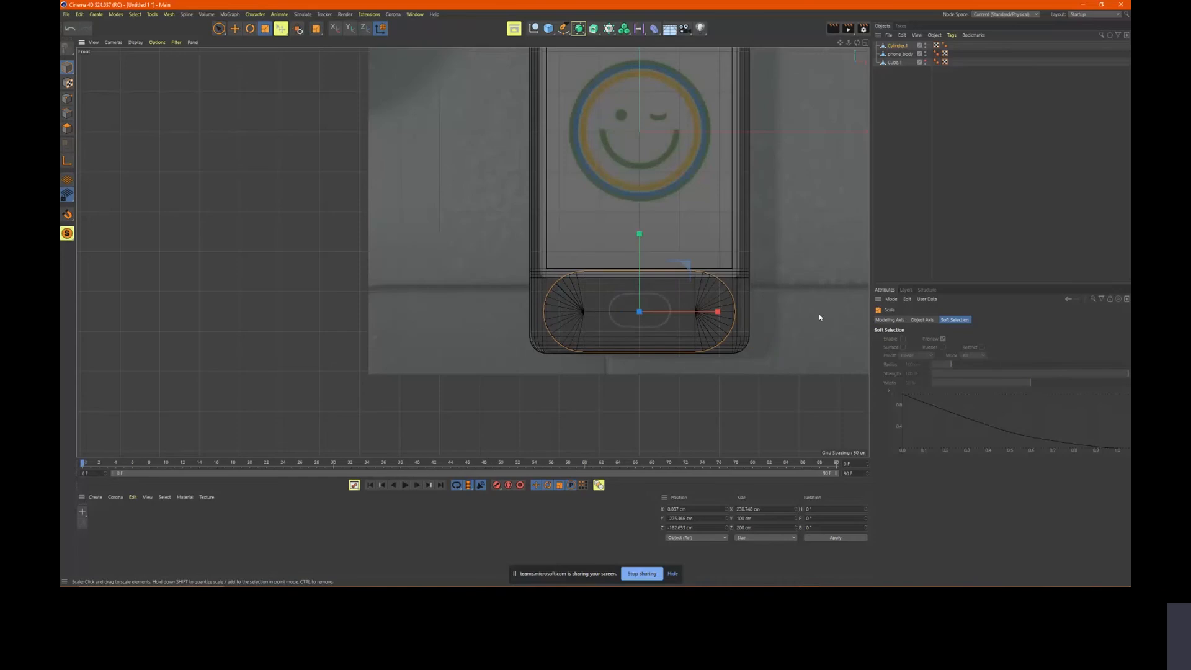
left_click_drag(819, 314, 608, 348)
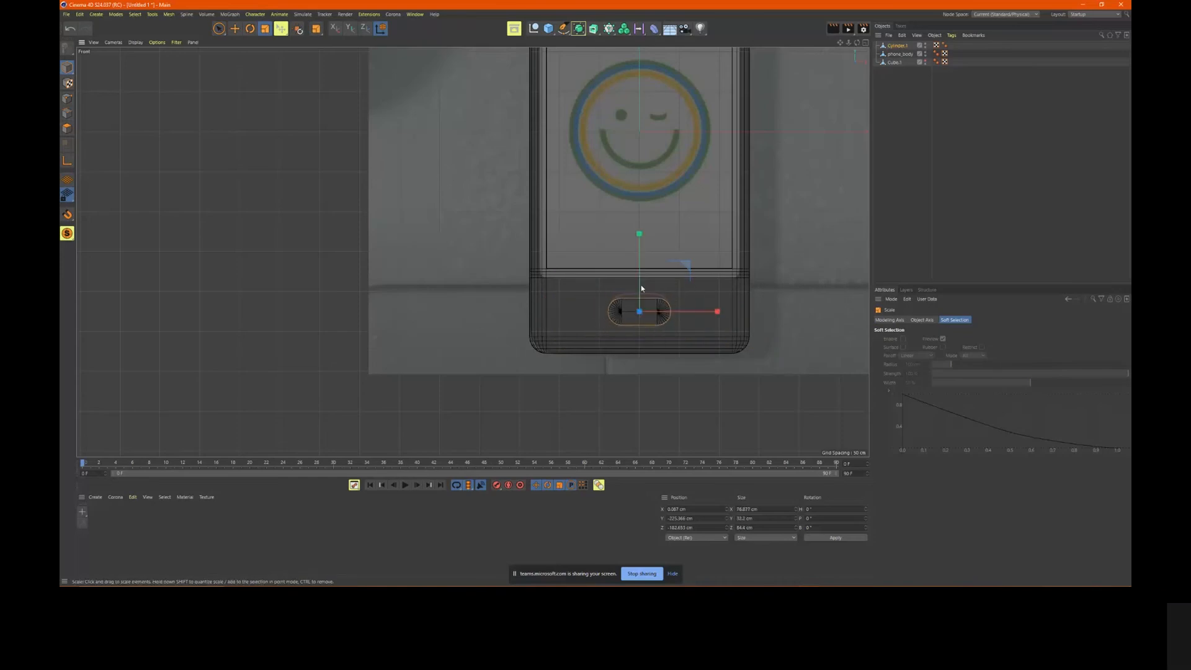
scroll(642, 285, "up", 5)
left_click_drag(723, 318, 850, 341)
key("e")
left_click_drag(625, 274, 625, 271)
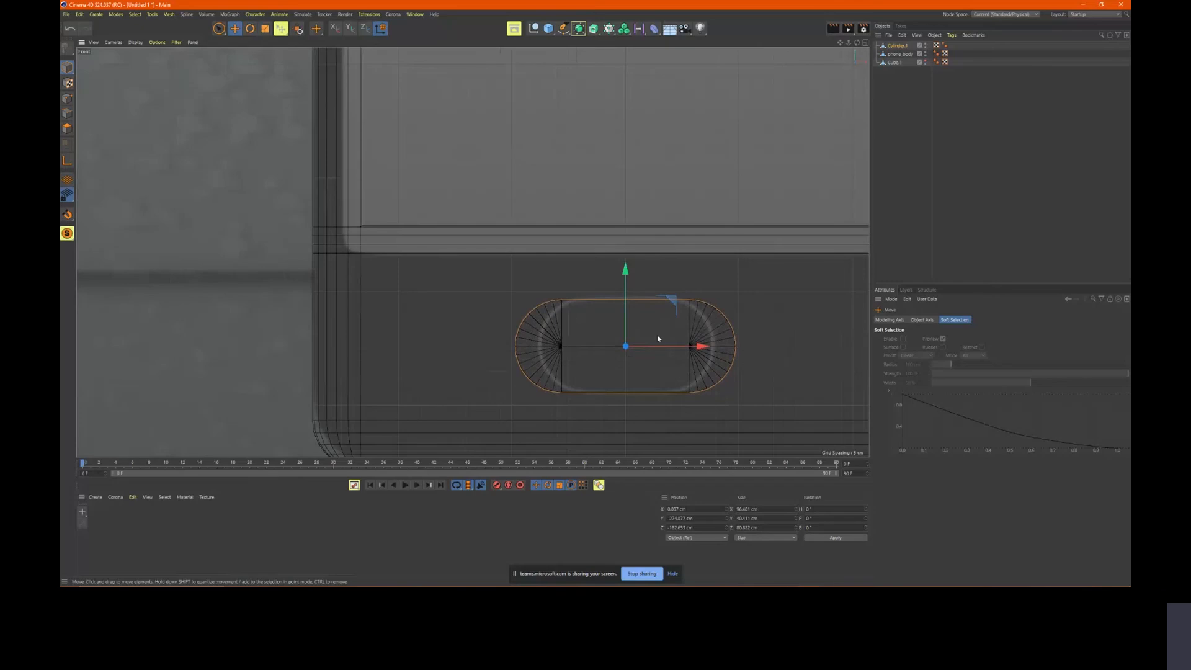
Move the points of both rounded ends inward along X to match the reference outline, making the button about 76 cm wide
left_click(67, 98)
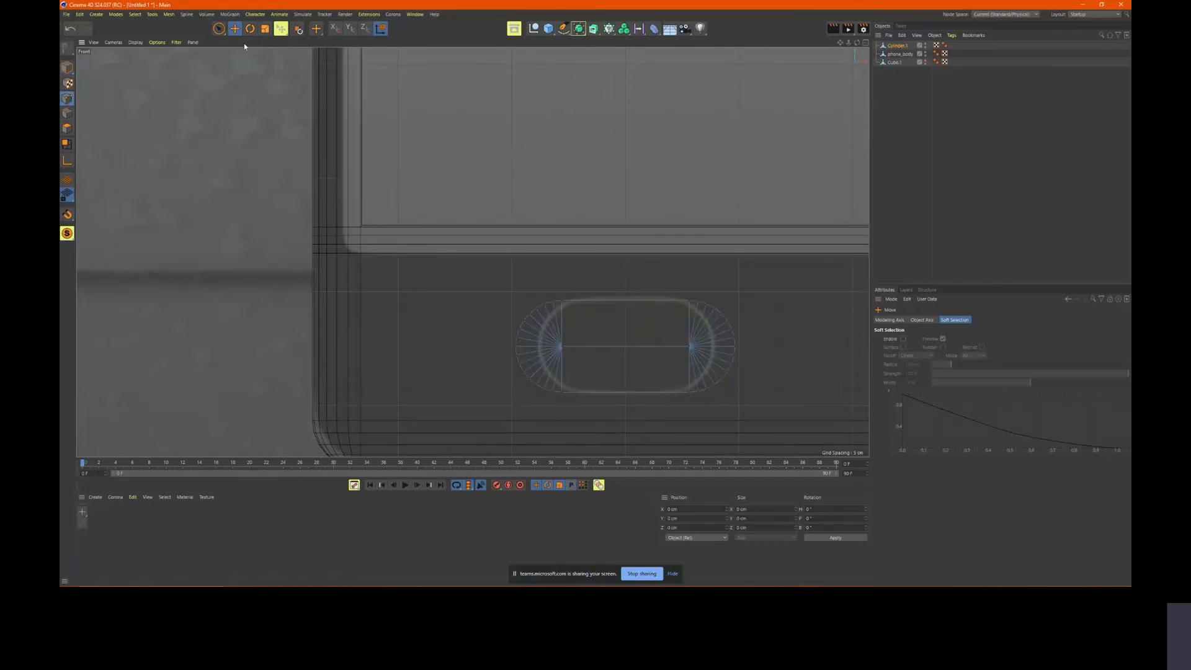
left_click_drag(219, 29, 255, 58)
left_click_drag(427, 270, 643, 444)
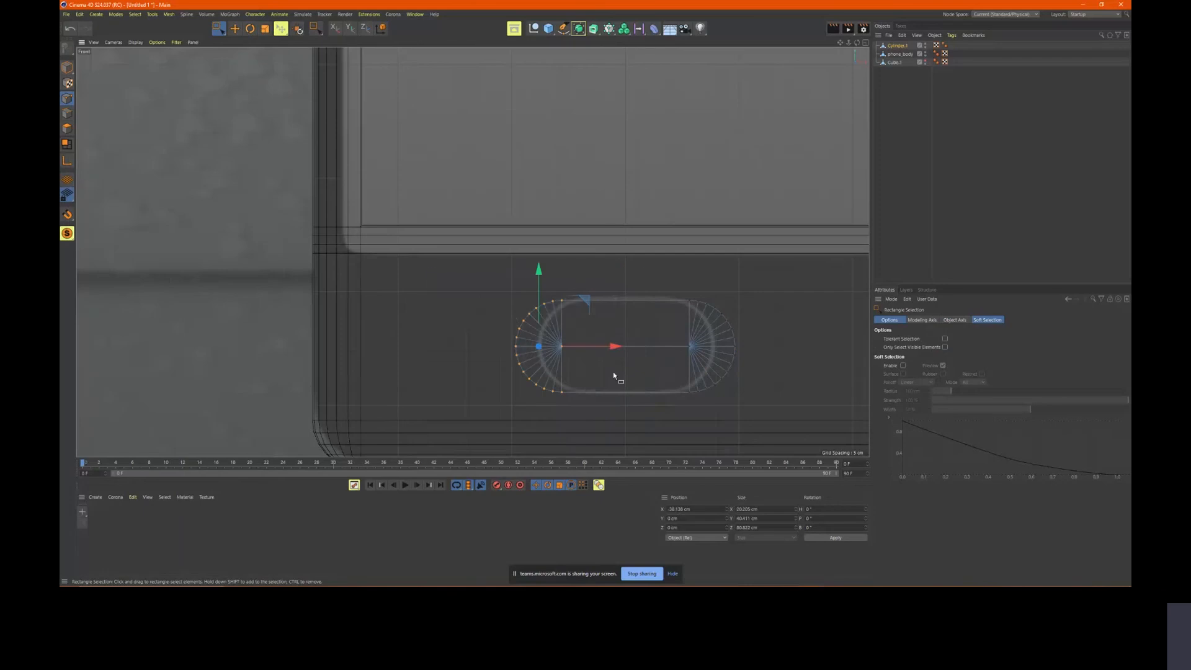
left_click_drag(614, 347, 636, 346)
left_click_drag(773, 281, 670, 394)
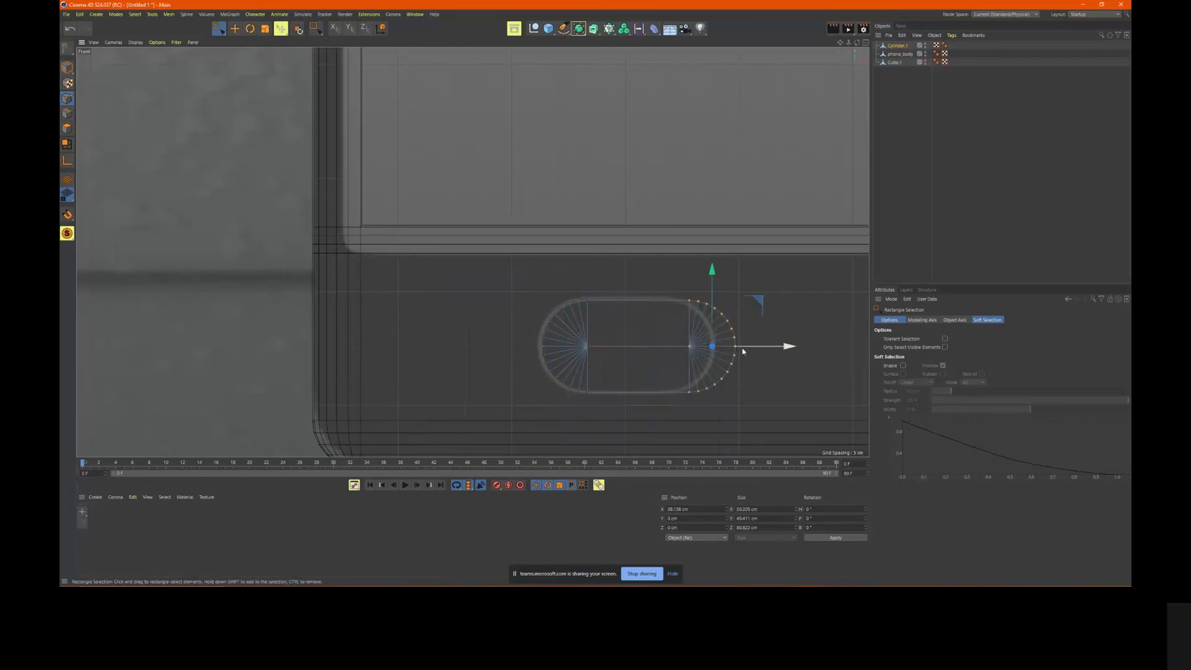
left_click_drag(788, 346, 767, 346)
Duplicate the whole button object in the perspective view, placing the copy along X at about 417 cm
middle_click(643, 337)
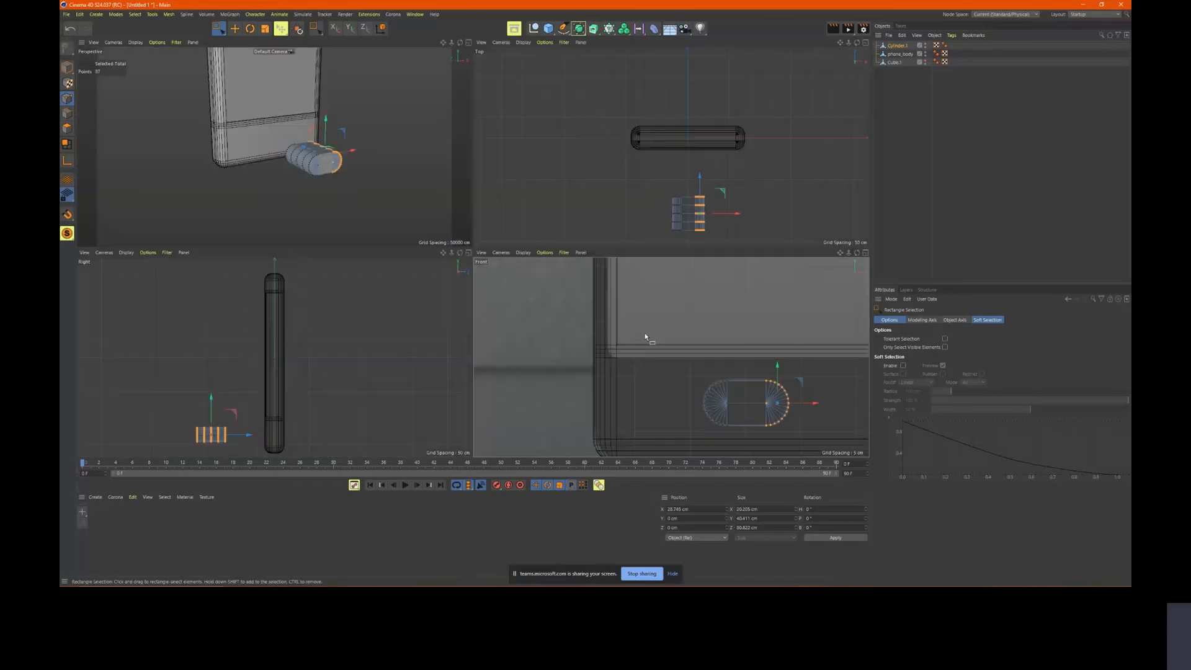
middle_click(426, 218)
left_click_drag(539, 266, 576, 289, "alt")
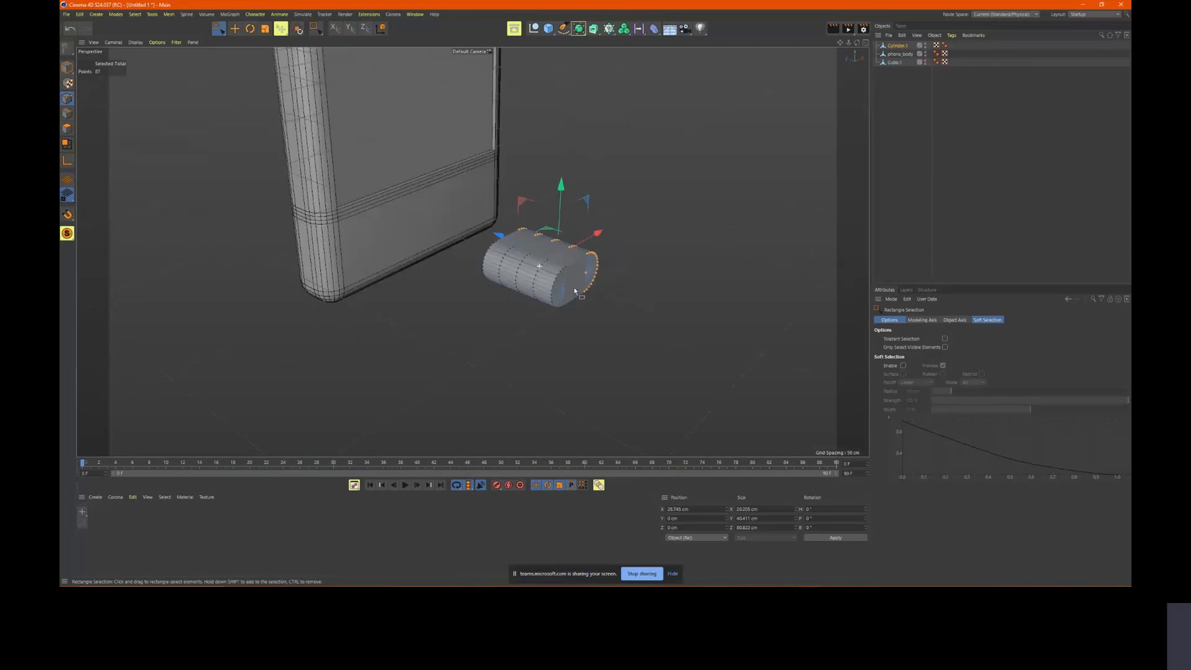
left_click(67, 67)
left_click_drag(653, 271, 616, 251, "alt")
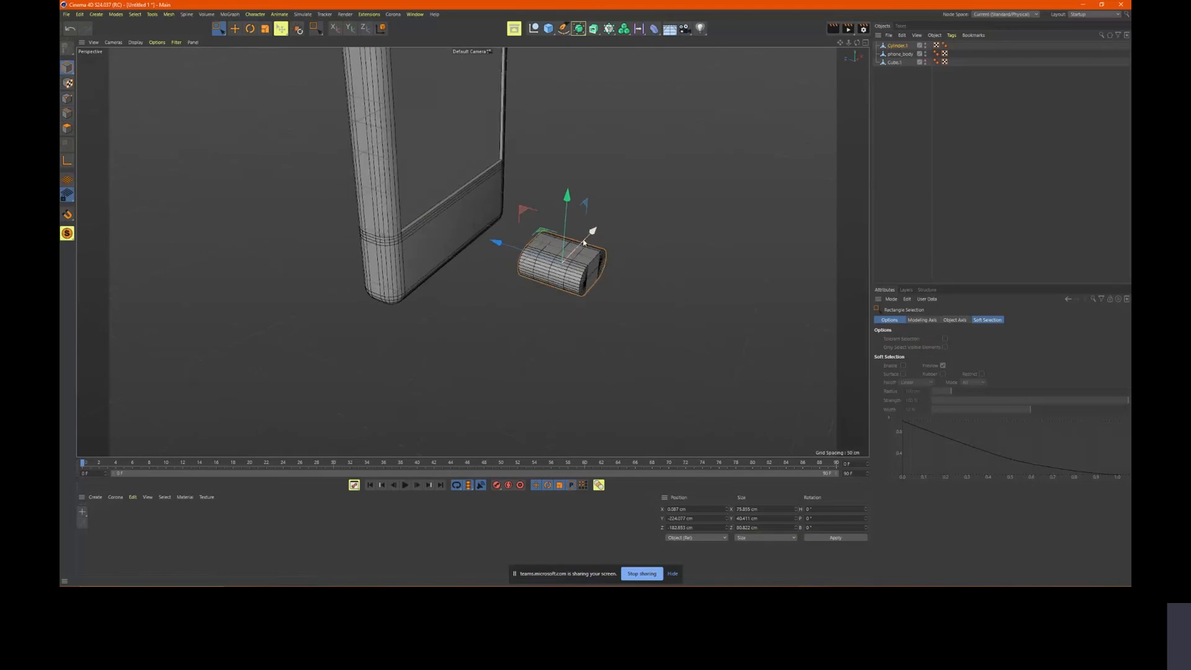
left_click_drag(585, 240, 711, 142)
left_click_drag(633, 258, 609, 290, "alt")
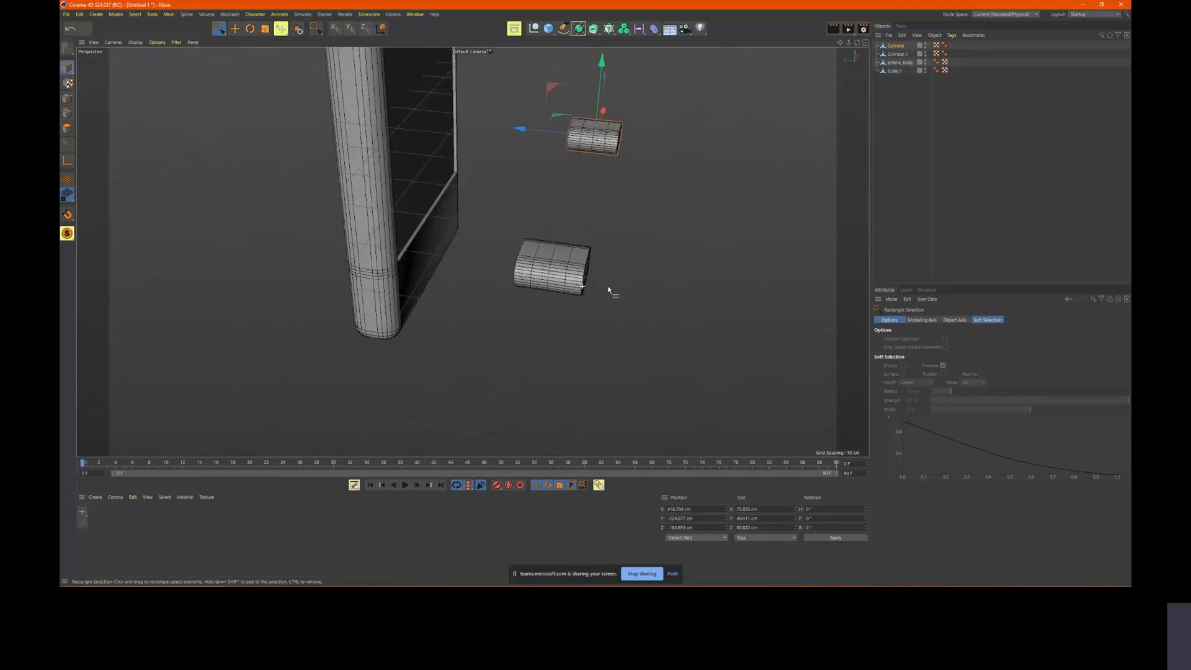
scroll(577, 272, "up", 1)
right_click_drag(576, 269, 605, 279, "alt")
left_click_drag(605, 279, 580, 266, "alt")
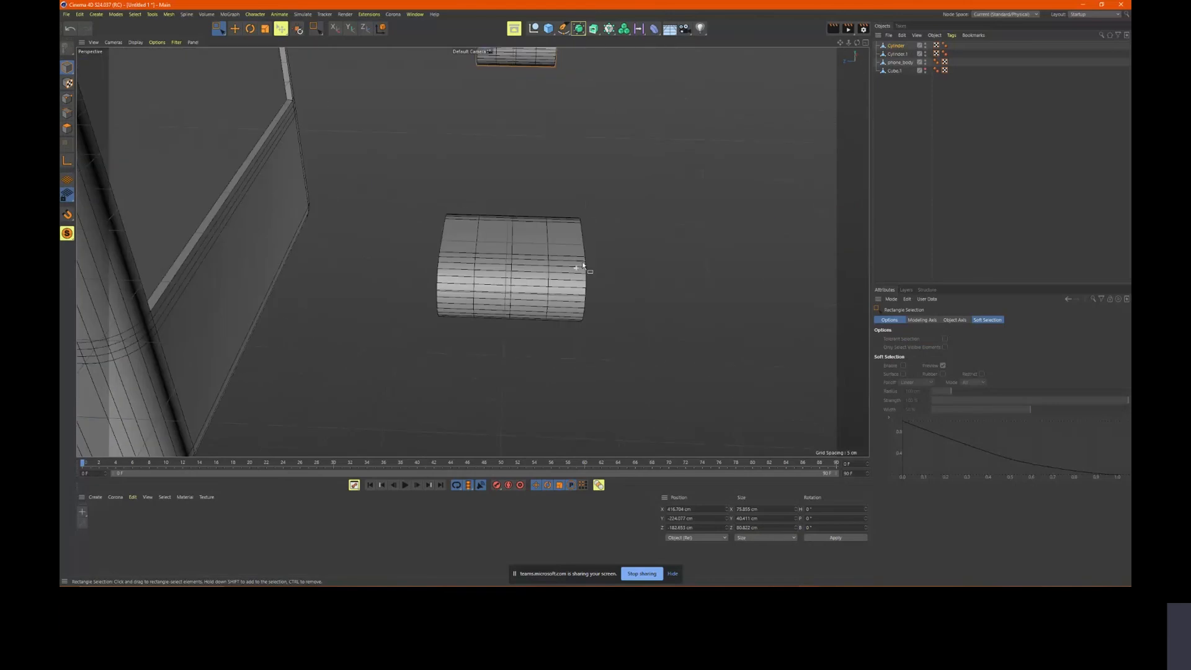
Delete the three rear segments of the original pill-shaped button, keeping only its front slice
left_click(67, 129)
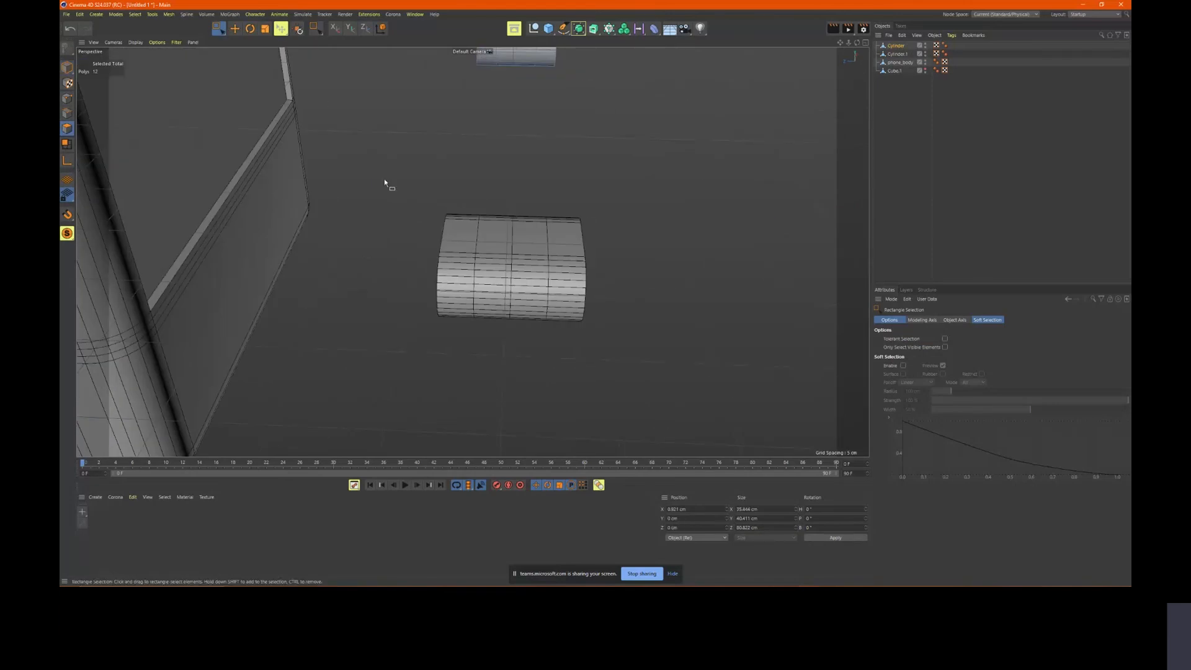
left_click_drag(371, 171, 564, 364)
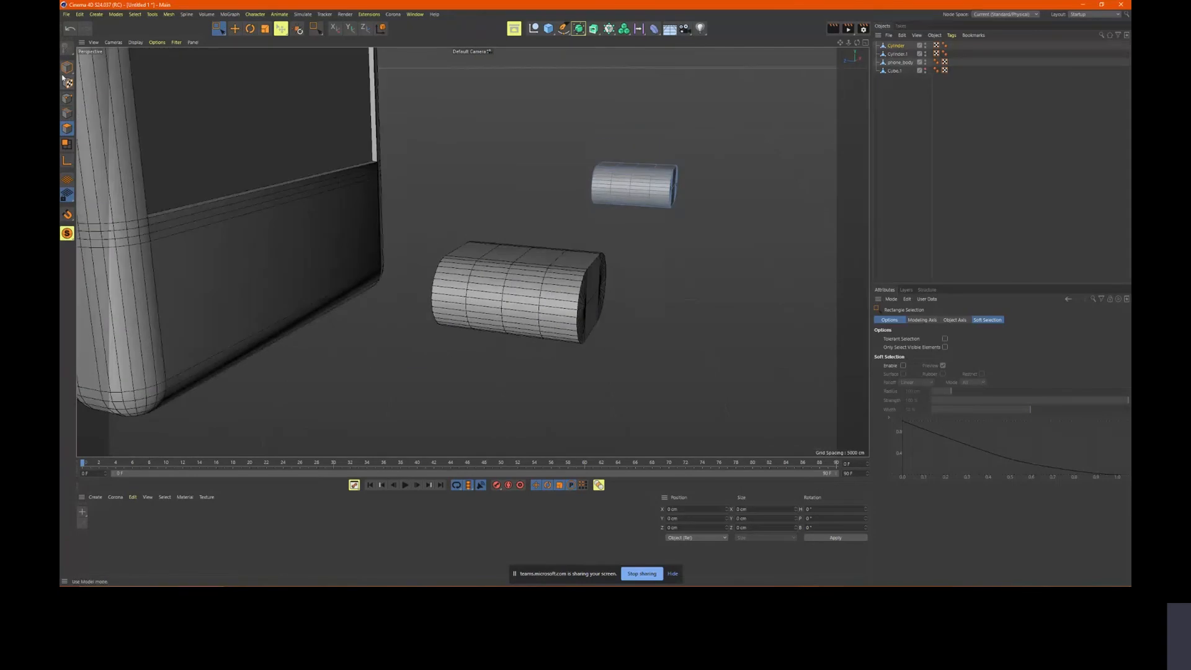
left_click(65, 70)
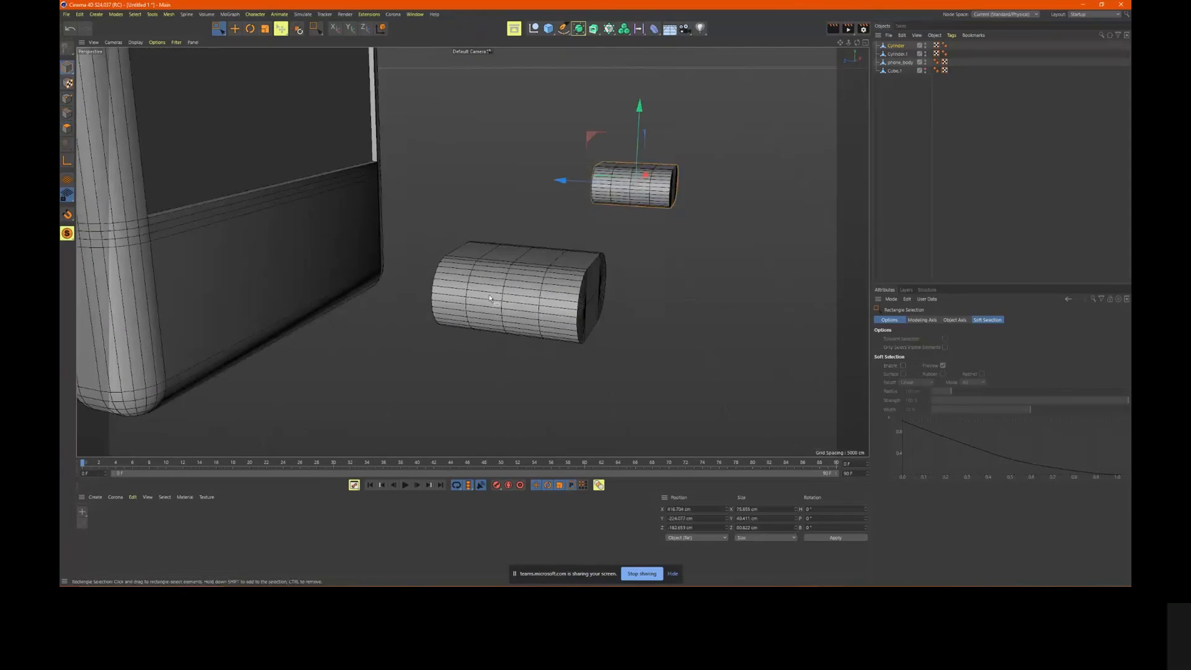
left_click(459, 285)
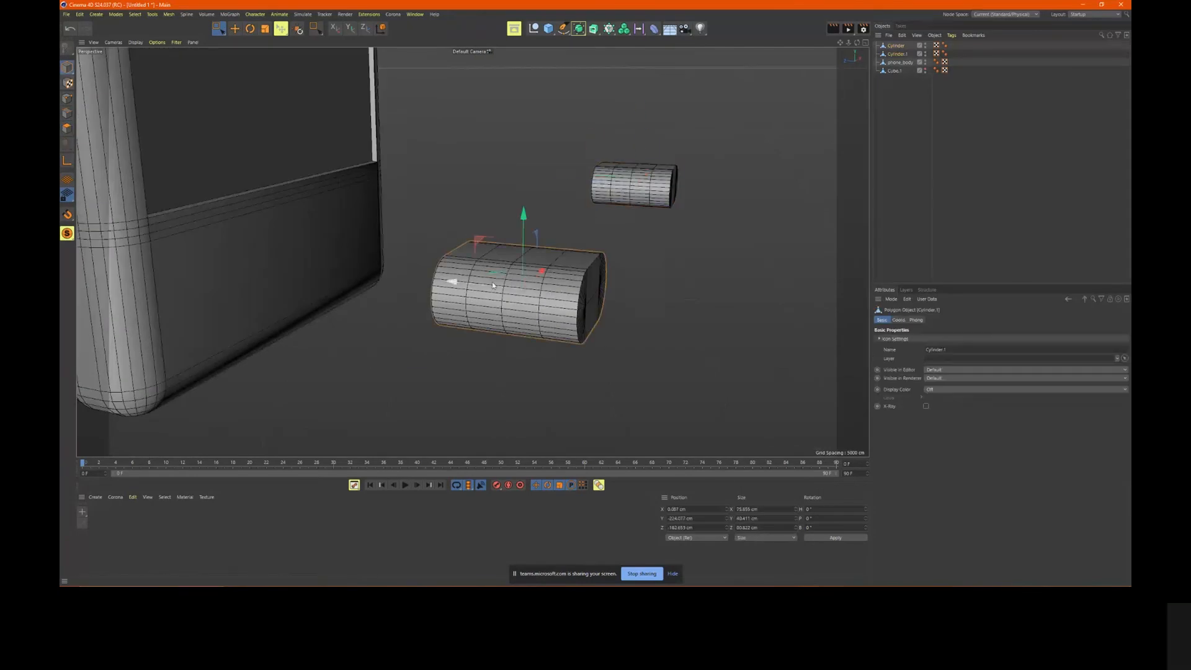
left_click(67, 129)
left_click_drag(347, 205, 426, 283, "alt")
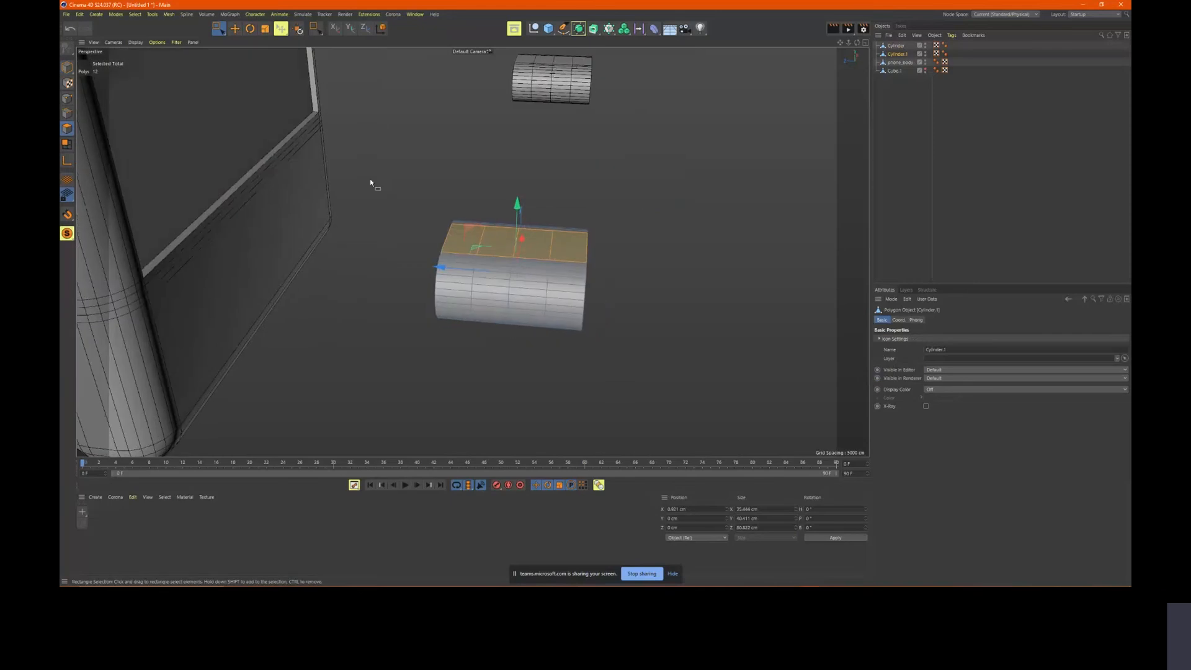
left_click_drag(372, 181, 587, 385, "alt")
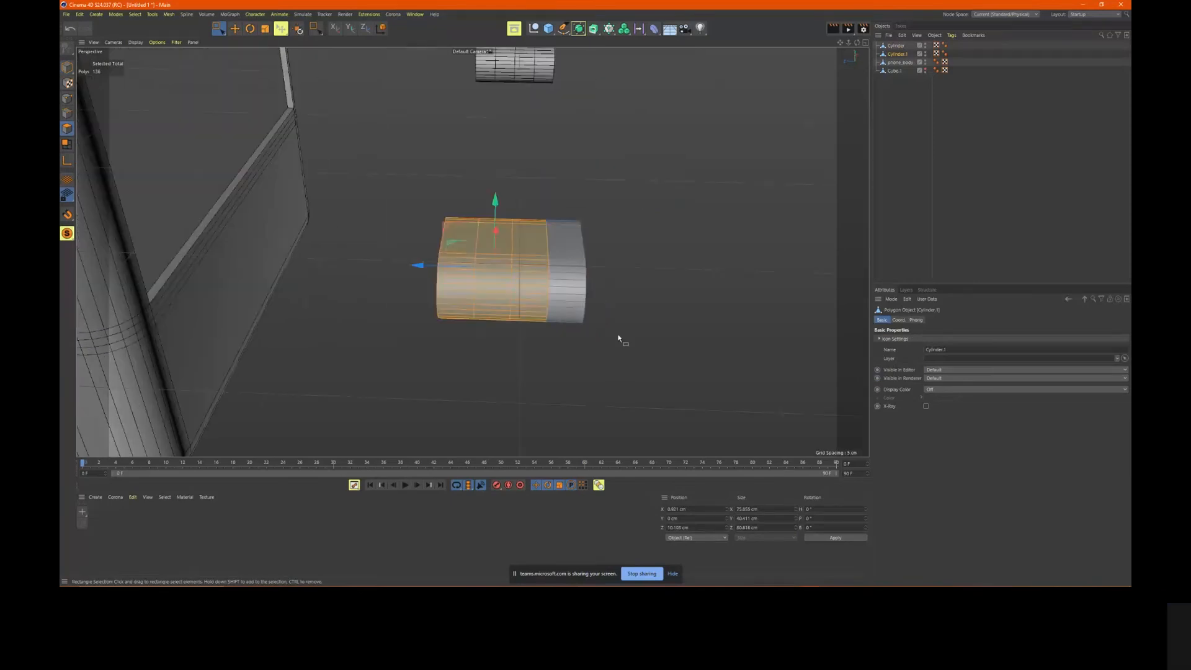
left_click_drag(619, 338, 602, 314, "alt")
key("Delete")
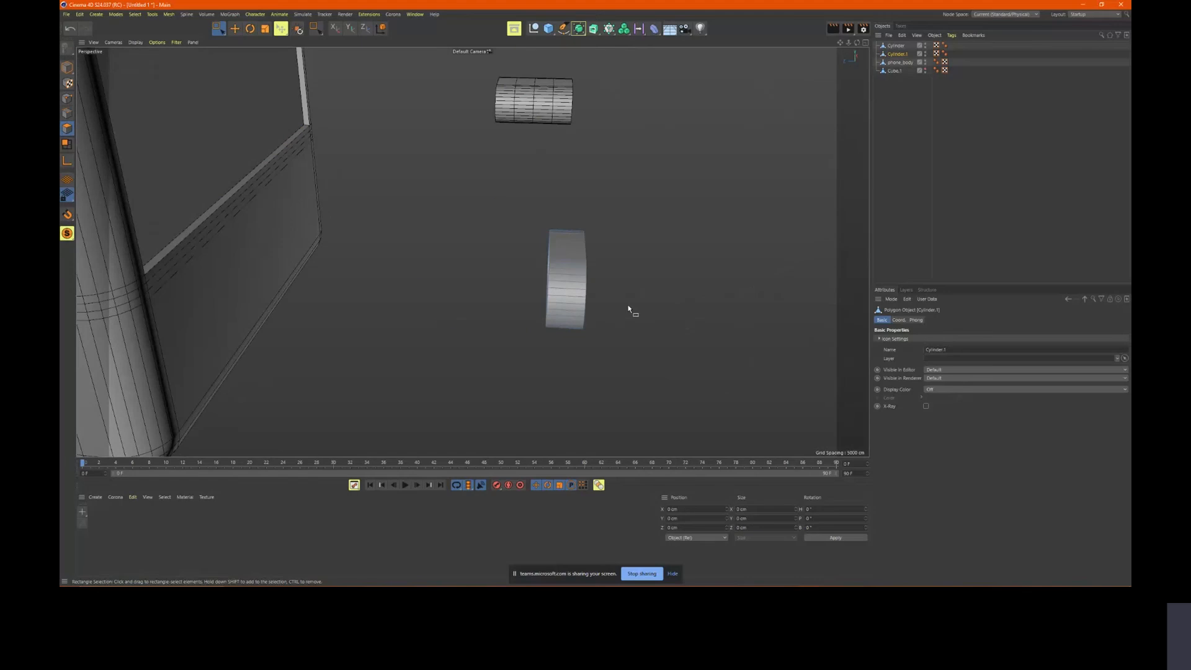
Bevel the outer edge loop around the button slice's front face with an offset of about 2.21 cm
left_click_drag(612, 266, 490, 261, "alt")
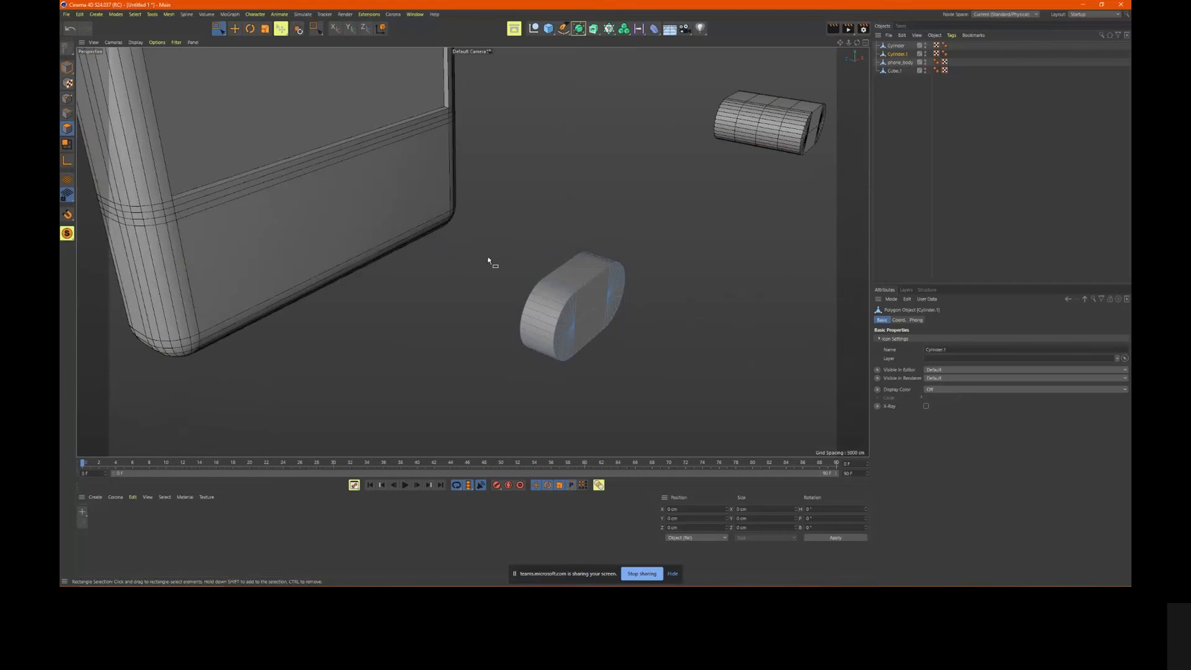
left_click(67, 113)
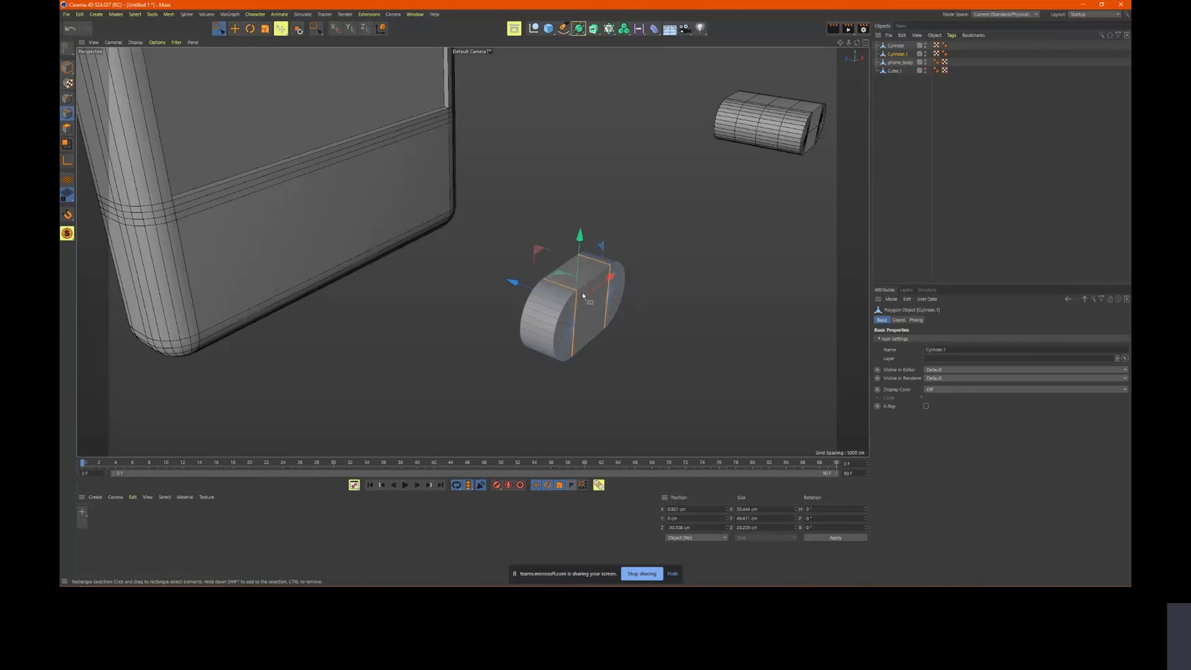
scroll(582, 291, "up", 5)
key("9")
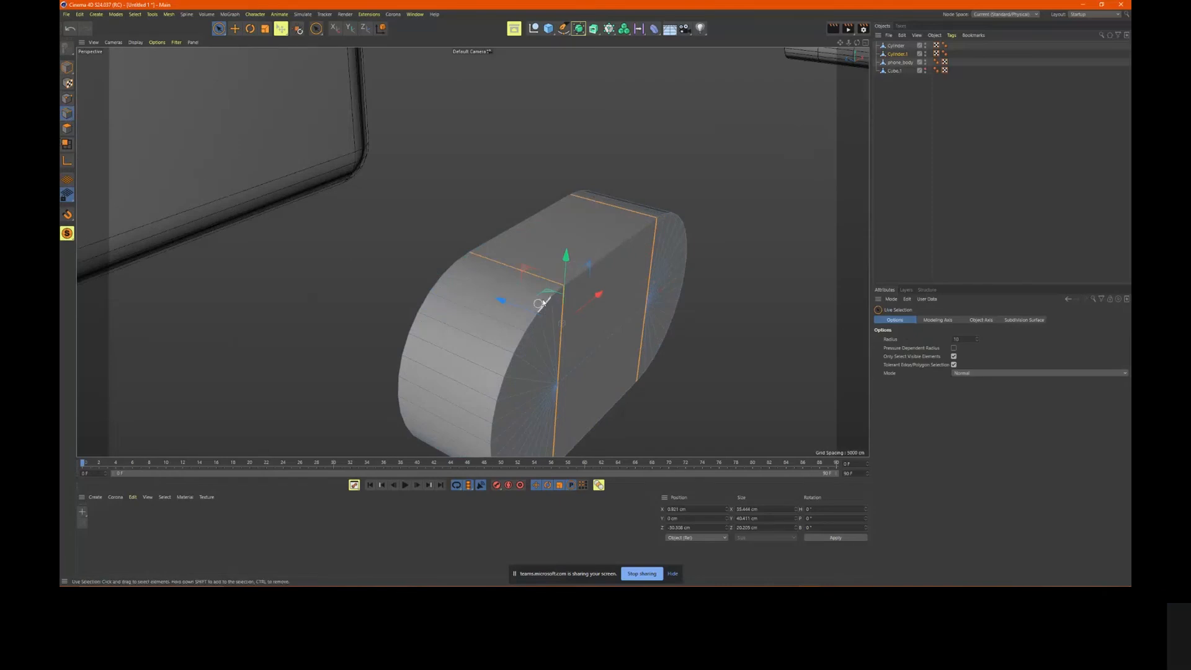
left_click(622, 250)
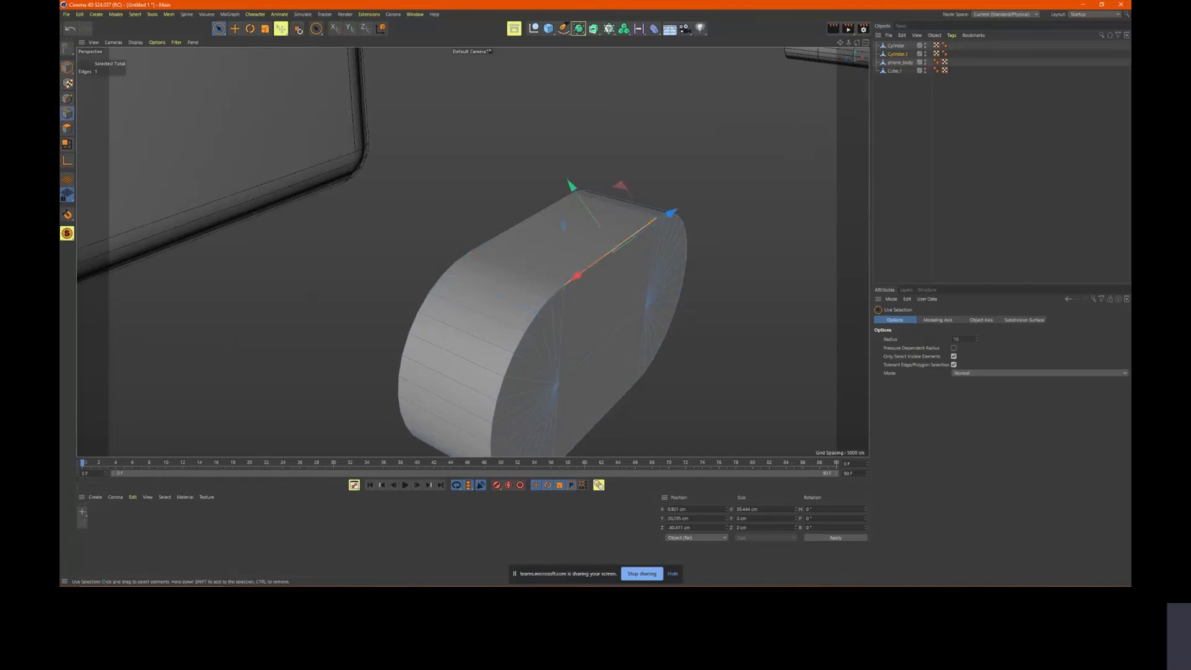
left_click_drag(655, 289, 681, 281, "alt")
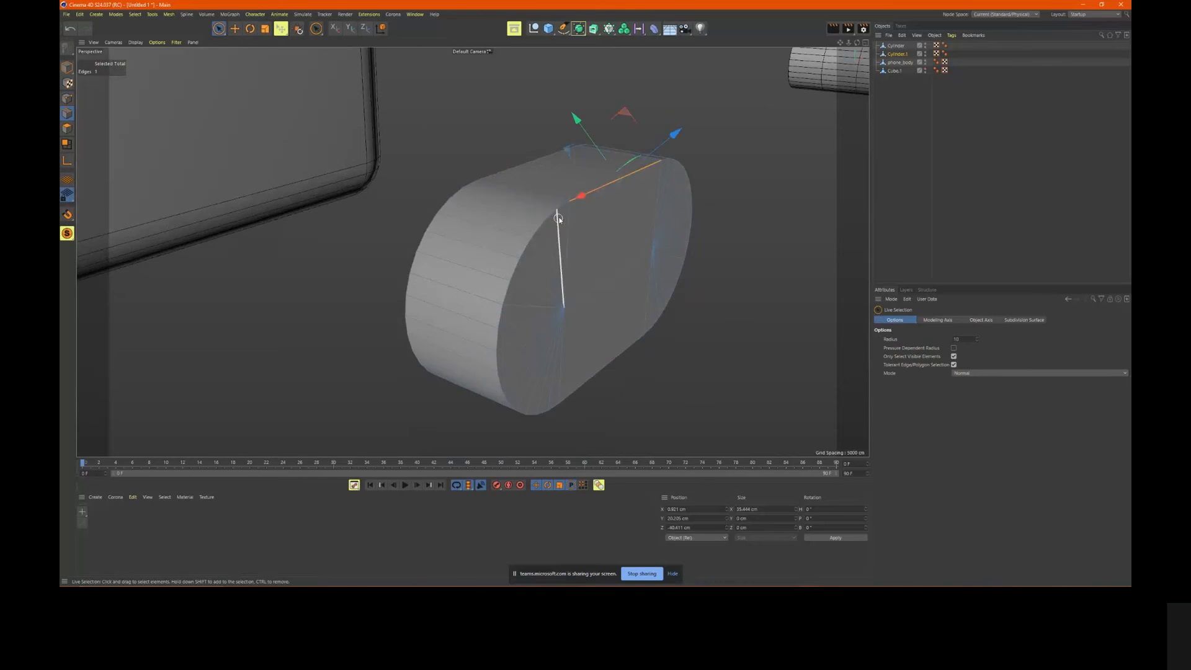
left_click(591, 380)
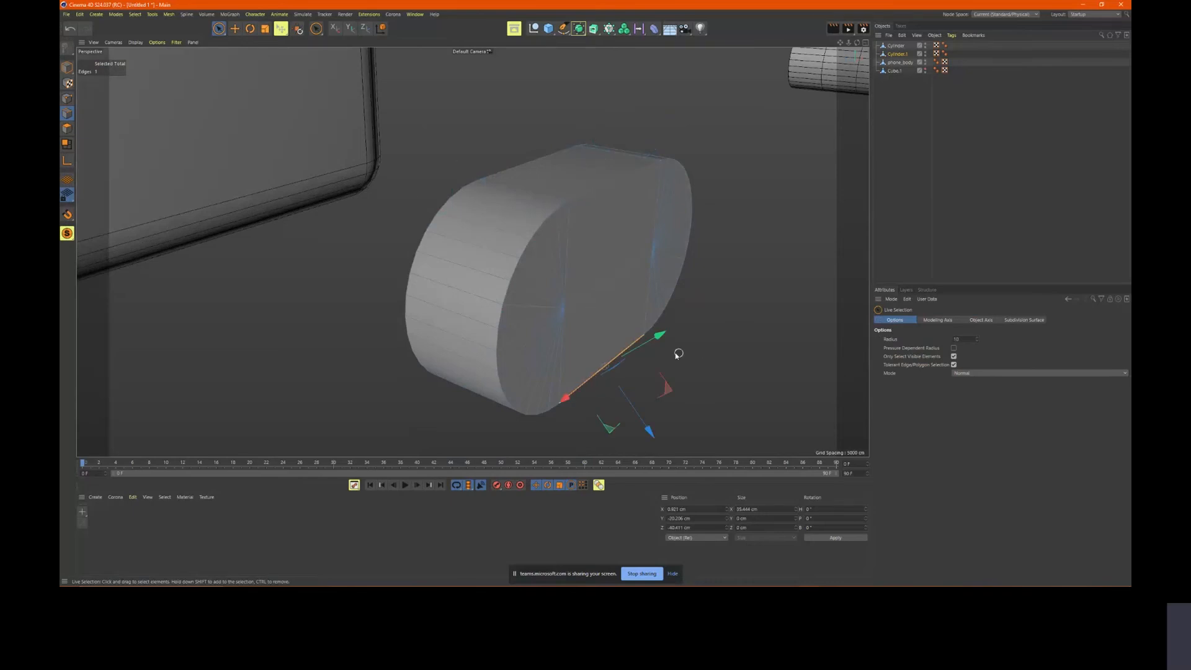
key("u")
key("l")
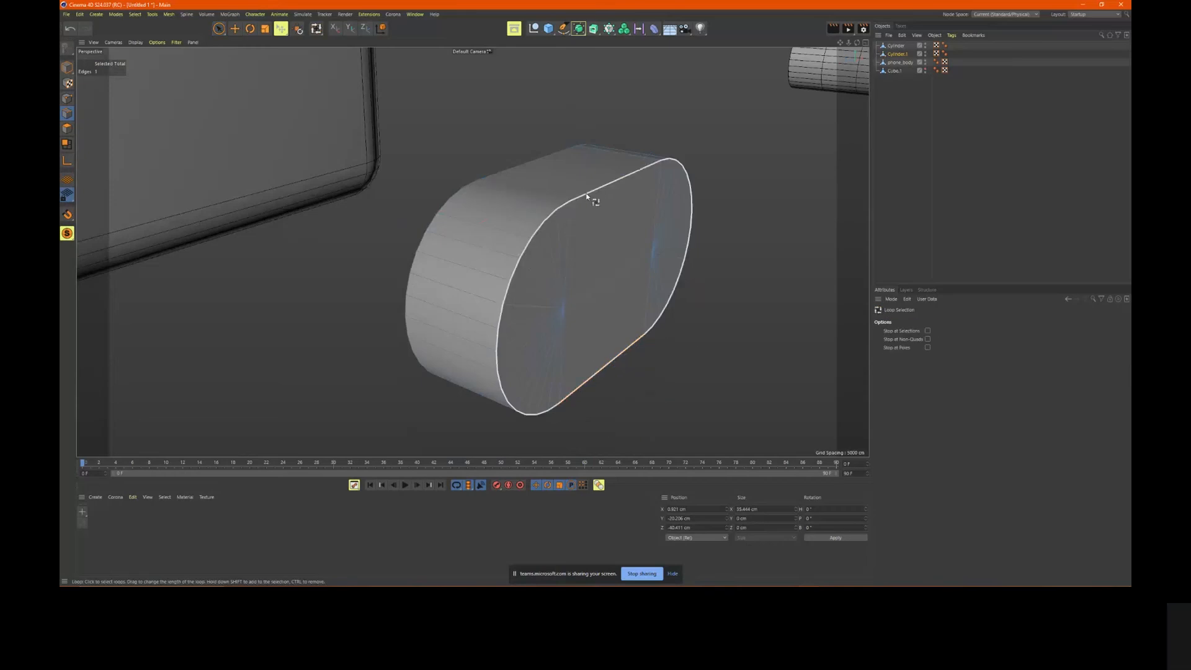
left_click(604, 197)
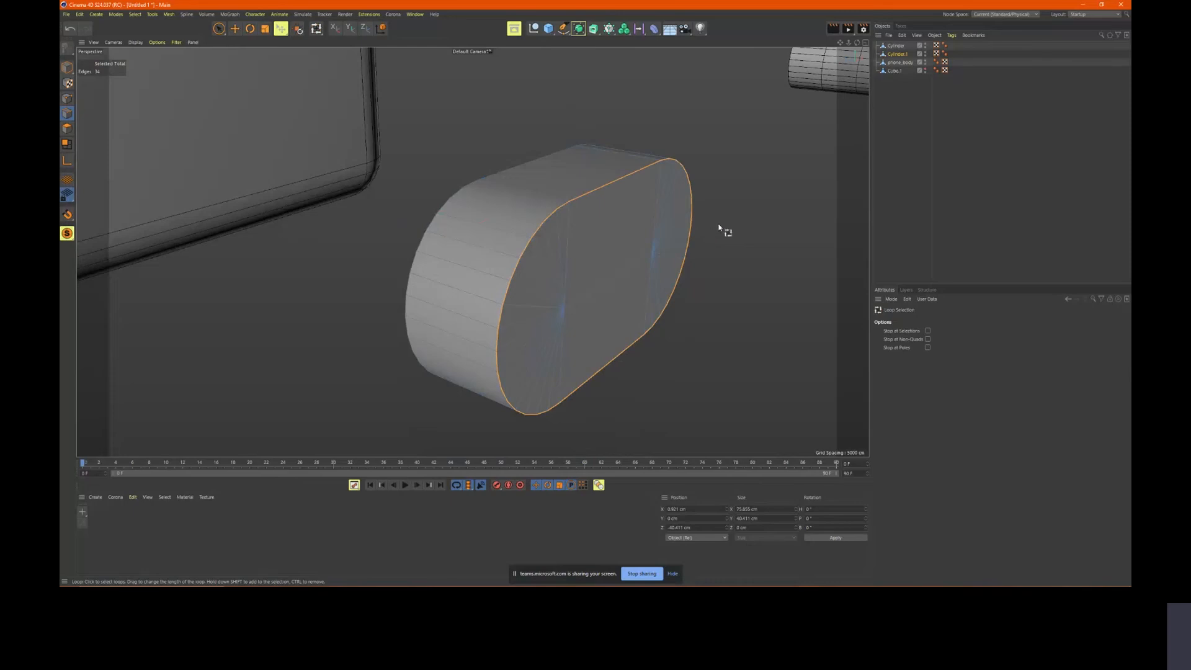
left_click_drag(751, 242, 725, 252, "alt")
right_click(726, 250)
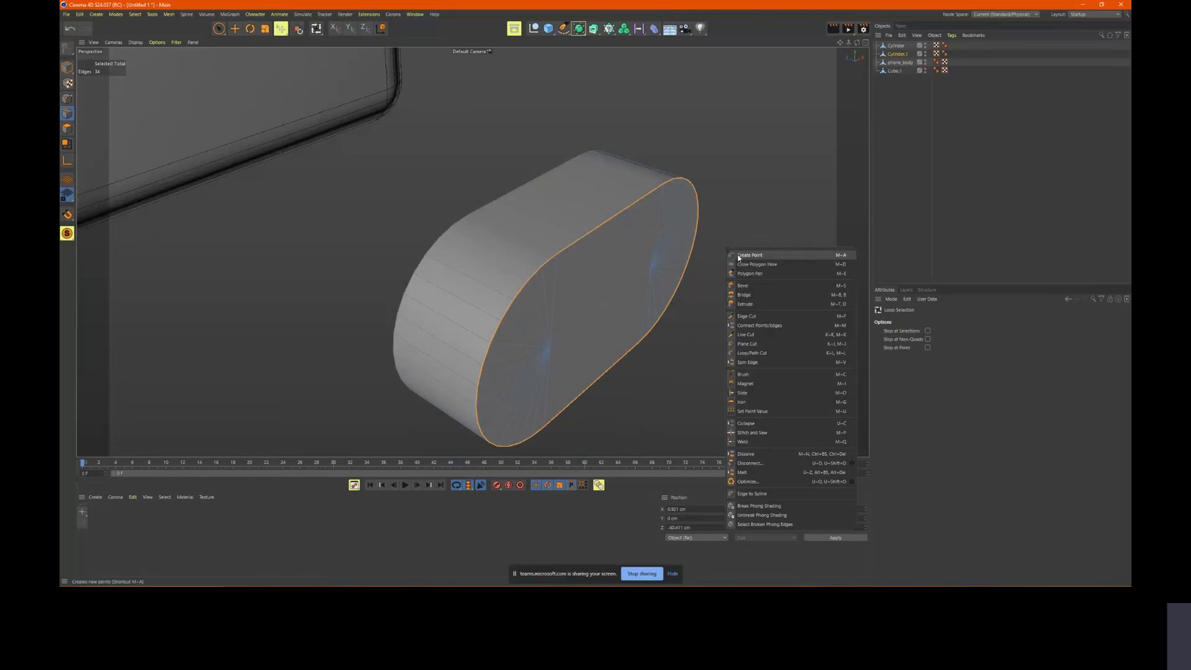
left_click(760, 286)
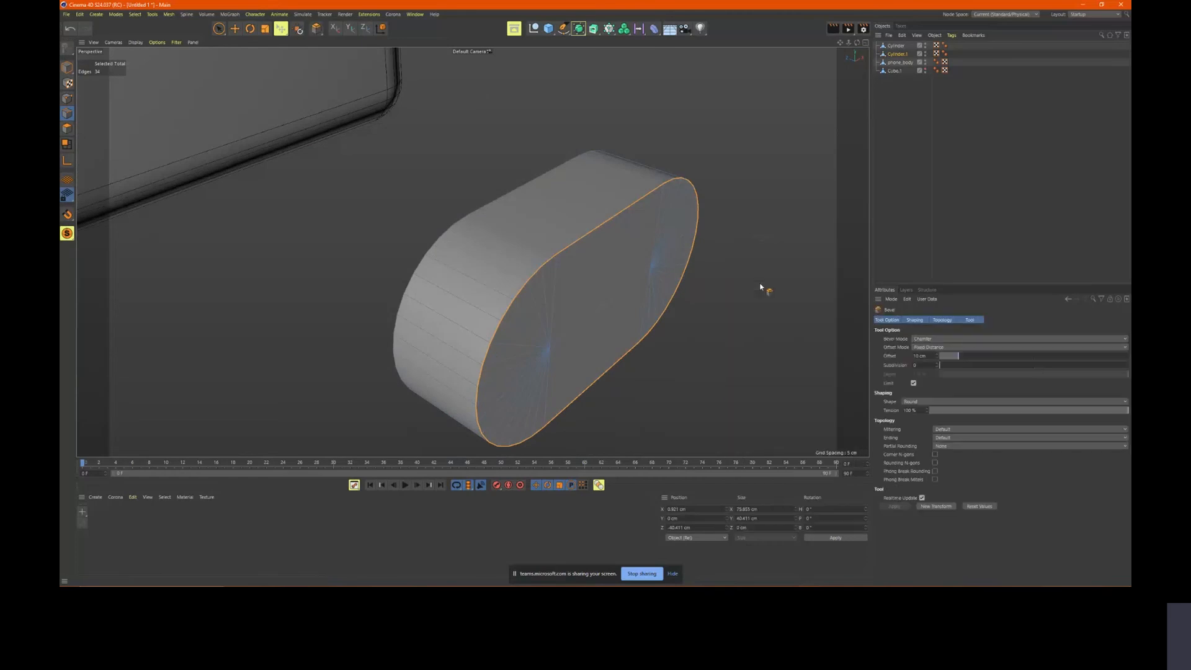
left_click_drag(735, 235, 599, 297)
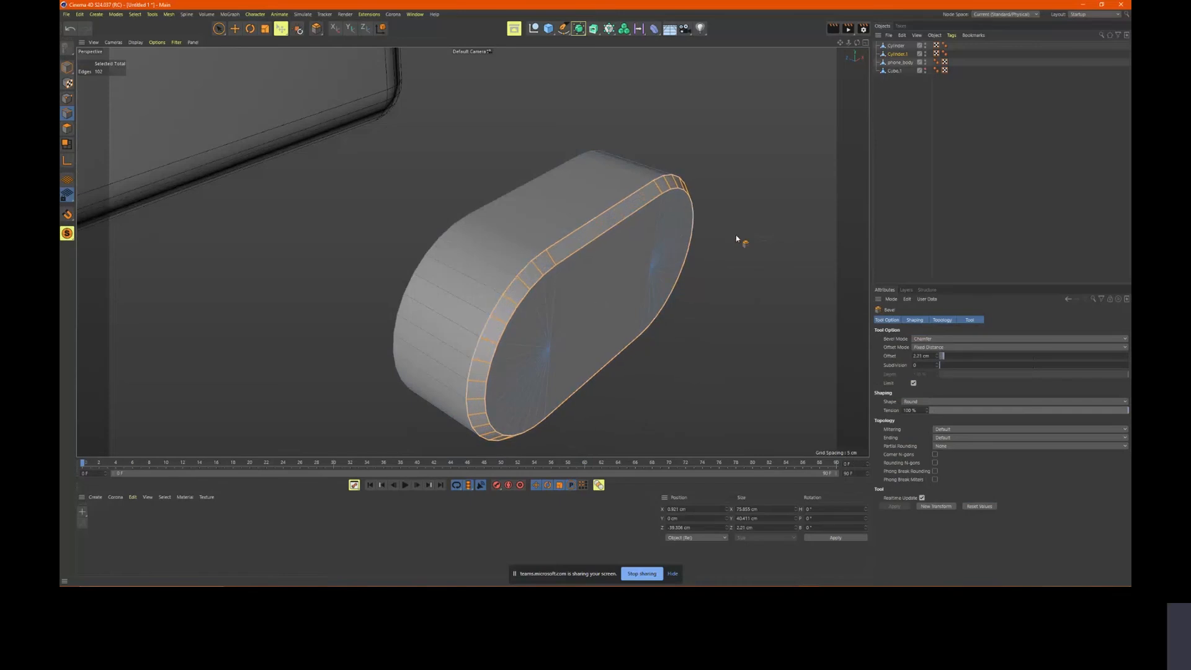
mouse_move(736, 240)
left_mouse_down("alt")
mouse_move(722, 258)
mouse_move(761, 234)
mouse_move(727, 247)
left_mouse_up("alt")
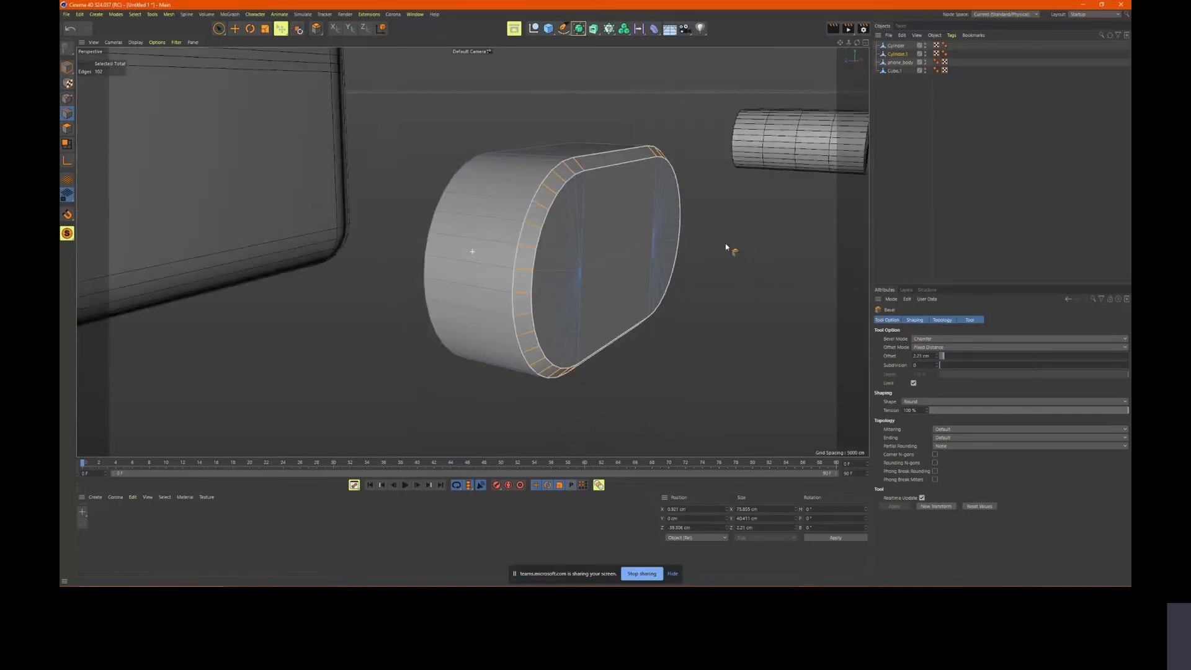
Increase the bevel's subdivision so the button's front rim is rounded
left_click_drag(942, 369, 978, 370)
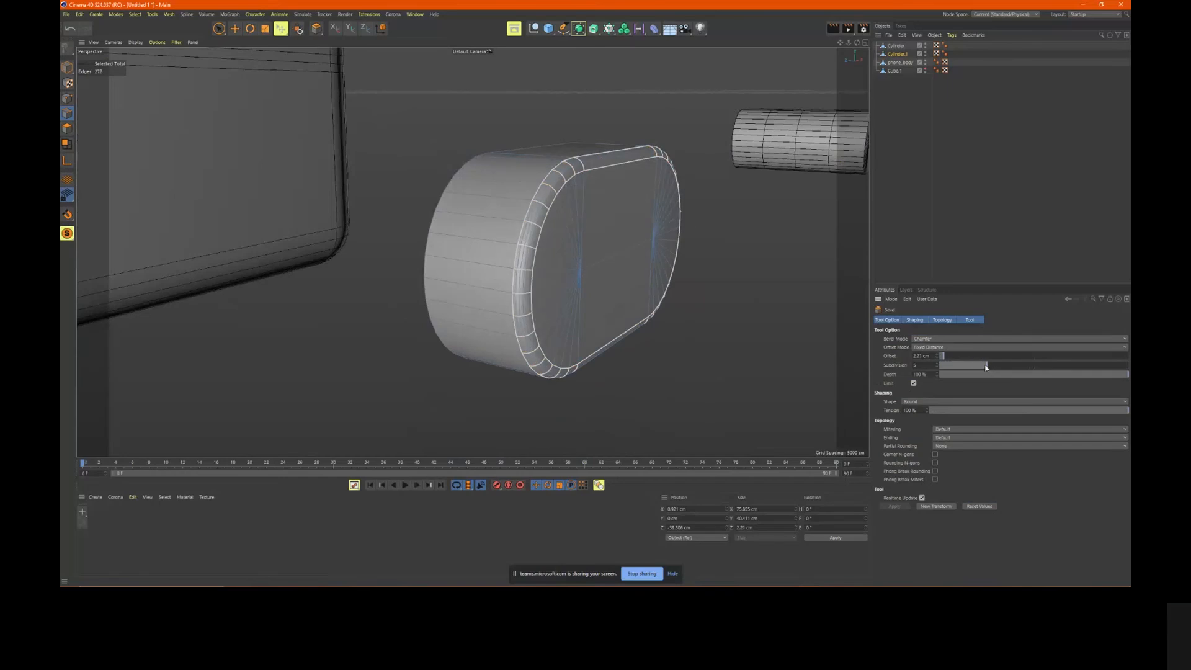
left_click_drag(981, 368, 984, 365)
left_click_drag(763, 317, 704, 307, "alt")
Move the pill button's object axis along Z onto its front slice, at about Z -225 cm
left_click(67, 67)
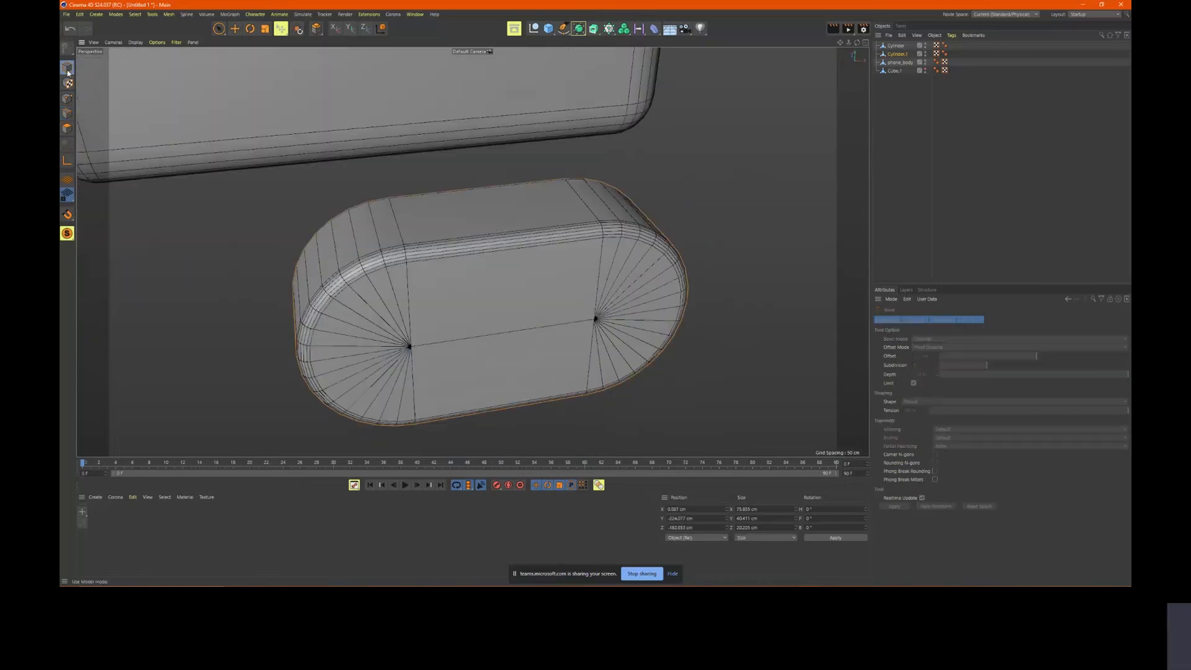
left_click_drag(473, 224, 515, 209, "alt")
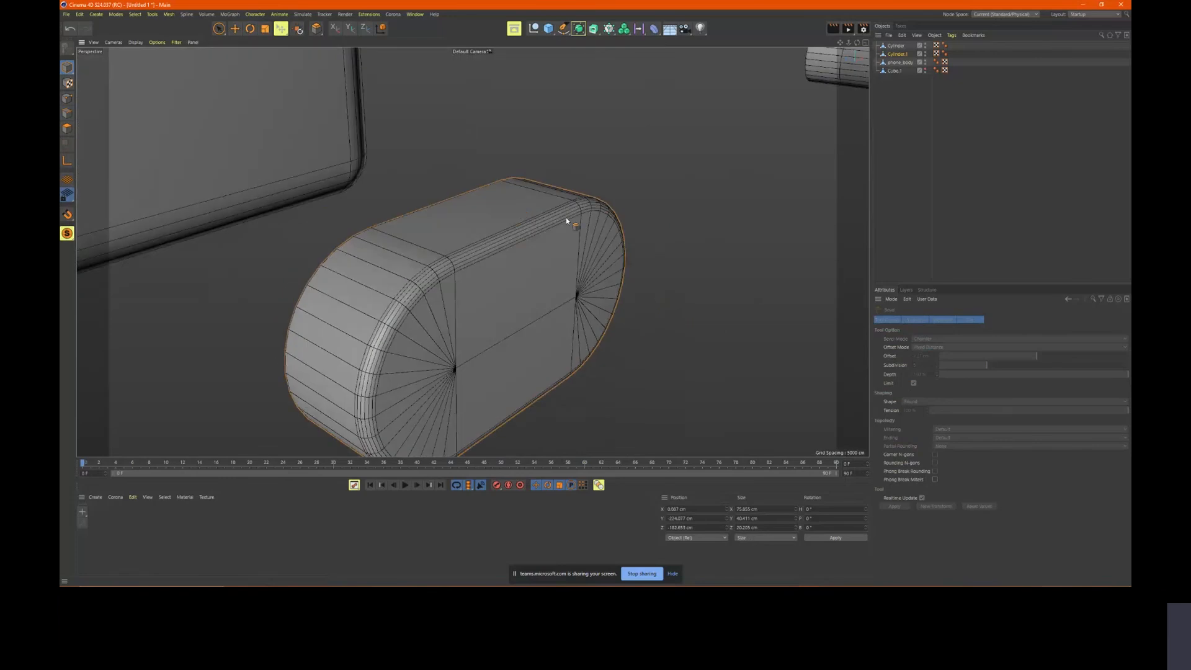
key("space")
scroll(566, 278, "down", 5)
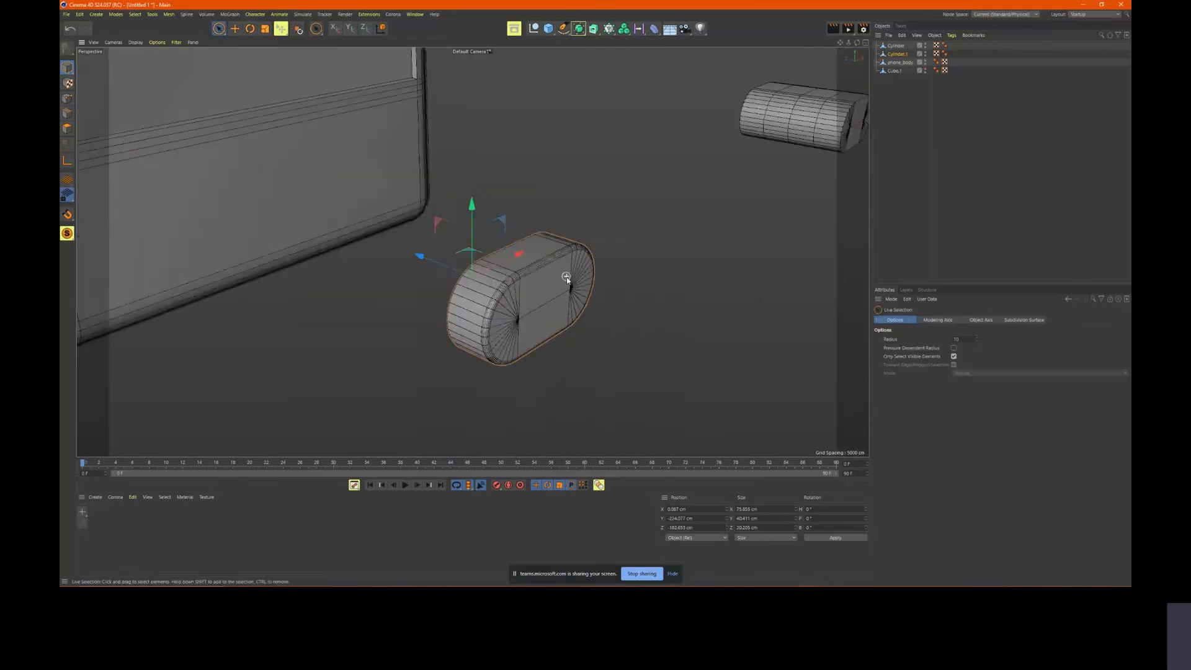
left_click_drag(566, 278, 542, 310, "alt")
key("l")
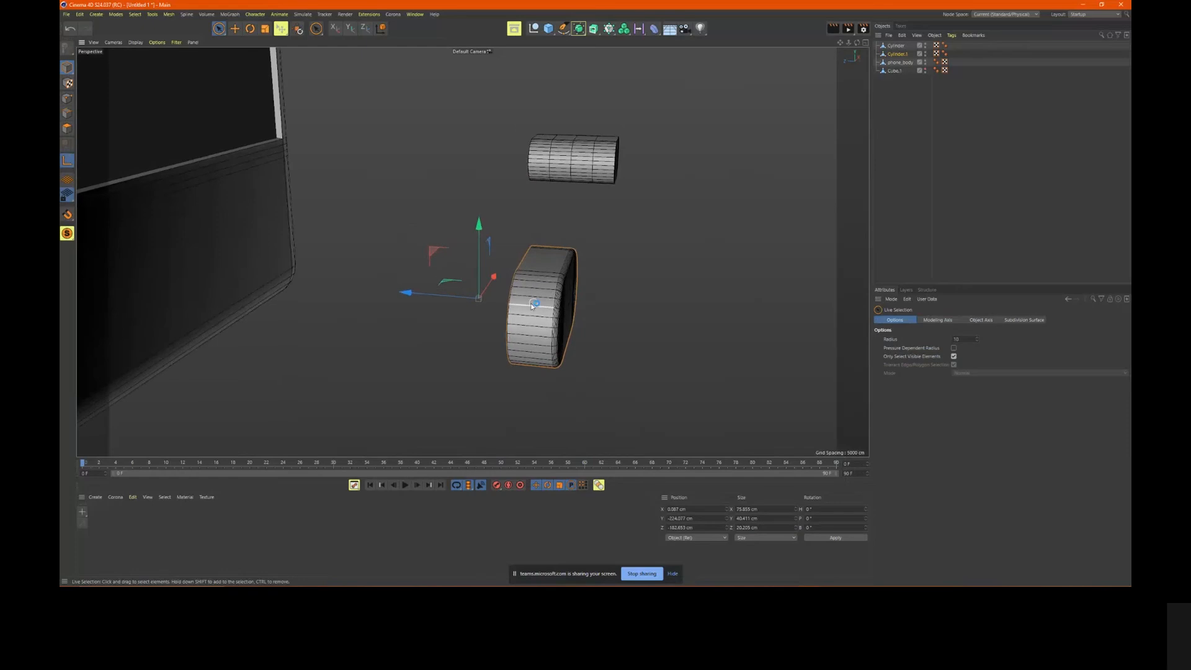
left_click_drag(412, 293, 504, 302)
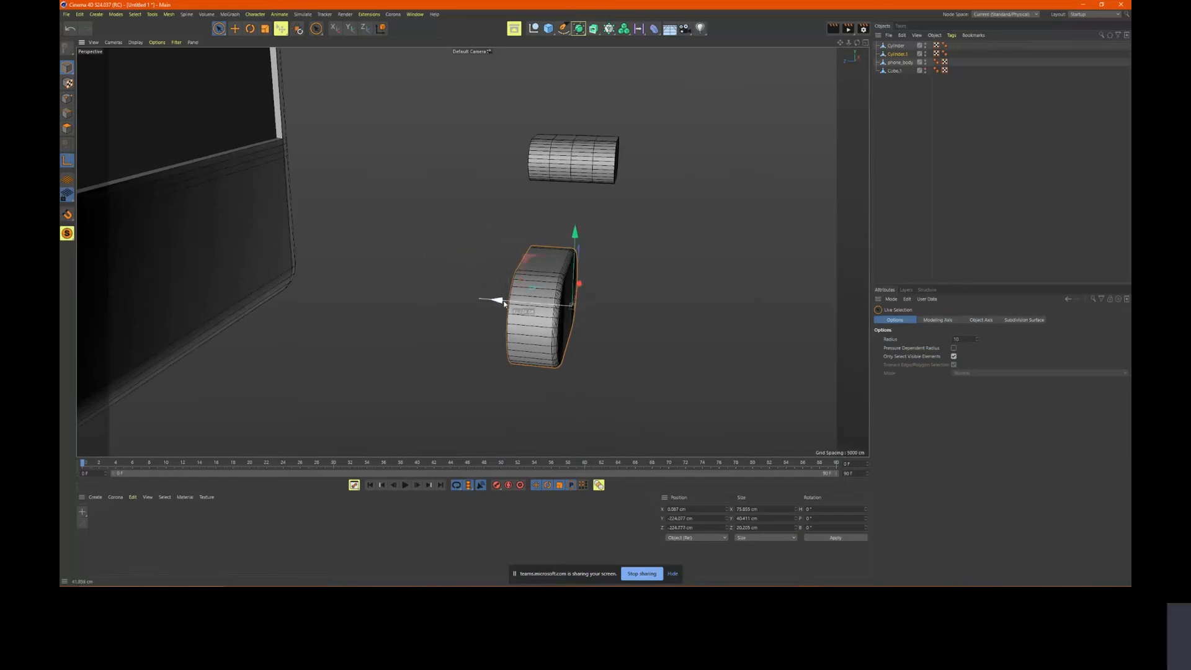
key("l")
Move the pill button along Z into the phone's front face, to about Z -33 cm, leaving its rounded rim protruding
left_click_drag(643, 301, 245, 193, "alt")
scroll(245, 186, "up", 1)
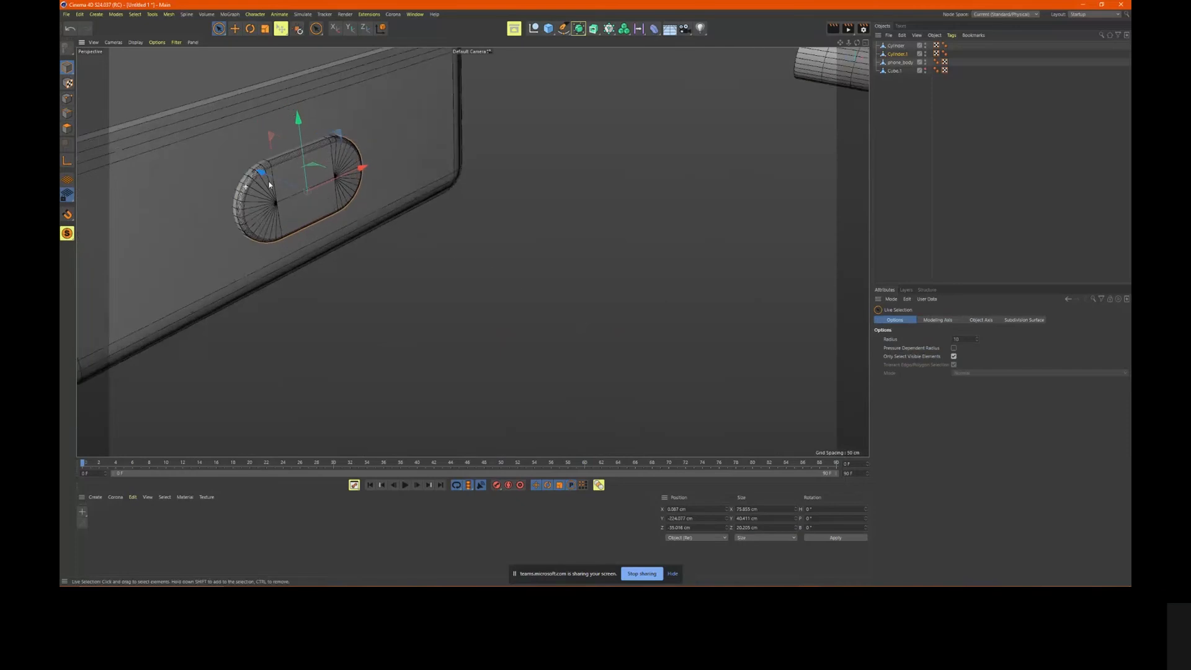
right_click_drag(269, 185, 346, 180, "alt")
left_click_drag(355, 182, 308, 195, "alt")
left_click_drag(470, 216, 404, 202, "alt")
middle_click_drag(404, 202, 566, 291, "alt")
mouse_move(576, 286)
left_mouse_down("alt")
mouse_move(572, 263)
mouse_move(560, 286)
mouse_move(587, 303)
left_mouse_up("alt")
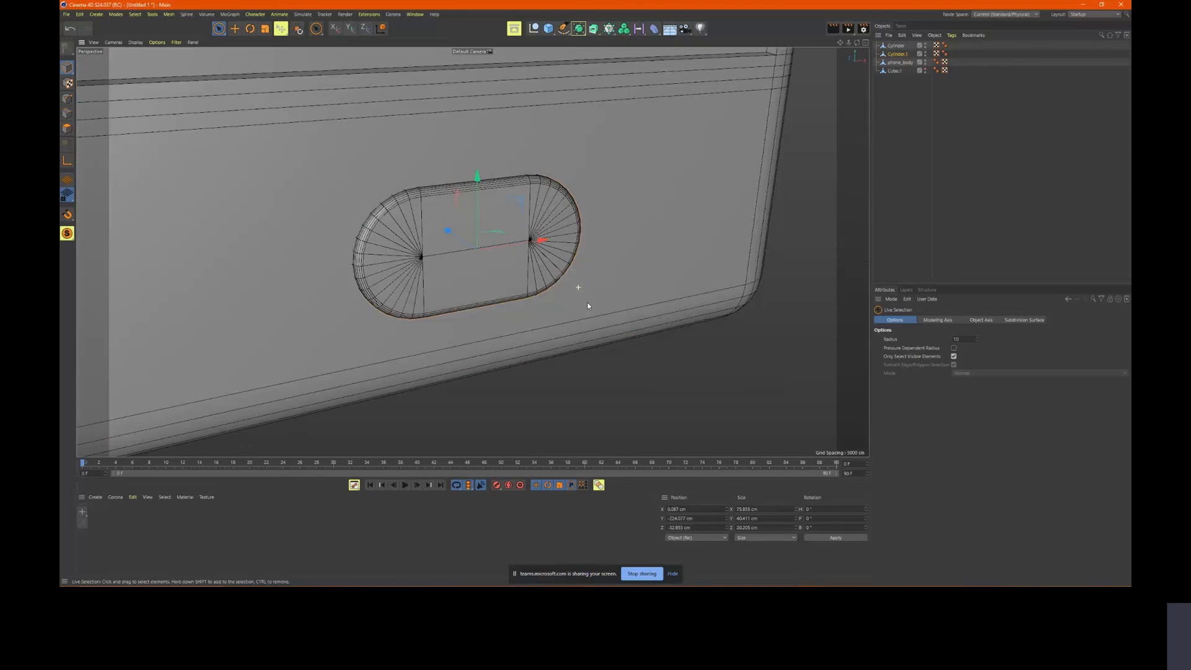
Check the home button's outline in the phone.jpg reference photo and duplicate the button forward along Z to about -79 cm
left_click(829, 594)
left_click(788, 543)
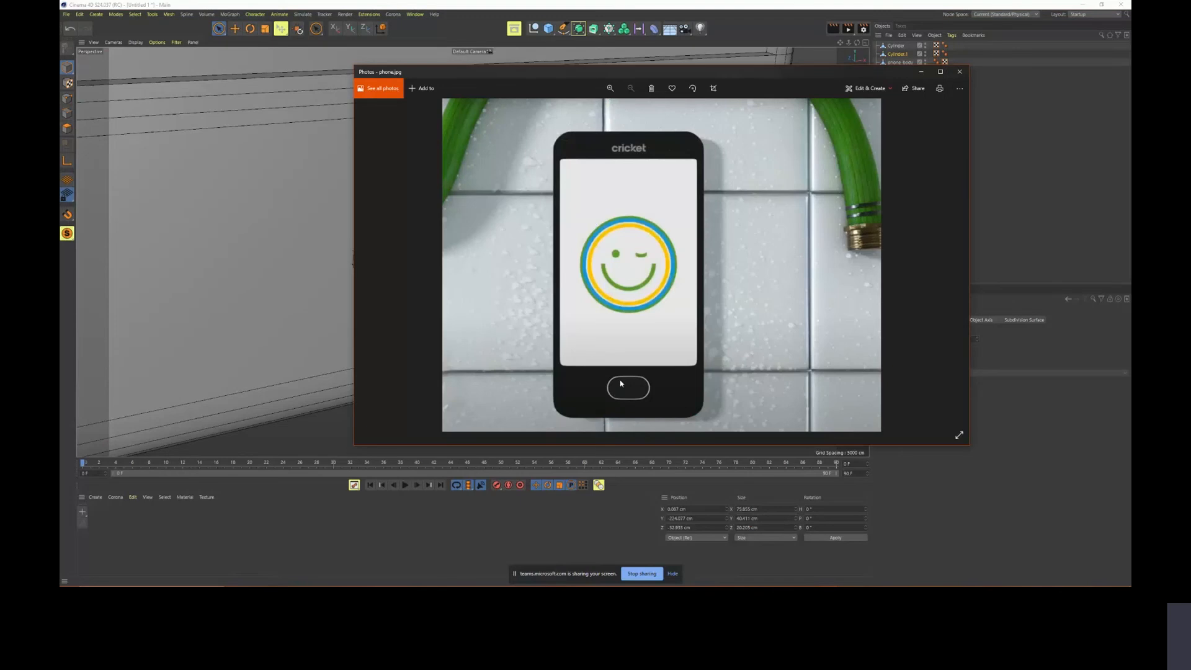
left_click(854, 13)
left_click_drag(680, 234, 616, 262, "alt")
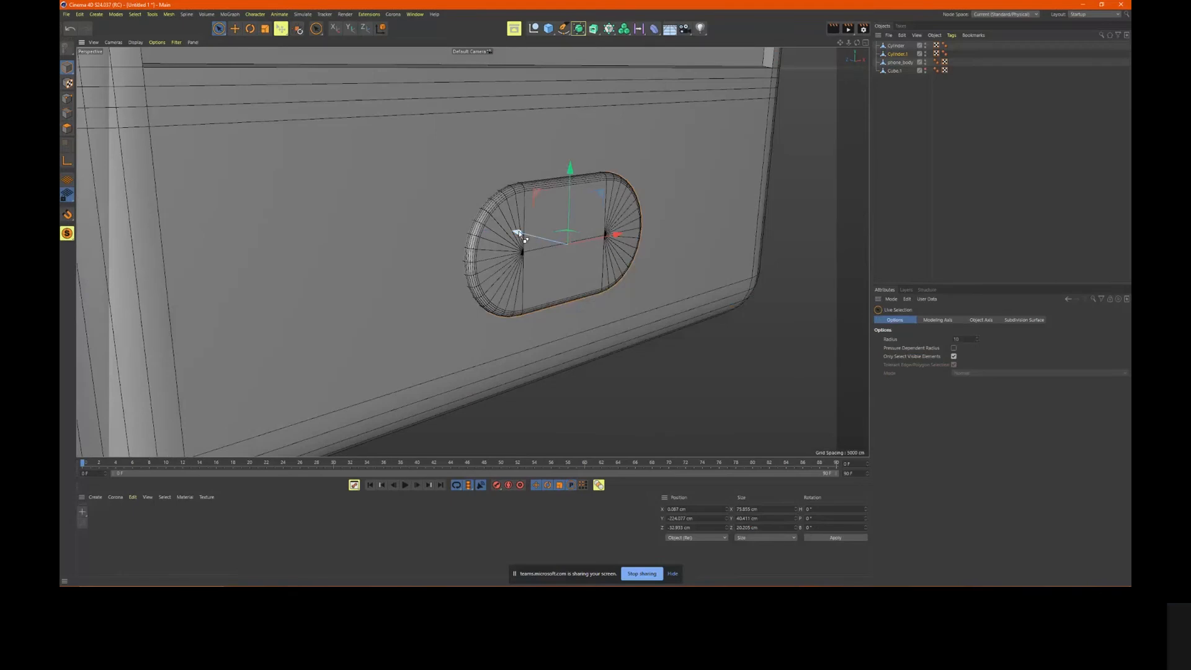
left_click_drag(518, 233, 658, 295)
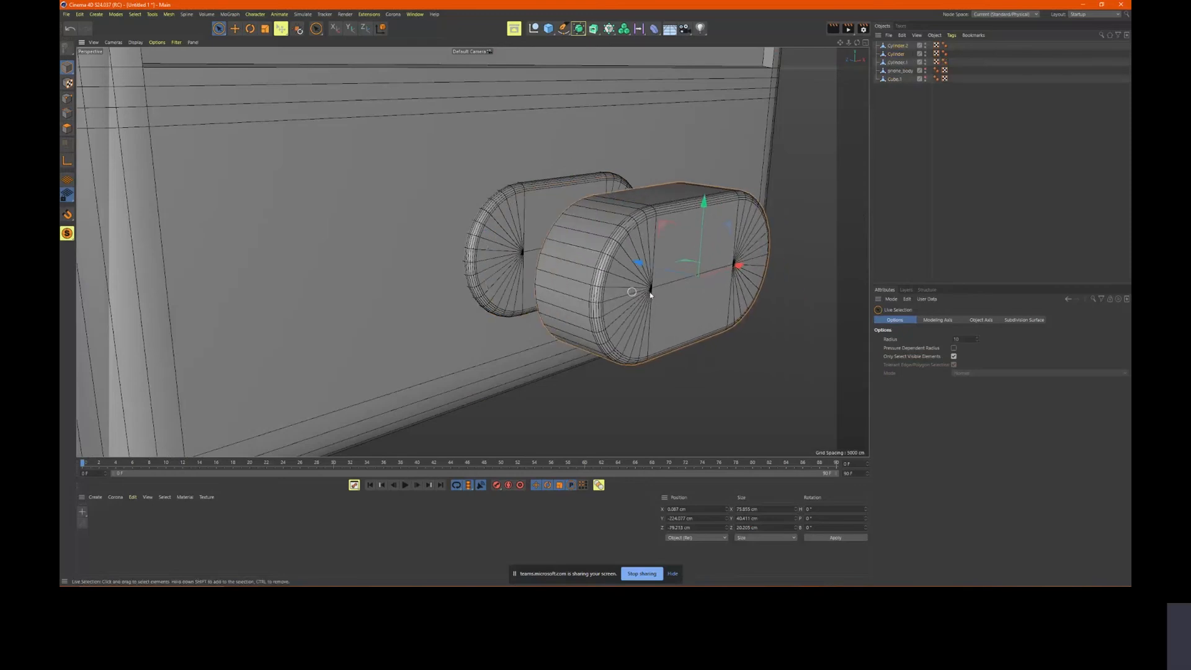
Scale the copied button uniformly to about 79 cm wide and move it back along Z to about -32 cm around the original
key("t")
left_click_drag(774, 321, 800, 330)
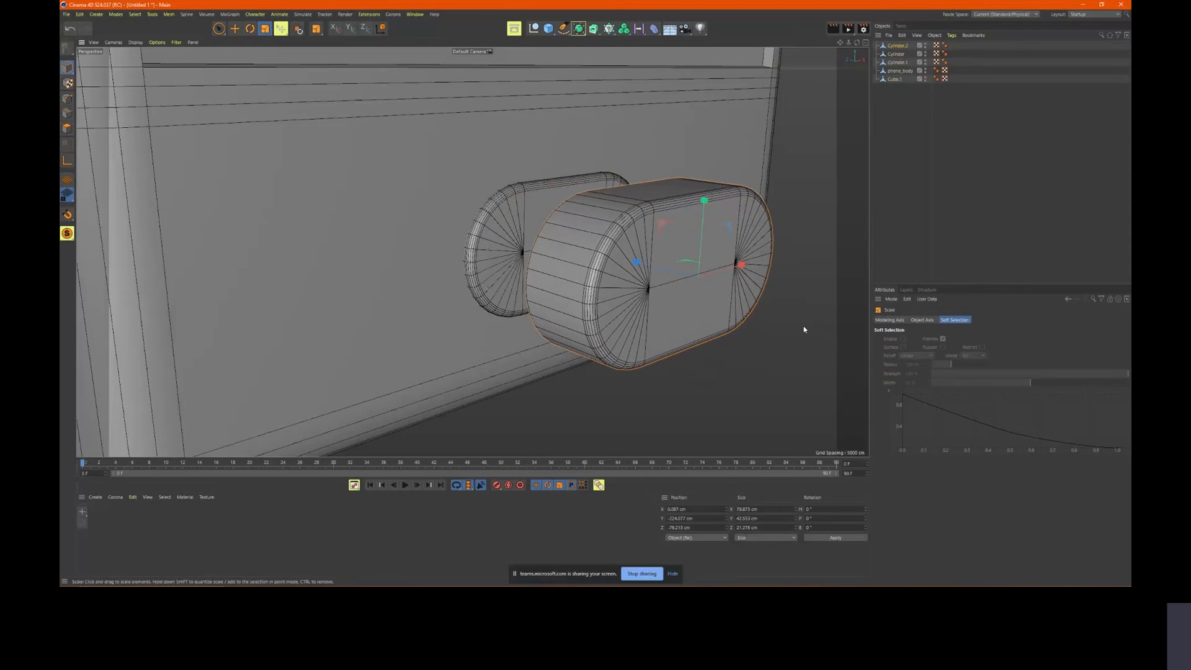
key("e")
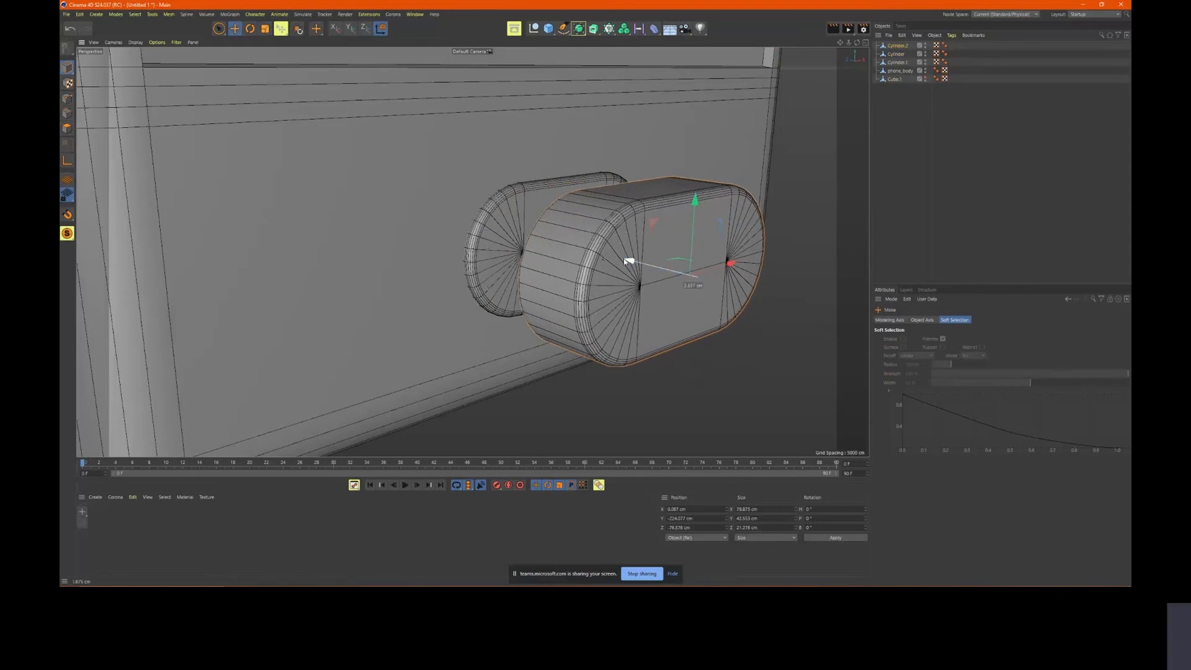
left_click_drag(625, 259, 508, 201)
right_click_drag(509, 201, 608, 201, "alt")
right_click_drag(609, 202, 564, 225, "alt")
left_click_drag(564, 224, 568, 246, "alt")
middle_click_drag(612, 241, 537, 236, "alt")
left_click_drag(538, 236, 556, 214, "alt")
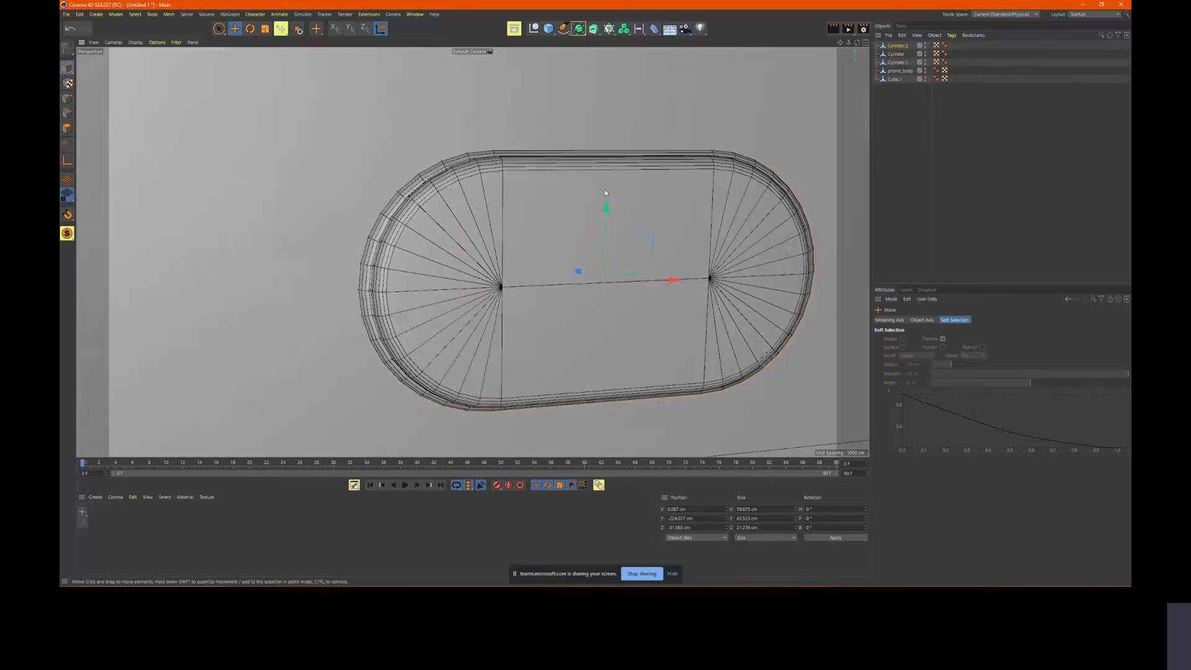
Add a Subdivision Surface generator to the scene
left_click(580, 28)
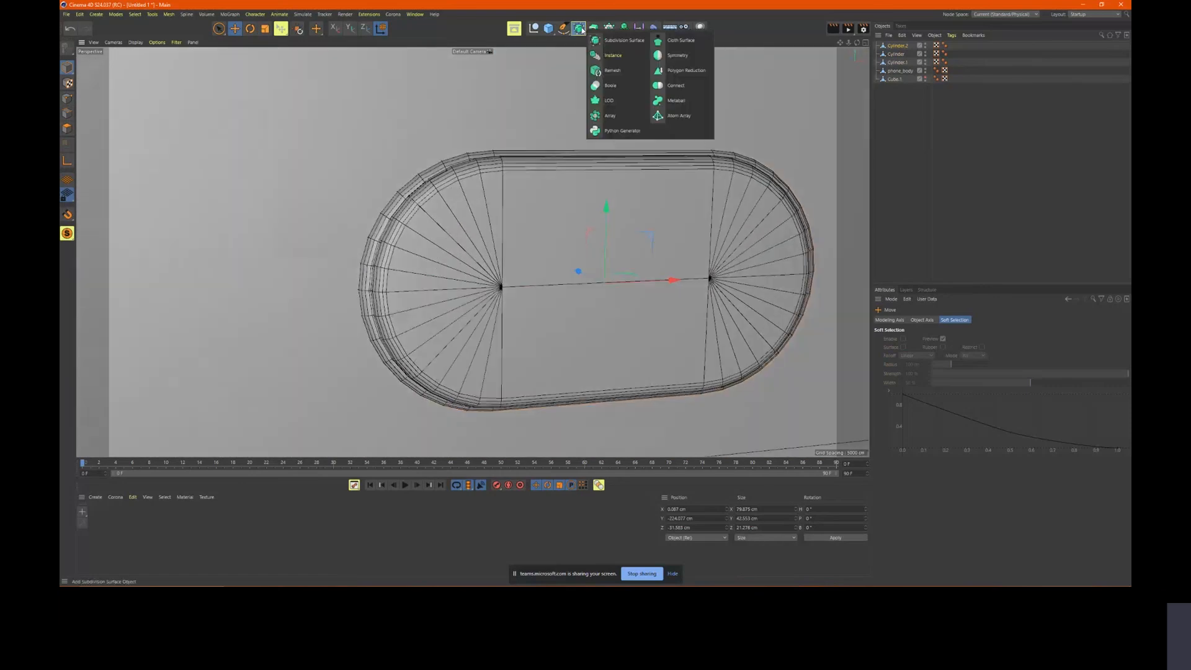
left_click(619, 42)
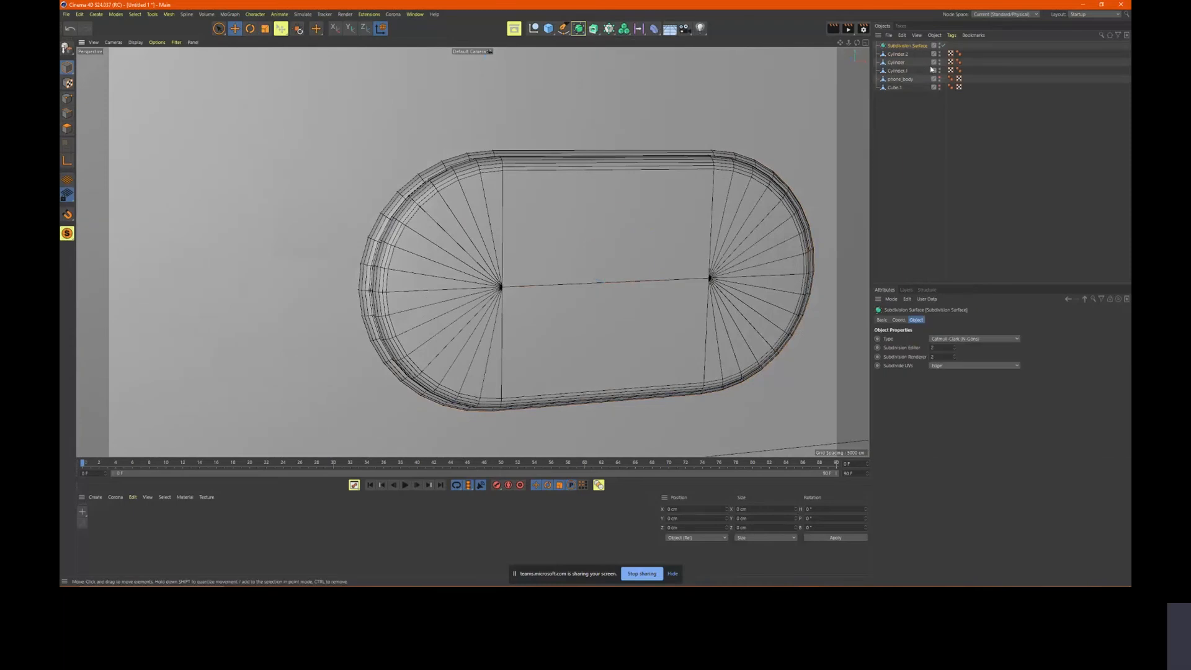
Identify the original inner pill button and rename it as big_button
left_click(897, 54)
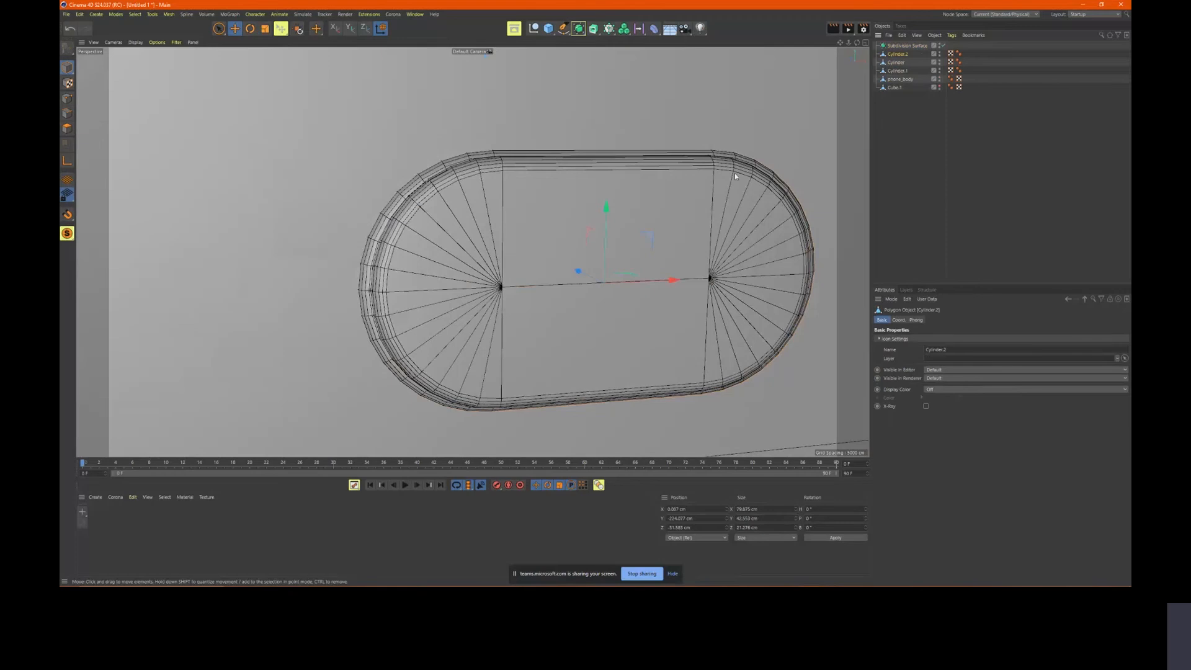
left_click(519, 217)
left_click_drag(545, 238, 651, 264, "alt")
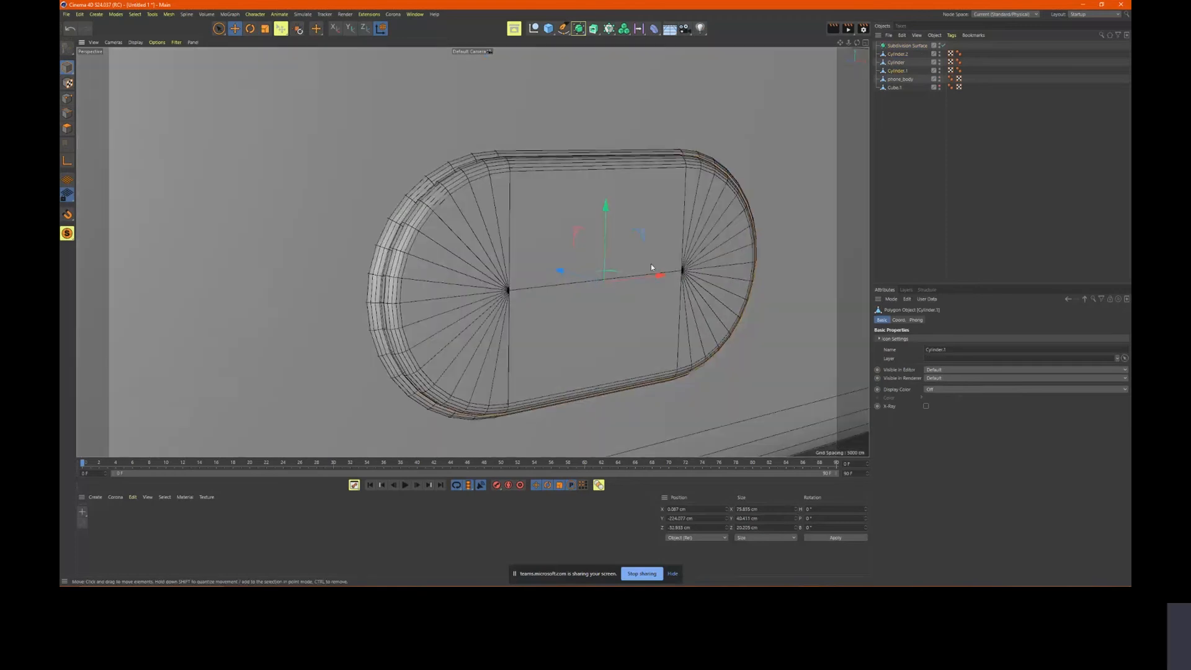
left_click_drag(561, 269, 664, 298, "alt")
key("ctrl+z")
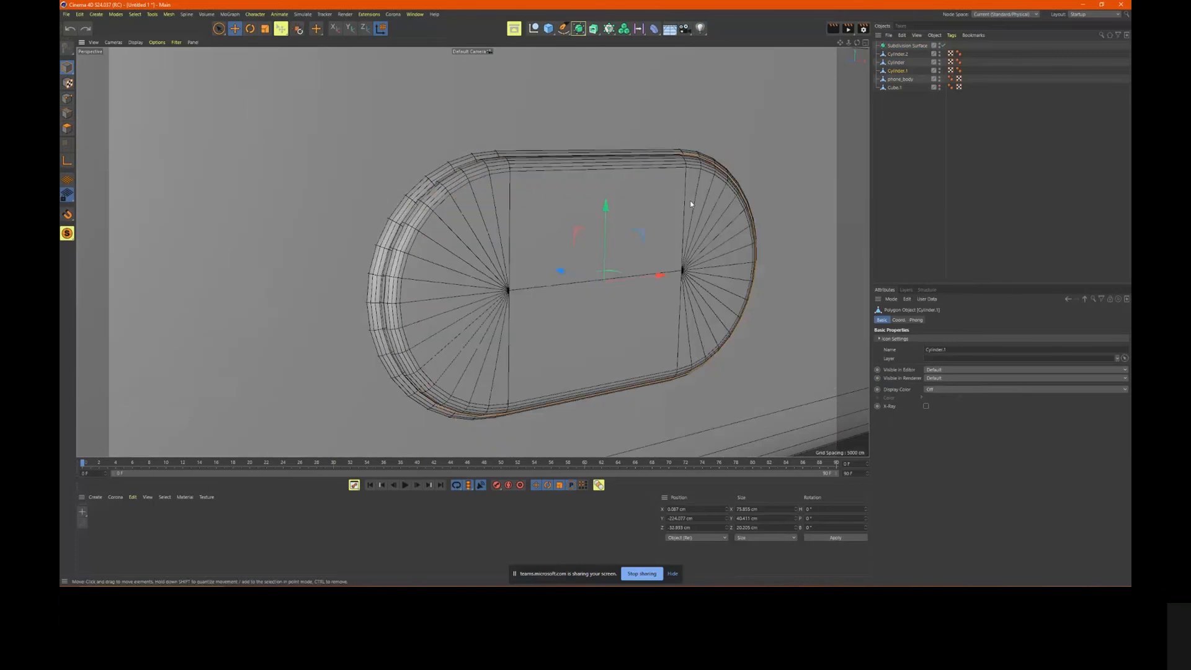
double_click(903, 71)
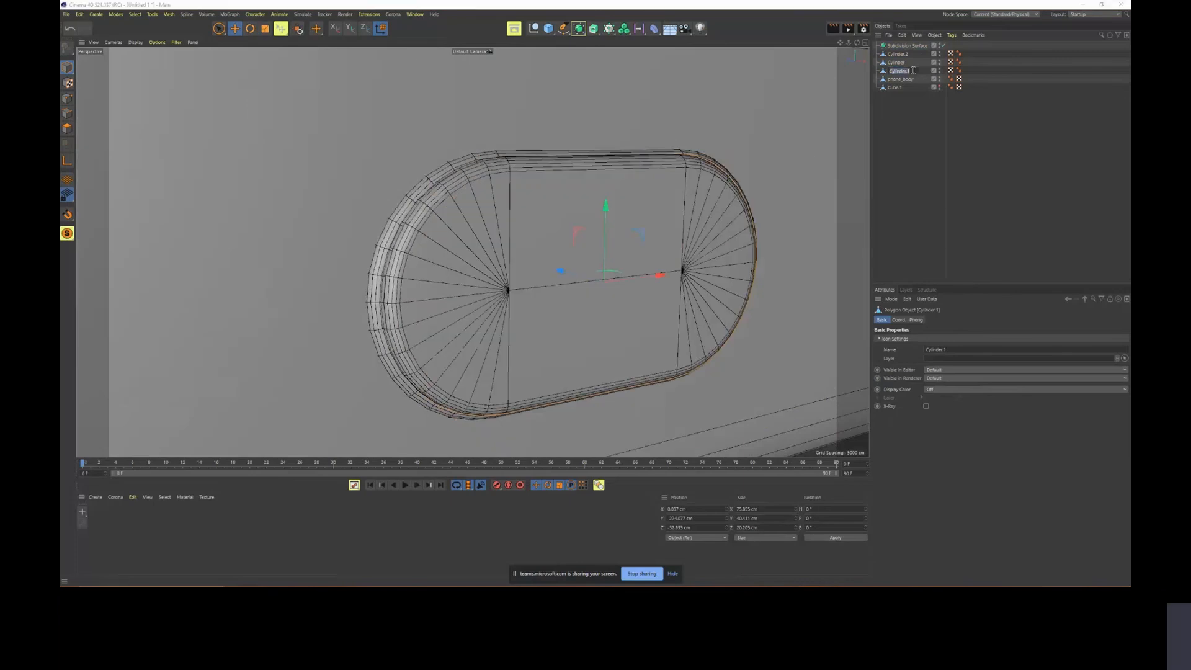
type("big_button")
key("Return")
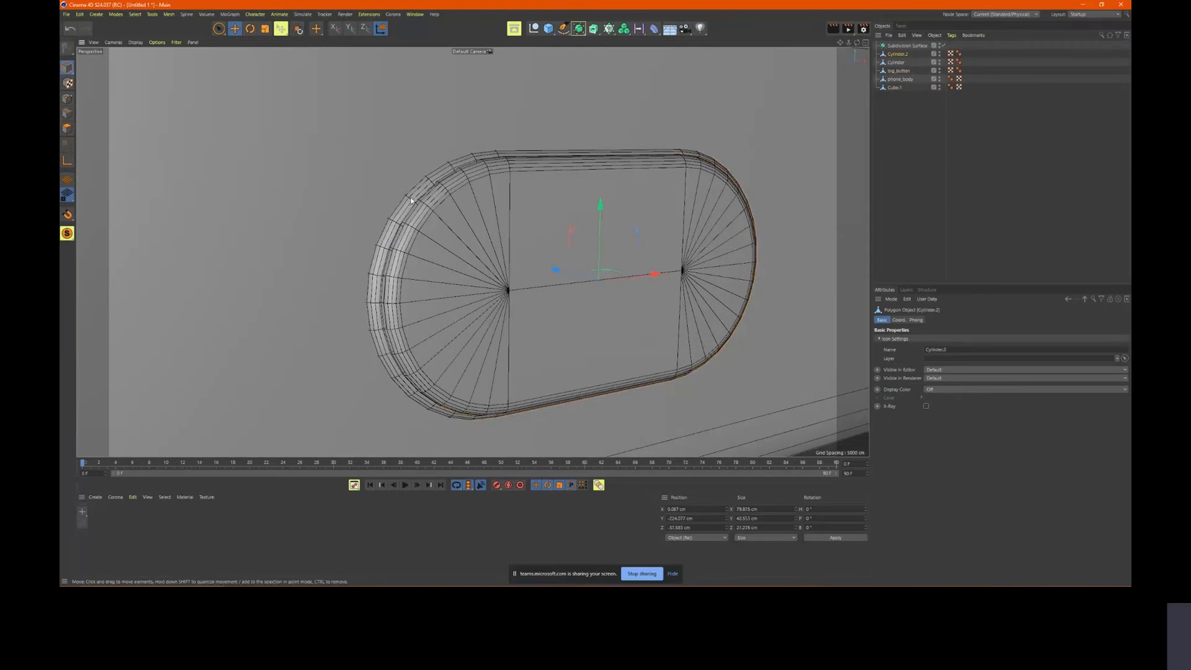
Rename the slightly larger outline copy of the button as button_bezel
left_click(905, 55)
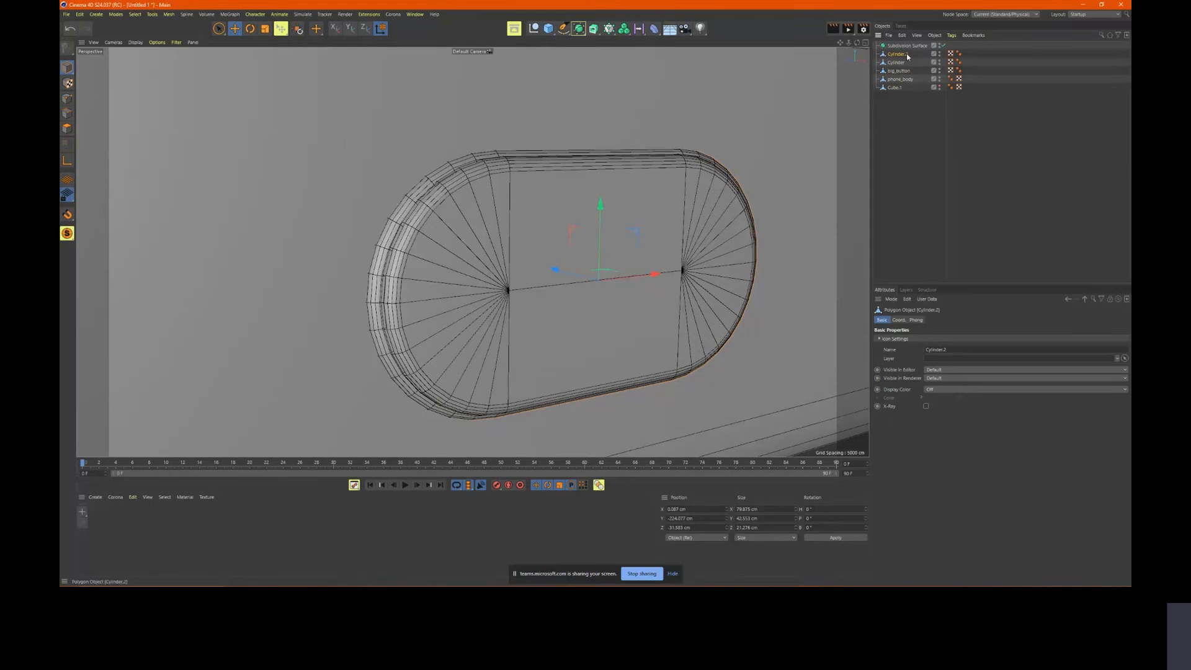
double_click(899, 54)
type("button")
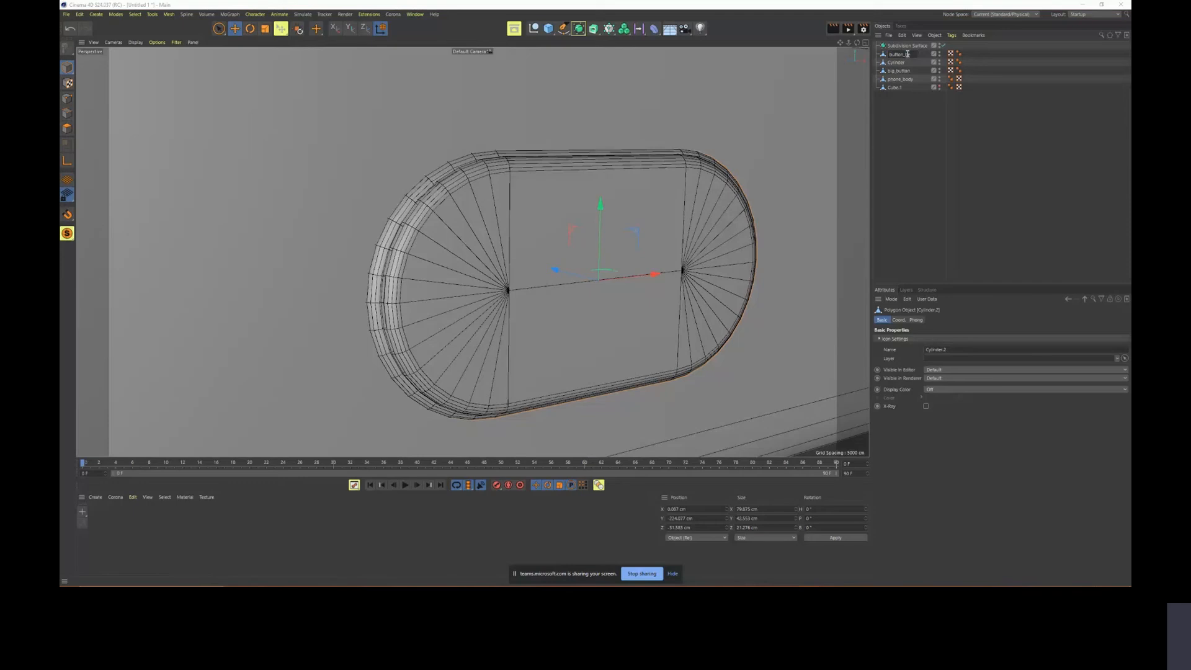
type("_bezel")
key("Return")
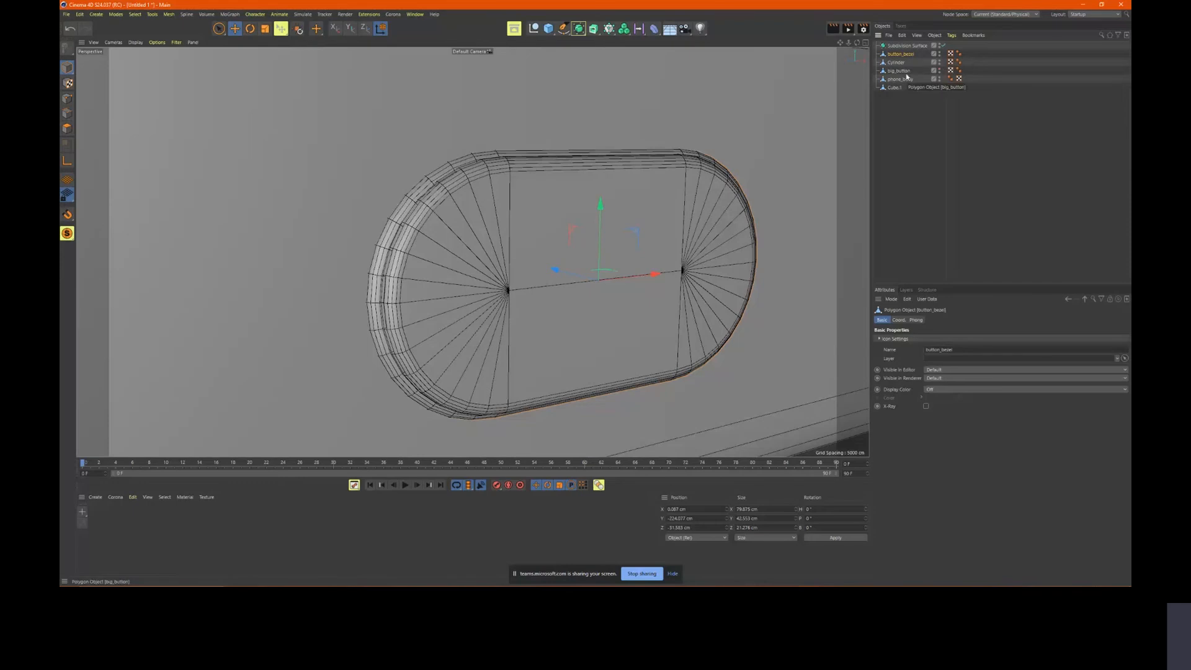
Group button_bezel and big_button under a null and rename the group as front_button
left_click(904, 72, "ctrl")
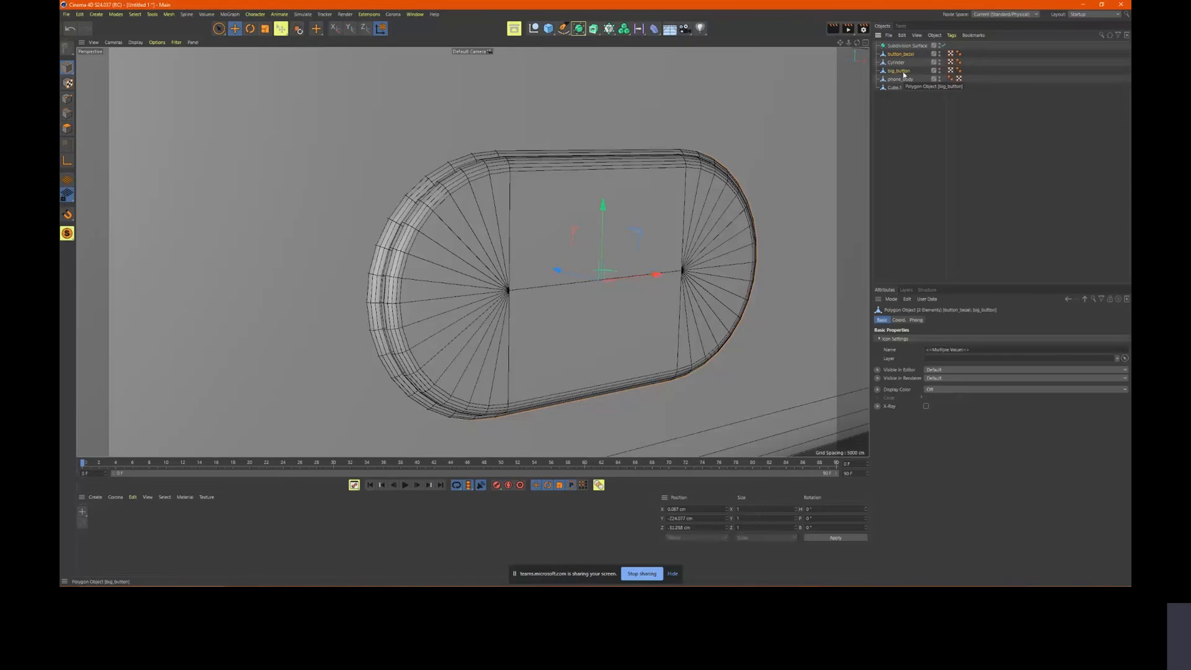
left_click(905, 56)
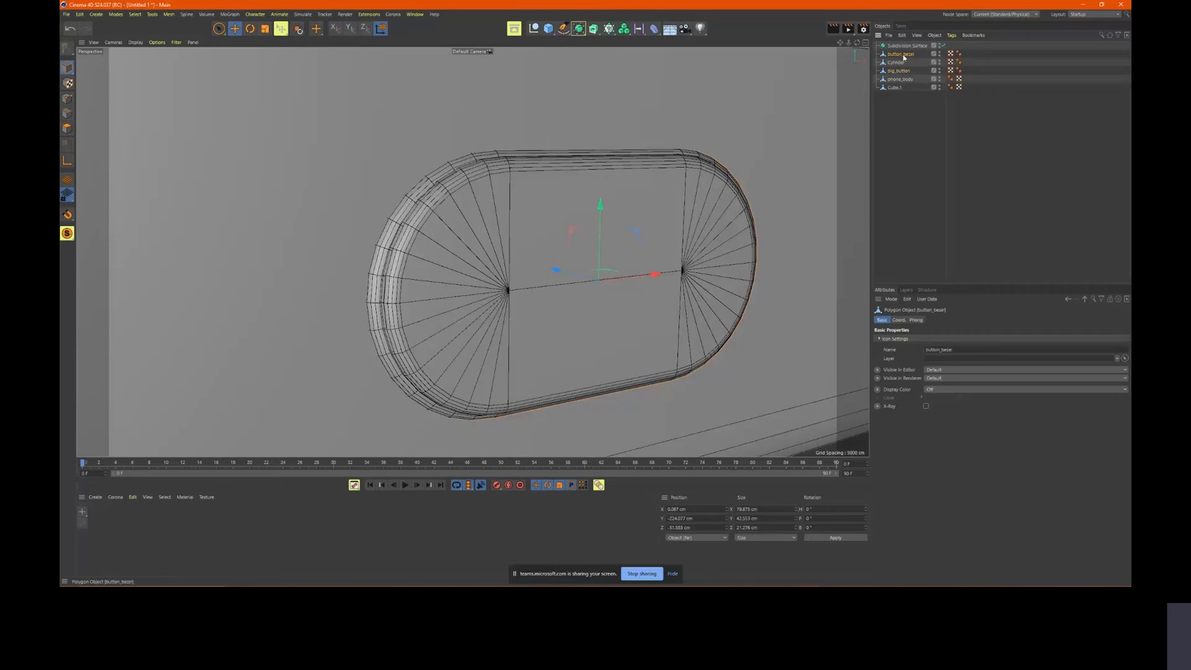
left_click(904, 71, "ctrl")
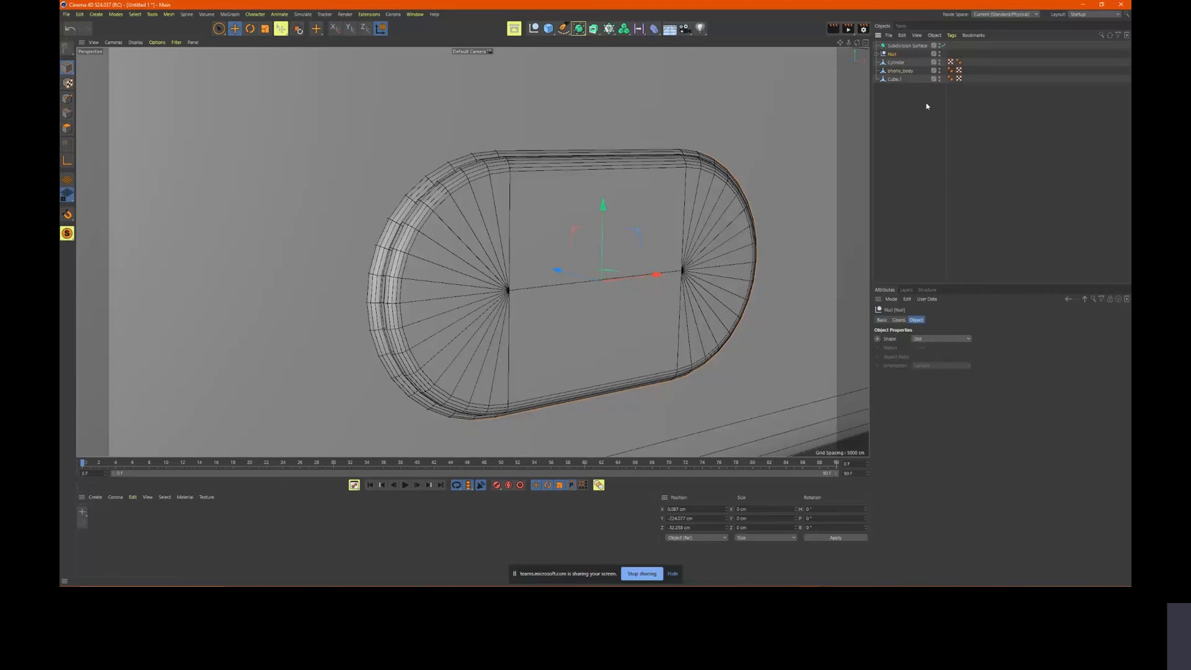
key("alt+g")
double_click(894, 54)
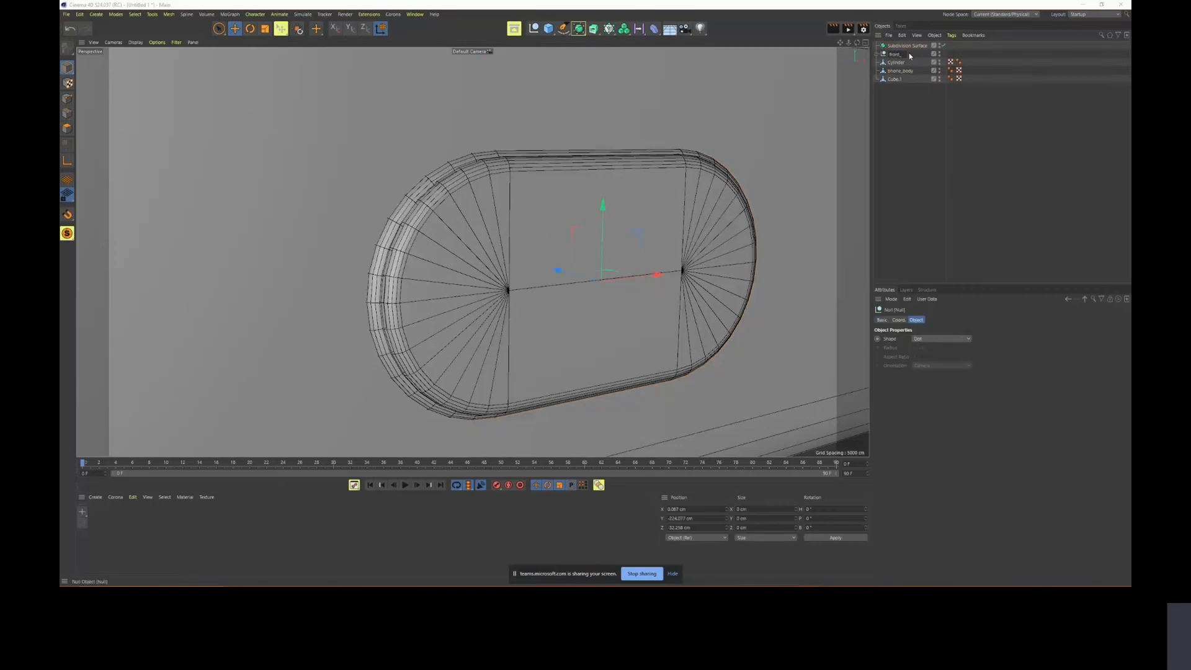
type("front_button")
key("Return")
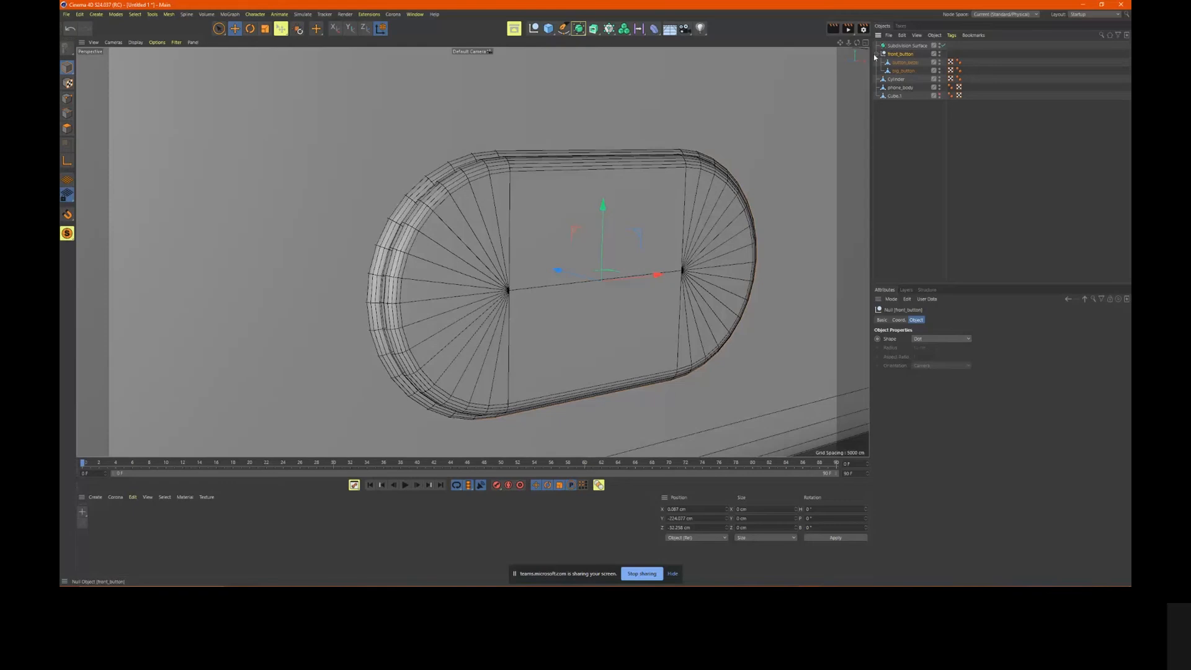
Make the front_button group a child of the Subdivision Surface
scroll(824, 98, "down", 5)
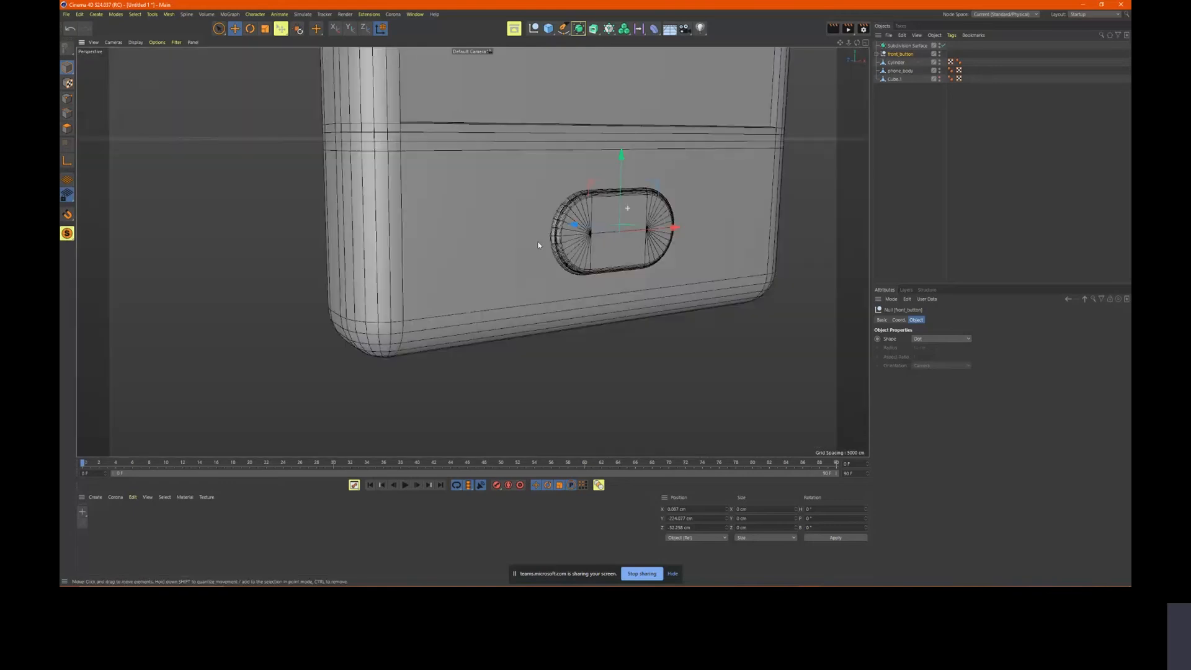
left_click_drag(599, 217, 713, 258)
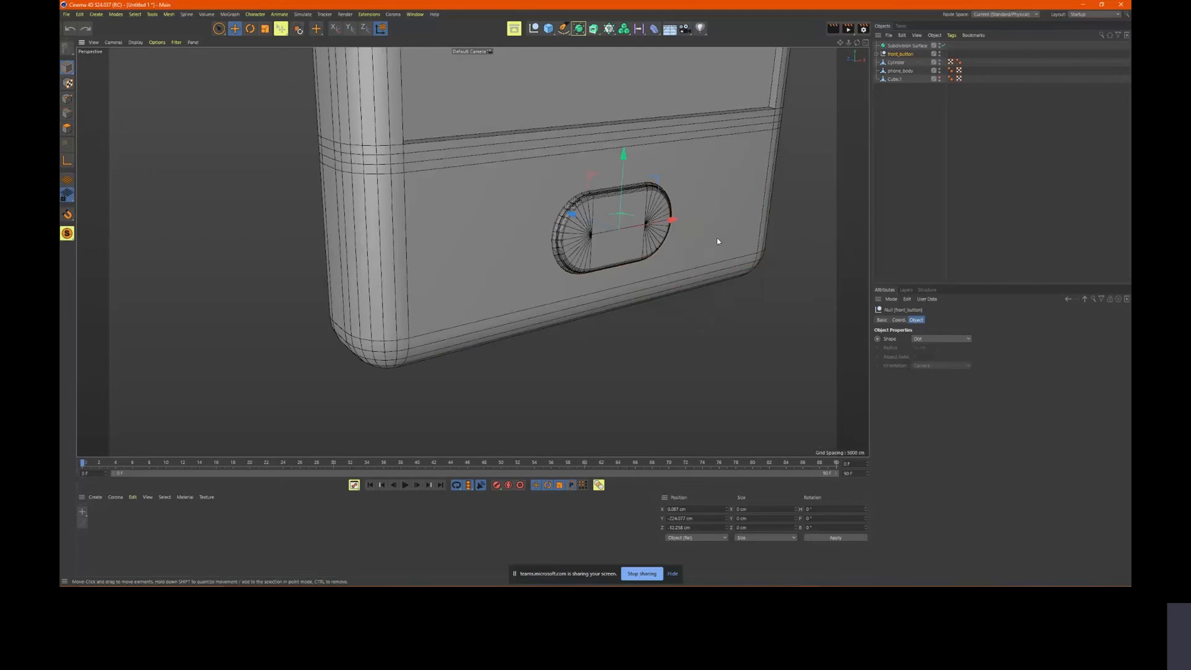
key("ctrl+z")
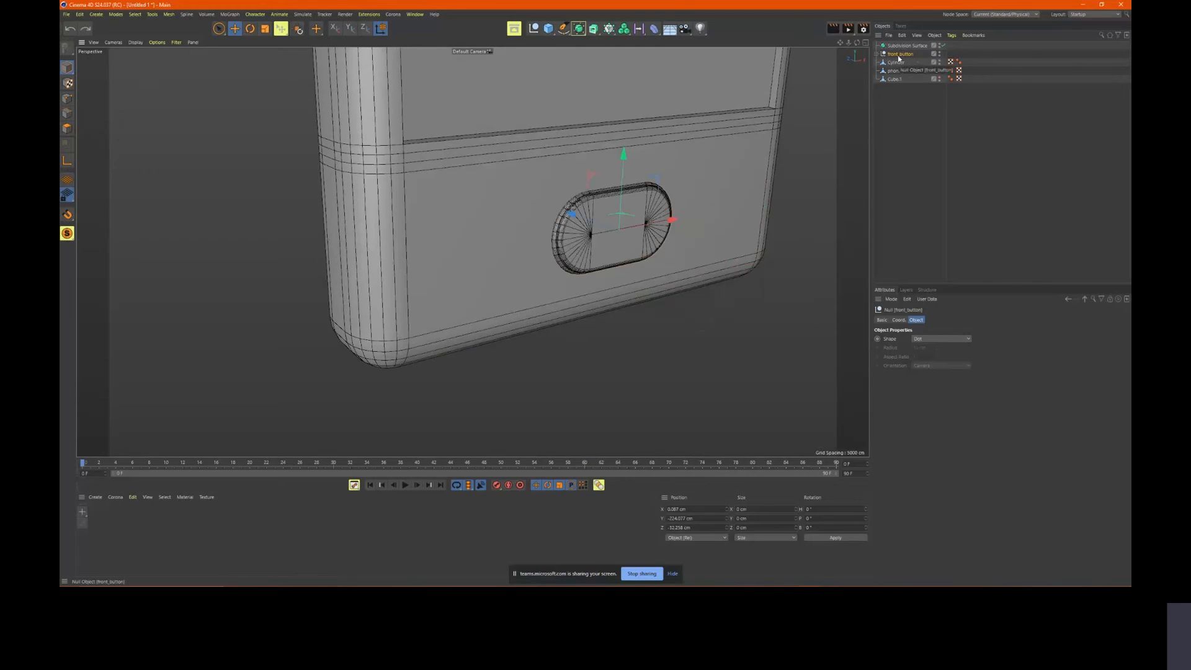
left_click_drag(899, 56, 900, 48)
scroll(617, 212, "up", 5)
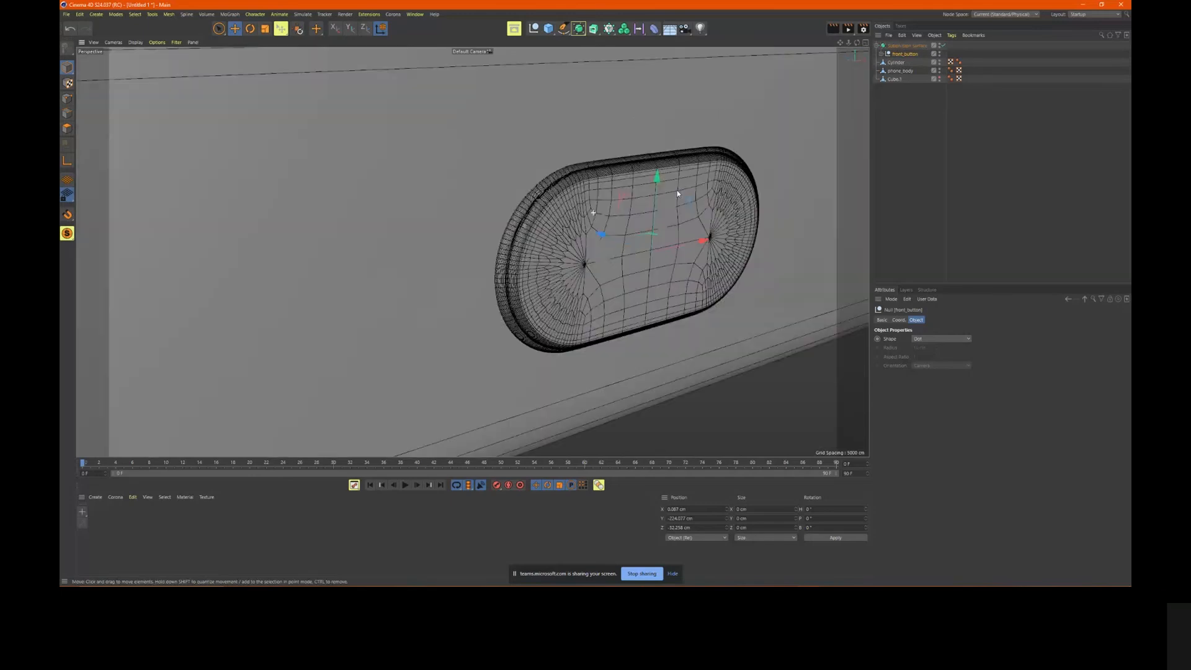
Compare the home button with and without smoothing and set the Subdivision Surface's editor subdivision level to 1
right_click_drag(677, 191, 698, 182, "alt")
left_click_drag(699, 182, 676, 170, "alt")
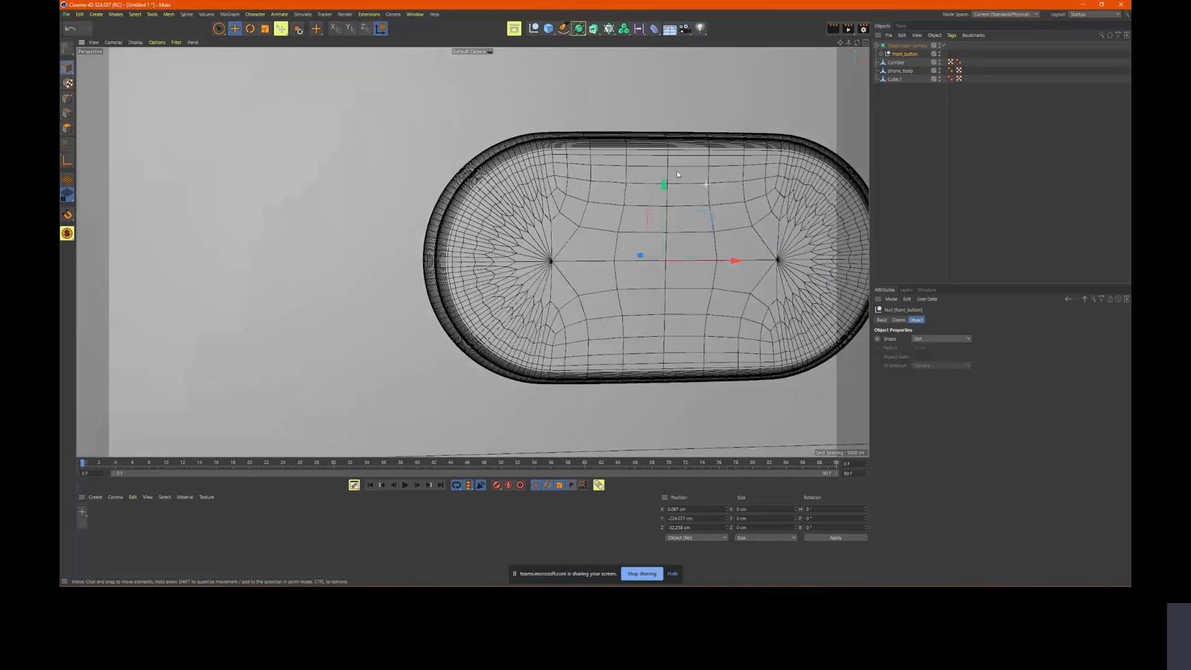
scroll(570, 177, "up", 2)
left_click_drag(571, 178, 589, 178, "alt")
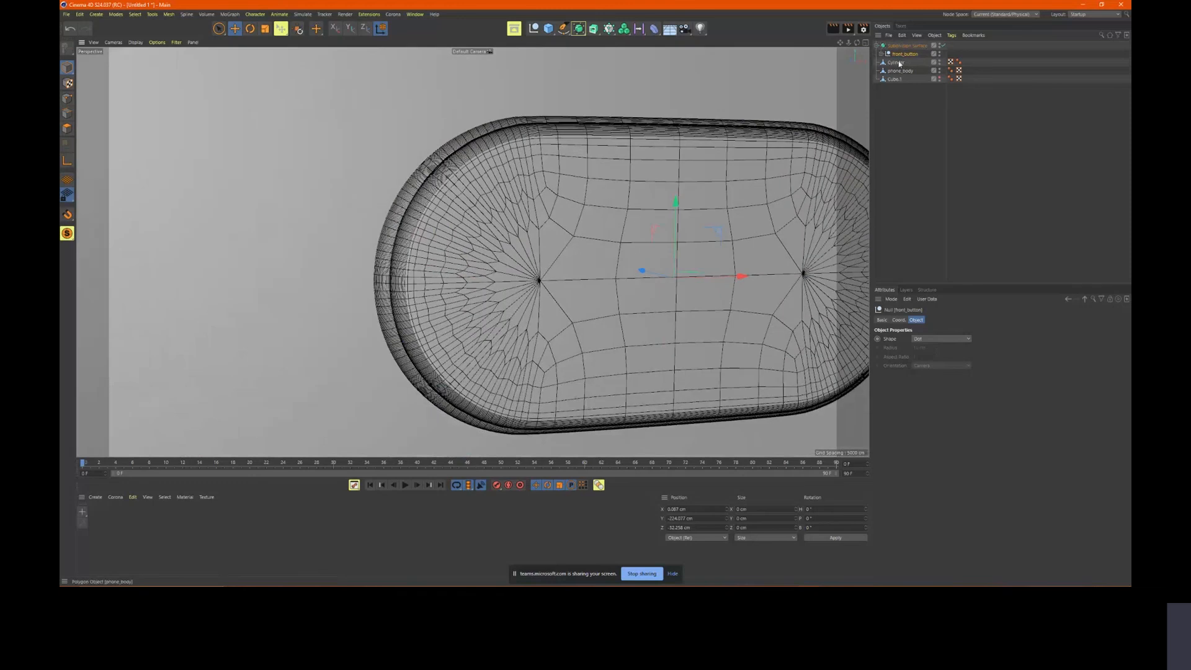
left_click(942, 47)
left_click(942, 46)
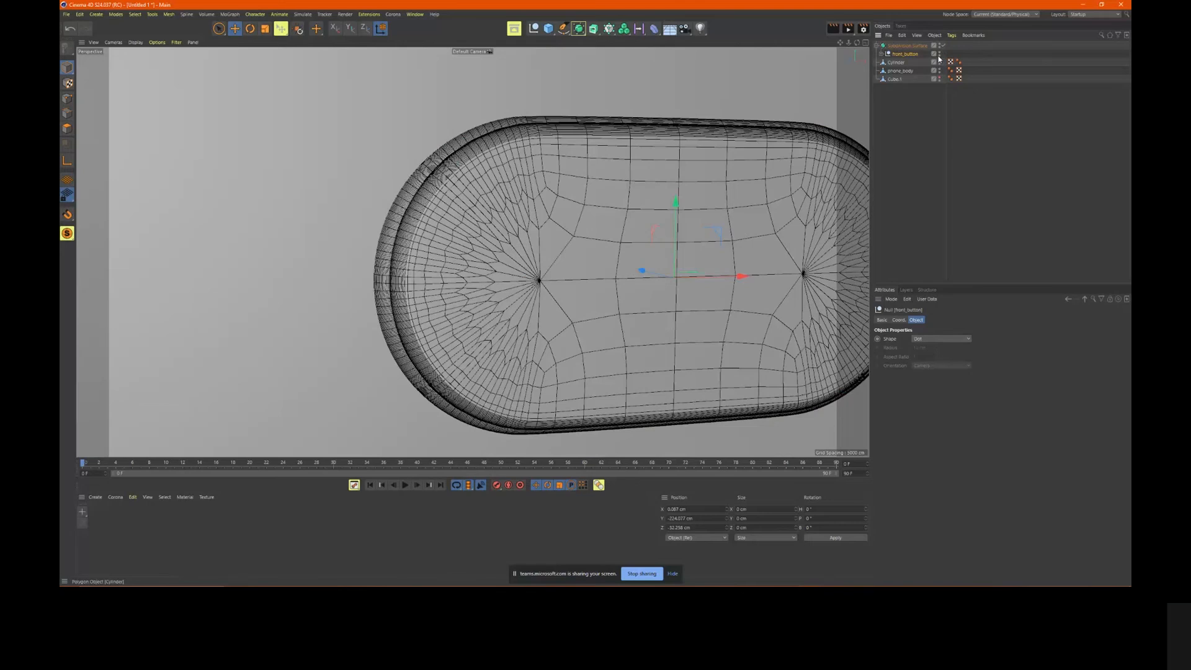
left_click(907, 46)
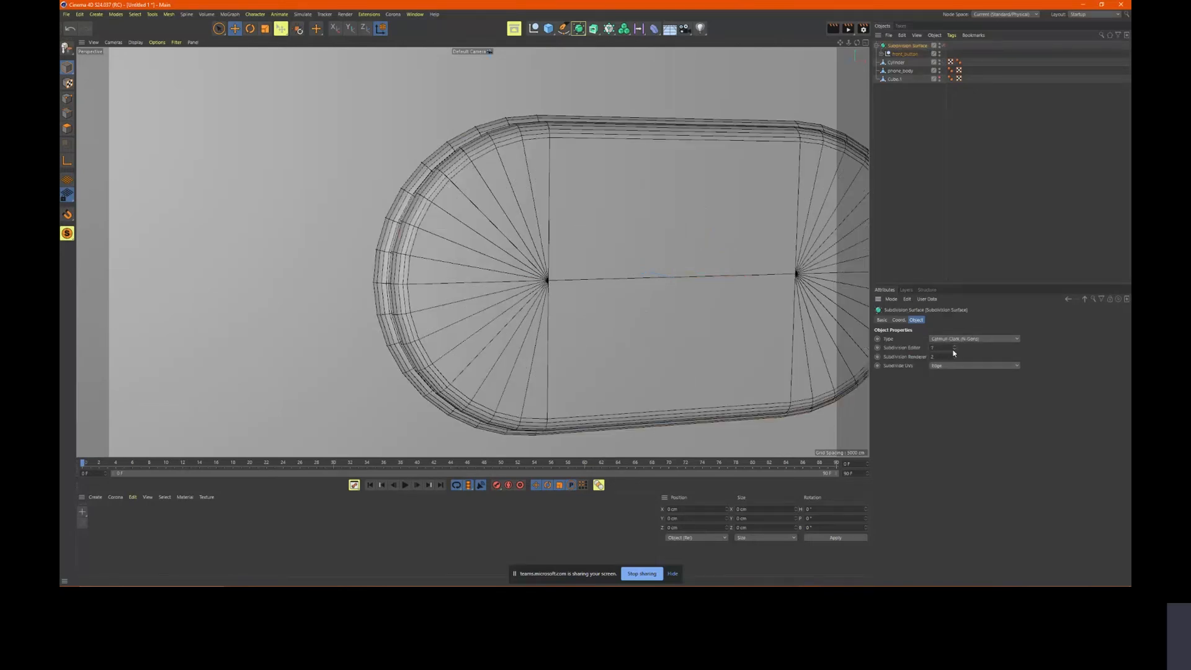
left_click(943, 46)
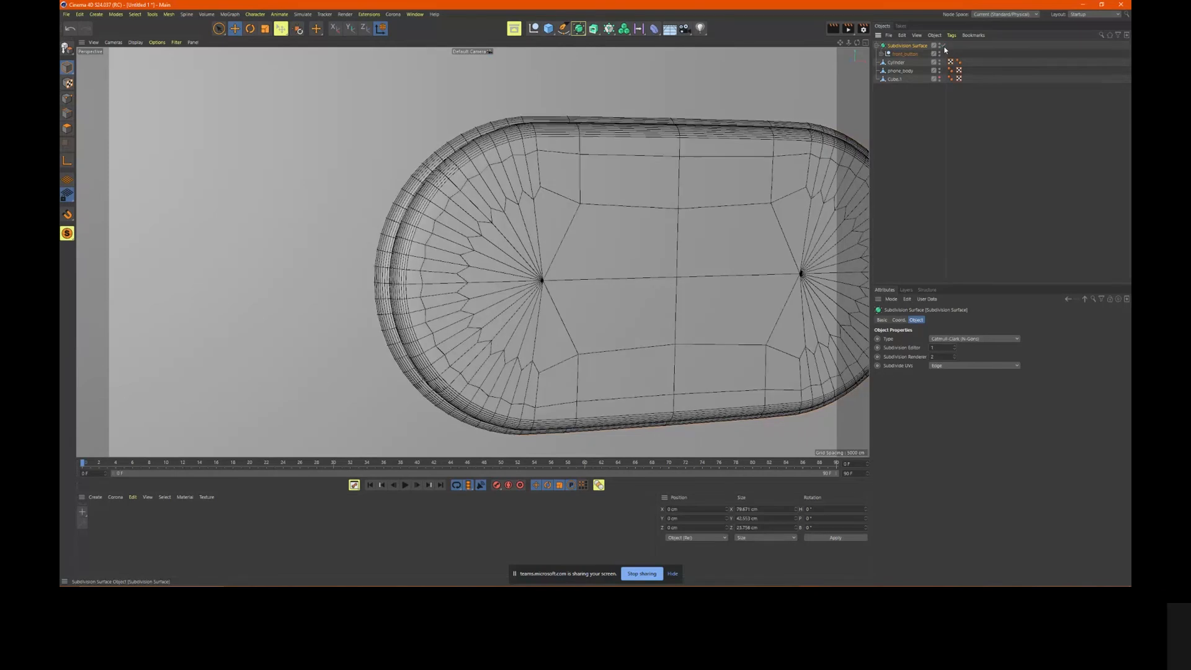
left_click(955, 348)
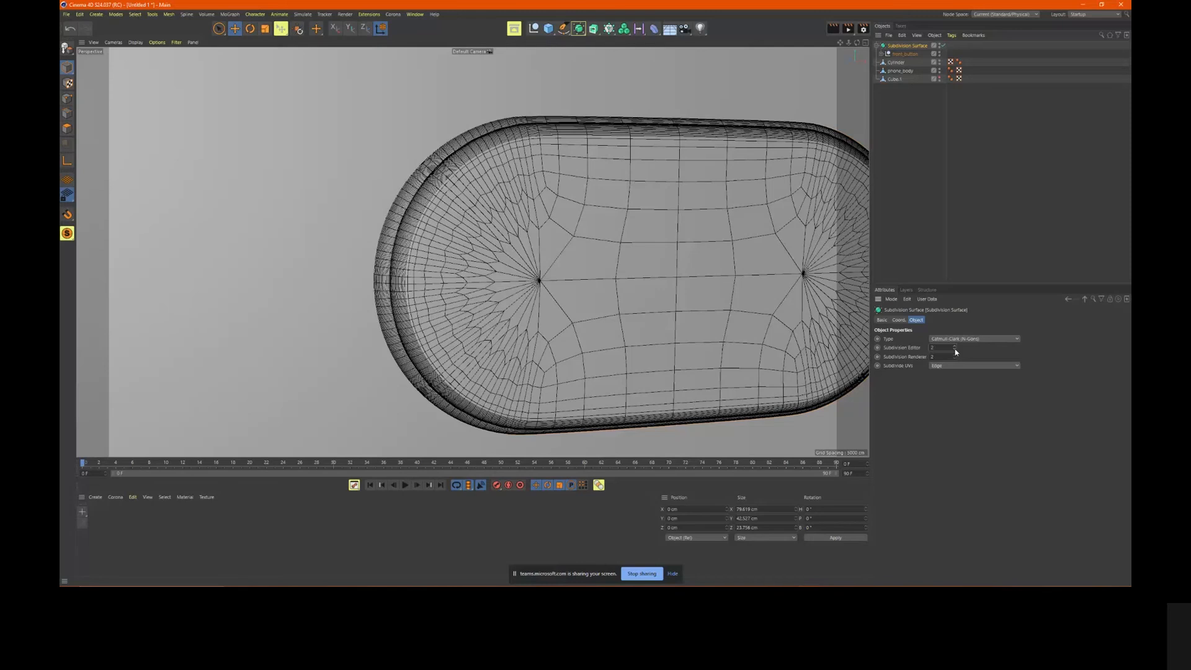
left_click(956, 350)
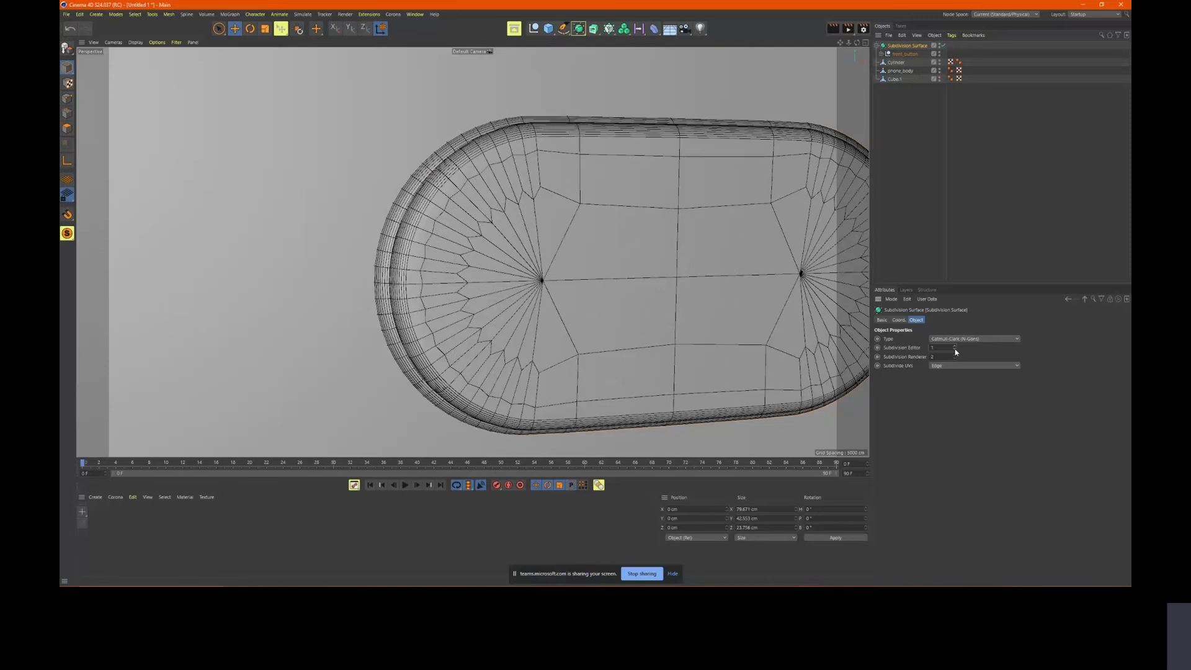
Examine the smoothed home button on the phone and the overall body shape from the front and side
left_click_drag(645, 266, 646, 271, "alt")
scroll(645, 271, "down", 3)
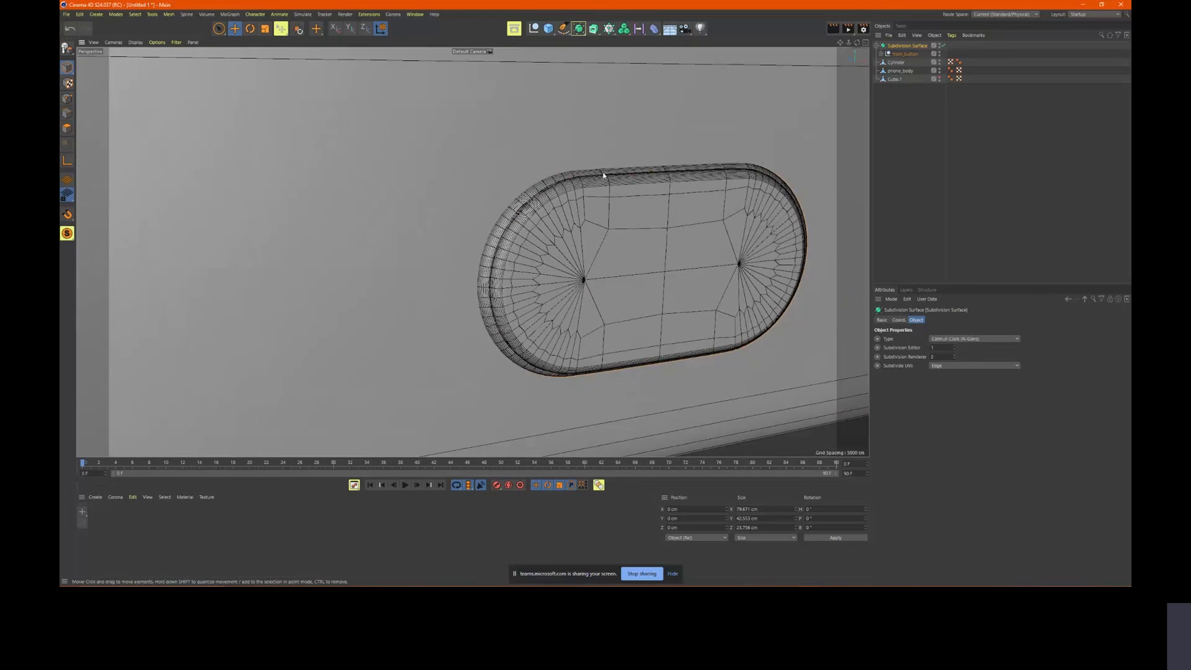
scroll(597, 251, "down", 5)
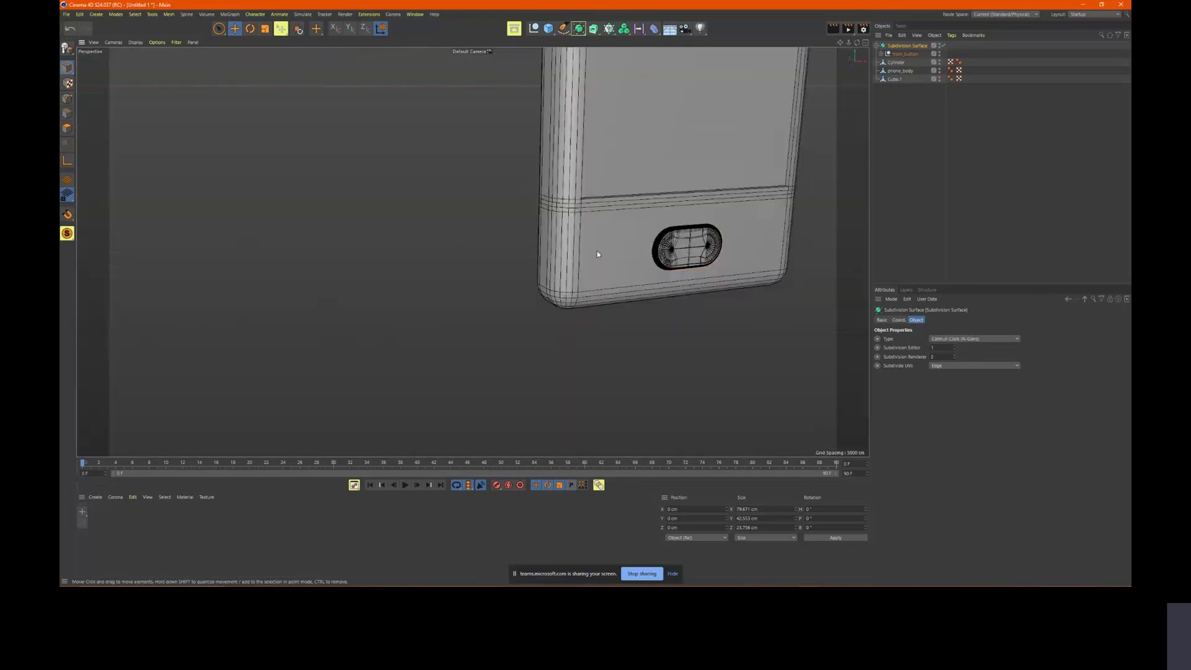
left_click_drag(596, 250, 635, 239, "alt")
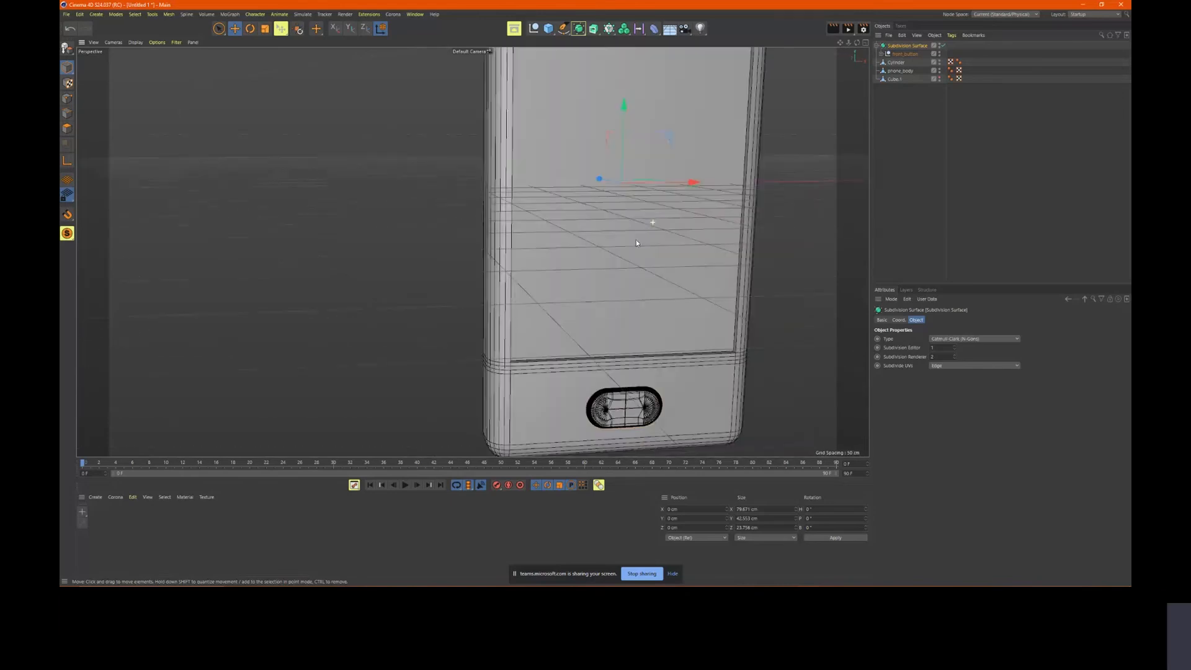
middle_click_drag(588, 246, 541, 306, "alt")
mouse_move(609, 292)
left_mouse_down("alt")
mouse_move(540, 286)
mouse_move(603, 293)
left_mouse_up("alt")
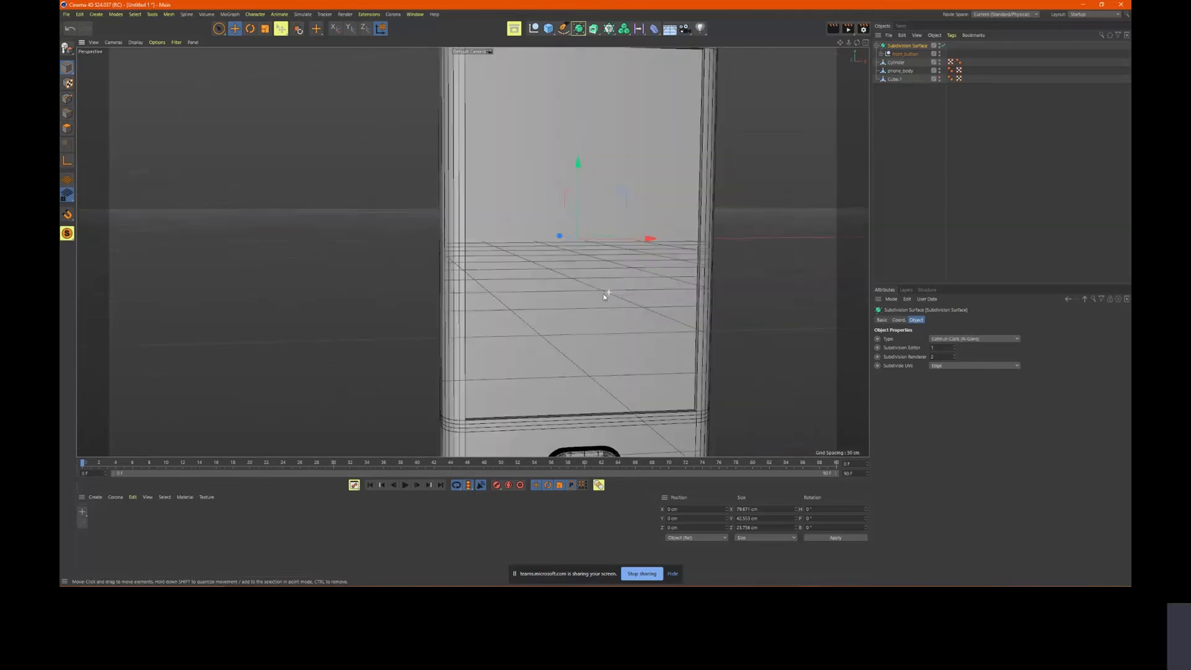
right_click_drag(603, 293, 550, 293, "alt")
left_click_drag(549, 292, 585, 294, "alt")
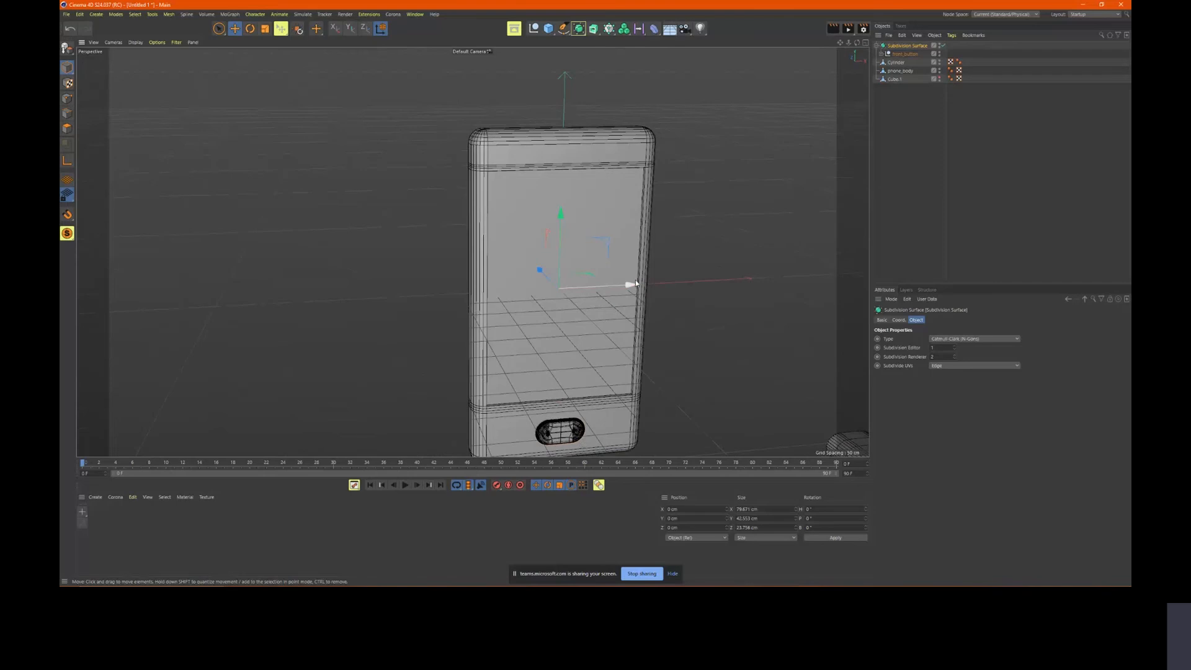
mouse_move(654, 258)
left_mouse_down("alt")
mouse_move(590, 242)
mouse_move(622, 260)
mouse_move(593, 290)
mouse_move(645, 300)
mouse_move(612, 192)
mouse_move(635, 244)
mouse_move(501, 222)
mouse_move(546, 226)
mouse_move(548, 239)
mouse_move(633, 239)
mouse_move(601, 233)
mouse_move(612, 234)
left_mouse_up("alt")
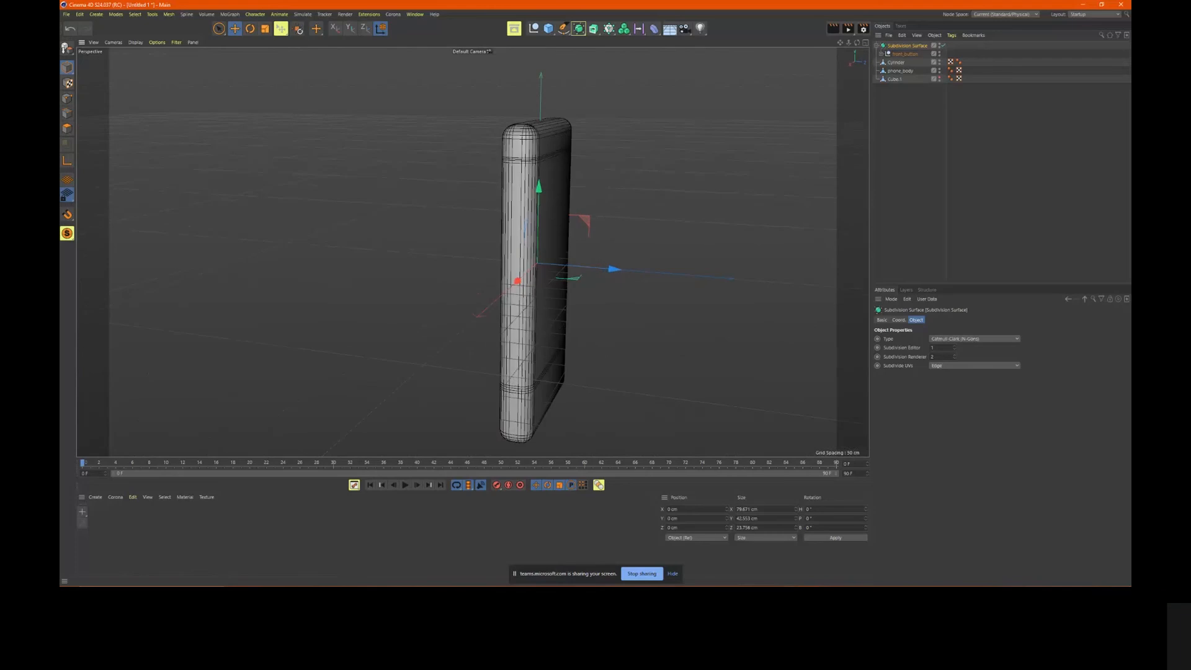
Check the phone's side profile in the phone02.jpg reference photo and select the phone_body object
left_click(828, 594)
left_click(872, 552)
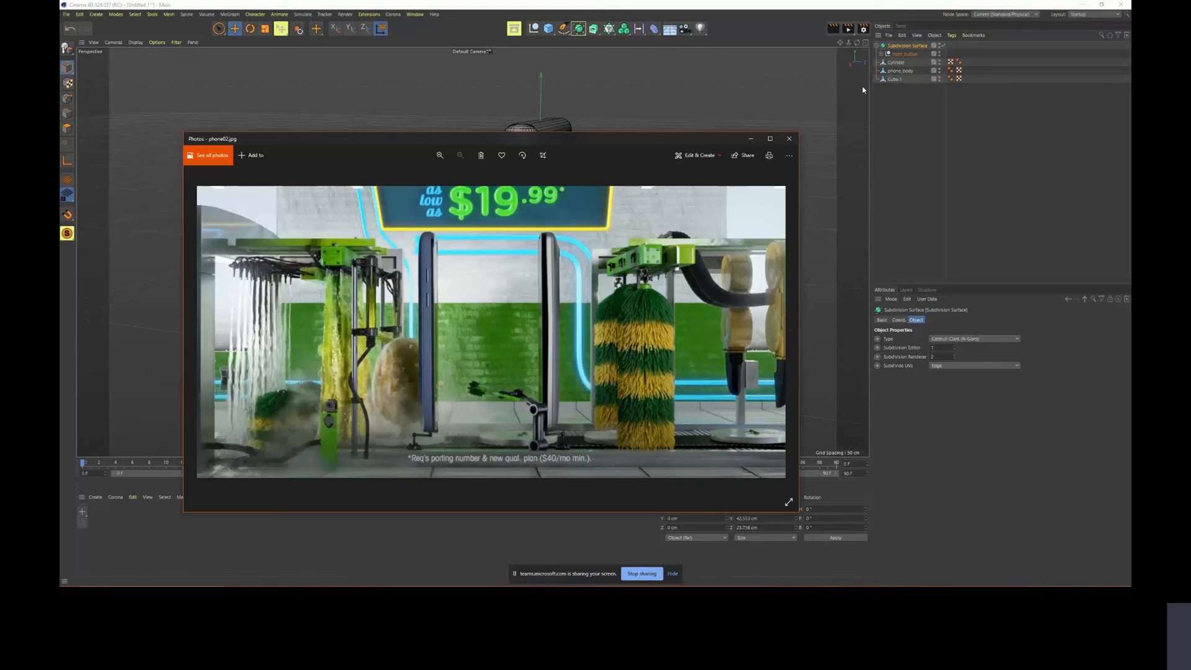
left_click(815, 106)
left_click_drag(585, 248, 630, 236, "alt")
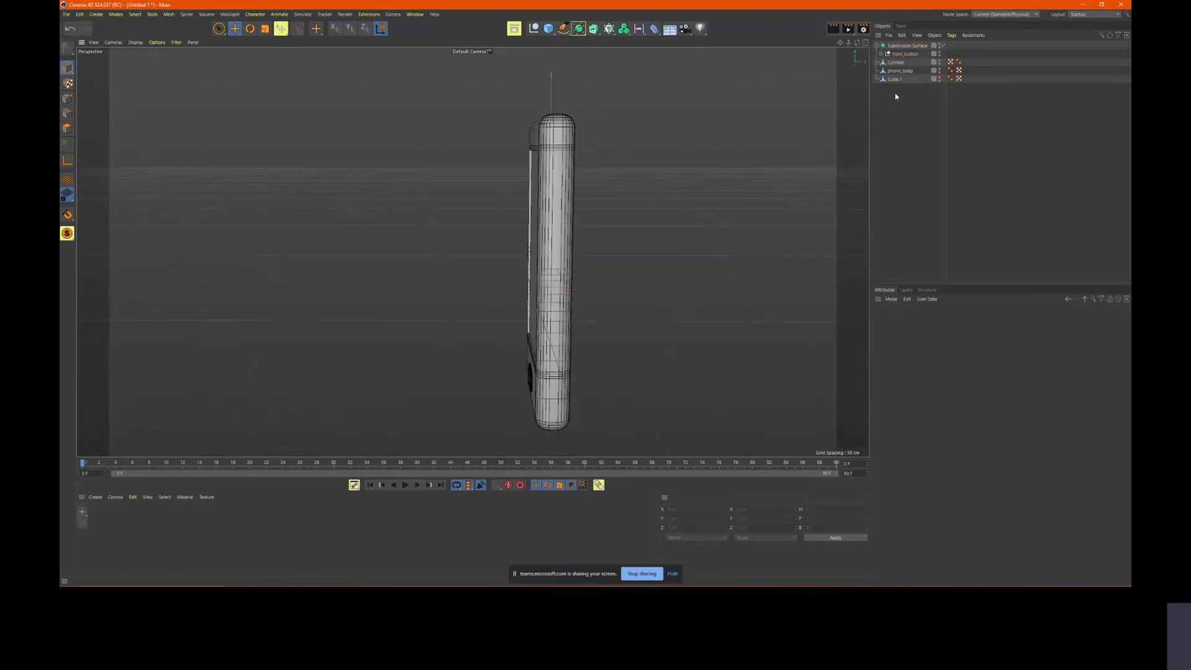
left_click(900, 71)
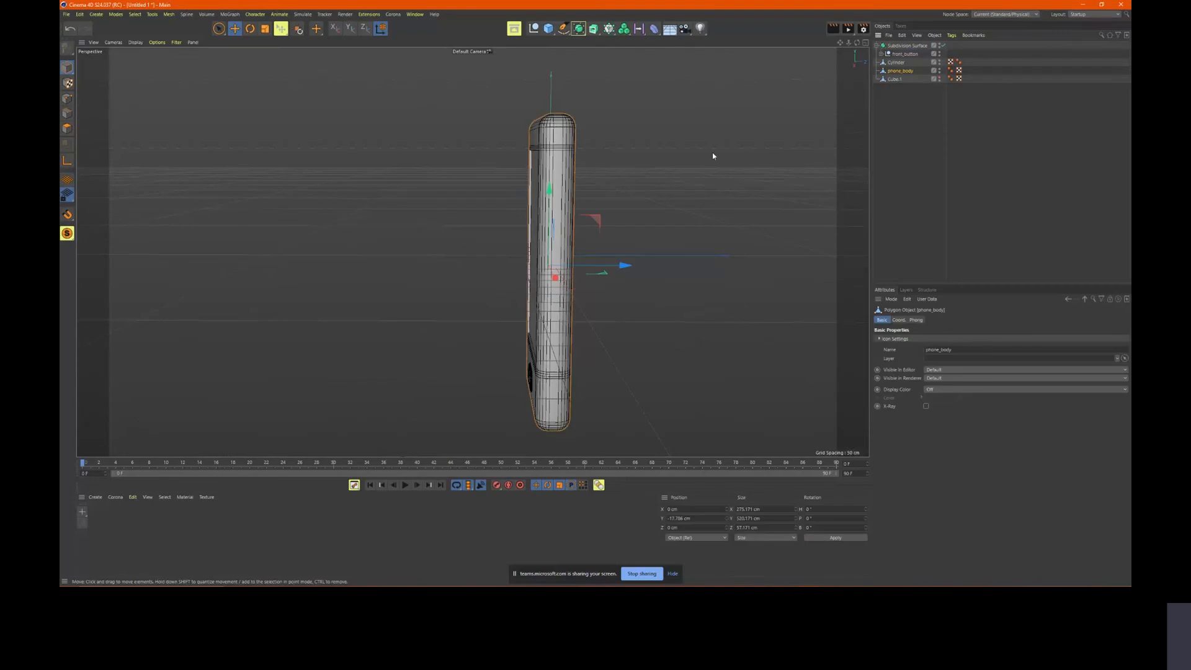
Select the points of the front half of phone_body in the Right view with Rectangle Selection
middle_click(713, 156)
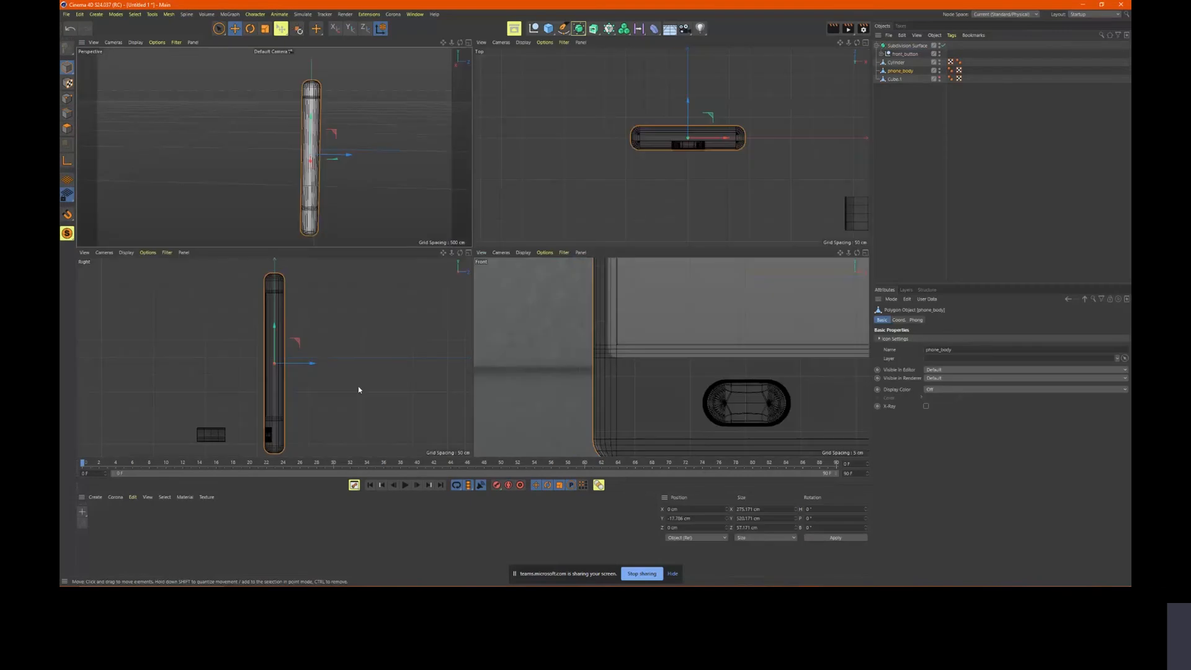
middle_click(271, 329)
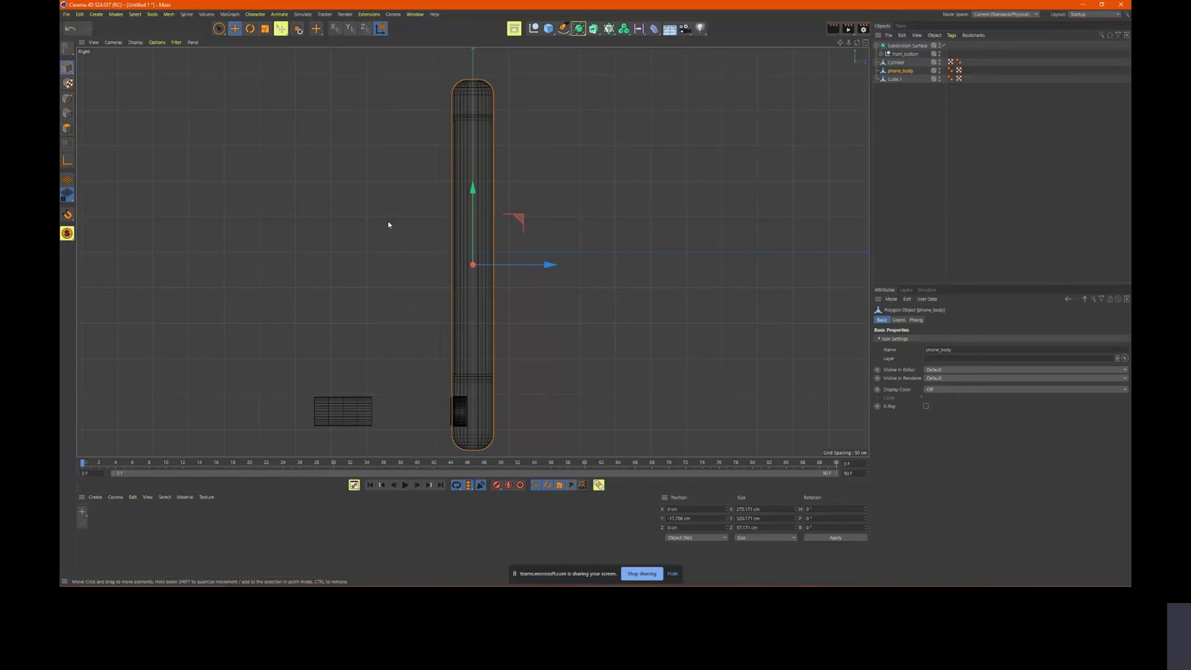
left_click(68, 100)
left_click_drag(219, 29, 248, 56)
left_click_drag(389, 61, 471, 461)
scroll(478, 88, "up", 3)
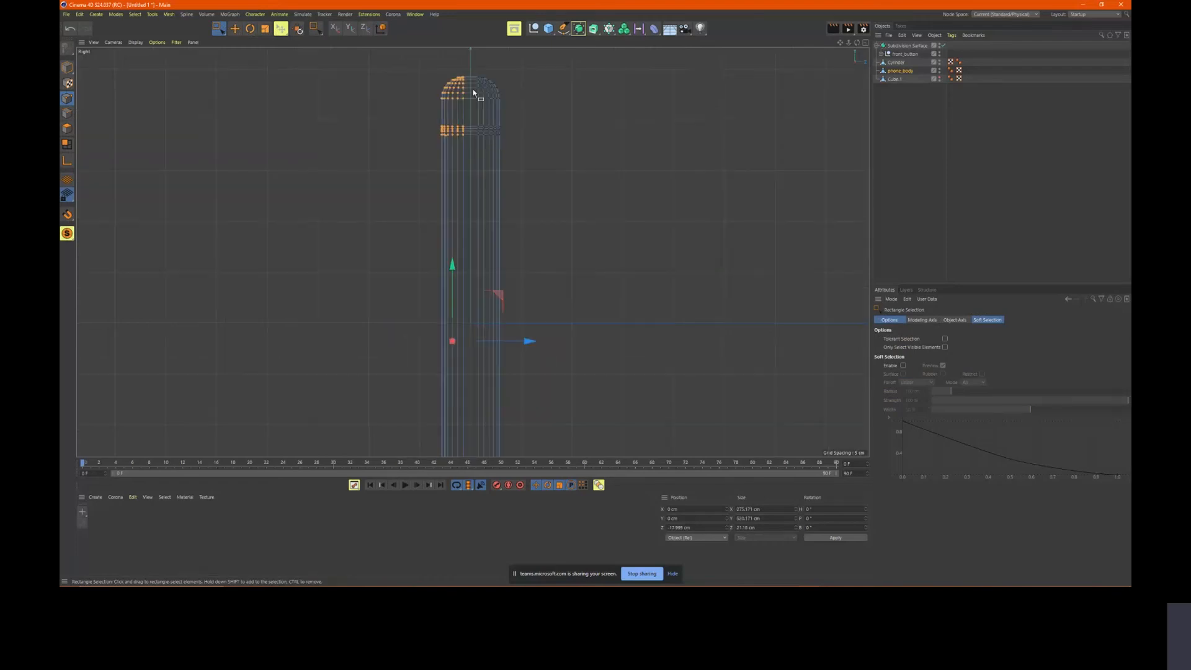
scroll(540, 131, "down", 4)
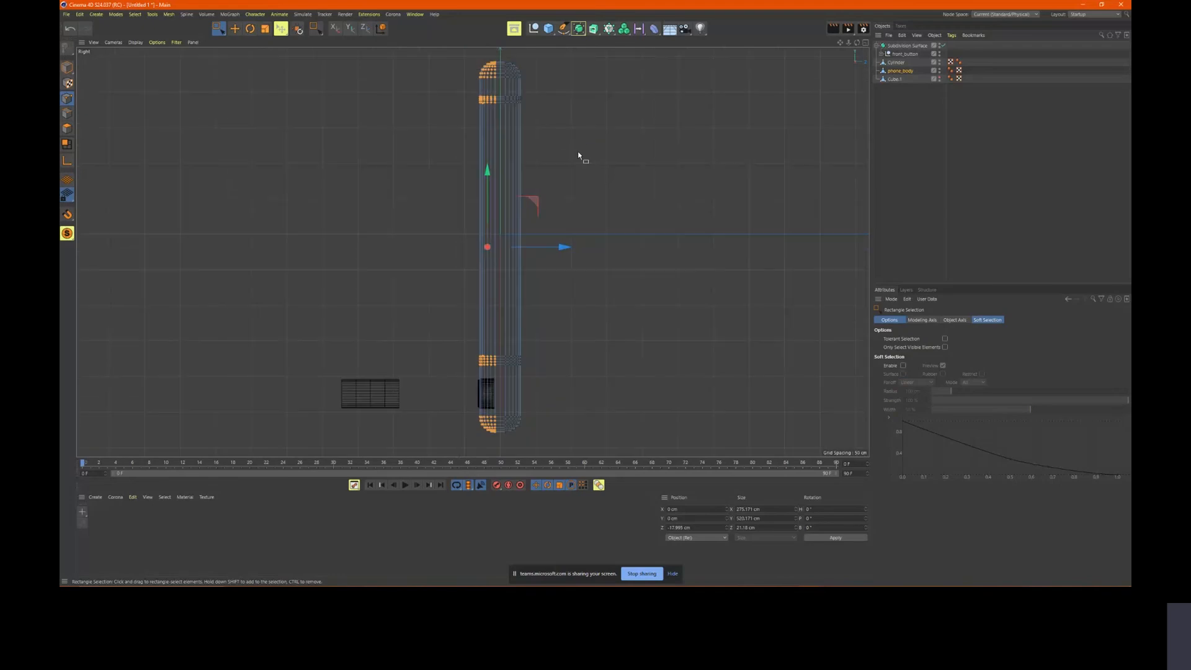
Check the point selection in perspective and remove the points near the middle of phone_body's thickness from it
middle_click(584, 190)
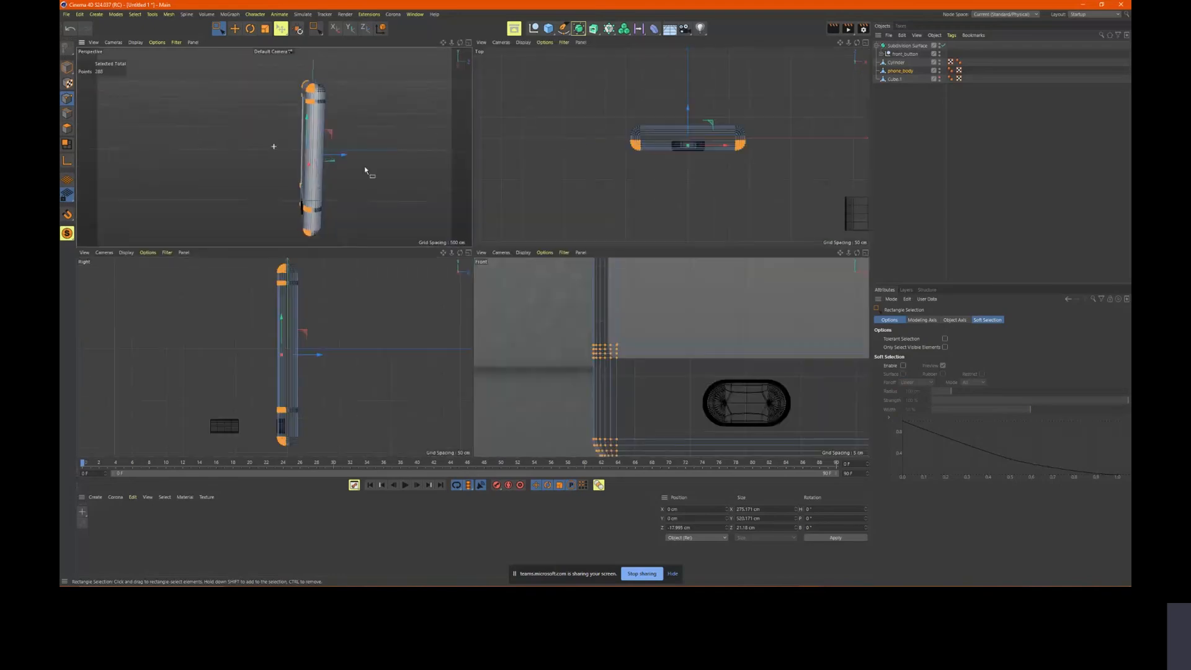
scroll(363, 166, "up", 5)
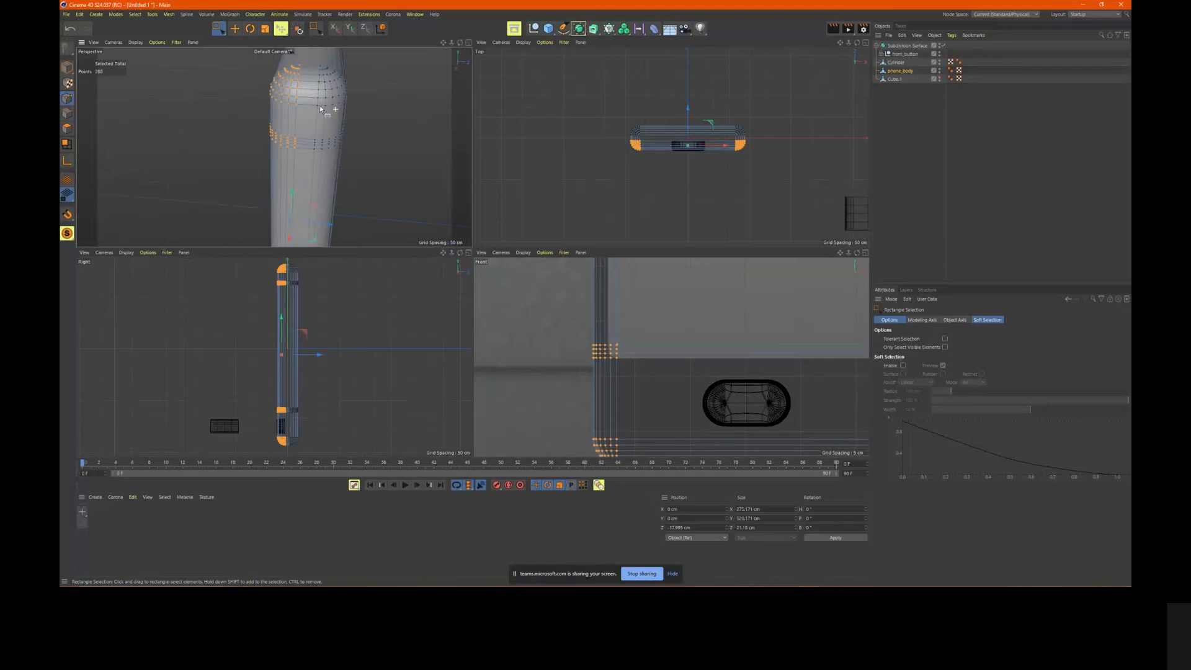
left_click_drag(320, 106, 329, 109, "alt")
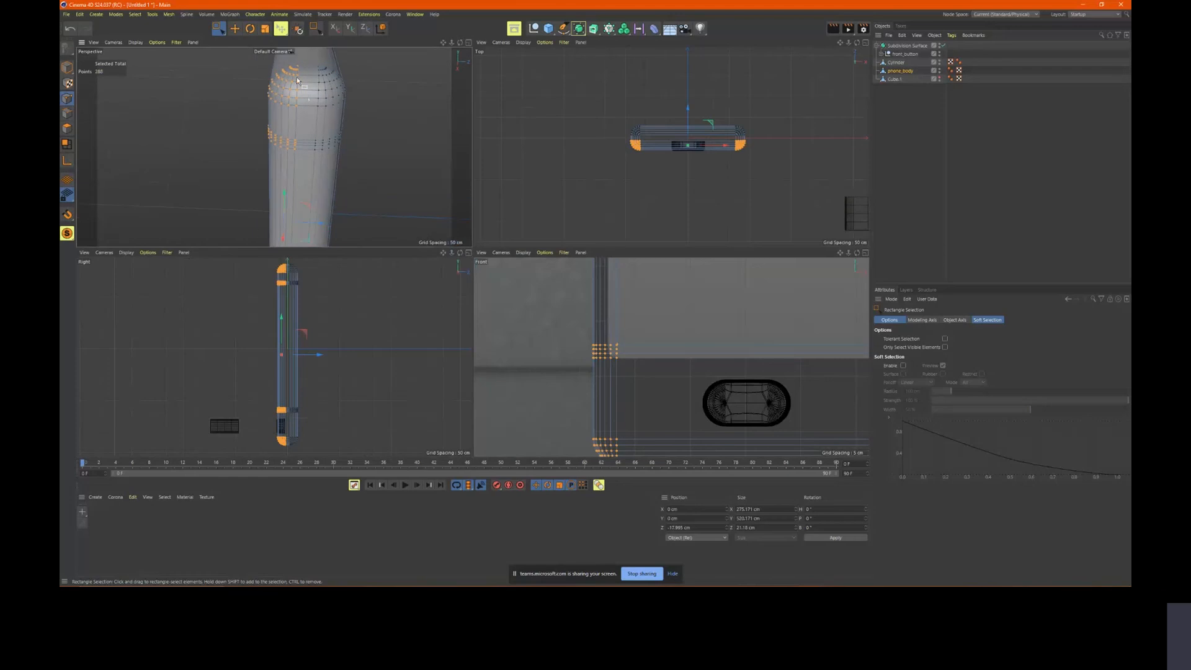
middle_click(351, 373)
scroll(559, 86, "down", 1)
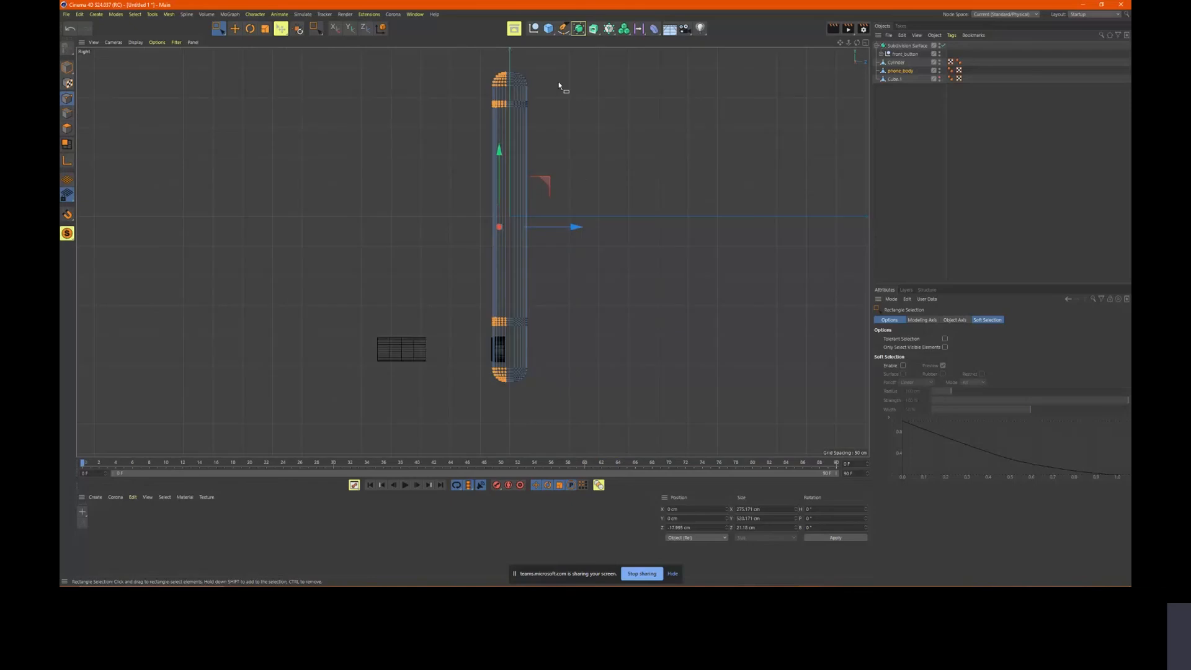
left_click_drag(588, 55, 507, 434)
Scale the selected front points of phone_body along Z to tighten the rounding of the front edge
key("t")
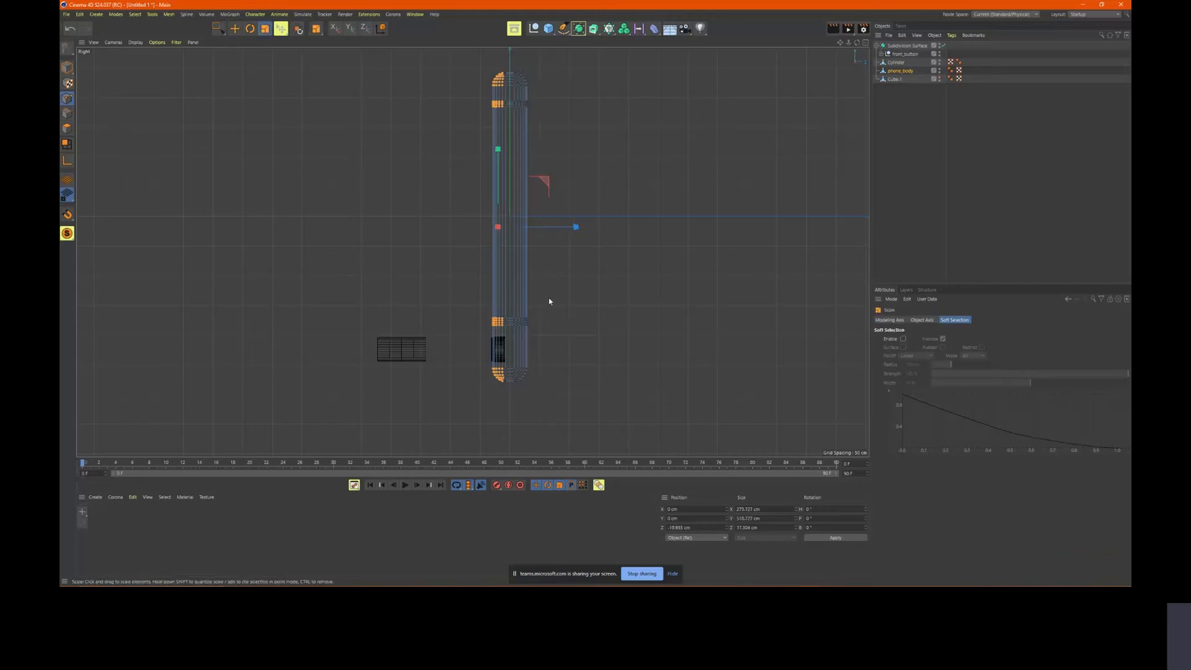
left_click_drag(575, 226, 533, 236)
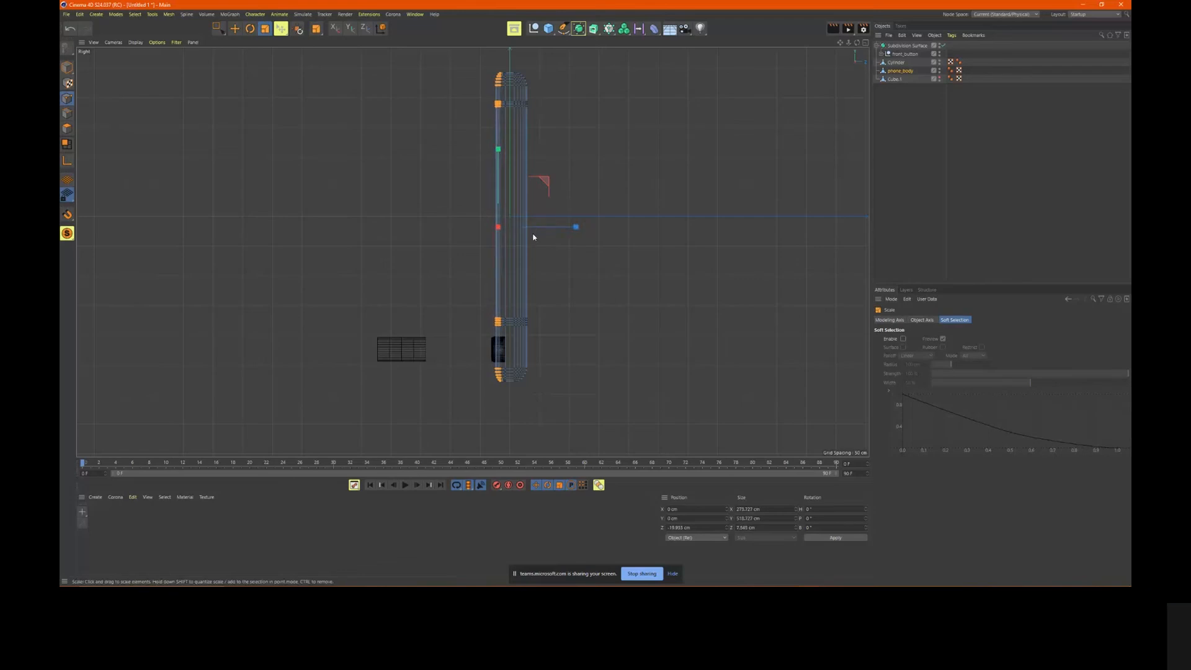
scroll(507, 363, "up", 6)
scroll(532, 376, "down", 3)
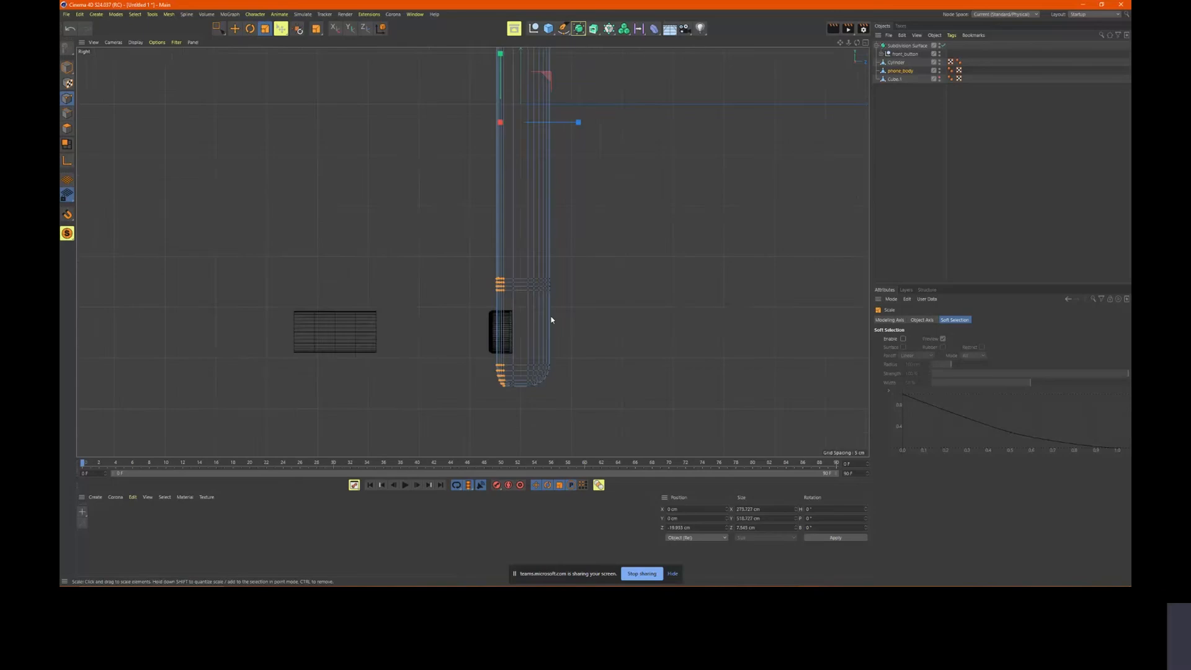
middle_click(551, 319)
left_click_drag(377, 165, 348, 213, "alt")
left_click_drag(324, 292, 323, 297)
middle_click(418, 195)
scroll(538, 226, "down", 1)
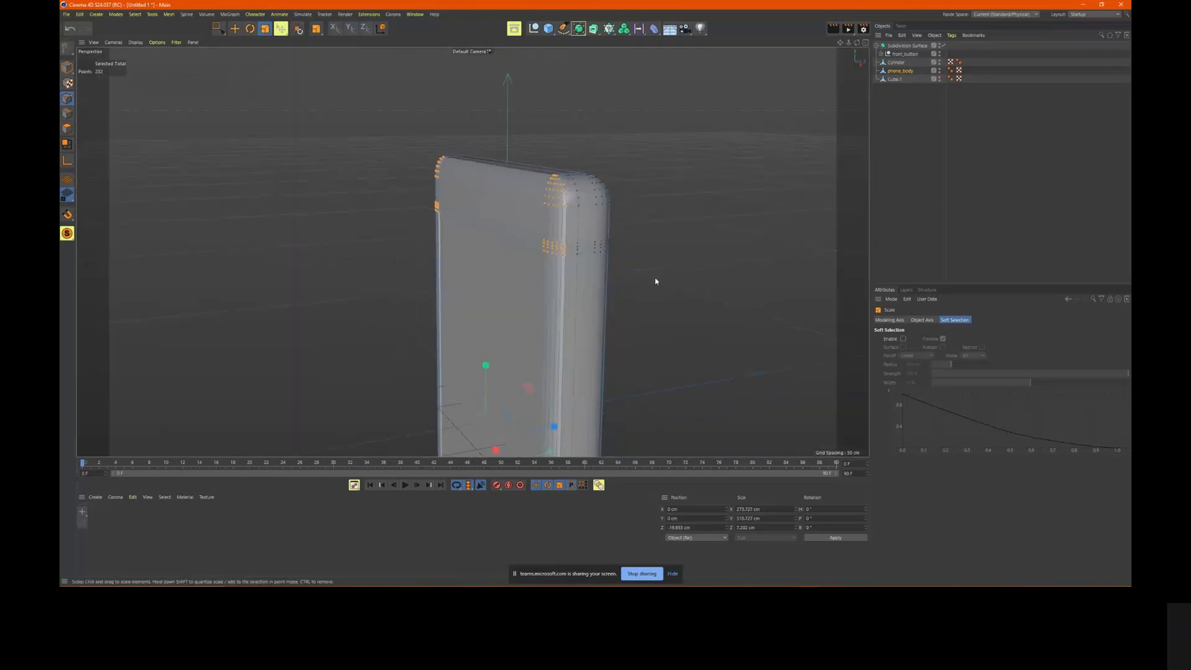
Select the nine polygons of phone_body's back face with Live Selection and move them along the Z axis
left_click(673, 285)
scroll(683, 285, "down", 1)
left_click_drag(682, 283, 540, 217, "alt")
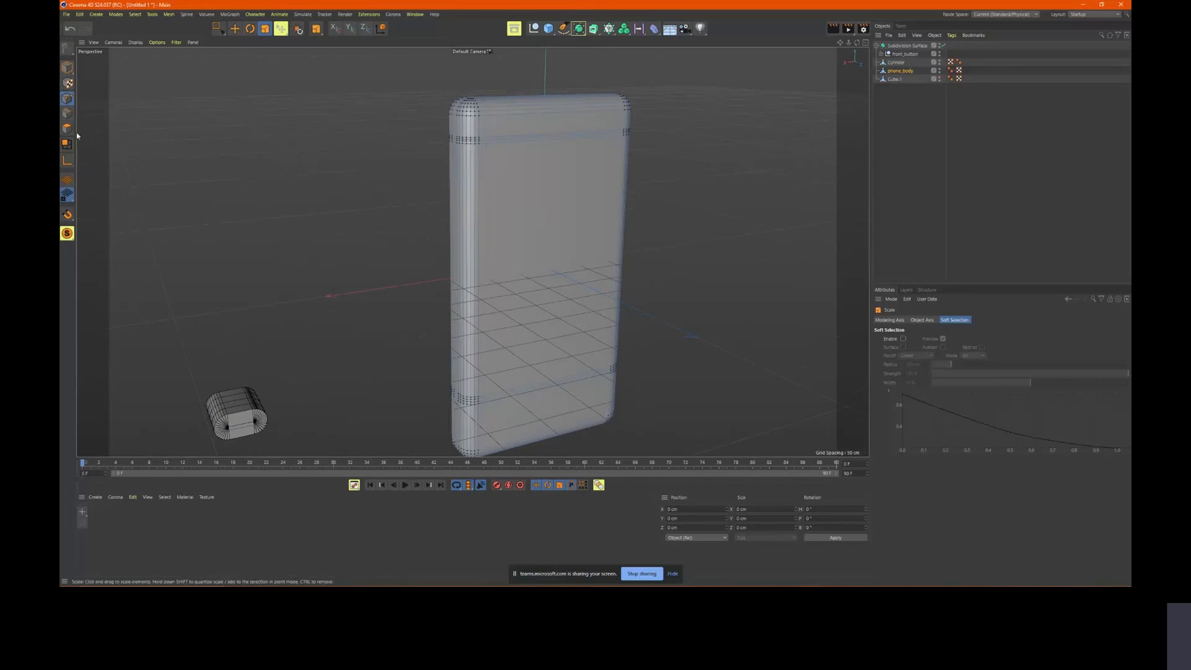
left_click(67, 129)
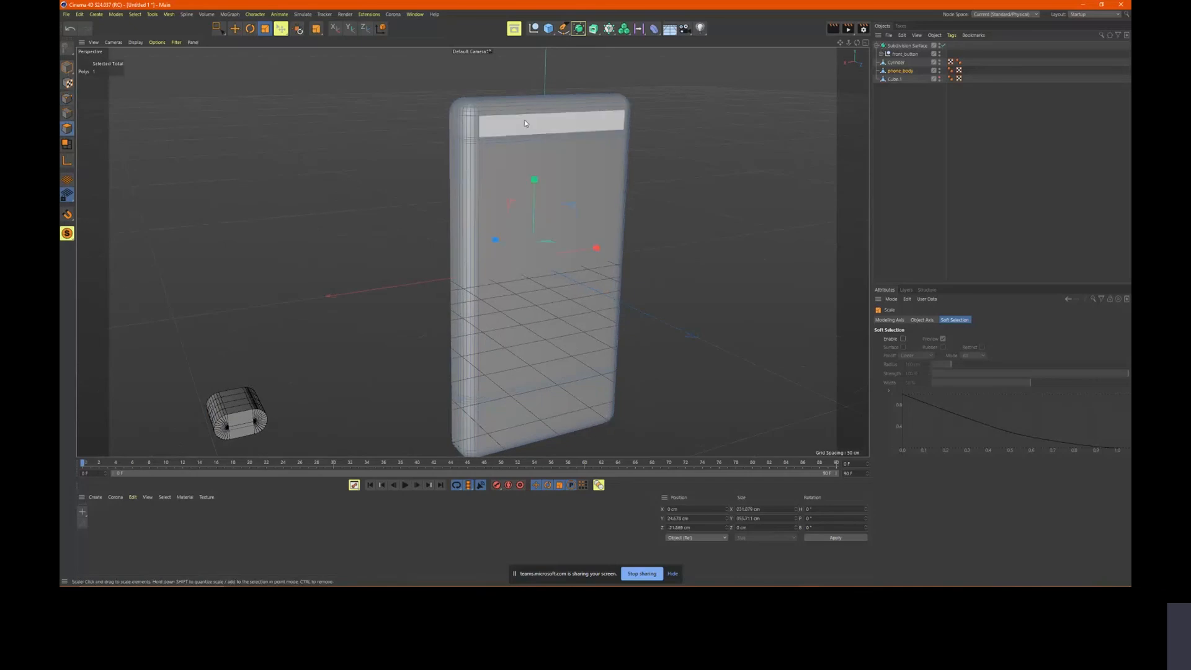
key("9")
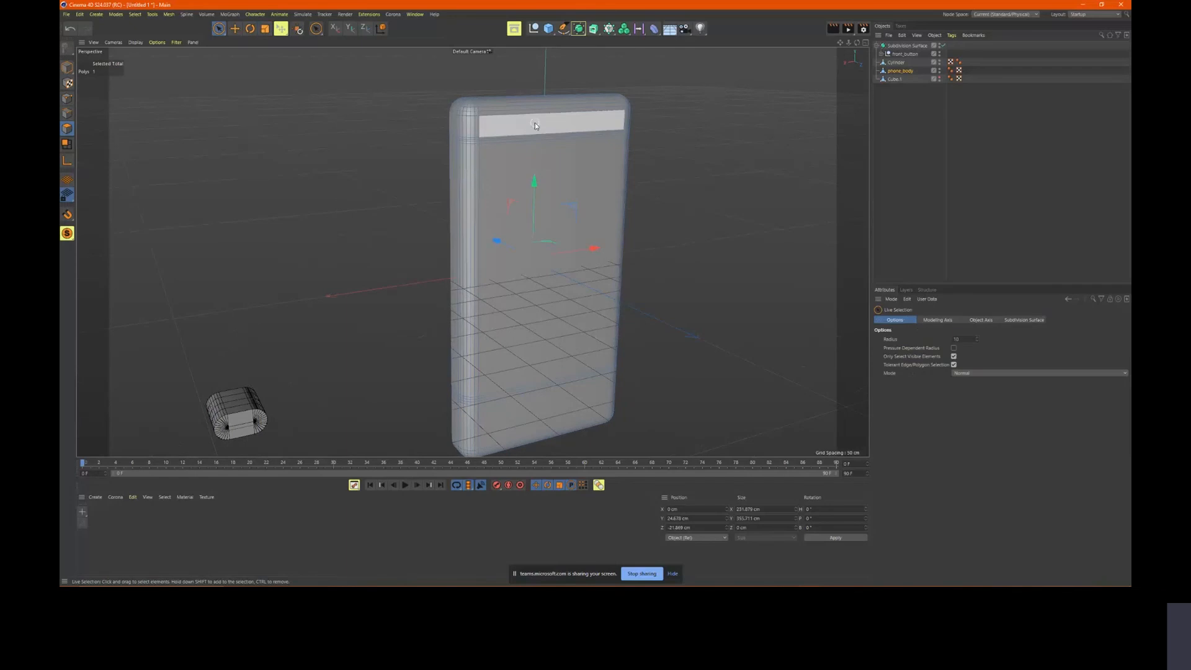
mouse_move(535, 121)
left_mouse_down()
mouse_move(520, 396)
mouse_move(571, 358)
mouse_move(590, 373)
mouse_move(644, 332)
mouse_move(645, 280)
left_mouse_up()
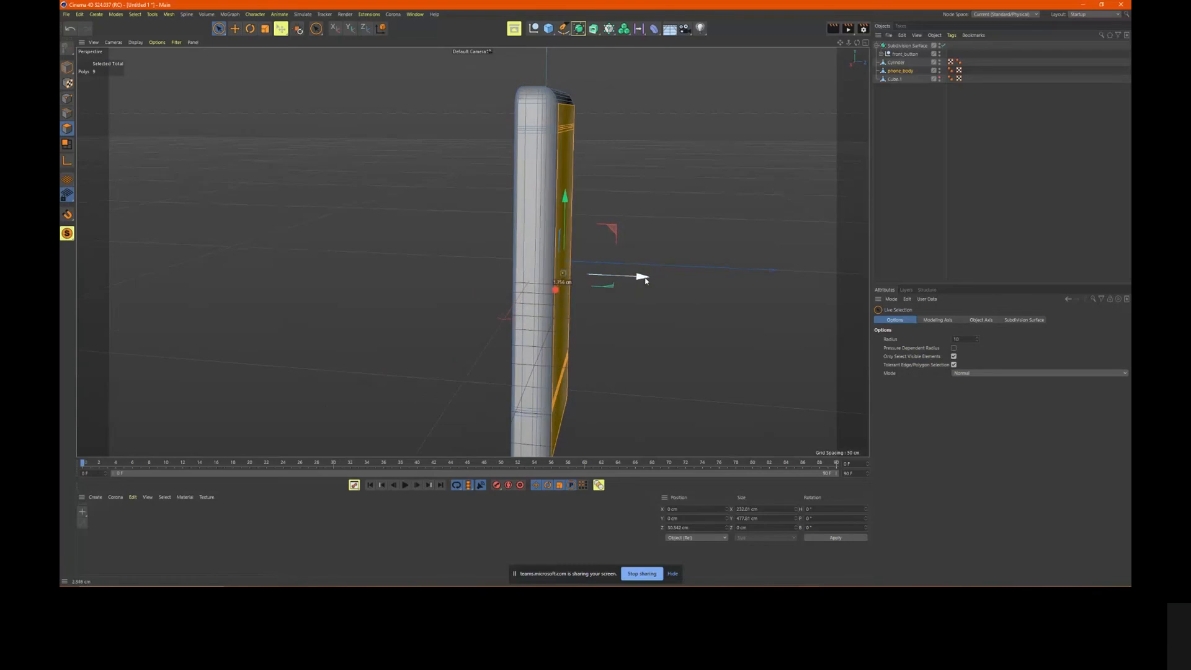
Nudge the back-face polygons slightly inward along Z in the Right view and check the body's side profile
middle_click(669, 288)
middle_click(413, 357)
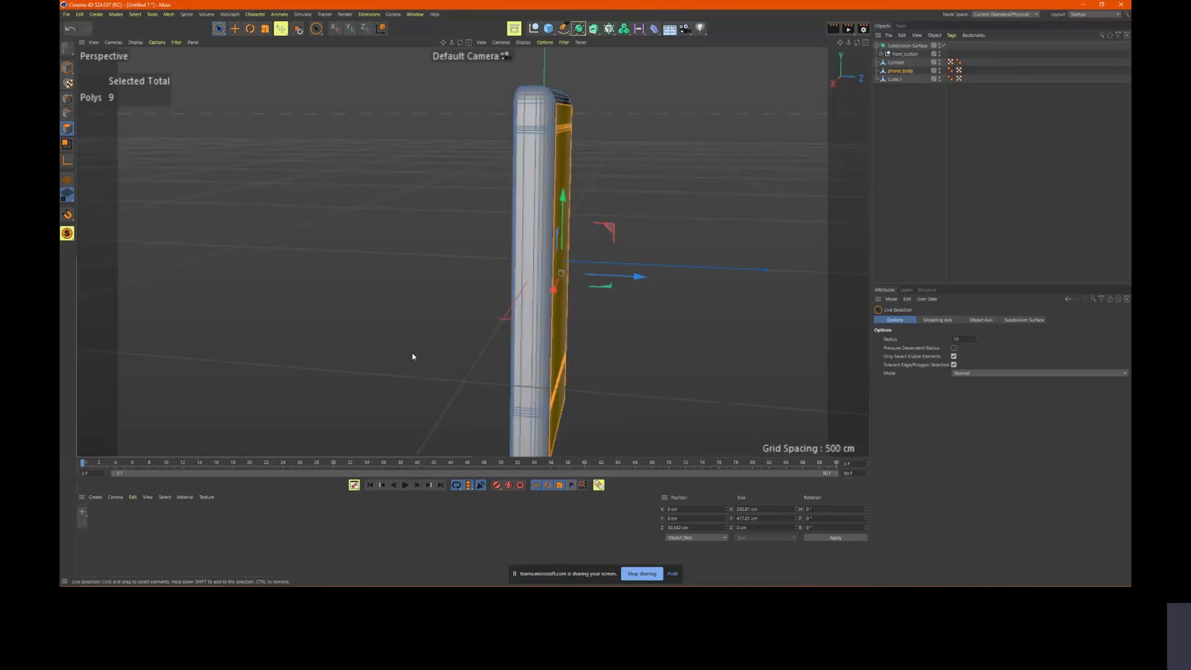
middle_click_drag(641, 238, 635, 305, "alt")
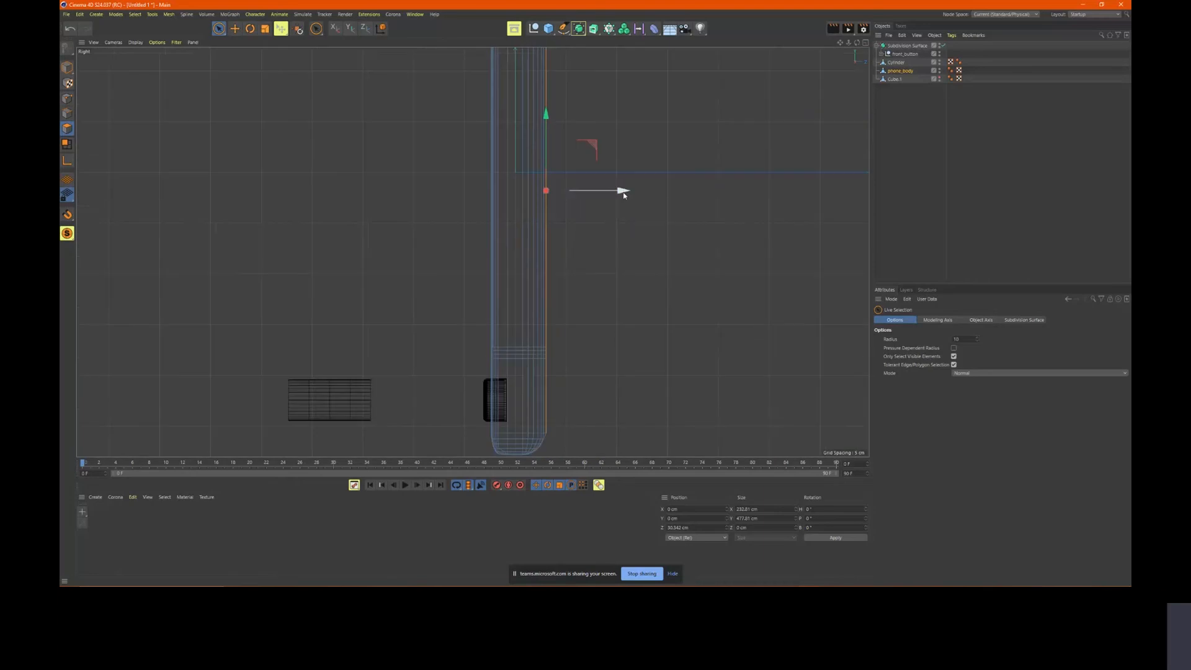
left_click_drag(624, 195, 622, 196)
scroll(623, 195, "down", 3)
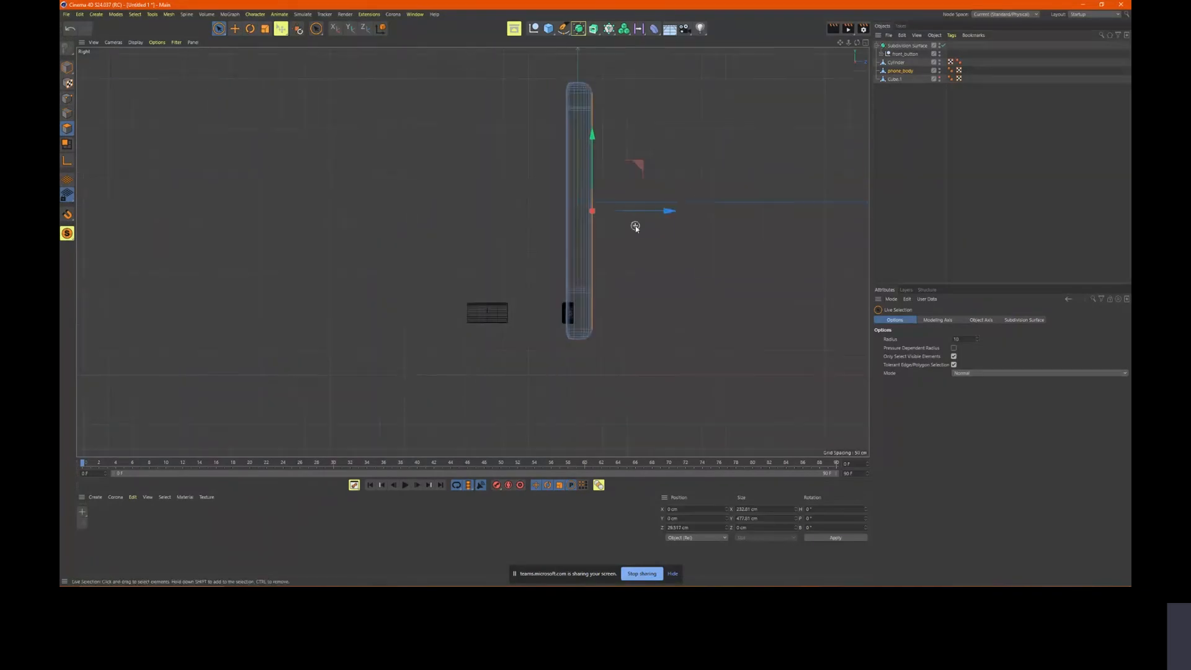
middle_click(688, 195)
middle_click(391, 311)
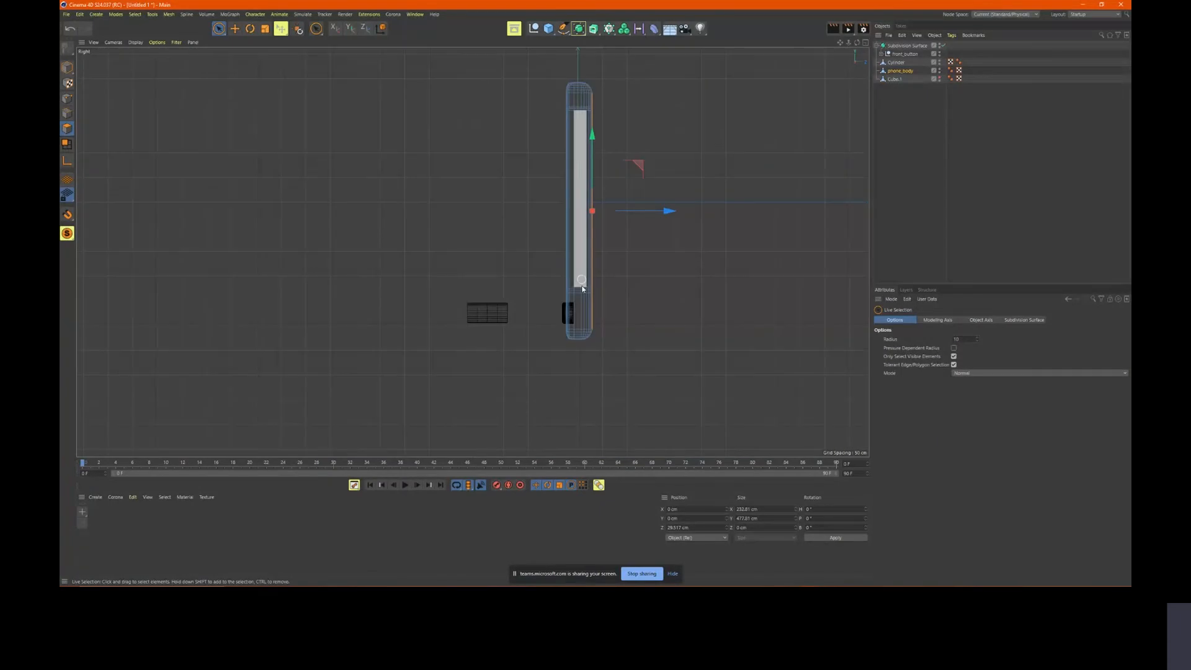
middle_click(628, 174)
middle_click(340, 135)
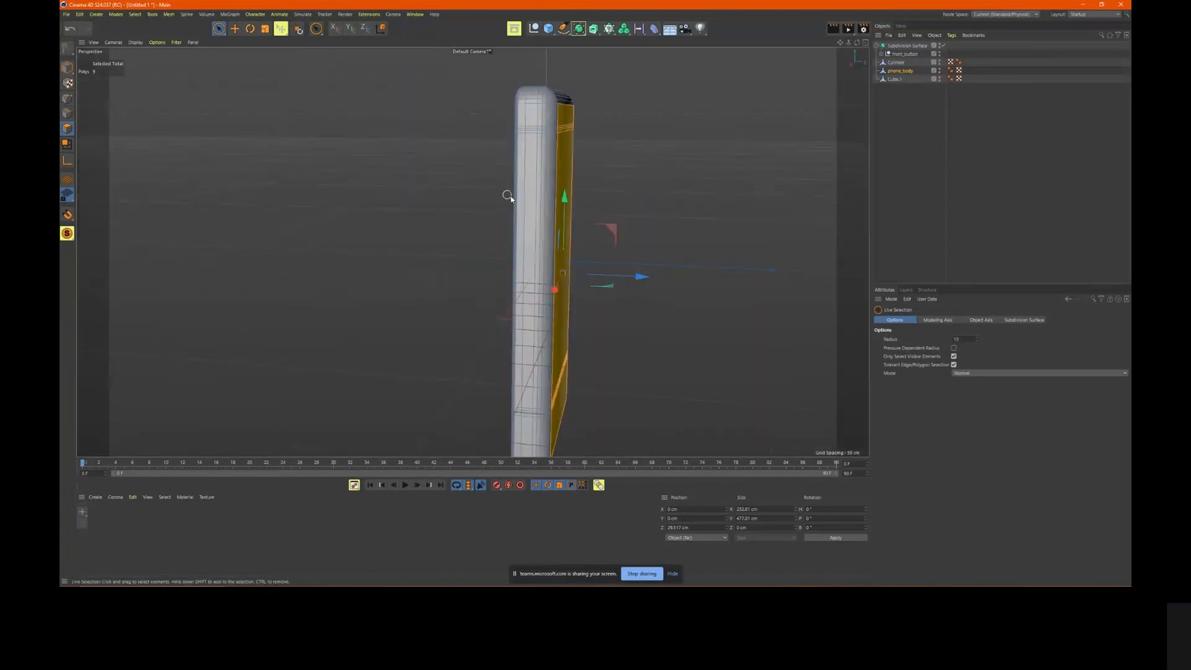
left_click_drag(510, 194, 521, 274, "alt")
middle_click_drag(521, 275, 532, 187, "alt")
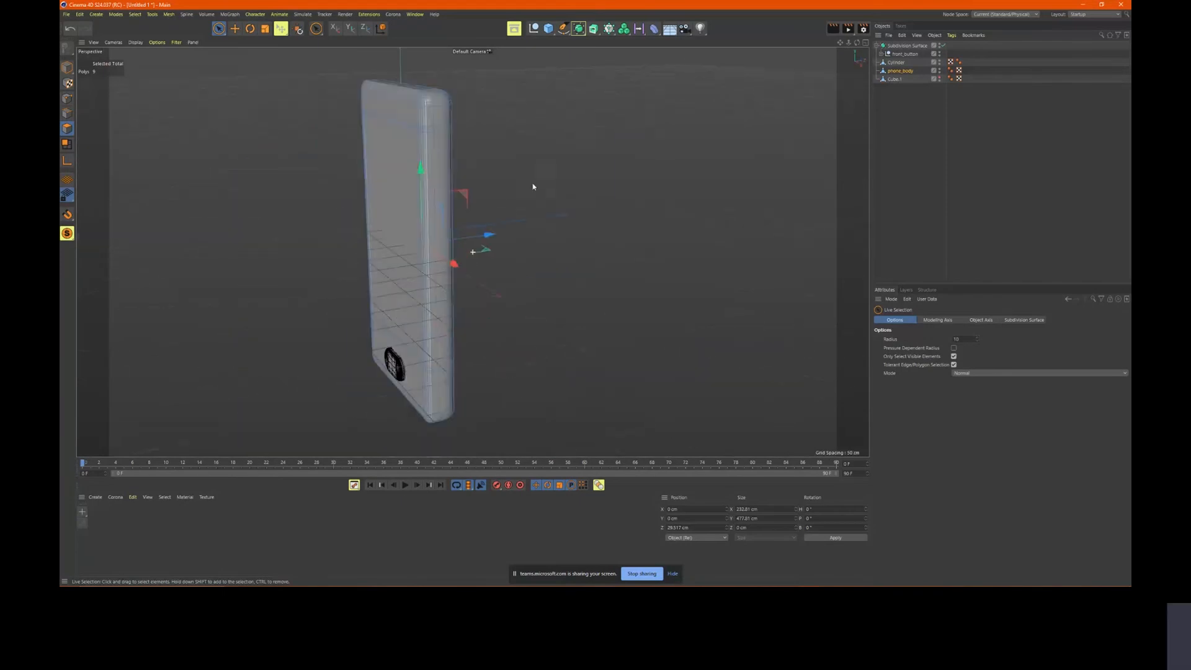
Deselect the body's polygons, select the Cylinder object and rotate it 90° in bank and 90° in heading
scroll(592, 267, "down", 2)
left_click_drag(592, 266, 645, 214, "alt")
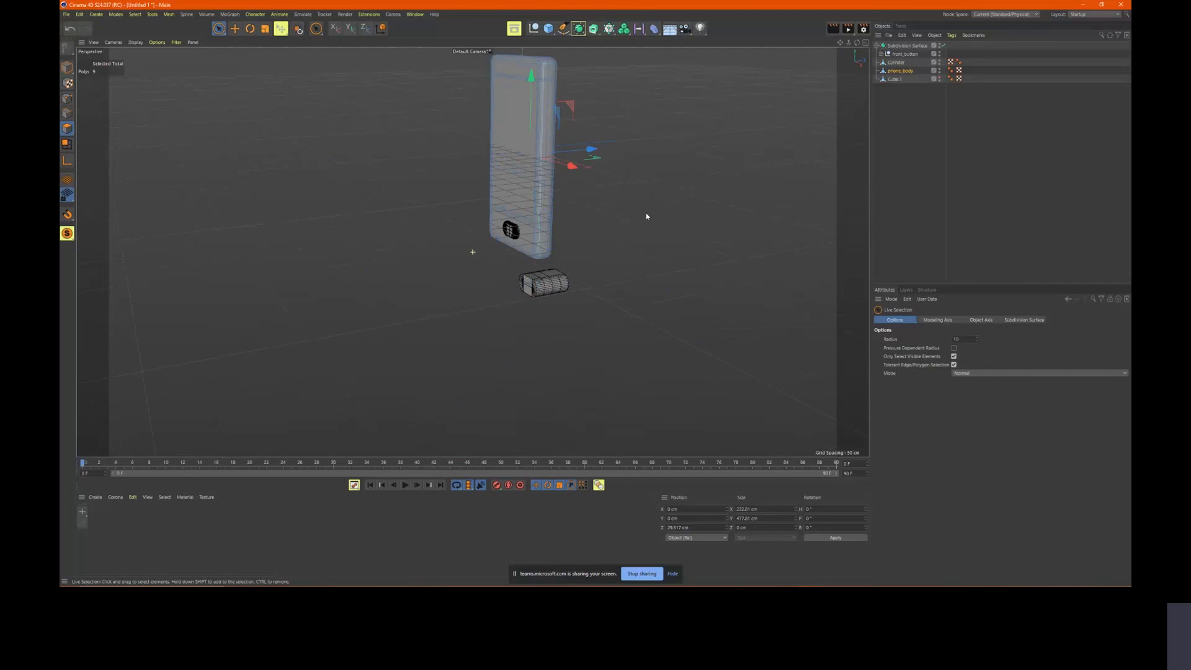
scroll(541, 273, "up", 3)
left_click(541, 273)
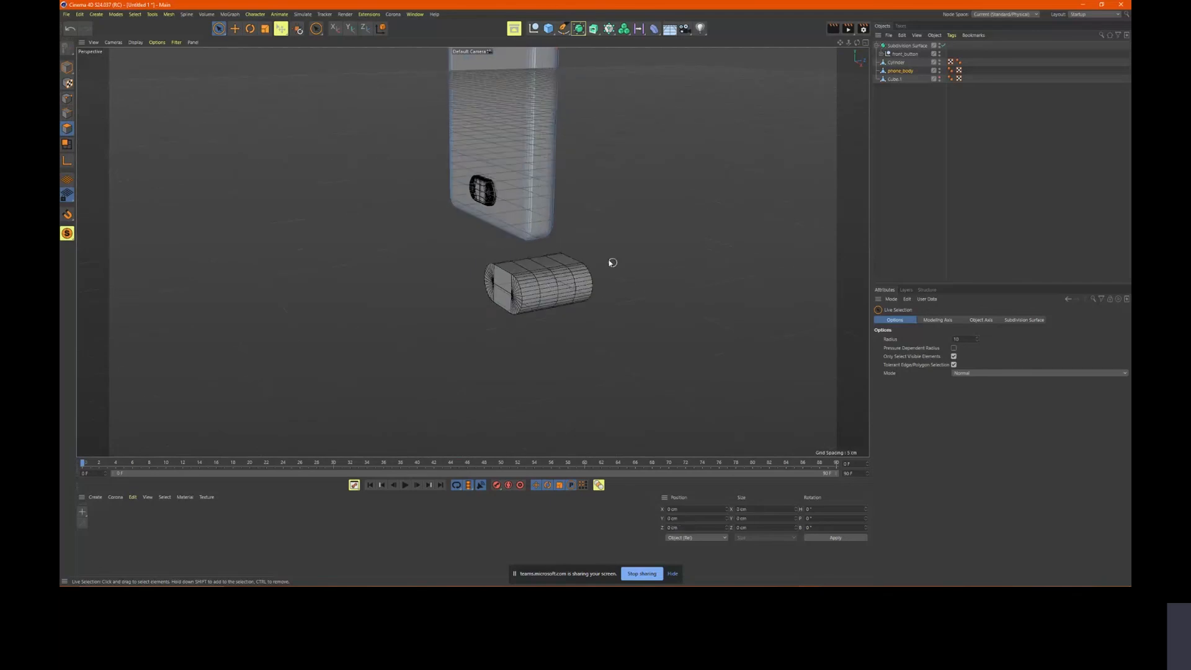
left_click_drag(609, 261, 506, 213, "alt")
left_click(66, 67)
left_click(518, 245)
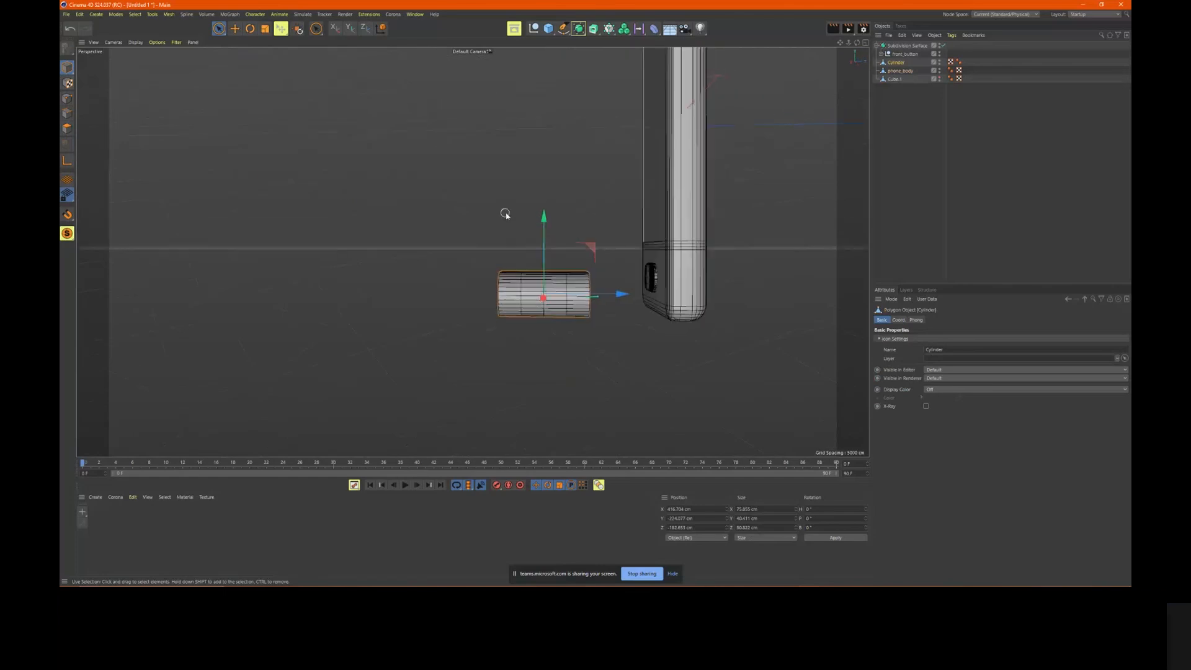
mouse_move(582, 245)
left_mouse_down("alt")
mouse_move(577, 263)
mouse_move(564, 202)
mouse_move(592, 221)
mouse_move(557, 259)
mouse_move(564, 273)
left_mouse_up("alt")
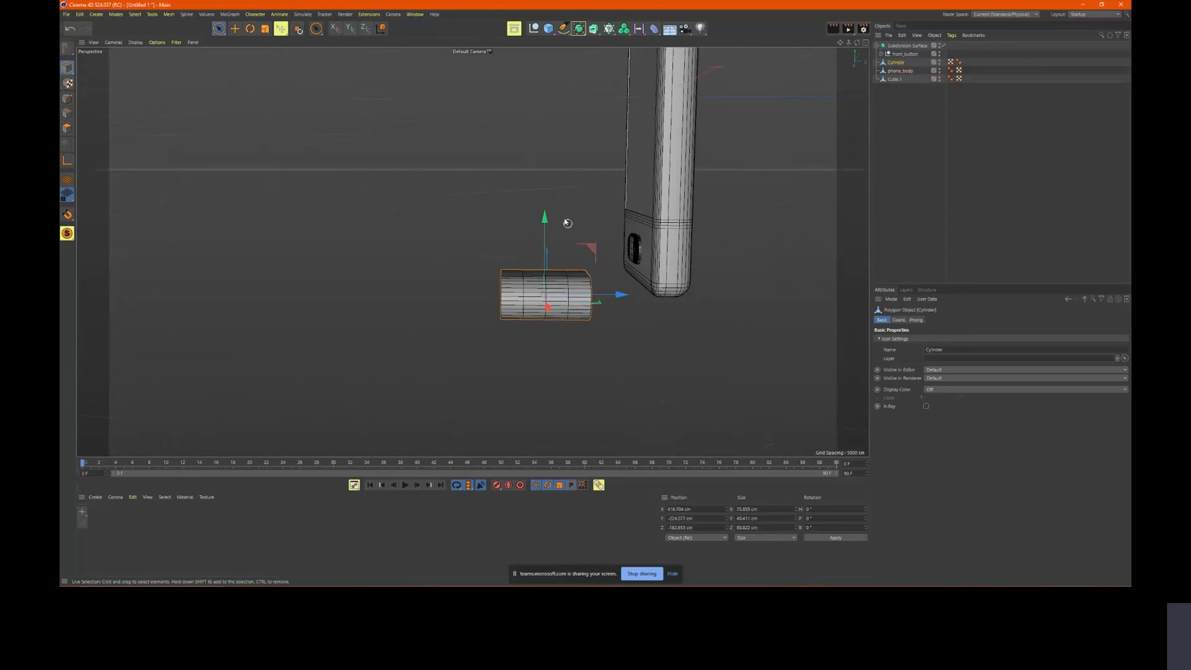
left_click_drag(573, 211, 579, 236, "alt")
key("r")
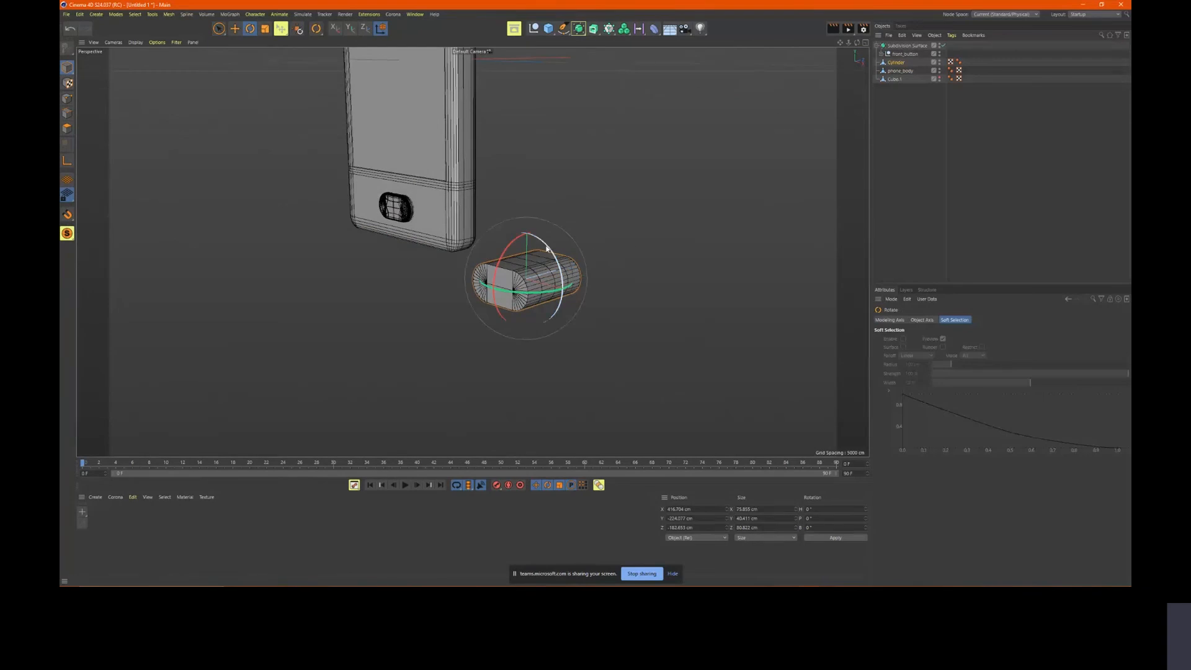
left_click_drag(546, 248, 561, 320)
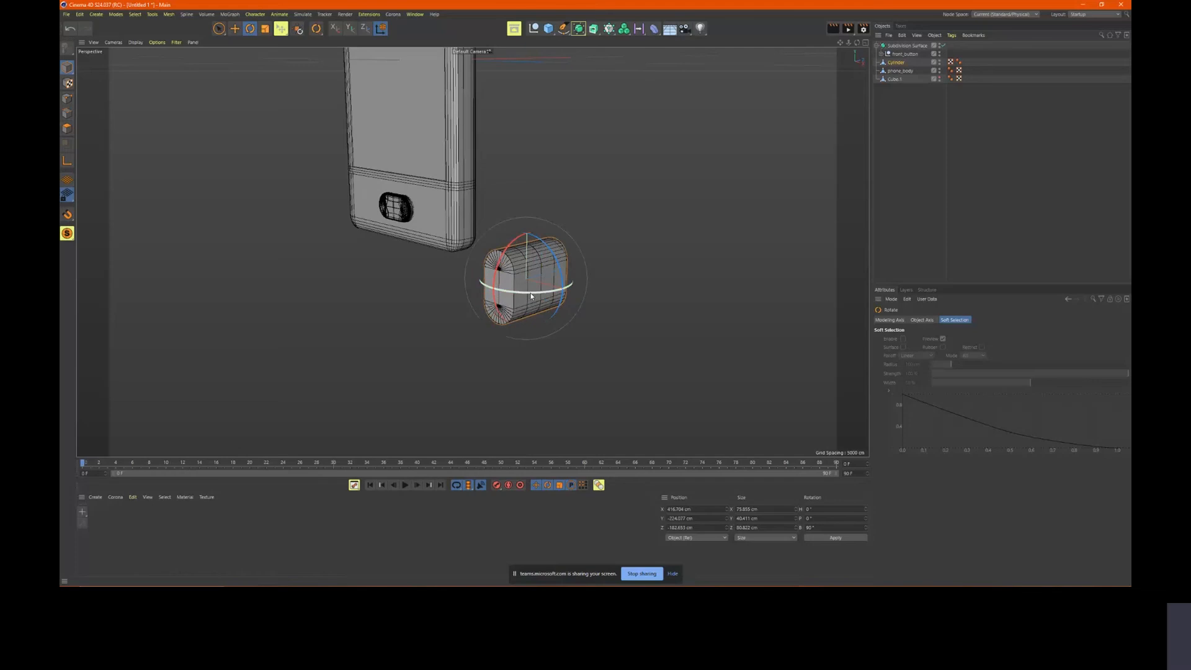
left_click_drag(531, 293, 643, 281)
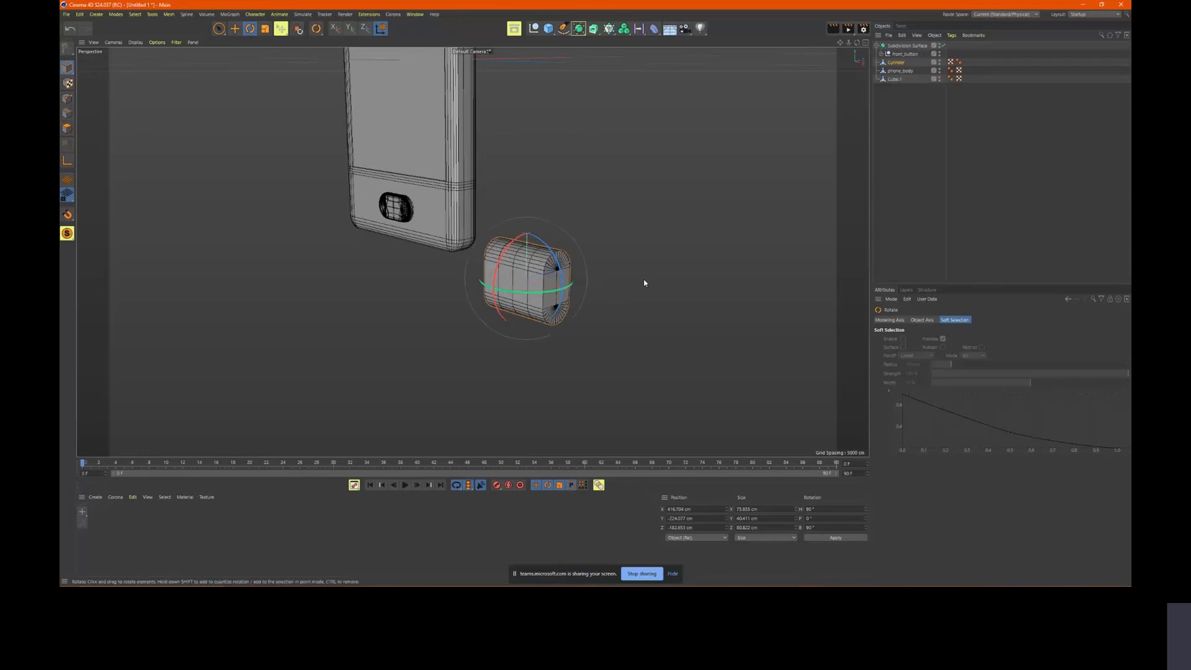
Move the Cylinder in the Front view beside the phone's upper right edge, at about X 194 cm, Y 137 cm
middle_click(643, 282)
middle_click(682, 329)
scroll(622, 307, "down", 6)
scroll(516, 258, "down", 3)
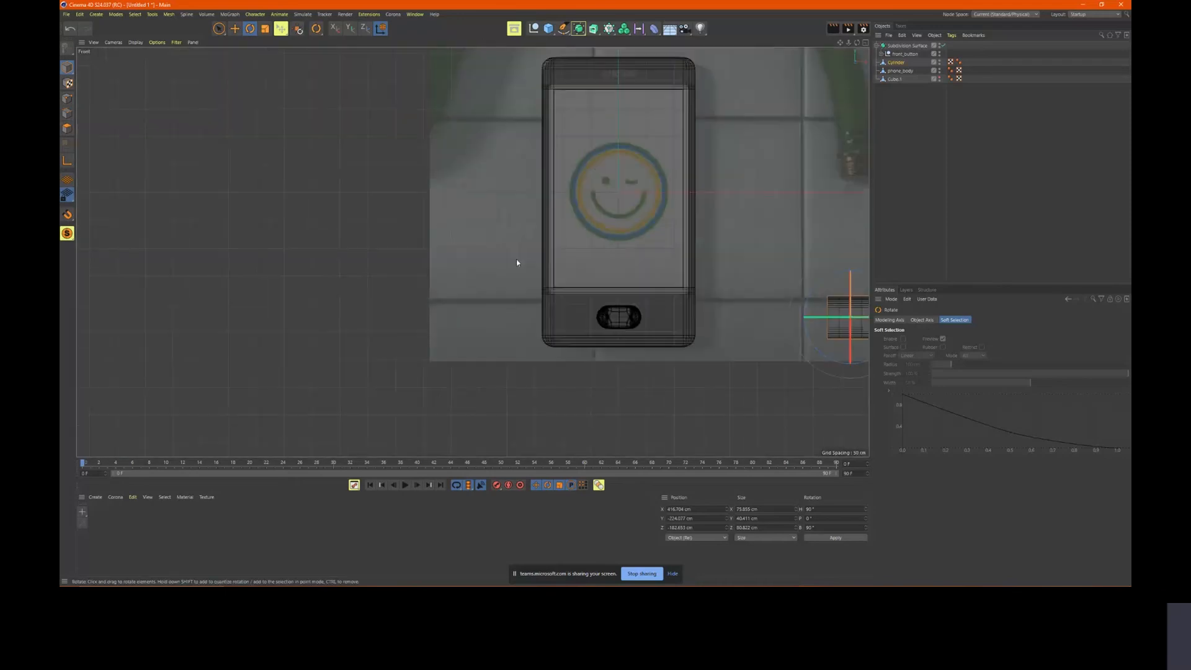
scroll(670, 268, "down", 3)
key("e")
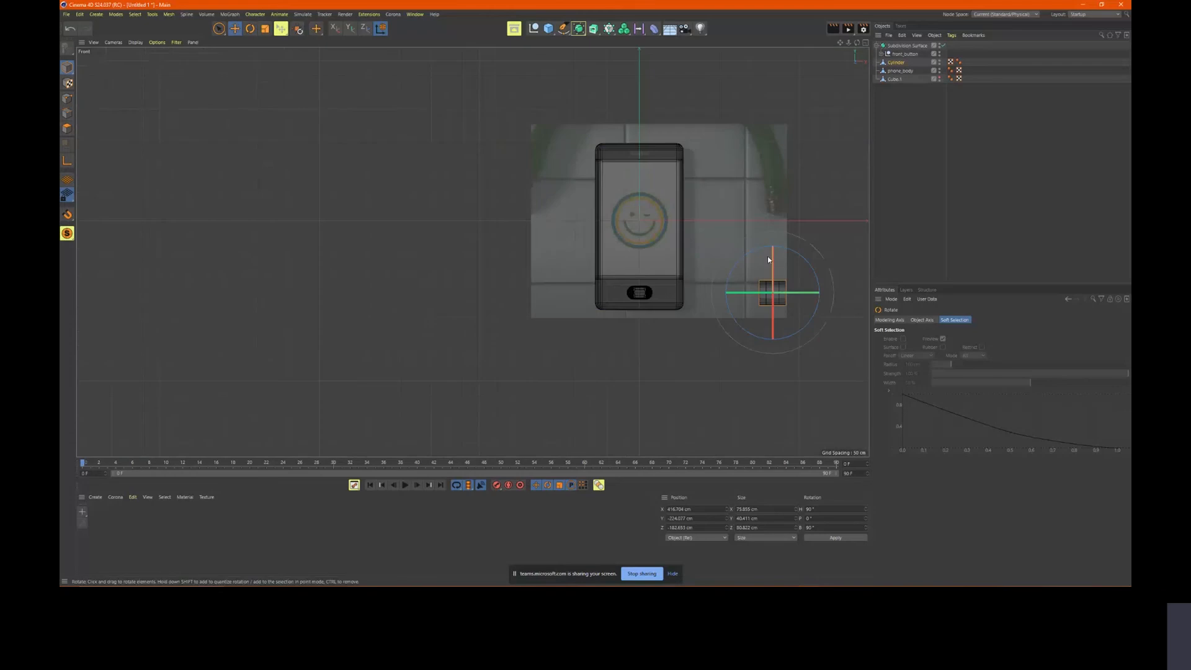
left_click_drag(819, 248, 746, 133)
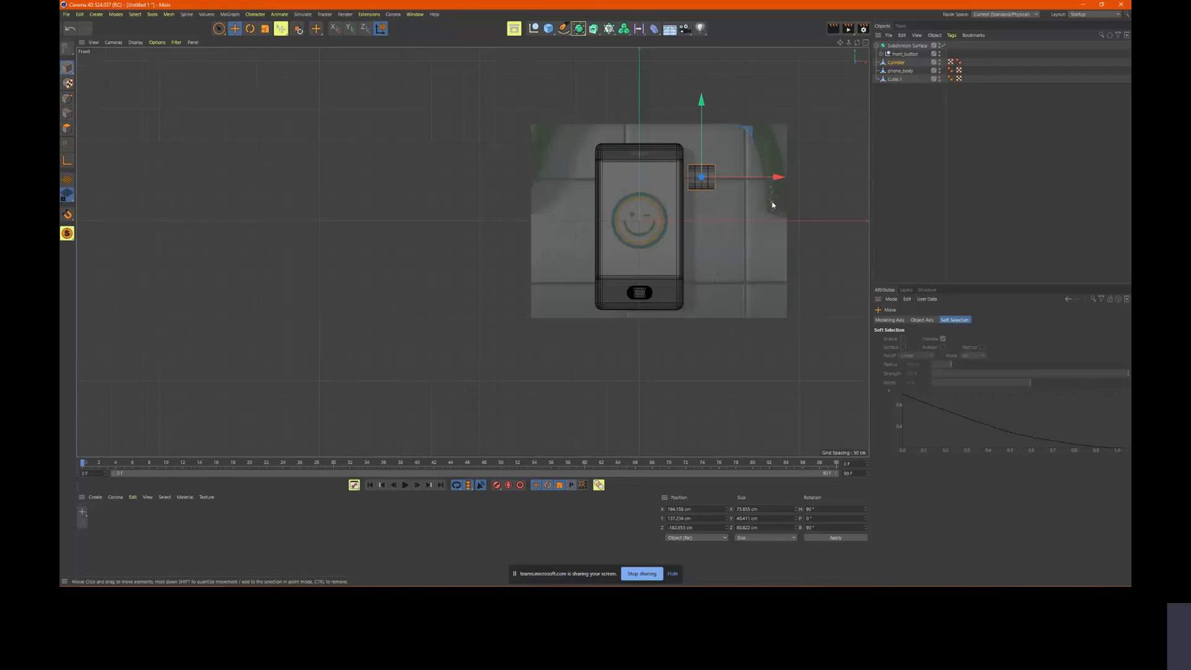
Move the Cylinder along Z in the Right view to centre it within the phone body's thickness
middle_click(749, 218)
middle_click(396, 389)
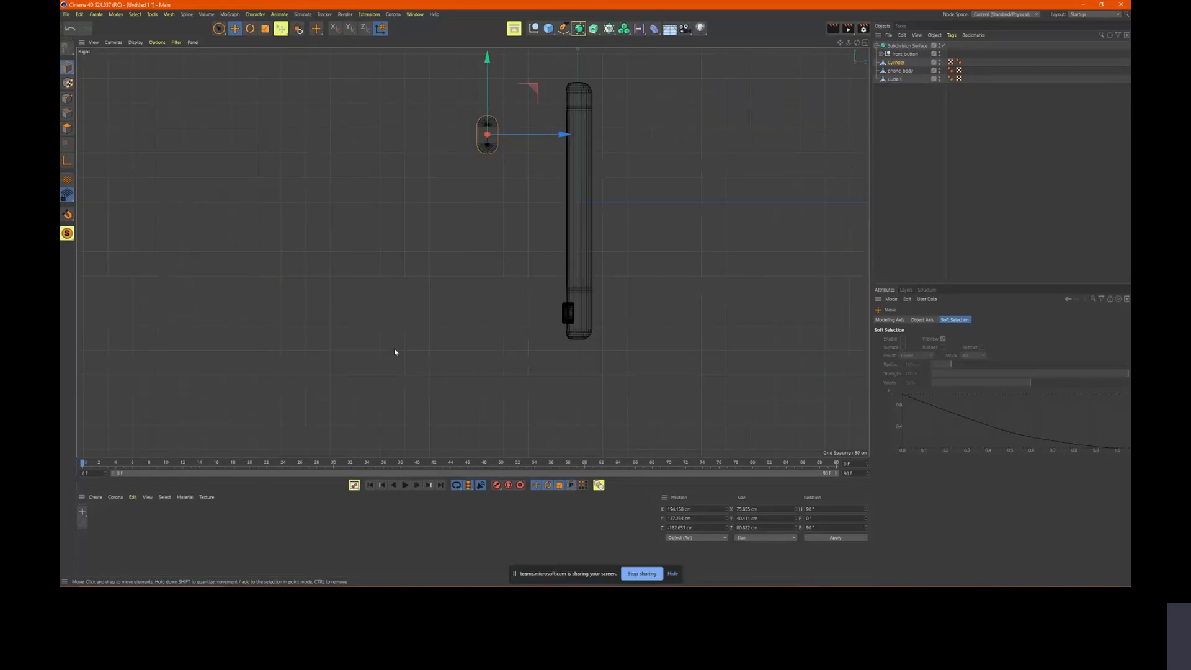
scroll(526, 142, "up", 3)
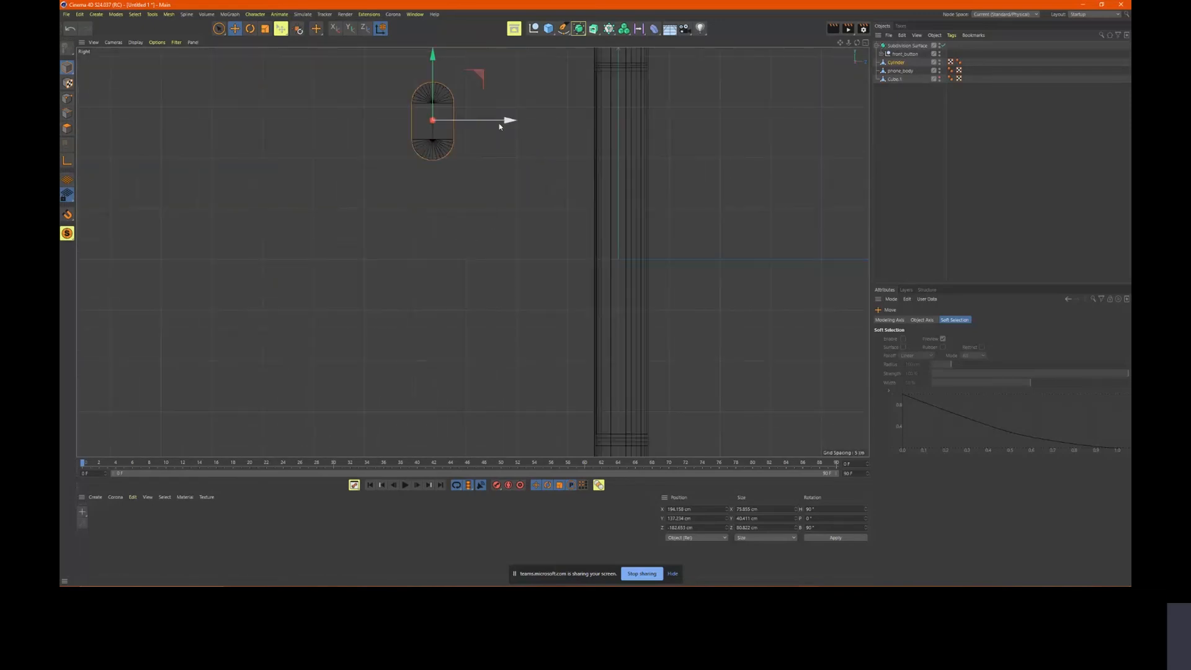
left_click_drag(500, 125, 689, 136)
middle_click_drag(688, 136, 664, 285)
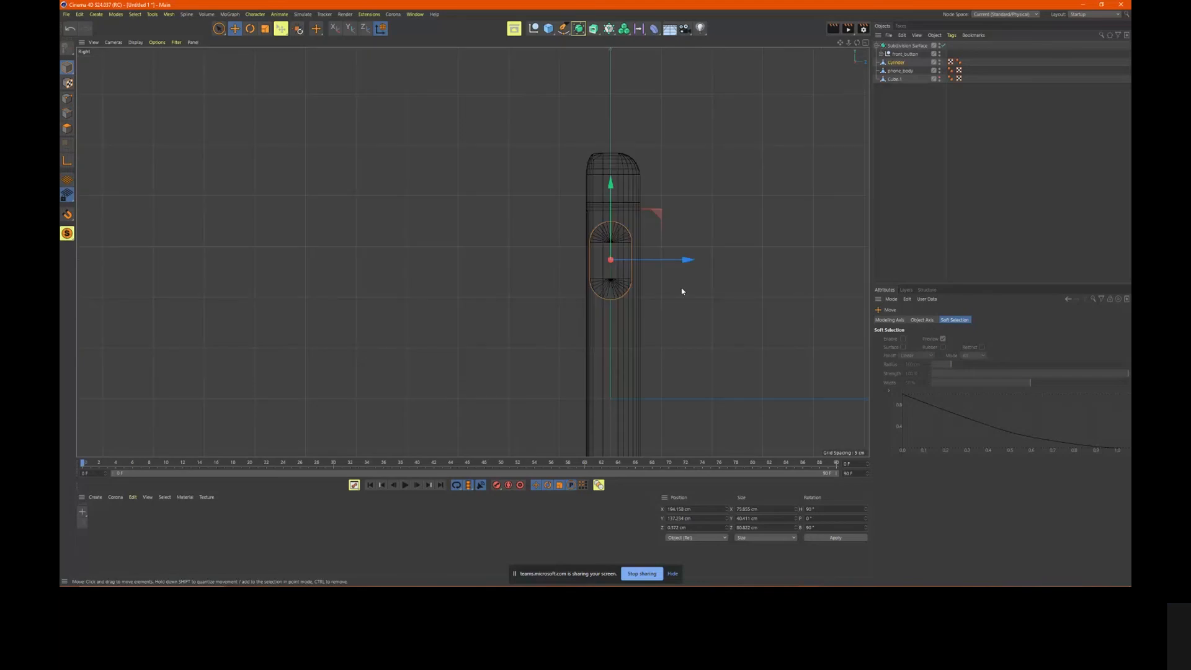
Scale the Cylinder down uniformly to about 18.3 cm in X, making it narrower than the phone body's side
key("t")
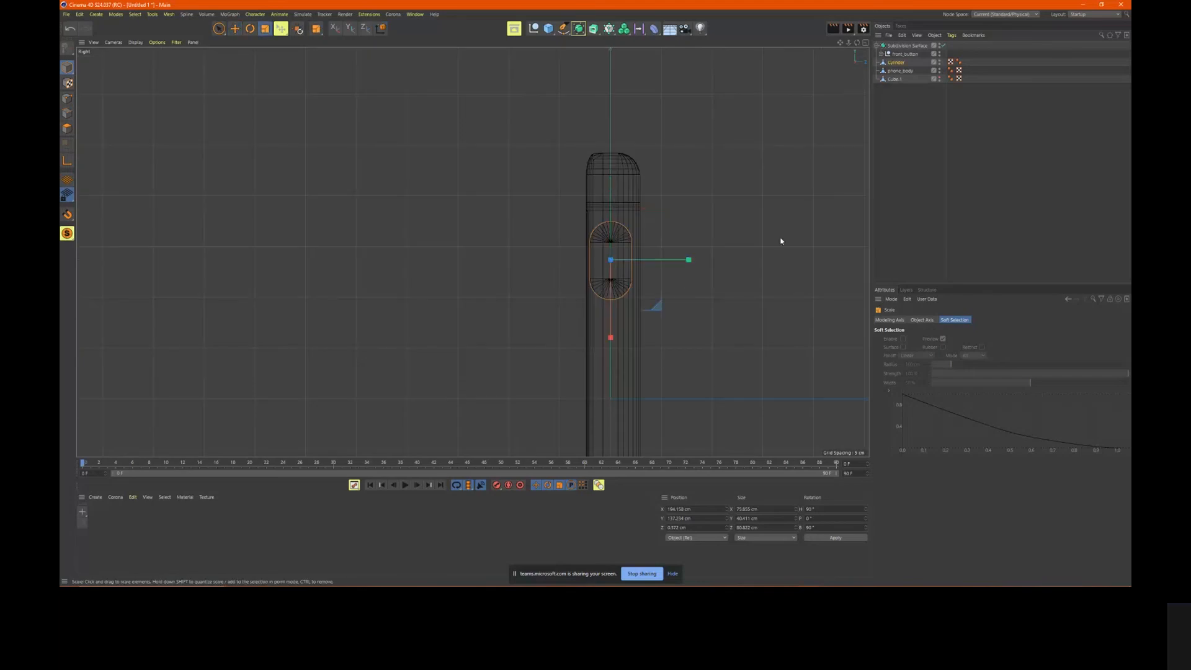
left_click_drag(779, 242, 524, 312)
scroll(607, 266, "up", 6)
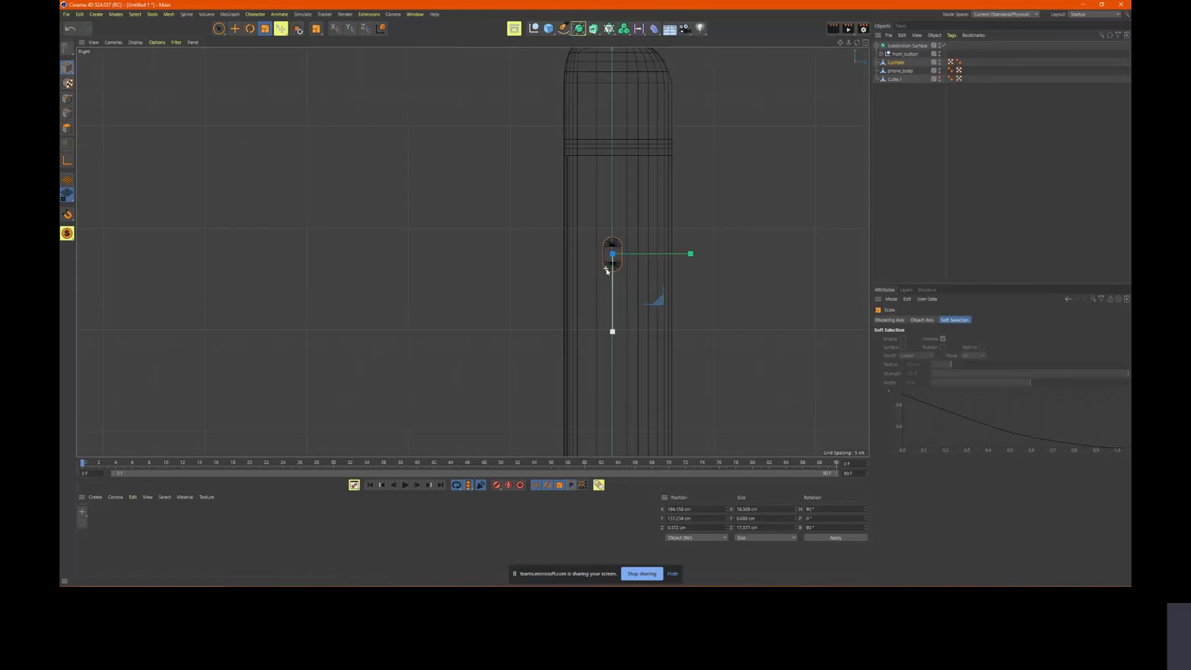
Select the Cylinder's lower rounded-end points with Rectangle Selection and move them down along X to about 18.8 cm, lengthening the side button
scroll(644, 260, "up", 5)
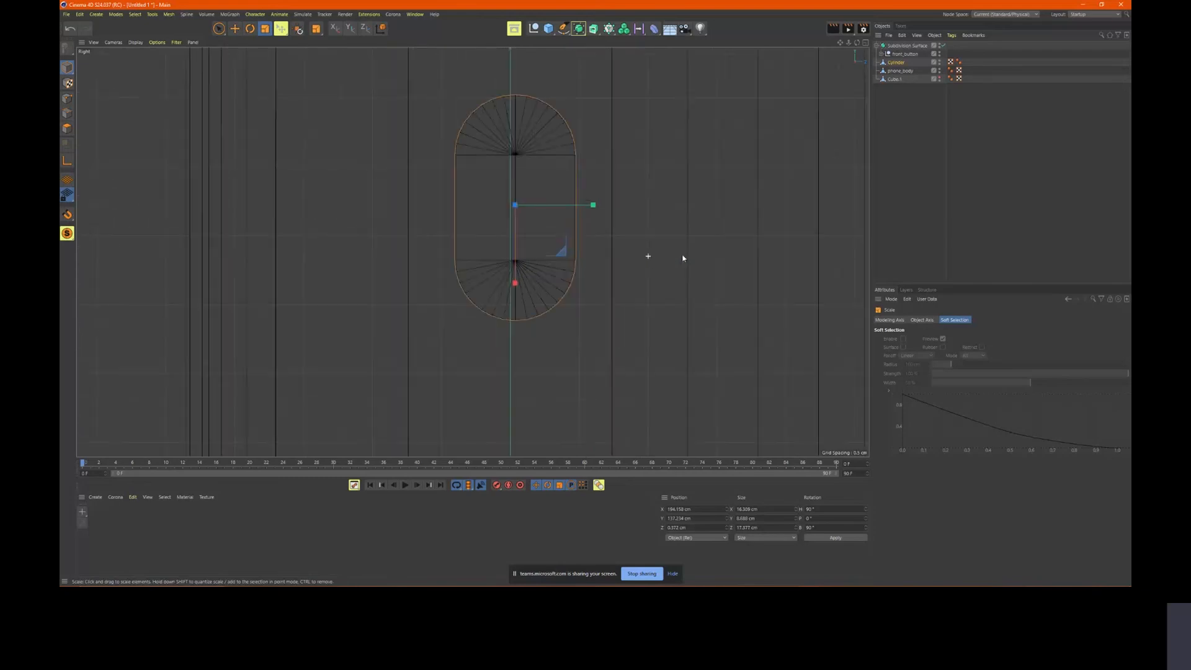
left_click(67, 99)
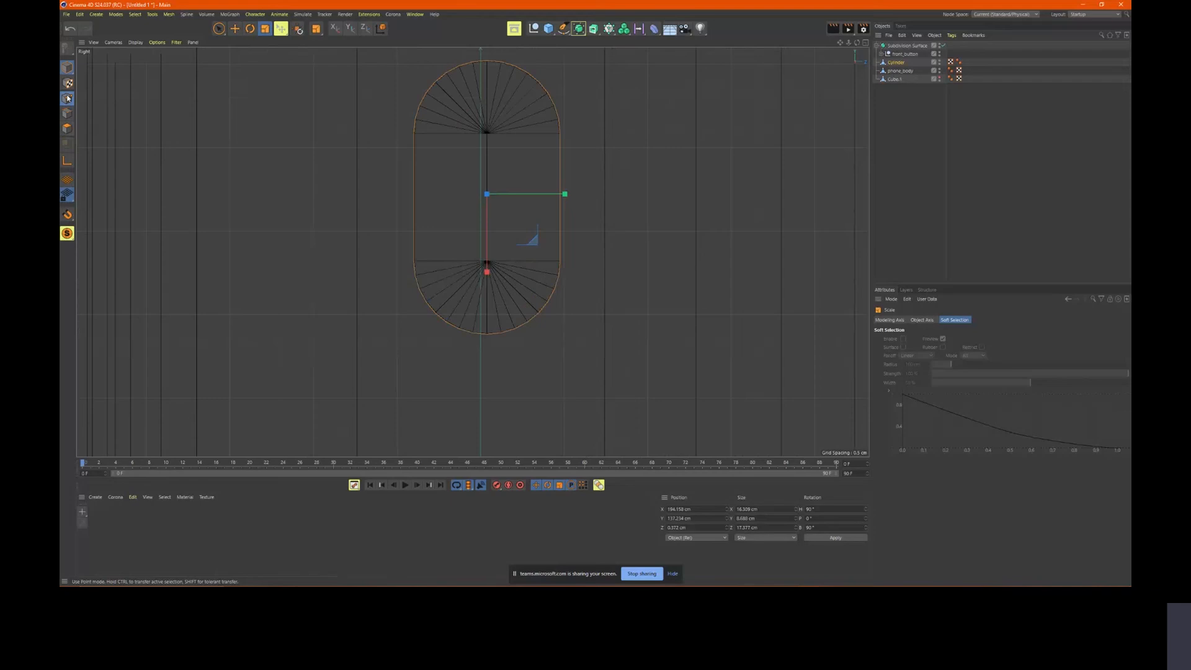
left_click(218, 28)
left_click(229, 55)
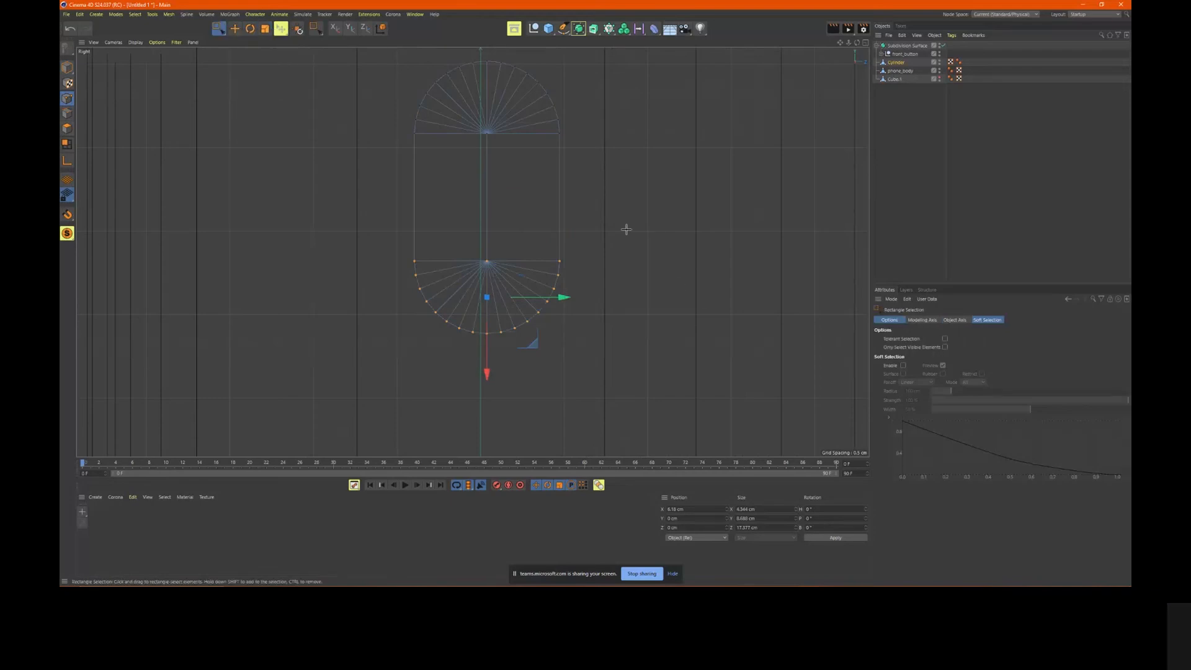
scroll(490, 318, "down", 4)
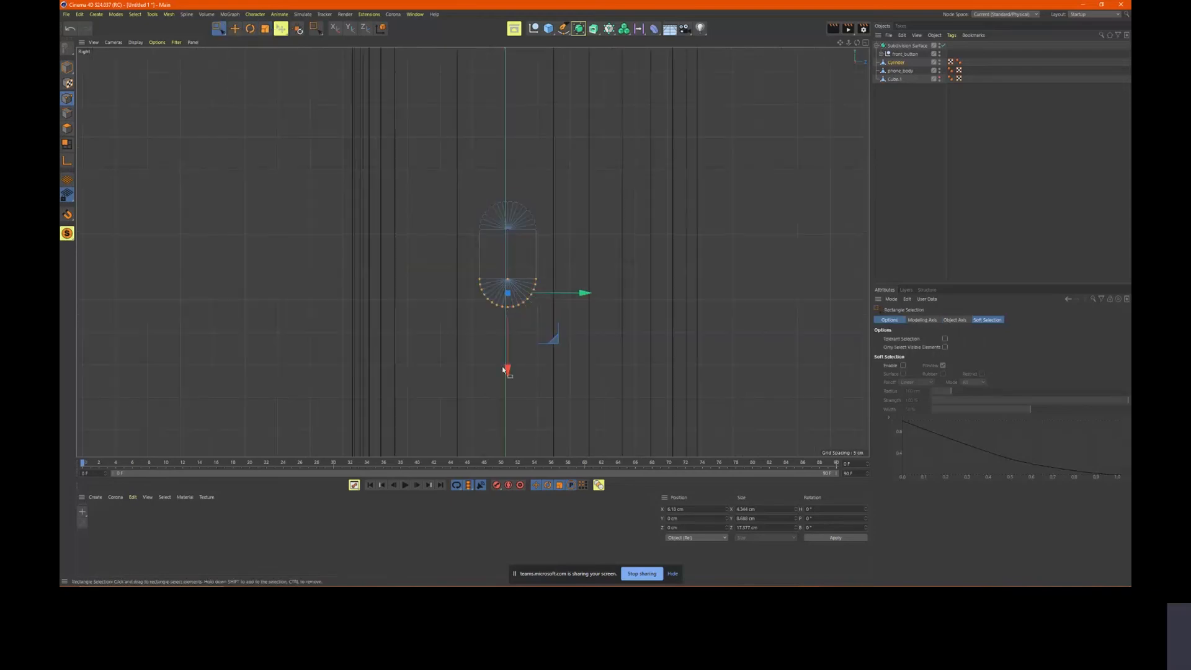
left_click_drag(504, 366, 508, 420)
scroll(573, 300, "down", 2)
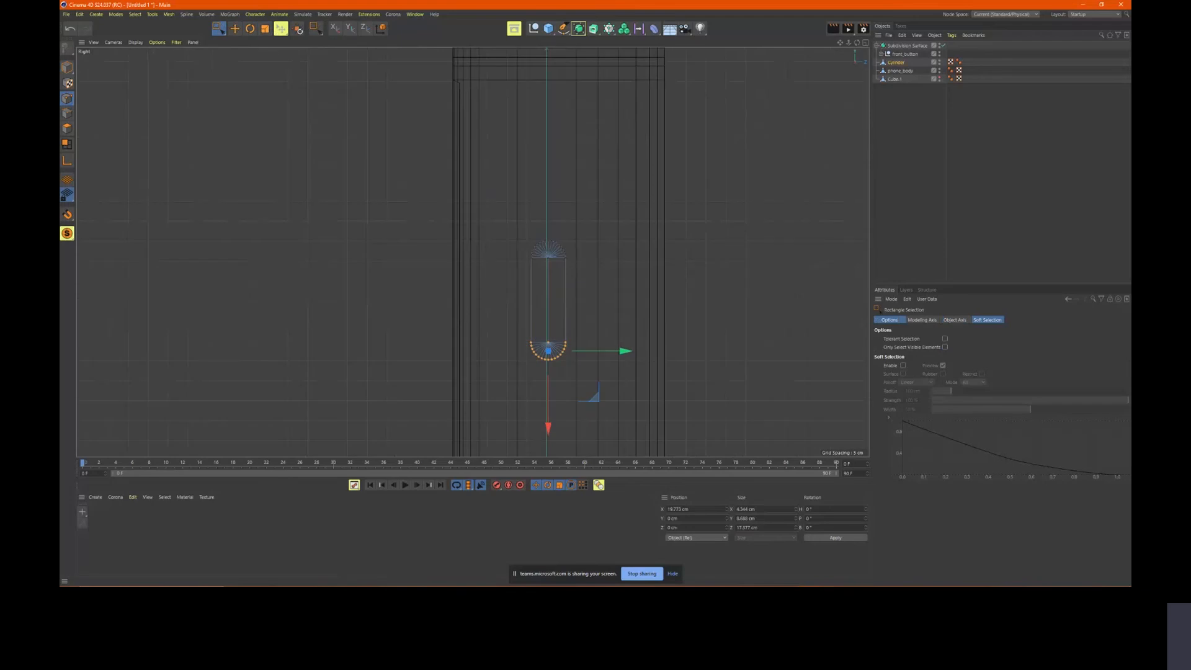
Check the side buttons in the reference photo phone02.jpg and compare them with the whole phone in the Right view
left_click(879, 545)
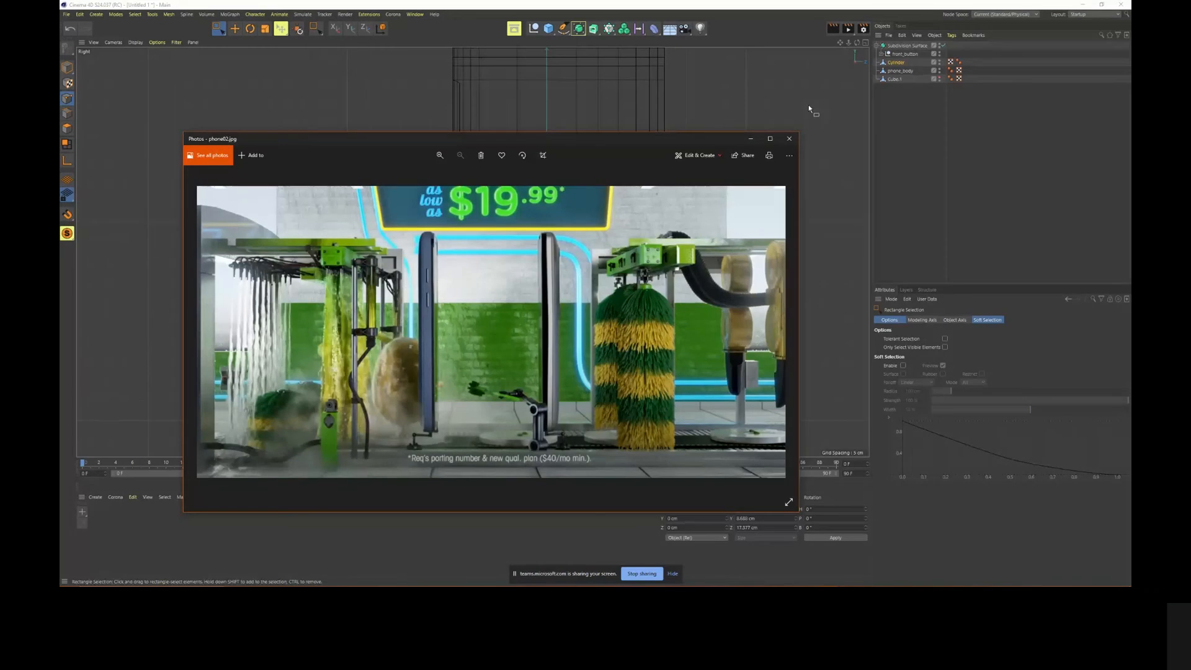
left_click(658, 202)
scroll(657, 205, "down", 6)
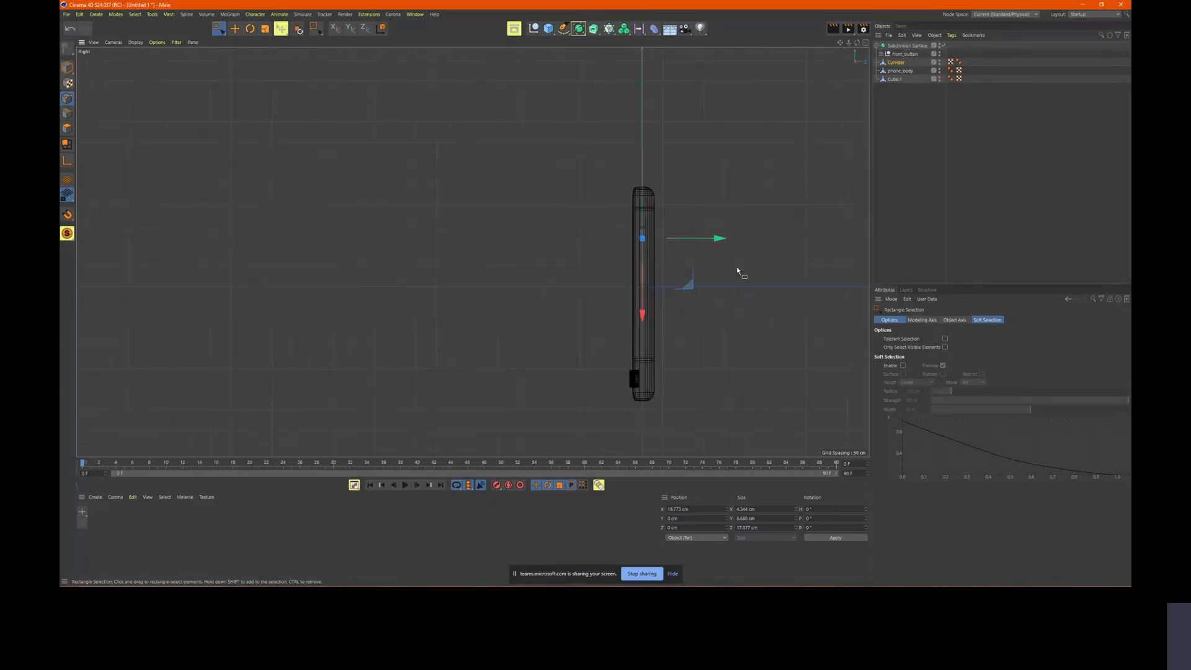
Lengthen the cylinder by moving its selected lower points down the phone's side to X about 34.8 cm
middle_click_drag(737, 271, 728, 245, "alt")
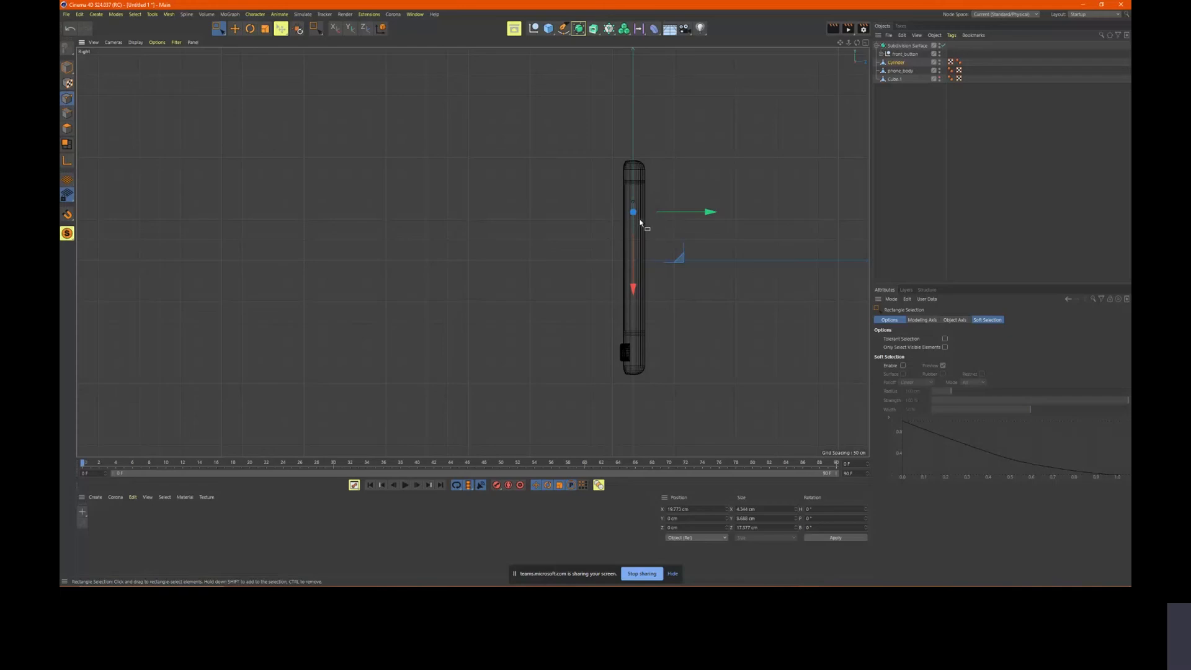
scroll(636, 219, "up", 3)
scroll(638, 221, "up", 2)
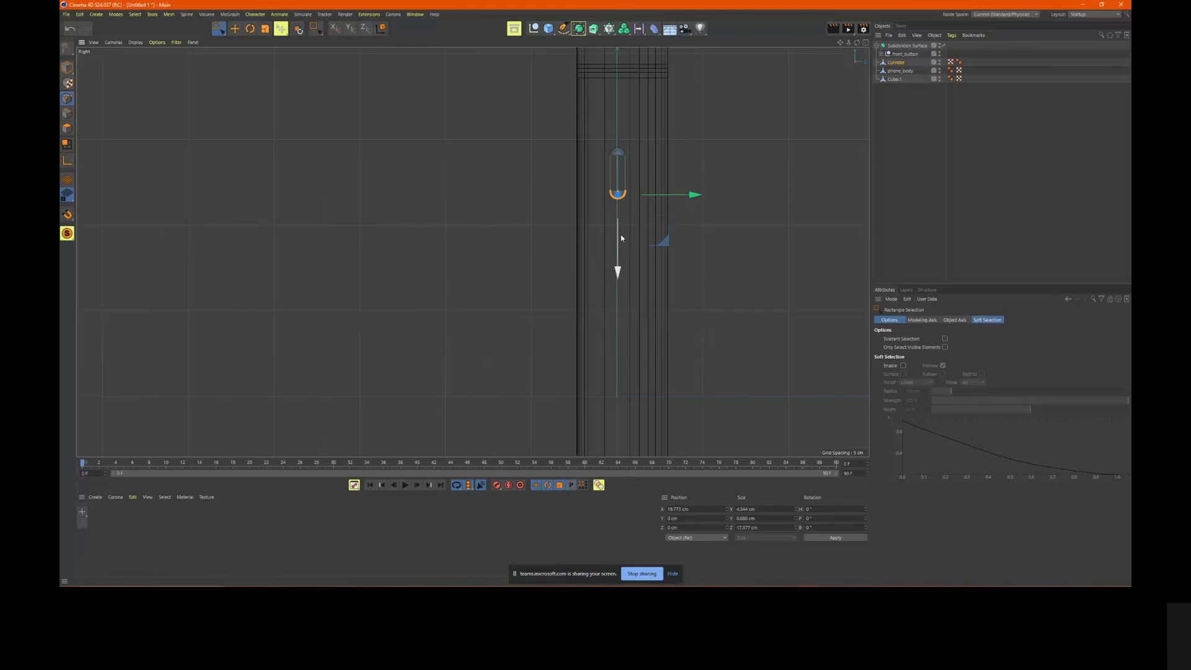
left_click_drag(619, 242, 617, 271)
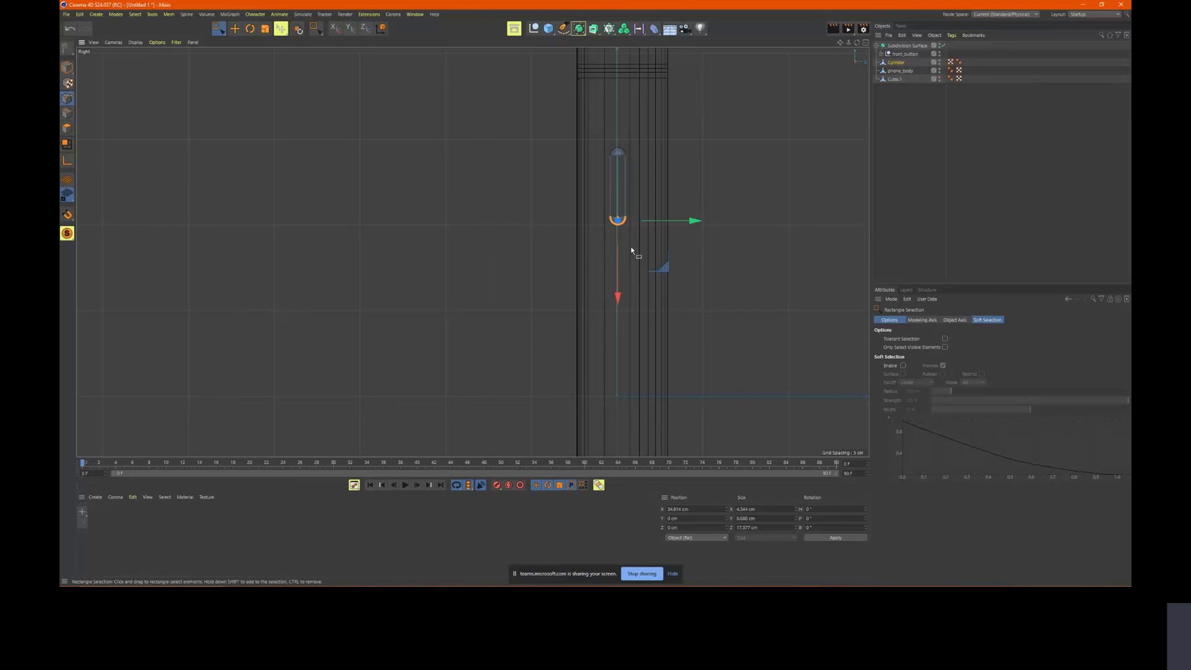
Examine the lengthened cylinder beside the phone in the perspective view from several angles
middle_click(633, 253)
middle_click(385, 156)
left_click_drag(384, 156, 521, 142, "alt")
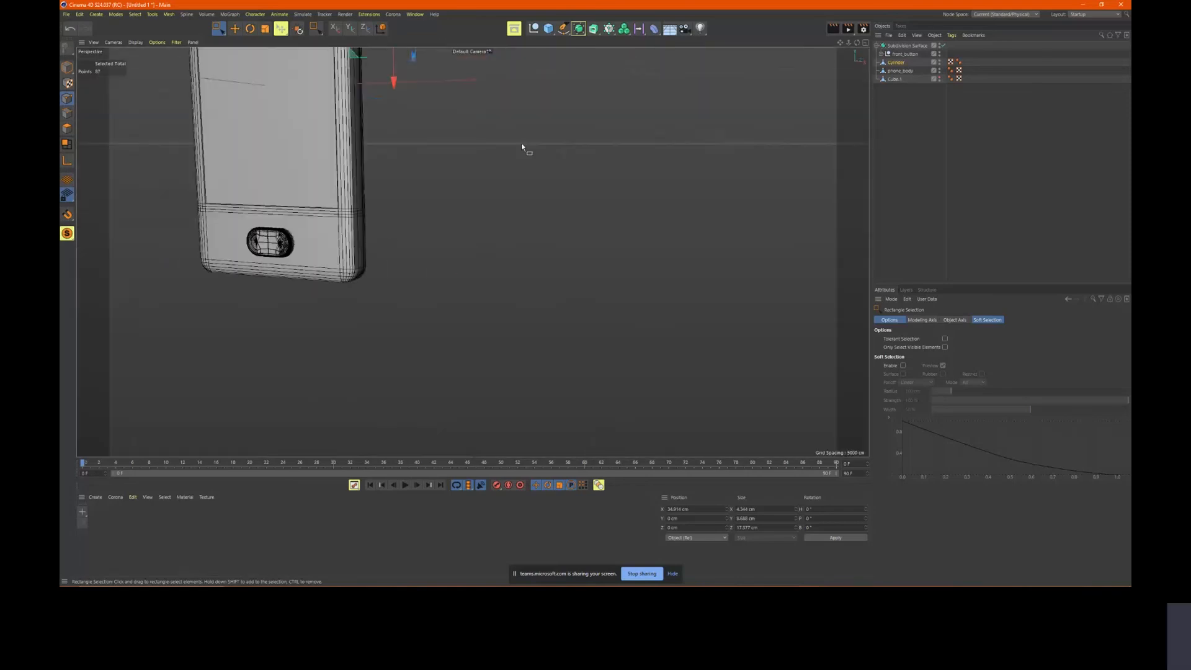
middle_click_drag(521, 143, 496, 280, "alt")
left_click_drag(496, 281, 481, 233, "alt")
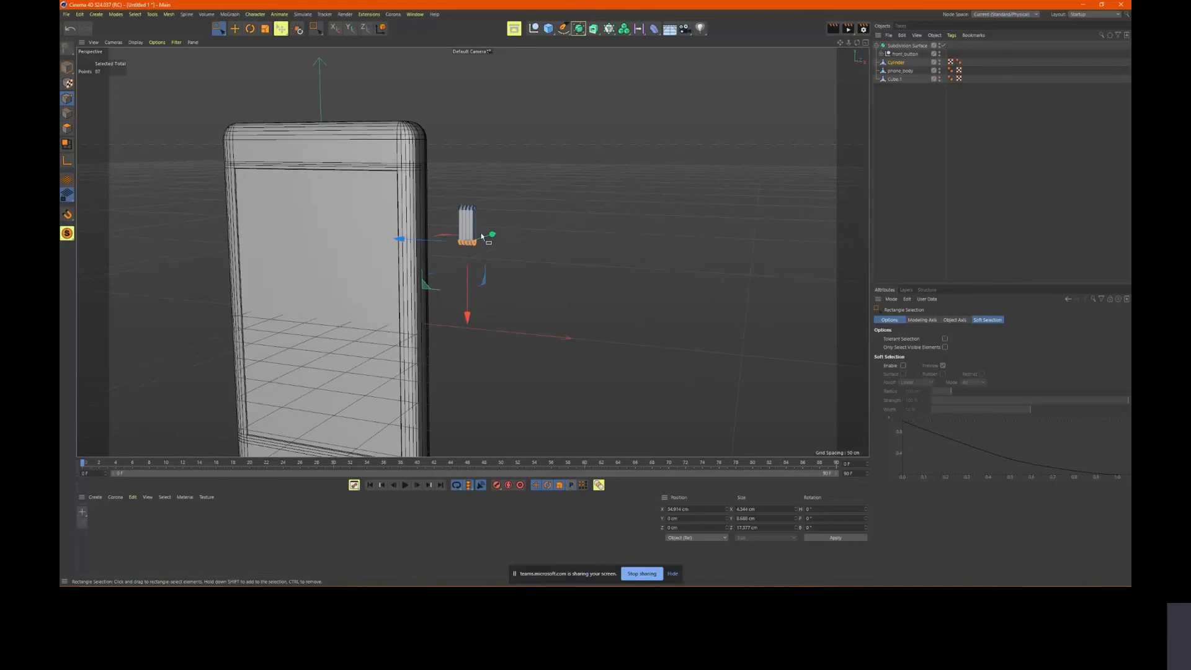
right_click_drag(505, 233, 397, 217, "alt")
middle_click_drag(631, 133, 628, 269, "alt")
scroll(633, 227, "down", 5)
mouse_move(618, 221)
left_mouse_down("alt")
mouse_move(553, 225)
mouse_move(617, 243)
mouse_move(552, 216)
mouse_move(635, 232)
left_mouse_up("alt")
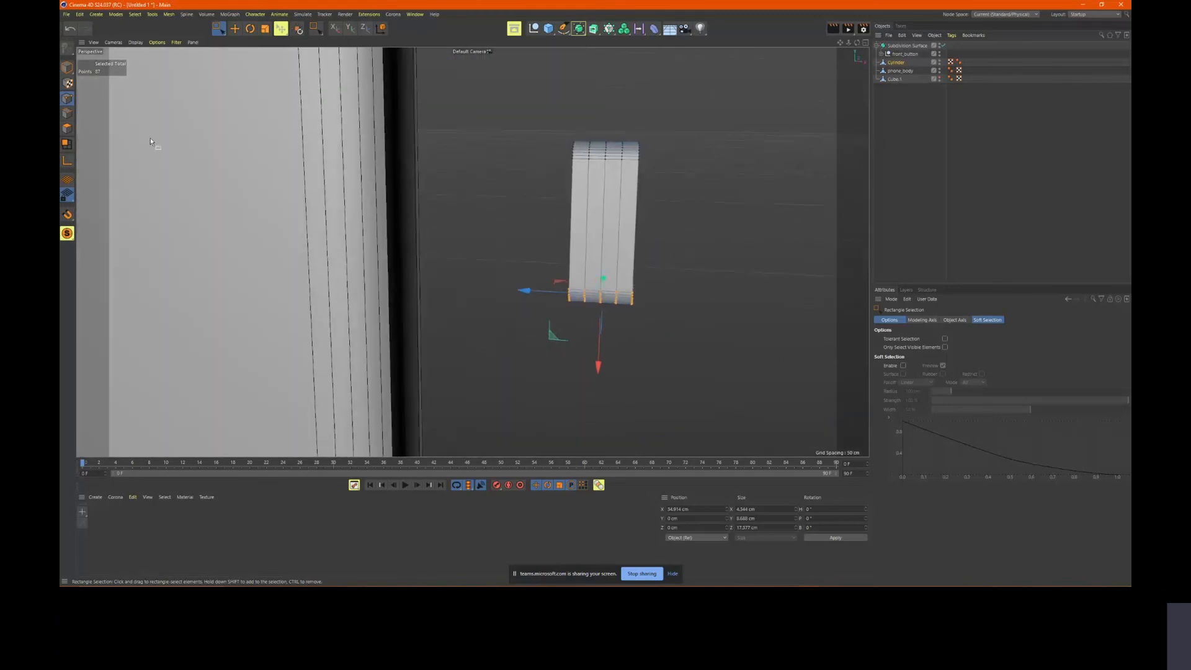
Select the cylinder's polygons on the half facing the phone, including hidden ones, and delete them
left_click(67, 128)
left_click_drag(502, 95, 468, 258)
middle_click_drag(468, 258, 602, 266, "alt")
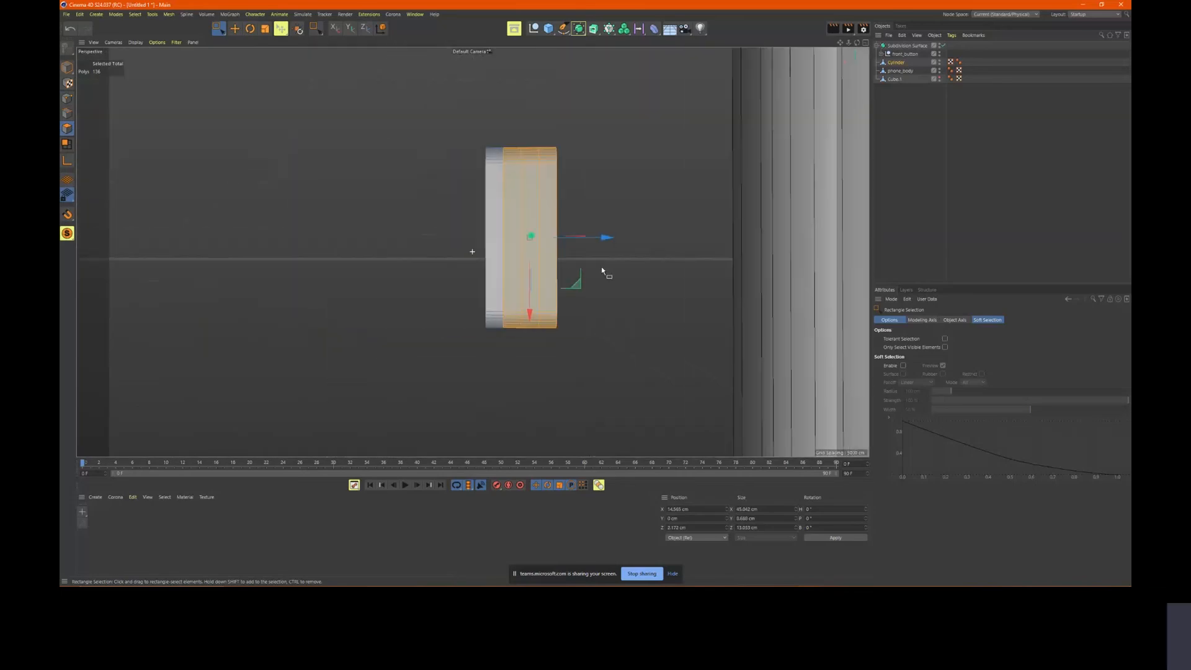
left_click_drag(601, 266, 554, 256, "alt")
middle_click_drag(554, 257, 548, 247, "alt")
middle_click(548, 245)
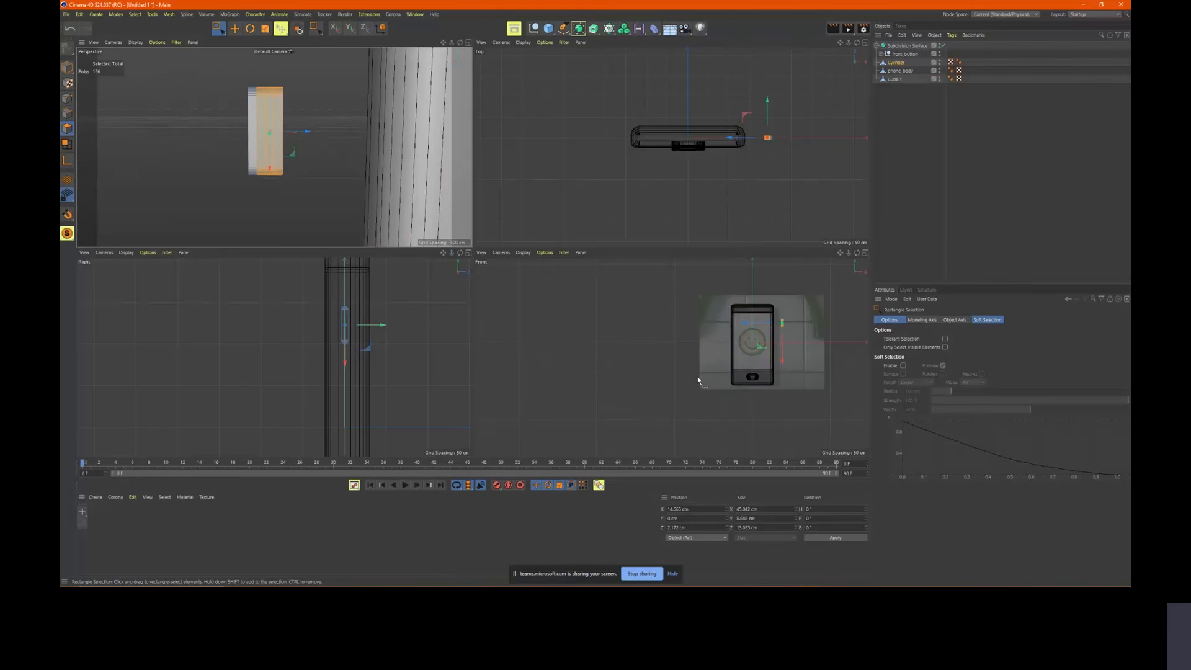
scroll(693, 342, "up", 10)
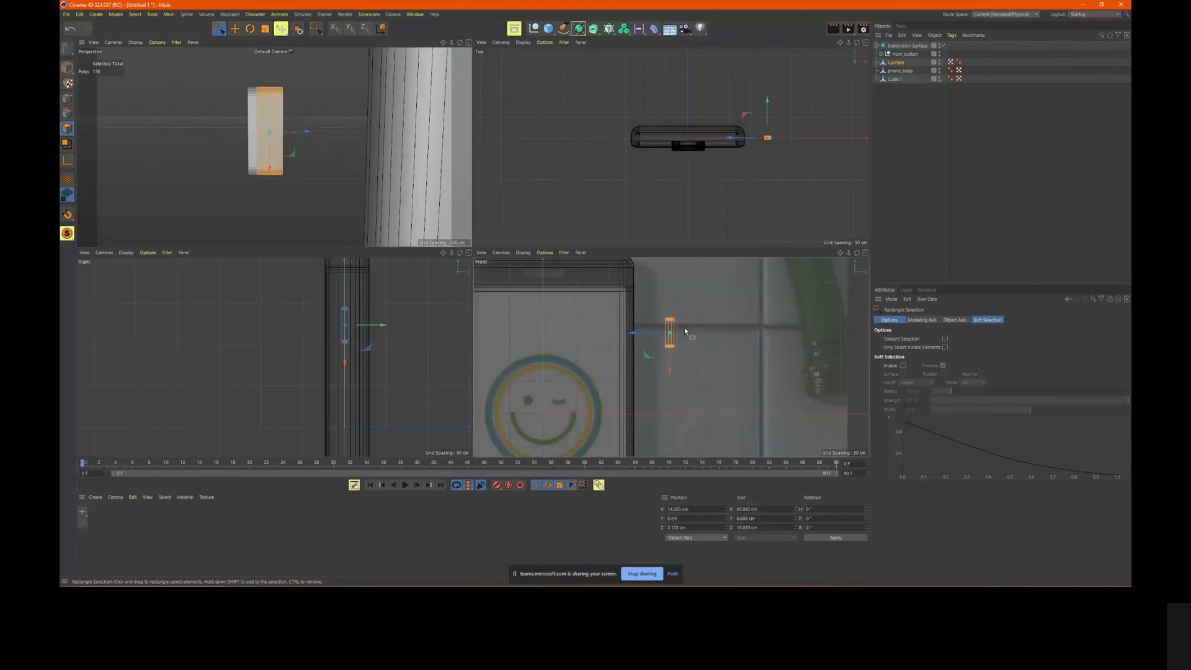
scroll(595, 281, "up", 1)
left_click_drag(594, 280, 684, 452)
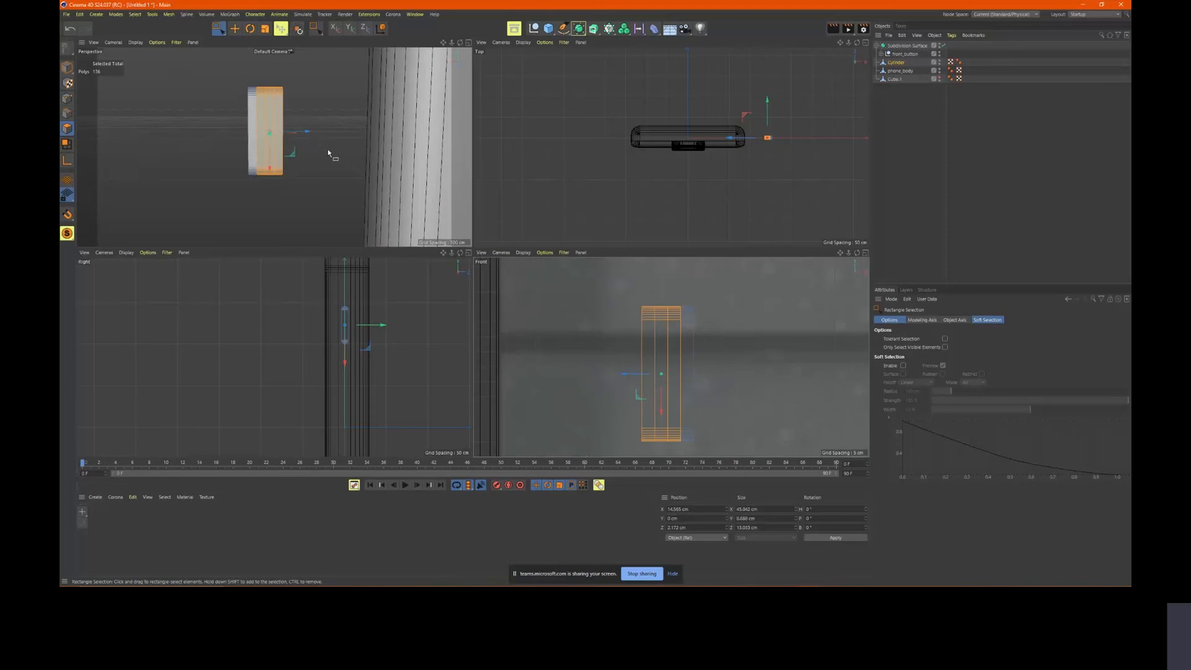
mouse_move(333, 153)
left_mouse_down("alt")
mouse_move(315, 142)
mouse_move(327, 146)
left_mouse_up("alt")
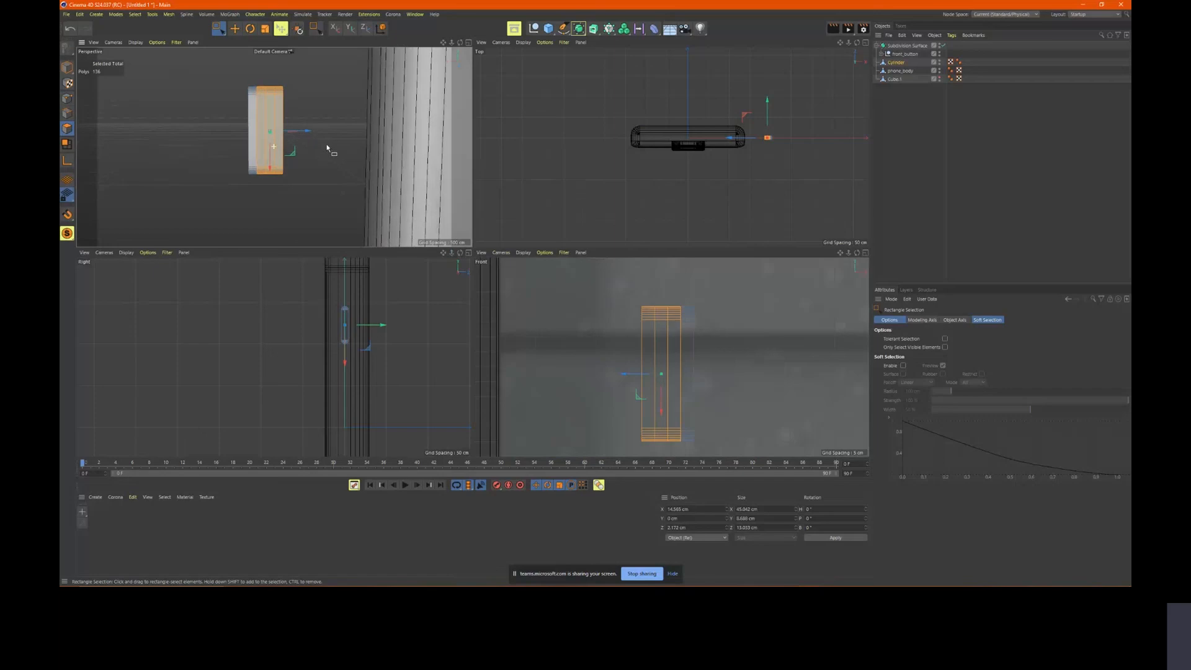
left_click_drag(321, 69, 258, 210)
middle_click(373, 207)
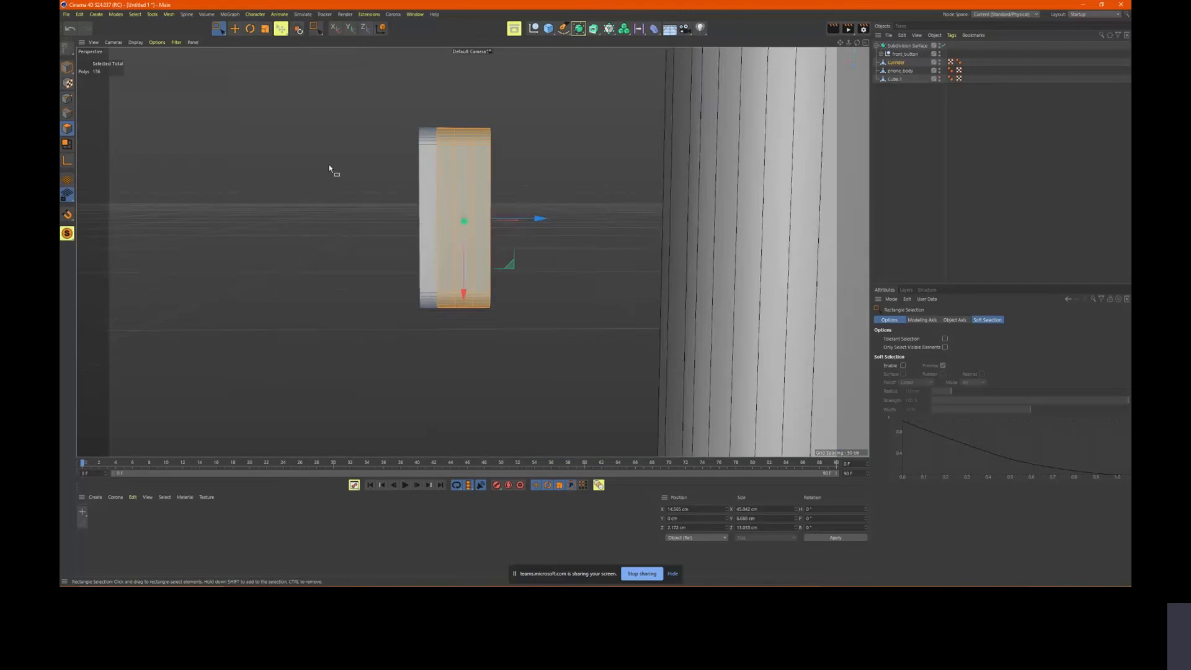
left_click_drag(589, 250, 585, 247, "alt")
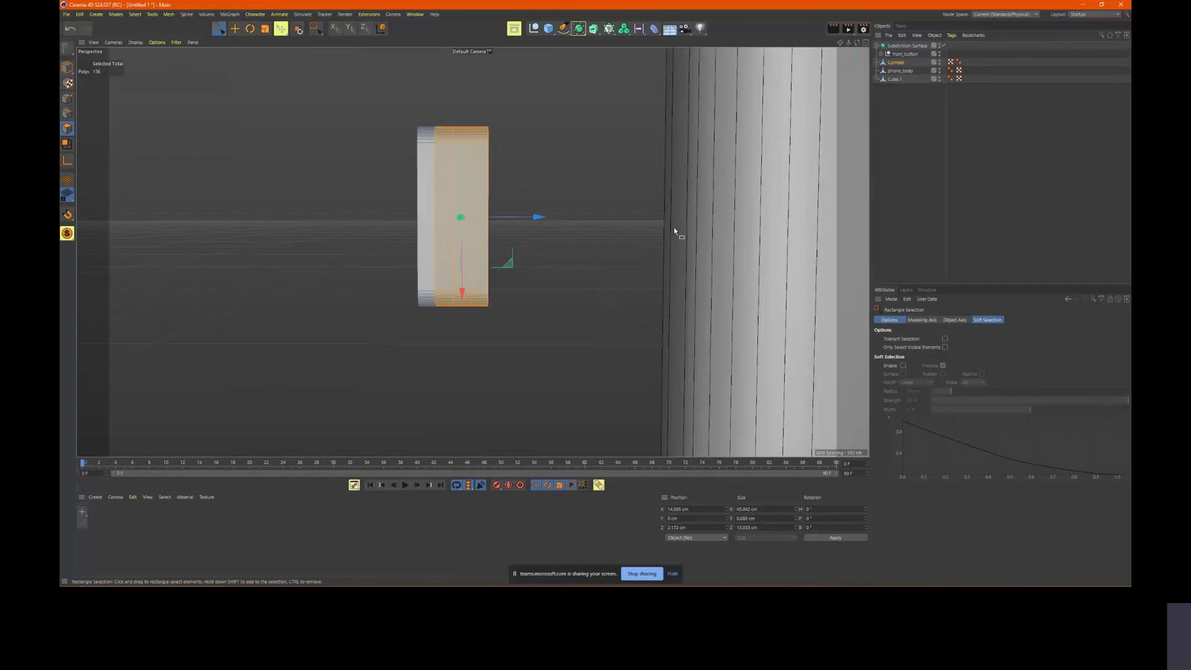
key("Delete")
Select the edge loop around the cylinder's outer face and round it with a Bevel of about 0.9 cm
left_click_drag(516, 199, 422, 175, "alt")
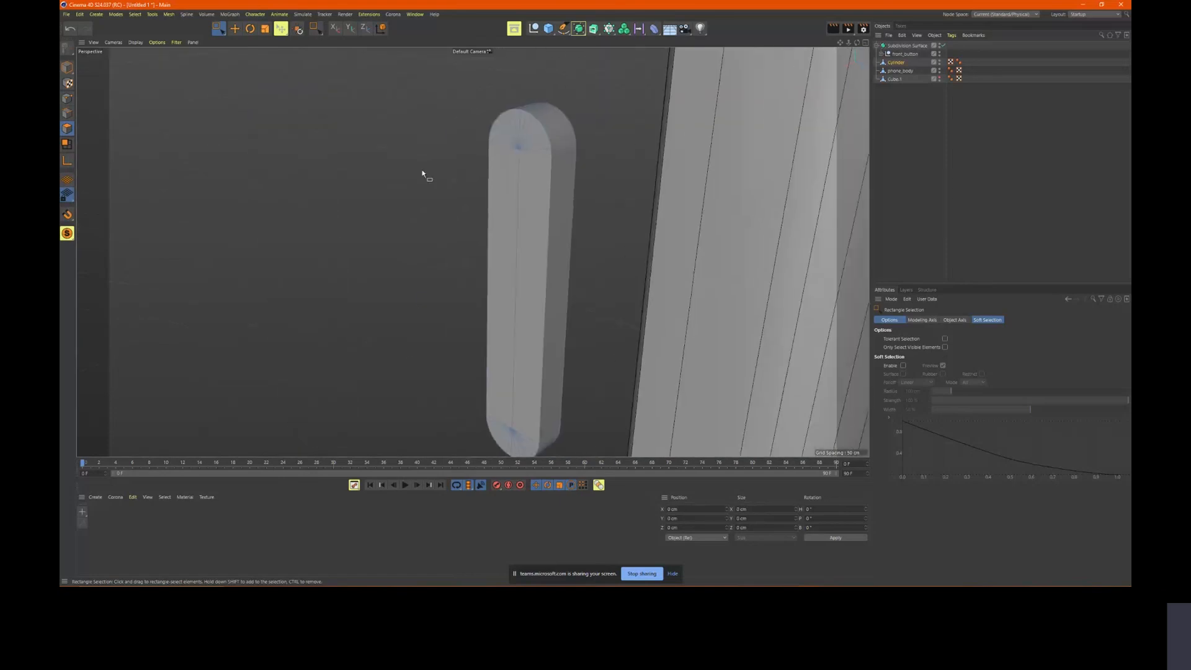
left_click(68, 114)
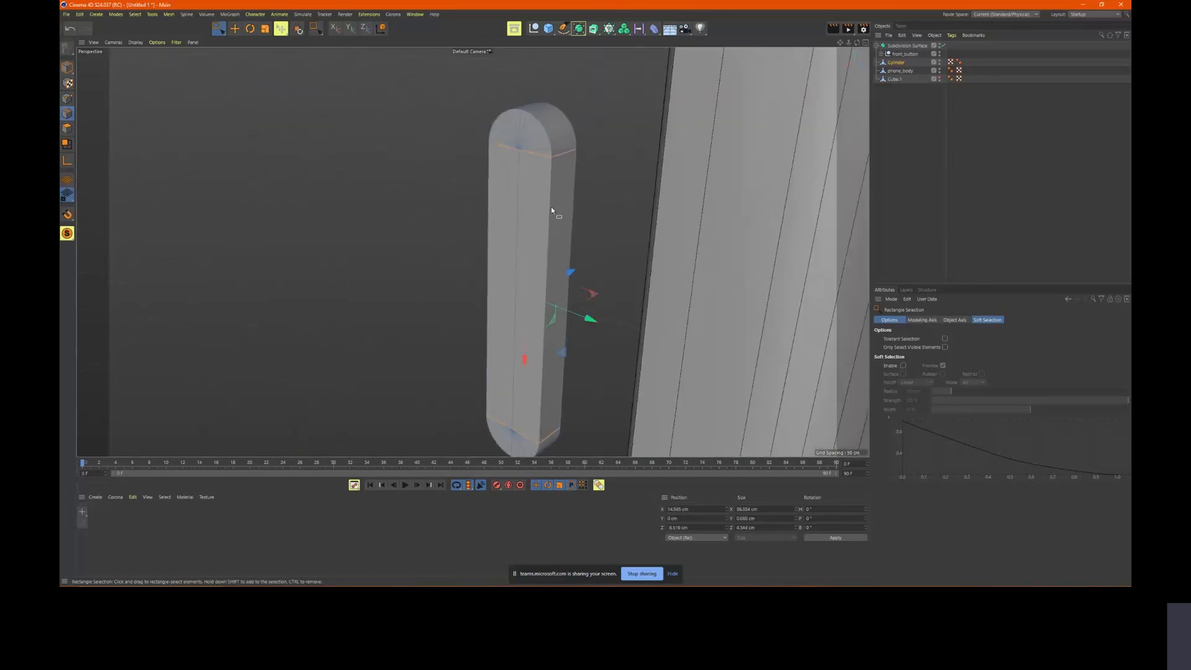
key("9")
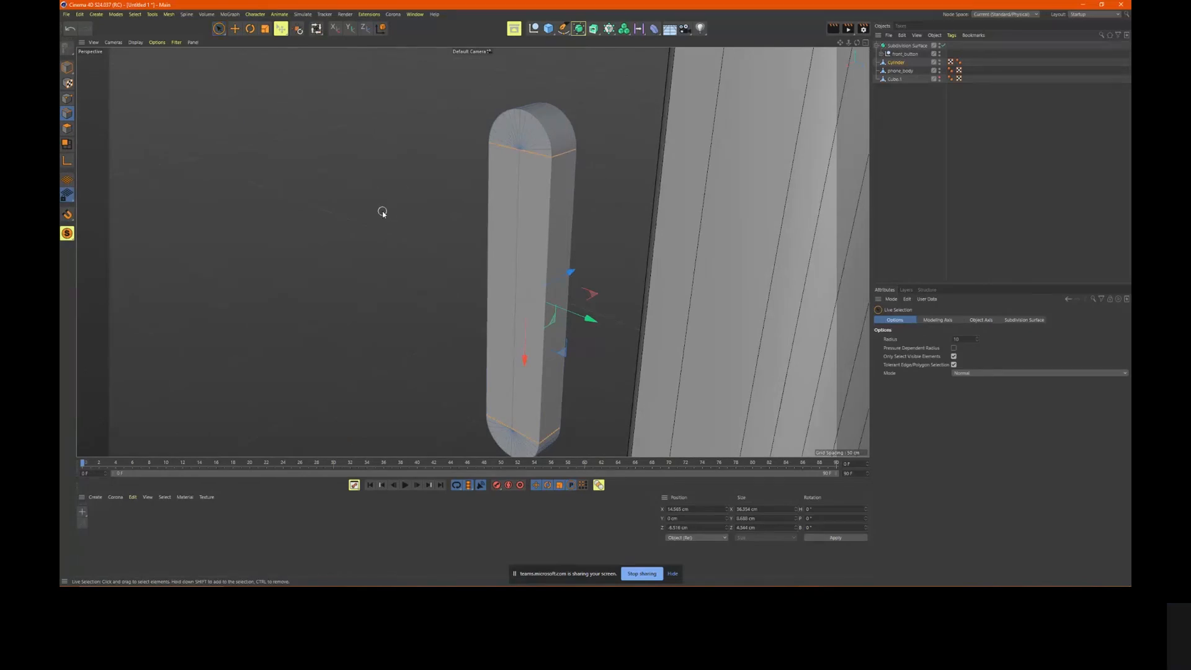
left_click(551, 211)
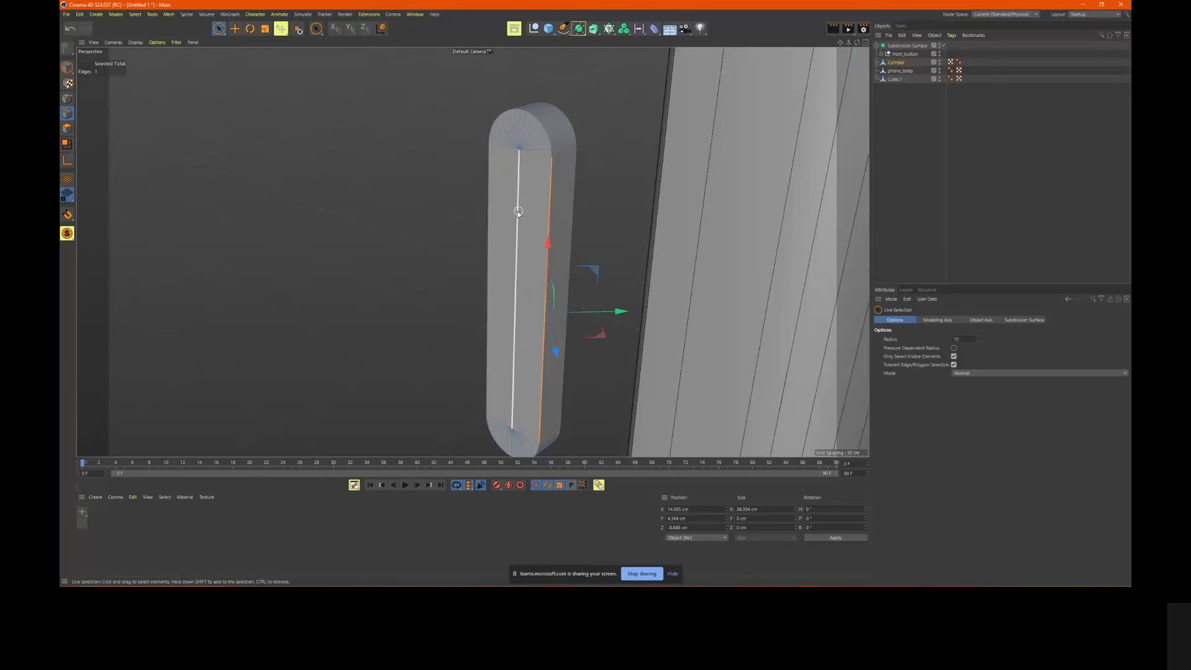
key("u")
key("l")
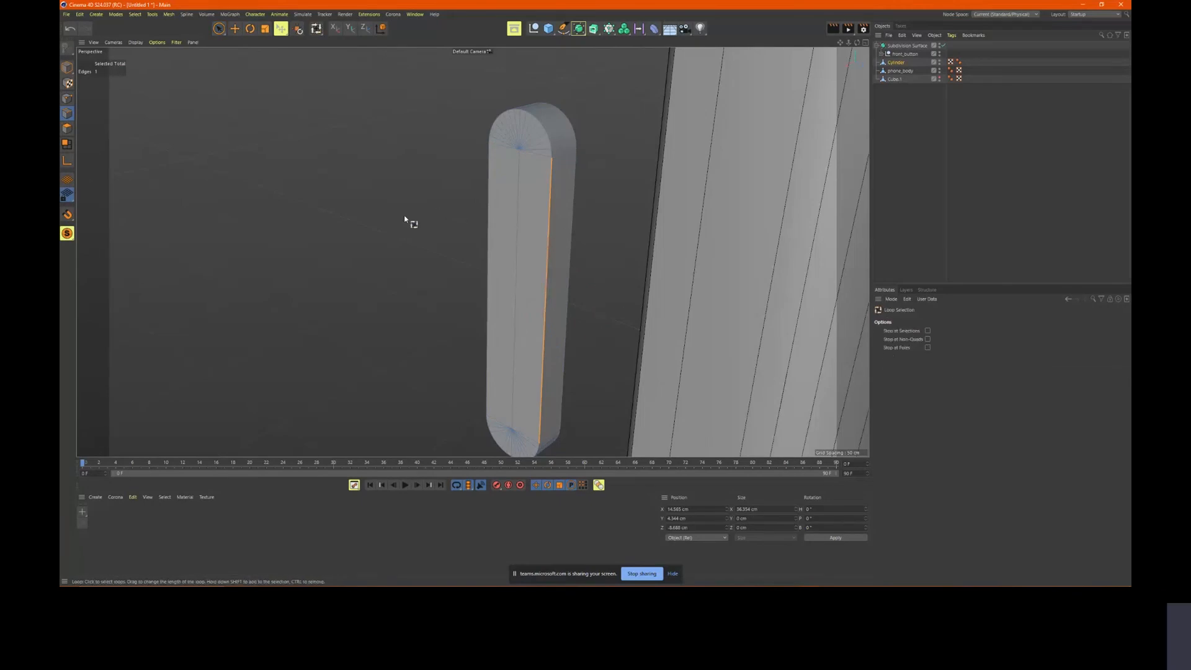
left_click(551, 218)
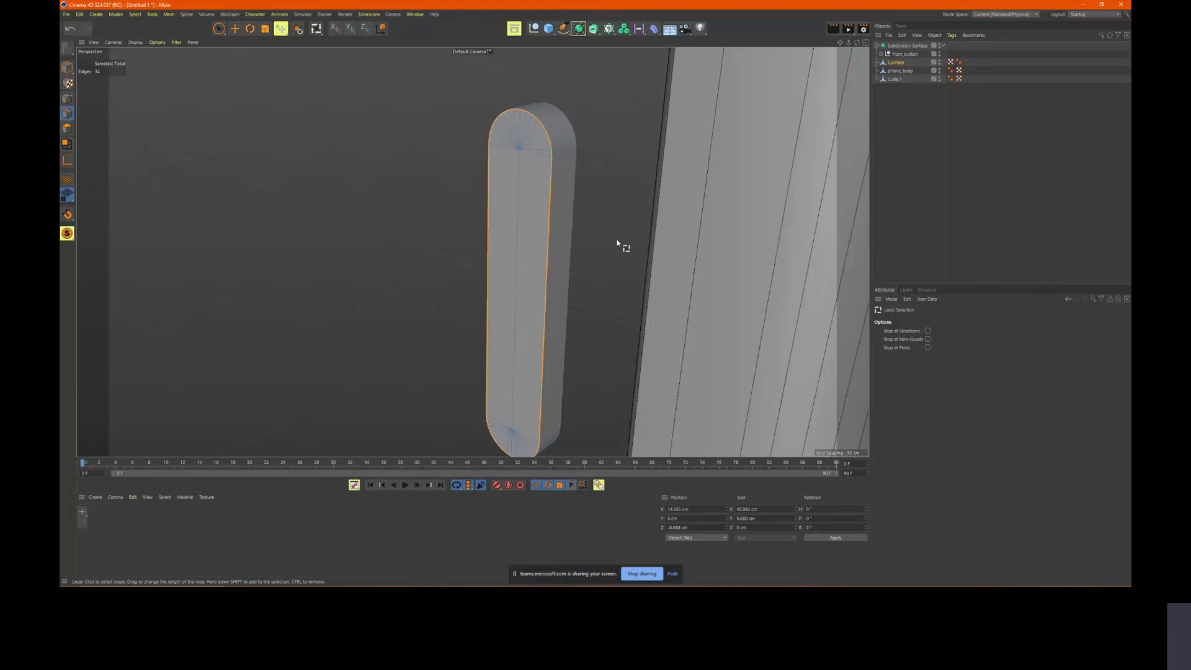
right_click(611, 240)
left_click(645, 274)
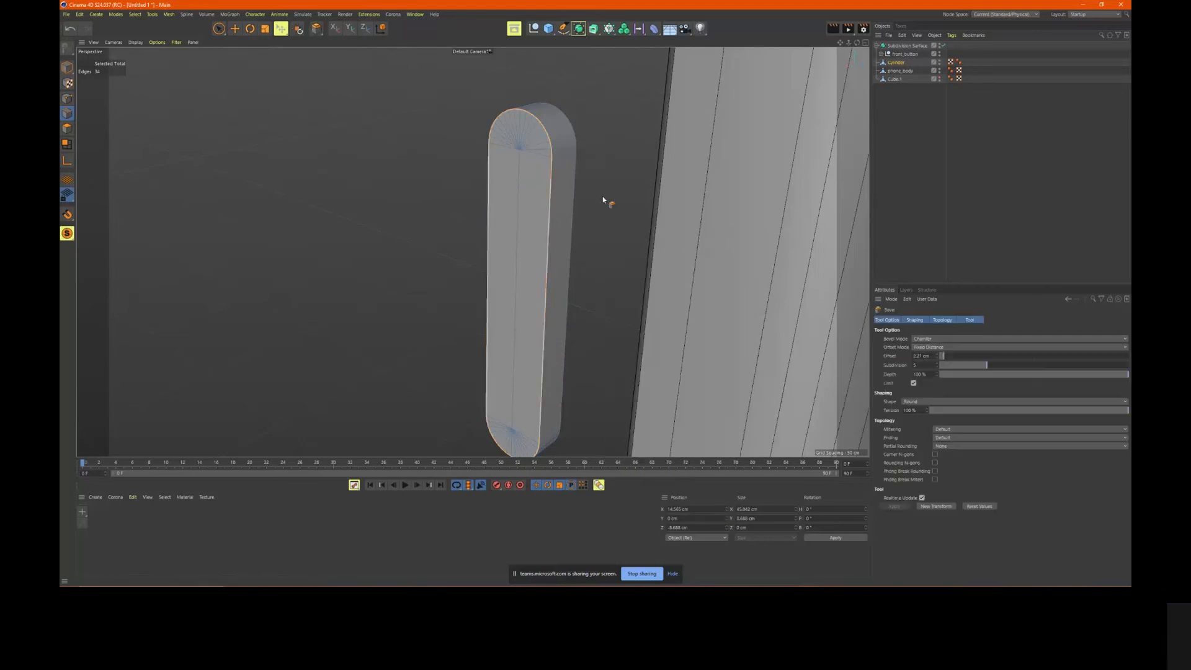
left_click_drag(602, 196, 596, 293)
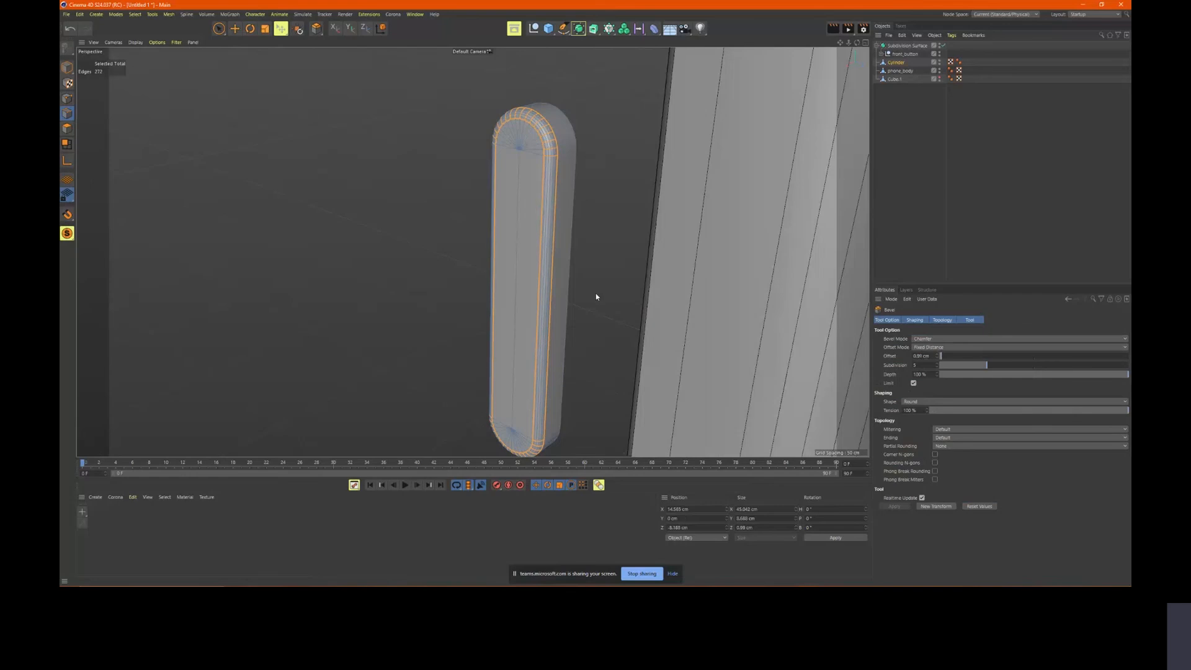
Move the whole cylinder sideways against the phone body's side edge, to X about 132 cm
left_click_drag(504, 210, 564, 218, "alt")
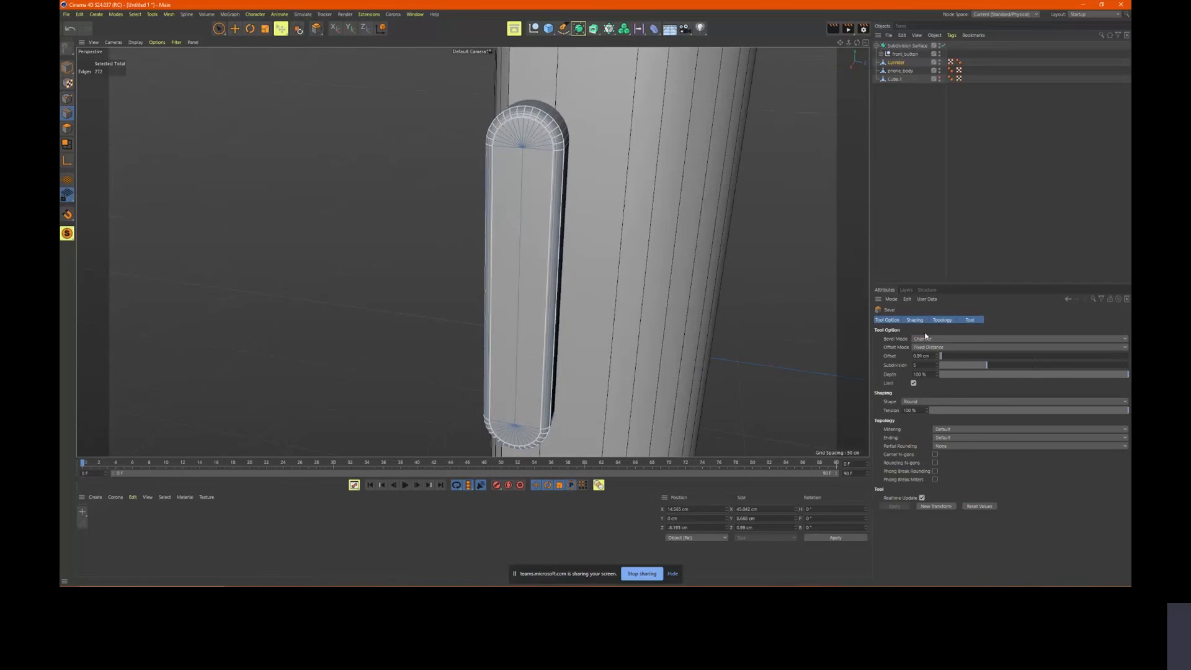
left_click_drag(673, 241, 633, 248, "alt")
left_click(67, 67)
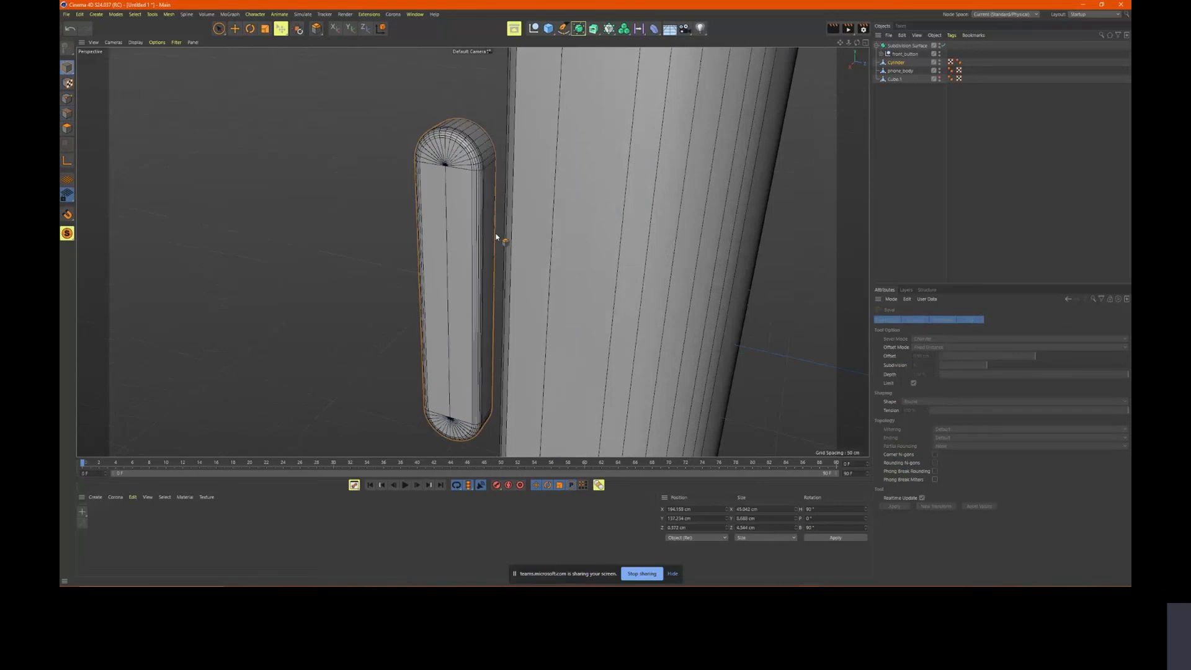
left_click_drag(497, 237, 577, 253, "alt")
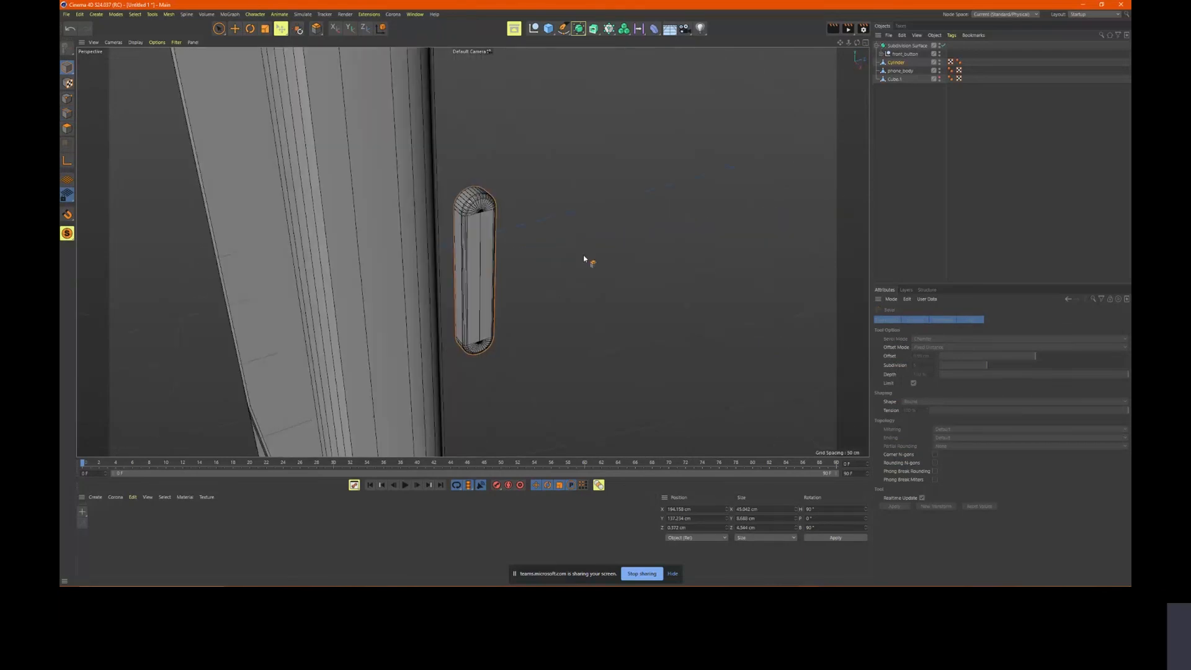
key("e")
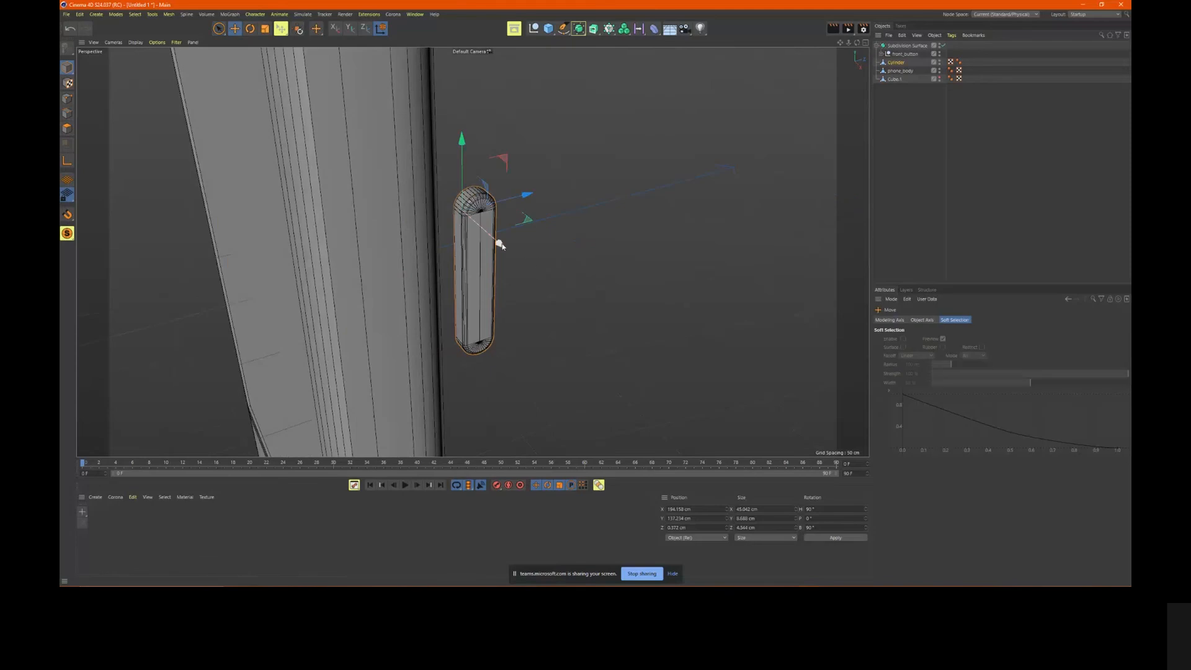
left_click_drag(501, 246, 370, 186)
Rename the cylinder object as side_button
middle_click(510, 212)
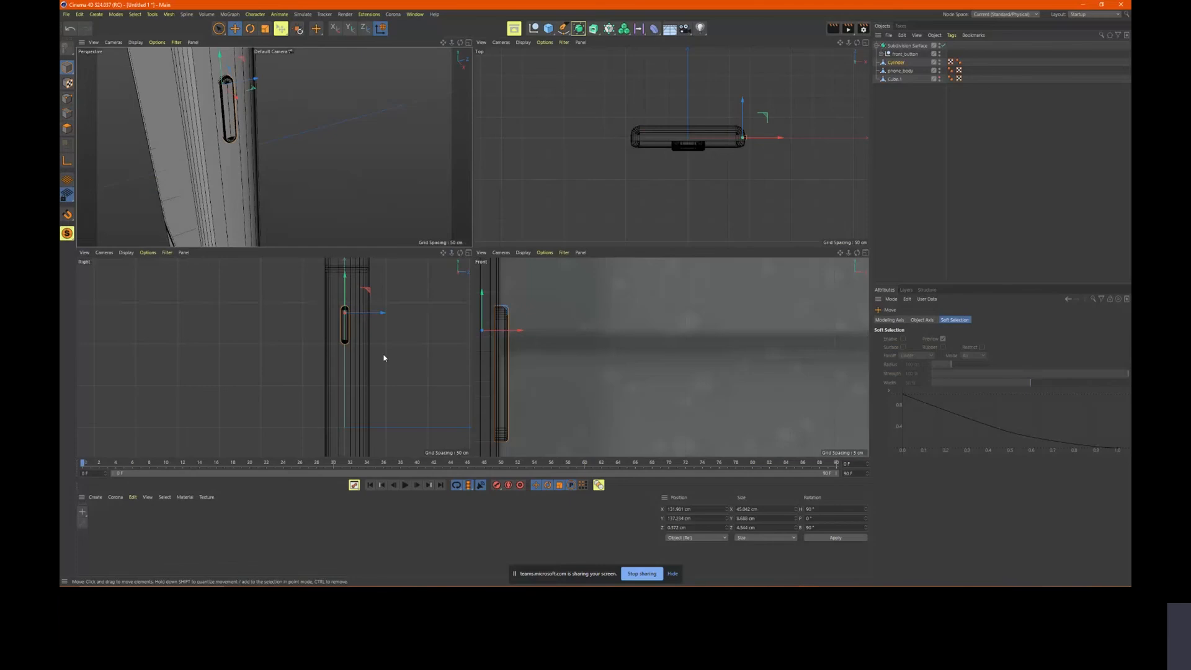
middle_click(383, 358)
scroll(507, 338, "down", 3)
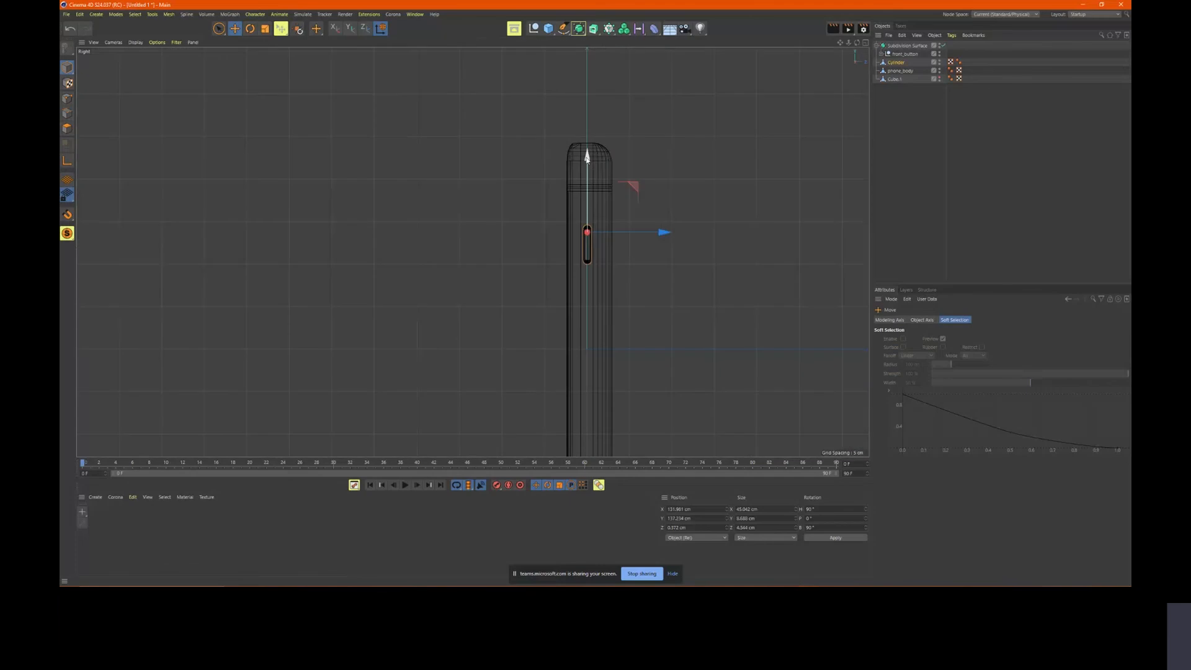
double_click(898, 63)
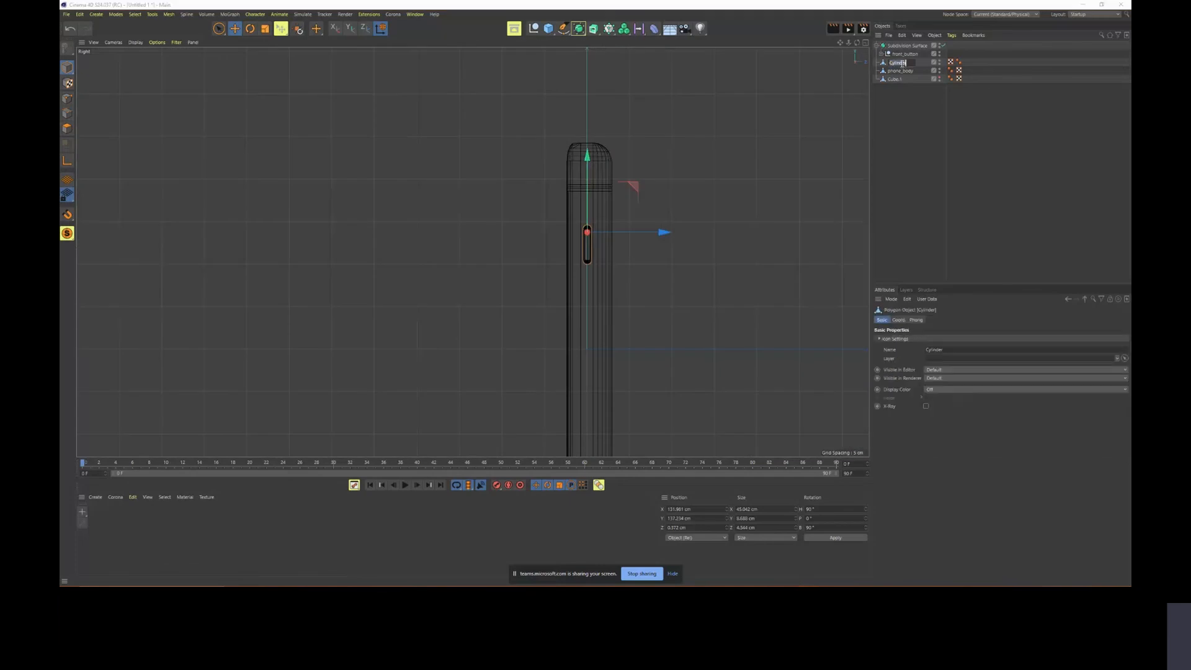
type("side_button")
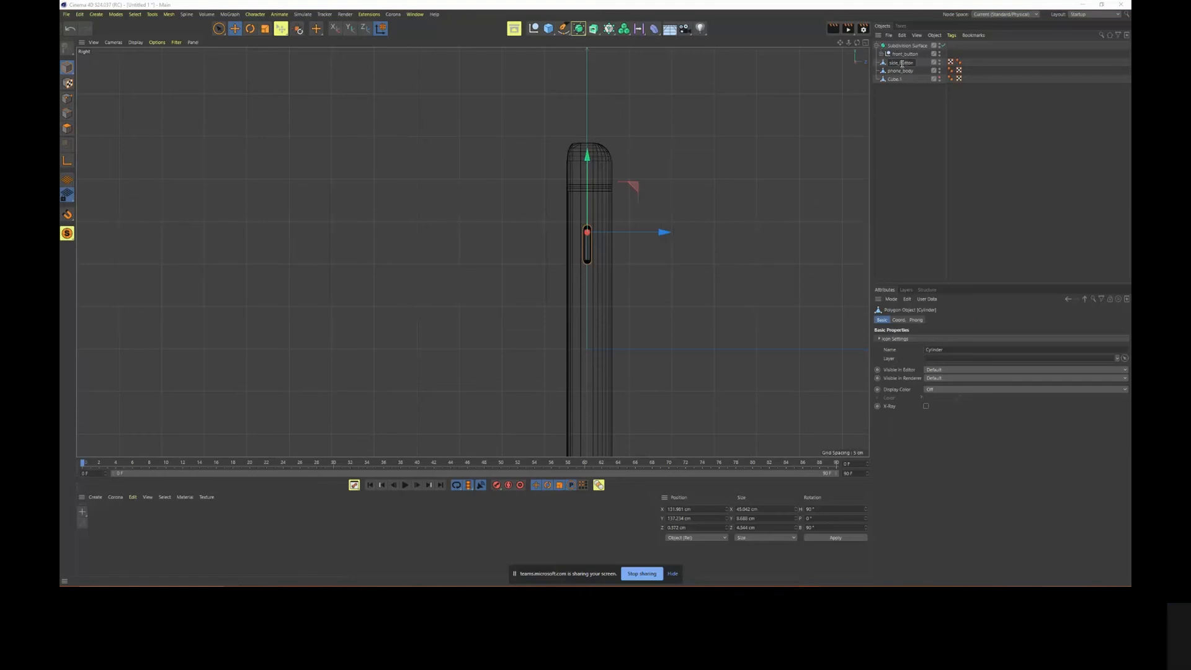
key("Return")
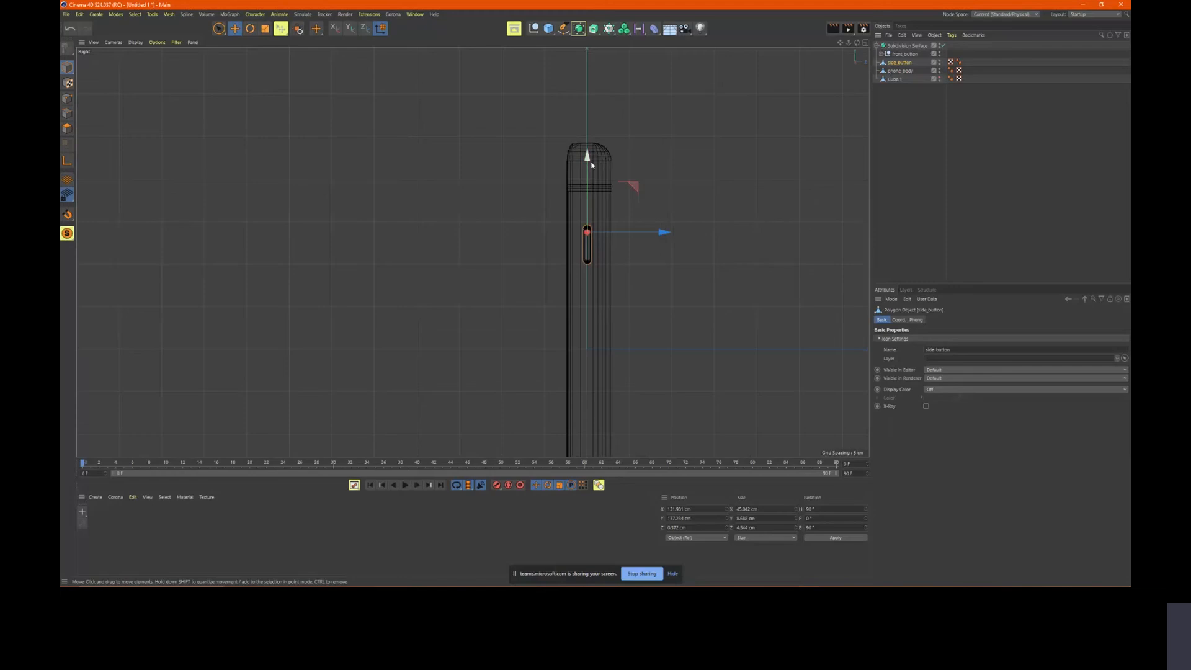
Duplicate side_button straight down the phone's side, placing the copy at Y about 75 cm
left_click_drag(587, 159, 591, 207, "ctrl")
middle_click(707, 244)
middle_click(440, 193)
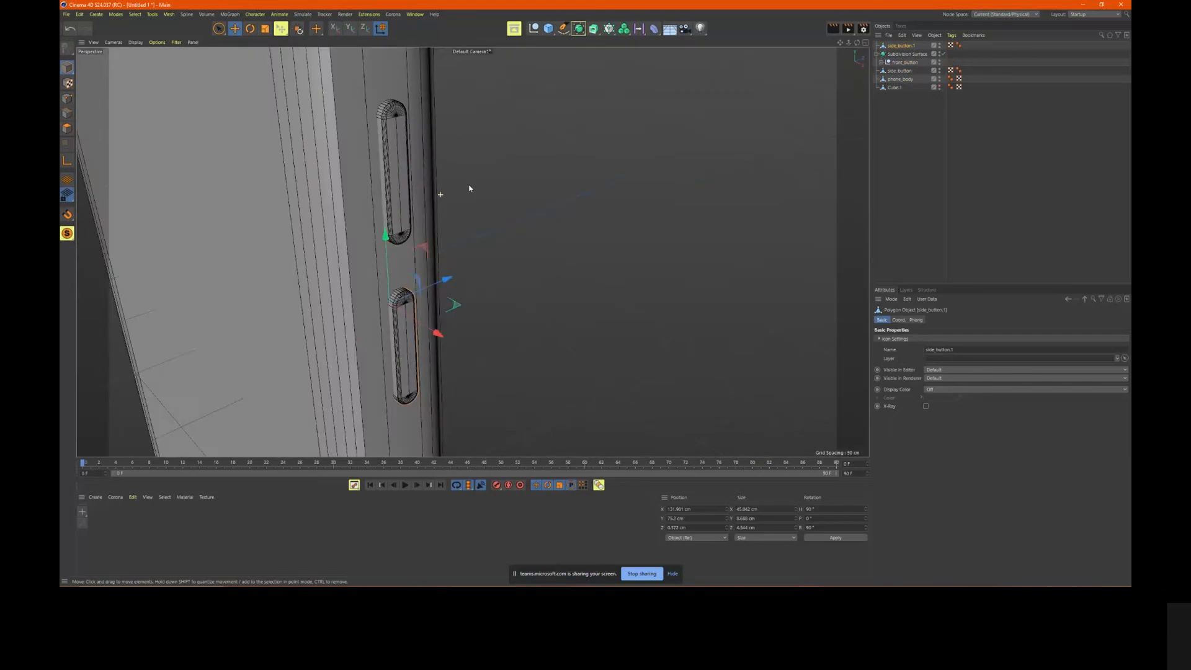
Select both side buttons together and sink them slightly deeper into the phone's side
left_click_drag(469, 189, 521, 167, "alt")
right_click_drag(588, 187, 347, 207, "alt")
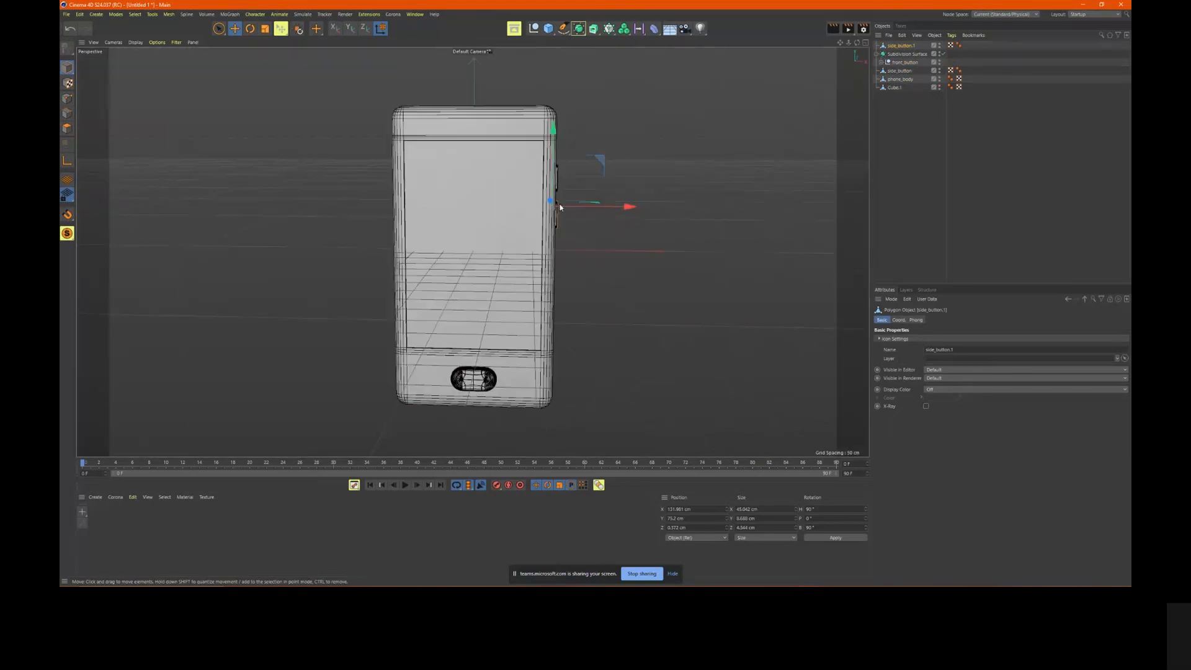
left_click_drag(559, 207, 519, 206, "alt")
right_click_drag(529, 196, 644, 189, "alt")
left_click_drag(643, 189, 670, 168, "alt")
left_click(619, 143, "shift")
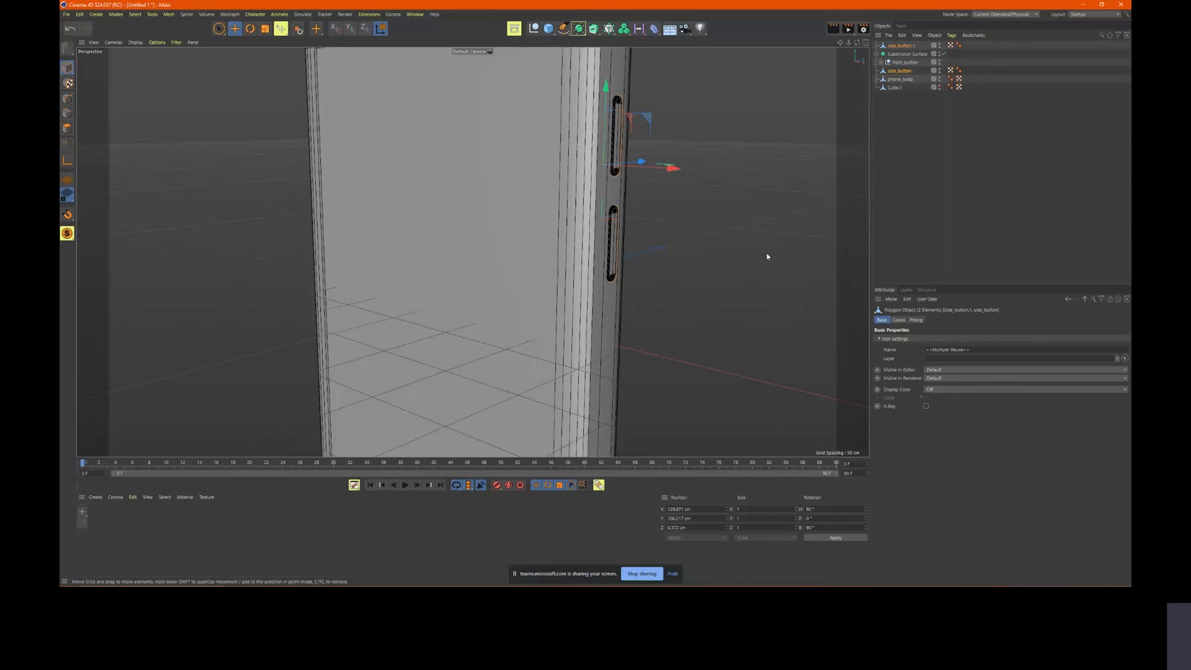
right_click_drag(732, 254, 619, 261, "alt")
left_click_drag(619, 260, 676, 210, "alt")
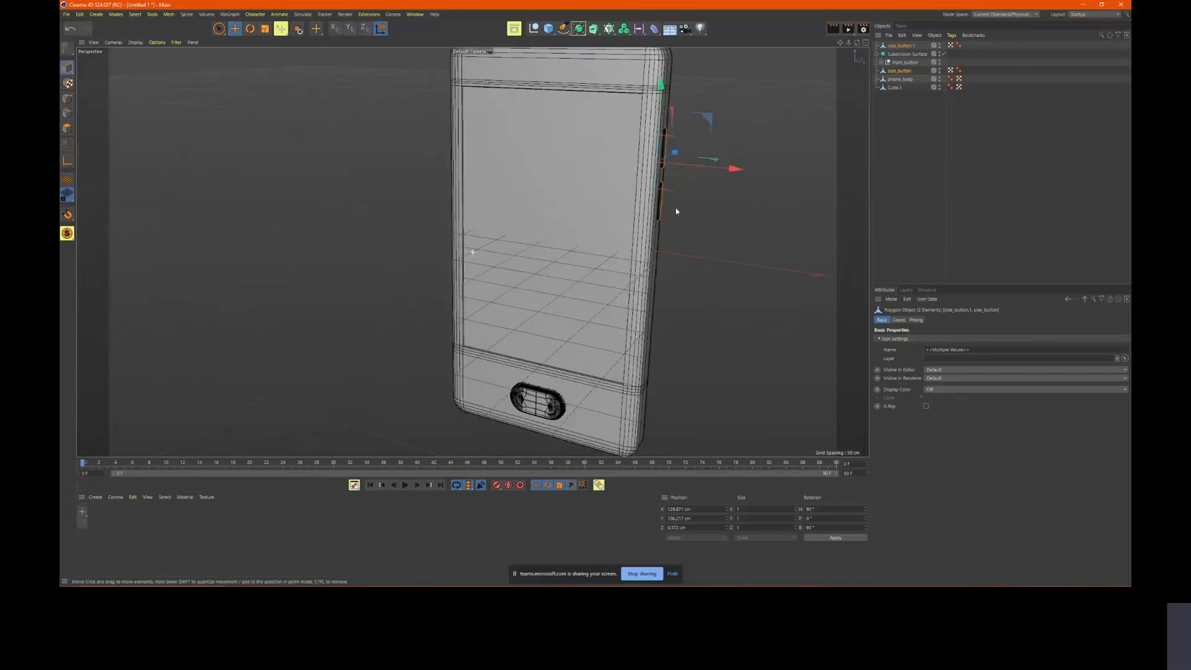
middle_click_drag(675, 210, 619, 282, "alt")
left_click_drag(619, 282, 605, 273, "alt")
right_click_drag(605, 273, 736, 253, "alt")
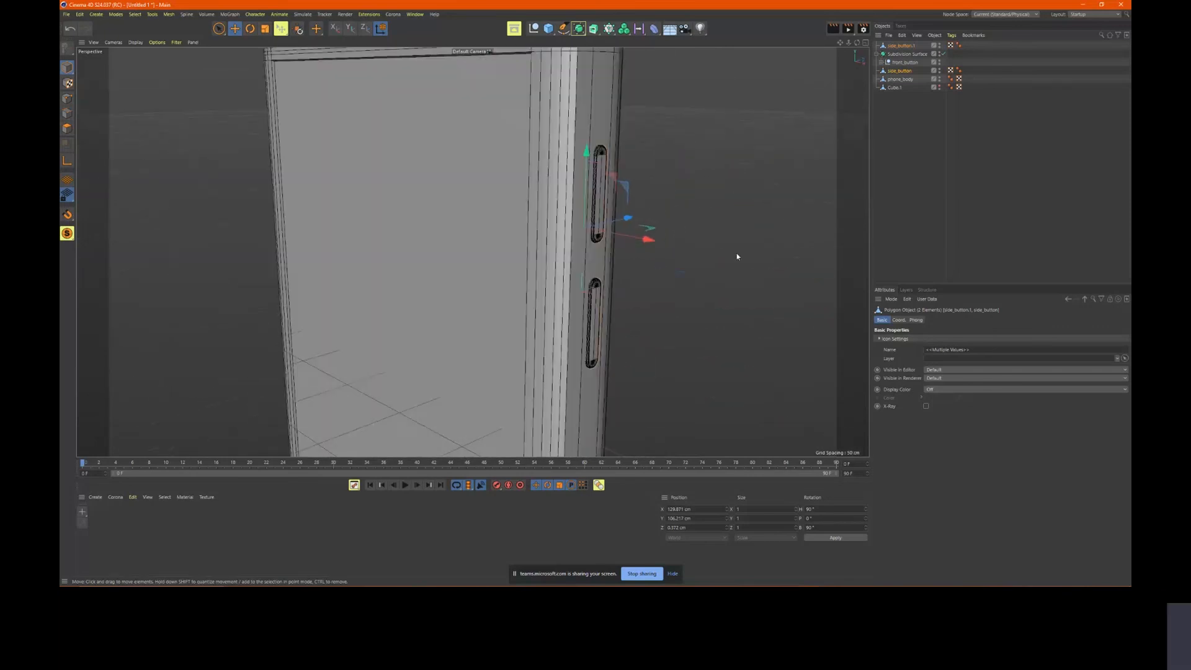
Duplicate side_button.1 out past the opposite side of the phone, placing the copy at X about -314 cm
mouse_move(736, 253)
left_mouse_down("alt")
mouse_move(711, 254)
mouse_move(733, 260)
left_mouse_up("alt")
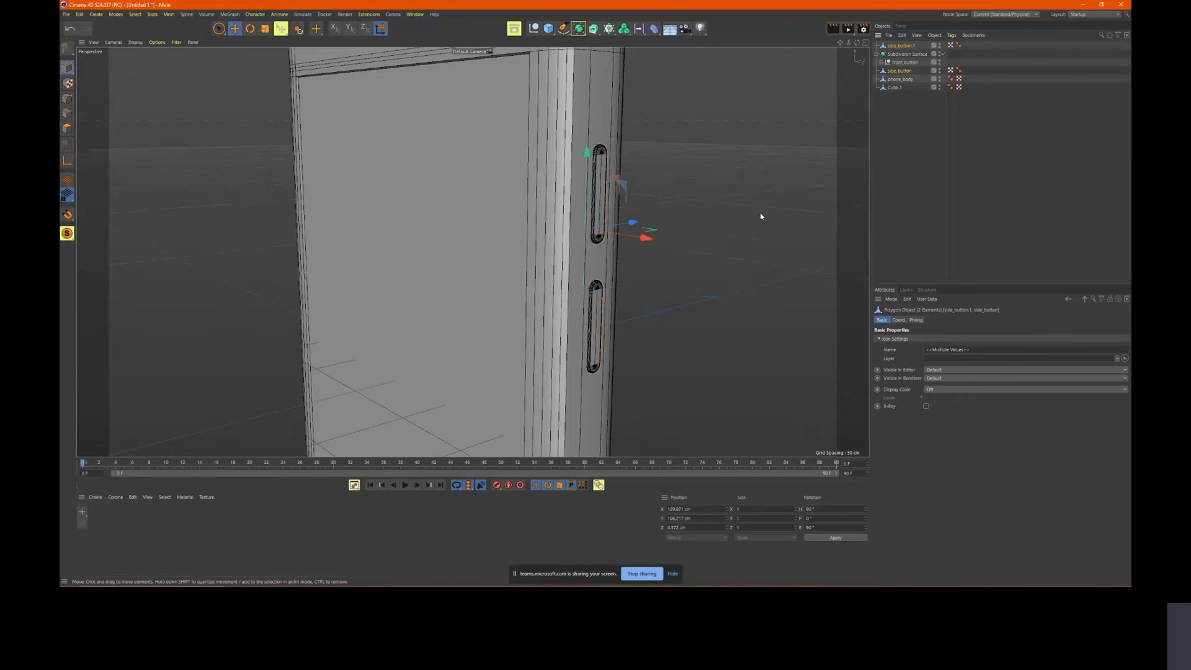
scroll(761, 217, "down", 5)
left_click_drag(633, 259, 673, 270, "alt")
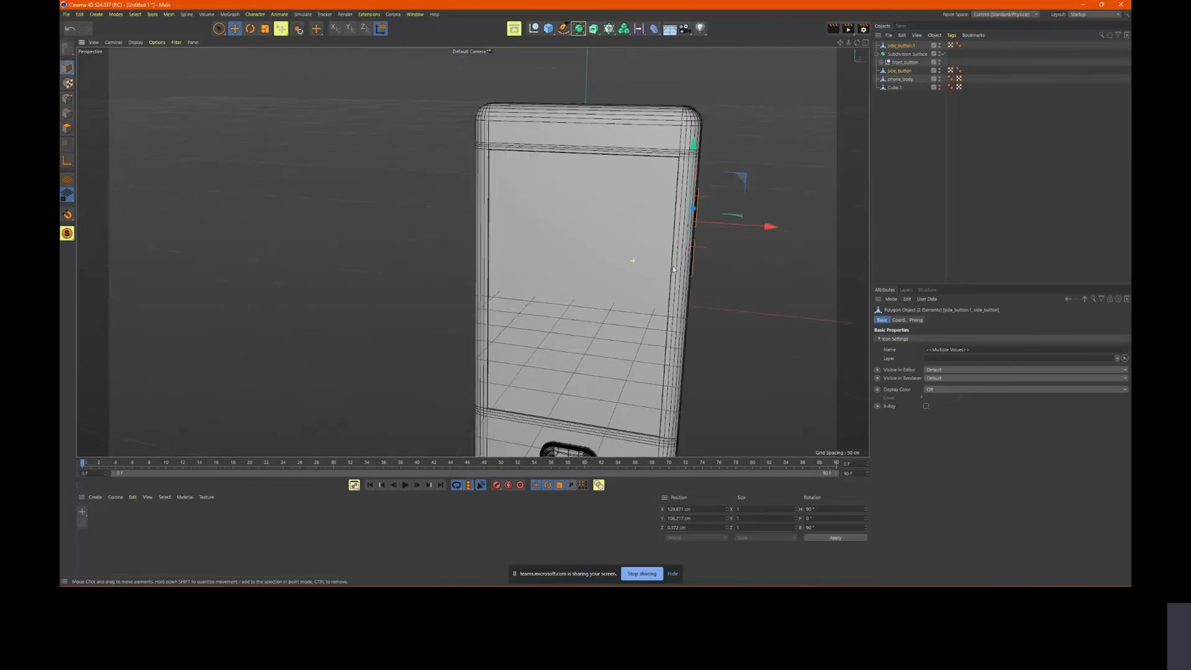
left_click(901, 46)
left_click_drag(766, 253, 453, 229, "ctrl")
scroll(497, 214, "up", 5)
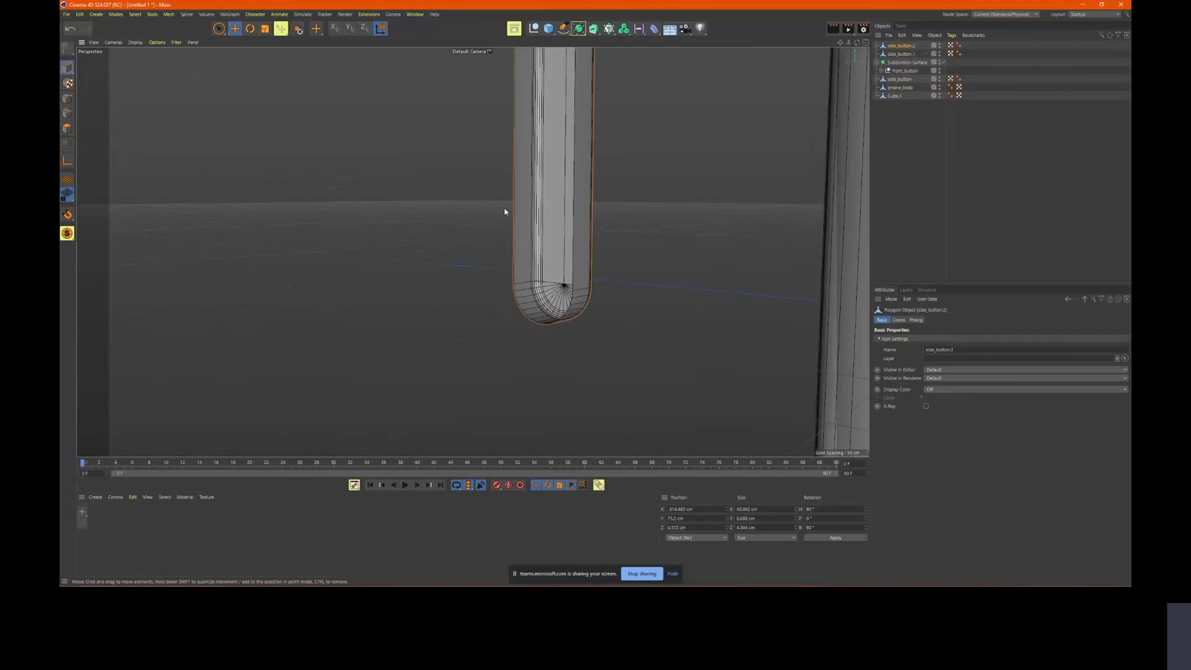
Rotate the duplicated button around its vertical axis to a heading of 270° so it faces away from the phone
scroll(606, 226, "down", 5)
left_click_drag(644, 231, 646, 239, "alt")
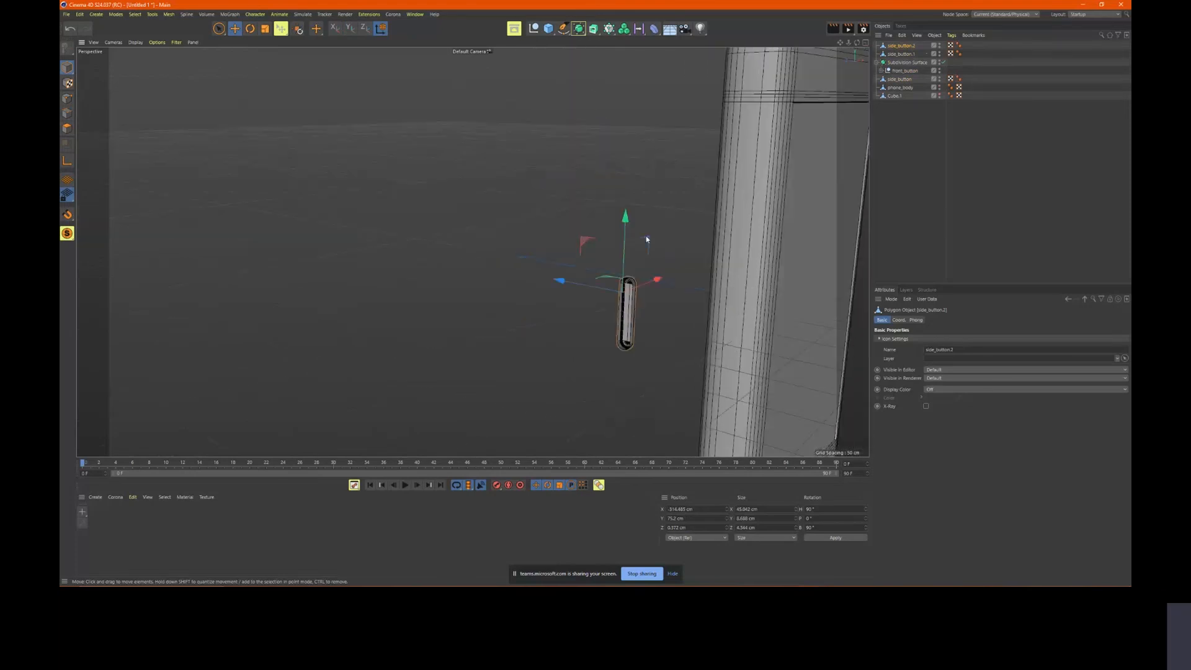
key("r")
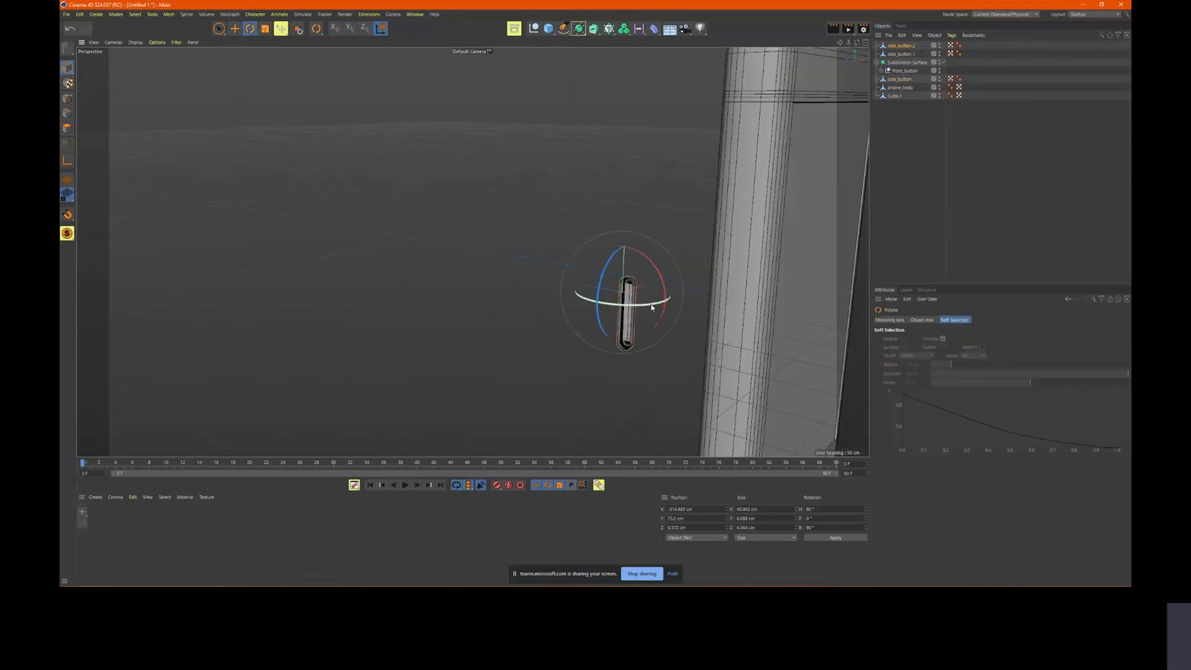
left_click_drag(652, 307, 433, 216)
middle_click_drag(701, 333, 713, 236, "alt")
Select the points at the duplicated button's lower end and pull them down to lengthen it to about 65 cm
left_click(69, 99)
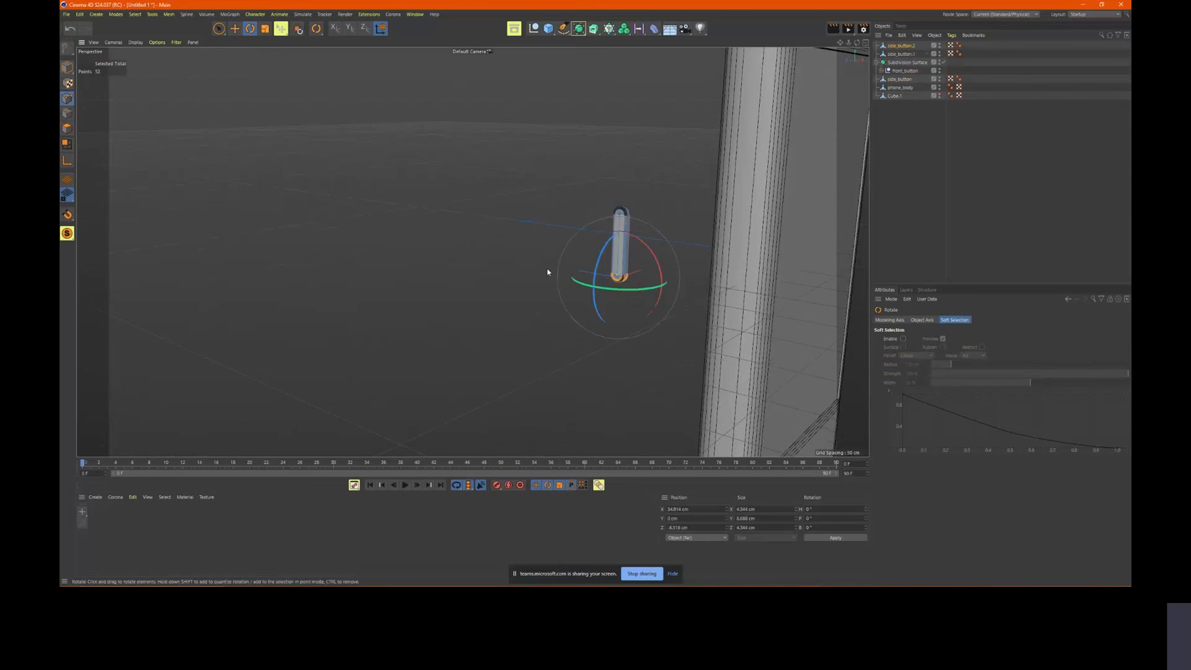
left_click(218, 28)
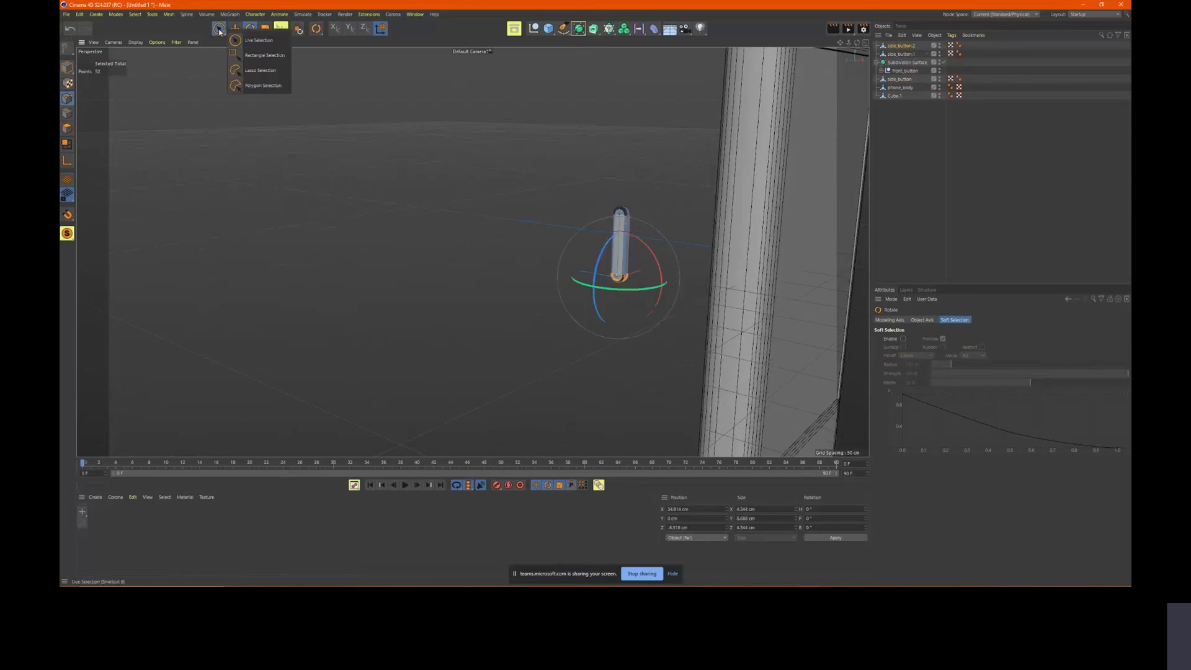
left_click(256, 61)
left_click_drag(490, 244, 682, 346)
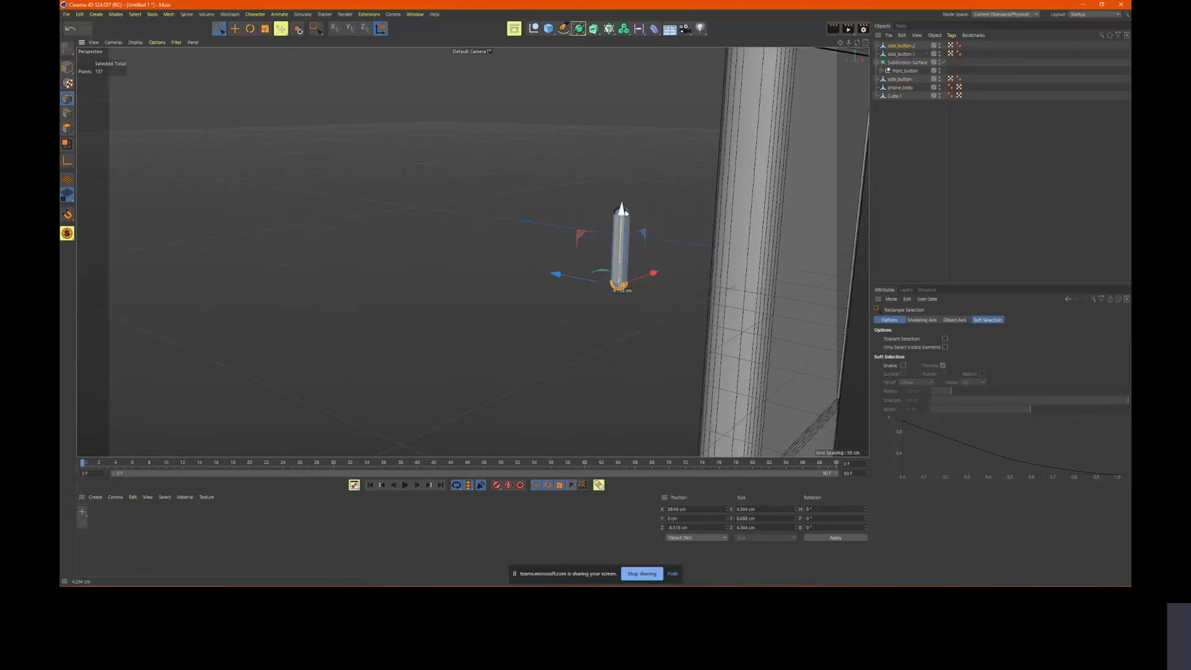
left_click_drag(621, 206, 625, 234)
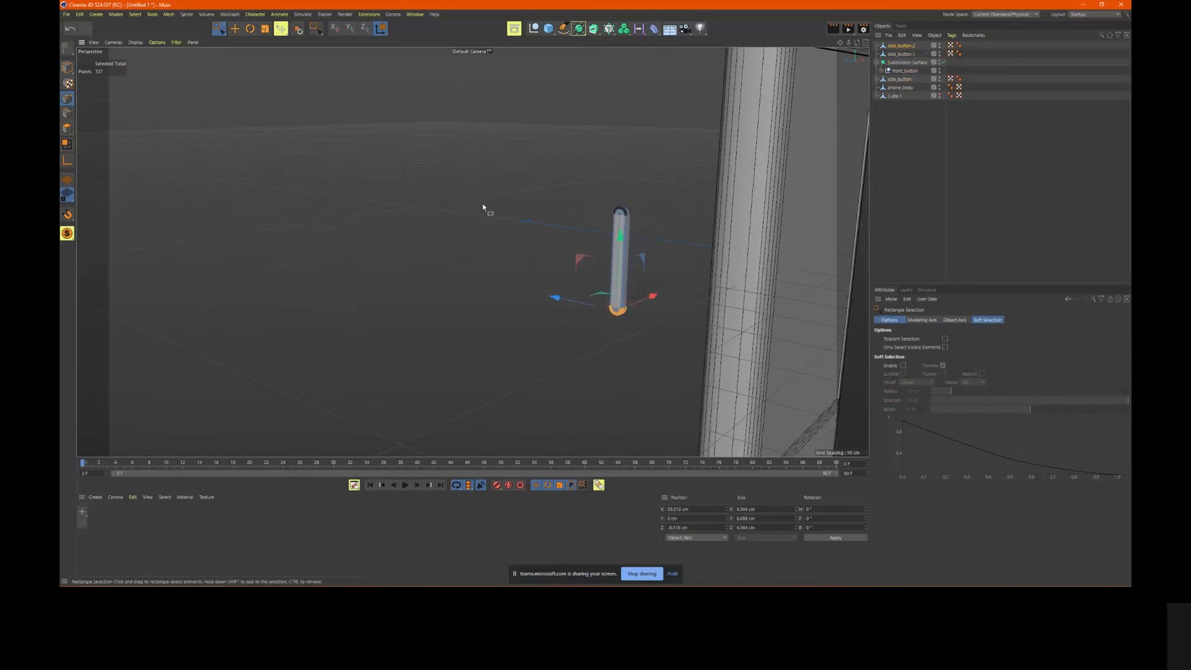
Move the whole lengthened button against the phone's opposite side edge, to X about -130 cm and Y about 112 cm
left_click(67, 67)
left_click_drag(650, 295, 796, 203, "alt")
right_click_drag(606, 254, 547, 262, "alt")
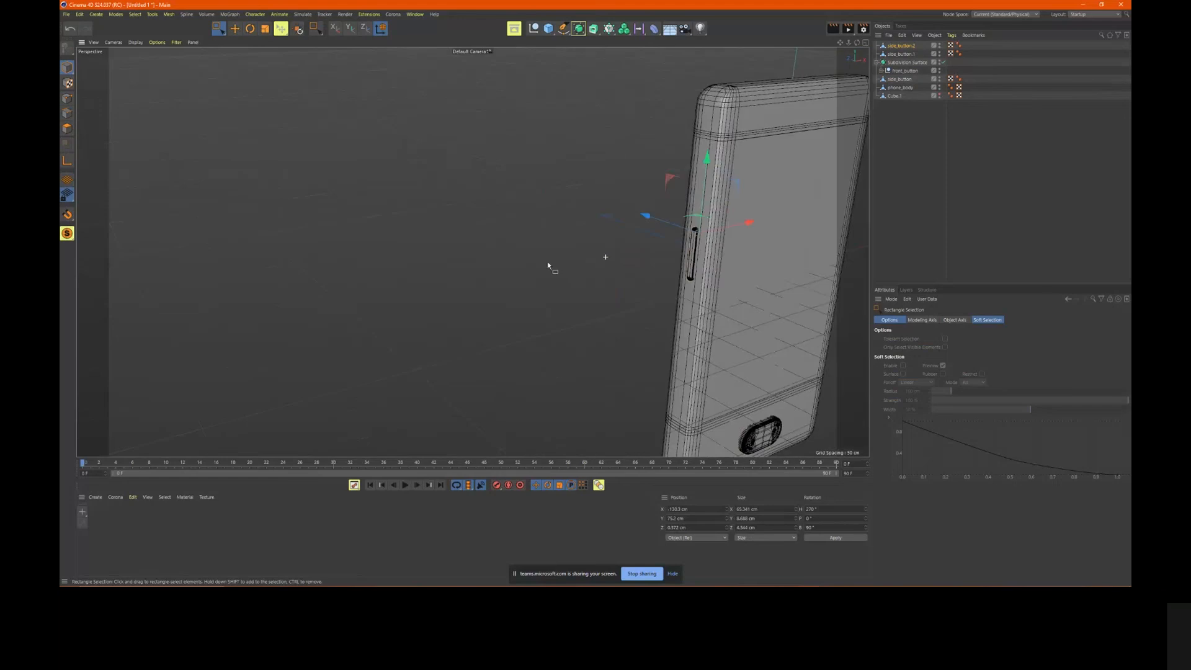
left_click_drag(473, 250, 654, 143, "alt")
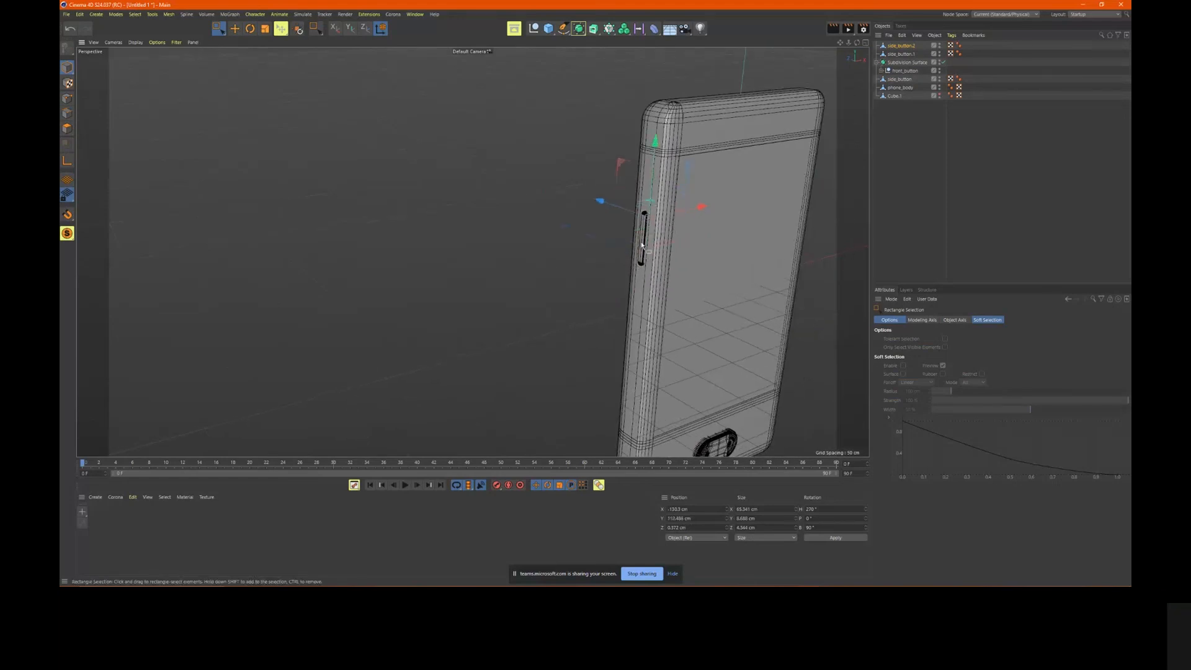
Examine the phone from its bottom end, front and side edge to check how the buttons sit on the body
left_click_drag(645, 233, 615, 220, "alt")
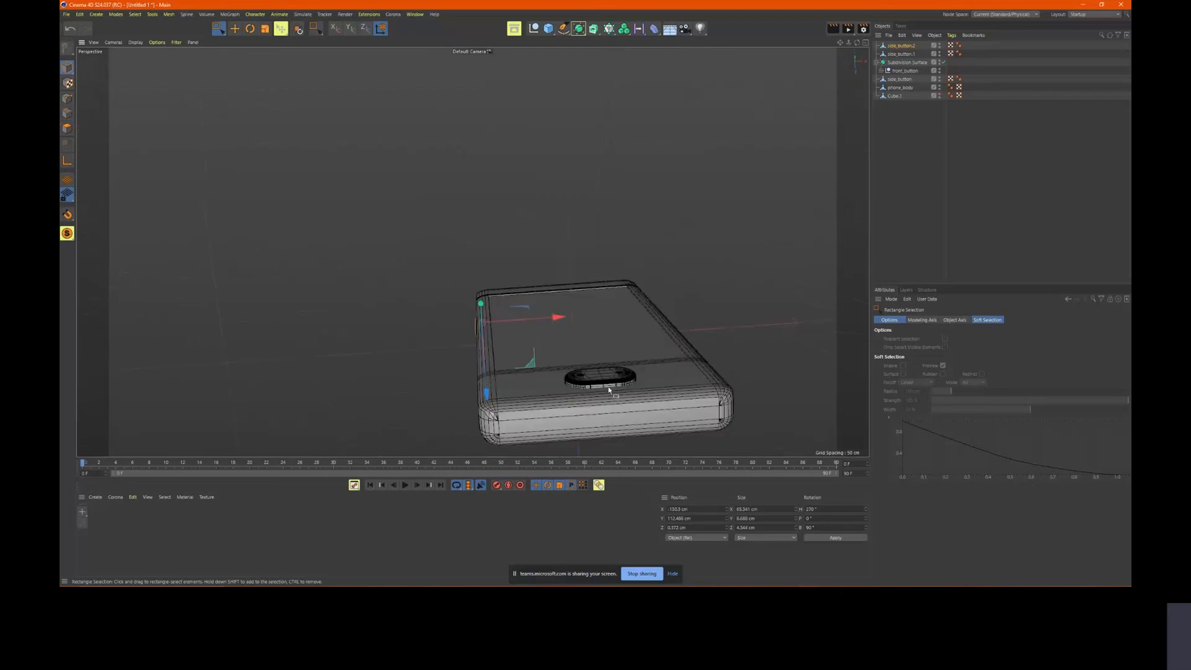
left_click_drag(609, 389, 605, 416, "alt")
left_click_drag(641, 352, 574, 386, "alt")
right_click_drag(575, 386, 662, 353, "alt")
left_click_drag(657, 343, 597, 312, "alt")
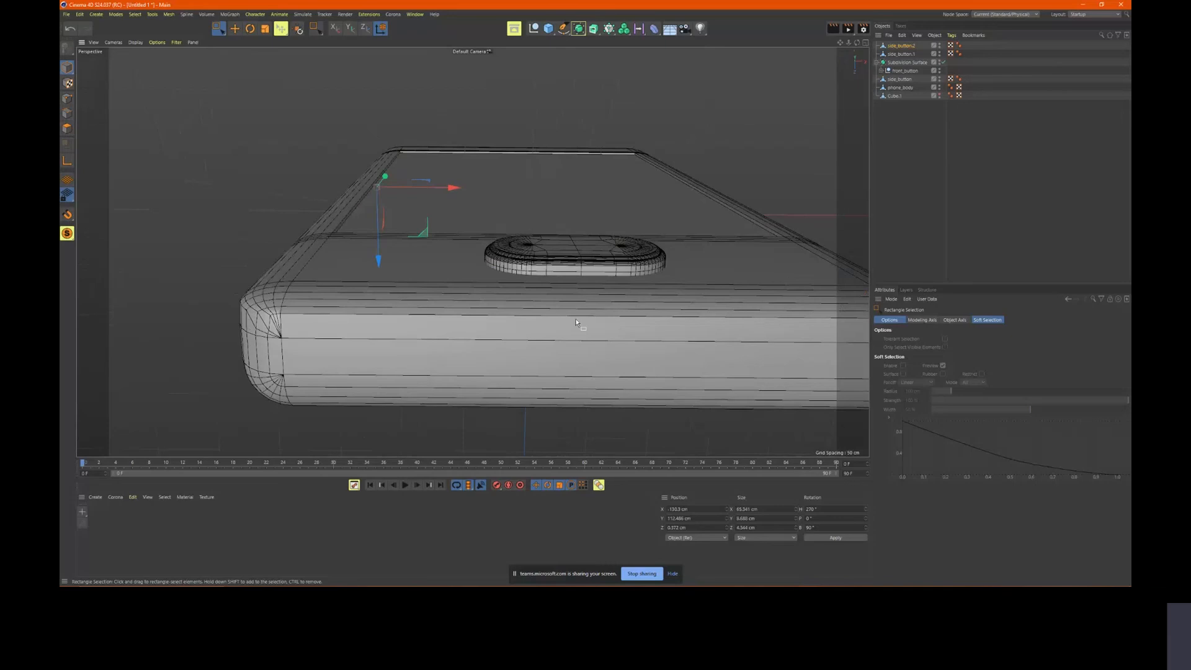
scroll(601, 322, "down", 3)
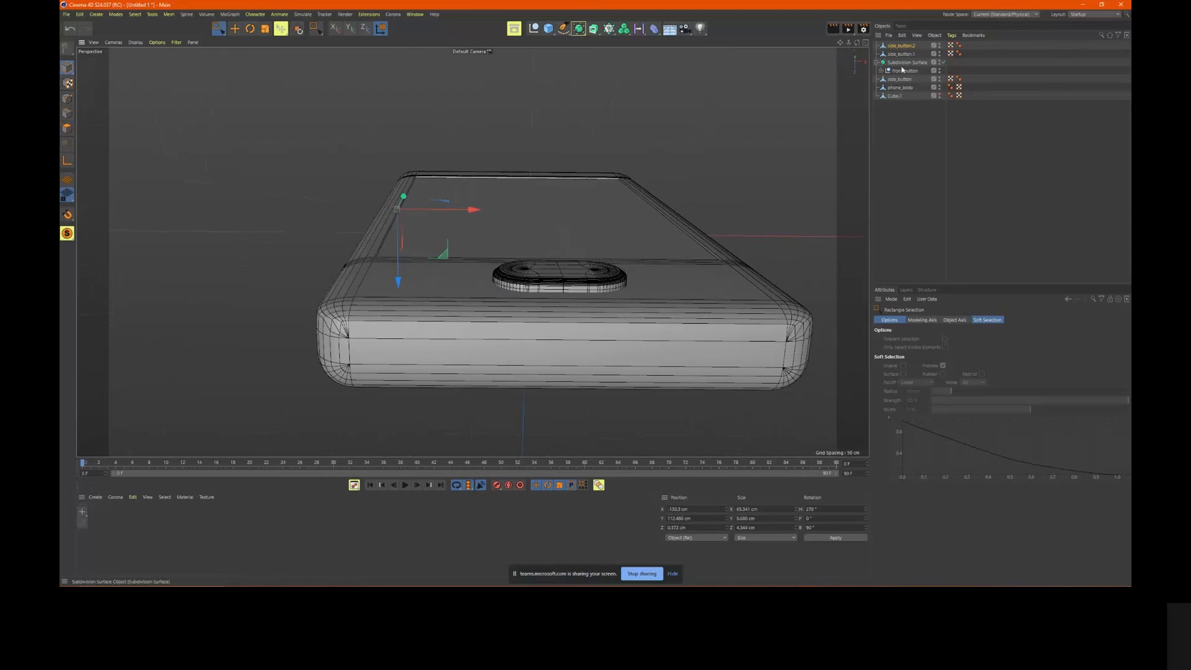
left_click(876, 62)
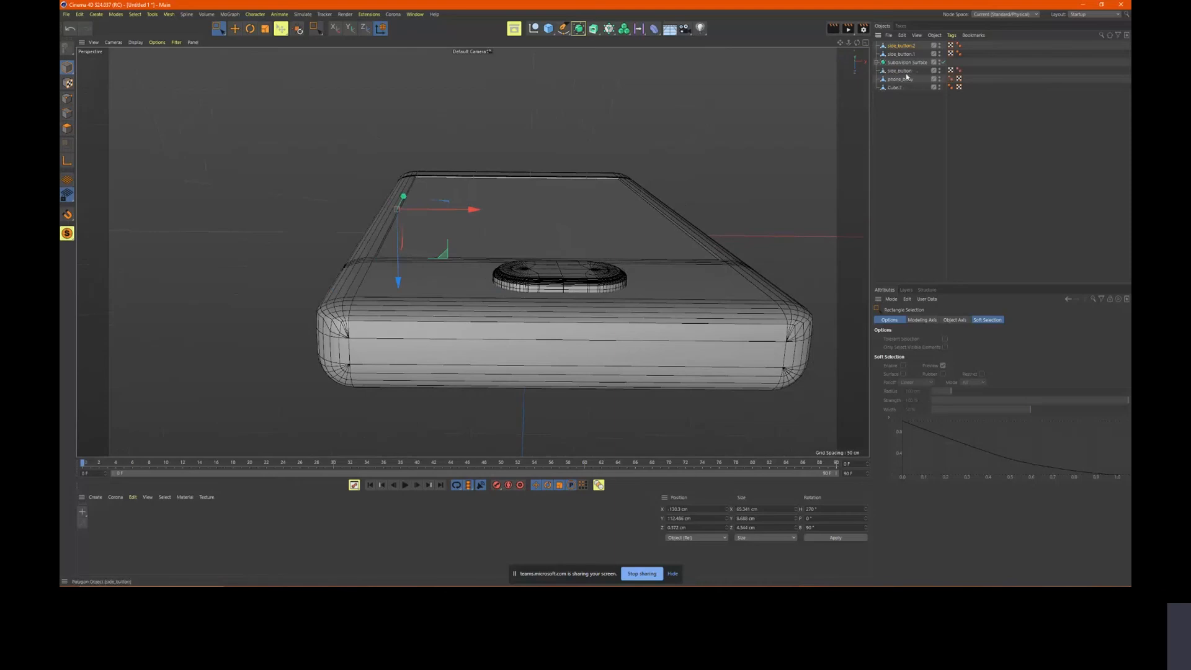
left_click(905, 72)
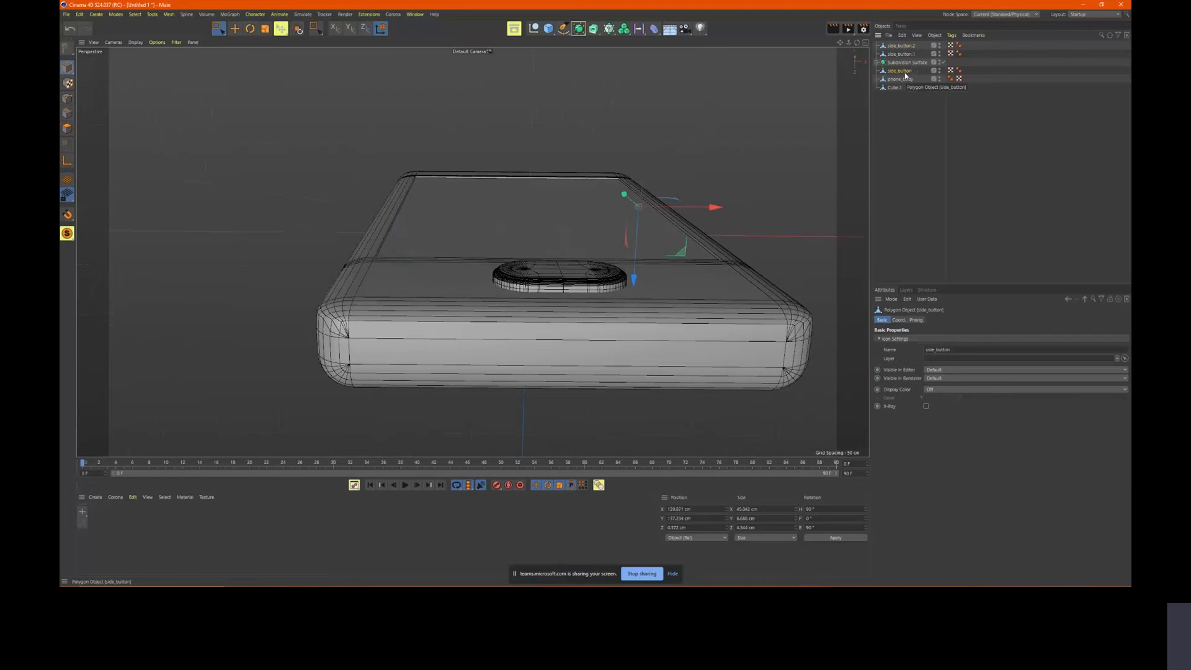
left_click_drag(649, 155, 702, 198, "alt")
right_click_drag(701, 196, 607, 240, "alt")
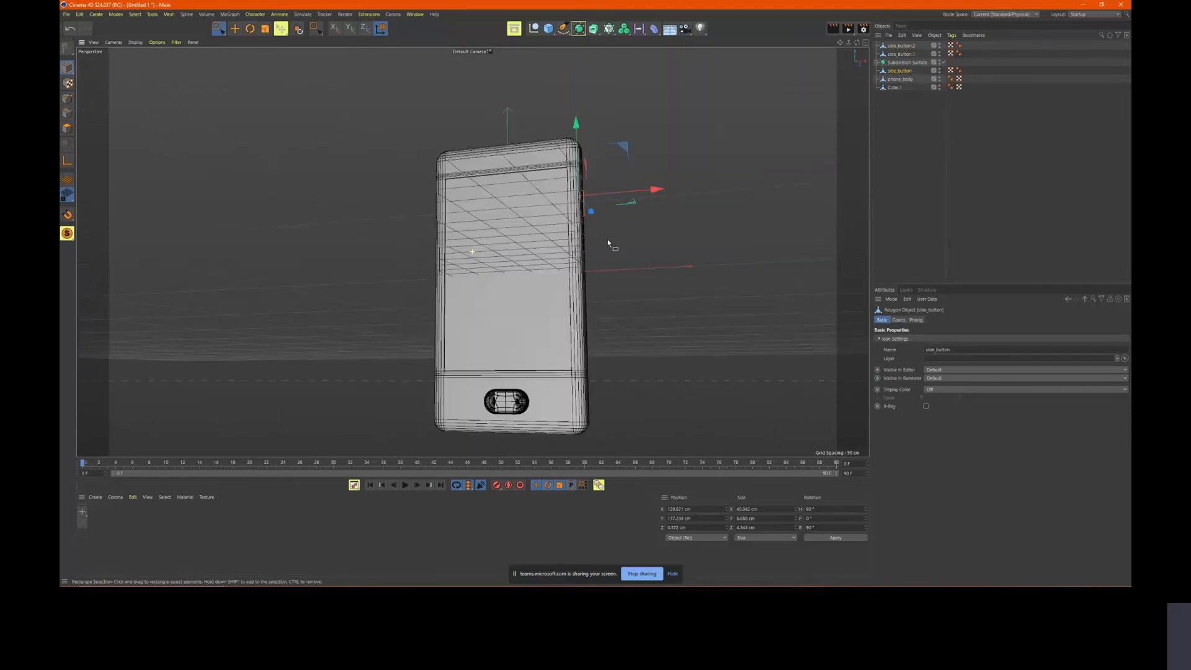
left_click_drag(608, 239, 594, 273, "alt")
scroll(592, 232, "up", 4)
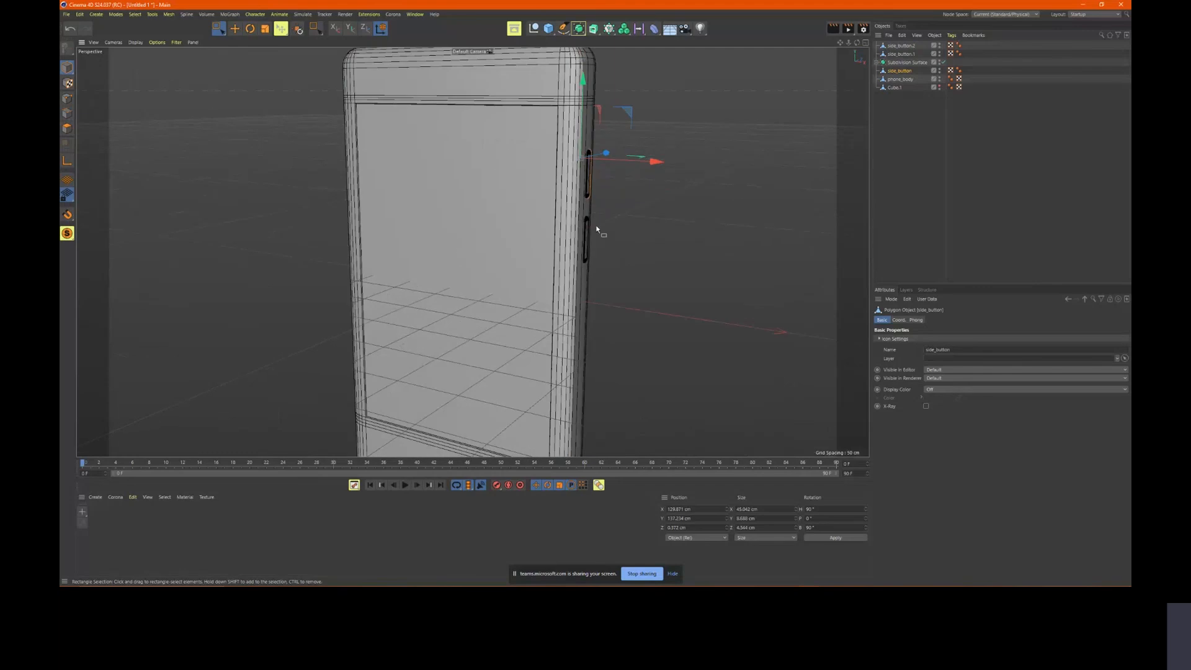
Select side_button, side_button.1 and side_button.2 without the phone body, and group them under one null
key("9")
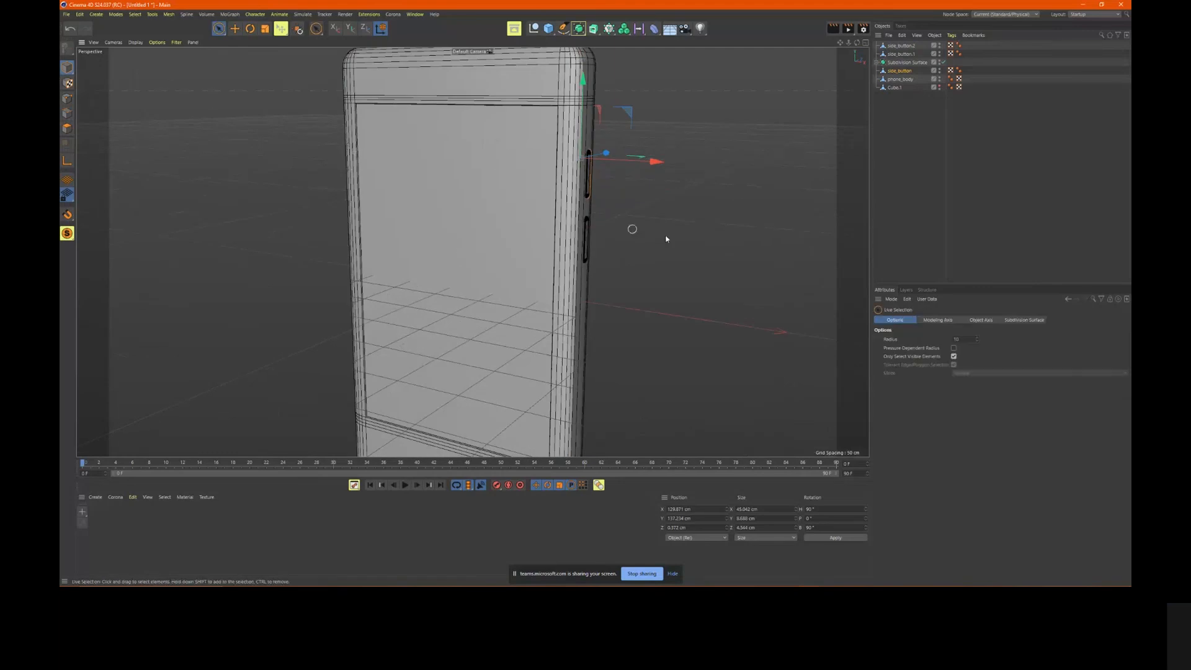
left_click(633, 230)
left_click(584, 231)
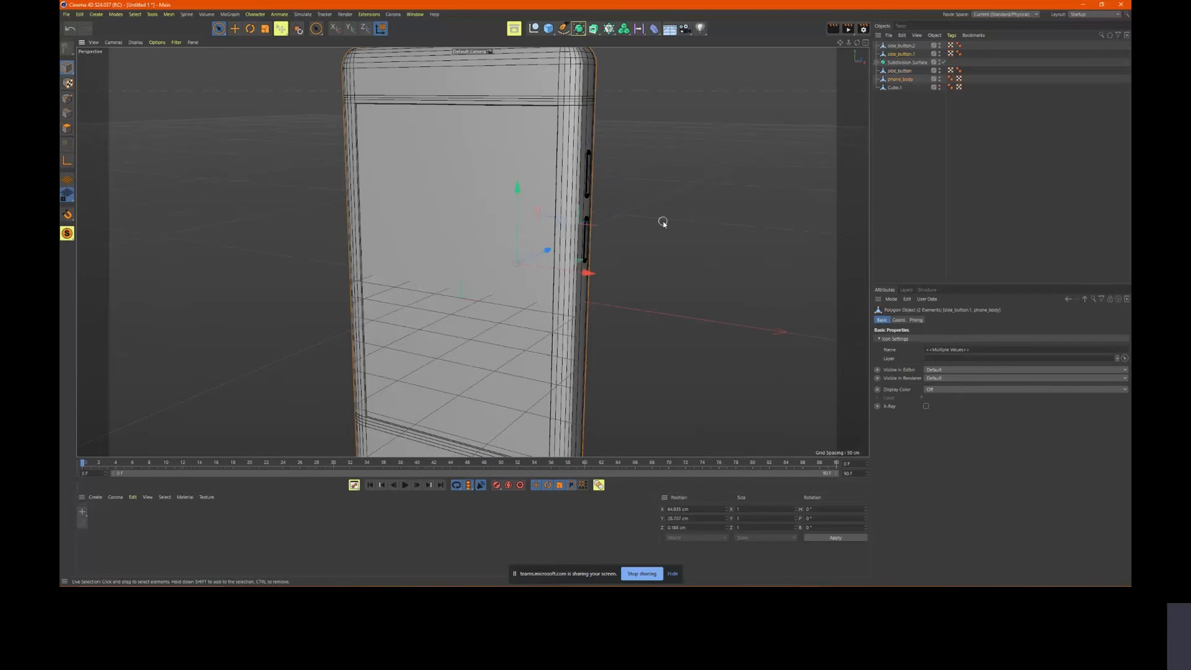
scroll(663, 222, "up", 2)
left_click(903, 55)
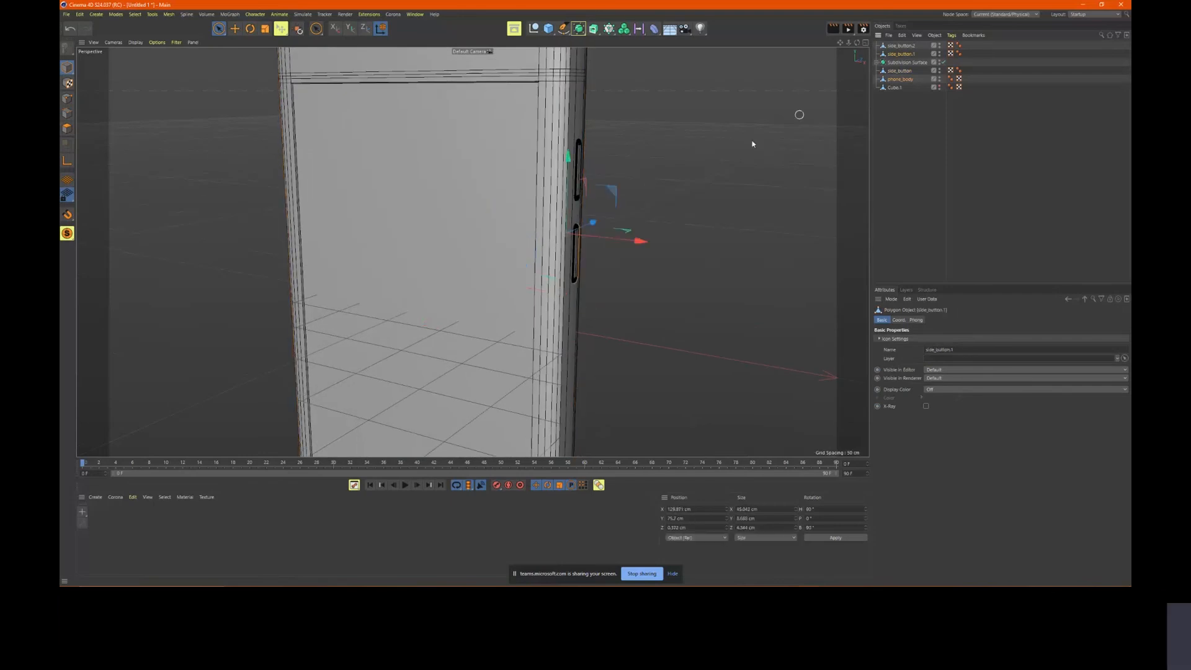
left_click(900, 70, "ctrl")
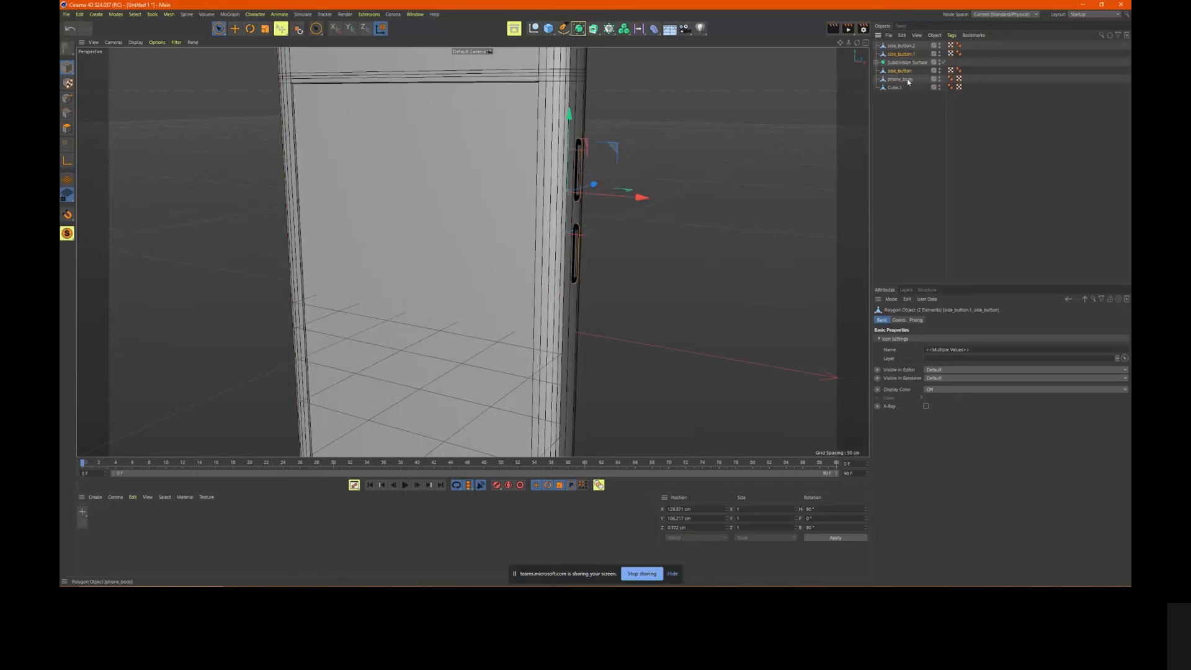
left_click(900, 46, "ctrl")
scroll(646, 223, "down", 5)
left_click_drag(548, 263, 674, 264, "alt")
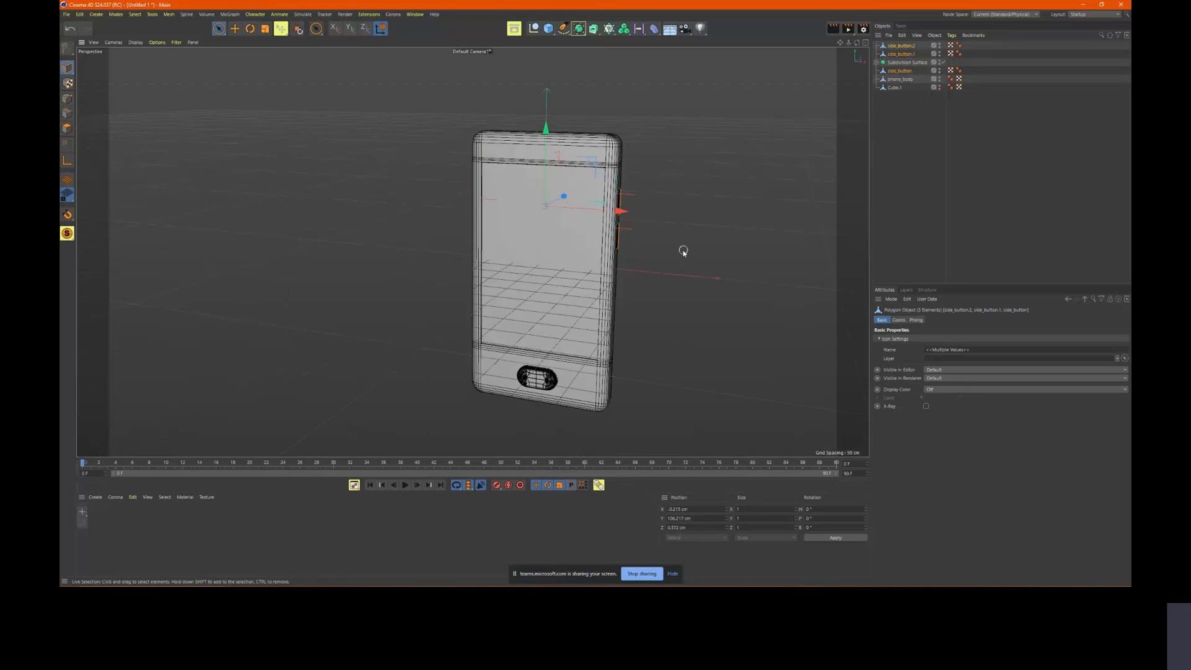
key("alt+g")
Rename the null holding the side buttons as side_button_grp
double_click(895, 46)
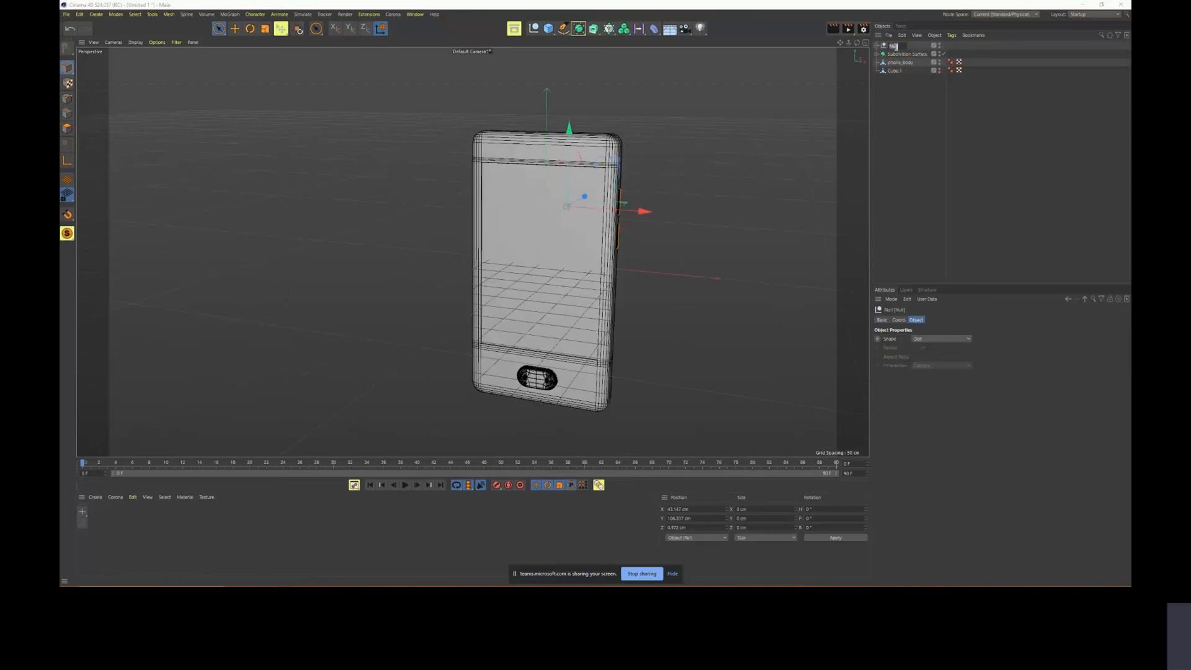
type("sid")
type("e_butt")
type("on_grp")
key("Return")
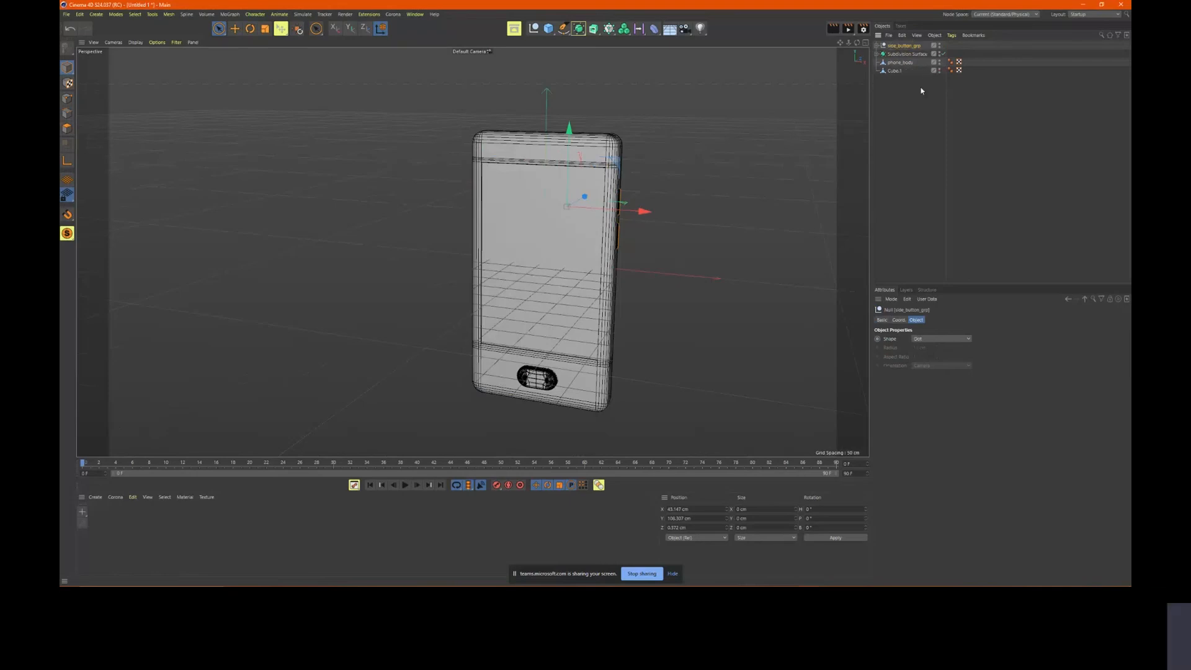
Group the Subdivision Surface object containing the front button under its own null
left_click(876, 54)
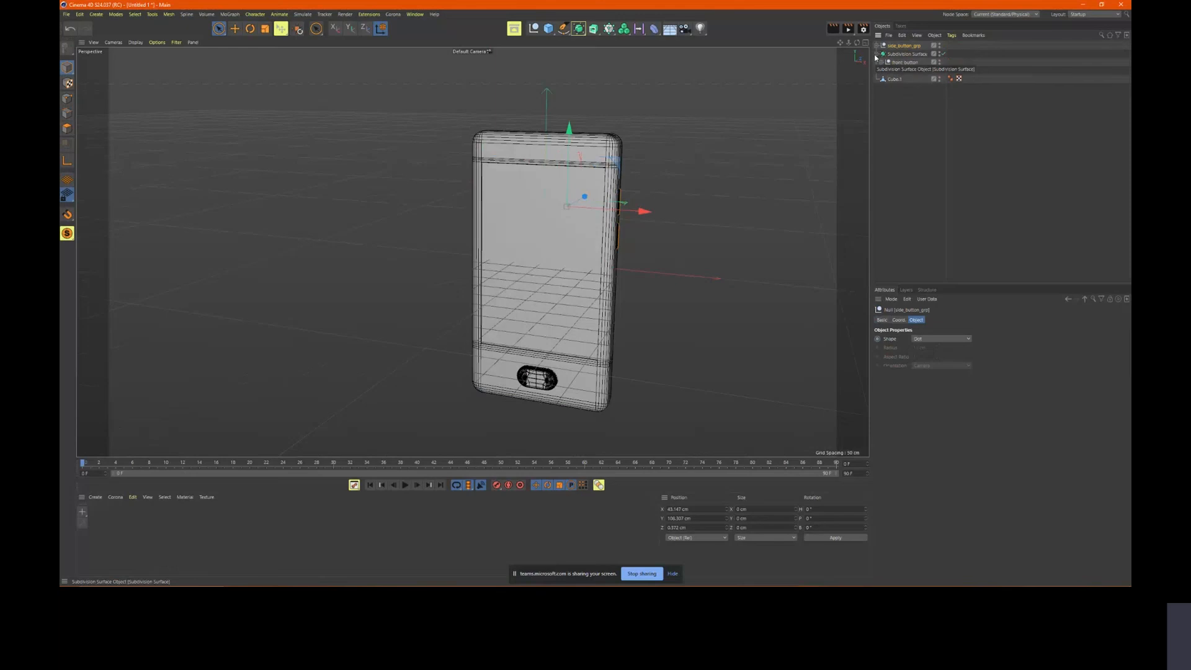
left_click(882, 55)
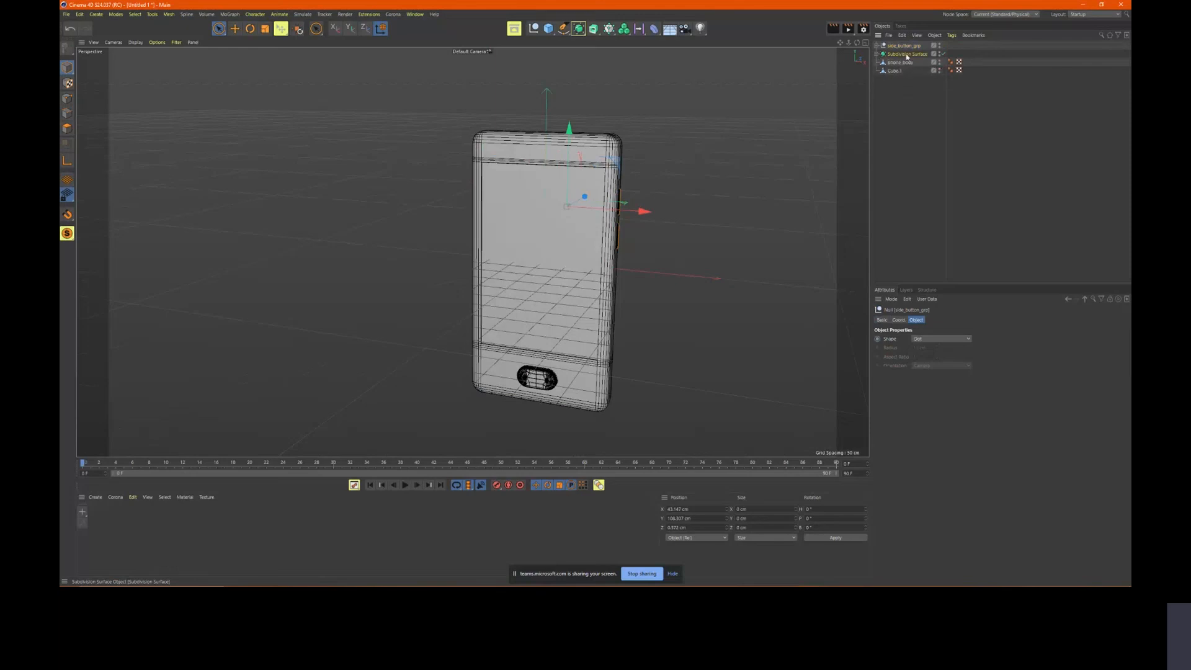
left_click(907, 55)
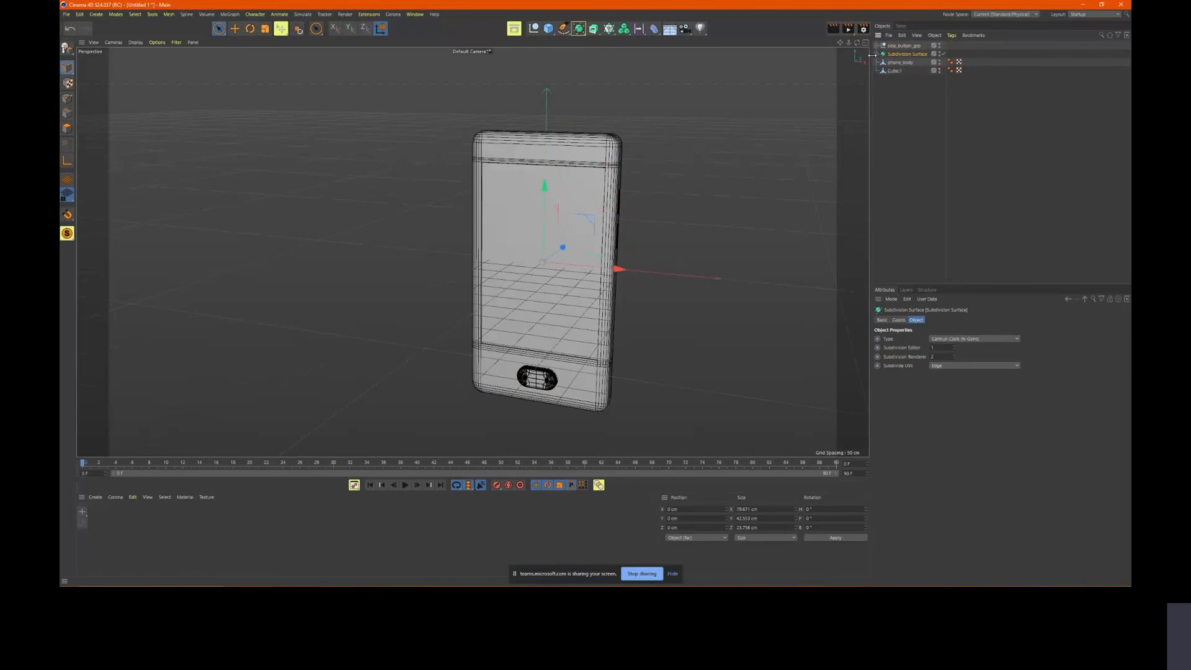
left_click(875, 54)
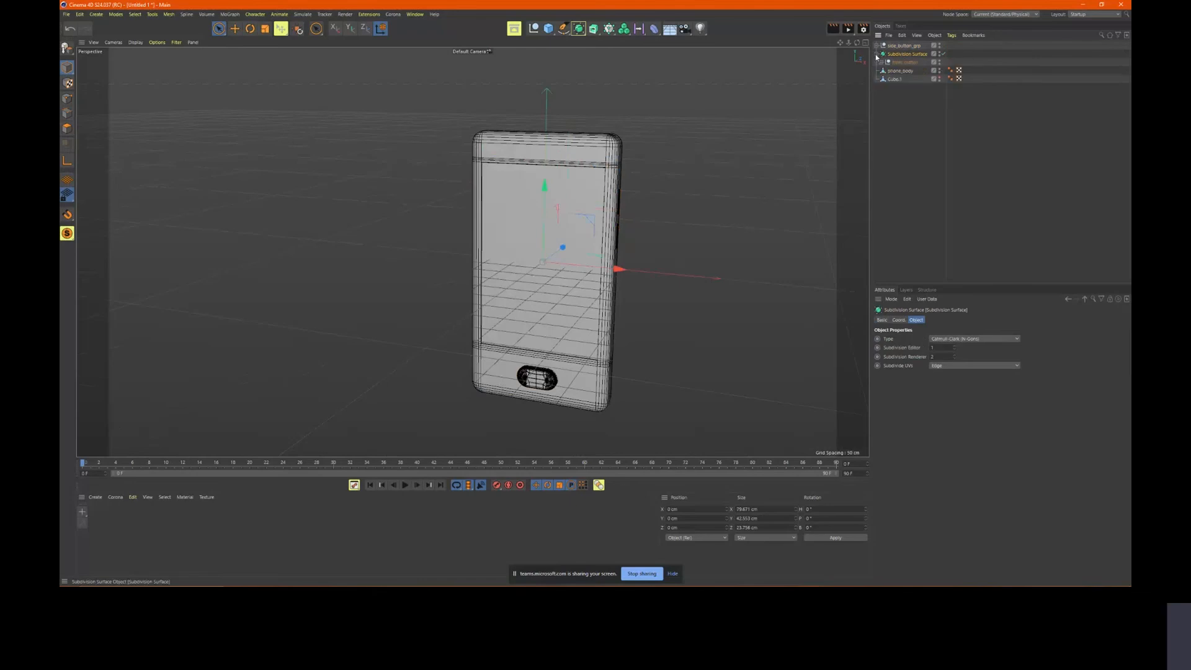
left_click(878, 56)
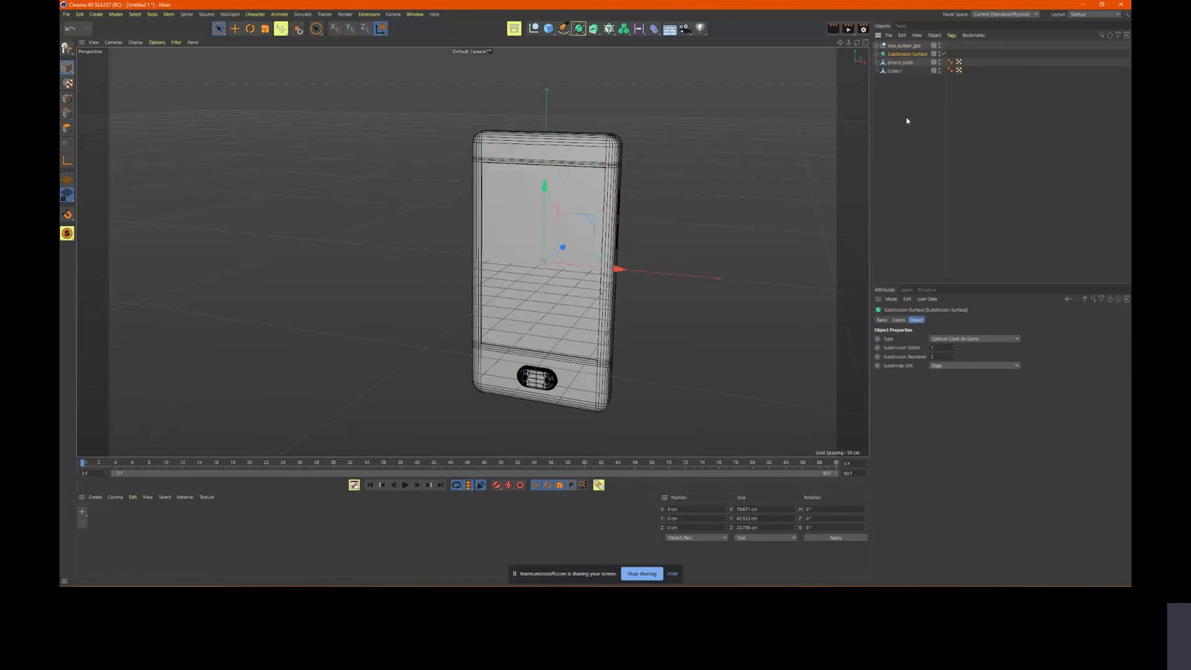
key("alt+g")
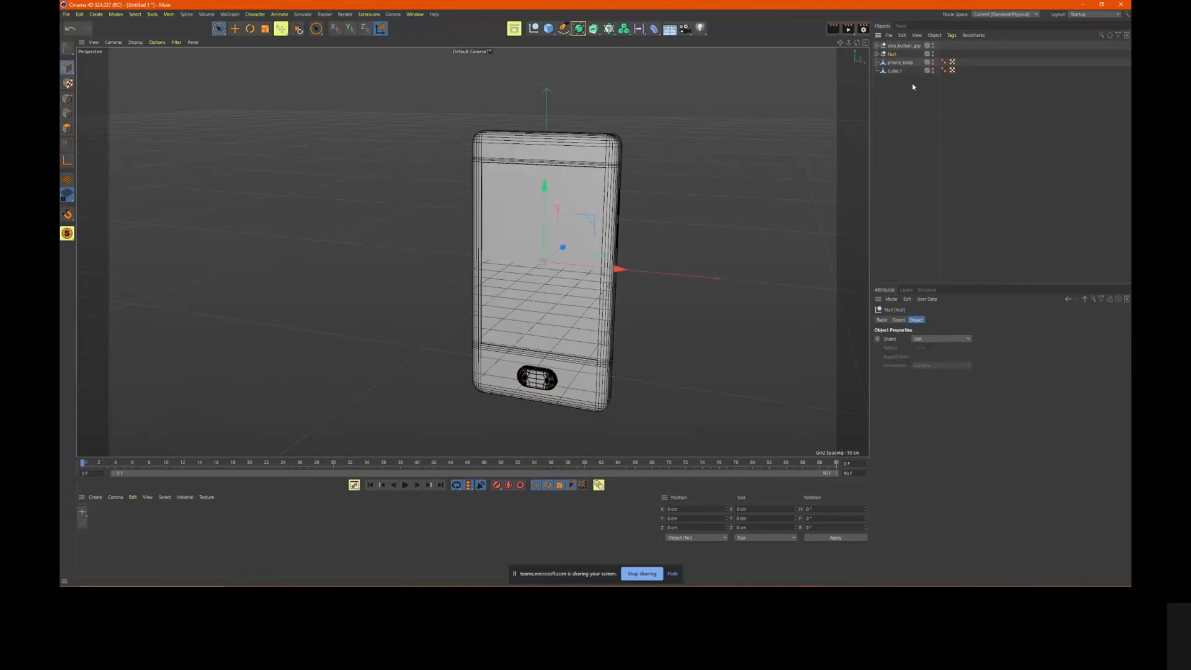
Rename the null holding the front button's Subdivision Surface as Front_button_SubDgrp
double_click(894, 55)
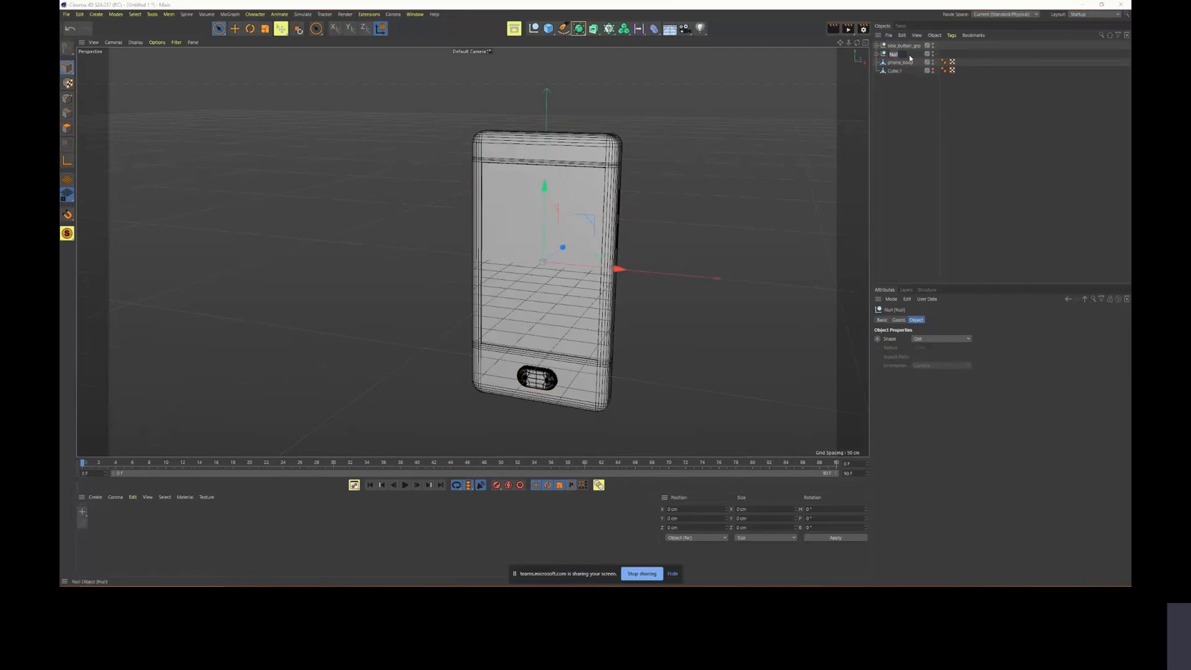
type("Front_button")
type("Dgrp")
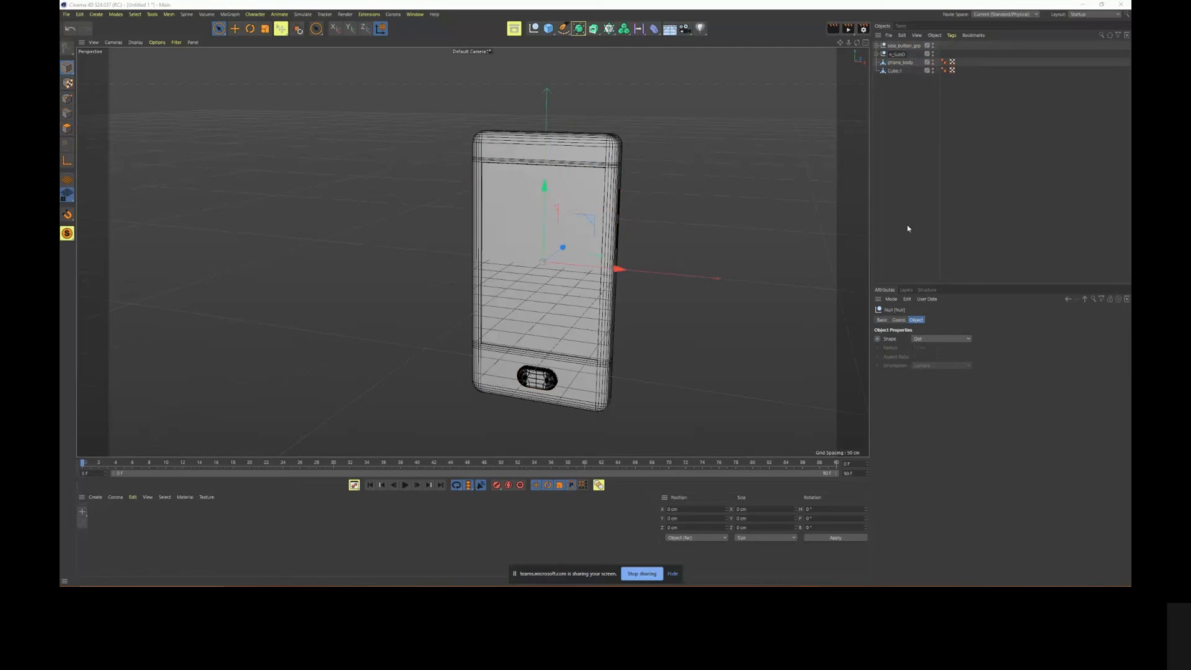
left_click(907, 225)
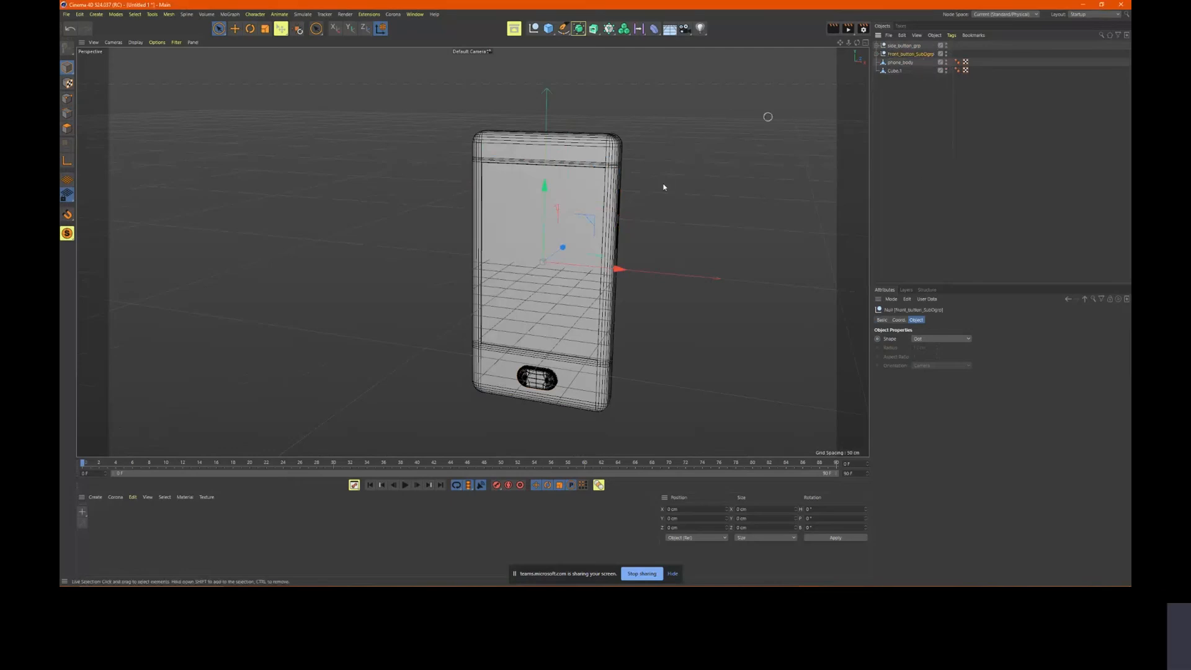
left_click_drag(665, 186, 606, 200, "alt")
right_click_drag(606, 199, 666, 209, "alt")
mouse_move(666, 210)
left_mouse_down("alt")
mouse_move(641, 200)
mouse_move(687, 205)
left_mouse_up("alt")
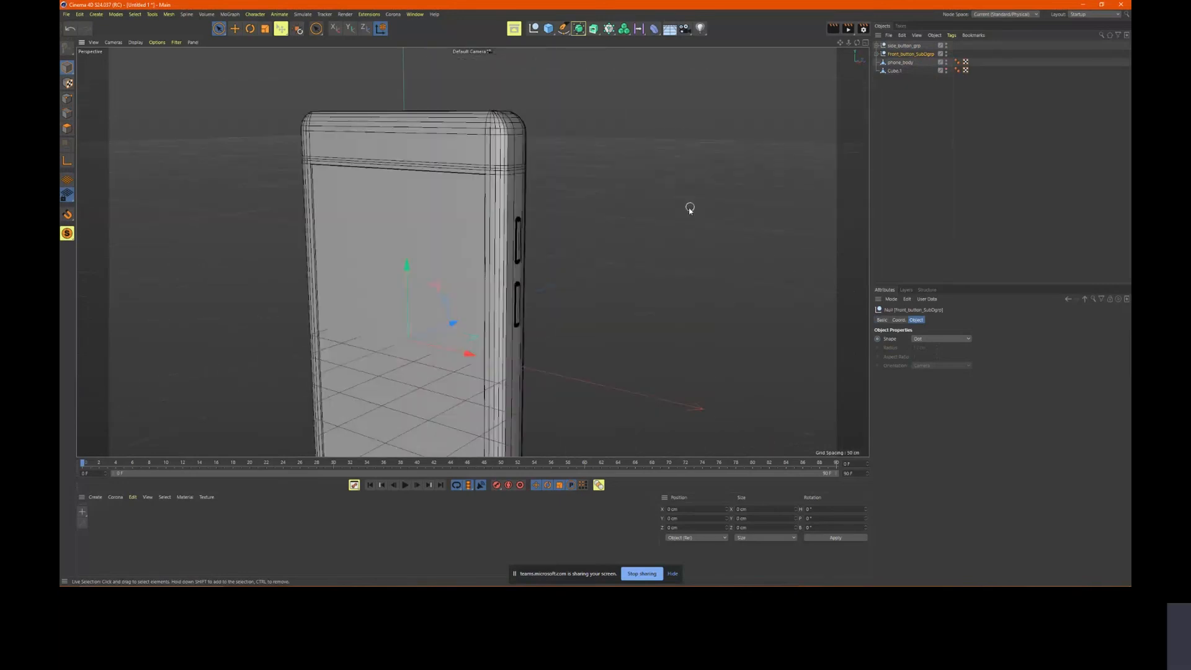
Select the phone_body object and switch to edge mode for work on the phone's lower end
middle_click_drag(687, 206, 789, 156, "alt")
left_click_drag(788, 159, 745, 234, "alt")
right_click_drag(745, 234, 734, 233, "alt")
left_click_drag(734, 233, 607, 264, "alt")
right_click_drag(652, 266, 614, 264, "alt")
left_click_drag(614, 264, 609, 206, "alt")
left_click_drag(636, 326, 636, 305, "alt")
right_click_drag(654, 334, 702, 335, "alt")
left_click_drag(701, 335, 699, 319, "alt")
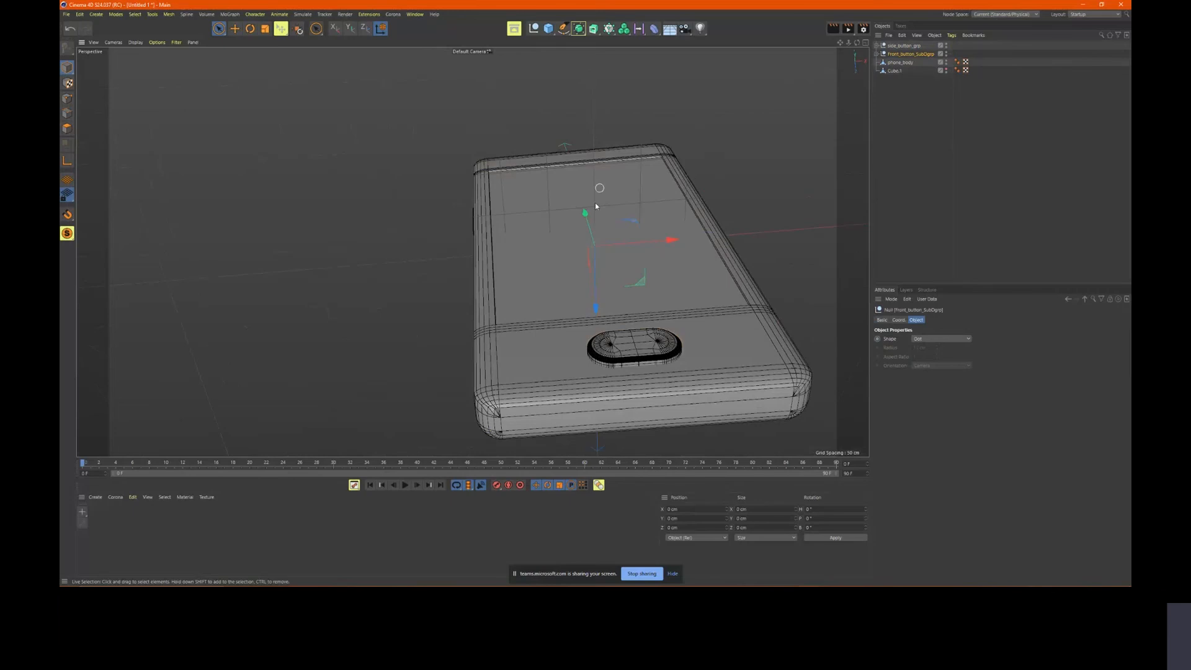
left_click(900, 62)
right_click(719, 285)
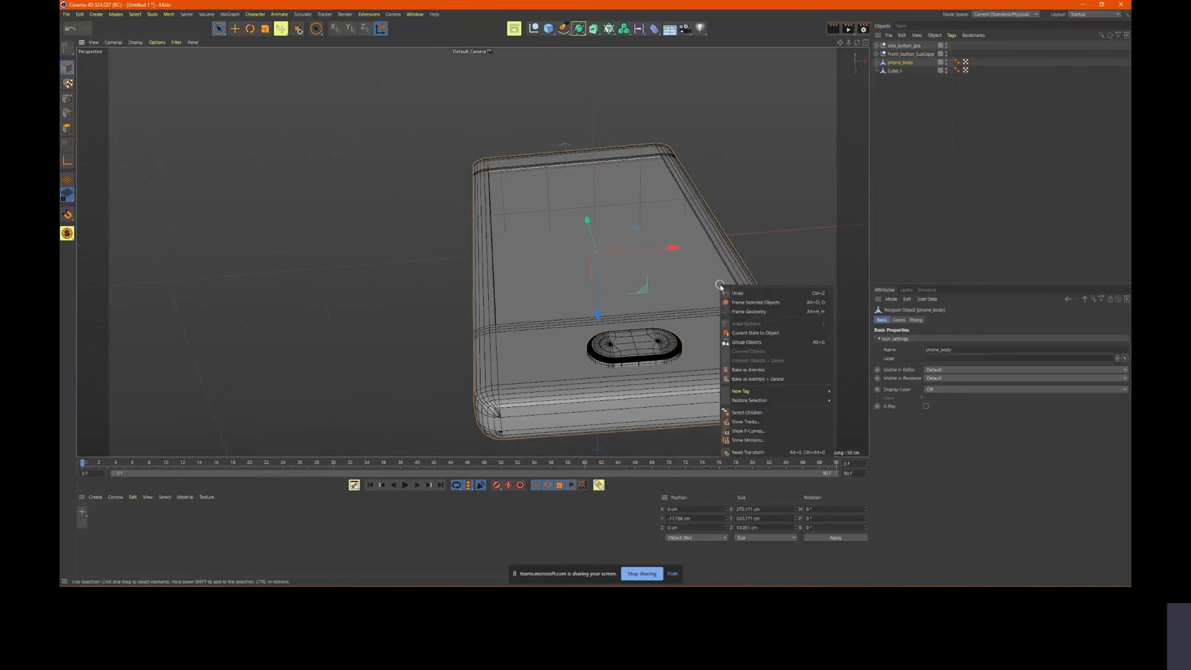
left_click(747, 202)
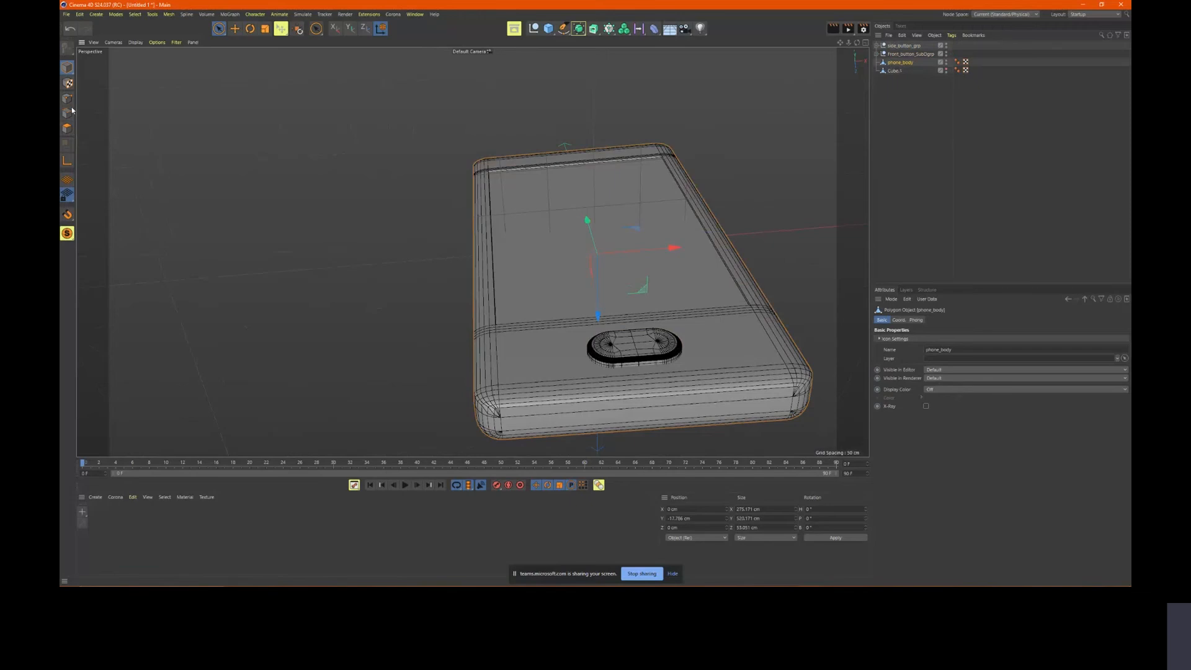
left_click(67, 128)
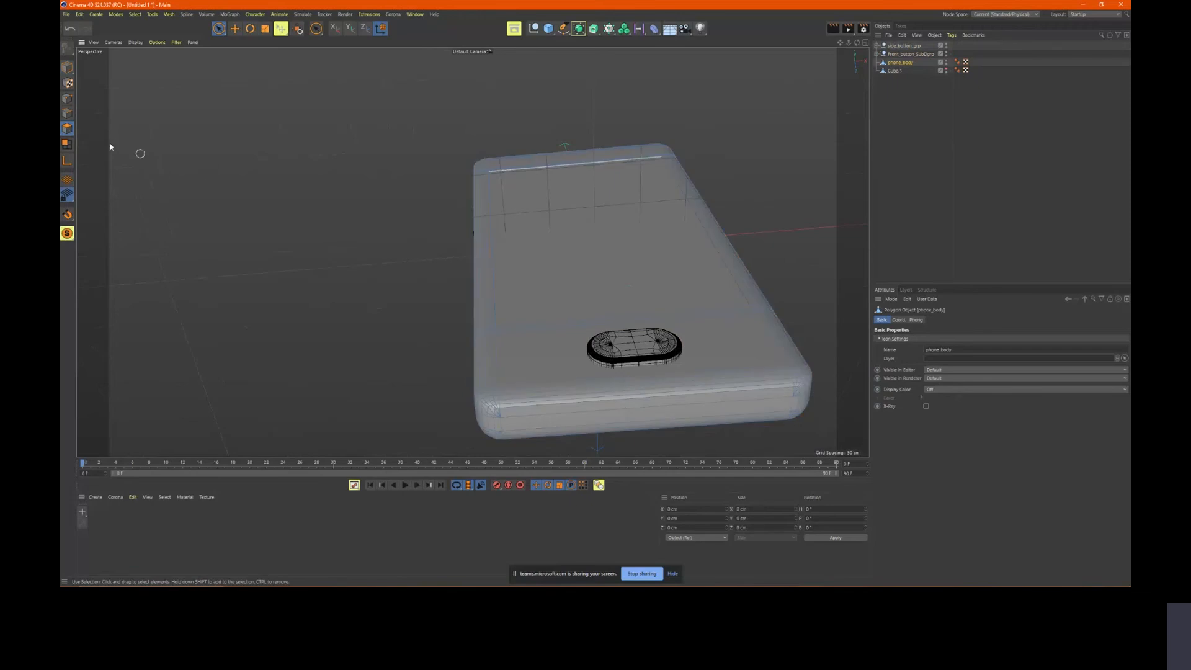
left_click(67, 114)
Make a lengthwise loop cut through phone_body with Loop/Path Cut, placed across its bottom edge near the front button
right_click(395, 221)
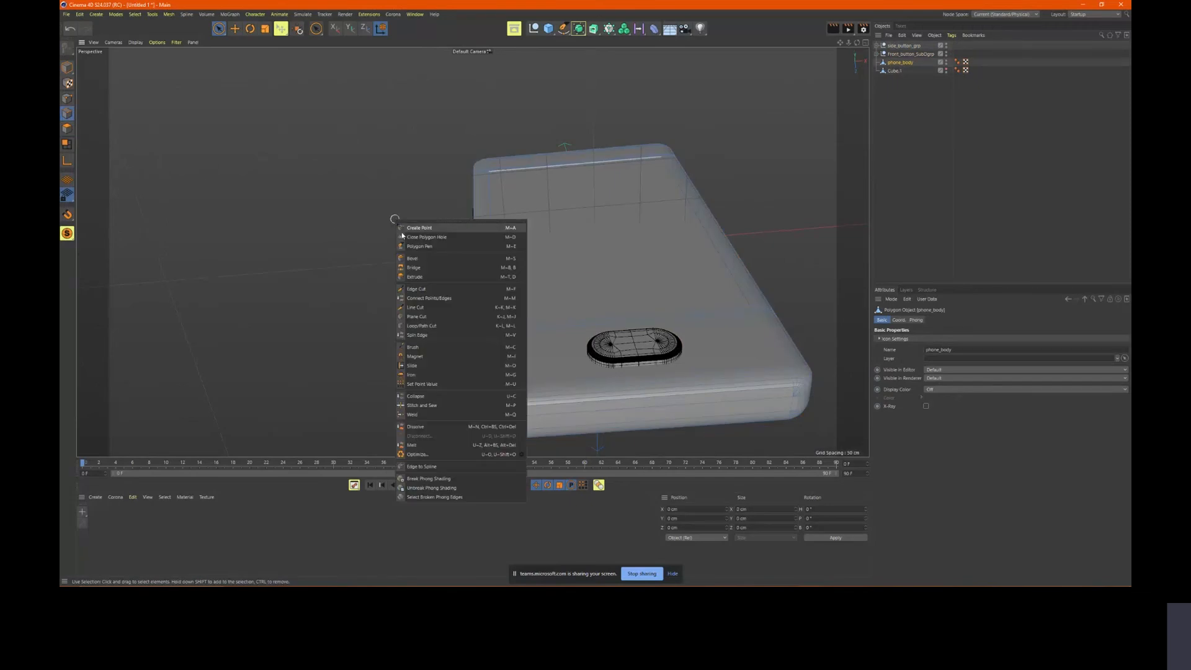
left_click(435, 327)
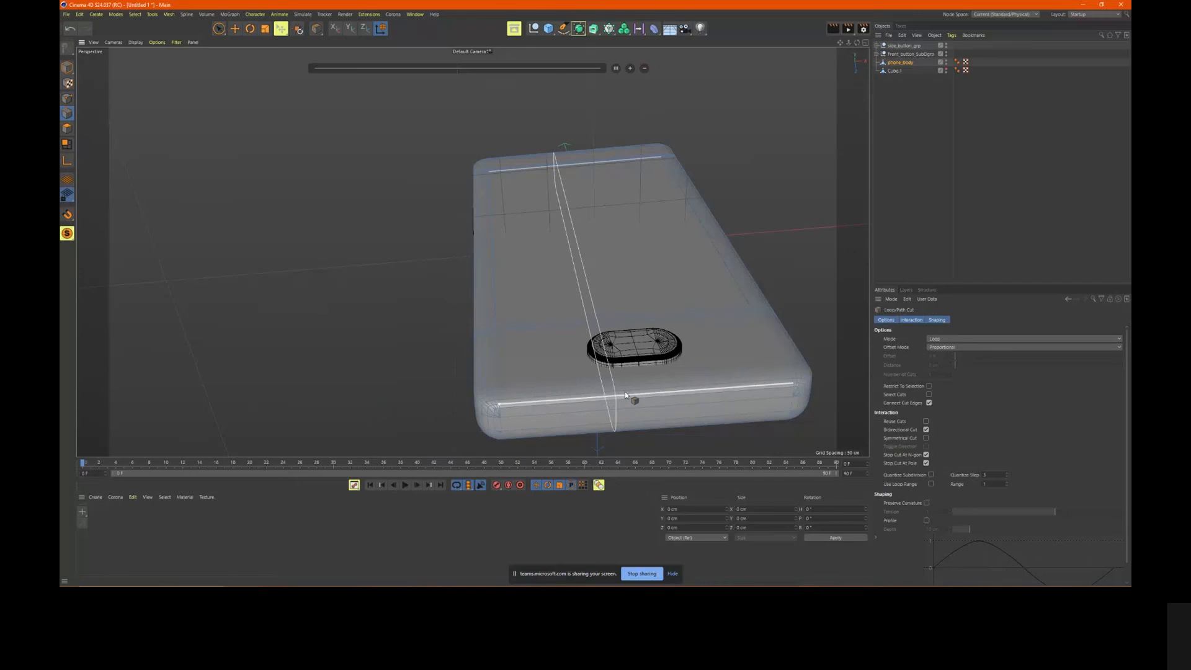
middle_click(801, 253)
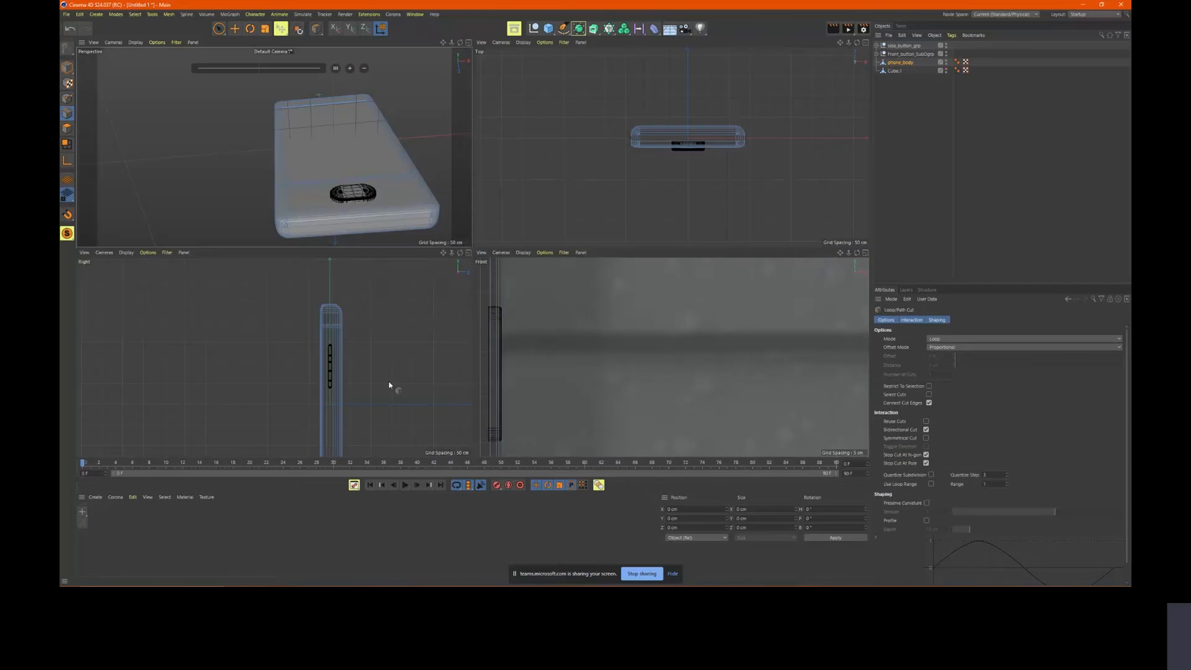
middle_click(698, 371)
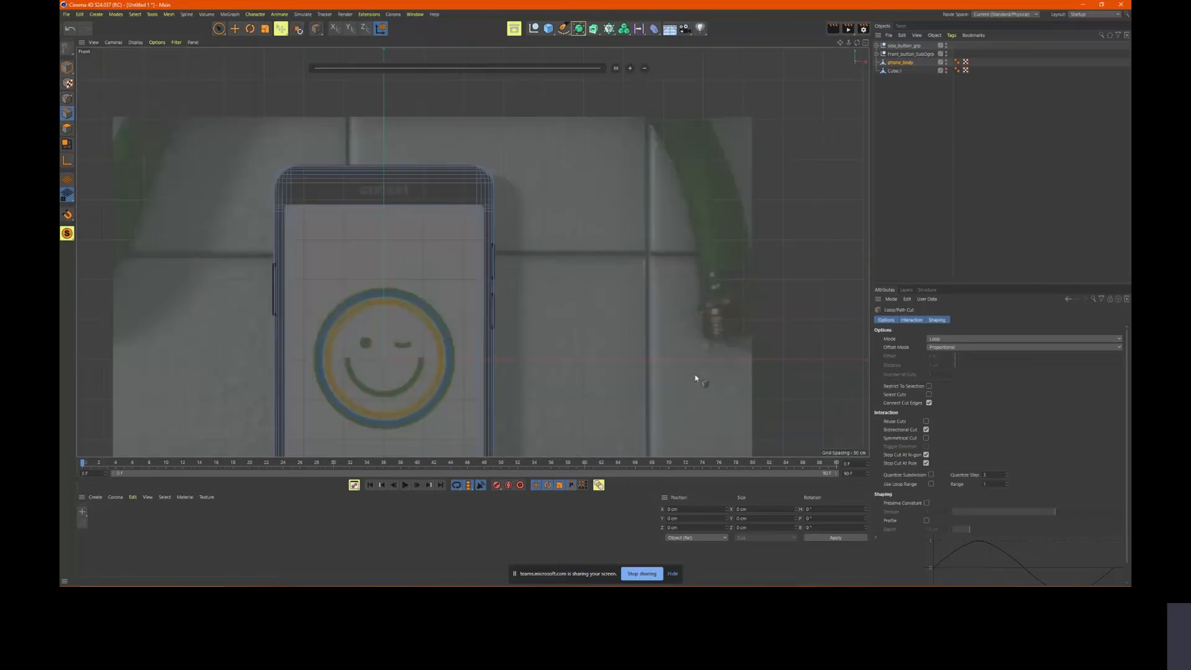
middle_click_drag(586, 396, 740, 165, "alt")
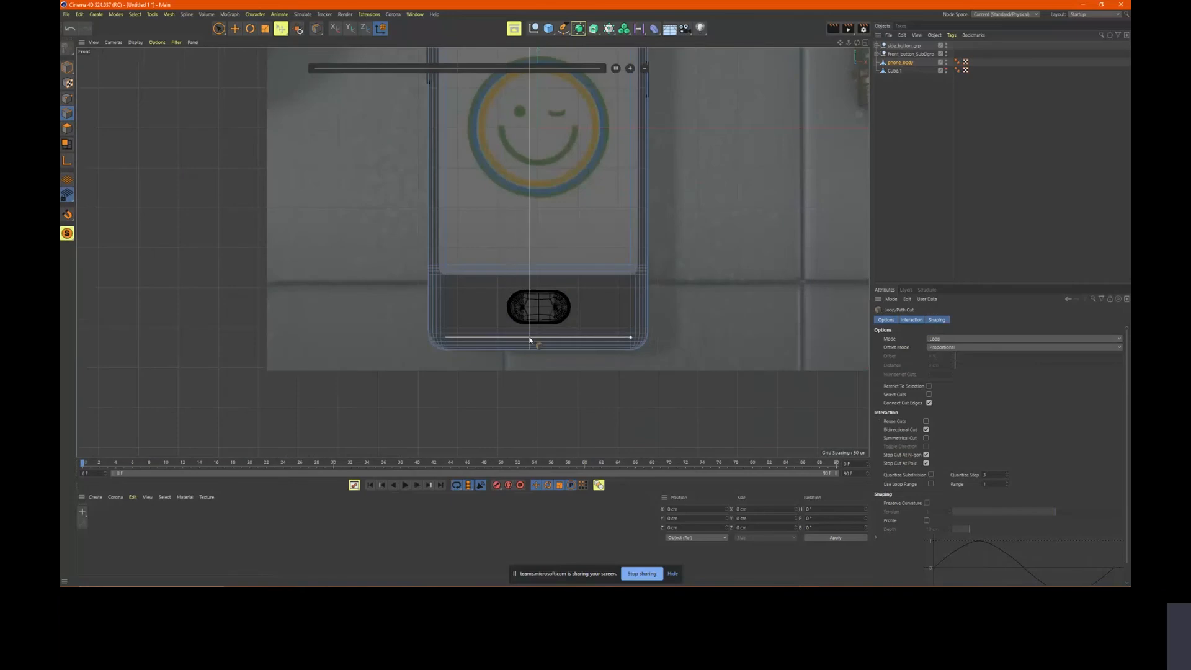
scroll(529, 340, "up", 4)
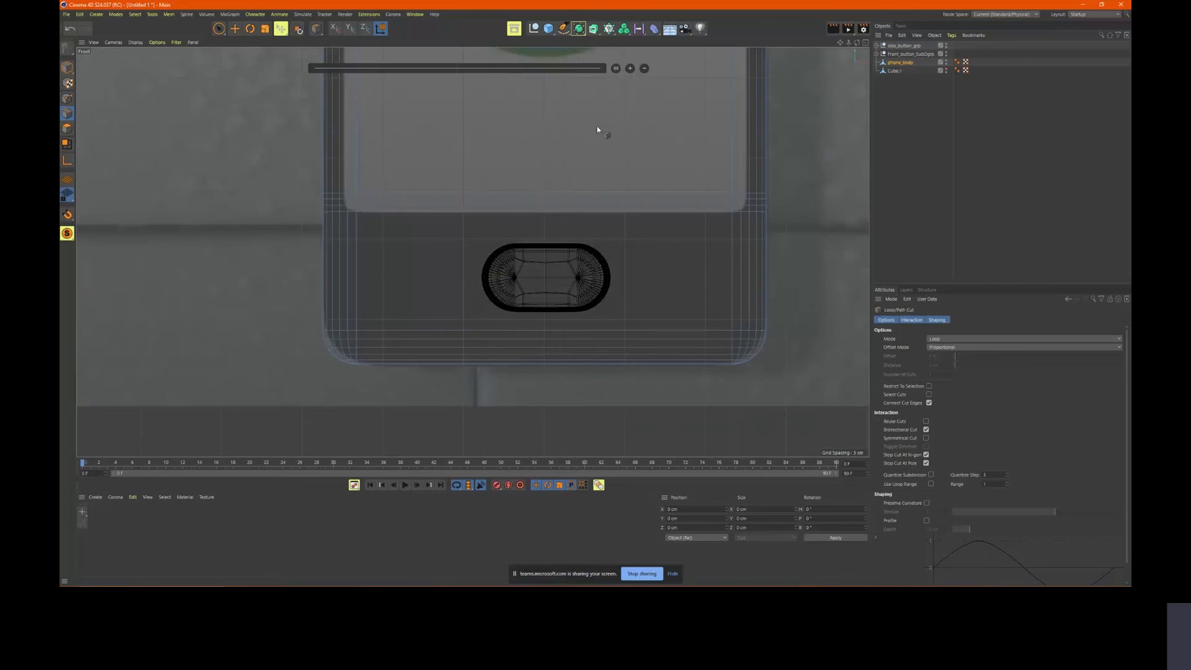
left_click(516, 366)
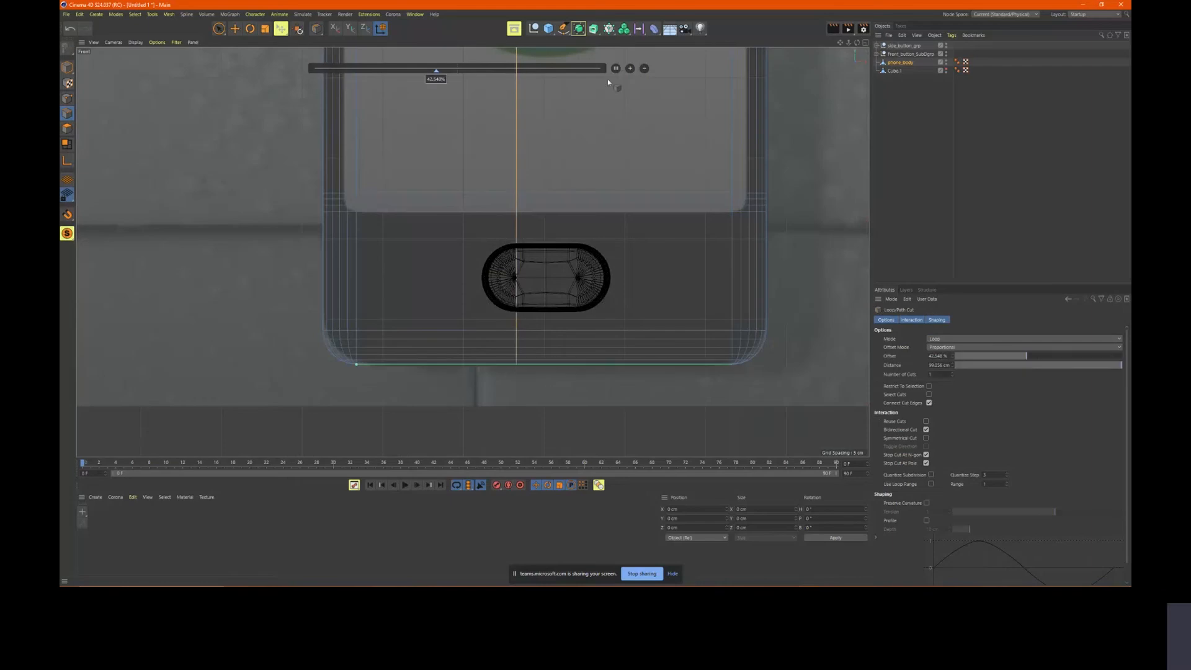
Raise the loop cut to two cuts and slide them to flank the front button's centre, one at about 44 %
left_click(629, 69)
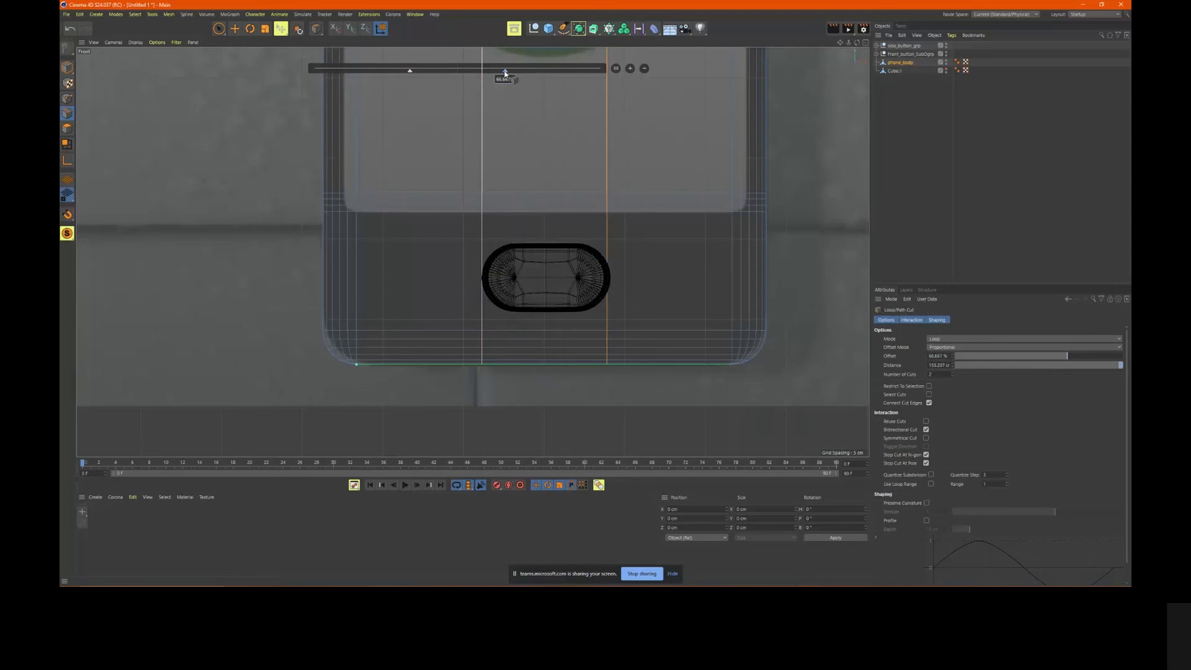
mouse_move(503, 72)
left_mouse_down()
mouse_move(477, 81)
mouse_move(415, 73)
mouse_move(451, 86)
left_mouse_up()
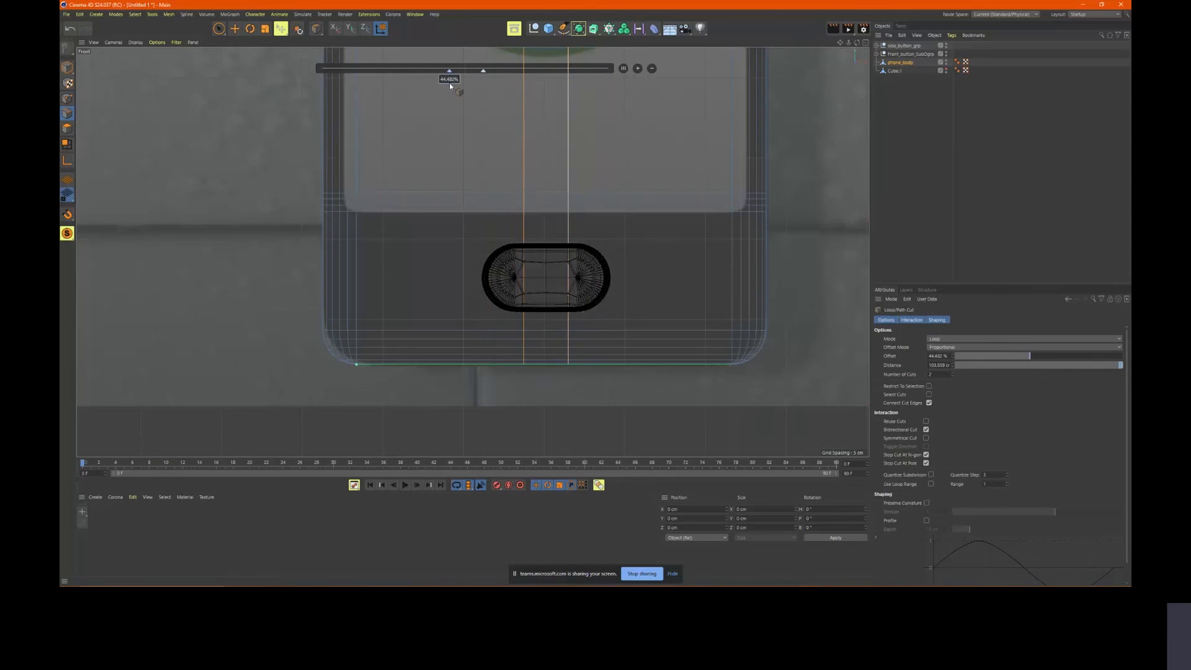
scroll(554, 281, "up", 5)
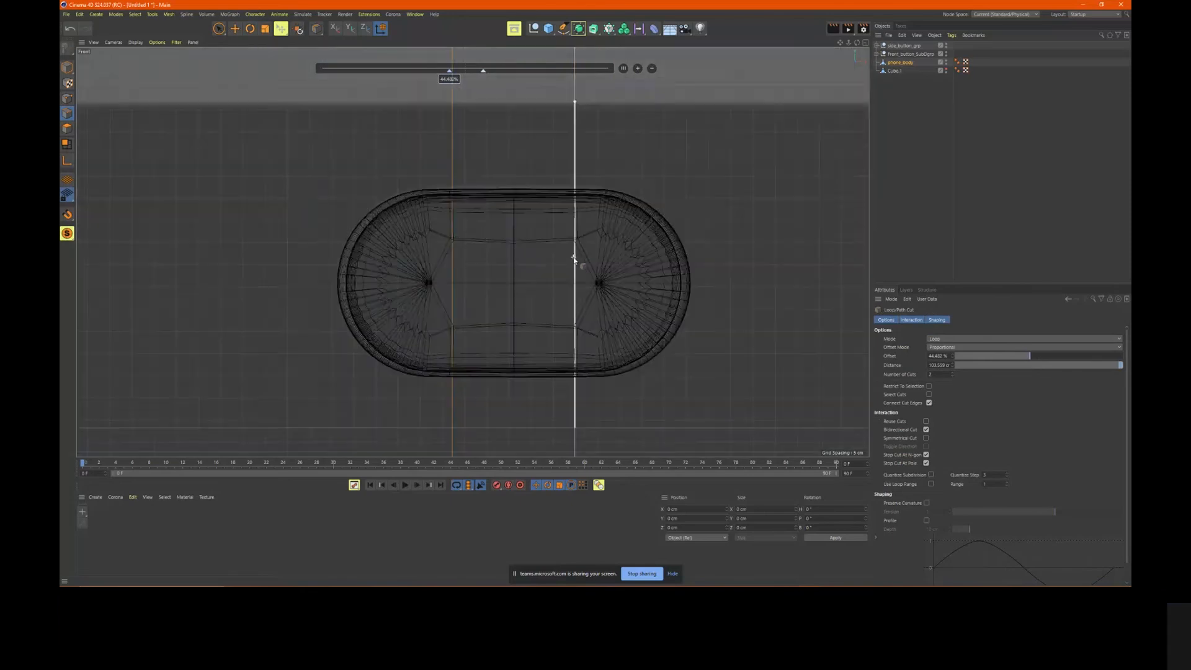
scroll(574, 260, "up", 2)
scroll(515, 156, "down", 6)
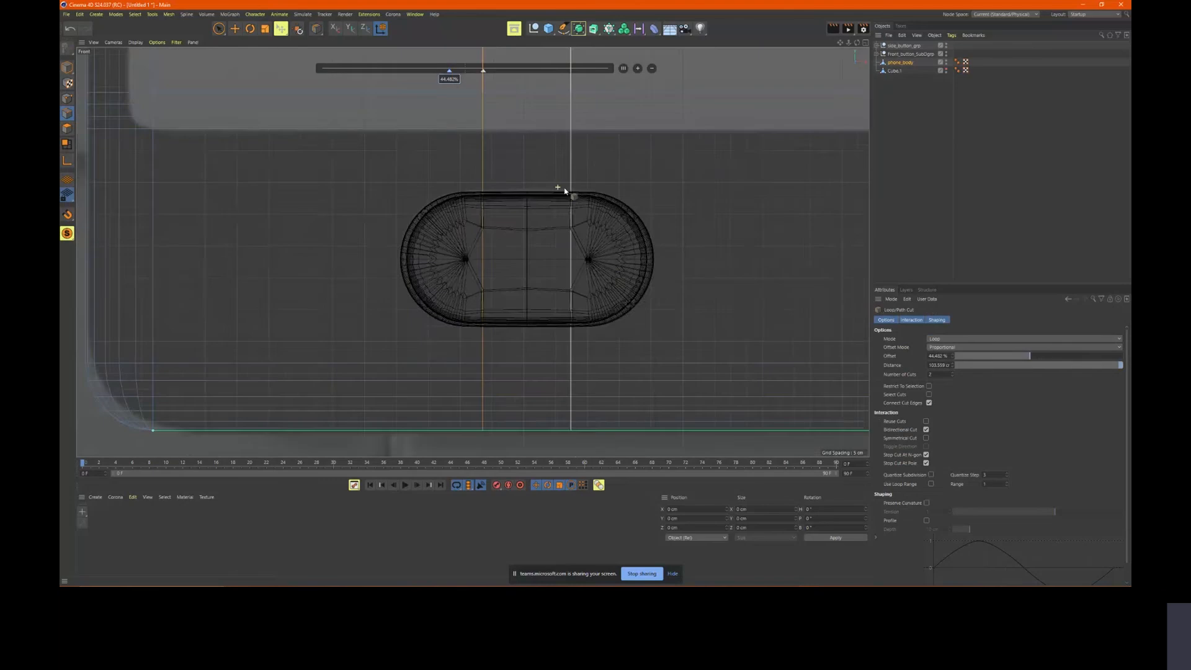
scroll(633, 196, "down", 2)
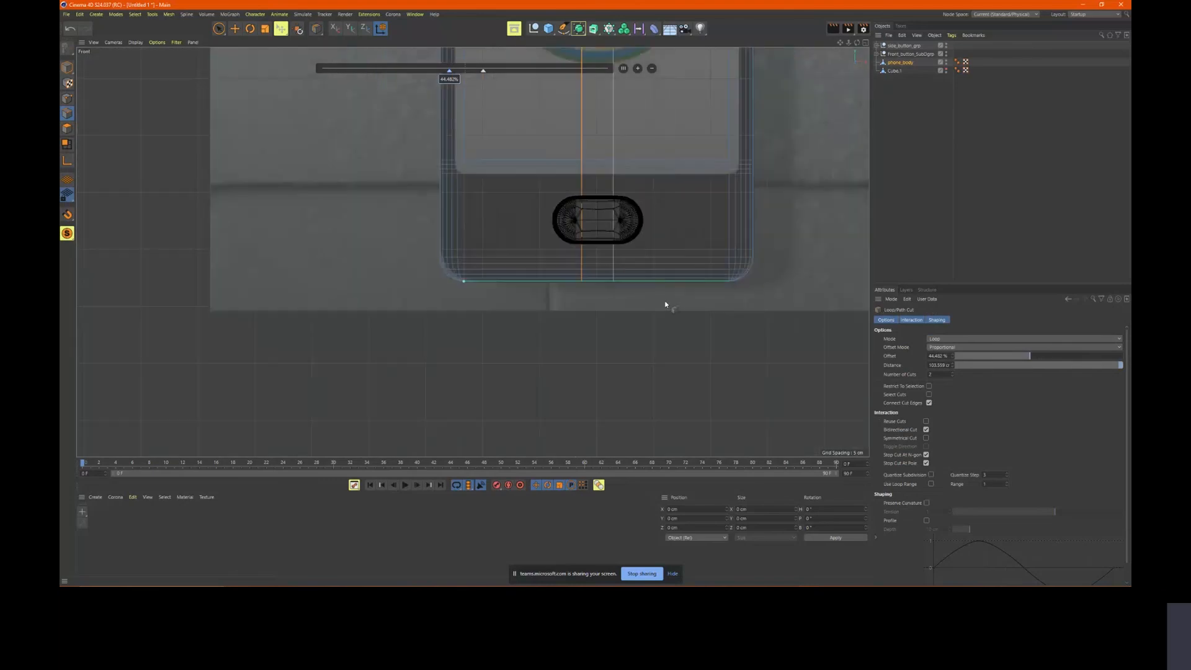
key("space")
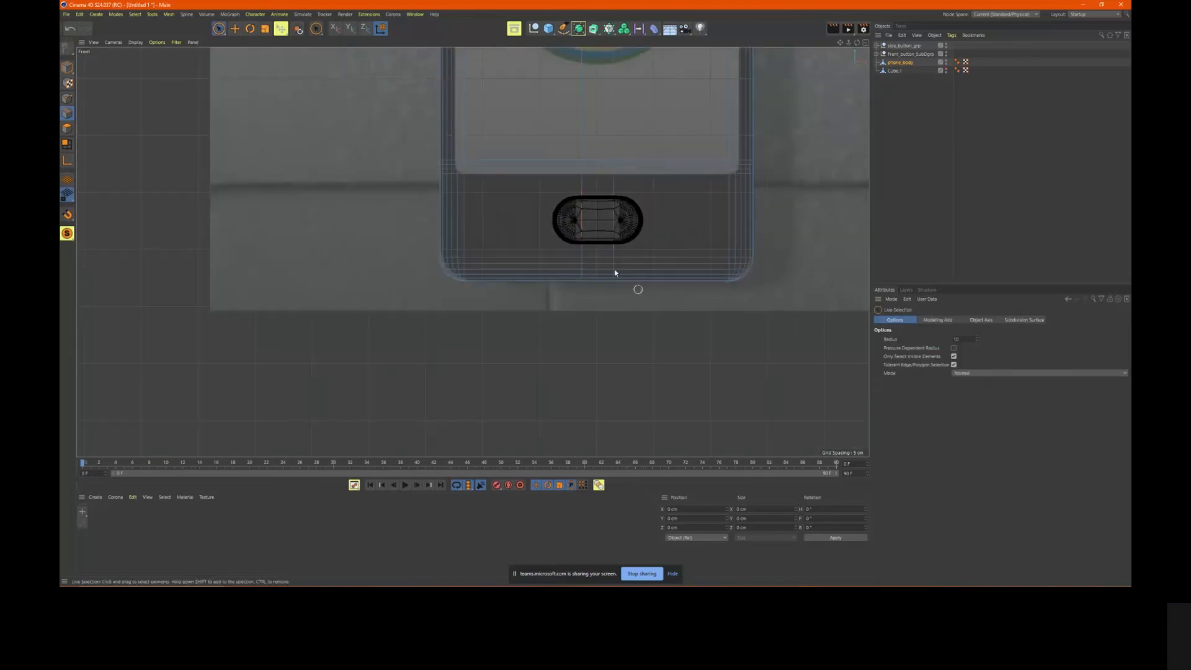
Select both lengthwise edge loops on phone_body and scale them apart along X to about 43 cm
middle_click(633, 325)
mouse_move(402, 177)
left_mouse_down("alt")
mouse_move(400, 150)
mouse_move(402, 168)
left_mouse_up("alt")
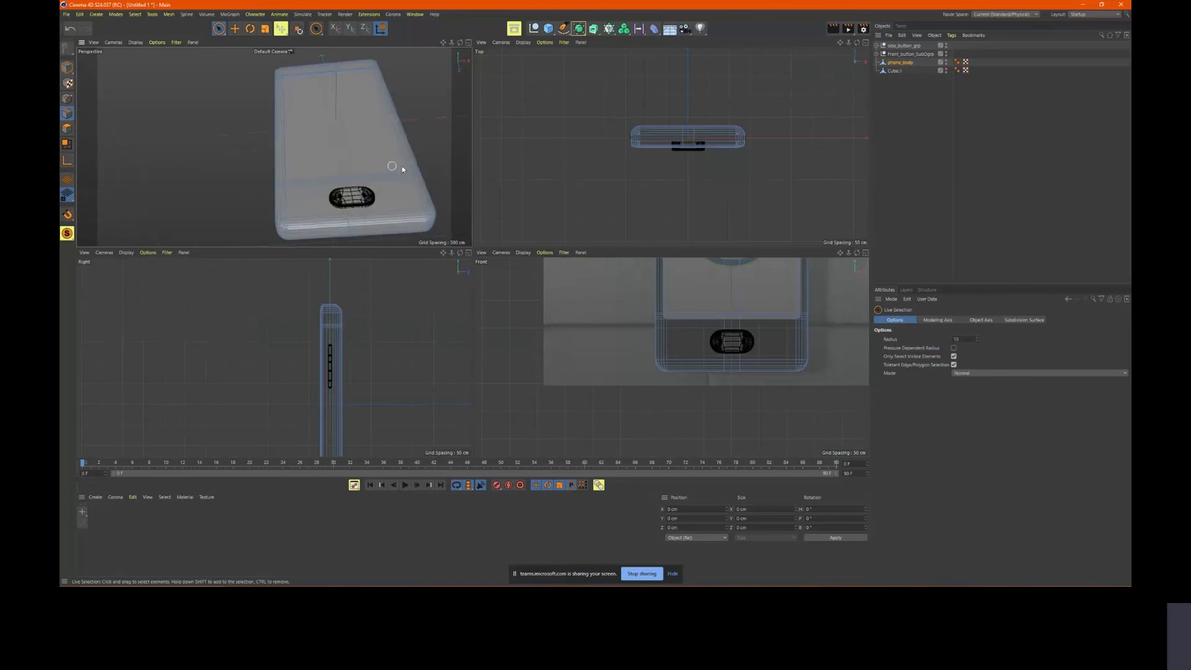
left_click_drag(638, 266, 579, 255, "alt")
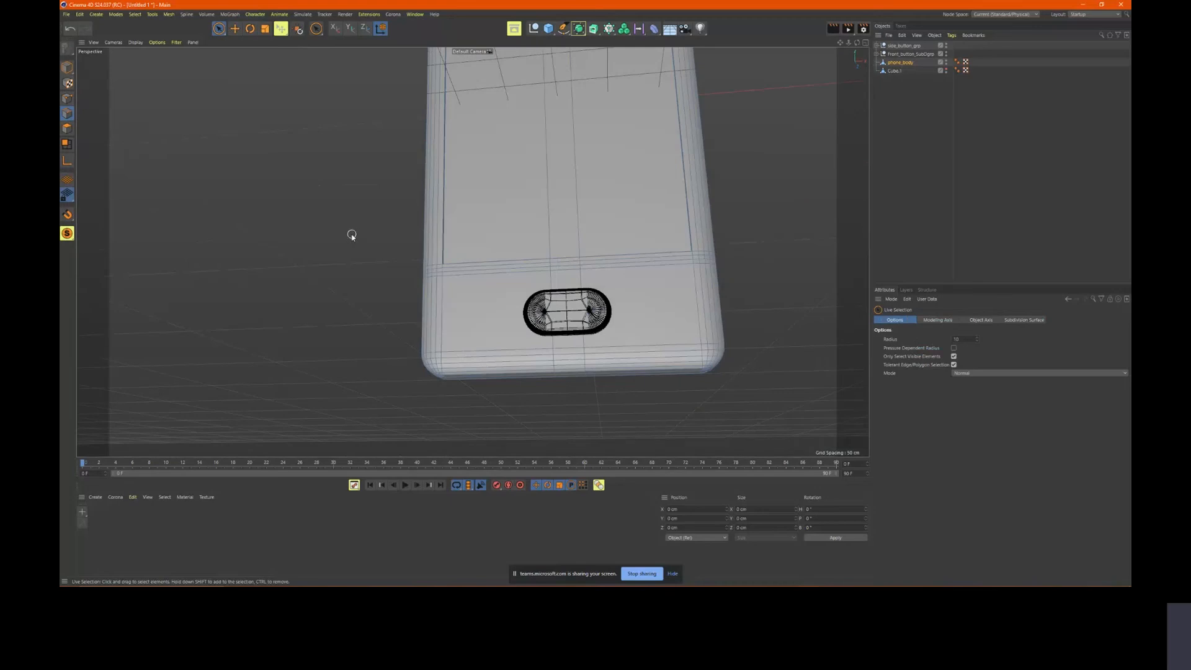
key("u")
key("l")
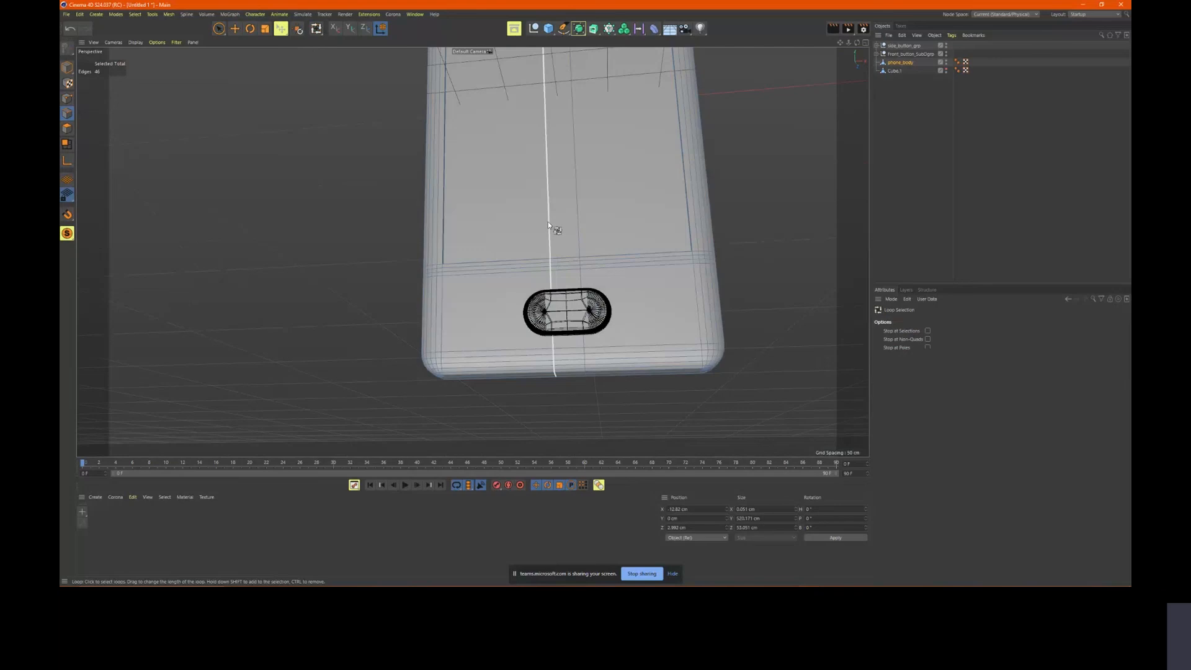
left_click(549, 221)
left_click_drag(604, 216, 582, 206, "alt")
left_click(574, 211, "shift")
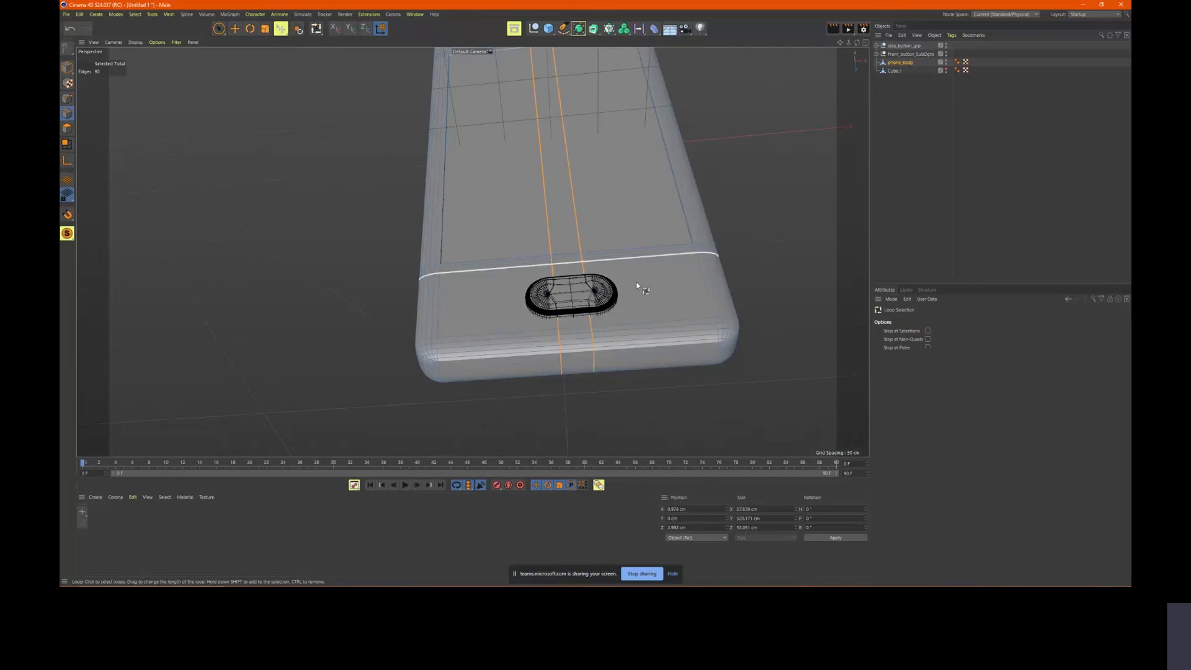
key("t")
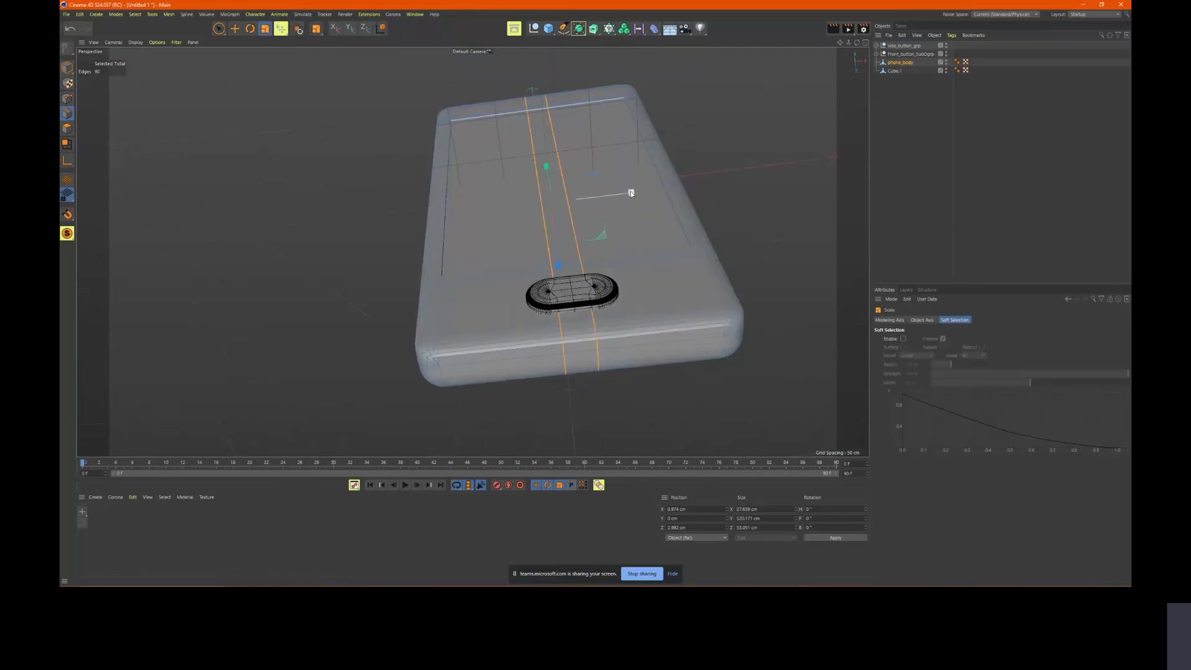
left_click_drag(630, 193, 678, 197)
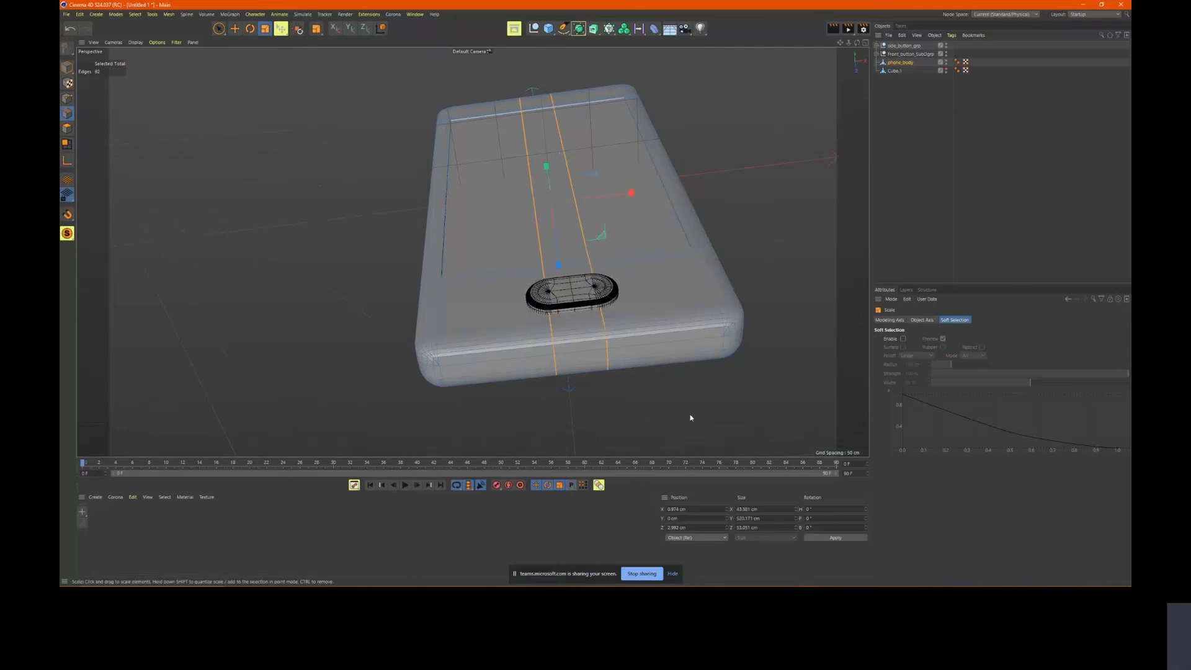
Extrude the polygon between the two loops on the phone's bottom face inward to form a port recess
left_click(67, 129)
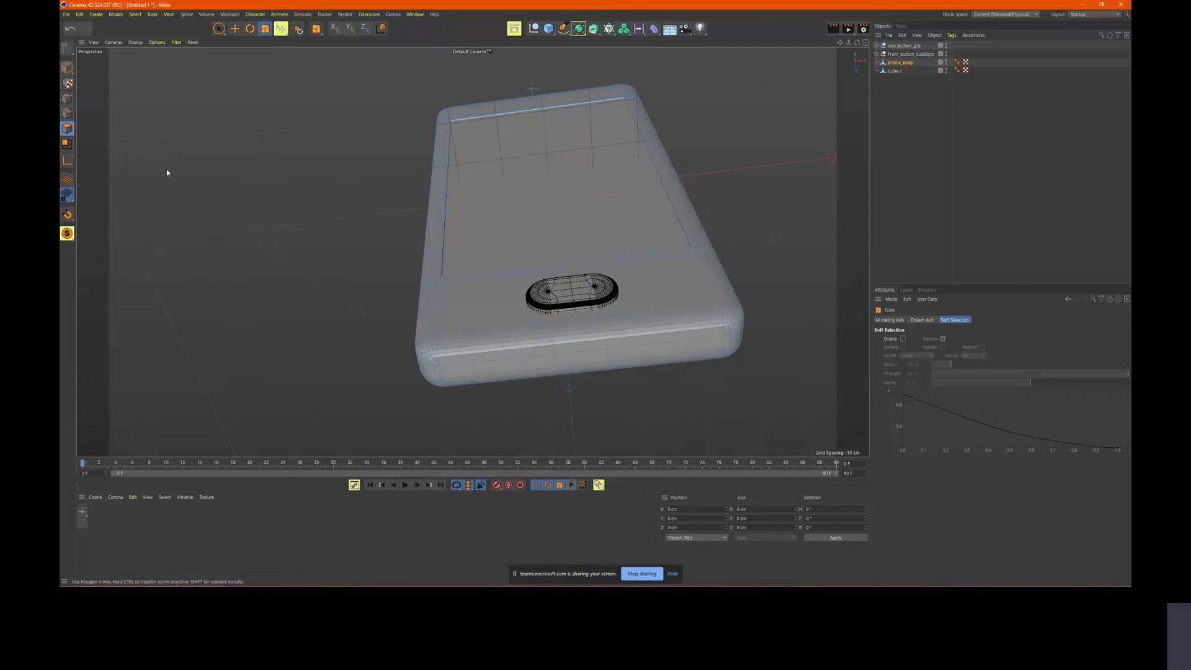
left_click(588, 357)
mouse_move(685, 385)
left_mouse_down("alt")
mouse_move(713, 394)
mouse_move(699, 237)
left_mouse_up("alt")
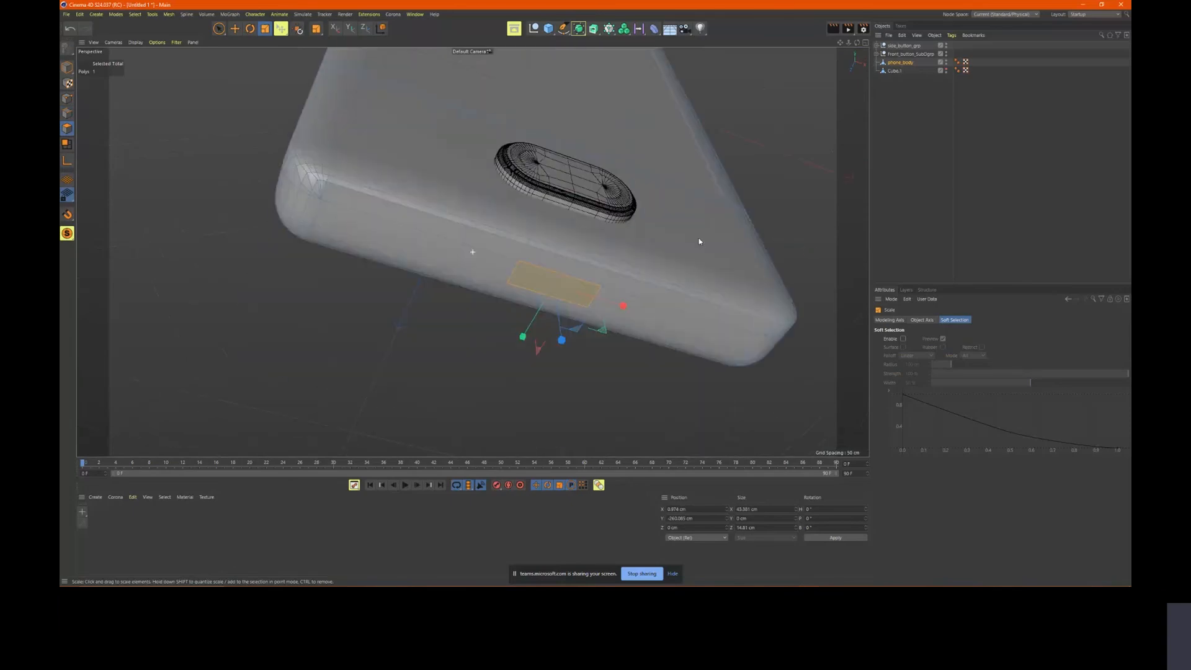
right_click(601, 369)
left_click(646, 263)
left_click_drag(606, 388, 596, 293)
left_click_drag(590, 342, 529, 316, "alt")
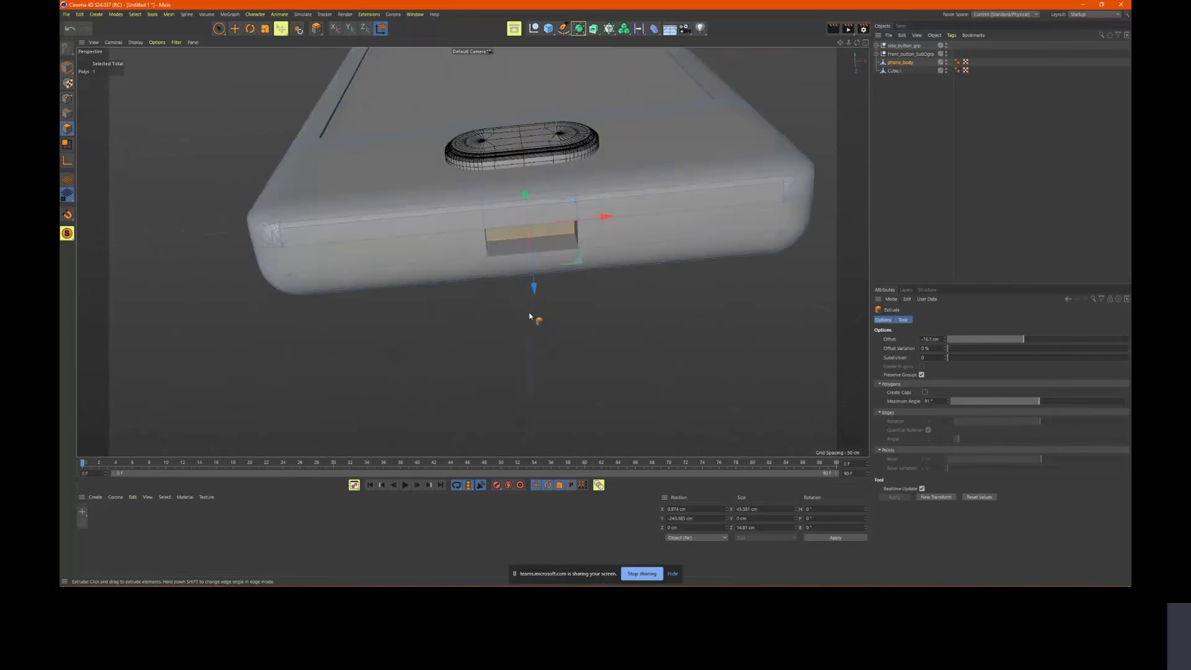
Loop-select the edges around the opening of the bottom port recess and bevel them
right_click_drag(529, 317, 598, 311, "alt")
middle_click_drag(598, 311, 598, 435, "alt")
left_click_drag(598, 436, 560, 377, "alt")
middle_click_drag(561, 377, 562, 211, "alt")
left_click_drag(605, 453, 490, 338, "alt")
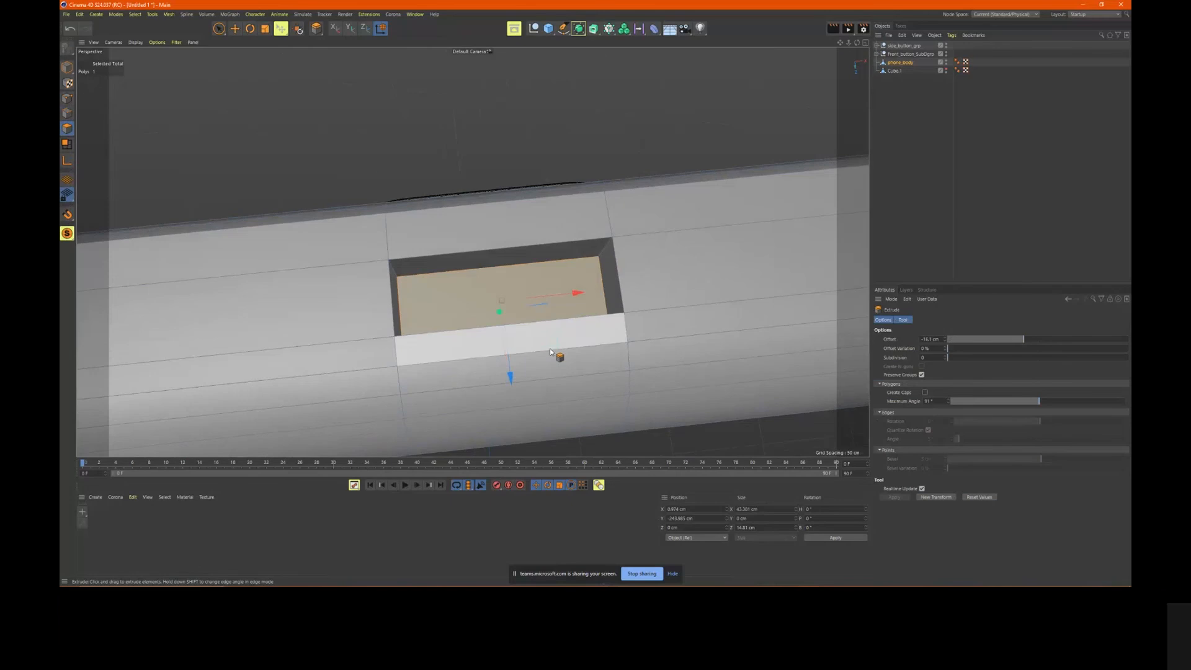
left_click(67, 113)
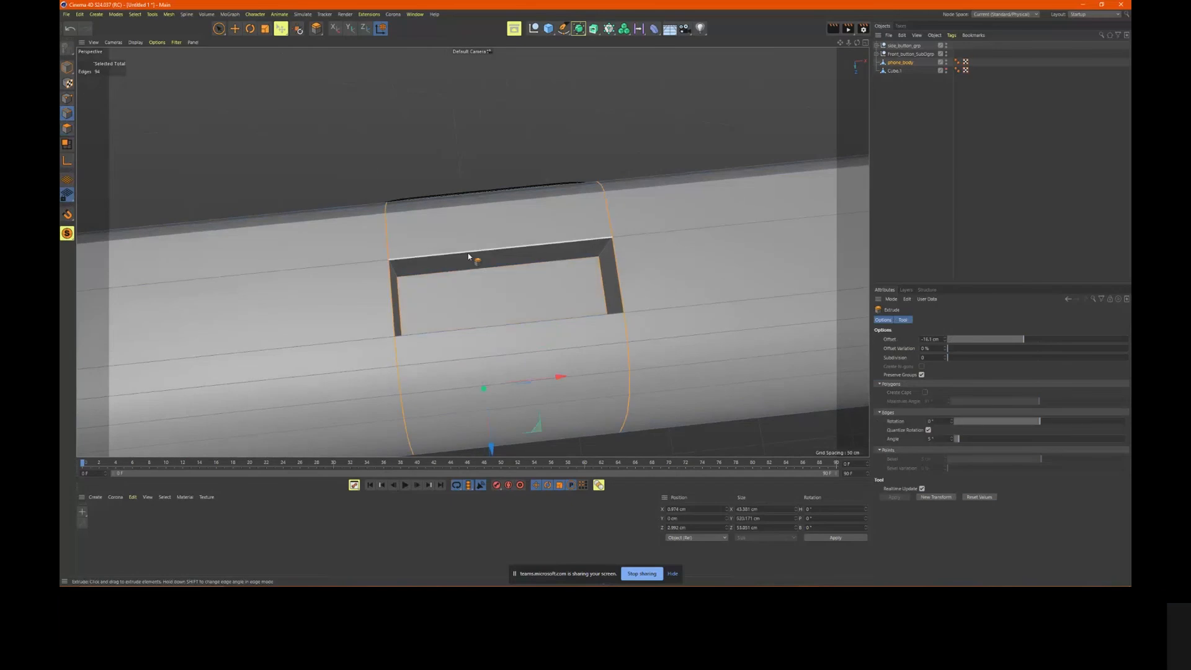
key("u")
key("l")
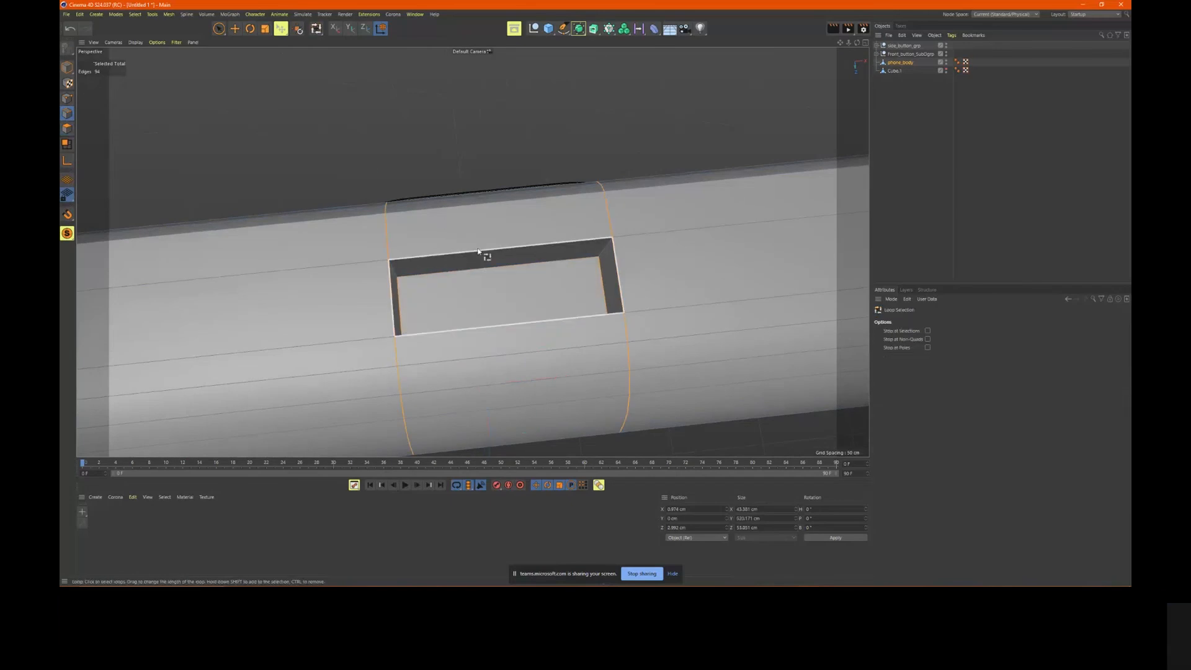
left_click(389, 295)
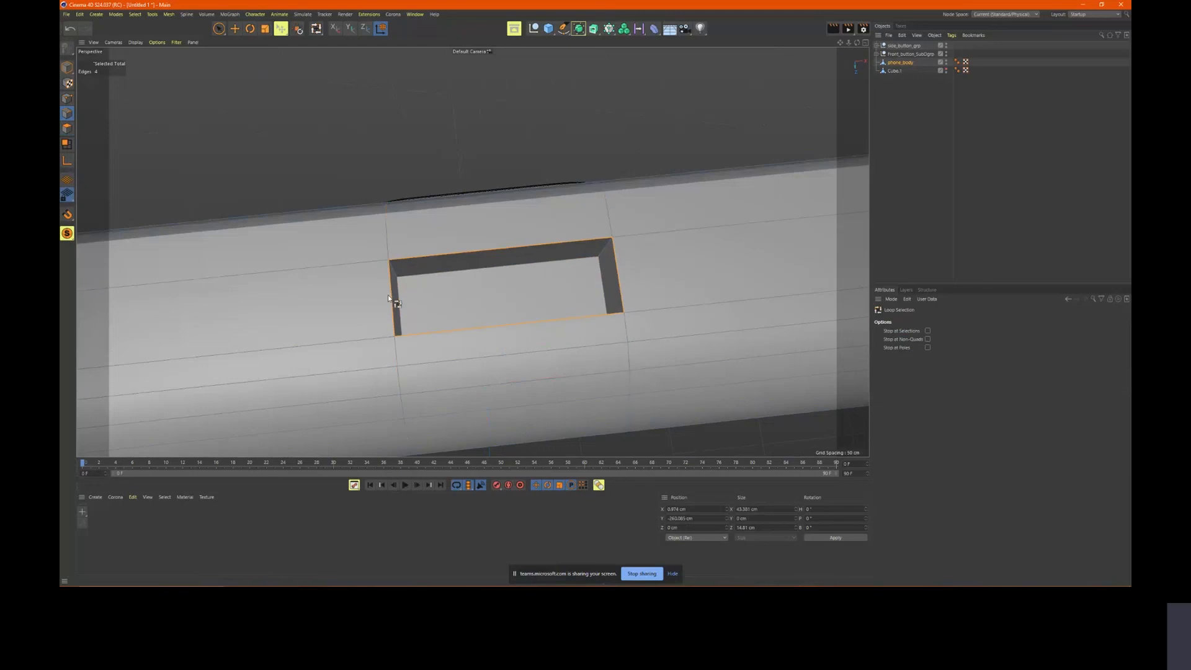
right_click(556, 132)
left_click(577, 172)
left_click_drag(478, 146, 512, 217)
scroll(466, 285, "down", 5)
key("space")
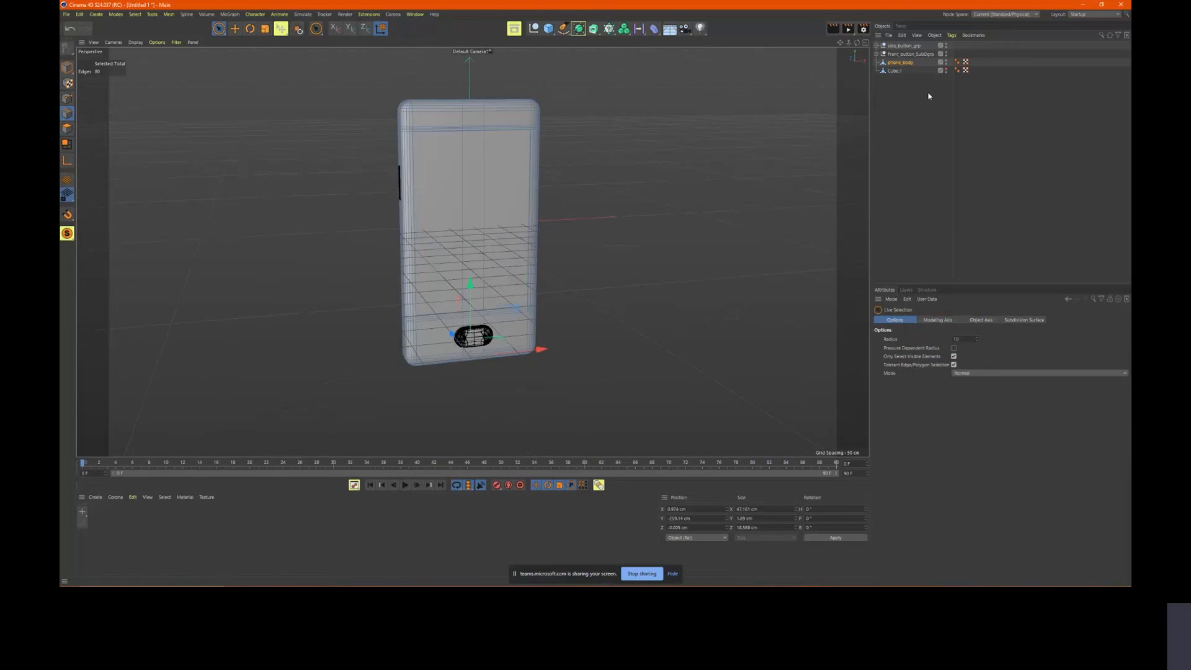
Select the hidden Cube.1 screen object and make it visible in the viewport
left_click(894, 71)
left_click_drag(567, 181, 703, 149, "alt")
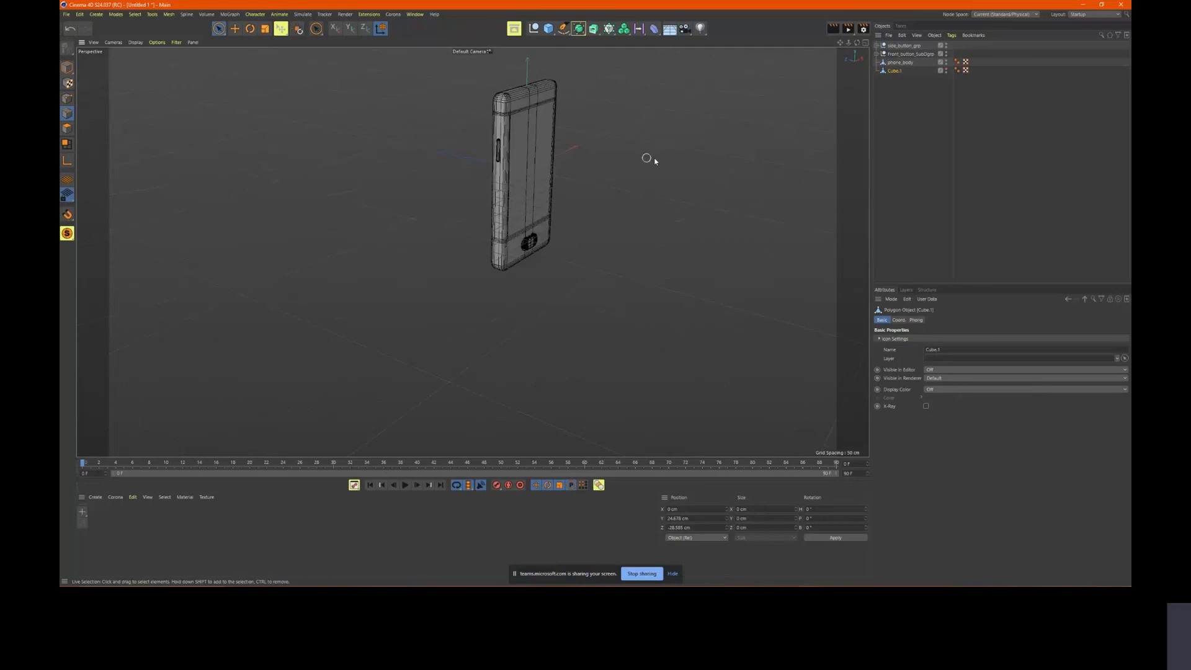
key("e")
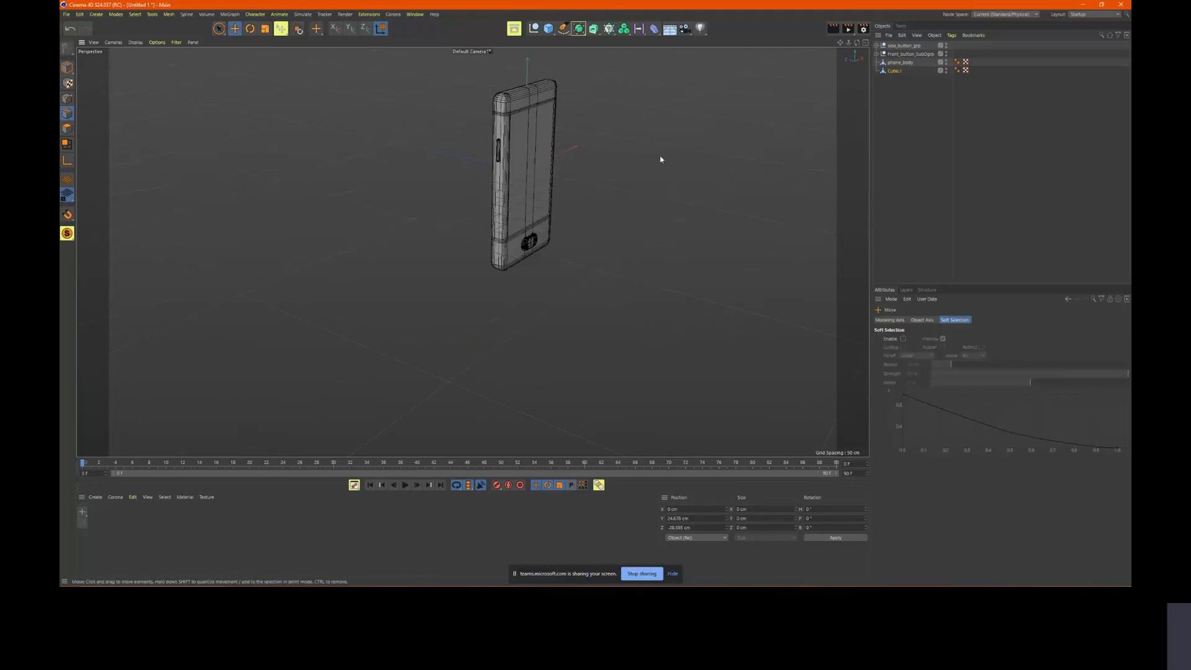
left_click(946, 69)
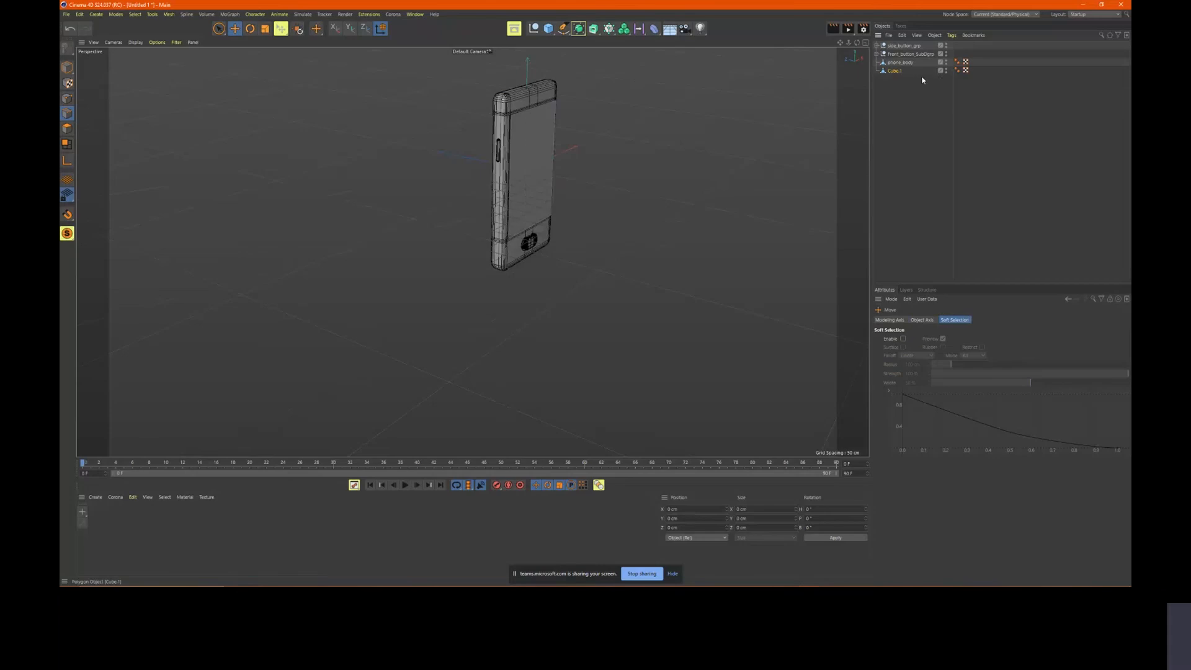
left_click_drag(614, 136, 521, 180, "alt")
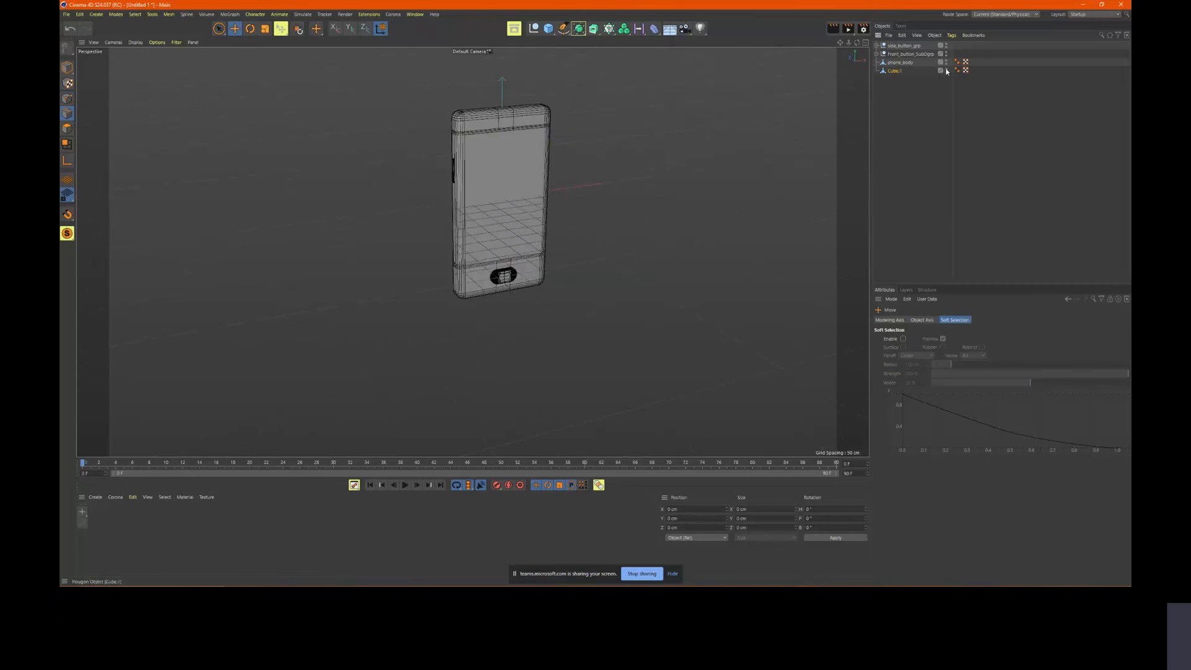
Select phone_body and the three polygons that fill the screen area on the phone's front face
scroll(521, 103, "up", 5)
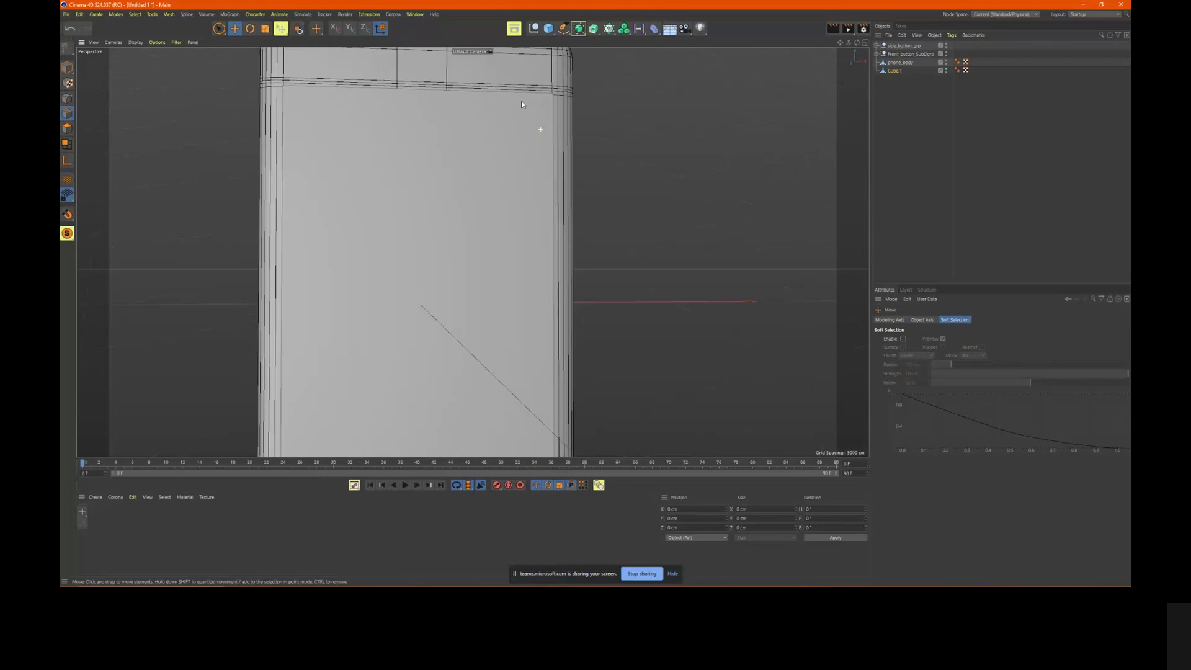
left_click_drag(521, 105, 550, 132, "alt")
right_click_drag(550, 133, 498, 136, "alt")
mouse_move(492, 137)
left_mouse_down("alt")
mouse_move(494, 121)
mouse_move(421, 120)
mouse_move(462, 94)
mouse_move(495, 106)
mouse_move(490, 122)
mouse_move(459, 117)
mouse_move(495, 139)
mouse_move(472, 150)
mouse_move(487, 148)
left_mouse_up("alt")
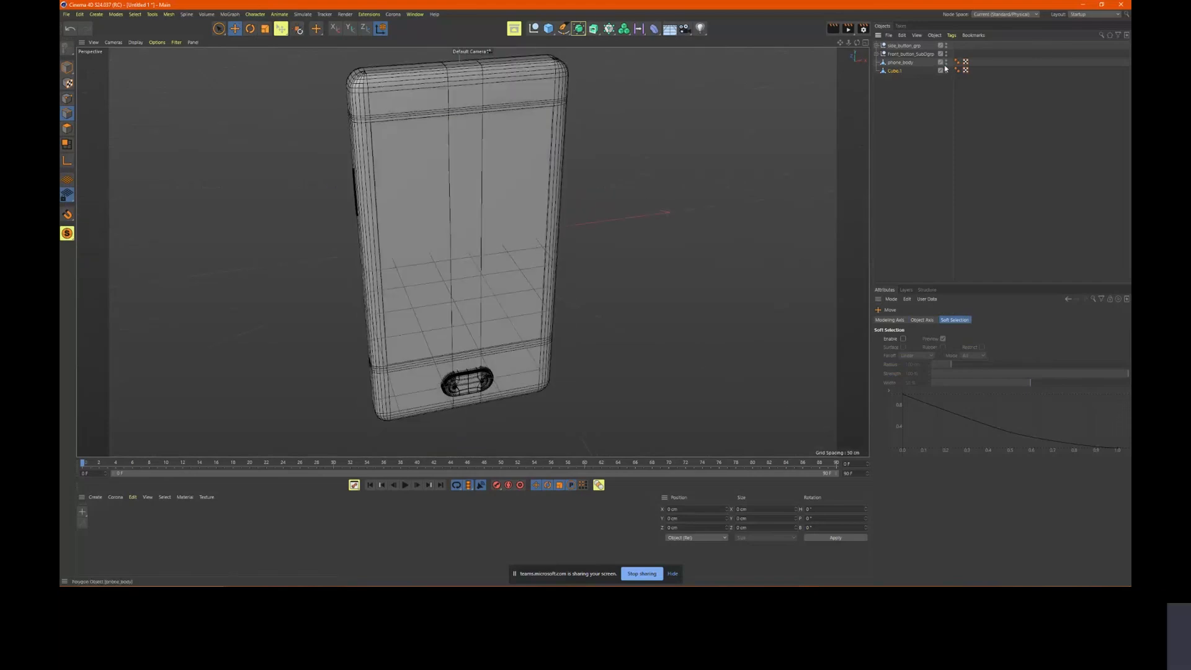
left_click(904, 64)
left_click_drag(484, 127, 516, 198, "alt")
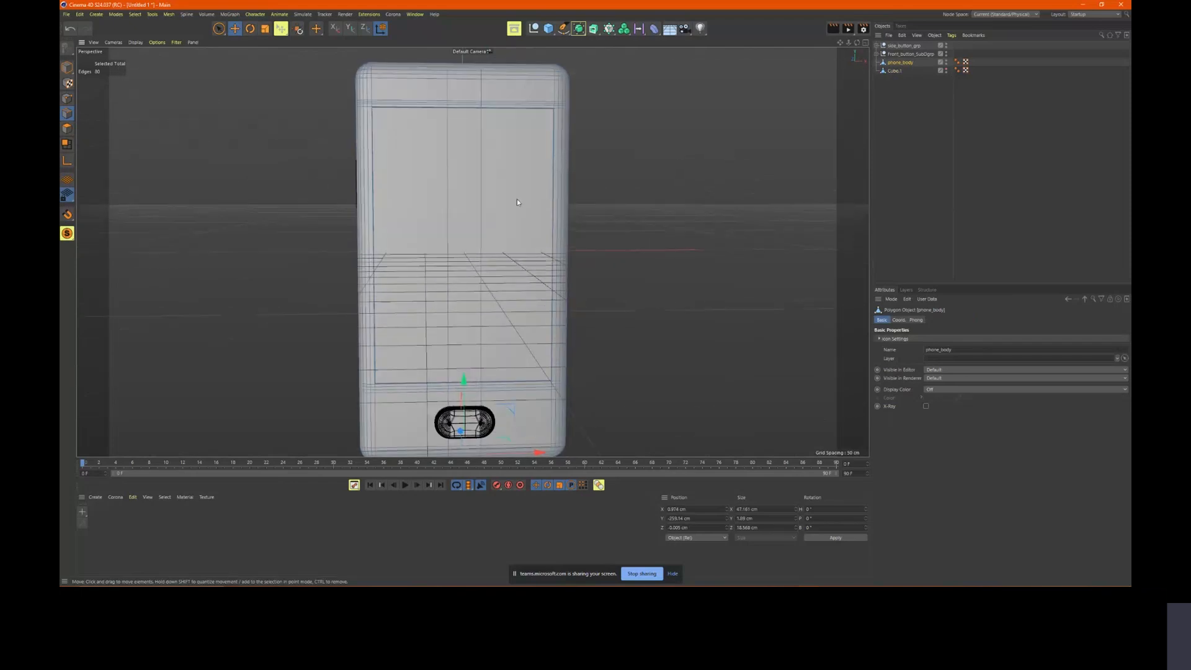
left_click(67, 128)
left_click_drag(397, 186, 413, 199, "alt")
left_click(423, 202)
left_click(423, 202)
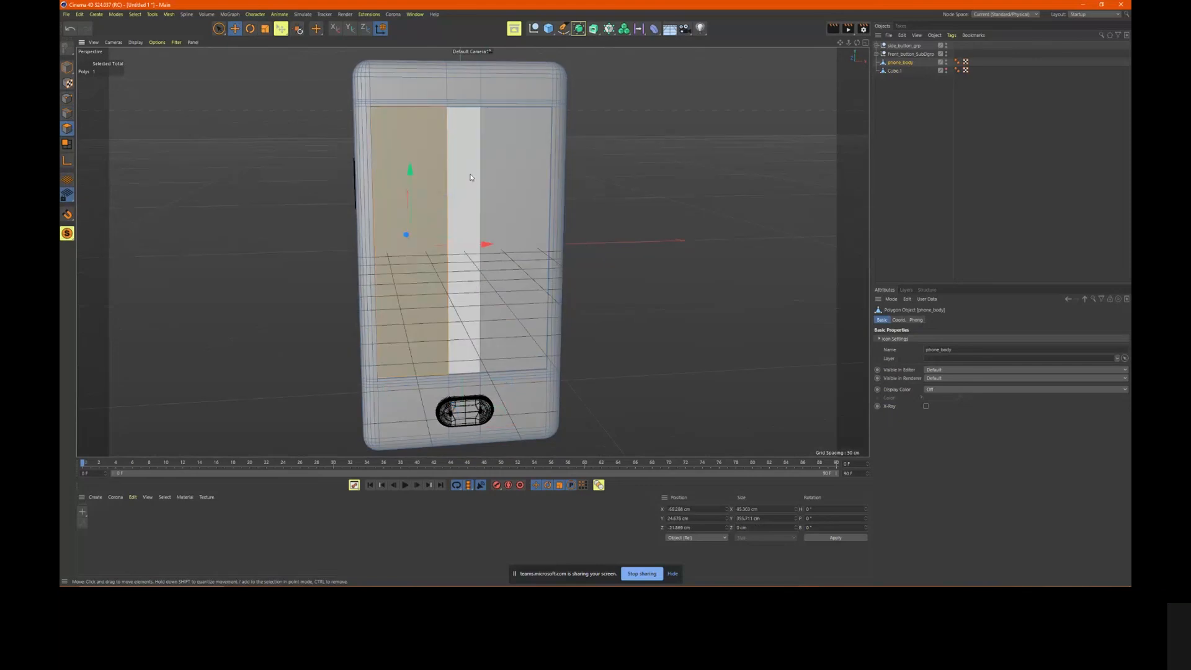
left_click(472, 167, "shift")
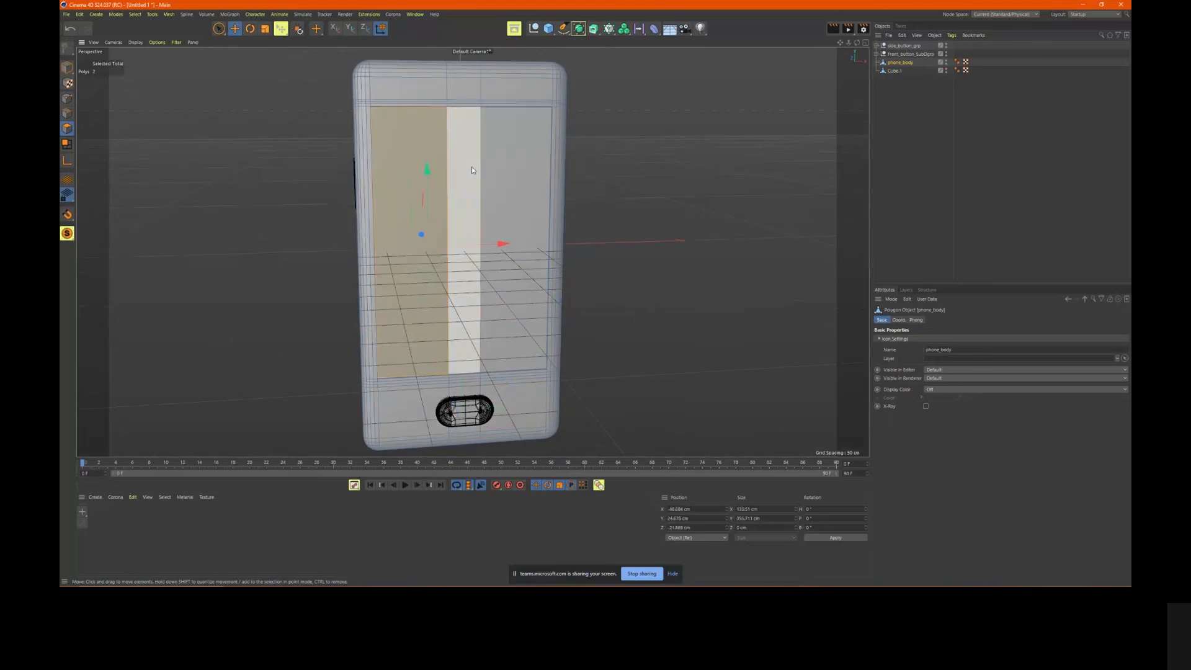
left_click(520, 163, "shift")
left_click_drag(662, 218, 689, 218, "alt")
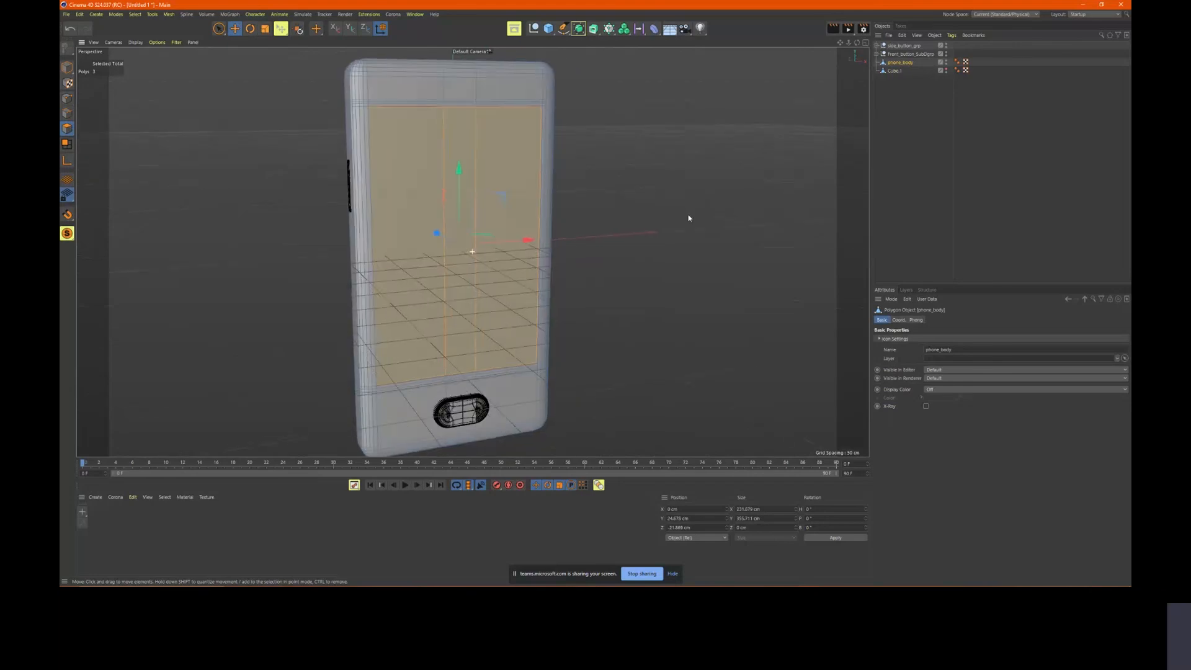
Disconnect the three selected screen polygons from the rest of phone_body
right_click(574, 192)
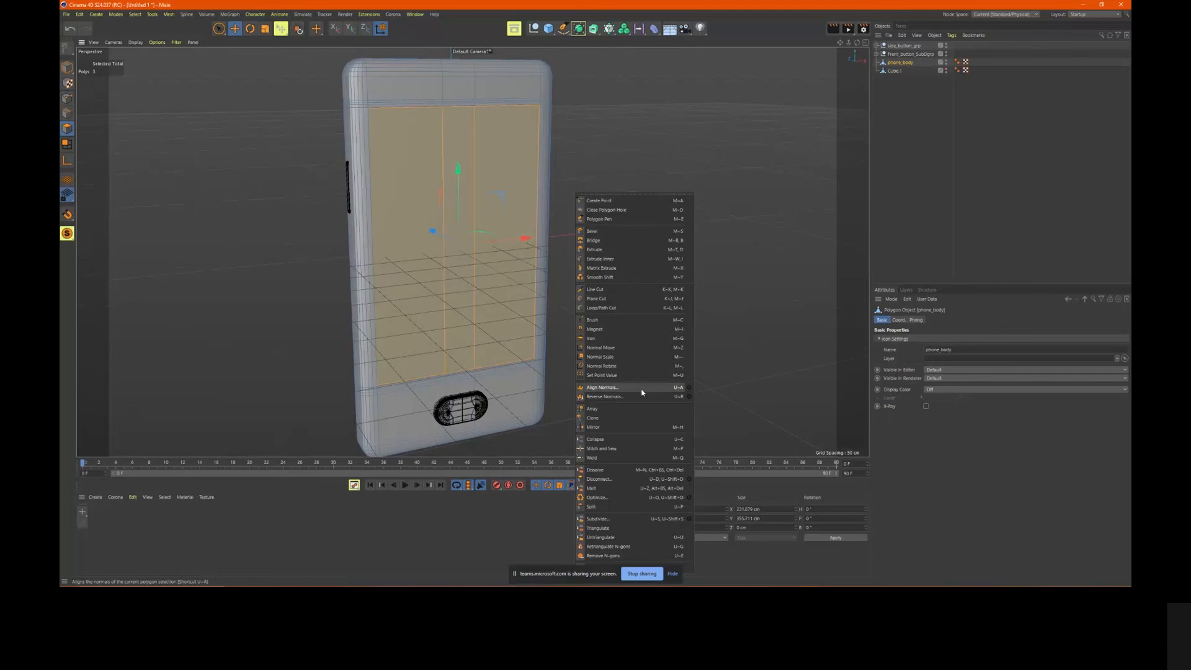
left_click(613, 478)
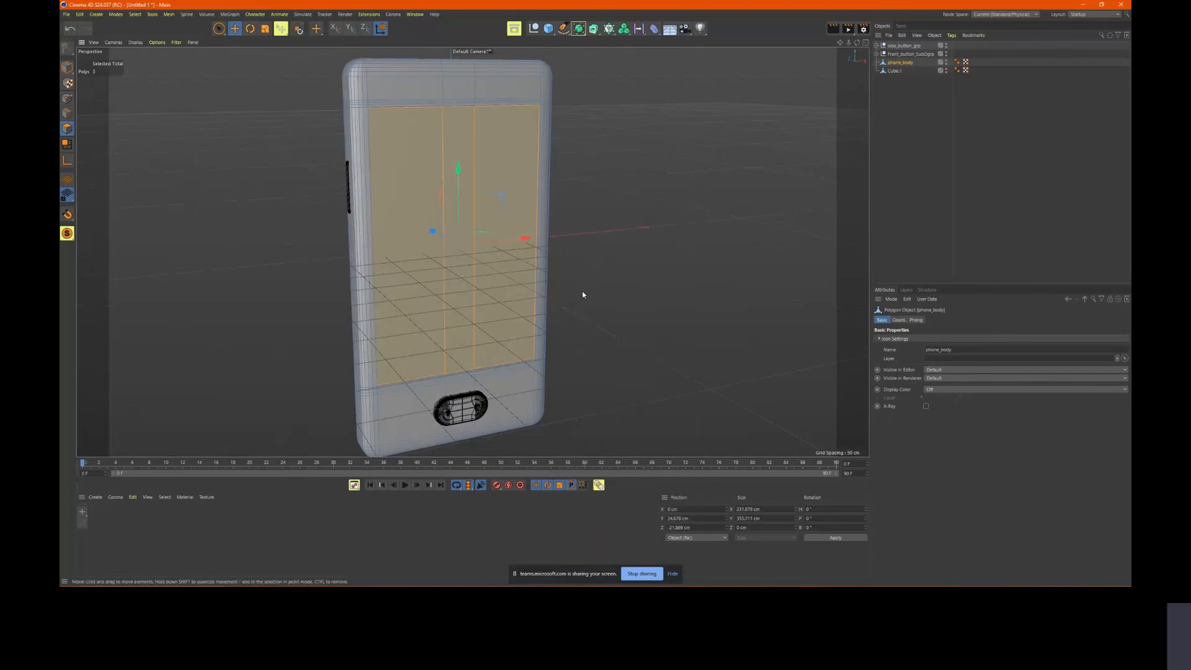
left_click_drag(582, 295, 471, 286, "alt")
key("ctrl+z")
Split the selected screen polygons into a separate object and move that copy forward along Z, well clear of the phone
right_click(471, 285)
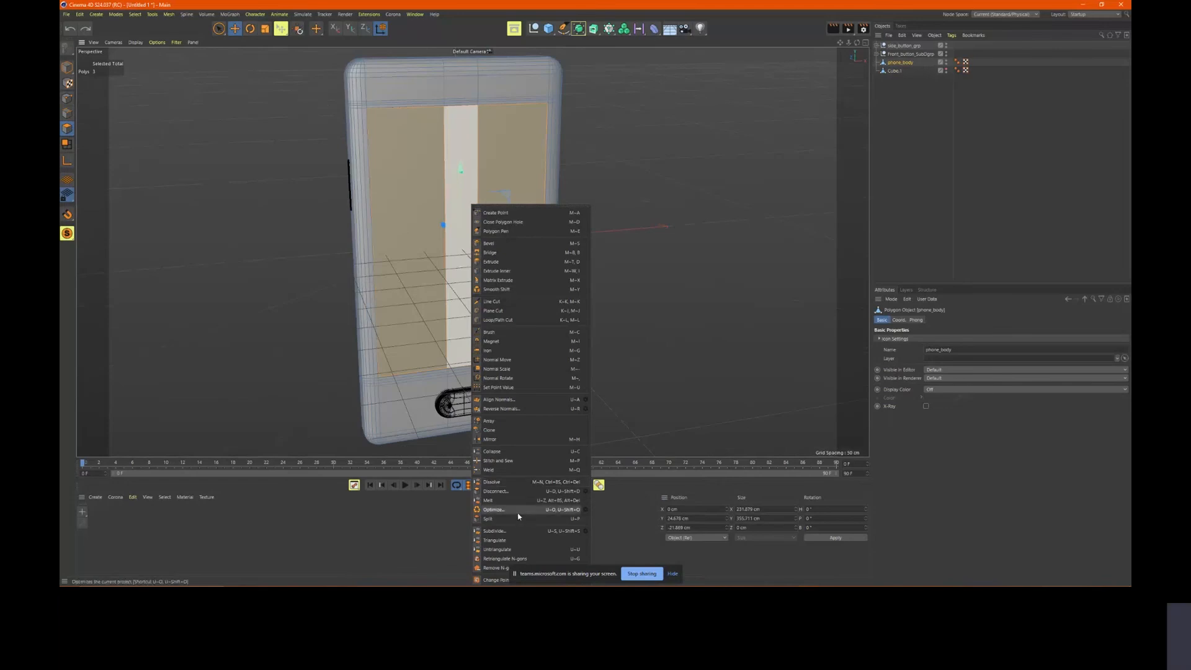
left_click(519, 519)
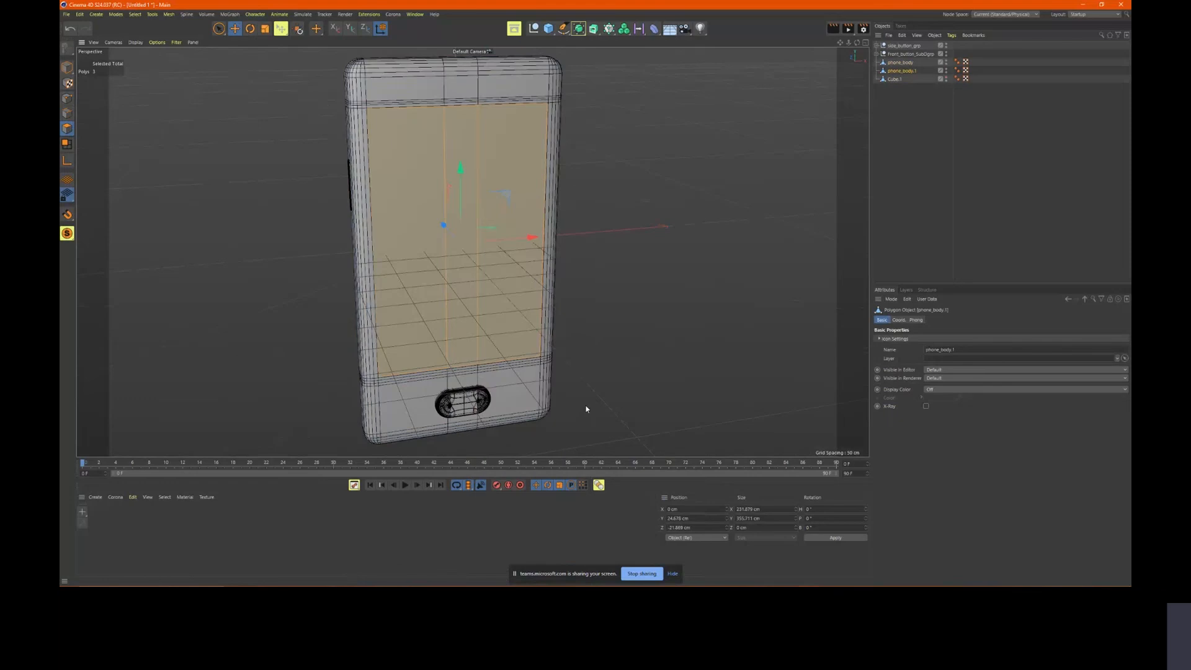
scroll(773, 241, "down", 2)
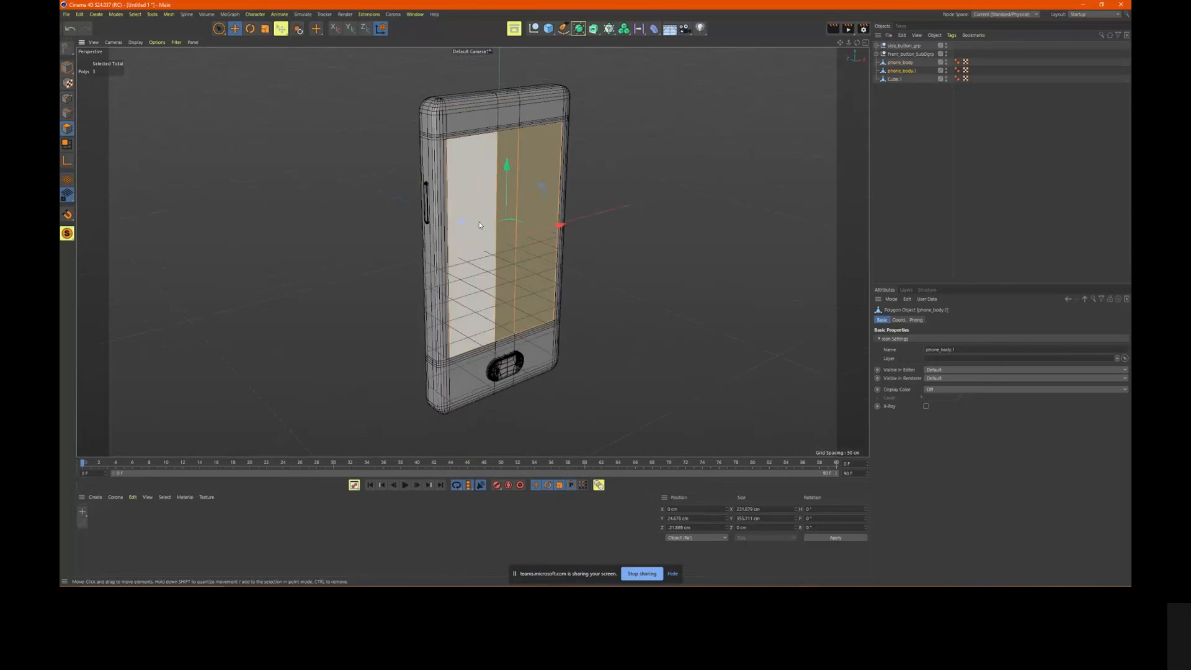
left_click_drag(464, 221, 618, 290)
left_click_drag(542, 204, 552, 226, "alt")
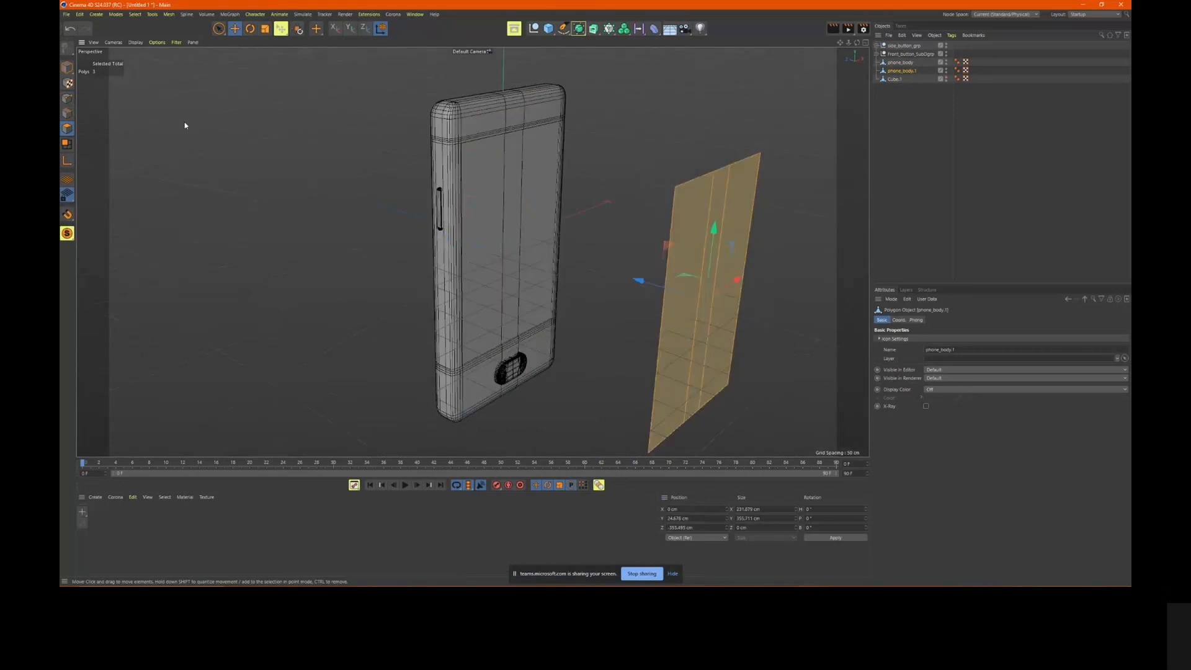
Try to move the whole phone_body object backward along Z, and undo the move
left_click(67, 67)
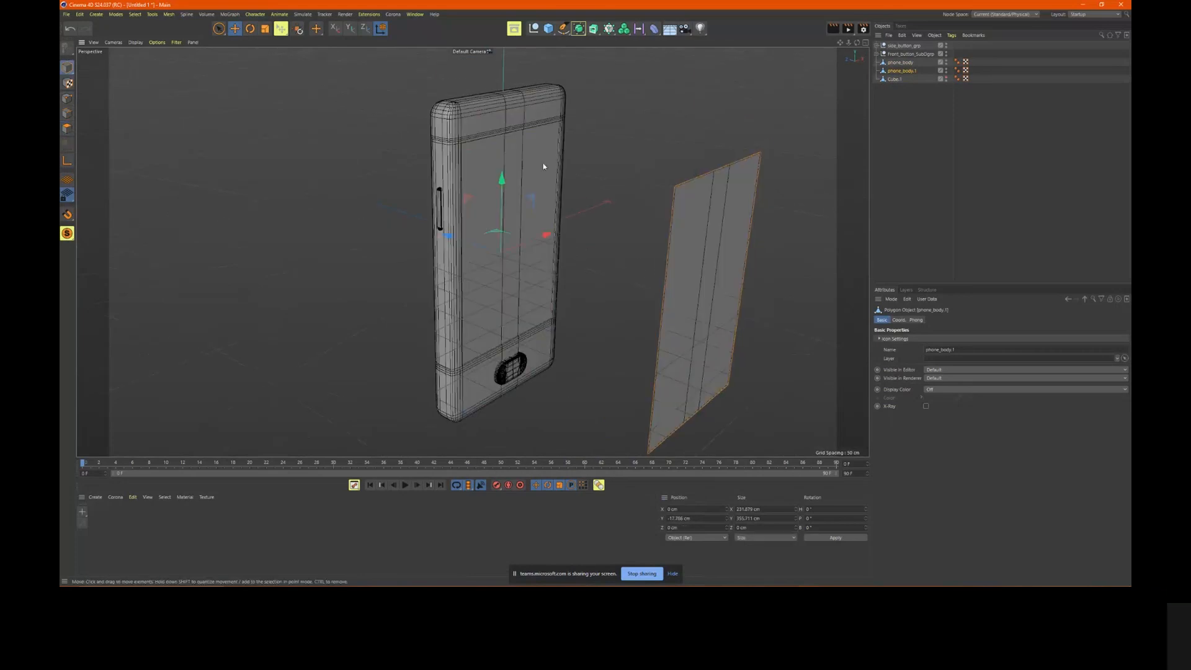
left_click(894, 83)
left_click(900, 63)
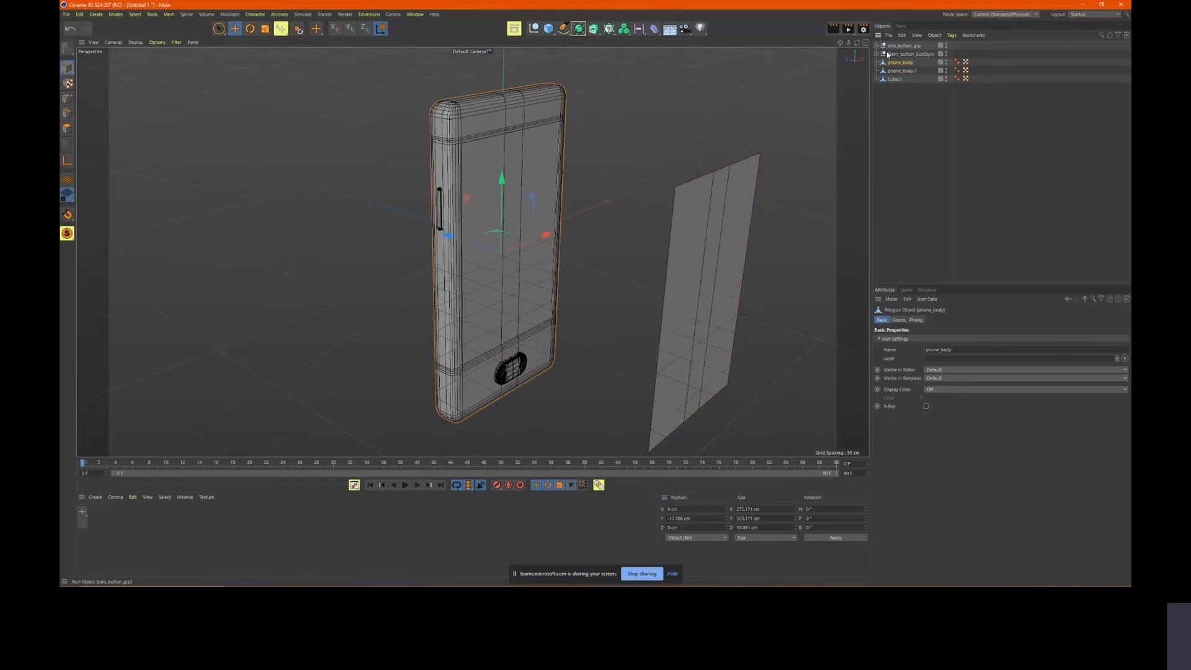
left_click_drag(454, 239, 389, 202)
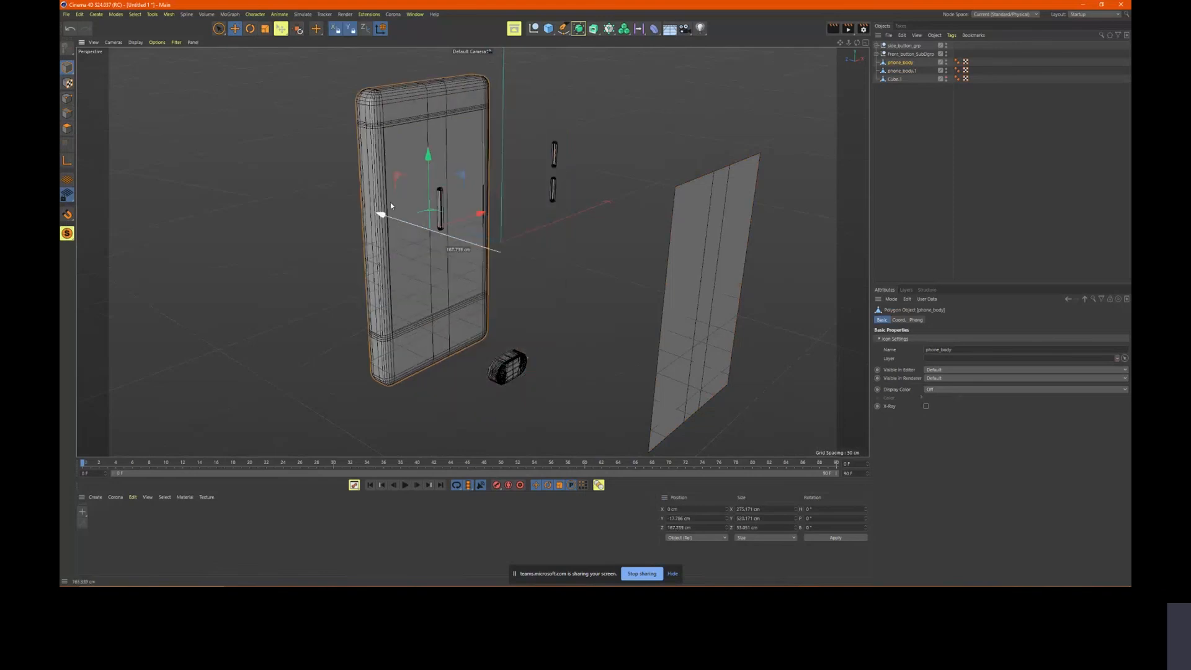
key("ctrl+z")
Move the disconnected screen polygons of phone_body forward along Z, out of the phone's front opening
mouse_move(648, 255)
left_mouse_down("alt")
mouse_move(642, 233)
mouse_move(645, 248)
left_mouse_up("alt")
left_click(67, 129)
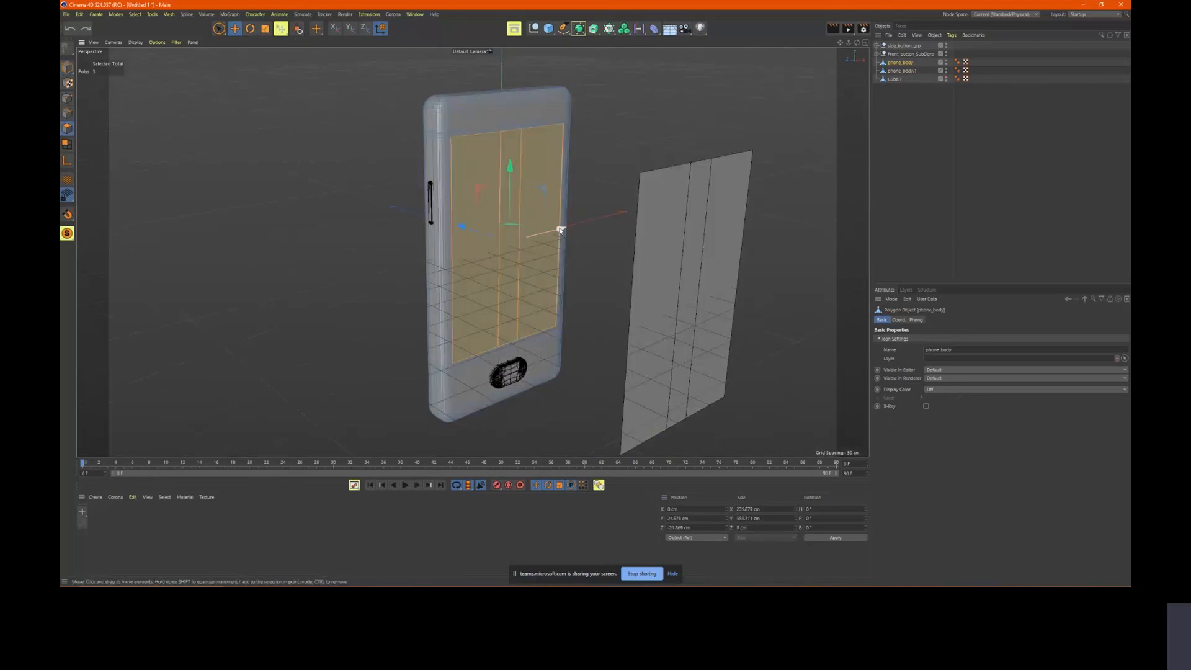
left_click_drag(460, 224, 574, 194)
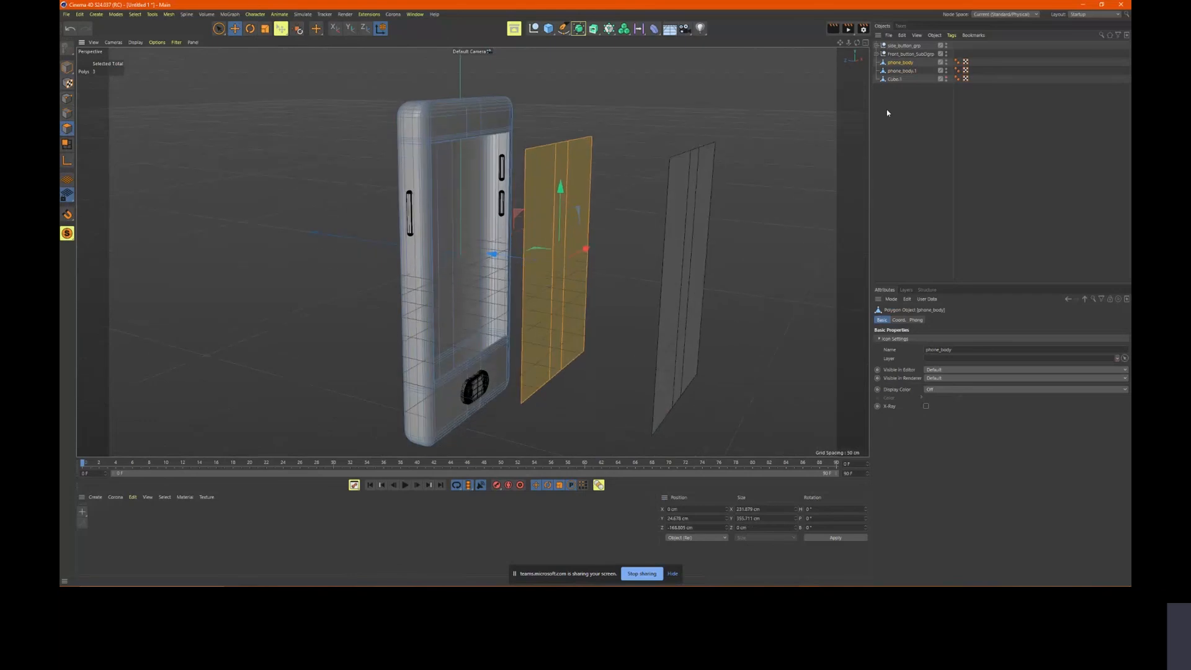
Rename the phone_body object as phone_screen
double_click(917, 62)
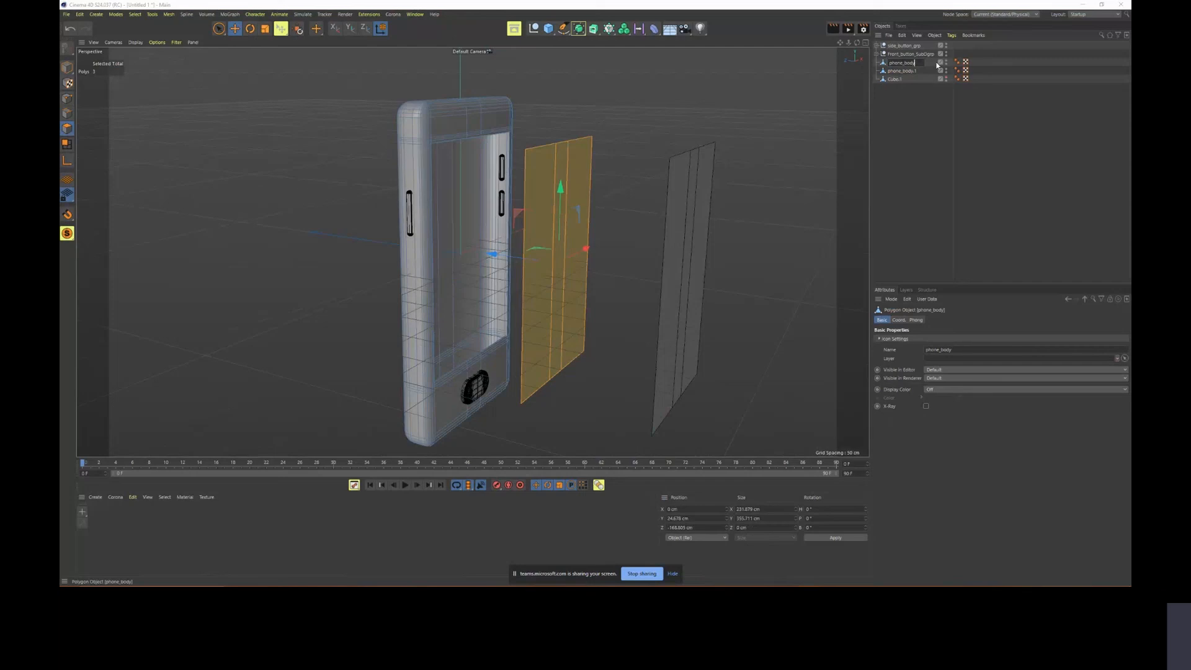
key("BackSpace")
key("BackSpace")
key("BackSpace")
key("BackSpace")
type("screen")
key("Return")
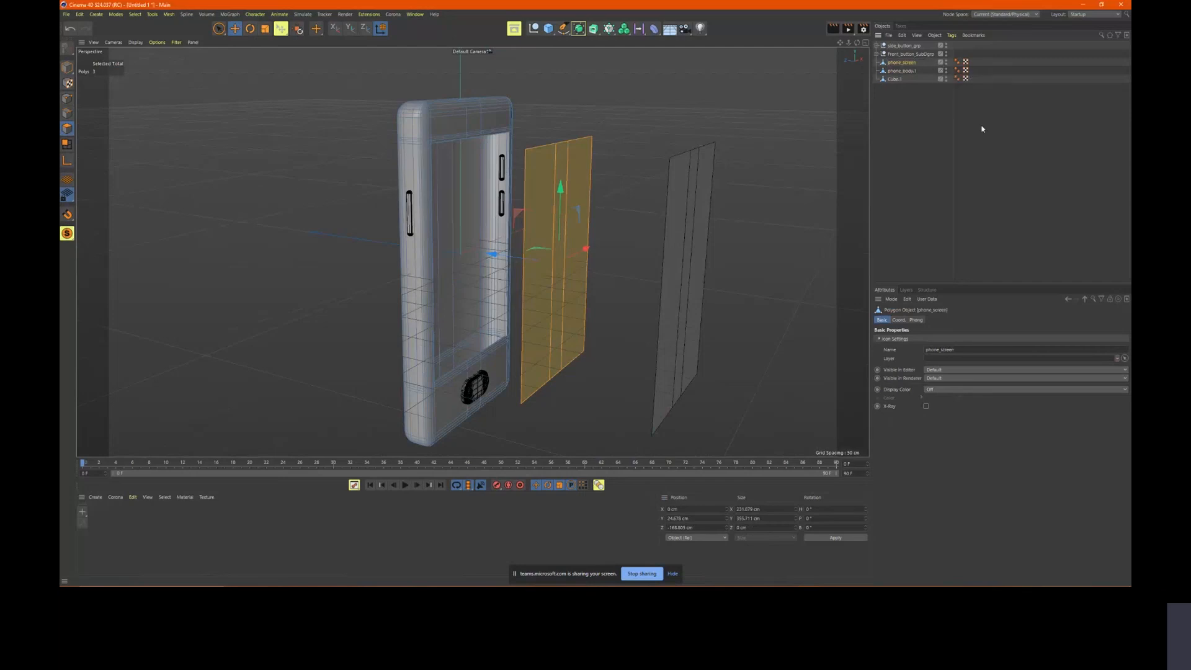
Rename the split-off panel object phone_body.1 as phone_glass
left_click(904, 73)
double_click(904, 71)
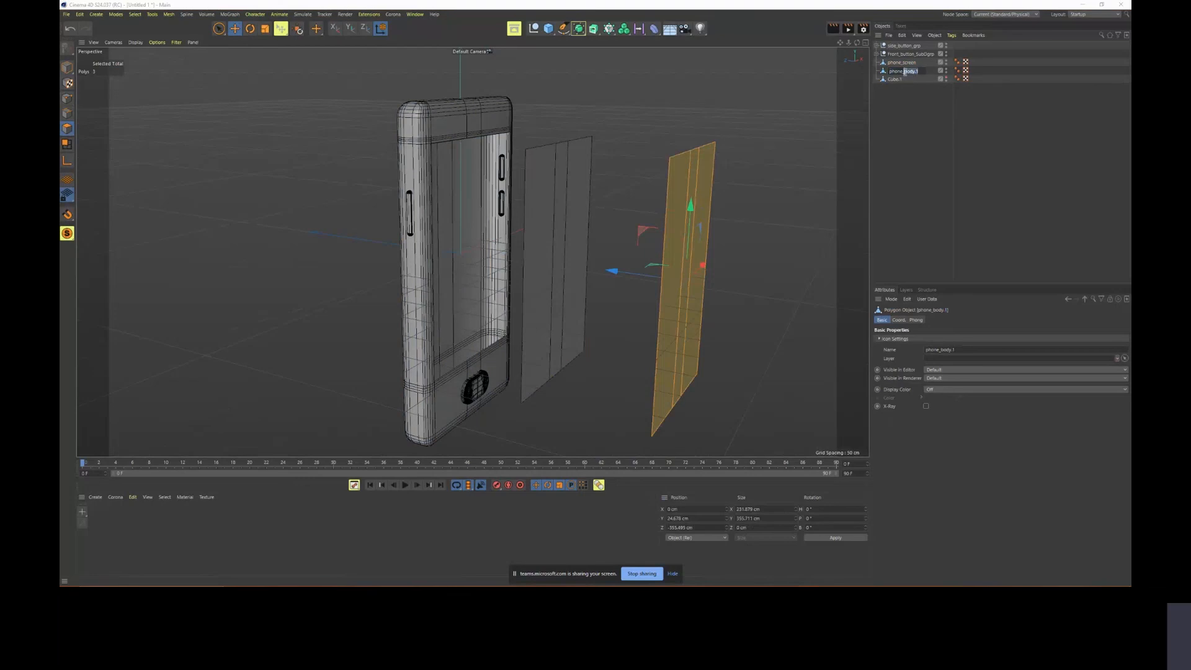
type("phone_glass")
key("Return")
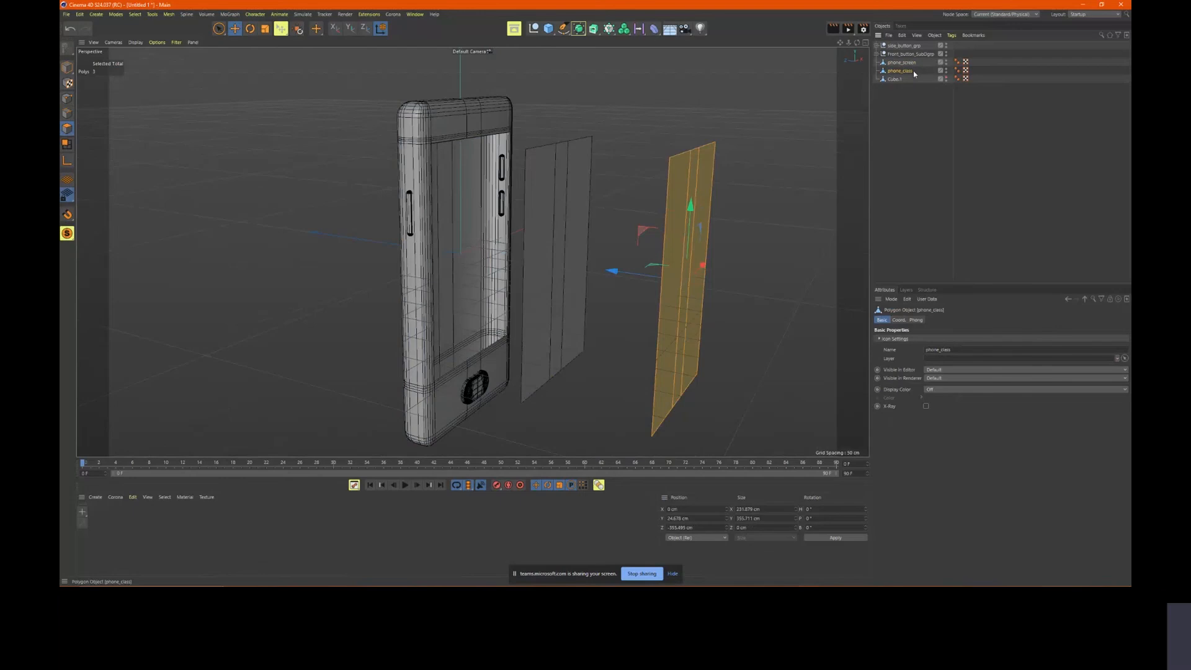
mouse_move(747, 188)
left_mouse_down("alt")
mouse_move(688, 195)
mouse_move(752, 217)
mouse_move(750, 207)
left_mouse_up("alt")
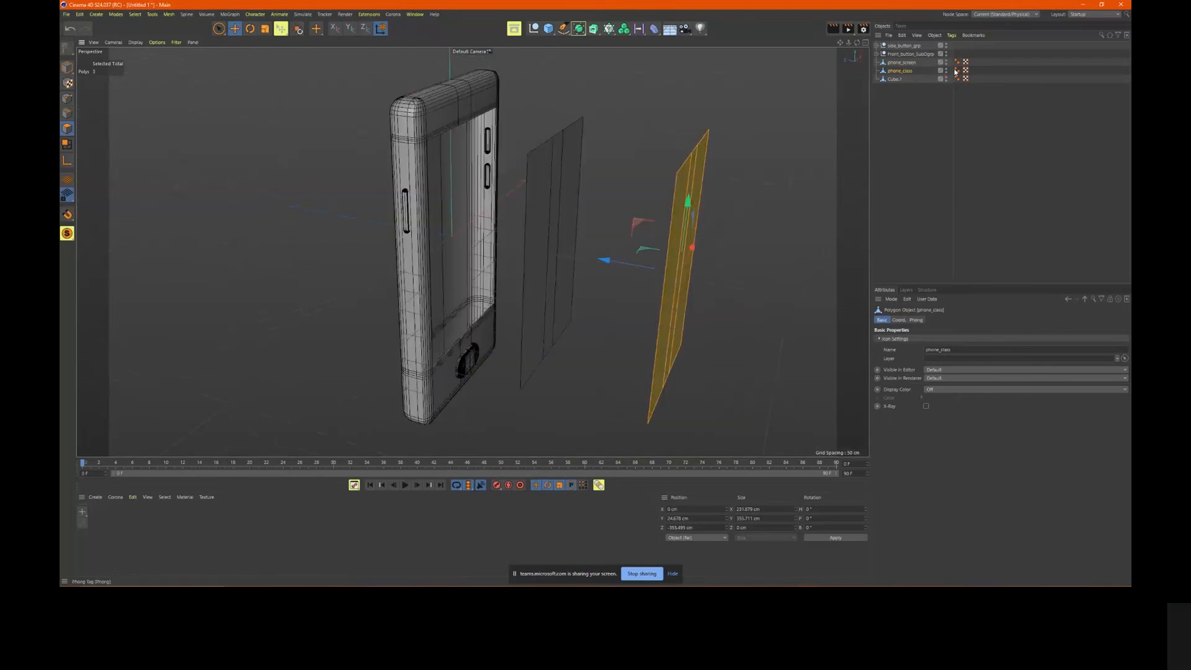
double_click(900, 71)
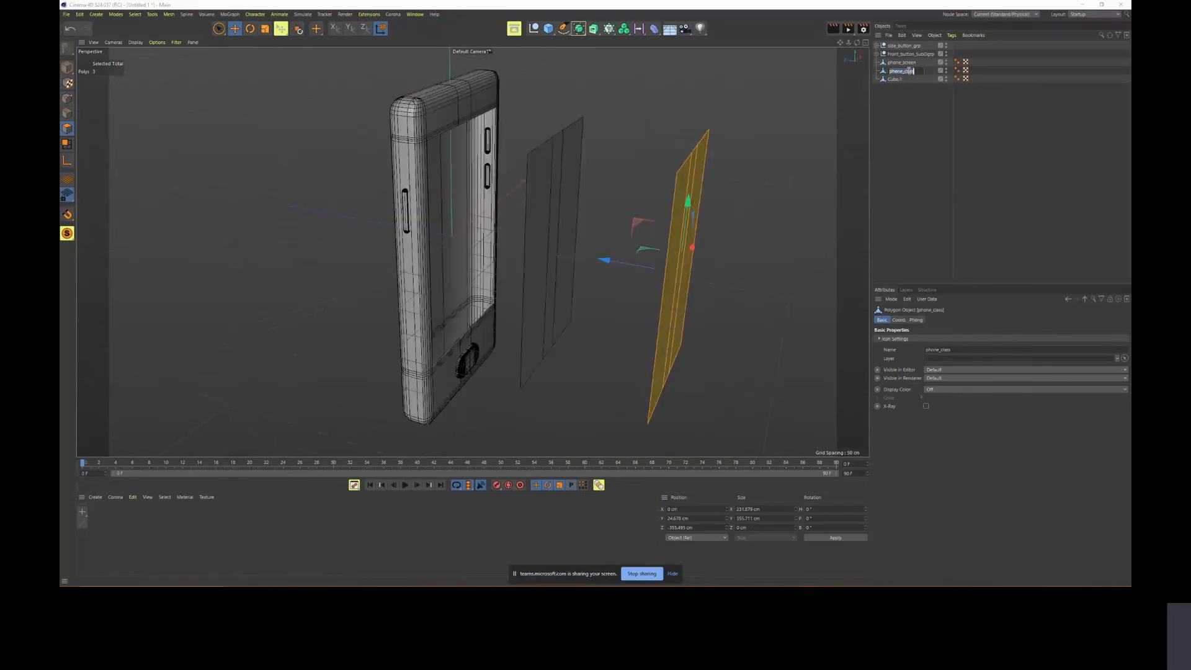
left_click(905, 71)
key("BackSpace")
type("g")
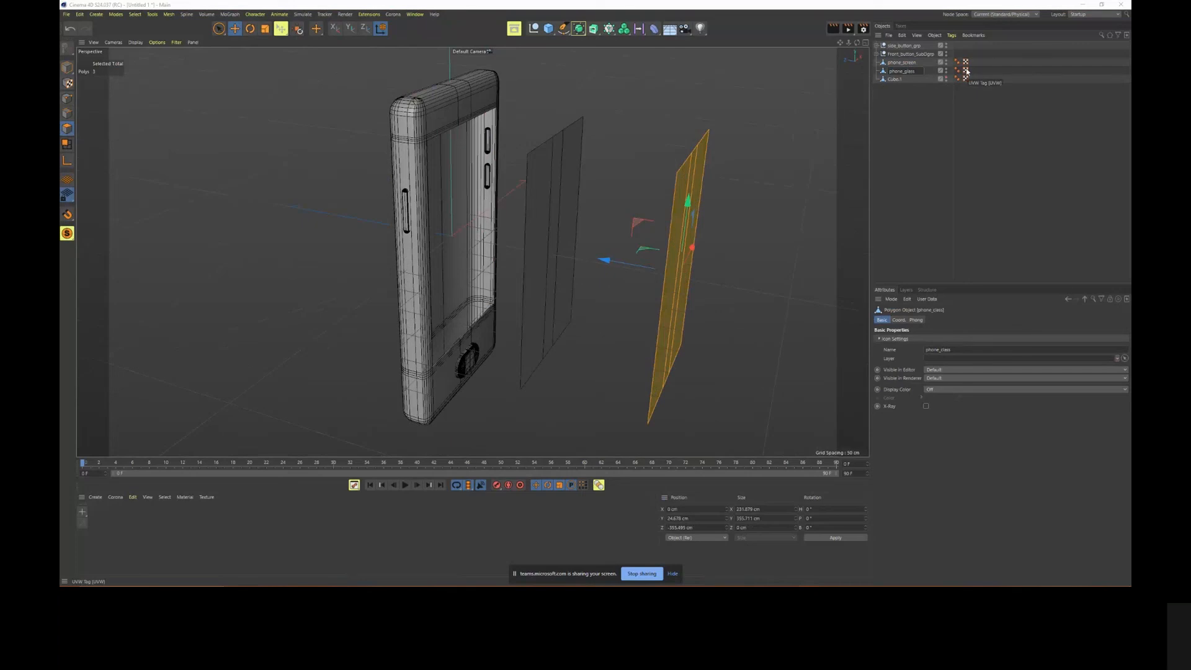
key("Return")
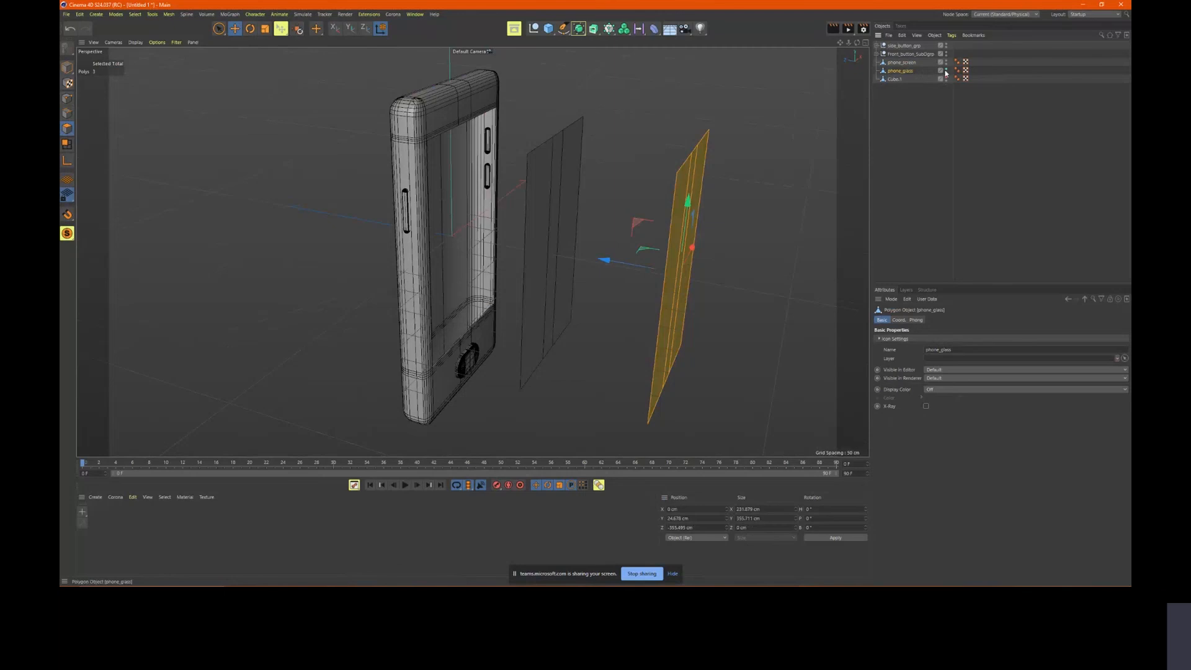
Hide phone_glass in the viewport and select the phone_screen object
left_click_drag(640, 194, 683, 205, "alt")
left_click(633, 171)
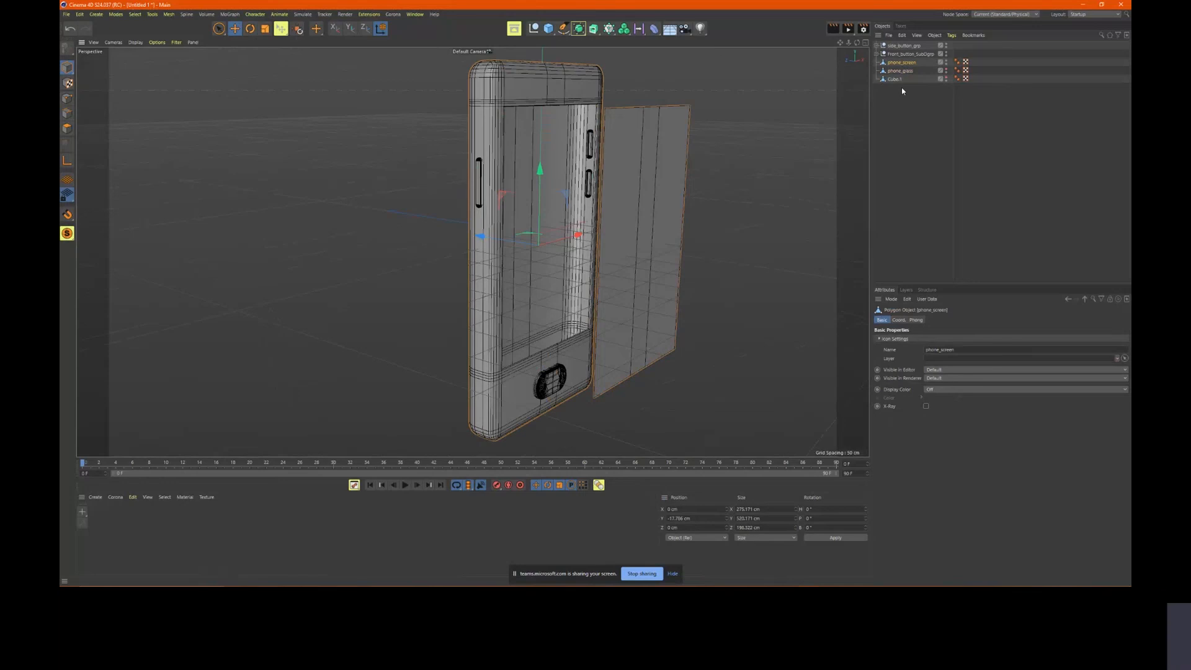
left_click(901, 71)
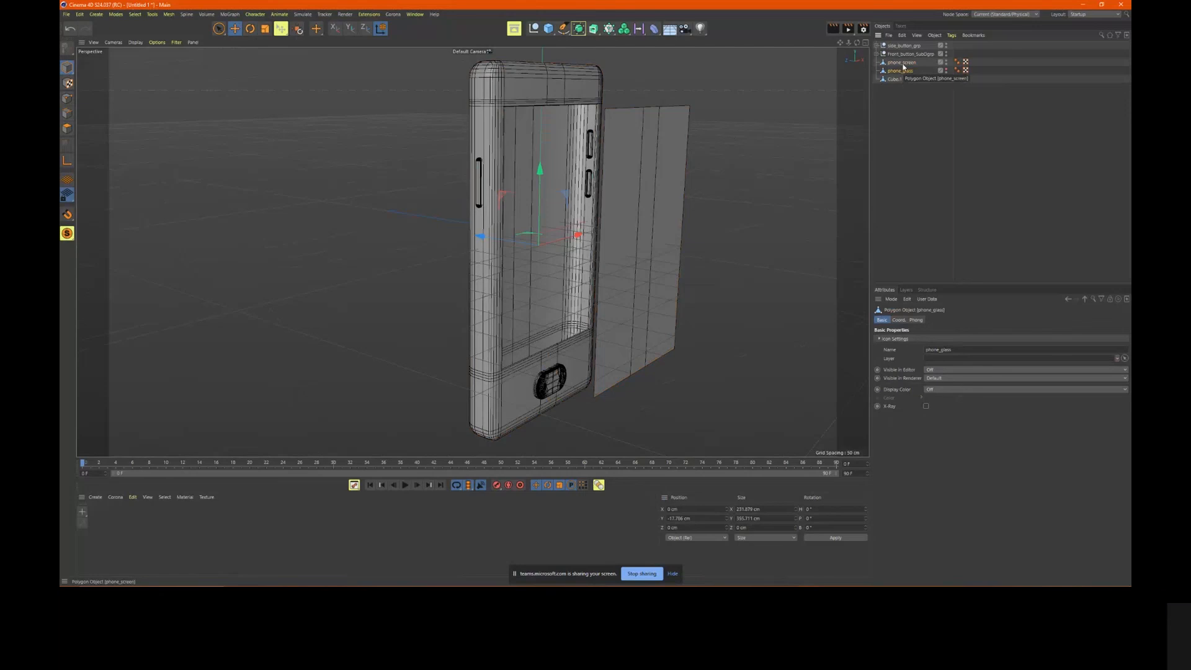
left_click(902, 63)
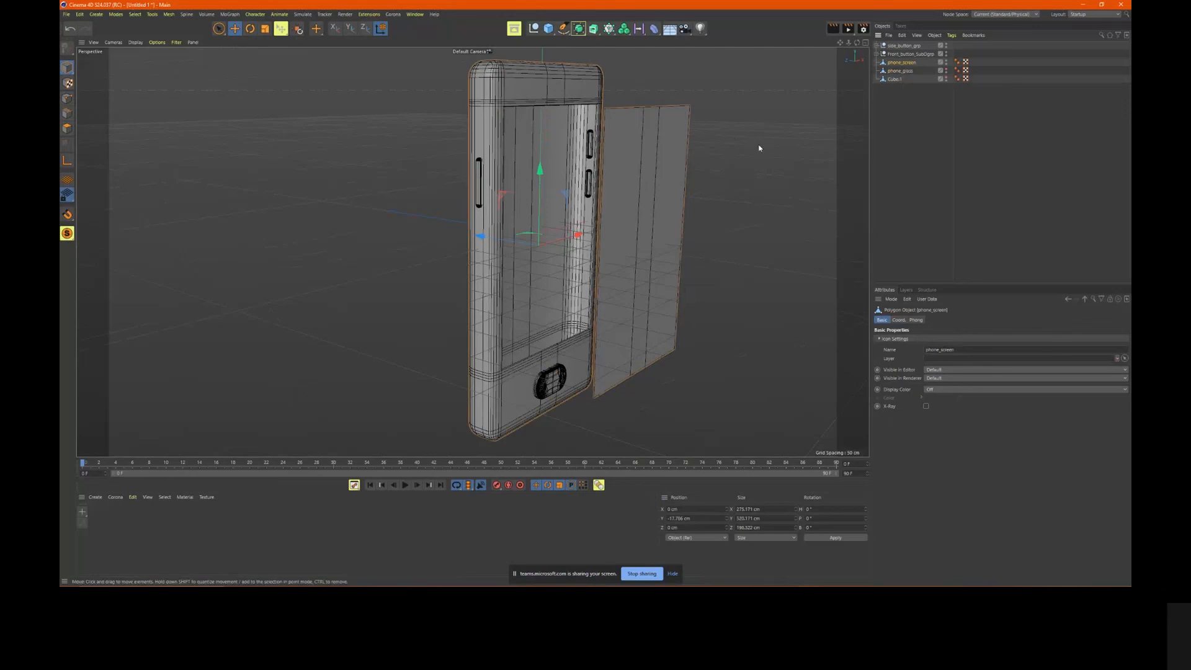
Select the three floating screen polygons of phone_screen in polygon editing
left_click(67, 128)
left_click(671, 160)
key("ctrl+a")
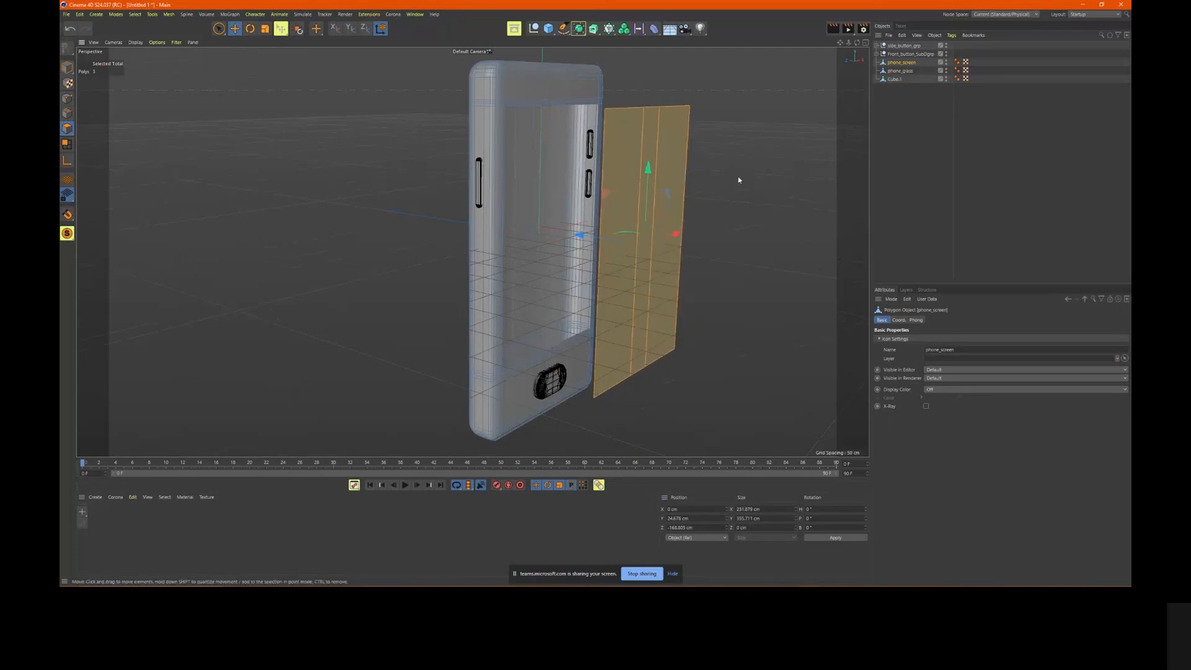
left_click_drag(739, 180, 734, 178, "alt")
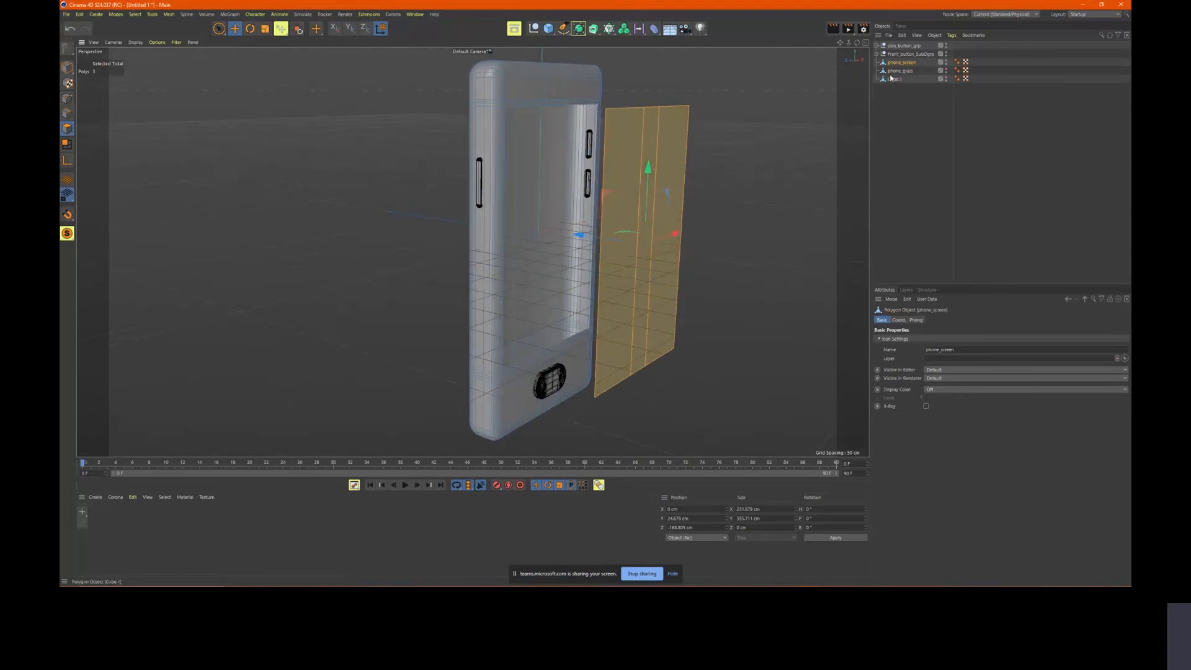
Rename the phone_screen object as phone_body
double_click(912, 62)
left_click_drag(923, 63, 904, 65)
type("body")
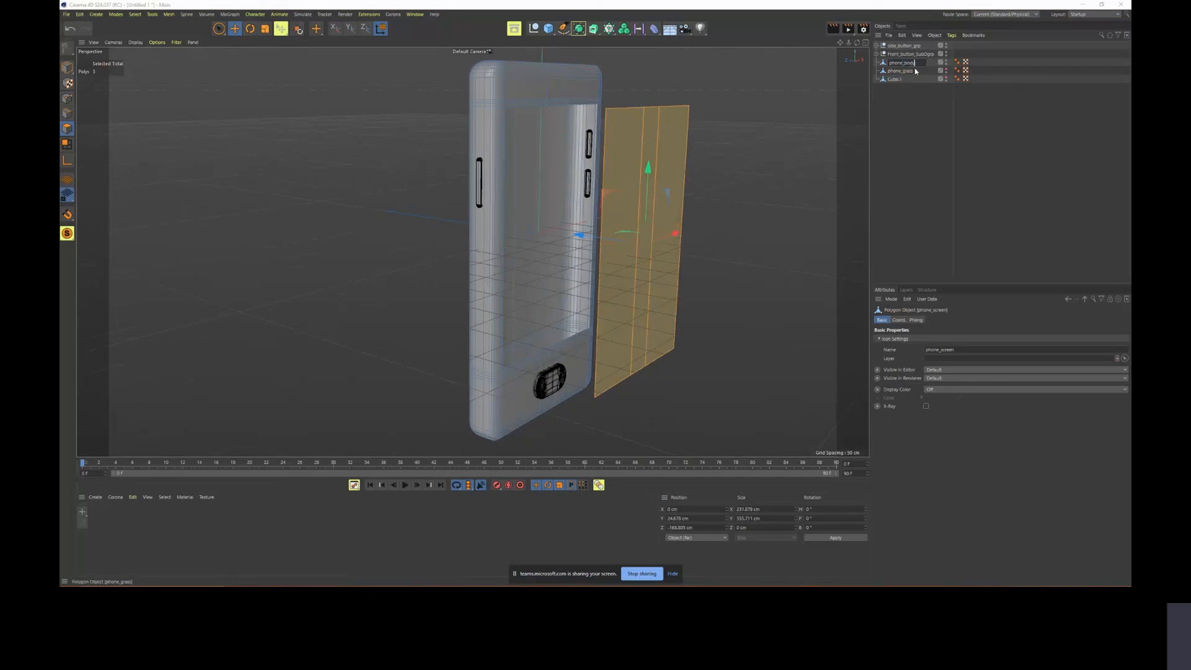
key("Return")
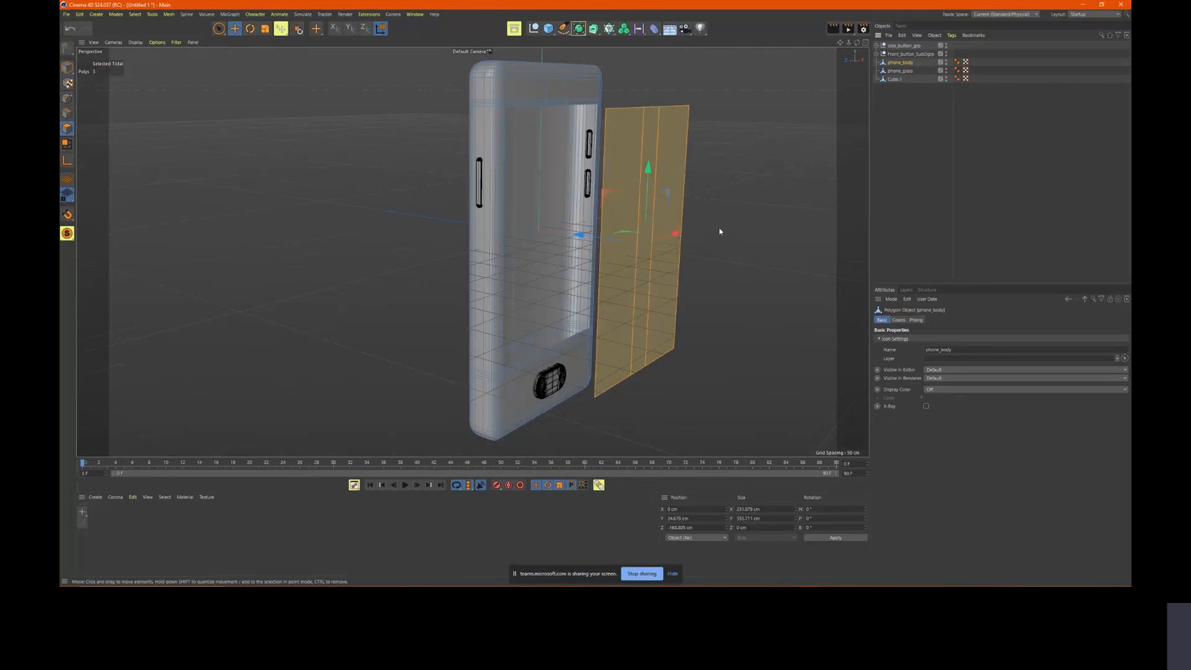
Examine whether the phone frame and the floating screen panel both belong to phone_body, using object and polygon editing
left_click_drag(720, 228, 718, 241, "alt")
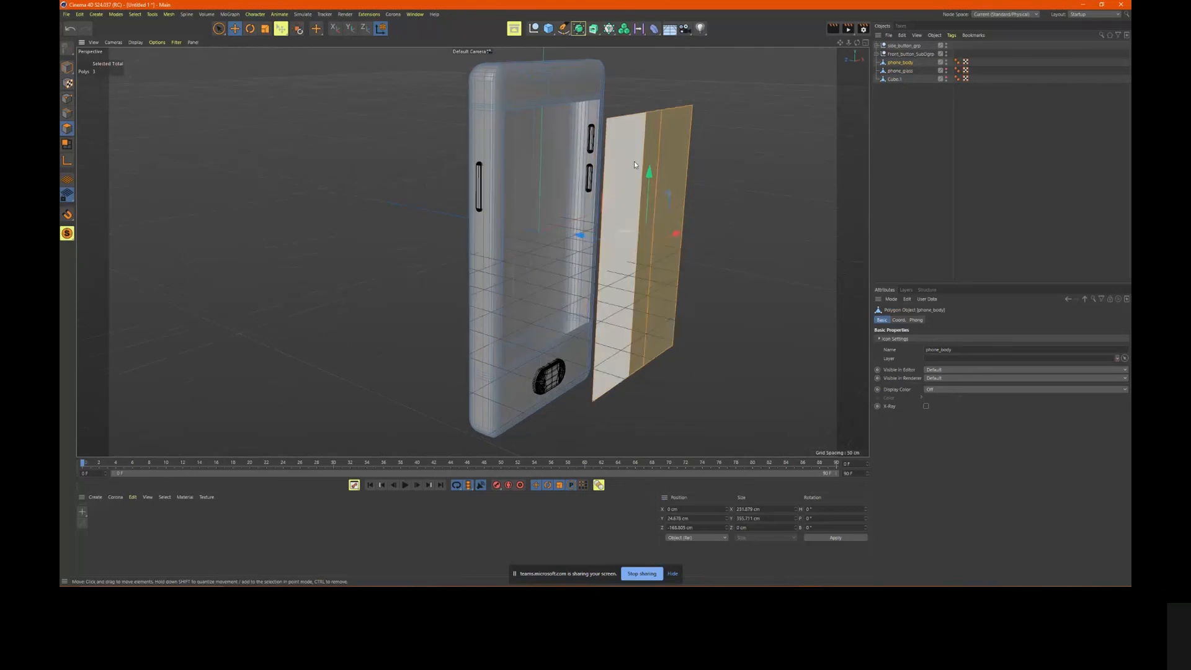
left_click(576, 79)
left_click(67, 67)
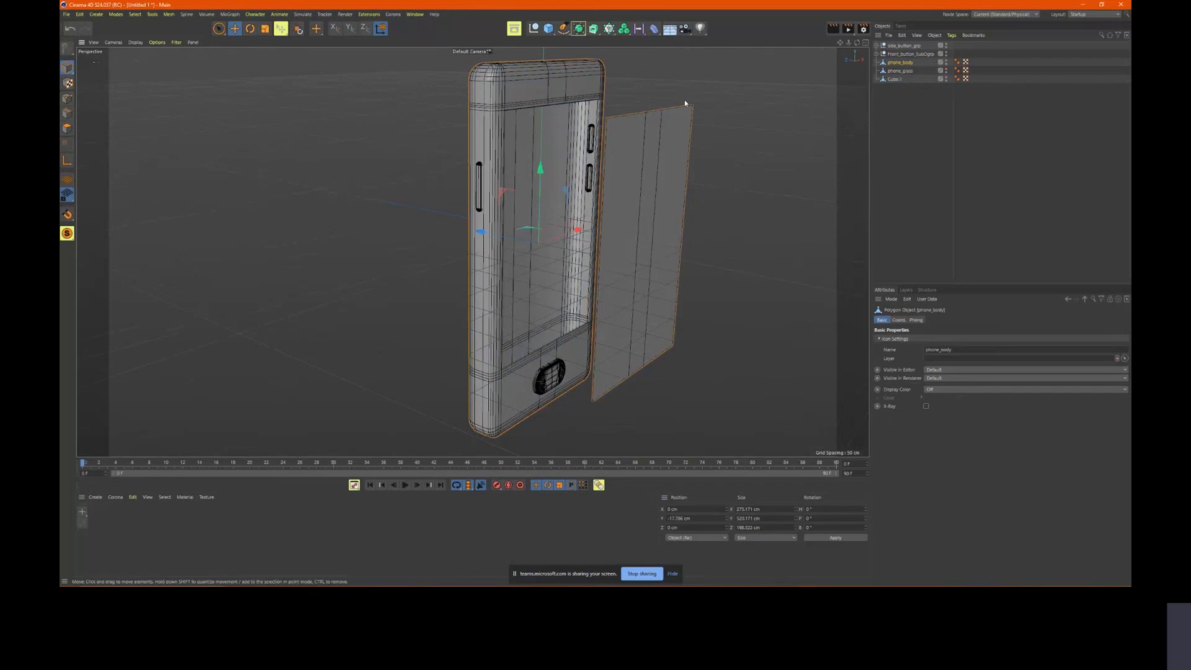
left_click(67, 128)
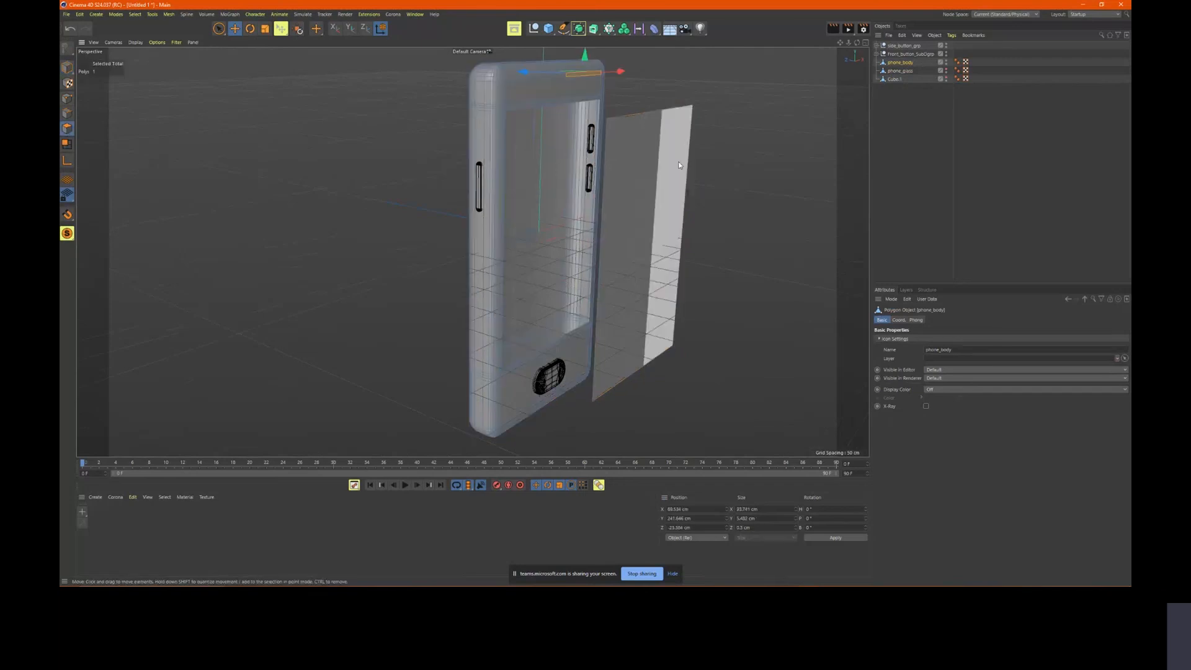
Delete the floating screen polygons from phone_body and make phone_glass visible in the viewport
double_click(635, 167)
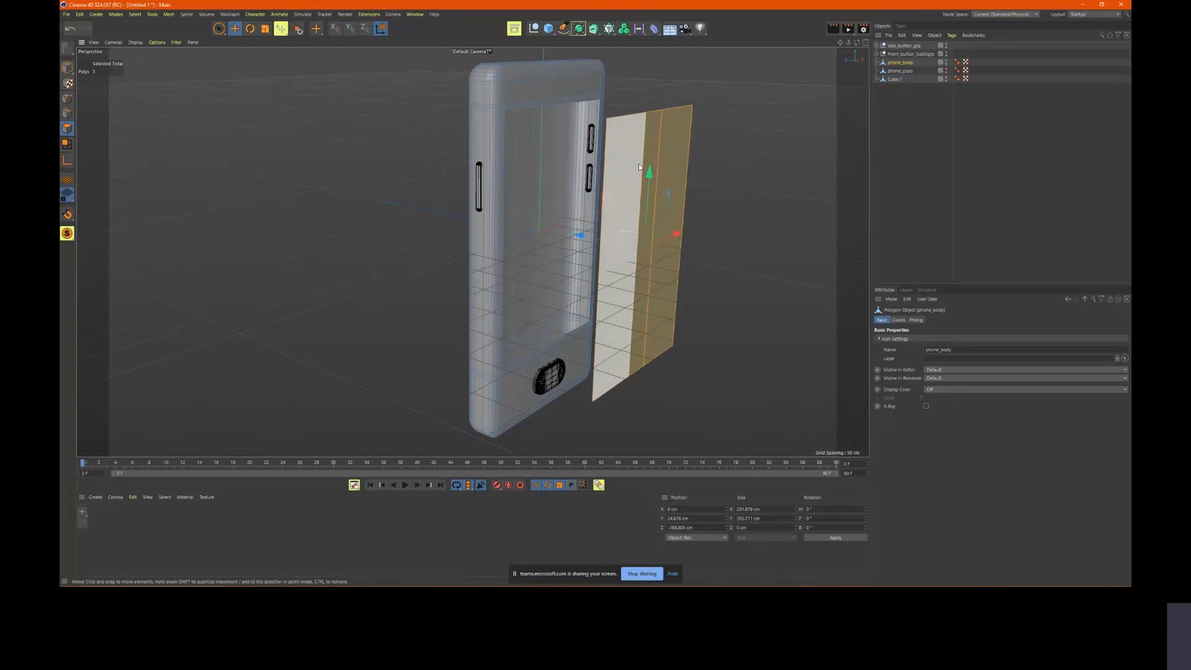
key("Delete")
left_click(900, 71)
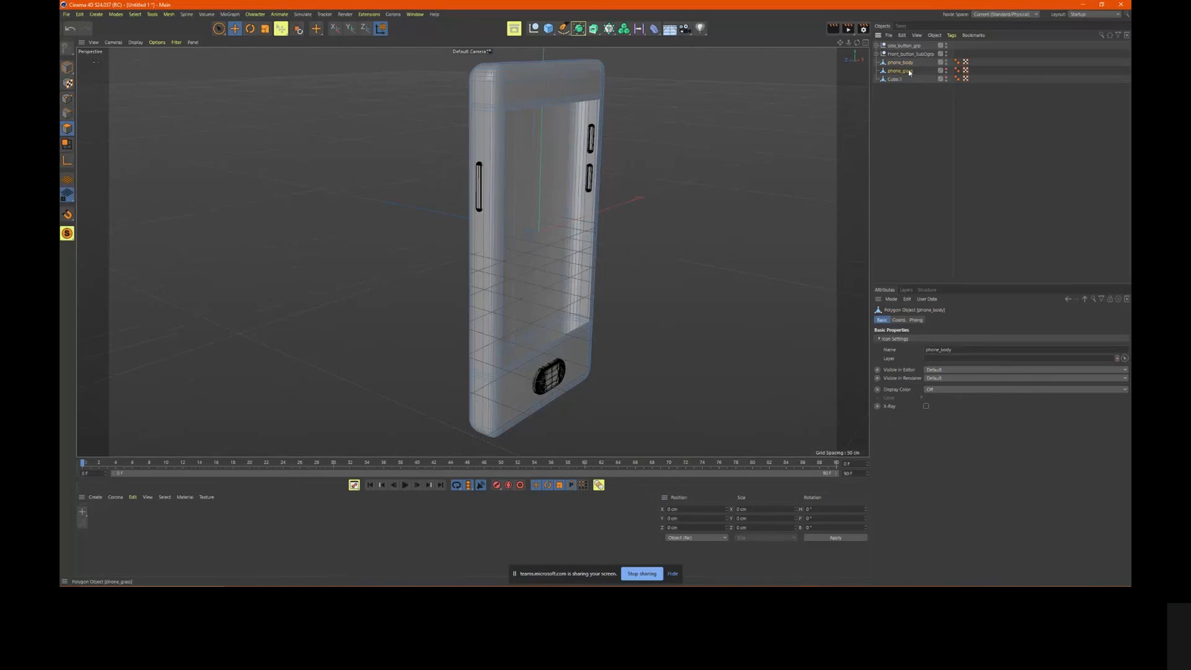
left_click(946, 68)
left_click(946, 70)
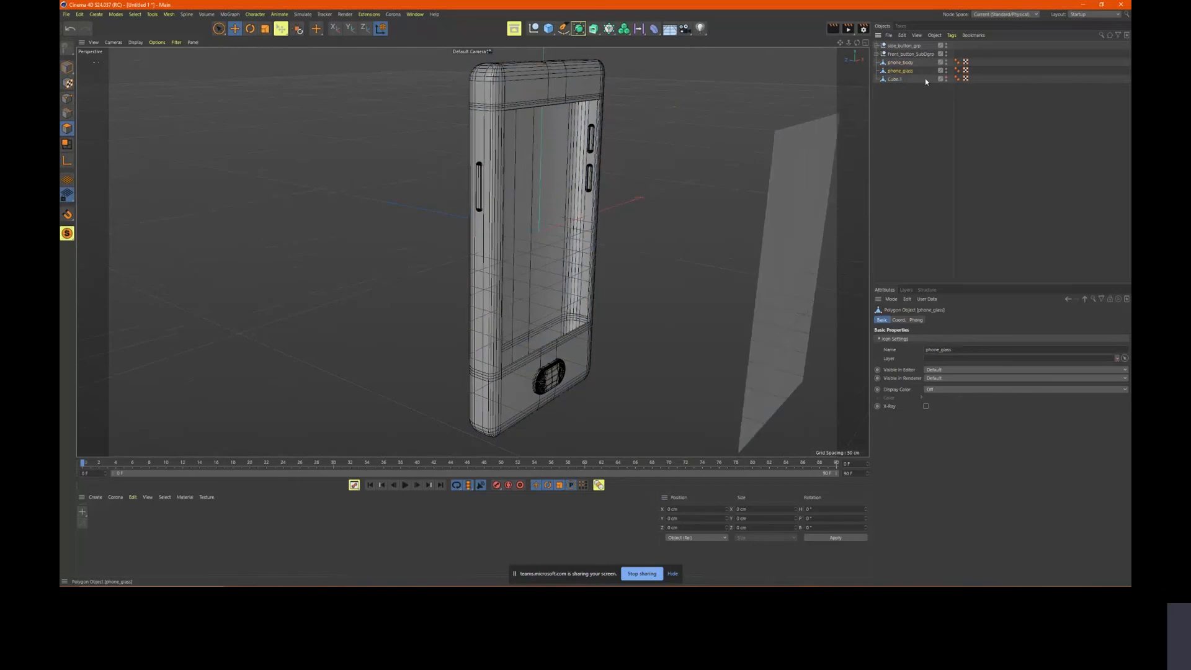
Duplicate the phone_glass object in model mode, placing the copy about 170 cm farther out in front of the phone along Z
middle_click_drag(769, 178, 654, 128, "alt")
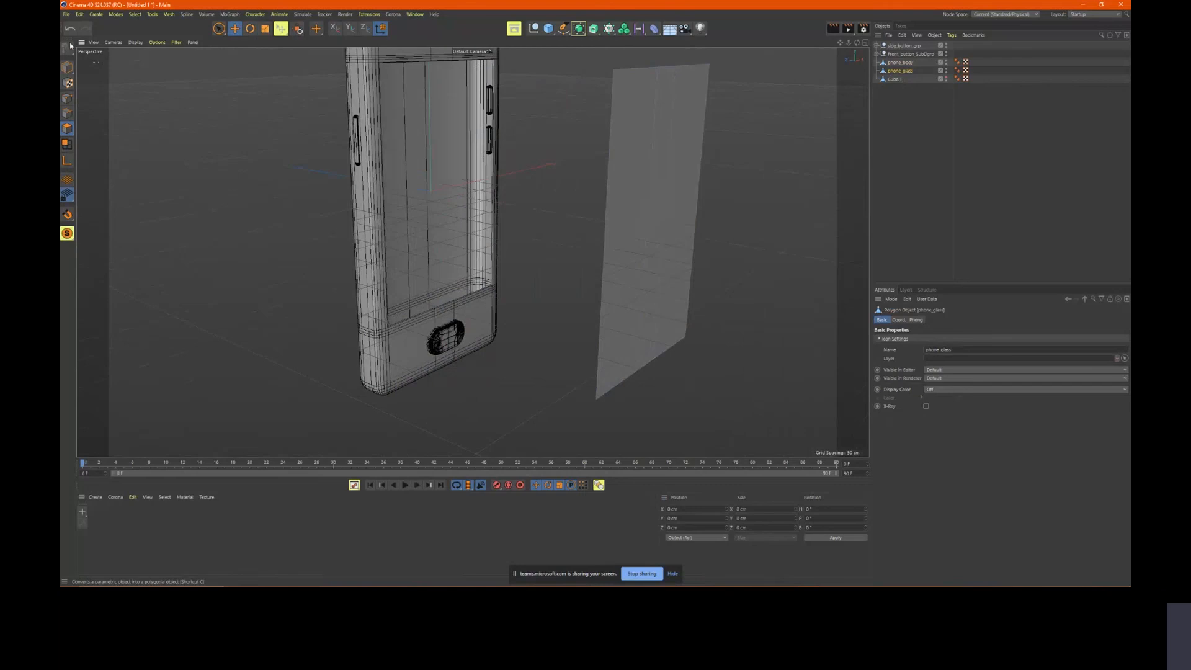
left_click(67, 67)
scroll(613, 210, "down", 3)
left_click_drag(613, 210, 713, 223, "alt")
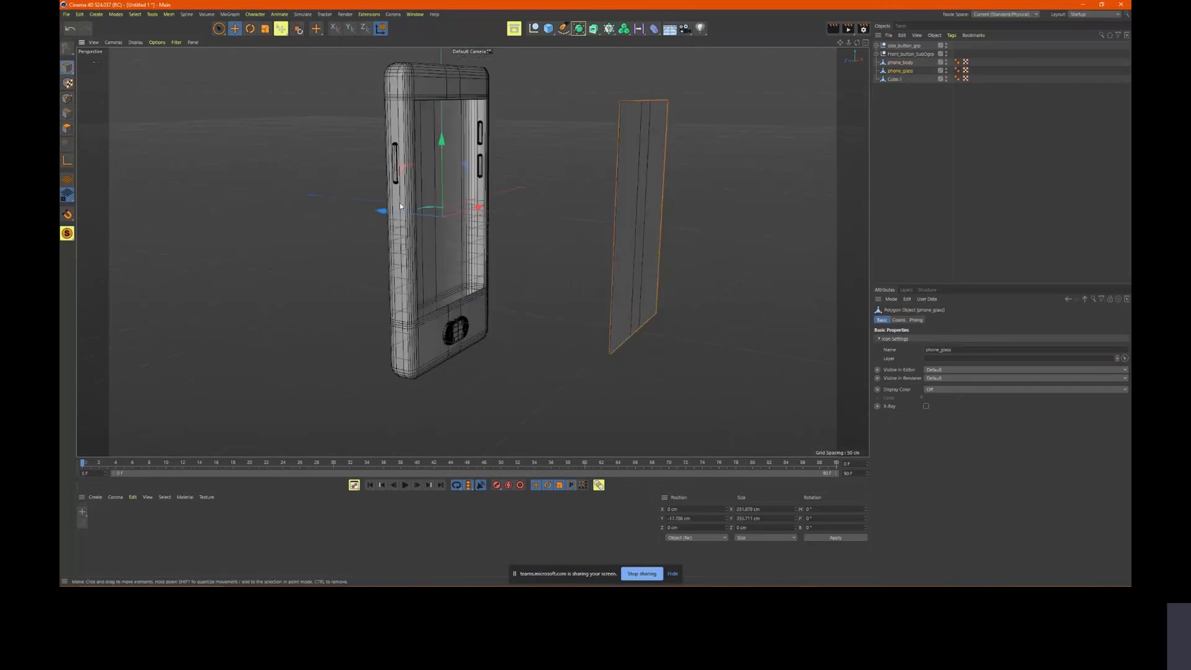
left_click_drag(386, 211, 459, 239, "ctrl")
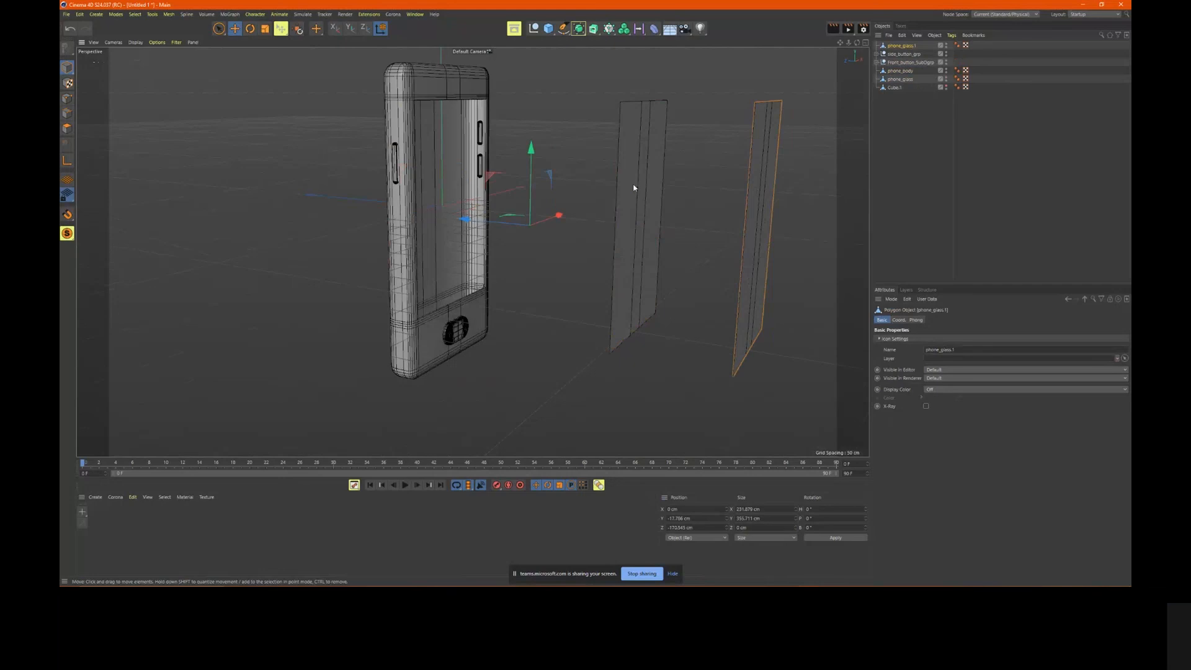
Move the duplicated panel, phone_glass.1, directly below phone_glass in the object list
left_click(420, 91)
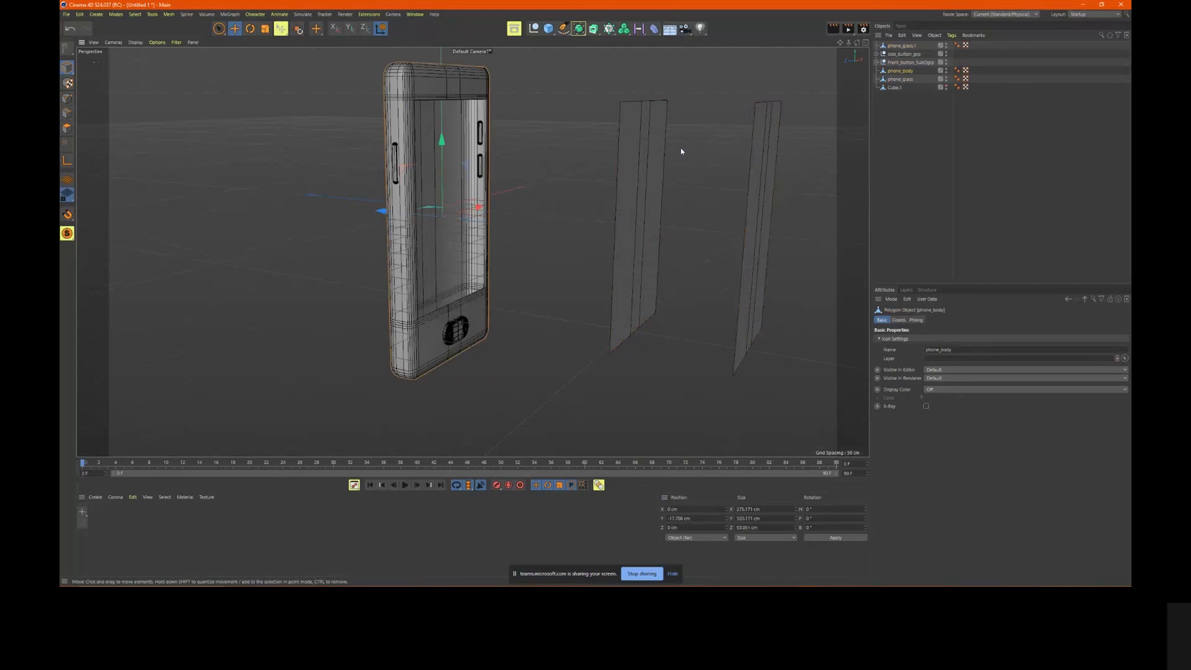
left_click(657, 154)
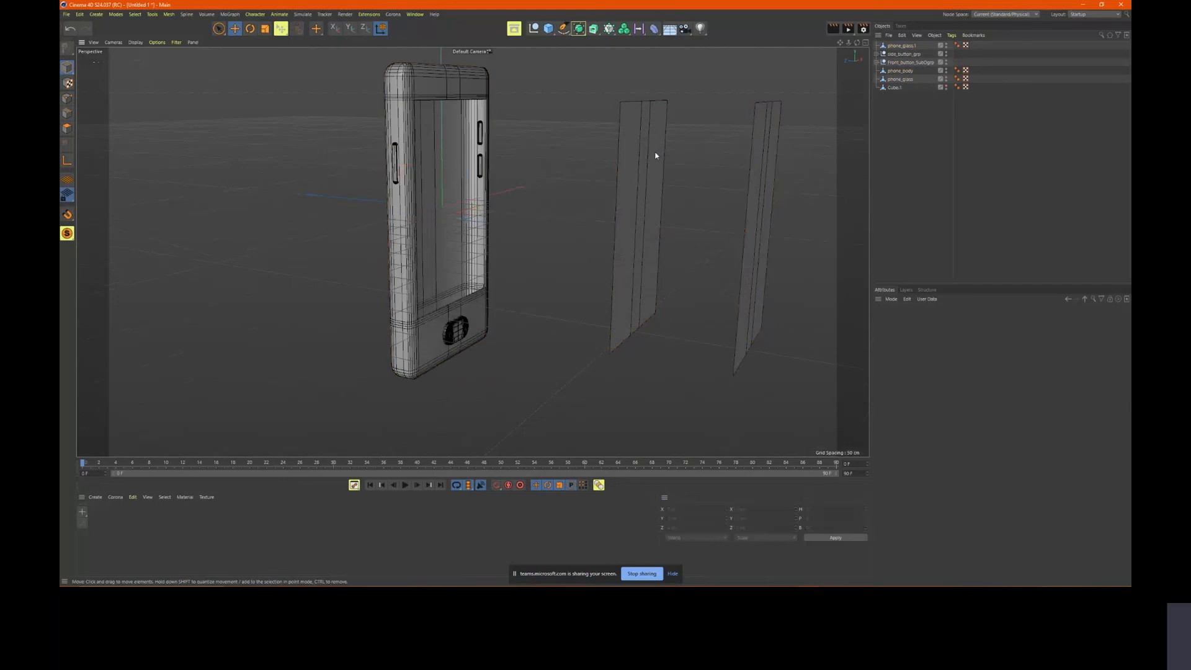
left_click(763, 157)
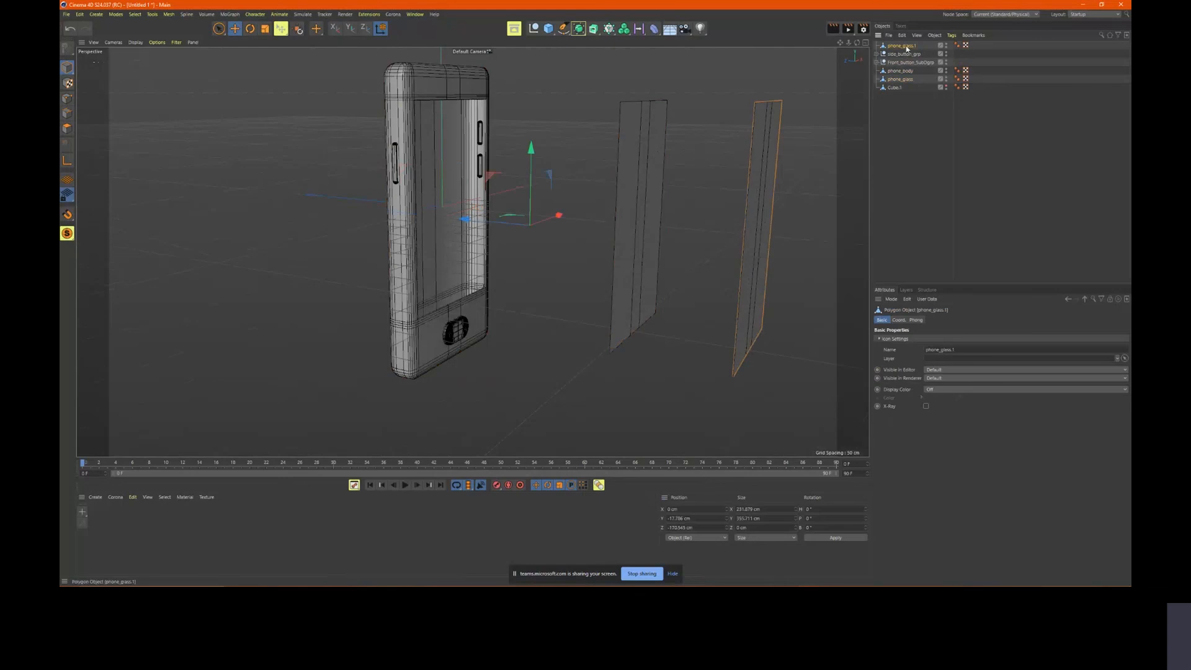
left_click_drag(906, 48, 903, 83)
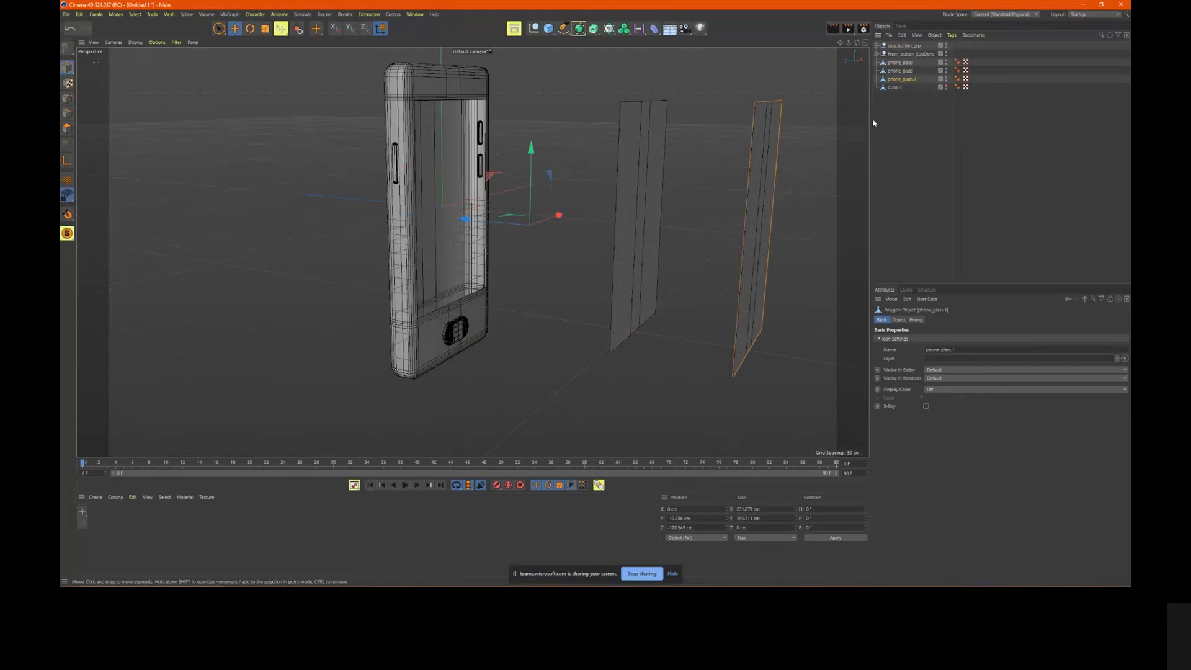
Rename the original phone_glass object, the panel nearer the phone, as phone_screen
left_click(912, 71)
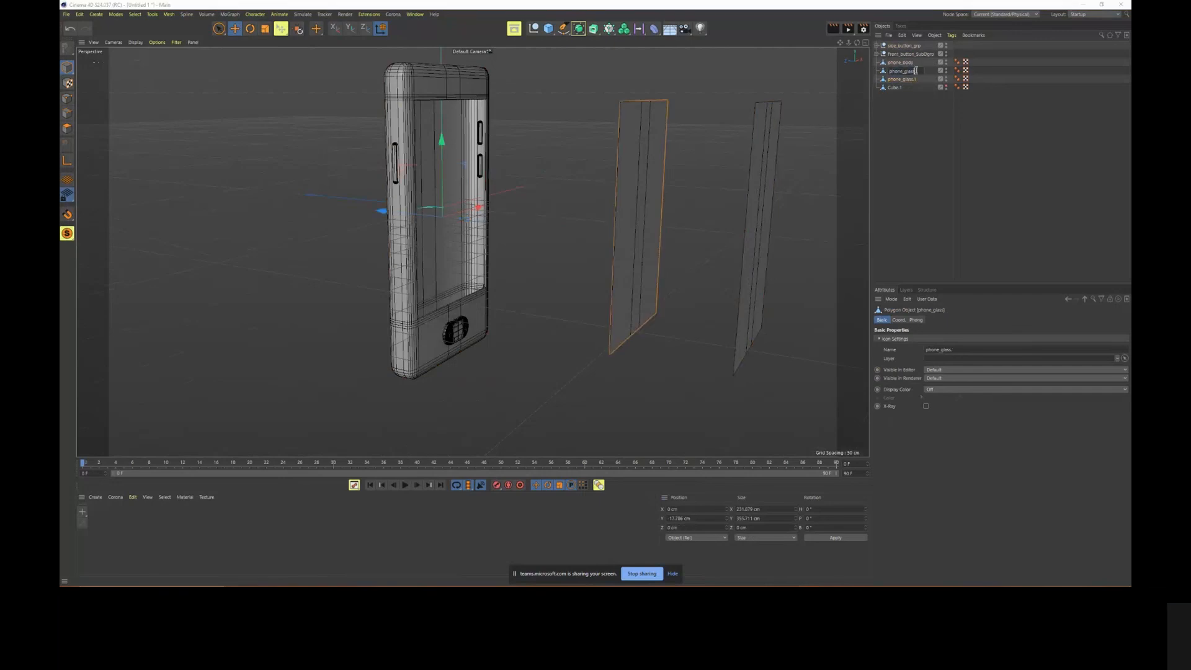
double_click(915, 71)
key("BackSpace")
key("BackSpace")
key("BackSpace")
key("BackSpace")
key("BackSpace")
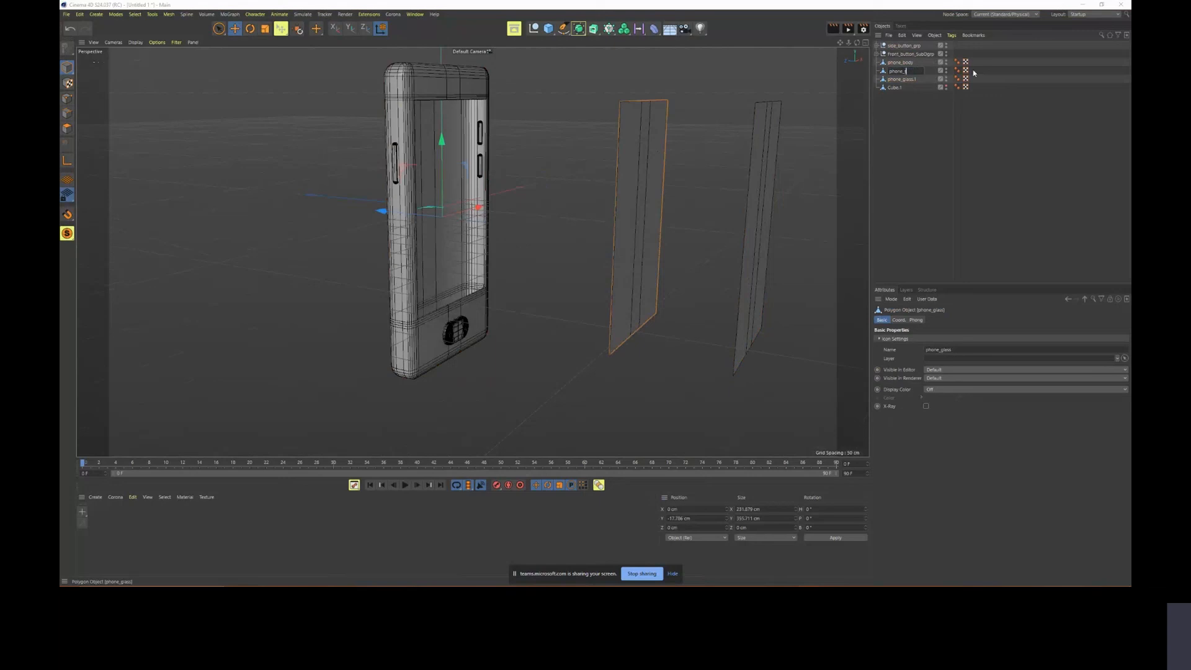
type("screen")
key("Return")
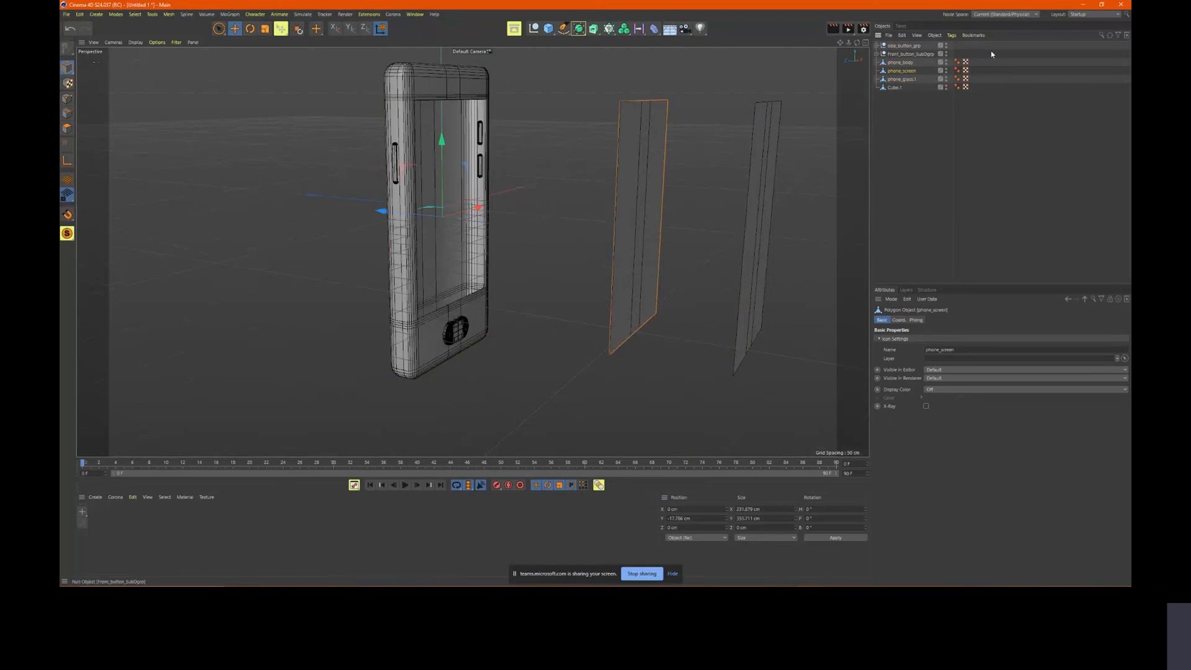
Select the phone_screen object and switch the workspace to the BP - UV Edit layout
left_click(897, 80)
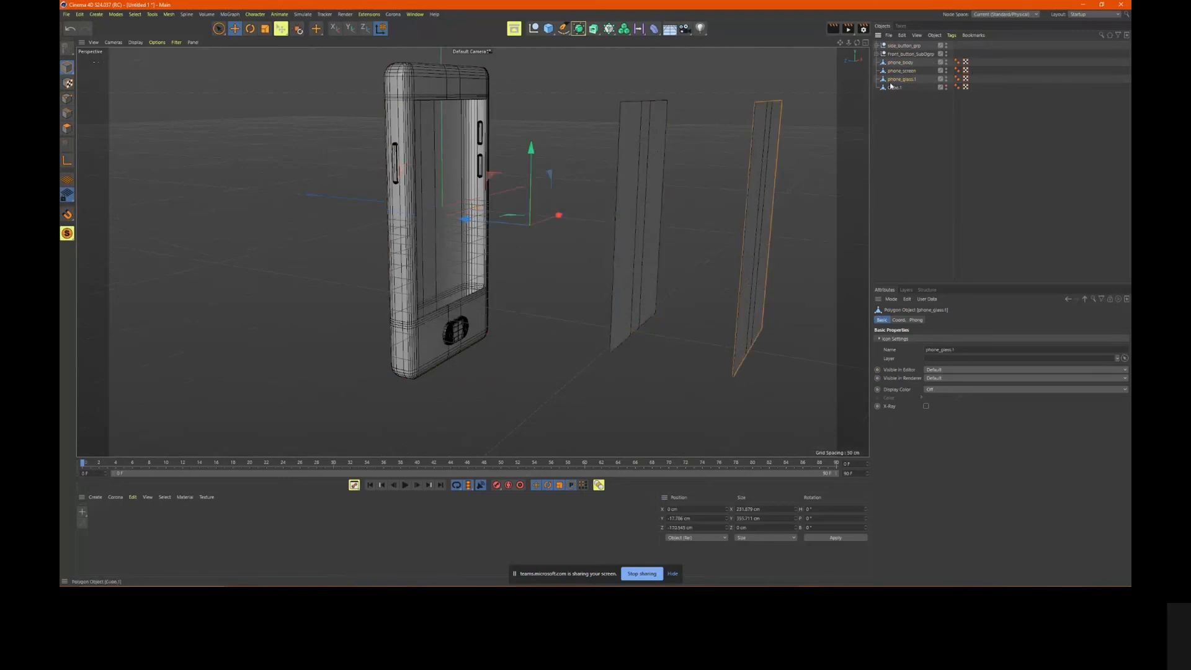
left_click(899, 73)
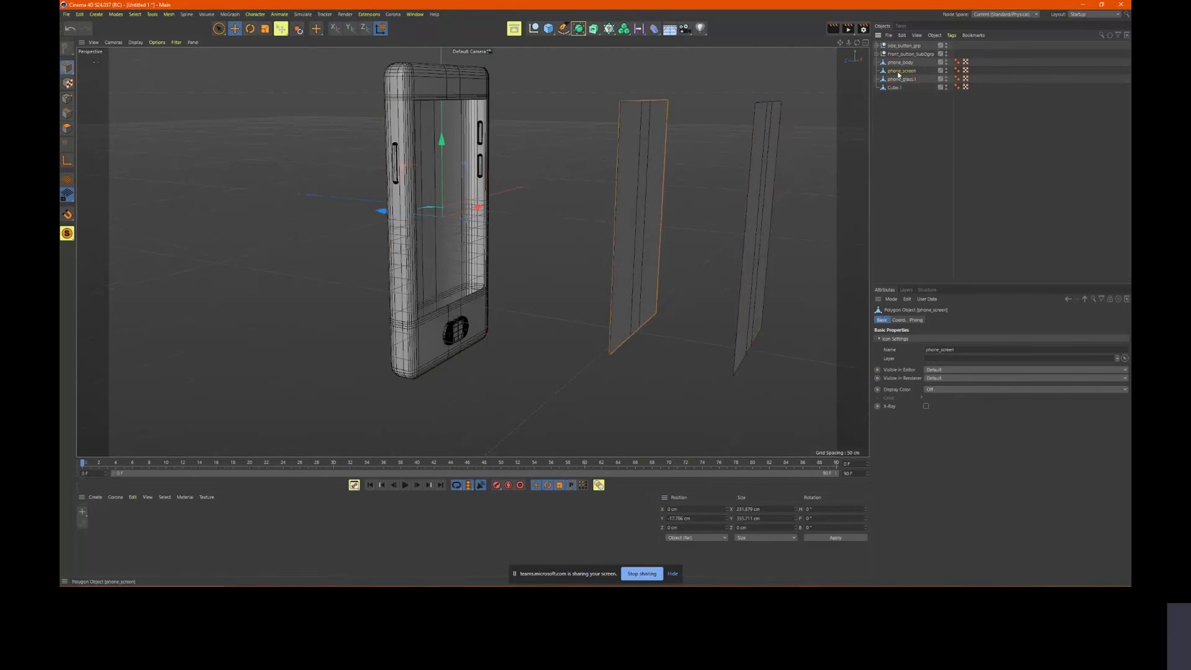
left_click_drag(688, 155, 640, 155, "alt")
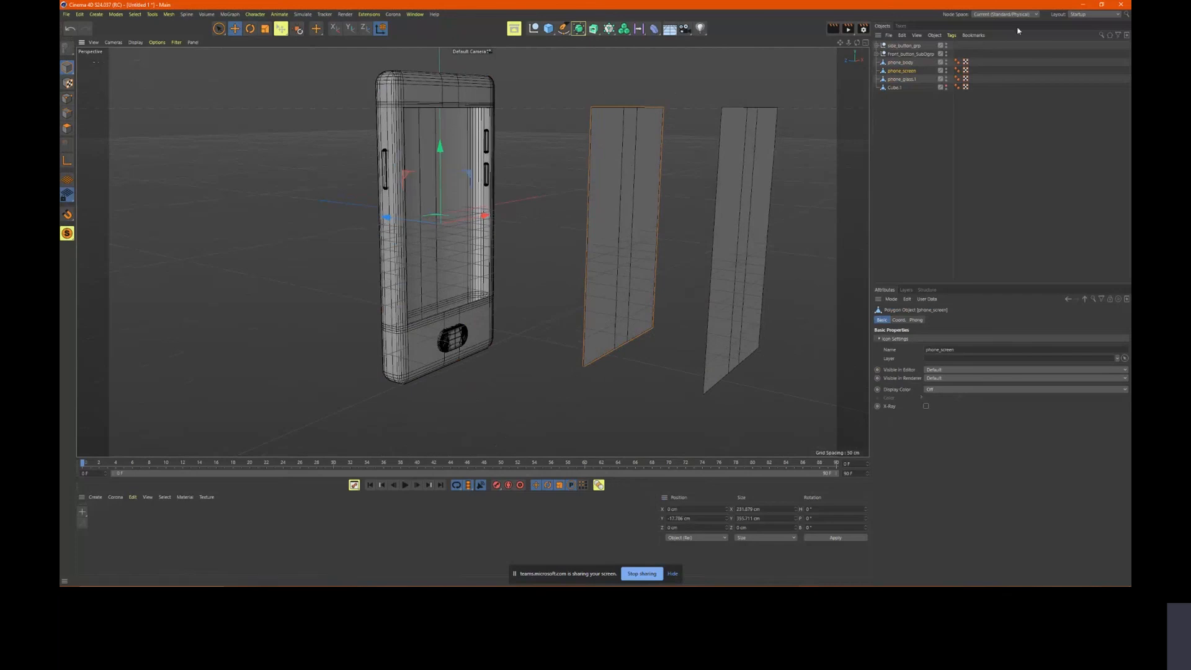
left_click(1086, 14)
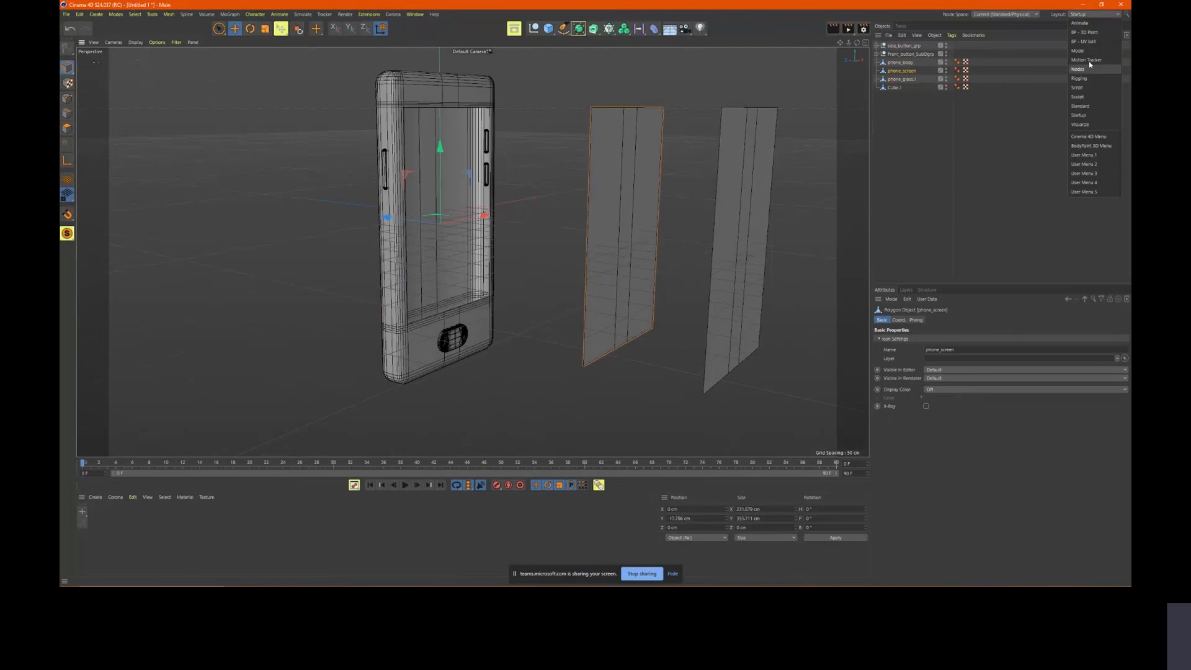
left_click(1090, 42)
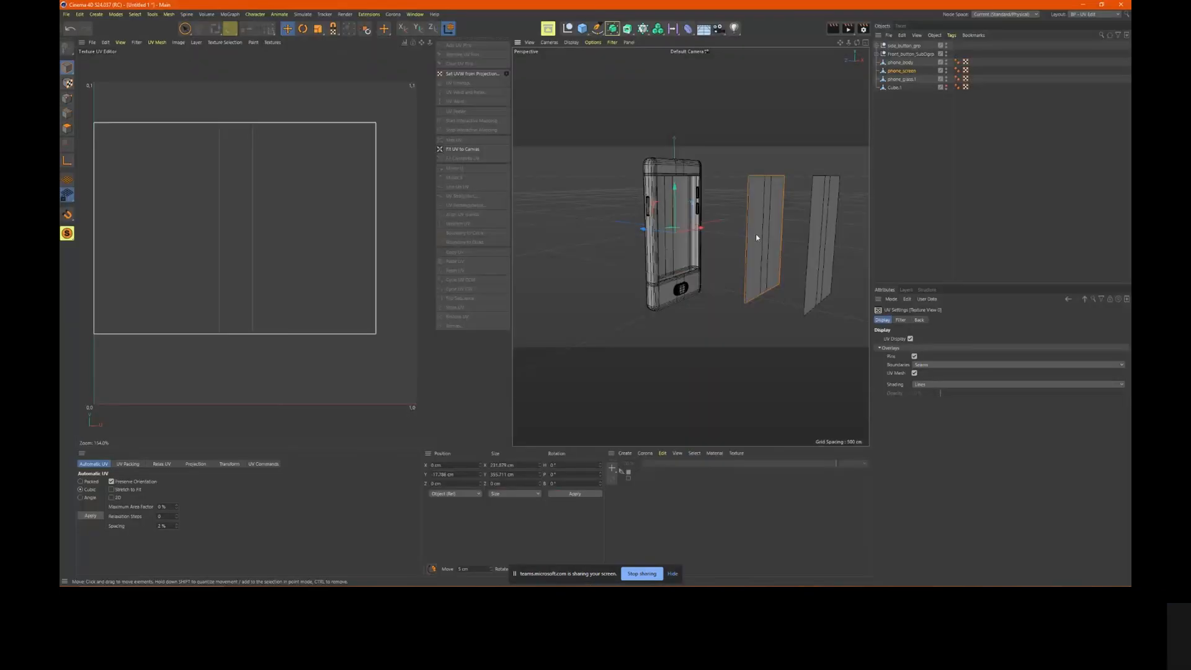
Apply automatic cubic UV unwrapping to phone_screen and check the UV layout against the panel's front view
left_click(779, 236)
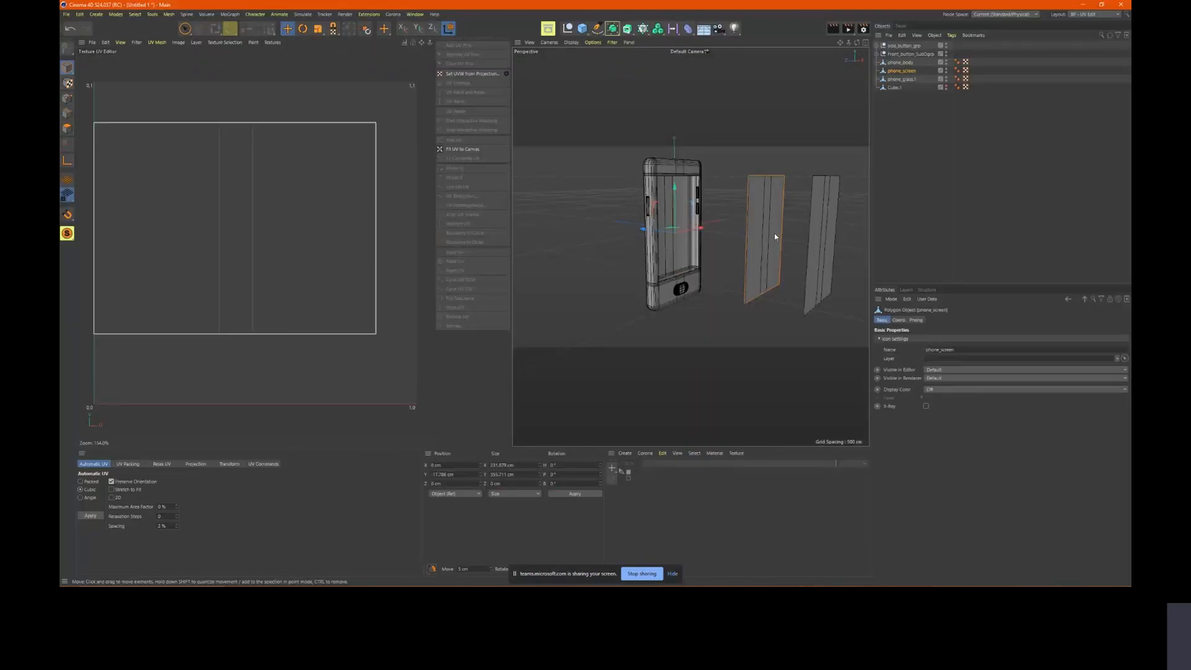
left_click(91, 517)
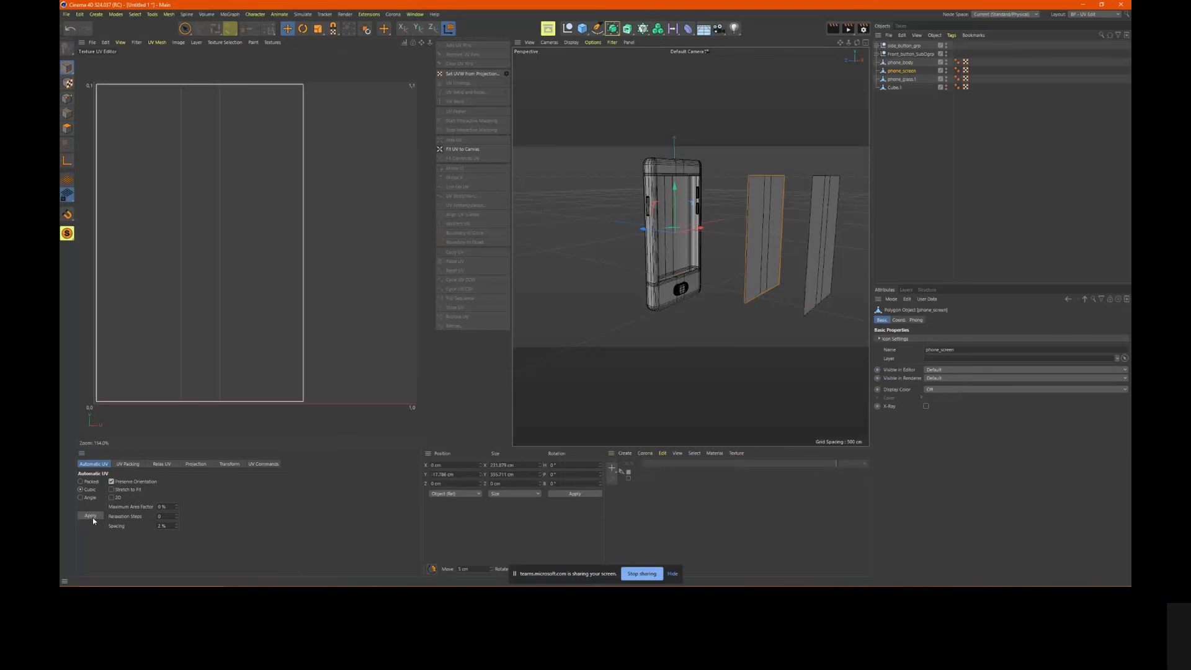
scroll(297, 288, "down", 4)
middle_click_drag(301, 280, 351, 273, "alt")
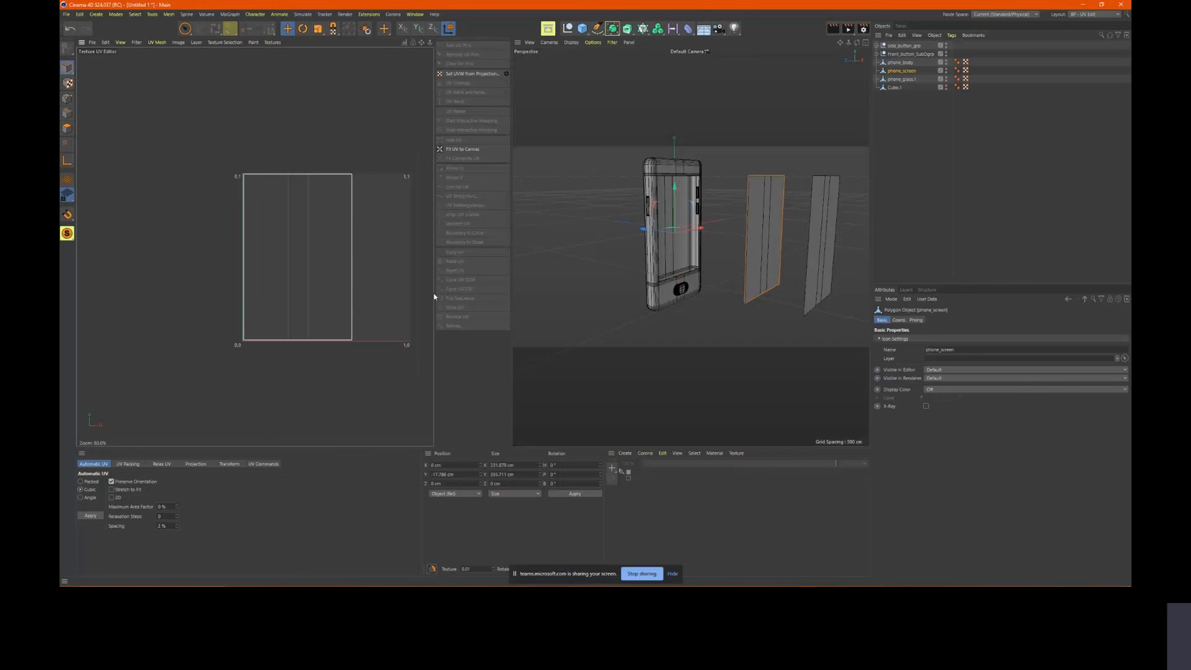
mouse_move(778, 243)
left_mouse_down("alt")
mouse_move(689, 268)
mouse_move(673, 300)
mouse_move(681, 239)
left_mouse_up("alt")
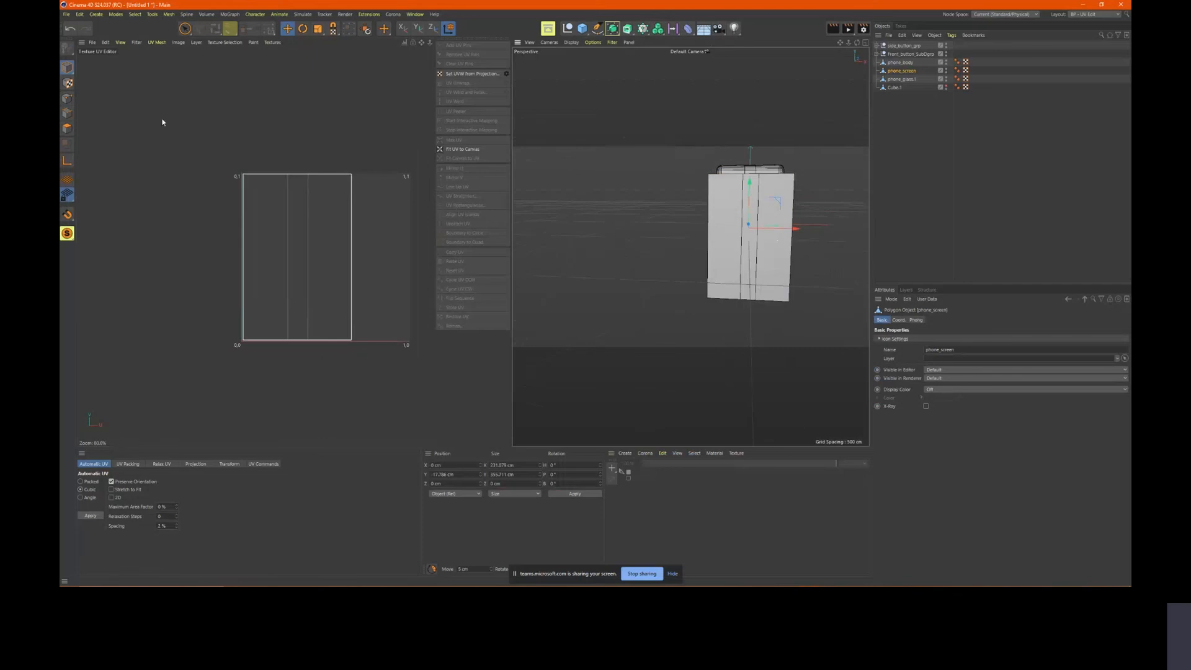
Create a new green 5000 × 5000 pixel texture named phone_screen in the UV editor
left_click(93, 43)
left_click(108, 57)
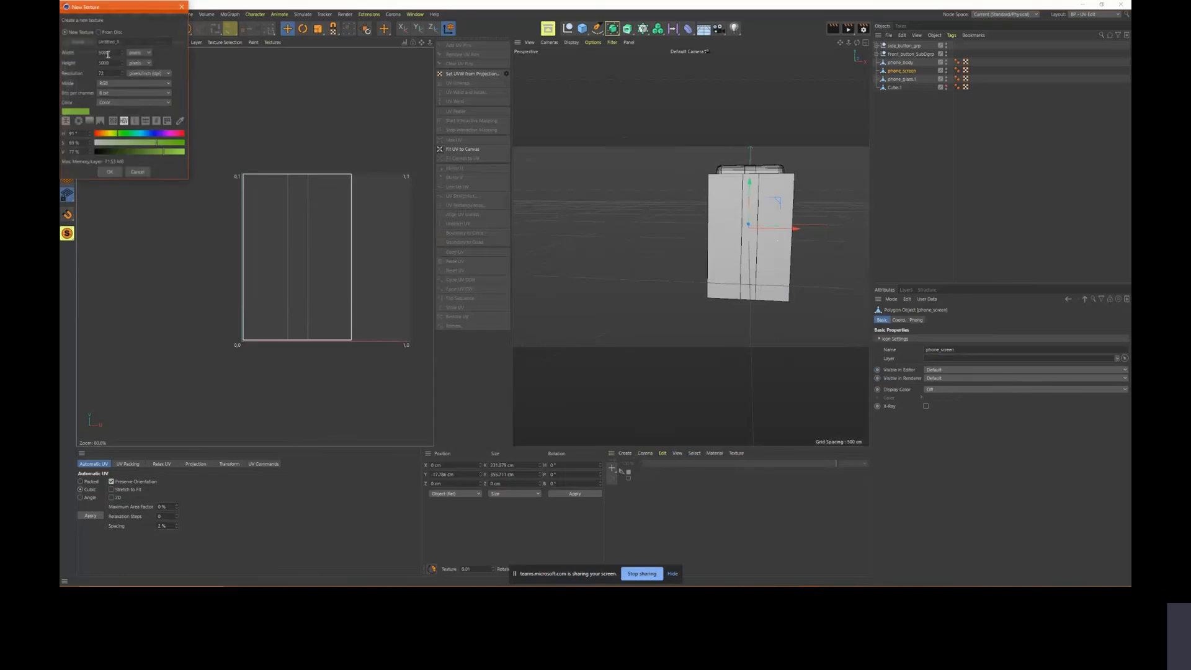
left_click(124, 42)
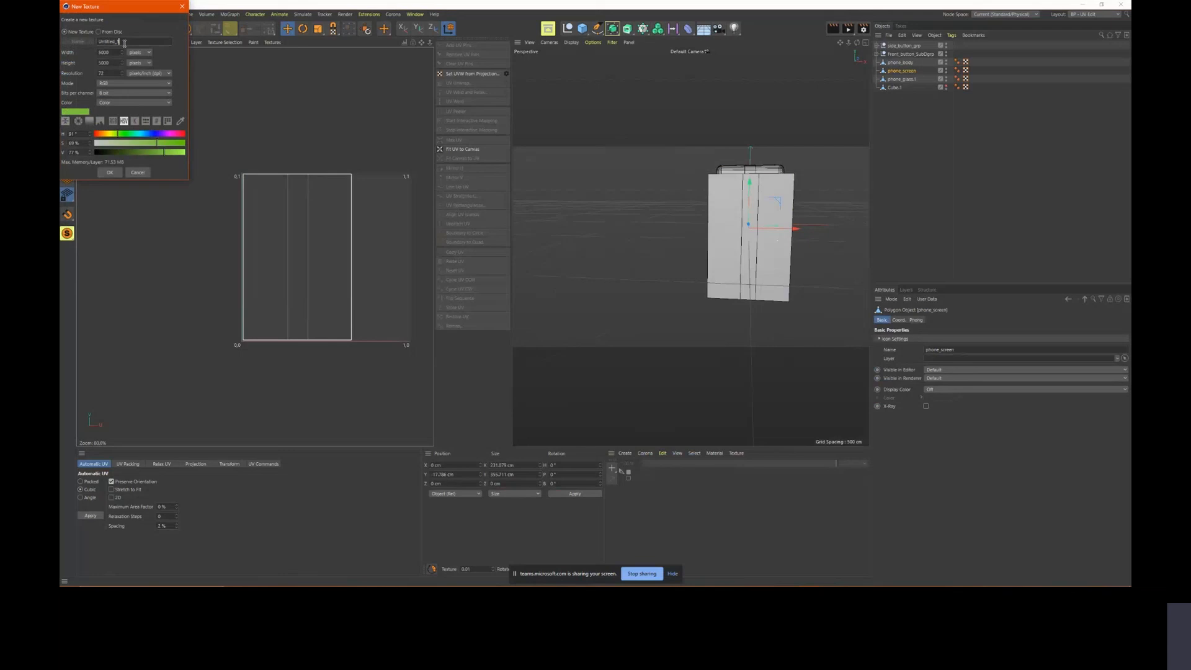
left_click_drag(124, 42, 88, 48)
type("phone_screen")
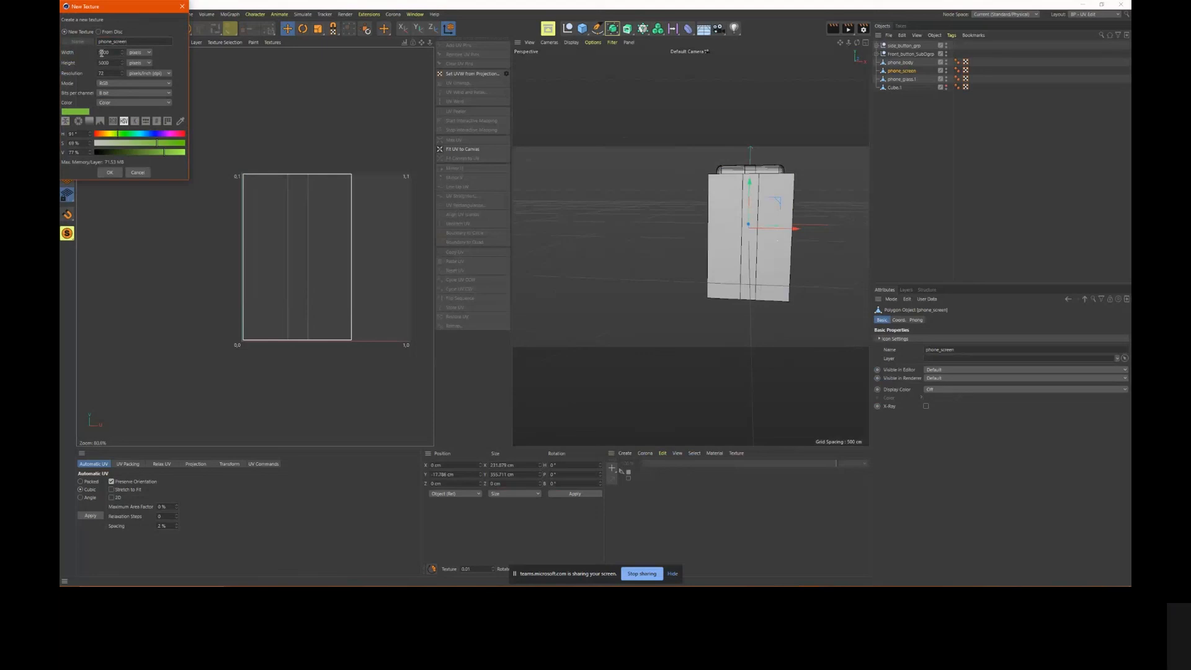
left_click(112, 173)
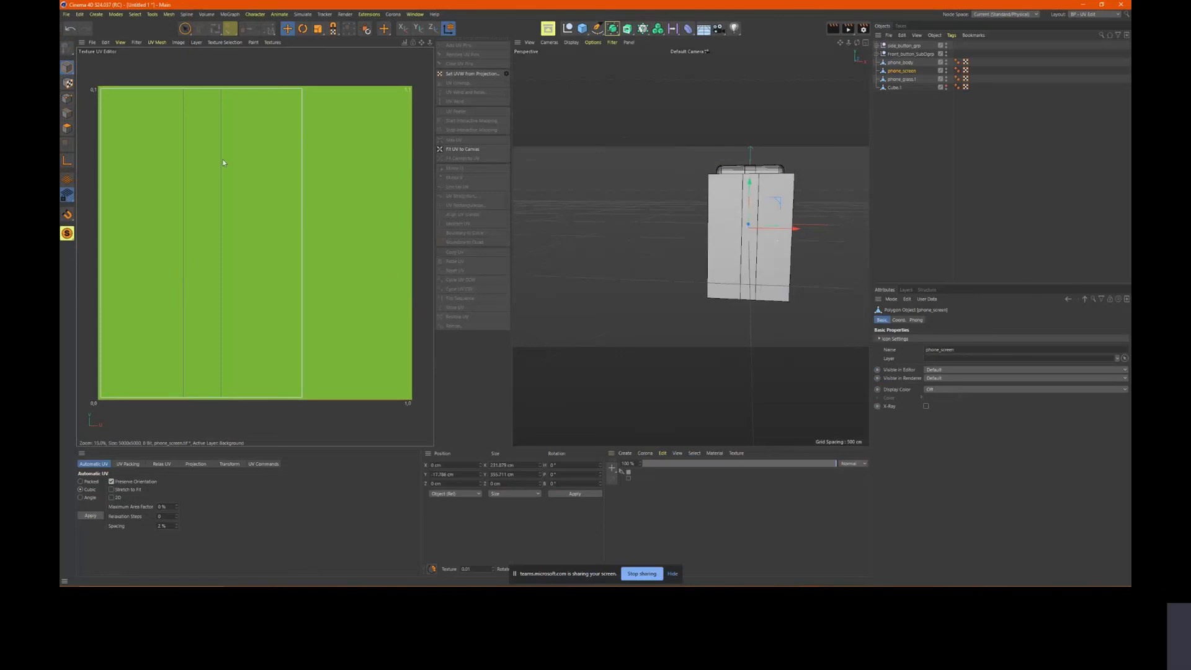
Create a UV mesh layer on the phone_screen texture
left_click(177, 42)
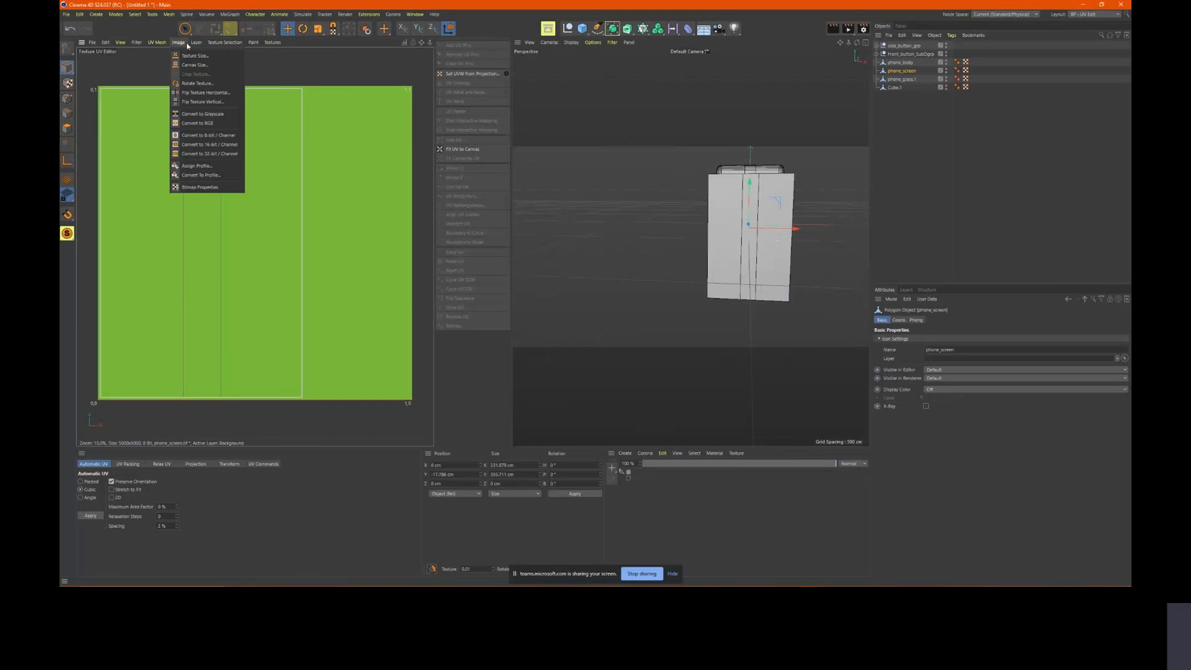
mouse_move(196, 43)
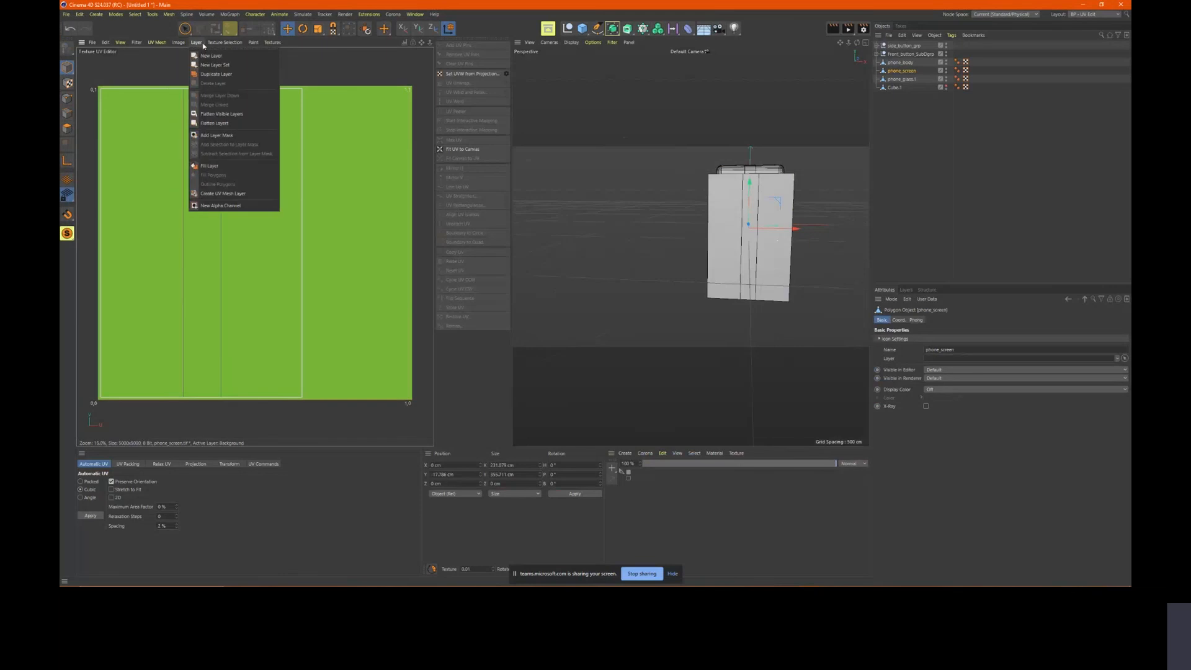
left_click(230, 195)
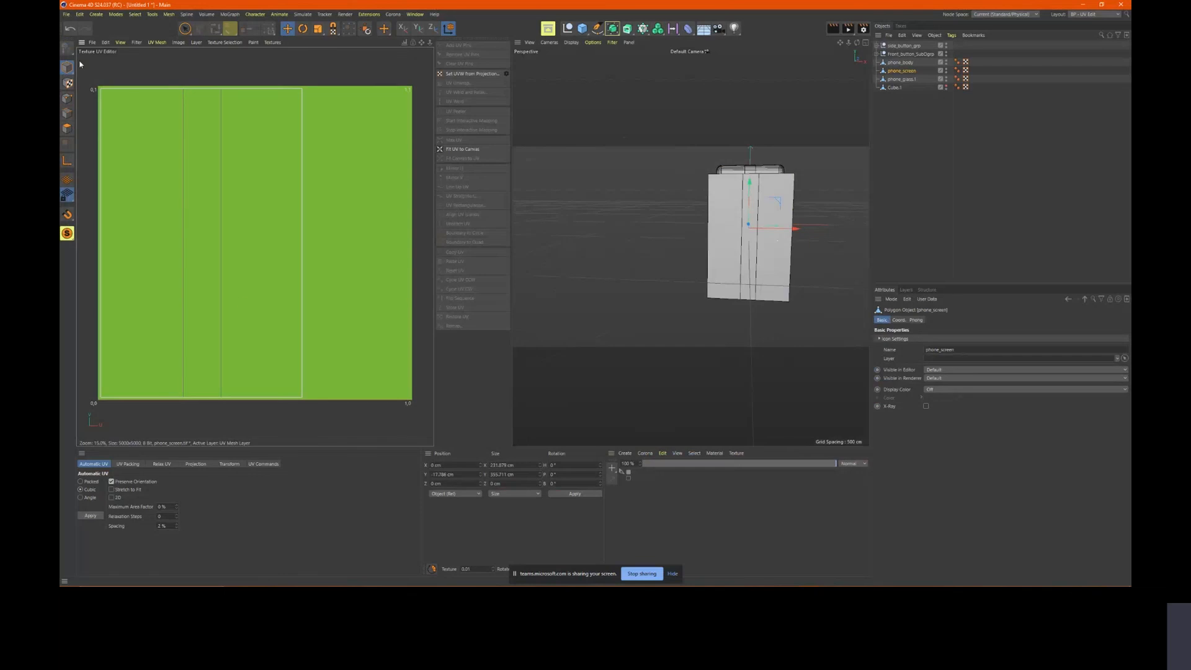
Save the texture in TGA format as phone_screen_UV in the Image_Processing_WORK folder
left_click(91, 43)
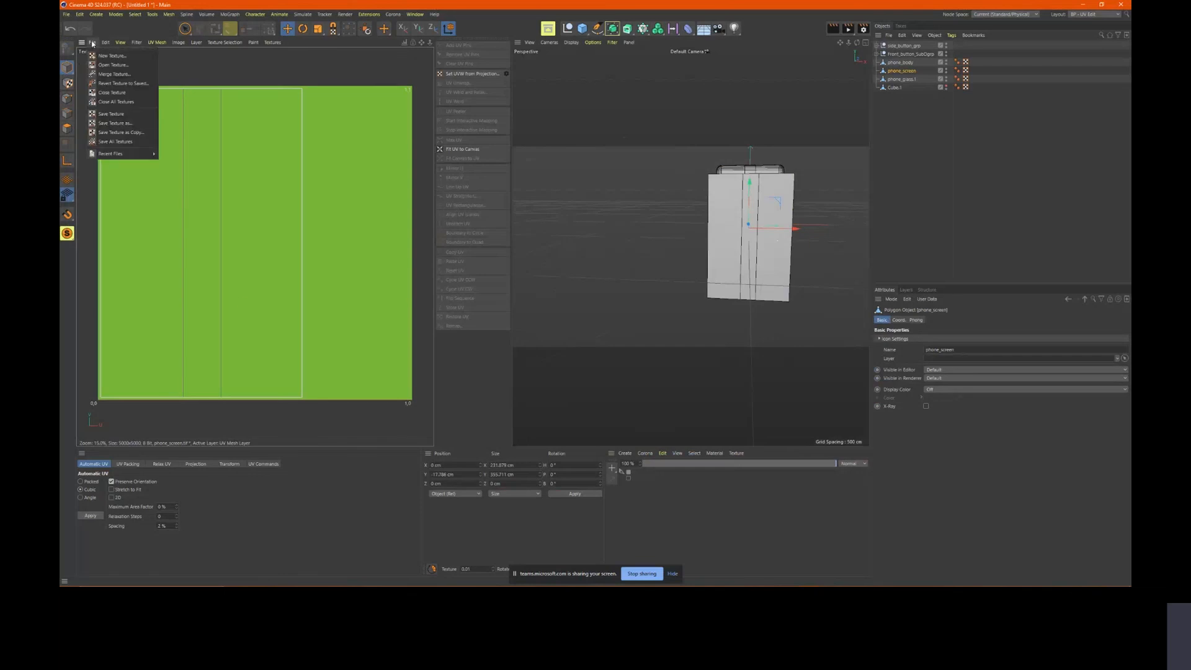
left_click(136, 124)
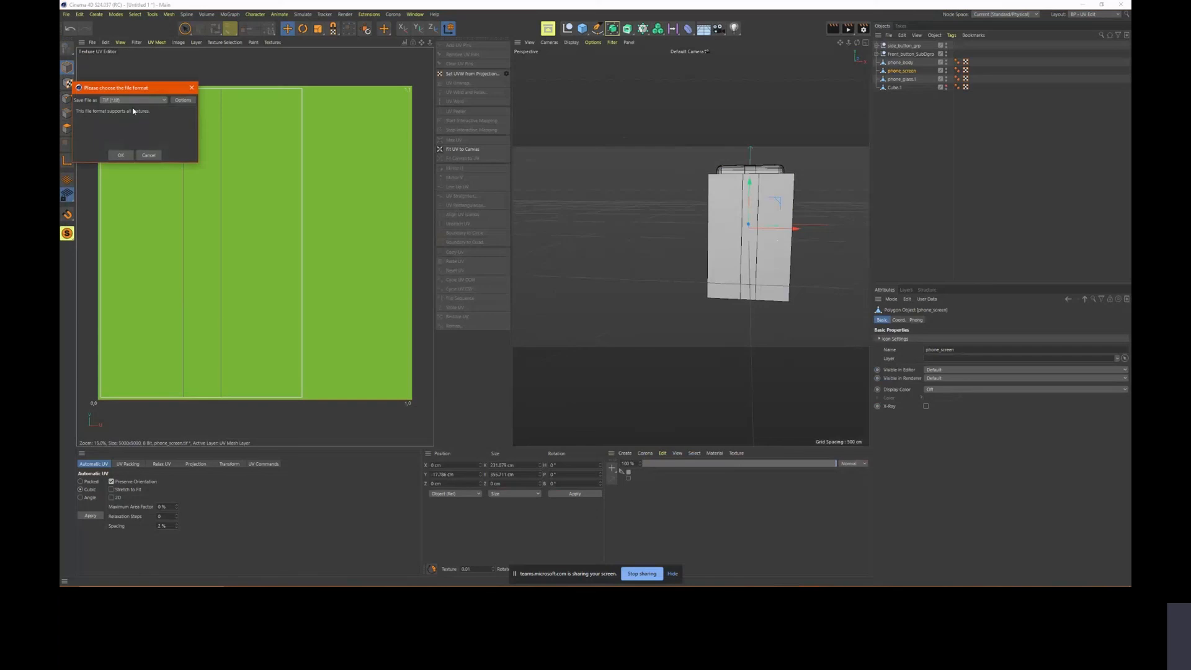
left_click(134, 102)
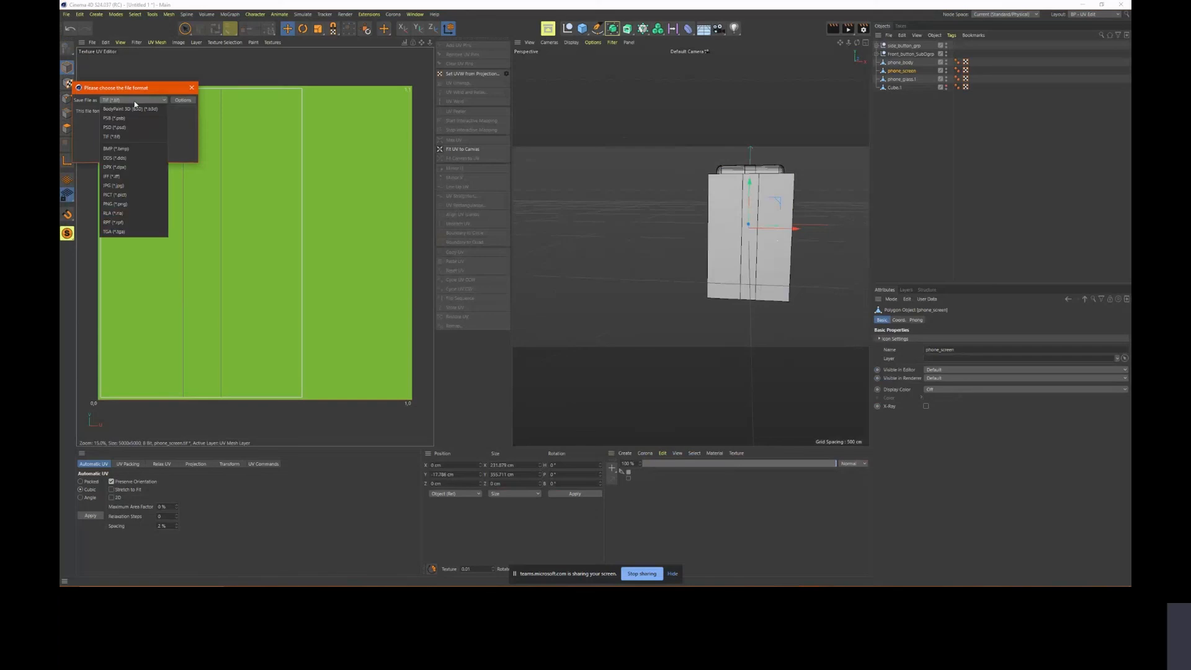
left_click(116, 231)
left_click(122, 155)
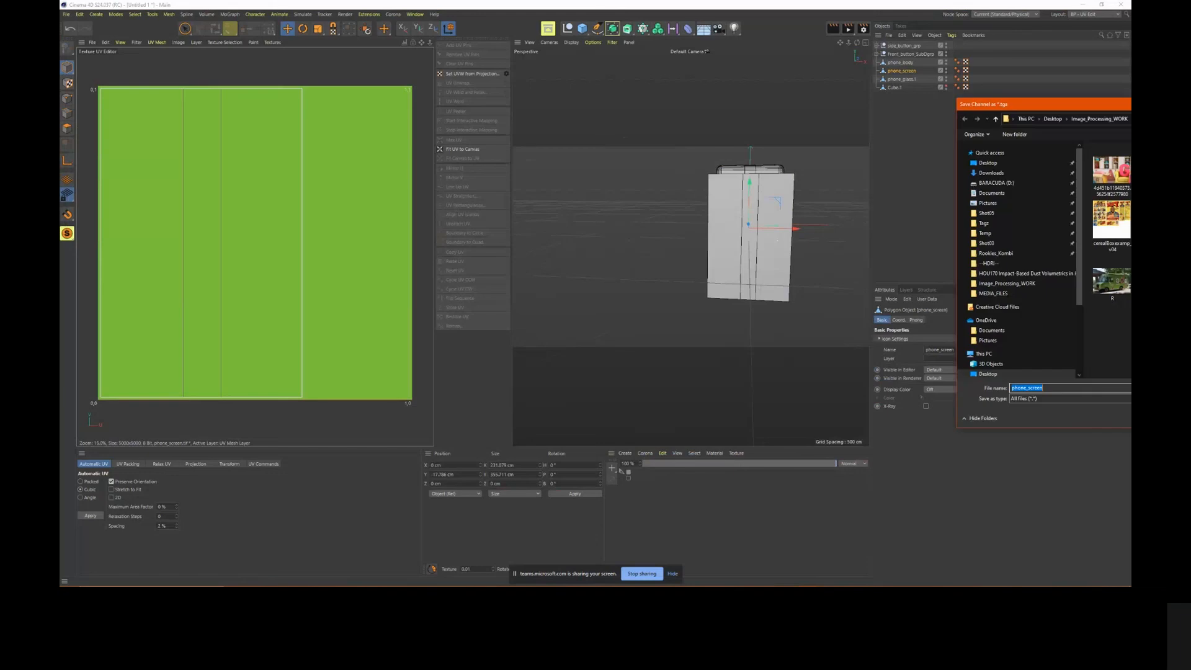
left_click(398, 373)
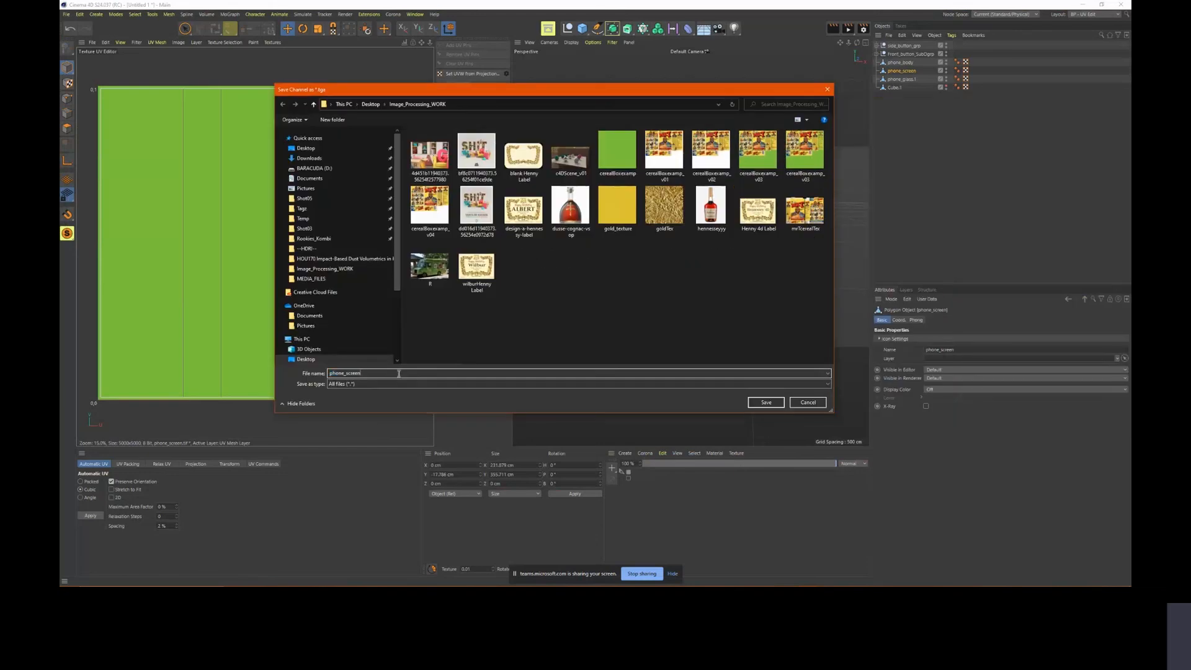
type("_UV")
key("Return")
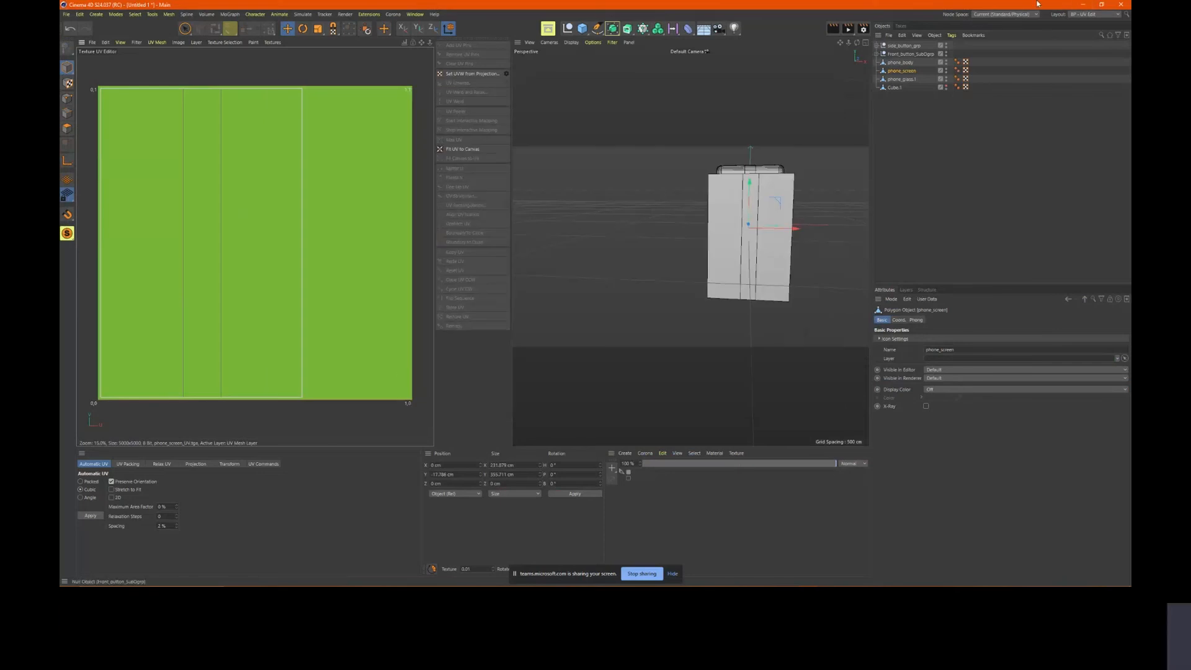
Minimize the 3D scene window and close the two phone reference photos on the desktop
left_click(1083, 4)
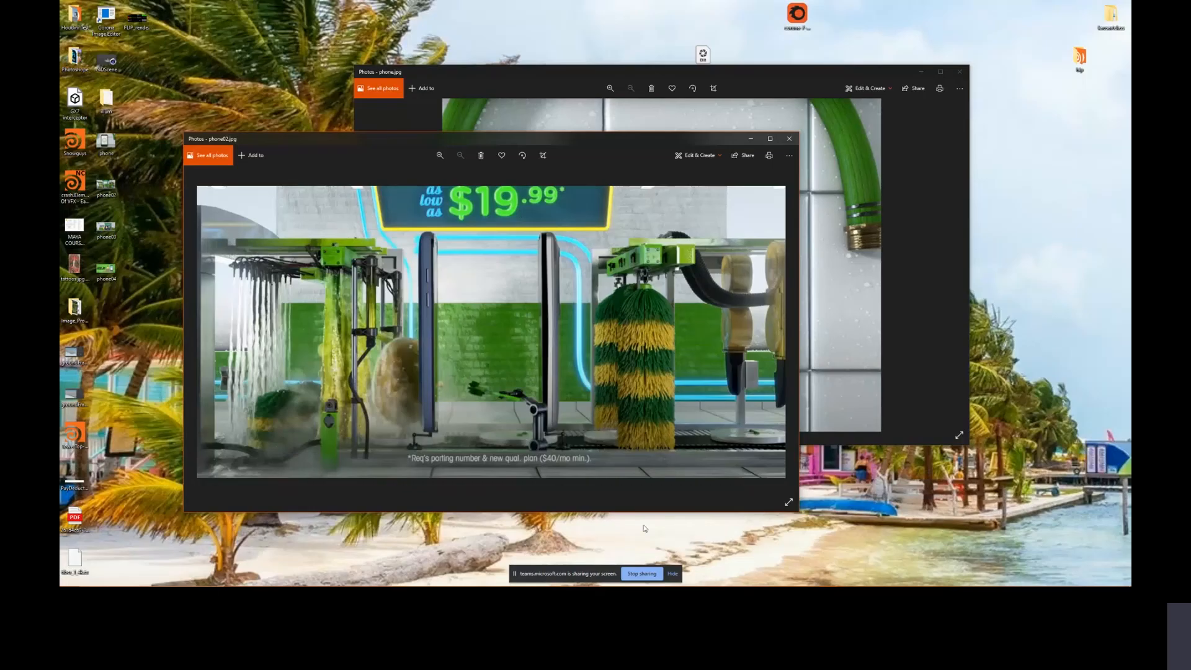
left_click(789, 138)
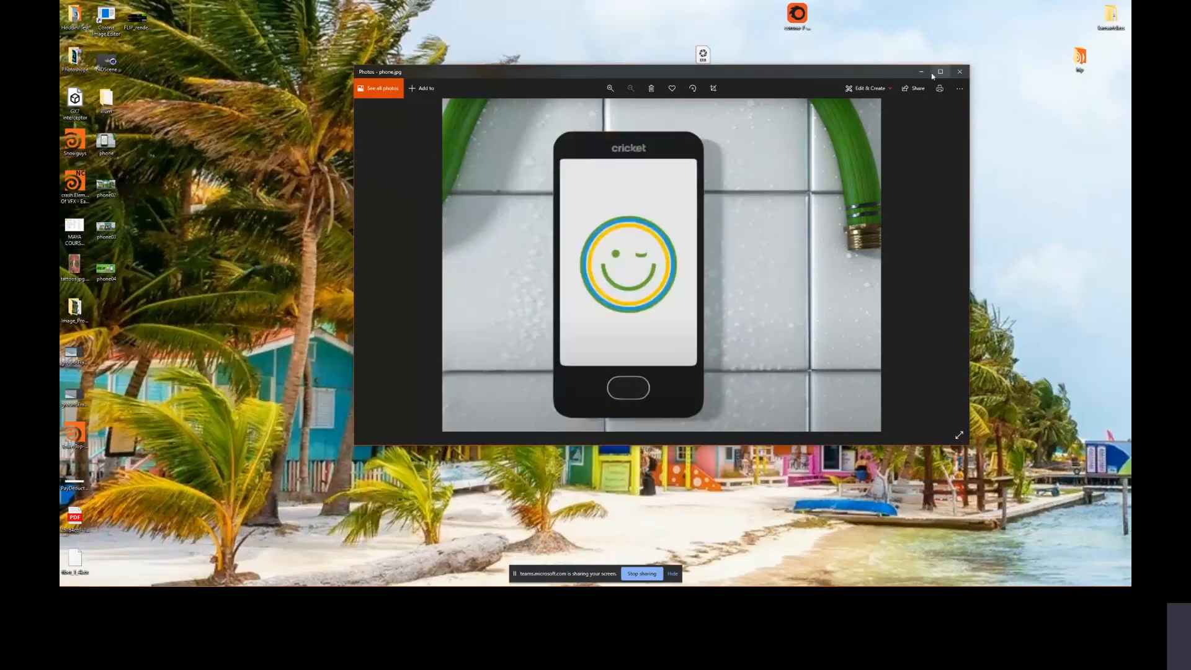
left_click(960, 71)
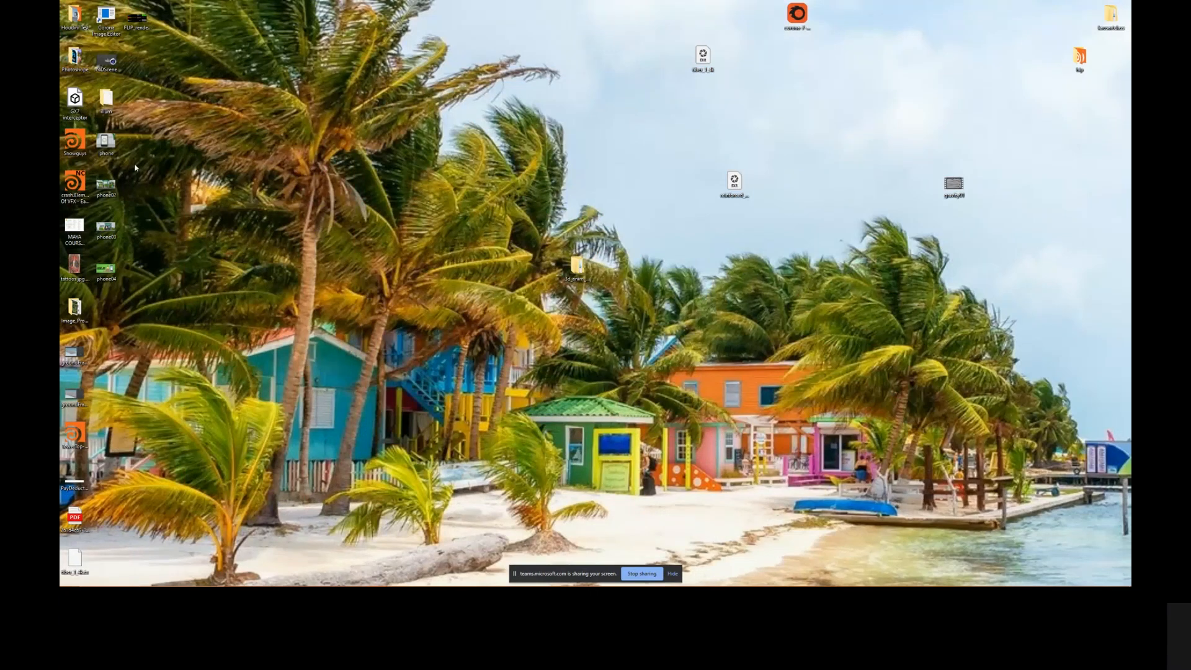
Open the Image_Processing_WORK folder from the desktop and place its window in the middle of the screen
left_click(109, 101)
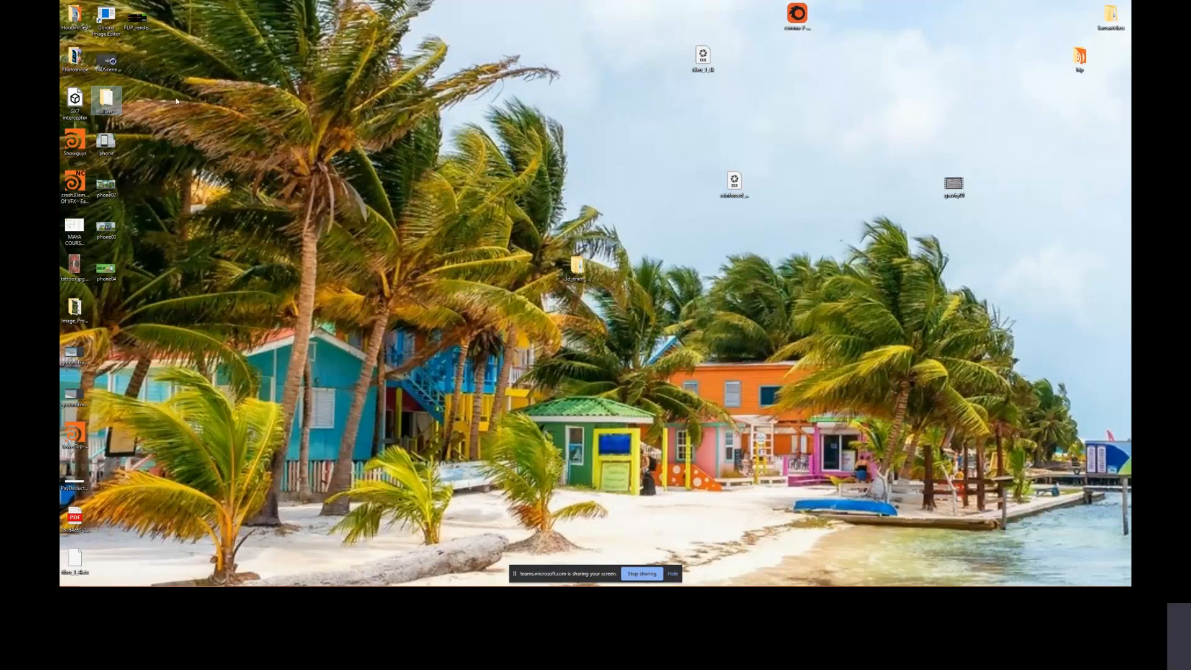
double_click(85, 307)
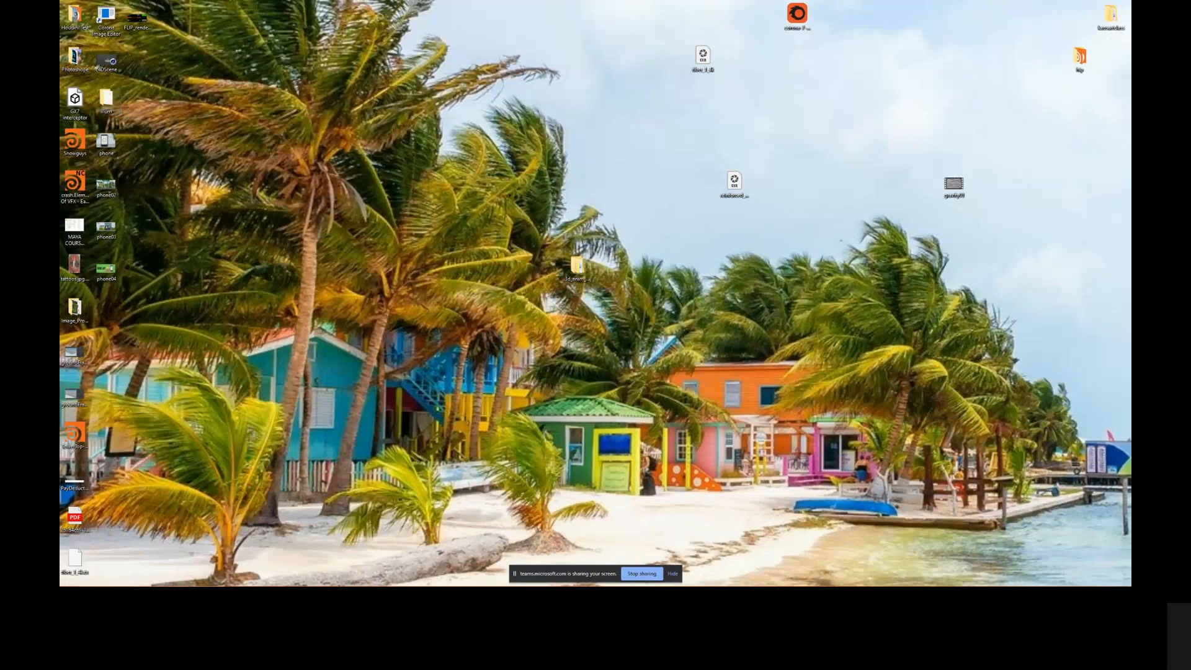
left_click_drag(1057, 68, 578, 85)
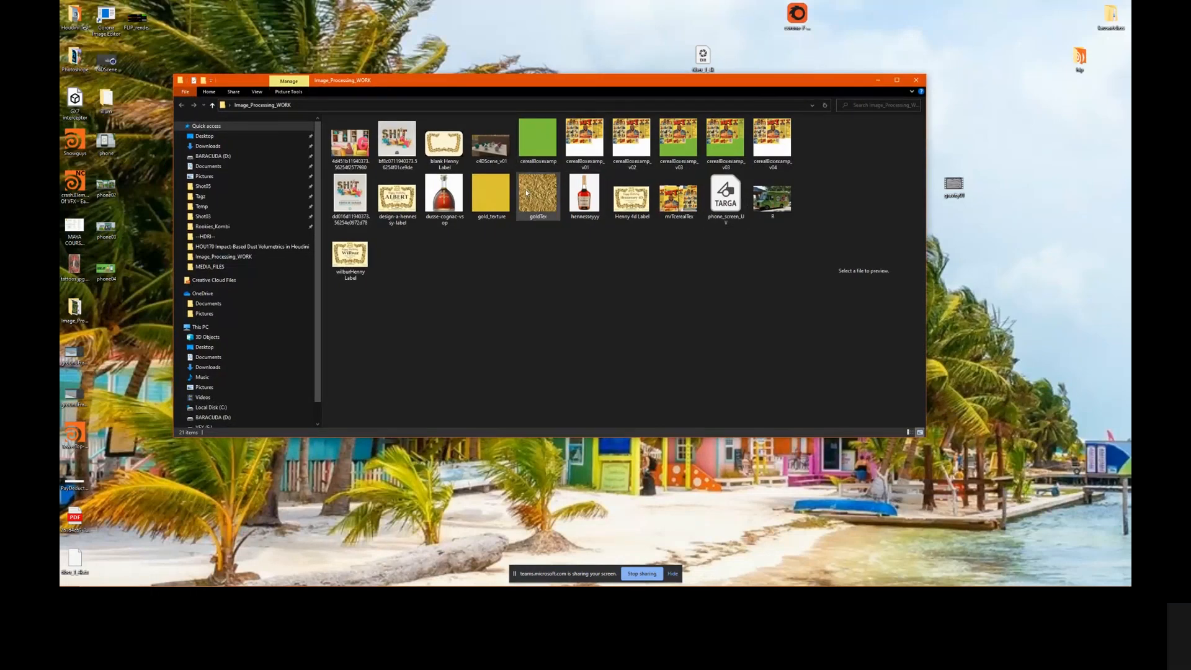
Open the phone_screen_UV Targa file from the folder in Adobe Photoshop
left_click(725, 197)
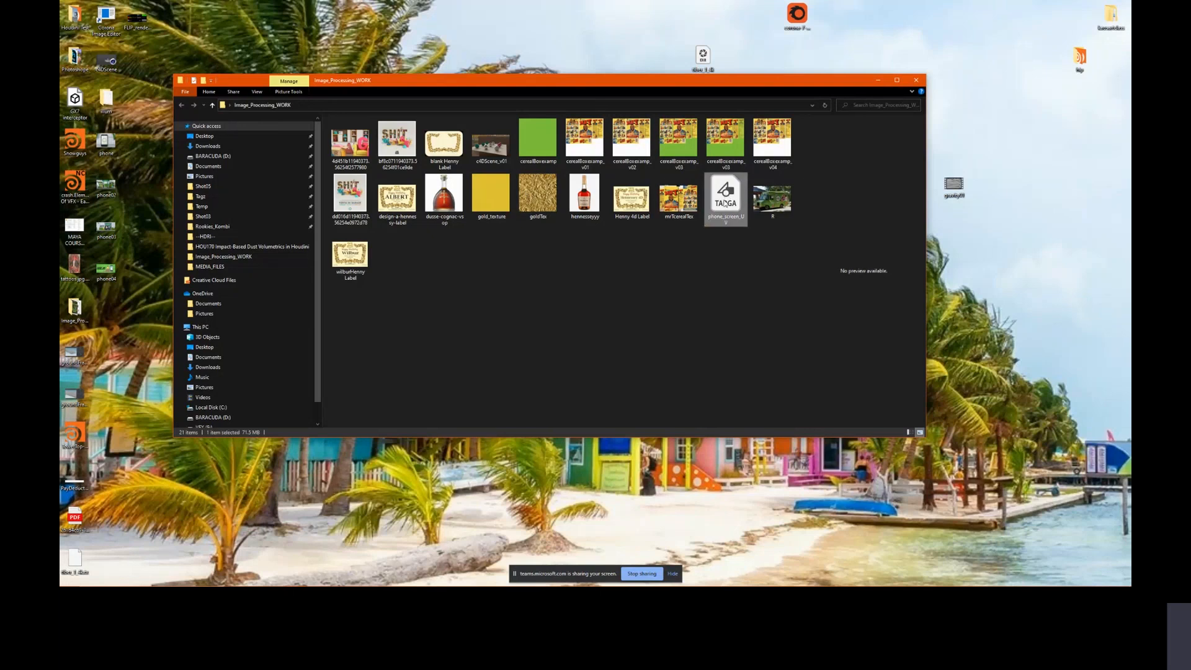
right_click(724, 204)
mouse_move(800, 253)
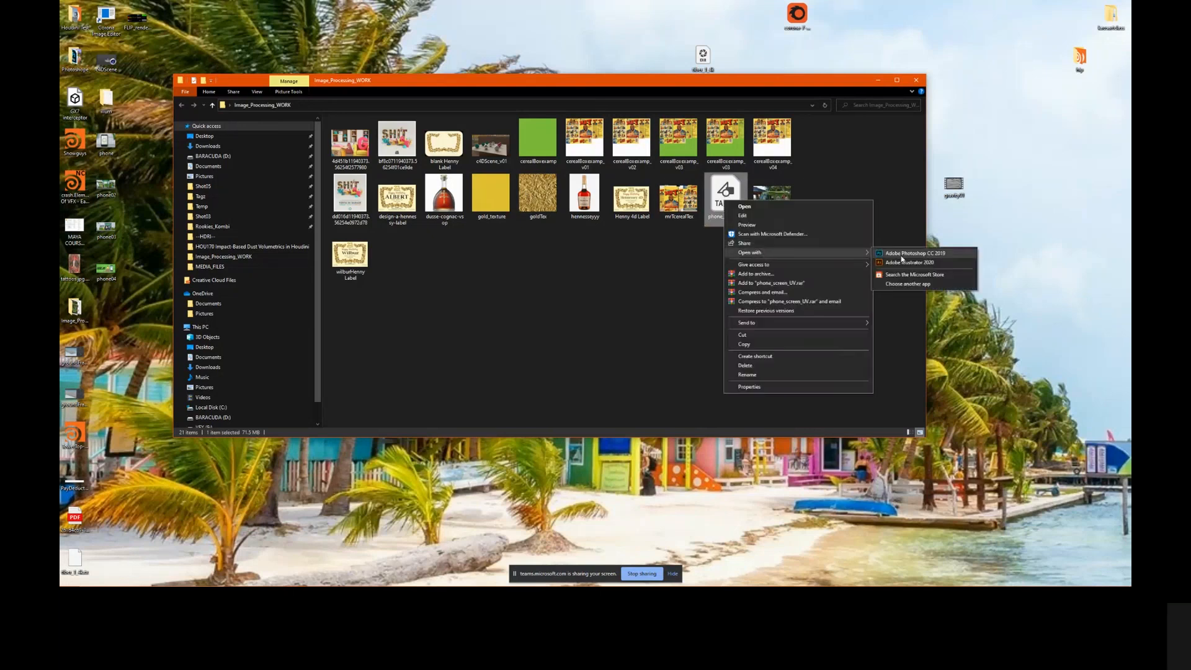
left_click(903, 254)
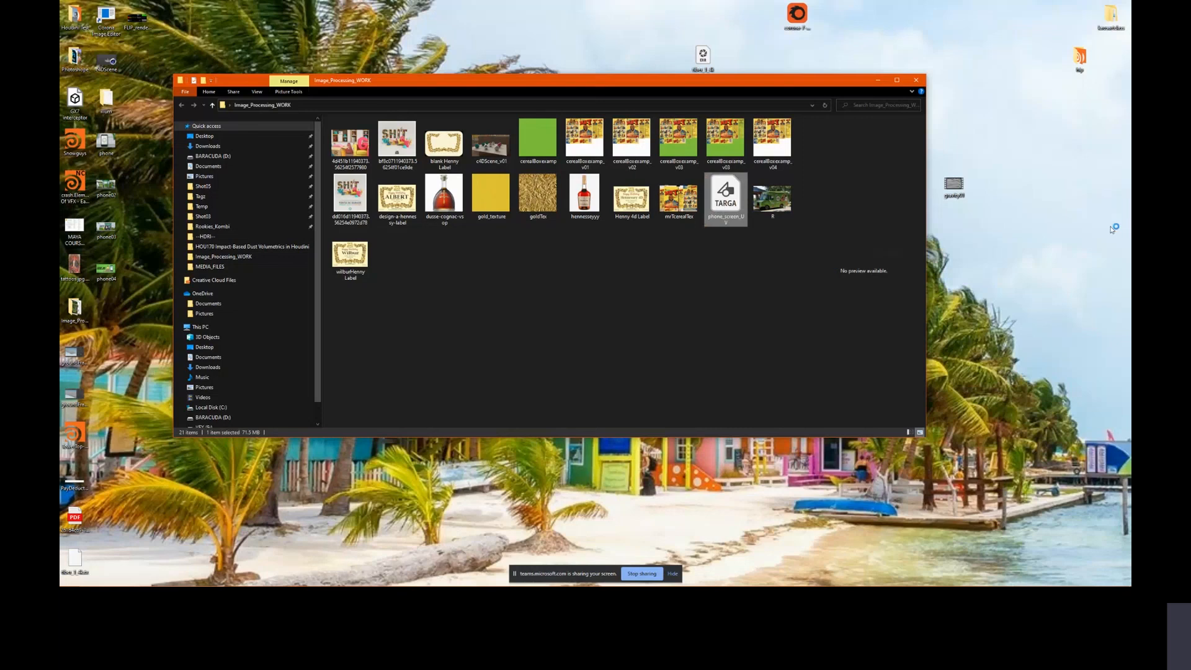
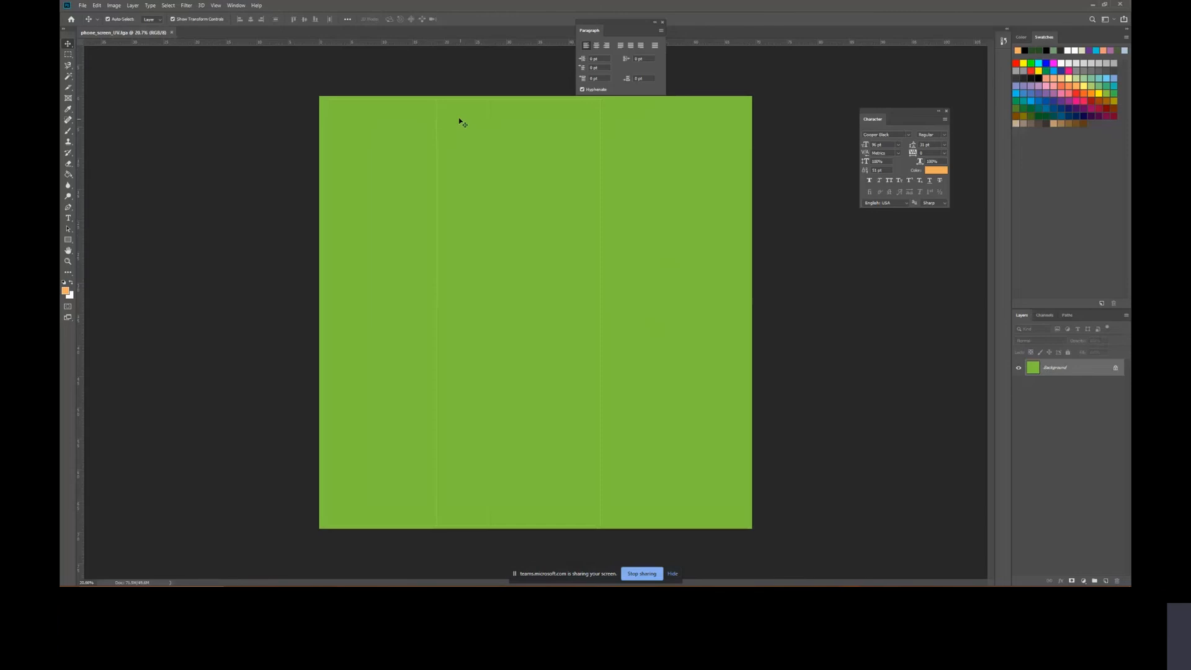
Switch to the web browser and run a Bing image search for "cool guy" in a new tab
key("alt+Tab")
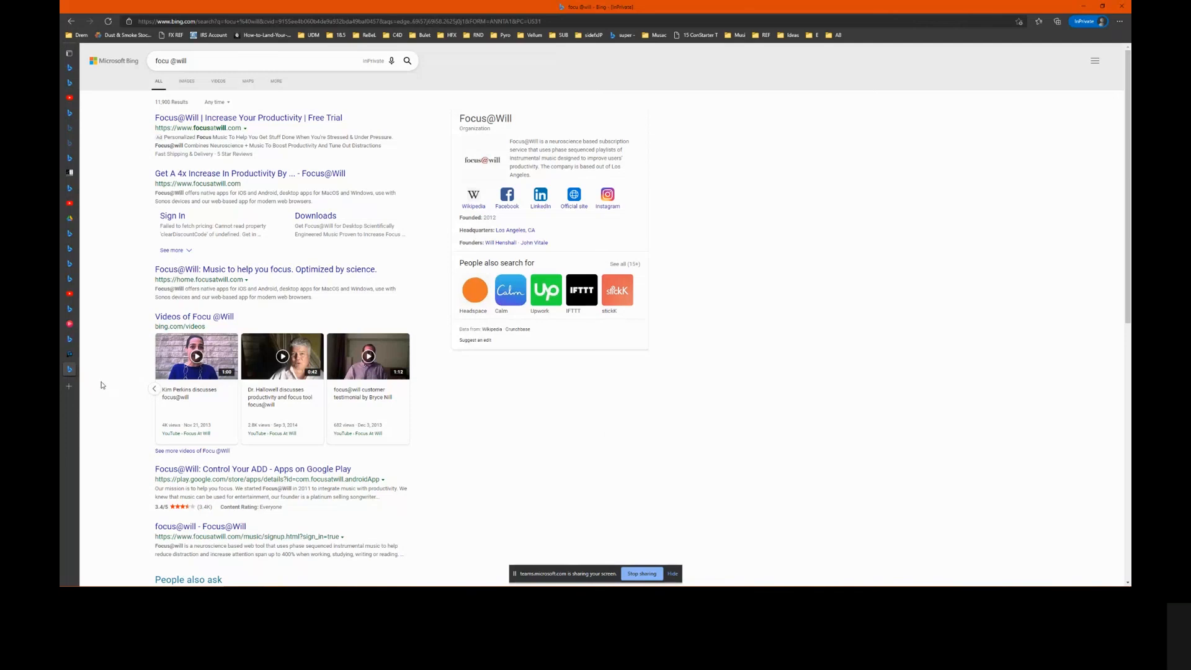
left_click(69, 386)
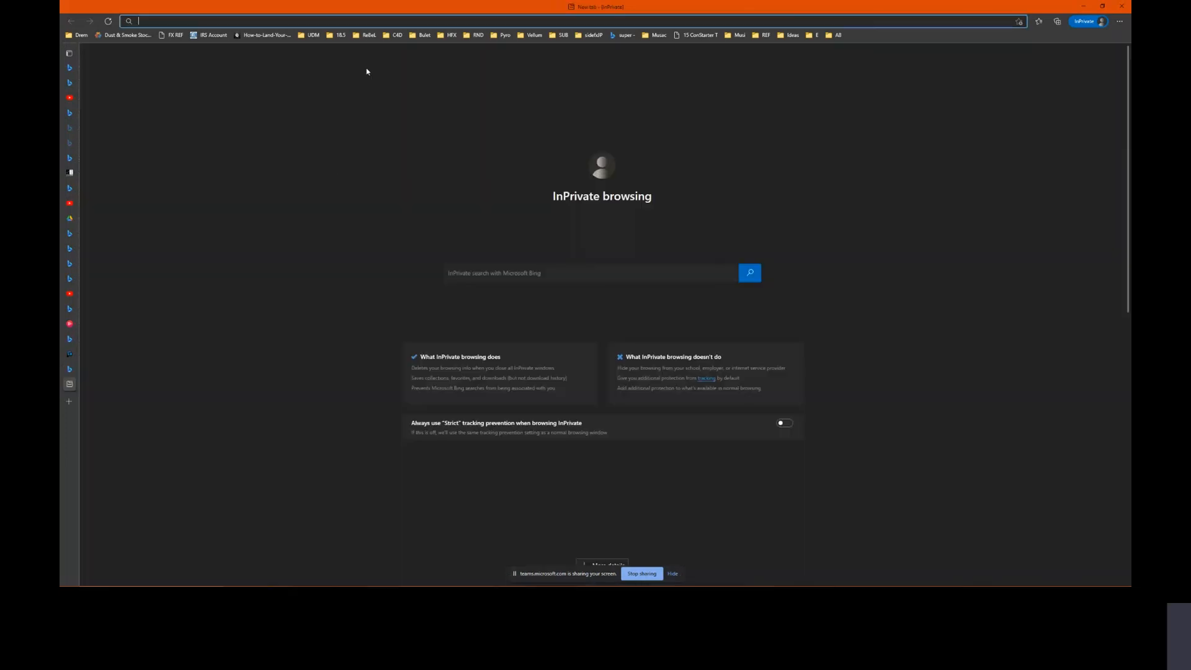
type("cool g")
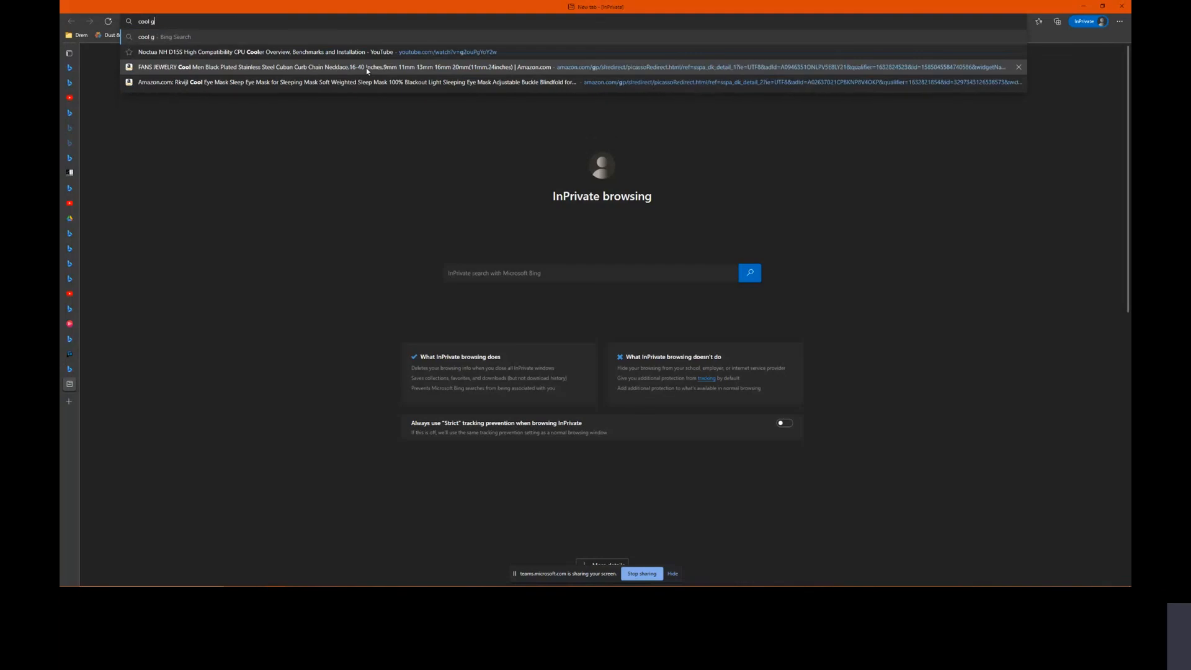
type("uy")
key("Return")
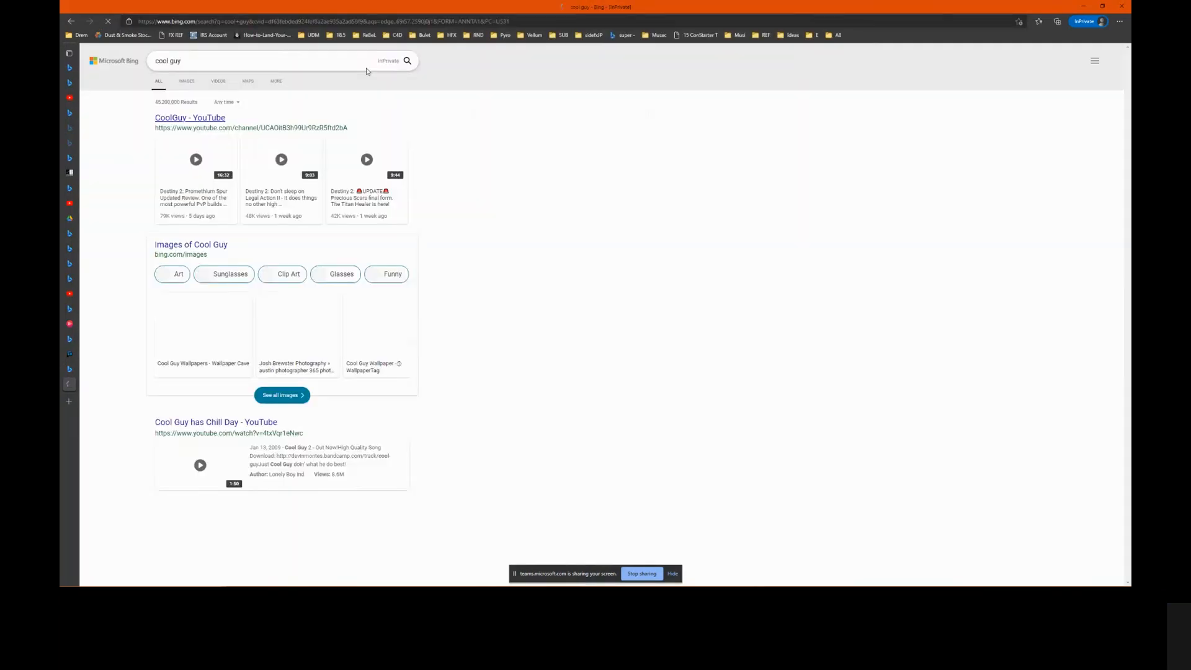
left_click(191, 84)
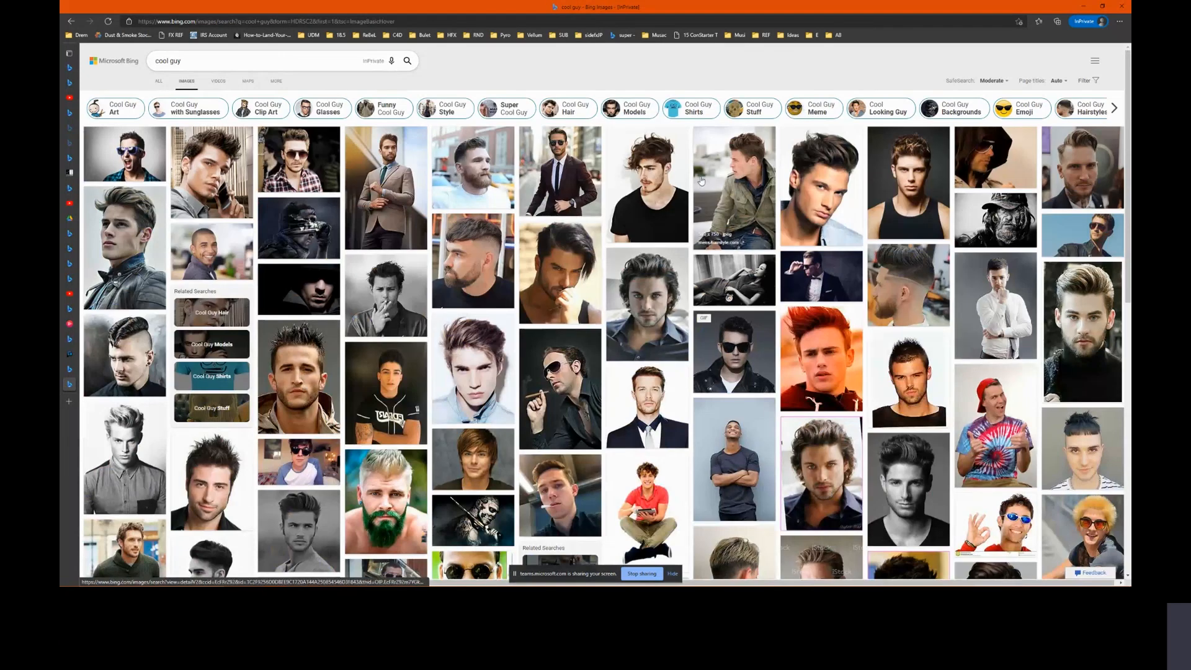
Look through the "cool guy" image results for a picture suitable for the phone screen
scroll(735, 278, "down", 2)
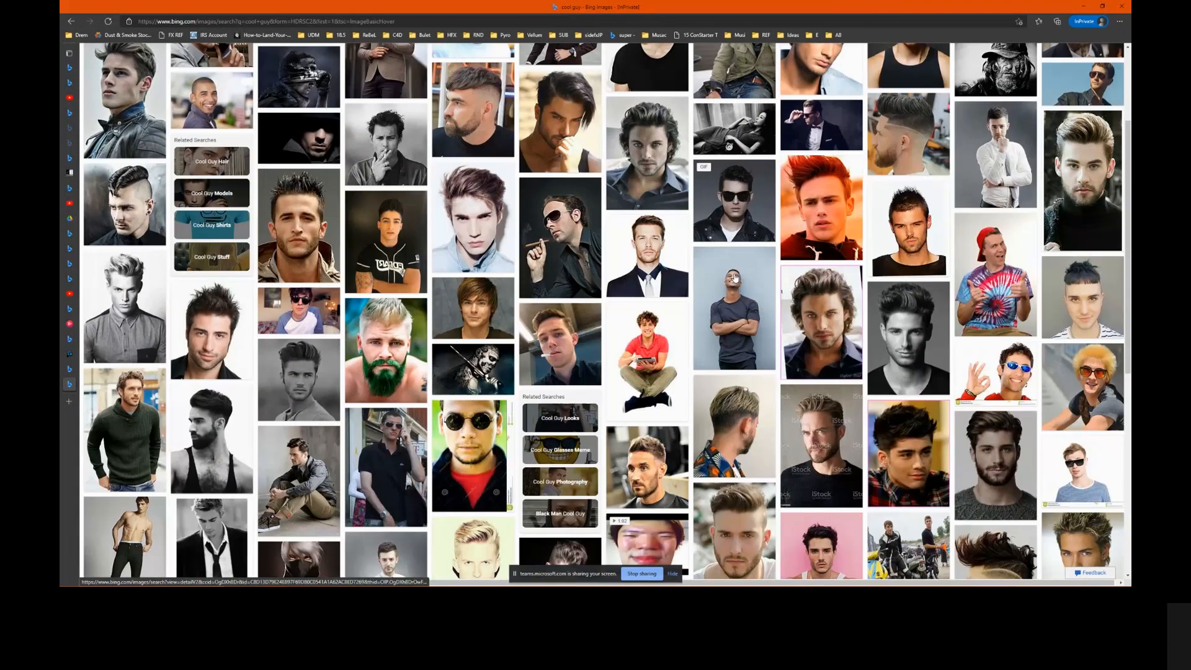
scroll(736, 279, "down", 3)
scroll(735, 277, "down", 5)
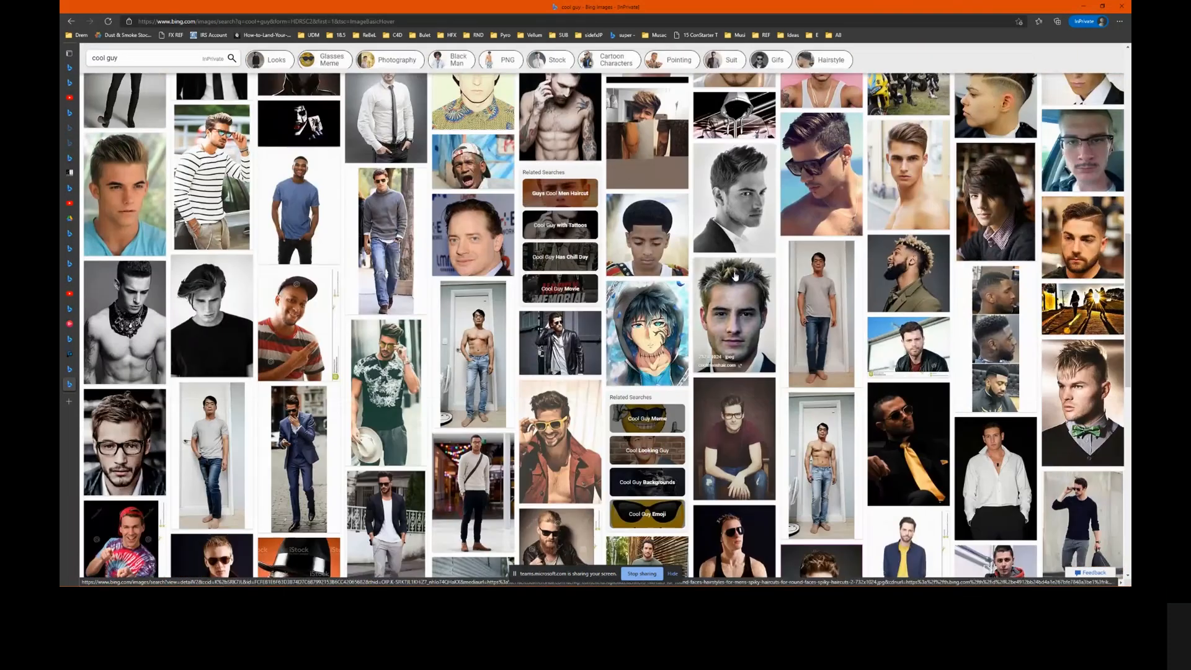
scroll(735, 276, "down", 5)
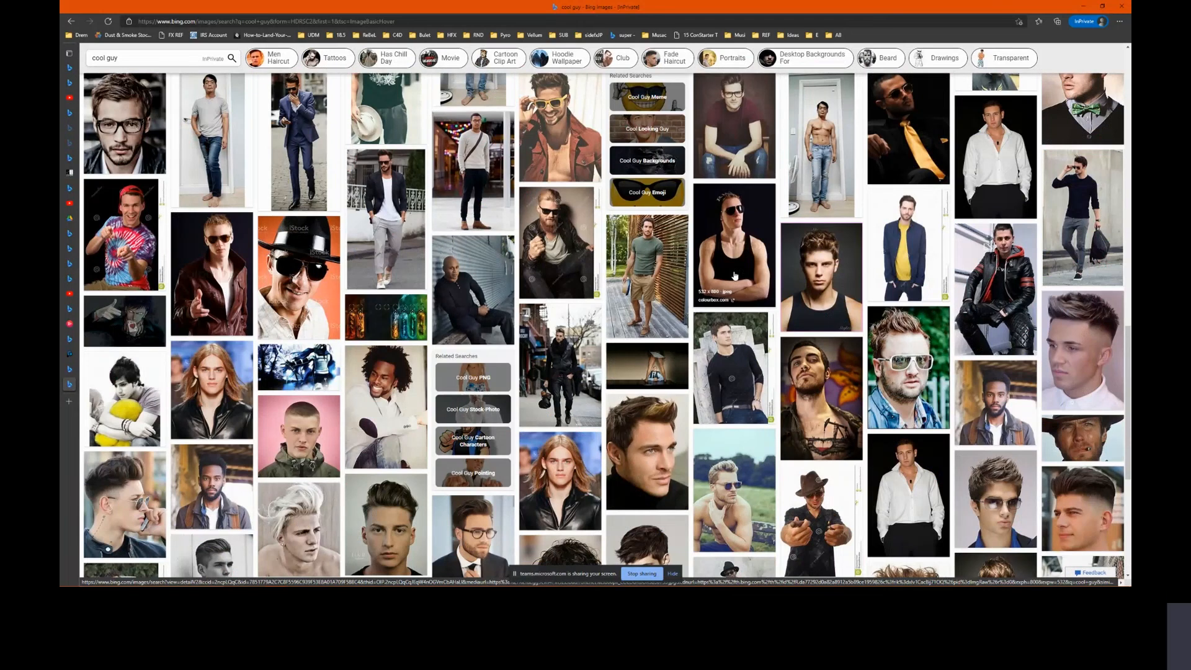
scroll(735, 277, "down", 3)
scroll(735, 274, "down", 3)
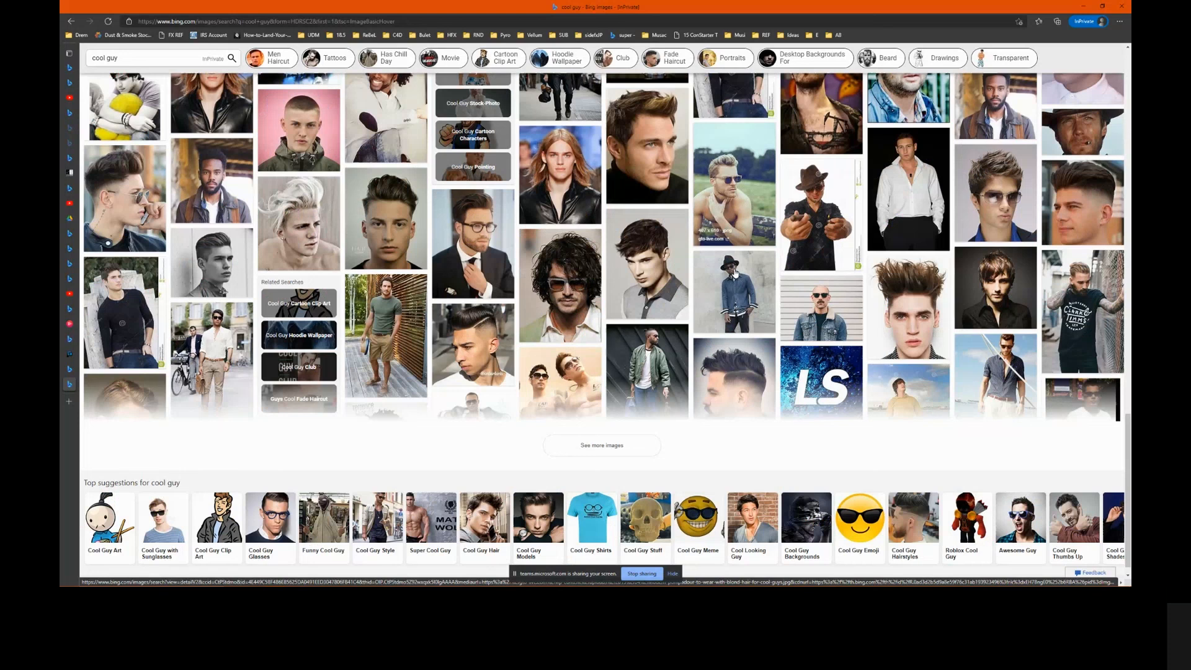
scroll(735, 273, "down", 3)
scroll(734, 272, "up", 12)
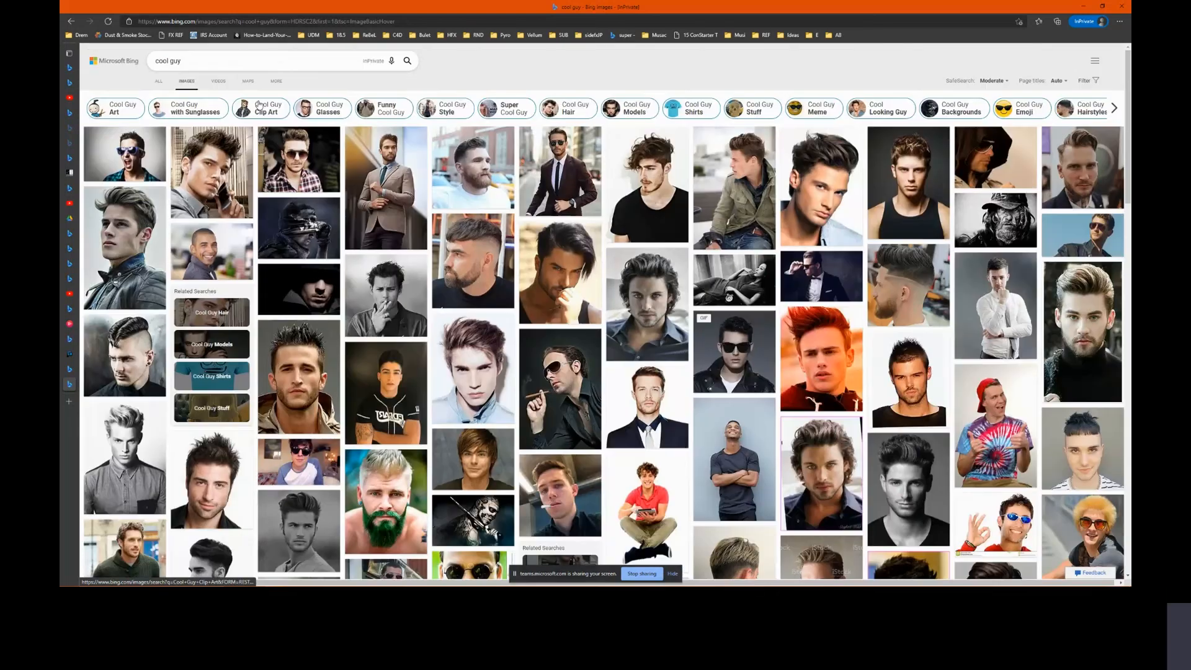
Change the image search to "weird guy" and skim the resulting pictures
double_click(152, 61)
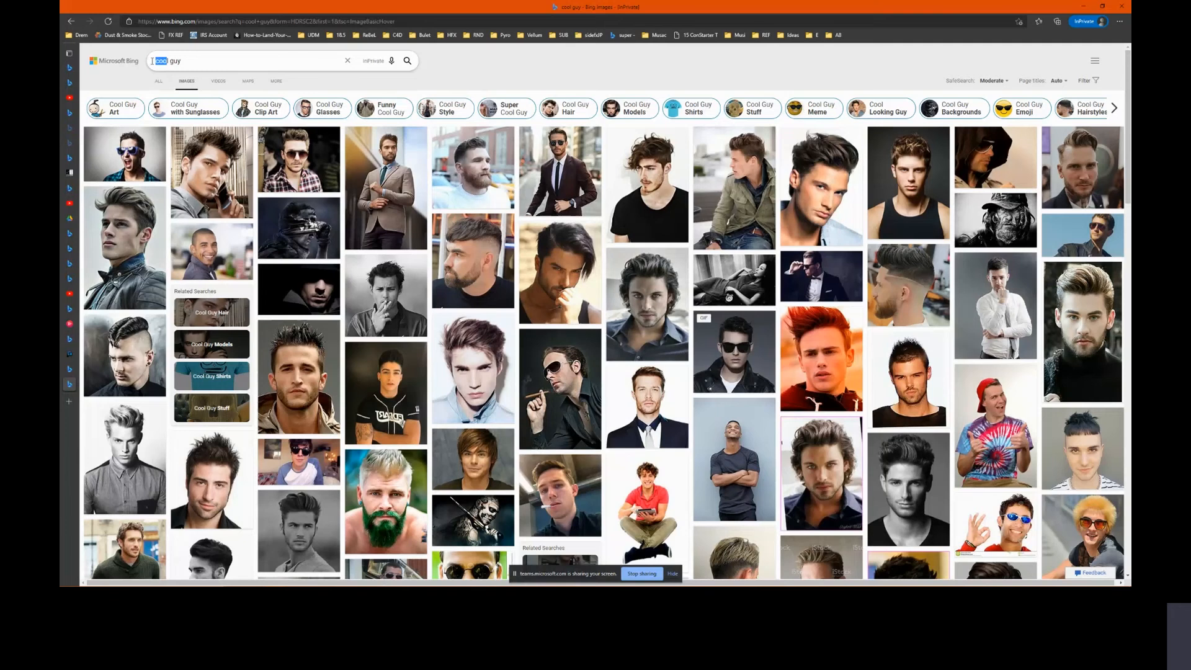
type("weil")
type("d")
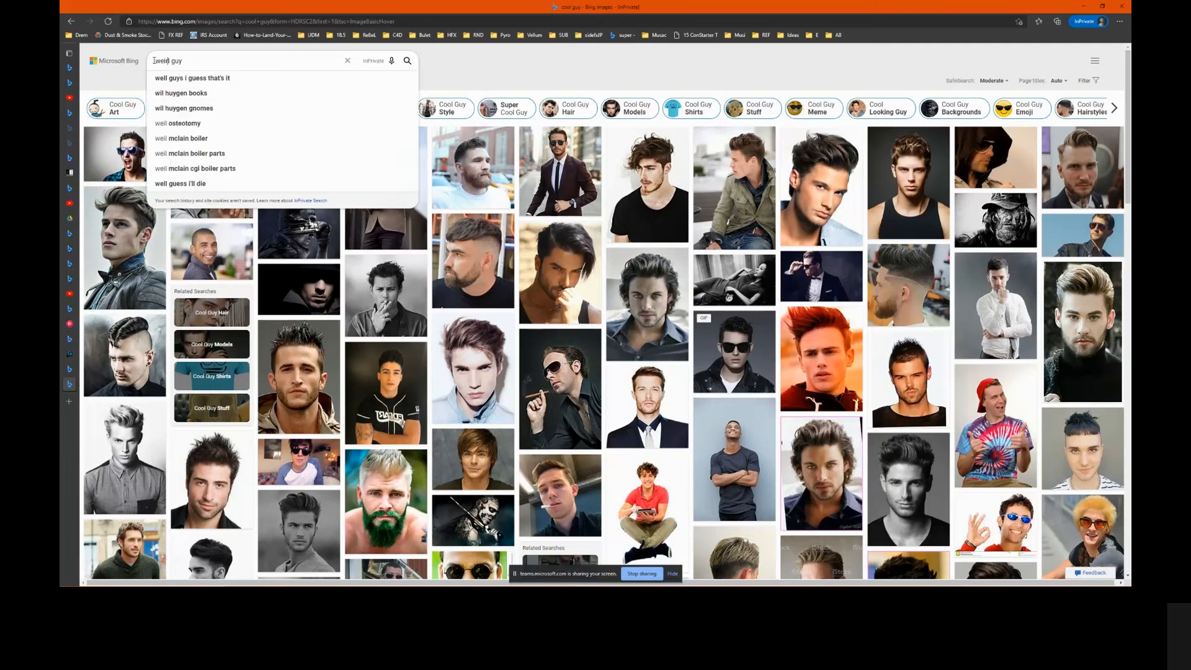
key("Return")
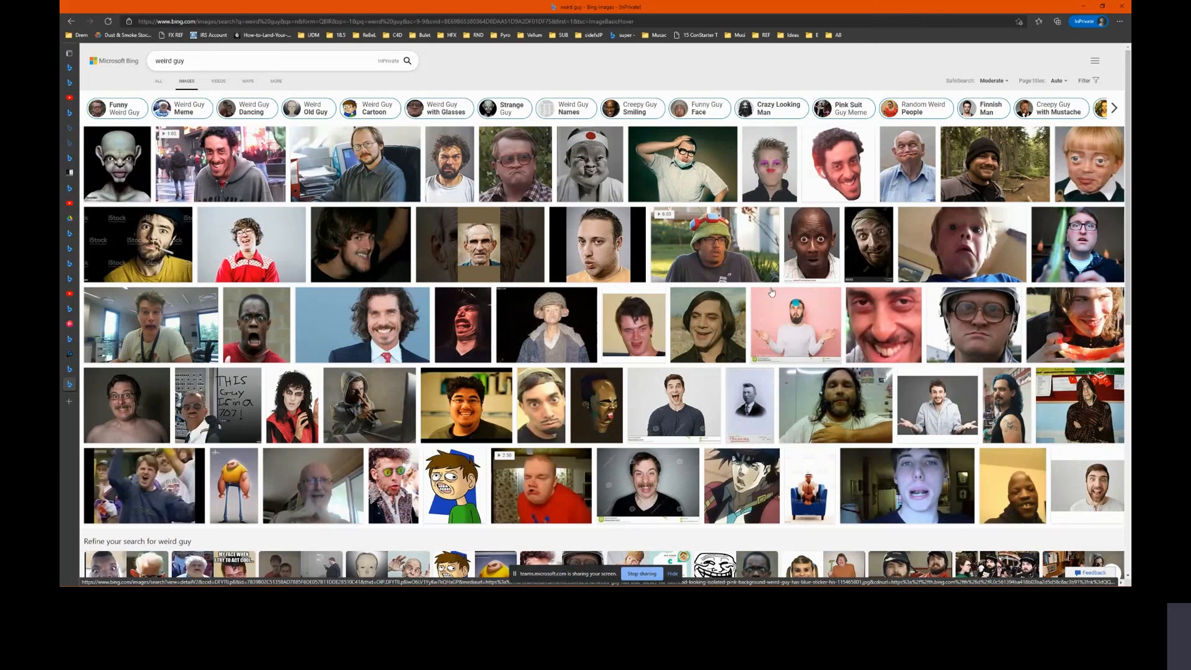
scroll(771, 292, "down", 3)
scroll(313, 80, "up", 3)
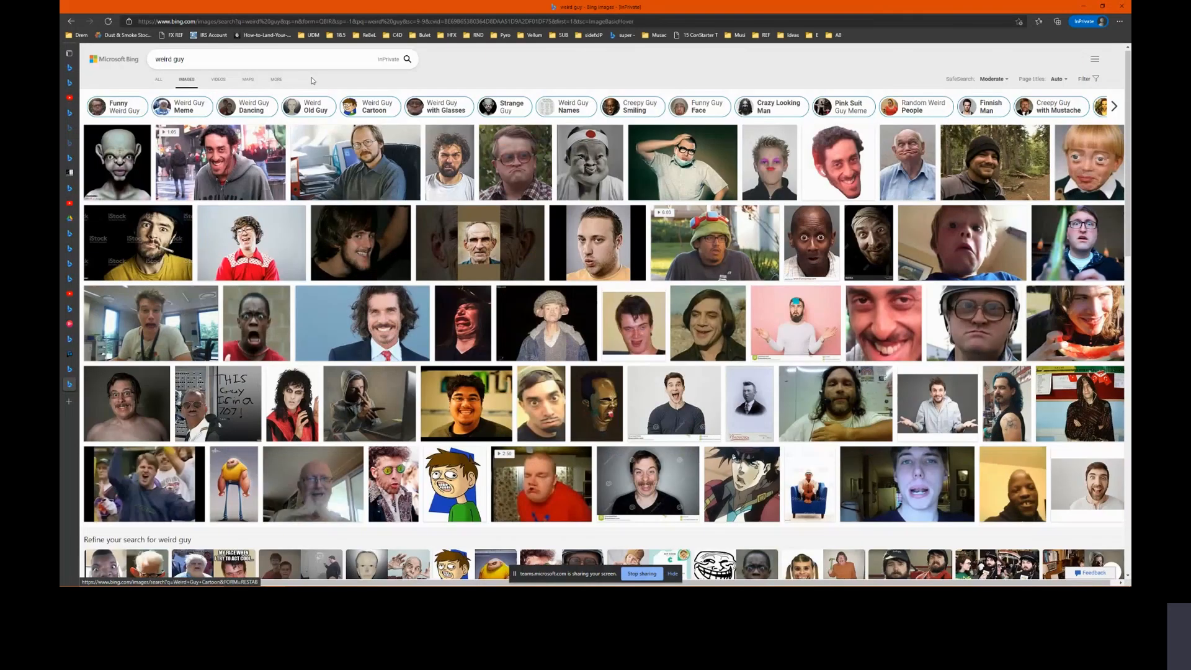
Replace the image search term with "emoji guy"
left_click(312, 59)
type("em")
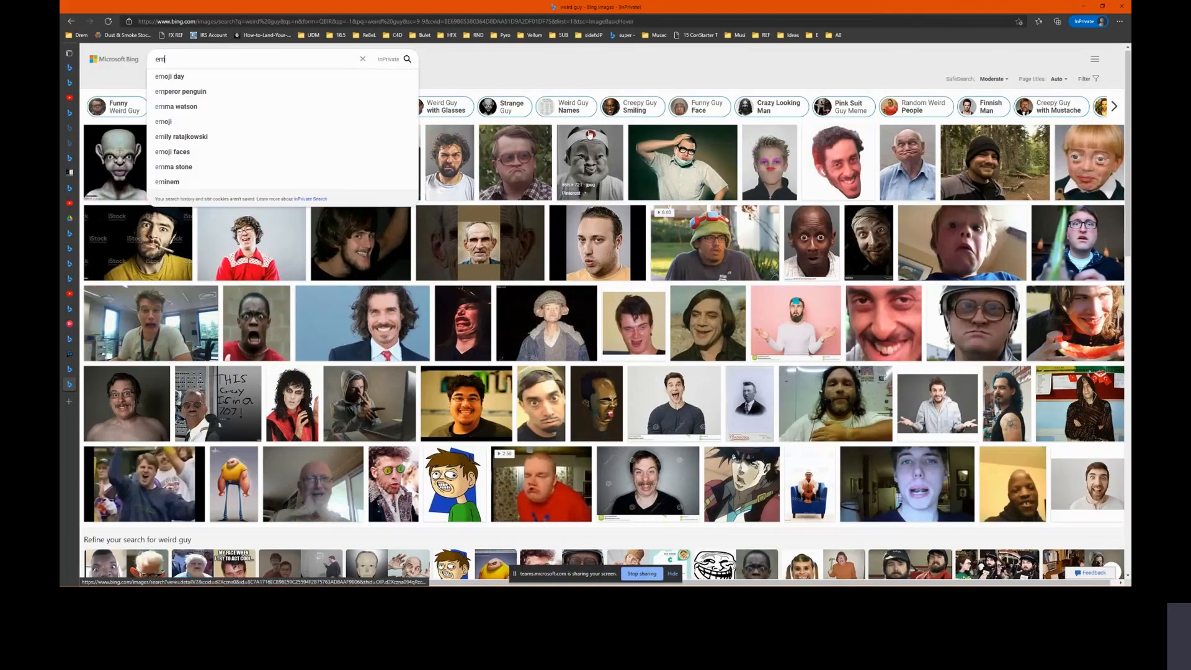
type("oji")
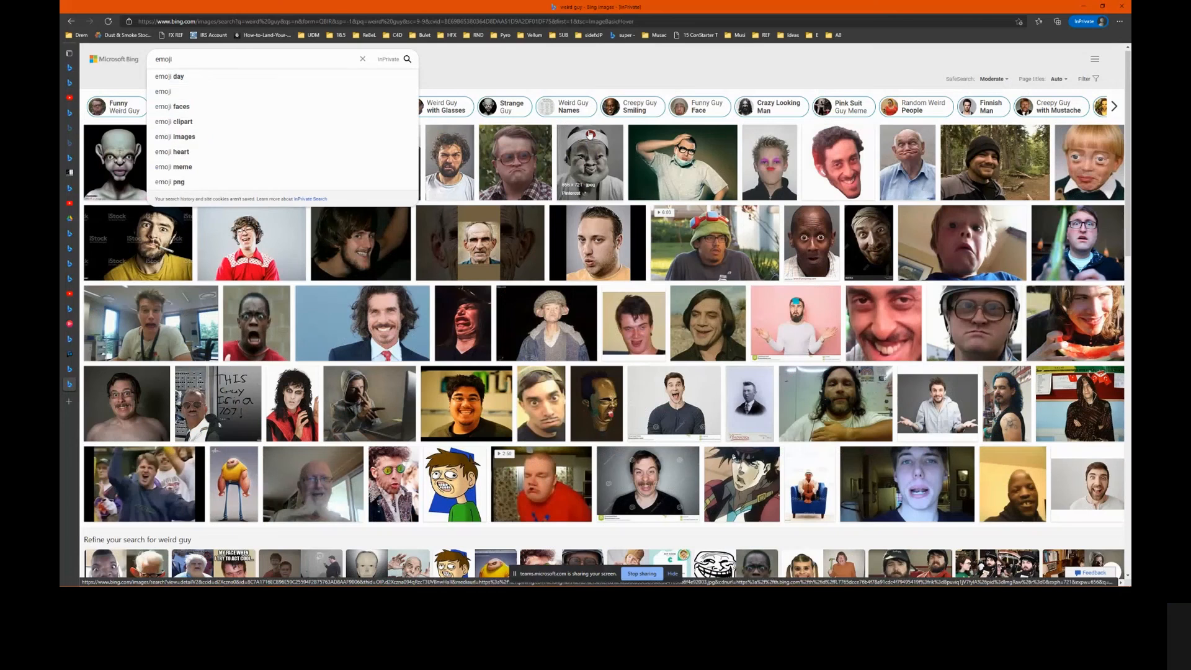
type(" guy")
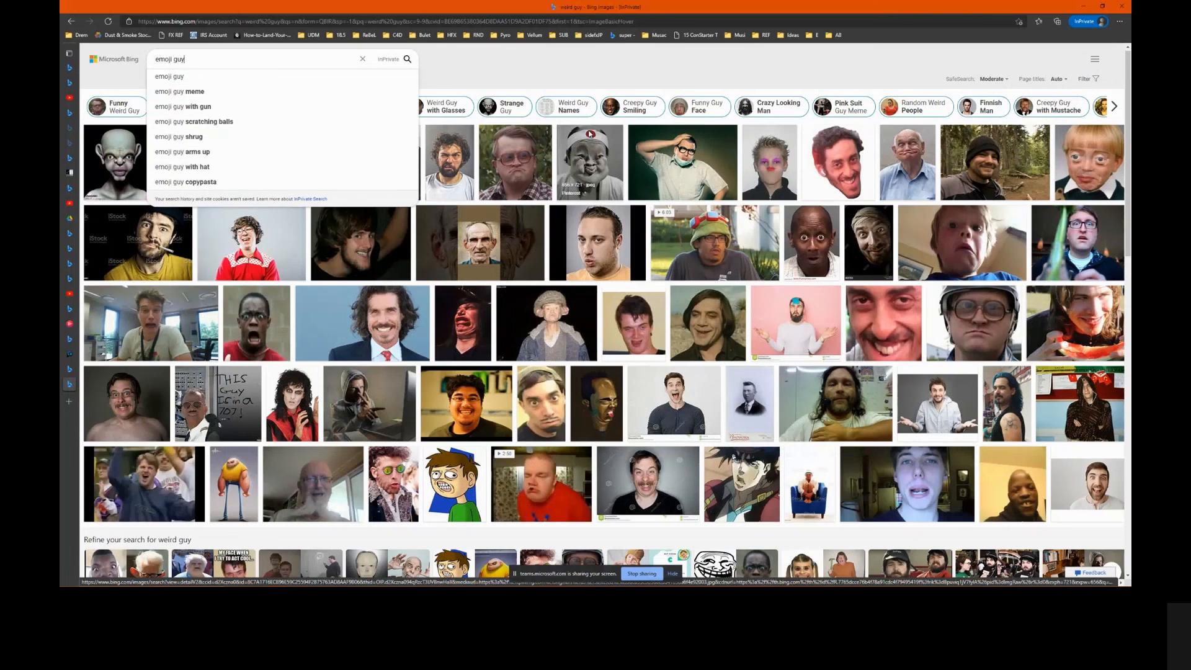
key("Return")
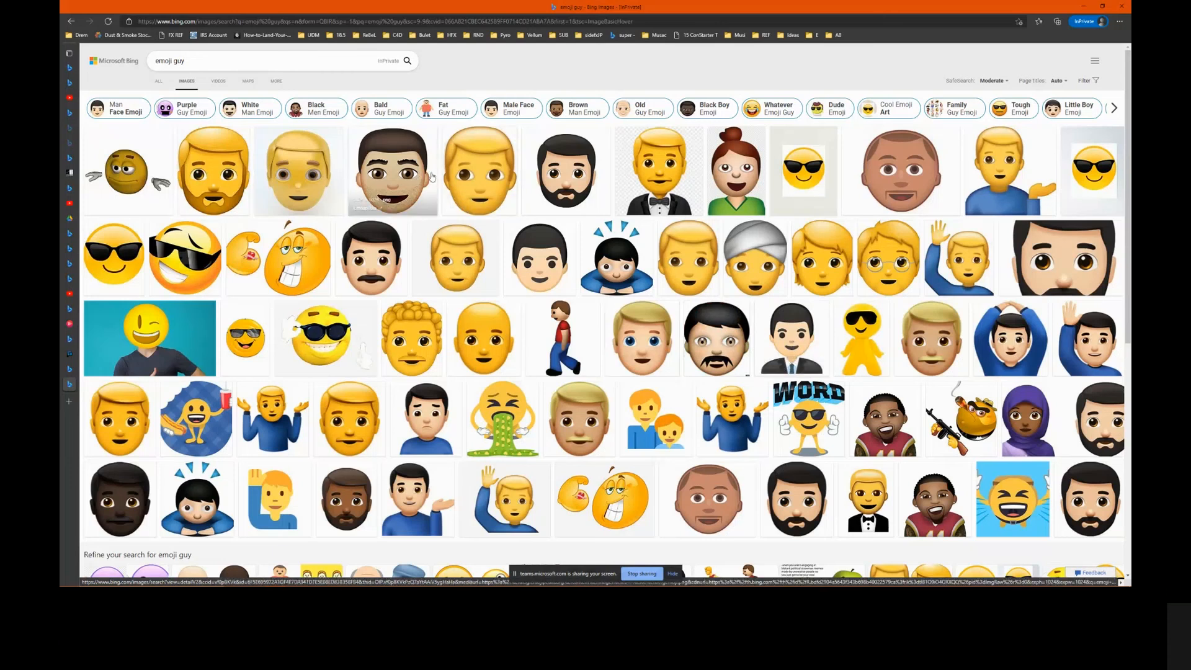
Browse the "emoji guy" results, previewing the man raising hand emoji and returning to the results overview
scroll(432, 176, "down", 5)
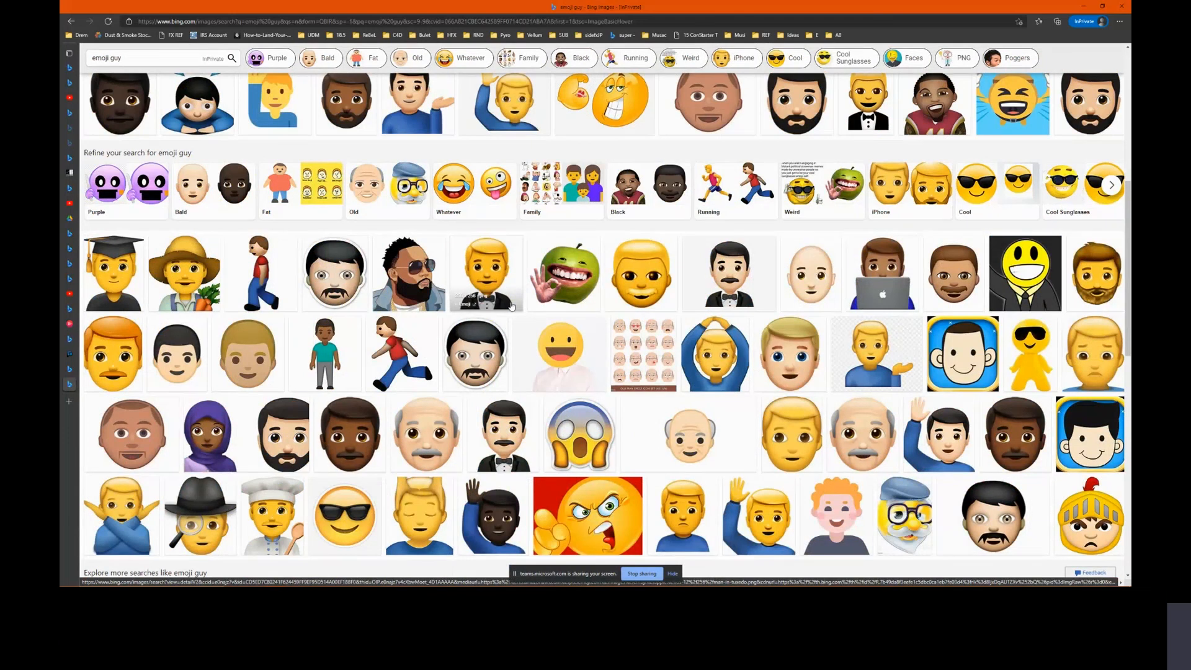
scroll(623, 332, "down", 5)
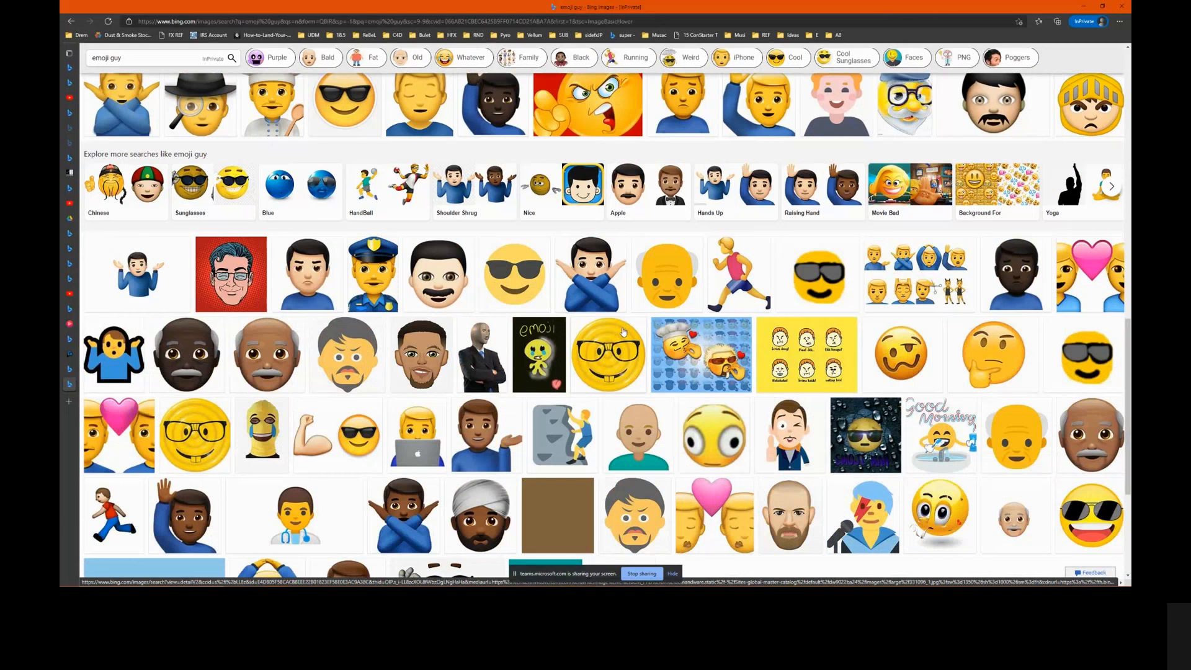
scroll(624, 332, "down", 1)
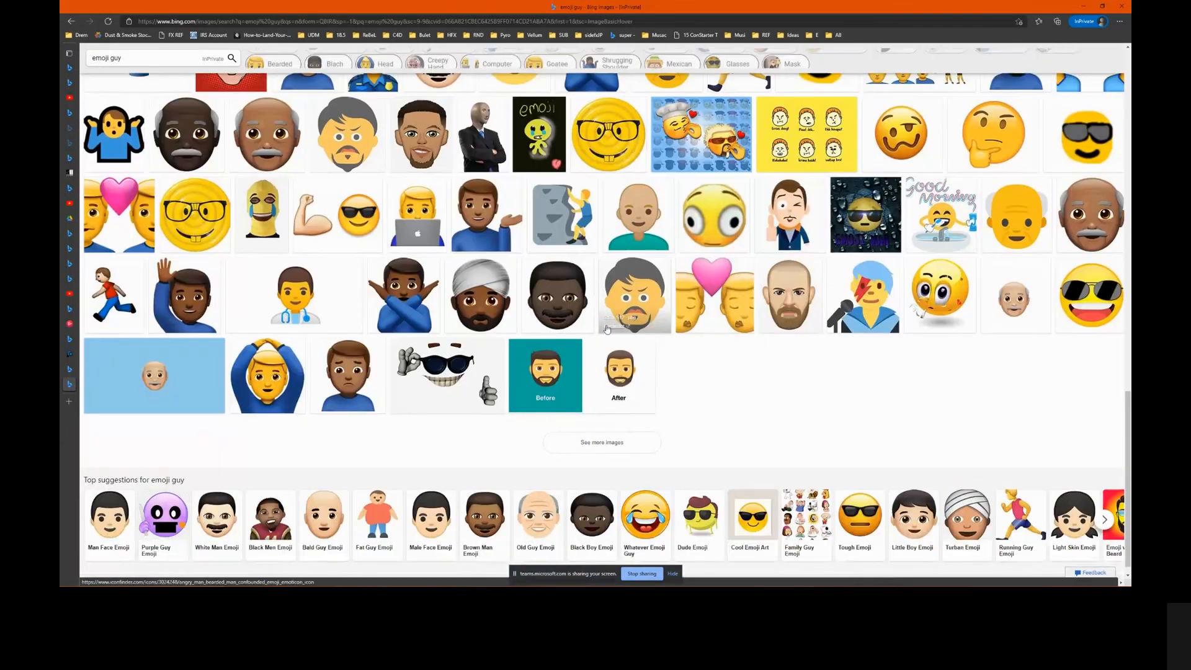
scroll(617, 331, "down", 2)
scroll(613, 327, "up", 1)
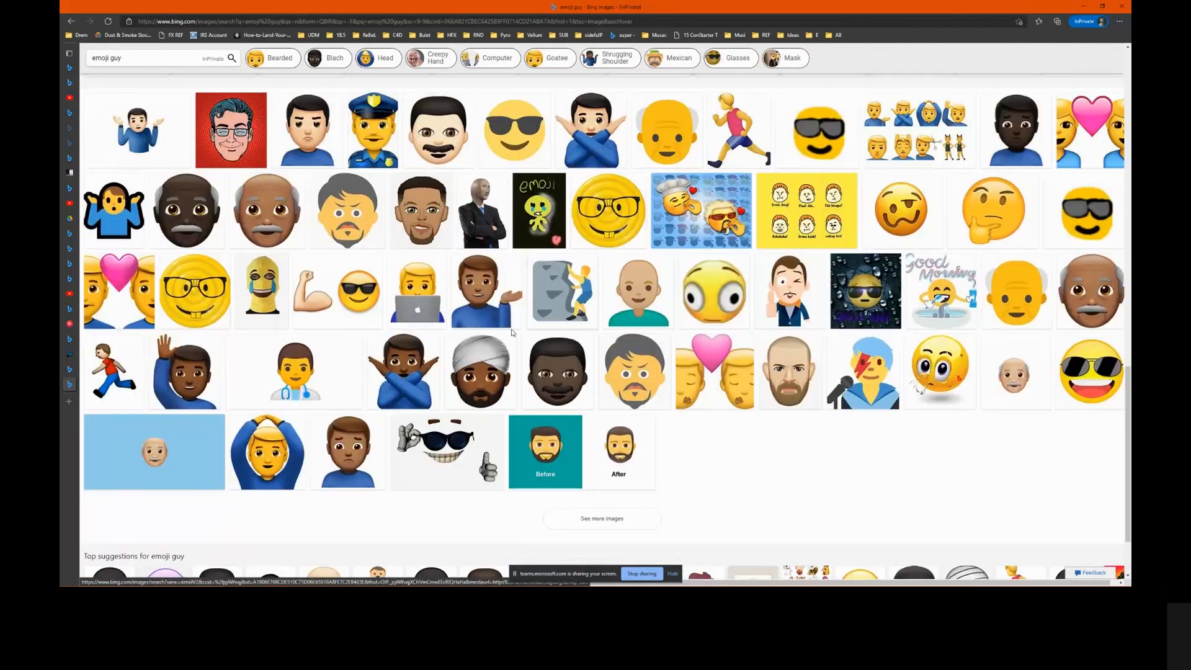
left_click(184, 373)
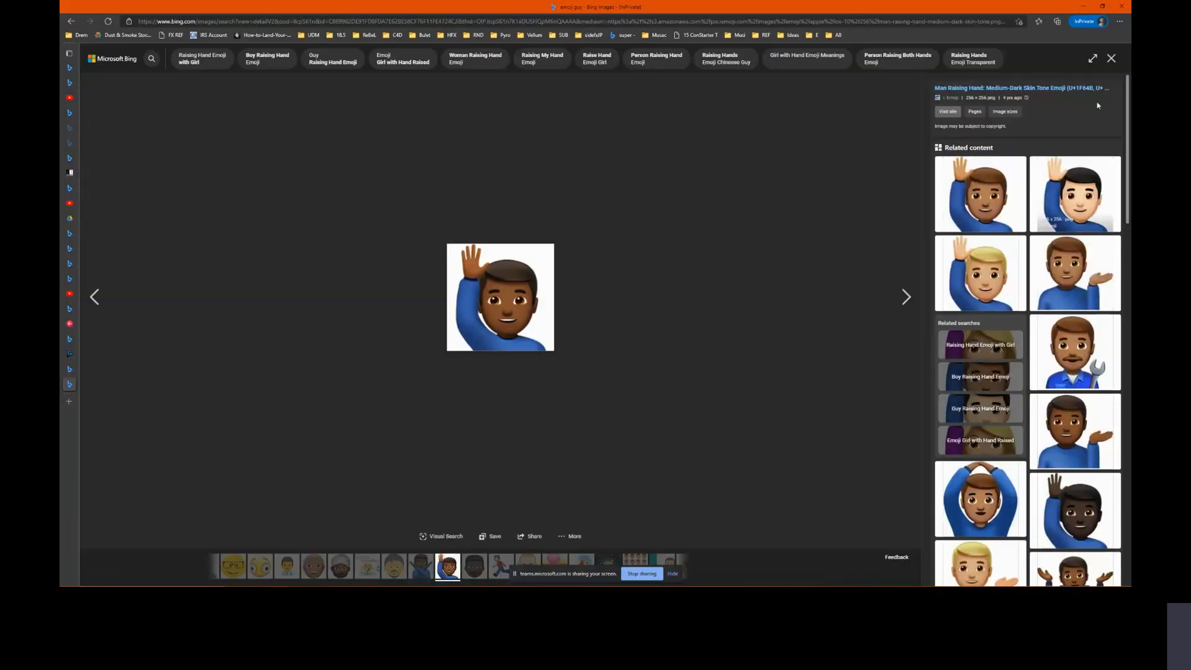
left_click(1111, 57)
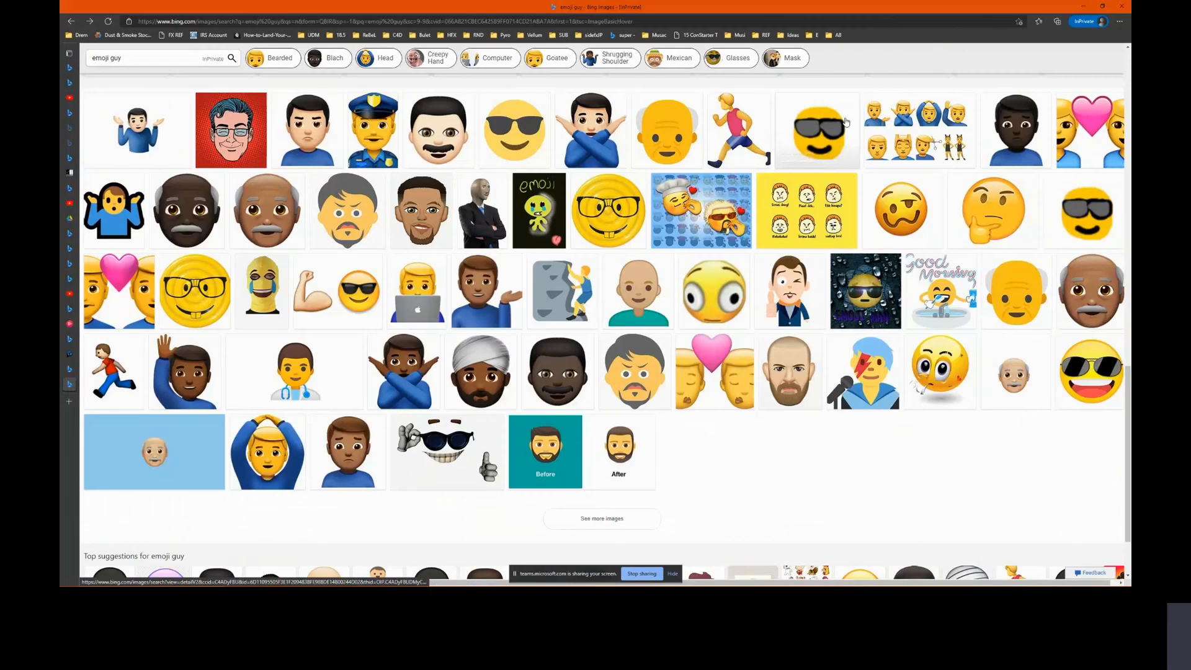
scroll(524, 73, "up", 7)
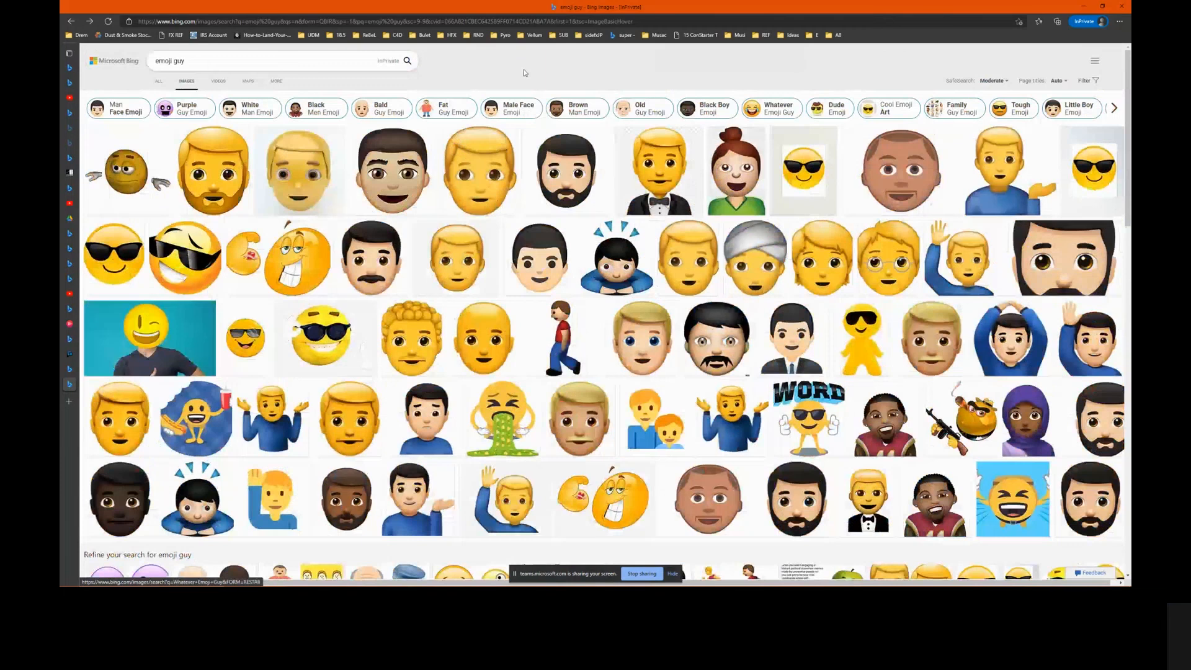
Filter the "emoji guy" image results to the Large image size
left_click(1089, 82)
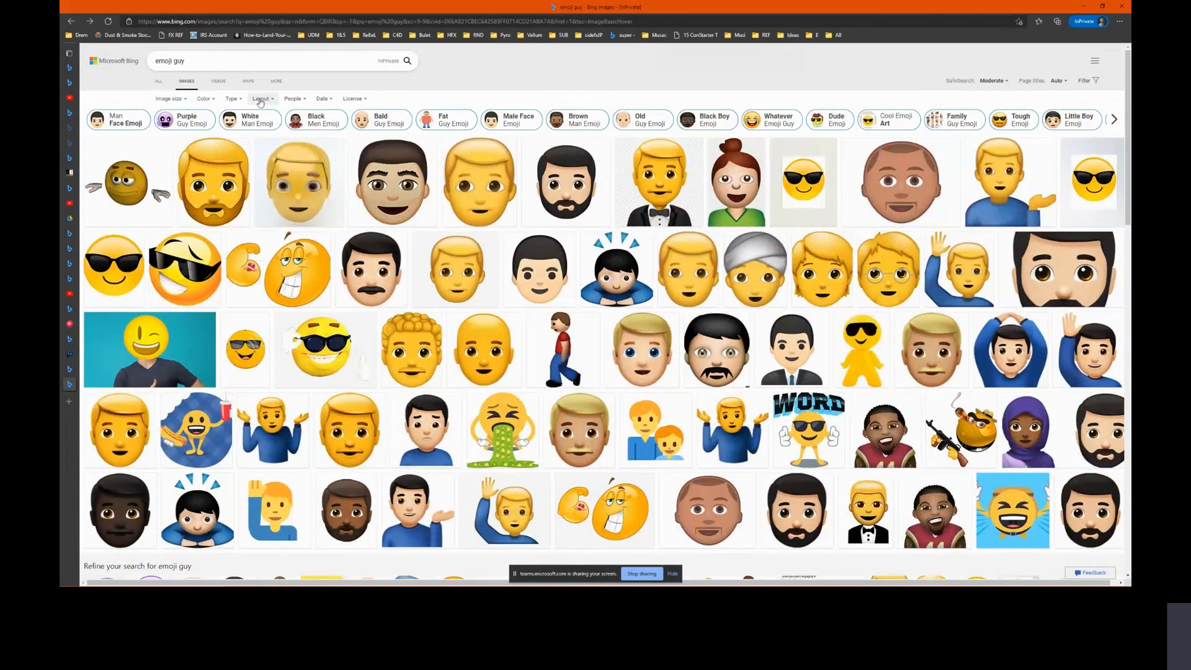
left_click(185, 100)
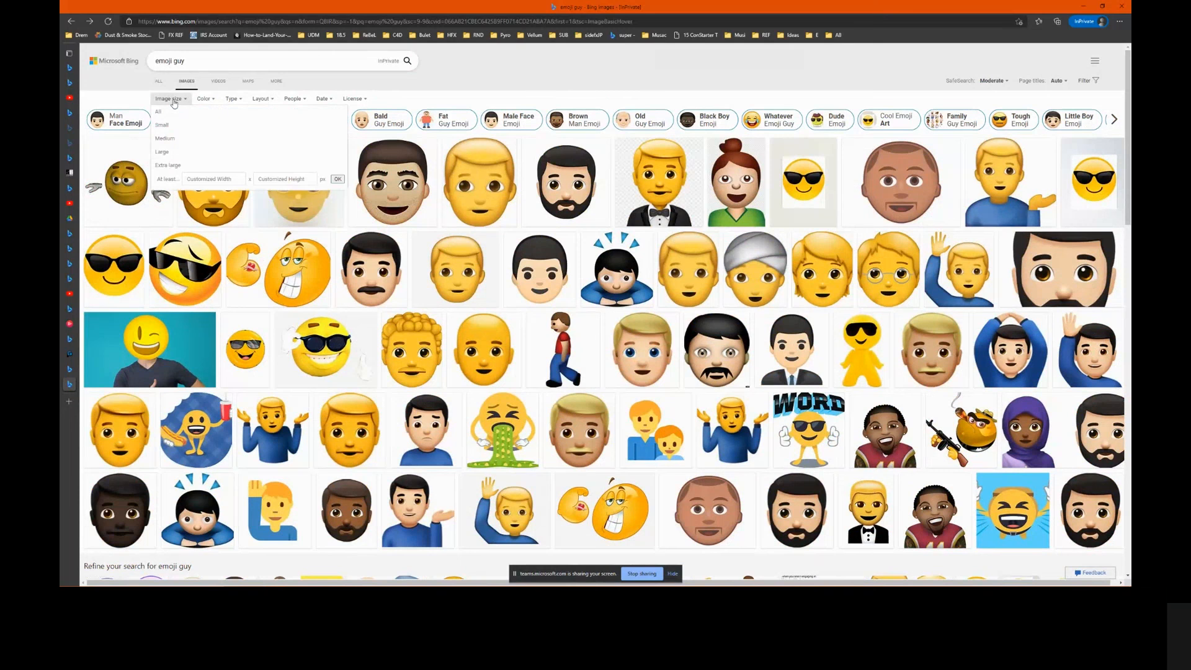
left_click(179, 166)
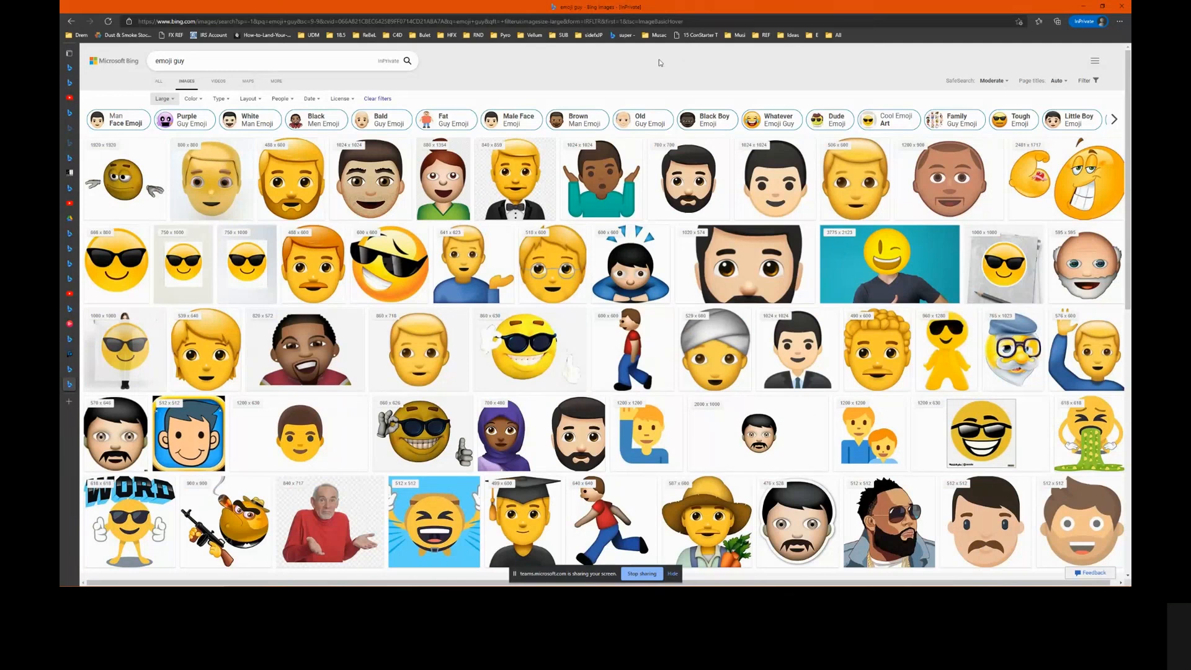
Preview the shrugging man emoji in the teal shirt and browse further through the large image results
left_click(609, 193)
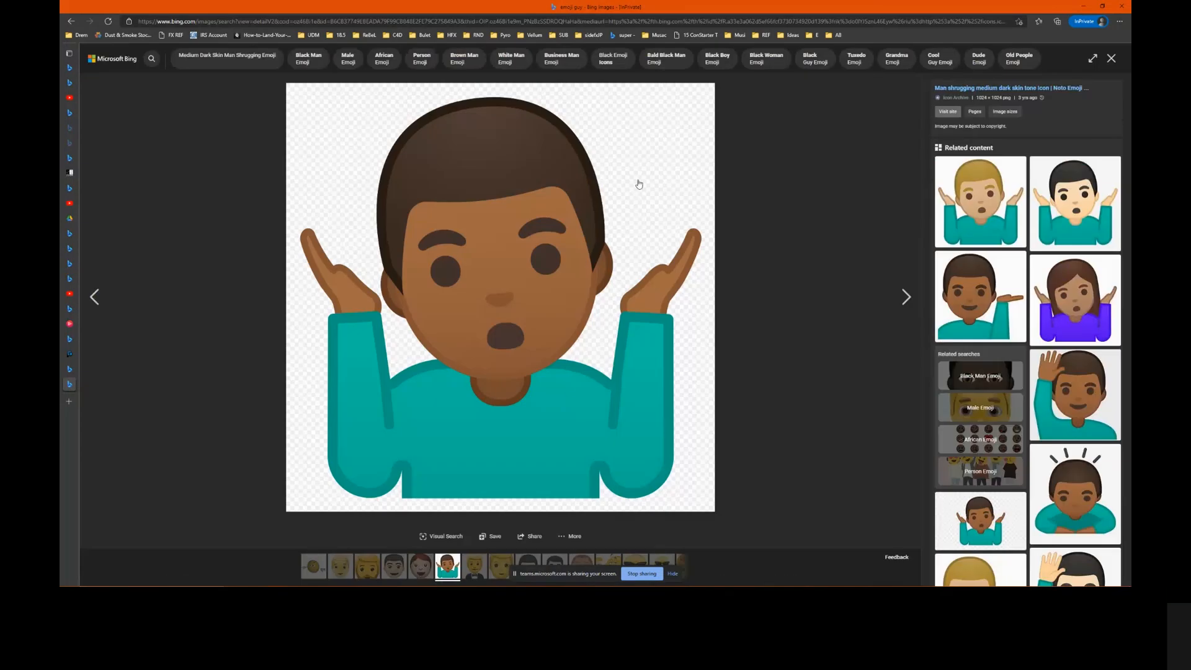
left_click(1111, 58)
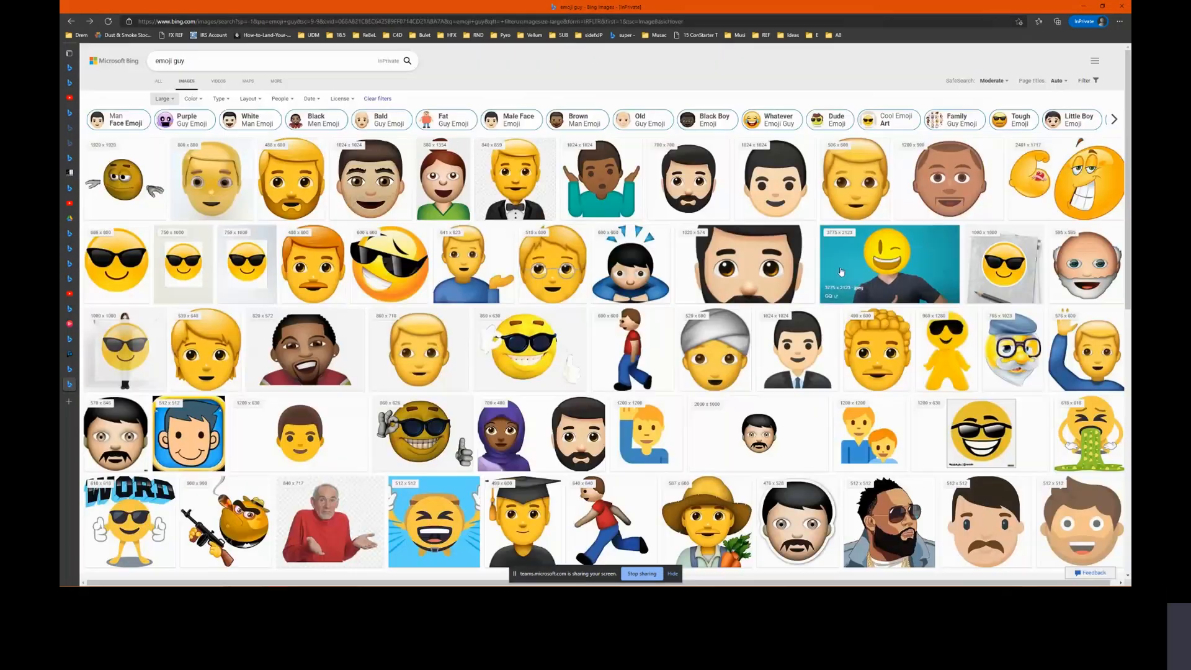
scroll(879, 322, "down", 2)
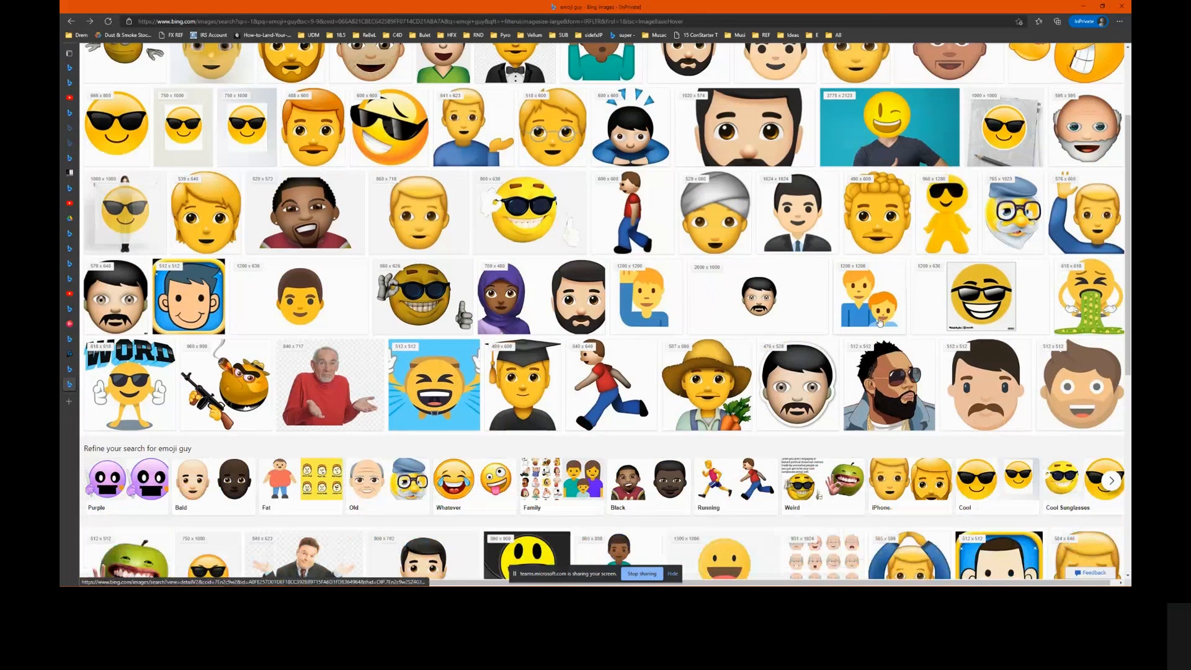
scroll(880, 322, "down", 1)
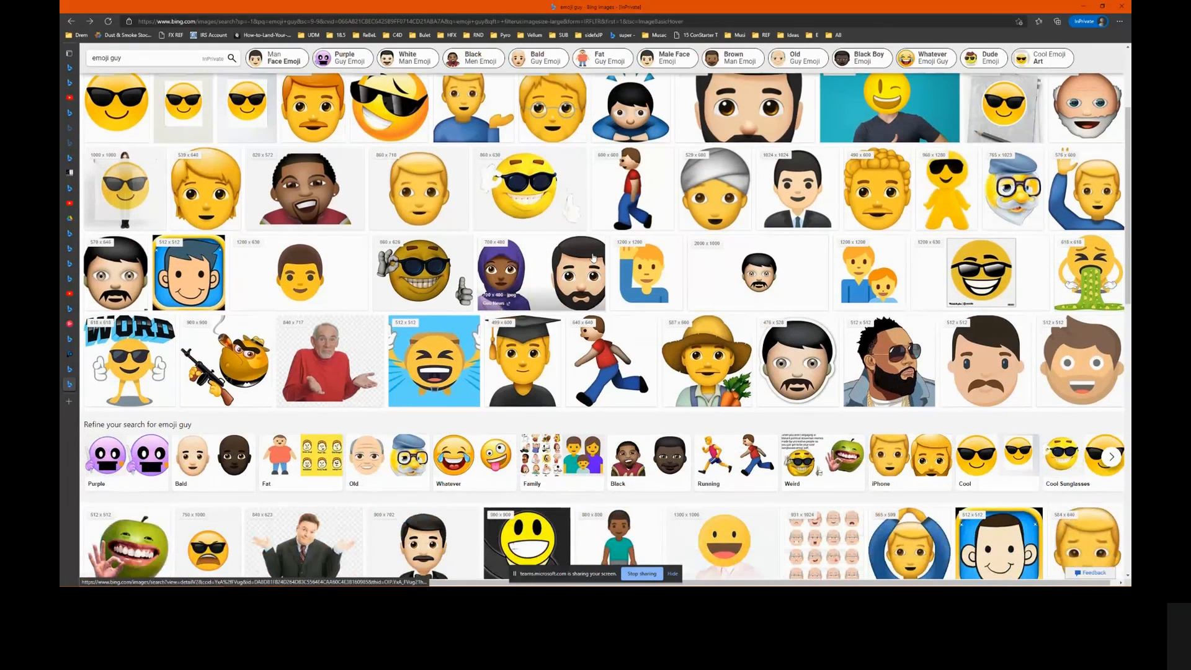
scroll(592, 258, "down", 1)
scroll(592, 258, "down", 1)
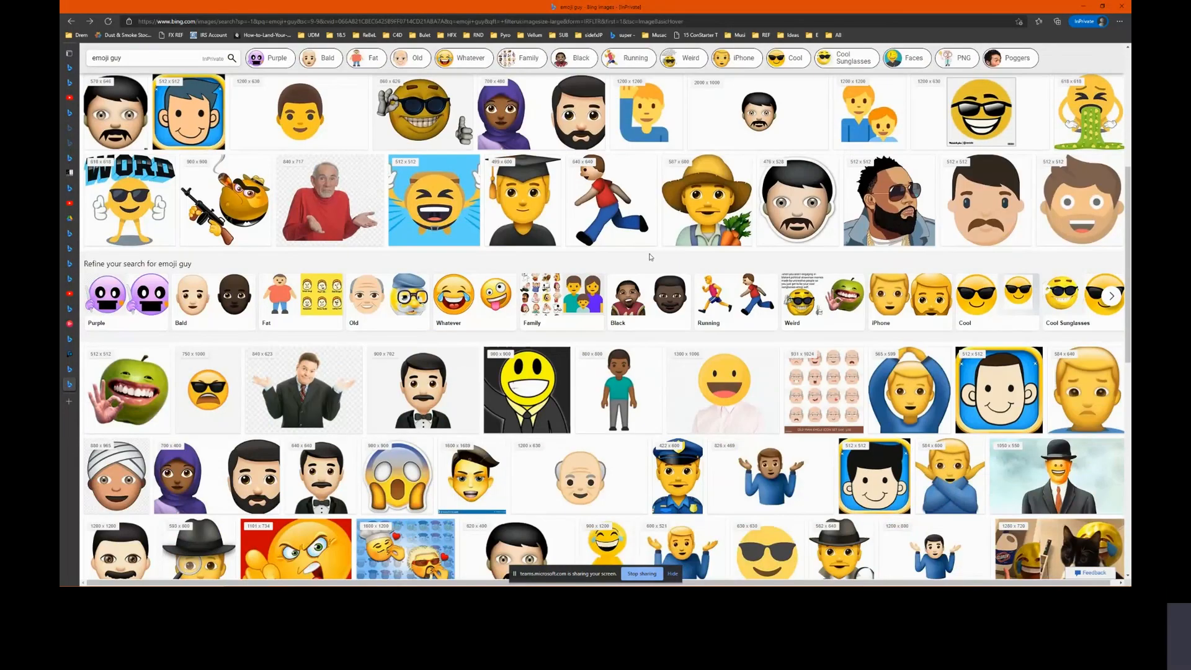
Save the picture of the shrugging man in the red sweater as shrug-png-1 in the Image_Processing_WORK folder, and return to the results
left_click(335, 186)
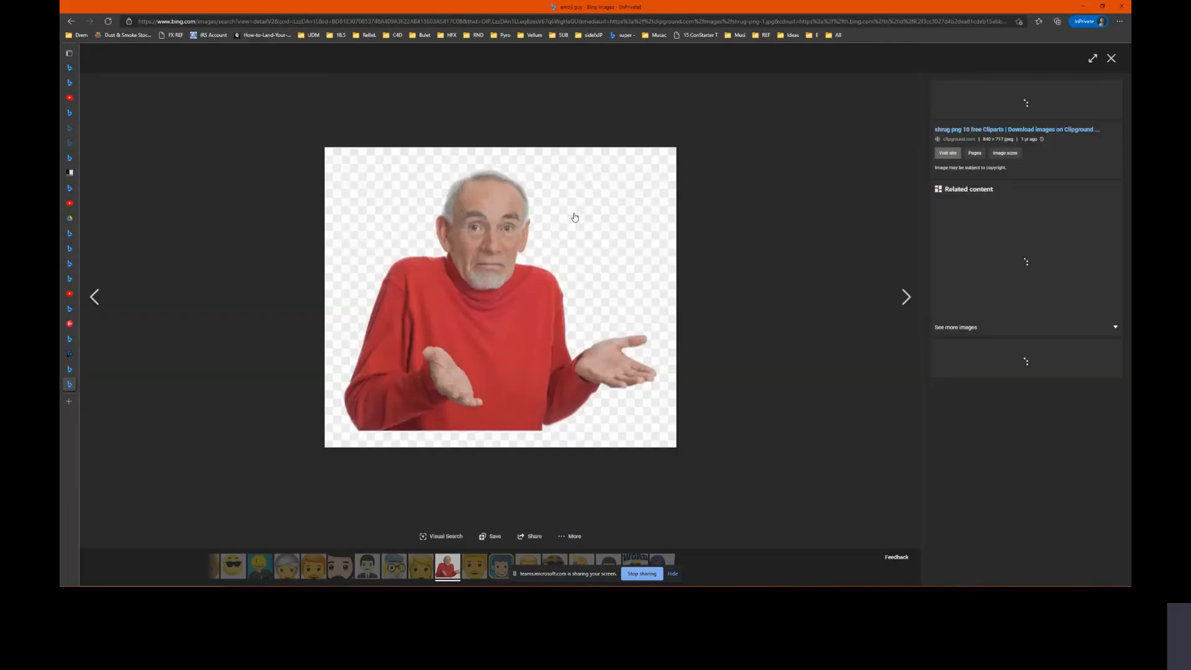
right_click(583, 217)
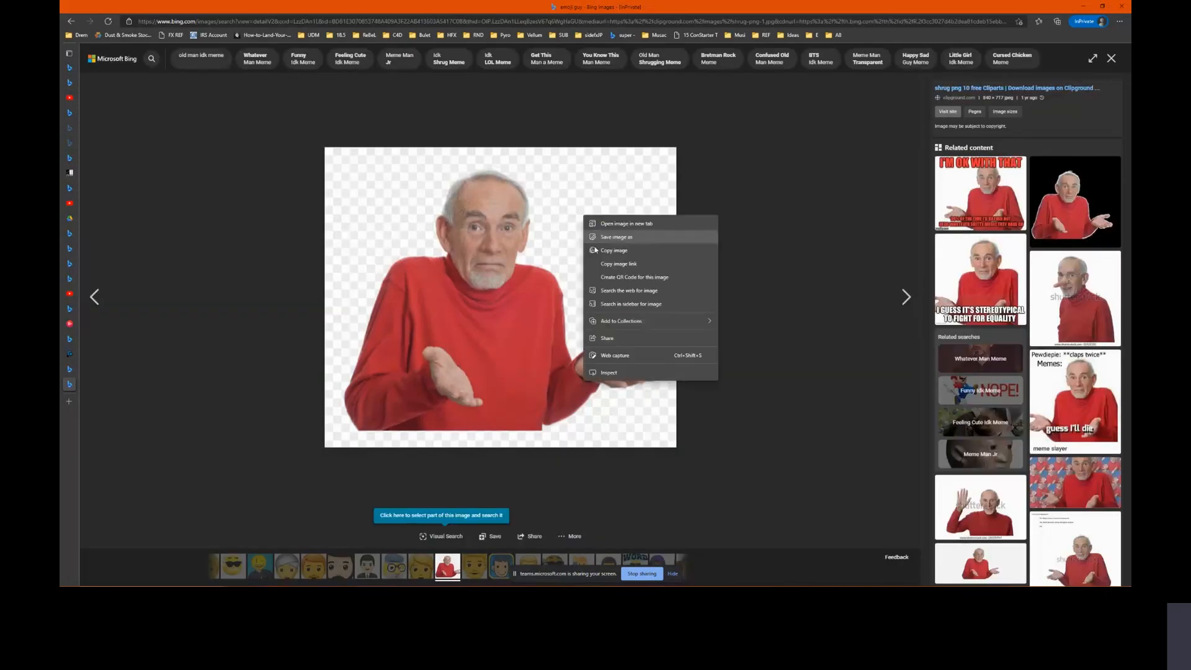
left_click(587, 251)
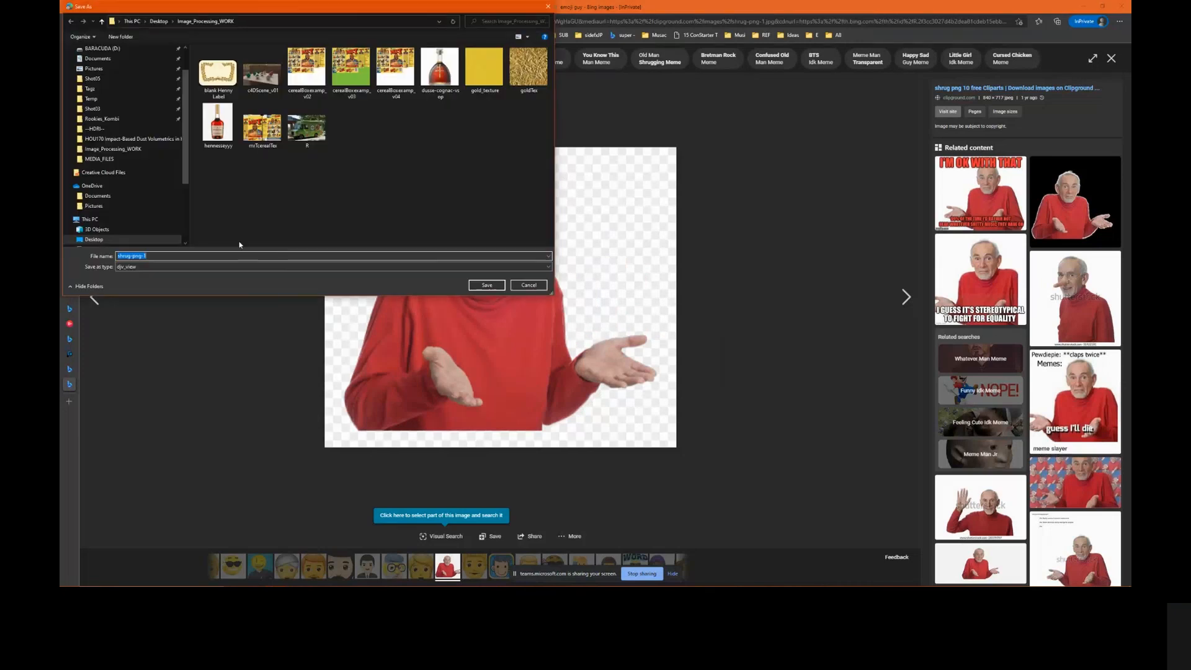
left_click(487, 285)
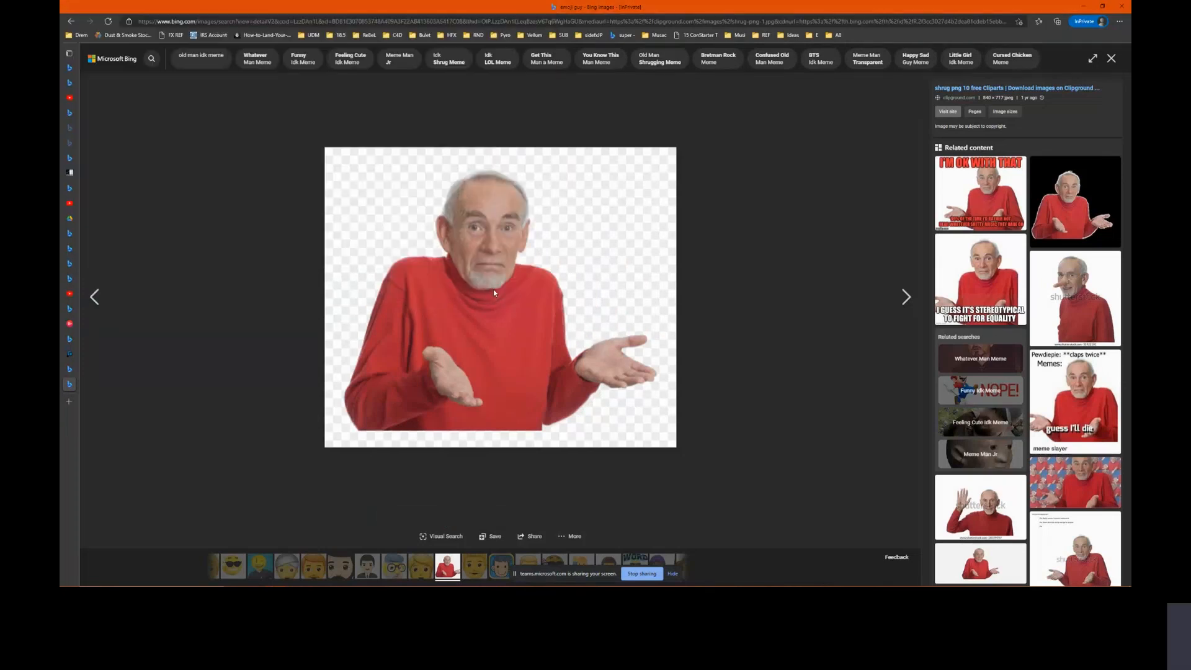
left_click(1110, 59)
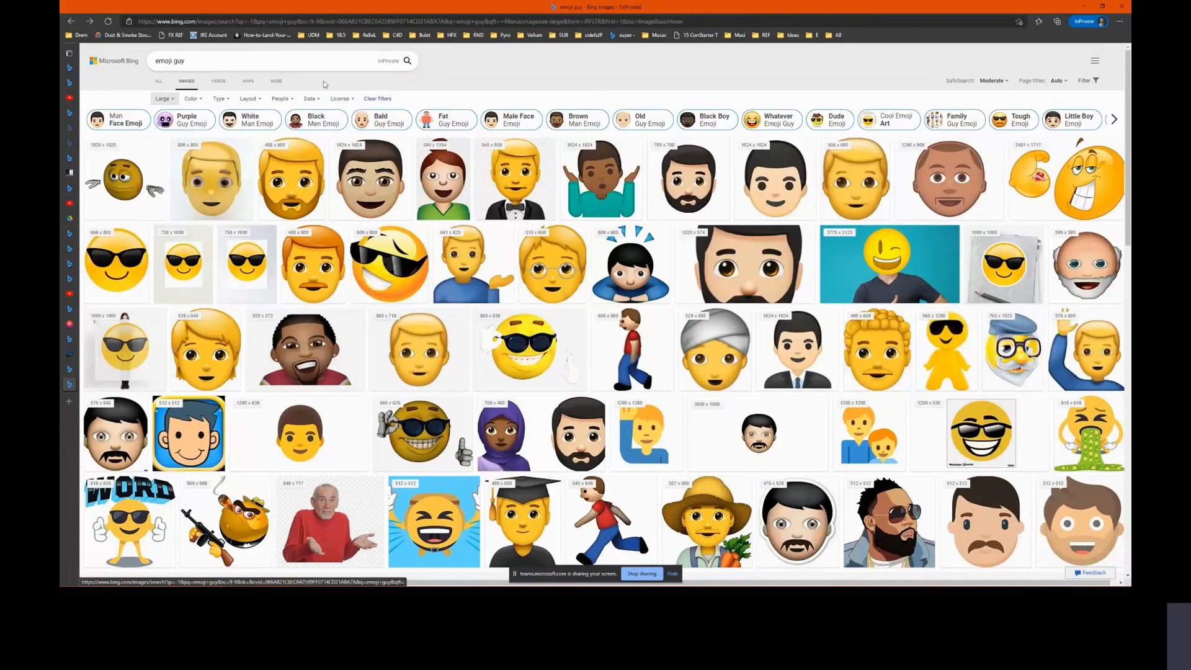
Run a new image search for "sonic the hedge hog level"
left_click(206, 65)
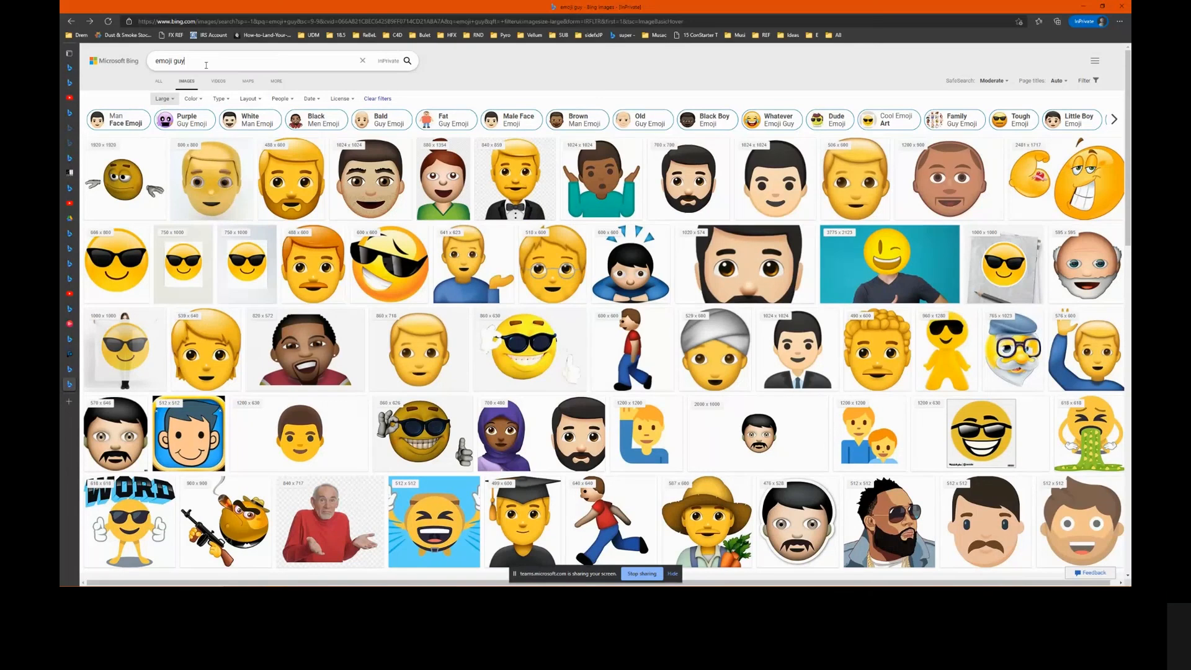
key("ctrl+a")
type("so")
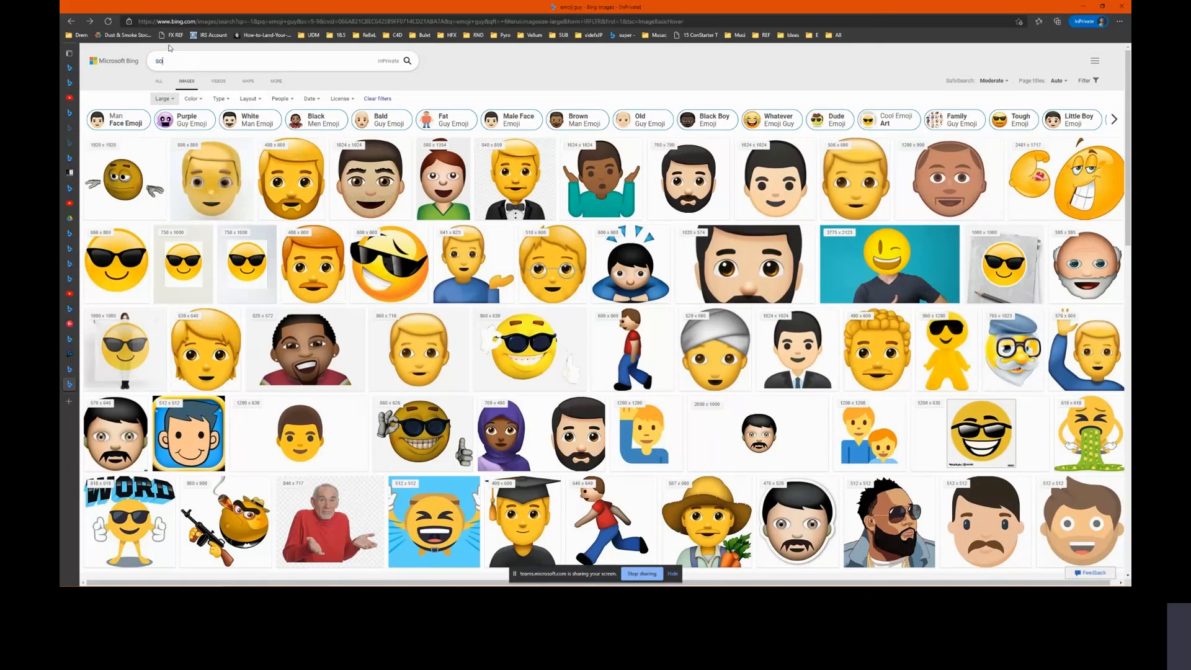
type("nic the he")
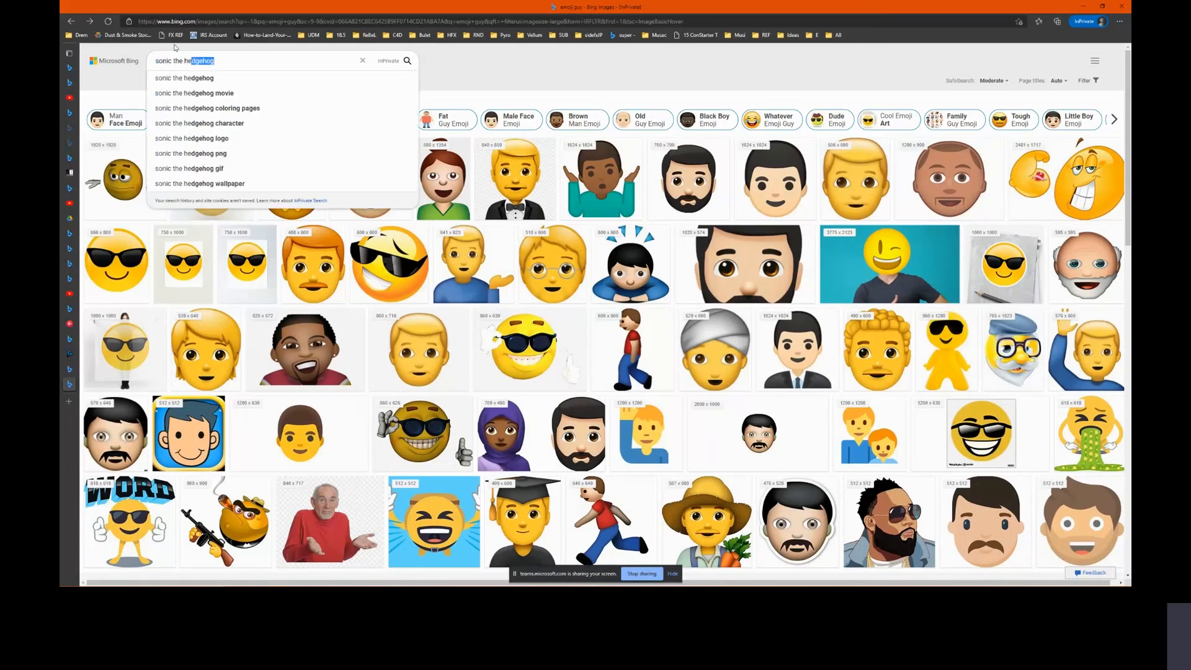
type("dge hog le")
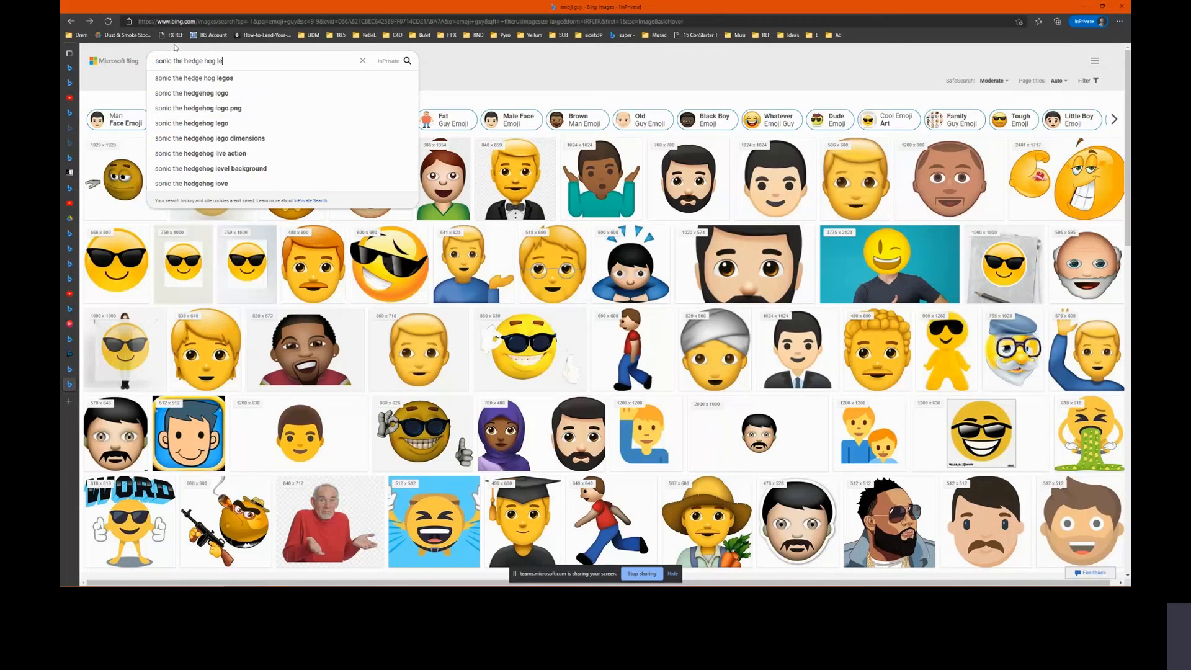
type("vel")
key("Return")
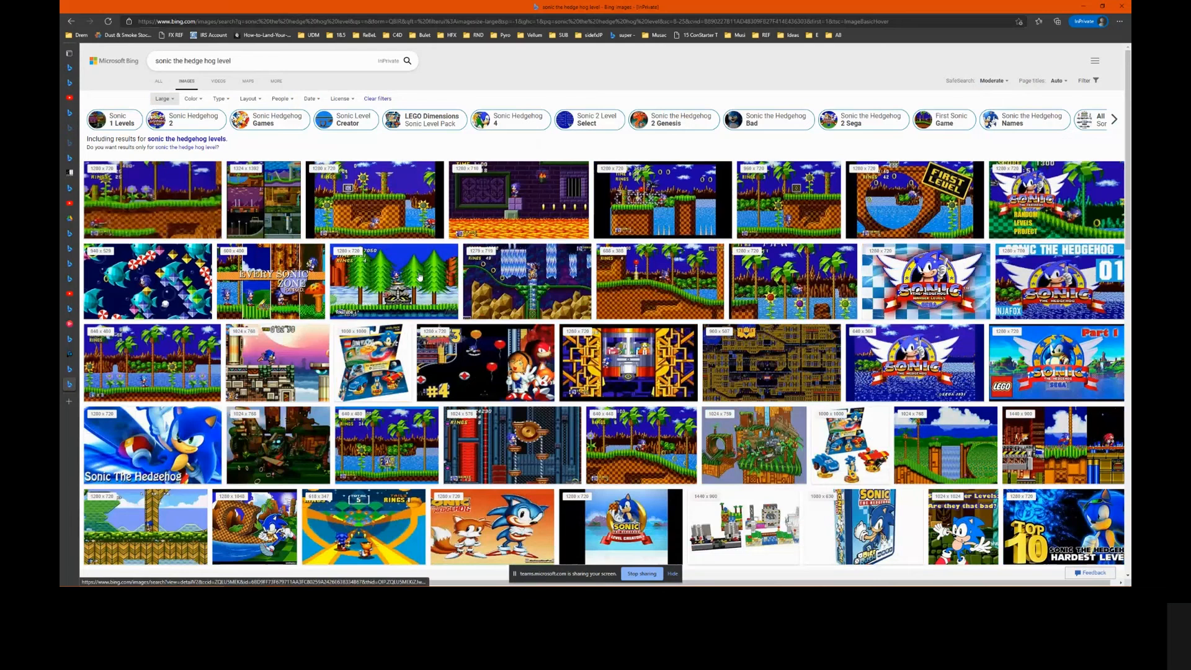
Save the Sonic level image with the green pine trees as "sonice level" in the Image_Processing_WORK folder
left_click(420, 278)
right_click(574, 251)
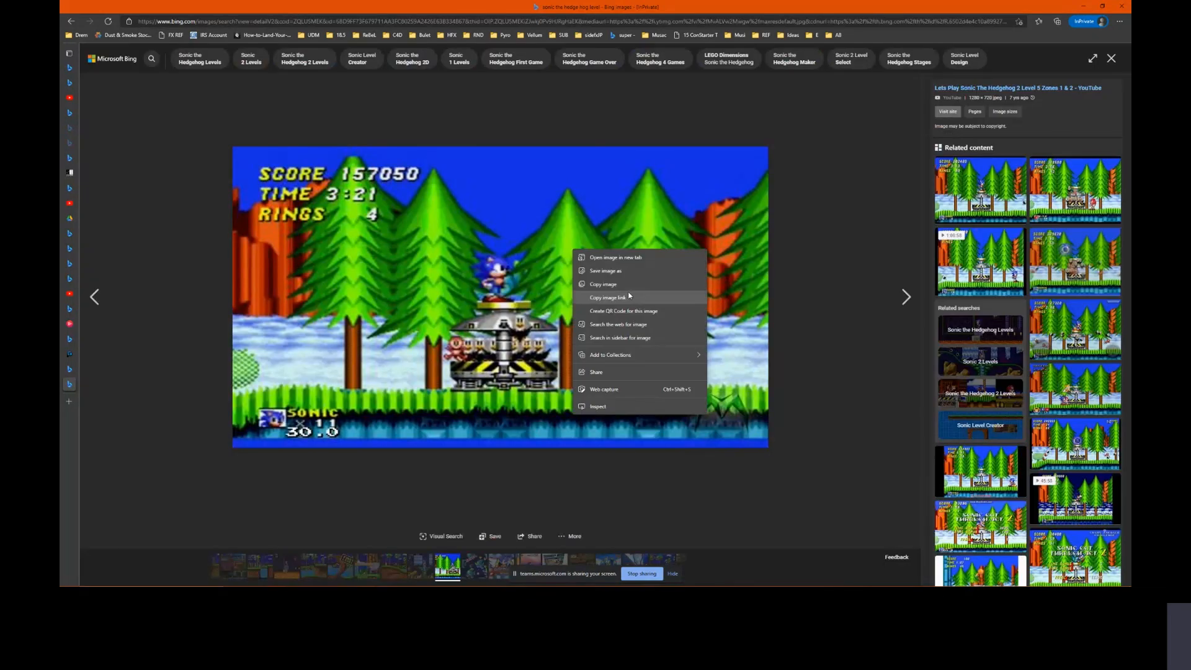
left_click(624, 271)
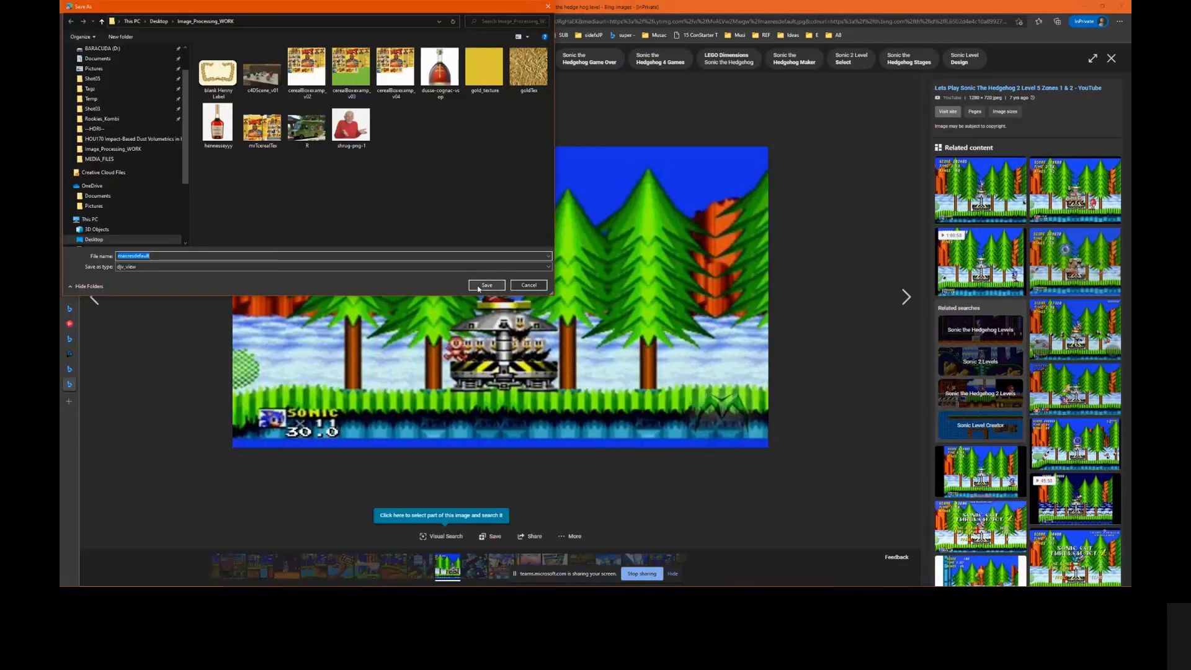
type("sonic")
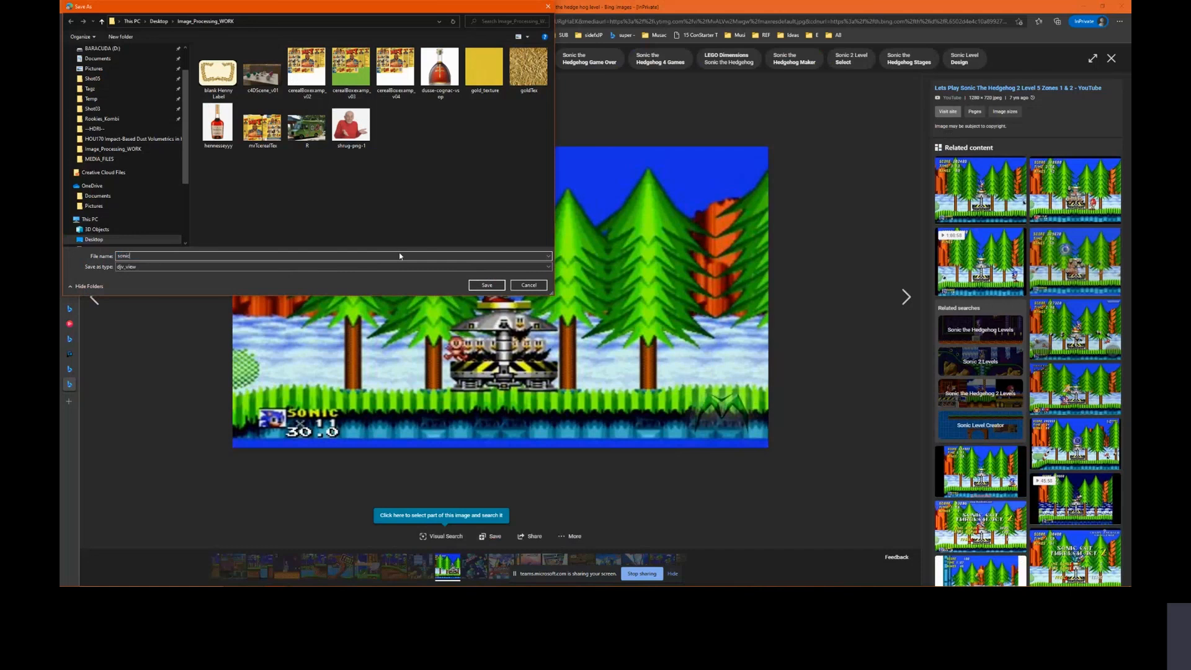
type("e level")
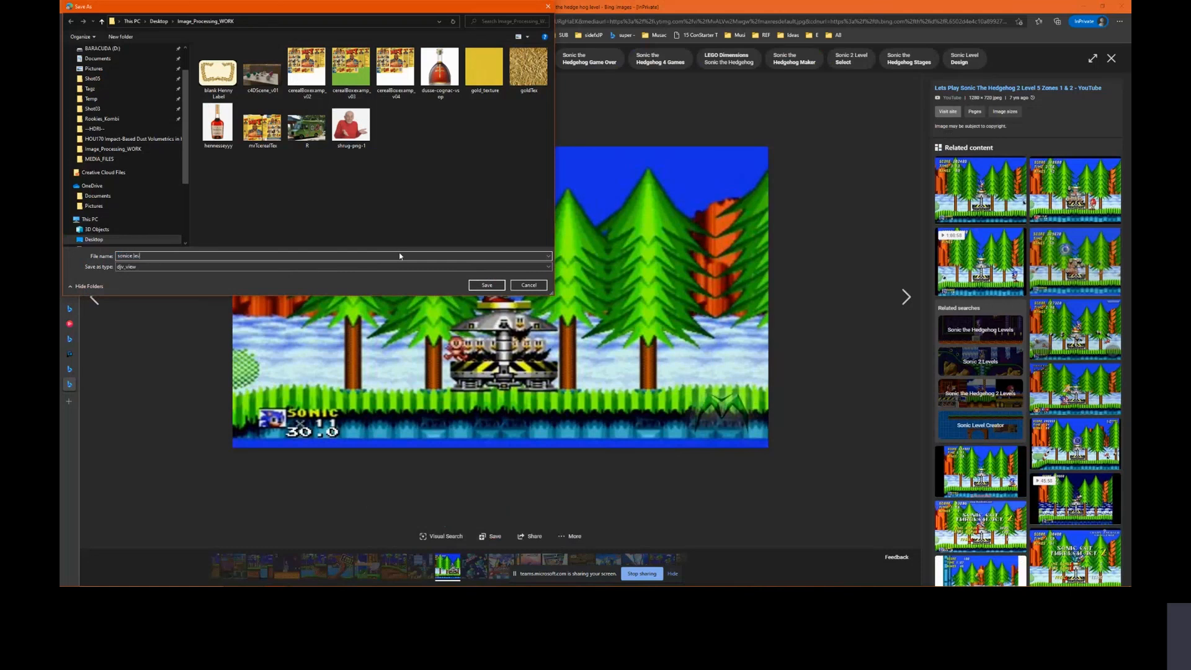
key("Return")
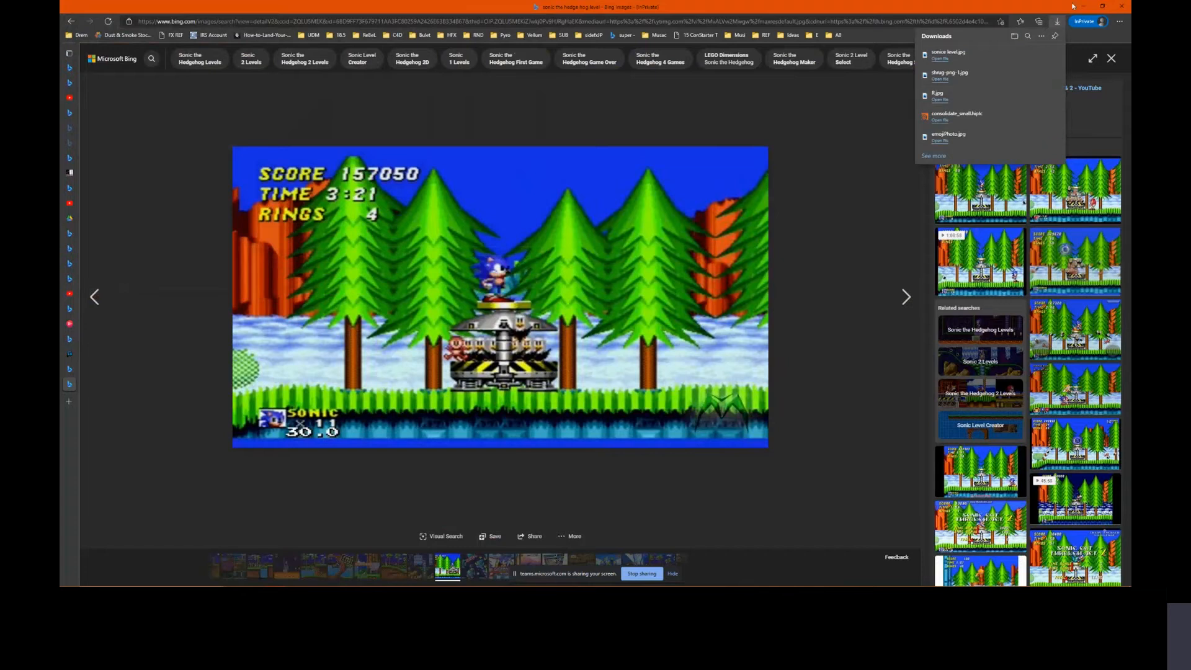
Switch to Photoshop, place the "sonice level" image from the Image_Processing_WORK folder onto the phone screen UV template, and enlarge it across the canvas
key("alt+Tab")
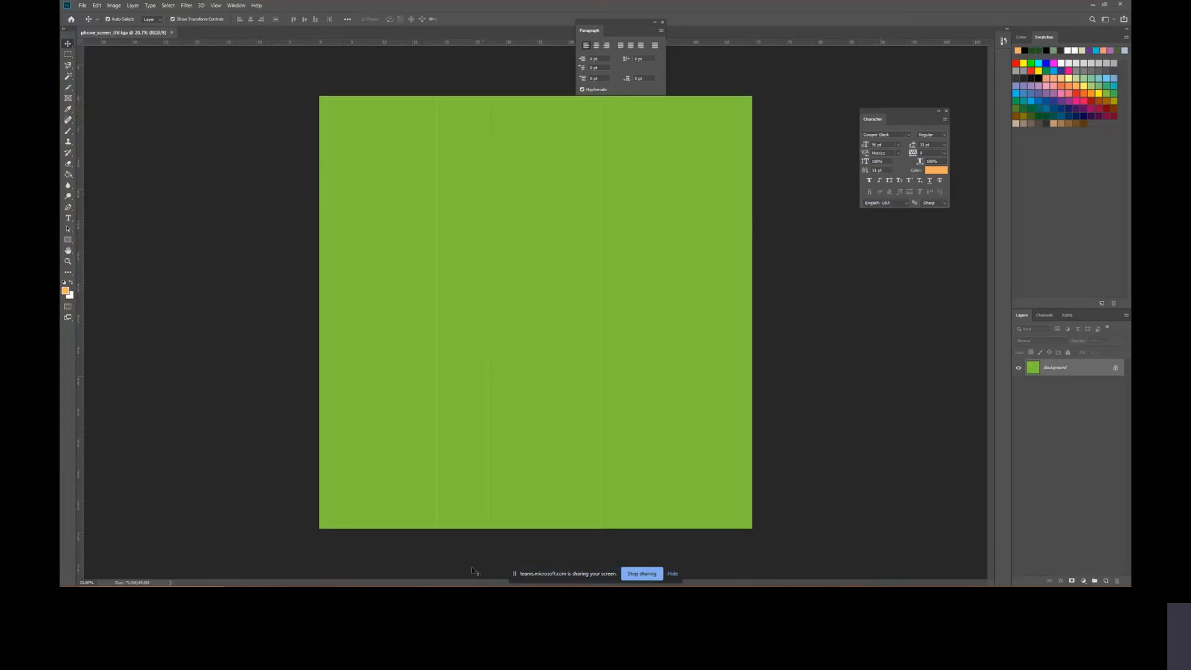
key("alt+Tab")
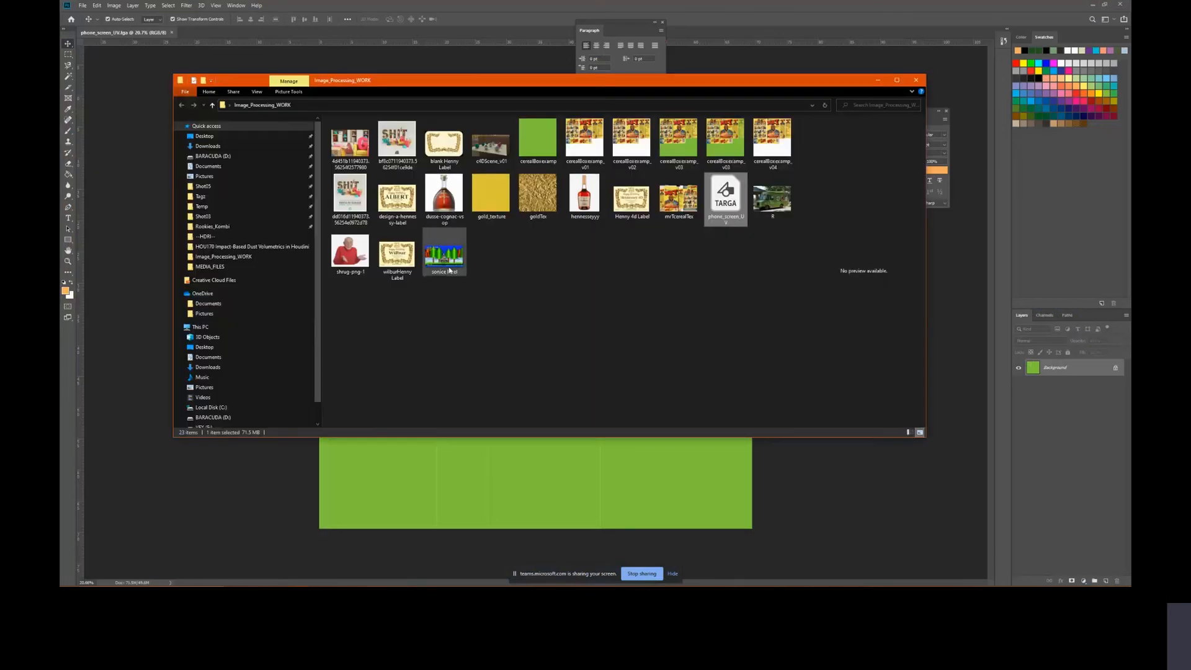
left_click_drag(450, 271, 559, 494)
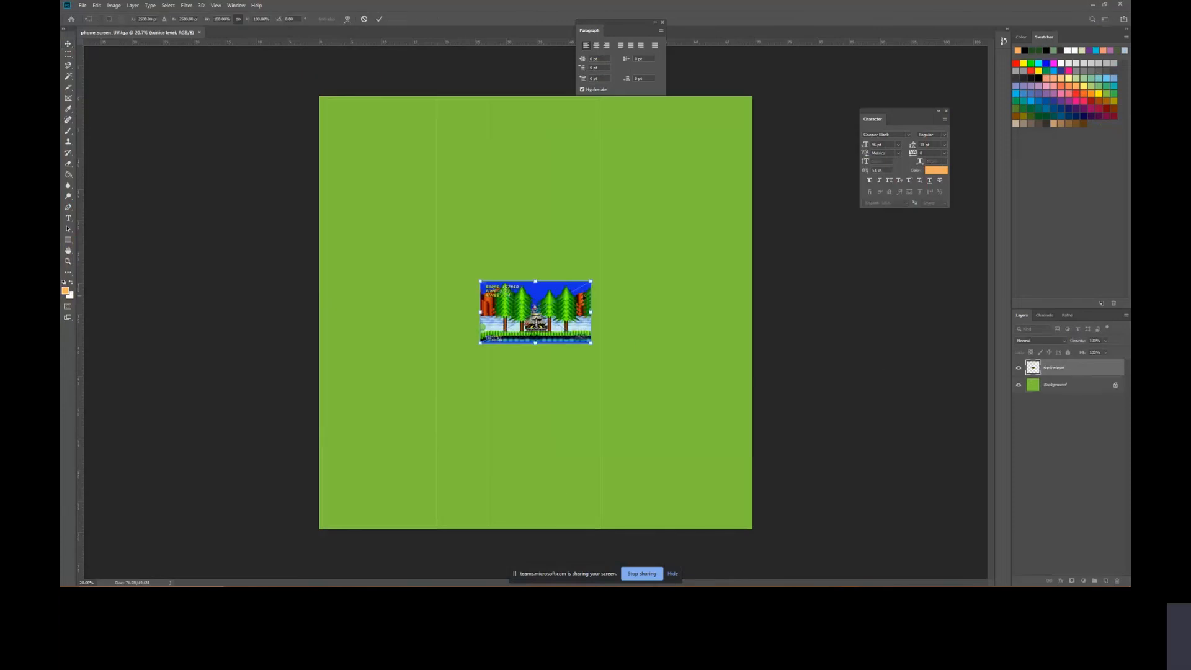
left_click_drag(587, 280, 959, 157)
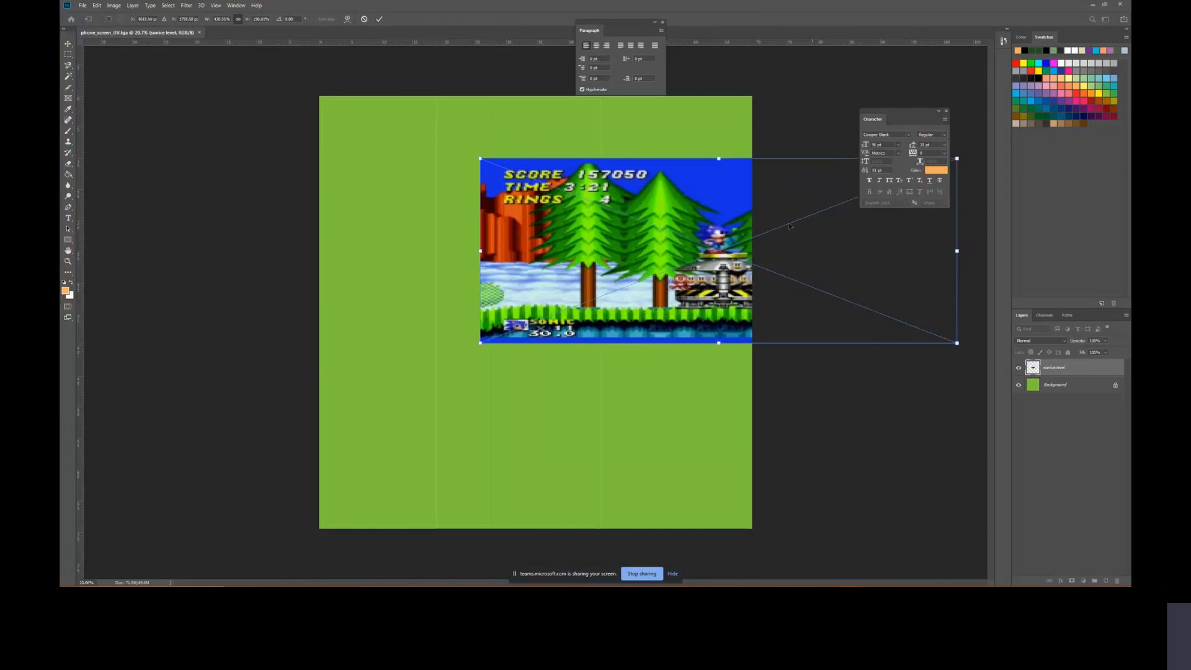
left_click_drag(639, 265, 466, 302)
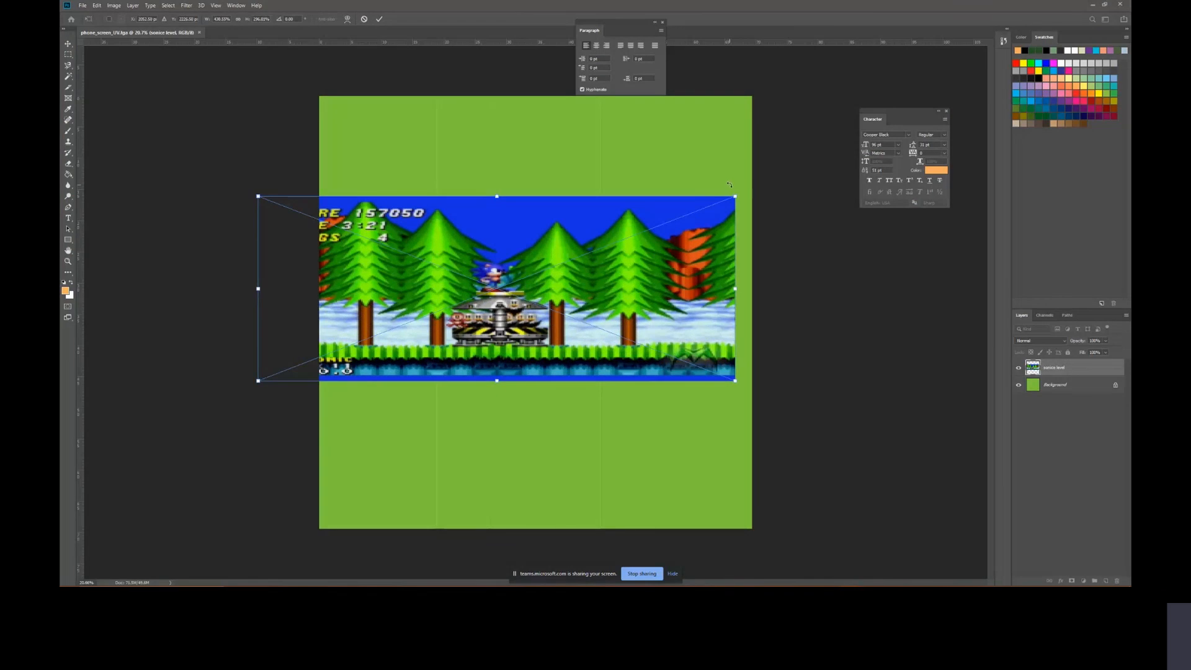
Rotate the placed Sonic image 90° clockwise and stretch it to cover the full-height UV area on the template's left side
left_click_drag(768, 192, 581, 446)
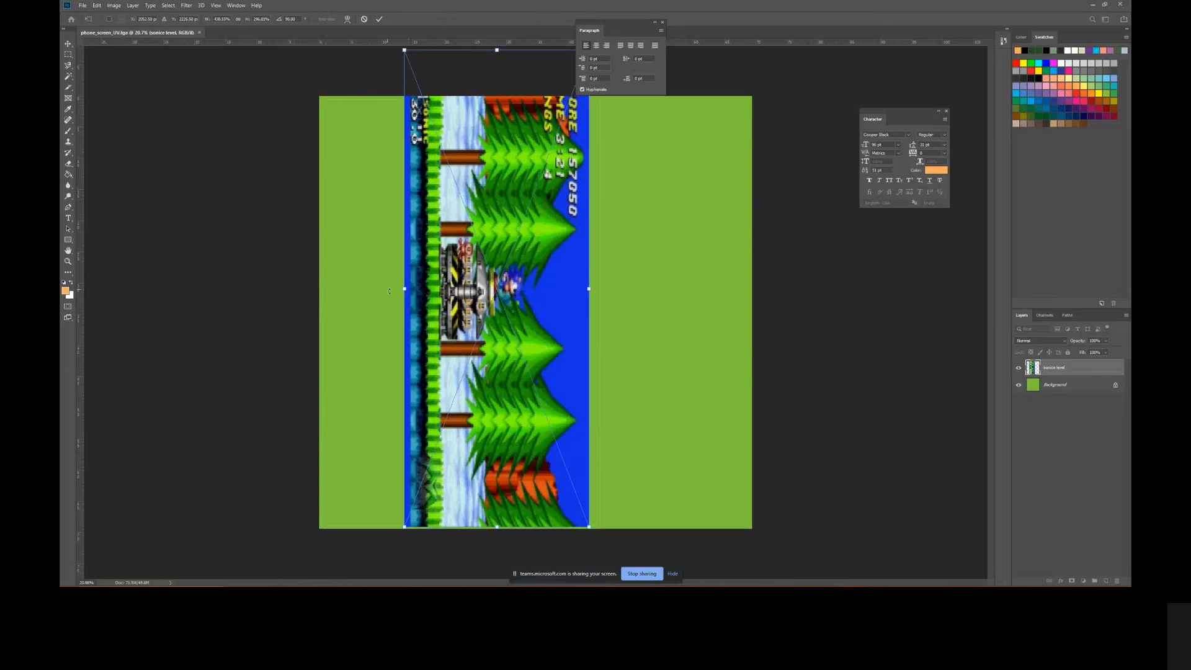
mouse_move(404, 288)
left_mouse_down()
mouse_move(338, 288)
mouse_move(421, 289)
left_mouse_up()
left_click_drag(505, 255, 553, 271)
left_click_drag(433, 311, 320, 310)
key("Return")
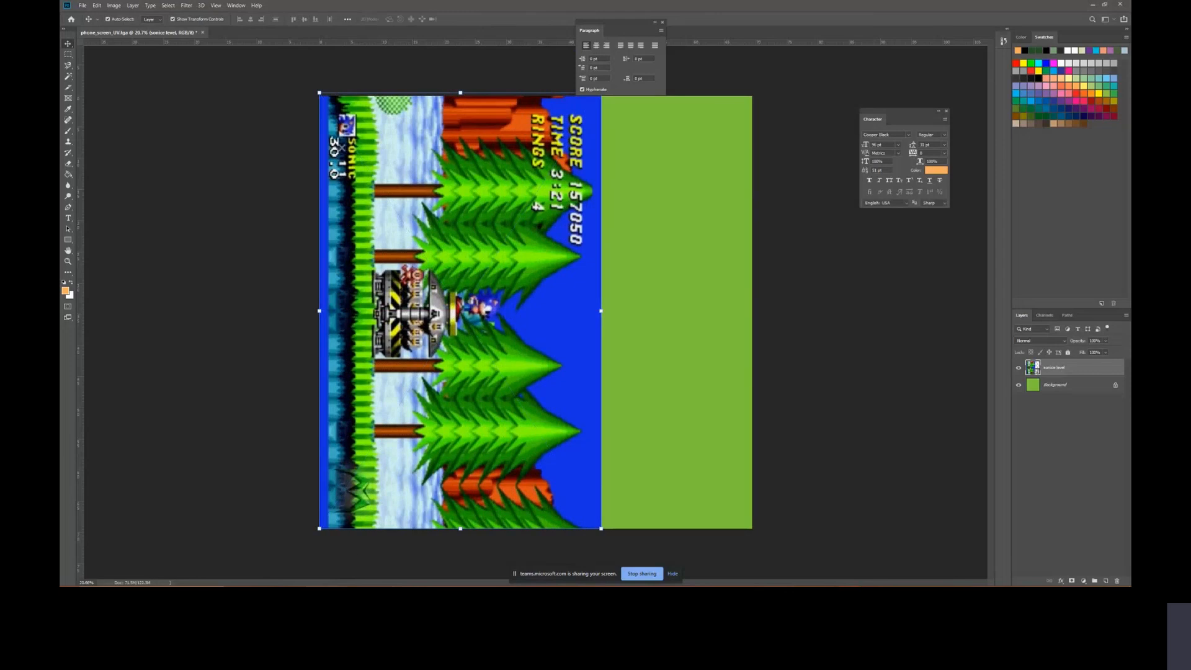
Place the shrug-png-1 image on the template and scale it up to span the width of the Sonic image
key("alt+Tab")
left_click_drag(350, 253, 468, 481)
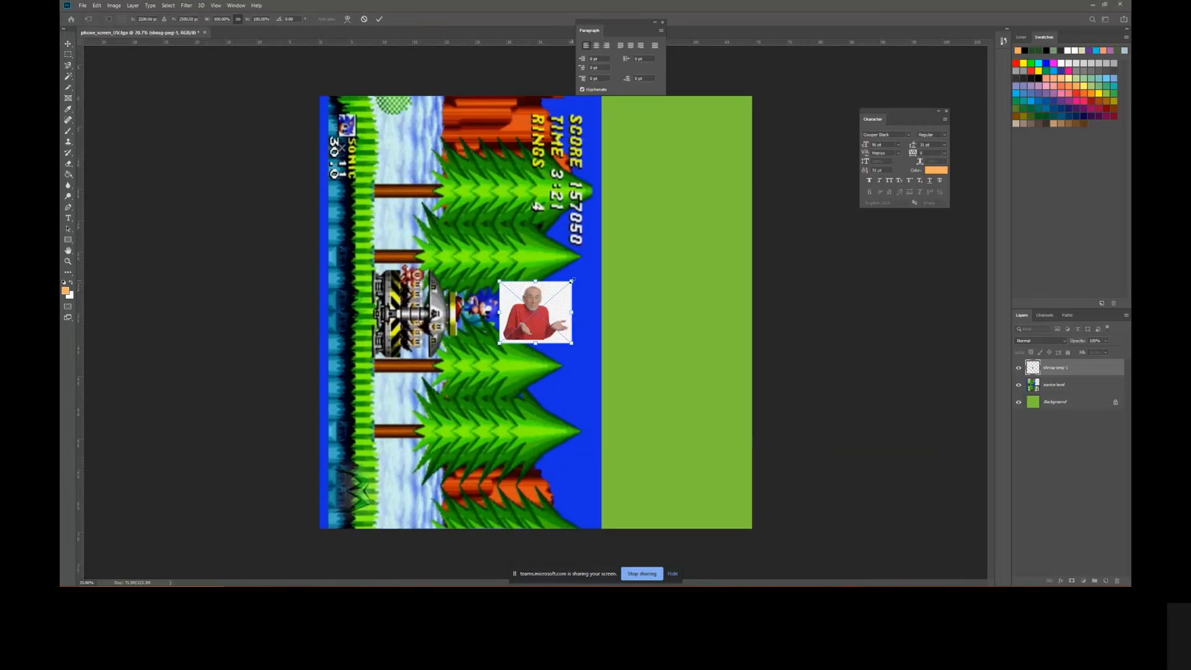
left_click_drag(571, 282, 695, 199)
left_click_drag(698, 216, 535, 279)
left_click_drag(575, 202, 620, 160)
left_click_drag(577, 242, 557, 262)
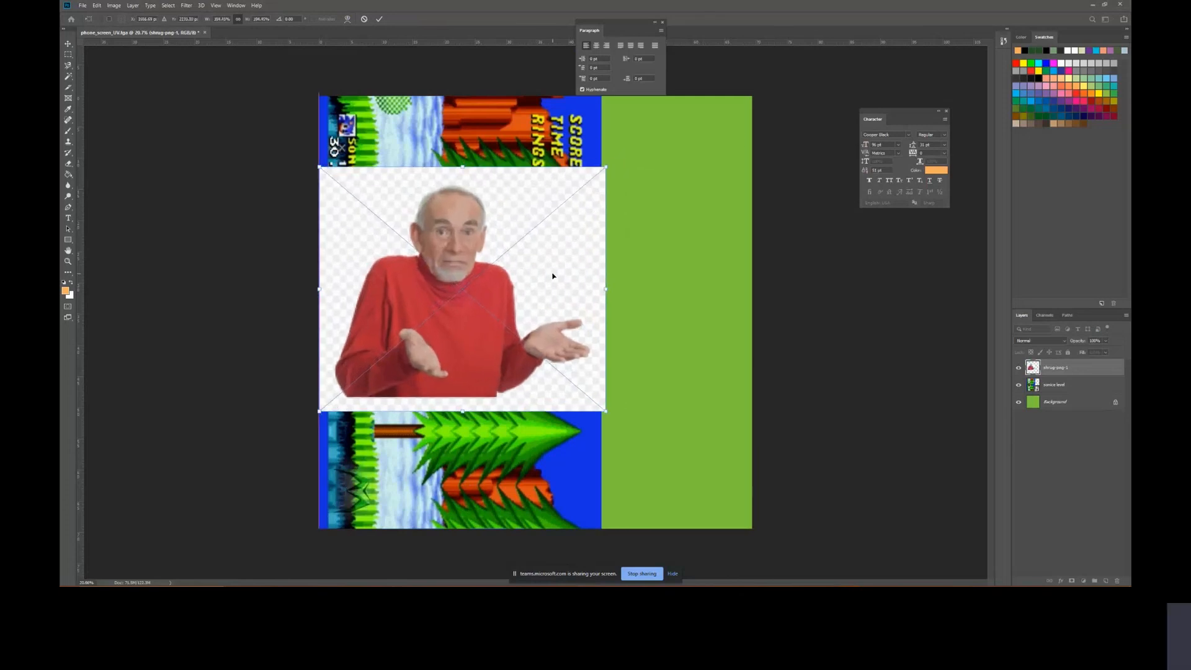
key("Return")
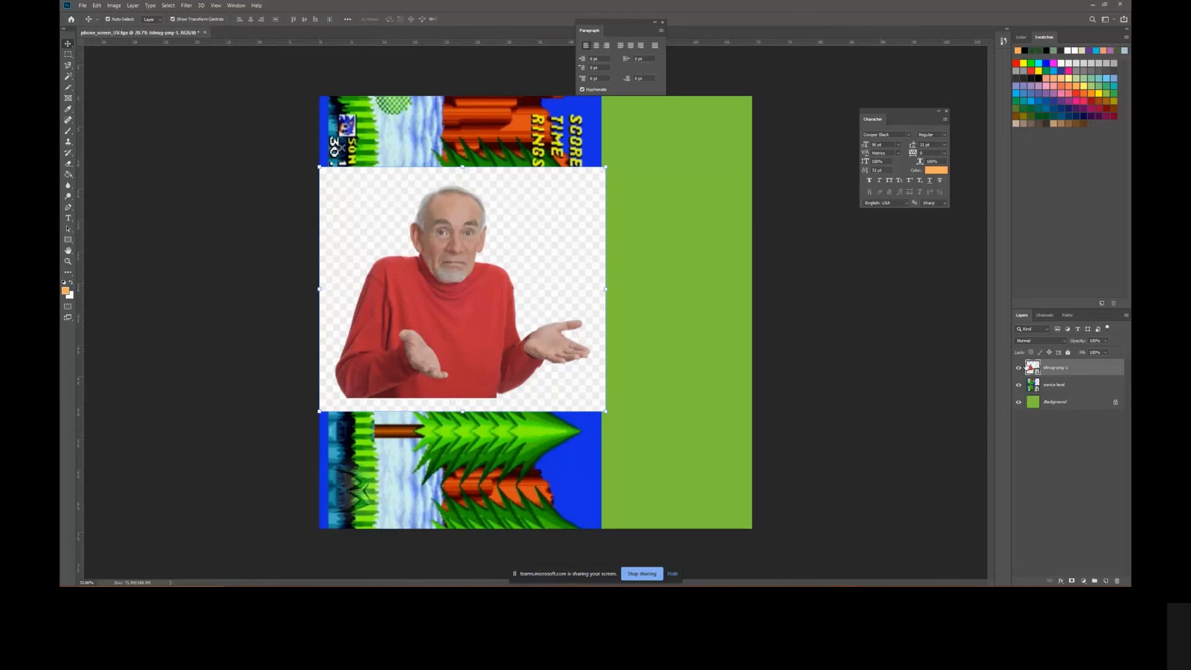
Hide the sonice level and Background layers and activate the Magic Wand tool for the shrug-png-1 layer
left_click_drag(1018, 386, 1019, 403)
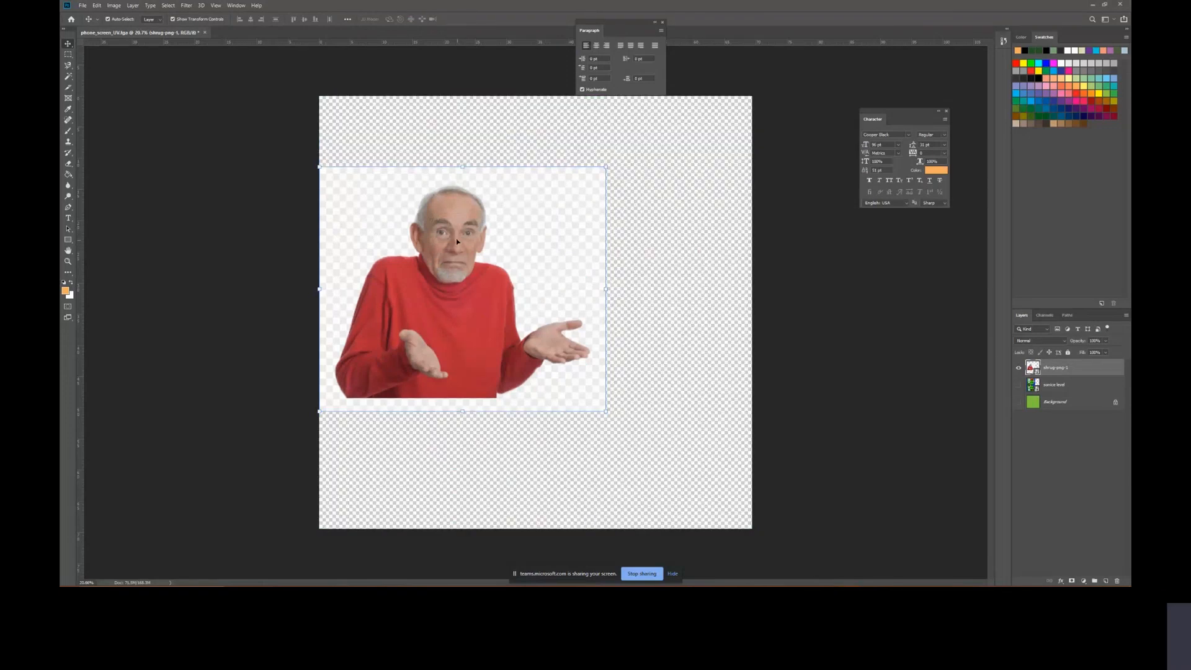
left_click(68, 55)
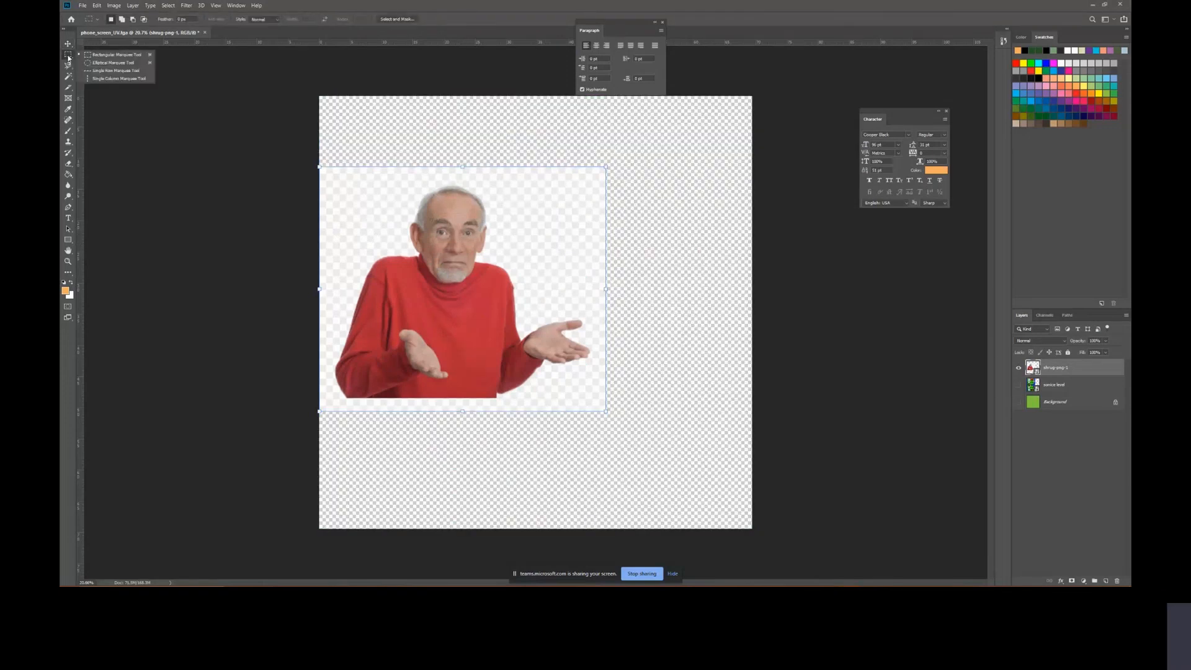
left_click(68, 65)
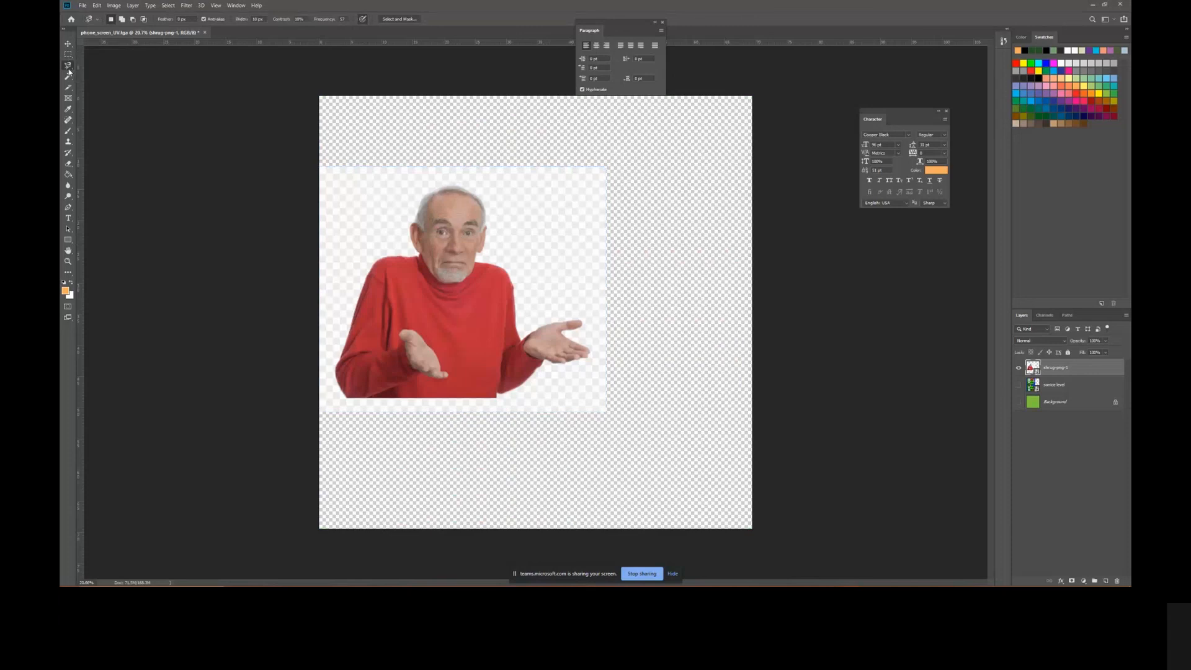
right_click(69, 68)
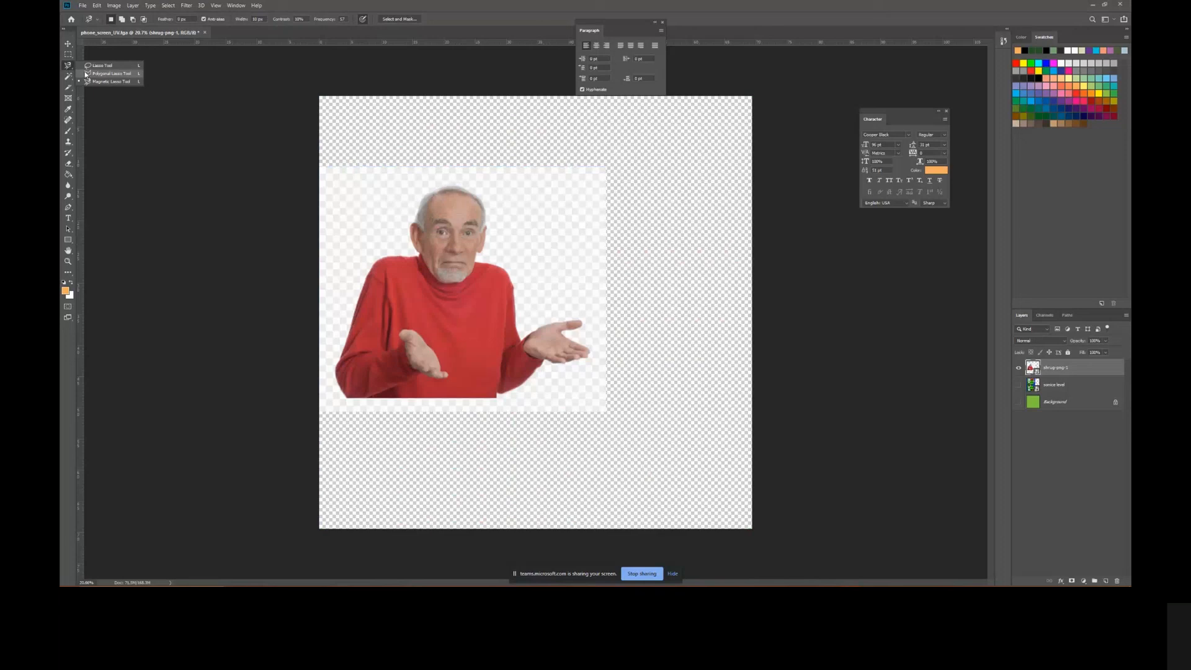
left_click(70, 76)
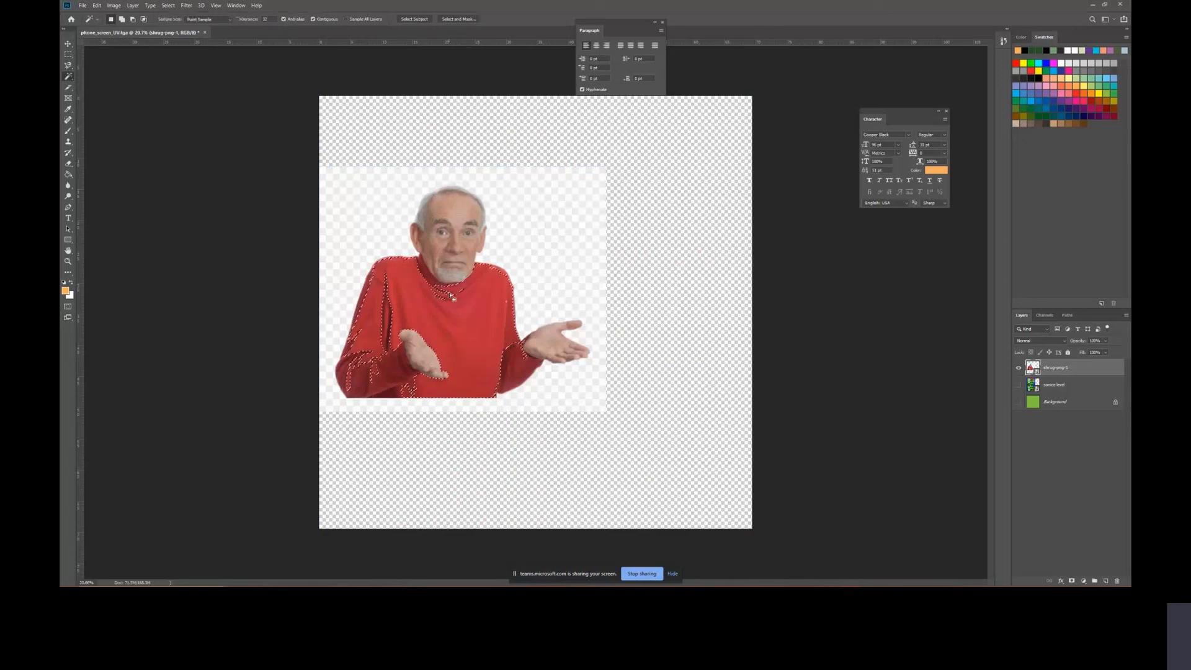
Try to select the man piece by piece with the Magic Wand, adding his red sweater, face, hair and eyes
left_click(404, 336)
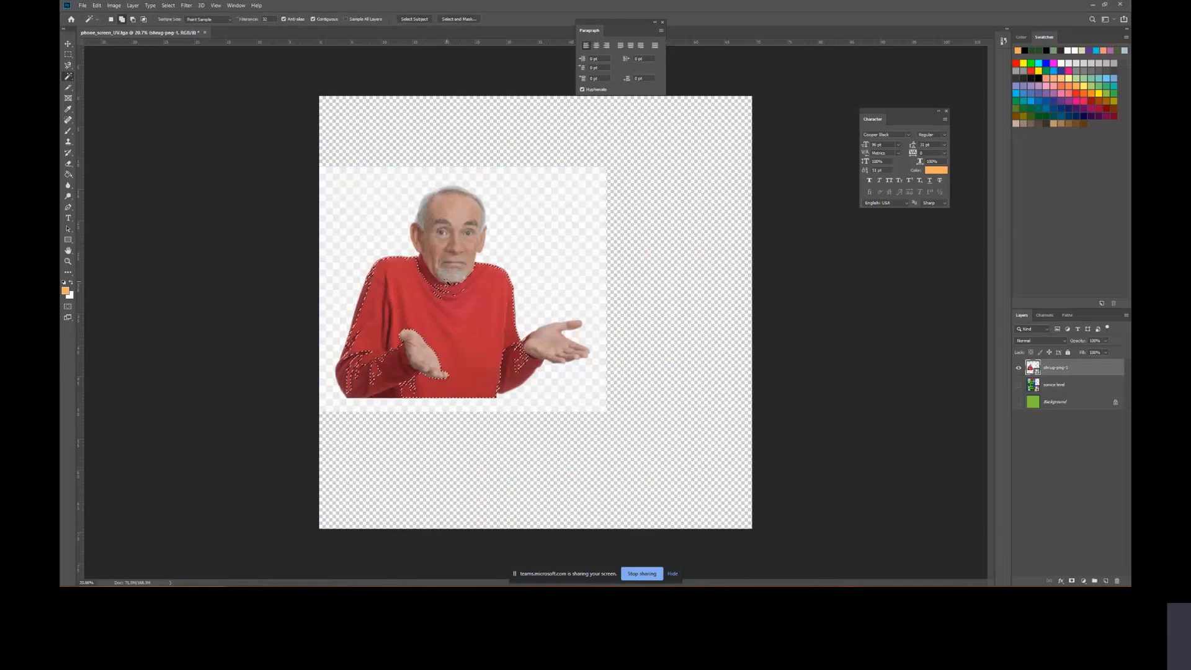
left_click(446, 220)
left_click(444, 220)
left_click(418, 218)
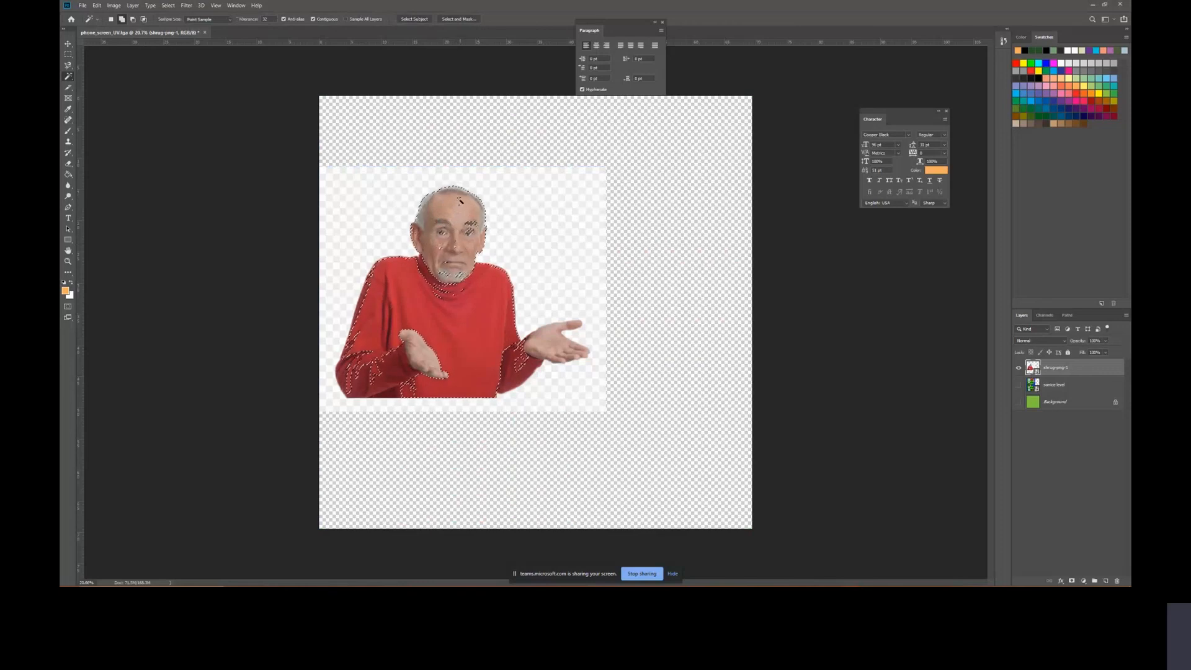
left_click(471, 224)
left_click(470, 232)
Select the checkered backdrop around the man with the Magic Wand and try to delete it
left_click(558, 258)
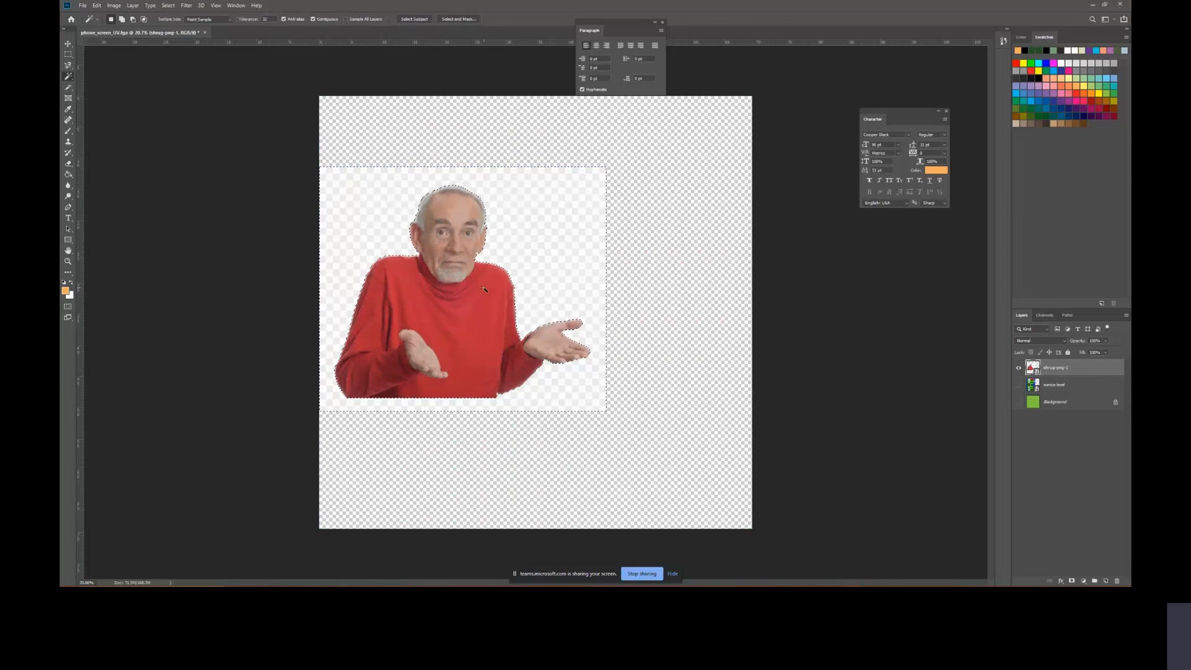
right_click(487, 289)
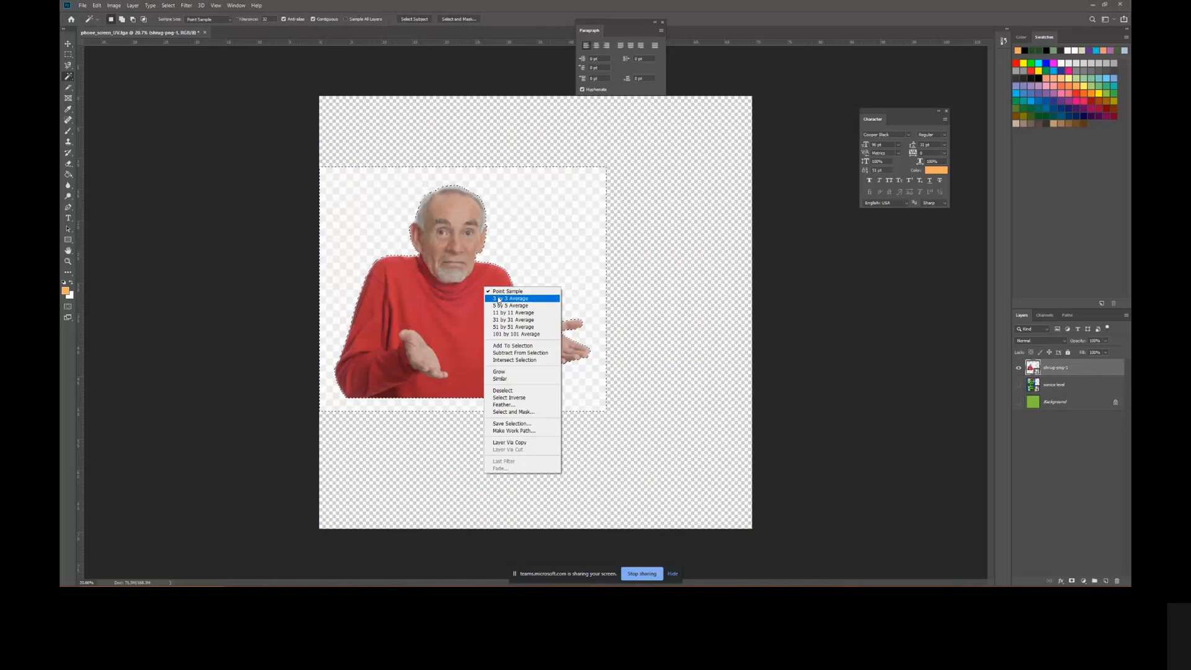
double_click(757, 6)
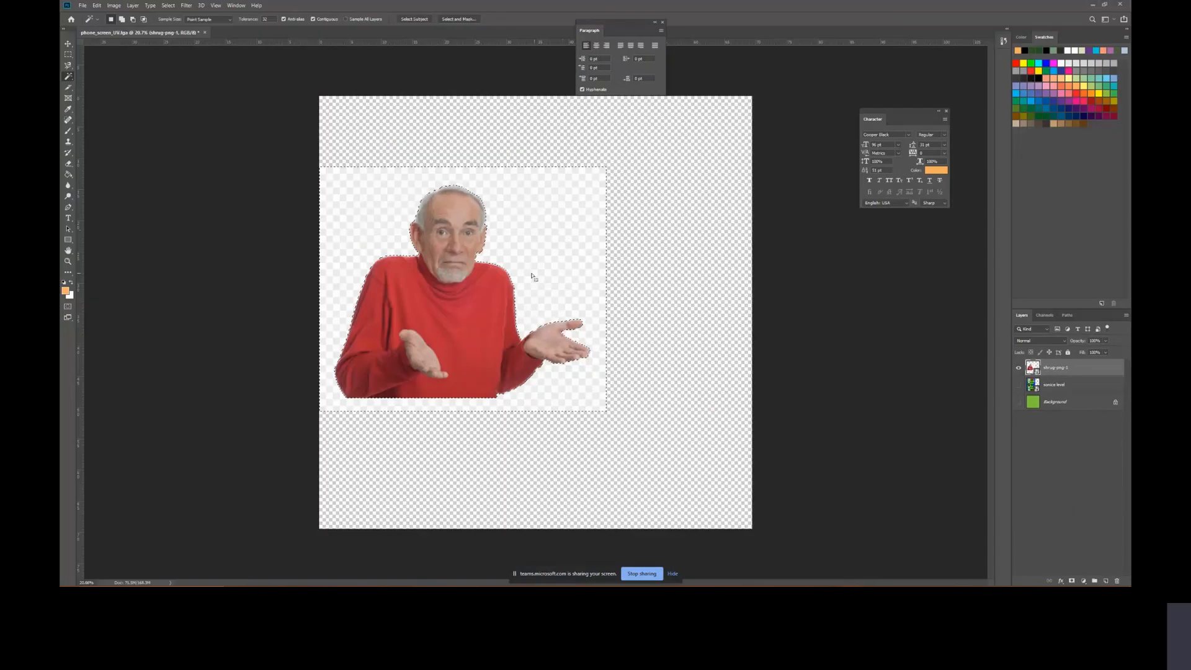
double_click(1000, 88)
key("Delete")
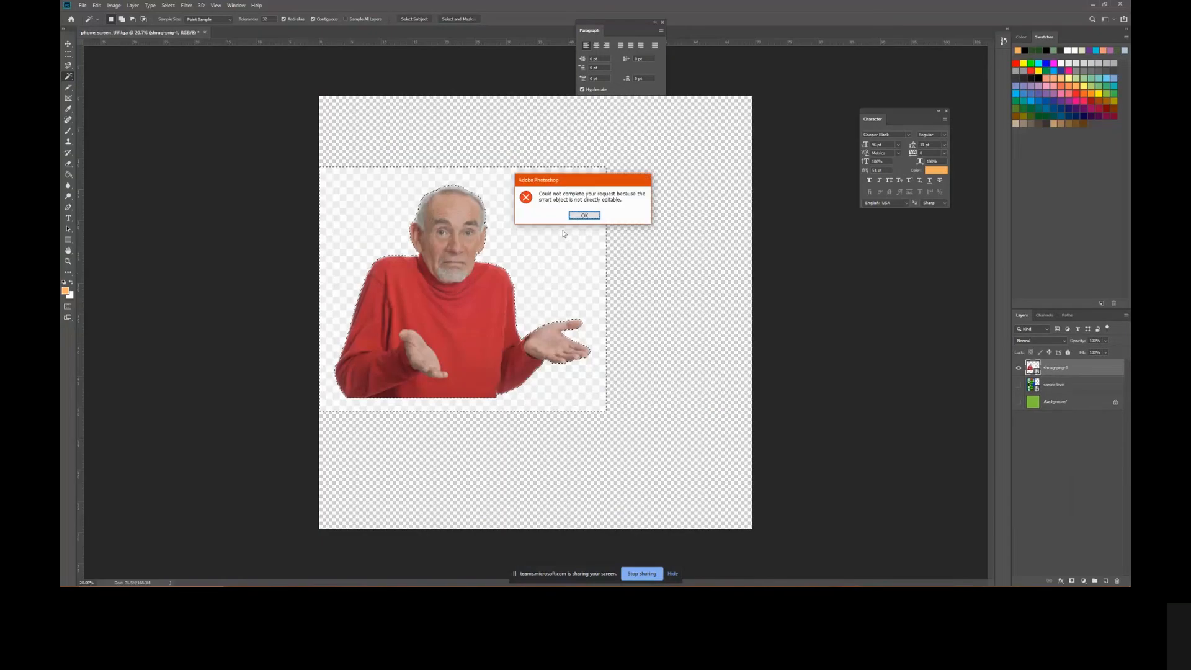
left_click(584, 215)
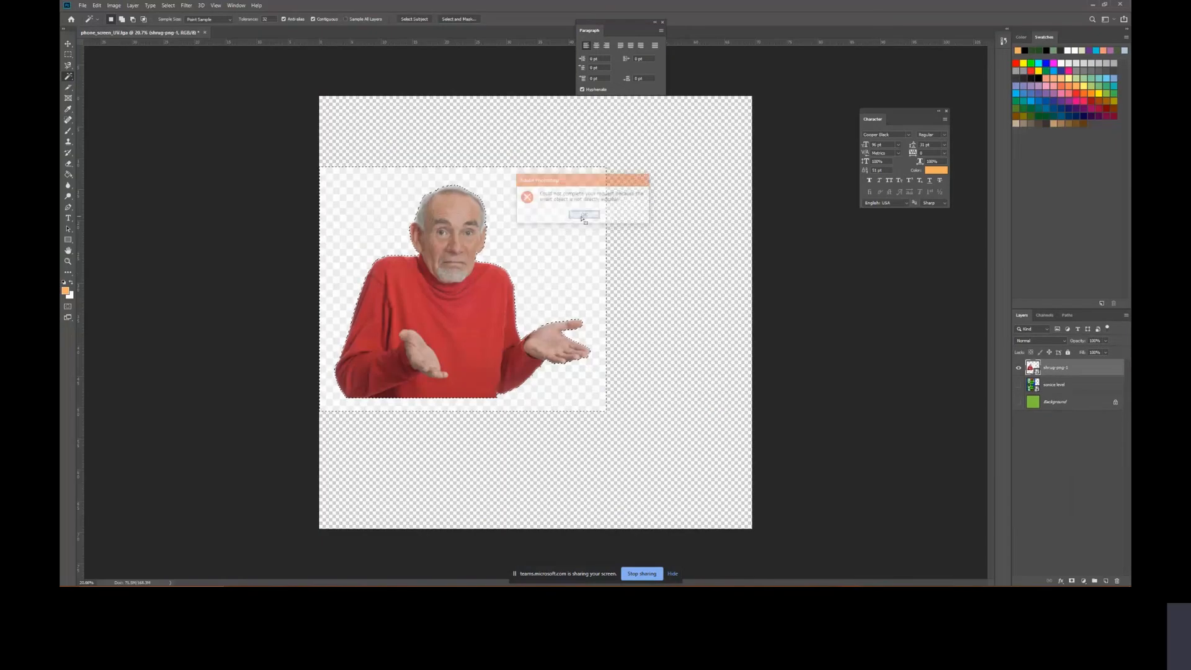
Convert the shrug-png-1 layer to a smart object and try again to delete the selected backdrop
right_click(468, 290)
right_click(445, 281)
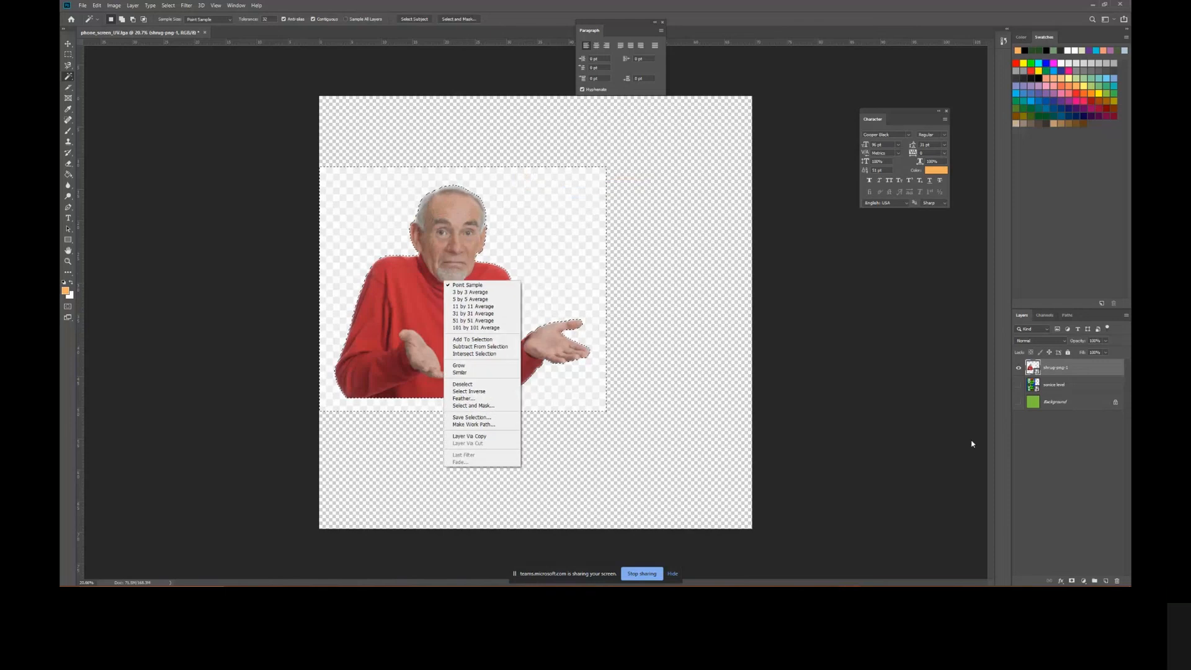
left_click(816, 402)
right_click(1069, 367)
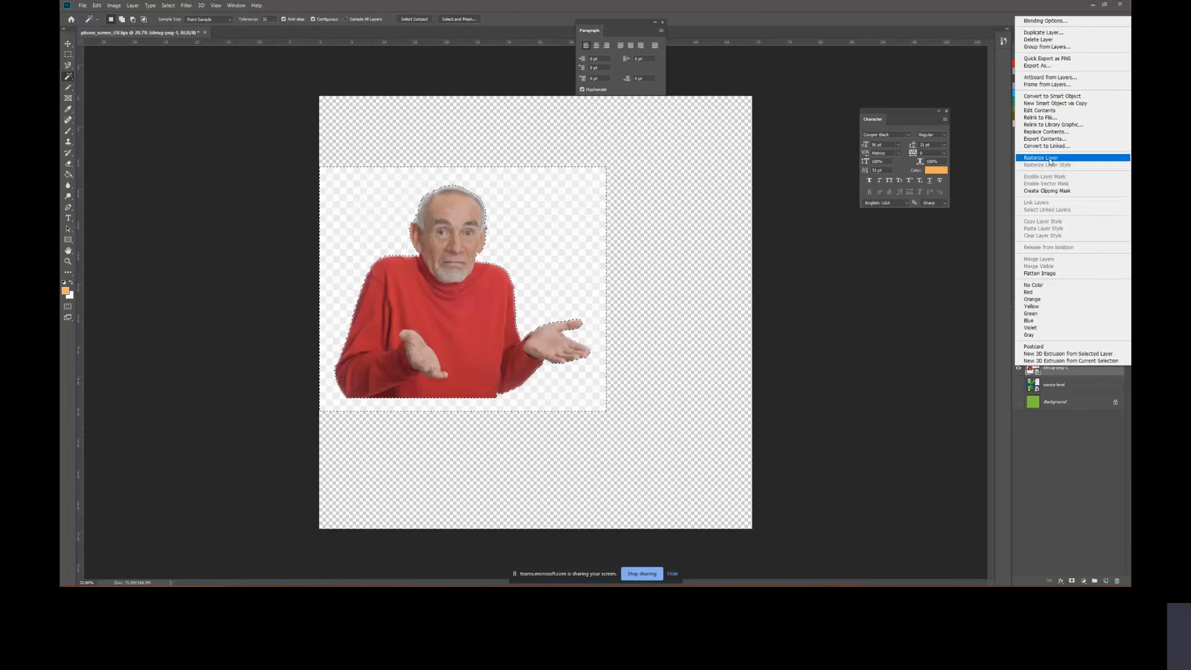
left_click(1059, 96)
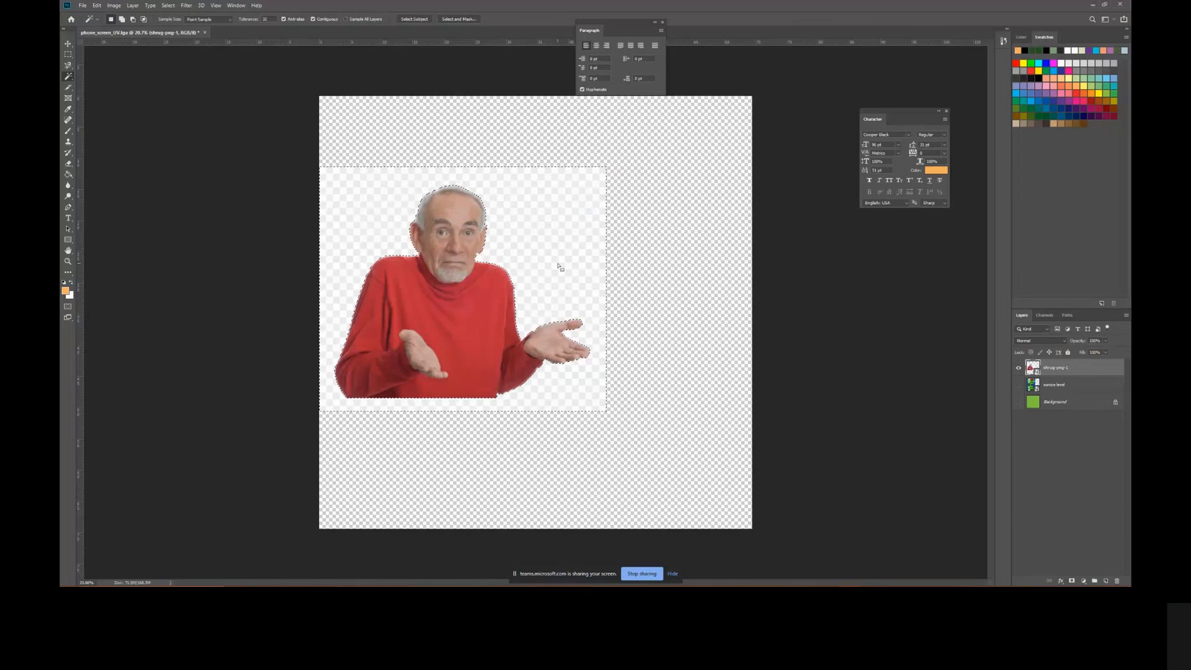
key("Delete")
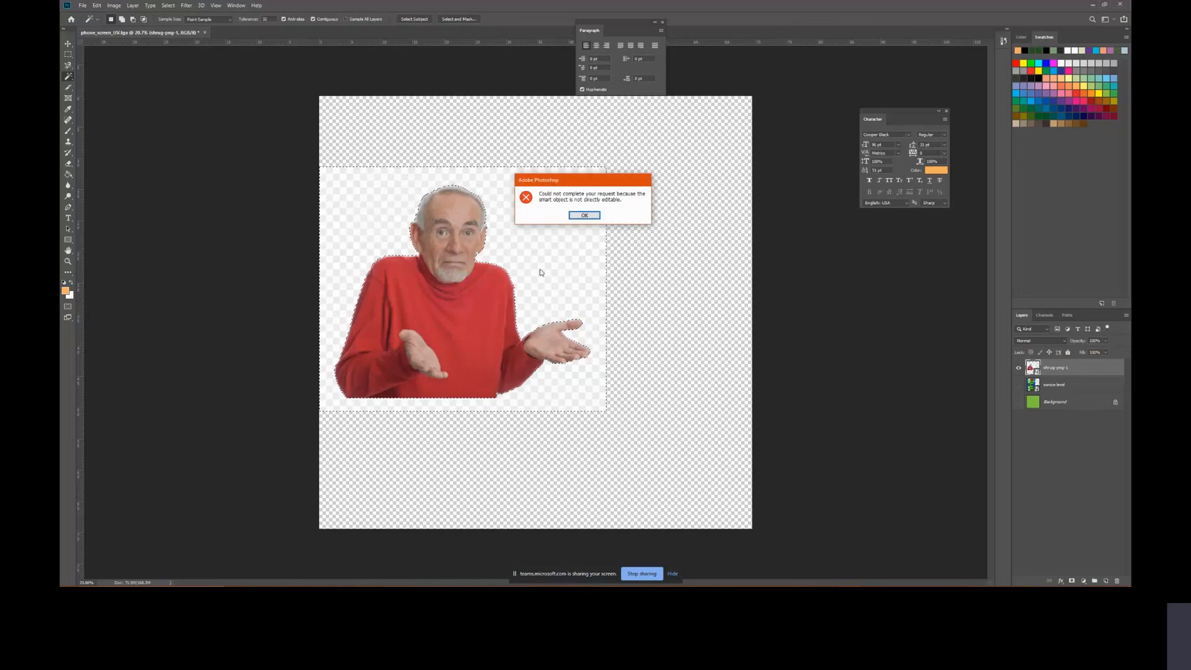
left_click(584, 215)
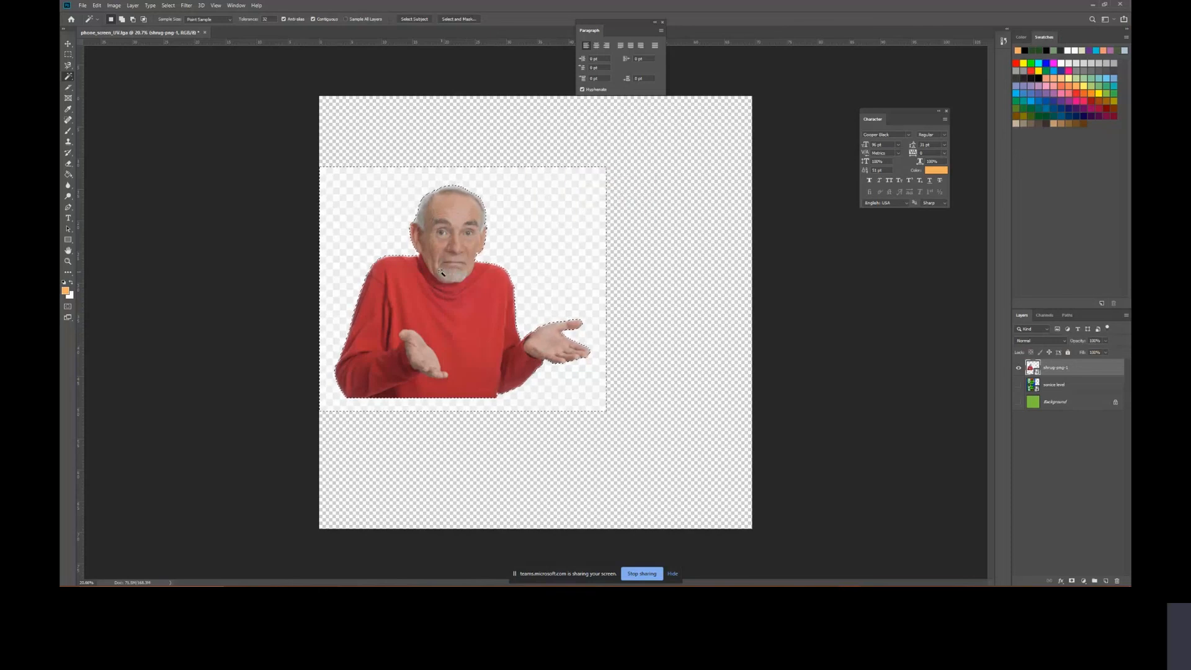
Invert the backdrop selection and try to delete the selected area from the shrug-png-1 layer
right_click(441, 272)
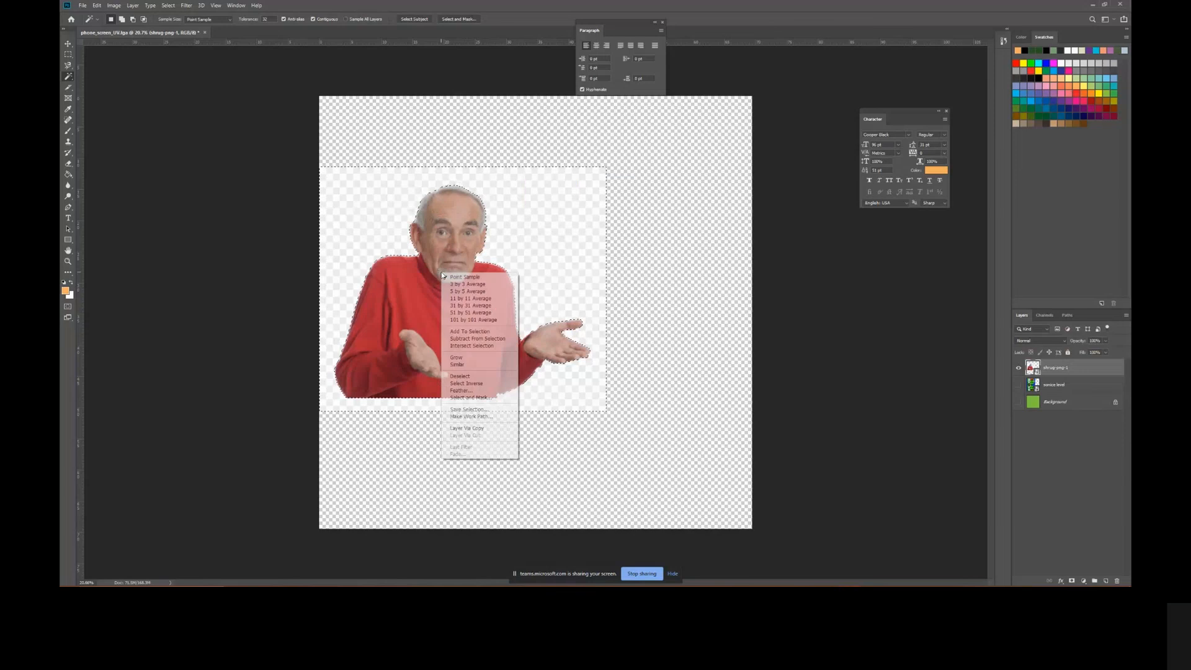
left_click(476, 383)
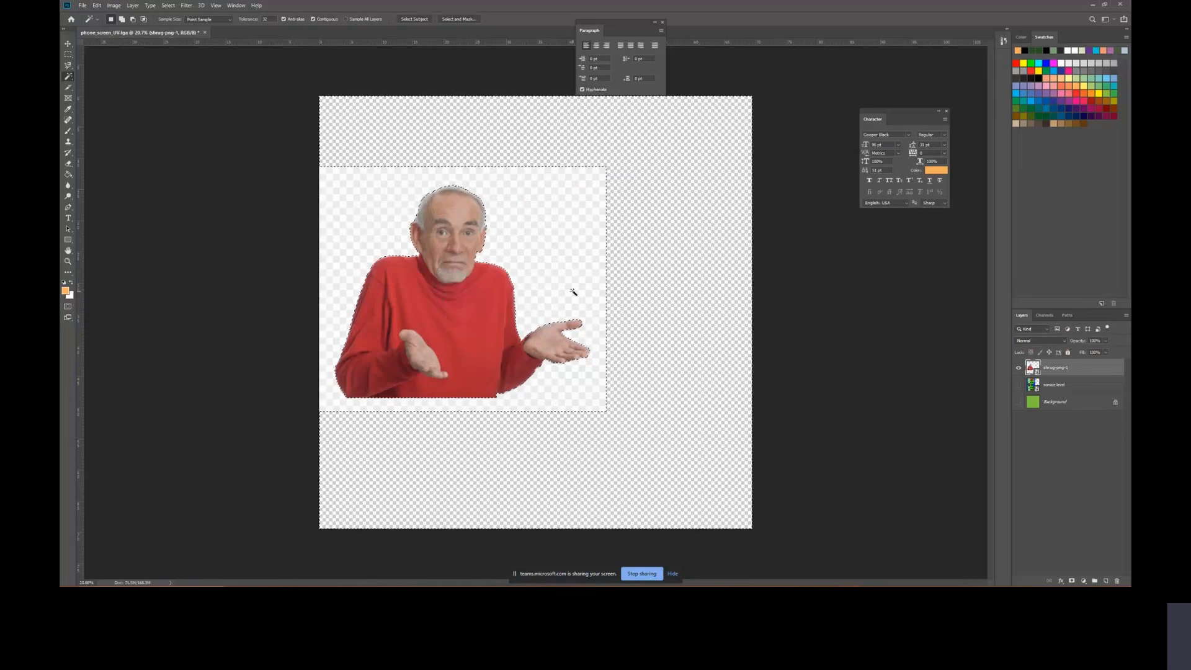
key("Delete")
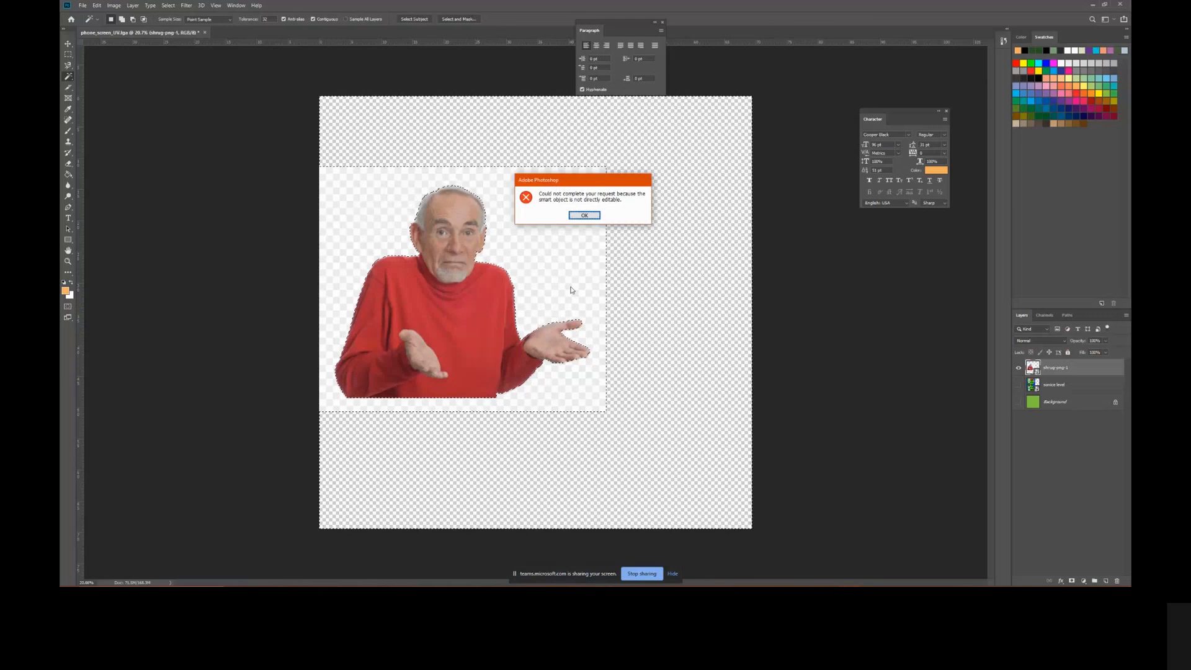
left_click(585, 215)
Rasterize the shrug-png-1 layer, delete the inverted selection as a trial, and undo that deletion
right_click(1055, 367)
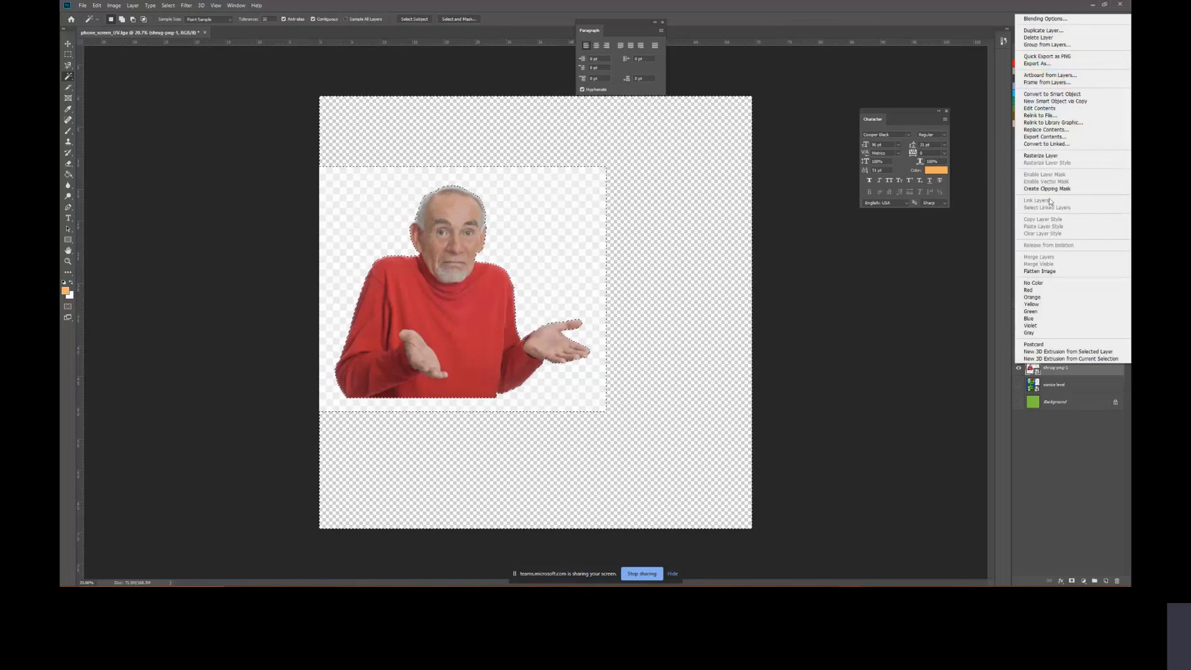
left_click(1041, 155)
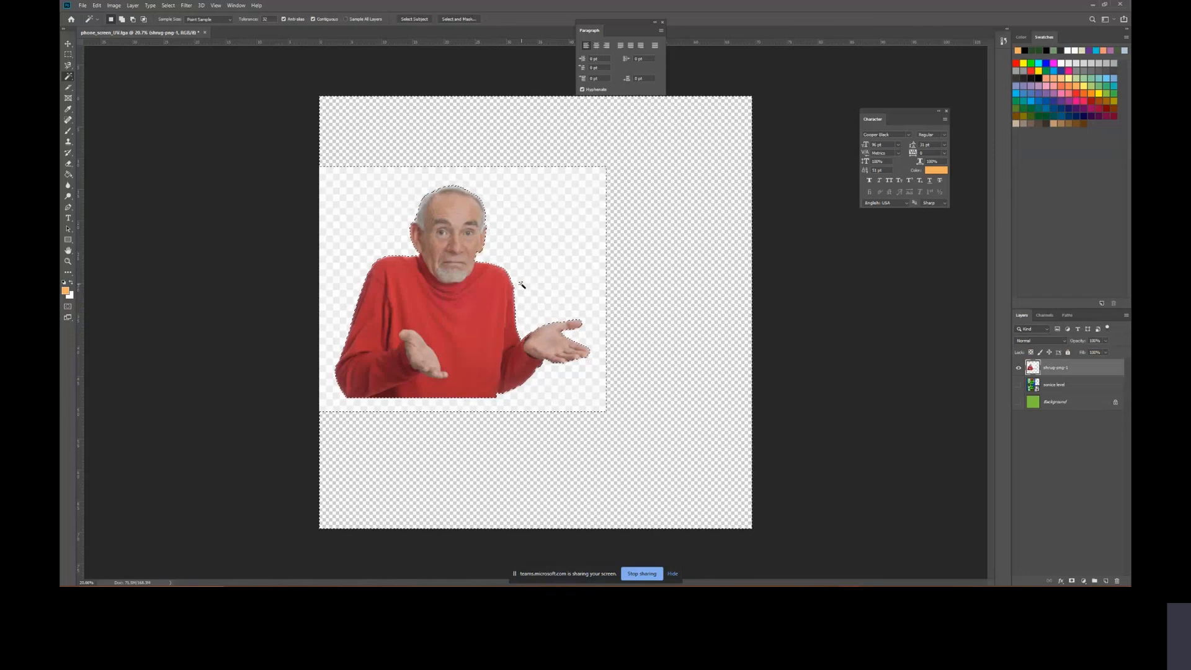
key("Delete")
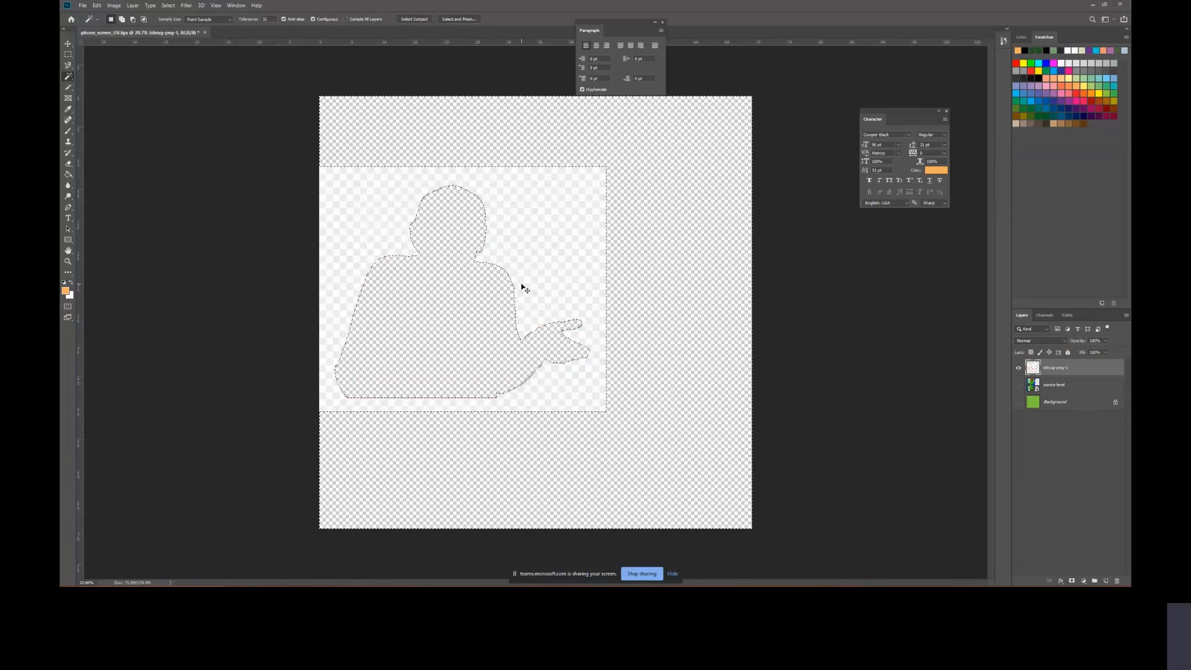
key("ctrl+z")
Invert the selection back to the checkered backdrop and delete it from around the man
right_click(530, 258)
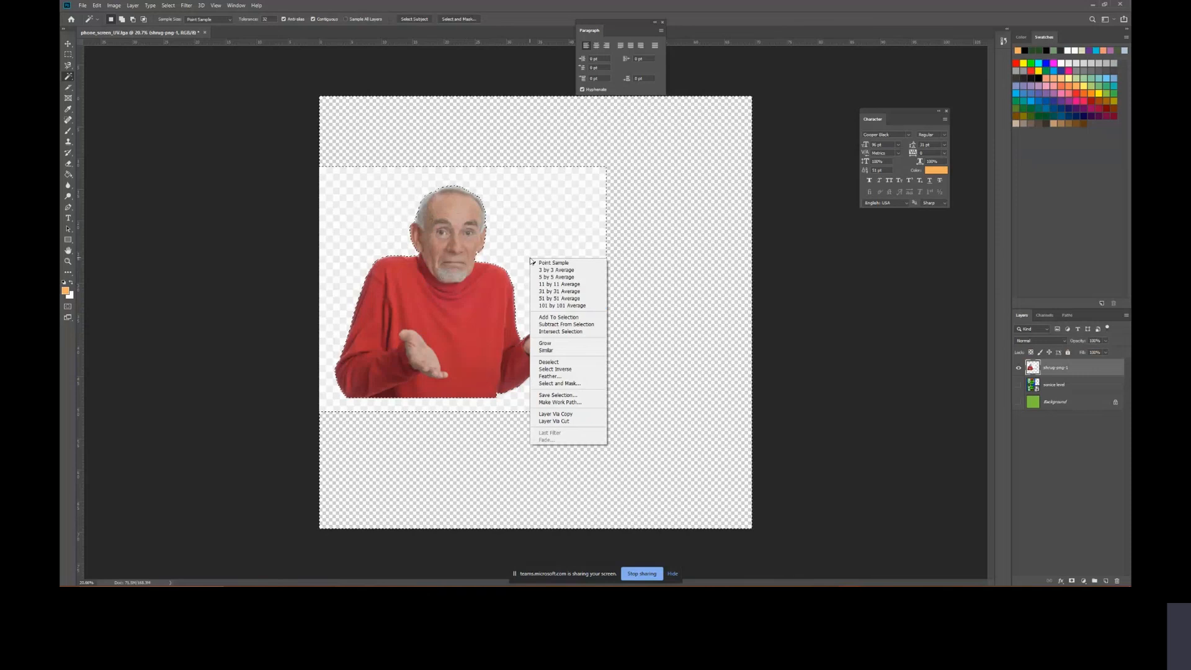
left_click(555, 369)
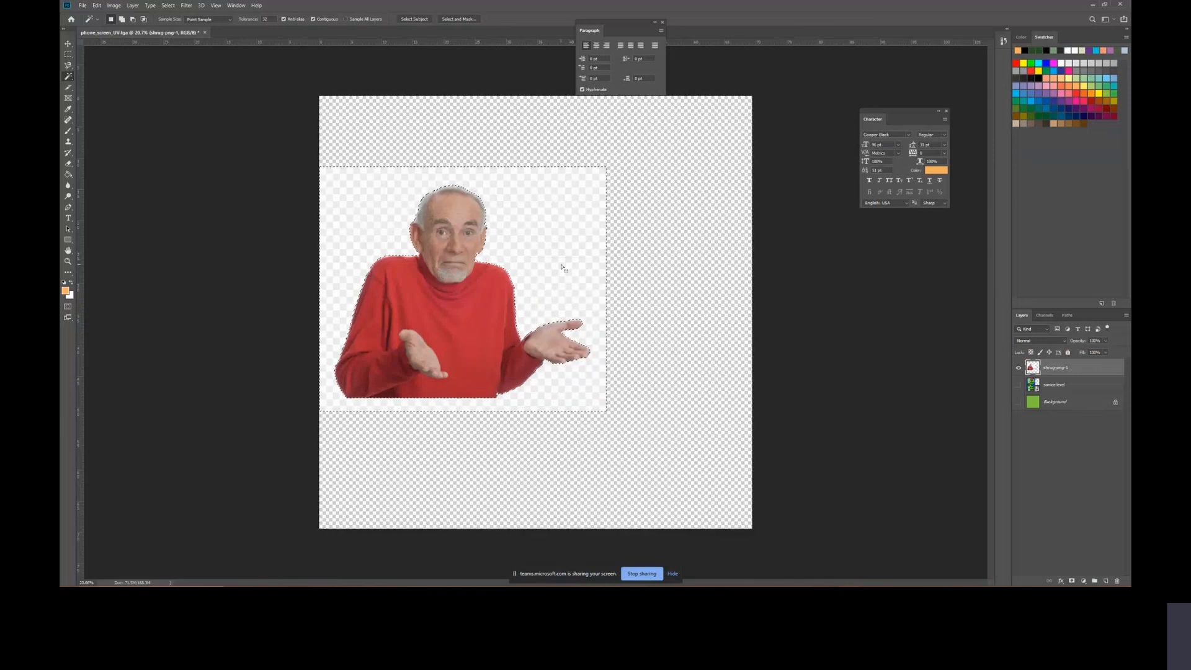
key("Delete")
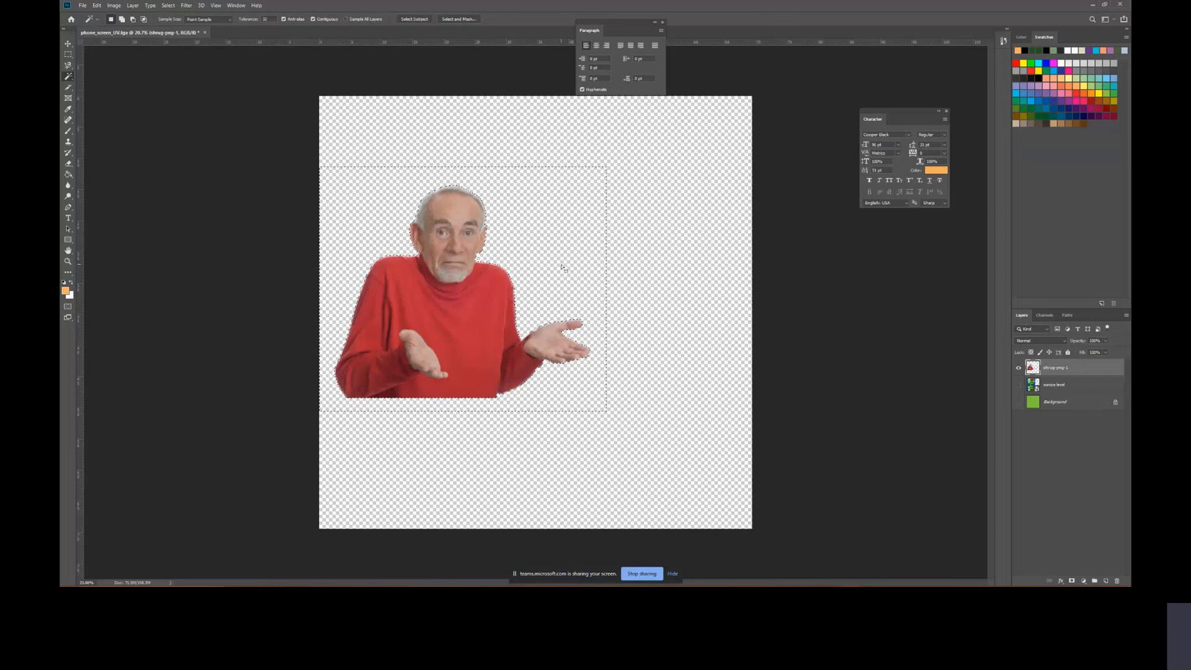
Show the sonice level and Background layers again and move the man cutout slightly down and right over the Sonic image
left_click(68, 44)
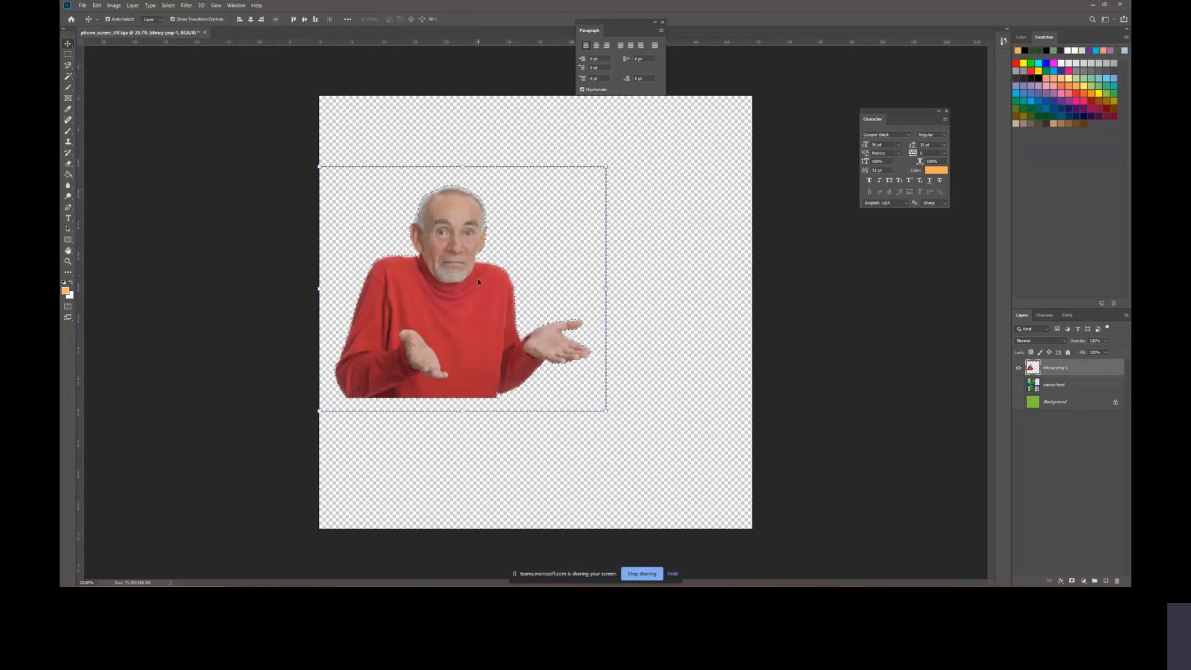
mouse_move(501, 289)
left_mouse_down()
mouse_move(546, 273)
mouse_move(505, 296)
mouse_move(516, 303)
left_mouse_up()
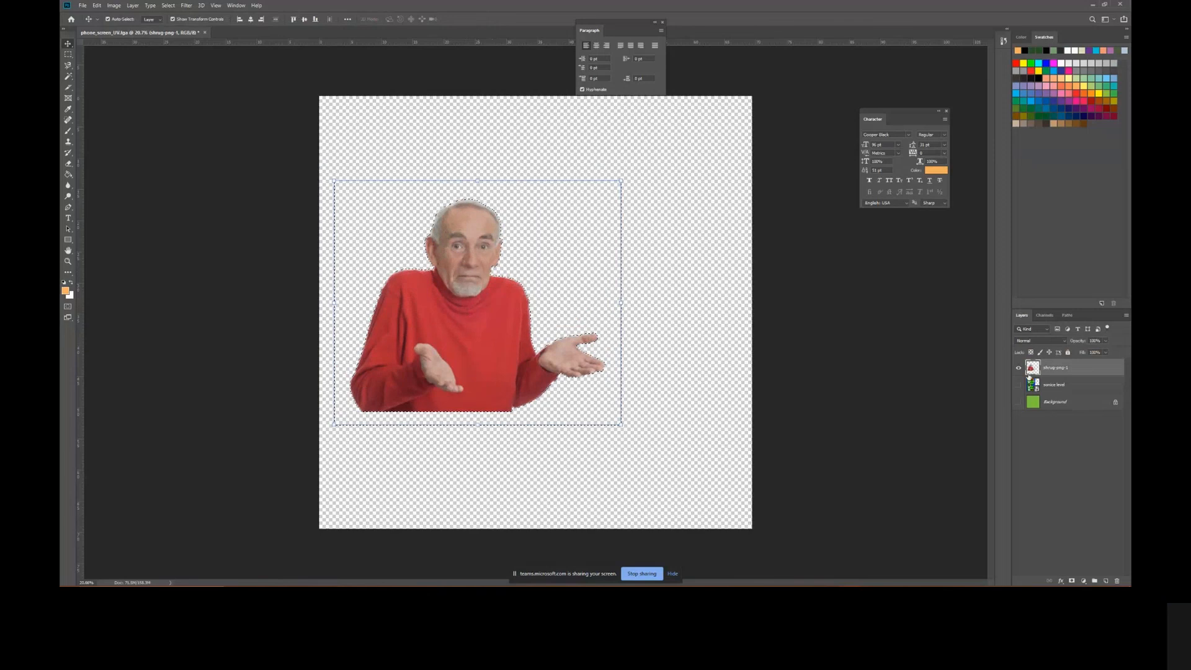
left_click(1018, 385)
left_click(1018, 402)
left_click(1018, 402)
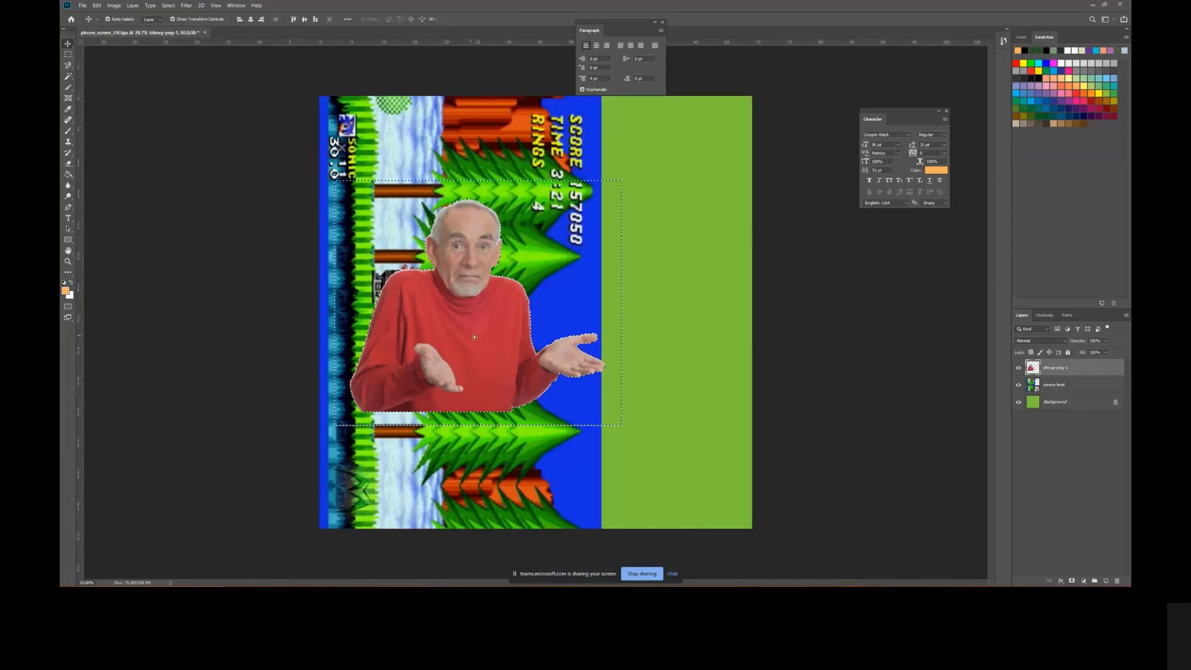
left_click_drag(474, 337, 479, 342)
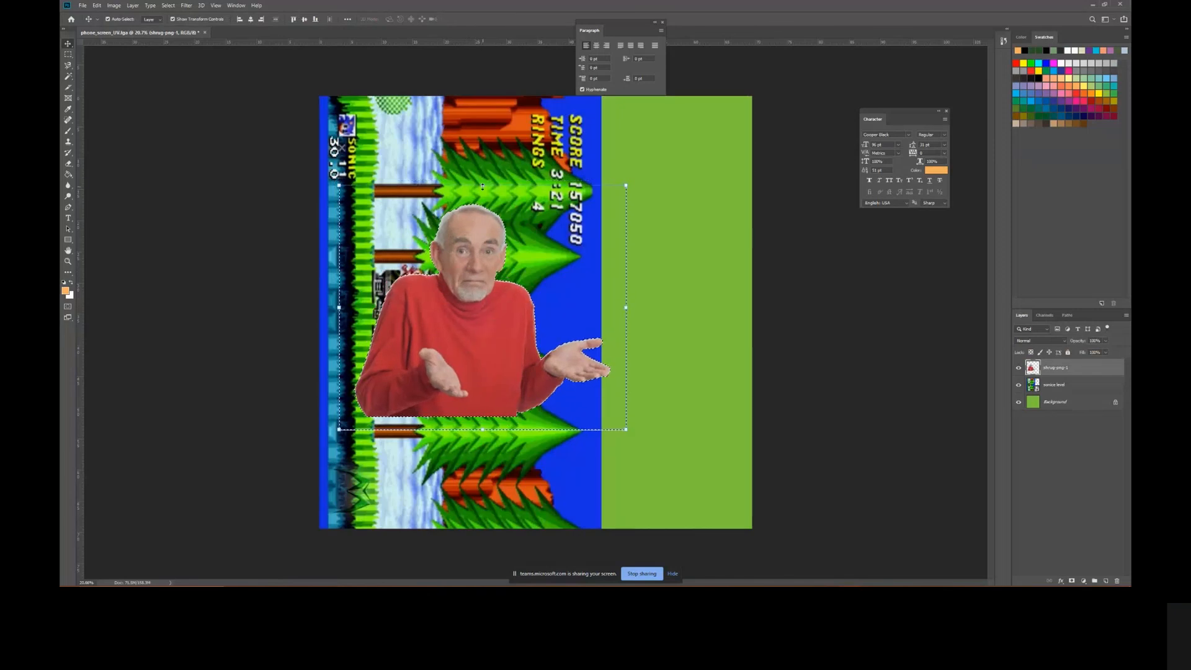
Try to enlarge and shift the man cutout over the Sonic image, and undo both changes
left_click(485, 185)
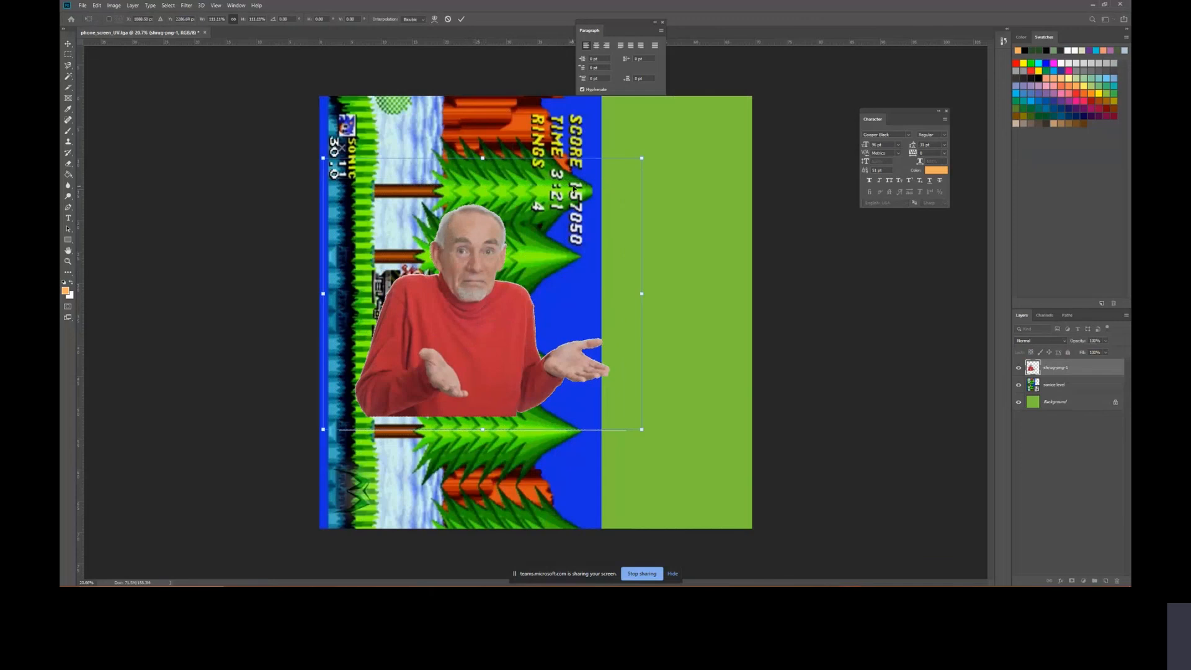
key("Return")
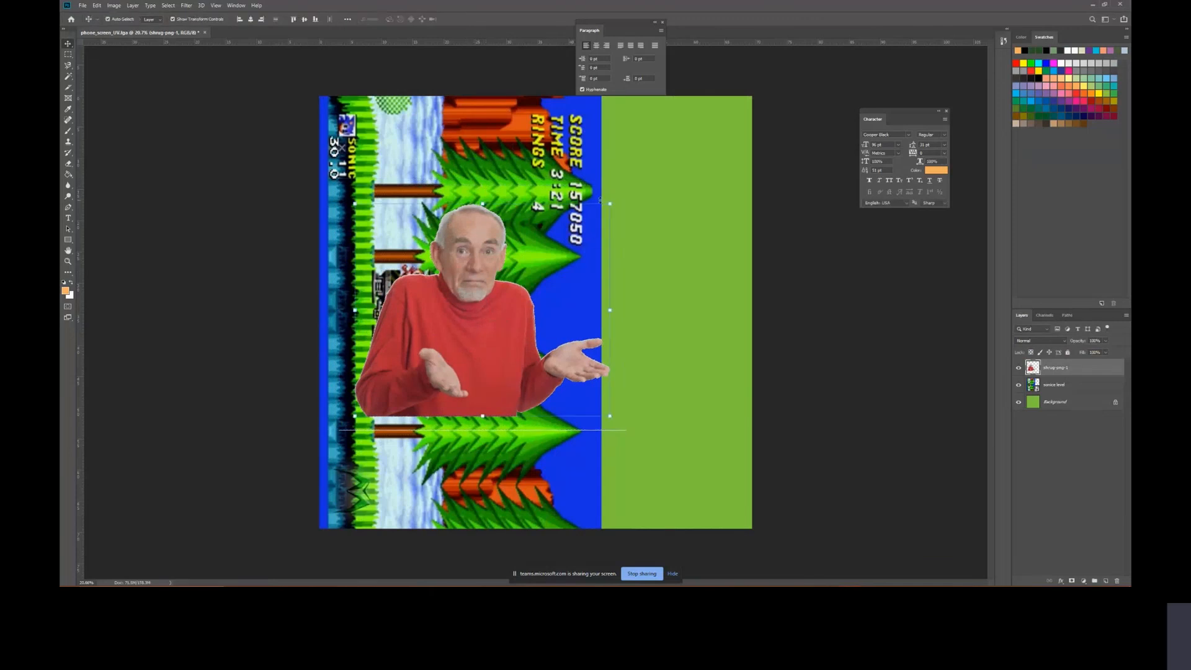
left_click_drag(609, 204, 644, 184)
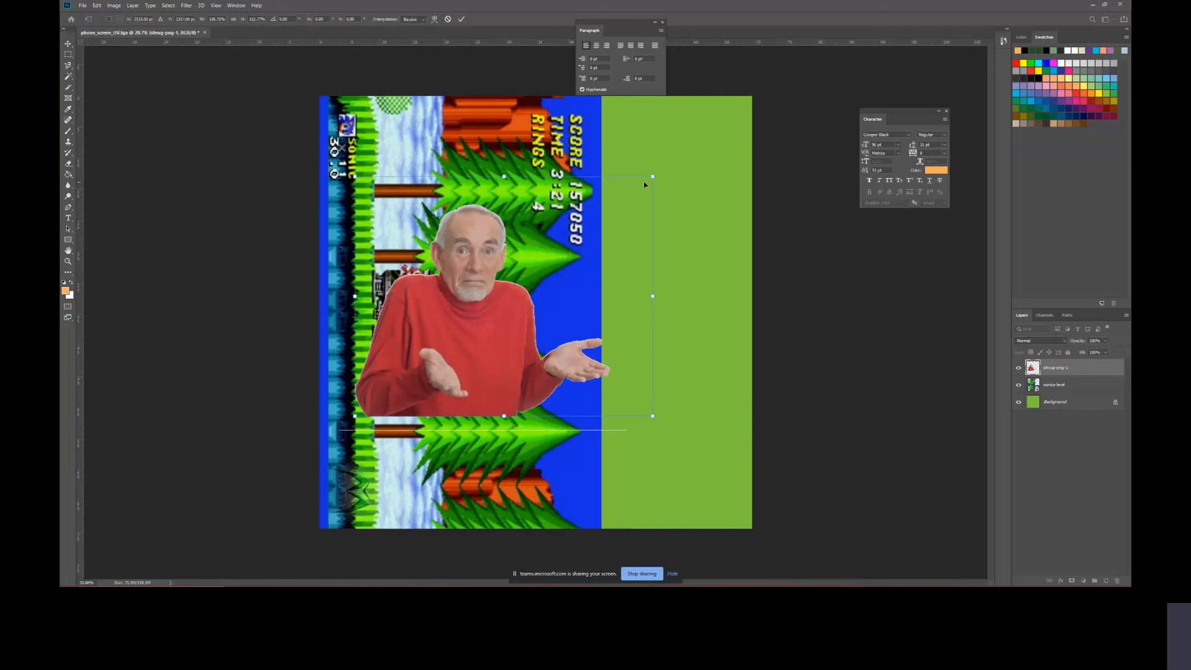
key("ctrl+z")
mouse_move(491, 300)
left_mouse_down()
mouse_move(504, 296)
mouse_move(498, 278)
left_mouse_up()
key("ctrl+z")
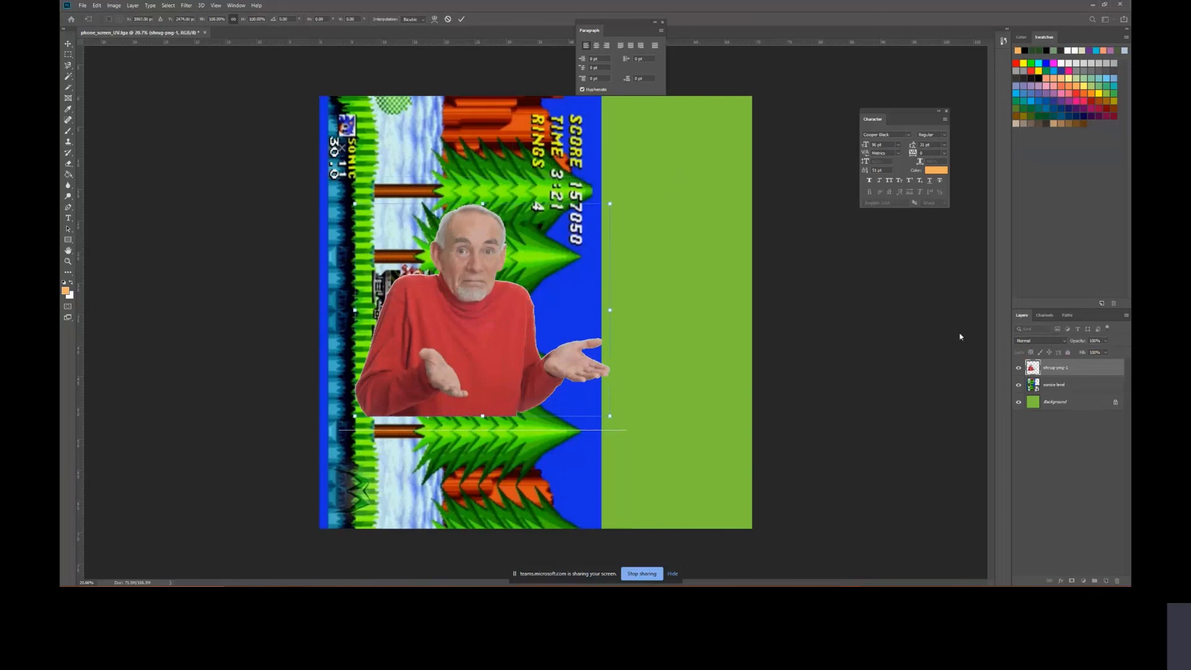
Hide the Background and sonice level layers and move the man cutout slightly upward on the canvas
left_click(1052, 386)
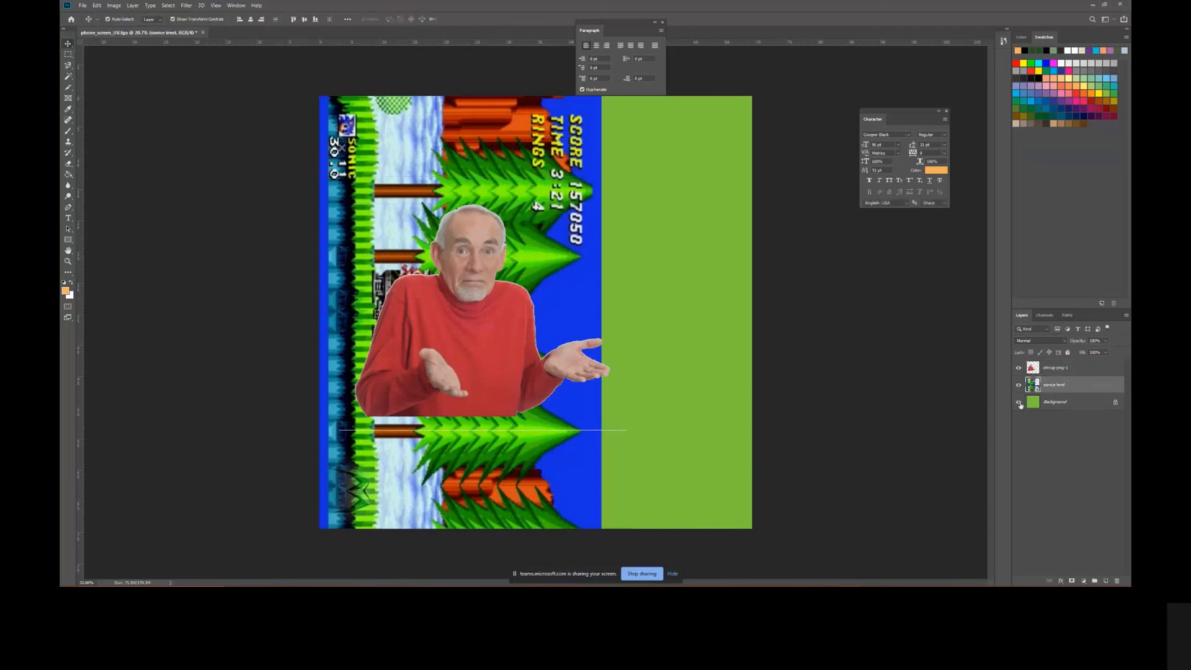
left_click(1019, 402)
left_click(1019, 386)
left_click(1054, 367)
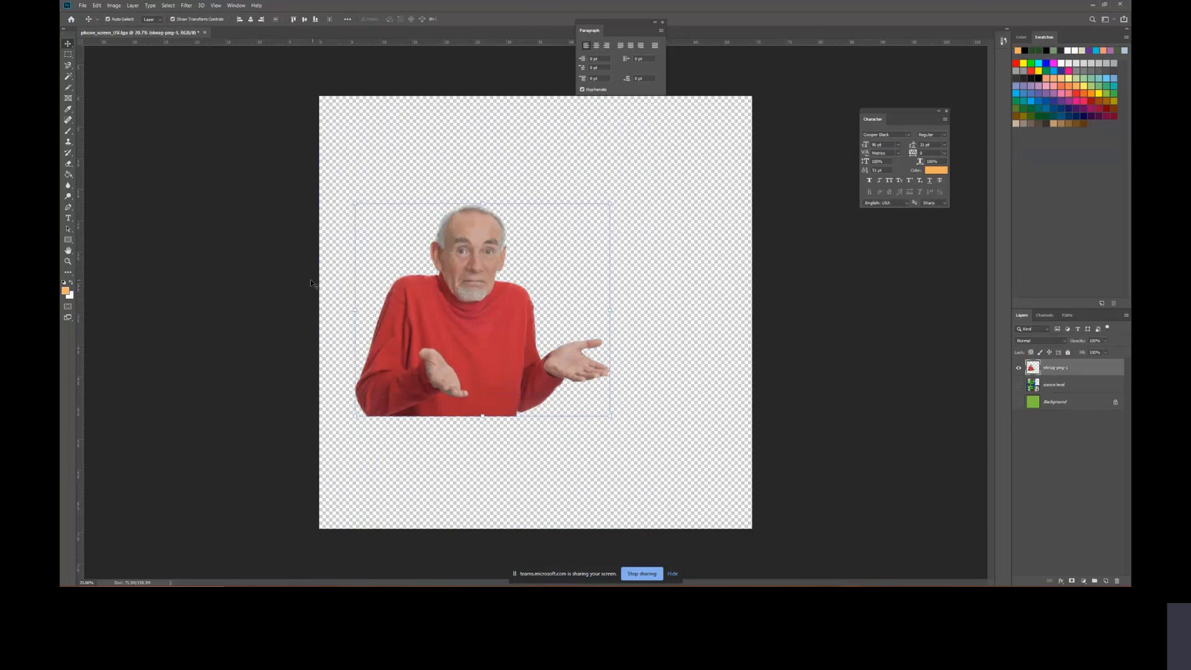
mouse_move(509, 327)
left_mouse_down()
mouse_move(495, 308)
mouse_move(508, 307)
left_mouse_up()
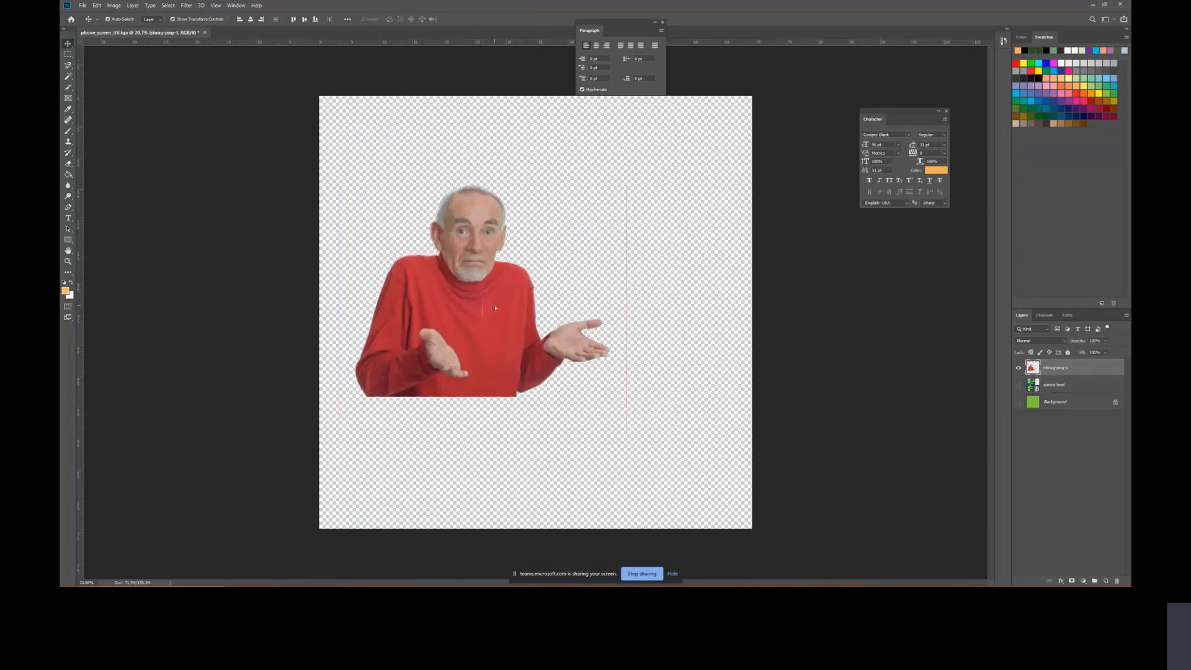
Show the sonice level layer, shift the man cutout slightly down and left over it, and undo the trial enlargement
left_click(1019, 385)
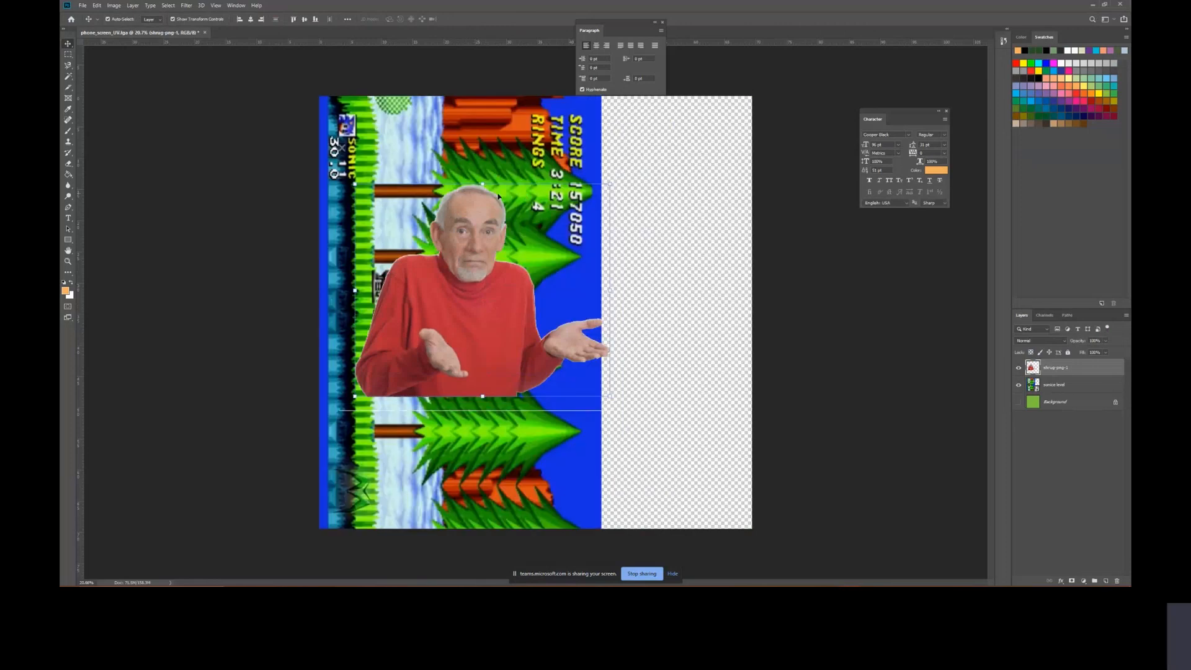
left_click_drag(498, 196, 477, 174)
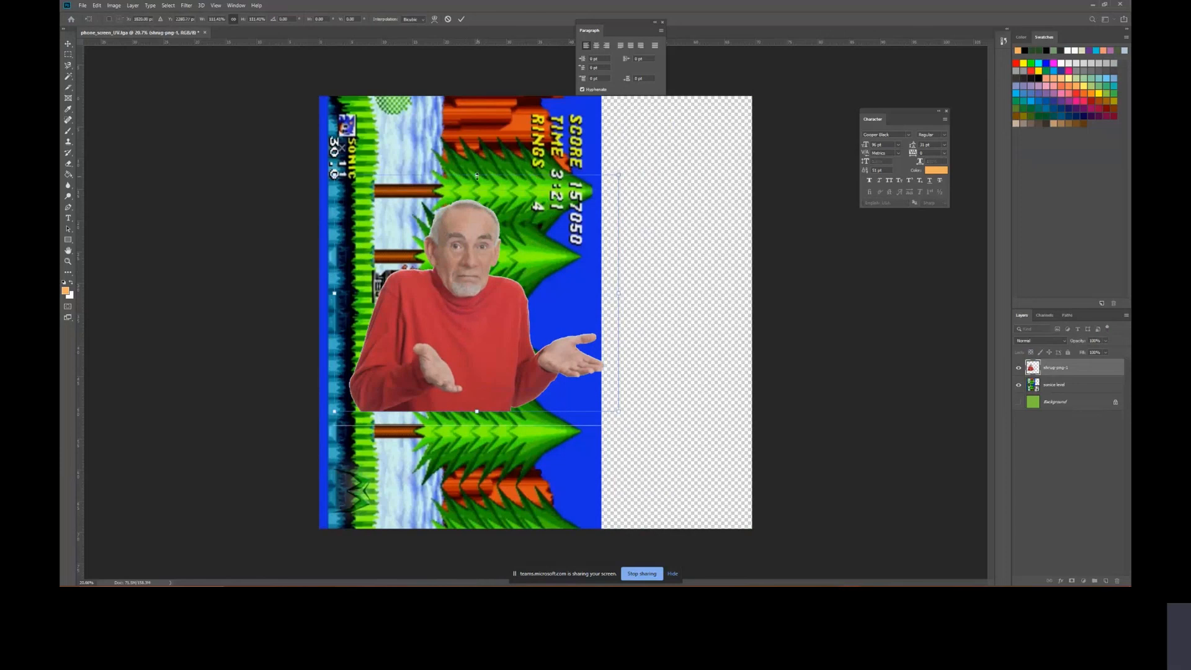
key("ctrl+z")
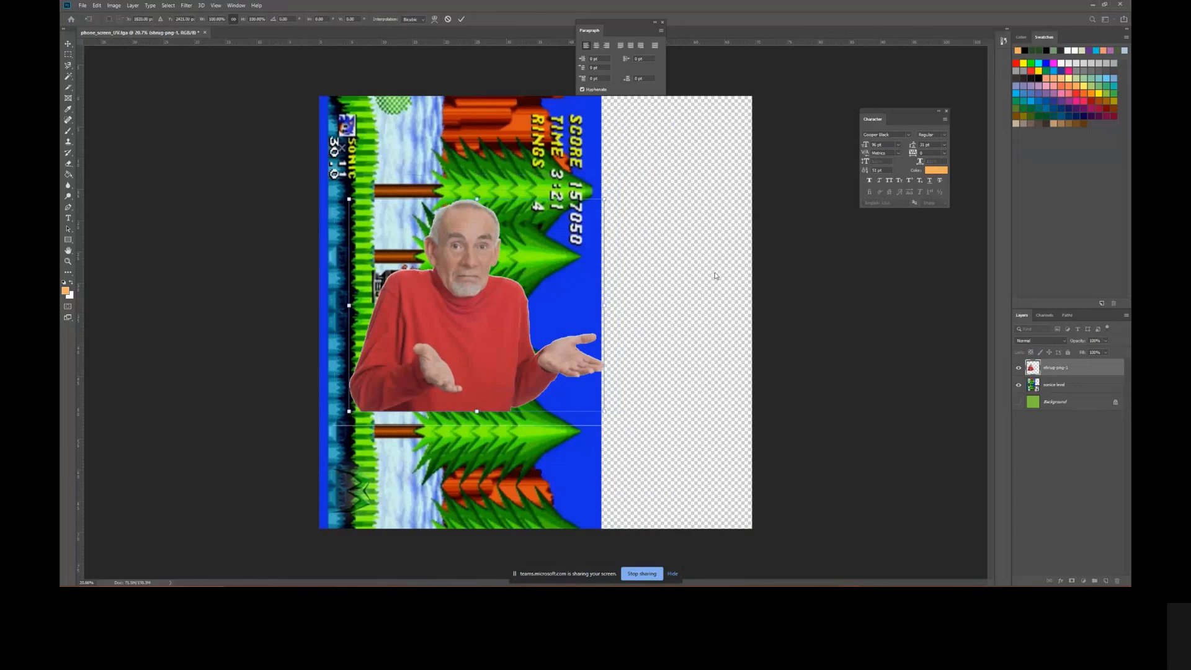
Hide the sonice level layer and try to enlarge the man cutout from its upper corner
left_click(1019, 385)
left_click_drag(601, 199, 637, 189)
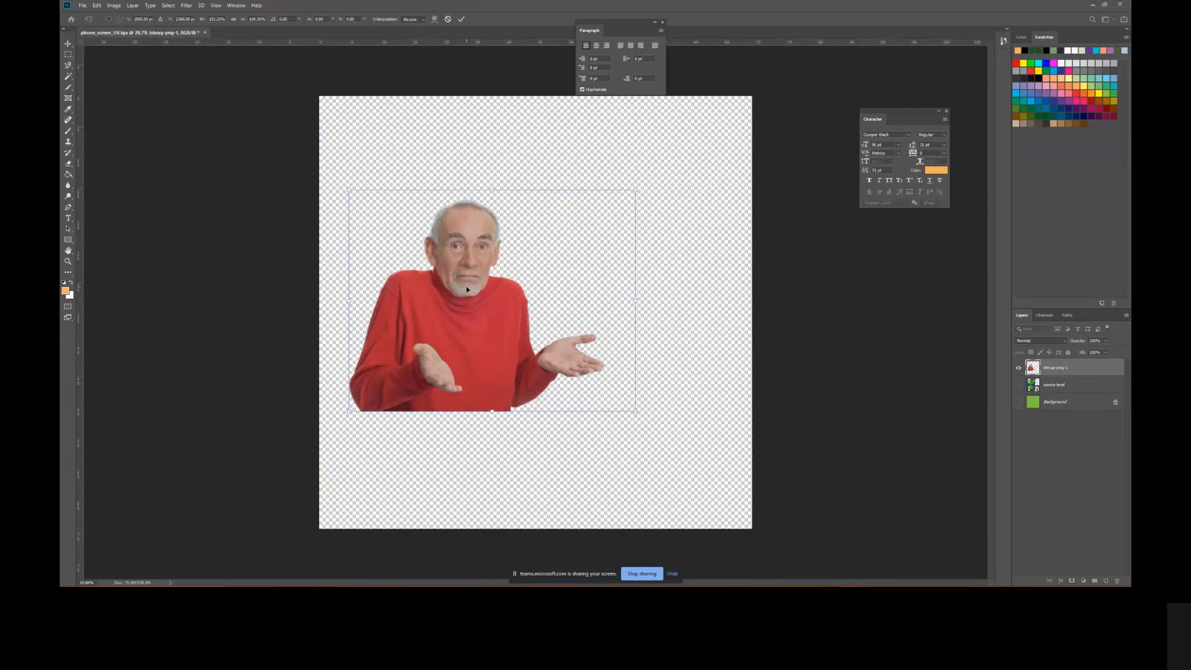
key("Return")
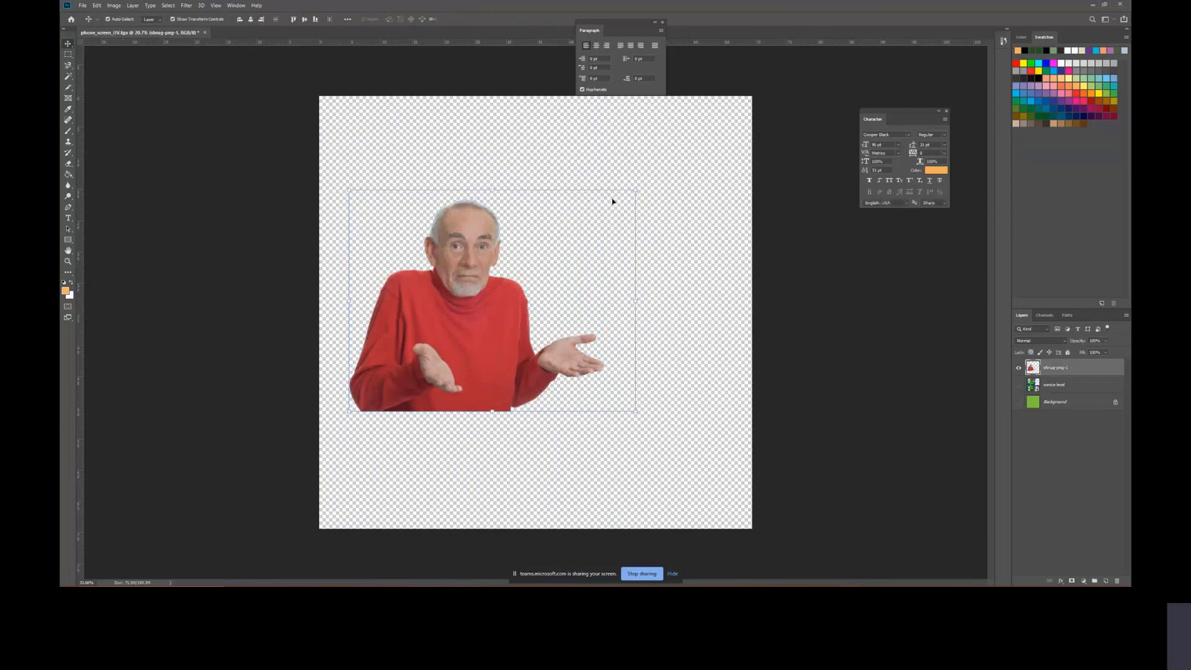
left_click_drag(640, 188, 483, 341)
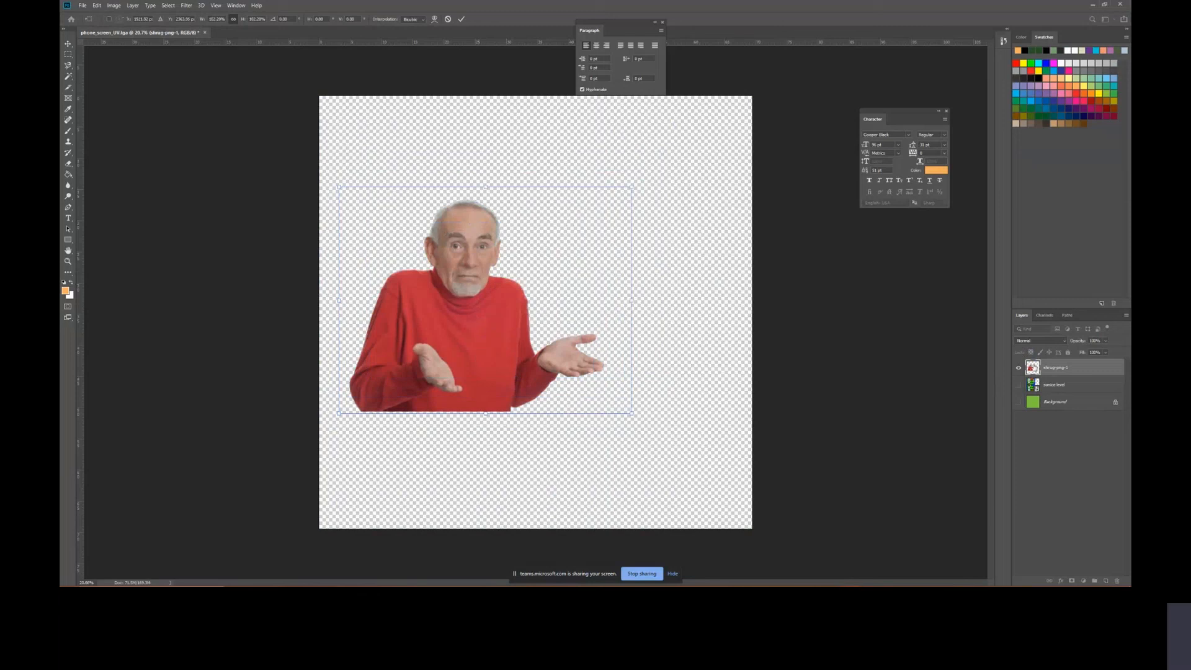
key("Return")
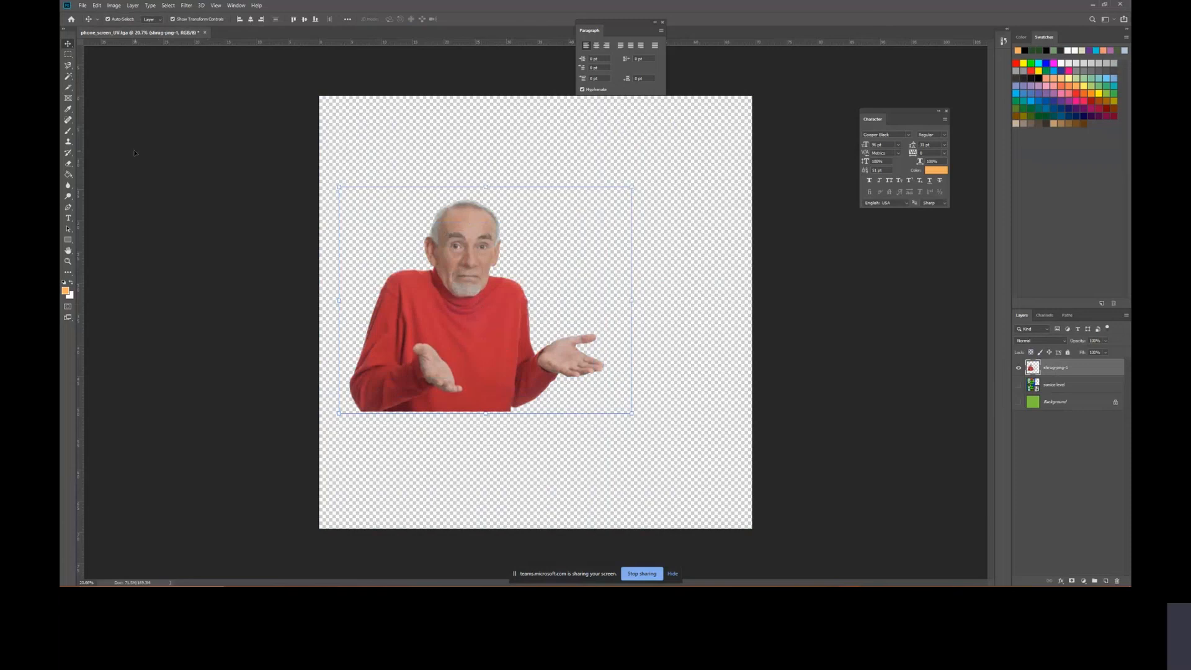
Try again to scale up the man cutout with Free Transform and reposition it on the canvas
left_click(66, 56)
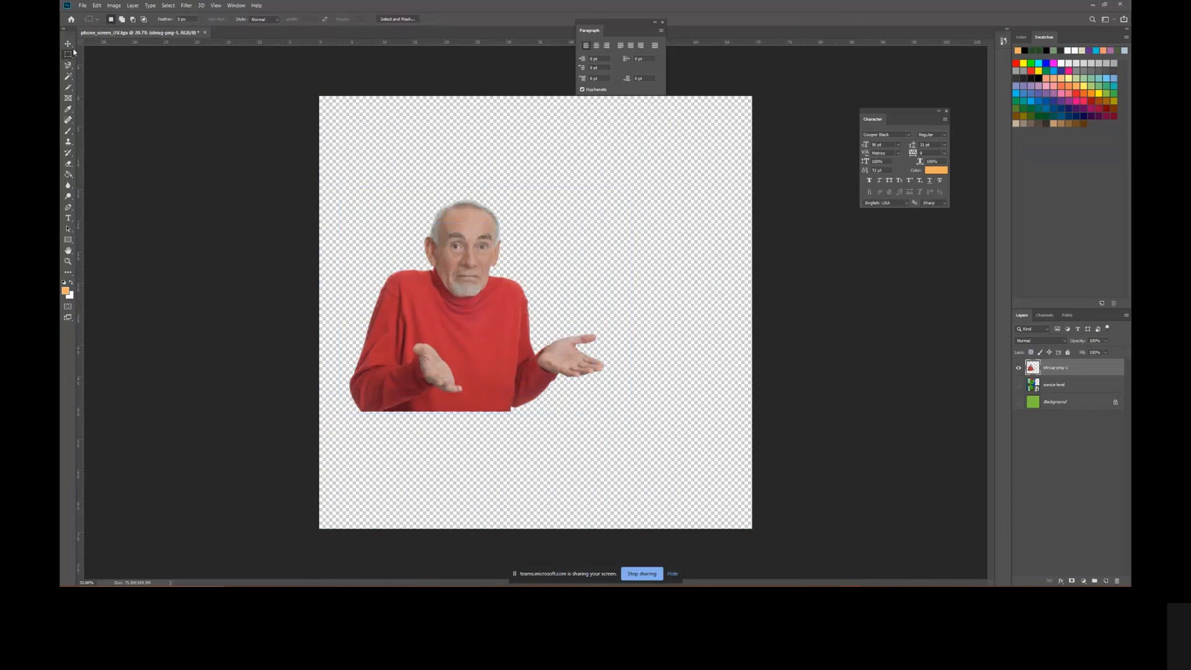
left_click(68, 44)
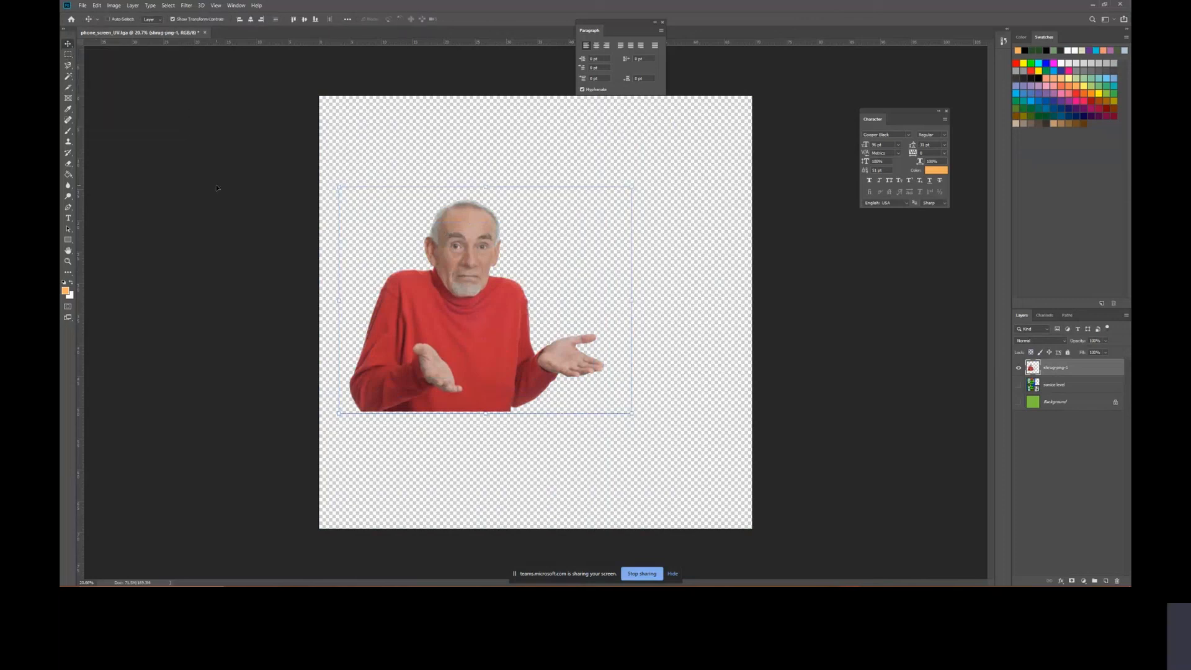
key("ctrl+t")
mouse_move(633, 185)
left_mouse_down()
mouse_move(706, 141)
mouse_move(609, 202)
mouse_move(651, 172)
left_mouse_up()
key("Return")
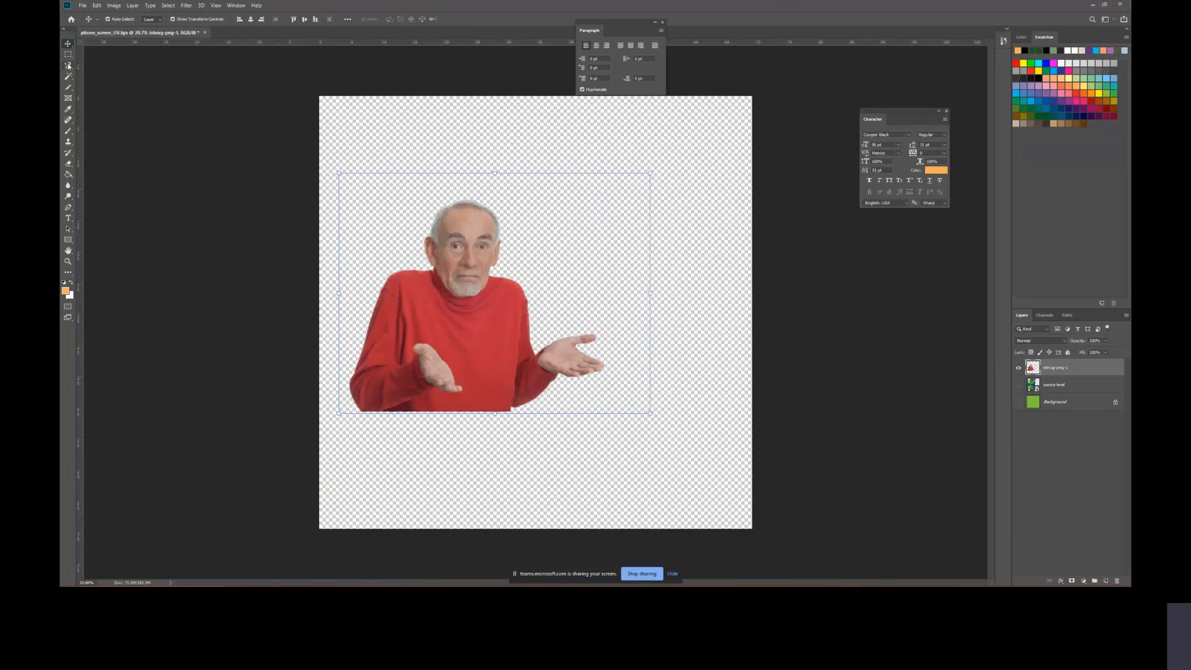
left_click_drag(485, 307, 458, 317)
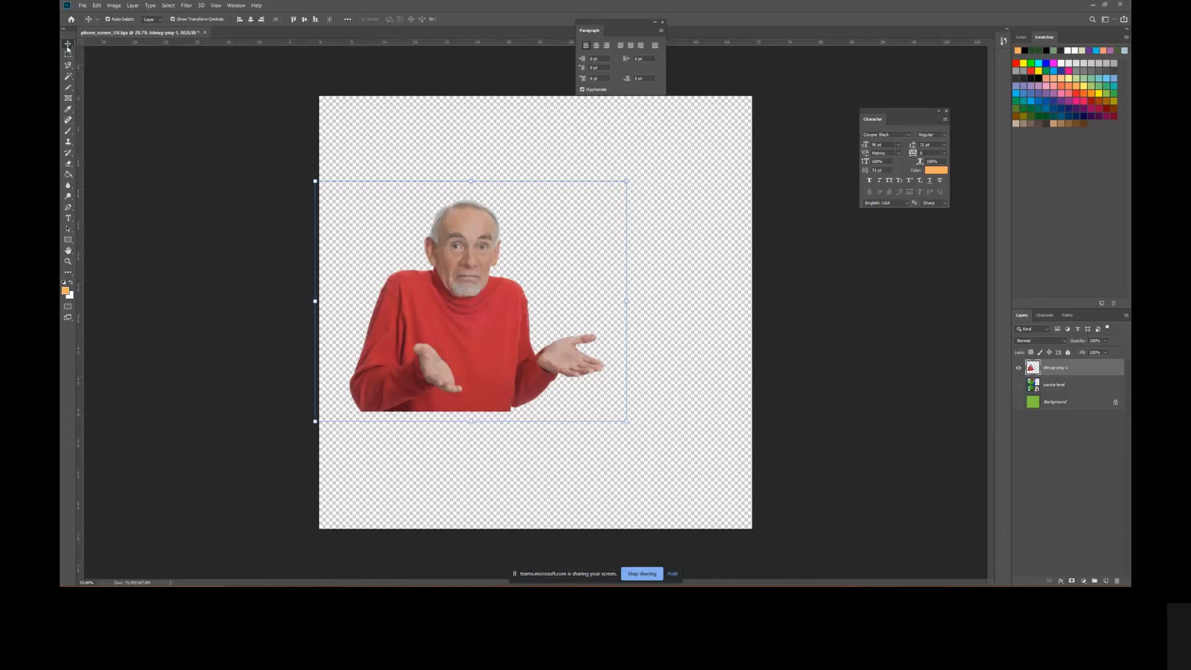
left_click_drag(470, 311, 485, 306)
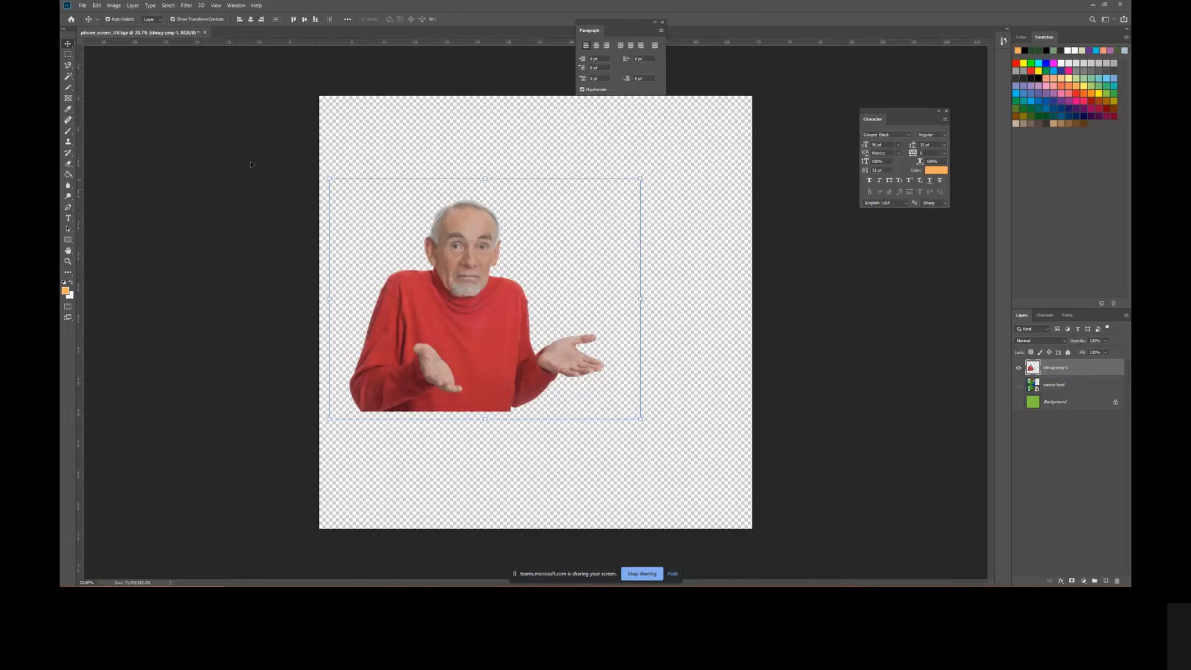
Select a rectangular area around the whole man and move the selected cutout slightly down
left_click(69, 55)
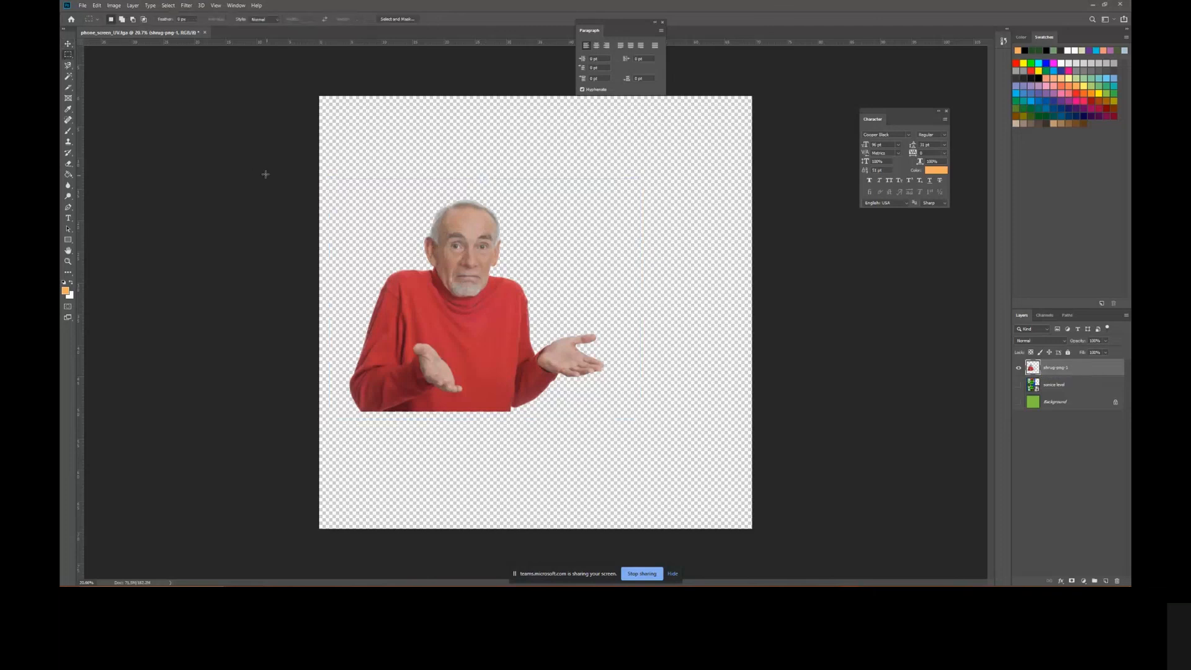
left_click_drag(265, 175, 638, 438)
key("v")
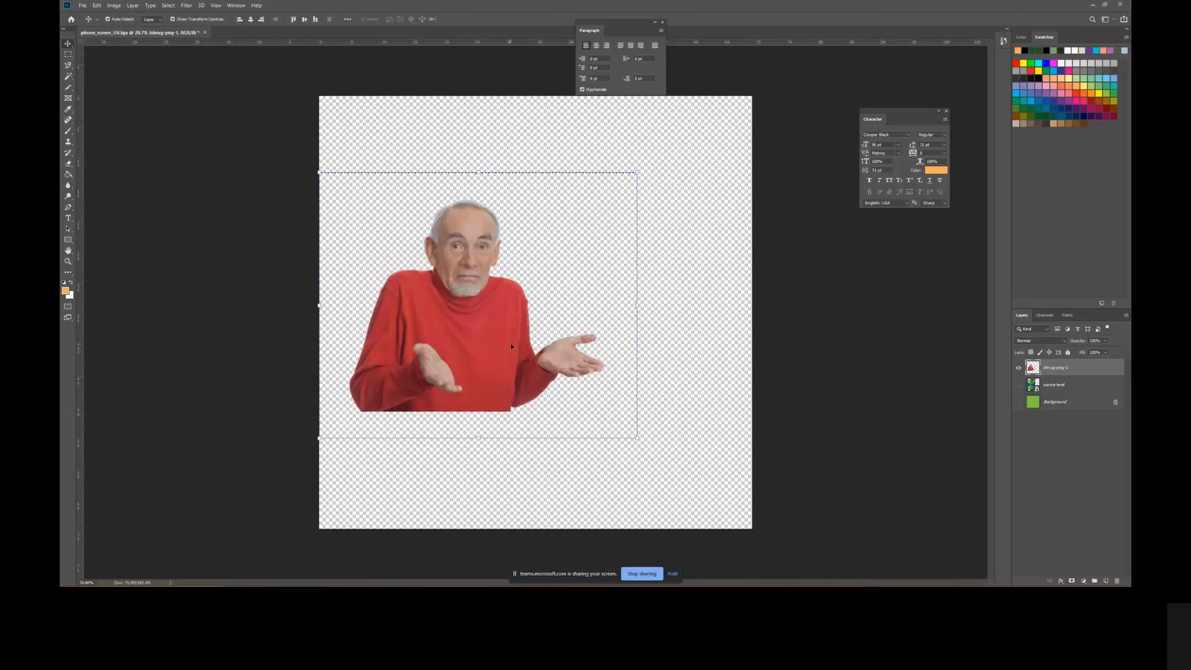
mouse_move(511, 344)
left_mouse_down()
mouse_move(489, 333)
mouse_move(513, 353)
left_mouse_up()
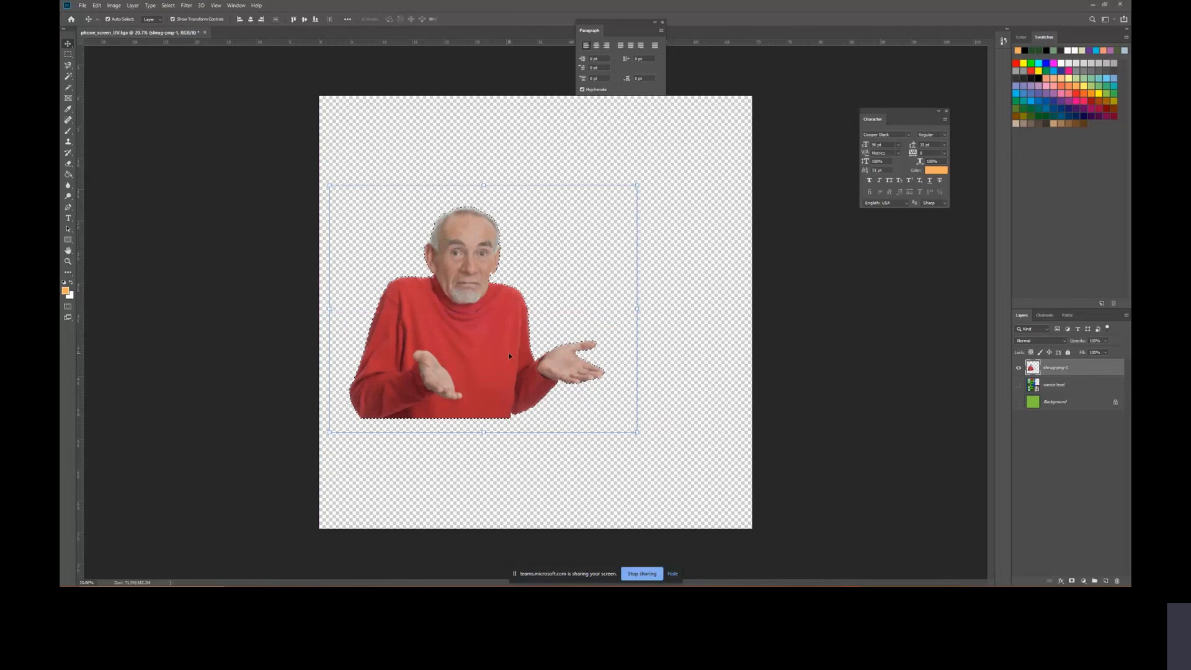
Select a larger rectangular area around the man and move the selected cutout slightly up
key("m")
left_click_drag(253, 147, 662, 467)
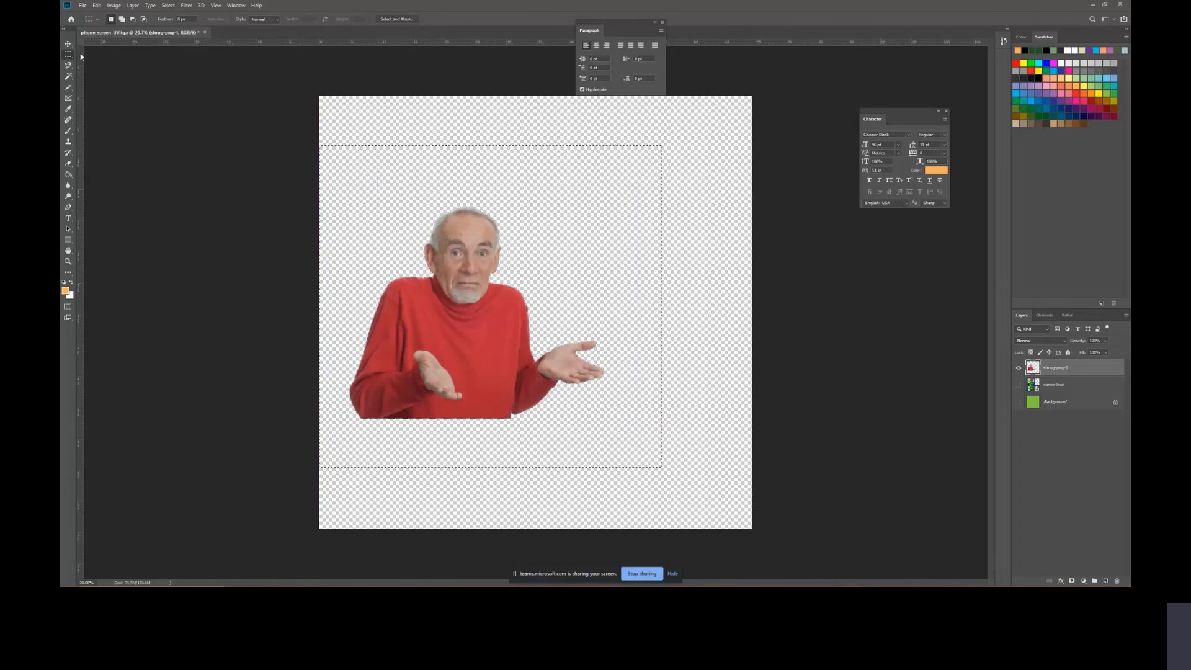
left_click(69, 43)
mouse_move(472, 311)
left_mouse_down()
mouse_move(514, 303)
mouse_move(456, 294)
mouse_move(472, 290)
left_mouse_up()
Enlarge the selected man cutout to about 114% and shift it down and left
key("ctrl+t")
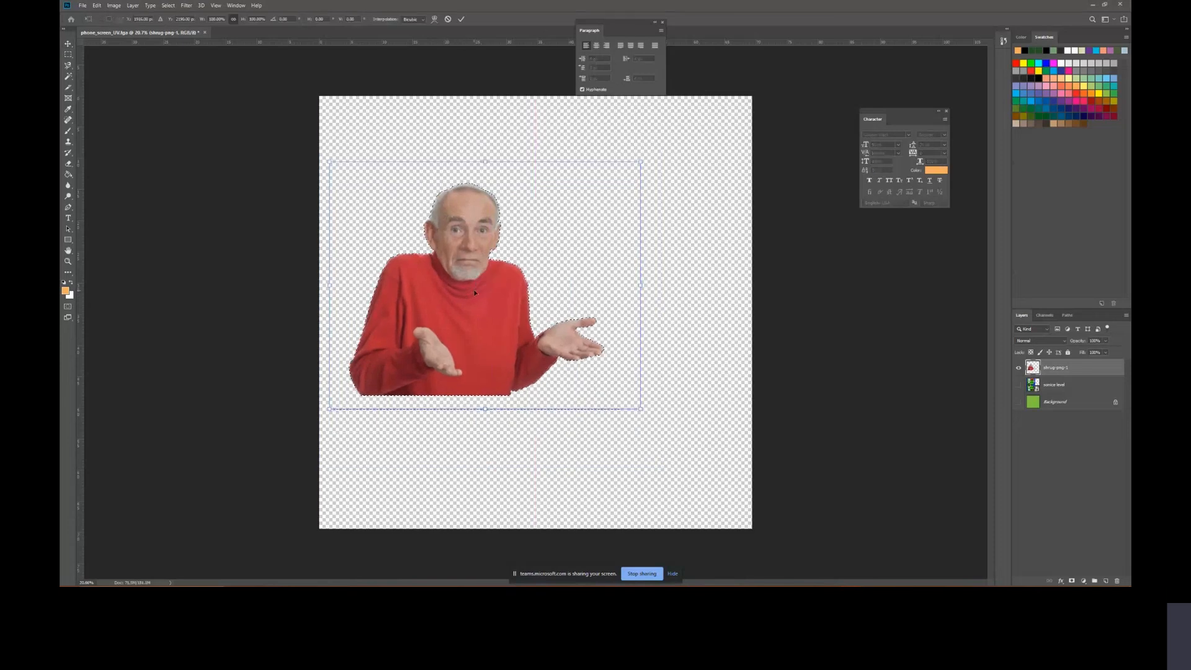
left_click_drag(705, 124, 691, 134)
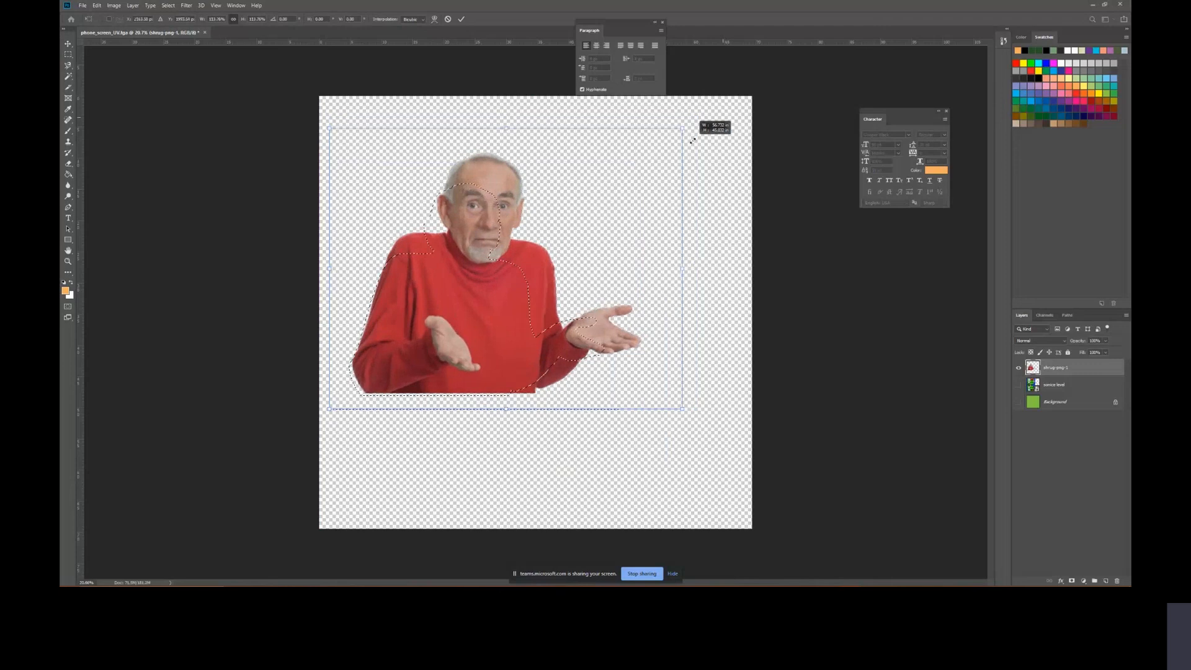
left_click_drag(546, 254, 524, 288)
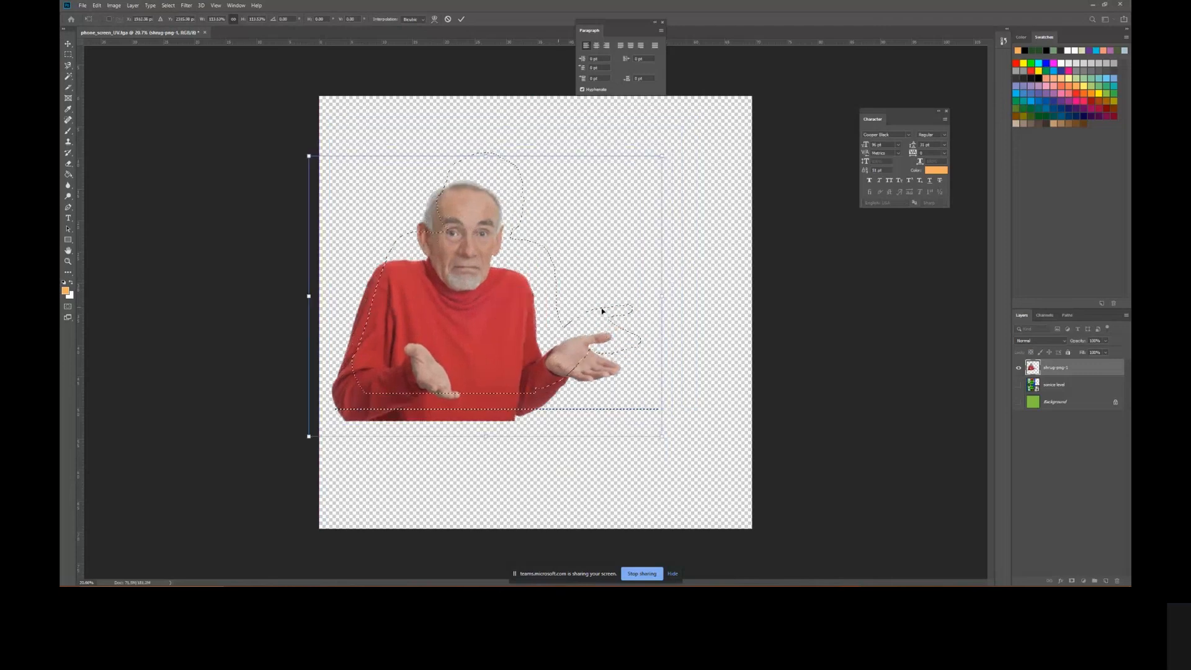
key("Return")
Show the sonice level and Background layers and resize and reposition the man cutout to fit within the Sonic image's width
left_click(1018, 385)
left_click(1019, 402)
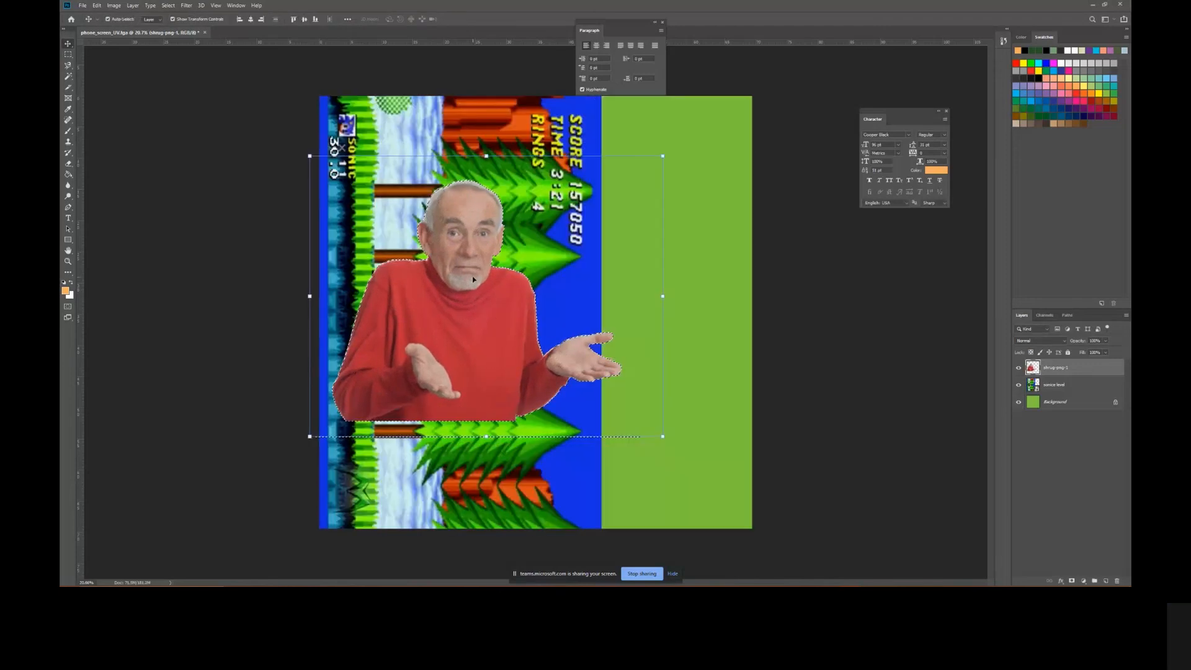
left_click_drag(490, 298, 502, 295)
key("ctrl+t")
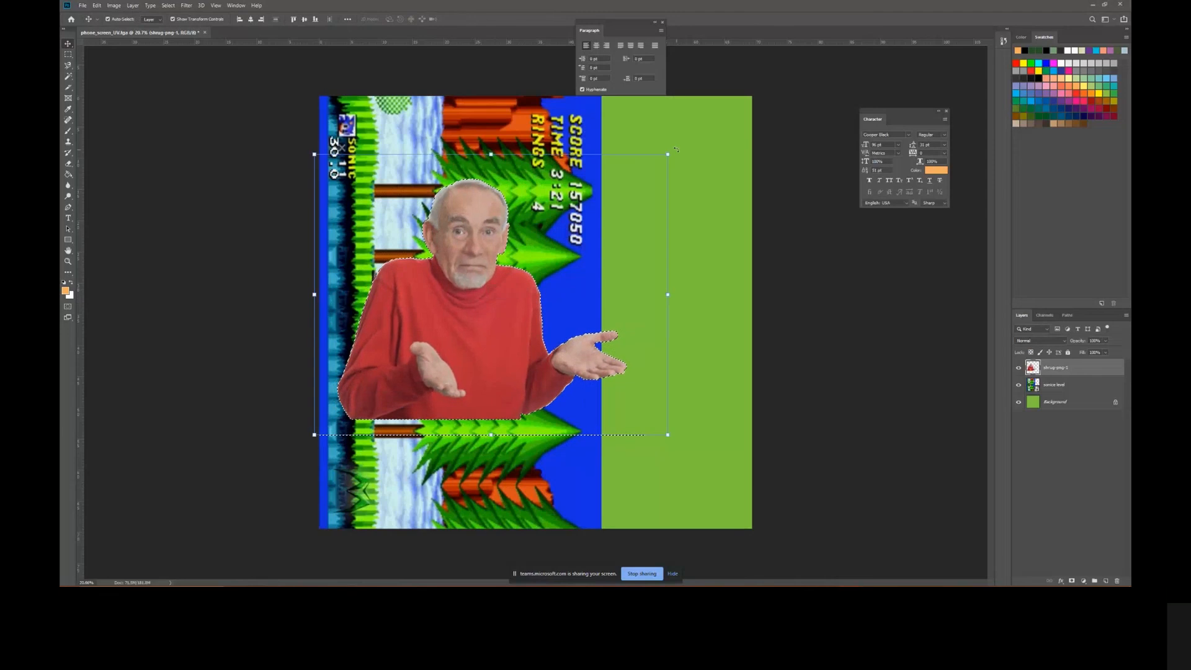
left_click_drag(665, 153, 705, 125)
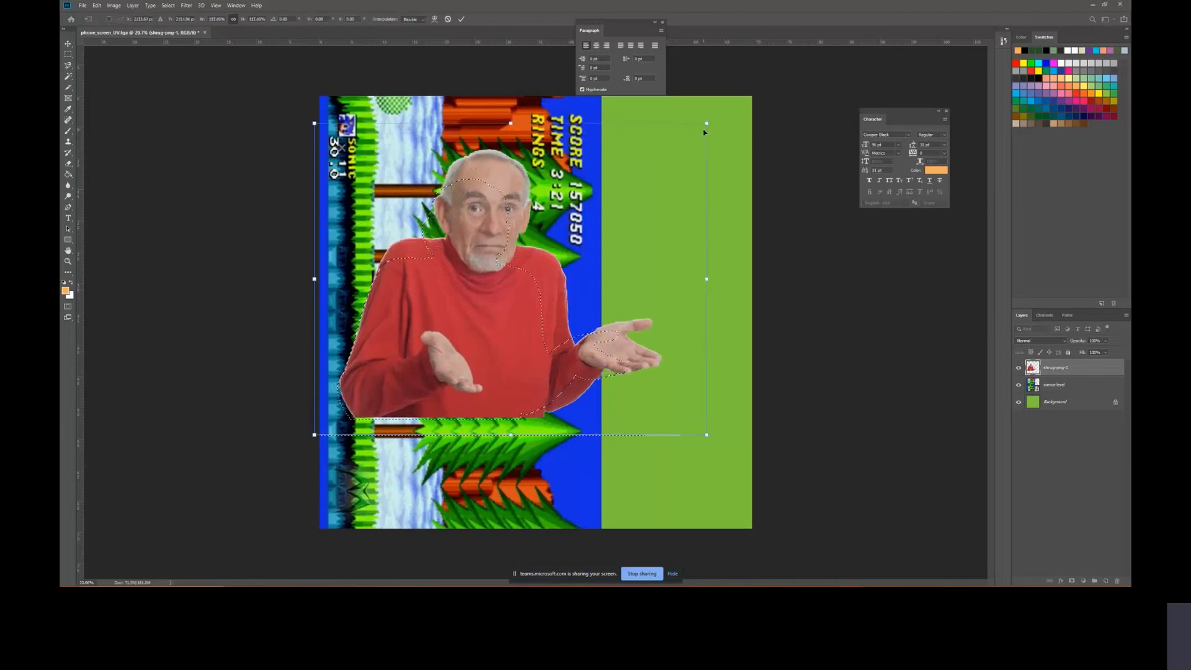
left_click_drag(501, 309, 486, 310)
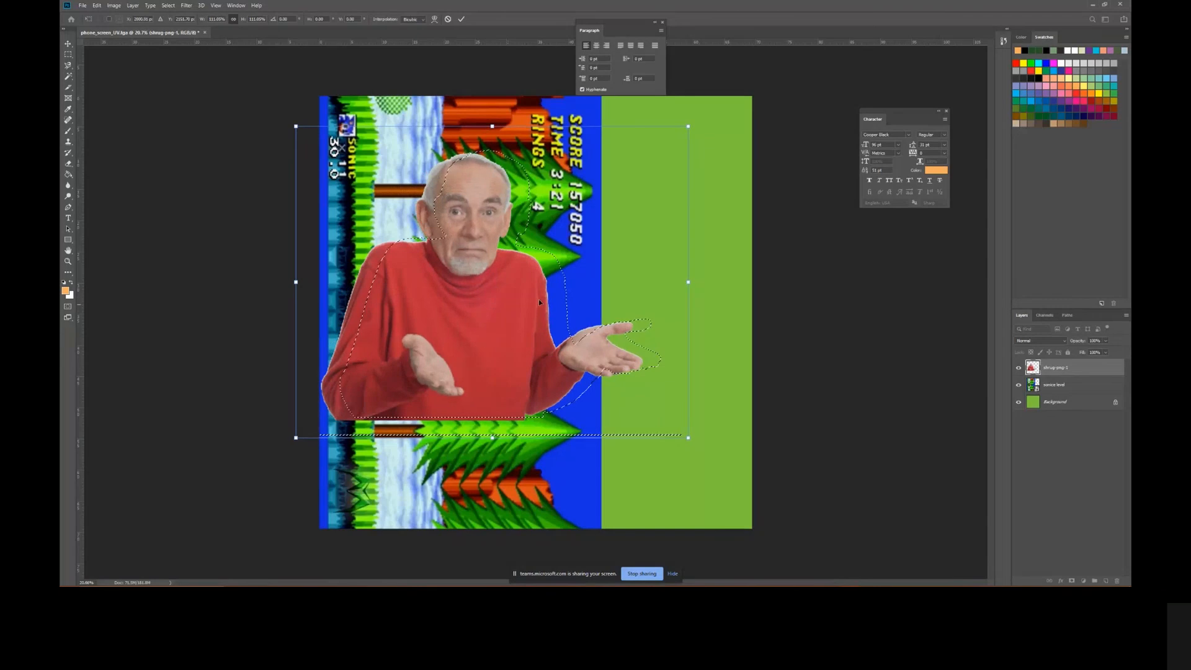
left_click_drag(685, 127, 621, 168)
left_click_drag(469, 296, 474, 277)
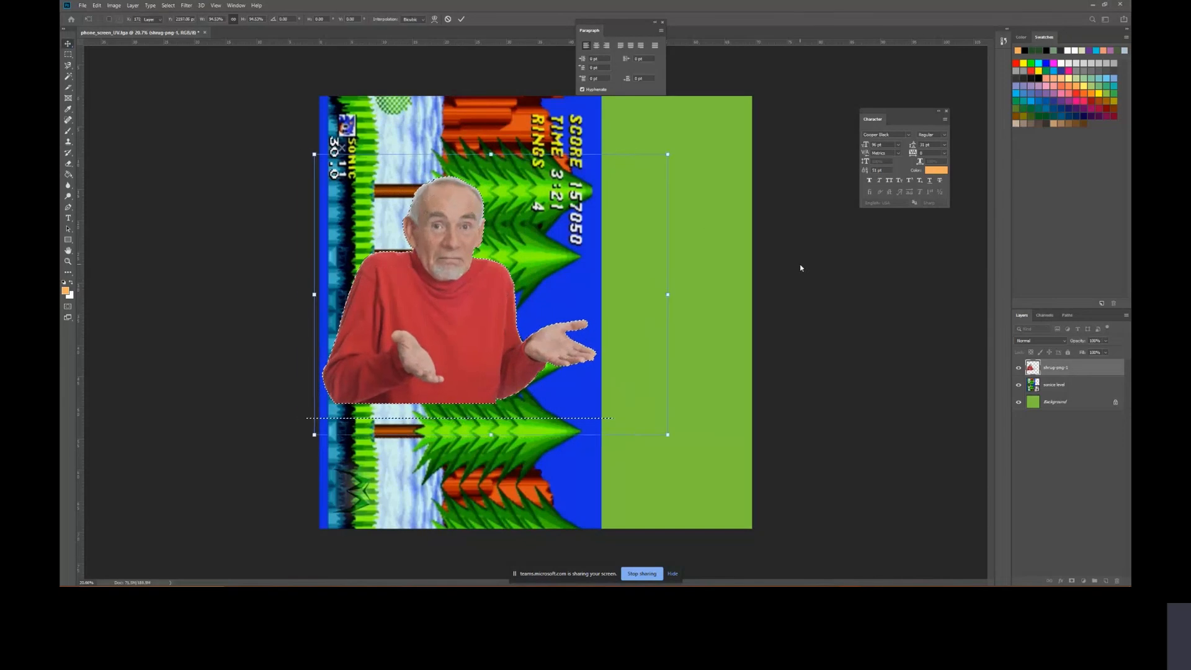
Clear the selection around the man and hide the green Background layer
key("m")
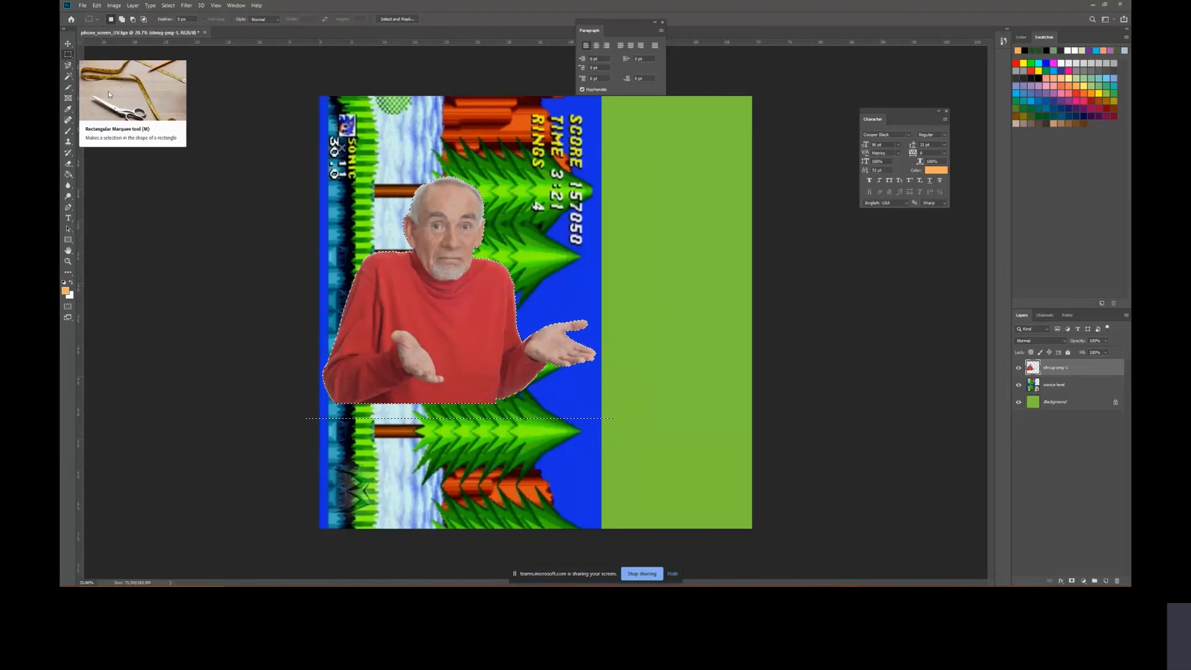
left_click(564, 231)
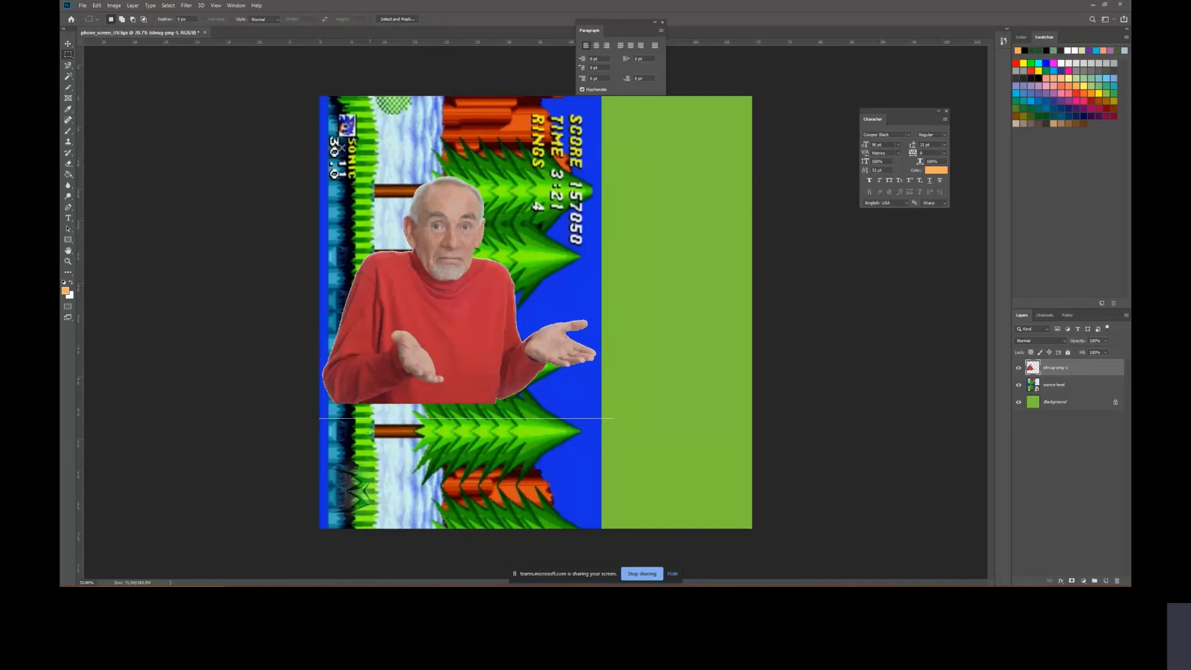
left_click(1018, 403)
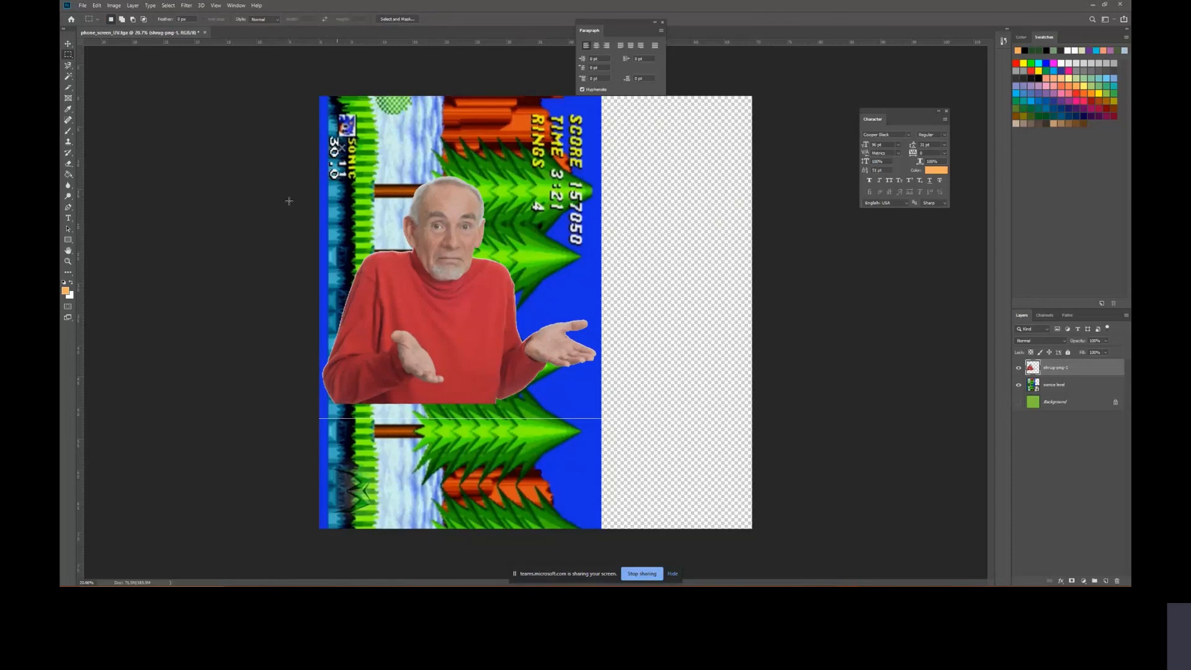
left_click(82, 6)
left_click(120, 99)
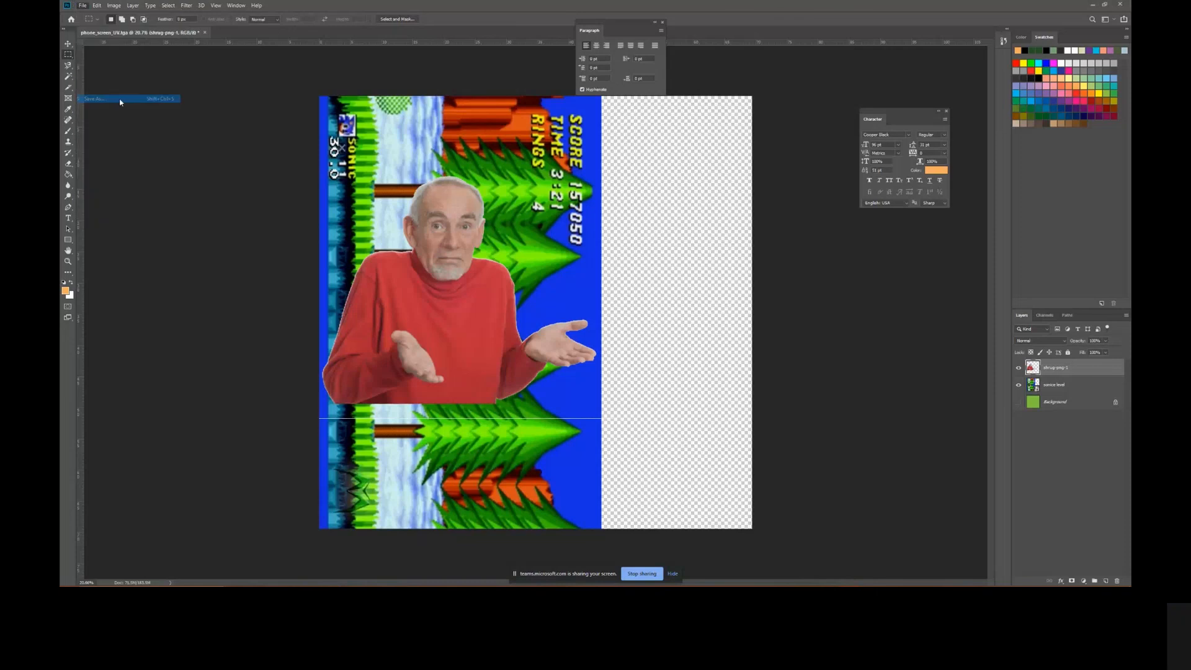
left_click(163, 258)
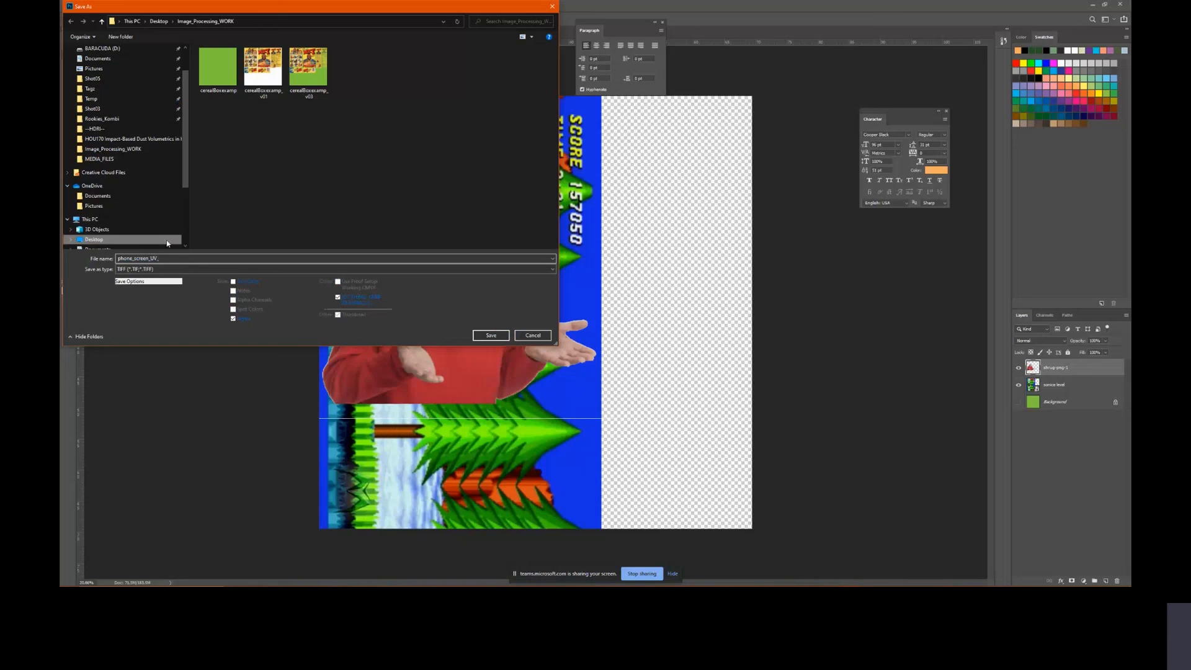
key("BackSpace")
key("BackSpace")
type("v")
key("Return")
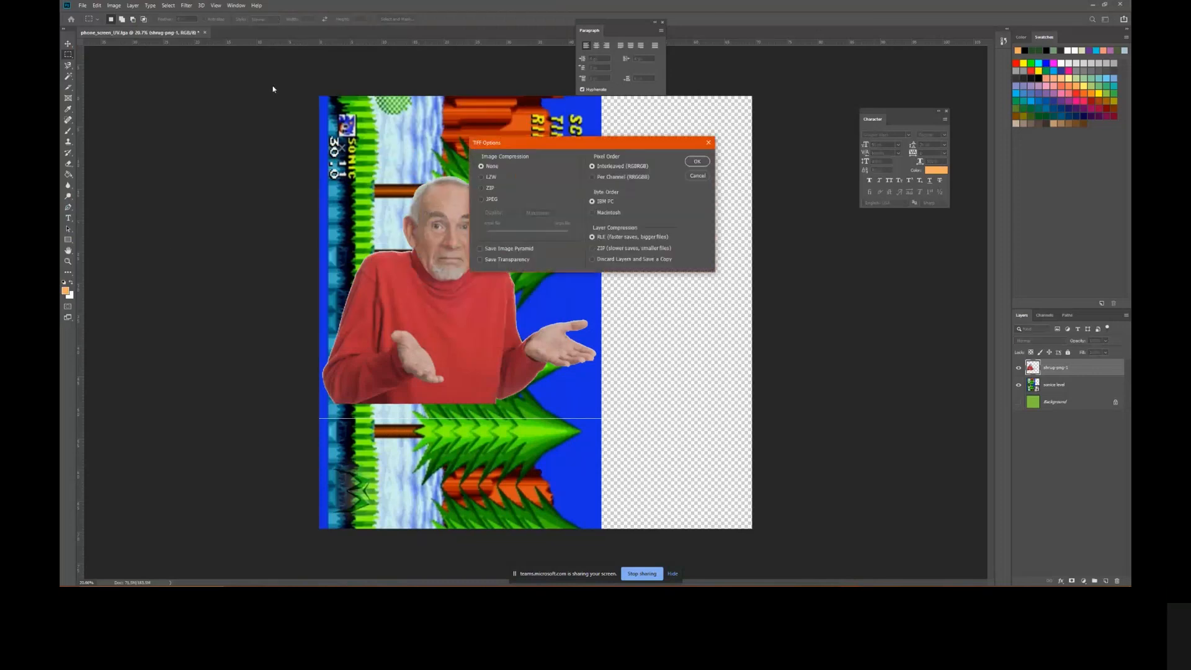
left_click(697, 162)
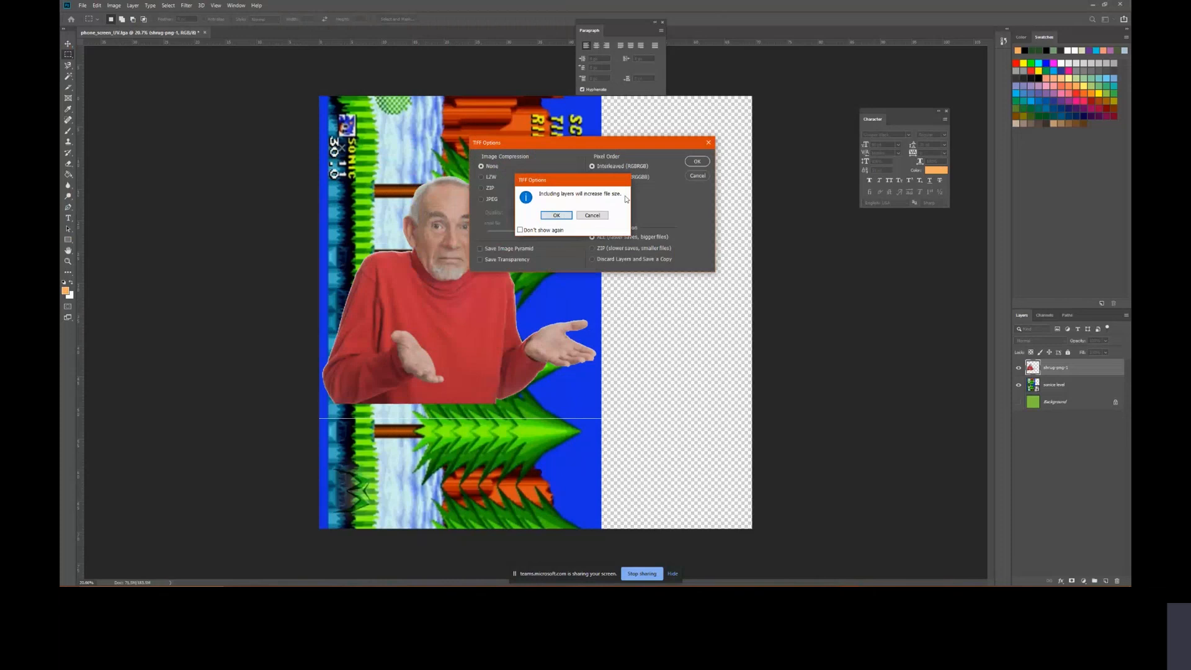
left_click(592, 216)
left_click(707, 143)
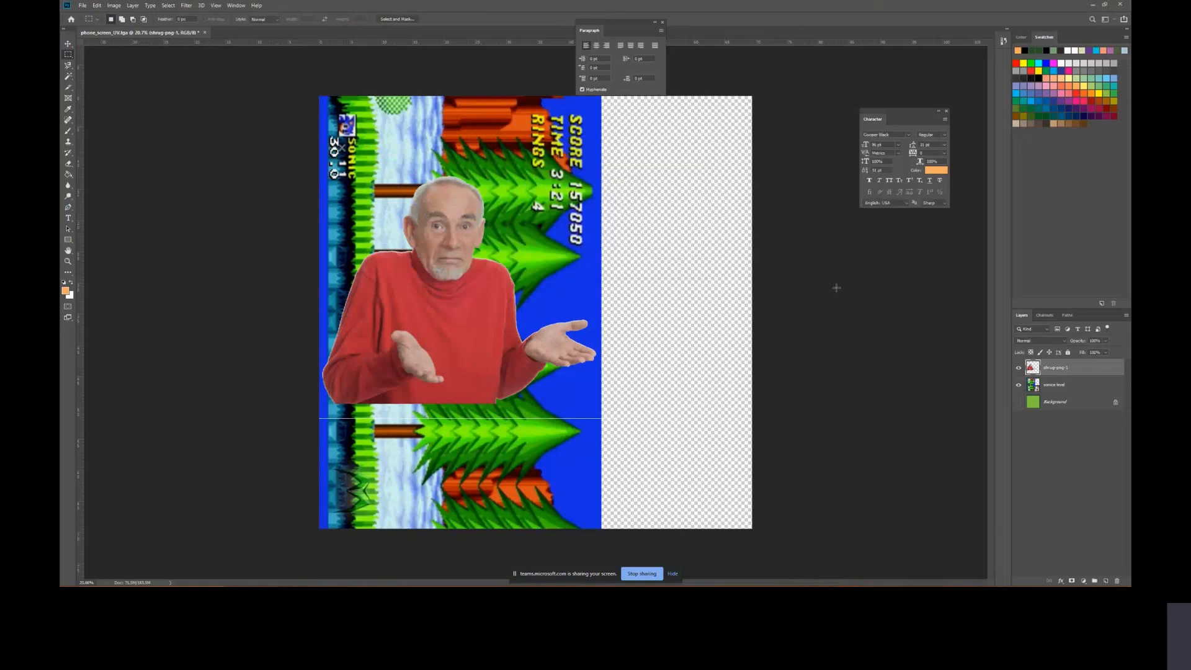
Select the shrug-png-1 and sonice level layers together
left_click(1069, 386, "shift")
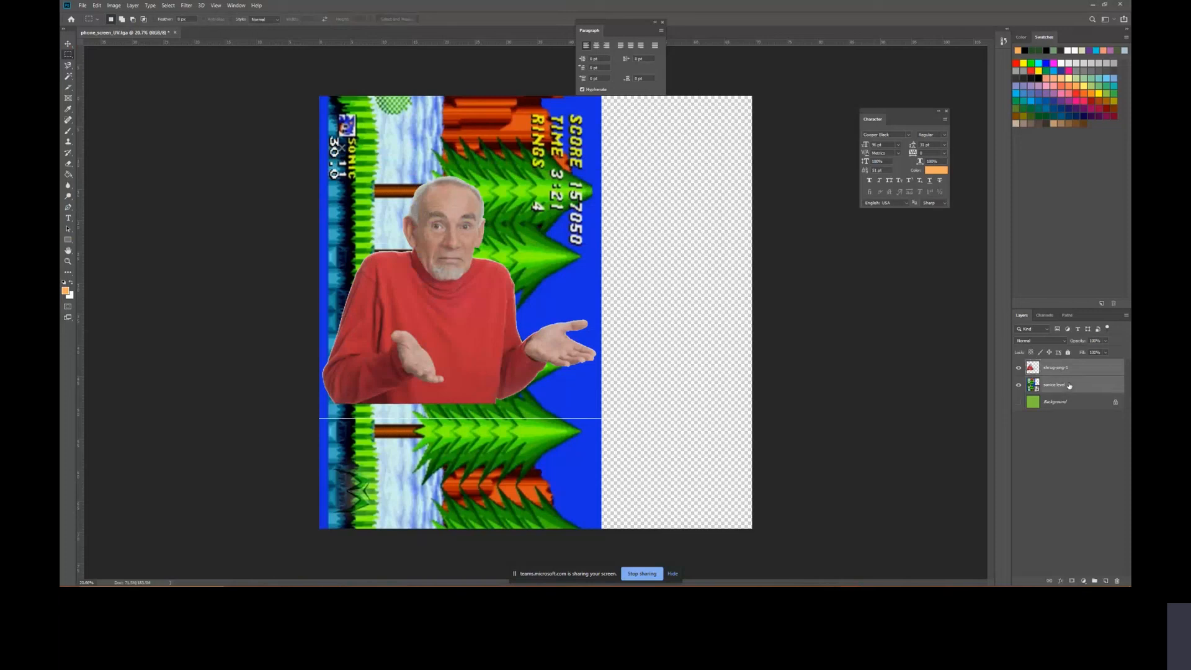
Flatten the image into a single background layer, discarding the hidden green layer
left_click(1126, 316)
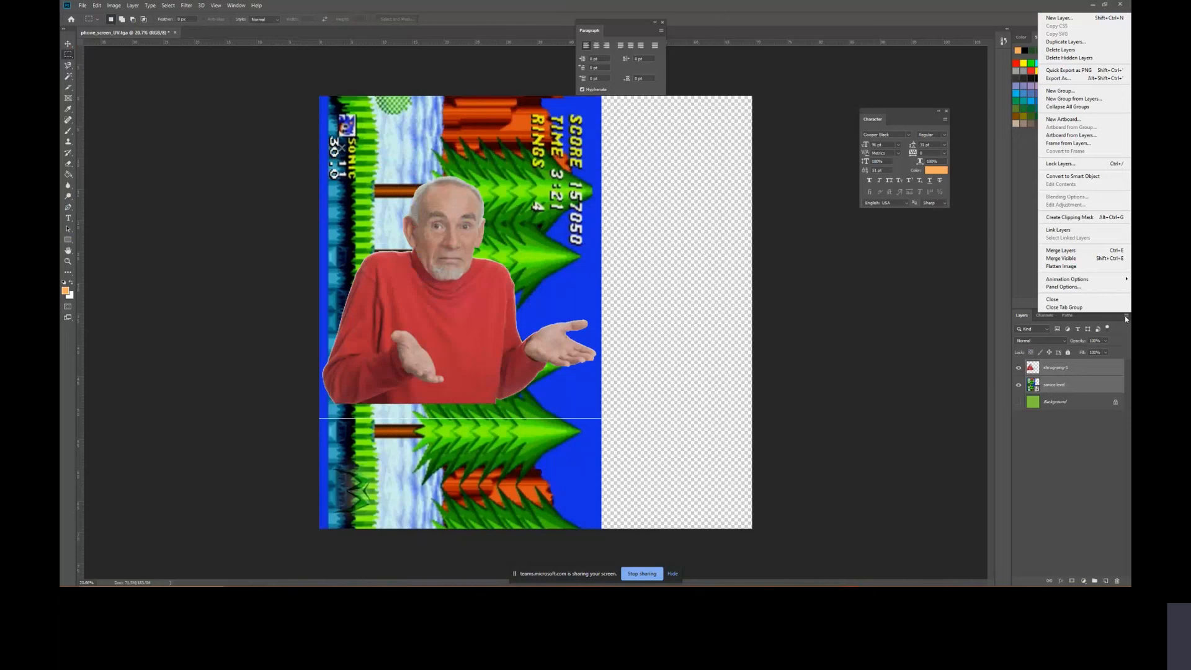
left_click(1075, 267)
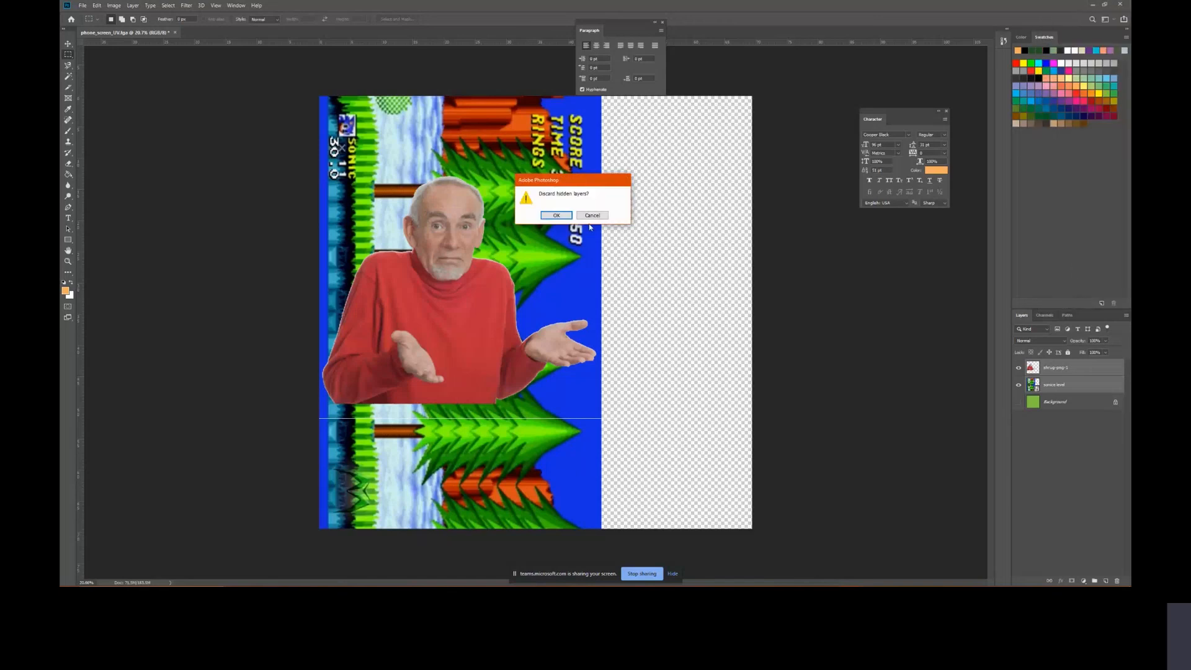
left_click(556, 215)
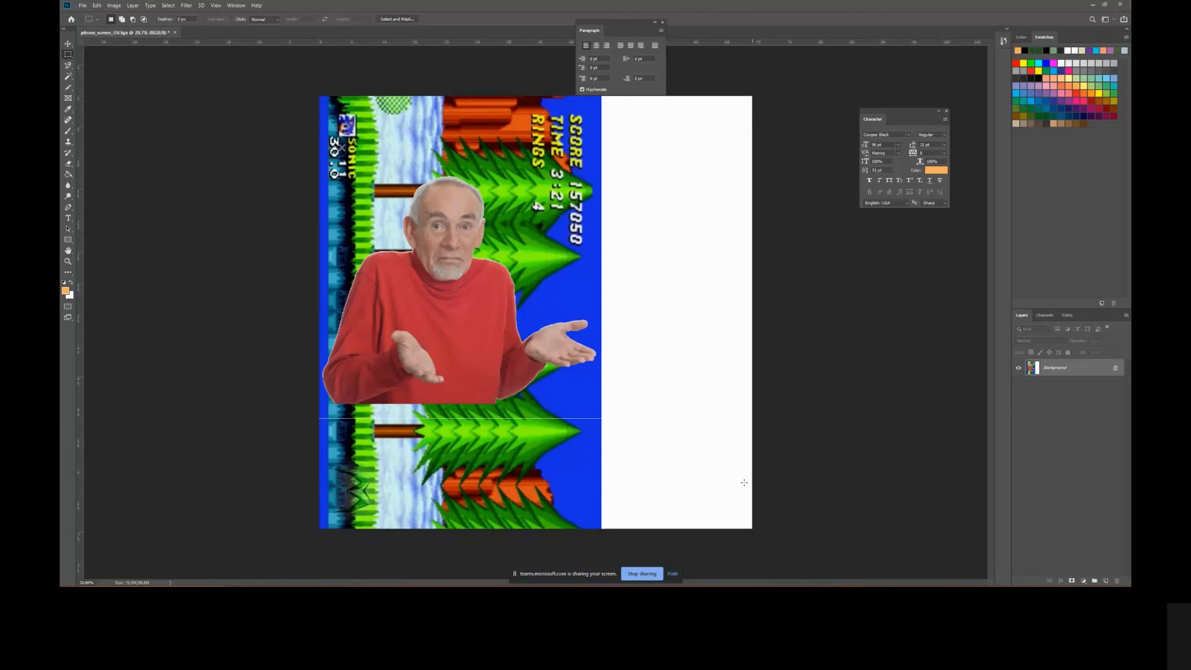
Save the flattened image as a JPEG named phone_screen_UV_v01 in Image_Processing_WORK, at maximum quality with the Baseline ("Standard") format
left_click(81, 6)
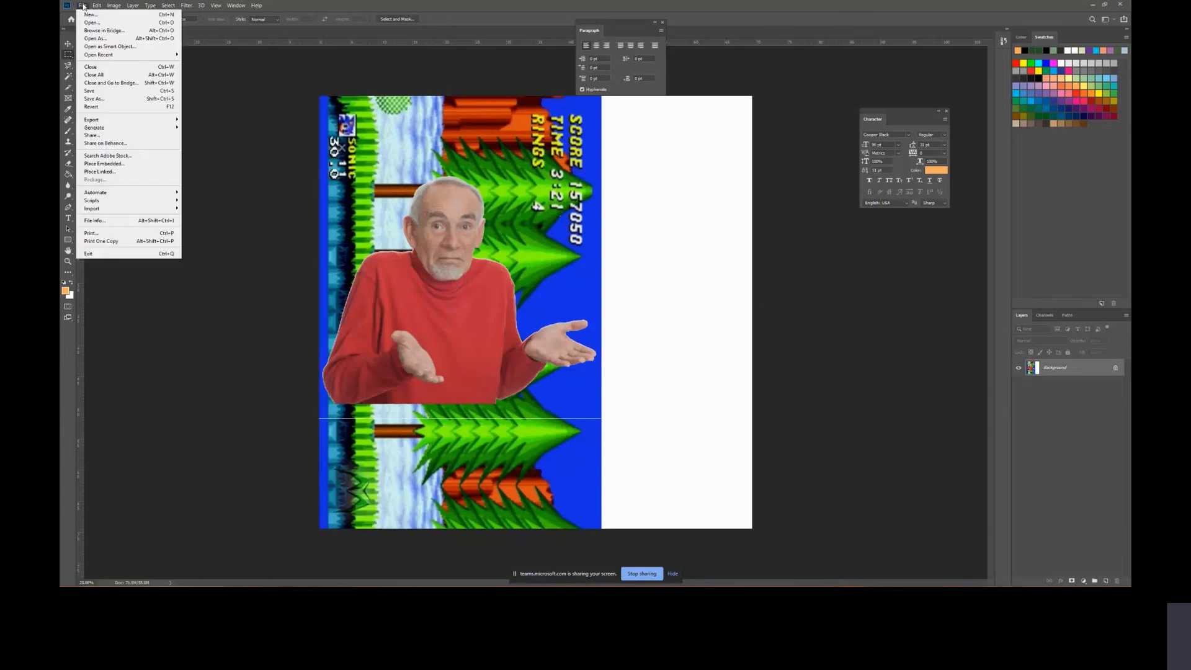
left_click(120, 100)
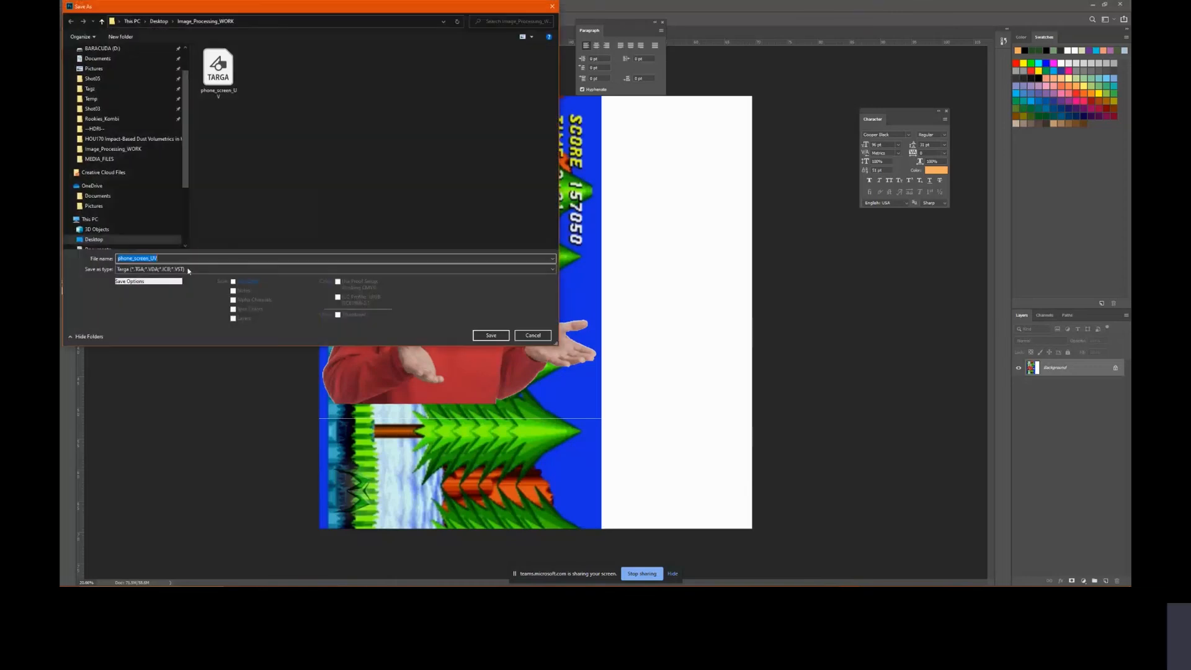
left_click(165, 269)
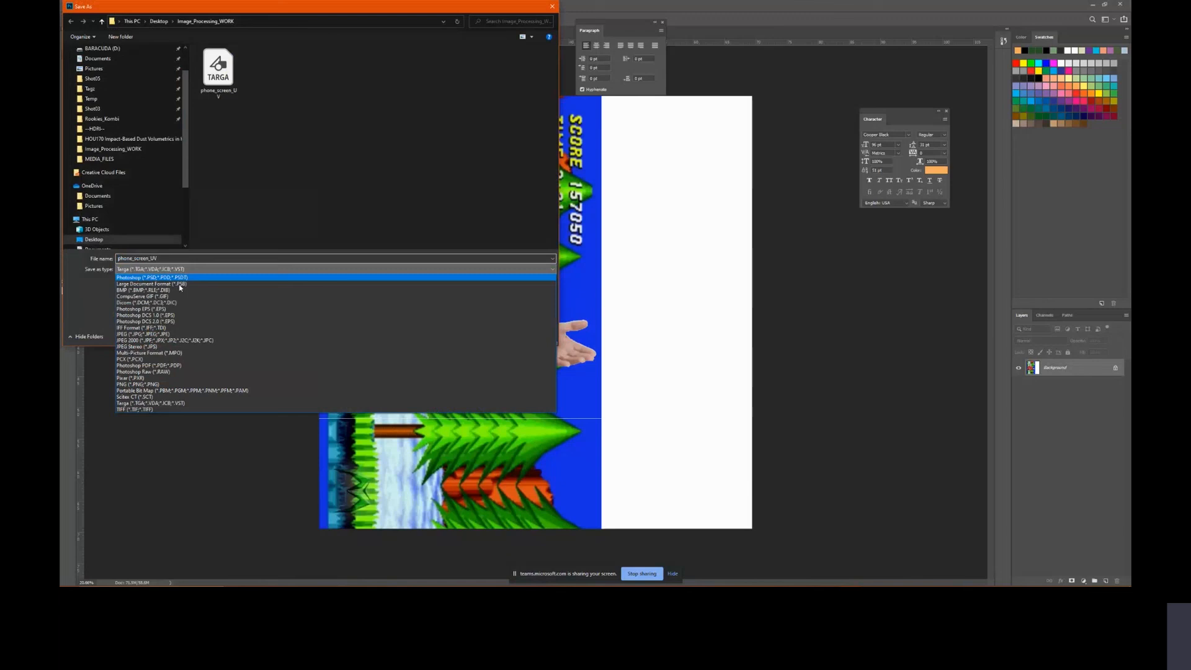
left_click(143, 335)
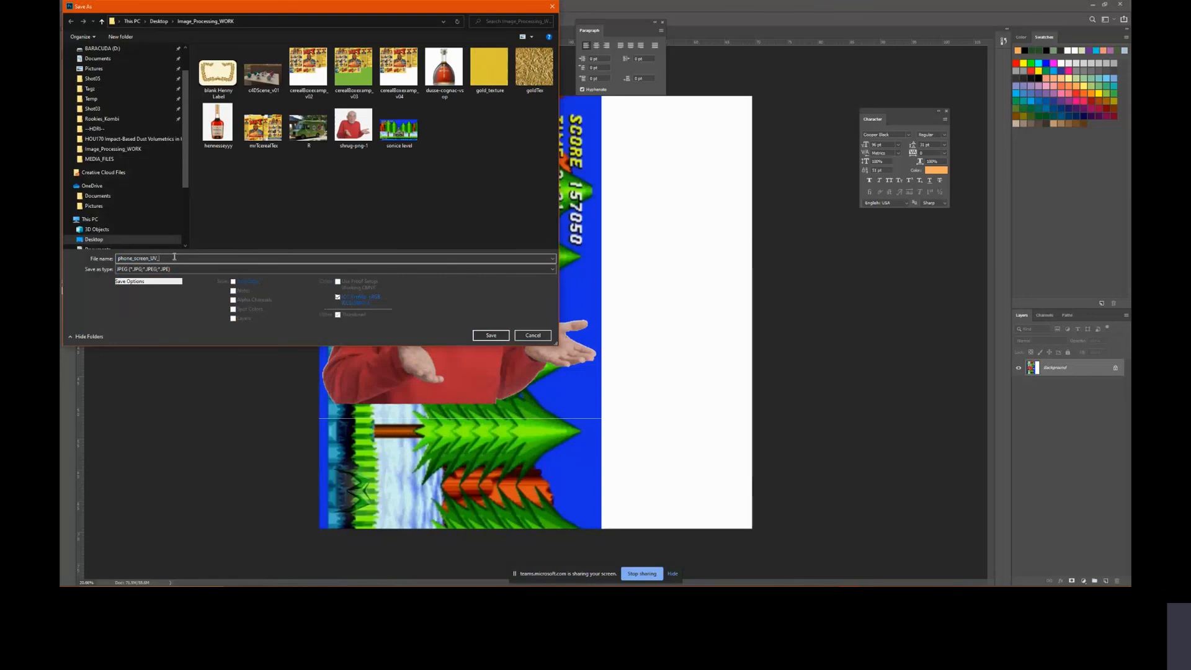
key("Return")
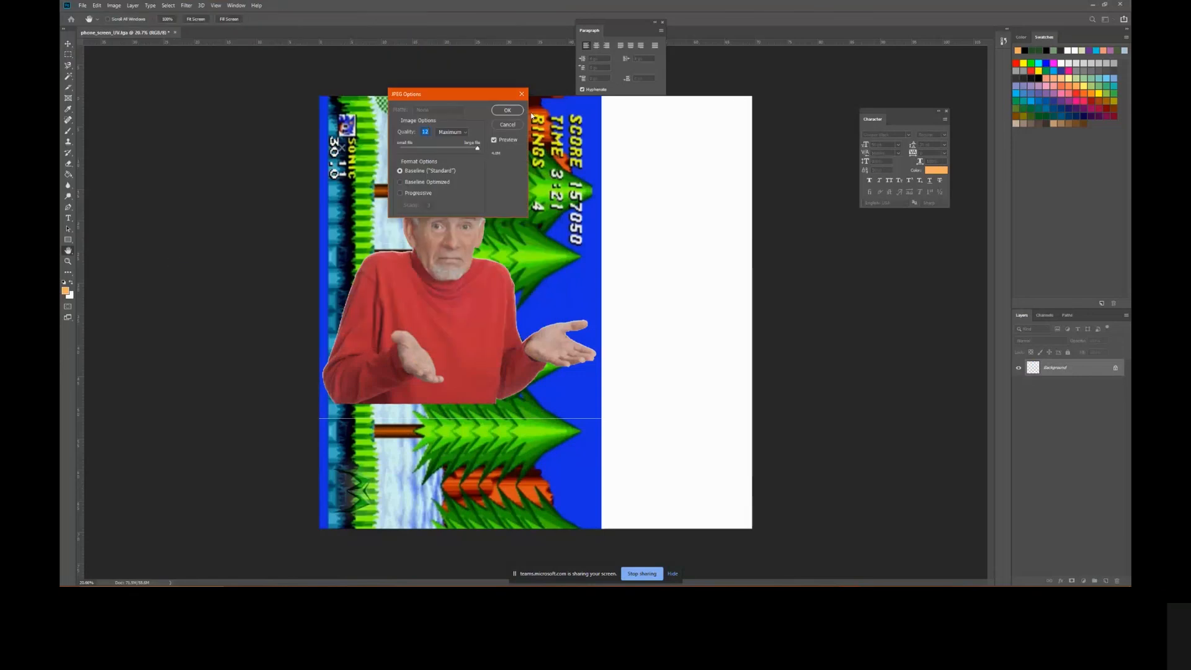
key("Return")
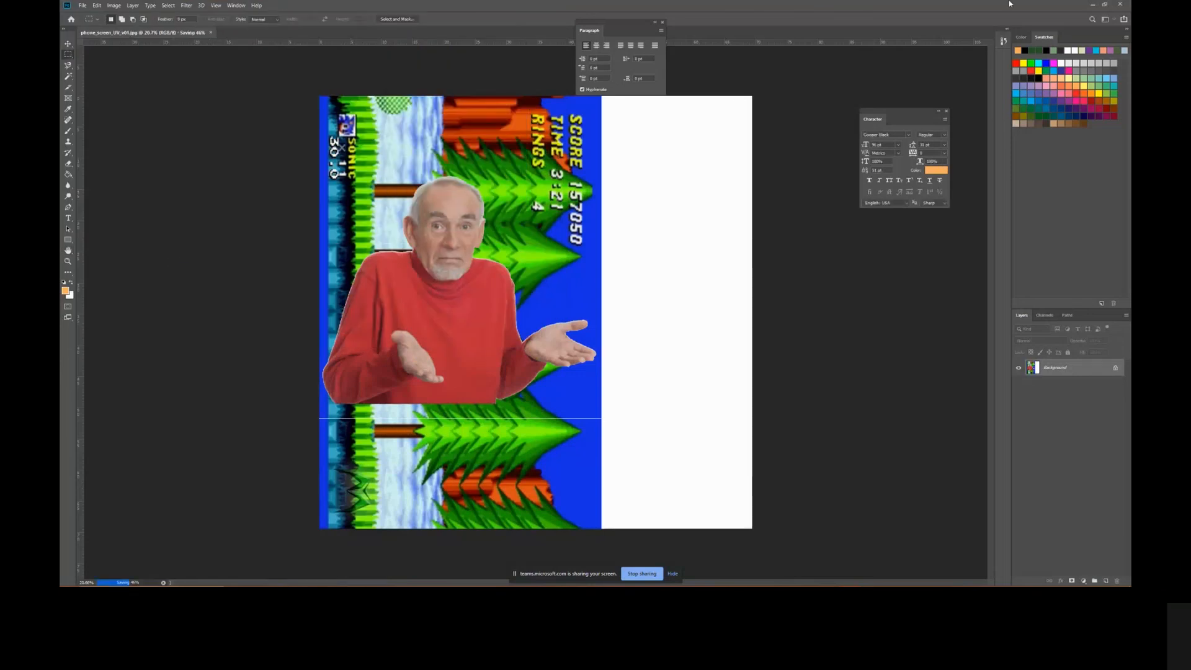
Switch to Cinema 4D and change the interface layout from UV editing to Standard
left_click(1092, 5)
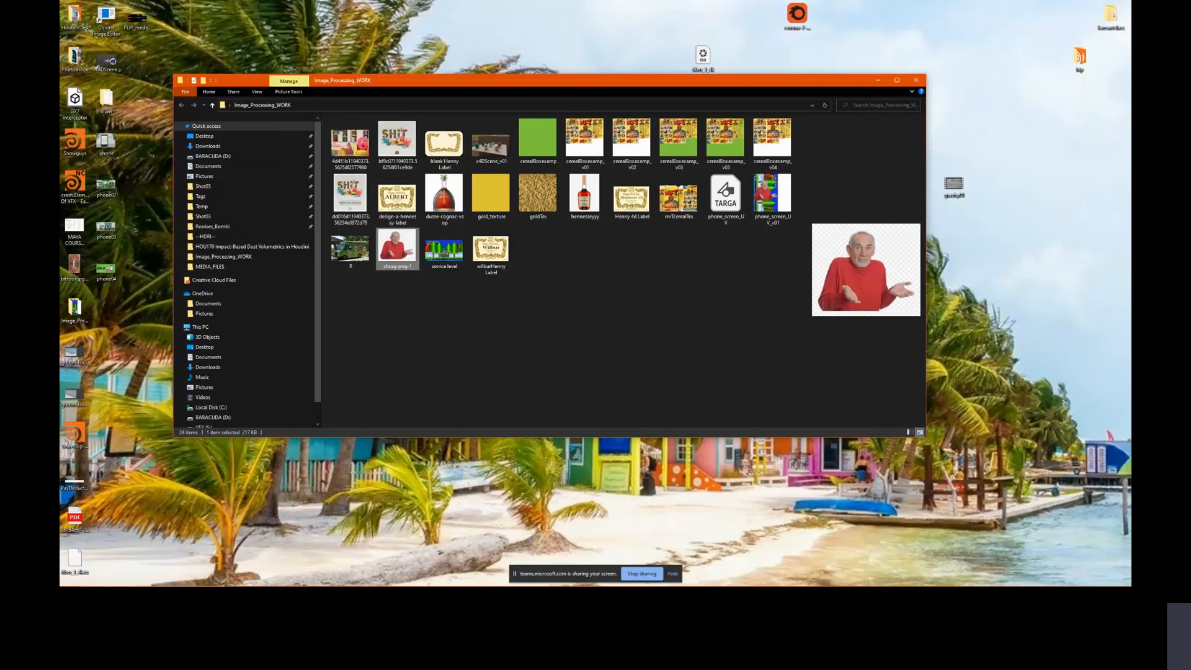
key("alt+Tab")
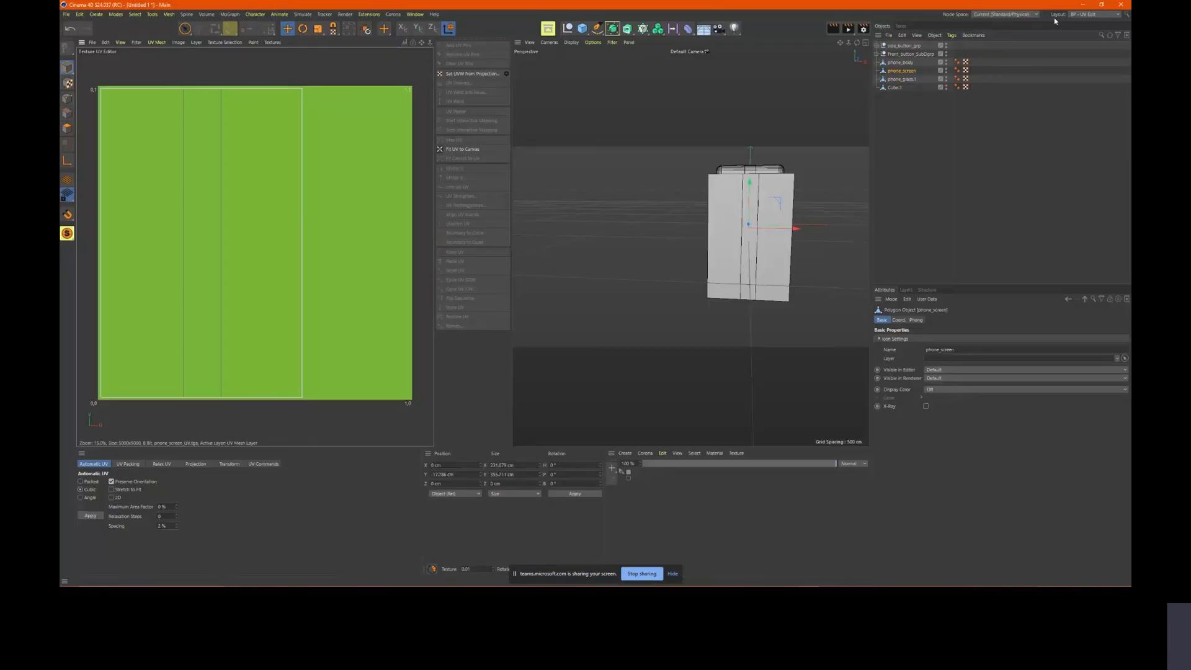
left_click(1093, 14)
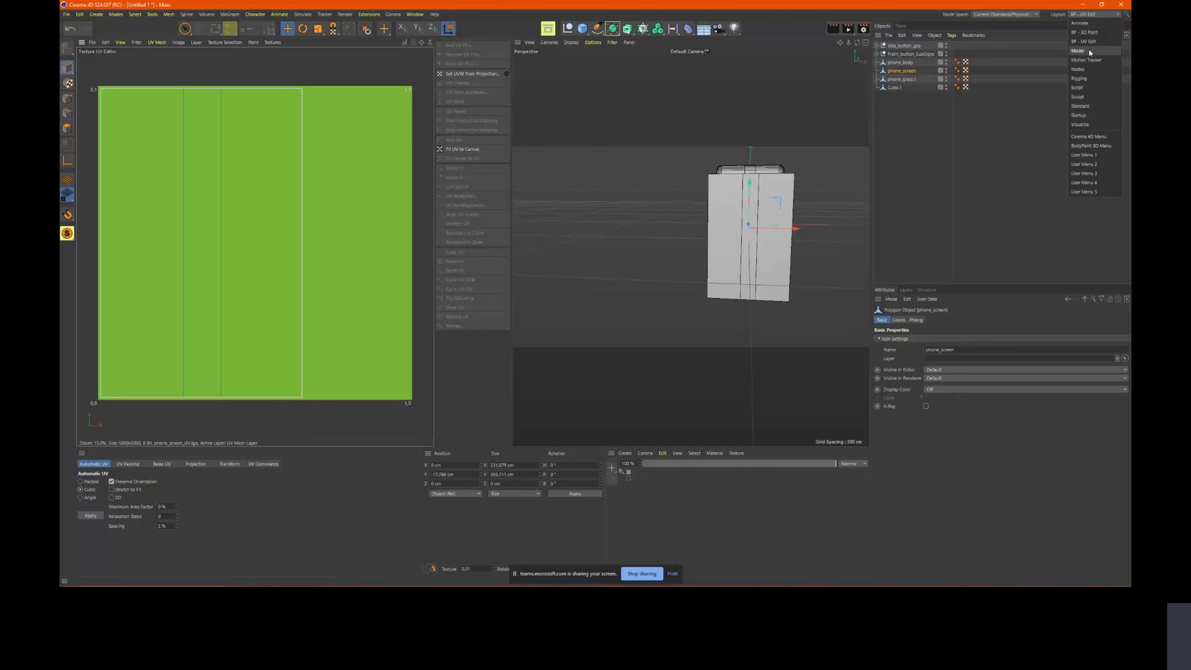
left_click(1079, 115)
Hide the phone_glass.1 object in the viewport so only the phone and its screen plane show
left_click_drag(459, 291, 451, 286, "alt")
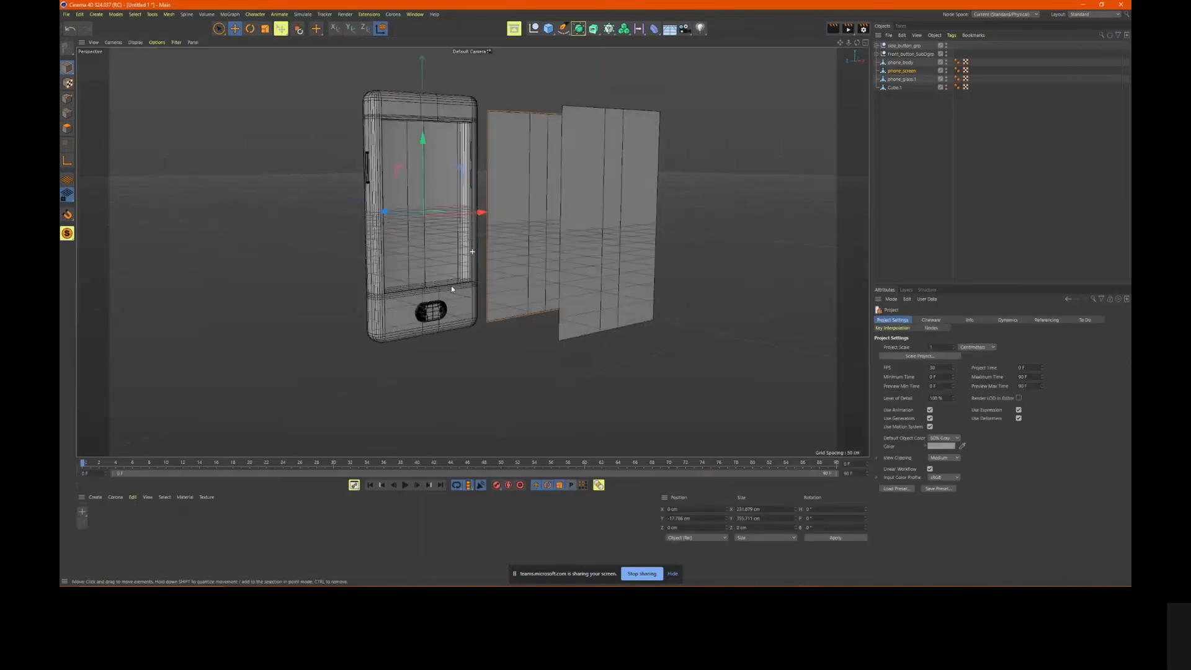
middle_click_drag(452, 286, 463, 326, "alt")
left_click_drag(463, 326, 486, 354, "alt")
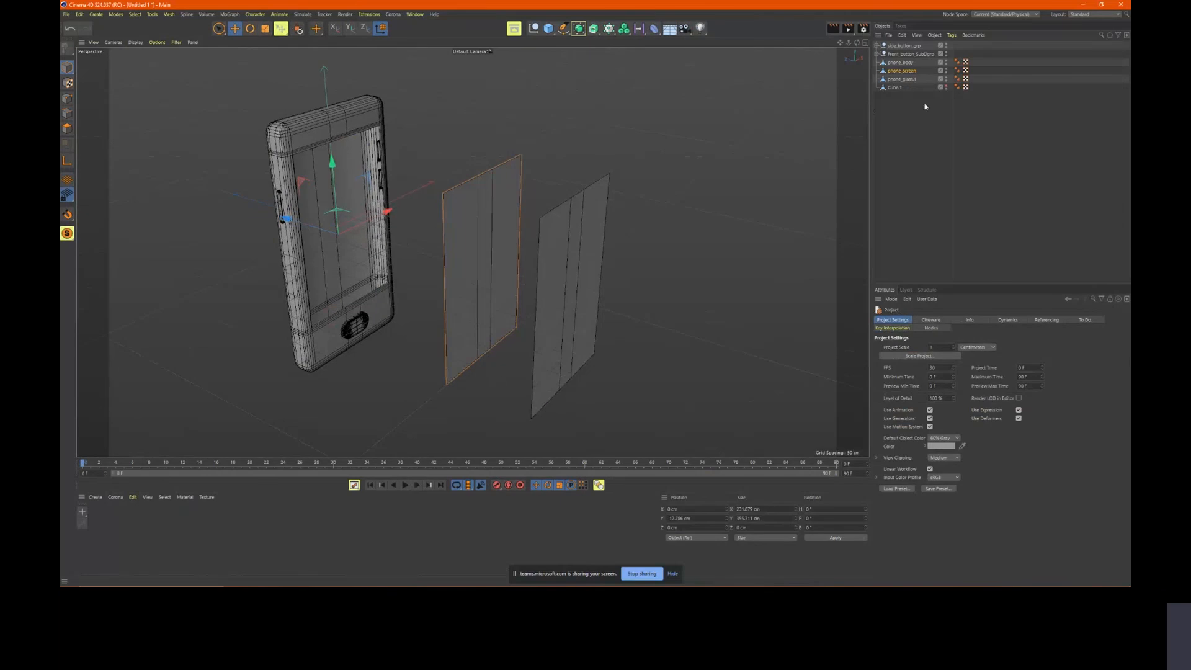
left_click(946, 78)
left_click_drag(649, 213, 531, 256, "alt")
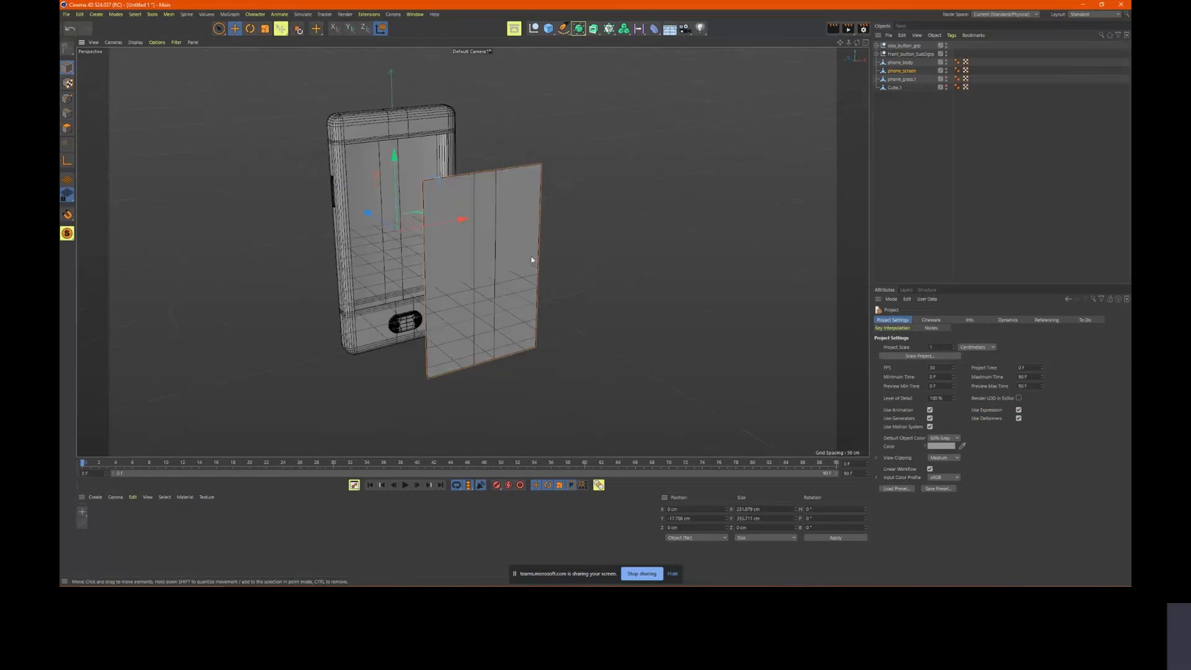
Create a new material named screen and turn off its Reflectance channel
double_click(125, 517)
left_click(110, 523)
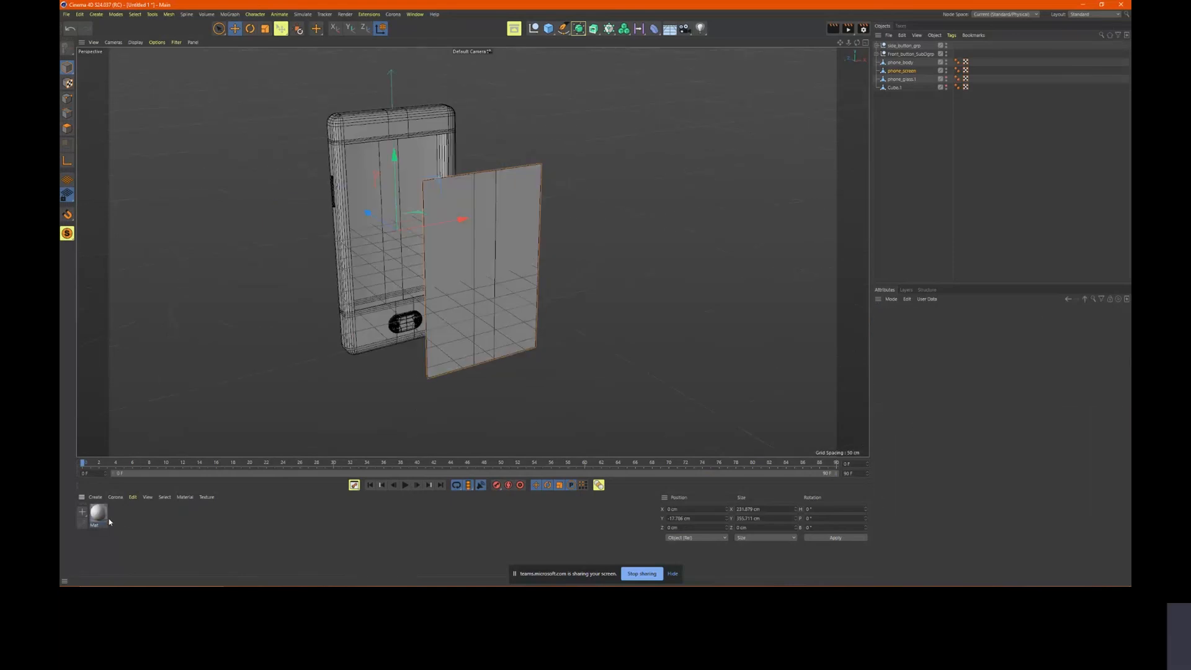
double_click(98, 513)
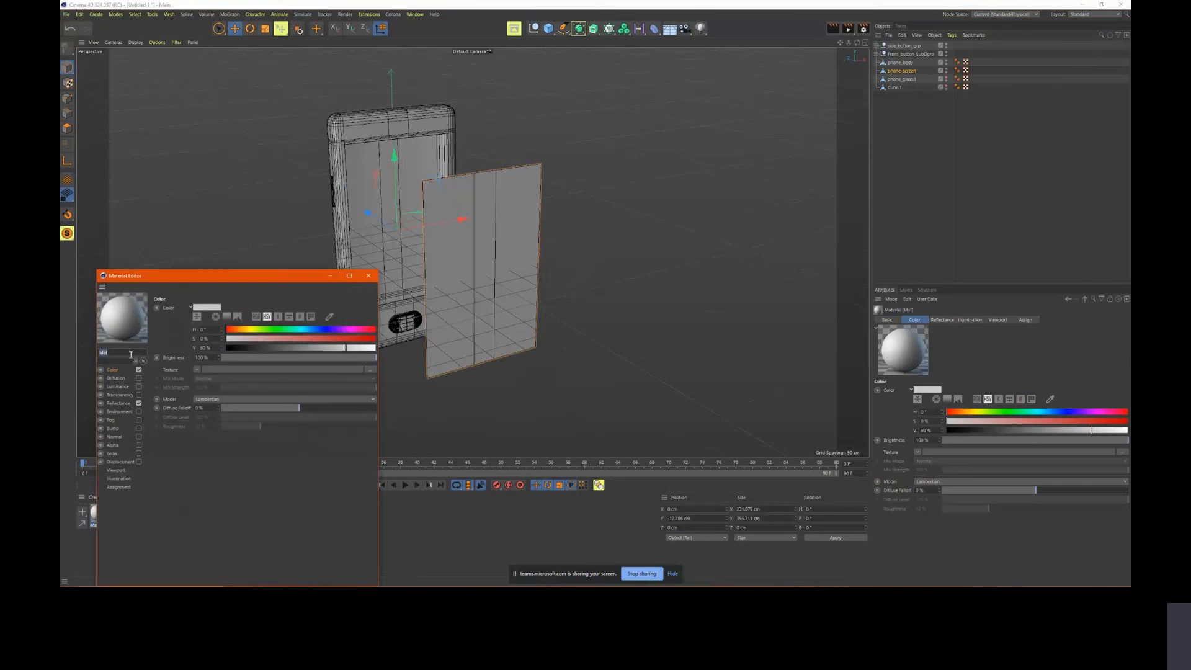
type("b")
type("creen")
key("Return")
left_click(139, 403)
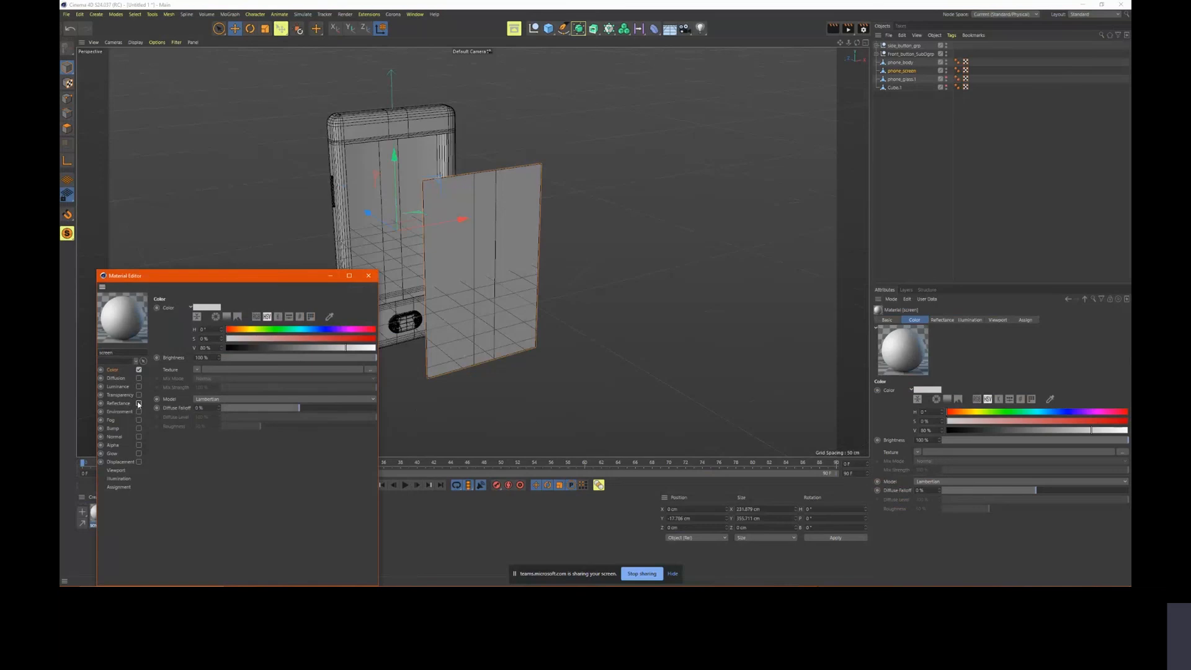
Load phone_screen_UV_v01.jpg from the Image_Processing_WORK folder as the screen material's Color texture and close the material editor
left_click(371, 370)
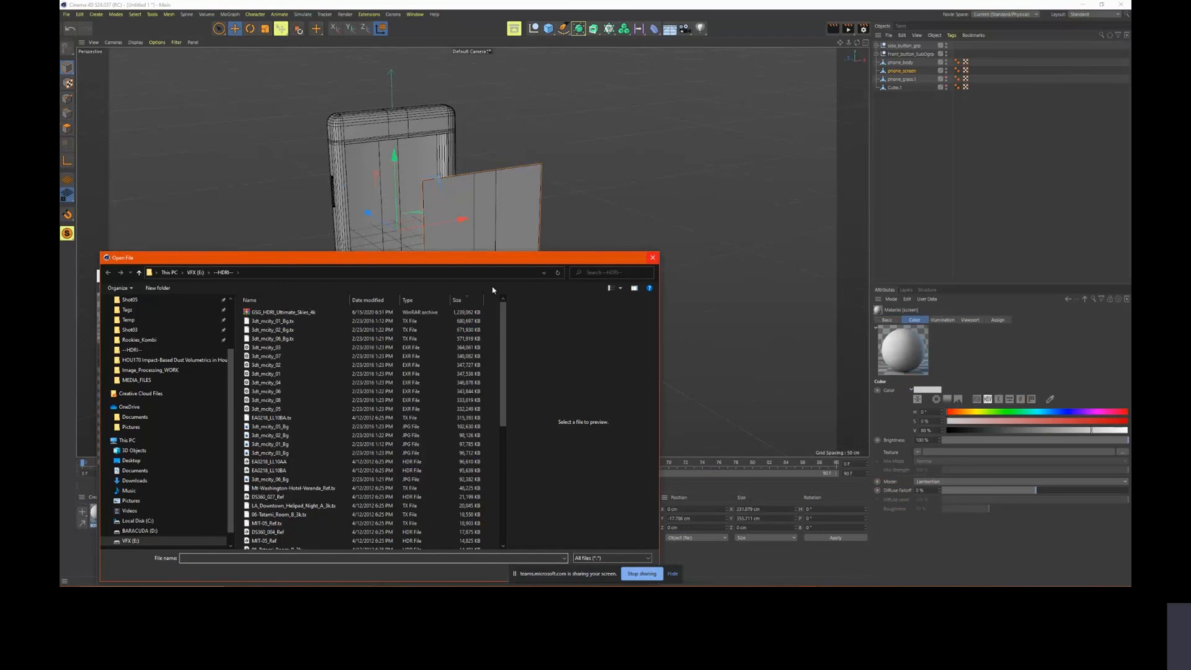
scroll(155, 323, "up", 3)
left_click(154, 322)
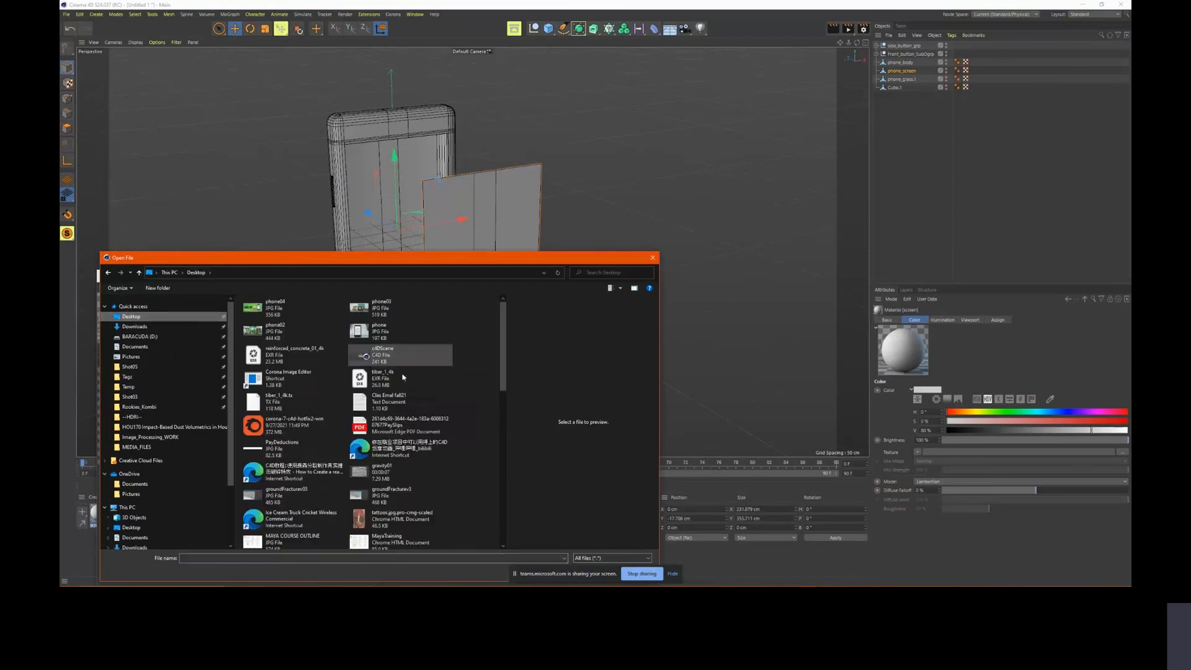
scroll(415, 439, "down", 5)
scroll(415, 439, "up", 2)
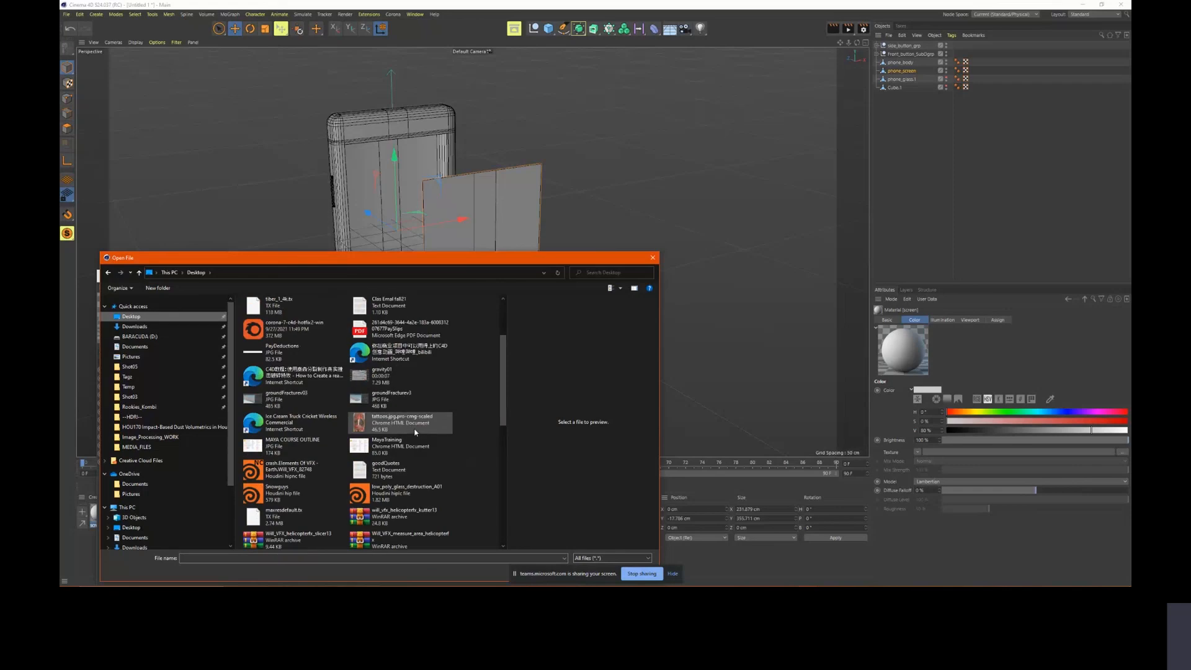
left_click_drag(502, 261, 60, 261)
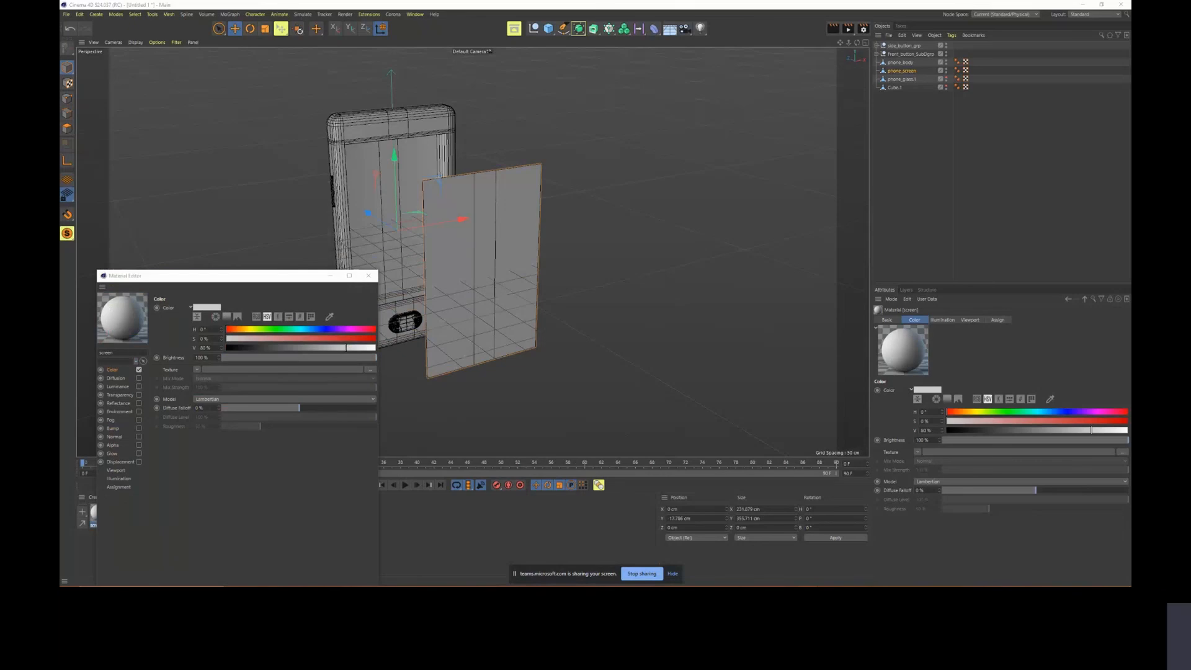
left_click(370, 369)
left_click_drag(595, 184, 603, 151)
scroll(602, 341, "down", 1)
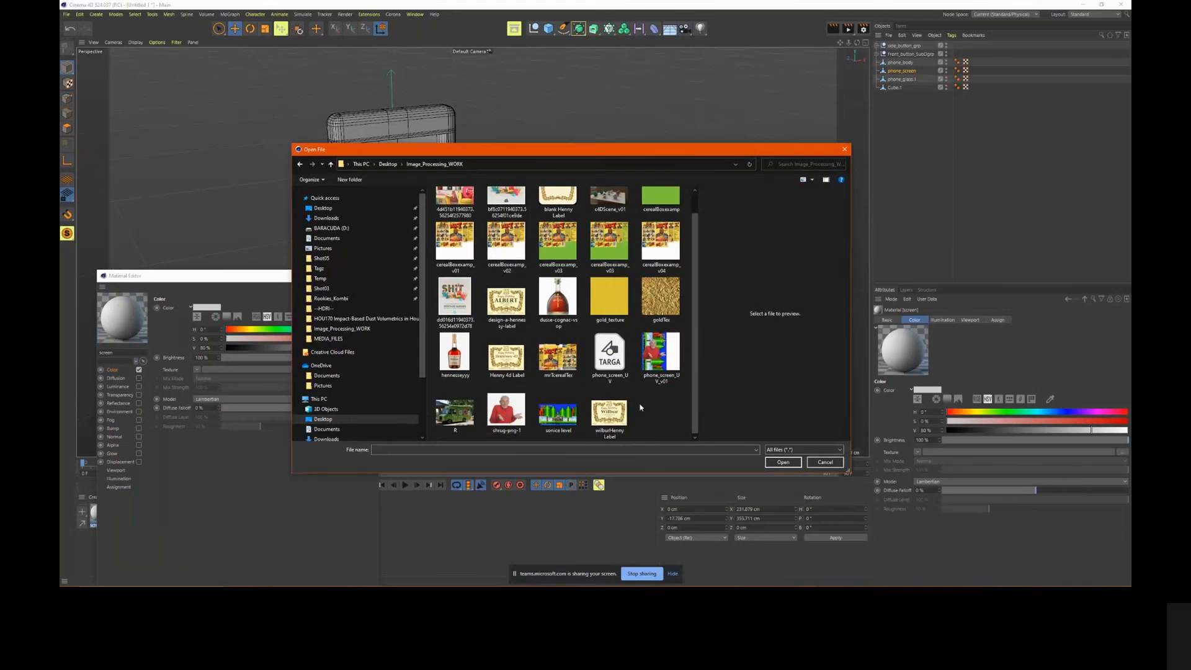
double_click(667, 362)
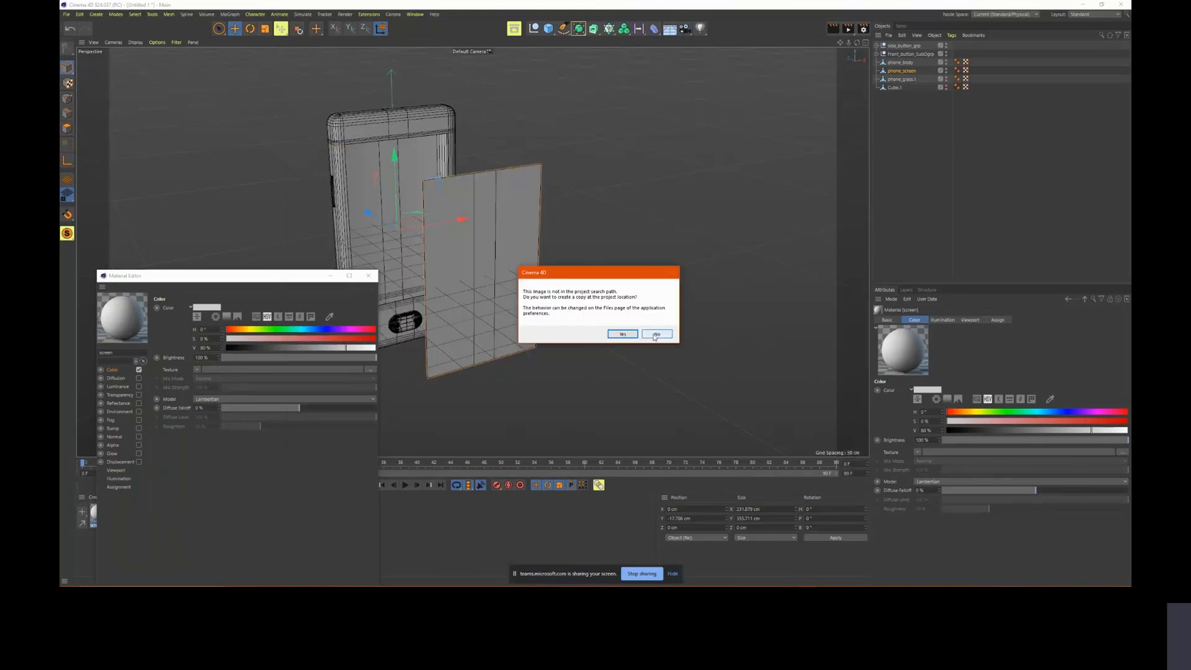
left_click(622, 335)
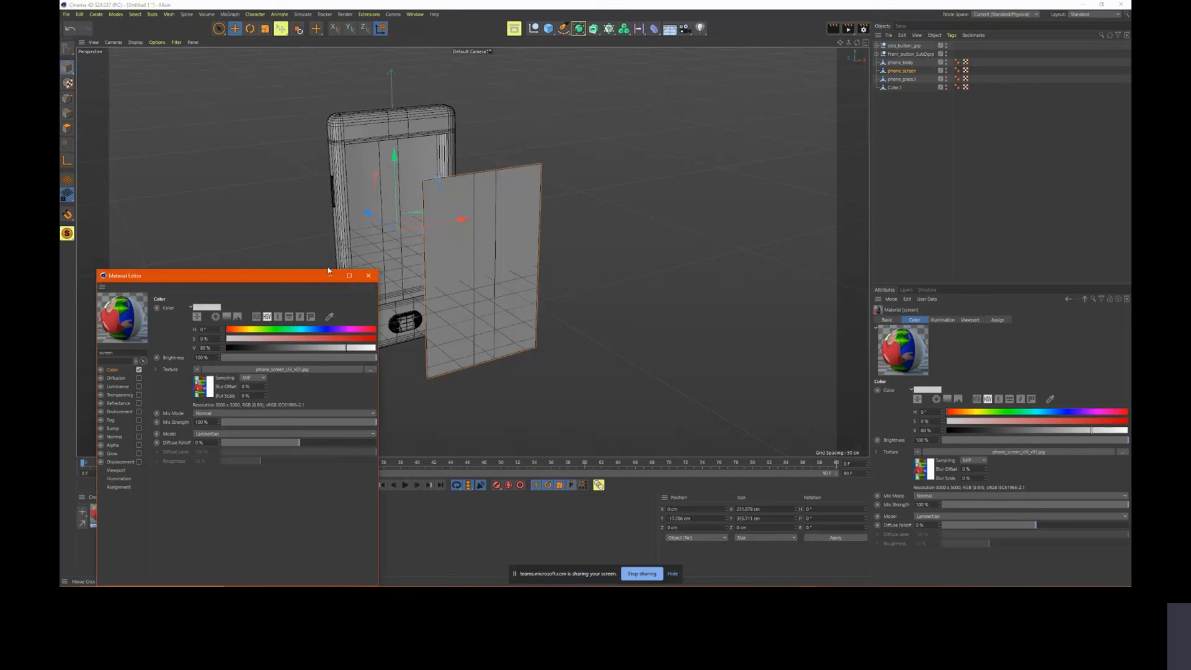
left_click(369, 275)
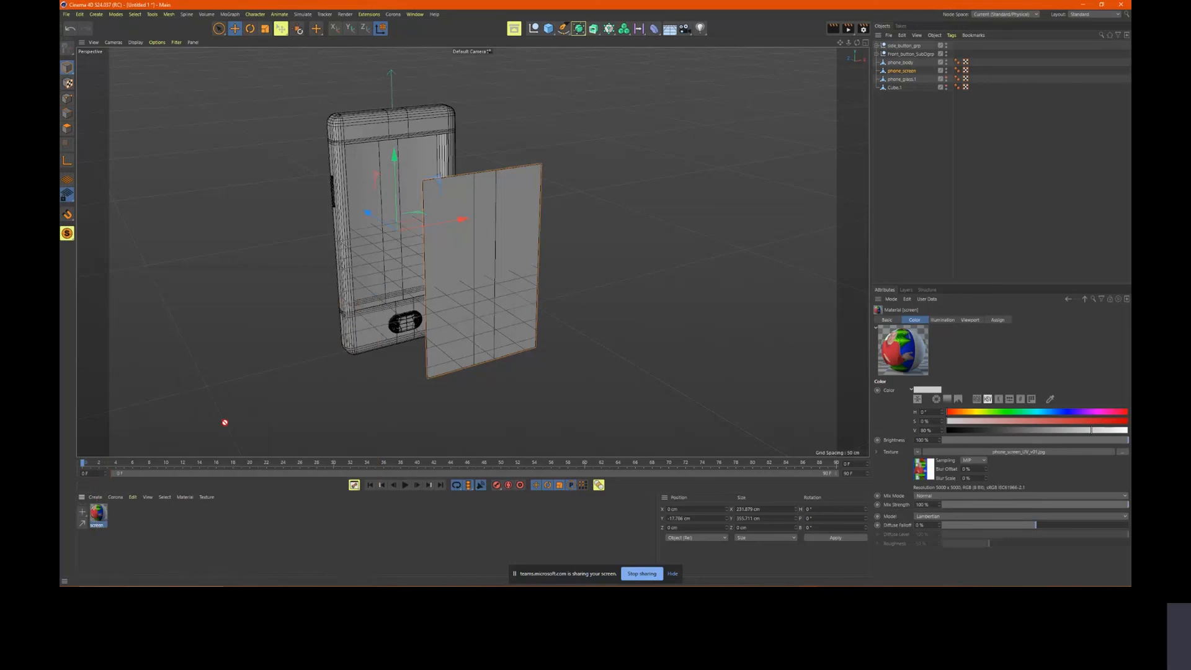
Apply the screen material to the phone_screen plane
left_click_drag(225, 423, 489, 266)
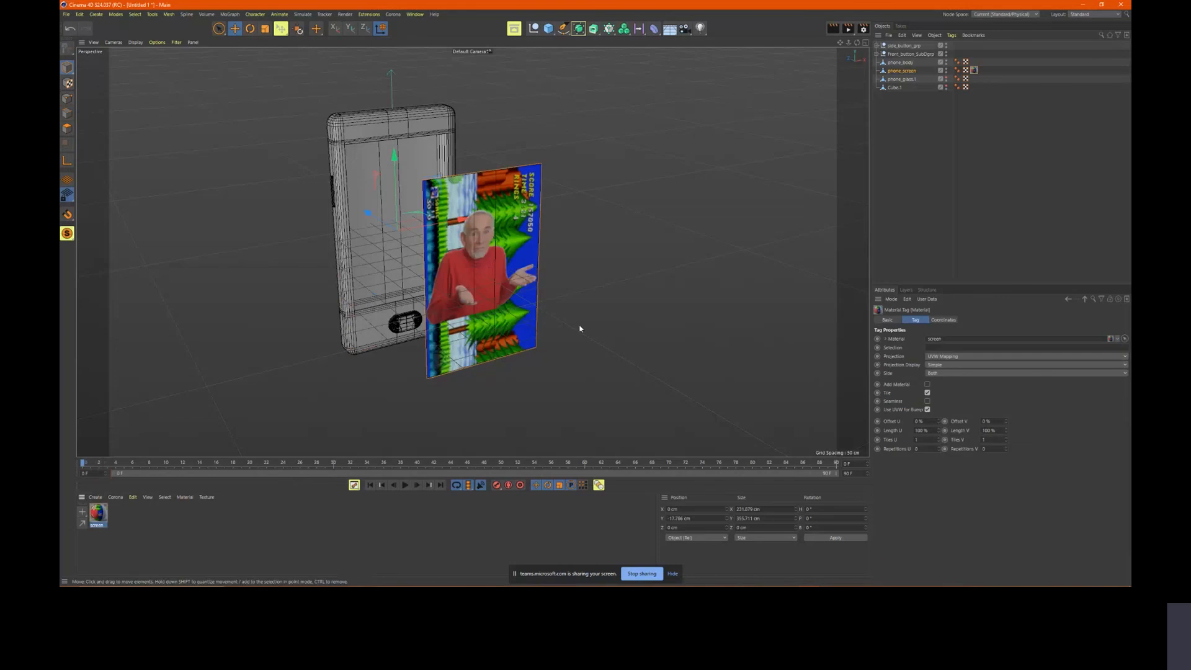
left_click_drag(580, 329, 306, 433, "alt")
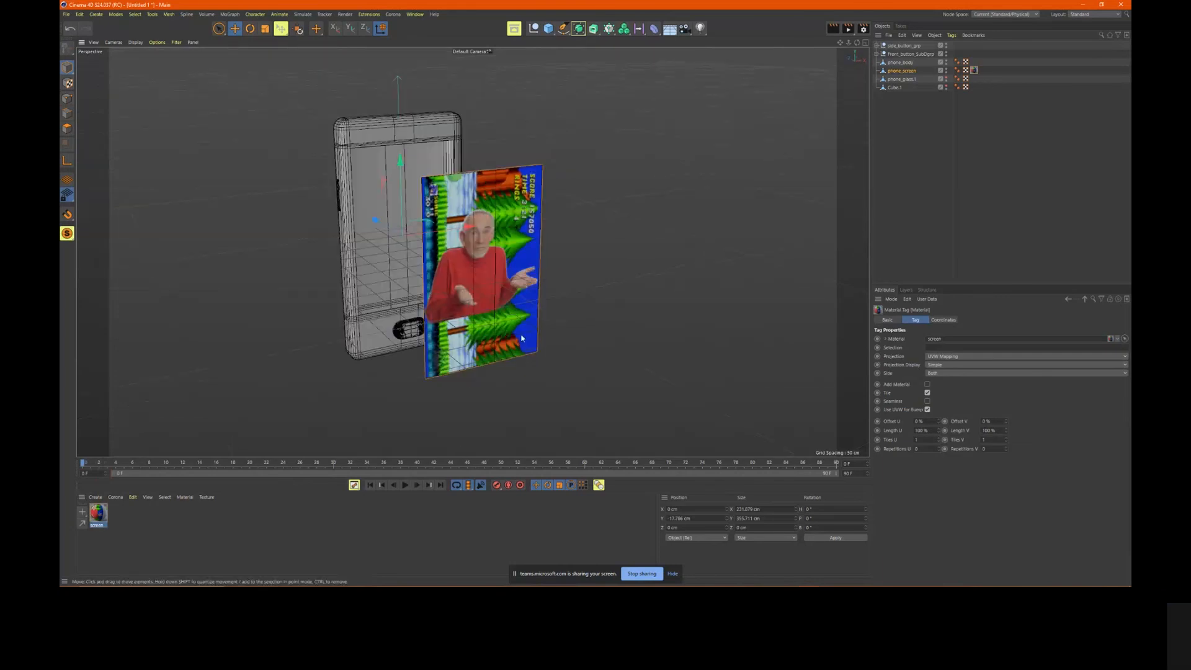
Move the phone_screen plane along the Z axis to about -20.8 cm so it fits inside the phone body's frame
left_click_drag(522, 338, 579, 340, "alt")
left_click(505, 274)
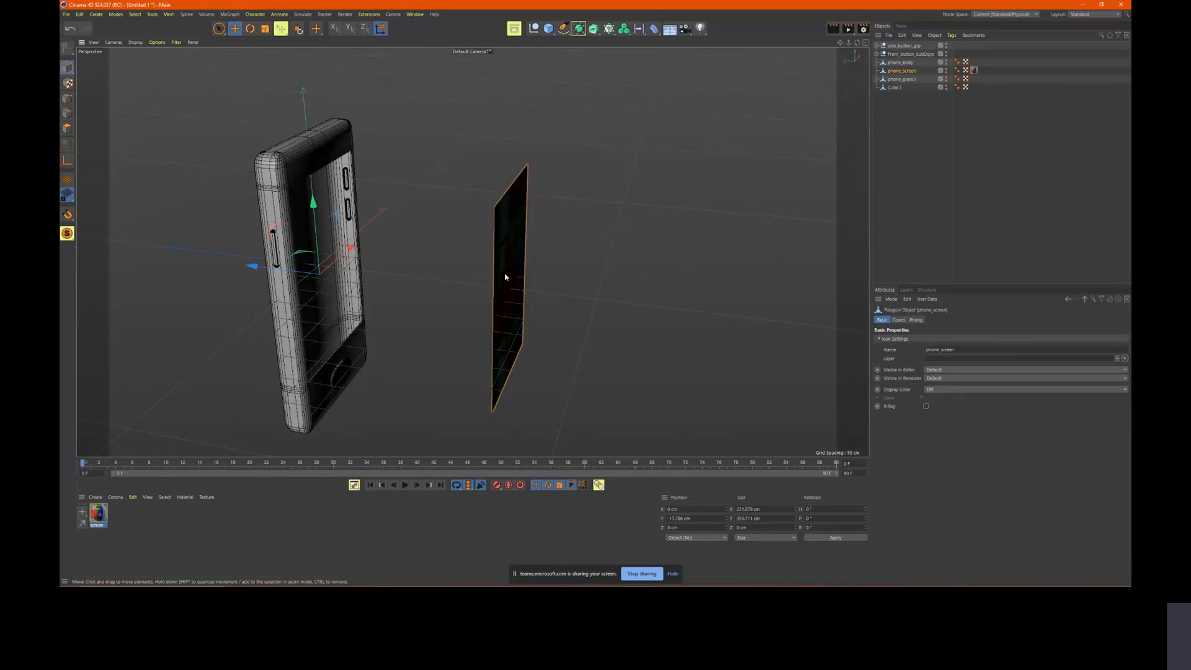
left_click_drag(252, 268, 288, 268)
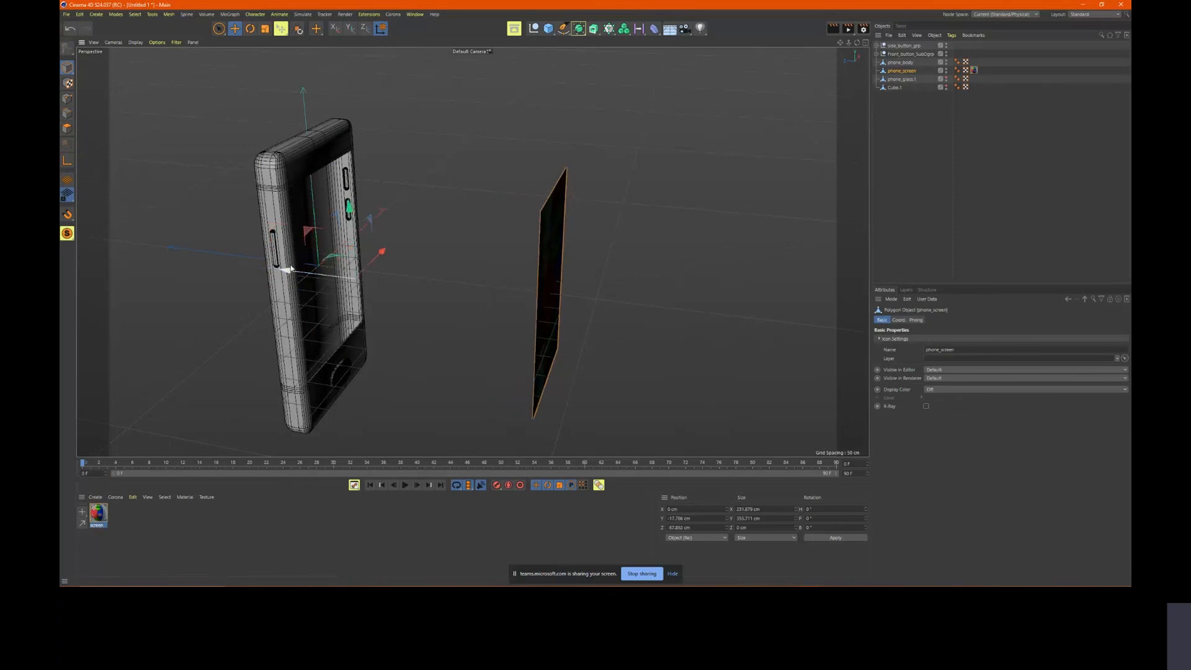
left_click_drag(290, 268, 264, 263)
left_click_drag(372, 259, 338, 258, "alt")
scroll(360, 273, "up", 4)
scroll(452, 279, "down", 4)
left_click_drag(418, 279, 448, 273, "alt")
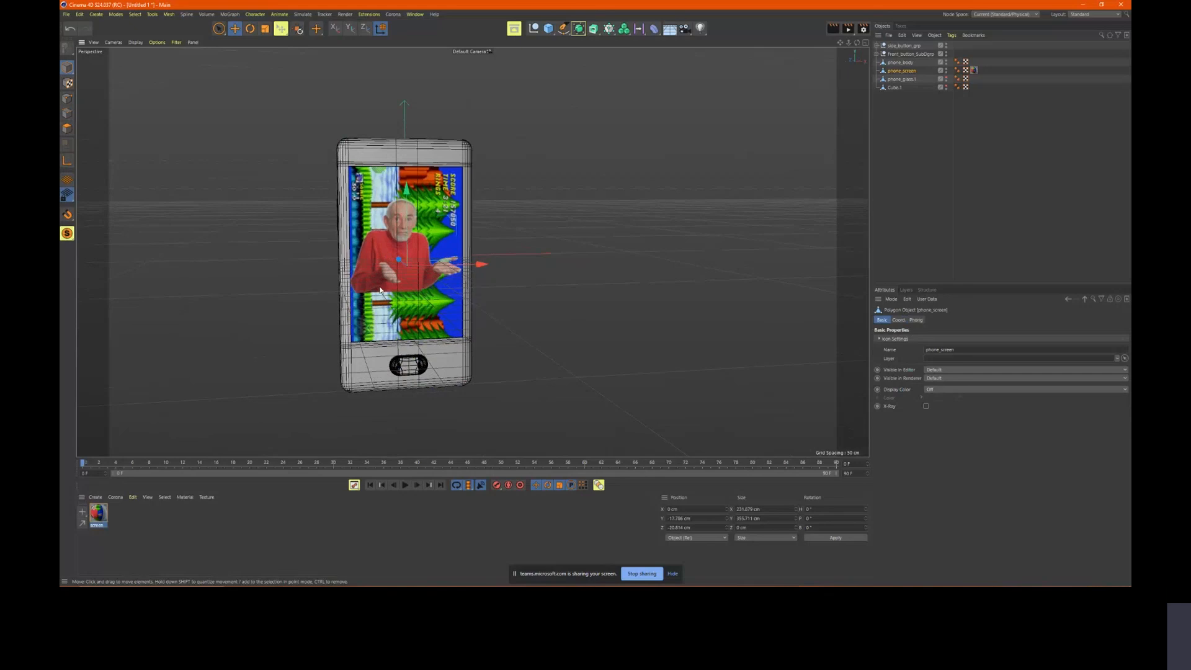
Create a second material, name it phone_body, and close the material editor
double_click(129, 521)
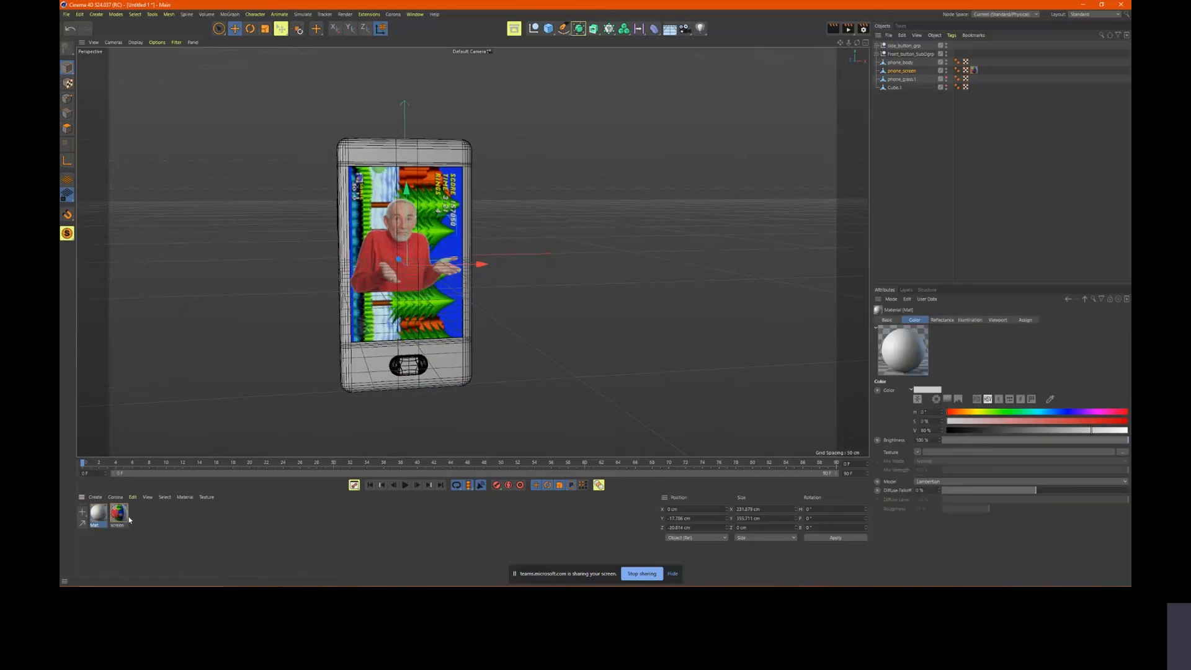
double_click(97, 513)
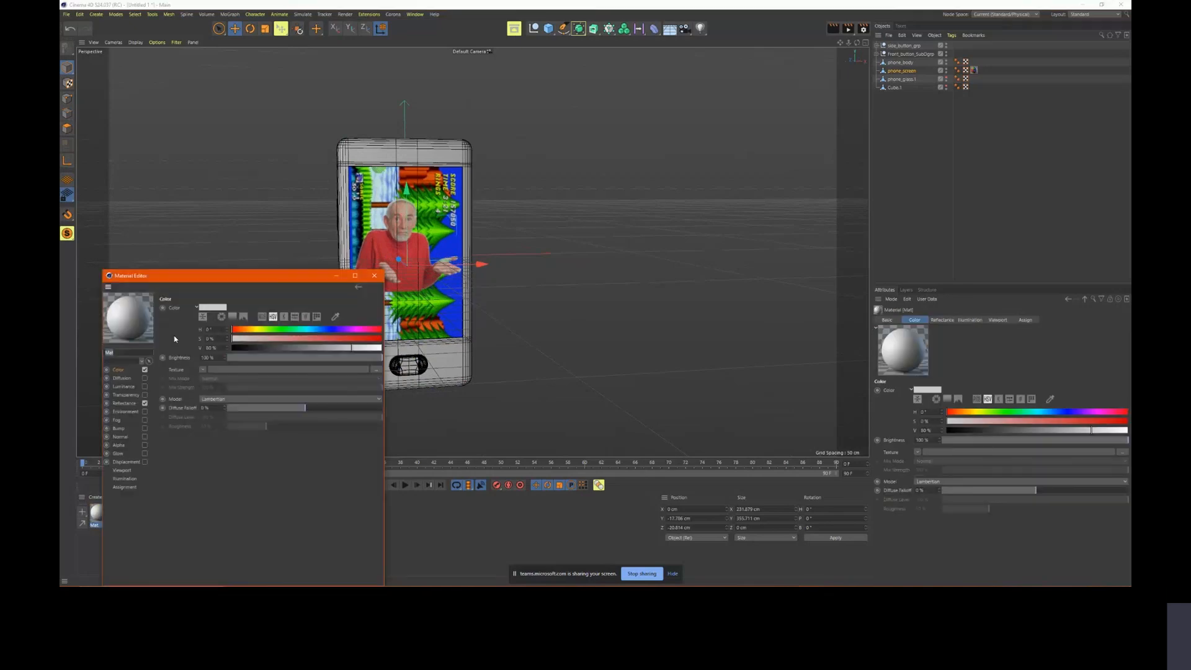
type("phone_body")
key("Return")
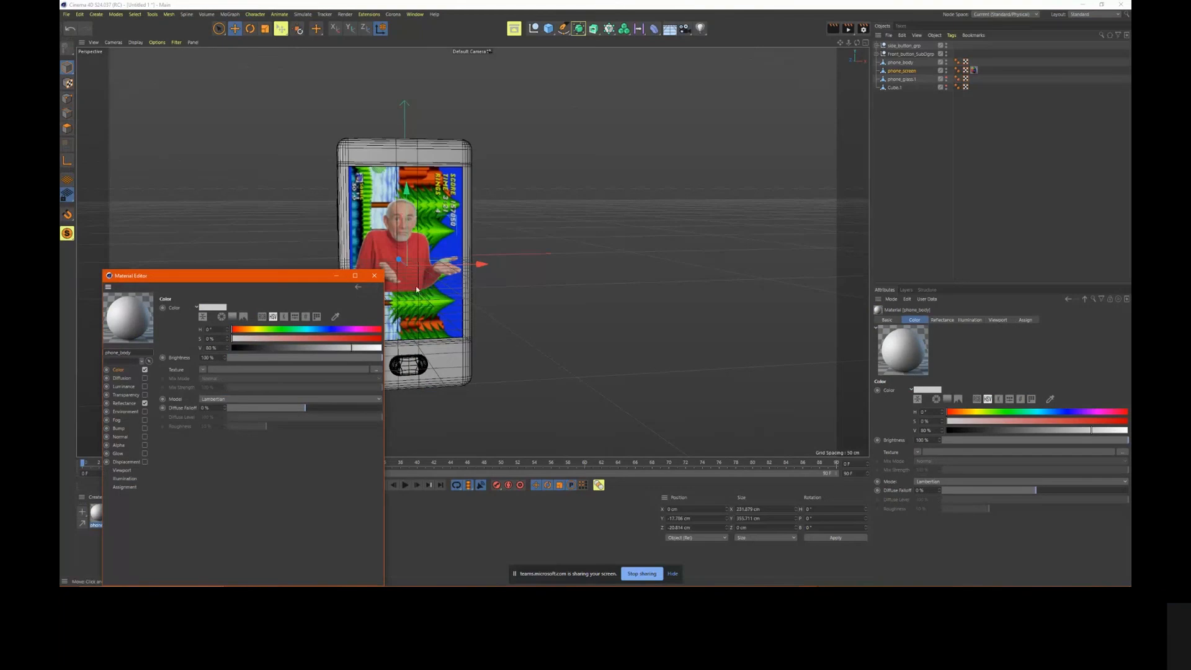
left_click(374, 276)
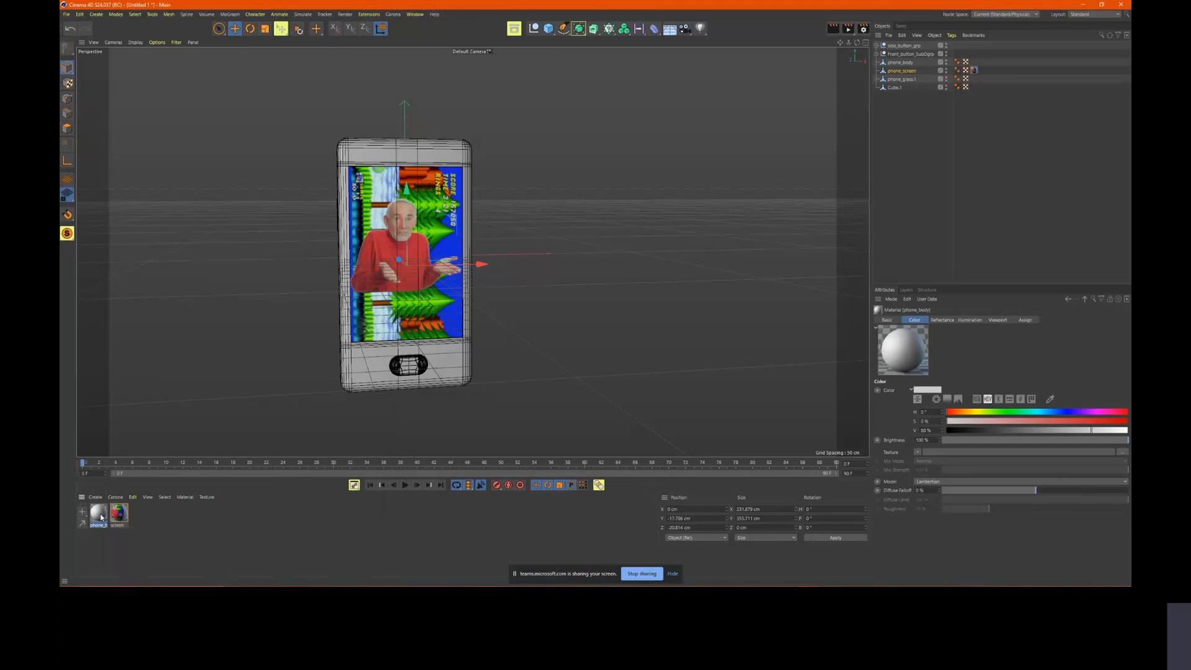
Apply the phone_body material to the phone_body object and darken its colour to a value of 22%
left_click_drag(318, 175, 912, 63)
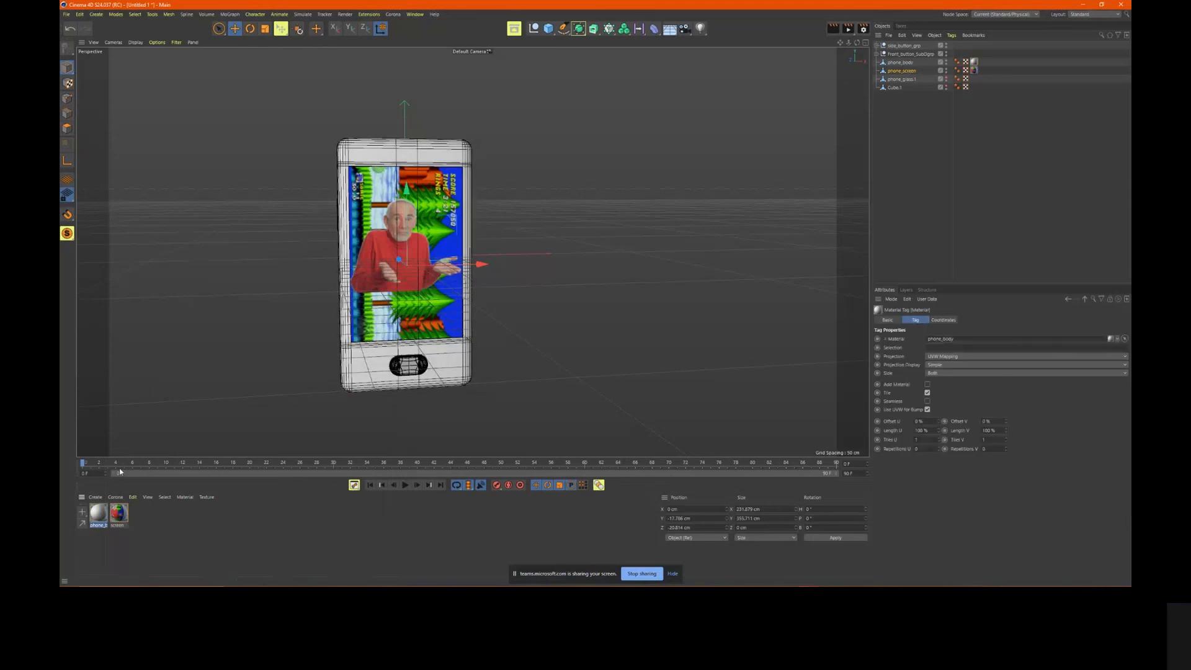
left_click(101, 512)
double_click(100, 512)
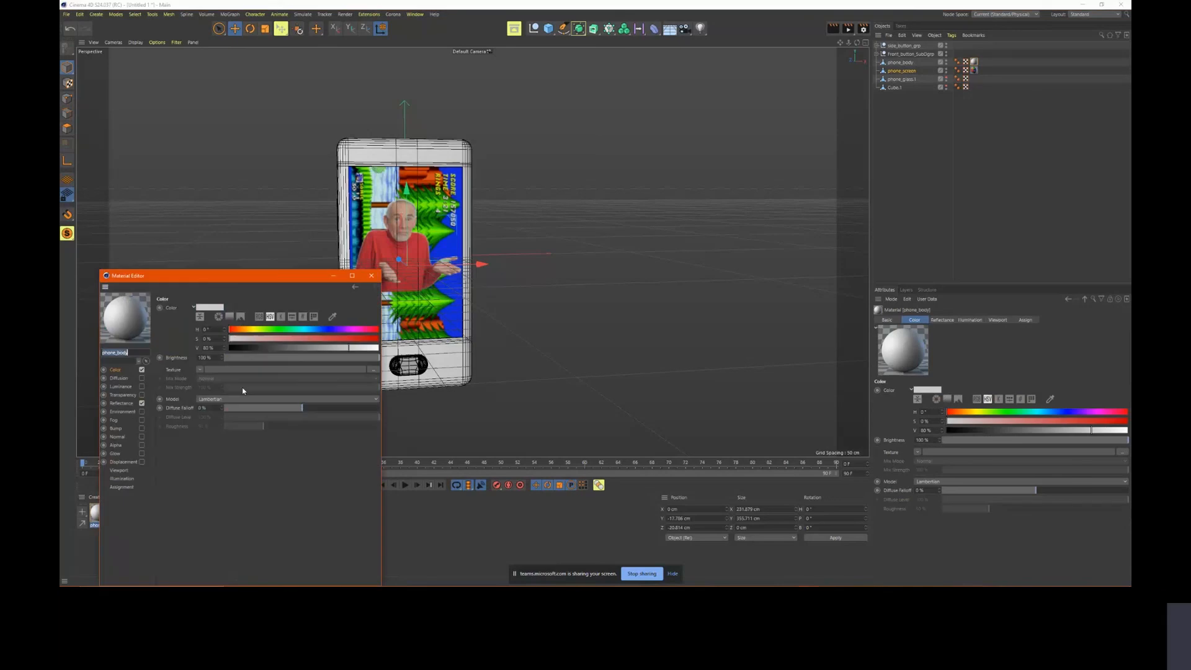
left_click_drag(306, 346, 270, 346)
left_click_drag(266, 346, 256, 347)
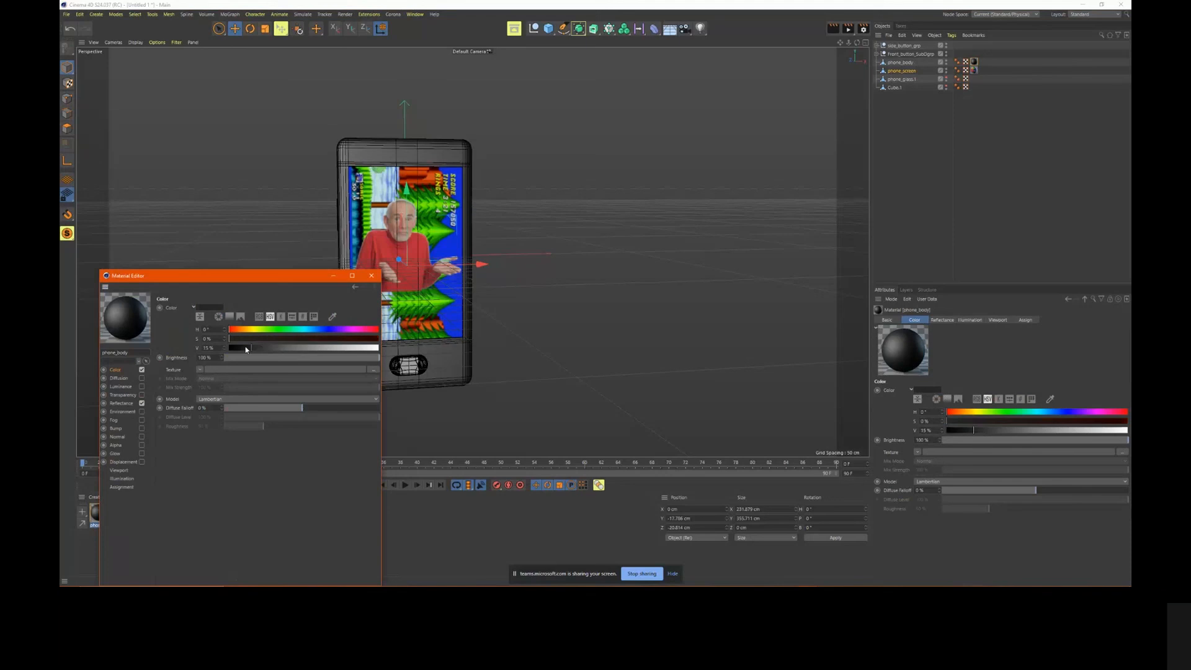
left_click(373, 278)
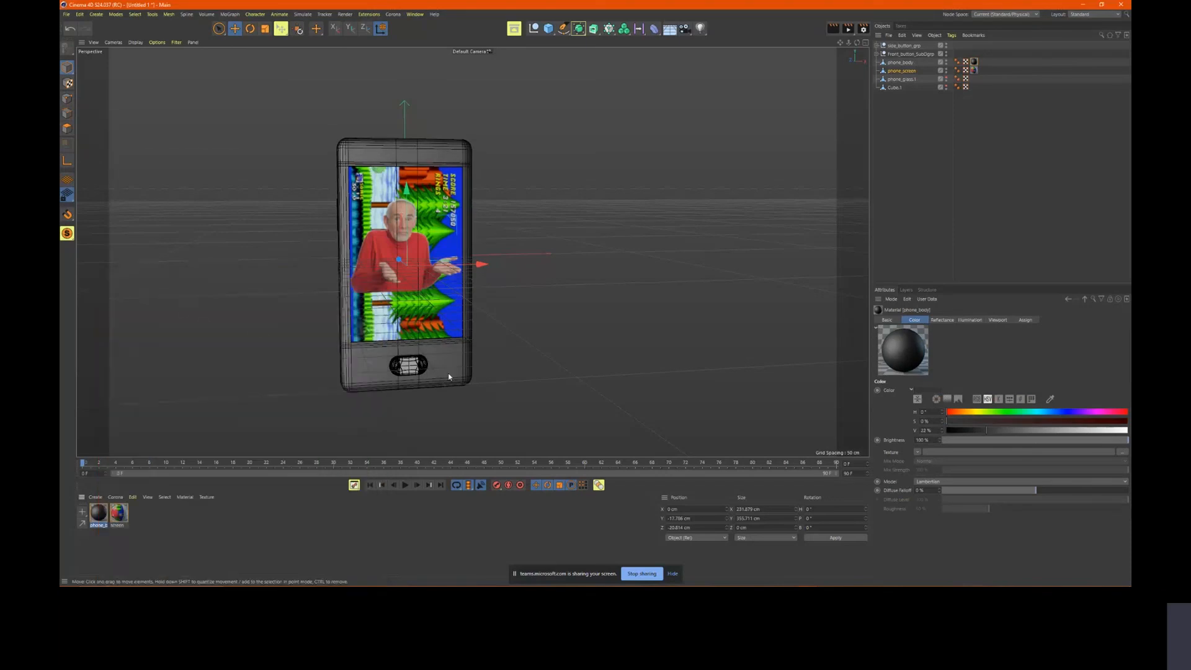
Create a new material for the phone's front button and name it big_button_mtl
left_click_drag(448, 374, 532, 300, "alt")
middle_click_drag(397, 367, 445, 303, "alt")
right_click_drag(445, 302, 562, 289, "alt")
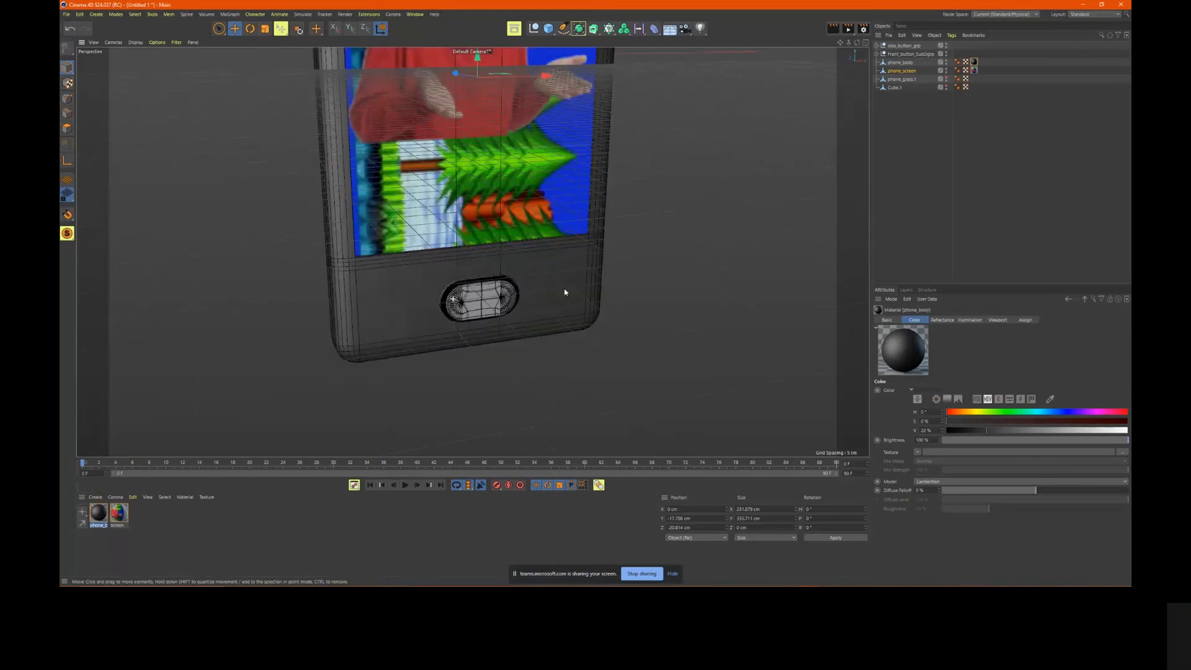
left_click_drag(553, 285, 538, 263, "alt")
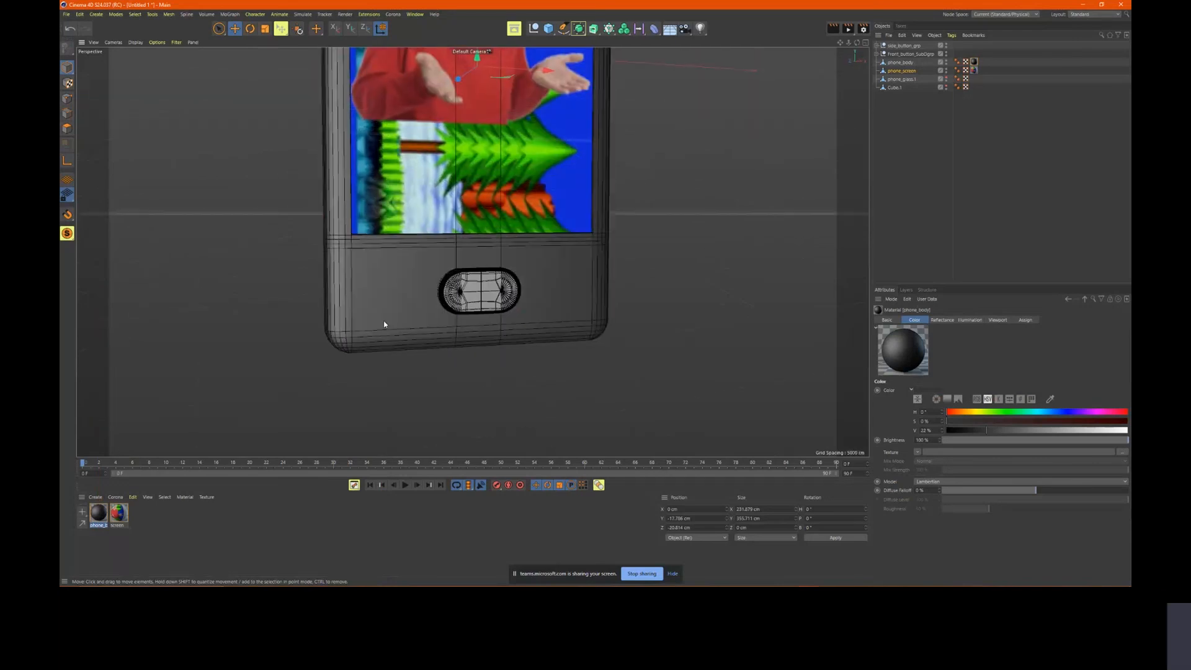
double_click(159, 524)
double_click(107, 515)
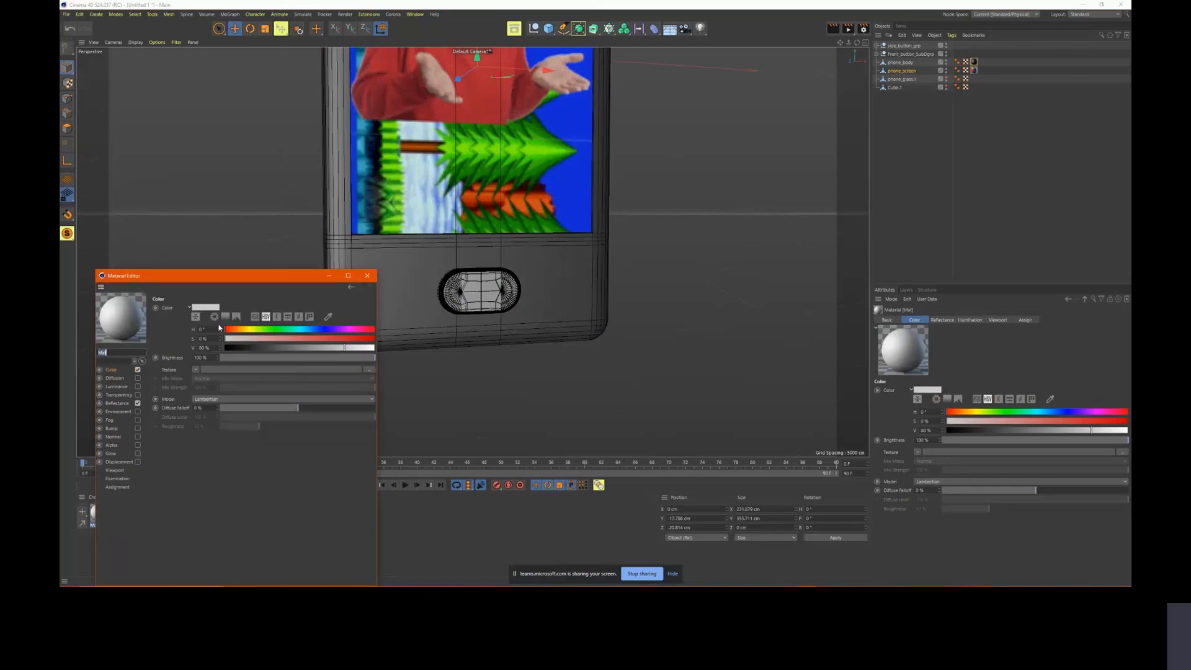
type("big_button_mtl")
key("Return")
Expand the front button group down to its button_bezel and big_button objects and close the material editor
left_click(876, 51)
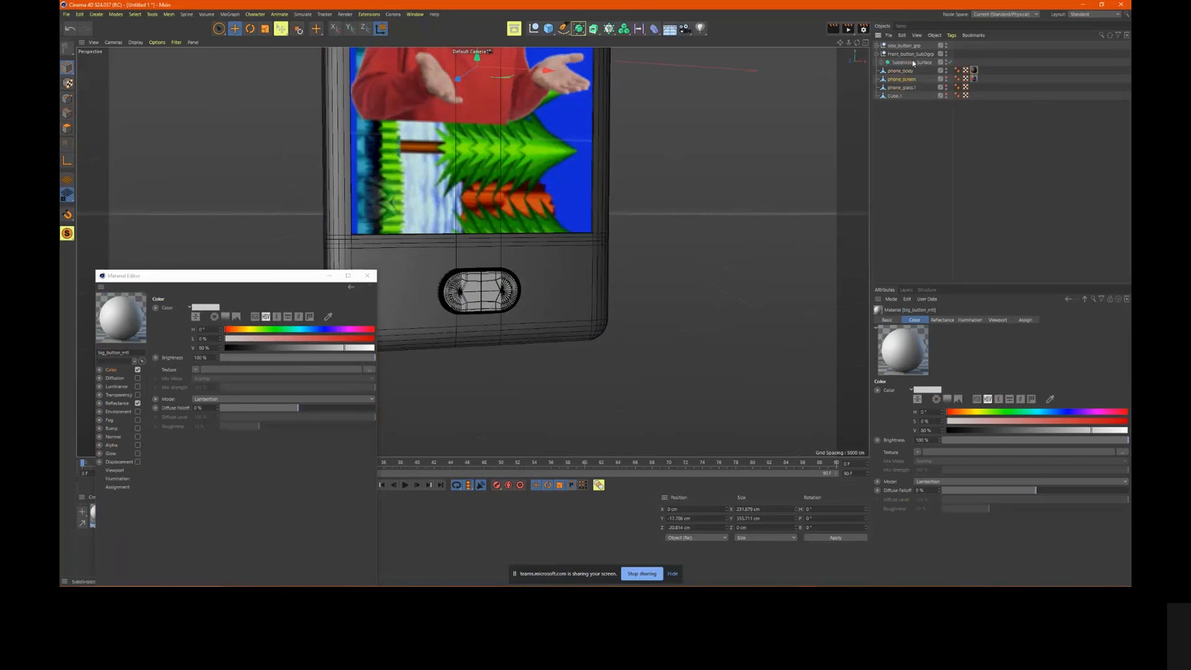
left_click(882, 62)
left_click(886, 71)
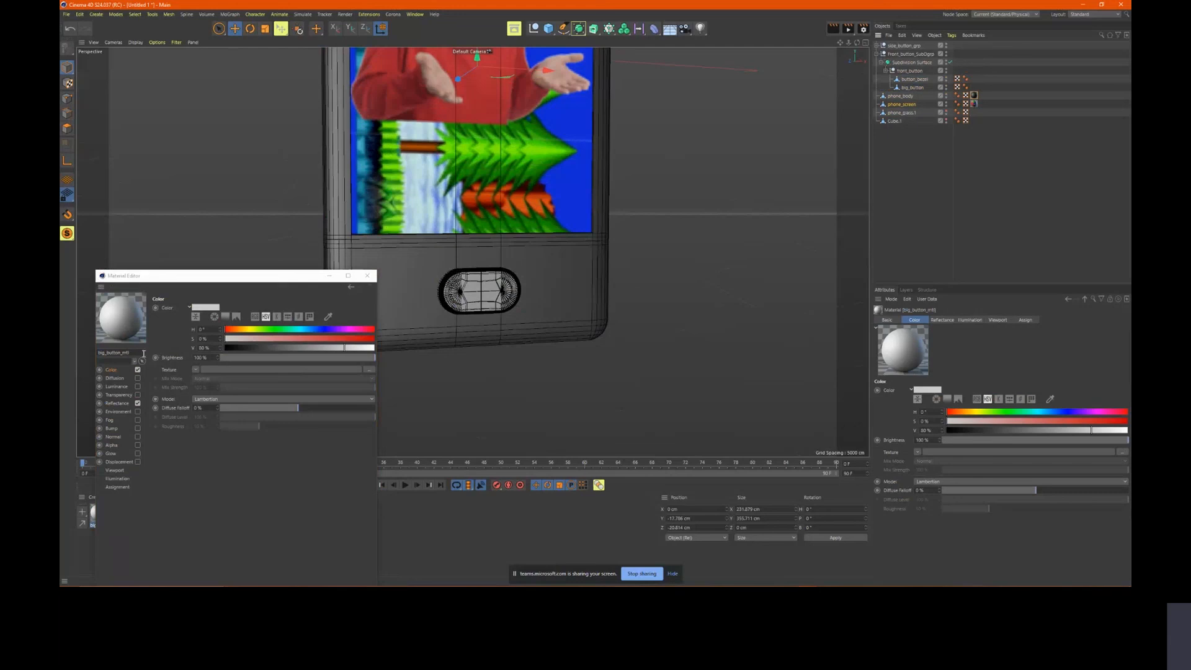
left_click(214, 508)
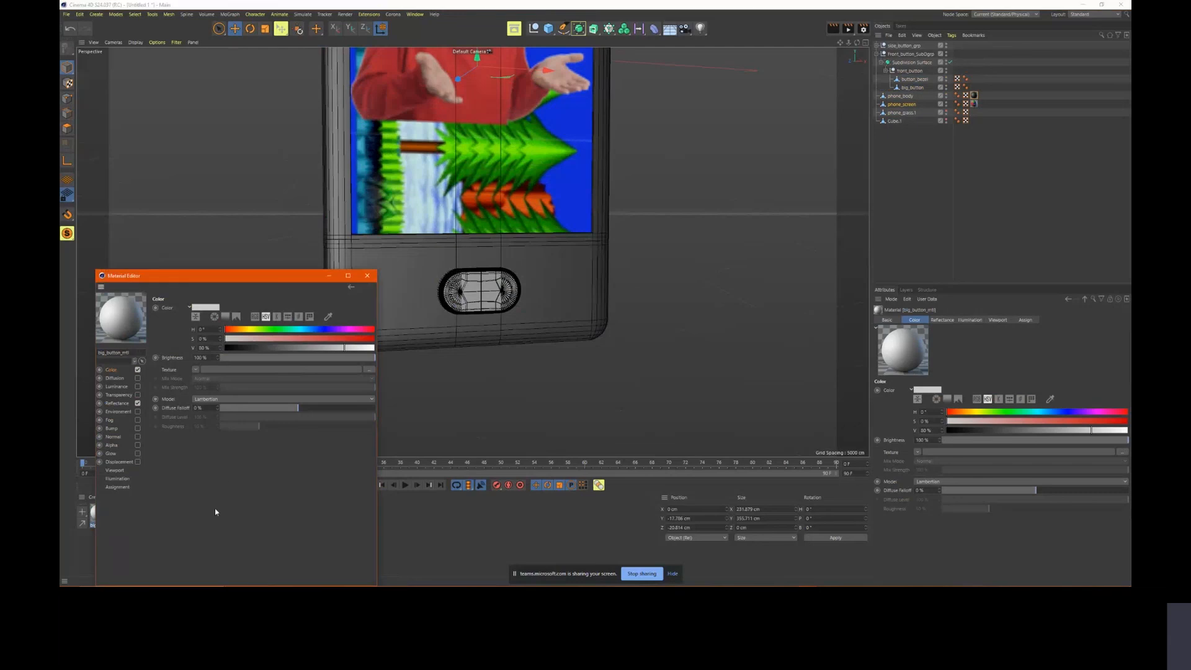
left_click(368, 276)
Darken the big_button_mtl colour to a dark grey and apply the material to the big_button object
double_click(98, 514)
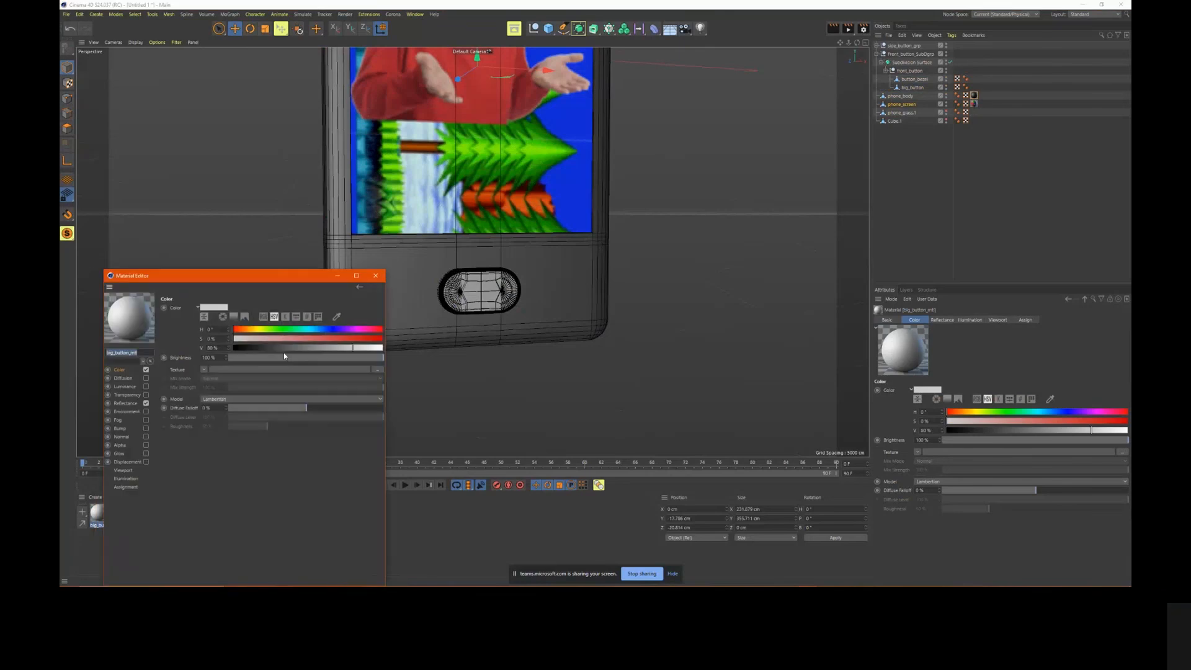
left_click_drag(323, 348, 285, 348)
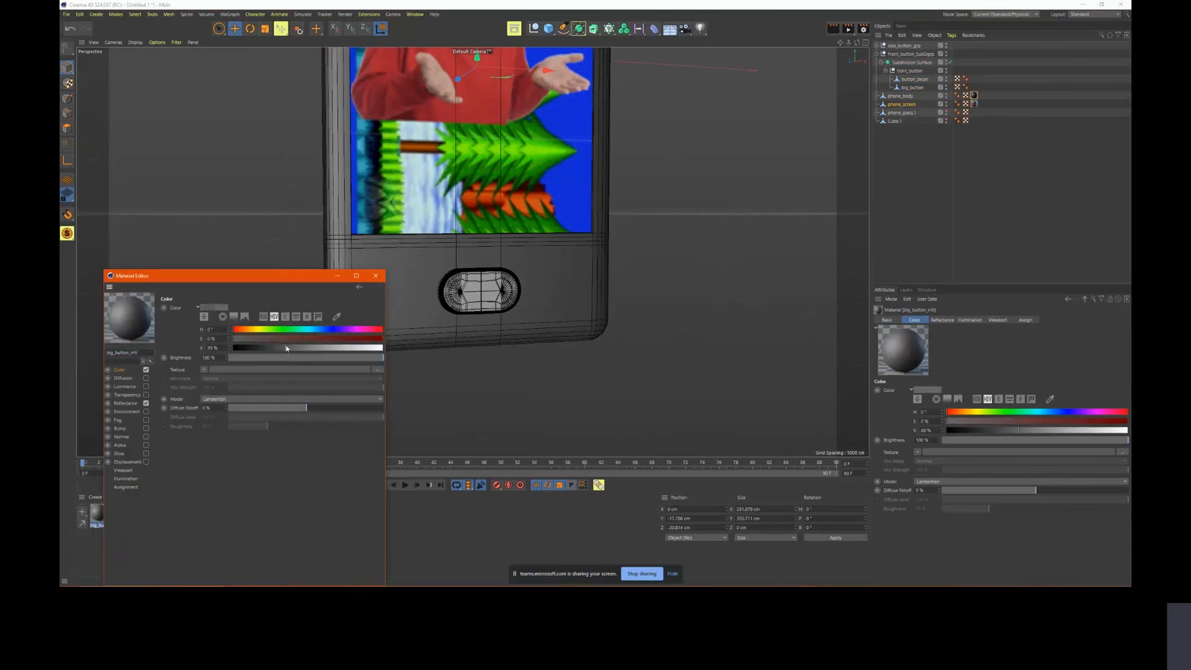
left_click(169, 414)
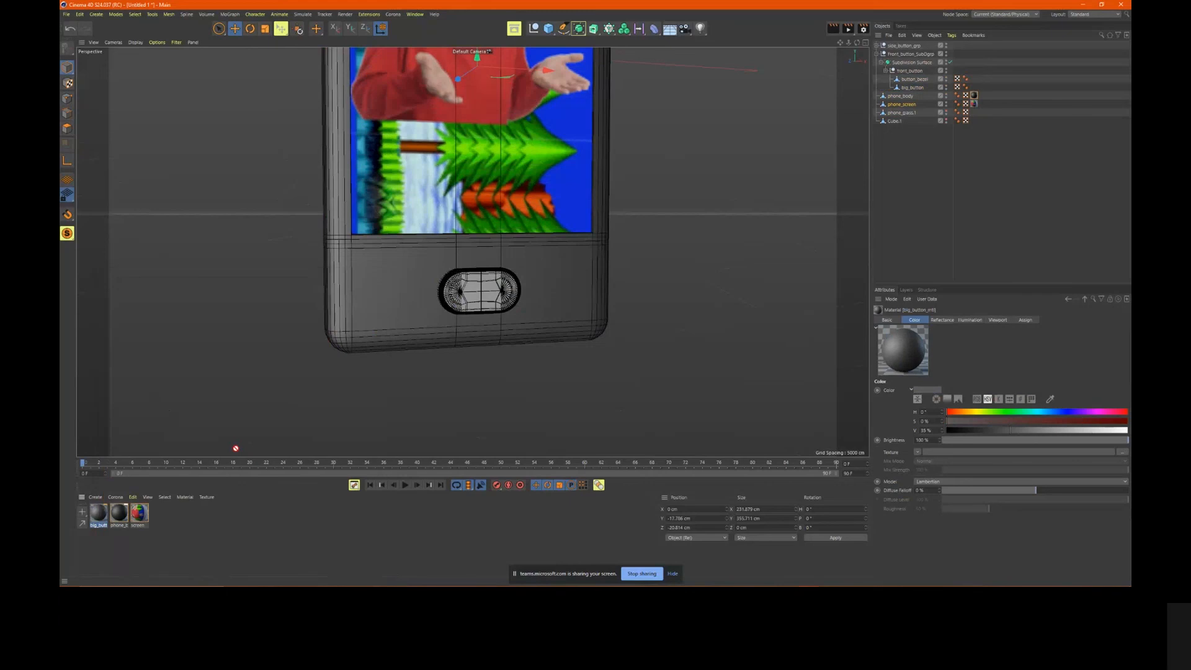
left_click_drag(909, 88, 911, 87)
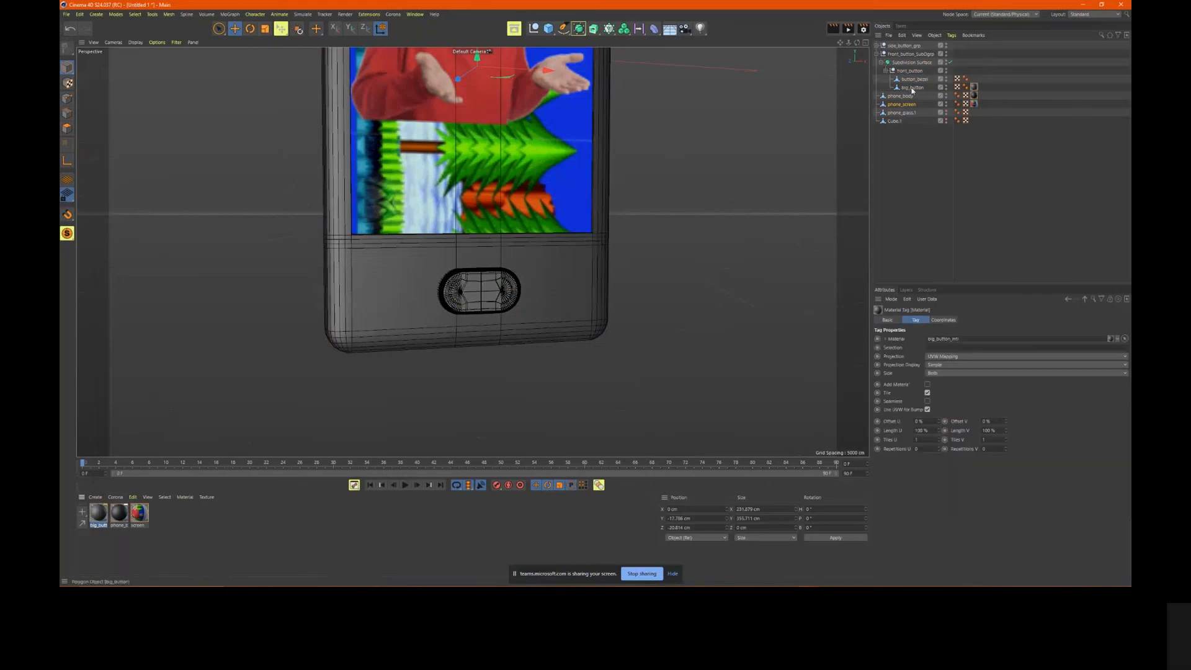
Create a new material for the button's bezel and name it chrome_bezel_mtl
double_click(184, 527)
double_click(97, 514)
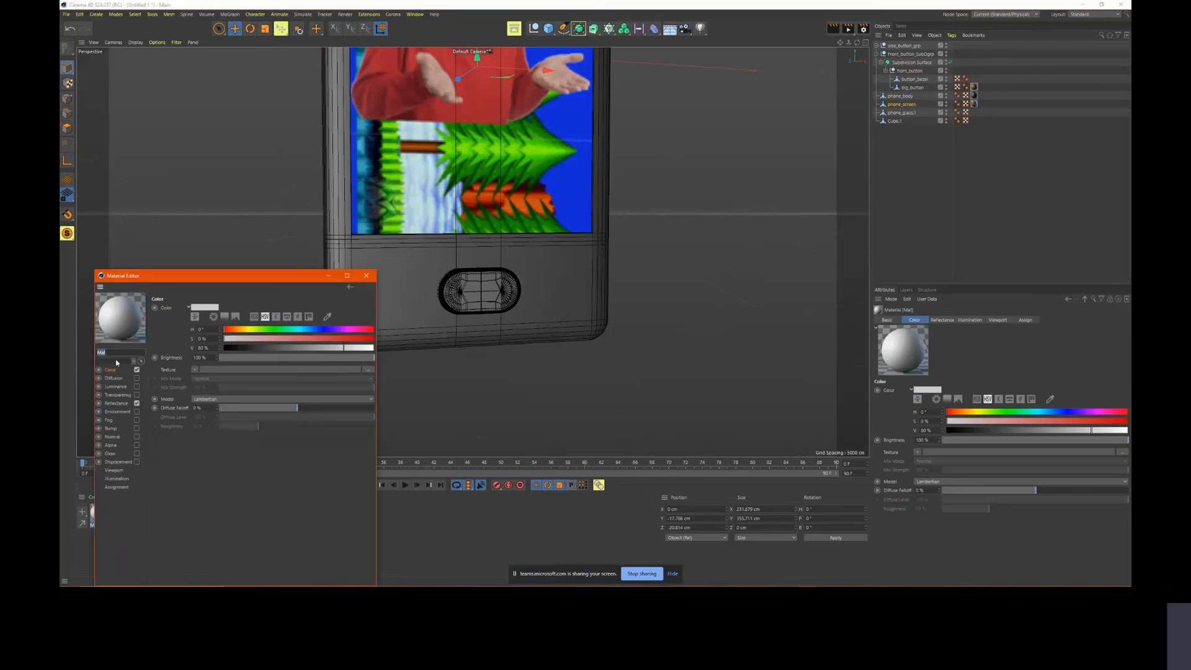
type("chrome_bezel")
key("Return")
left_click(127, 354)
type("_mtl")
key("Return")
Set the chrome_bezel_mtl colour's value to 81% and apply the material to the button_bezel object
left_click_drag(322, 352, 340, 353)
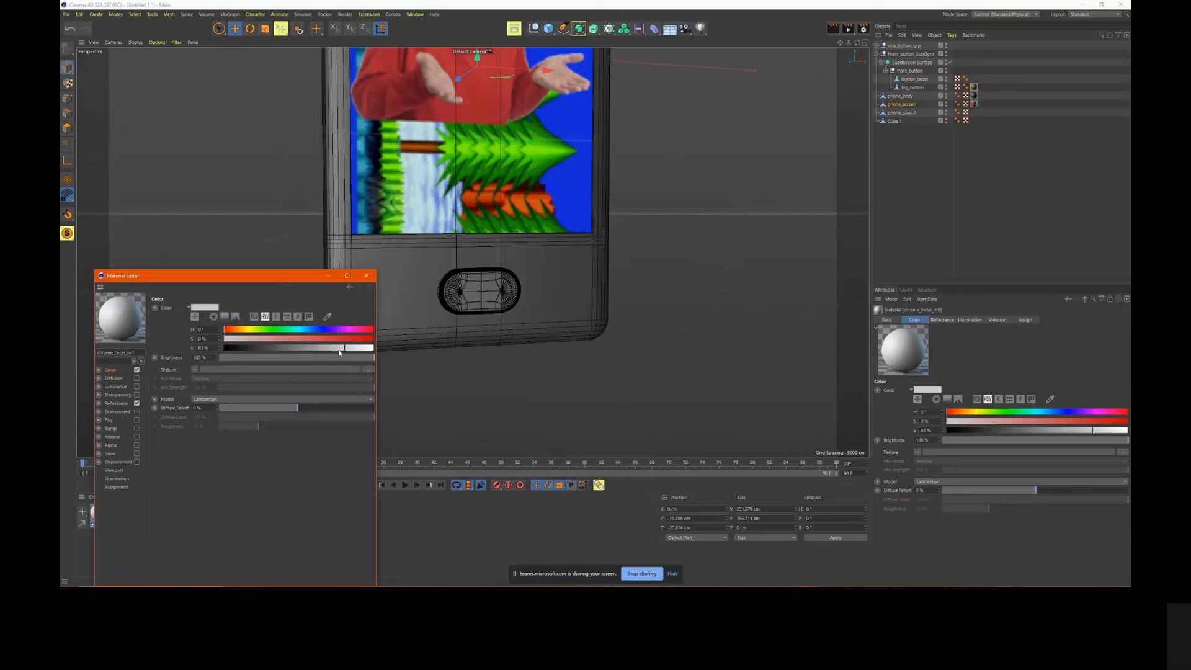
left_click(119, 403)
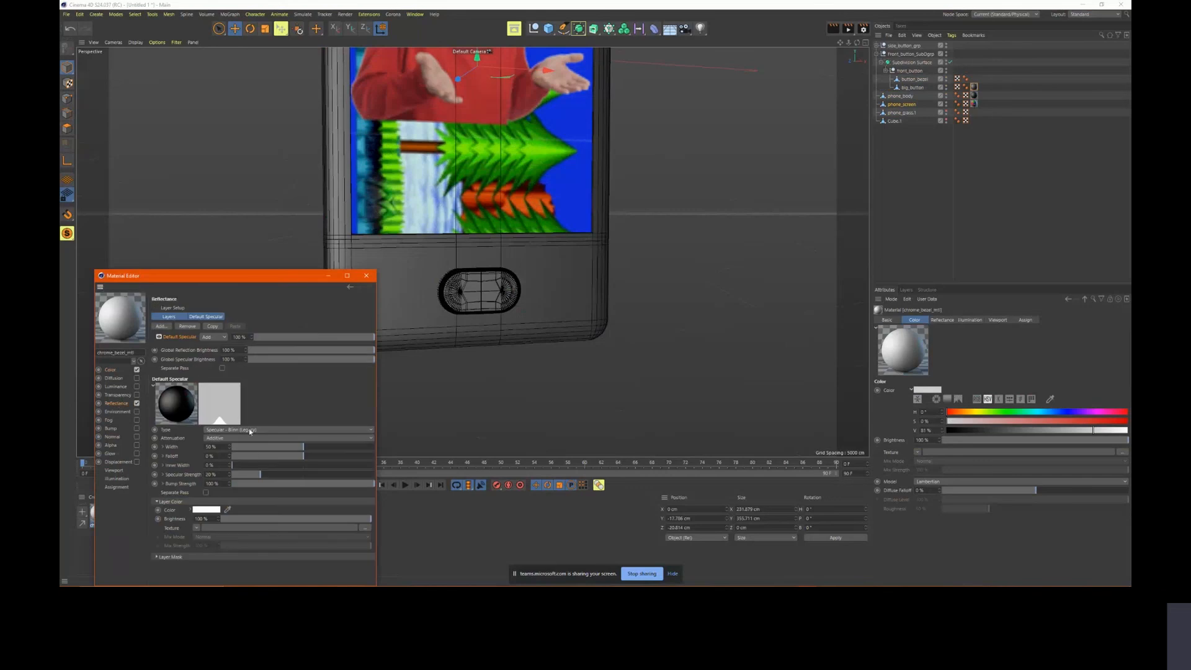
left_click(366, 275)
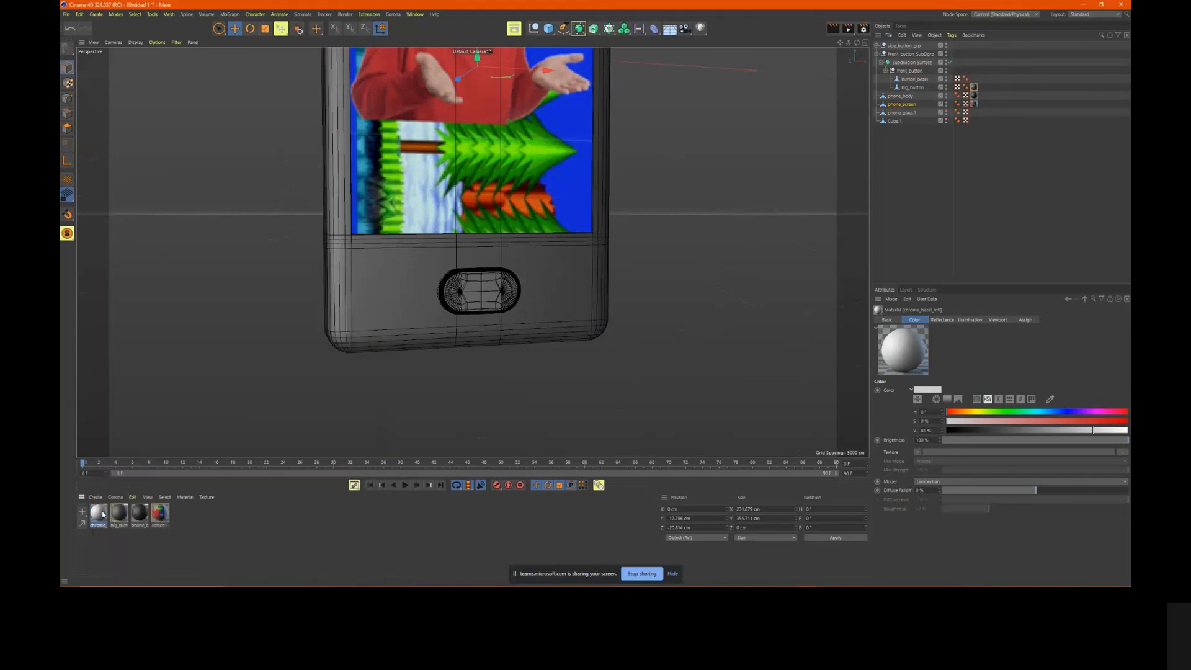
left_click_drag(98, 514, 914, 81)
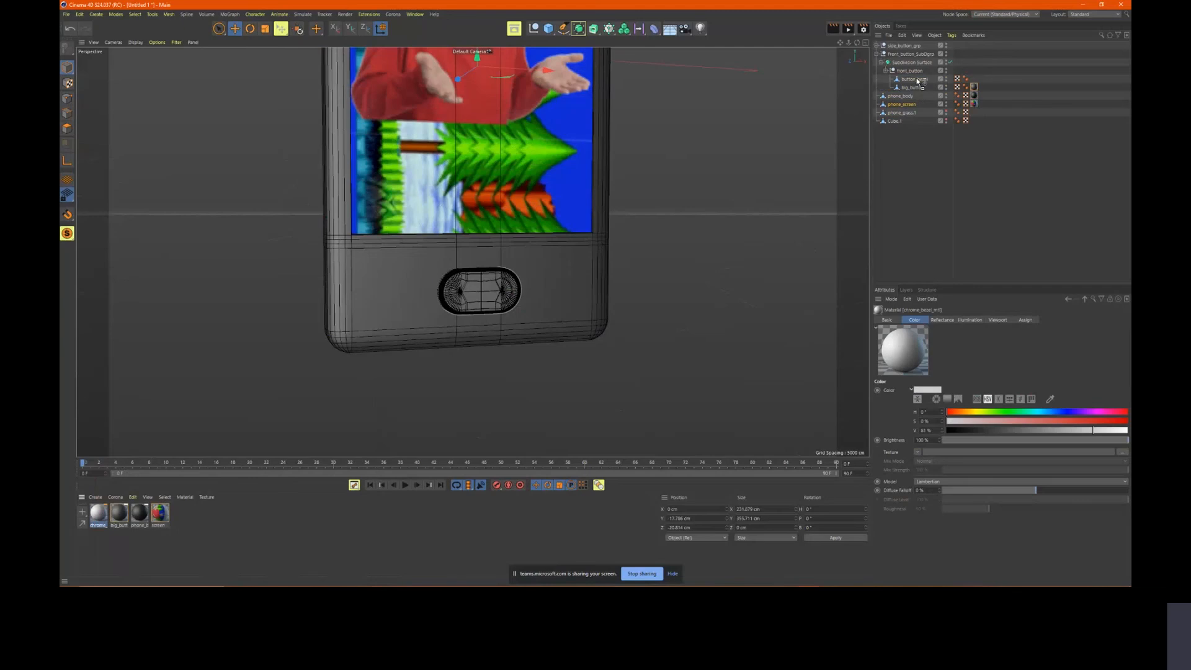
Create a new material for the phone's side buttons and name it side_button_mtl
left_click_drag(586, 296, 572, 245, "alt")
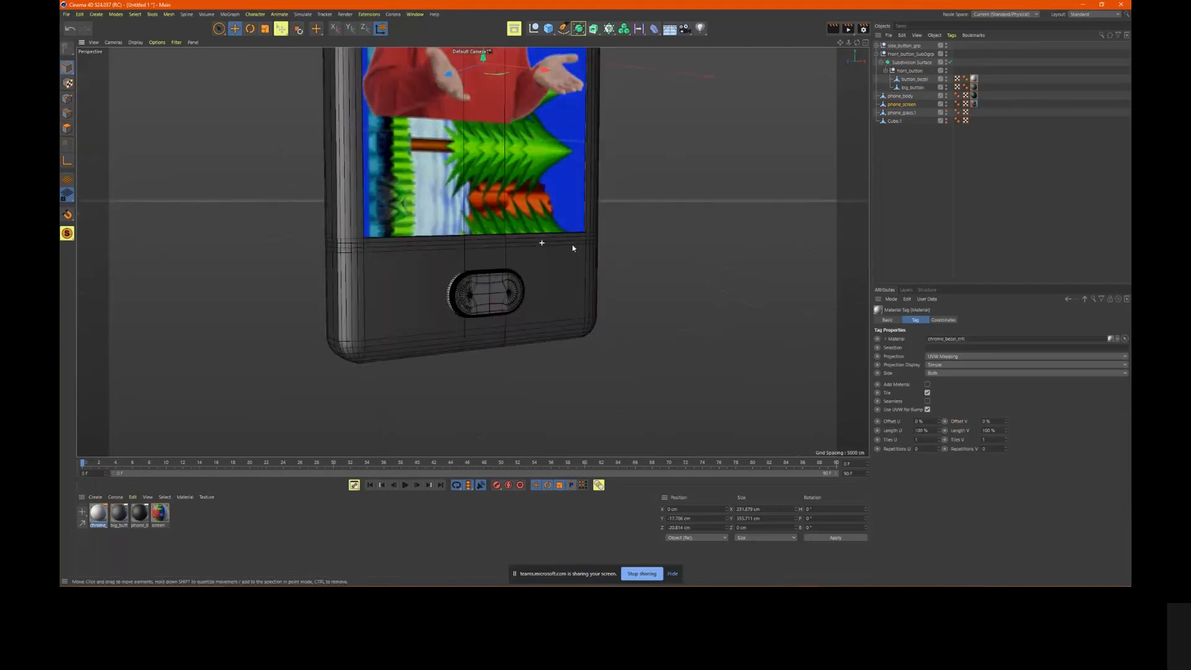
middle_click_drag(572, 245, 569, 375, "alt")
scroll(568, 298, "down", 3)
mouse_move(569, 299)
left_mouse_down("alt")
mouse_move(526, 271)
mouse_move(567, 289)
left_mouse_up("alt")
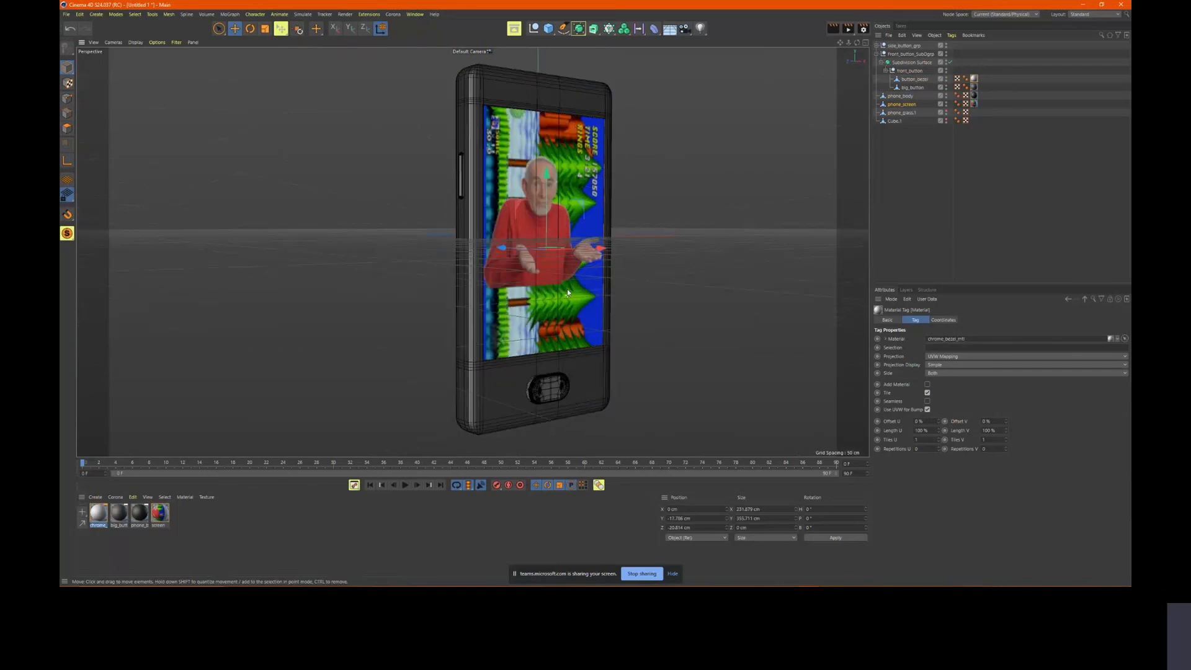
double_click(181, 509)
double_click(98, 513)
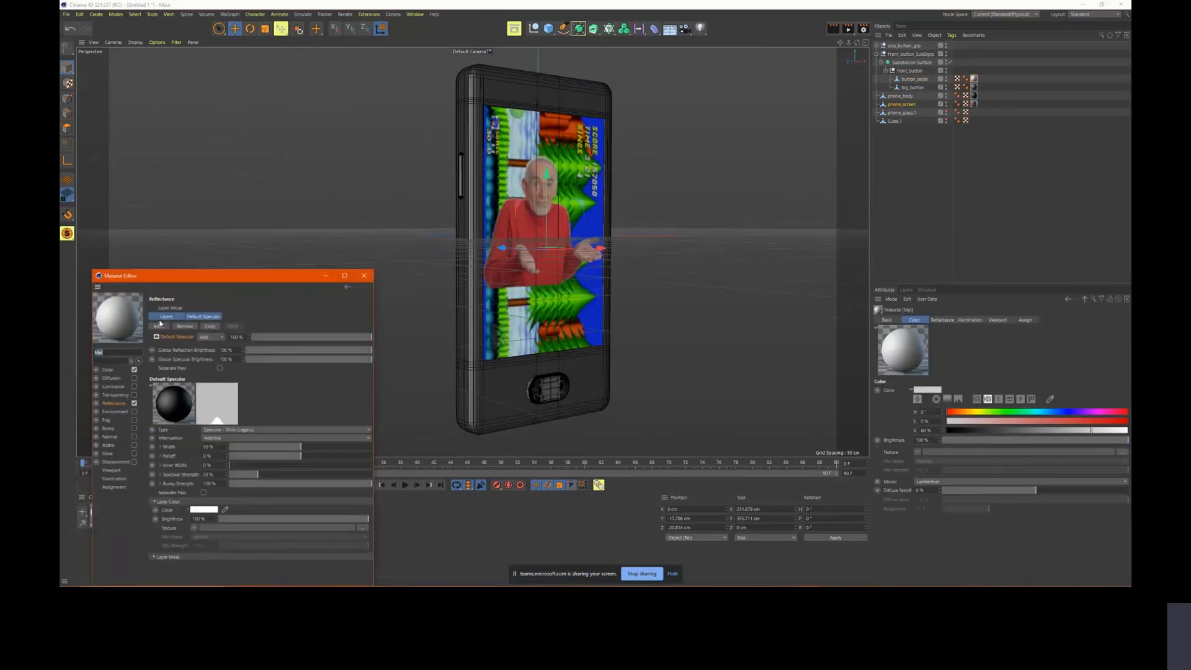
type("side_button_mtl")
key("Return")
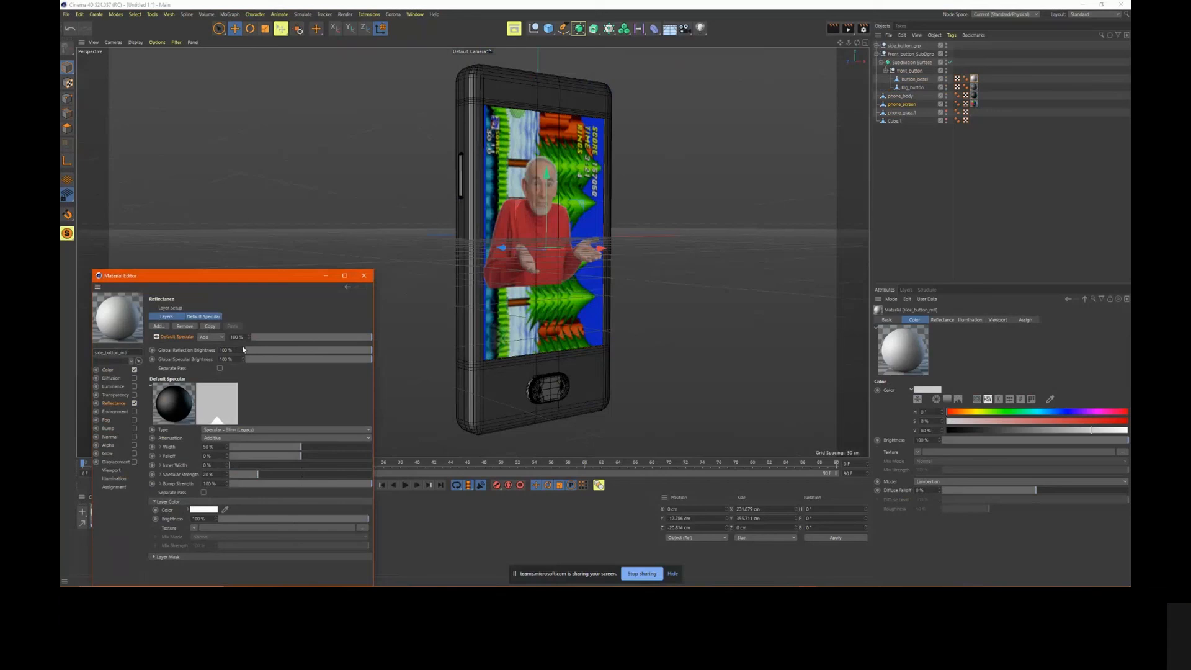
Give side_button_mtl a pink colour and apply the material to the side button group
left_click(109, 370)
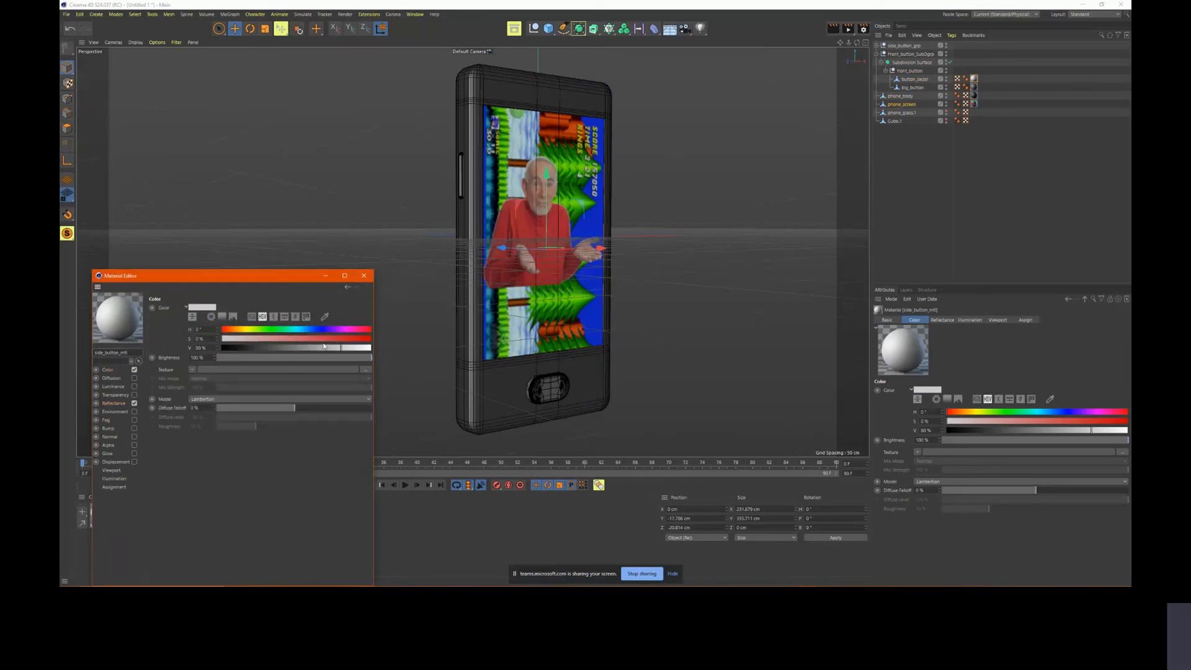
left_click(342, 333)
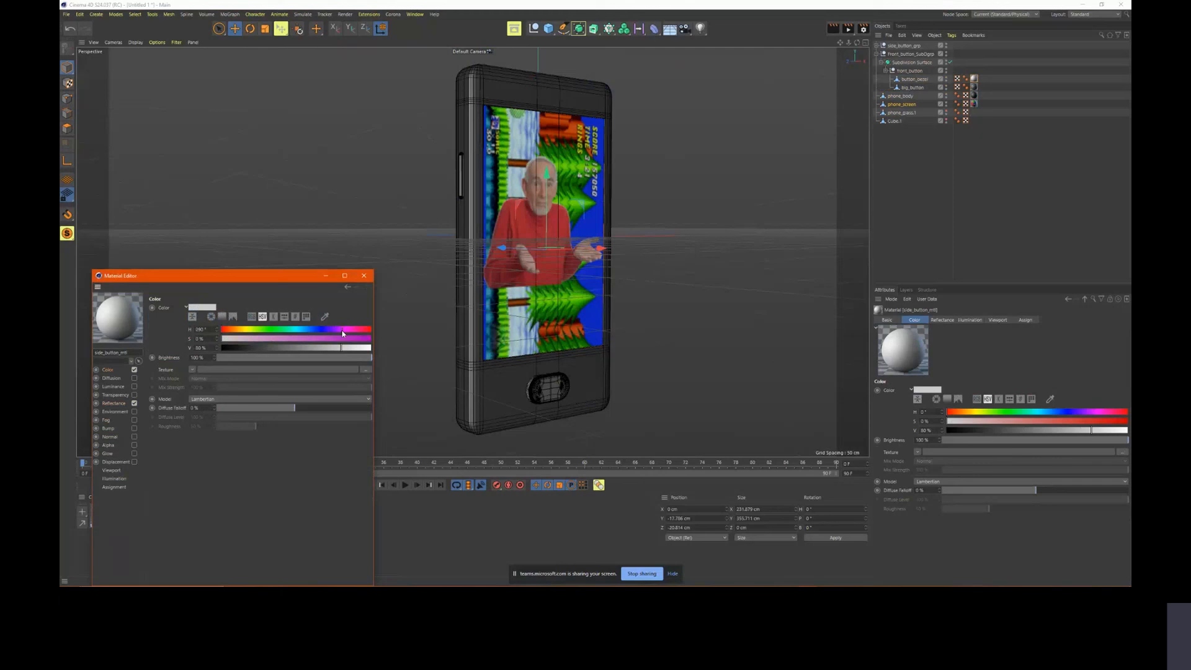
left_click_drag(342, 333, 351, 333)
left_click(305, 340)
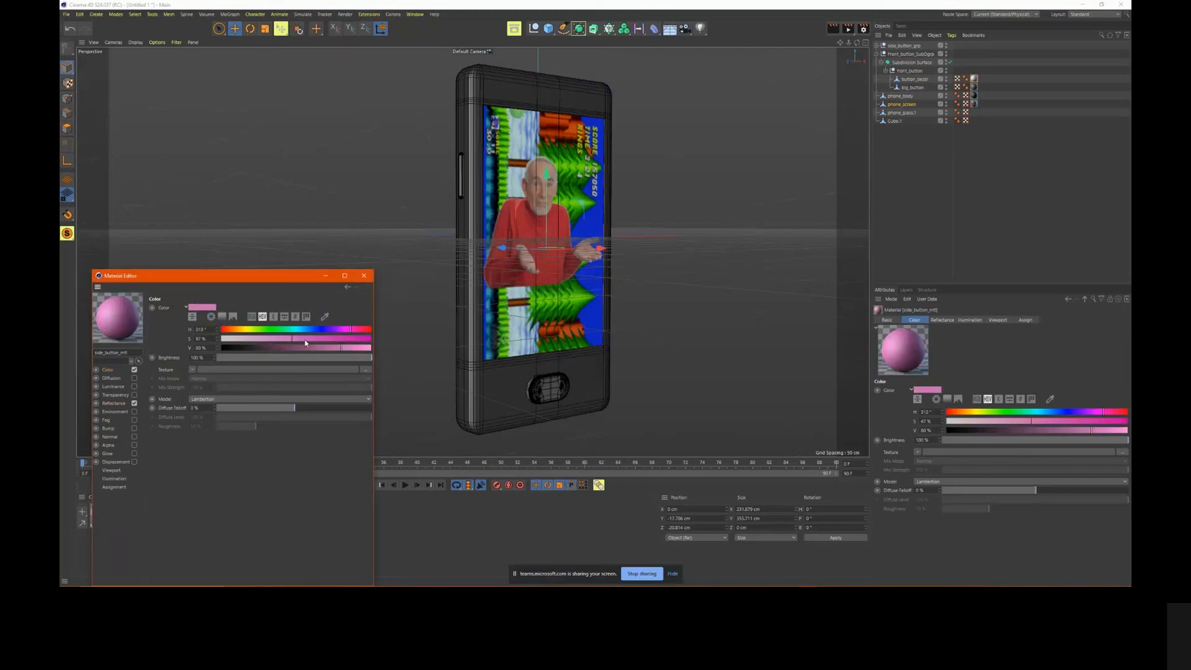
left_click(364, 275)
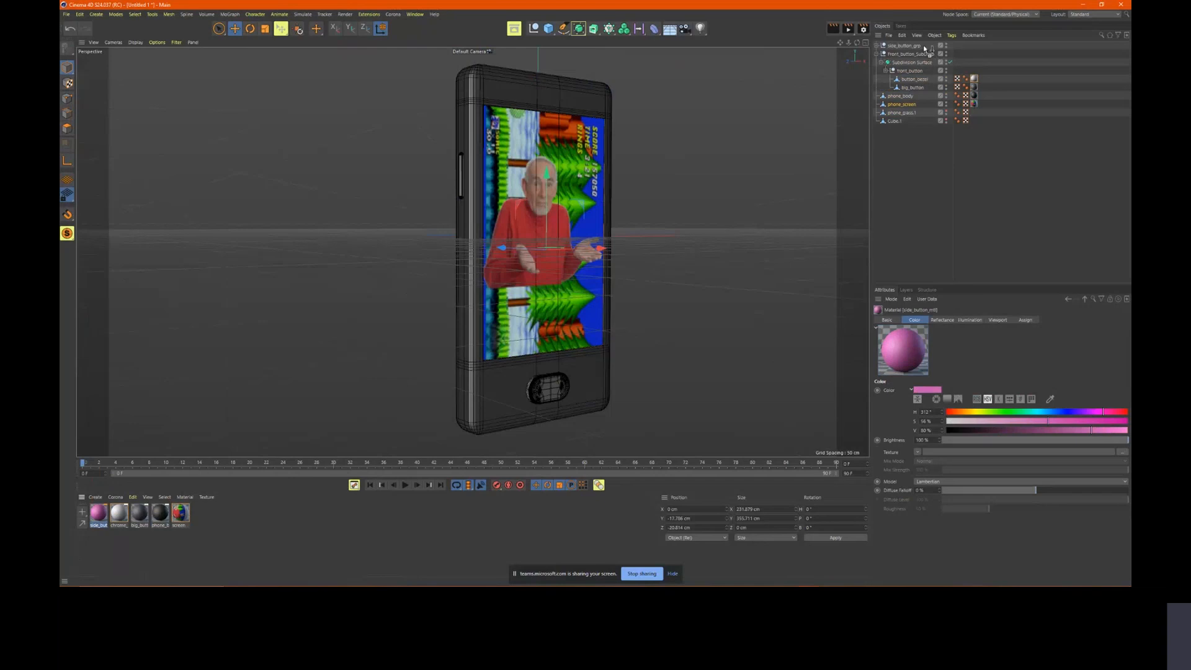
left_click_drag(924, 46, 924, 47)
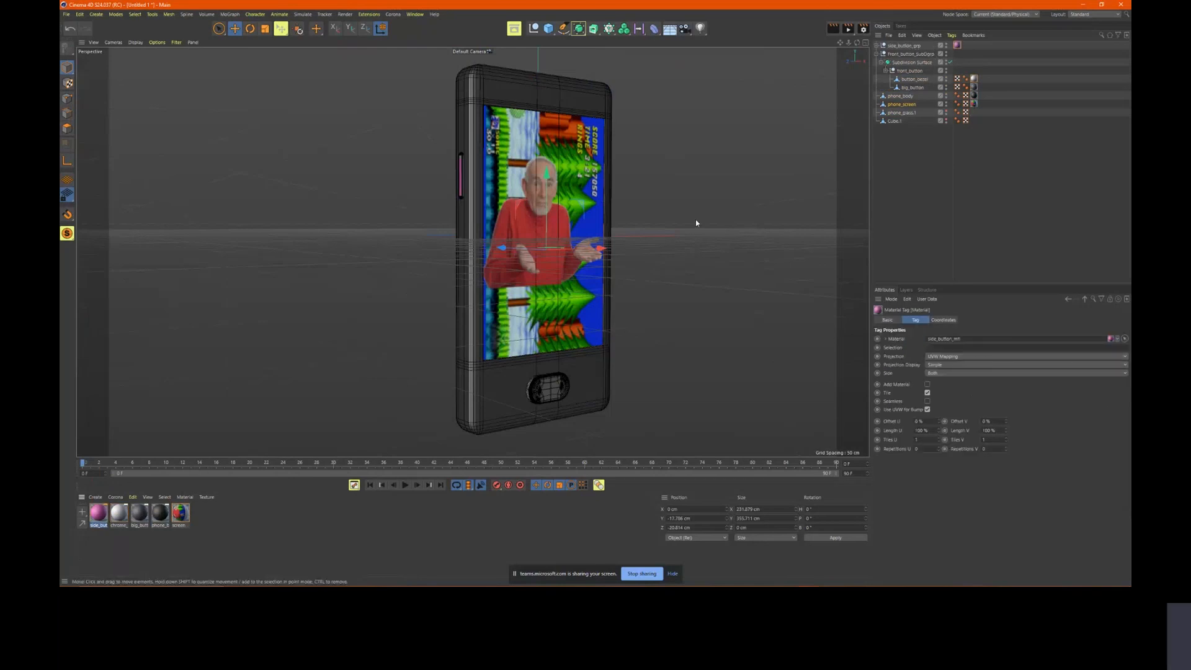
Set the phone_glass.1 object's editor visibility to Default so it shows in the viewport
left_click_drag(755, 277, 692, 276, "alt")
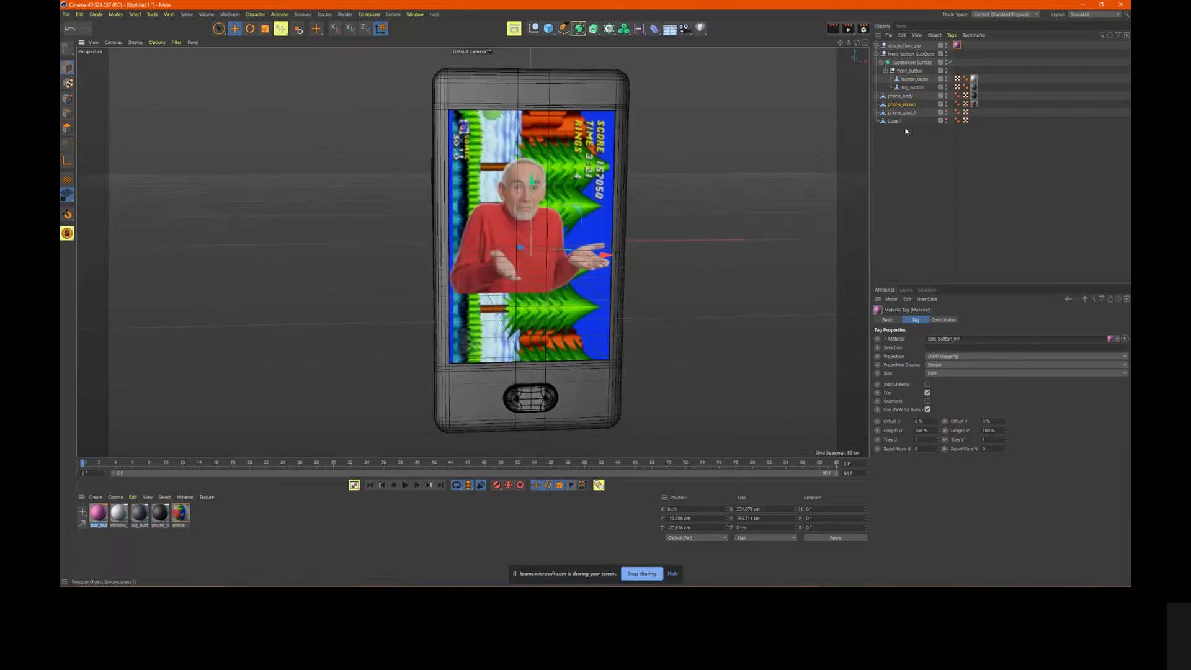
left_click_drag(613, 235, 649, 219, "alt")
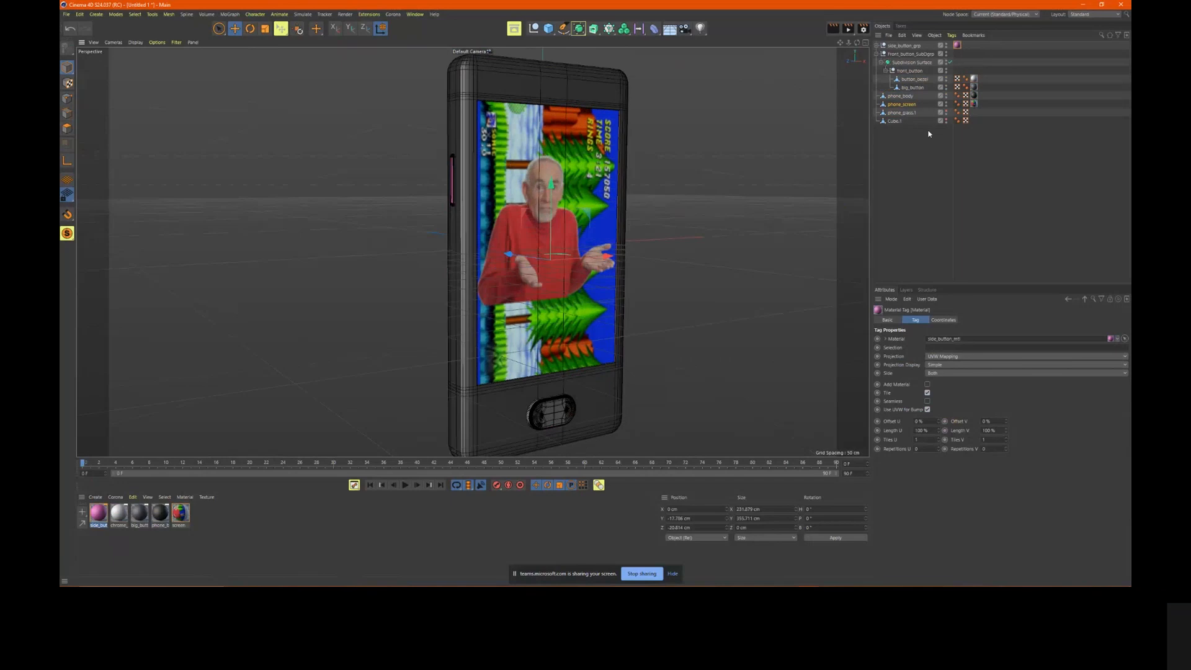
left_click(903, 112)
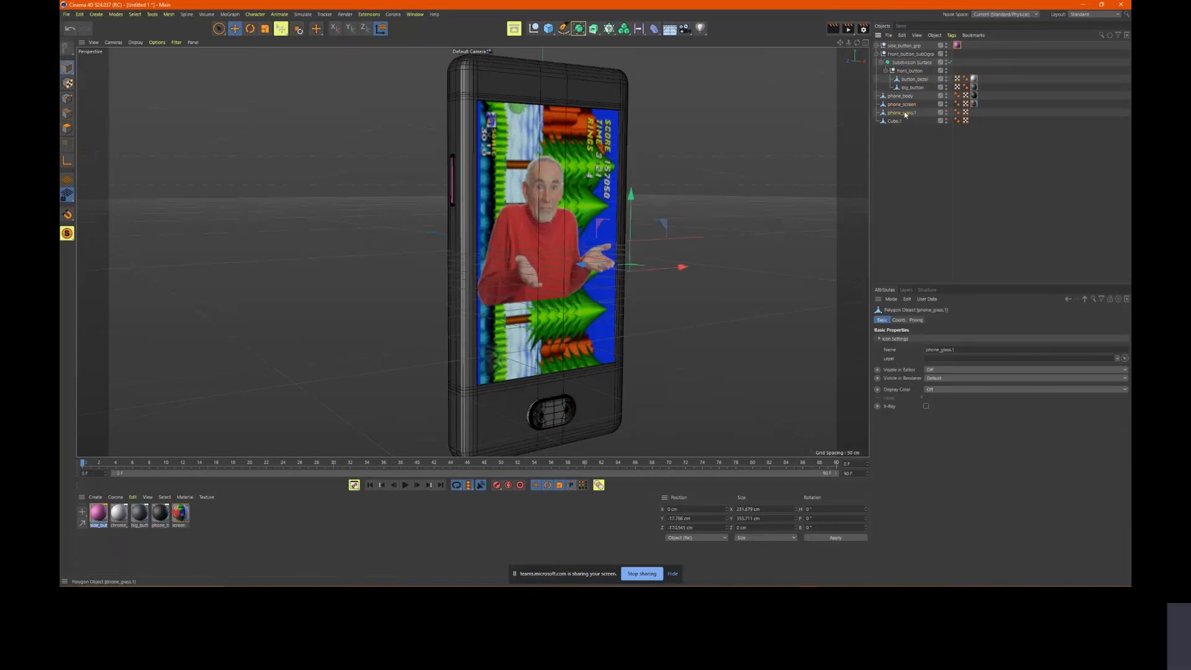
left_click(946, 111)
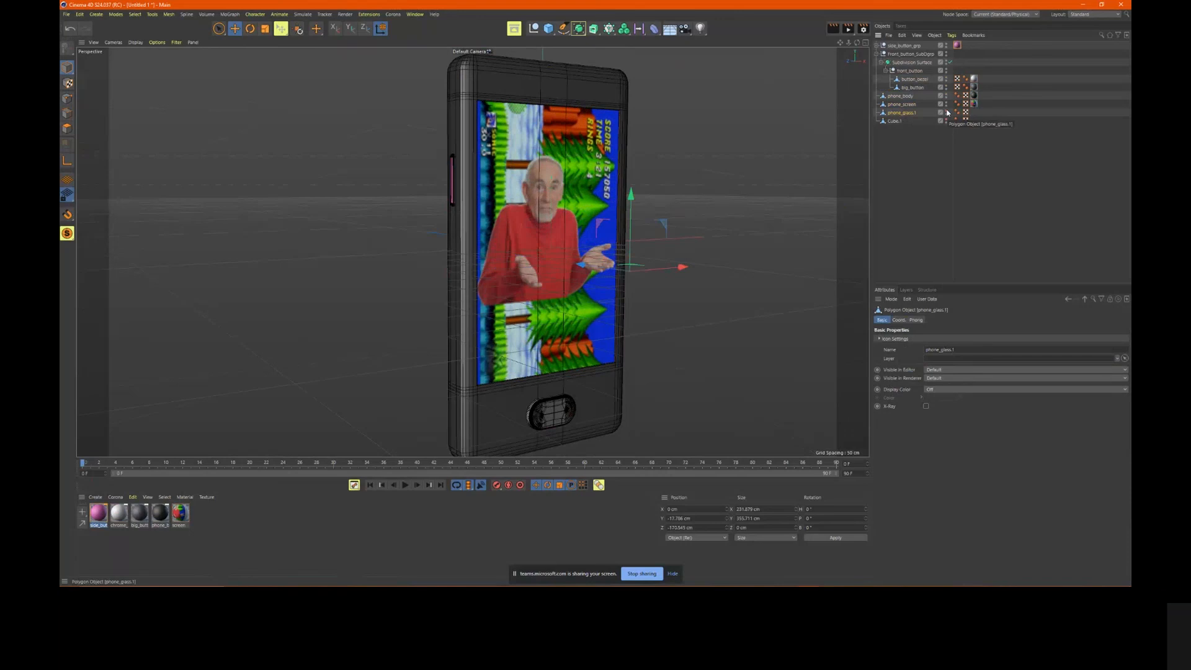
Move the phone_glass.1 plane along the Z axis to about -29.8 cm, over the phone's screen, and frame it in the view
left_click_drag(658, 187, 745, 215, "alt")
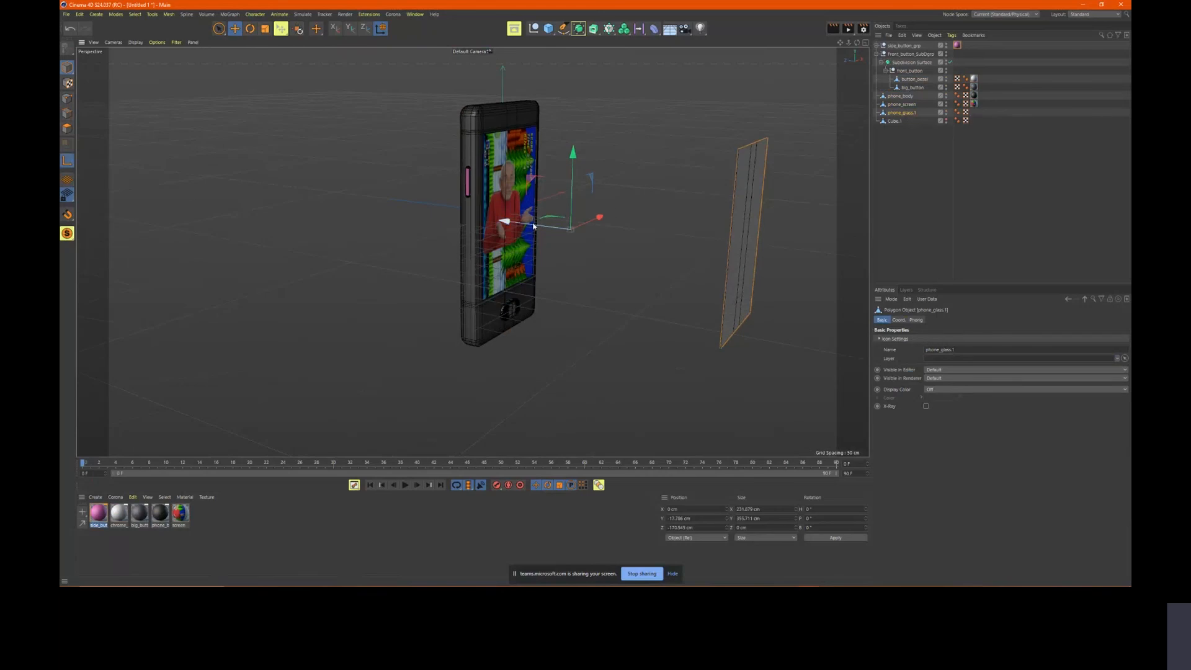
left_click_drag(531, 226, 459, 217)
middle_click_drag(490, 194, 522, 207, "alt")
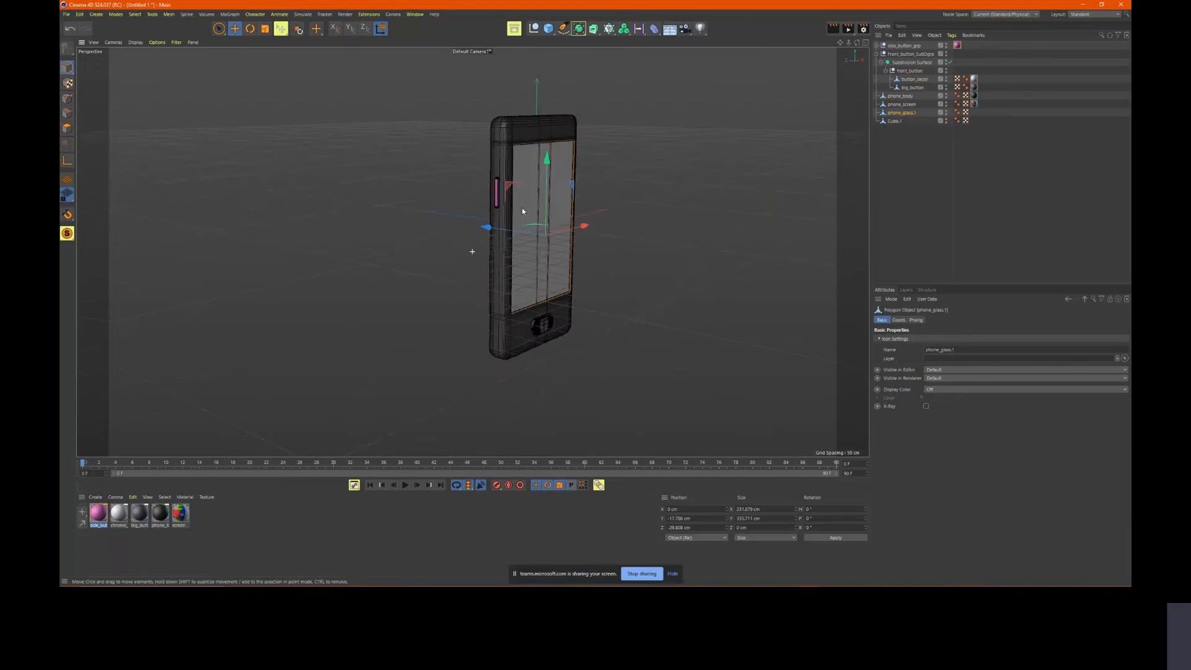
left_click_drag(523, 207, 508, 218, "alt")
key("o")
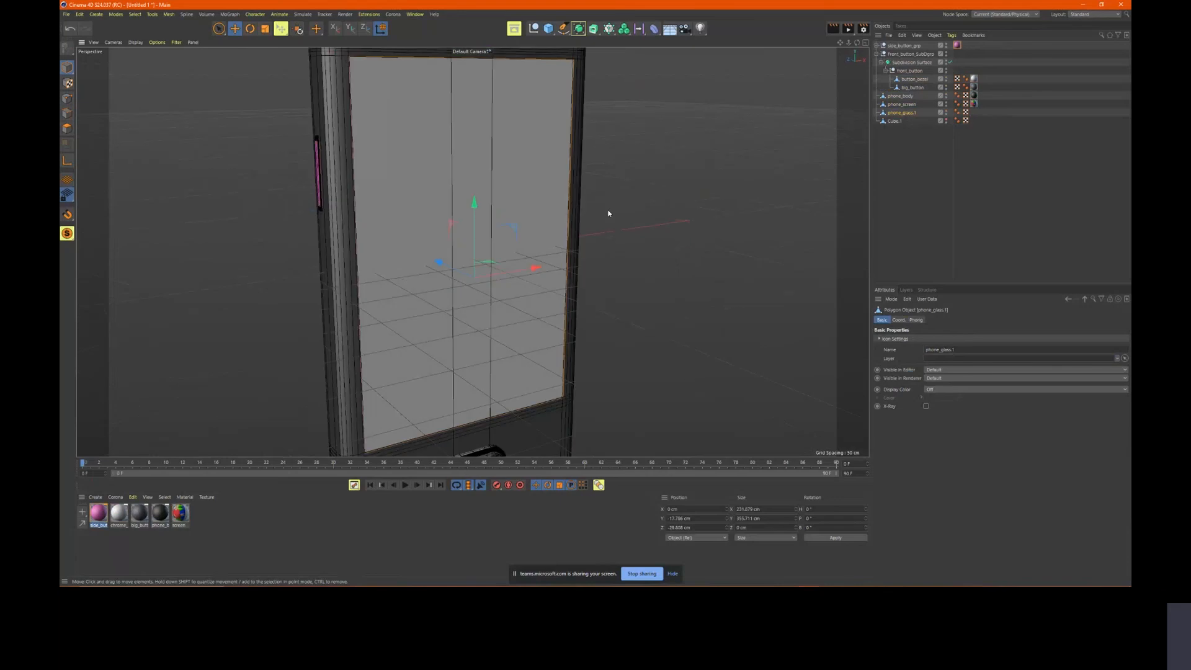
Scale the phone_glass.1 plane up uniformly to about 237 cm wide, checking its overlap with the bezel in wireframe before restoring shading
right_click_drag(660, 226, 614, 234, "alt")
left_click_drag(651, 242, 626, 231, "alt")
middle_click_drag(685, 249, 543, 183, "alt")
key("t")
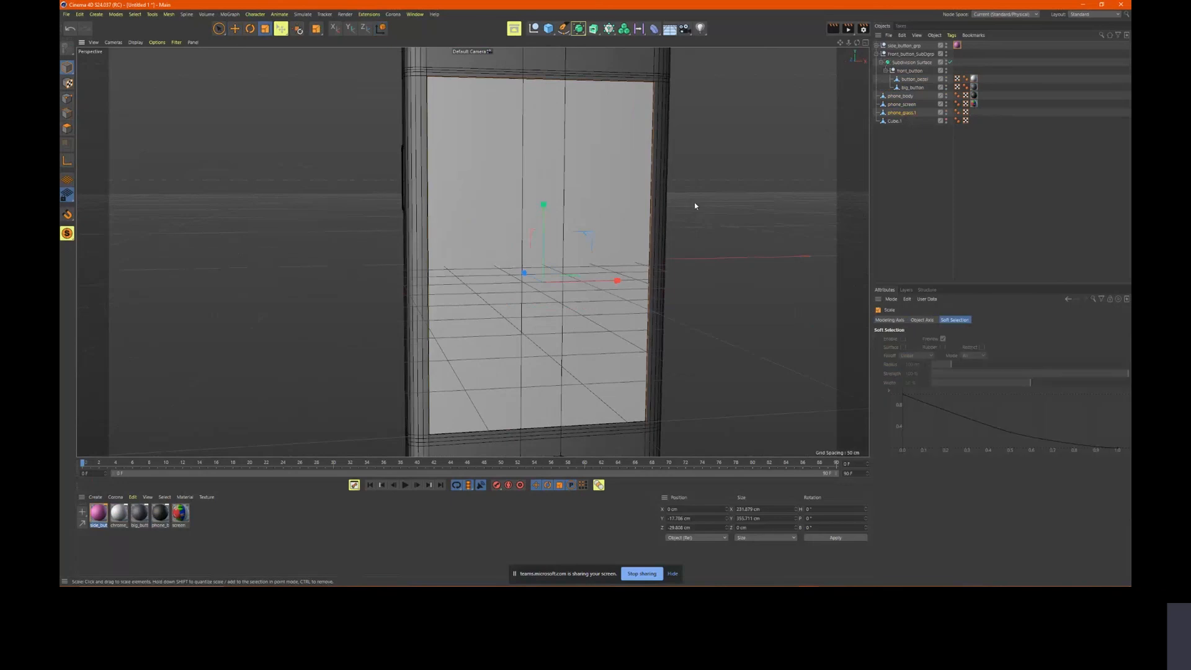
key("n")
key("g")
left_click_drag(724, 202, 735, 202)
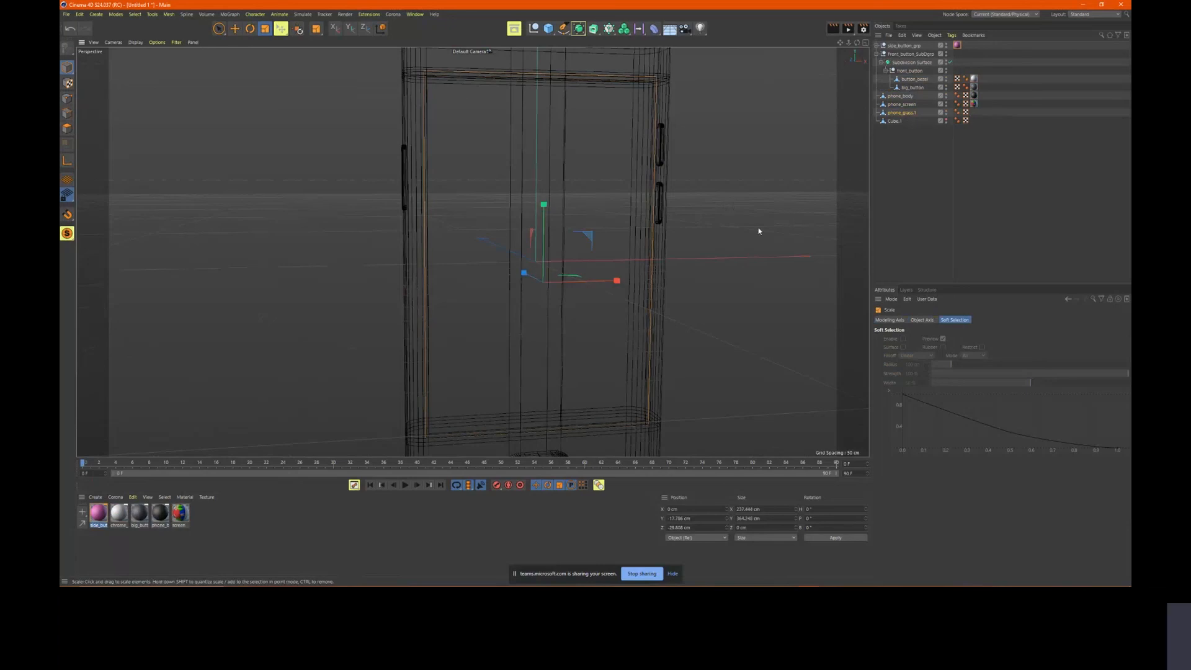
key("n")
key("b")
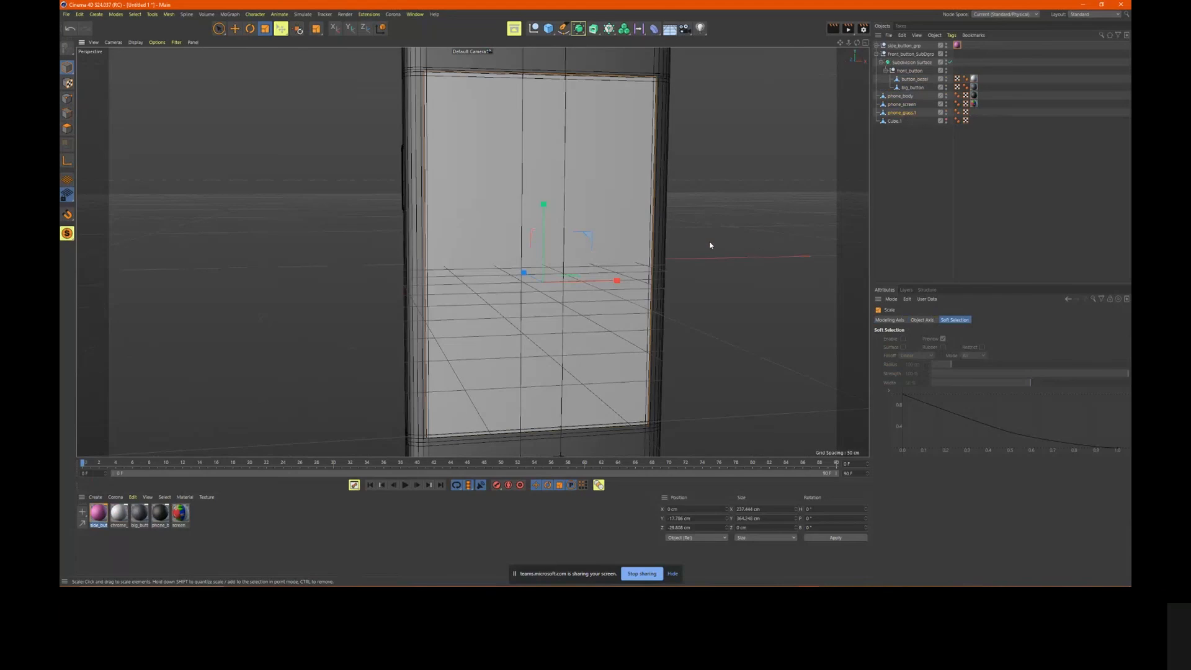
mouse_move(665, 242)
left_mouse_down("alt")
mouse_move(703, 242)
mouse_move(672, 245)
left_mouse_up("alt")
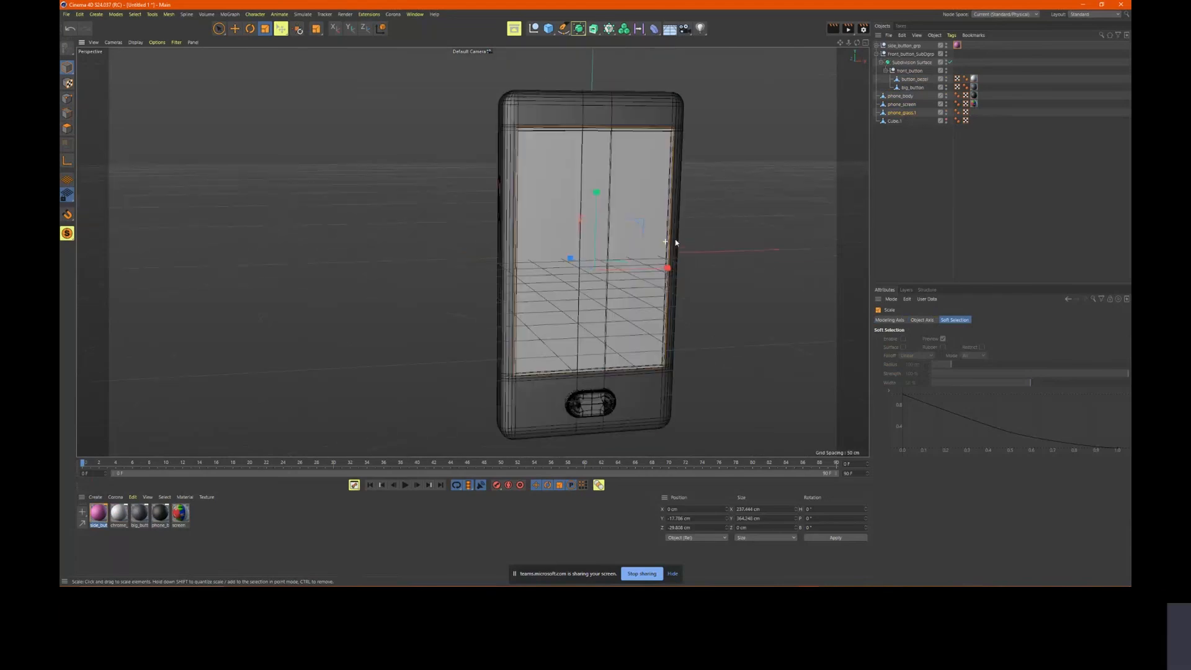
Collapse the front button group's hierarchy and delete the leftover Cube.1 object
left_click(880, 64)
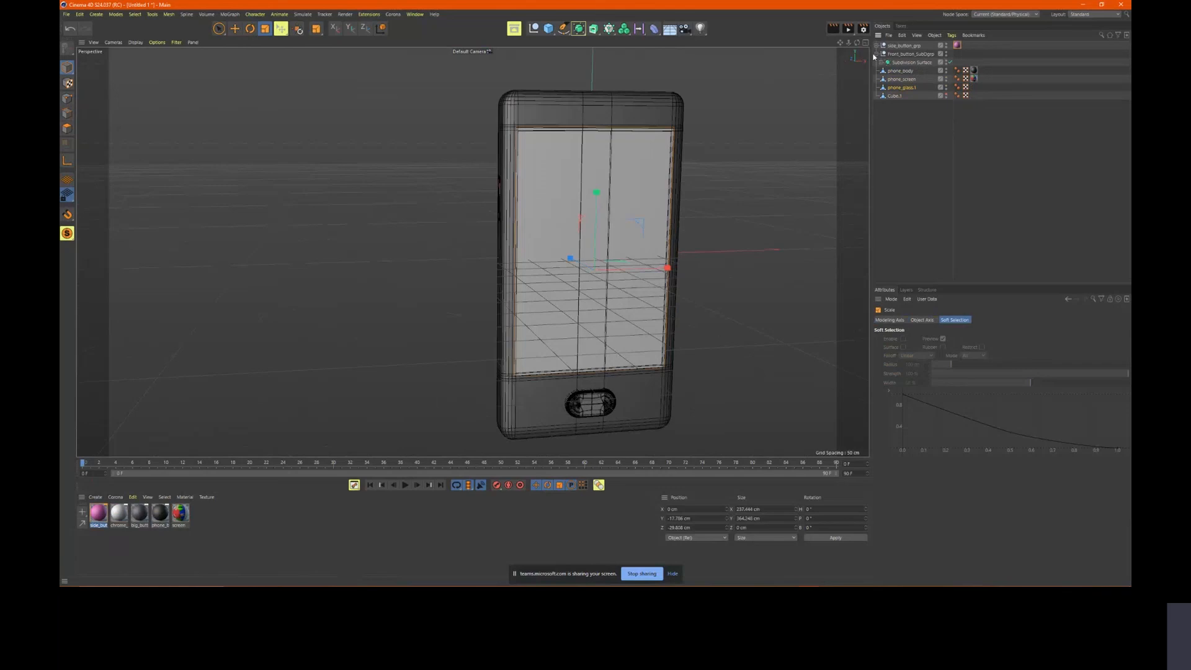
left_click(876, 54)
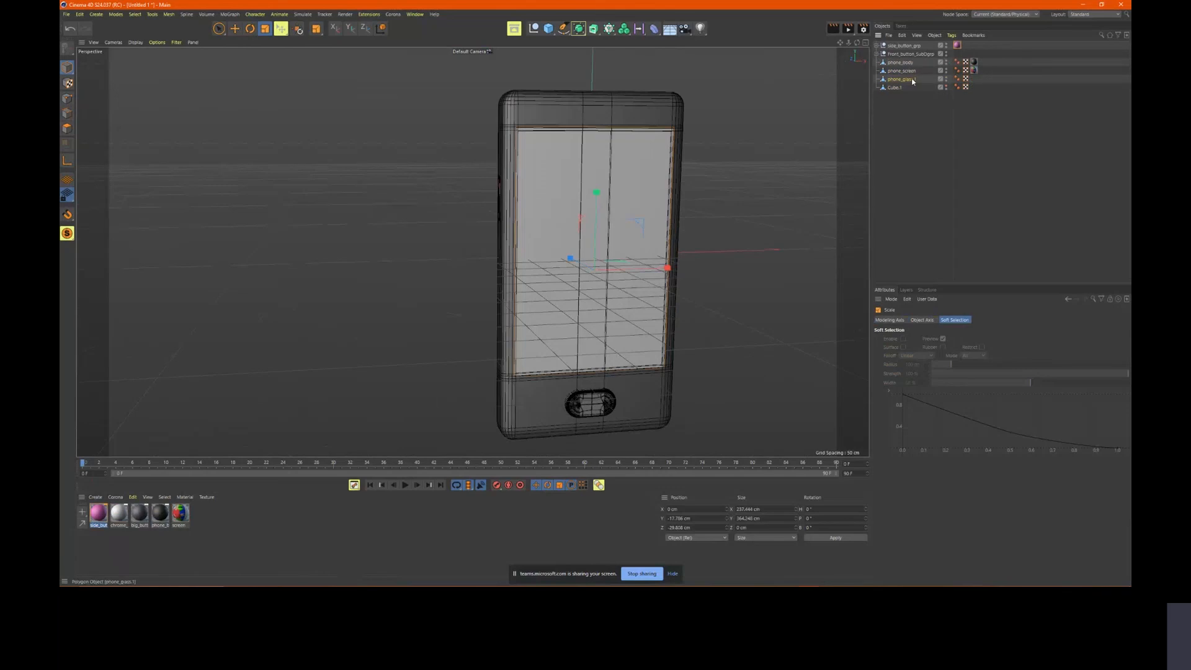
left_click(901, 62)
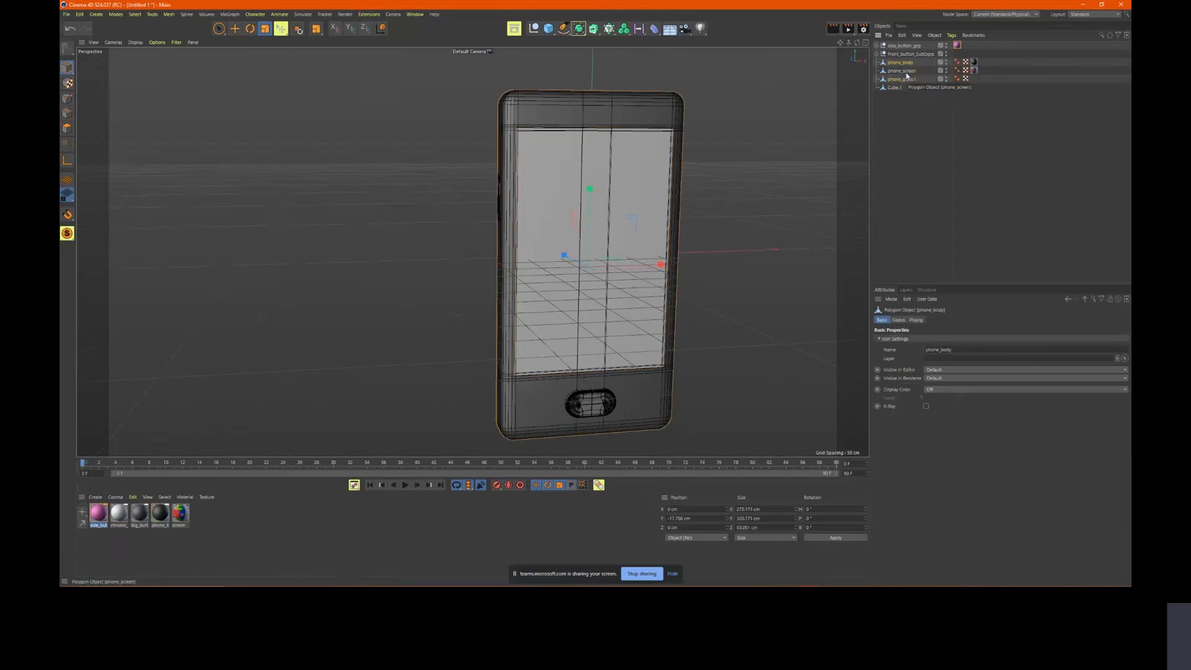
left_click(905, 72)
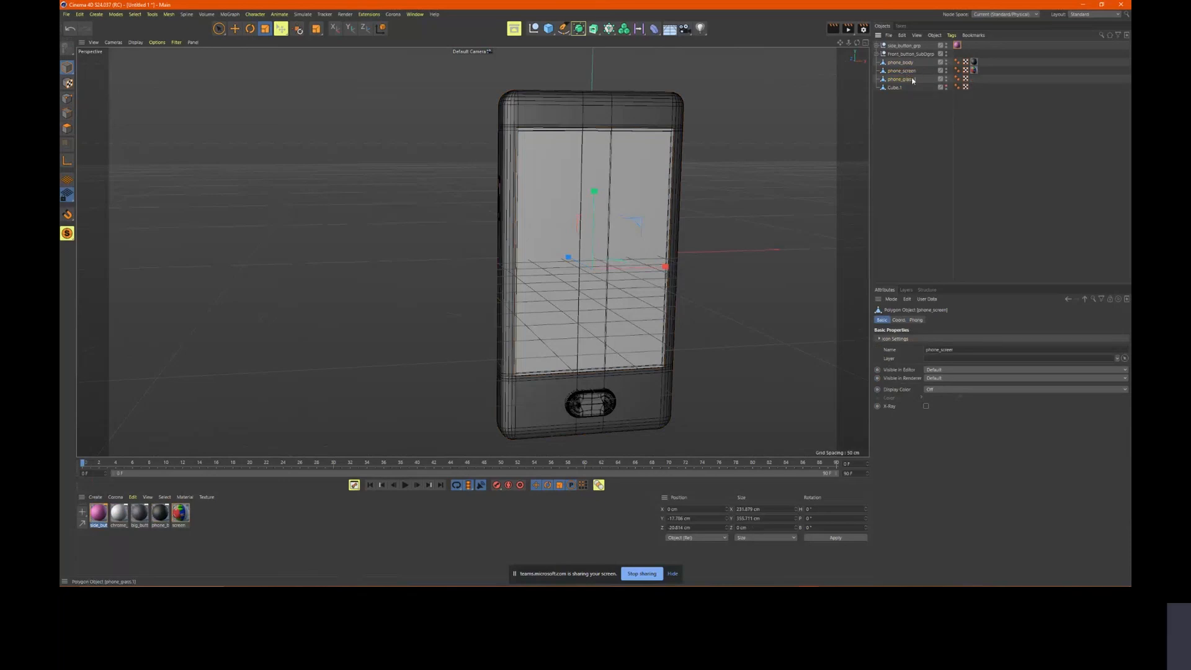
left_click(911, 80)
left_click(901, 87)
key("Delete")
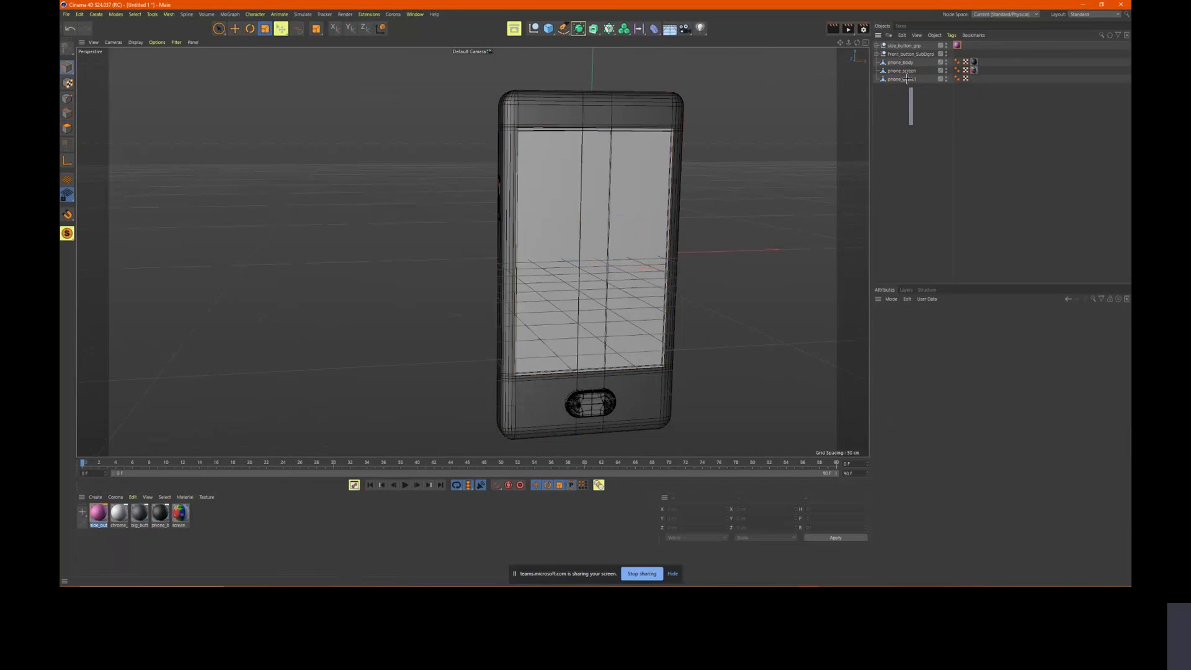
Group all the phone parts under one null and name it cellPhone_grp
left_click_drag(907, 79, 891, 36)
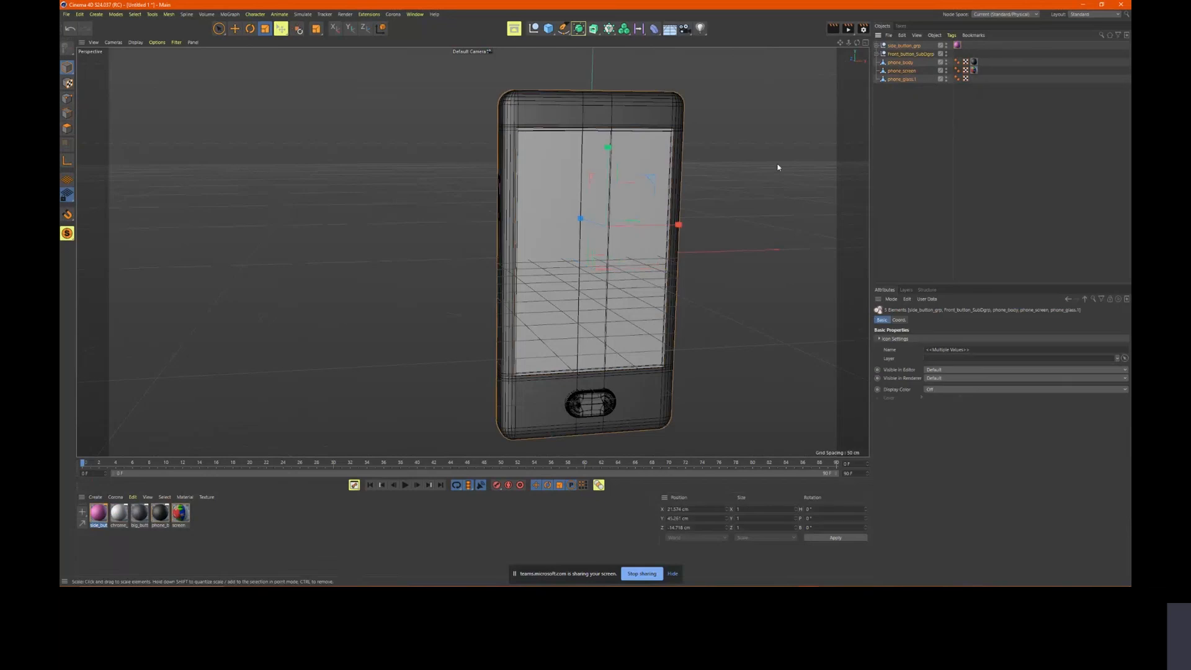
key("alt+g")
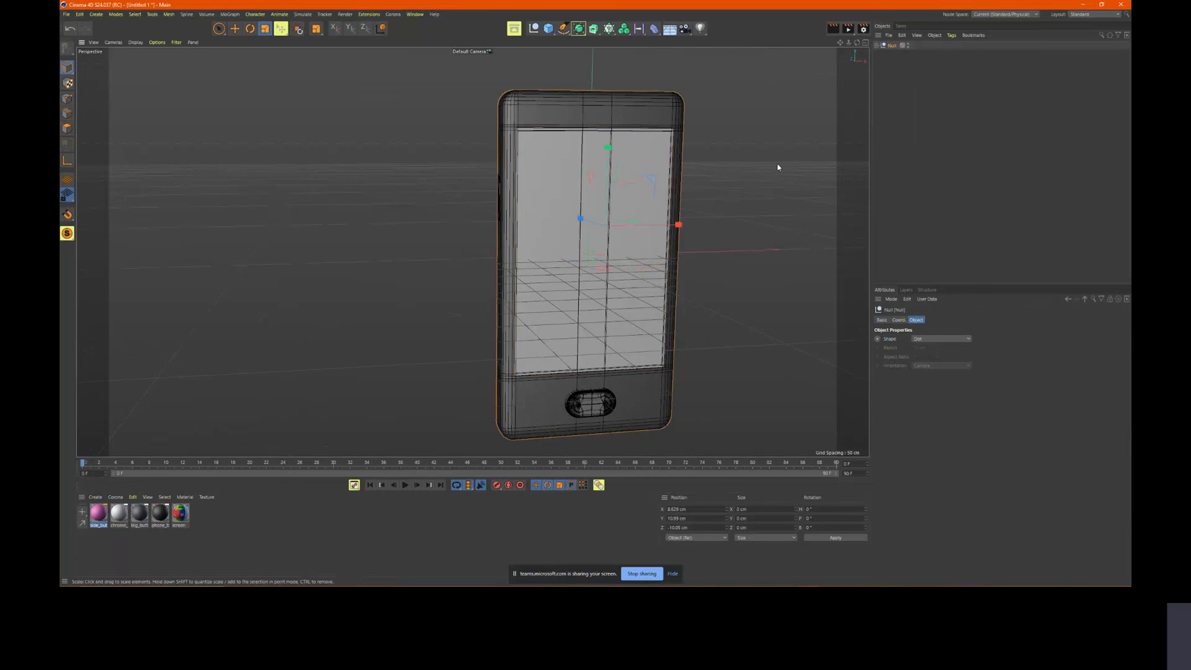
double_click(892, 45)
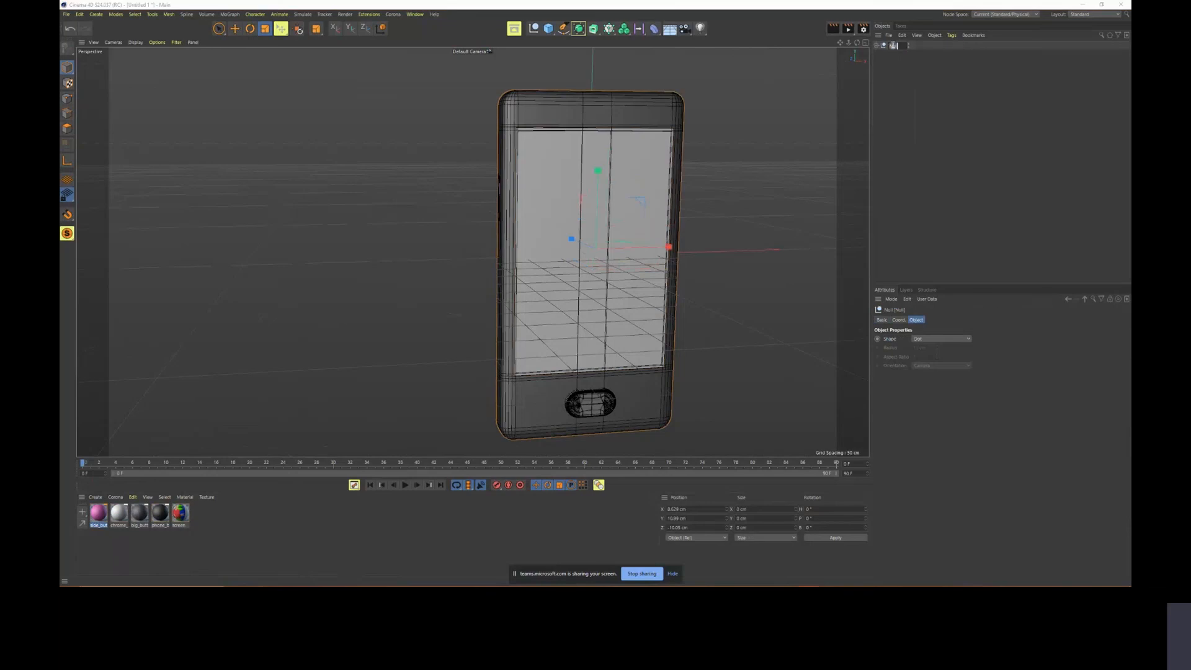
type("c")
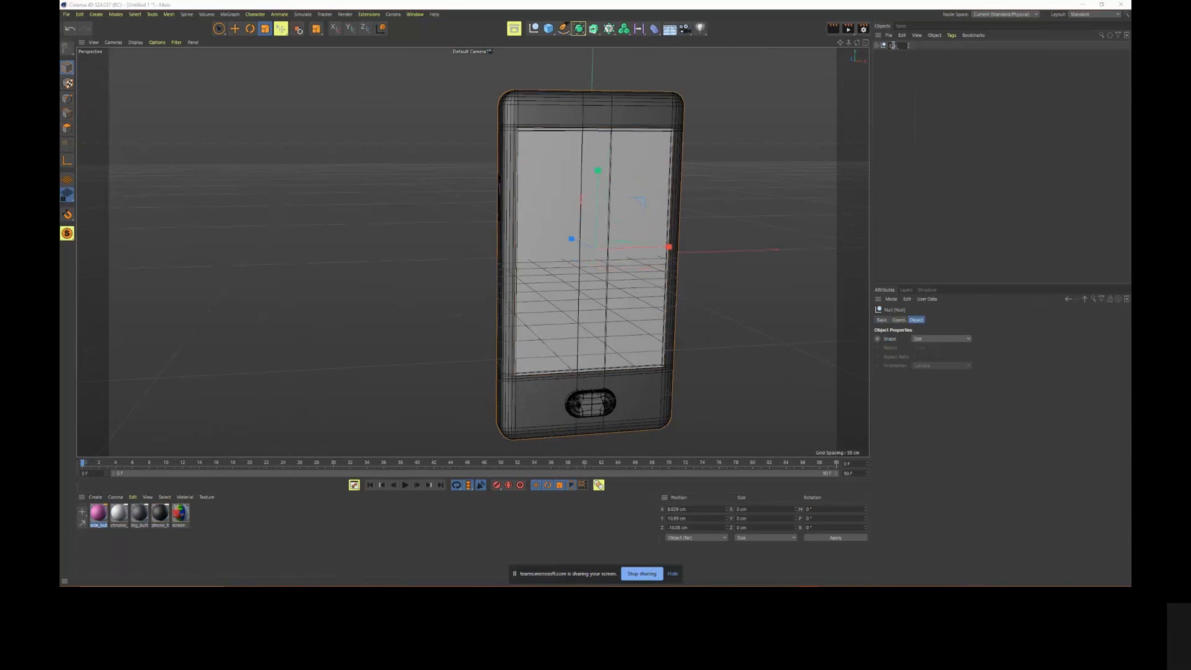
key("BackSpace")
key("BackSpace")
key("BackSpace")
key("BackSpace")
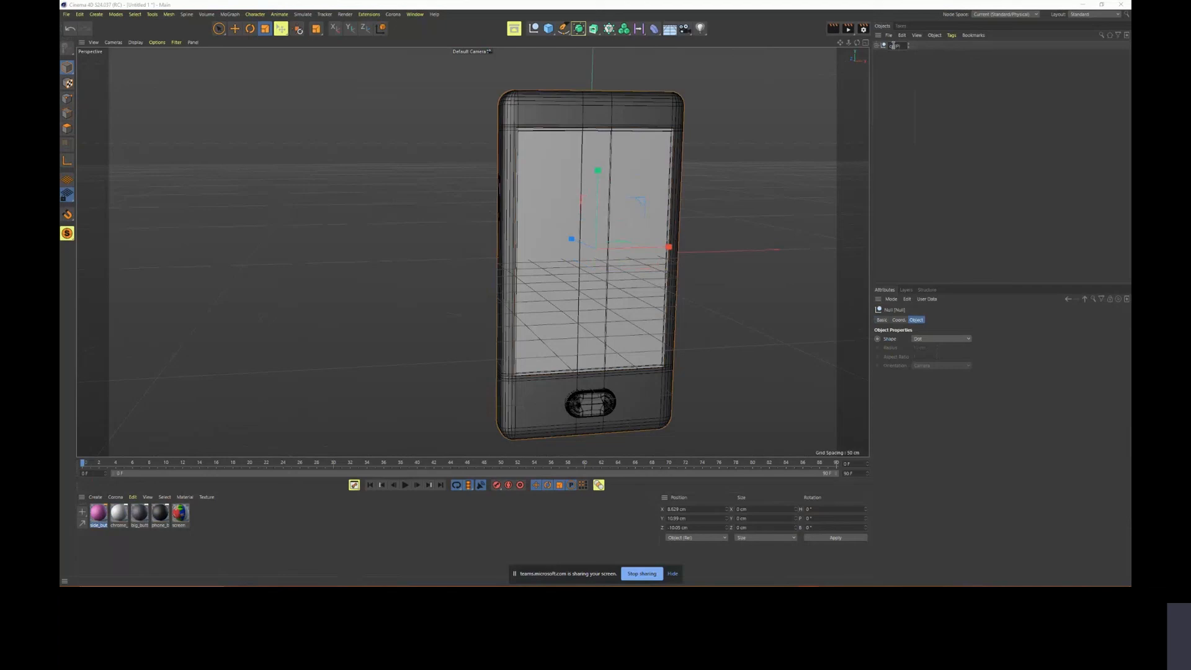
type("cg_Phone_g")
key("Return")
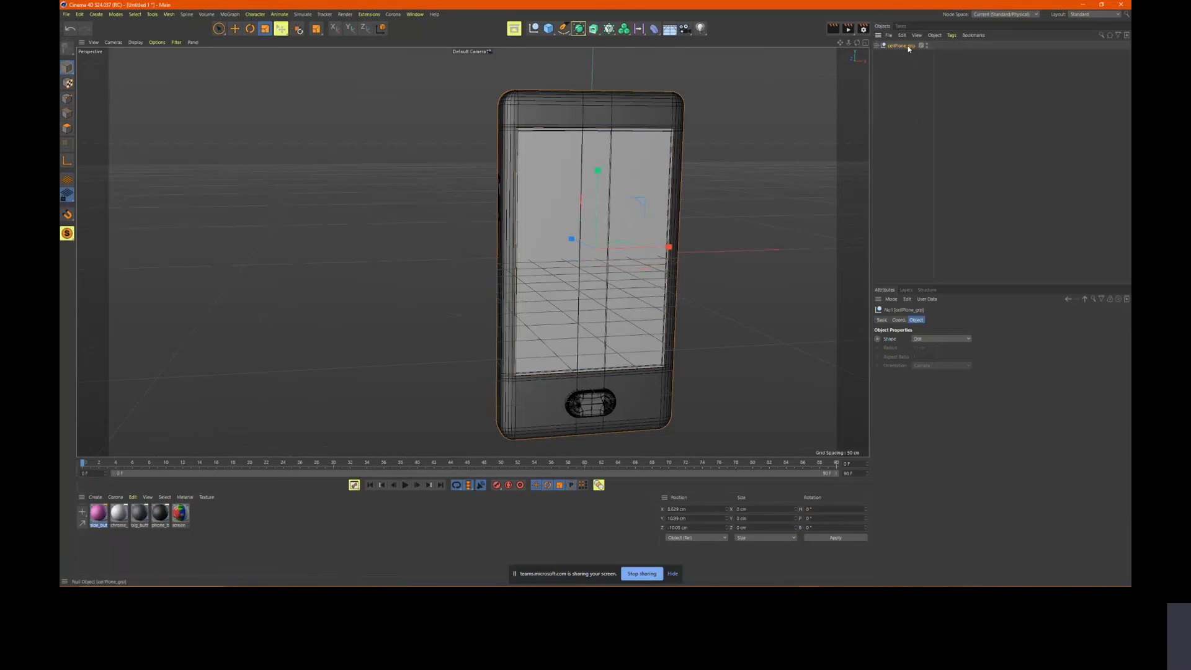
Rename the phone's parent group as cellPhone_all_rp
double_click(902, 46)
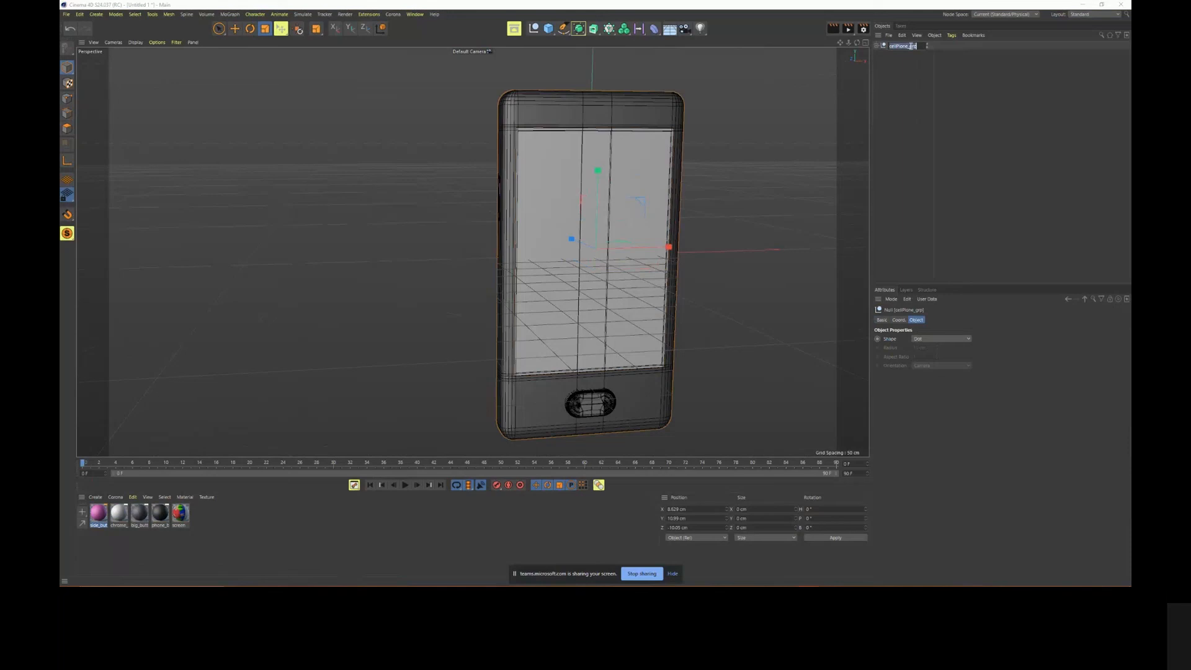
left_click(910, 46)
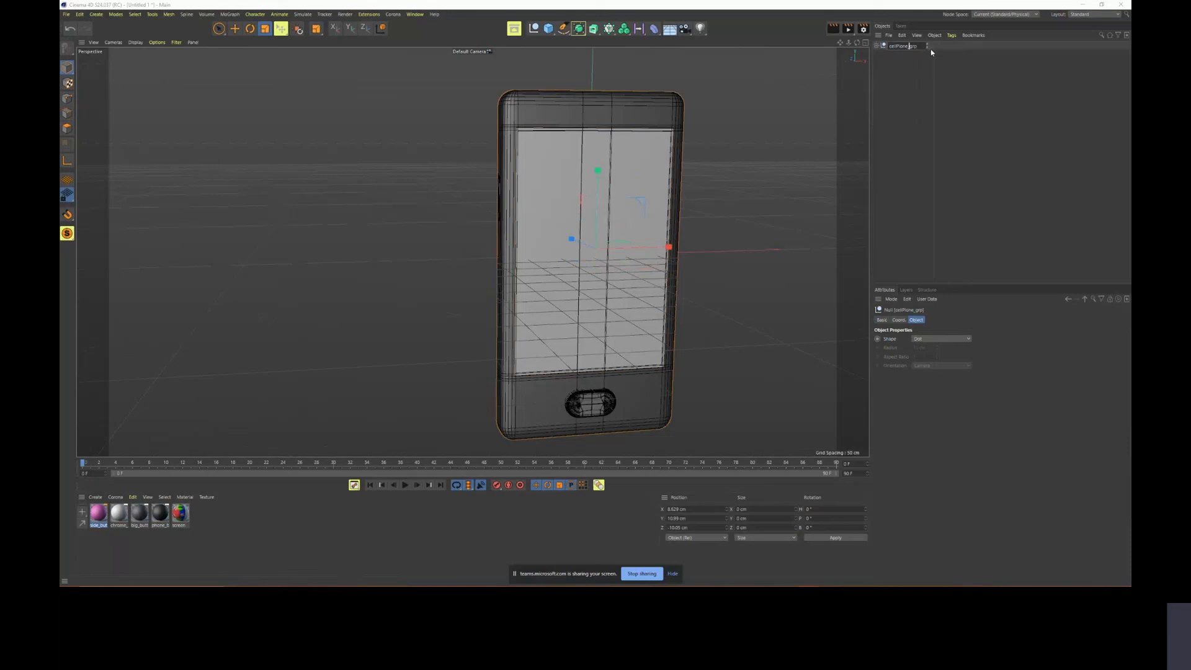
key("Right")
key("Right")
type("all_")
key("Return")
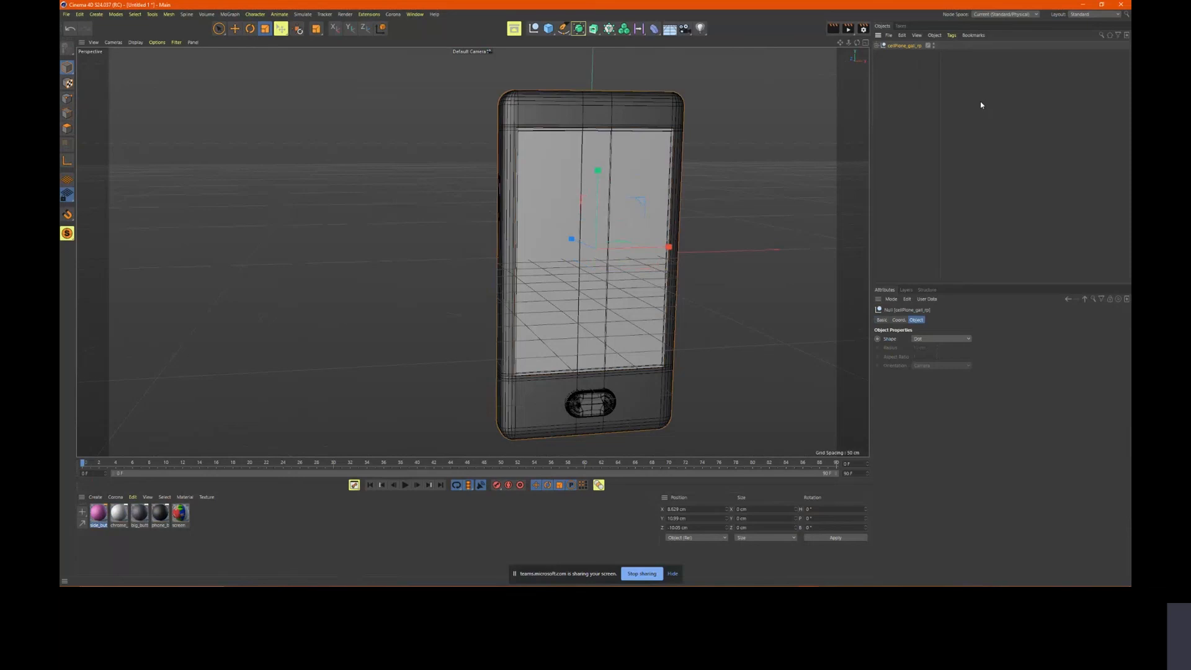
double_click(910, 47)
left_click(910, 46)
key("BackSpace")
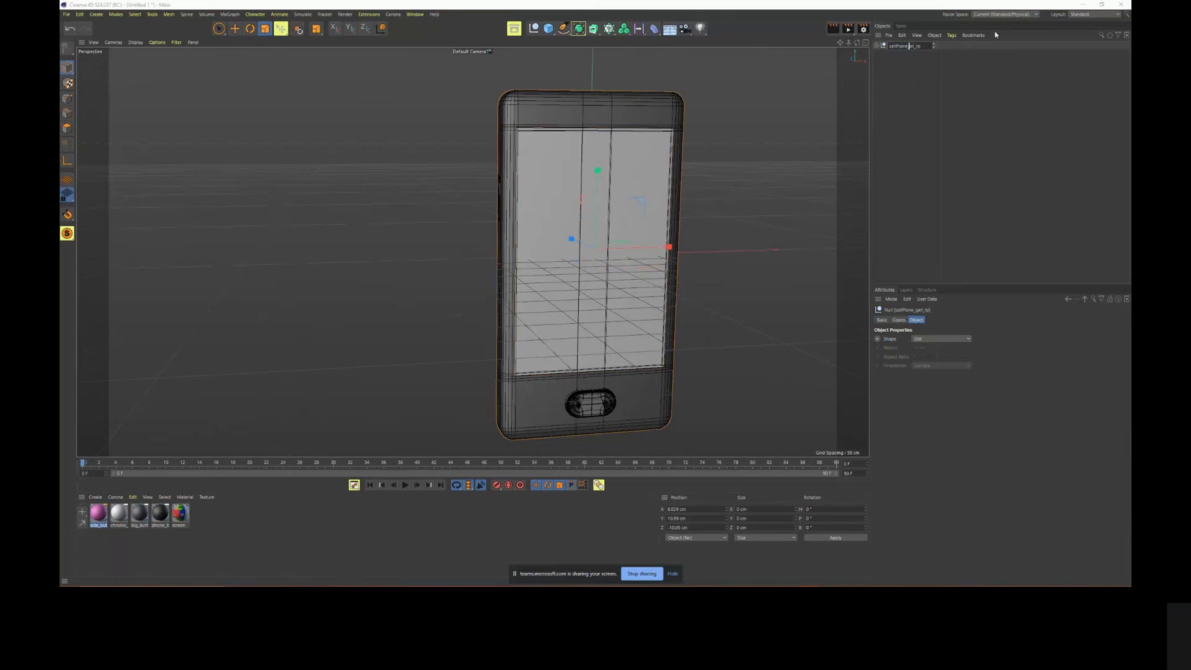
key("Return")
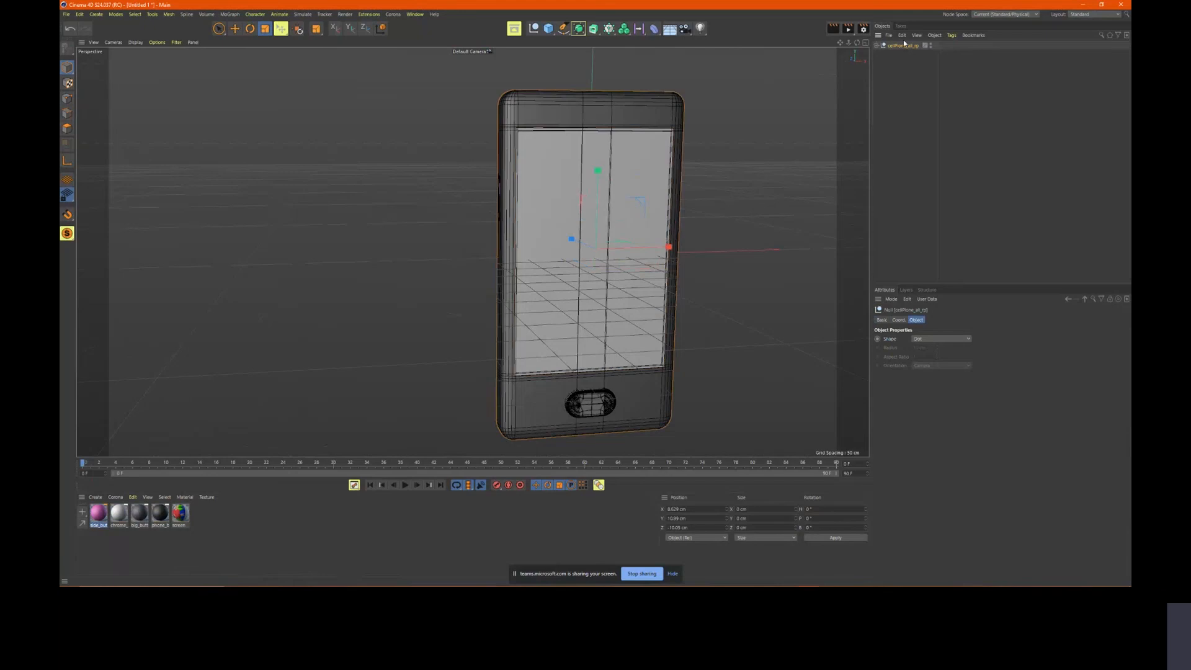
Move the whole phone group up along the Y axis to about 321.7 cm, above the ground grid
scroll(656, 193, "down", 5)
key("l")
key("e")
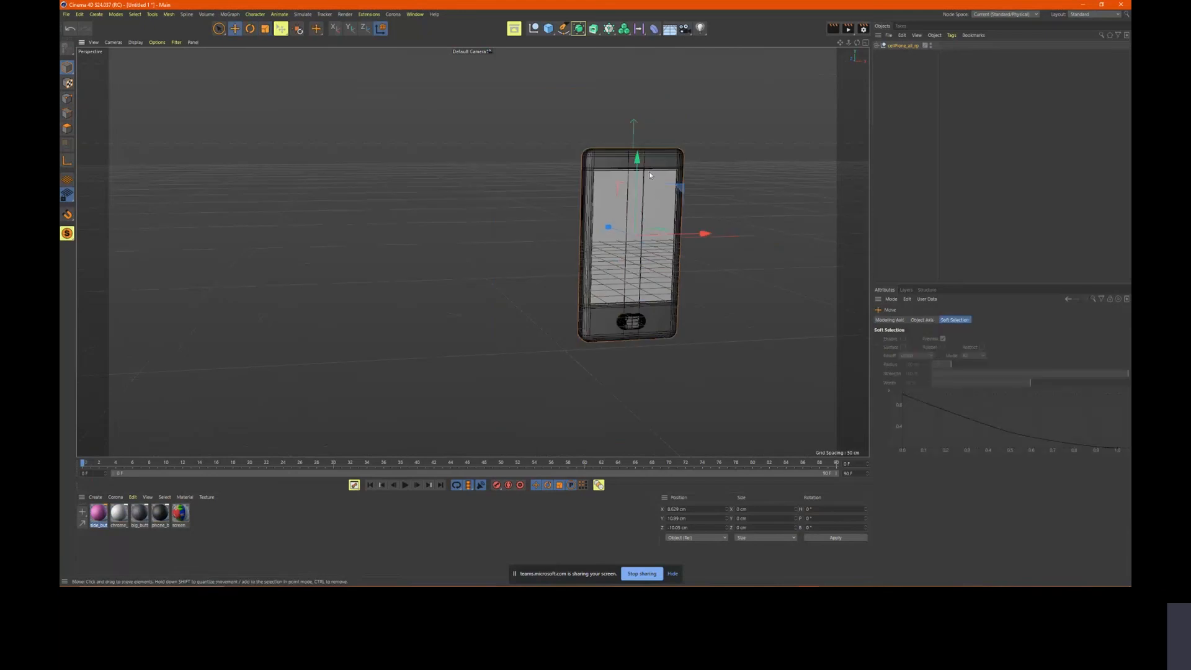
left_click_drag(649, 171, 649, 58)
middle_click_drag(699, 211, 604, 314, "alt")
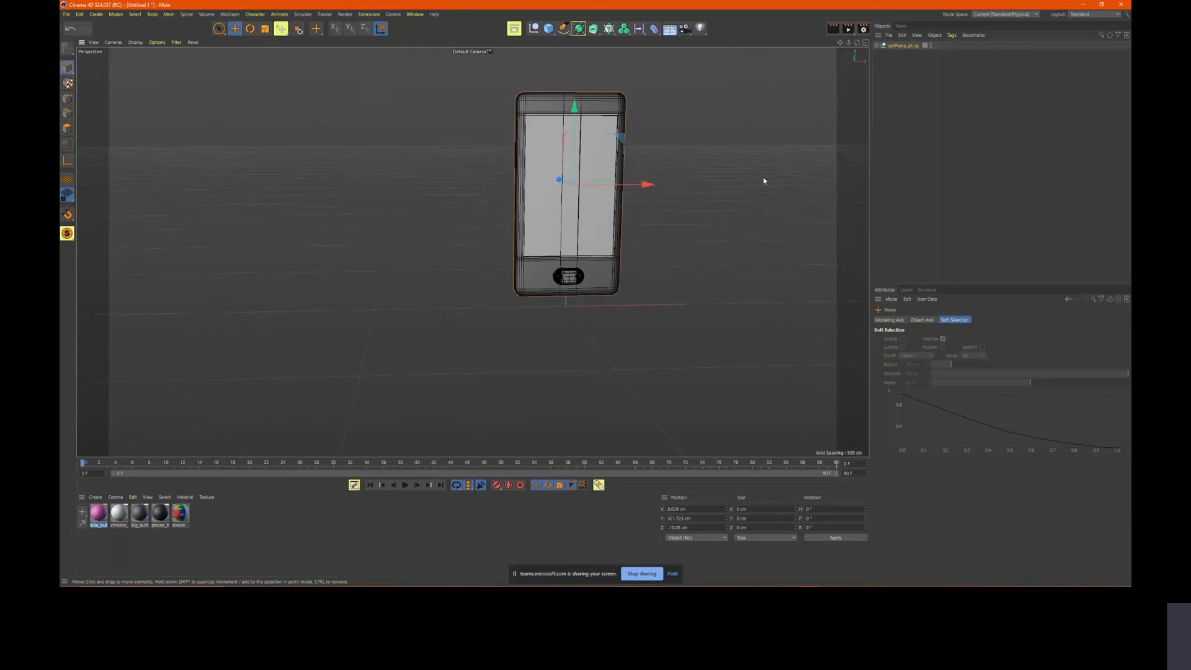
left_click_drag(763, 181, 608, 198, "alt")
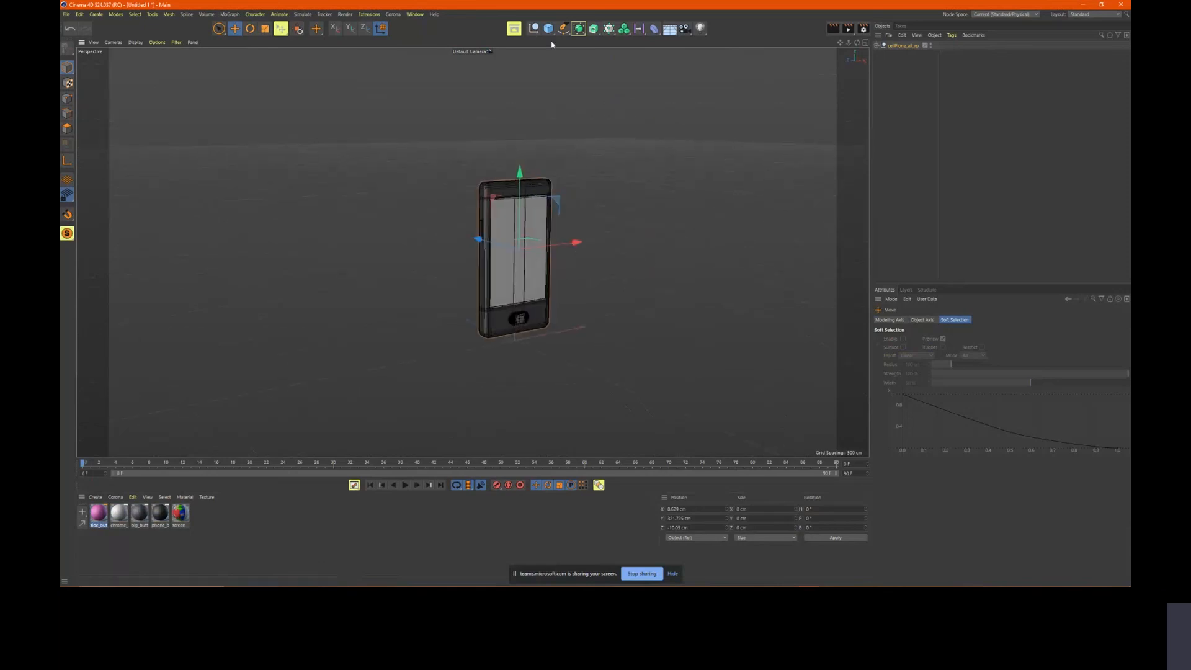
Add a cylinder primitive and move it along the Z axis to about -344 cm, in front of the phone
left_click(549, 28)
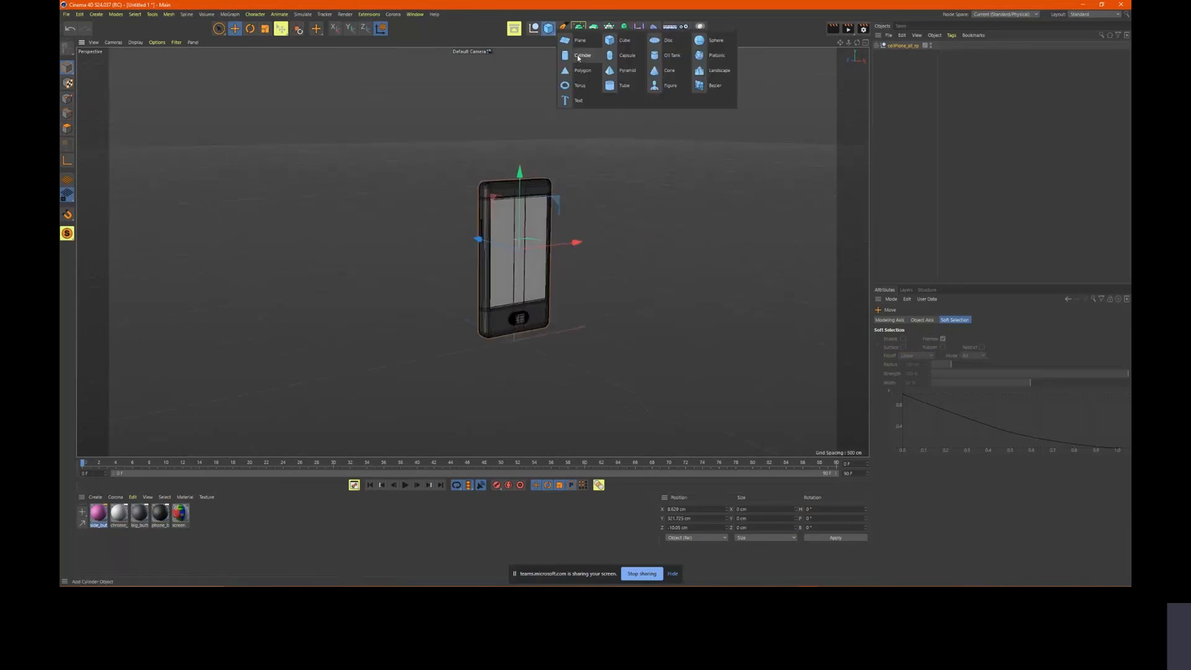
left_click(577, 54)
left_click_drag(598, 110, 639, 112, "alt")
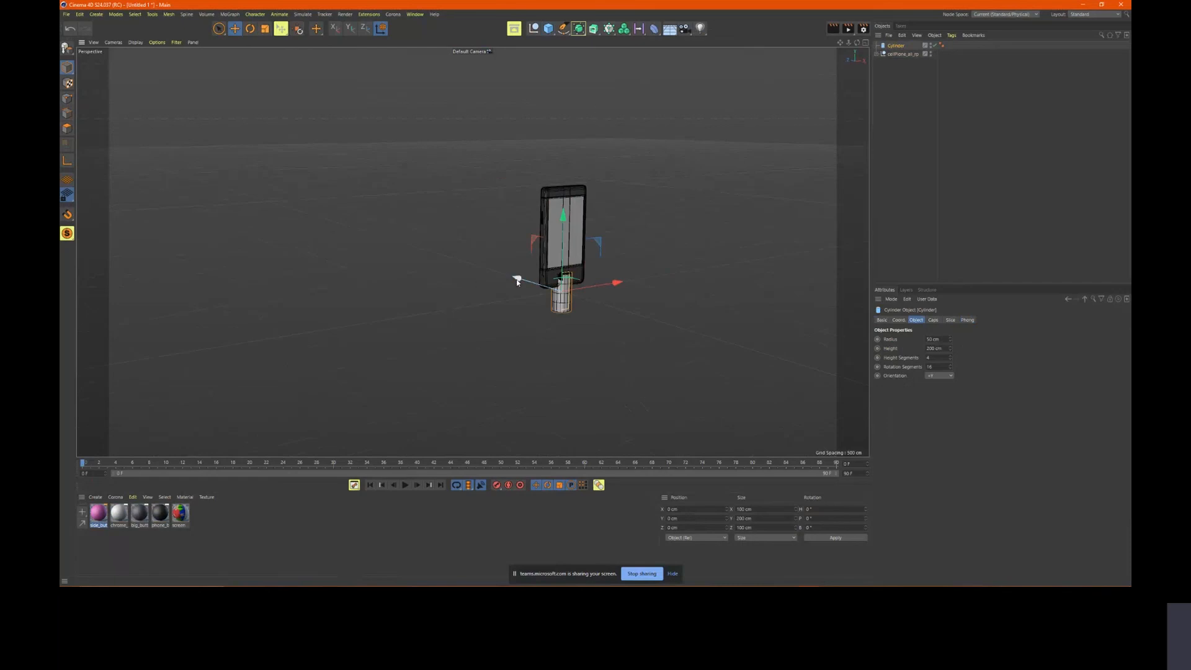
left_click_drag(519, 273, 554, 291)
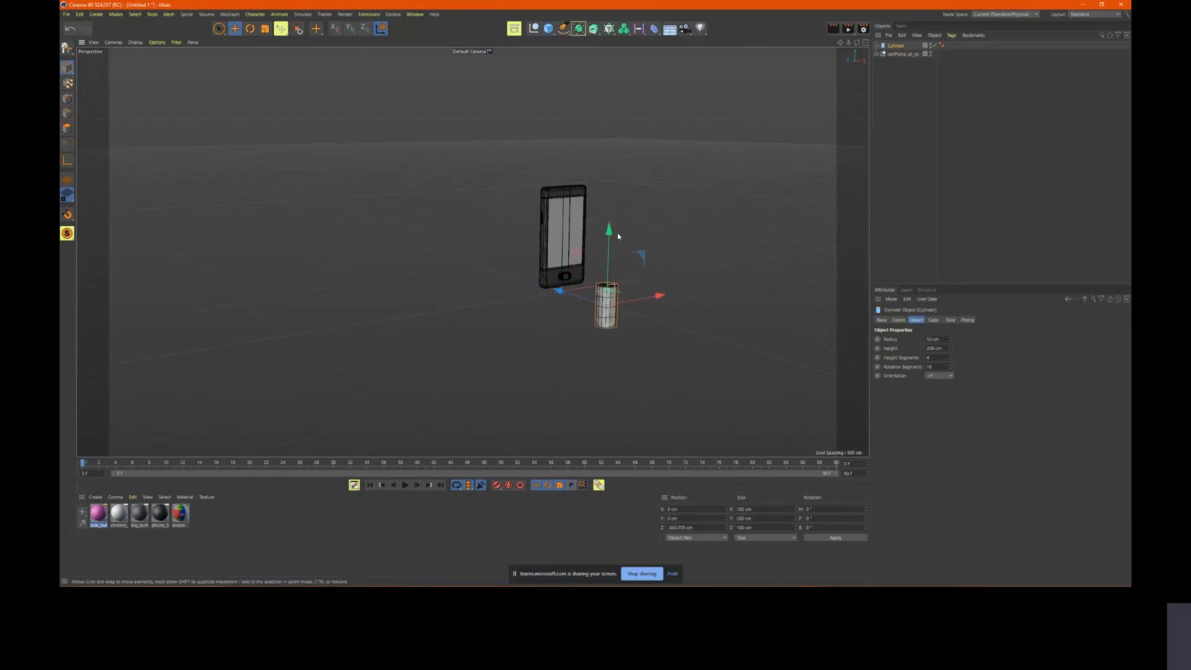
Try the -Z and -Y orientations for the cylinder, ending with it lying along the X axis
left_click(939, 375)
left_click(941, 429)
left_click(938, 376)
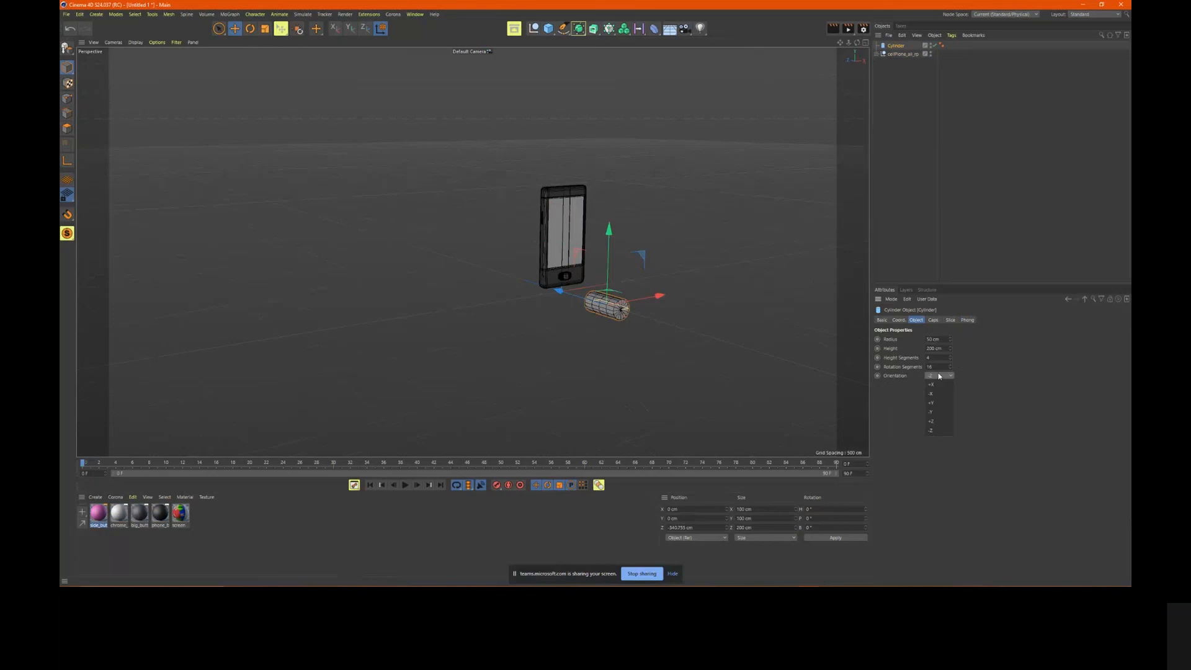
left_click(940, 411)
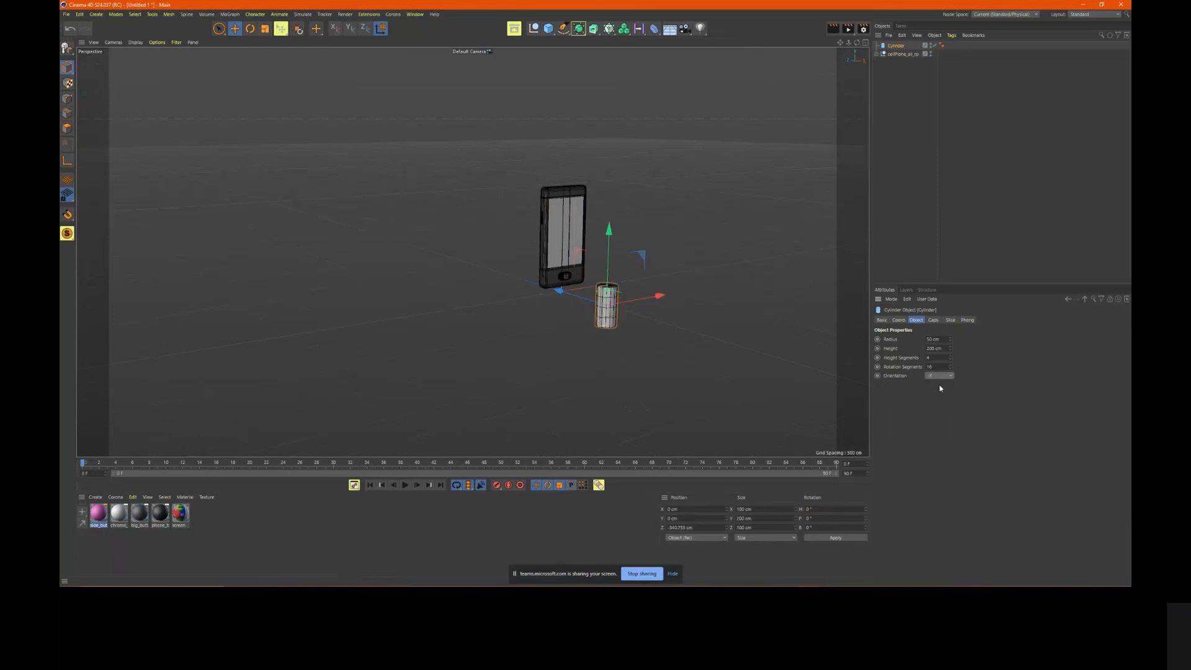
left_click(938, 375)
left_click(940, 394)
left_click_drag(608, 291, 650, 332, "alt")
key("ctrl+z")
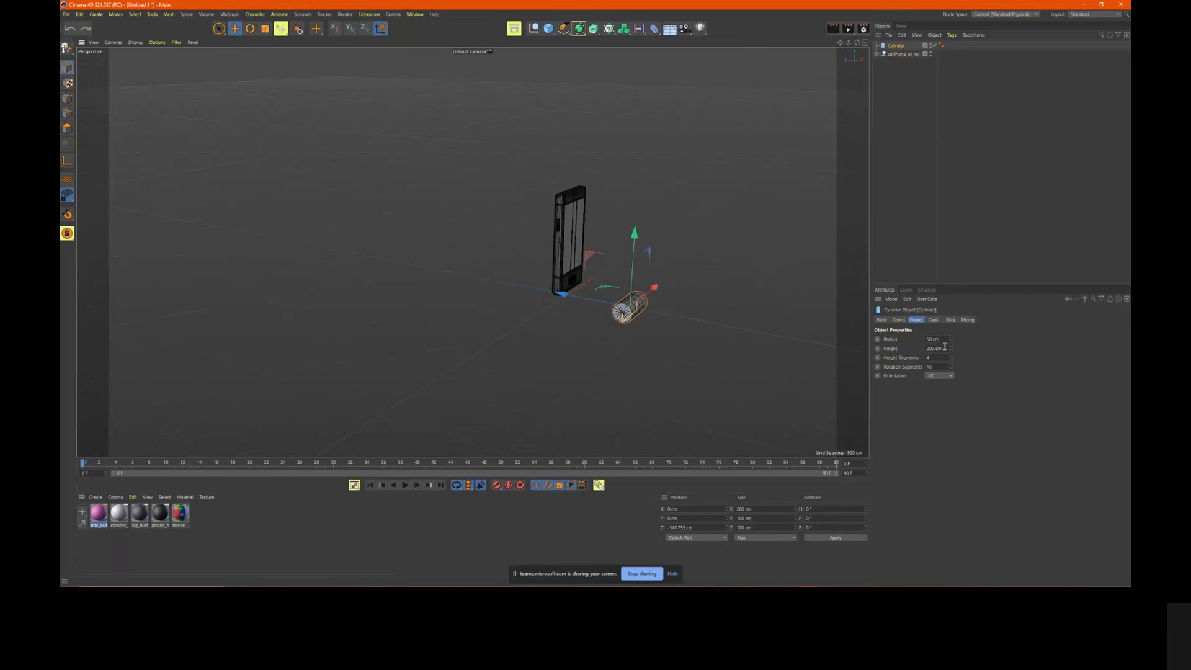
Increase the cylinder's height to about 3075 cm and its radius to about 2549 cm
left_click_drag(950, 348, 984, 484)
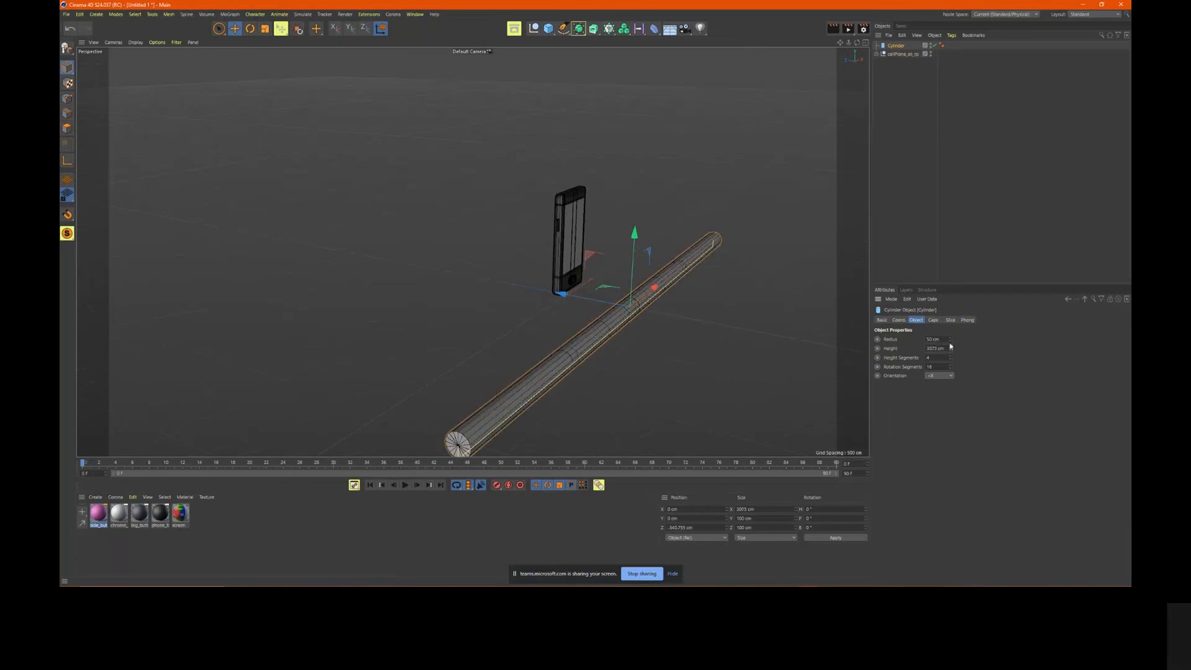
left_click_drag(951, 339, 947, 299)
scroll(638, 365, "down", 4)
scroll(744, 218, "down", 5)
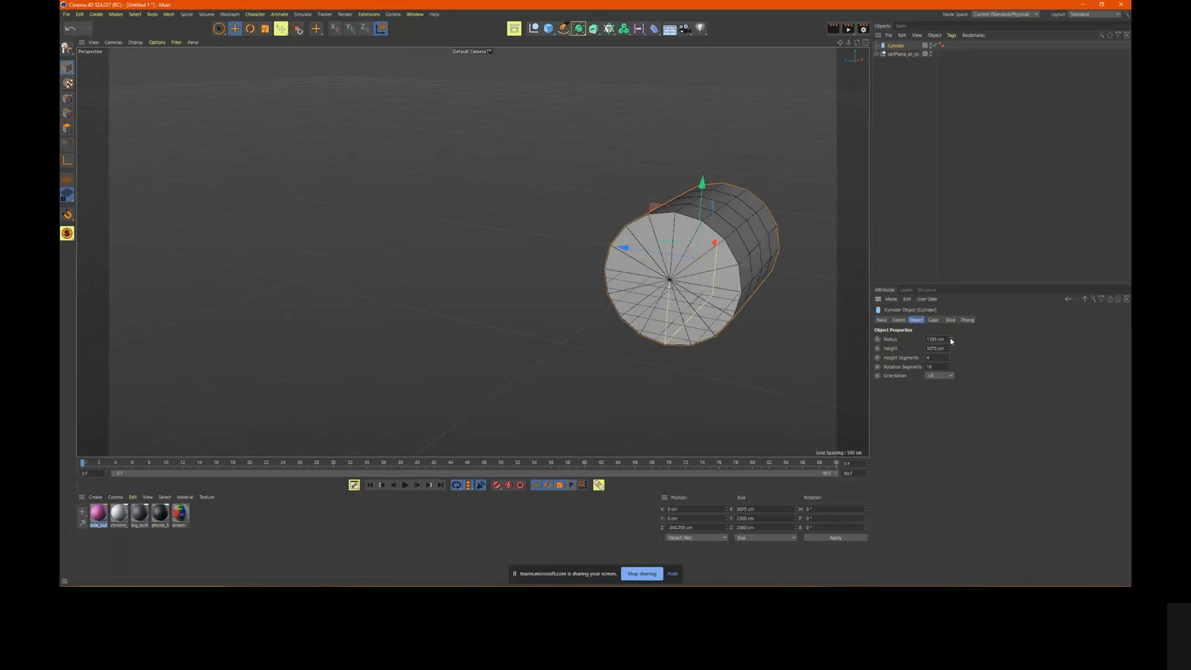
mouse_move(950, 339)
left_mouse_down()
mouse_move(948, 320)
mouse_move(951, 341)
left_mouse_up()
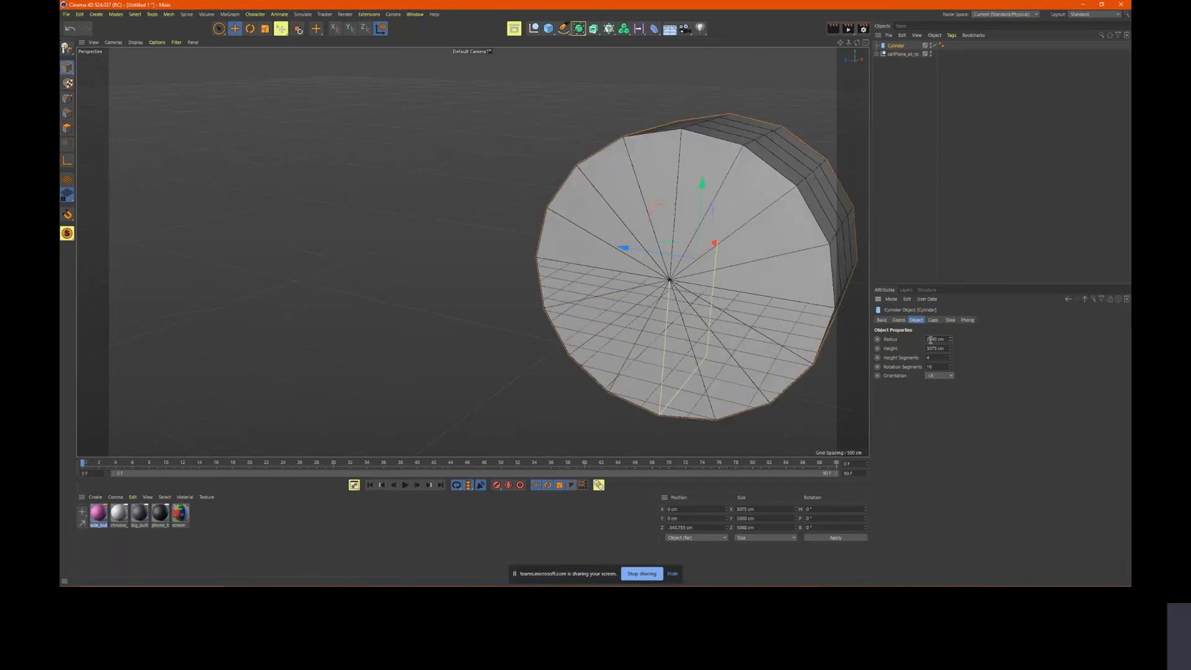
Set the cylinder's rotation segments to 32, and raise them further to 64 for a smoother outline
type("32")
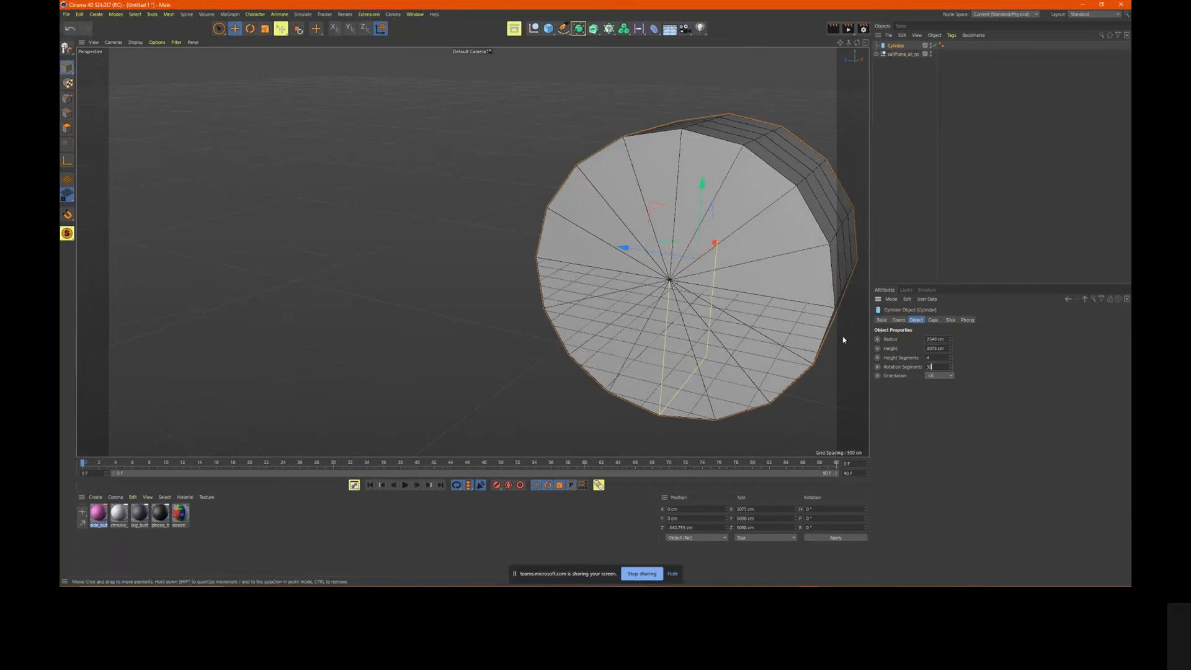
key("Return")
scroll(772, 239, "down", 5)
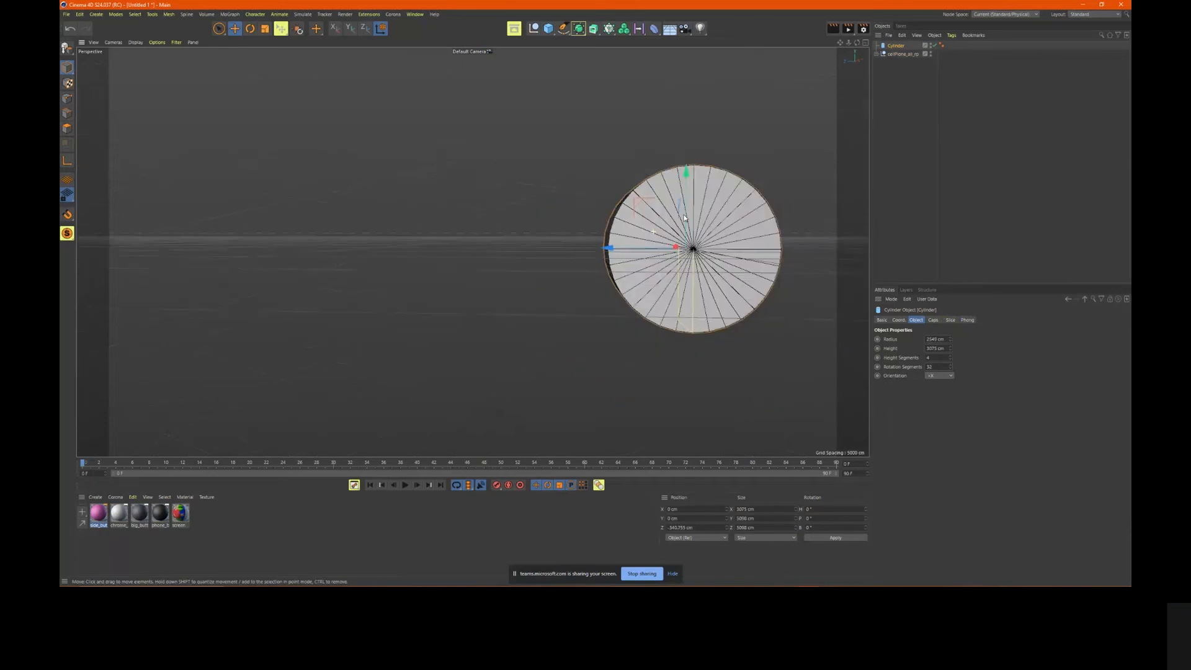
double_click(933, 366)
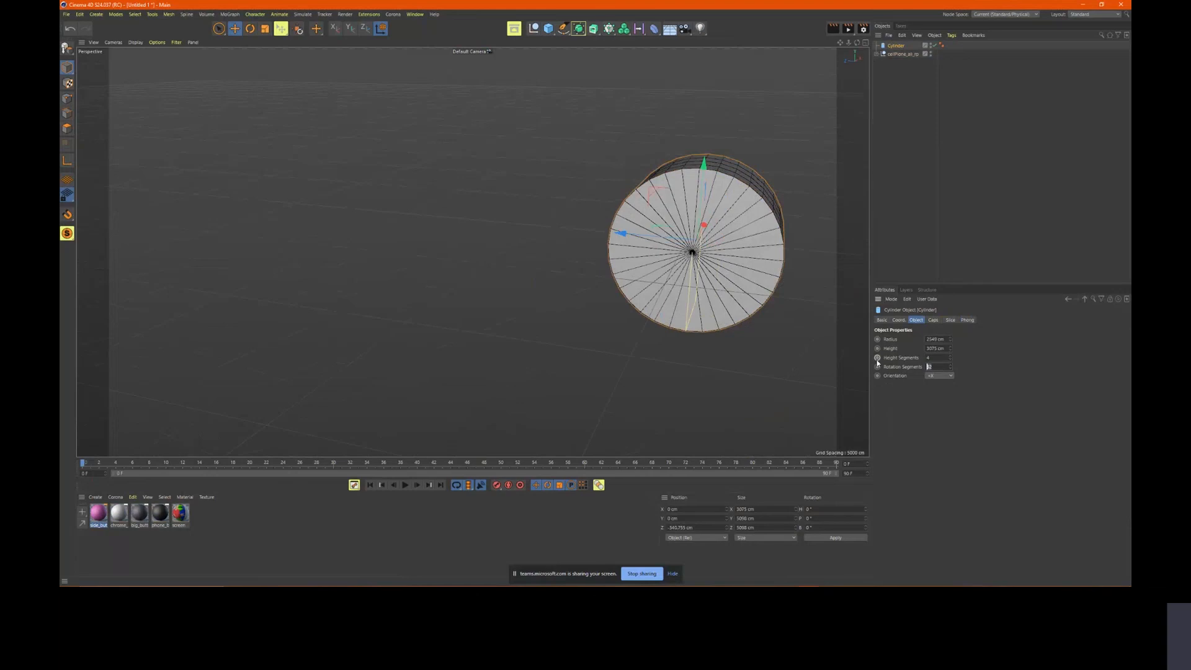
type("64")
key("Return")
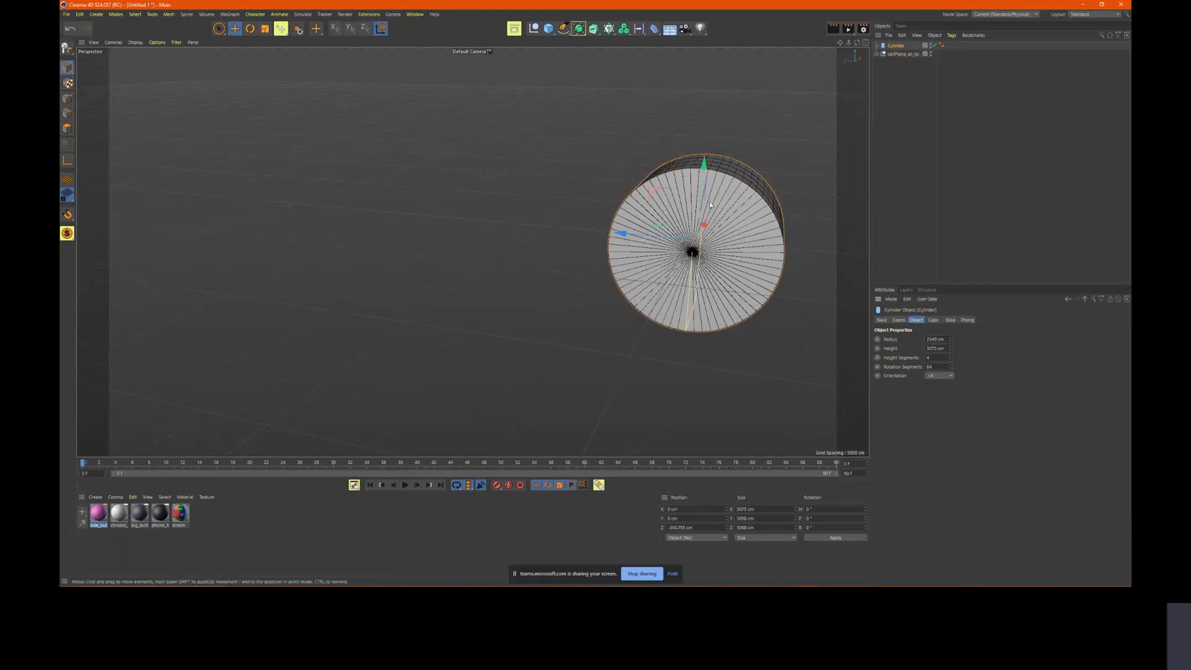
Reduce the cylinder's height segments to 1
mouse_move(710, 203)
left_mouse_down("alt")
mouse_move(674, 202)
mouse_move(721, 192)
left_mouse_up("alt")
left_click_drag(731, 266, 688, 328, "alt")
left_click(950, 356)
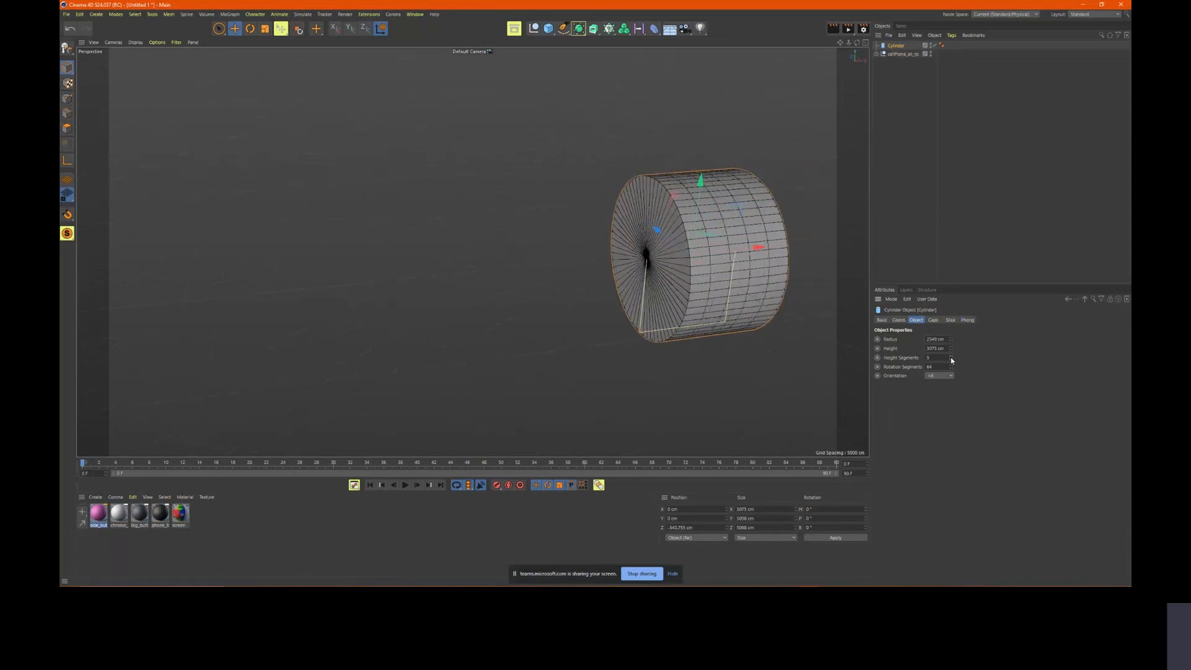
left_click(950, 356)
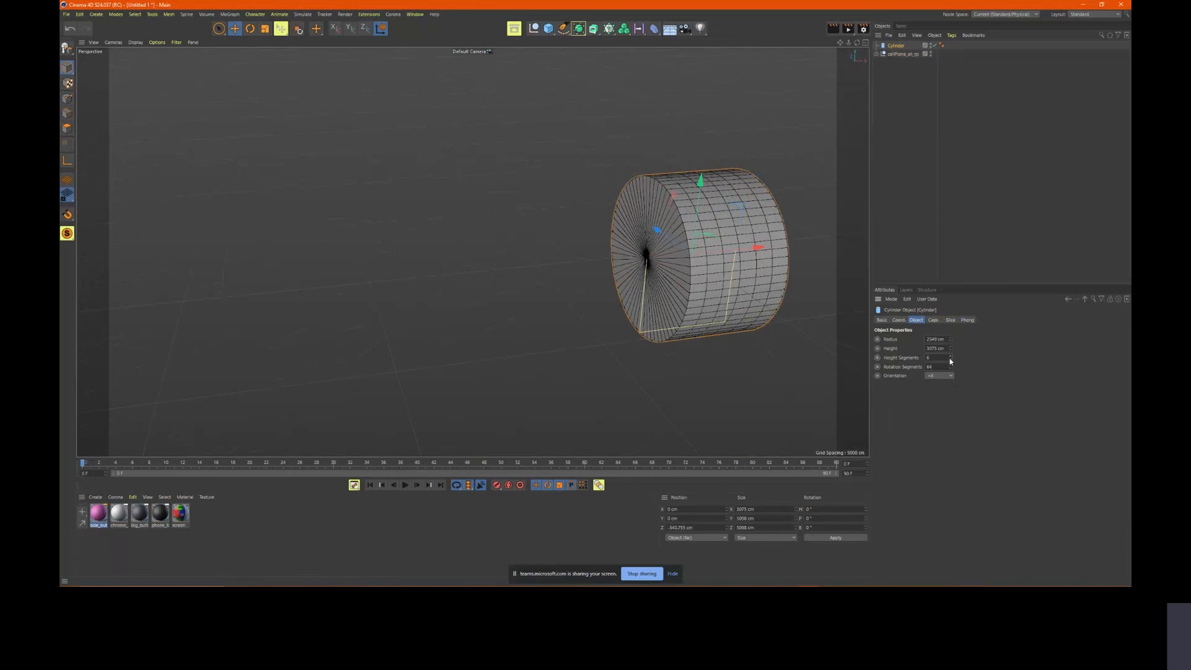
left_click(949, 361)
left_click(950, 361)
left_click(950, 361)
left_click(950, 361)
left_click(950, 361)
Convert the cylinder to an editable polygon object while showing it in the Right view
right_click_drag(641, 296, 608, 299, "alt")
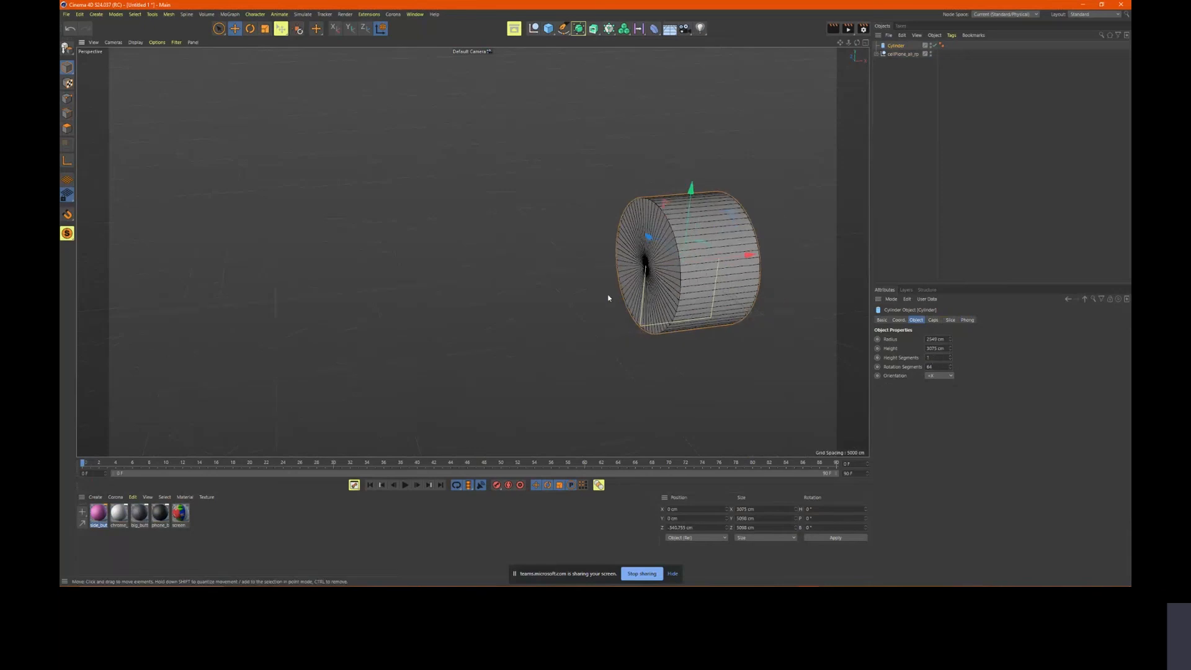
middle_click(608, 298)
middle_click(361, 356)
scroll(454, 331, "down", 3)
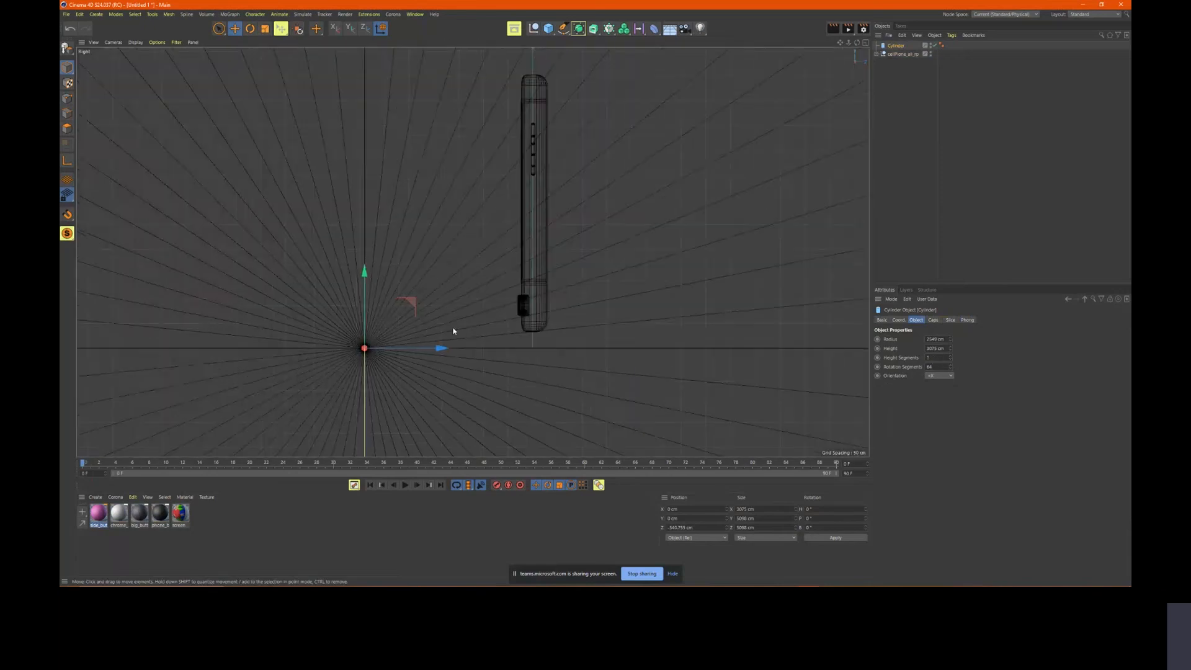
scroll(453, 331, "down", 5)
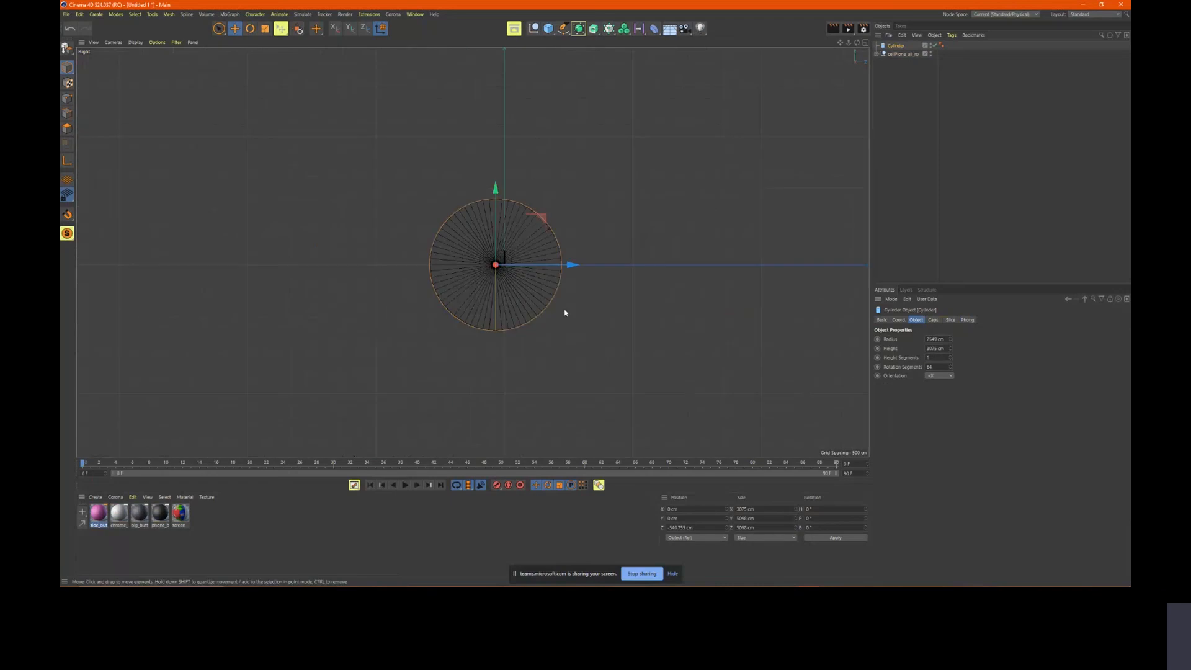
key("c")
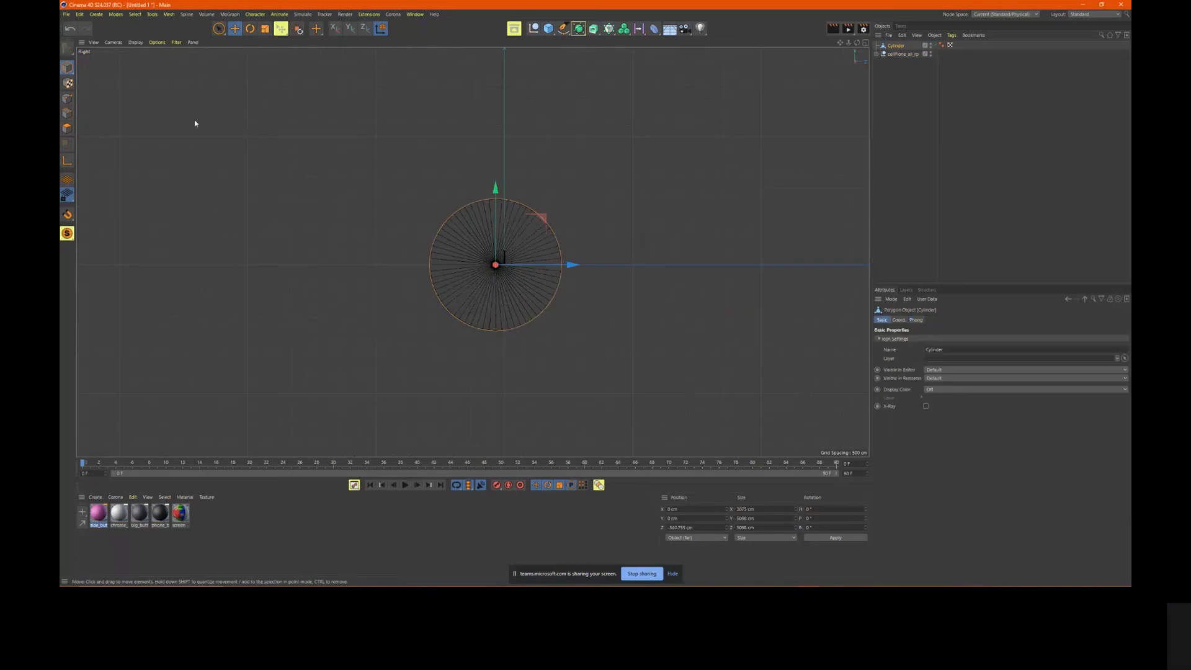
In polygon mode, select the -Z half of the cylinder's side wall with Rectangle Selection in the Right view and delete it
left_click(67, 129)
left_click(218, 28)
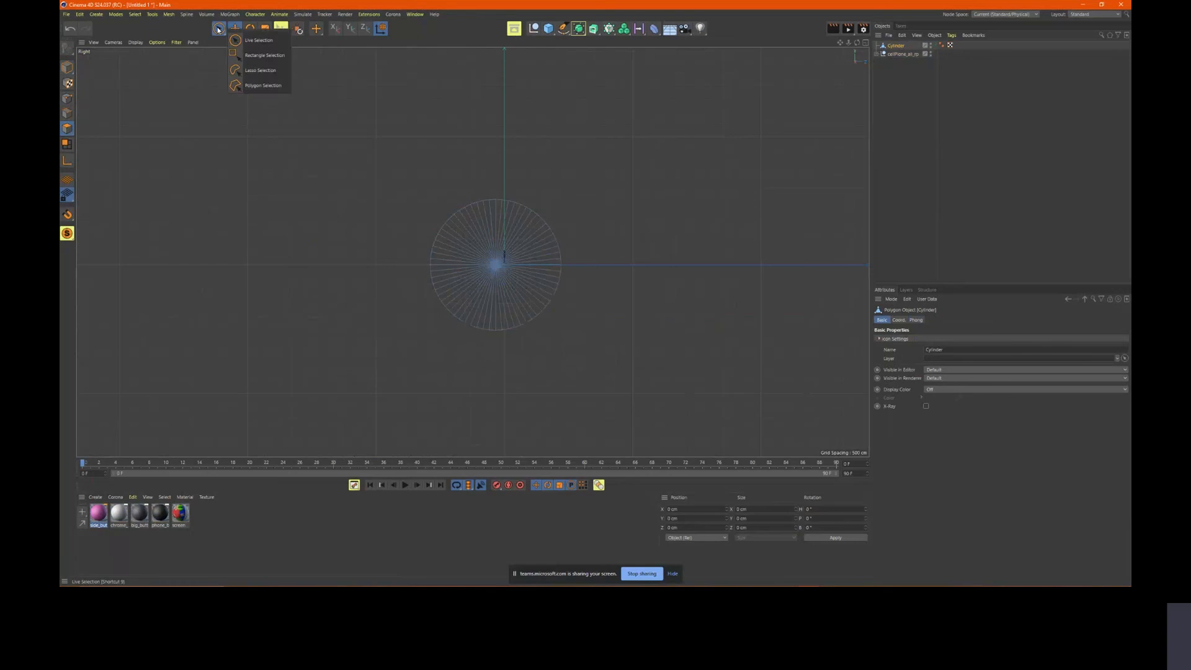
left_click(261, 57)
scroll(529, 258, "up", 6)
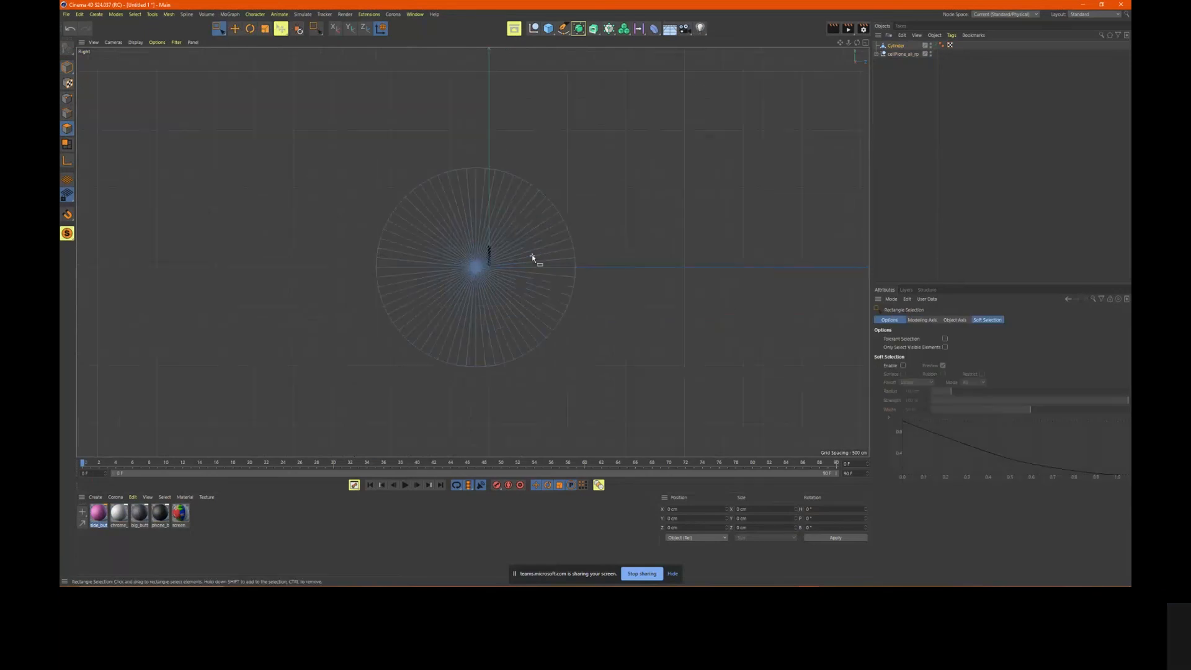
middle_click(528, 258)
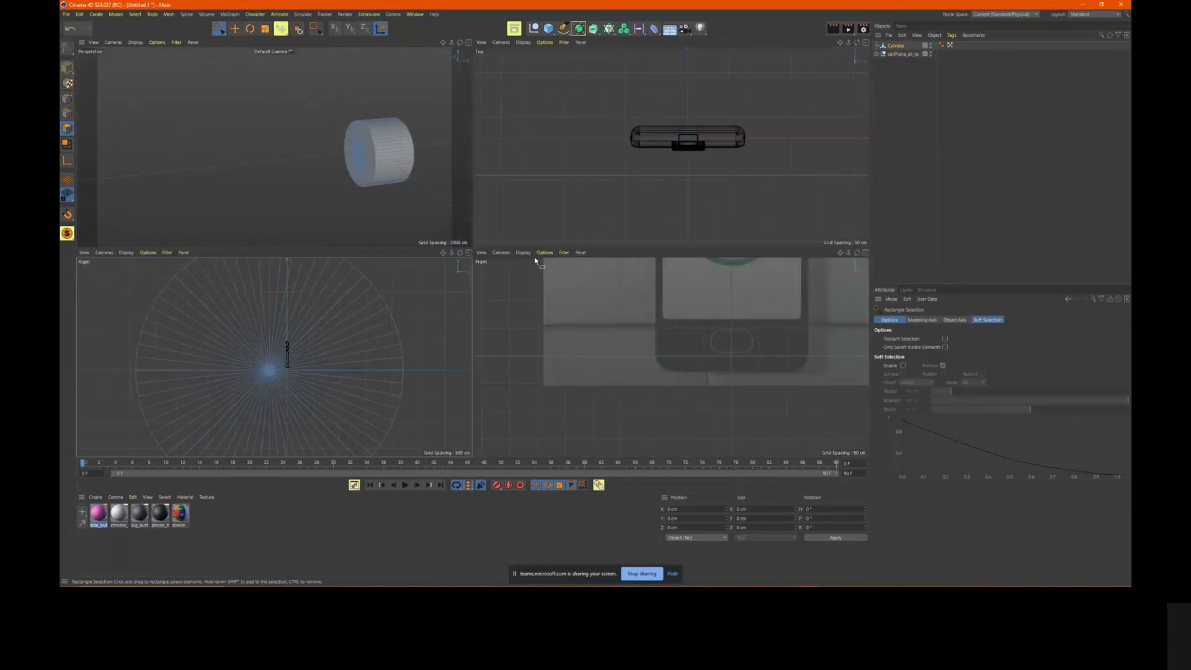
middle_click(396, 318)
scroll(372, 335, "up", 5)
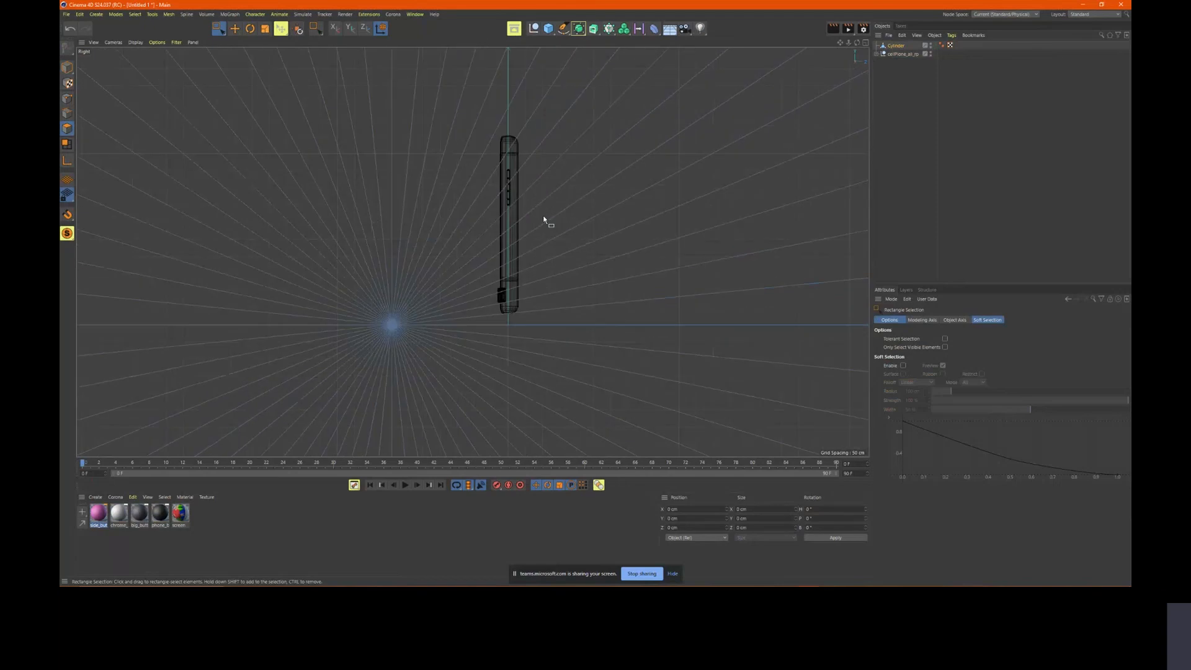
scroll(452, 225, "down", 6)
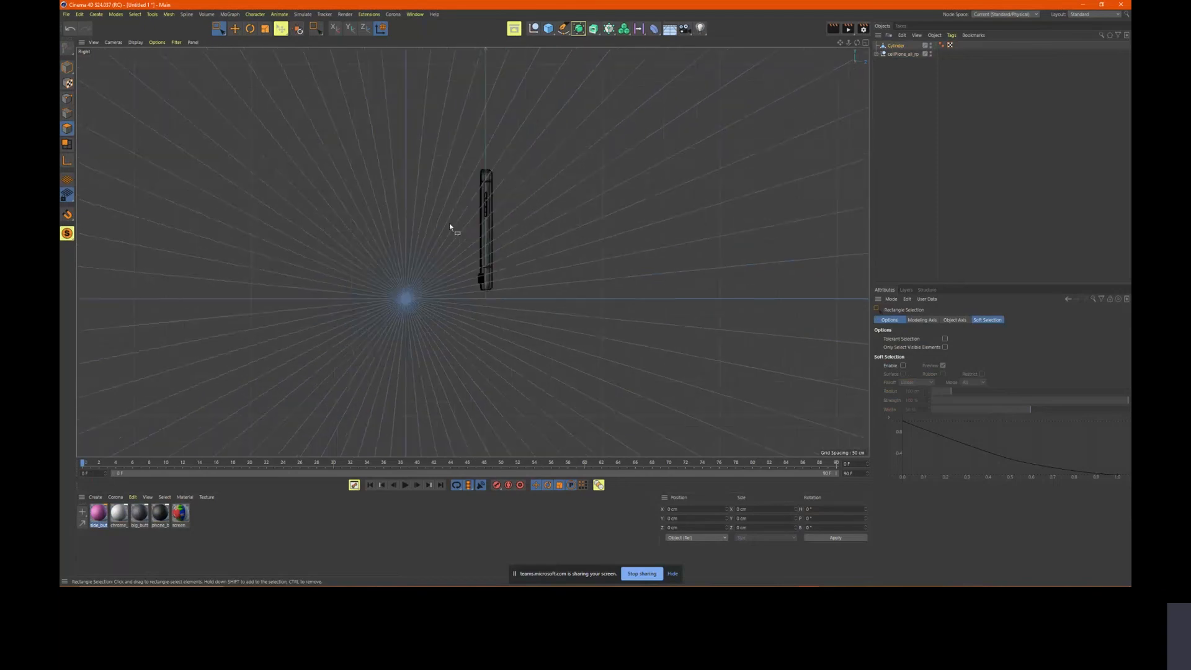
left_click_drag(300, 118, 445, 314)
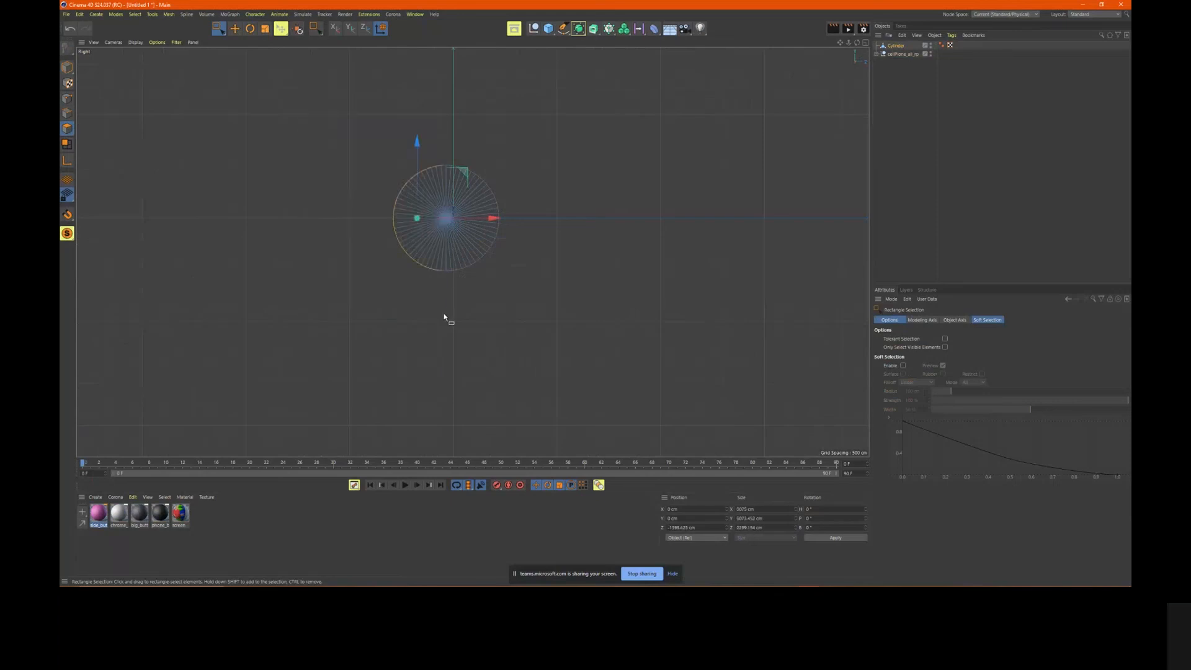
left_click(444, 318)
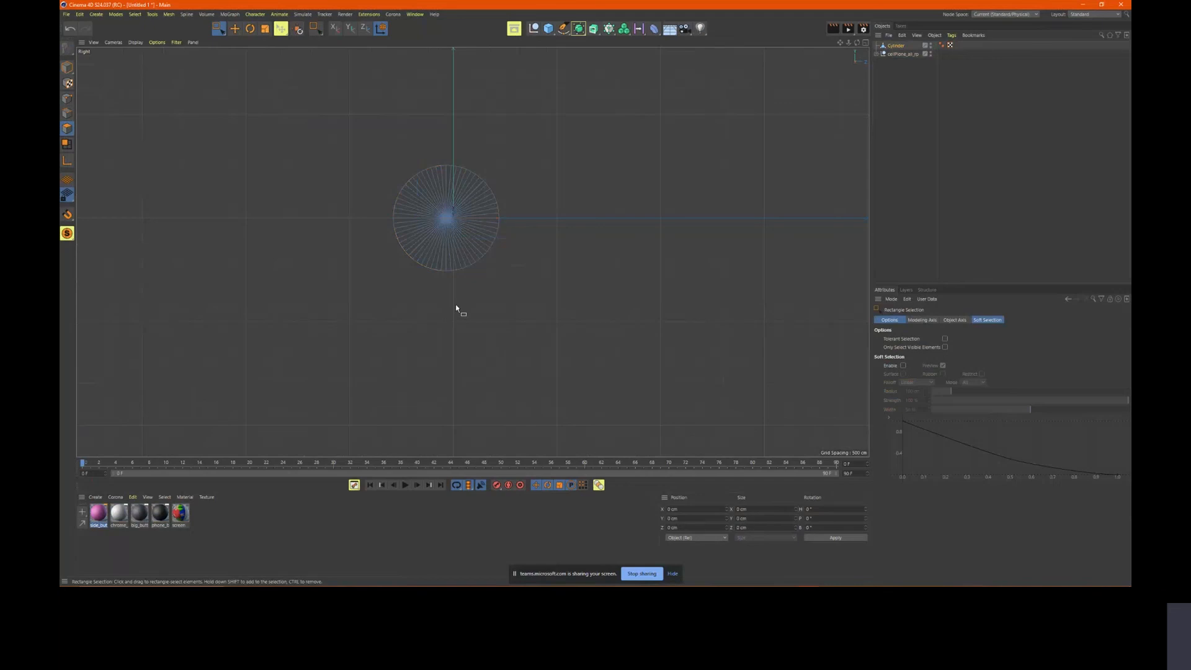
Select the cap polygons on the open half of the near end with Live Selection and delete them
middle_click(456, 308)
middle_click(393, 186)
left_click_drag(517, 258, 678, 242, "alt")
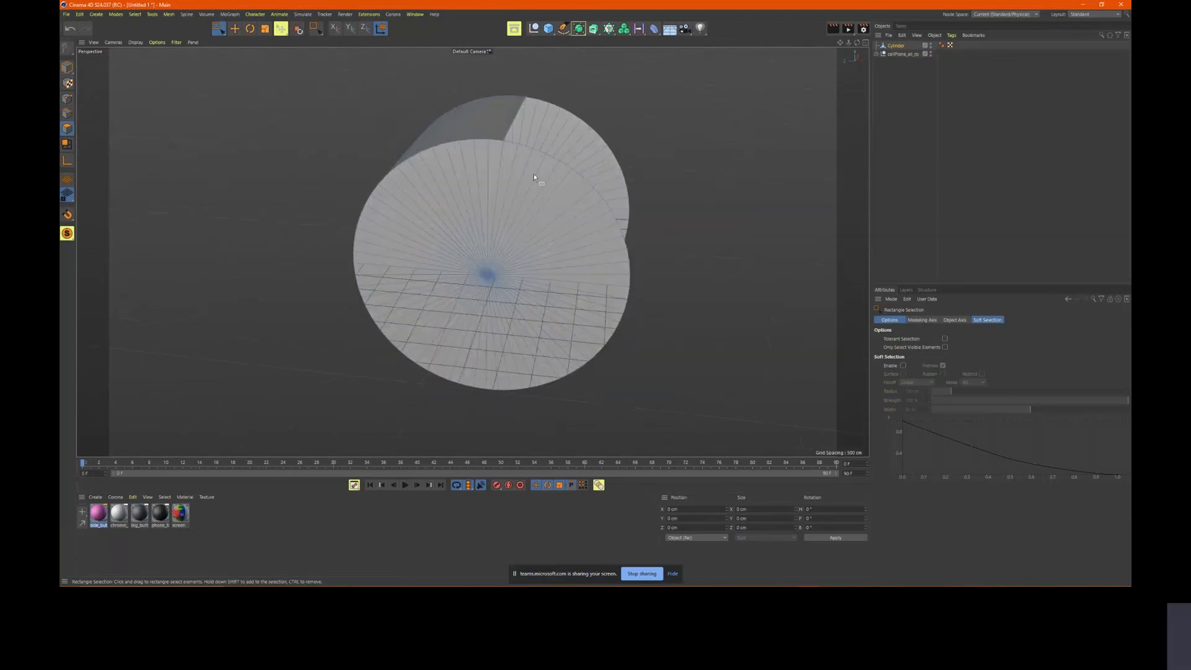
key("9")
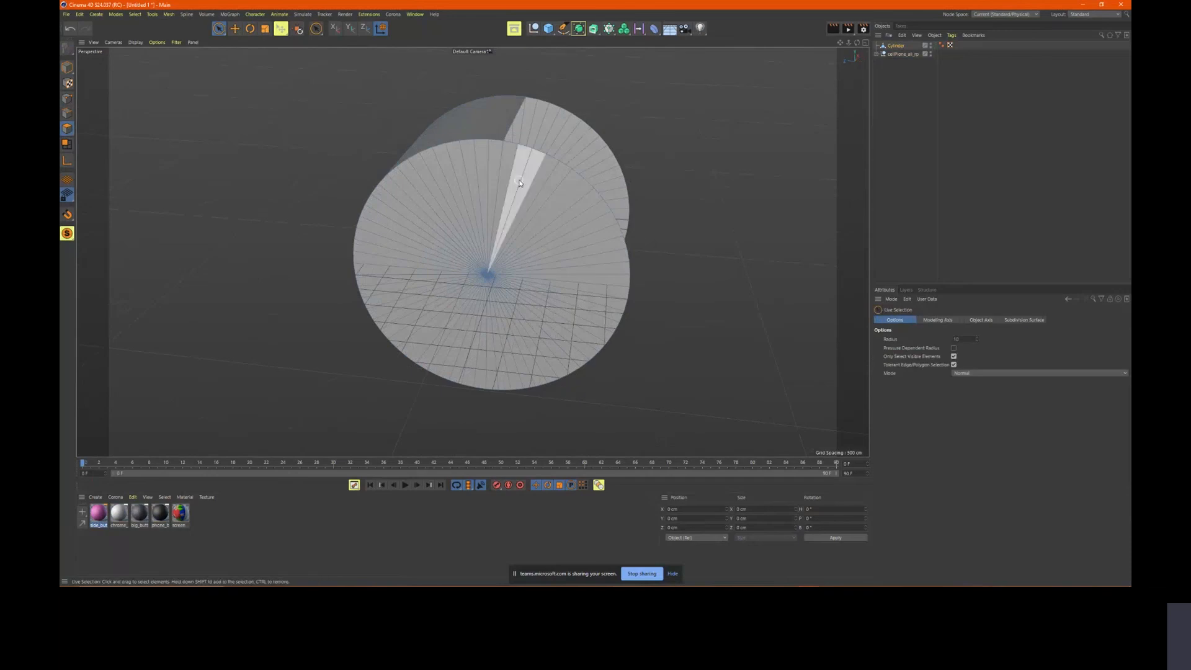
mouse_move(509, 163)
left_mouse_down()
mouse_move(580, 263)
mouse_move(546, 357)
mouse_move(500, 381)
left_mouse_up()
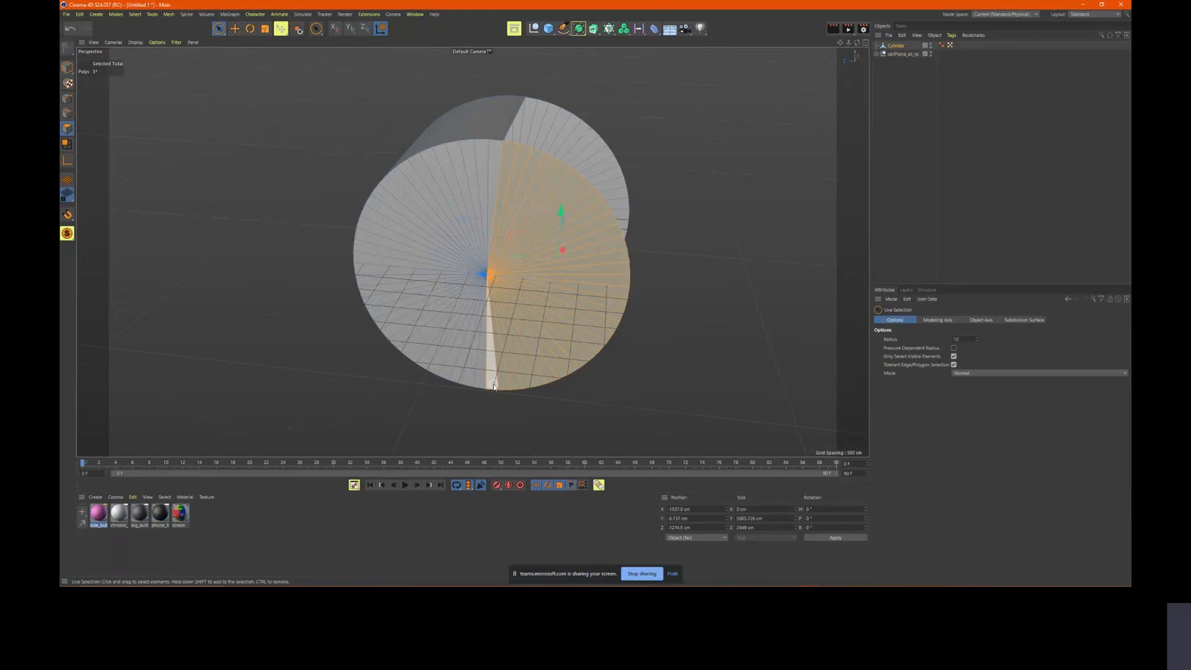
key("Delete")
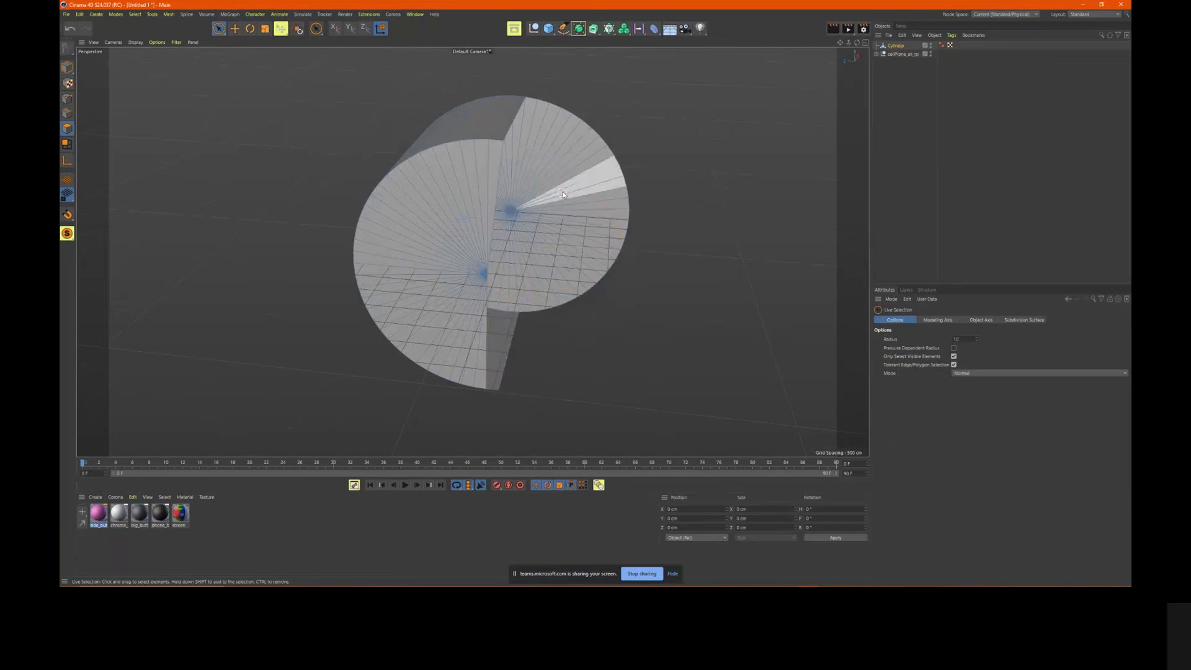
Select the matching open-half cap polygons on the far end of the cylinder and delete them
left_click(538, 111)
mouse_move(538, 112)
left_mouse_down()
mouse_move(582, 236)
mouse_move(540, 322)
mouse_move(513, 330)
mouse_move(527, 311)
mouse_move(532, 330)
left_mouse_up()
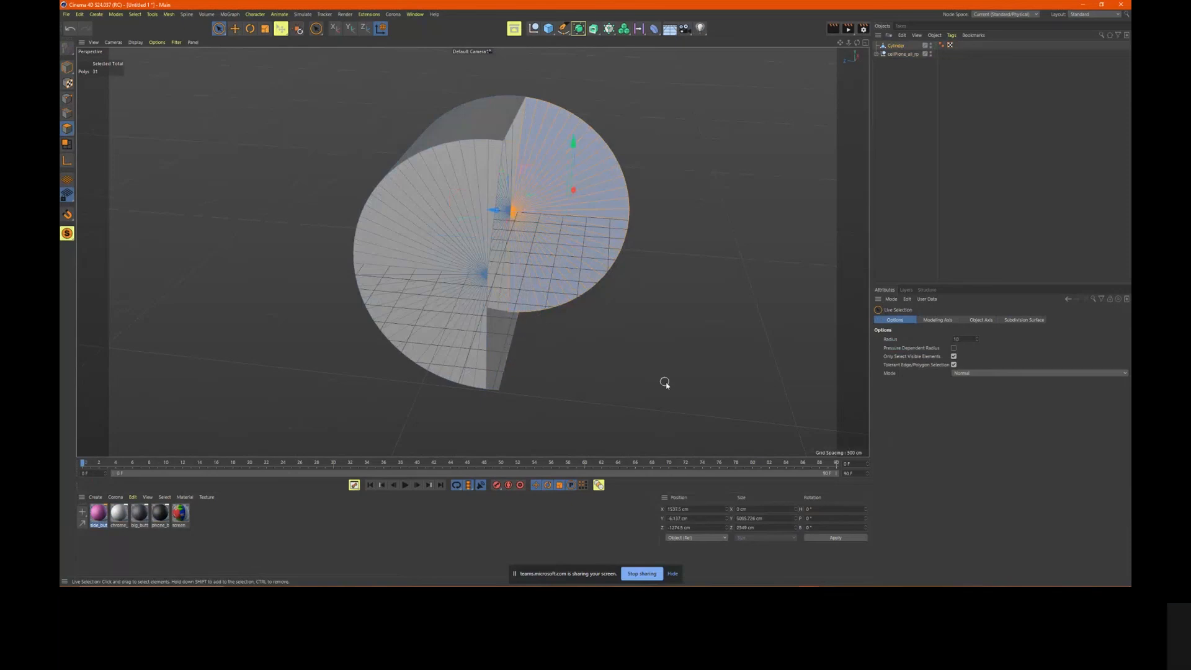
left_click_drag(611, 329, 580, 267, "alt")
key("Delete")
Select the remaining half caps at both ends and delete them, leaving only the curved side wall
middle_click_drag(580, 267, 677, 212, "alt")
mouse_move(601, 174)
left_mouse_down()
mouse_move(555, 186)
mouse_move(542, 305)
left_mouse_up()
left_click_drag(596, 335, 744, 219, "alt")
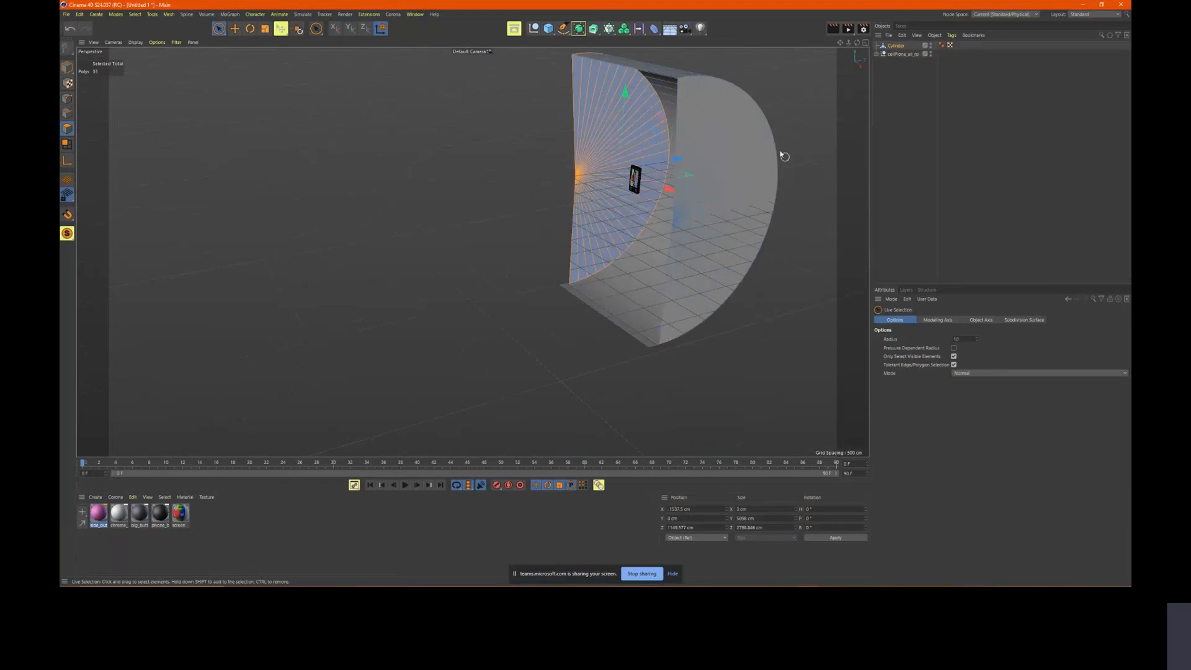
mouse_move(686, 143)
left_mouse_down("shift")
mouse_move(731, 183)
mouse_move(654, 296)
mouse_move(639, 273)
mouse_move(614, 310)
mouse_move(594, 291)
mouse_move(646, 280)
mouse_move(646, 312)
left_mouse_up("shift")
key("Delete")
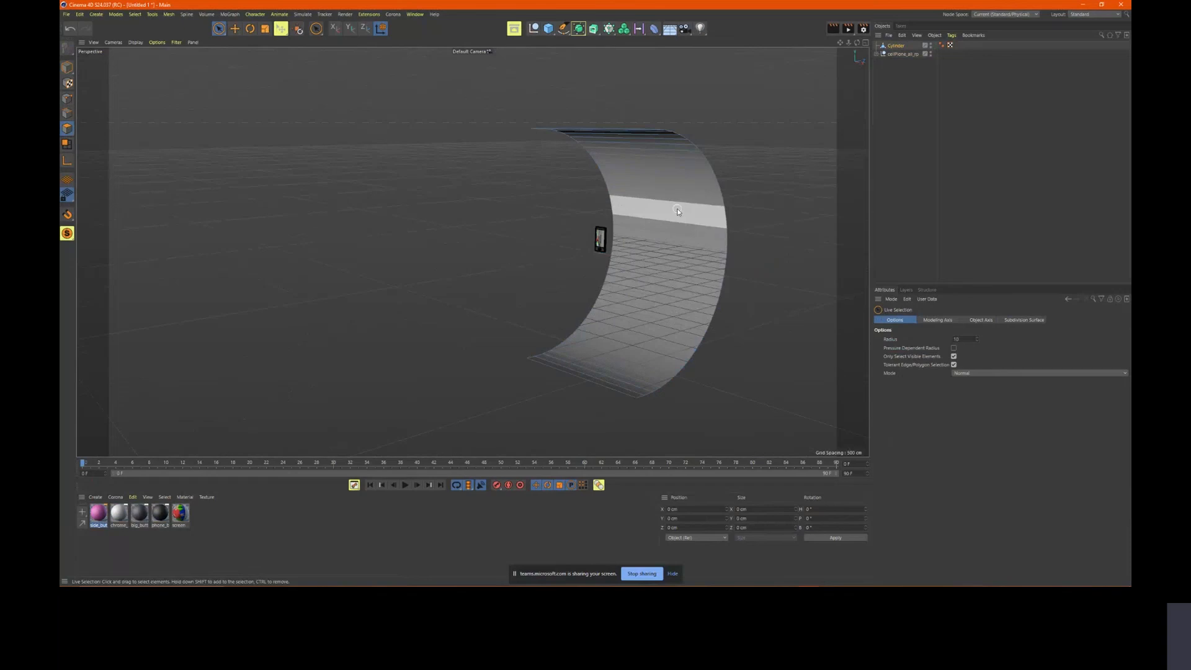
Delete the upper polygons of the curved wall, including the stray strip at the top, keeping the lower curve and back
mouse_move(678, 212)
left_mouse_down()
mouse_move(644, 146)
mouse_move(505, 132)
left_mouse_up()
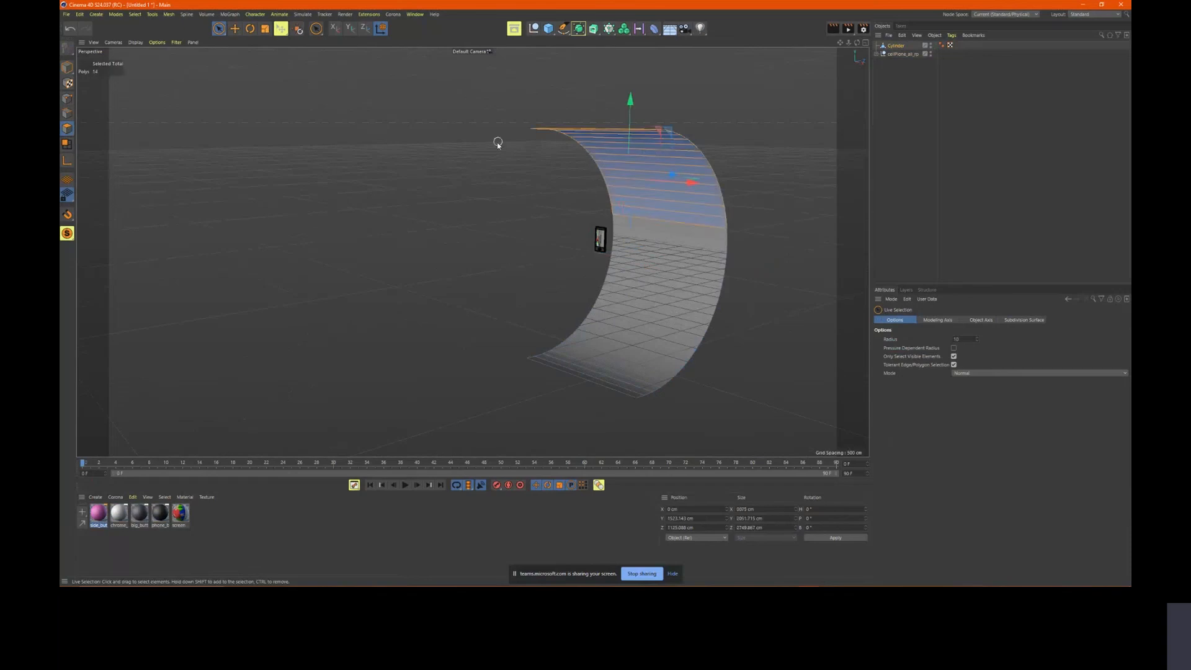
key("Delete")
left_click_drag(513, 205, 558, 117, "alt")
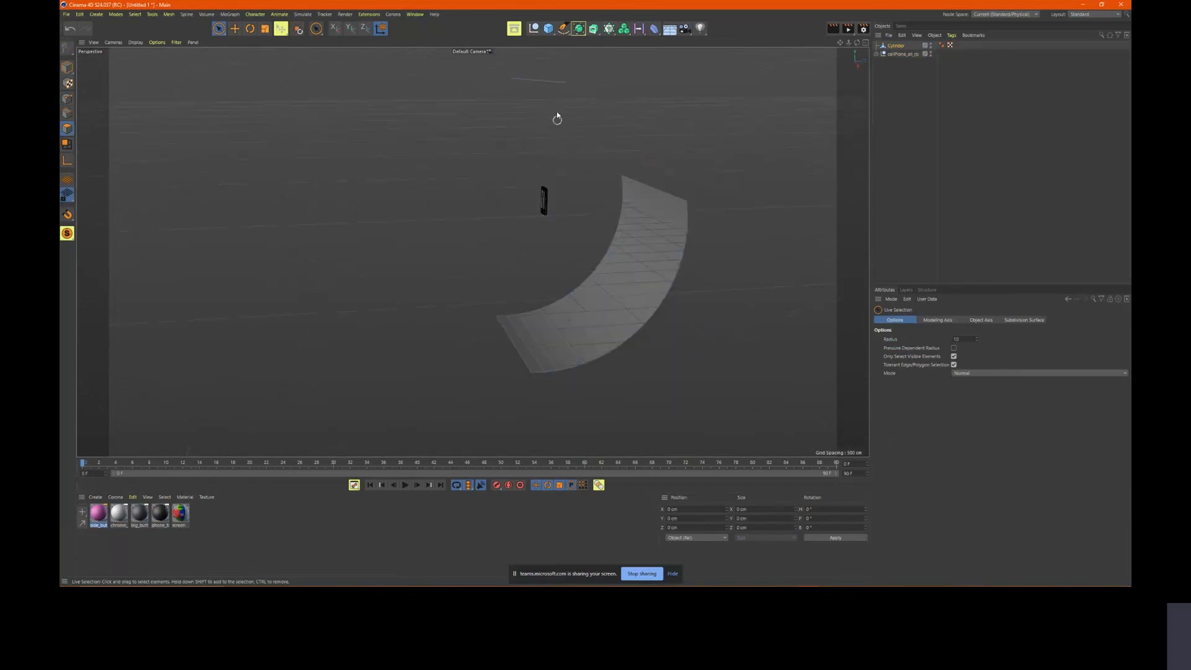
left_click(547, 80)
key("Delete")
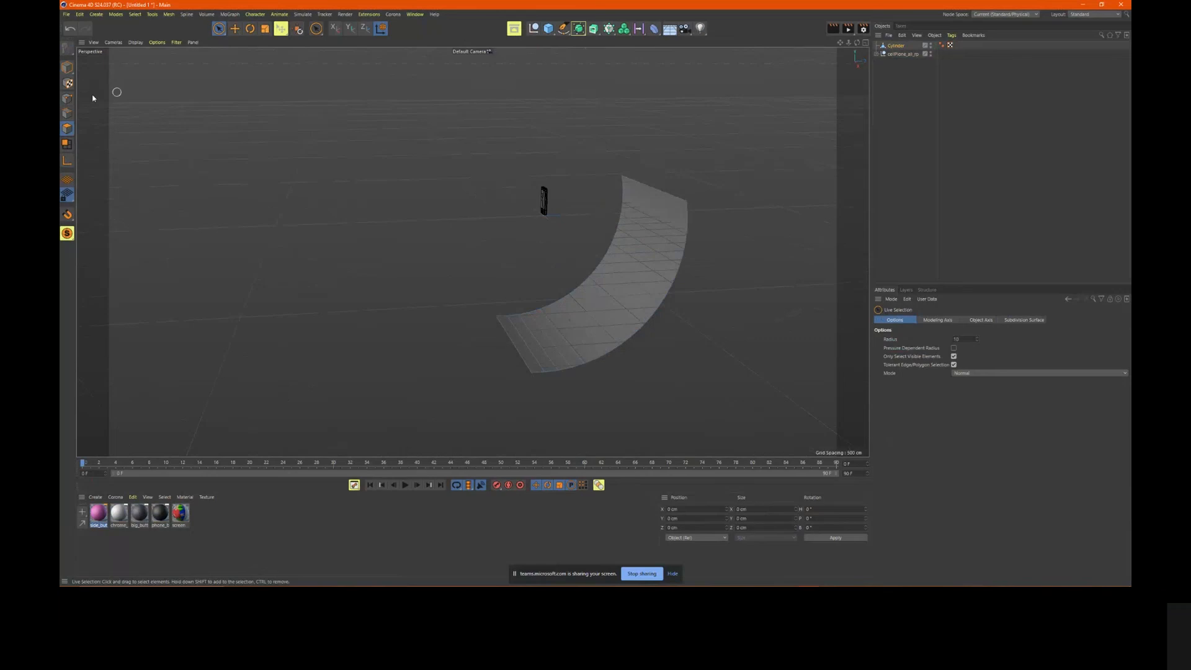
Raise the whole curved backdrop until its base meets the ground line and shift it along Z to about 478 cm
left_click(67, 67)
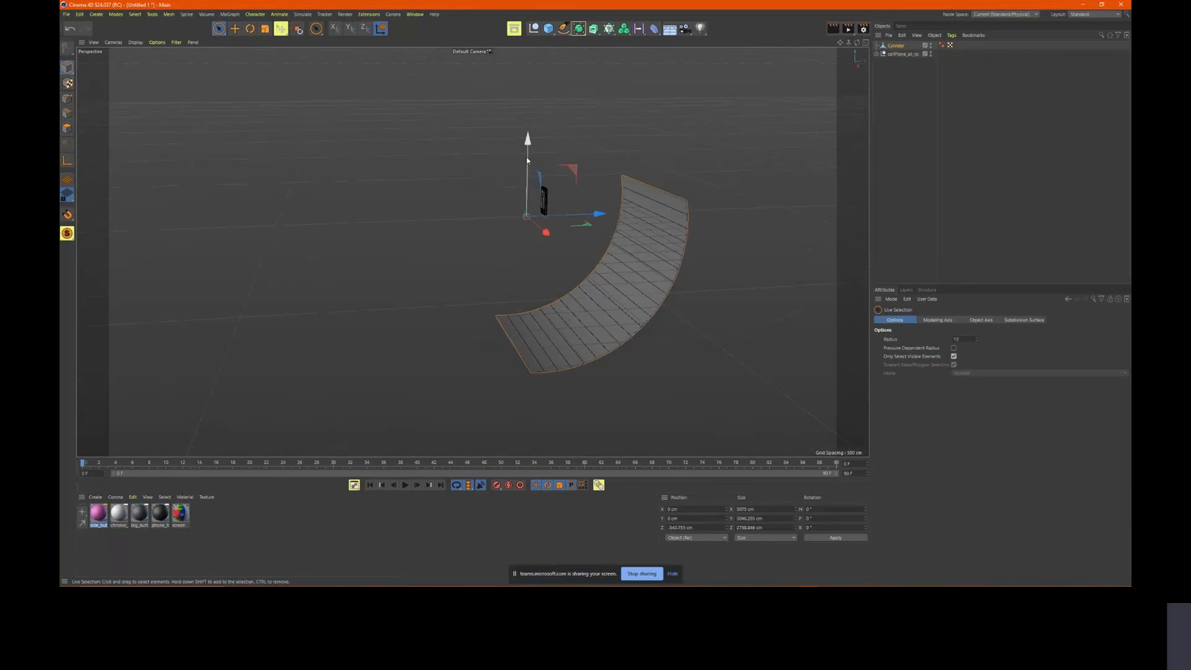
left_click_drag(527, 161, 528, 32)
middle_click(595, 293)
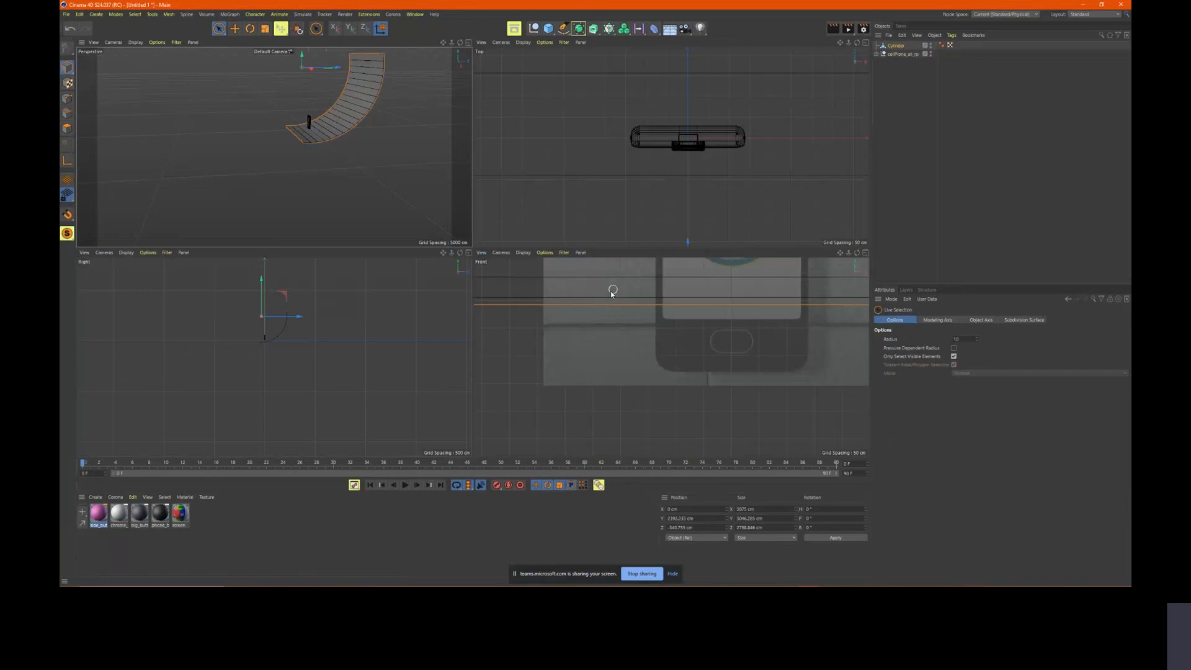
middle_click(315, 380)
scroll(502, 277, "up", 5)
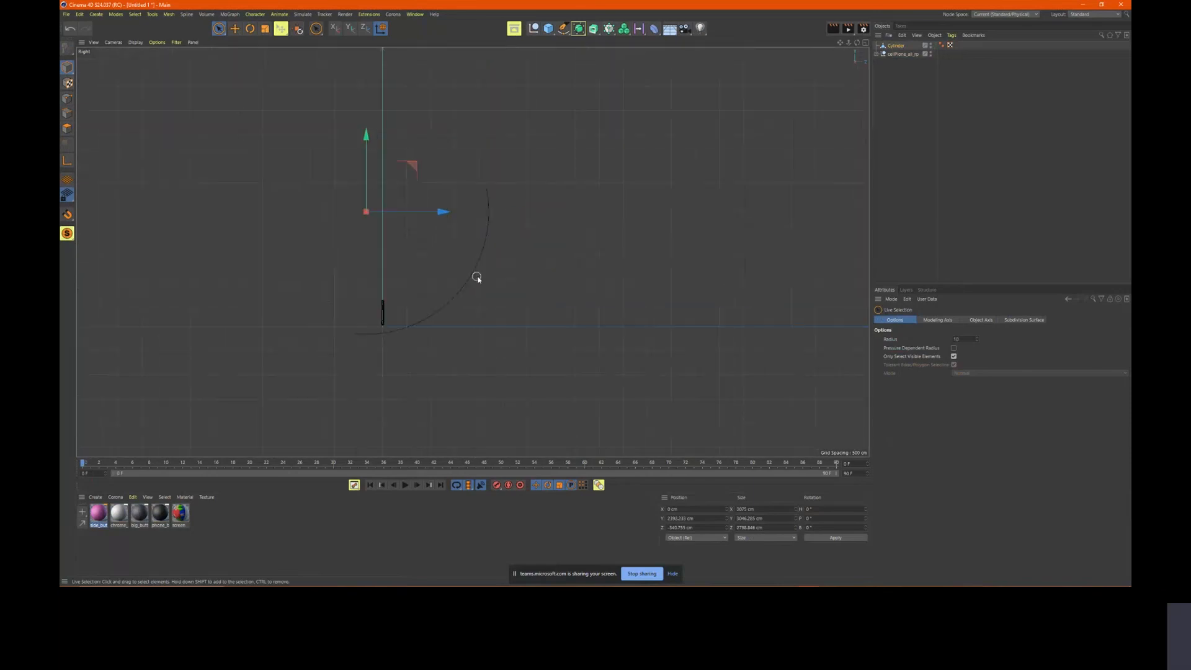
middle_click_drag(477, 277, 550, 207)
middle_click_drag(477, 276, 359, 319)
left_click_drag(368, 146, 369, 140)
mouse_move(550, 200)
middle_mouse_down()
mouse_move(608, 204)
mouse_move(569, 226)
middle_mouse_up()
left_click_drag(428, 206, 479, 209)
left_click_drag(406, 156, 406, 155)
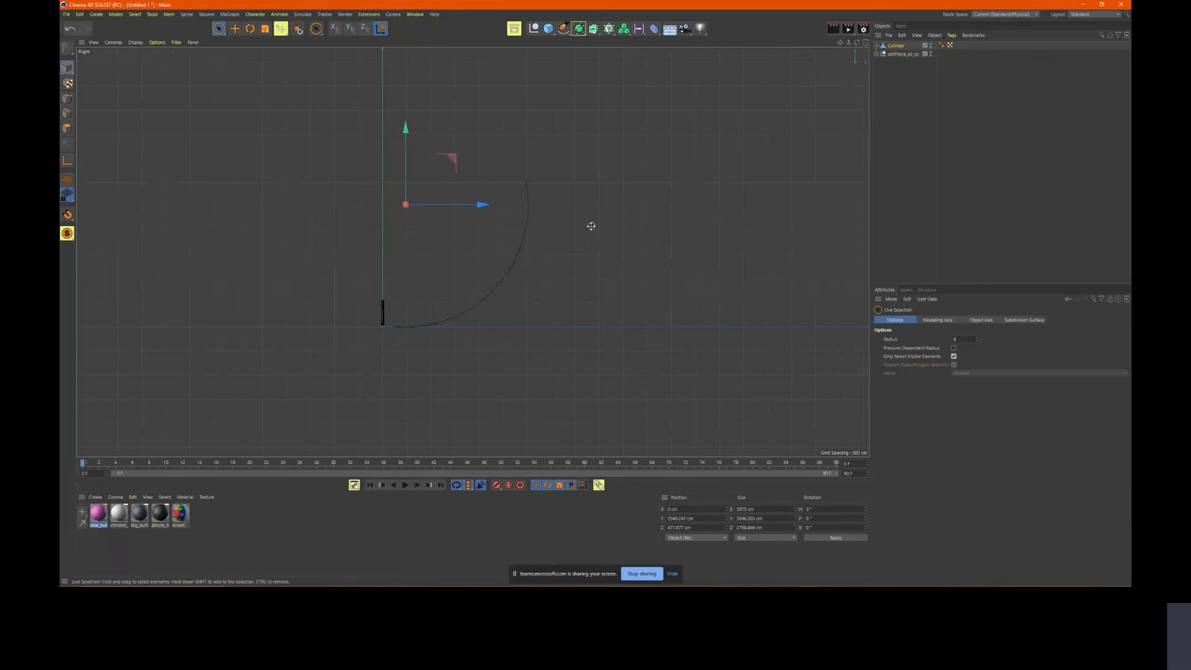
Extrude the front bottom edge of the curved backdrop forward along Z past the phone to form a flat floor
middle_click(590, 225)
middle_click(377, 181)
left_click_drag(540, 225, 485, 322, "alt")
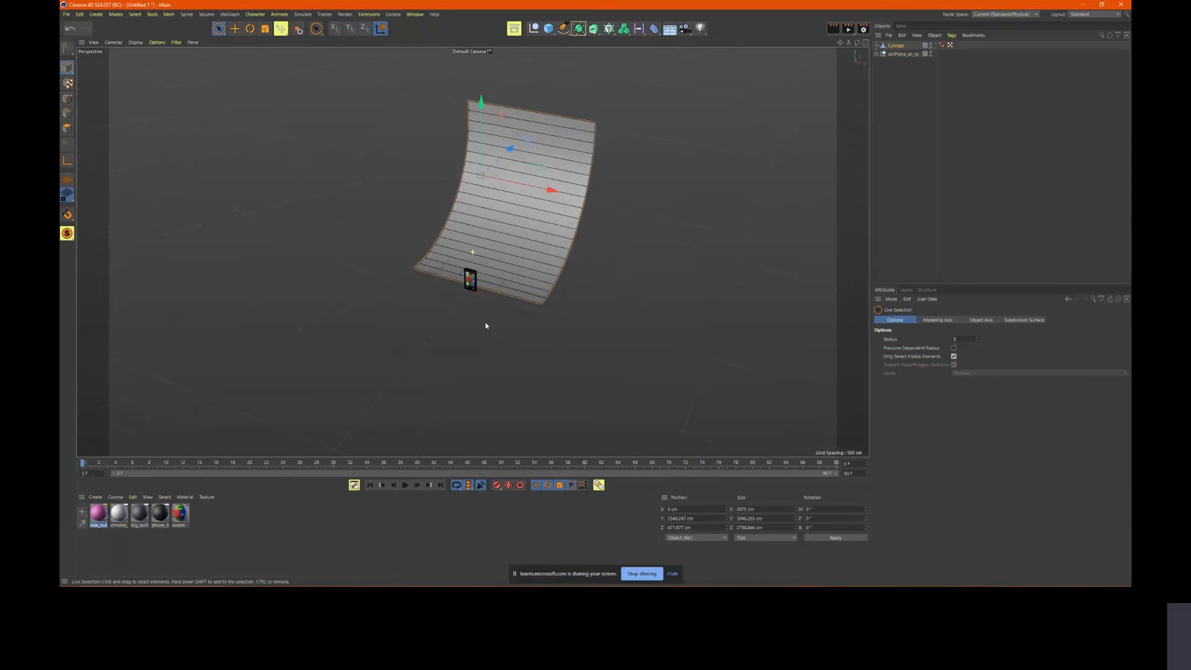
right_click_drag(485, 322, 517, 308, "alt")
scroll(517, 309, "up", 2)
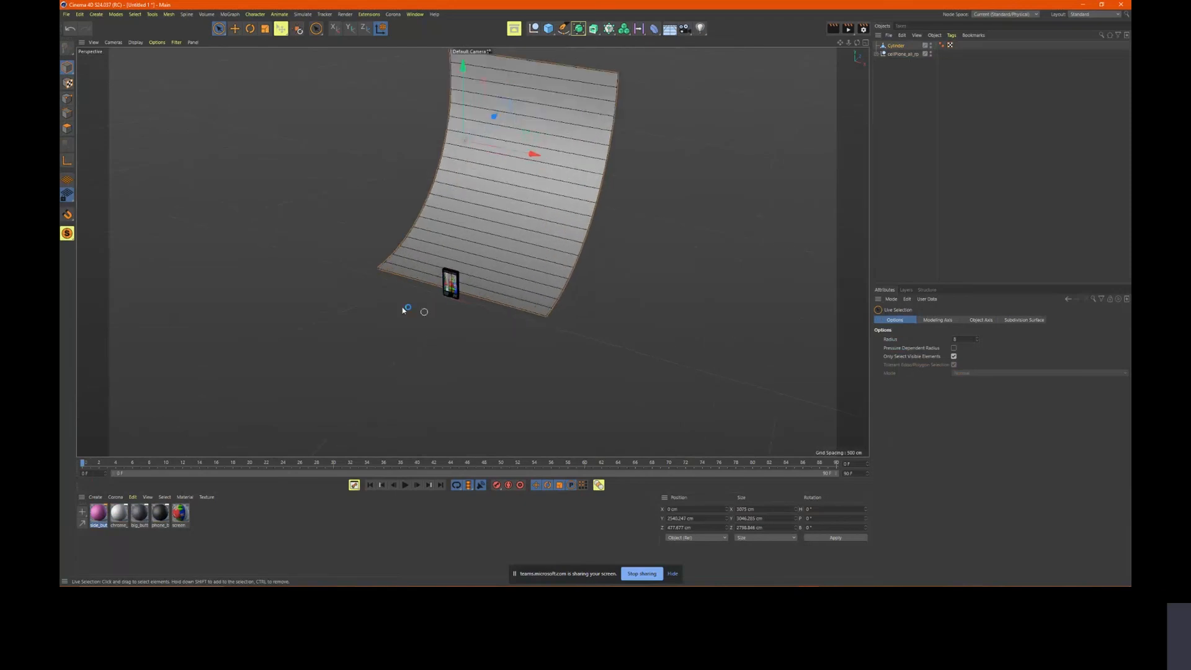
left_click(67, 114)
left_click(501, 310)
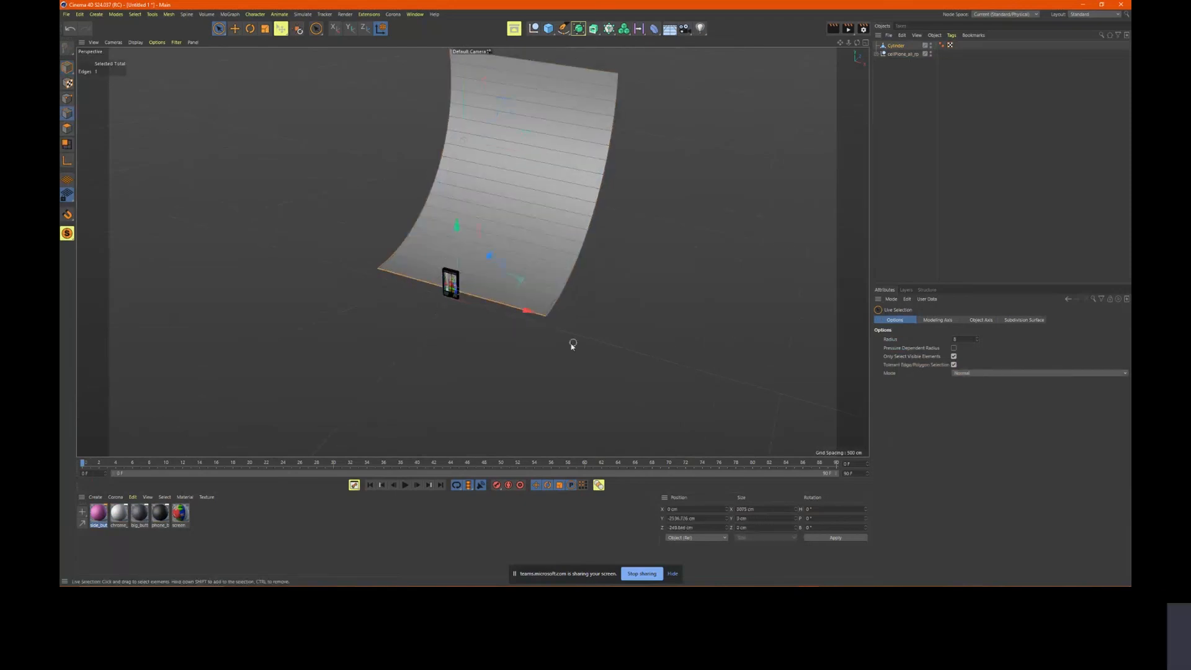
left_click_drag(572, 345, 483, 349, "alt")
right_click(484, 351)
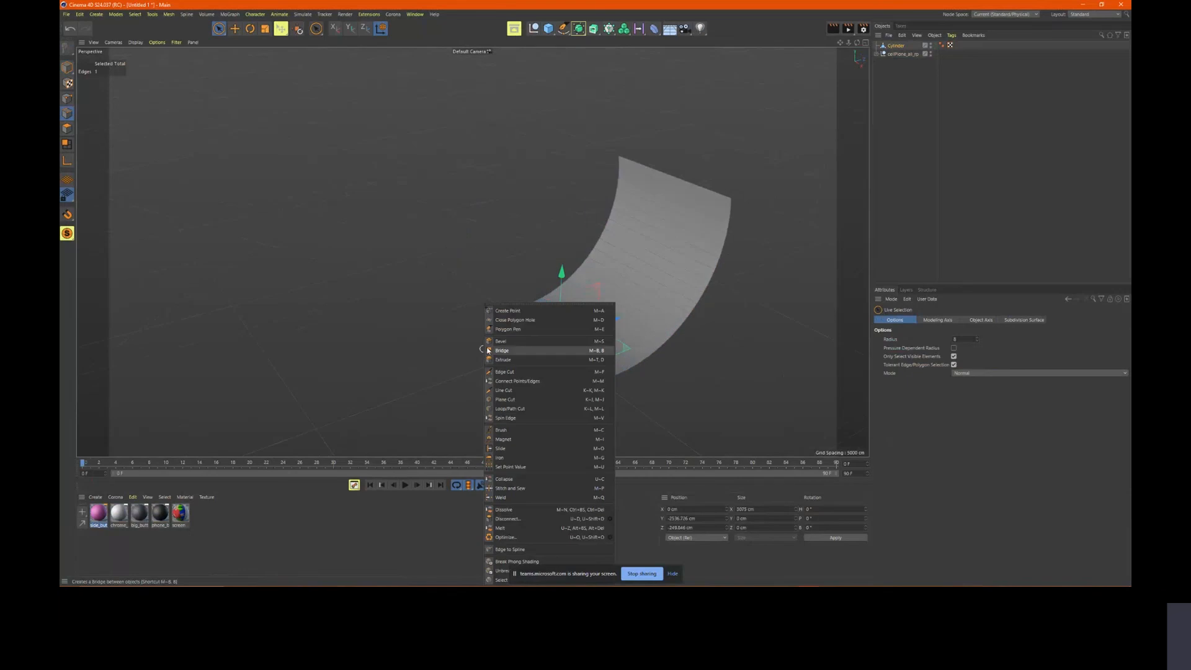
left_click(503, 360)
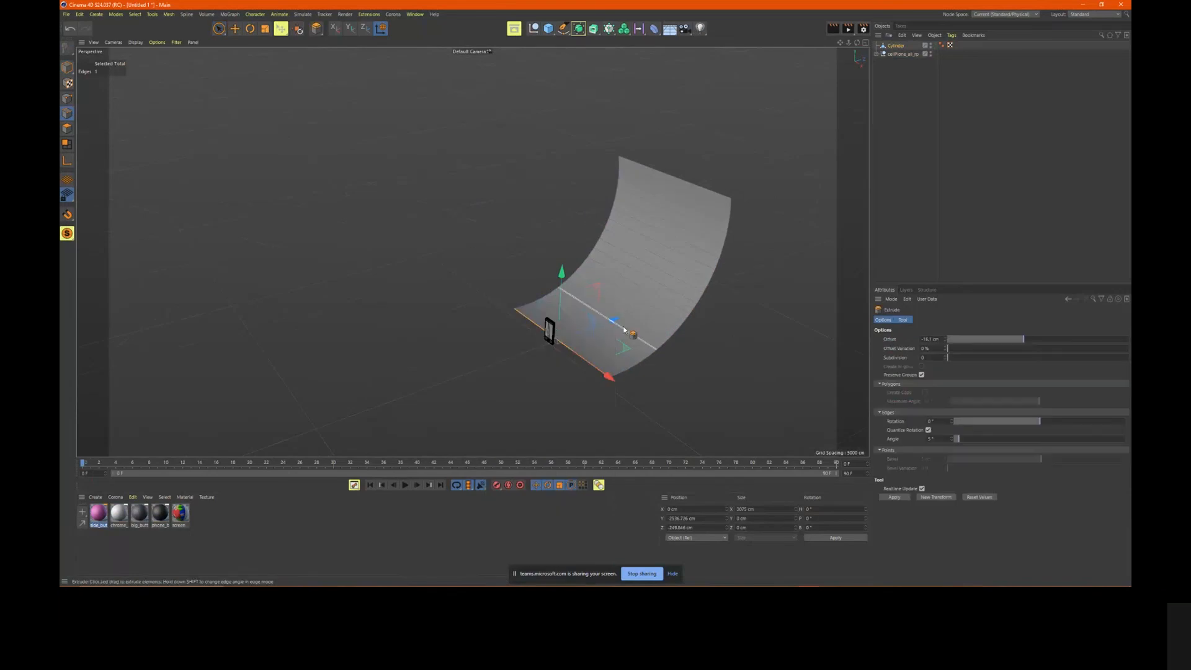
left_click_drag(616, 323, 189, 420)
Pull the floor's front edge much farther forward along Z to lengthen the floor
scroll(437, 367, "down", 2)
scroll(437, 367, "down", 1)
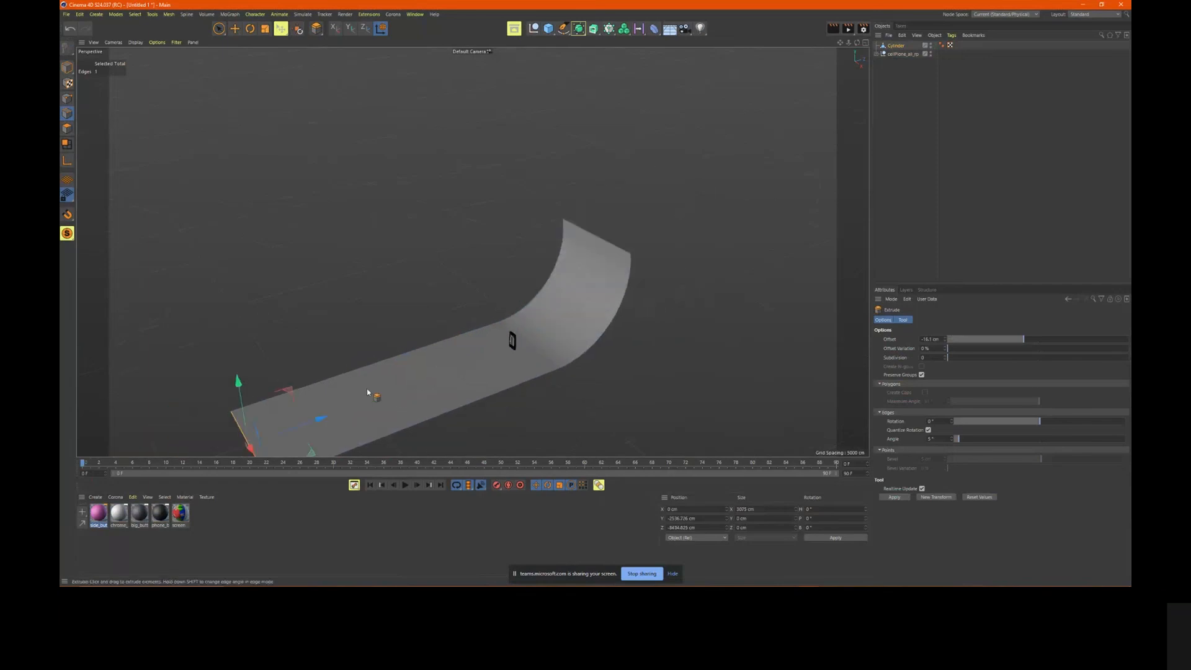
left_click_drag(317, 421, 183, 448)
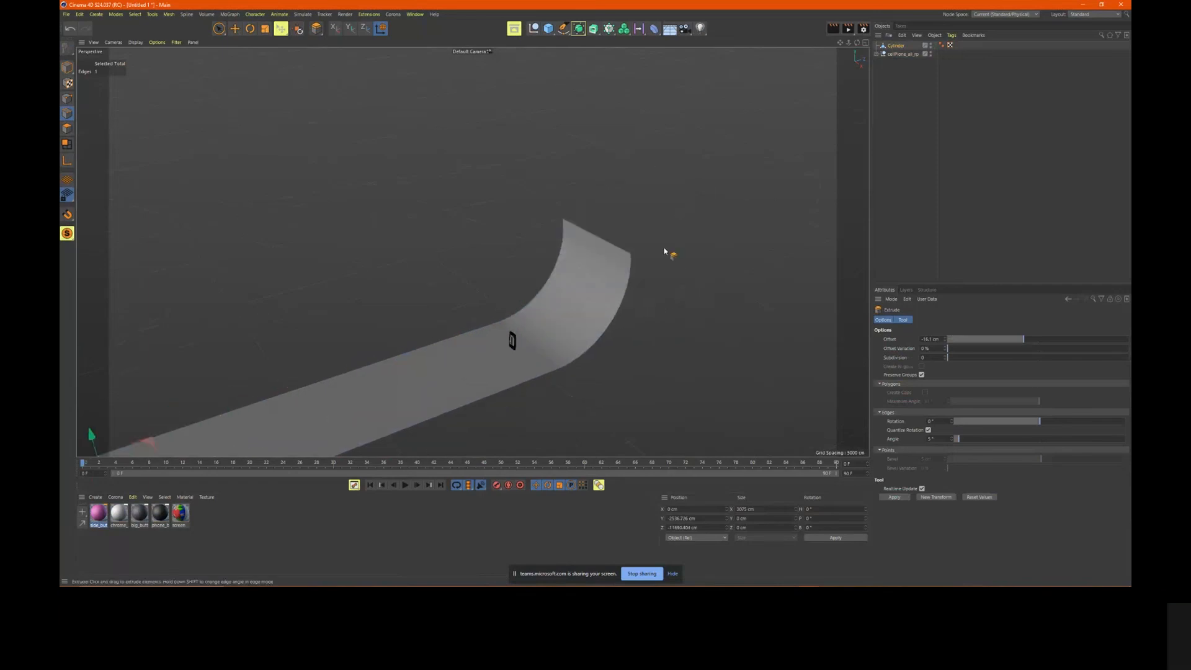
Extrude the backdrop's top edge and pull it straight up along Y into a tall vertical back wall
left_click(599, 238)
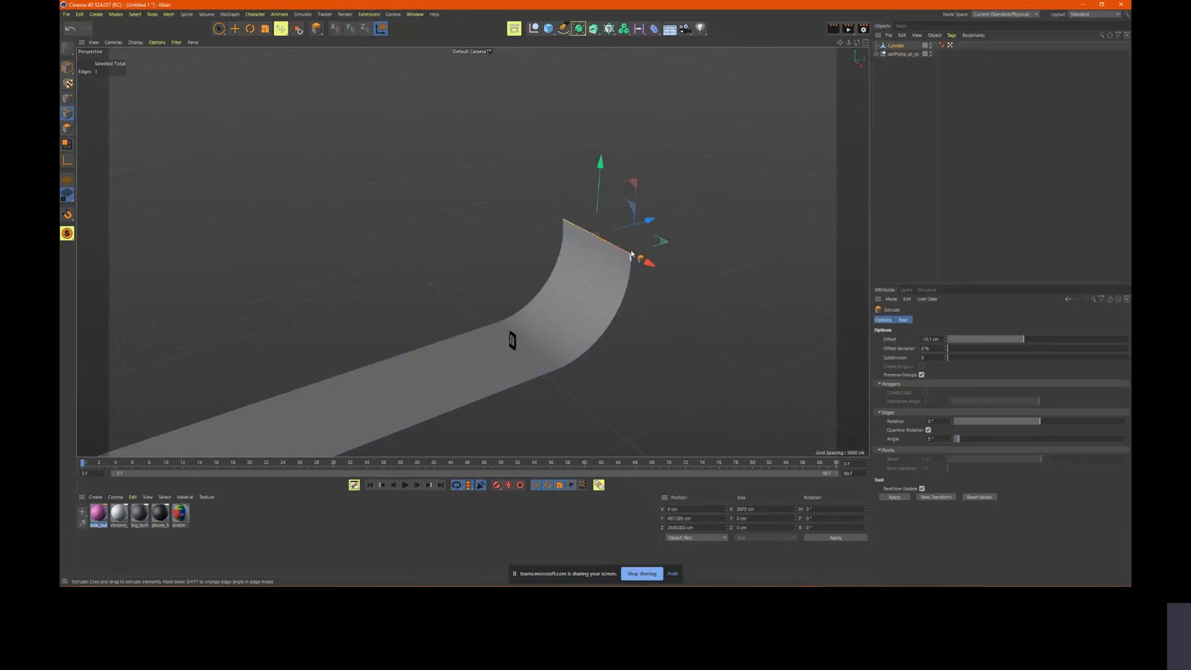
left_click_drag(599, 237, 597, 297)
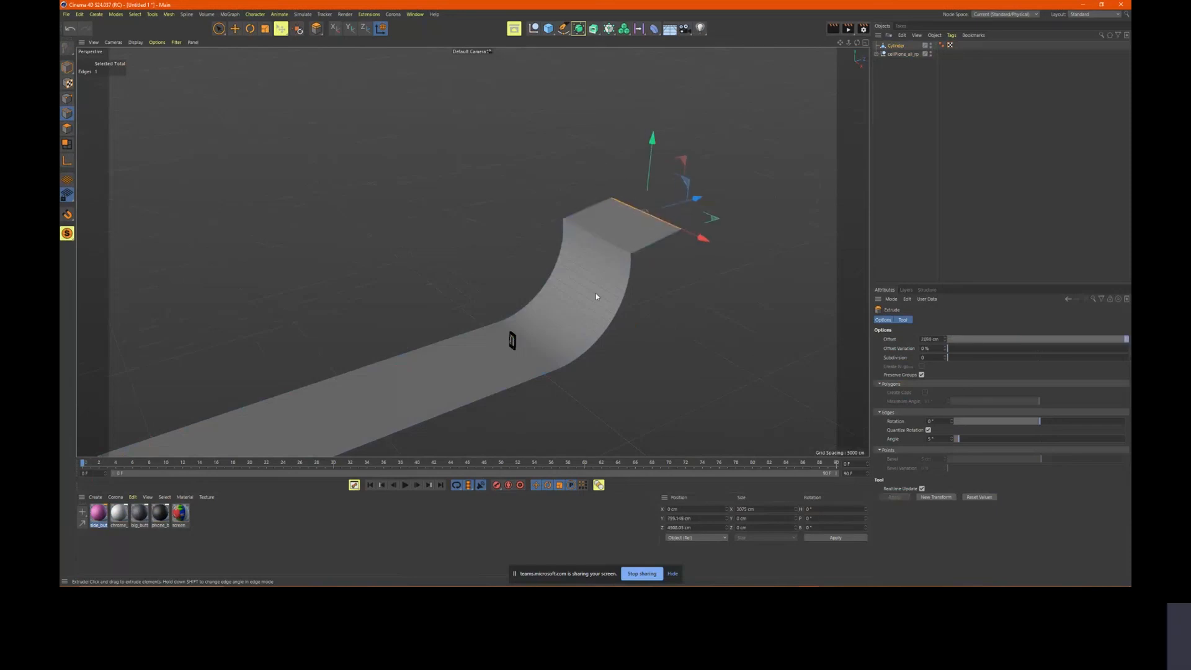
key("ctrl+z")
left_click_drag(597, 235, 596, 294)
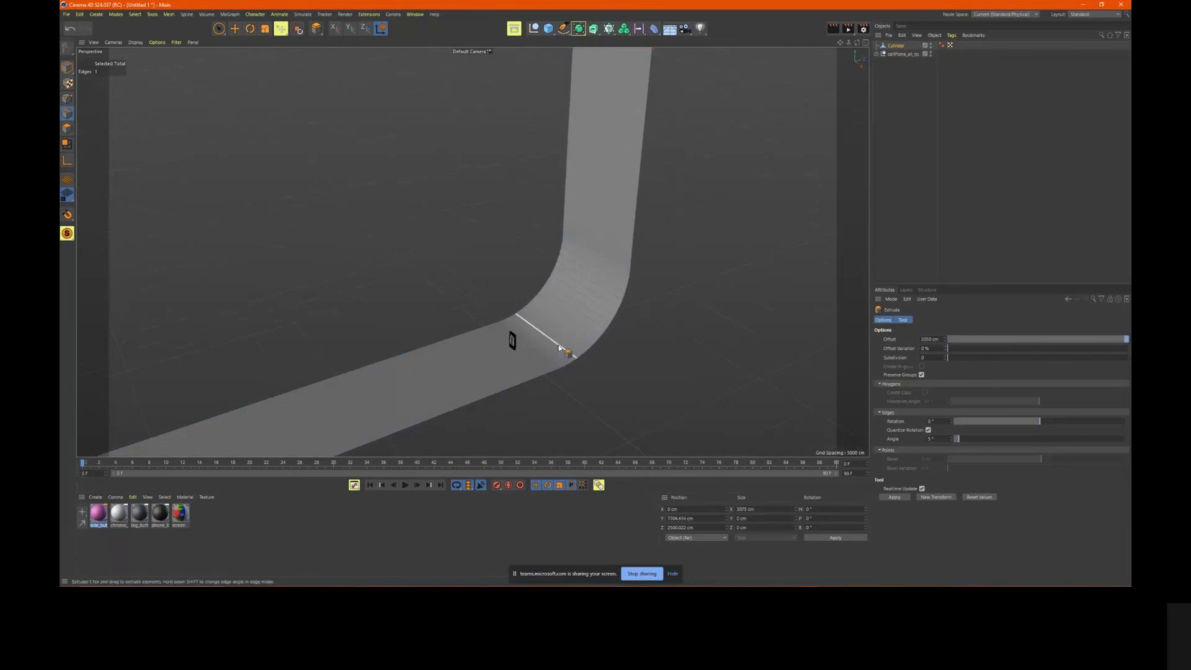
key("space")
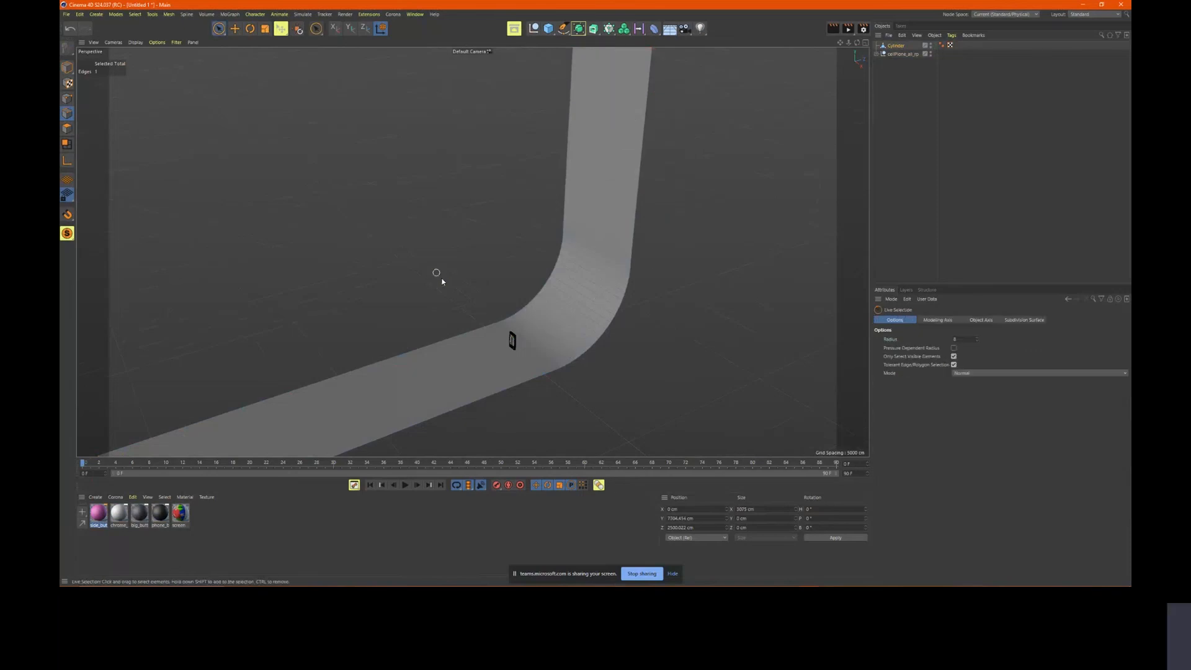
Stretch the whole backdrop object much wider along X and shift it back along Z behind the phone
scroll(496, 326, "down", 1)
left_click_drag(496, 325, 574, 266, "alt")
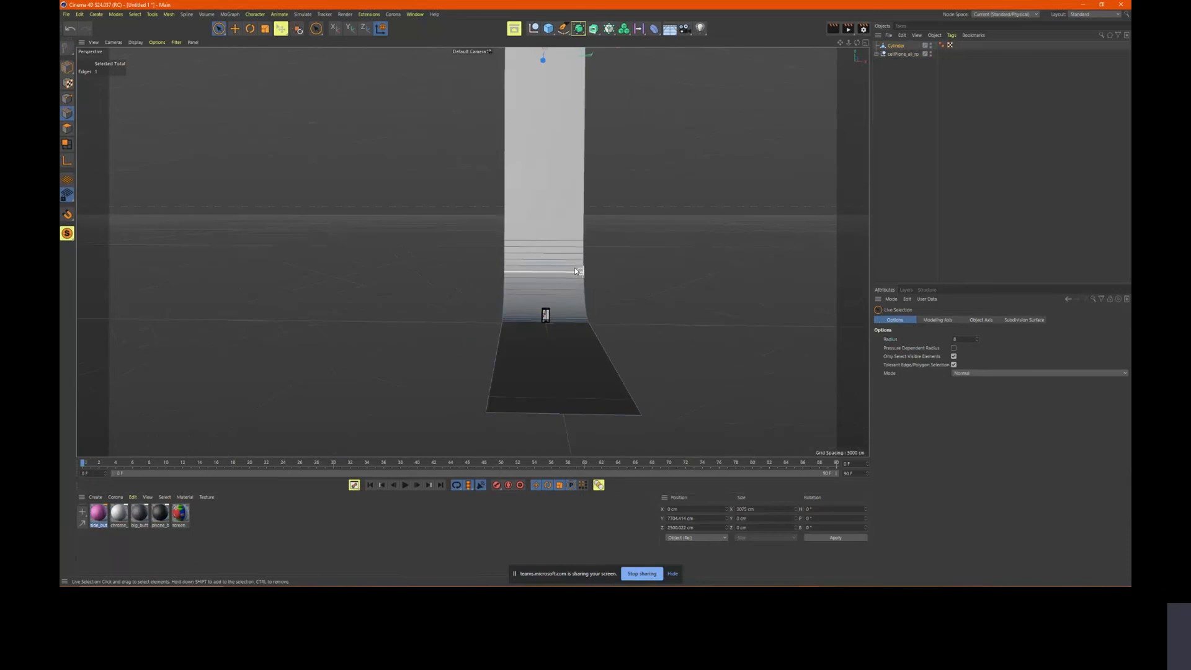
left_click(68, 67)
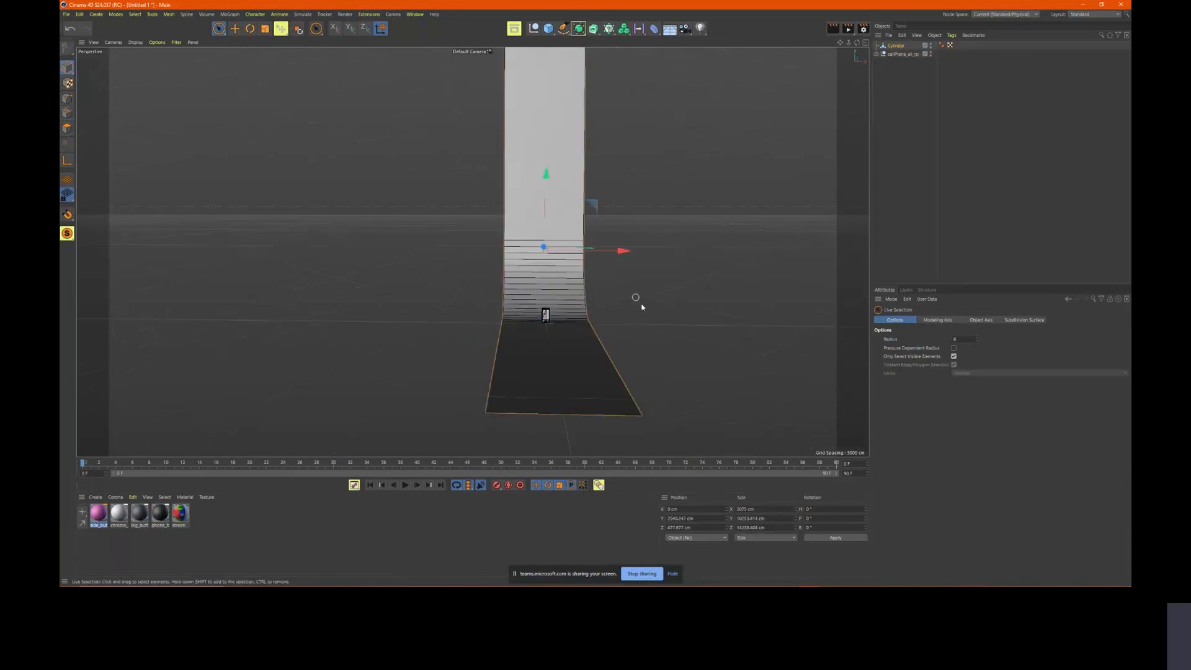
middle_click_drag(636, 298, 637, 323, "alt")
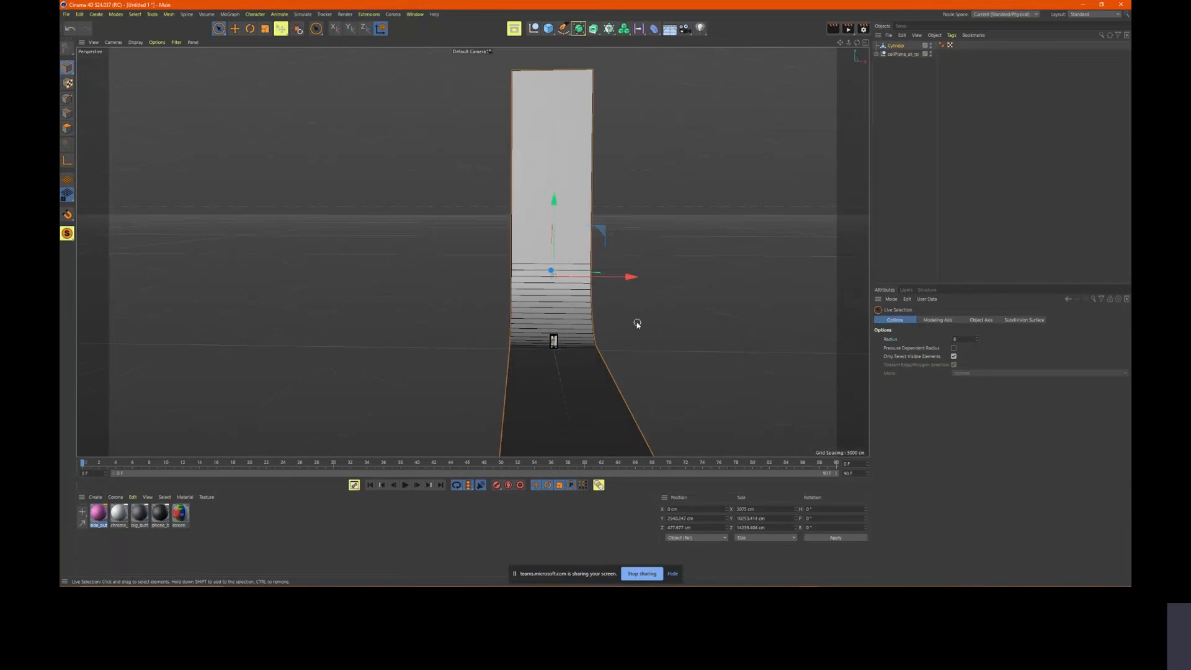
key("t")
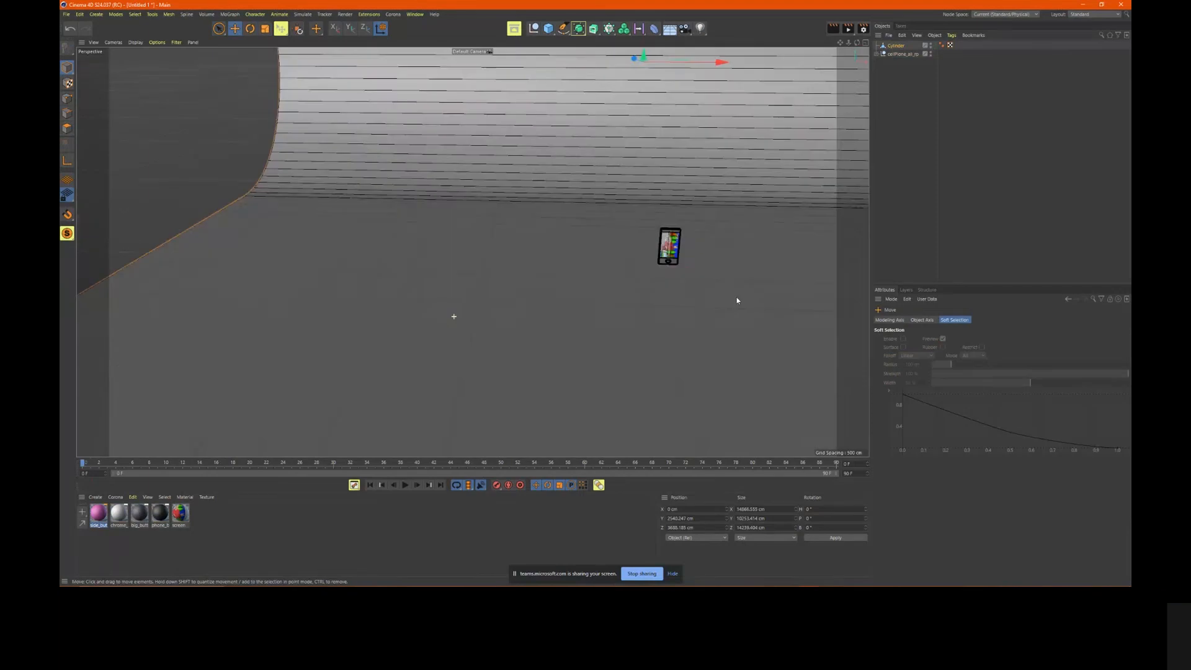
Frame the phone from the front in the middle of the view and add a camera from this viewpoint
middle_click_drag(736, 300, 508, 402, "alt")
right_click_drag(508, 387, 618, 345, "alt")
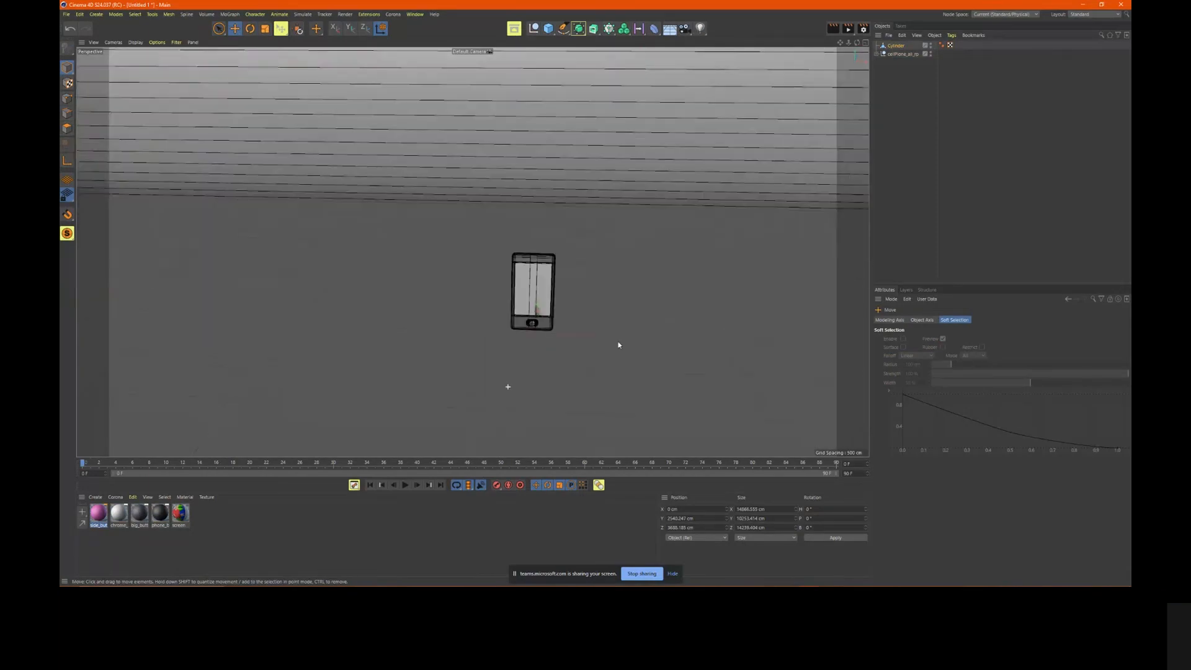
left_click_drag(618, 345, 614, 322, "alt")
left_click_drag(530, 320, 536, 320, "alt")
left_click_drag(585, 325, 565, 273, "alt")
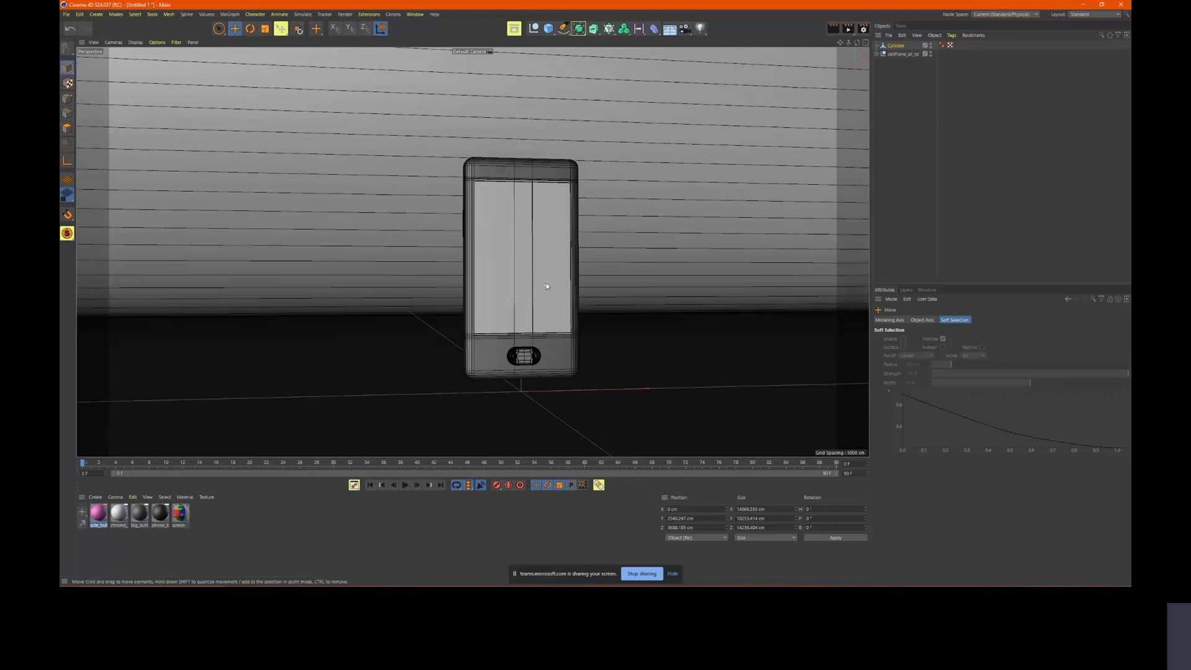
left_click(685, 28)
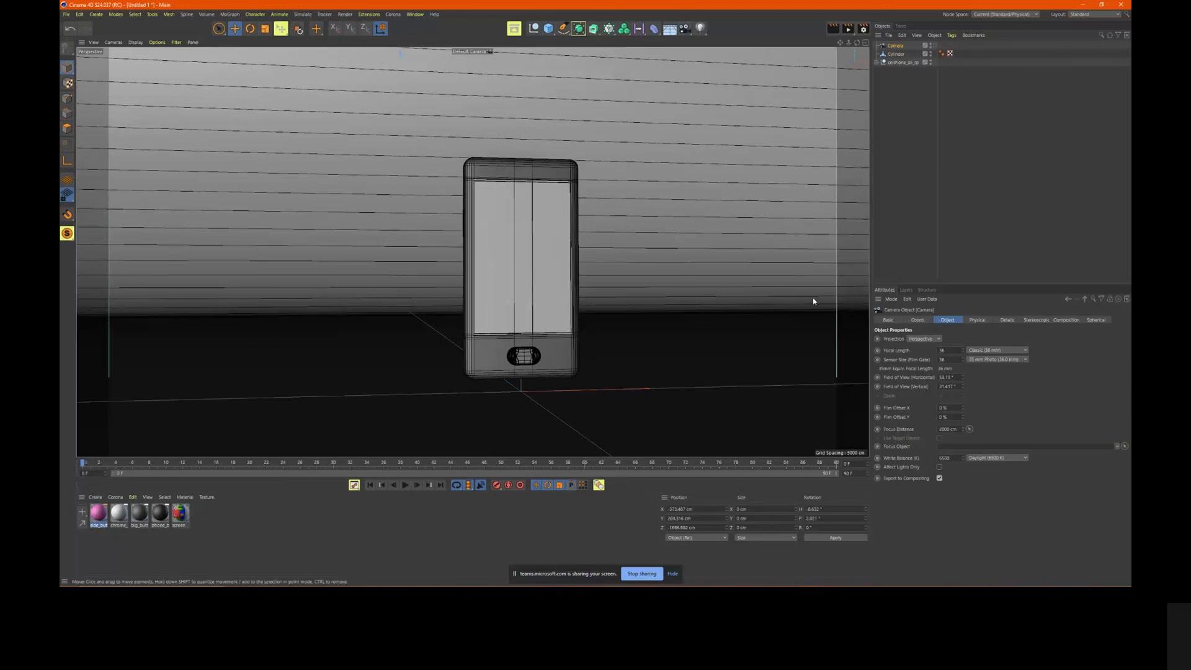
Add an area light, raise it above the floor and move it in front of the phone to about Z -2519 cm
scroll(585, 327, "down", 5)
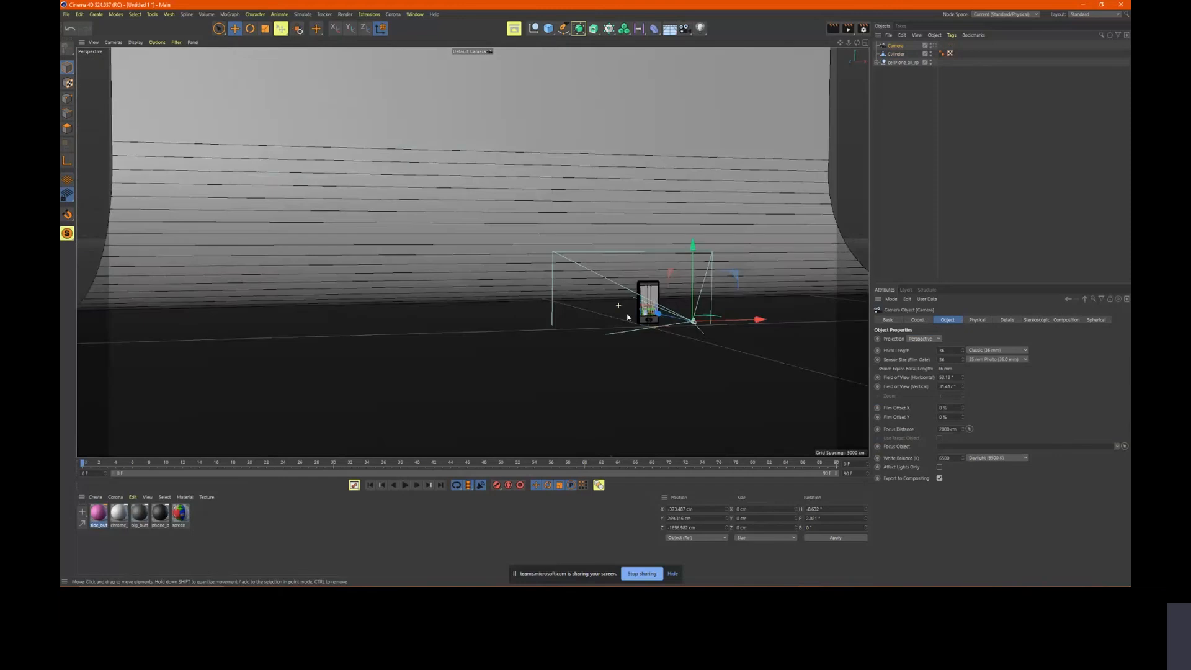
left_click_drag(625, 322, 558, 329, "alt")
left_click(684, 28)
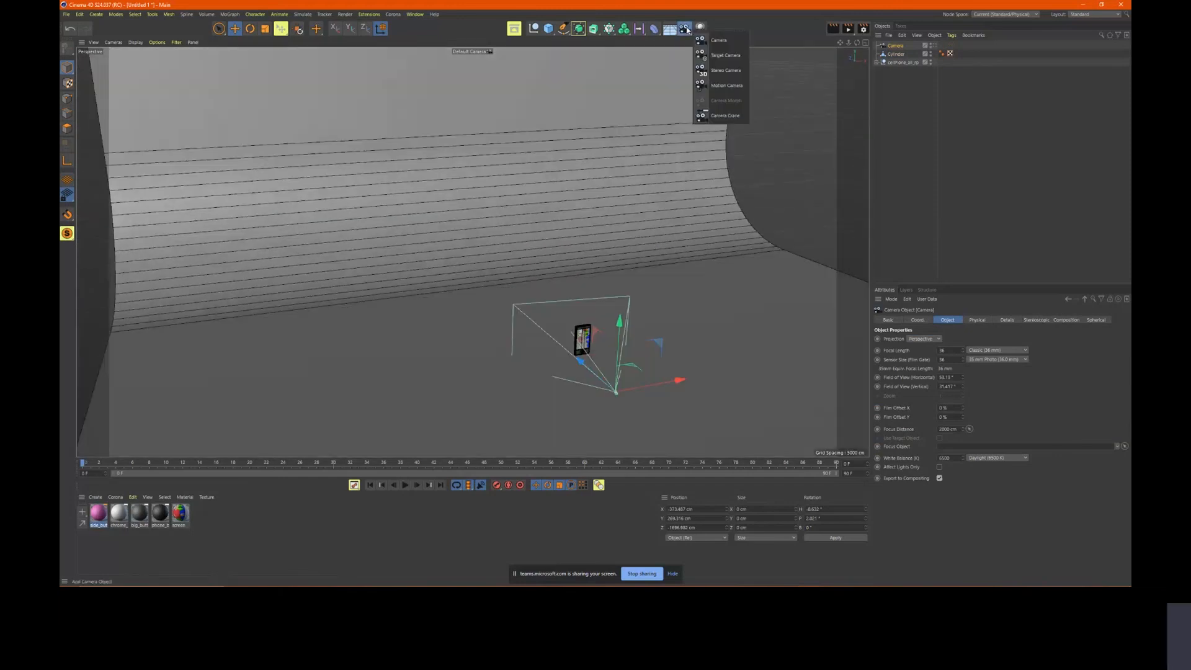
left_click(700, 28)
left_click(767, 55)
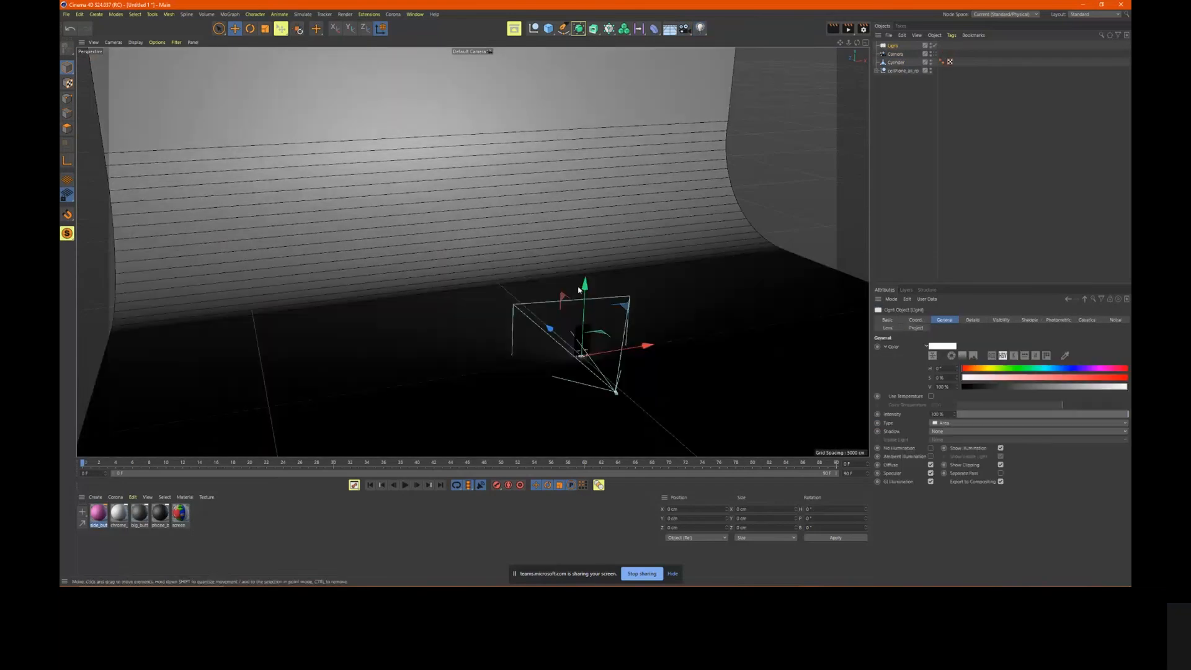
left_click_drag(578, 290, 586, 229)
left_click_drag(553, 274, 640, 314)
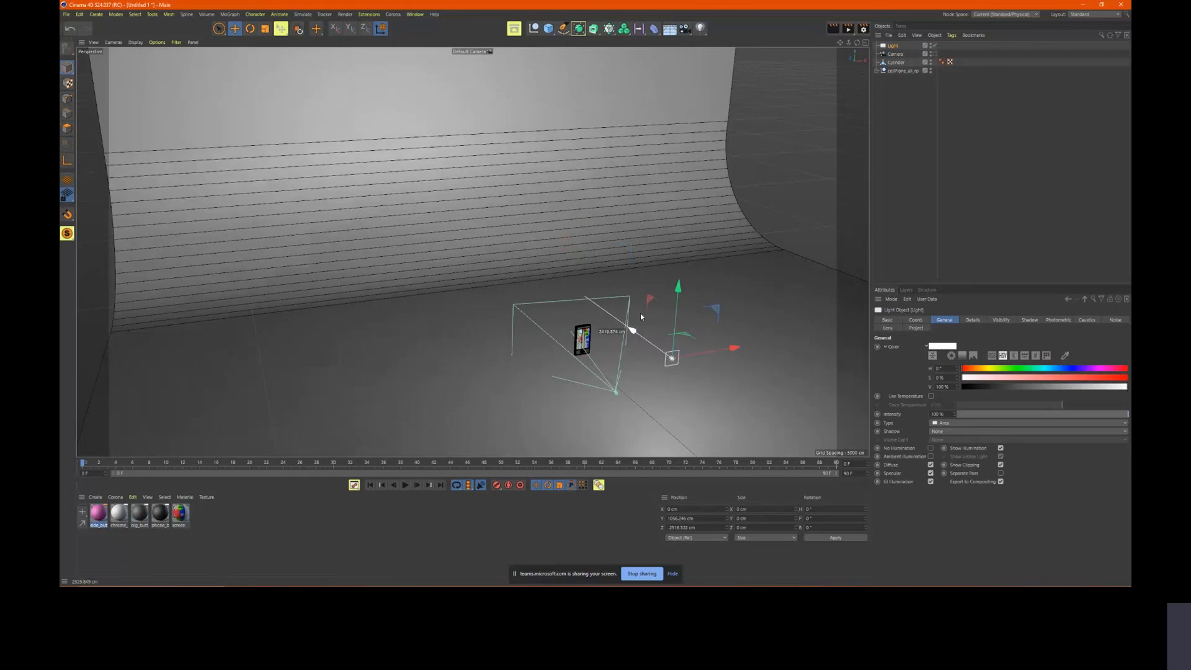
Rotate the area light, place a copy of it far along negative X and turn the copy toward the phone
key("r")
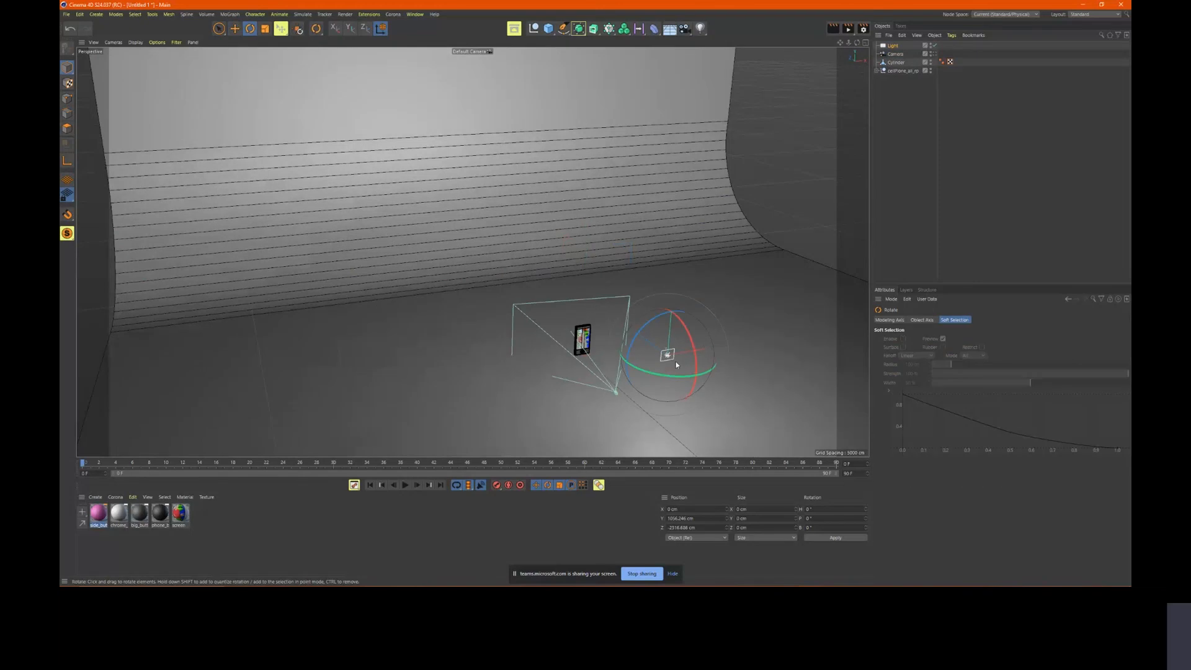
left_click_drag(676, 361, 335, 341)
key("e")
key("r")
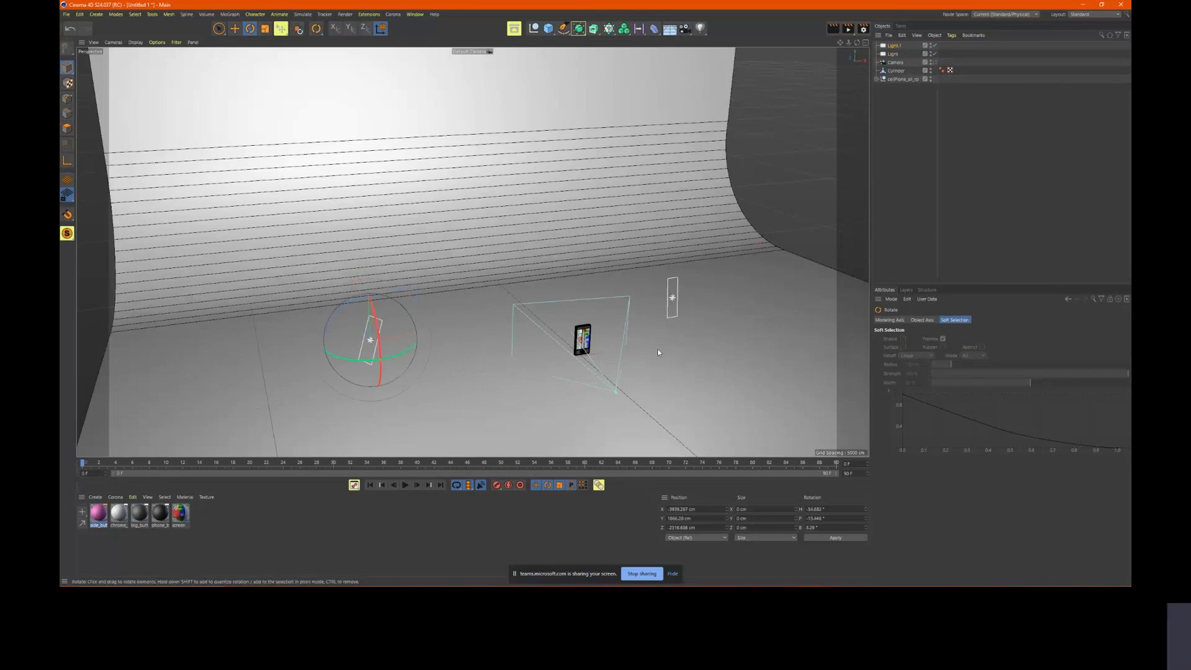
Move the first area light sideways along positive X, lower it, and turn it toward the phone to a heading of about 33°
left_click_drag(659, 352, 545, 266, "alt")
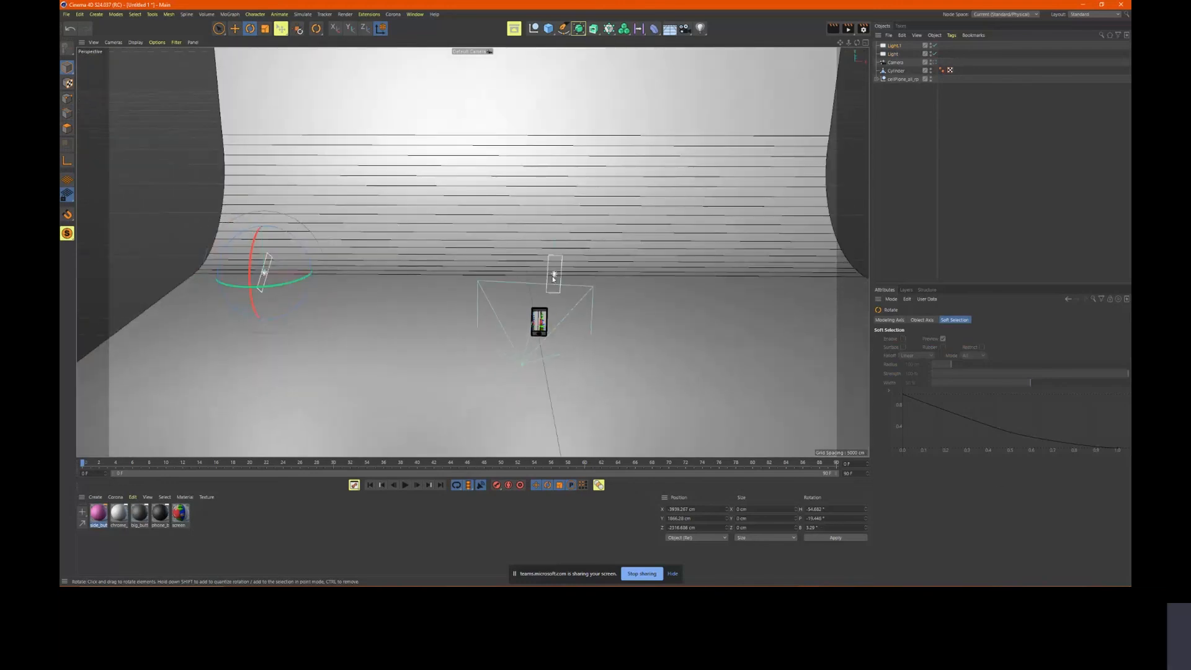
left_click(552, 272)
key("e")
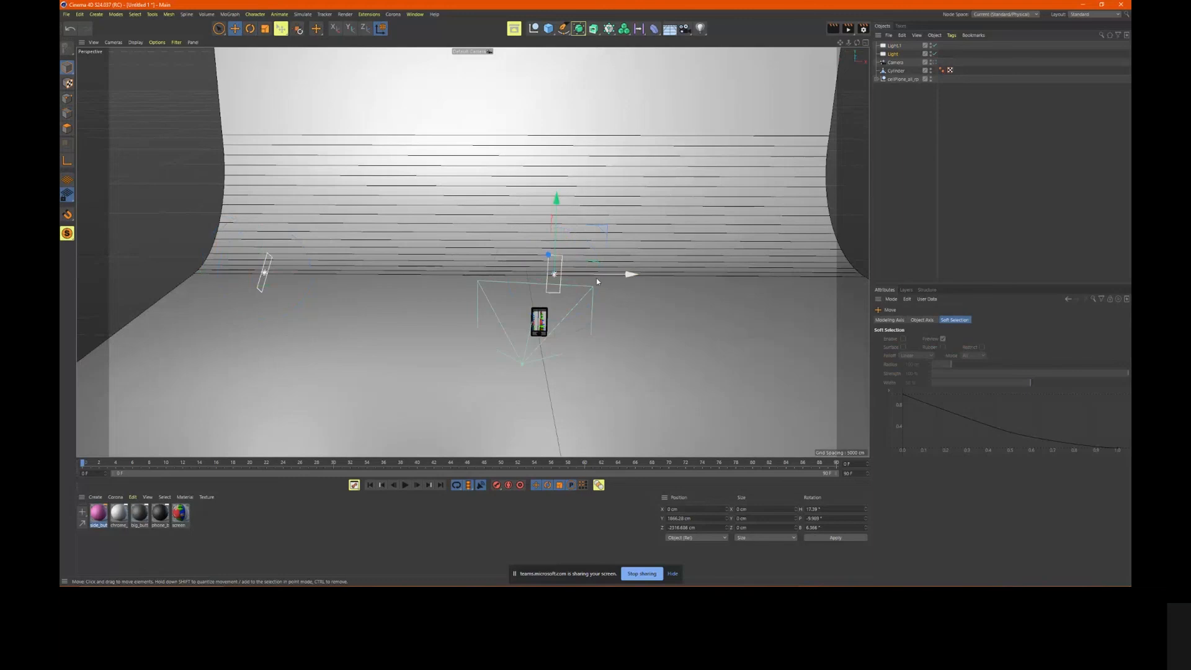
left_click_drag(597, 278, 645, 275)
left_click_drag(626, 211, 601, 302)
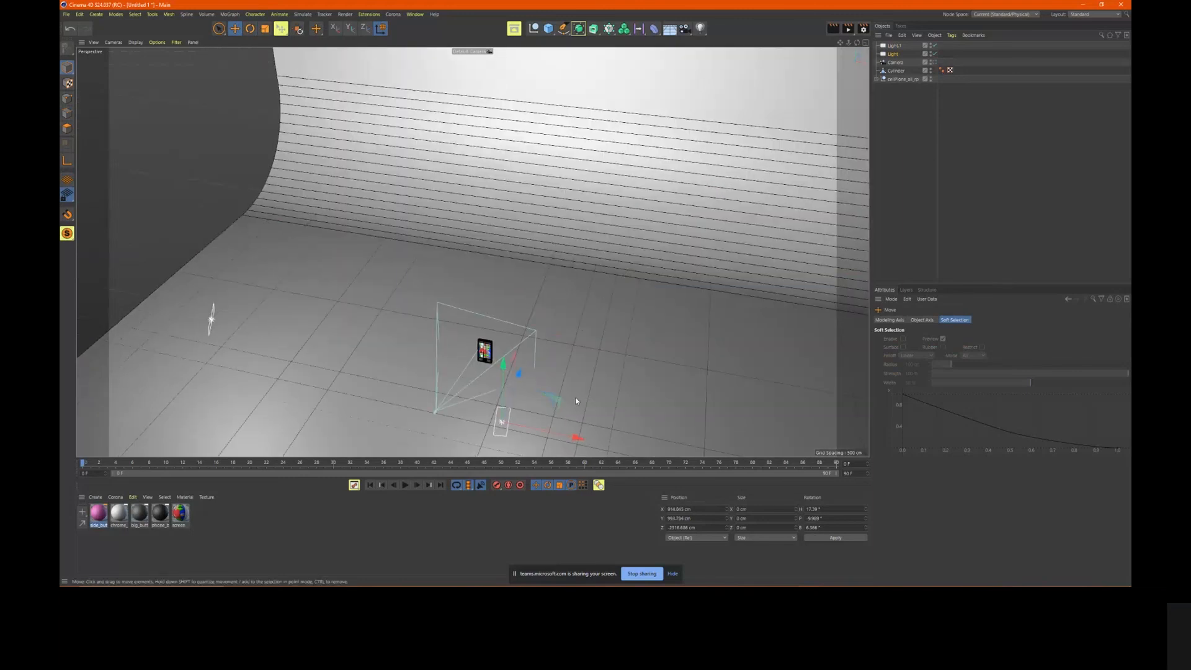
left_click_drag(576, 402, 590, 314, "alt")
key("r")
Duplicate that area light, position the copy above the phone at about Y 3484 cm and rotate it to aim downward
key("e")
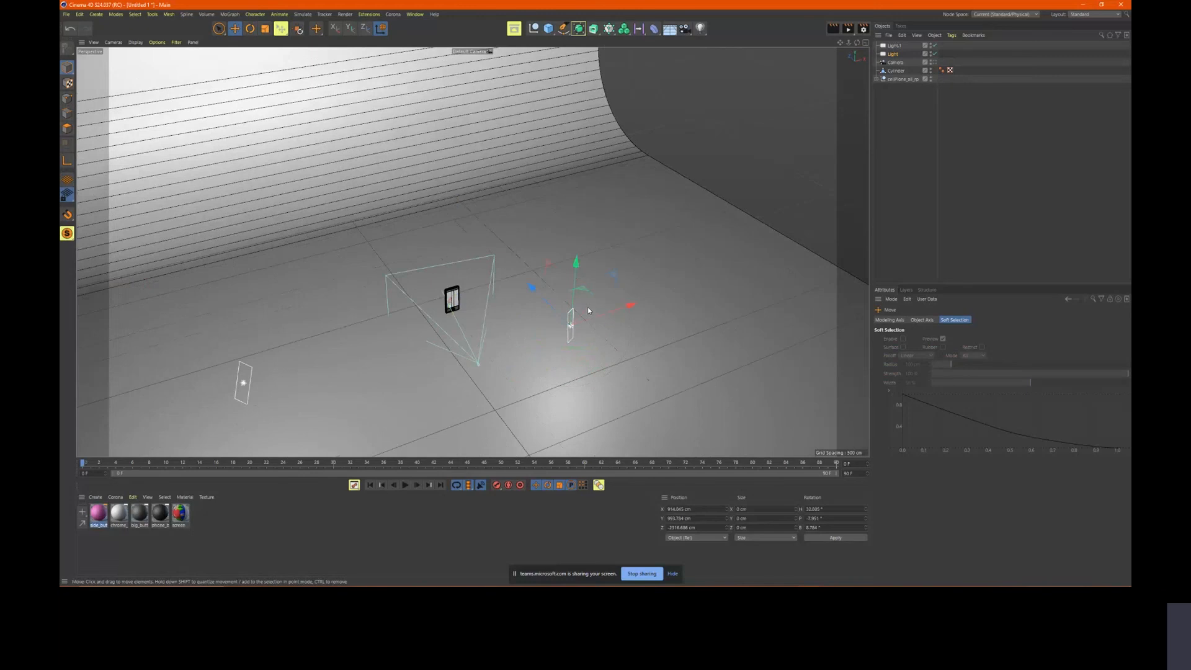
left_click_drag(569, 196, 582, 56, "ctrl")
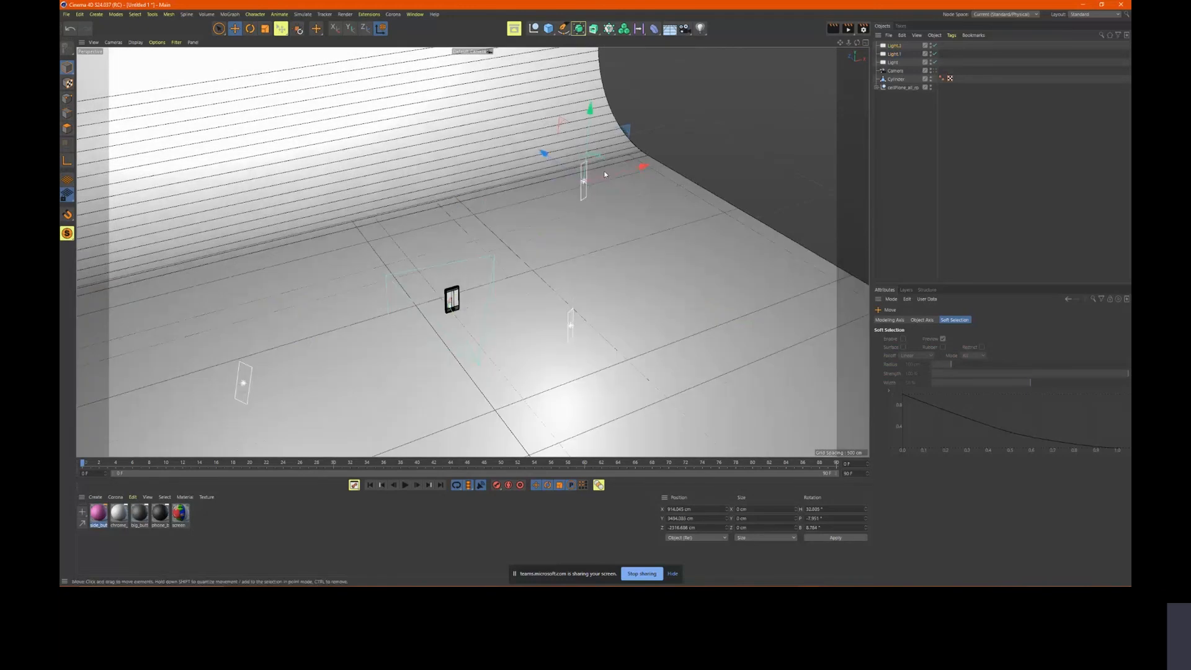
left_click_drag(544, 152, 479, 104)
left_click_drag(609, 264, 552, 324, "alt")
left_click_drag(529, 278, 519, 225)
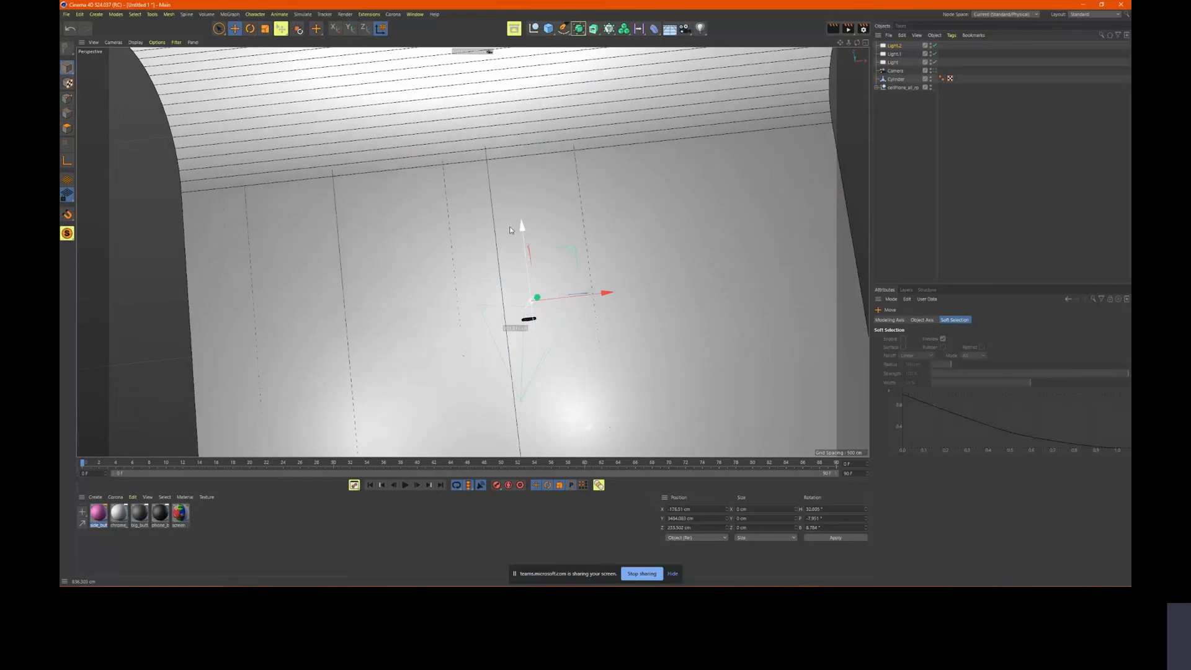
key("r")
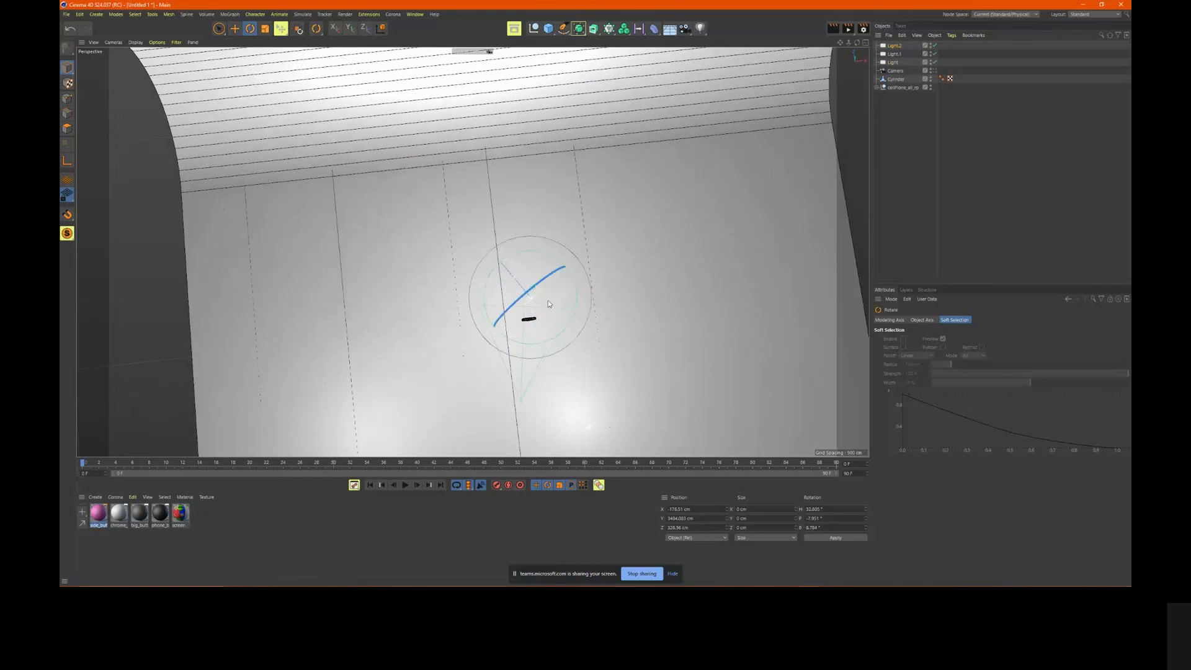
left_click_drag(549, 304, 549, 273)
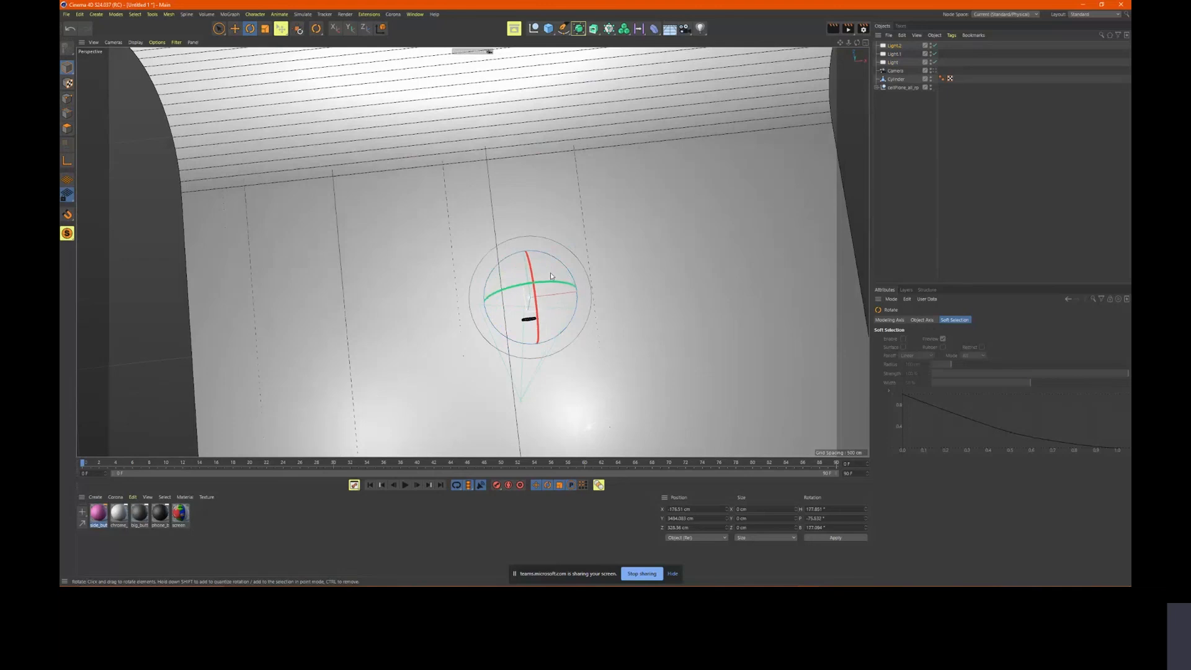
Select the camera and make it the active viewport camera to look through it
scroll(549, 273, "down", 5)
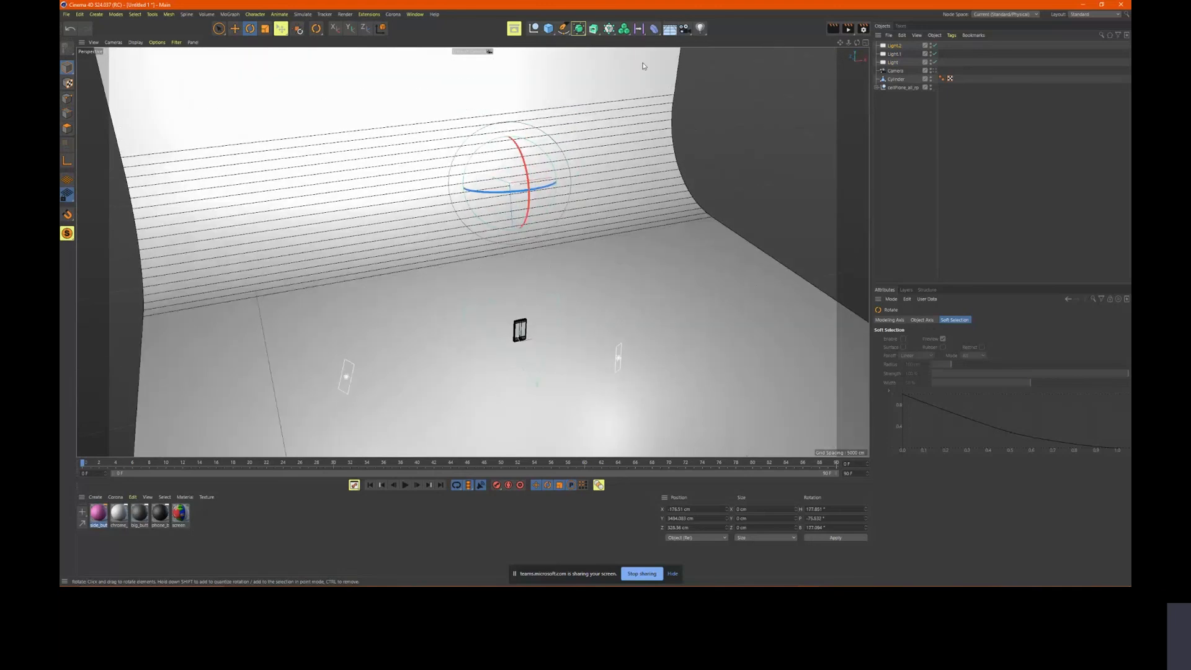
left_click(896, 71)
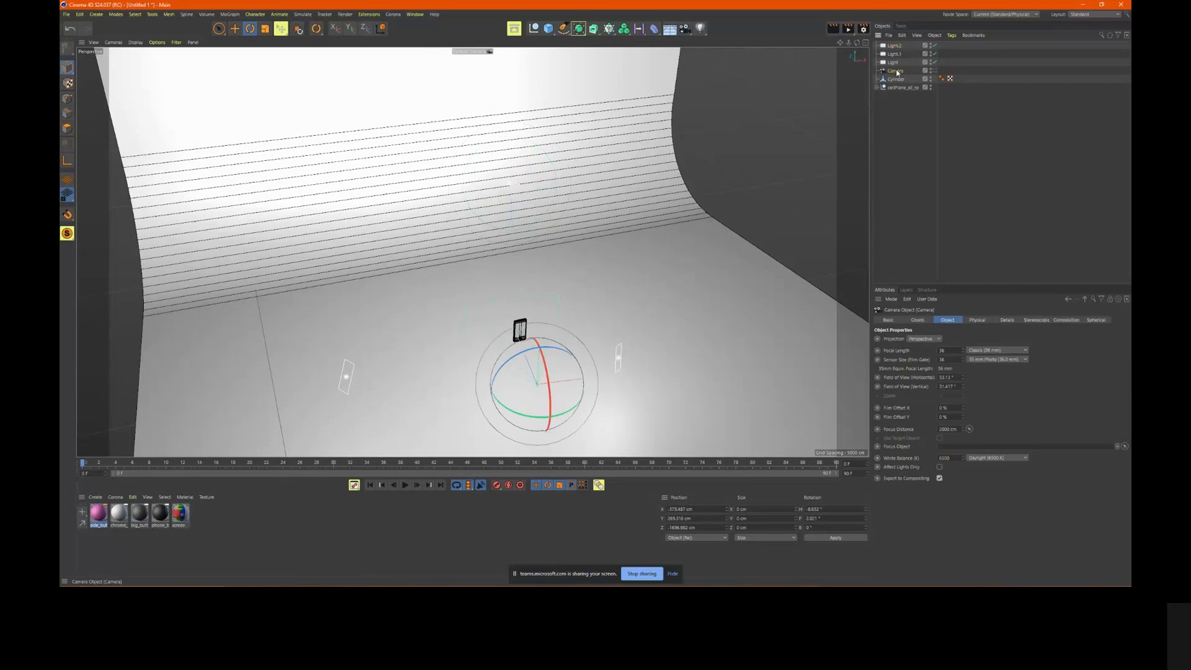
left_click(934, 71)
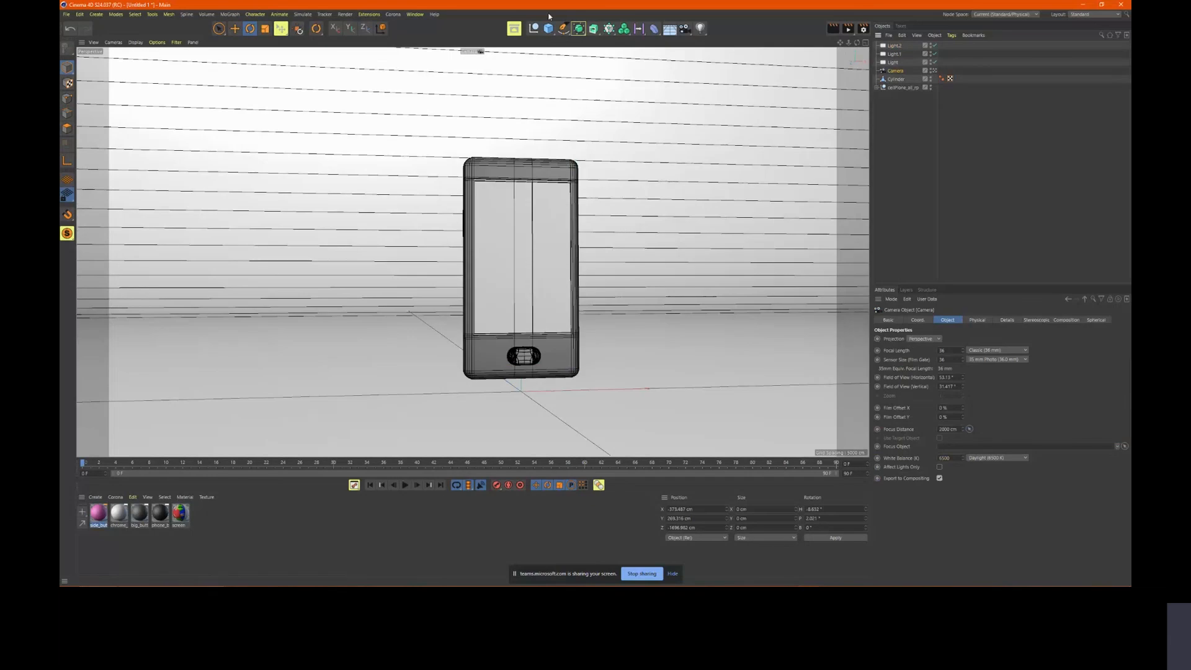
Render the camera view to the Picture Viewer, check the lighting on the phone, and close the render window
left_click(848, 29)
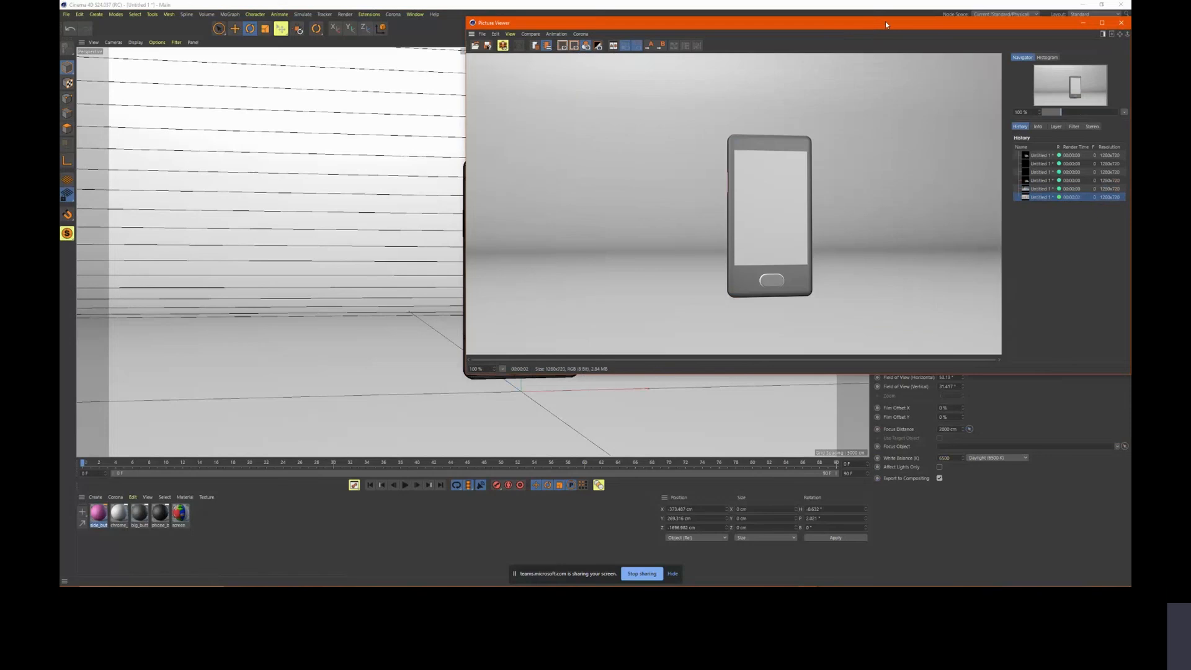
left_click_drag(885, 22, 637, 51)
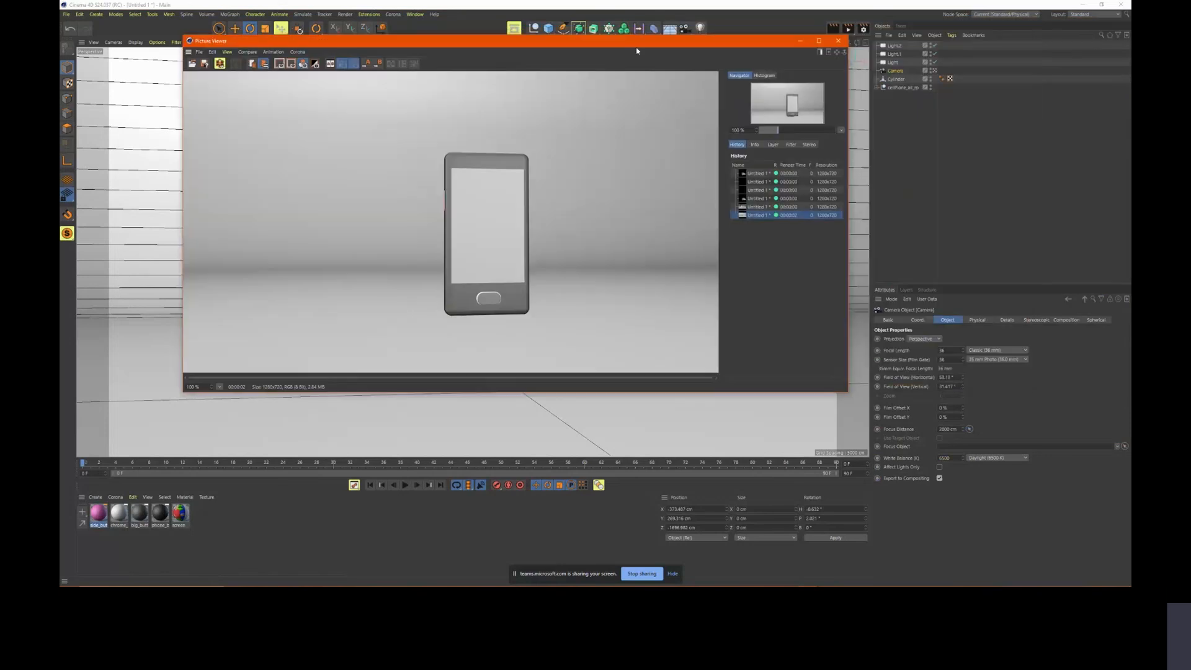
left_click(838, 41)
Add the Ambient Occlusion effect to the render settings and render the view again to compare it with the previous render
left_click(863, 30)
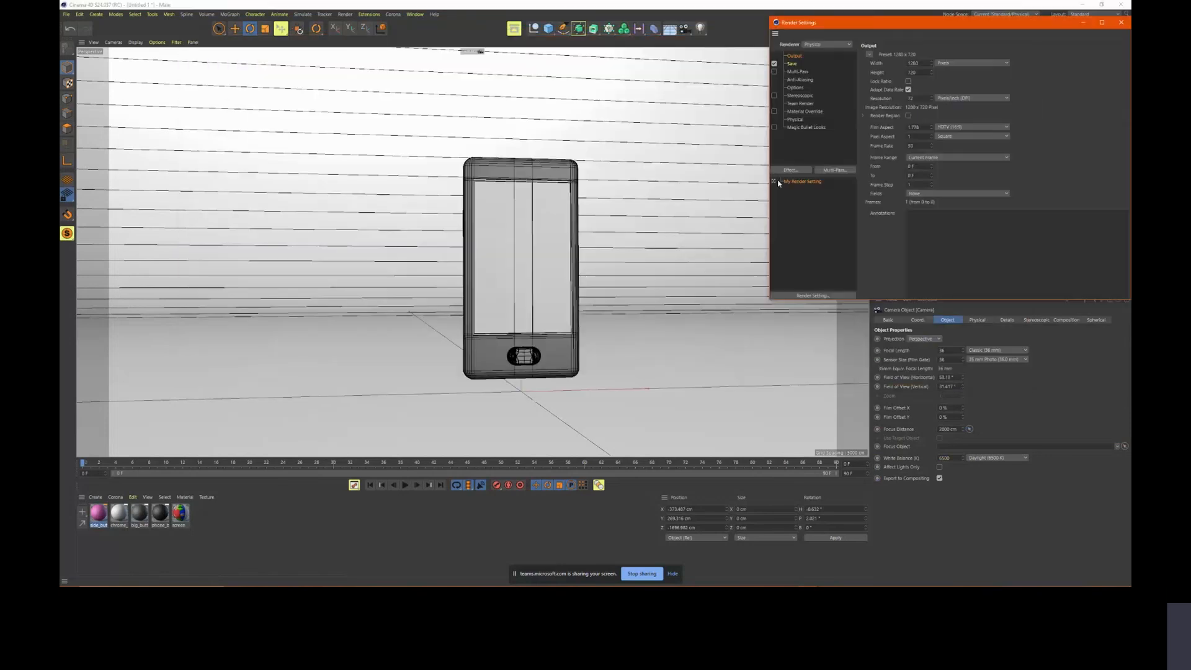
left_click(791, 170)
left_click(842, 228)
left_click_drag(856, 27, 832, 67)
left_click(849, 29)
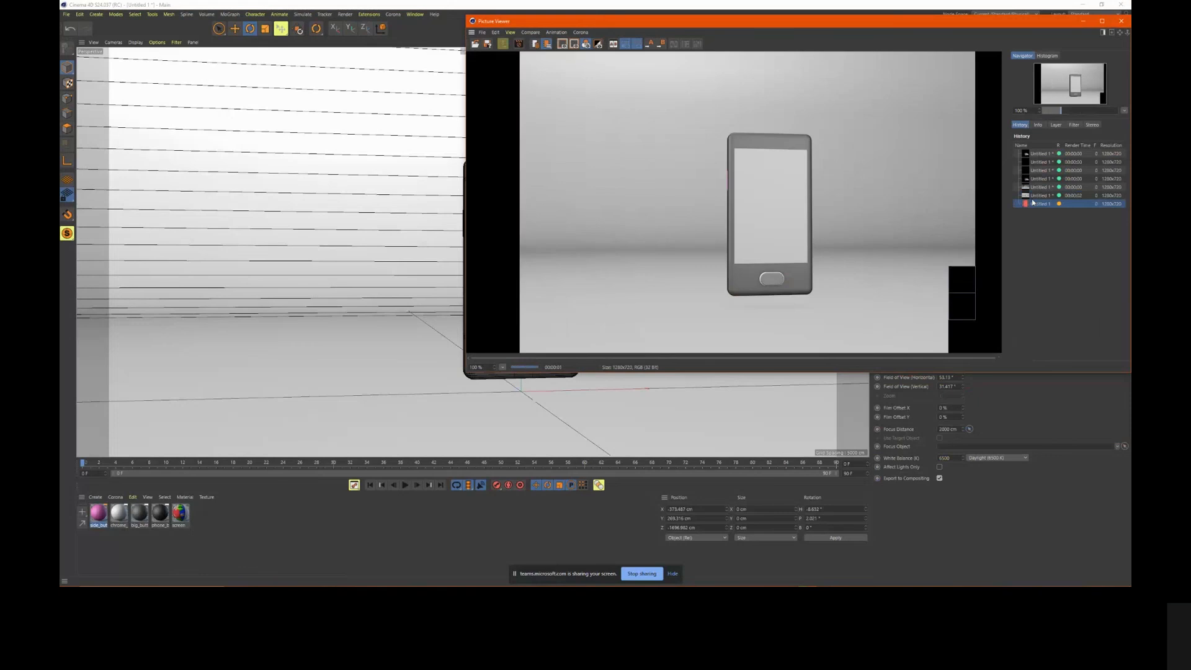
left_click(1037, 203)
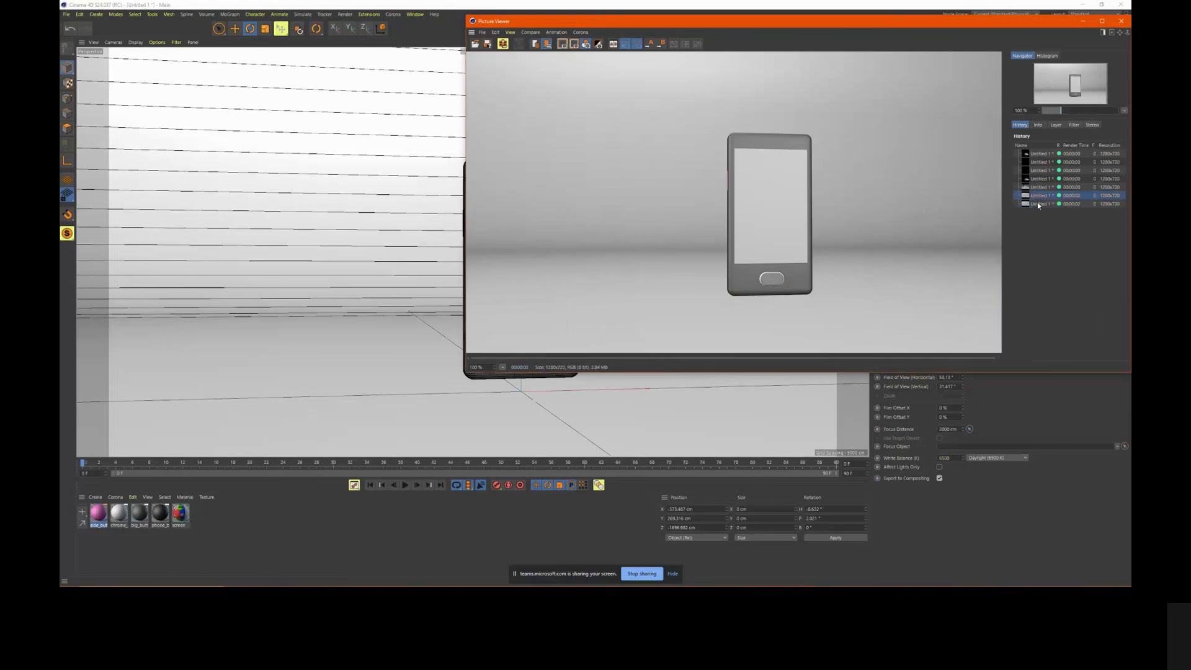
left_click(1122, 21)
Add the Global Illumination effect to the render settings, test it with a new render, and close the render windows
left_click(766, 212)
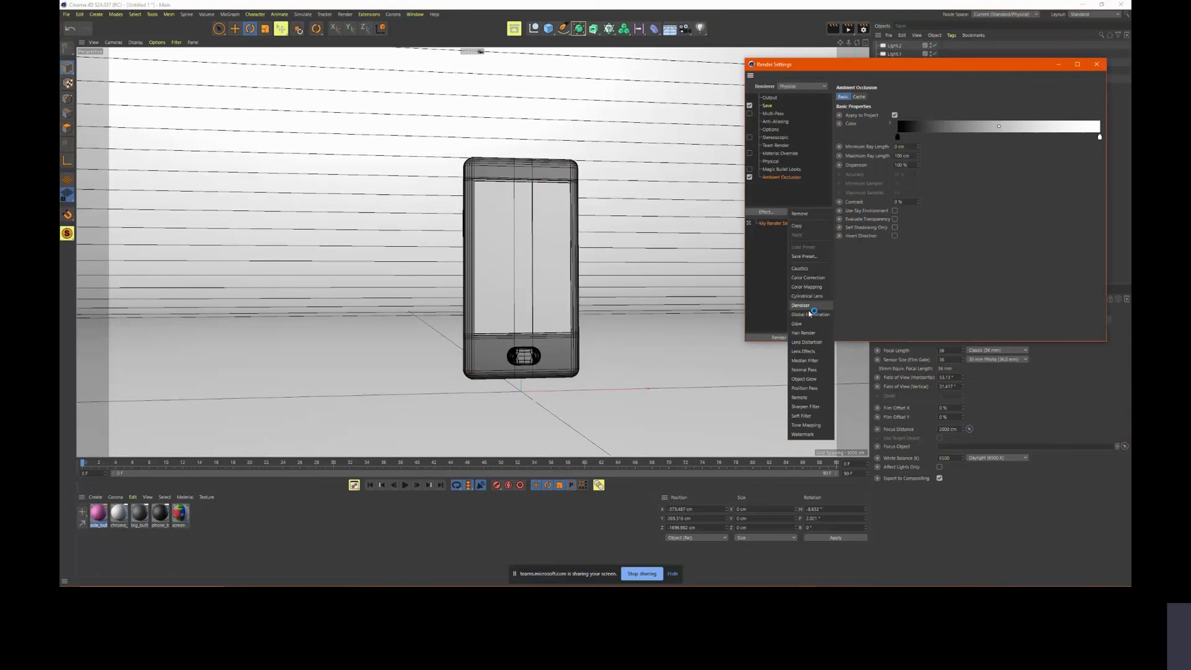
left_click(809, 312)
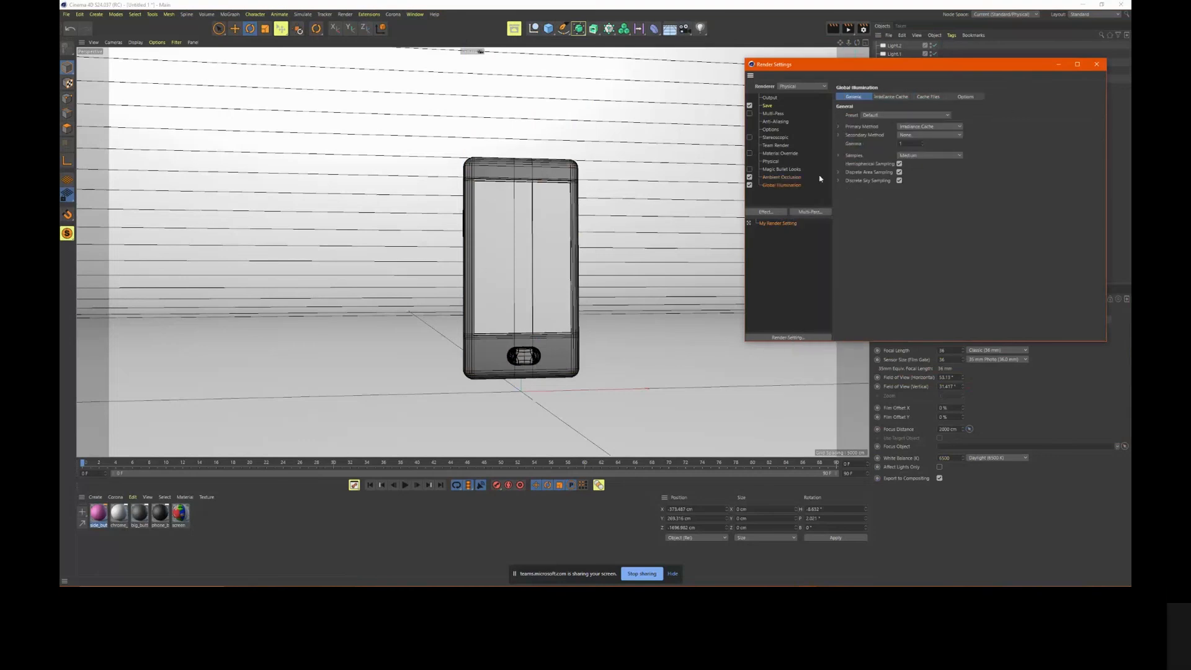
left_click(849, 28)
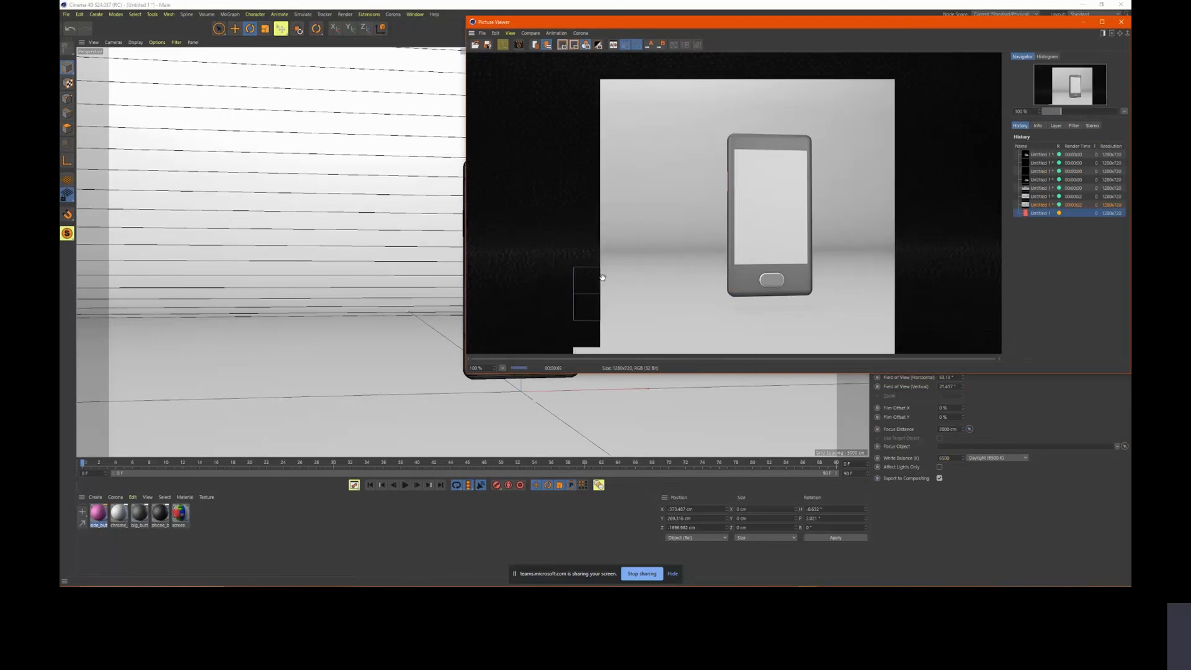
left_click(1121, 21)
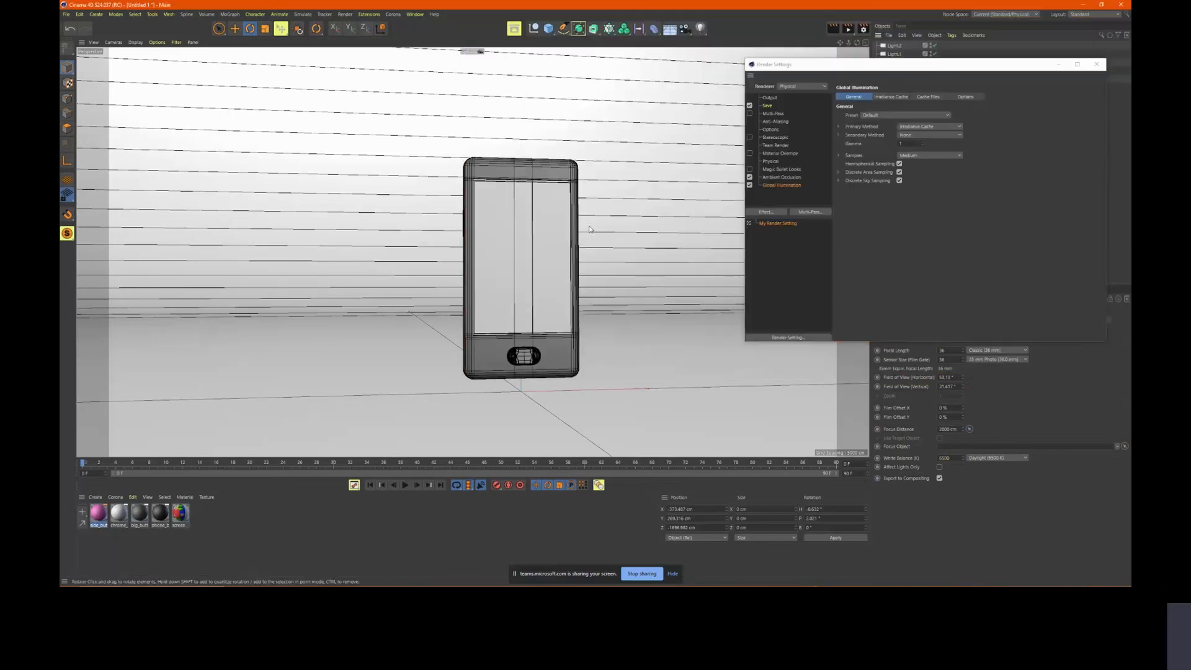
left_click(1097, 64)
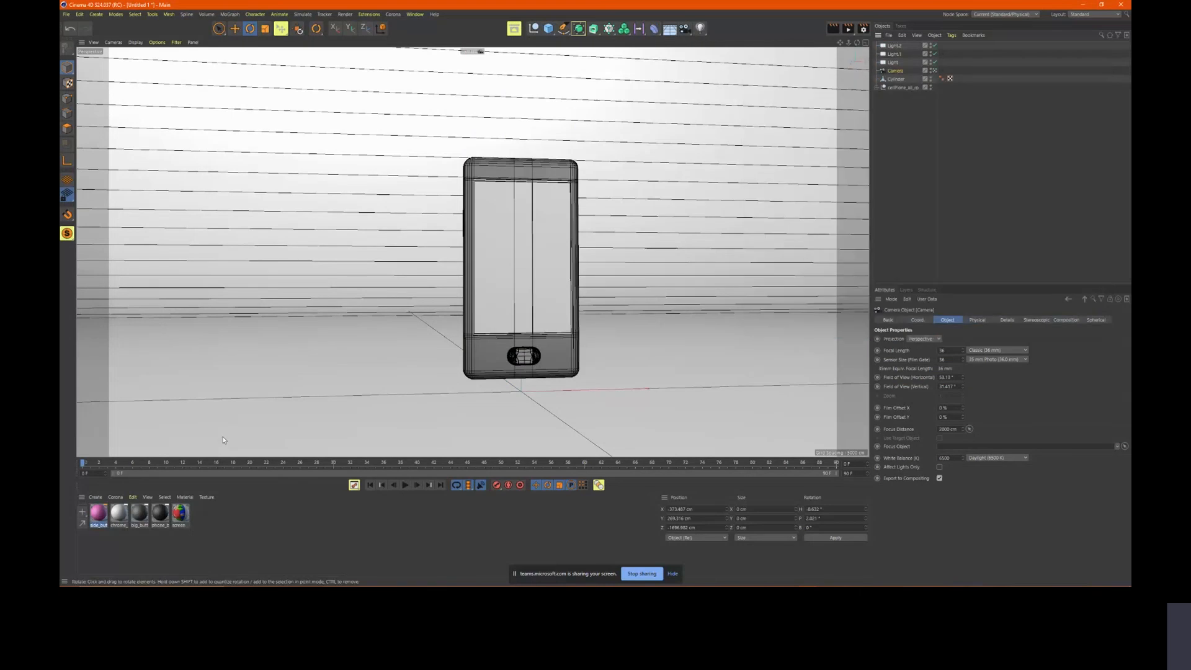
Set the phone_body material's specular layer to type GGX with 11% roughness and render the view
double_click(160, 515)
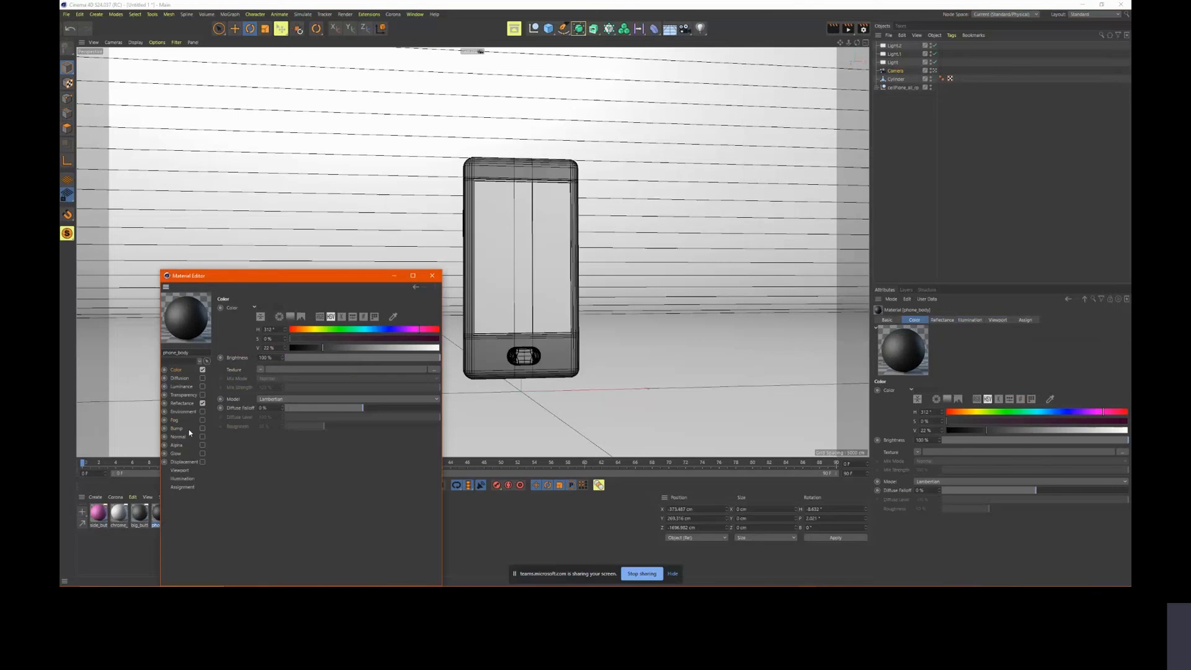
left_click(181, 403)
left_click(315, 430)
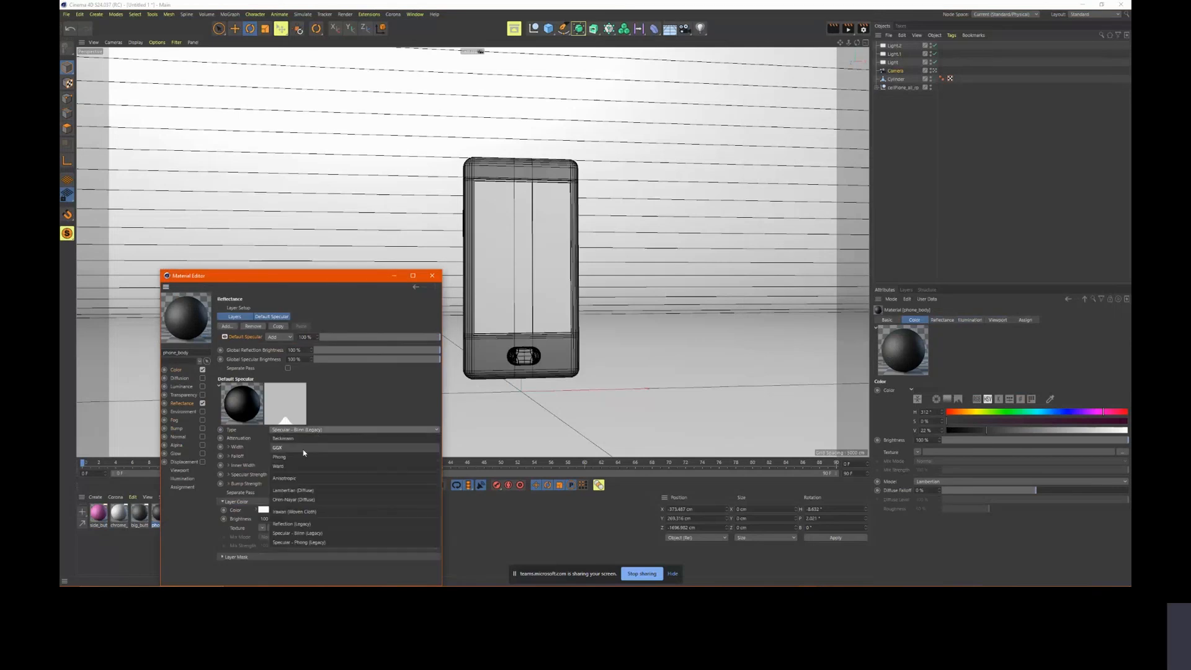
left_click(294, 448)
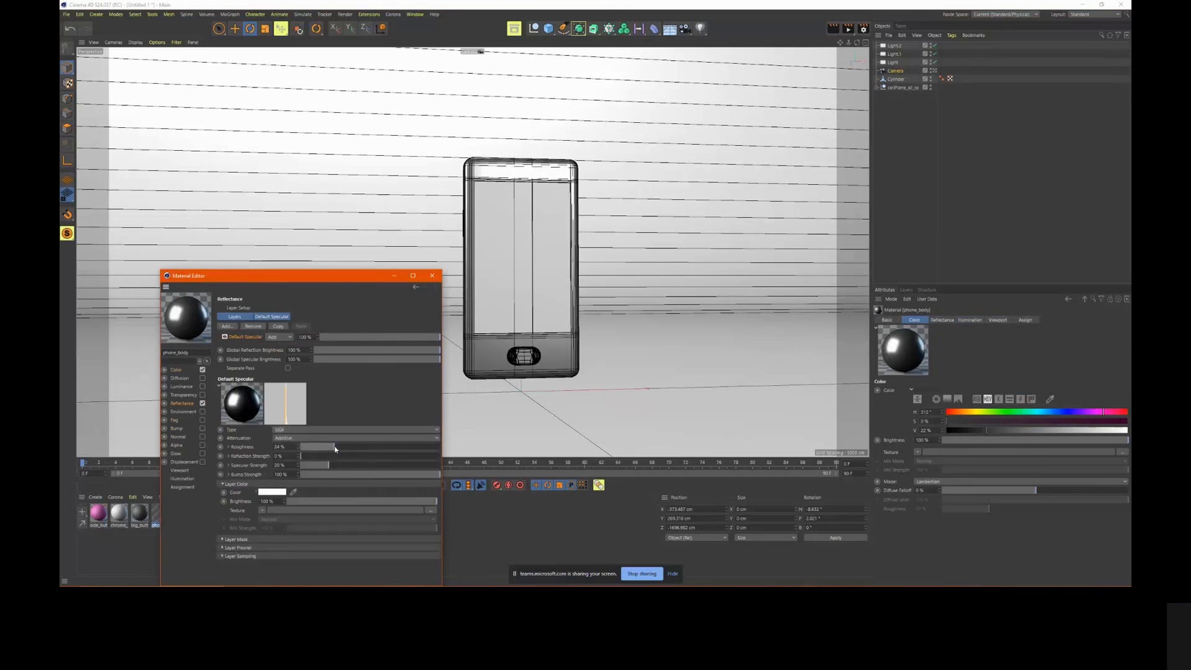
left_click_drag(327, 448, 316, 448)
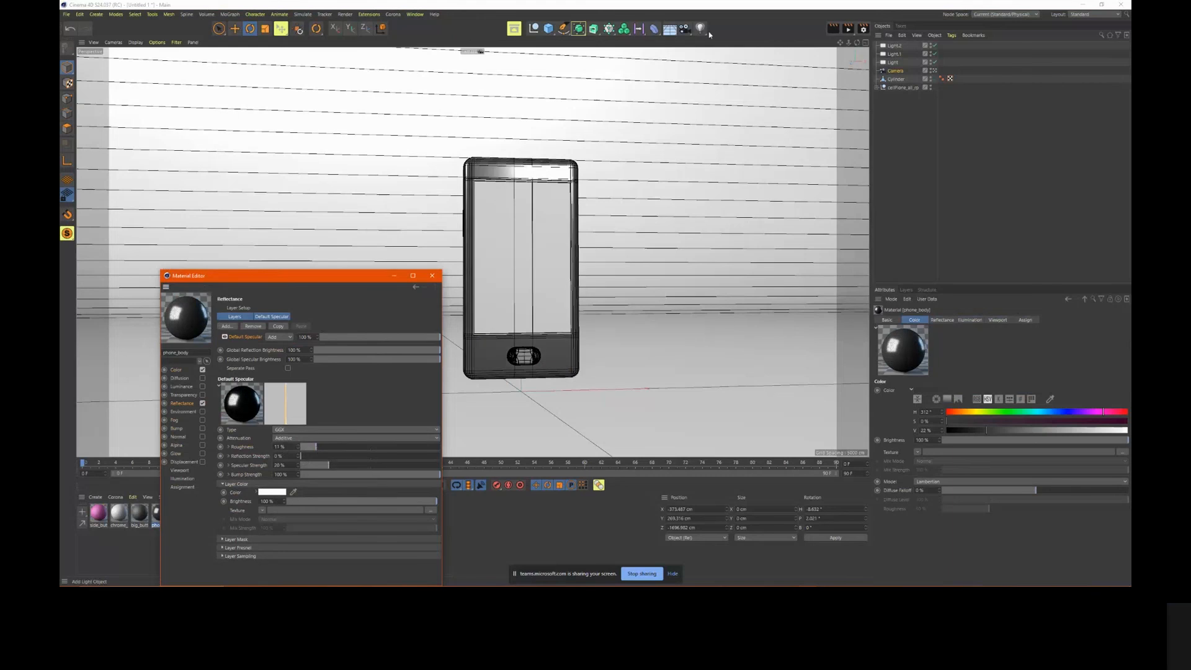
left_click(853, 31)
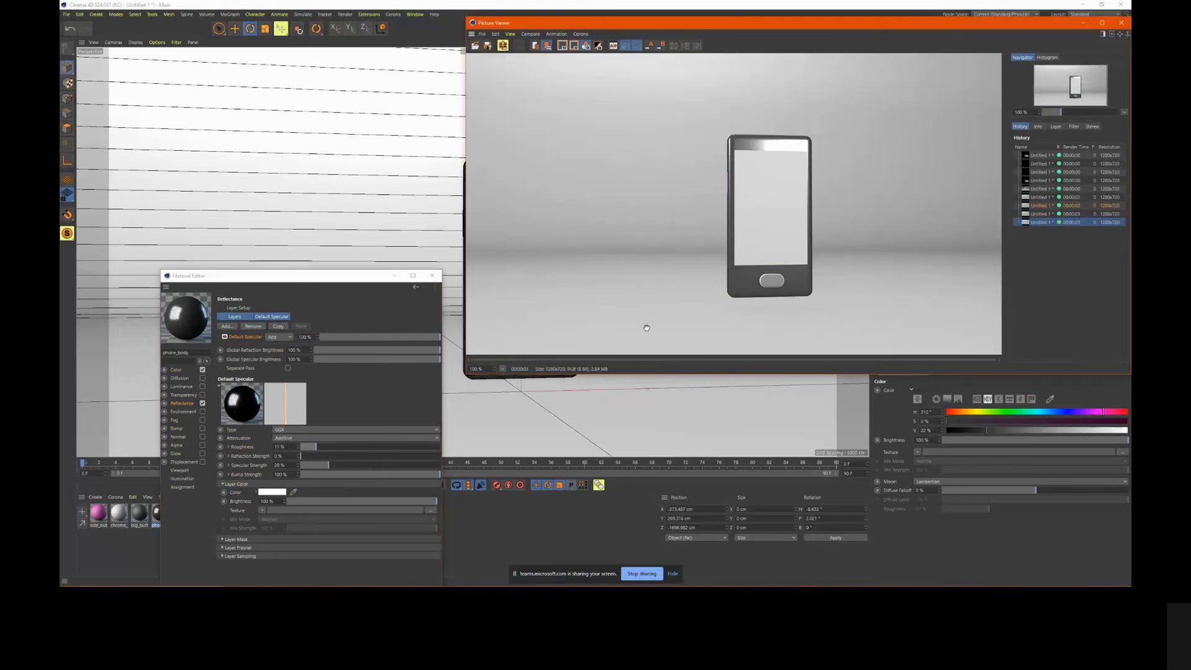
Darken the phone_body material's color to a value of about 8% and check it with a new render
left_click(195, 370)
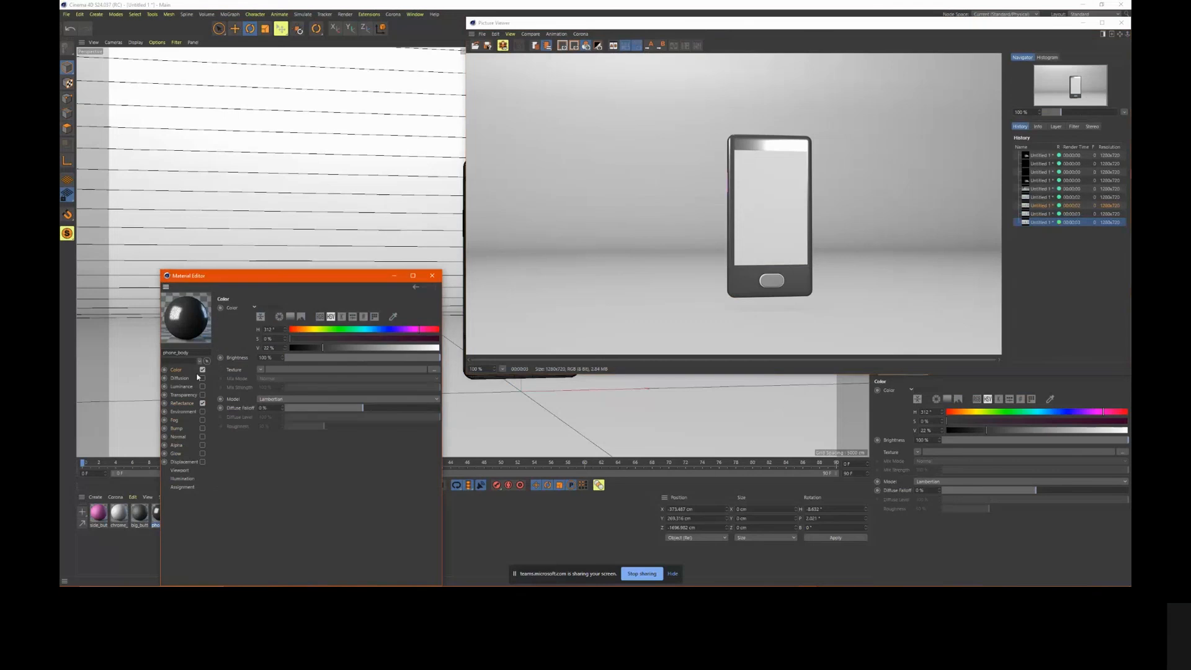
left_click_drag(331, 353, 302, 349)
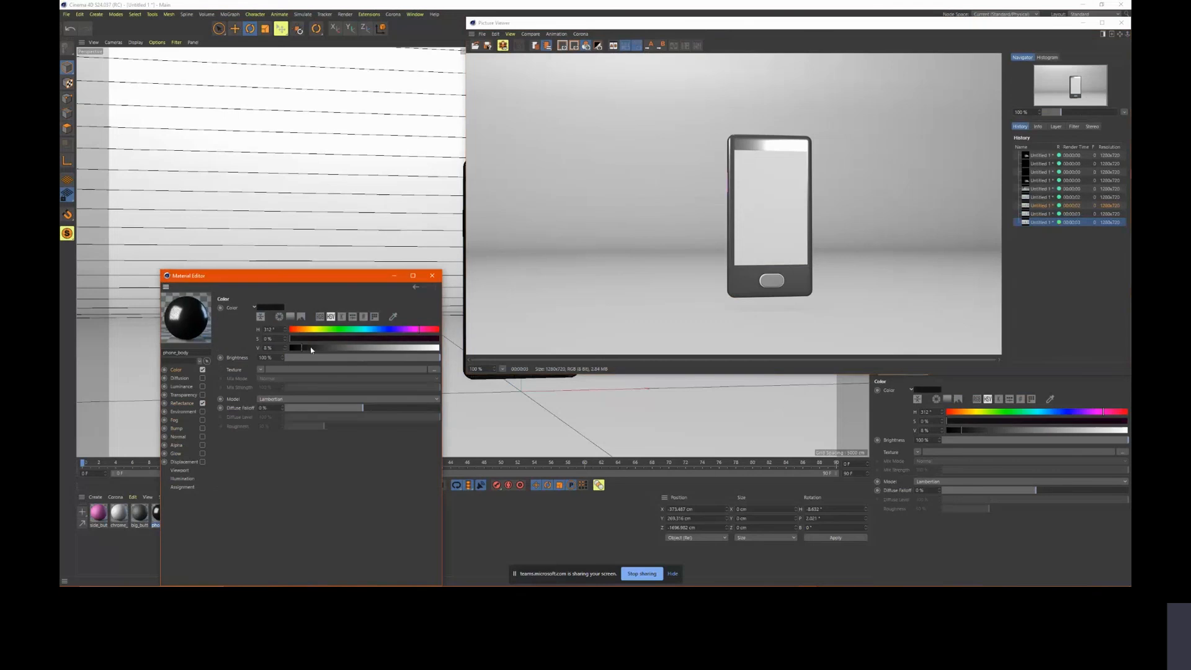
left_click_drag(924, 22, 901, 52)
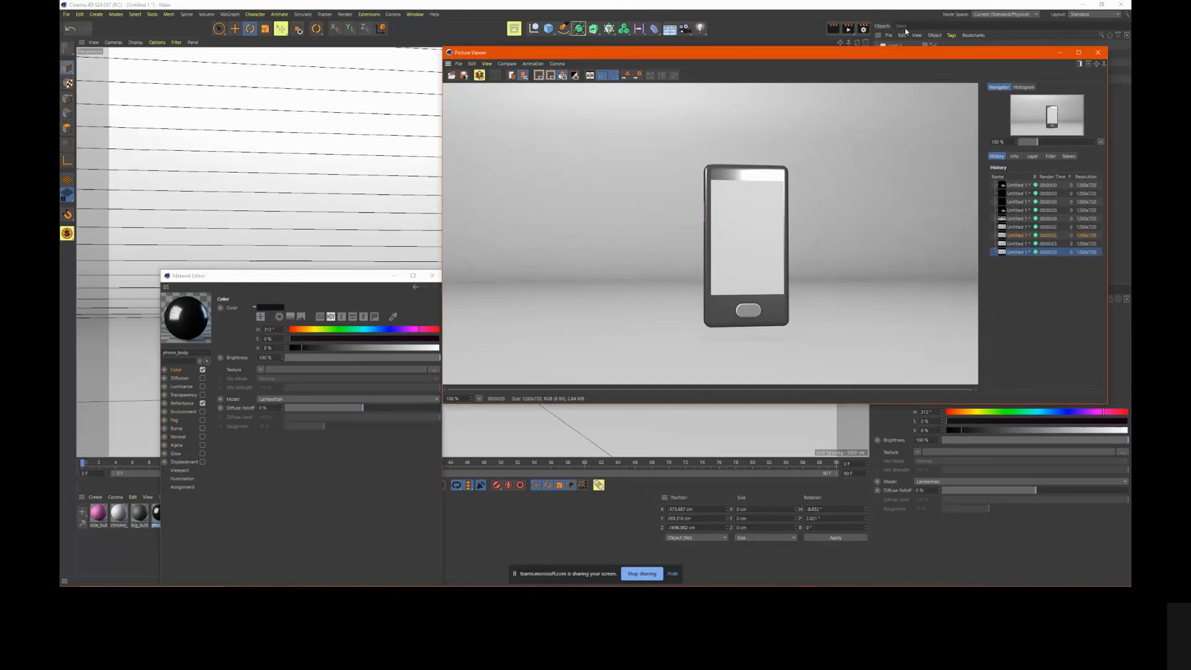
left_click(849, 30)
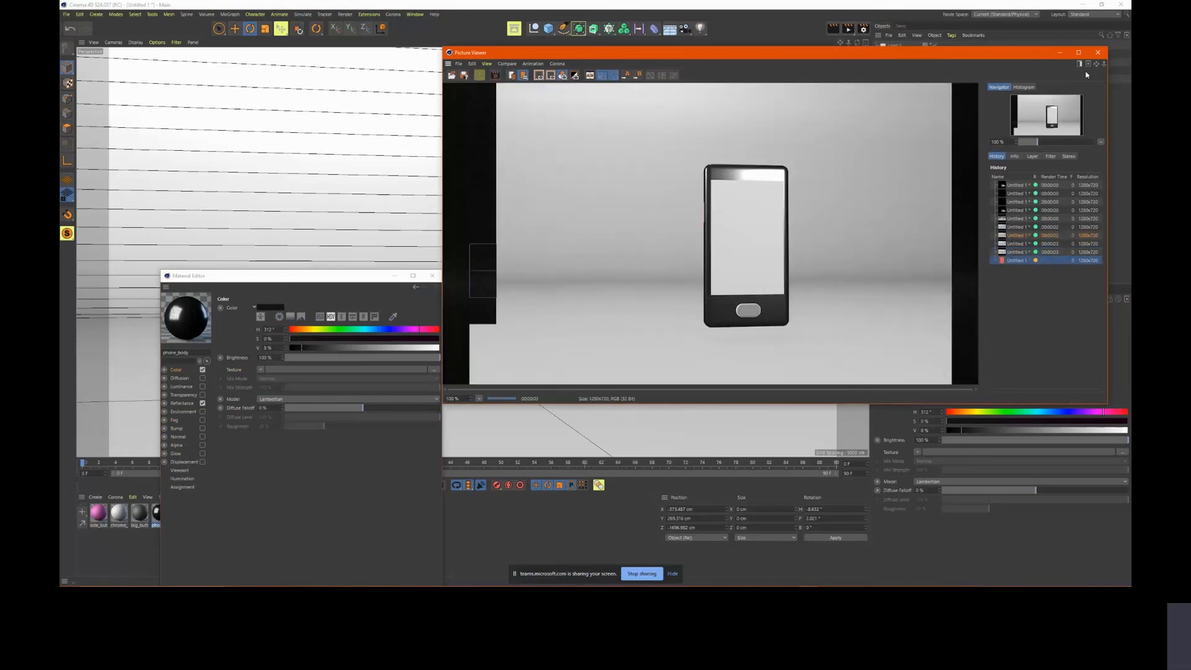
left_click(1098, 53)
Lower the intensity of Light.2 and Light.1 to about 63% each and of the first light to about 59%
left_click(897, 45)
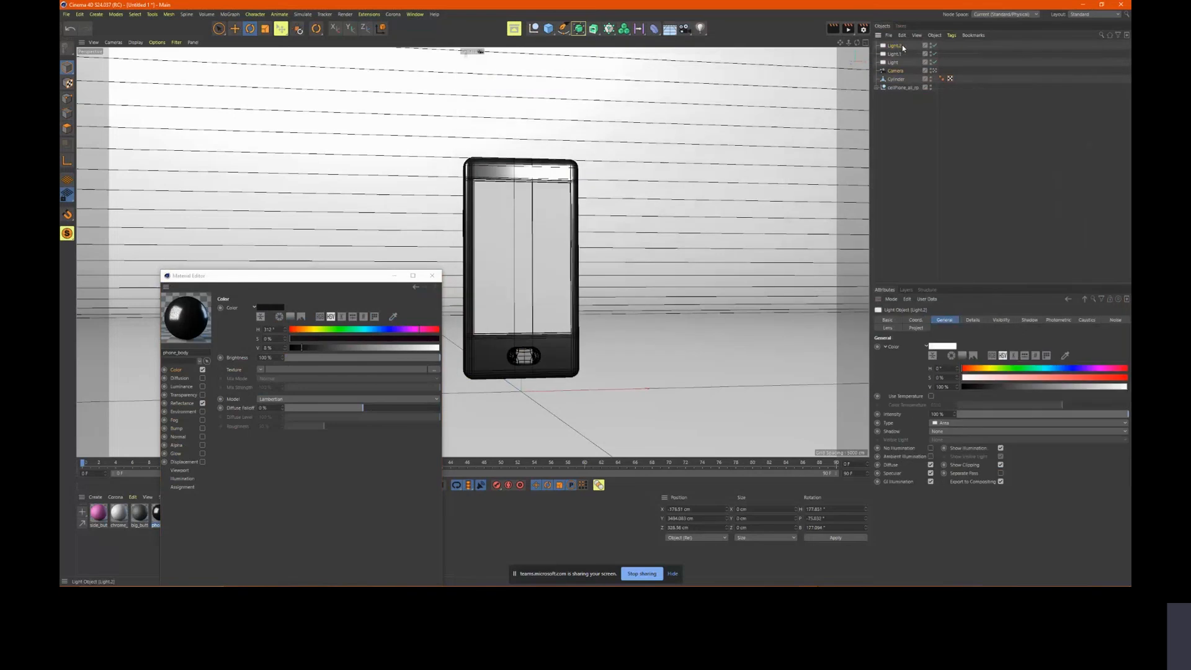
left_click_drag(914, 44, 891, 72)
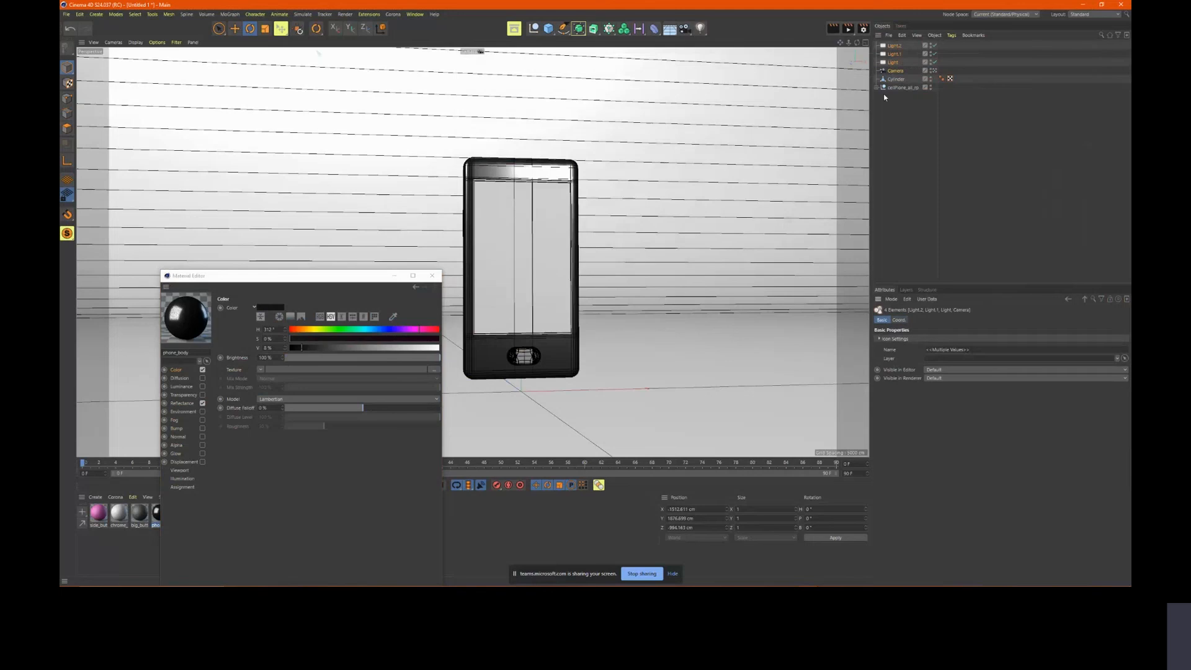
left_click(901, 46)
left_click(945, 320)
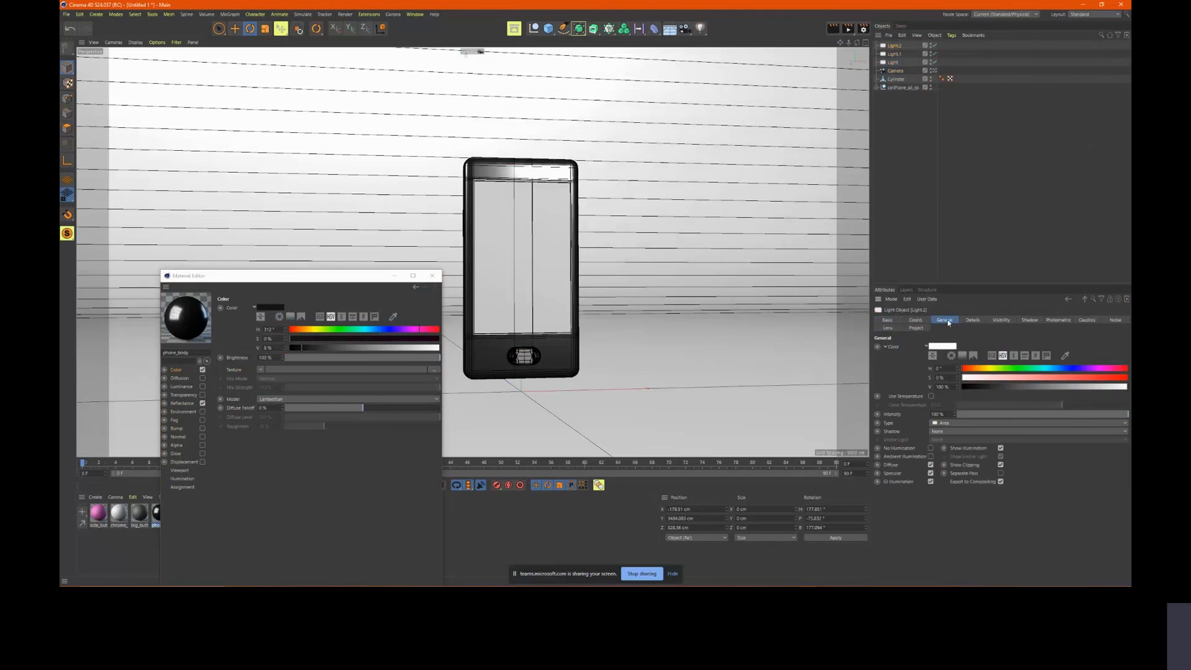
left_click_drag(1069, 415, 1063, 417)
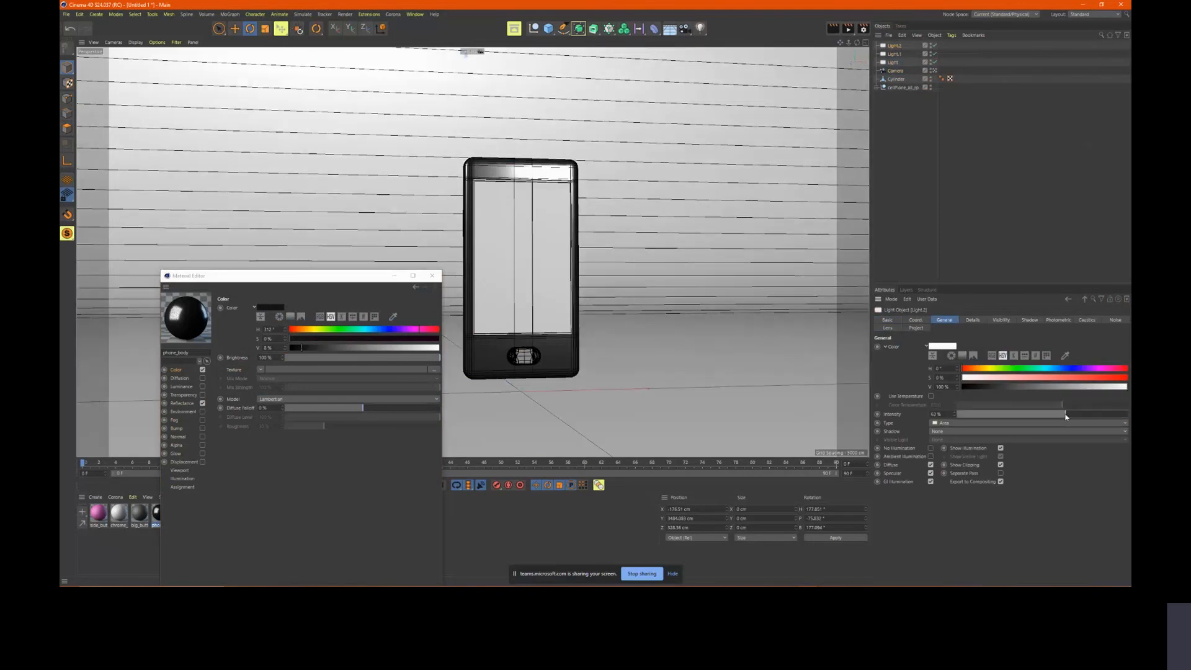
left_click(895, 53)
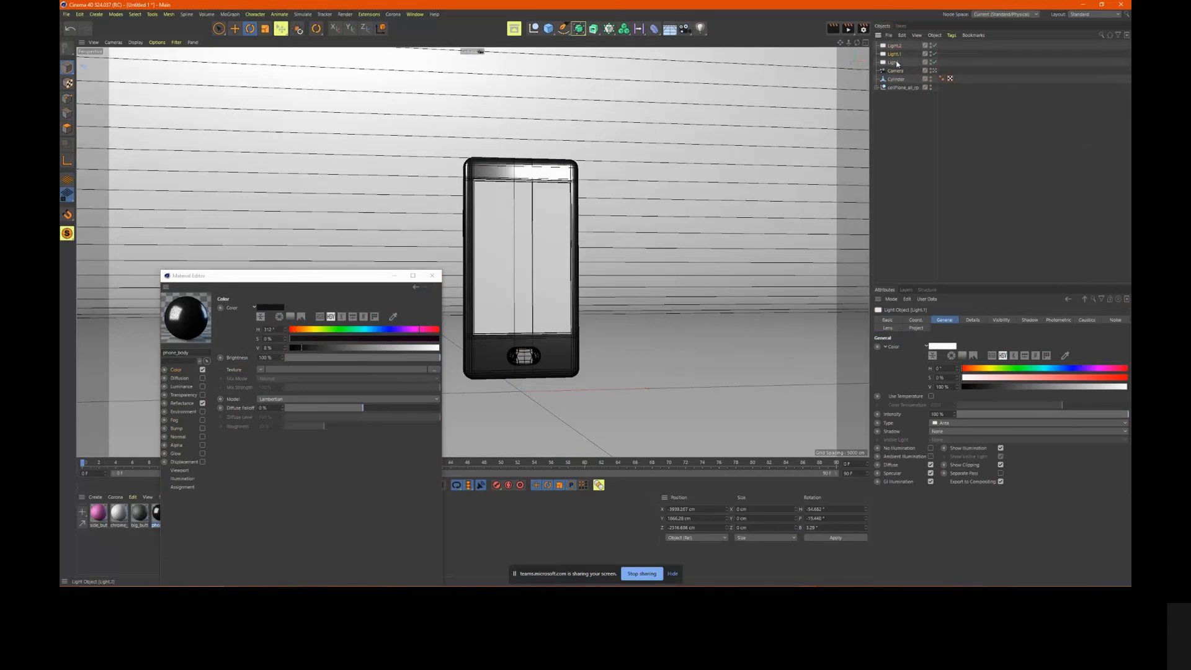
left_click(1064, 416)
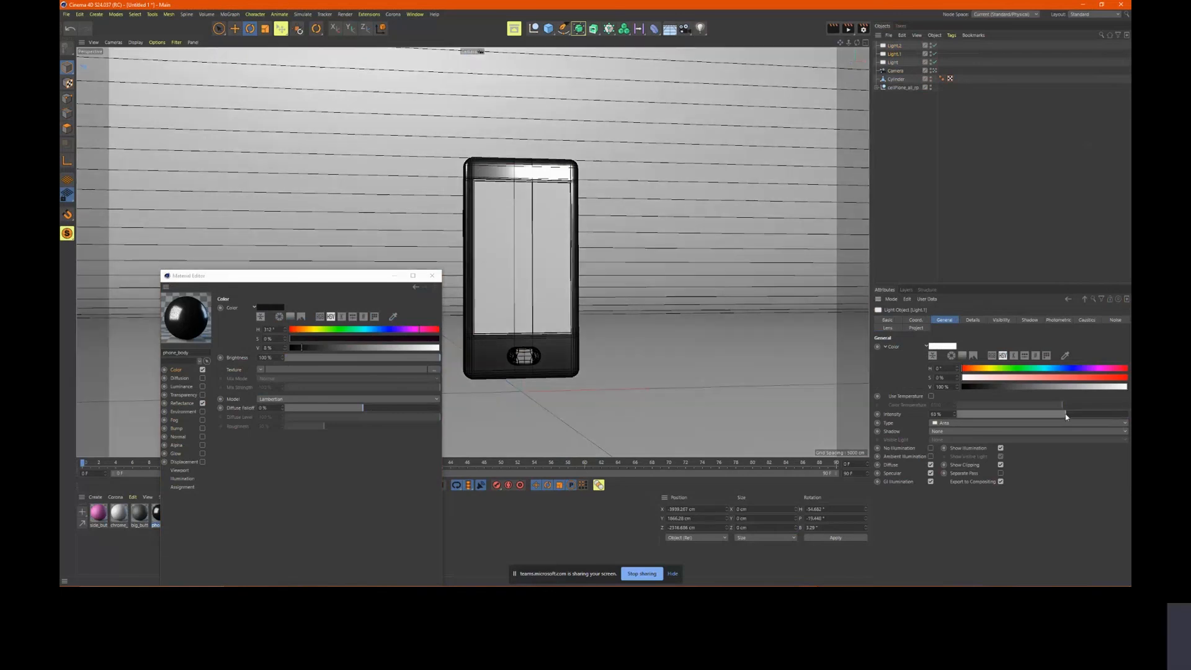
left_click(892, 62)
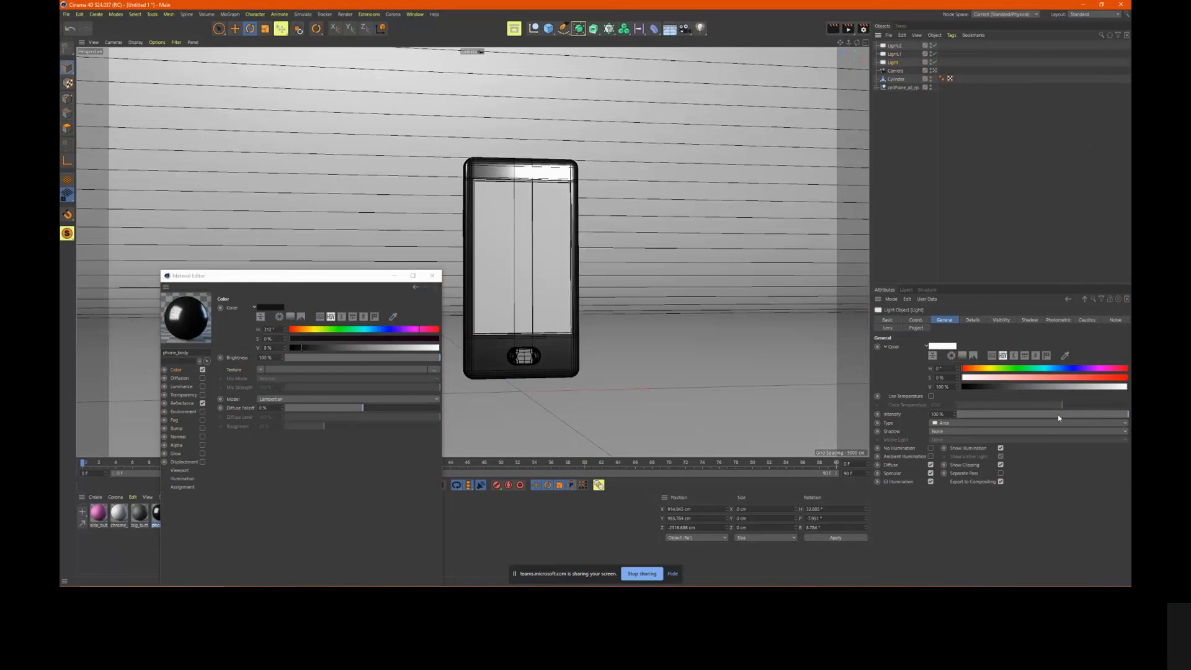
left_click(1059, 415)
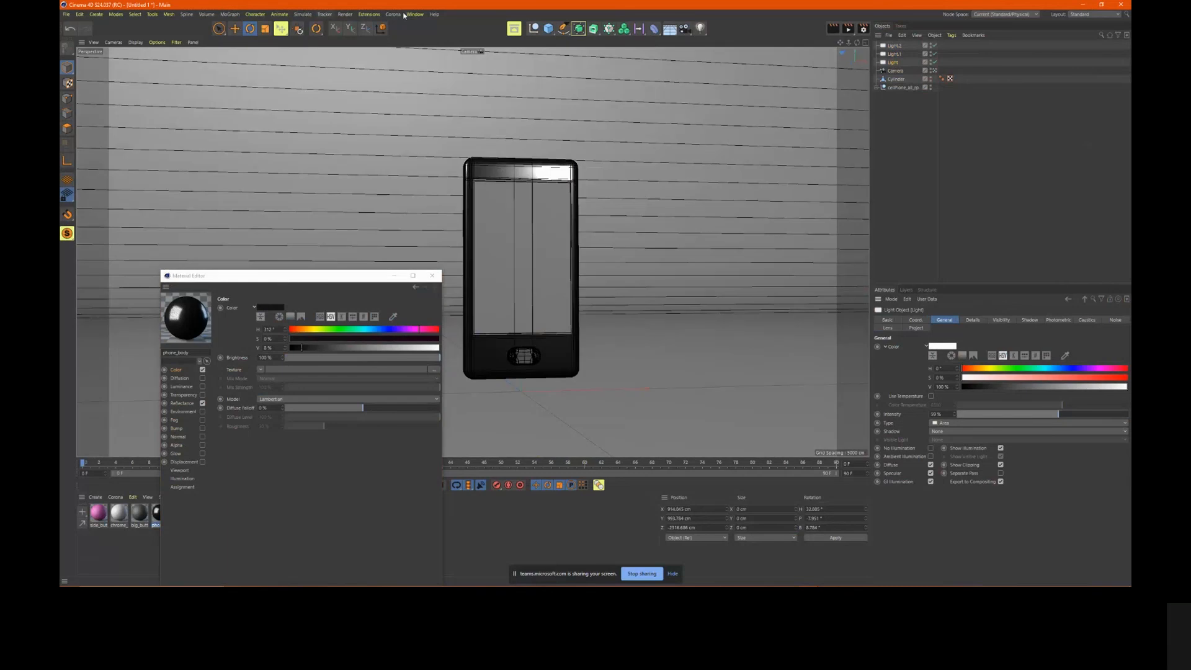
Render the view with the dimmed lights to check the result, and close the render window and material editor
left_click(848, 28)
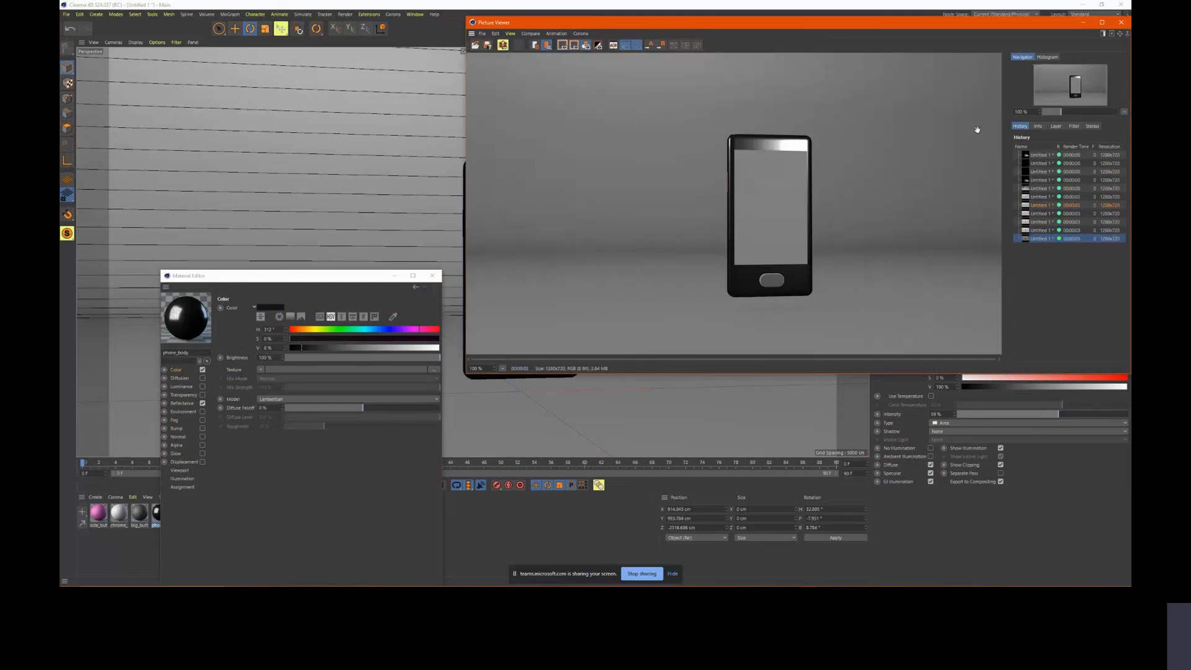
left_click(1121, 23)
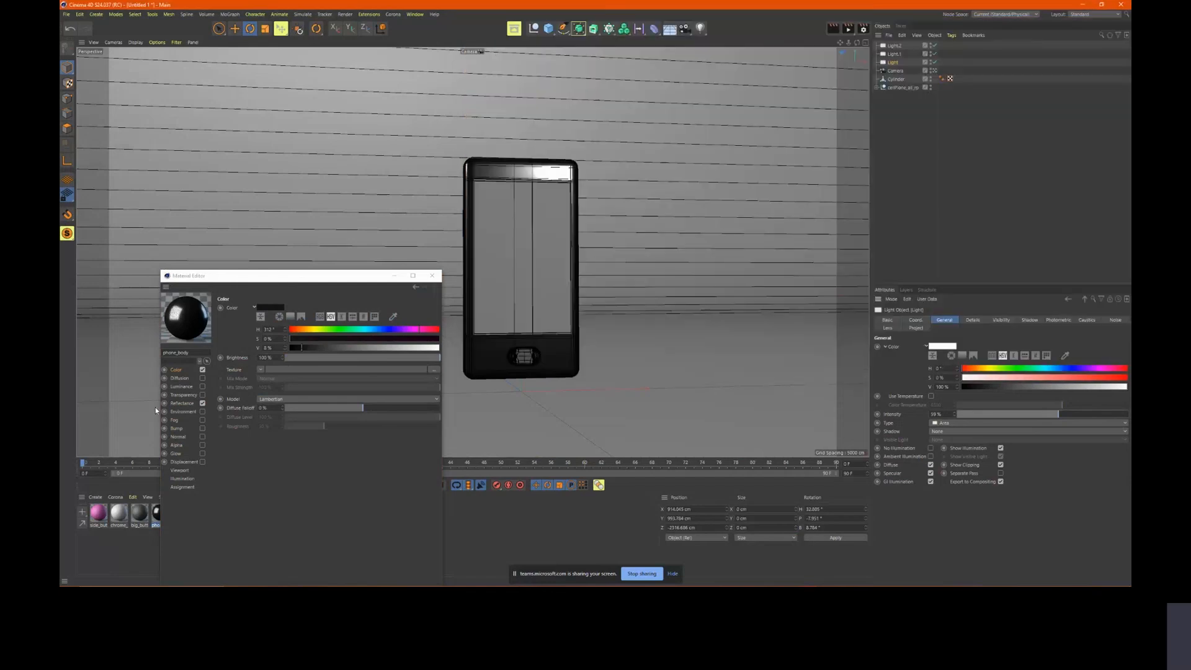
left_click(432, 275)
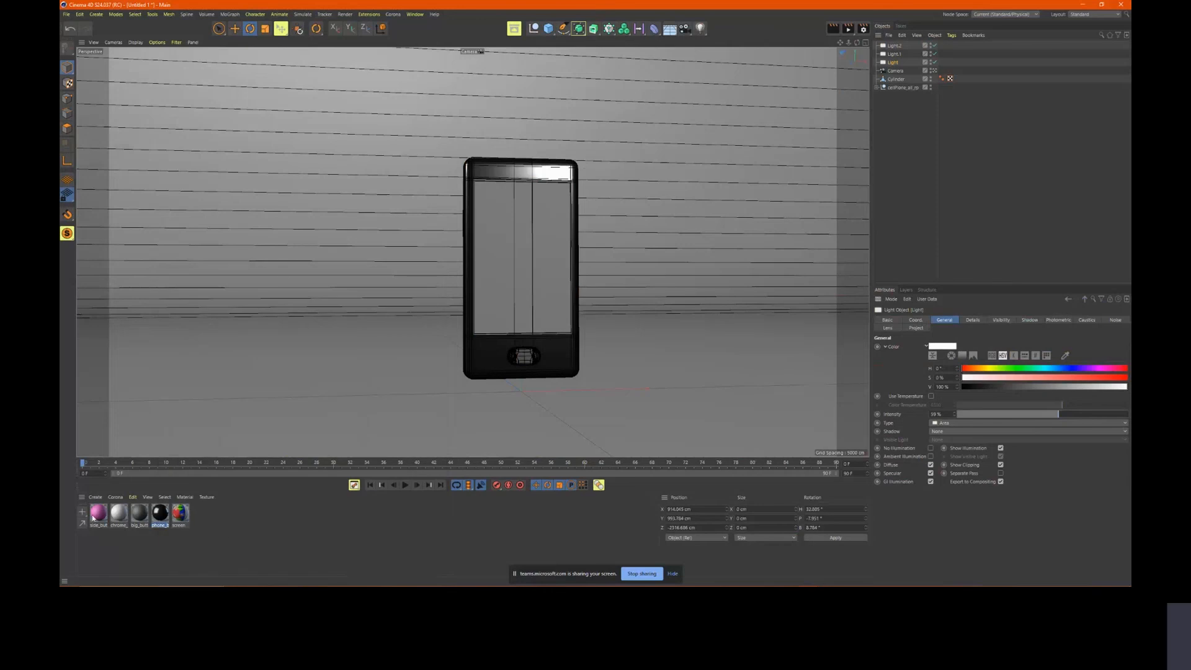
Create a new material, apply it to the curved studio backdrop, and name it backdrop
double_click(221, 529)
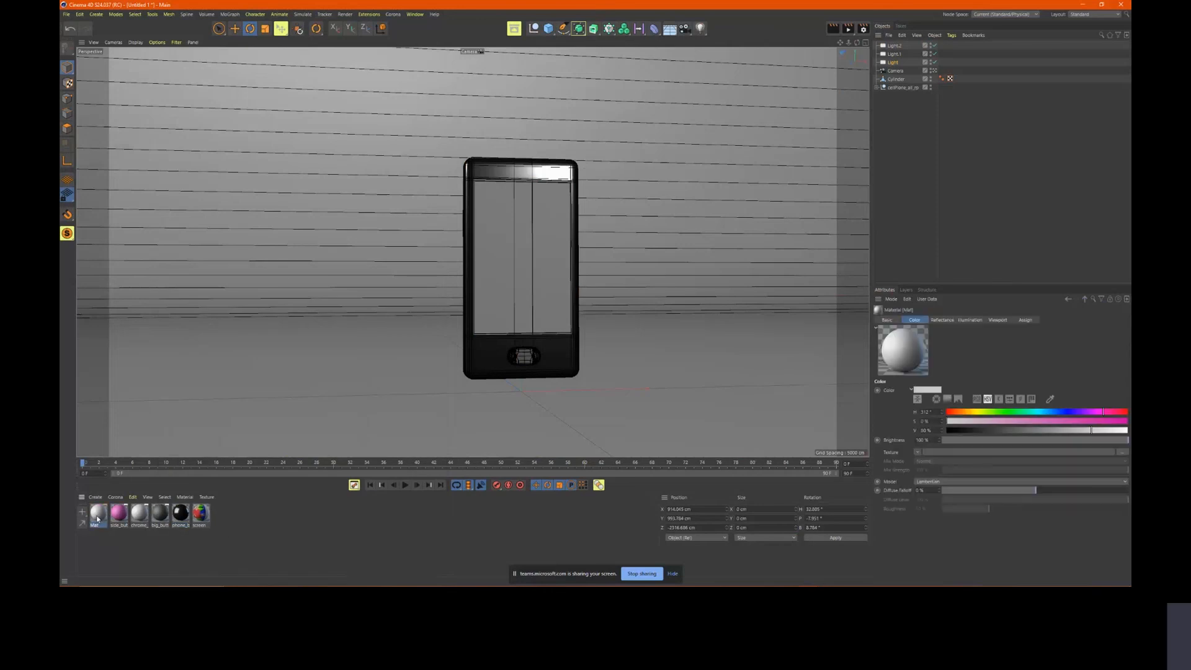
left_click_drag(97, 518, 207, 321)
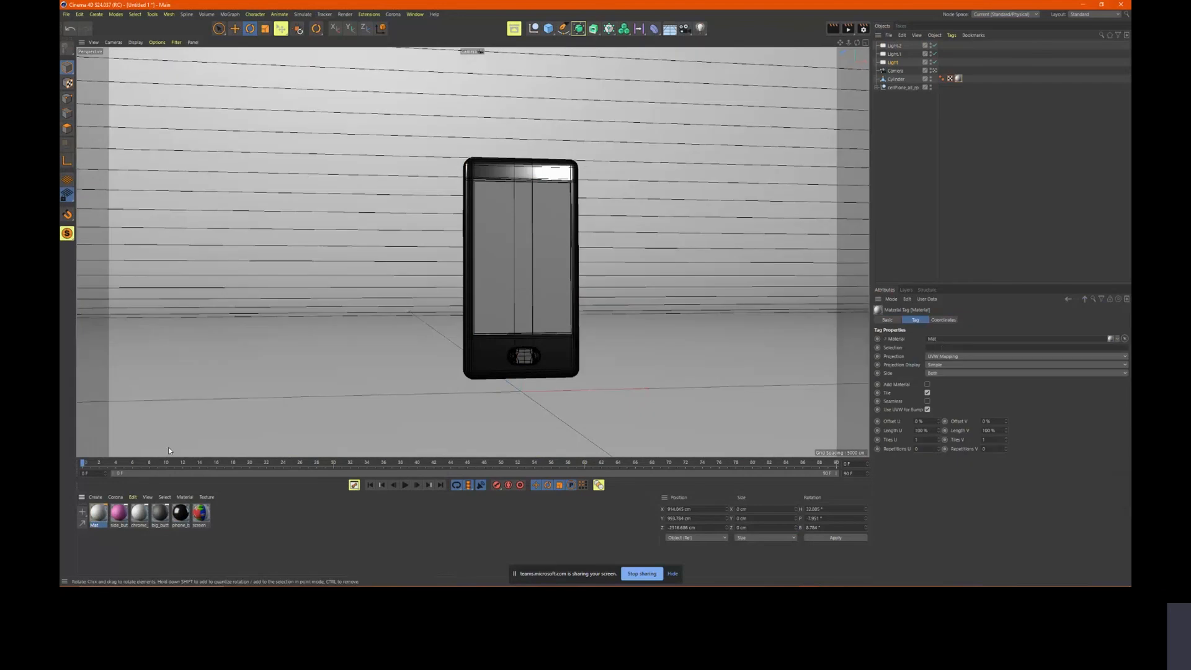
double_click(97, 514)
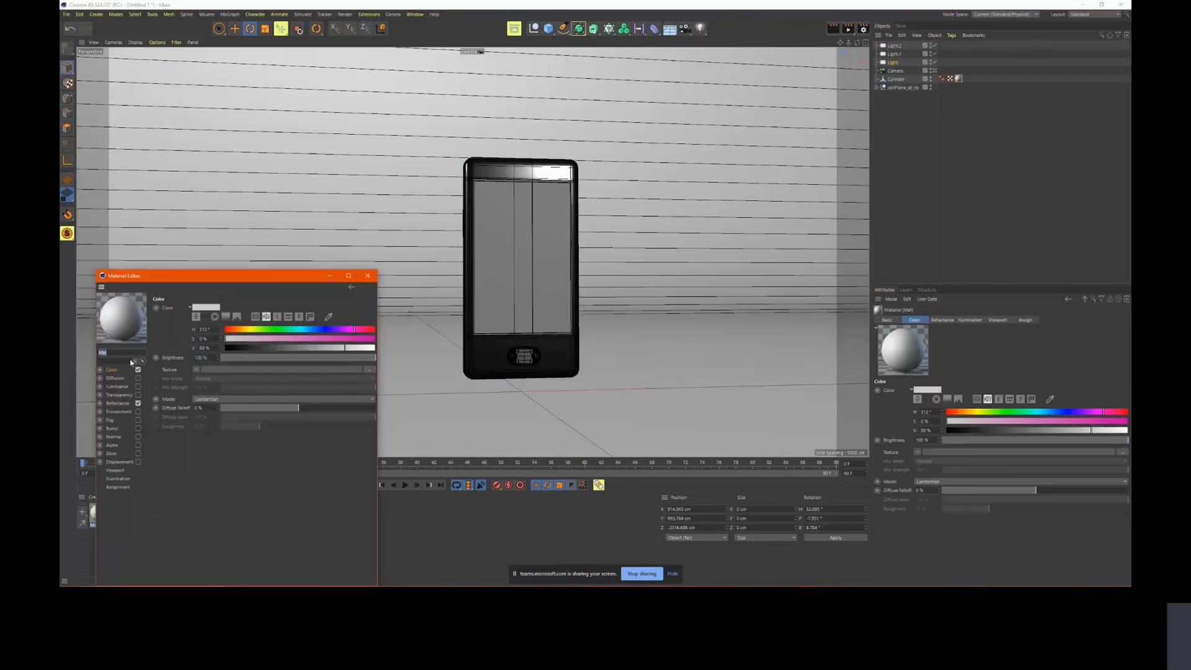
type("bac")
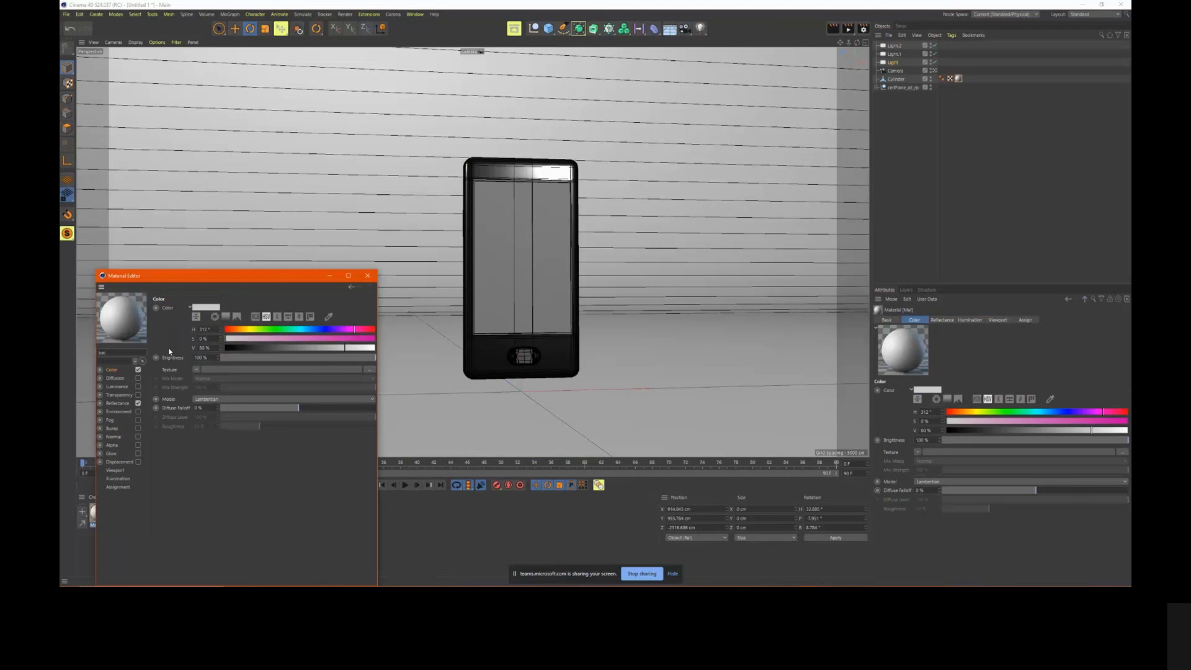
type("kdrop")
key("Return")
Set the backdrop material's reflectance to Beckmann with 15% roughness and about 23% reflection strength, and test-render the scene
left_click(117, 406)
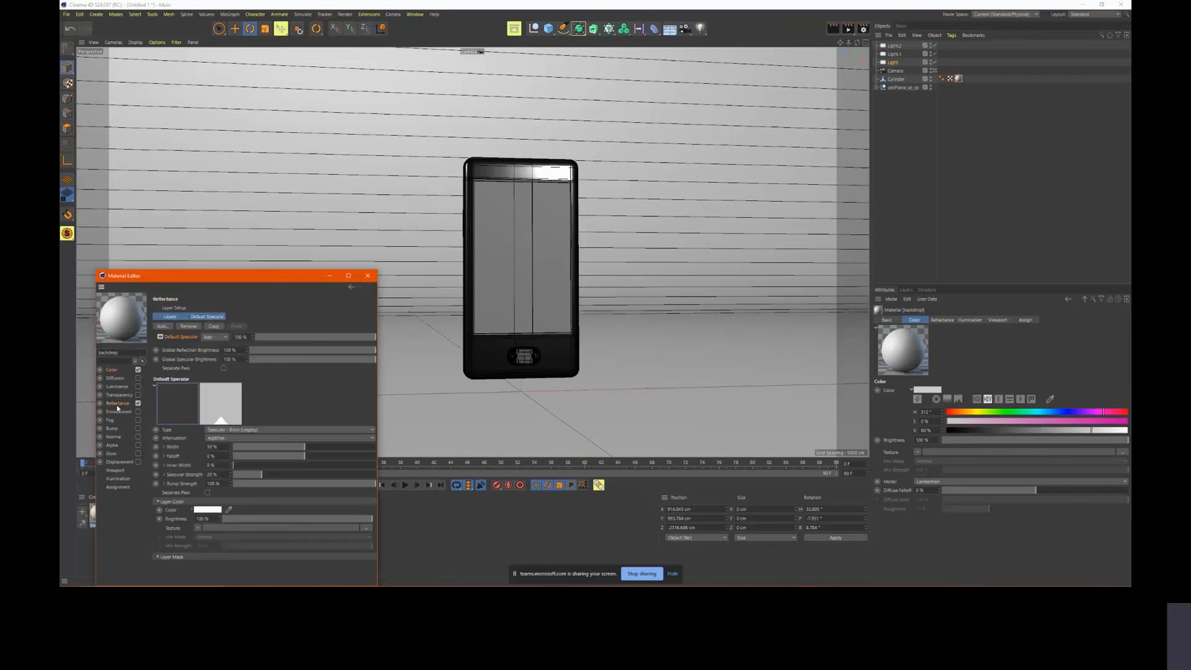
left_click(258, 430)
left_click(241, 444)
left_click_drag(240, 445, 269, 456)
left_click(249, 457)
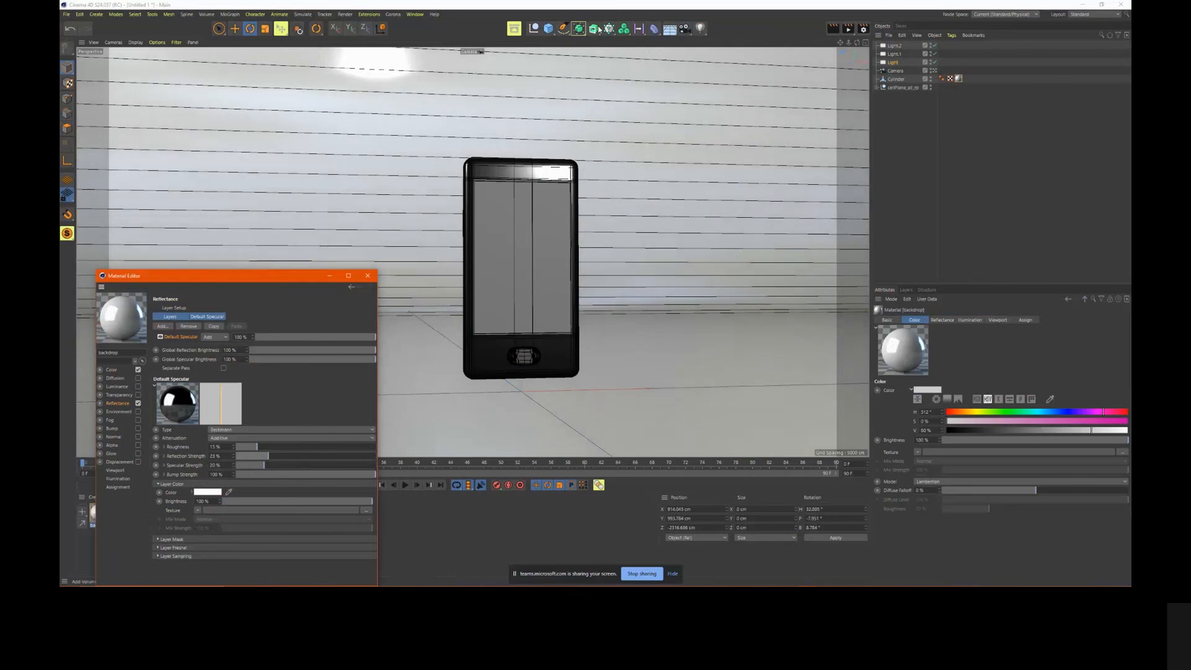
left_click(848, 30)
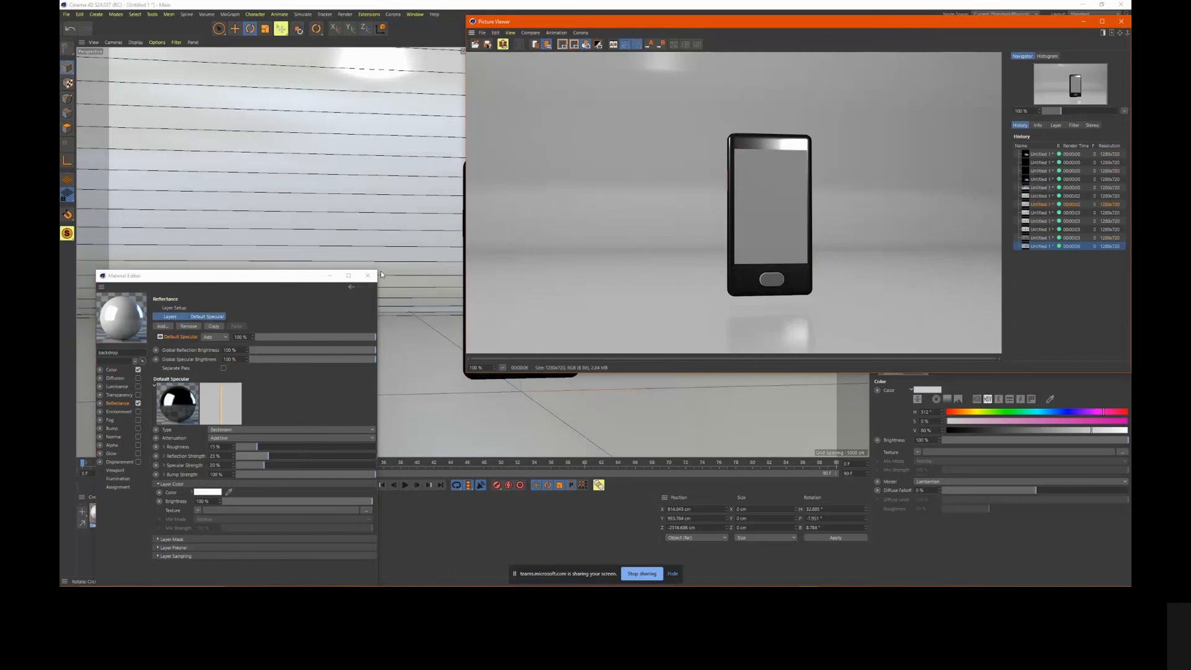
left_click(368, 276)
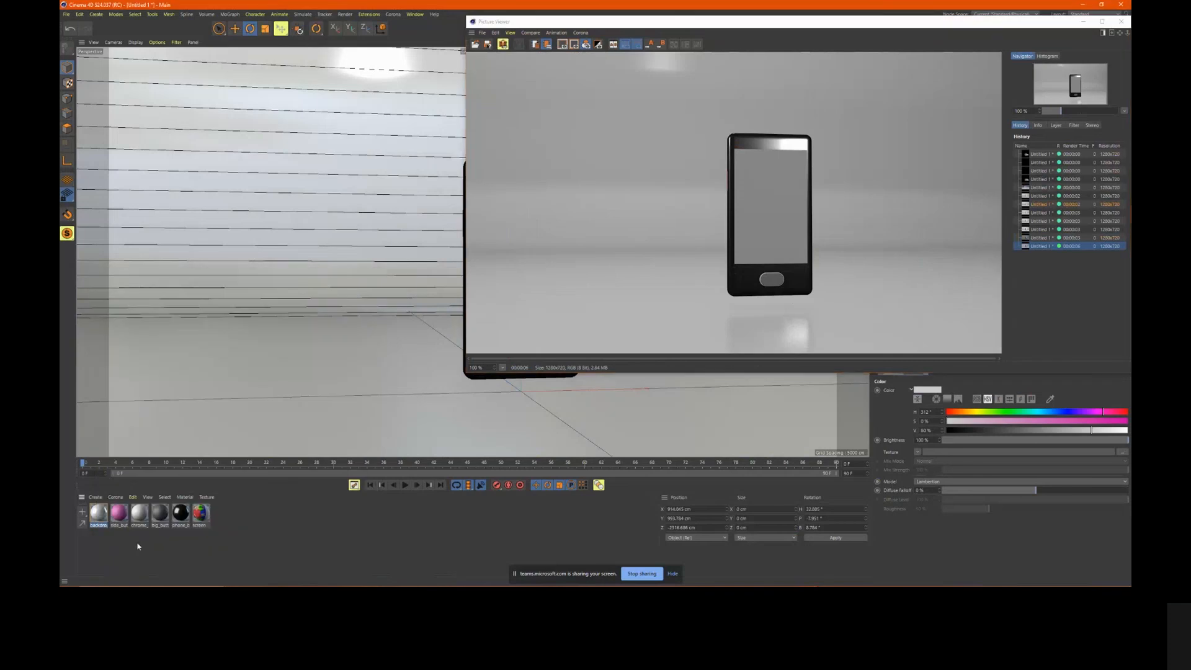
Tint the backdrop material's color a pale green-blue with a hue of about 157° and a saturation of about 11%
double_click(94, 513)
left_click(110, 370)
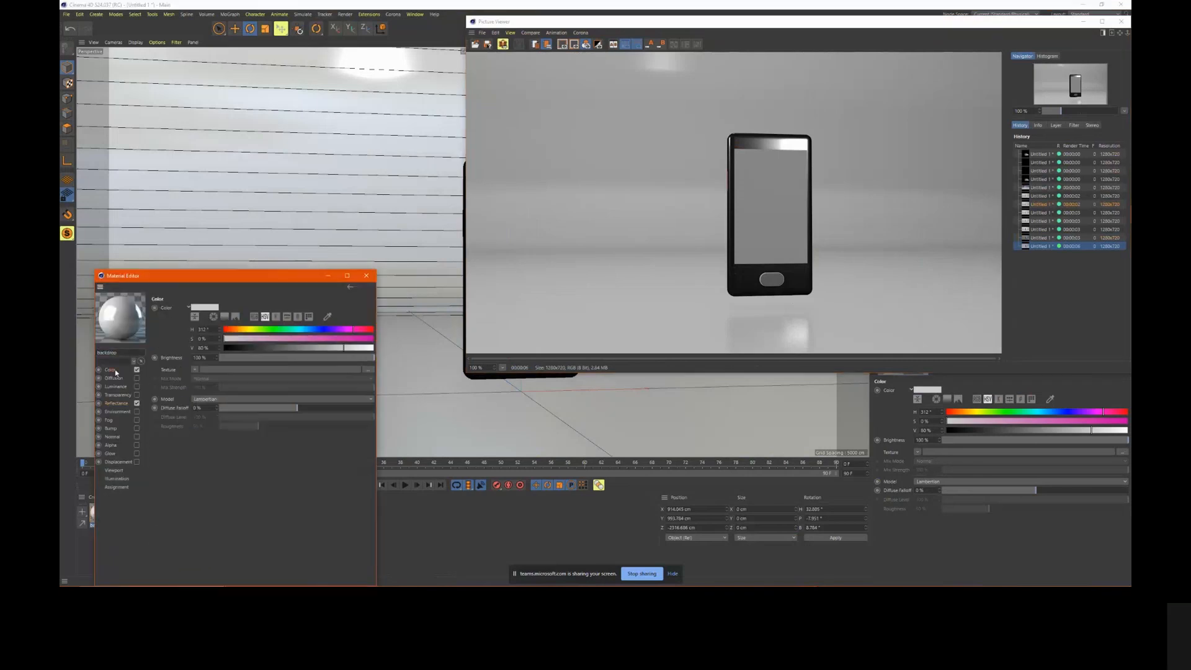
left_click_drag(292, 331, 271, 330)
left_click(257, 340)
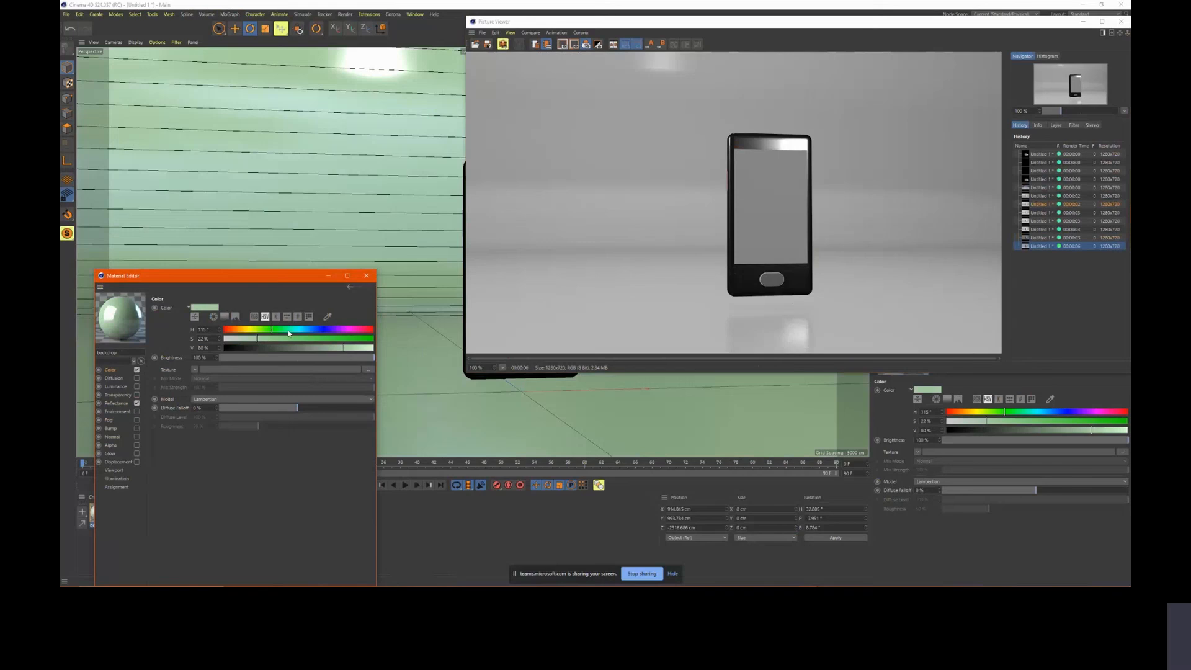
left_click(289, 330)
left_click(239, 338)
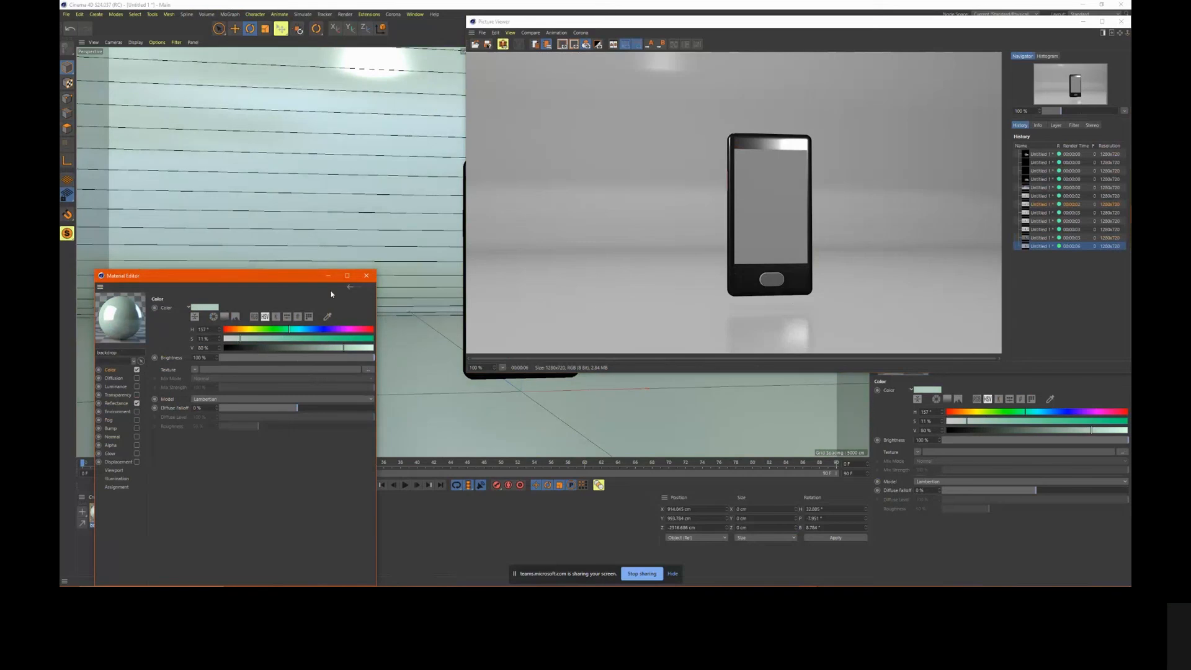
left_click(366, 275)
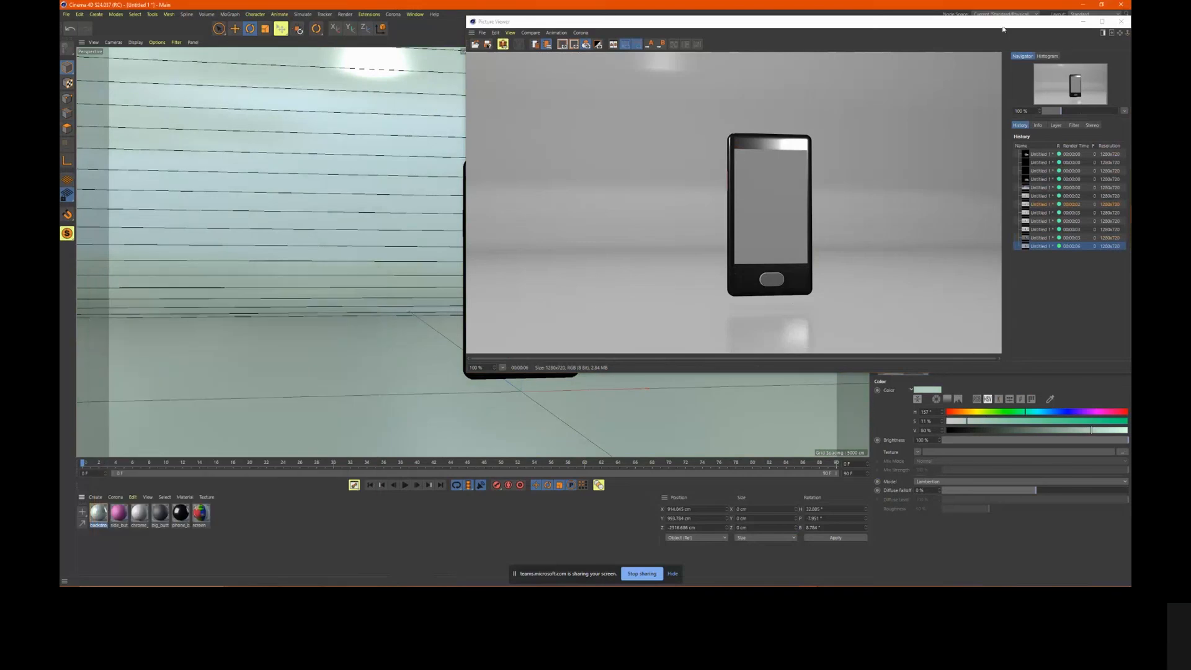
Render the scene with the tinted backdrop to check the color, and close the render window
left_click_drag(1003, 25, 925, 55)
key("shift+r")
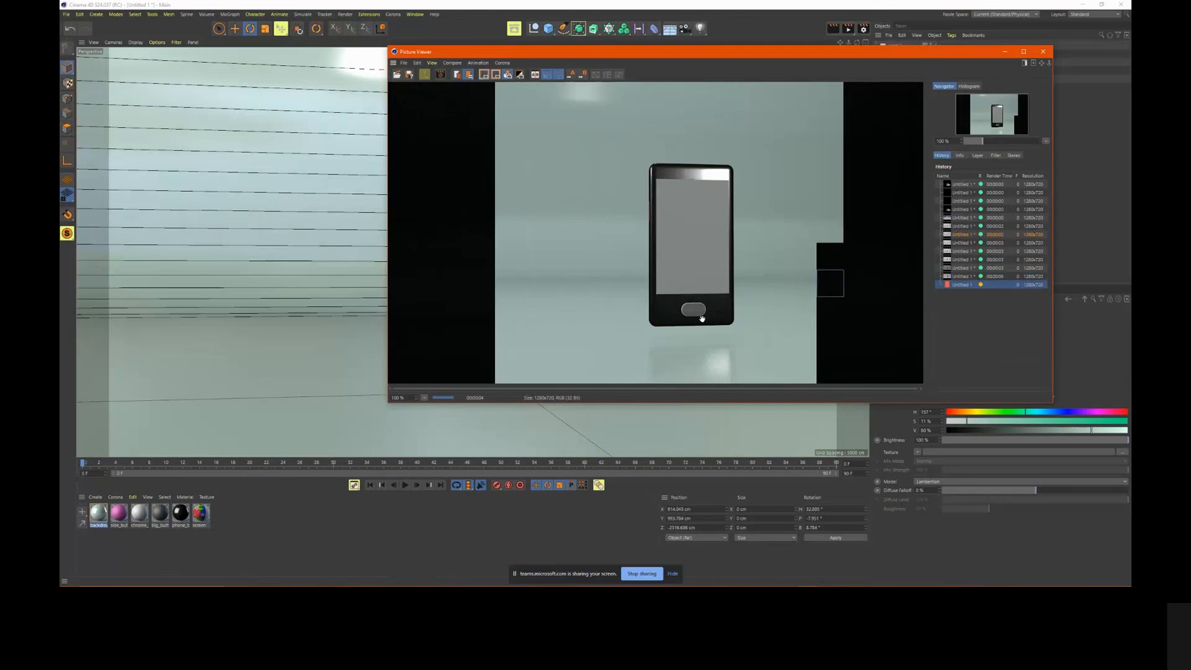
left_click(1043, 52)
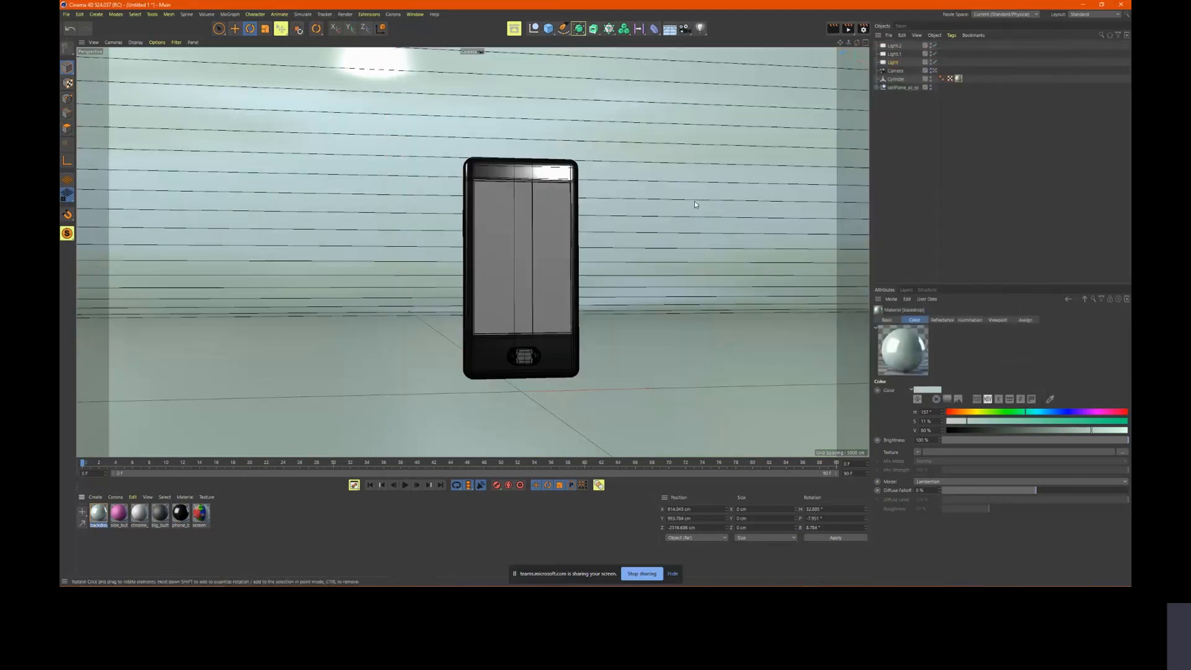
Shift the scene camera's framing slightly so the phone sits a little higher in the view
left_click(899, 73)
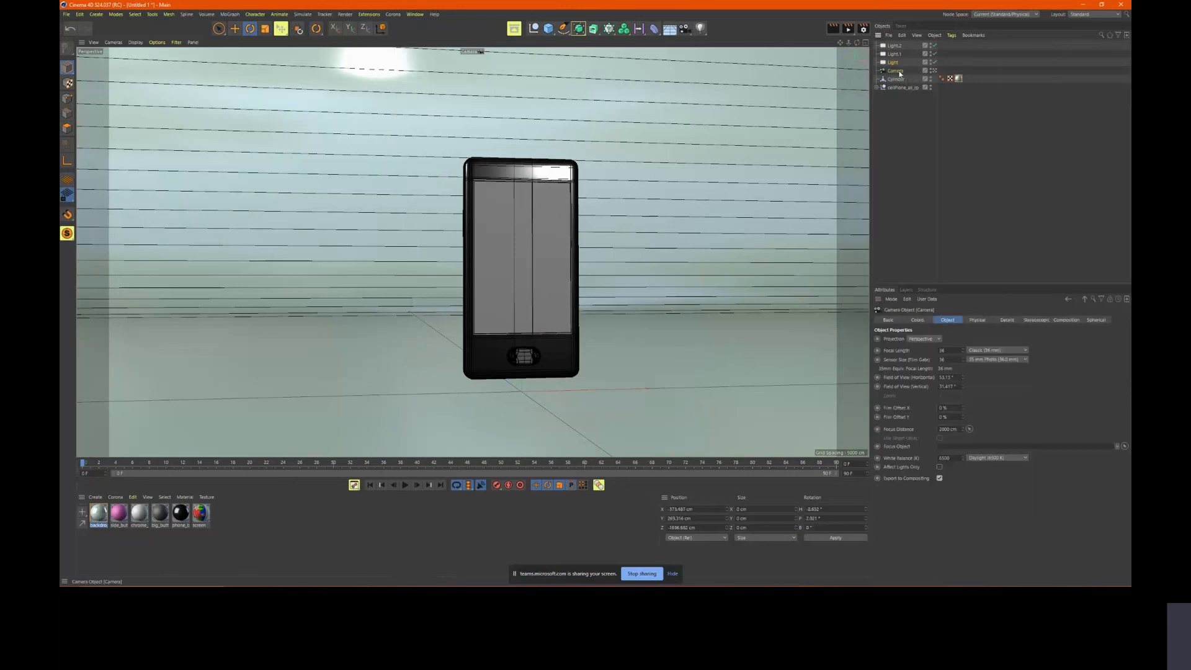
mouse_move(654, 237)
left_mouse_down("alt")
mouse_move(664, 230)
mouse_move(650, 243)
left_mouse_up("alt")
middle_click_drag(650, 243, 652, 235, "alt")
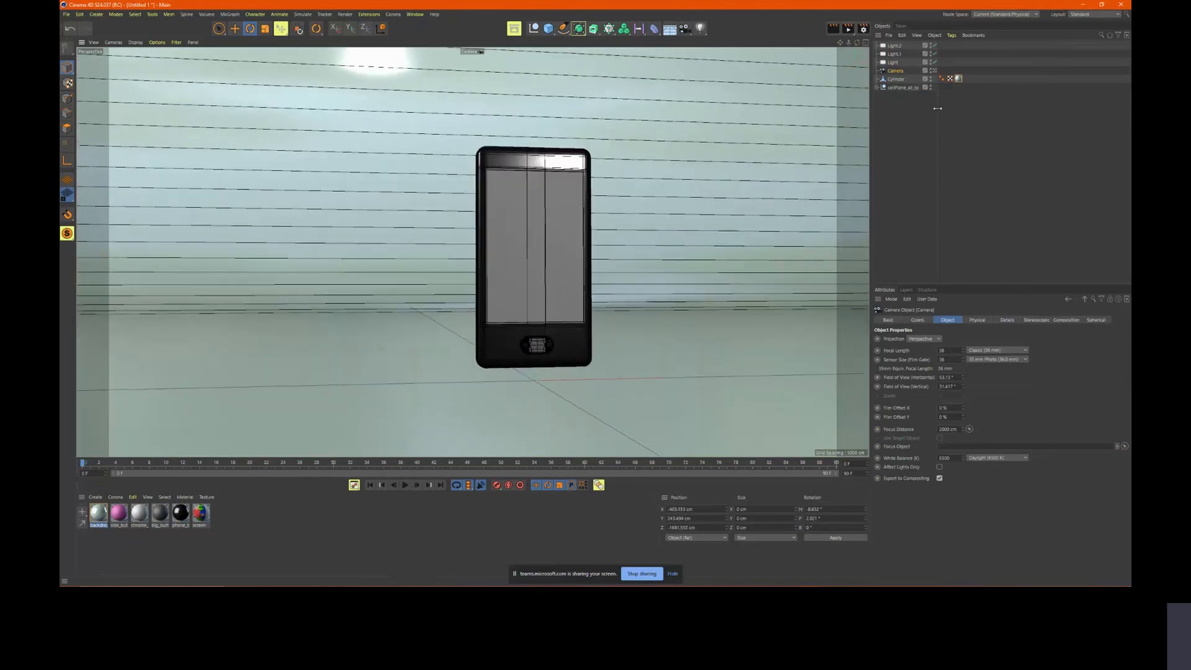
Lock the camera with a Protection tag and leave the camera view to see the whole studio set
right_click(900, 72)
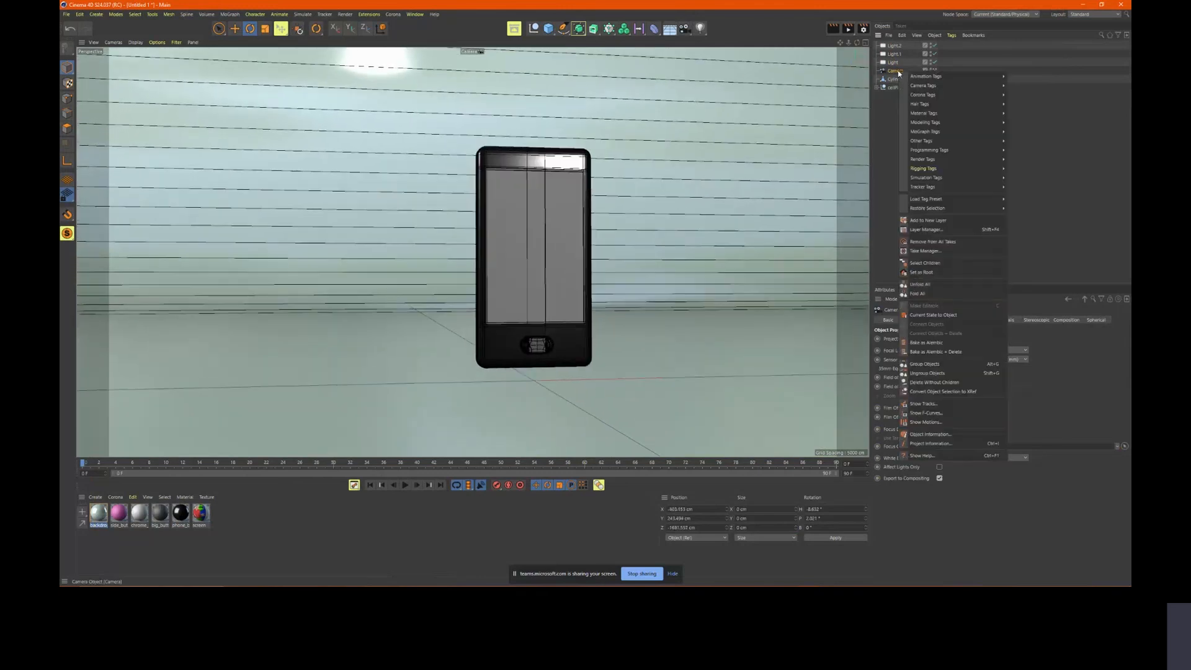
mouse_move(946, 160)
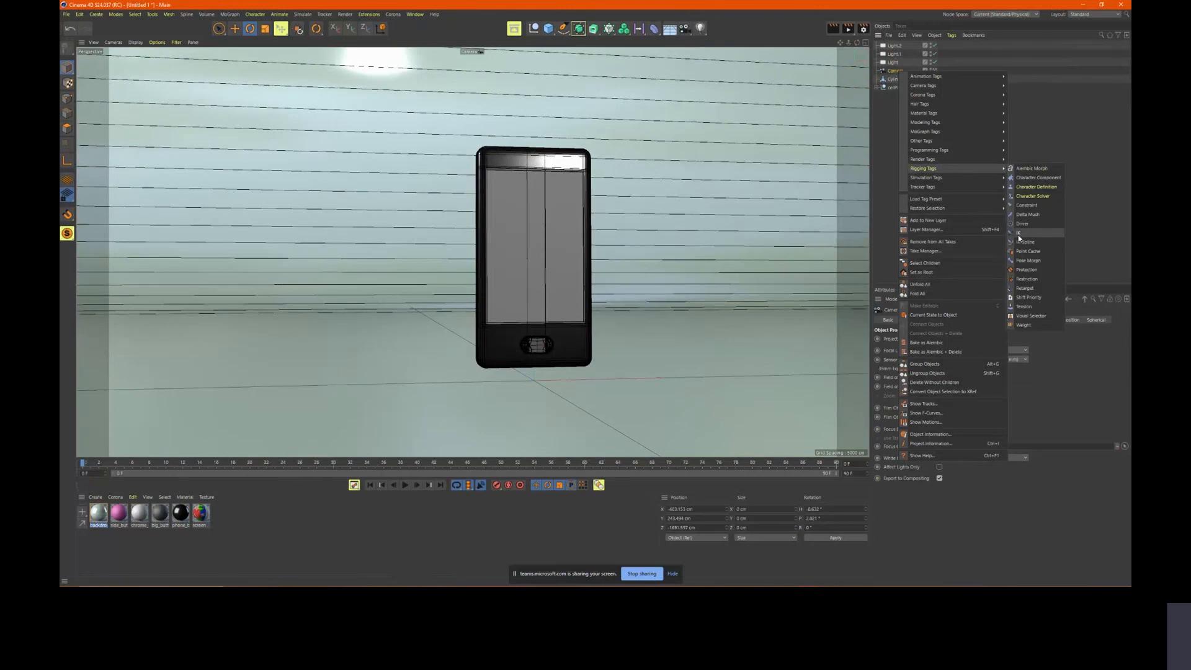
left_click(1023, 273)
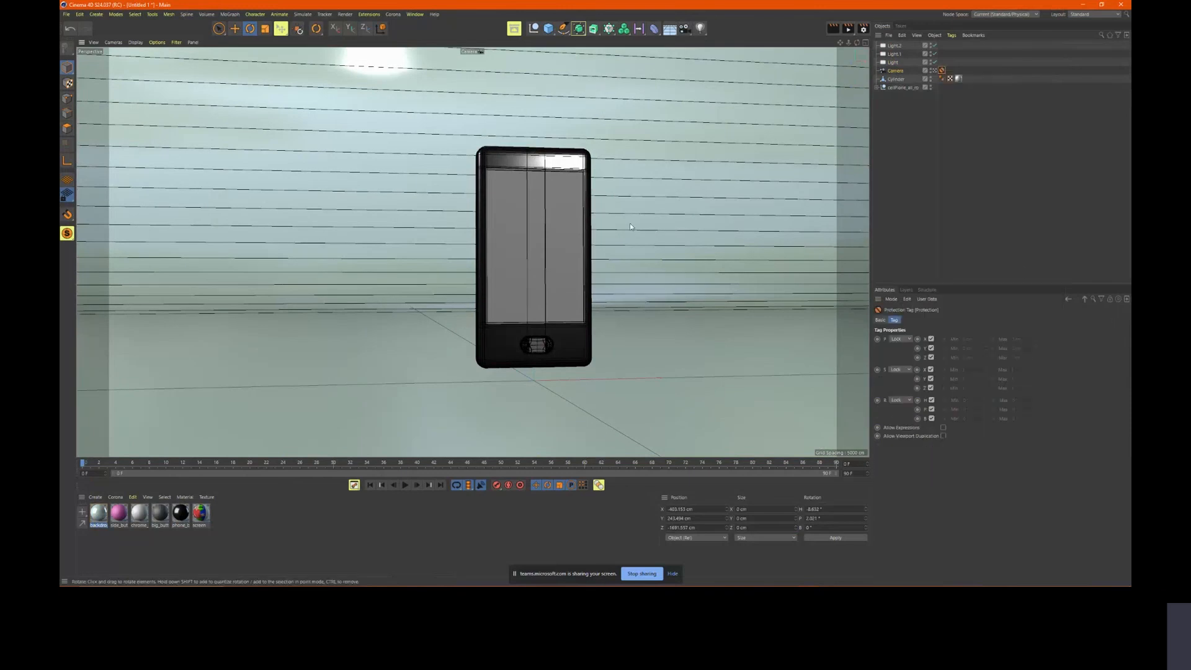
left_click(935, 70)
left_click_drag(668, 236, 522, 222, "alt")
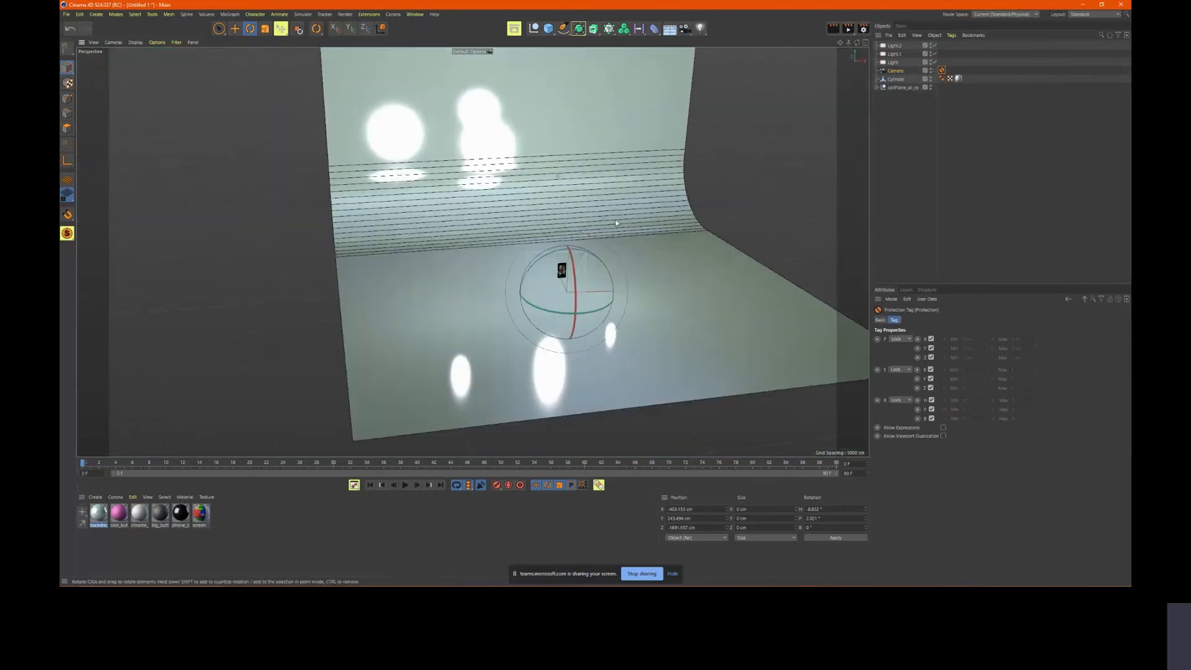
Create a new material named HDRI with Color and Reflectance turned off and Luminance turned on
double_click(250, 523)
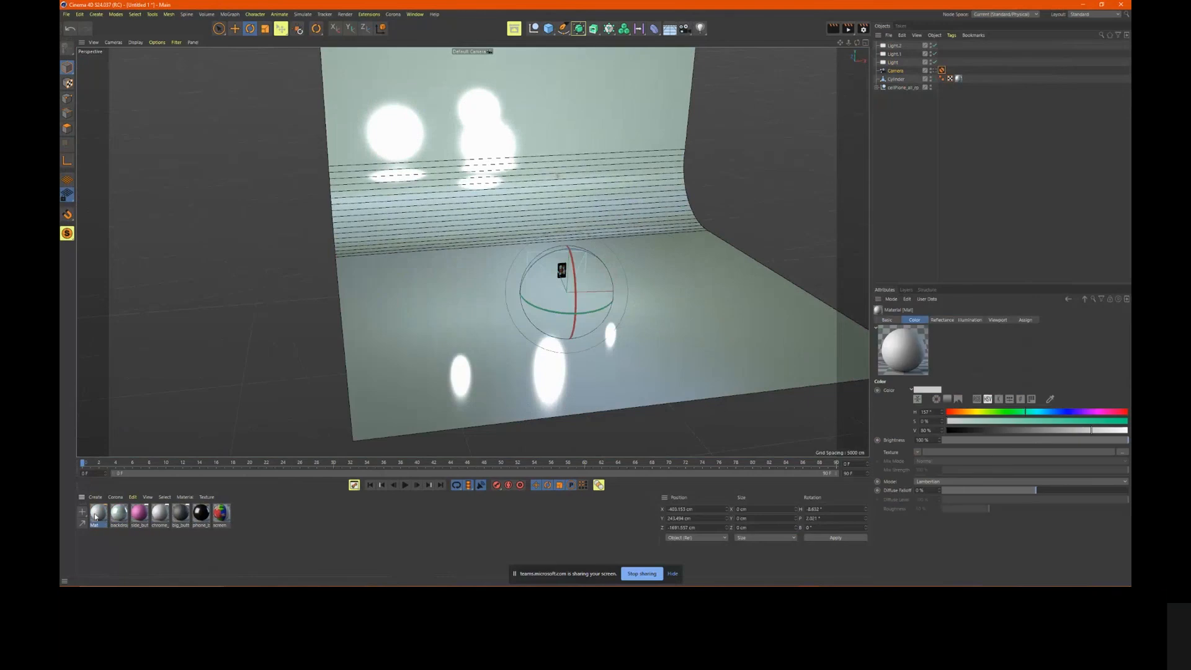
double_click(98, 515)
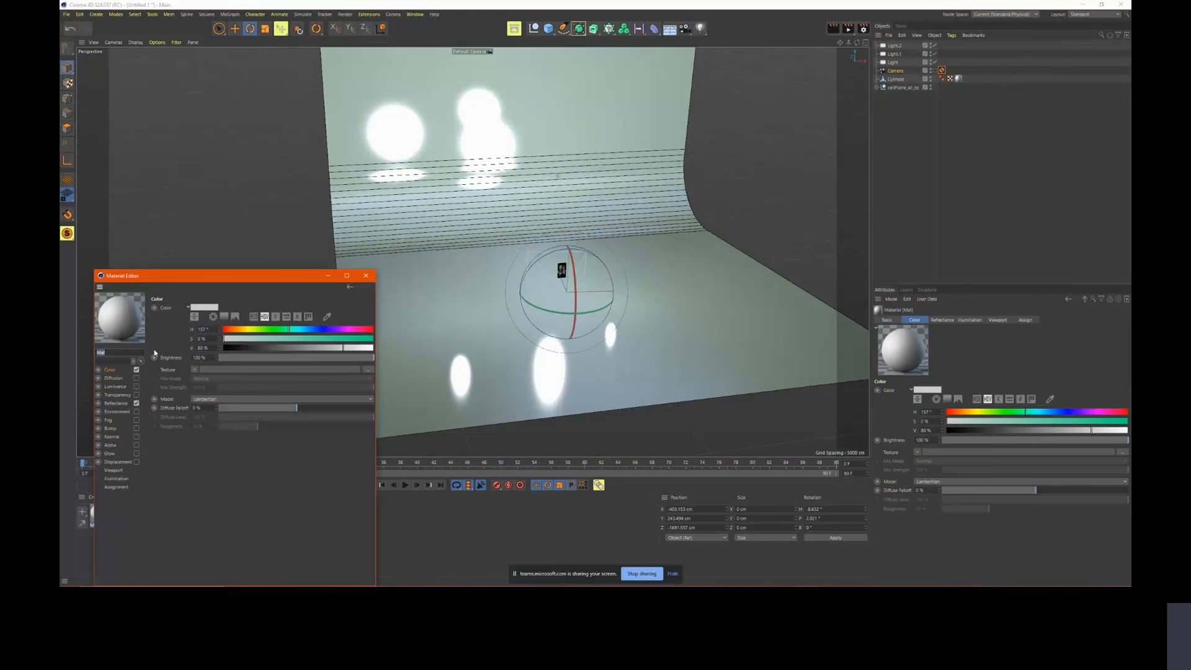
key("BackSpace")
type("HDRI")
left_click(136, 404)
left_click(136, 370)
left_click(138, 388)
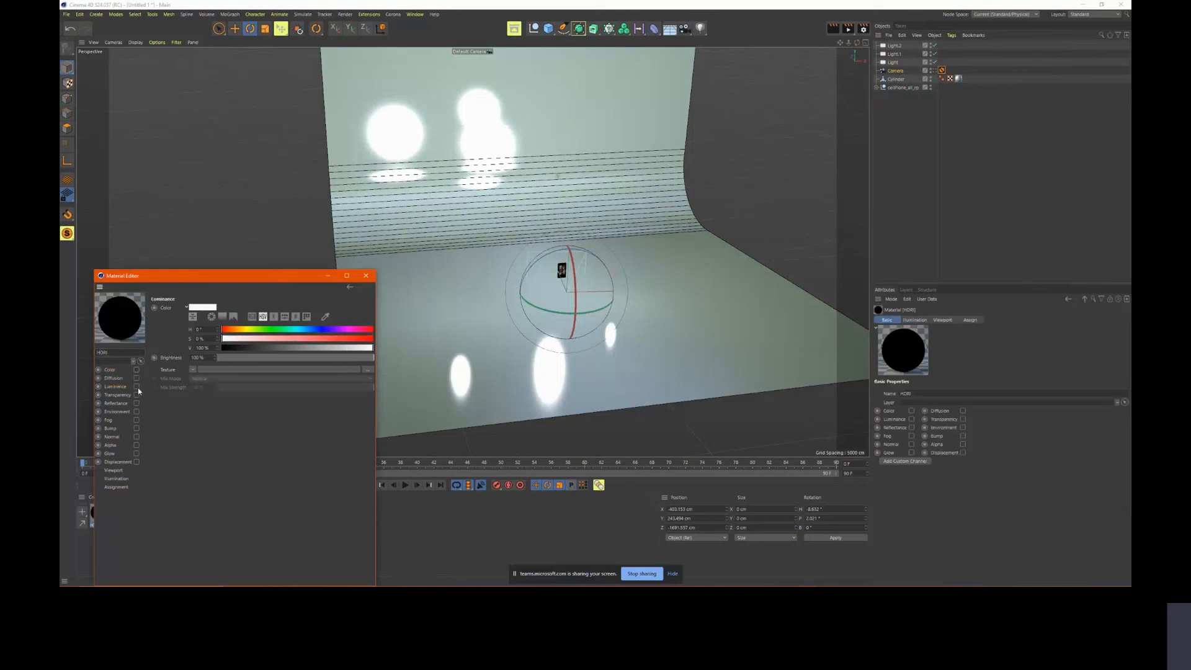
Load hdrvfx_chanc_1_n1_v3_3k_Ref from the HDRI folder on the VFX drive as the luminance texture, without copying it to the project
left_click(368, 370)
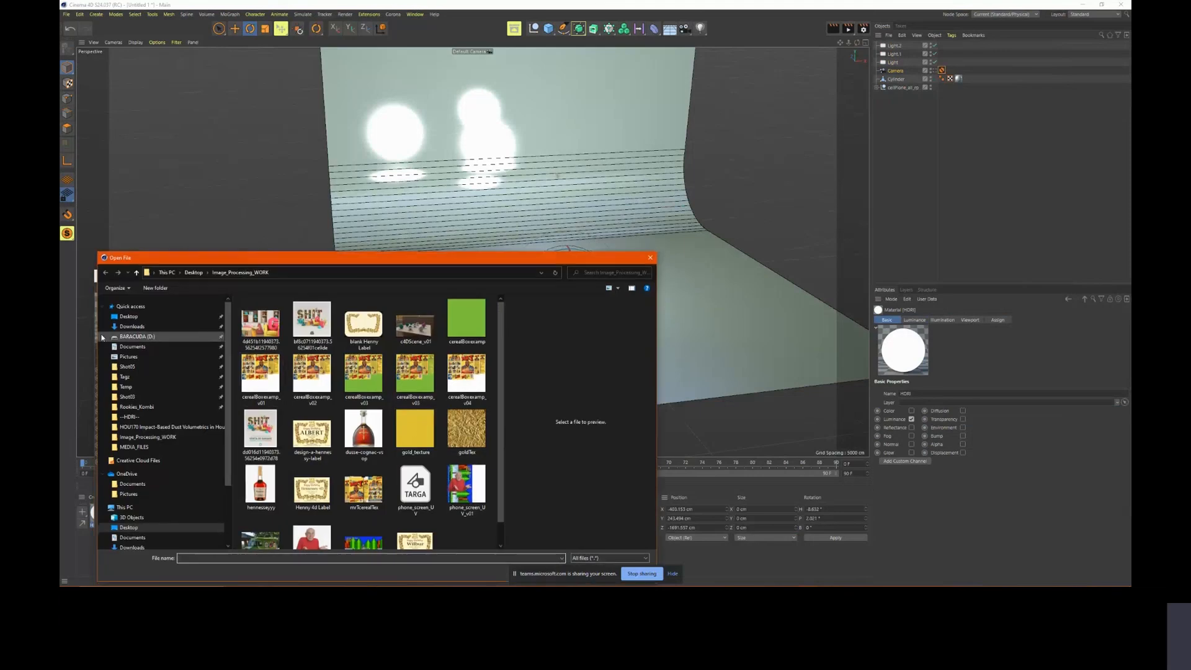
scroll(141, 519, "down", 2)
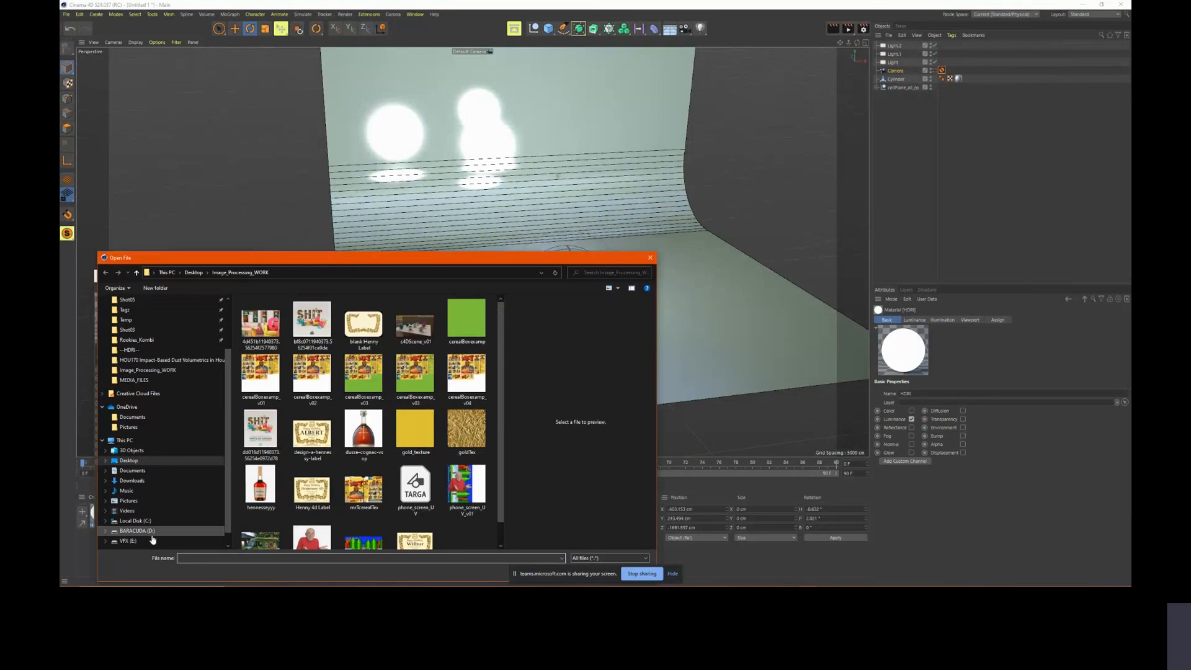
left_click(129, 541)
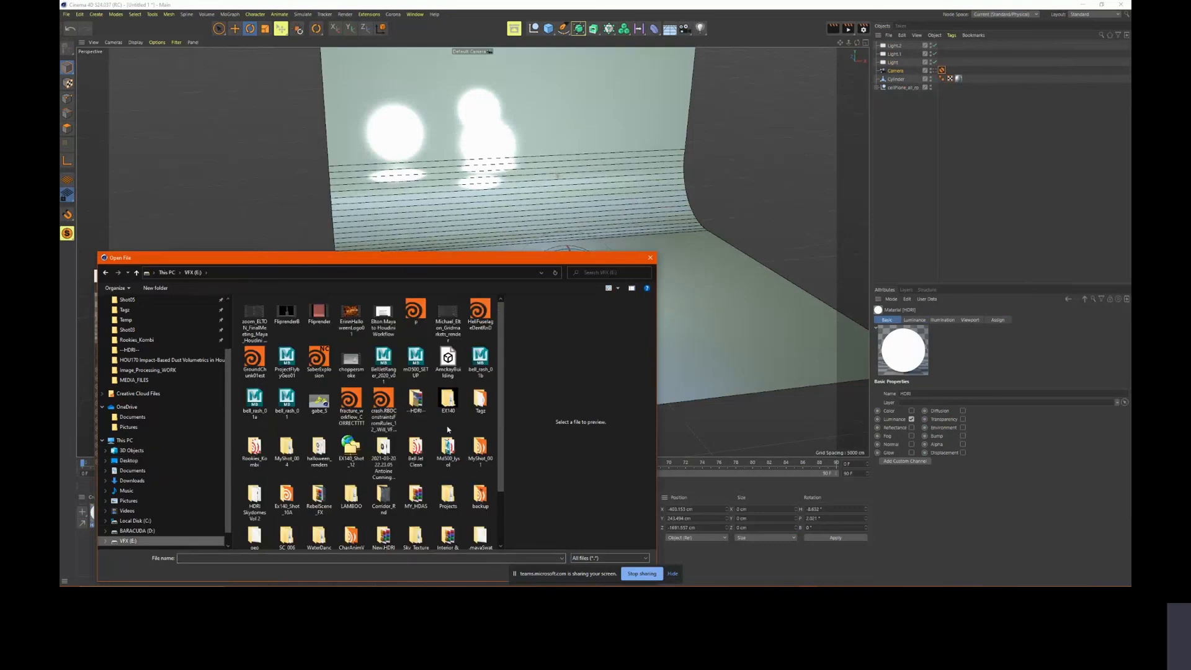
double_click(410, 400)
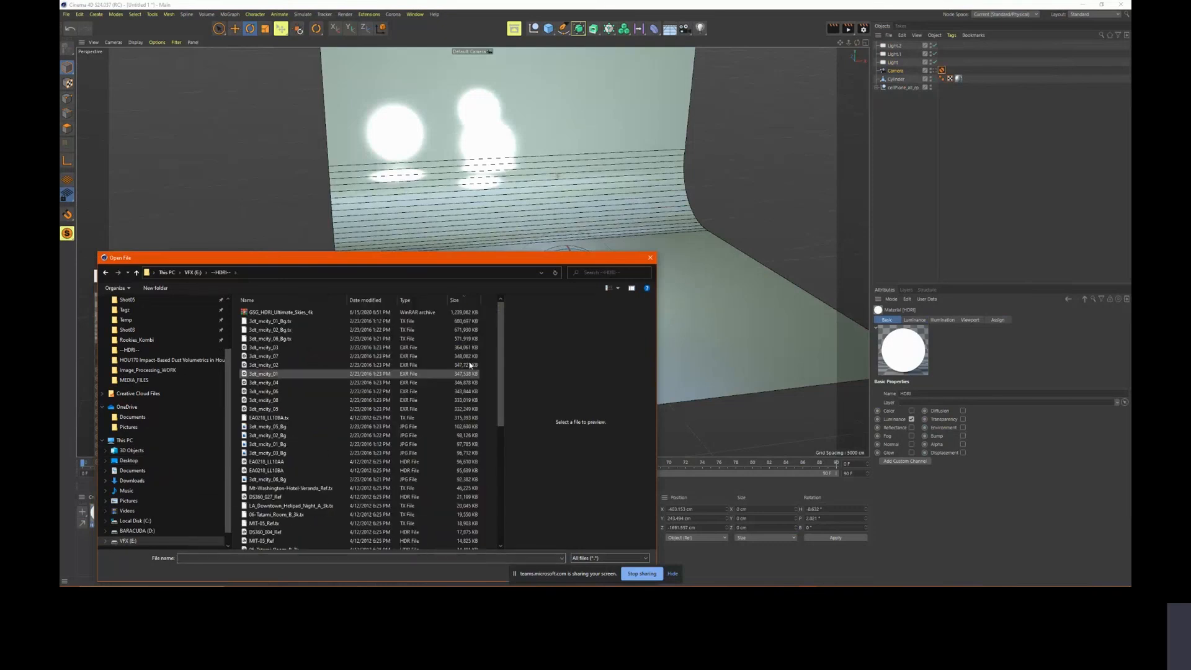
scroll(471, 287, "down", 7)
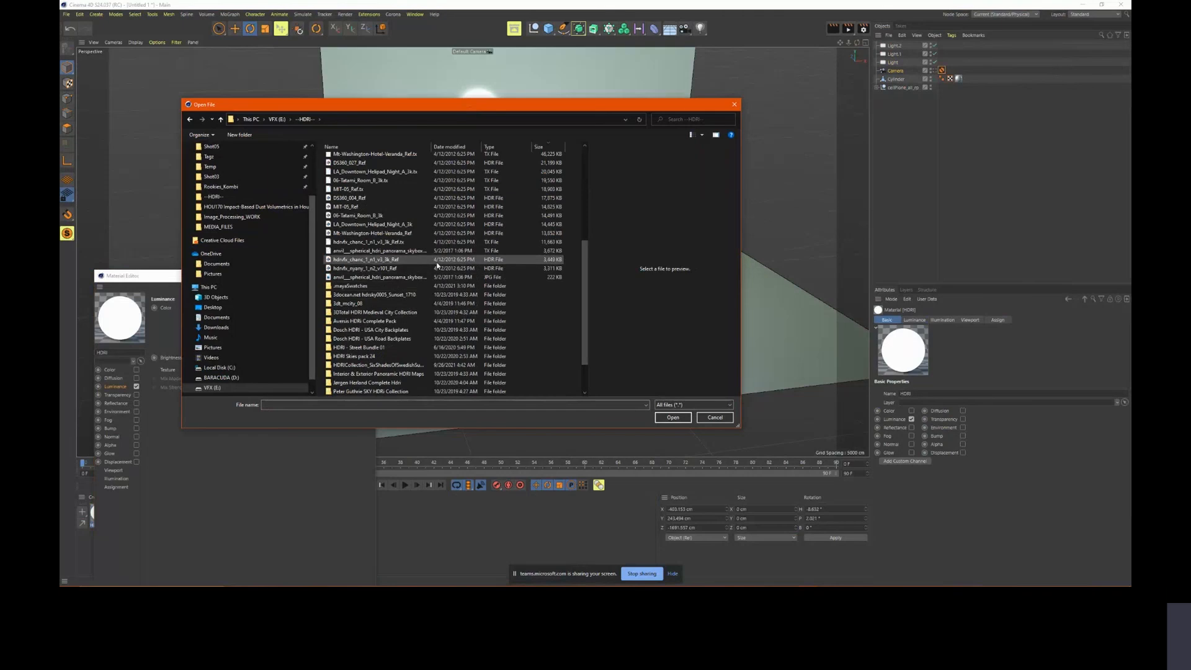
left_click(372, 259)
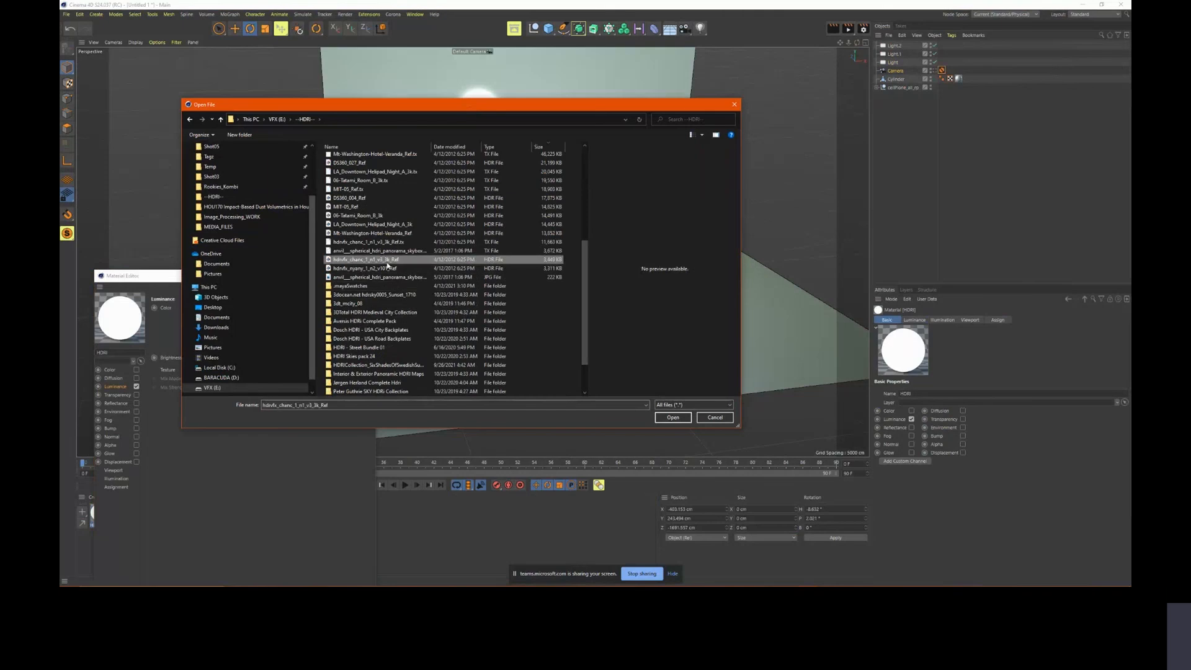
double_click(387, 264)
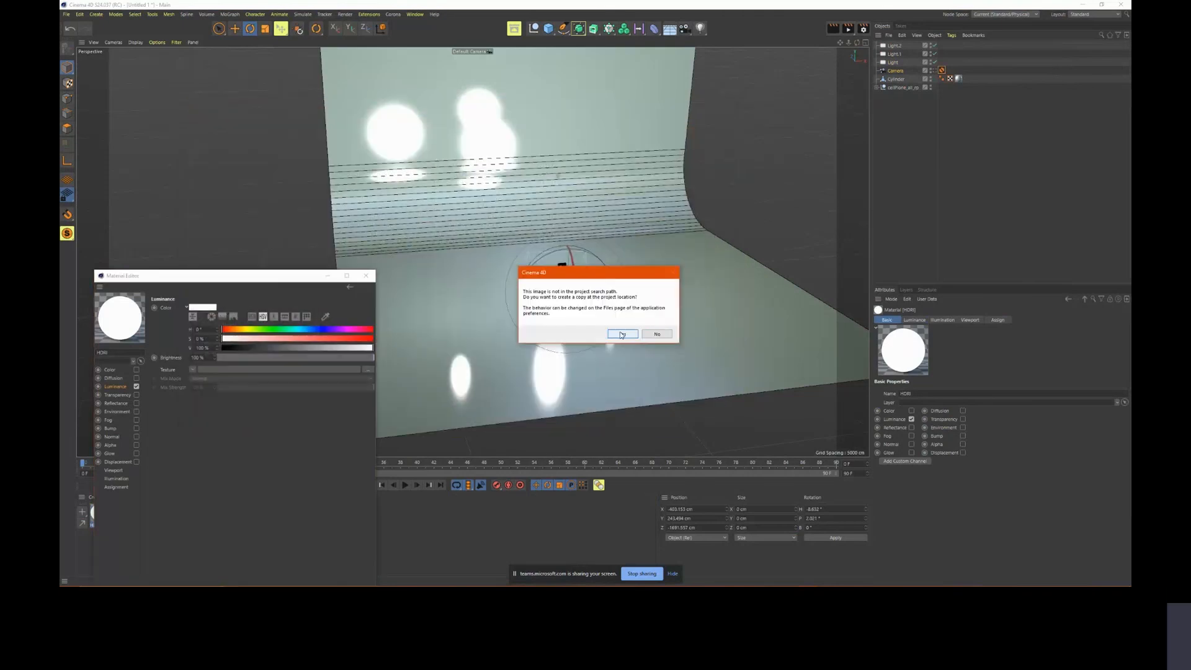
left_click(649, 335)
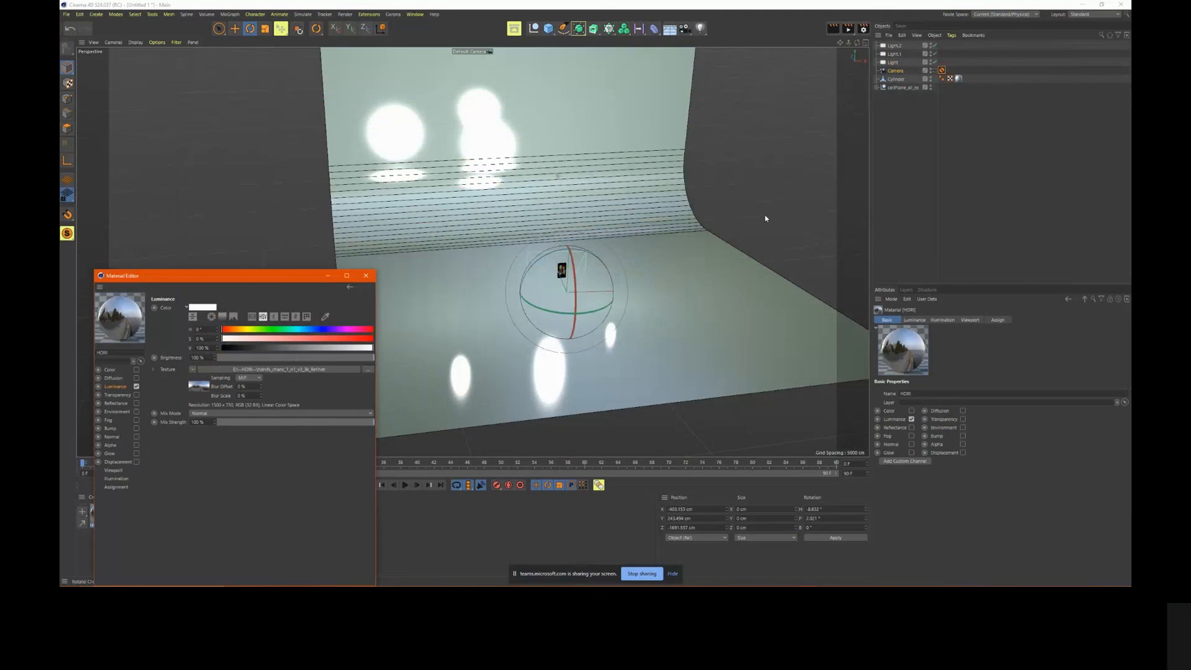
left_click(366, 275)
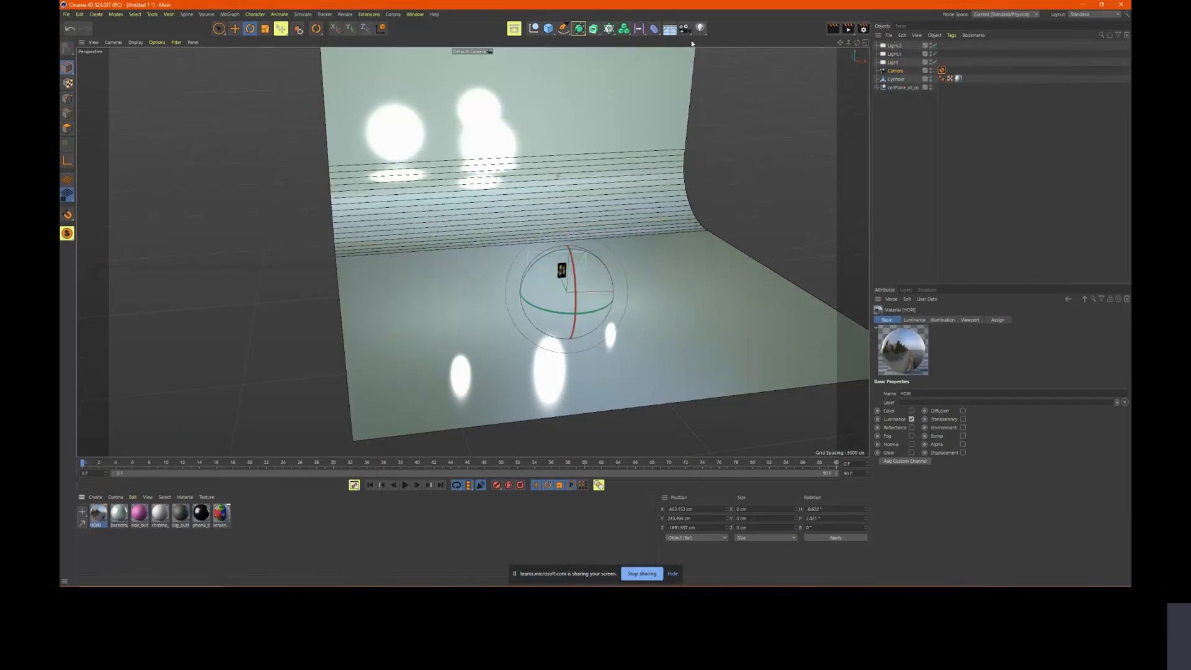
Add a Sky object to the scene, apply the HDRI material to it, and look around the environment
left_click_drag(668, 30, 703, 57)
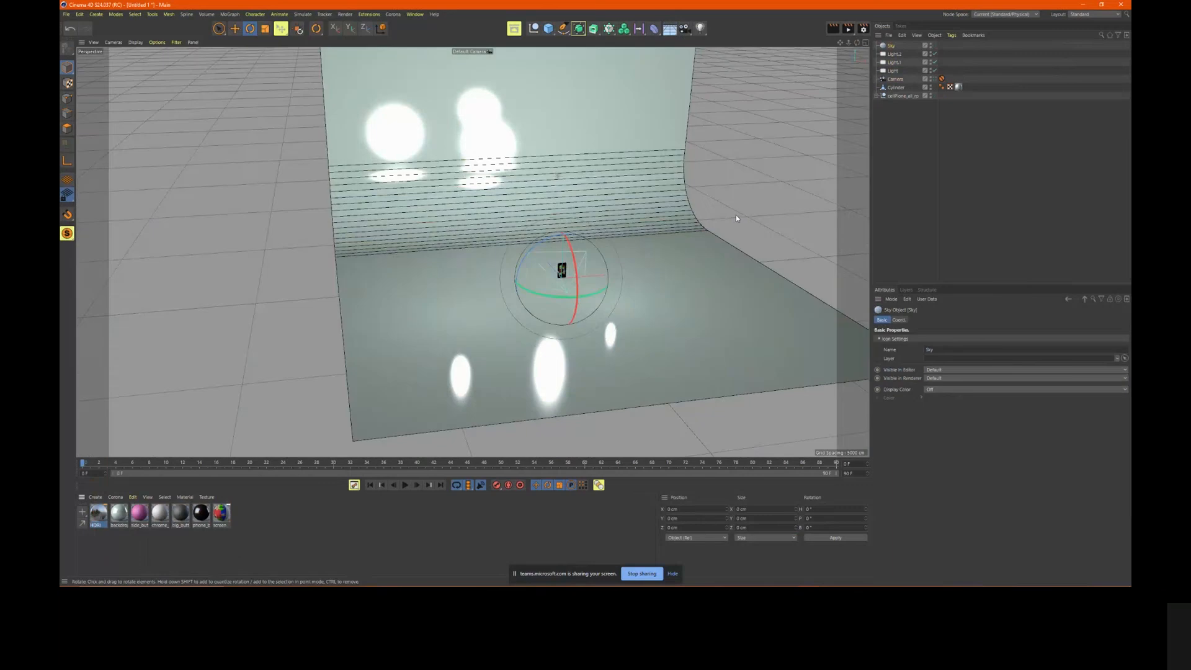
right_click_drag(736, 215, 550, 240, "alt")
left_click_drag(551, 240, 561, 312, "alt")
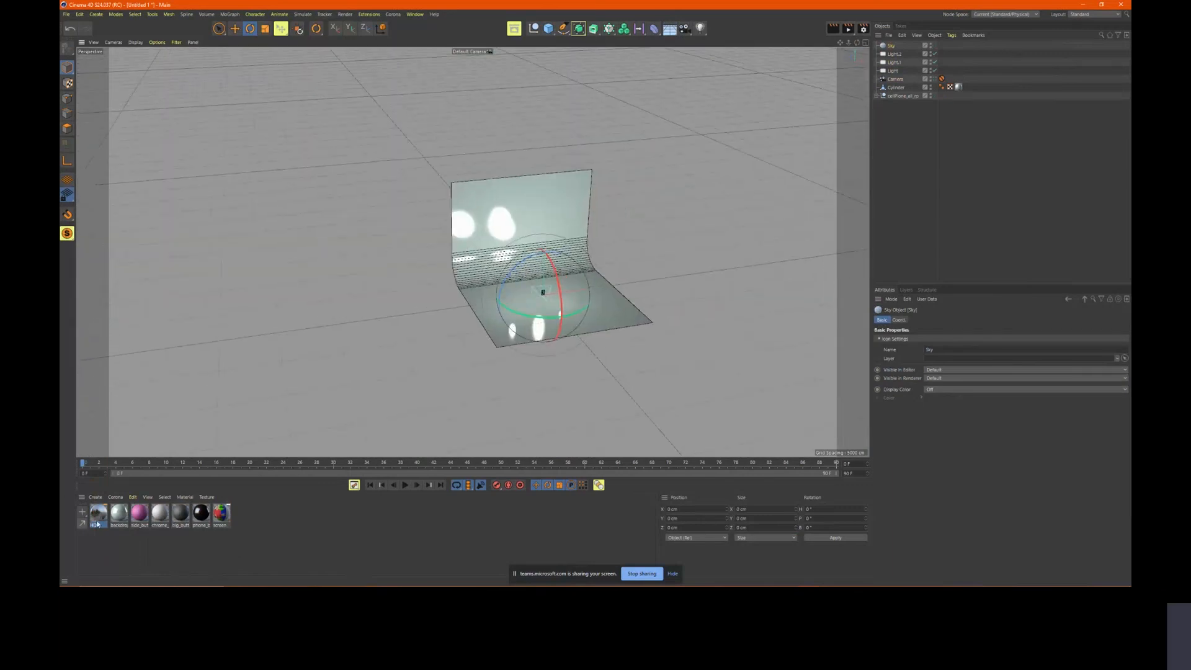
left_click_drag(922, 47, 903, 46)
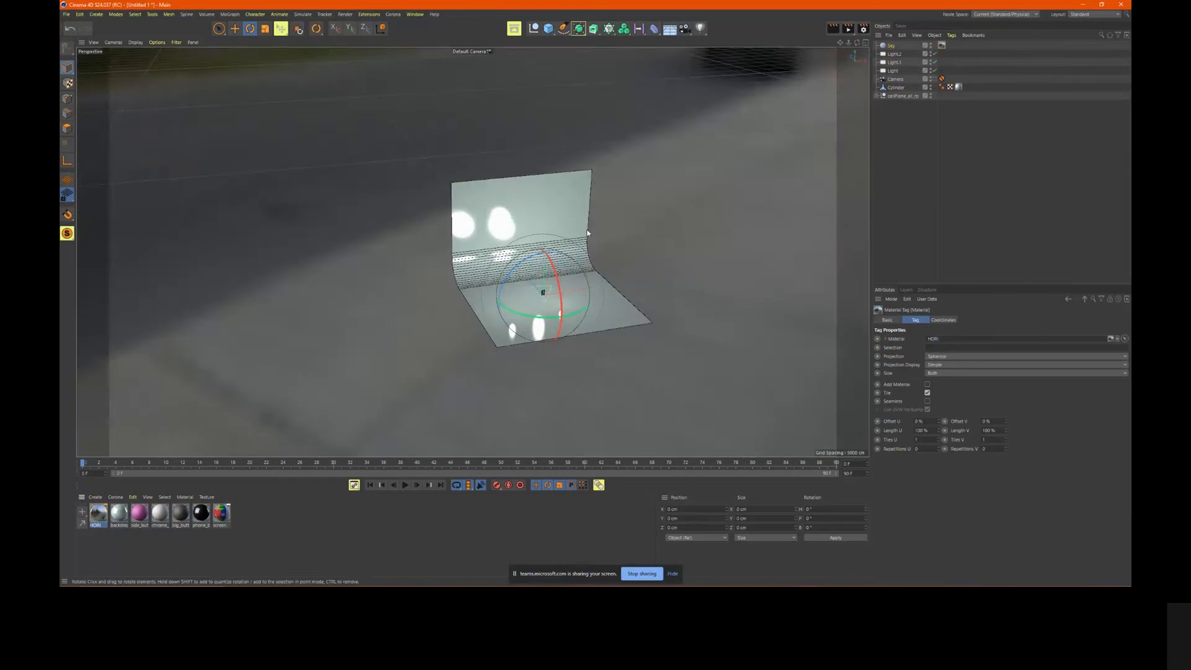
left_click_drag(585, 230, 694, 297, "alt")
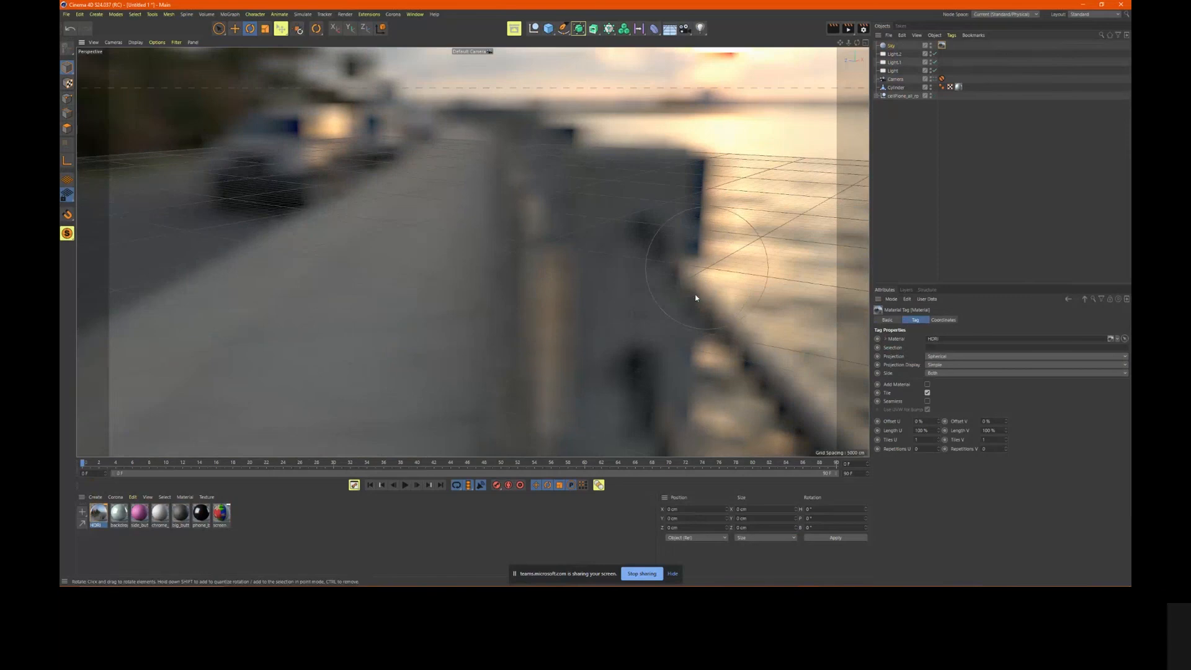
Frame the phone group in the perspective view and back out to see it within the studio set
key("ctrl+shift+z")
left_click(894, 55)
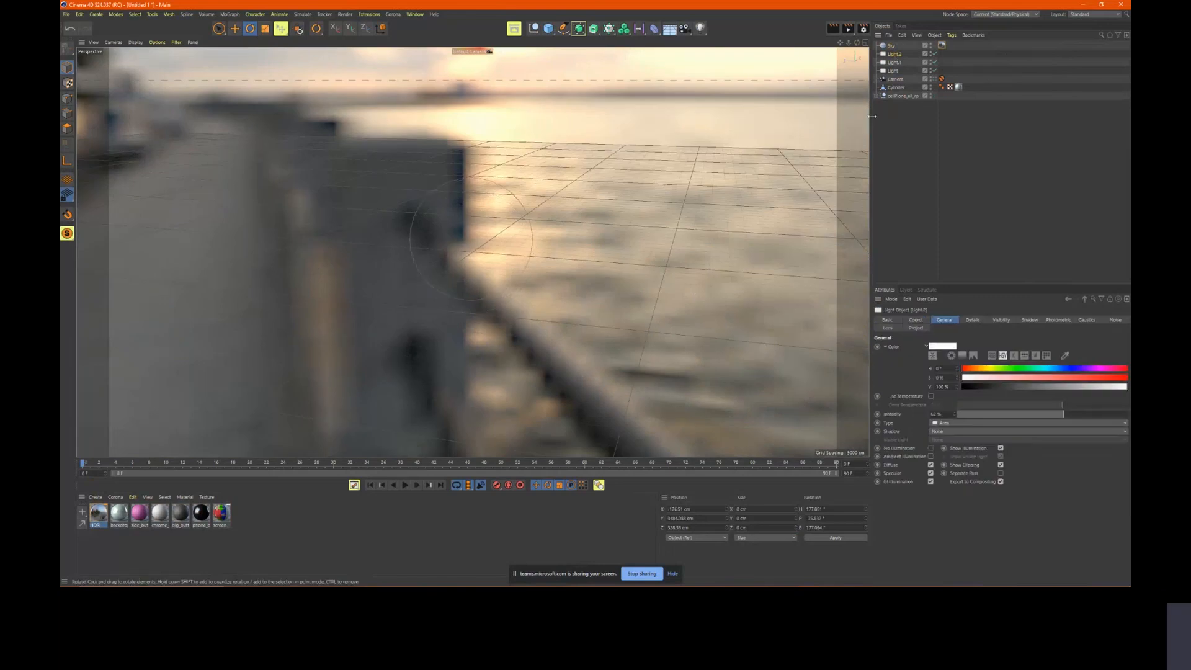
left_click(895, 88)
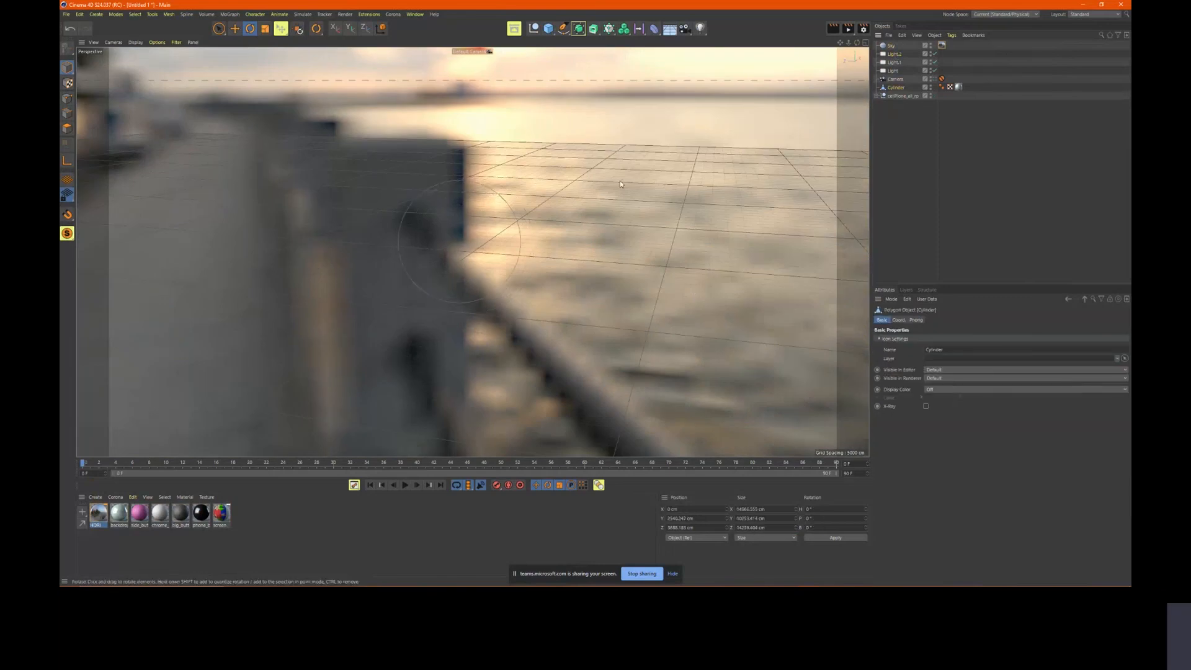
left_click(902, 96)
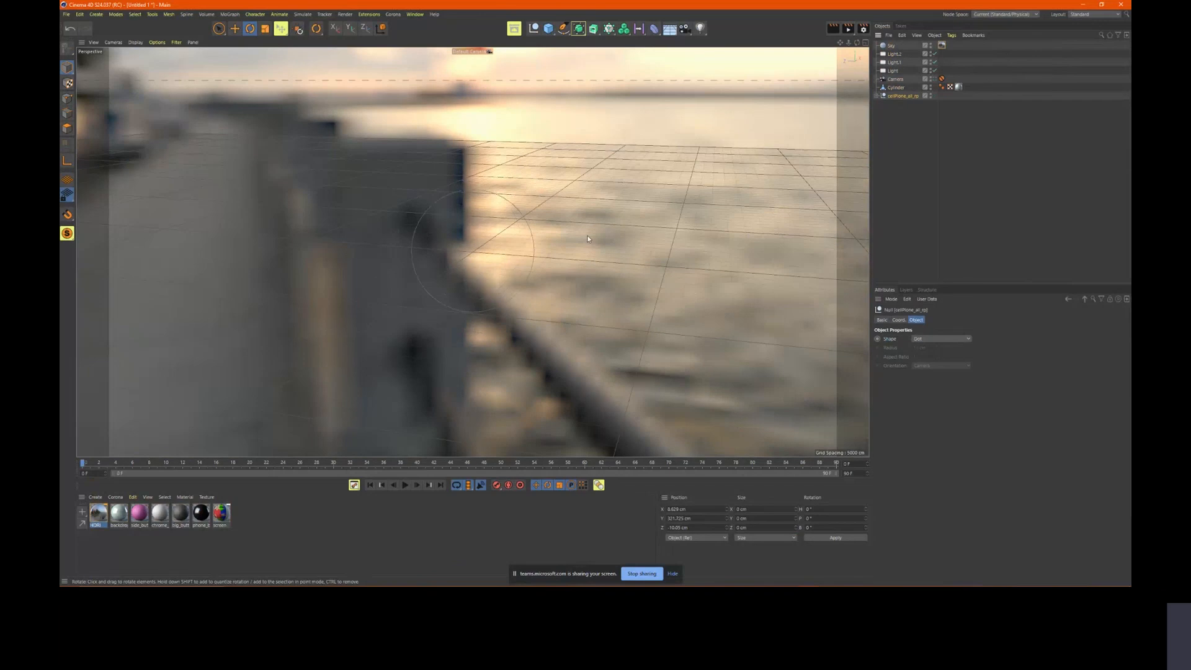
left_click_drag(587, 236, 629, 257, "alt")
key("o")
scroll(555, 244, "down", 5)
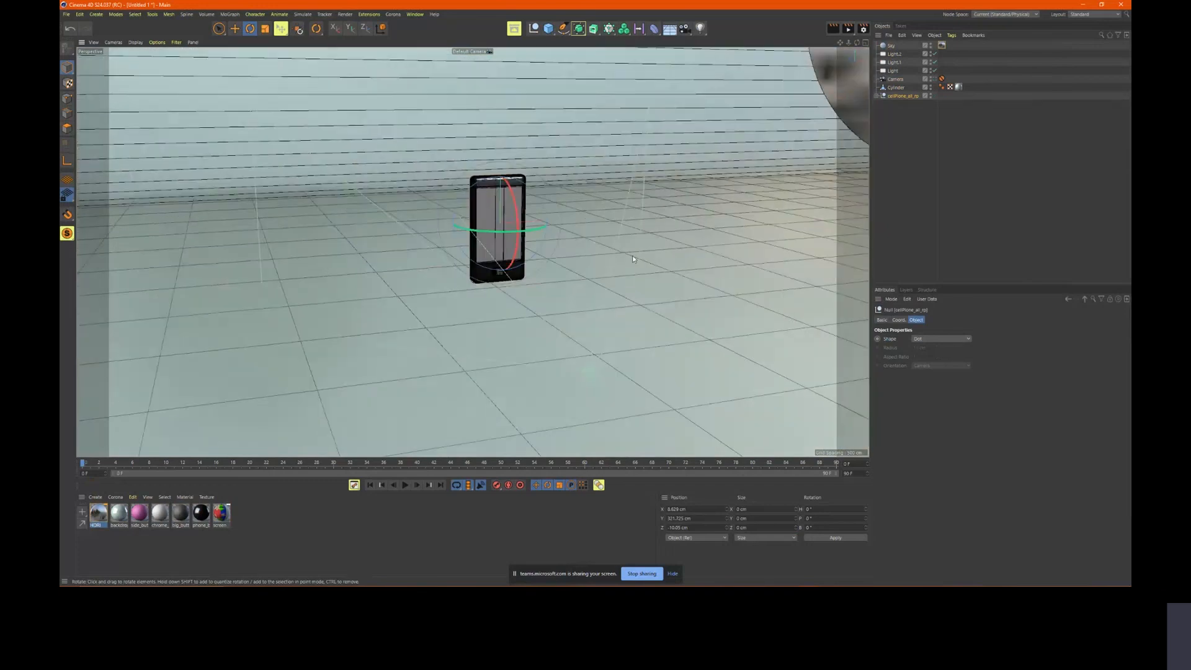
scroll(630, 257, "down", 3)
Set the HDRI material's viewport texture preview size to 2048x2048 and view the sky environment around the backdrop
left_click(100, 513)
double_click(100, 513)
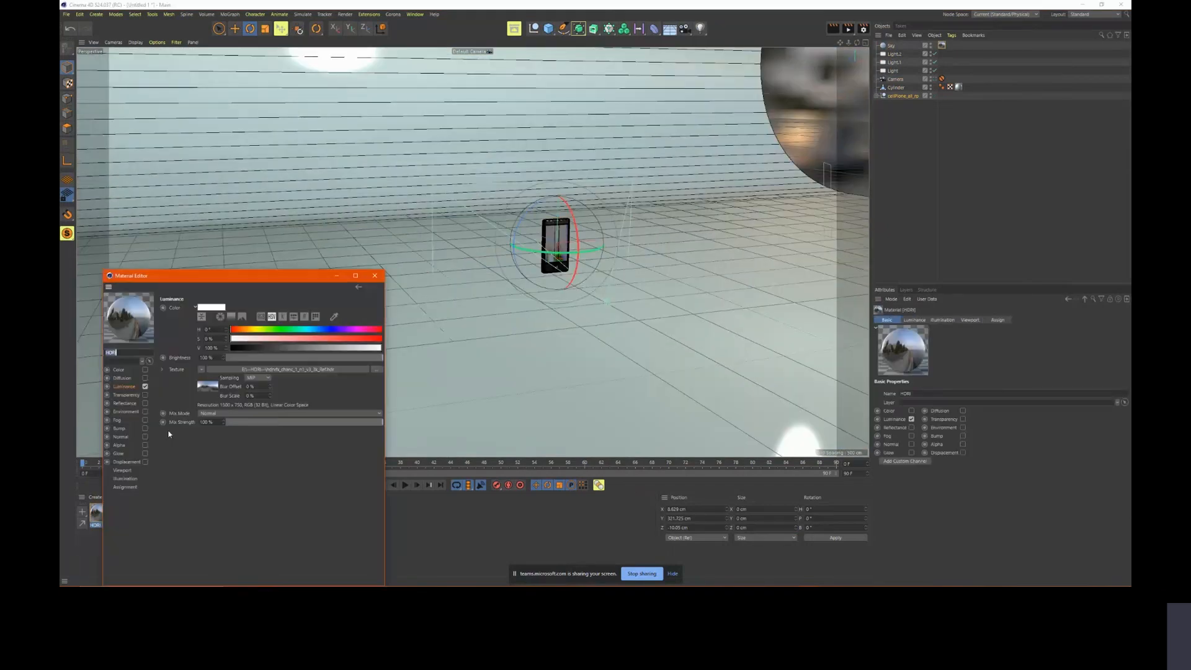
left_click(123, 470)
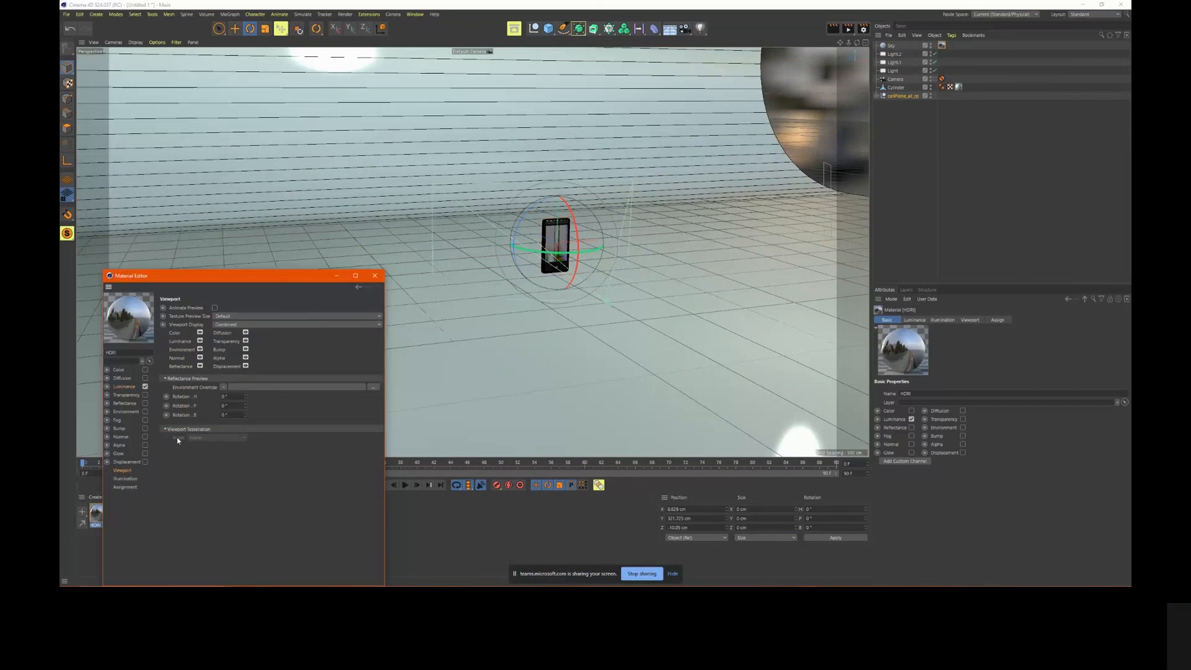
left_click(260, 316)
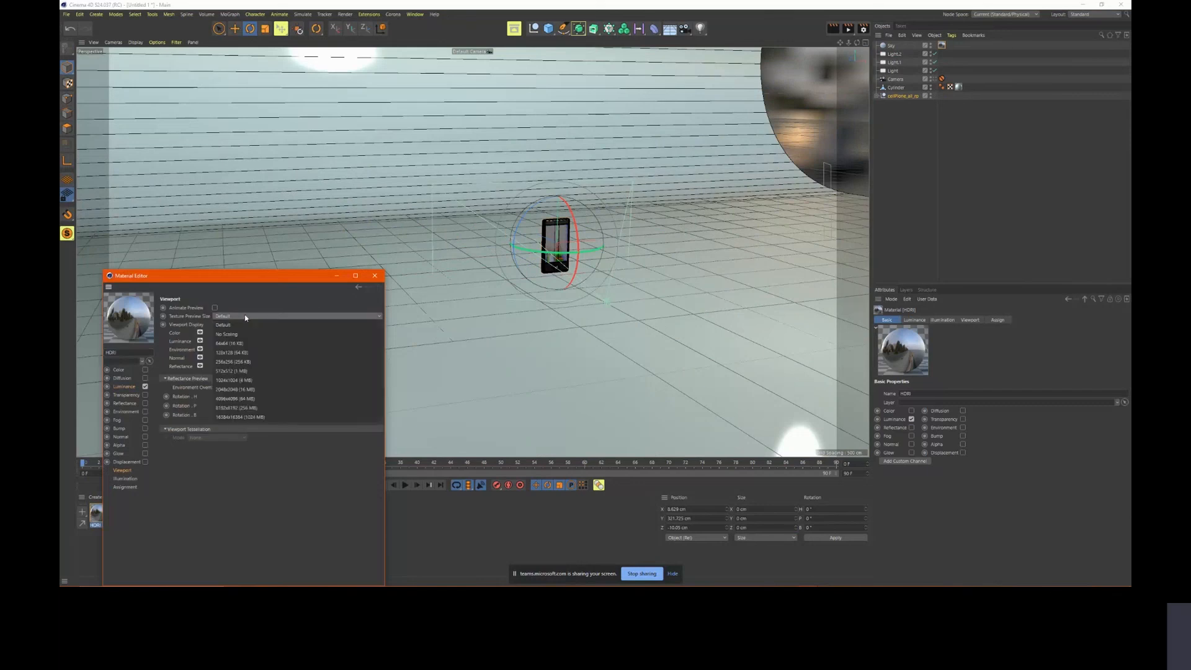
left_click(260, 389)
right_click_drag(701, 320, 484, 322, "alt")
left_click_drag(484, 322, 605, 293, "alt")
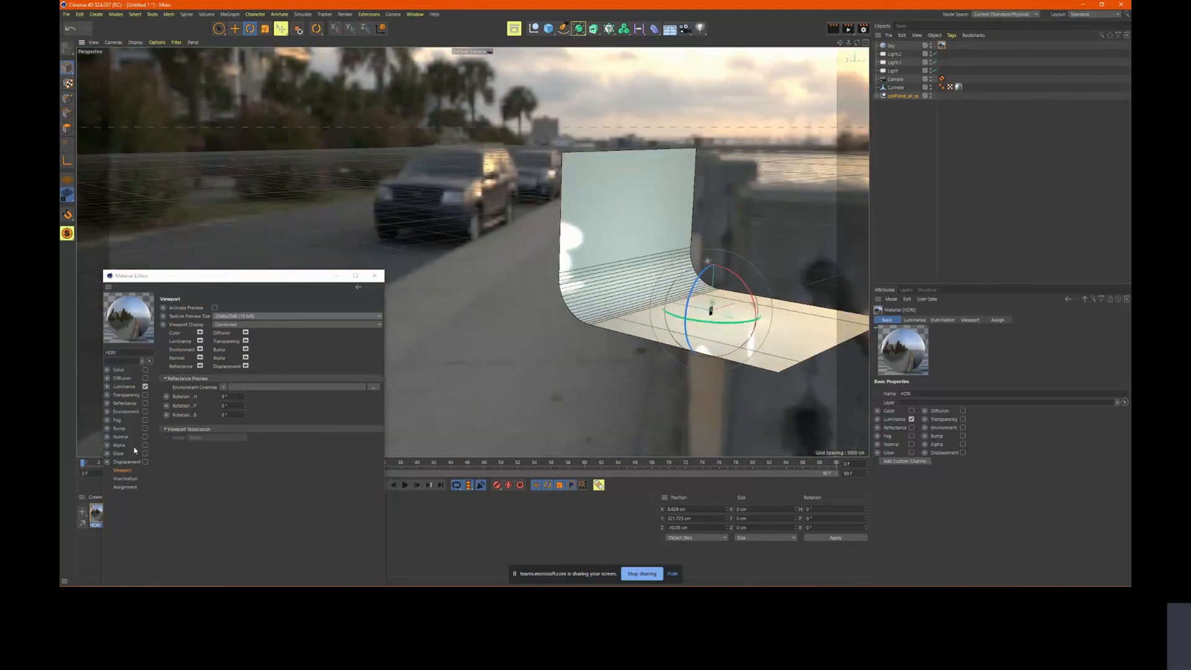
Try a 4096x4096 texture preview size for the HDRI material, restore 2048x2048, and close the material editor
left_click(127, 470)
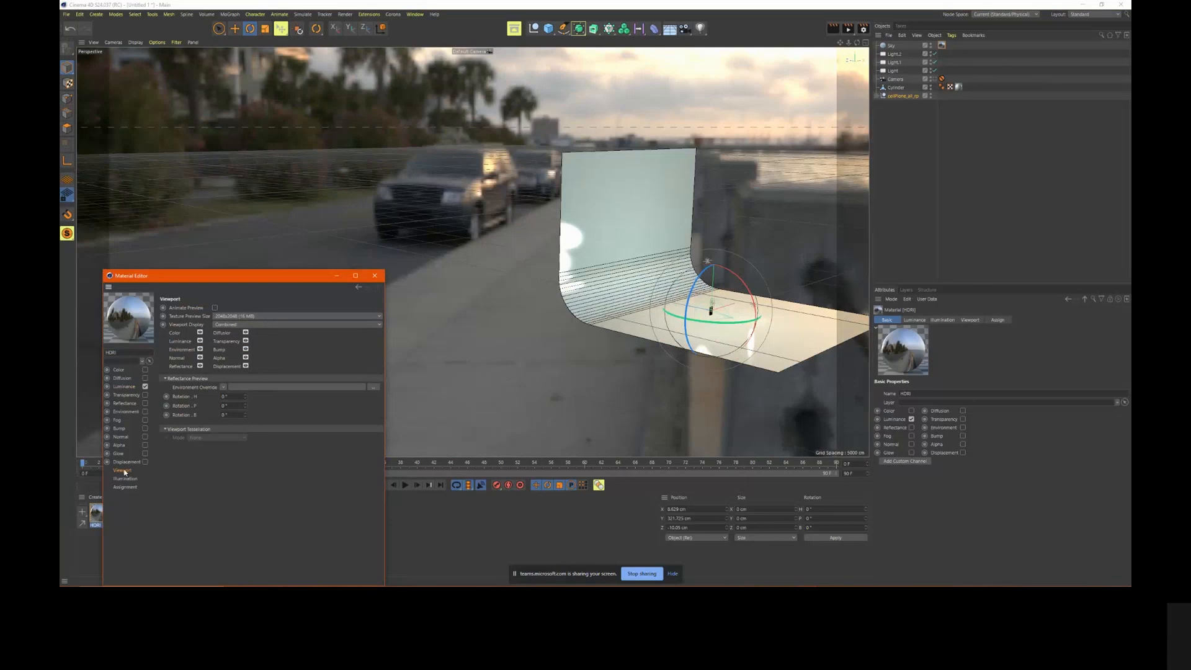
left_click(248, 316)
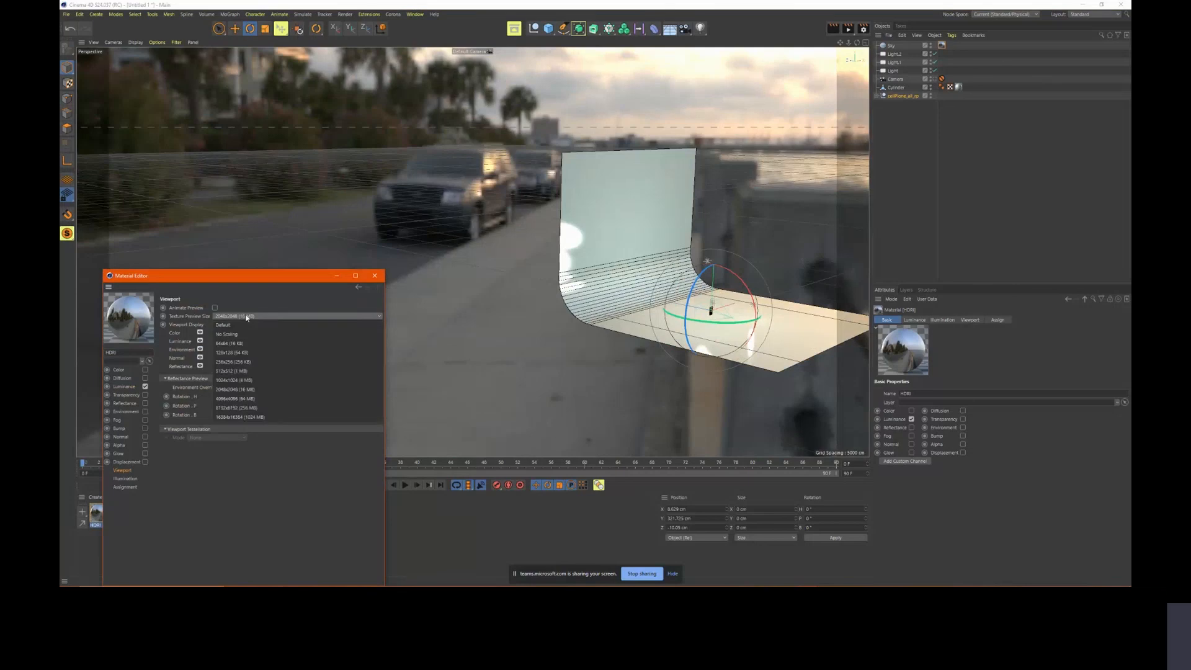
left_click(239, 398)
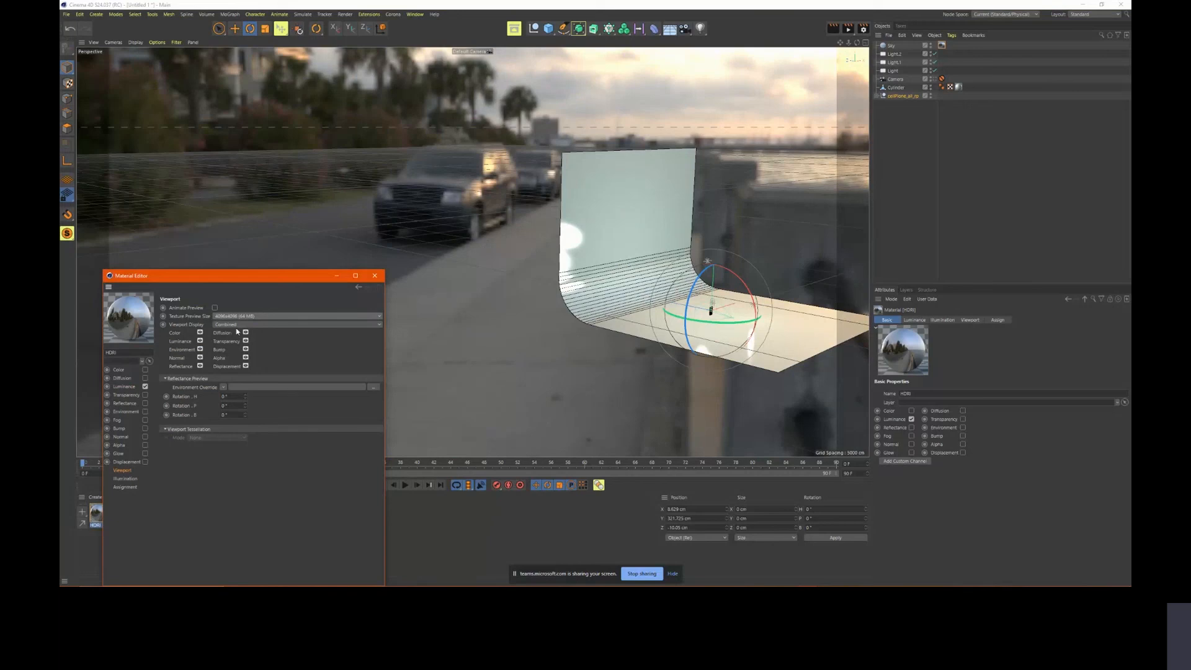
left_click(248, 316)
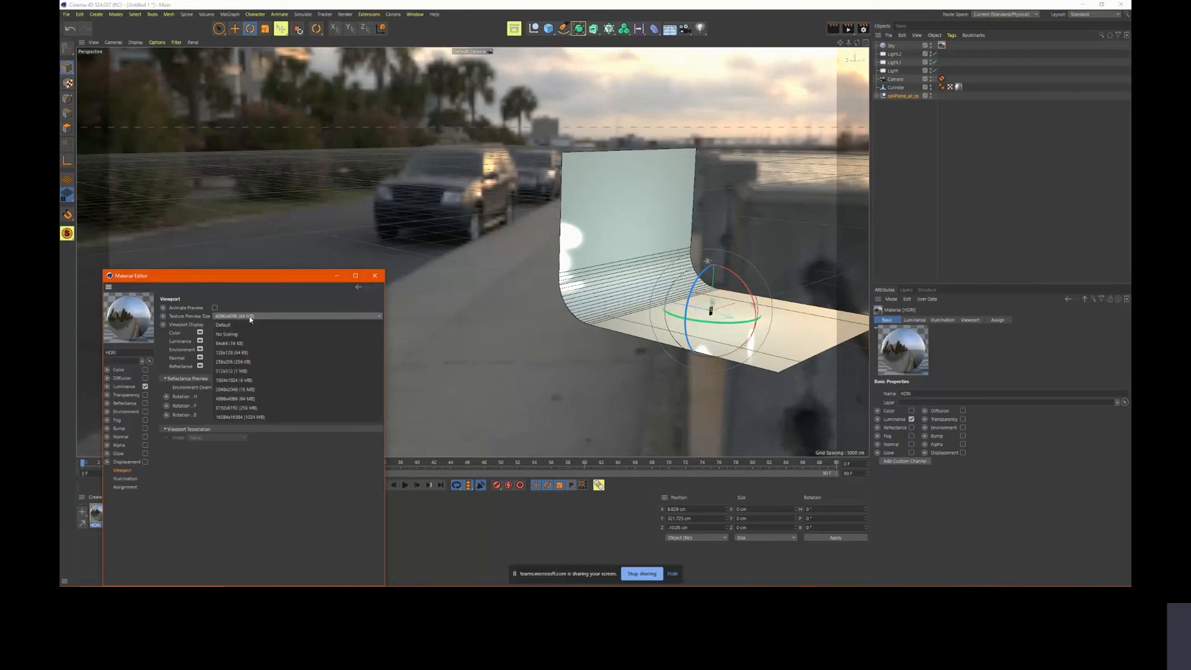
left_click(243, 389)
left_click(375, 275)
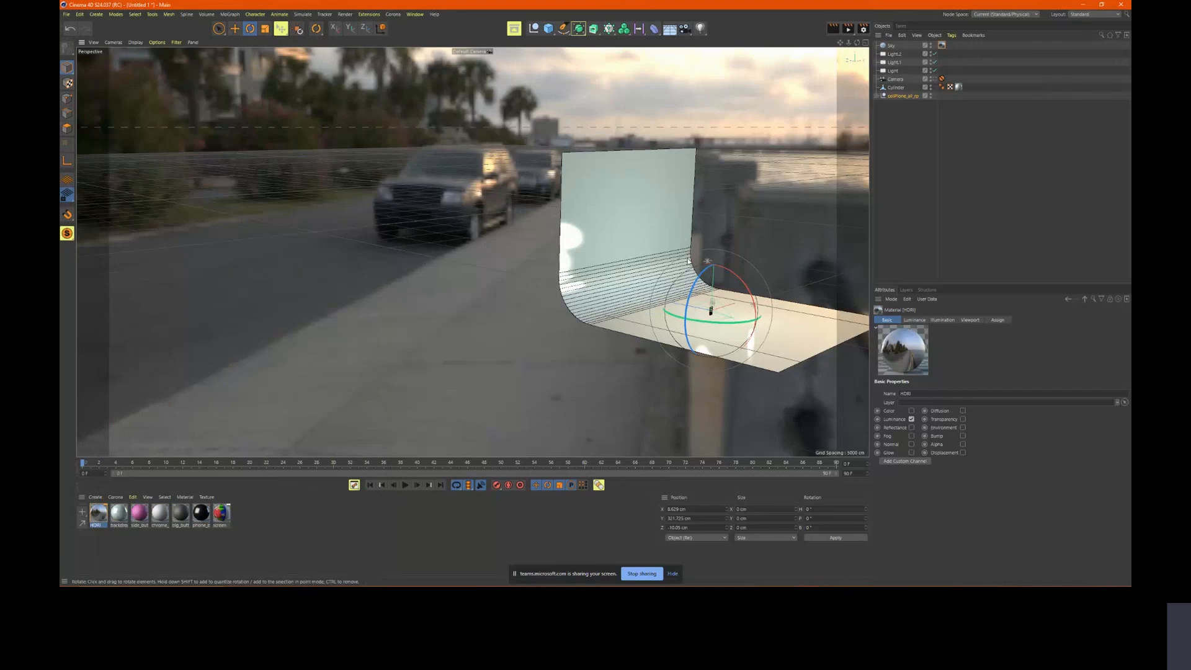
Return to the scene camera's view and render the phone scene to the Picture Viewer
left_click(935, 79)
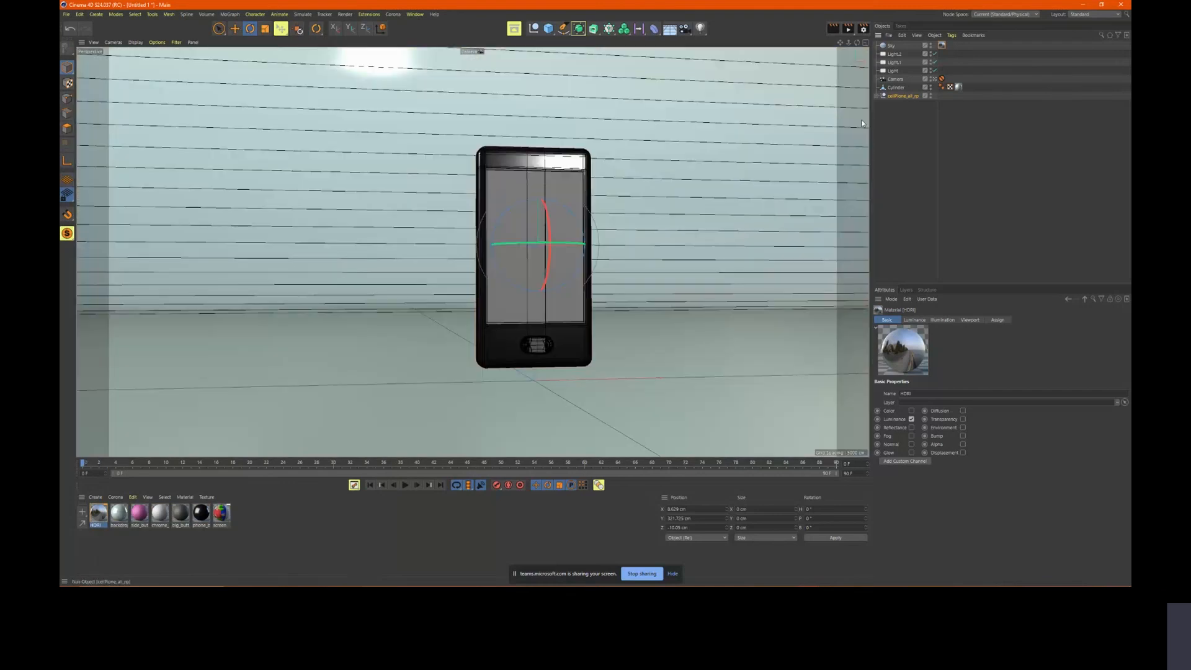
left_click(847, 29)
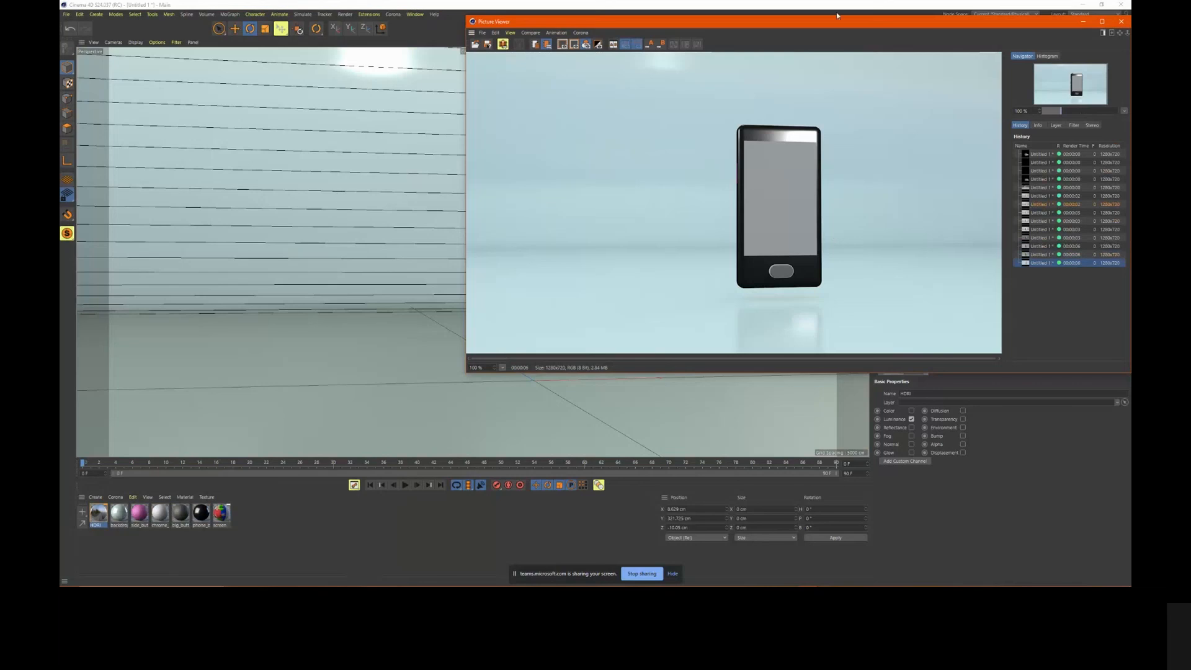
left_click_drag(839, 19, 694, 197)
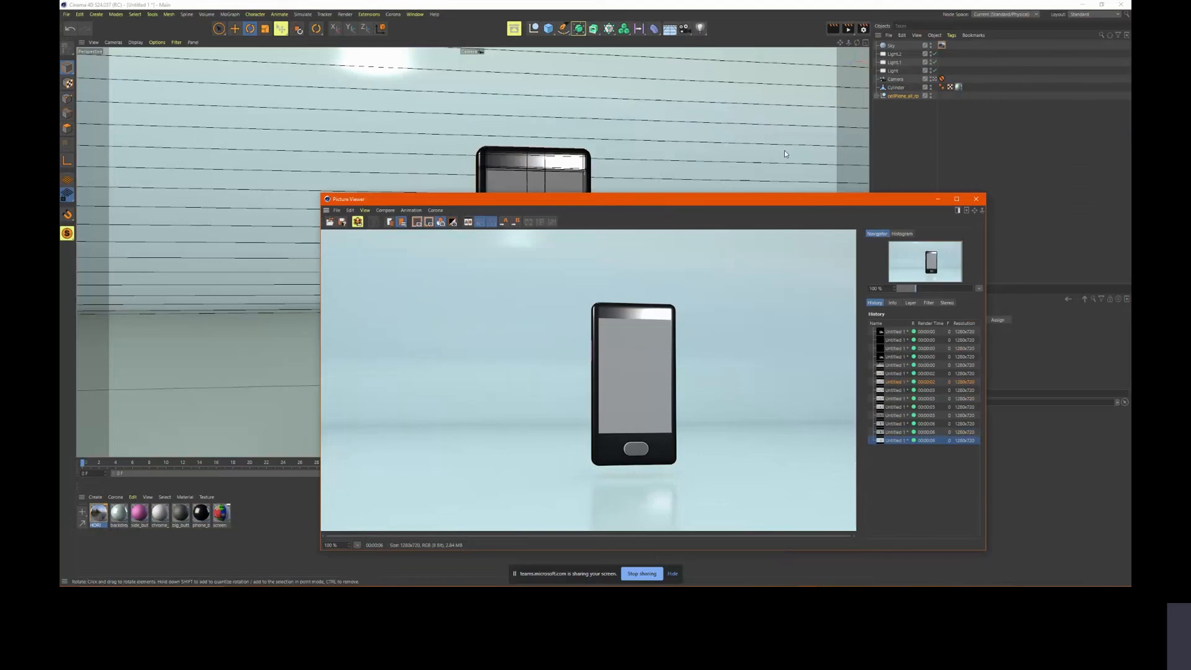
Set the Sky object's heading rotation to 180°, keeping the render window clear of the object settings
left_click(894, 47)
left_click_drag(851, 199, 619, 154)
left_click(899, 320)
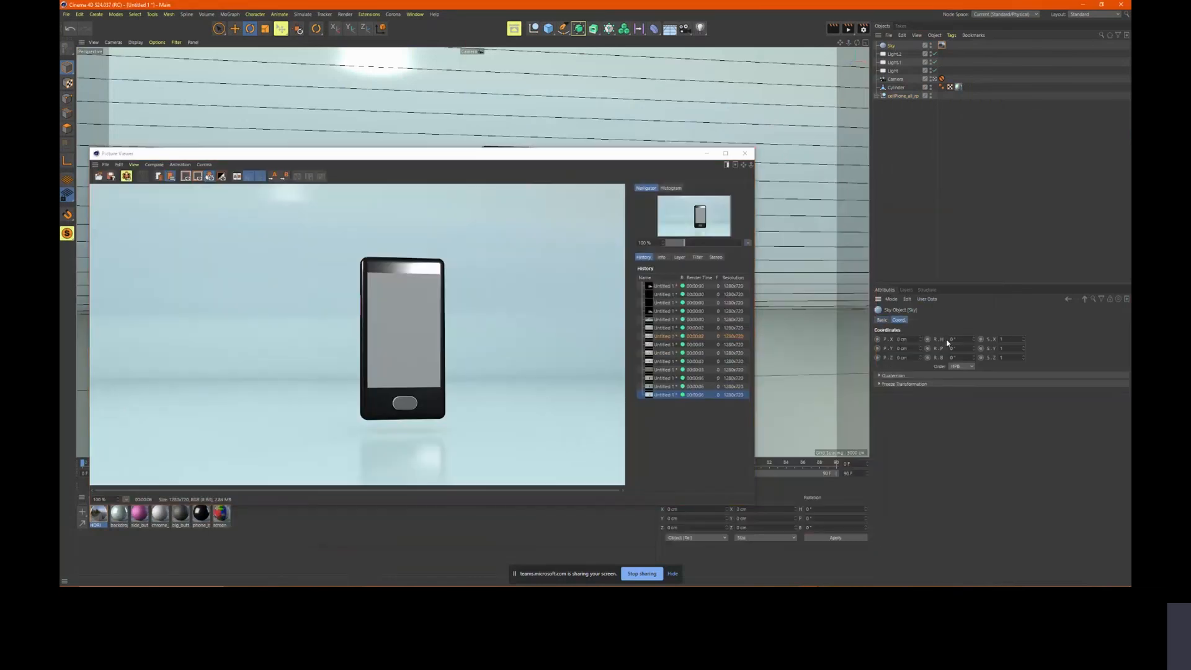
left_click(958, 339)
type("180")
key("Return")
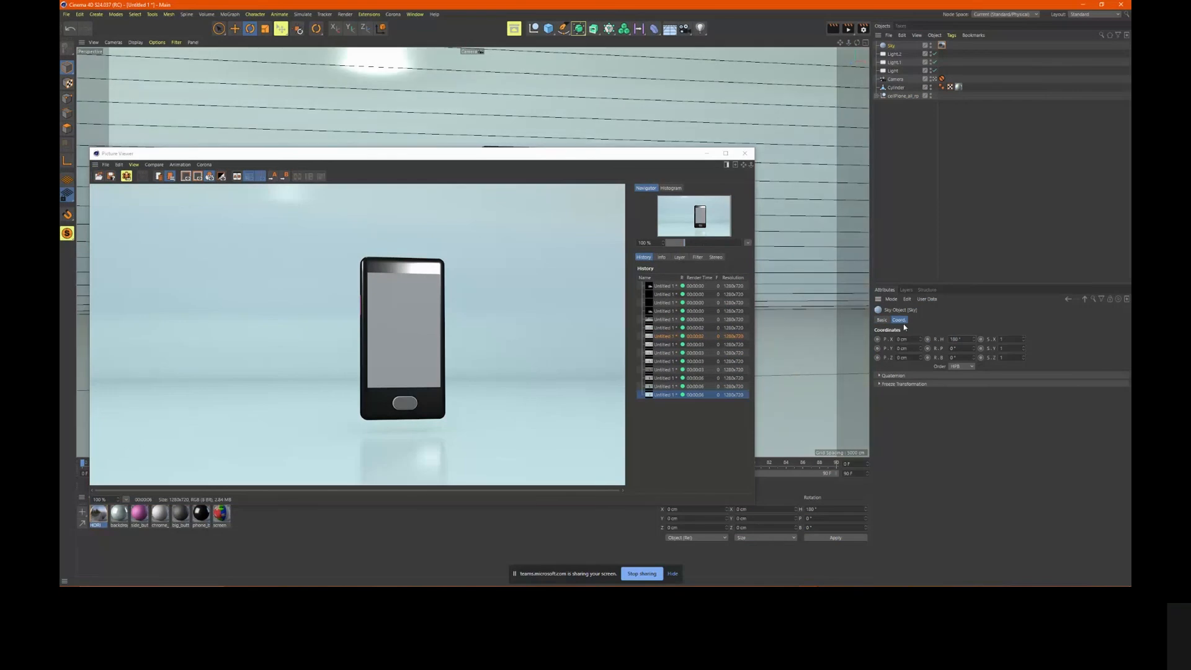
Render the scene with the rotated sky and compare it with the previous render in the history
left_click(847, 28)
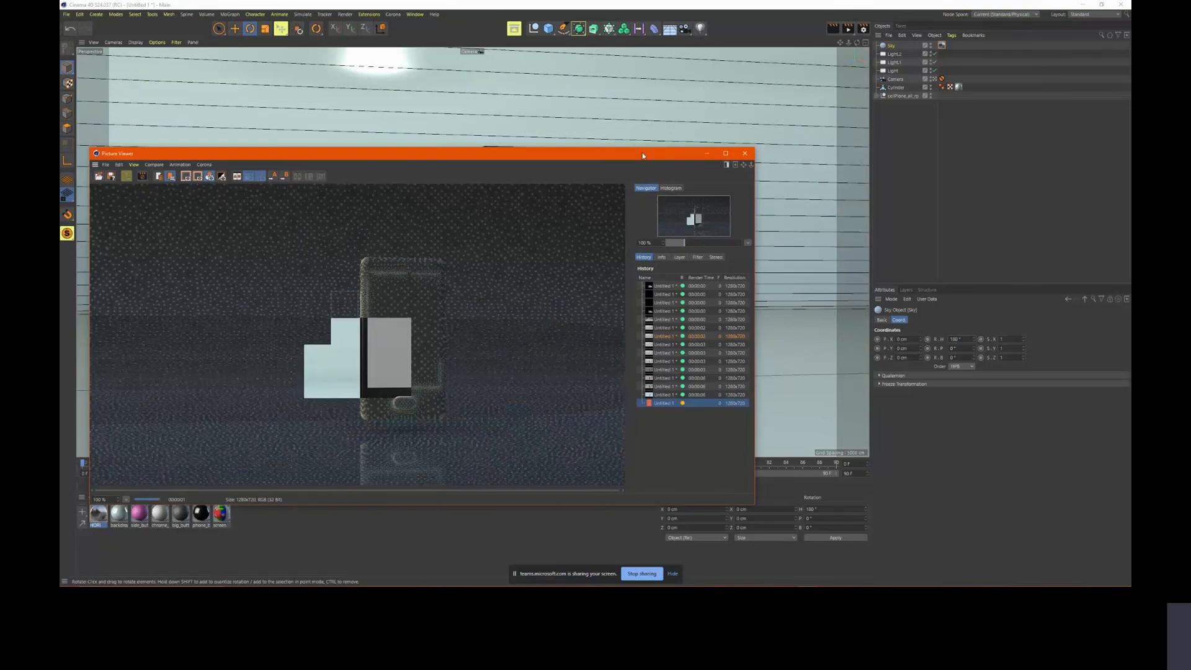
left_click(665, 395)
left_click(665, 403)
left_click(665, 394)
left_click(665, 403)
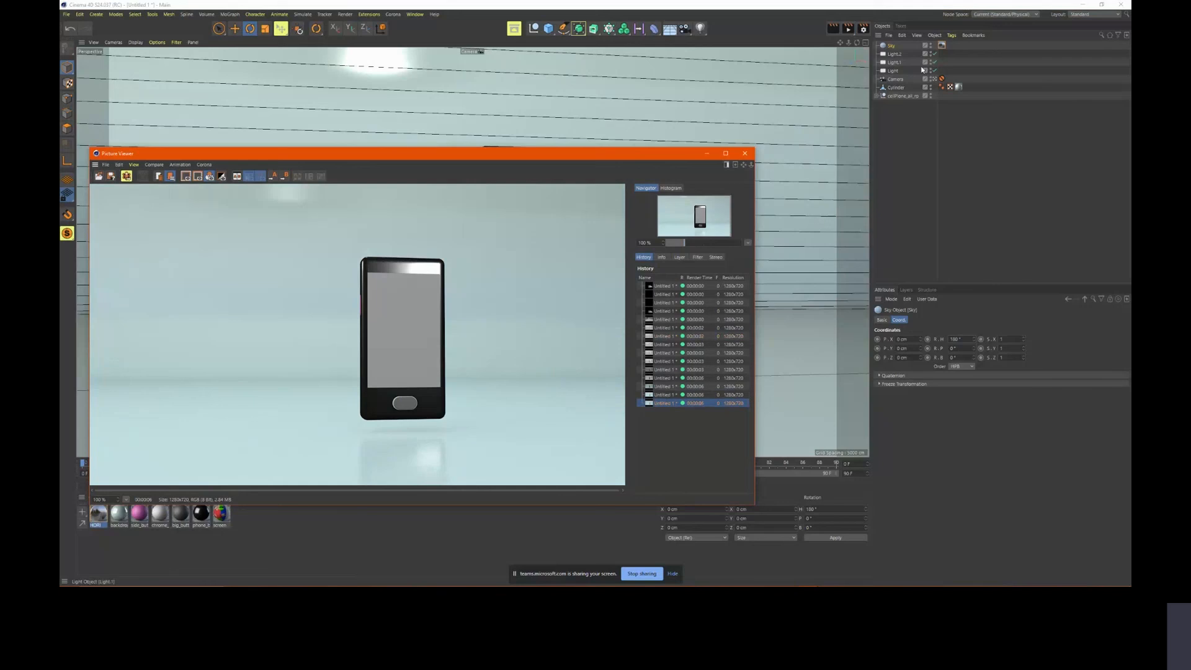
Lower the intensity of Light.2 to about 46% and of Light.1 and Light to about 48%, and render the result
left_click(894, 54)
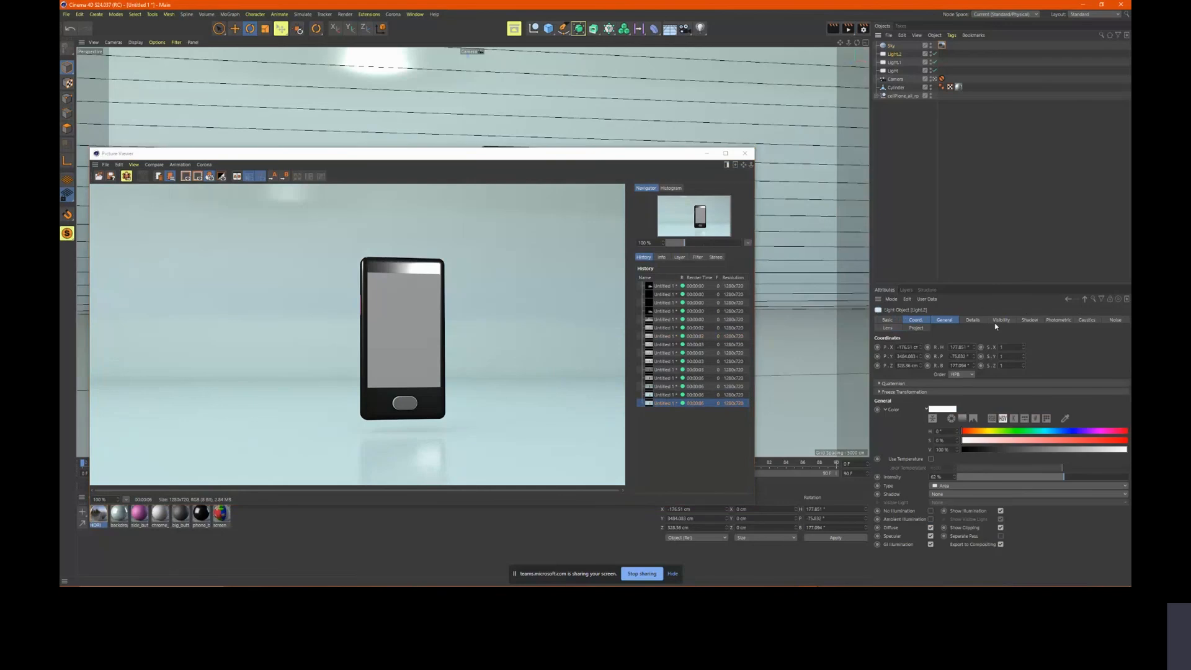
left_click(1036, 476)
left_click(902, 62)
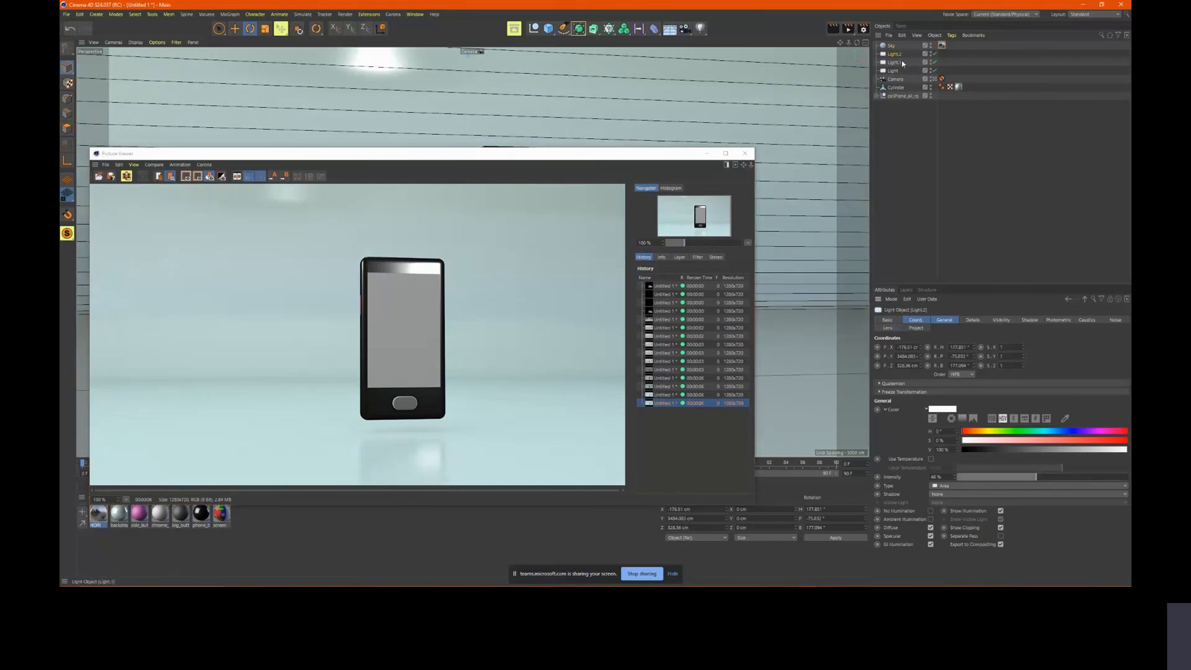
left_click(1040, 477)
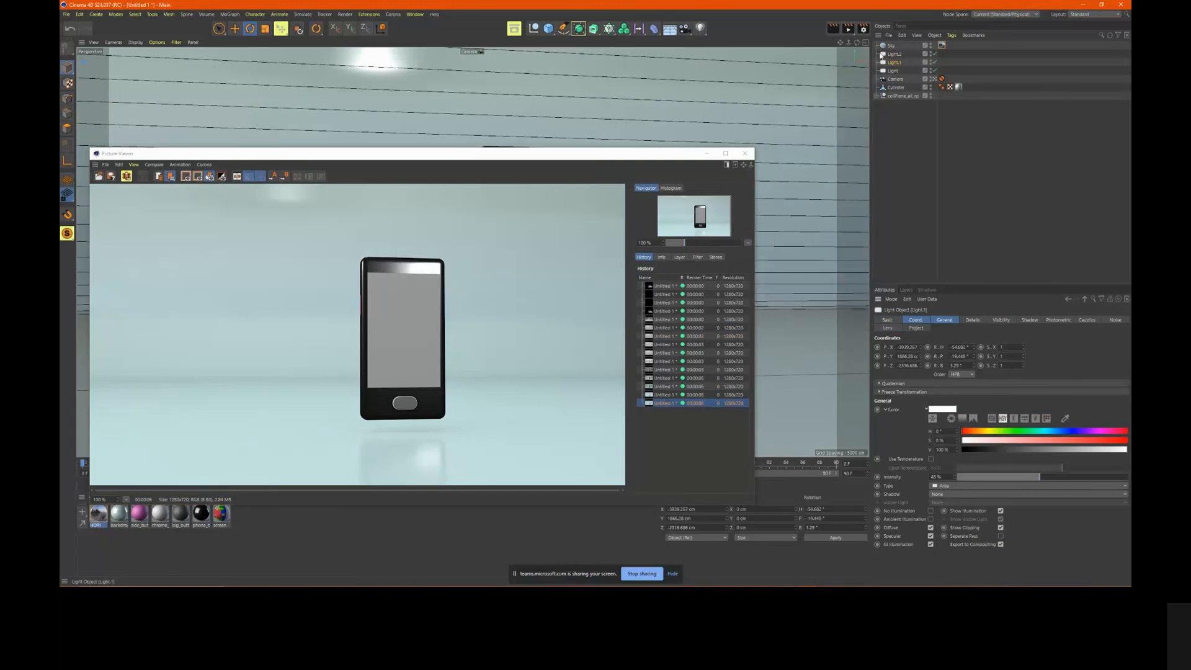
left_click(894, 70)
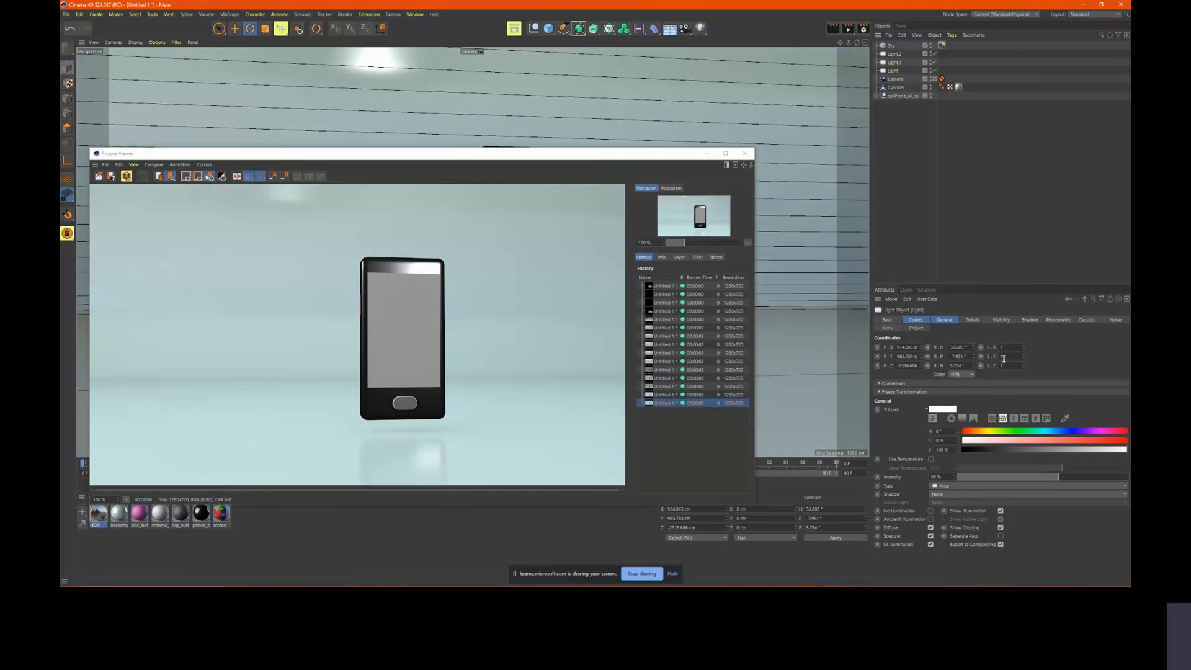
left_click(1041, 478)
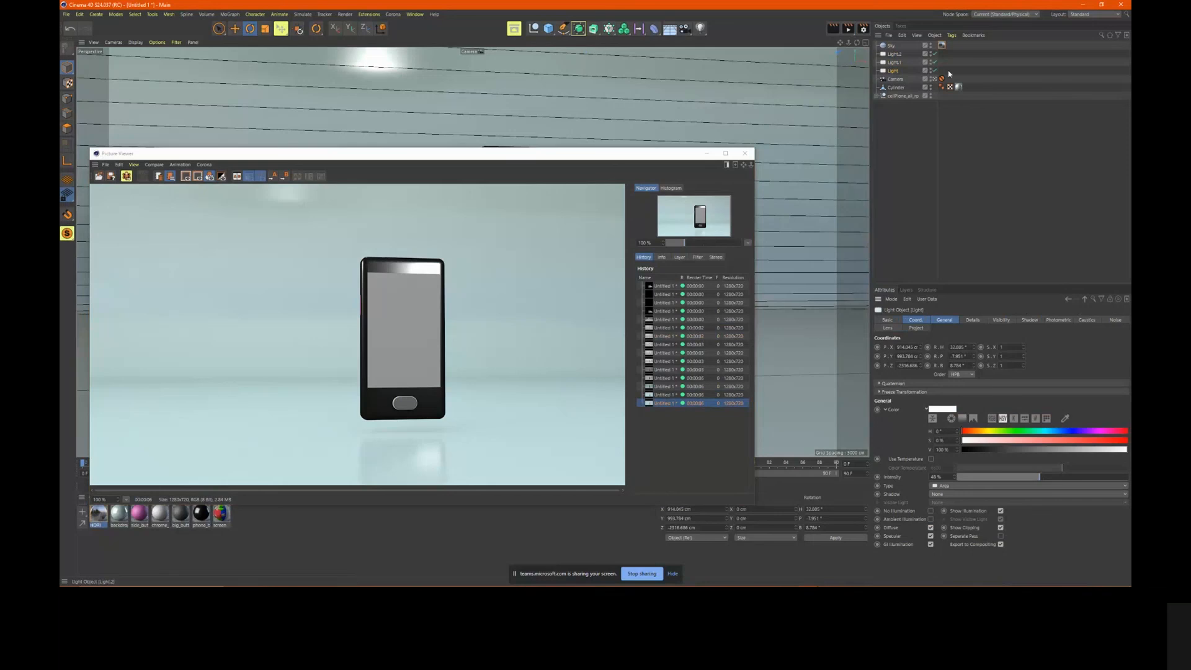
left_click(848, 29)
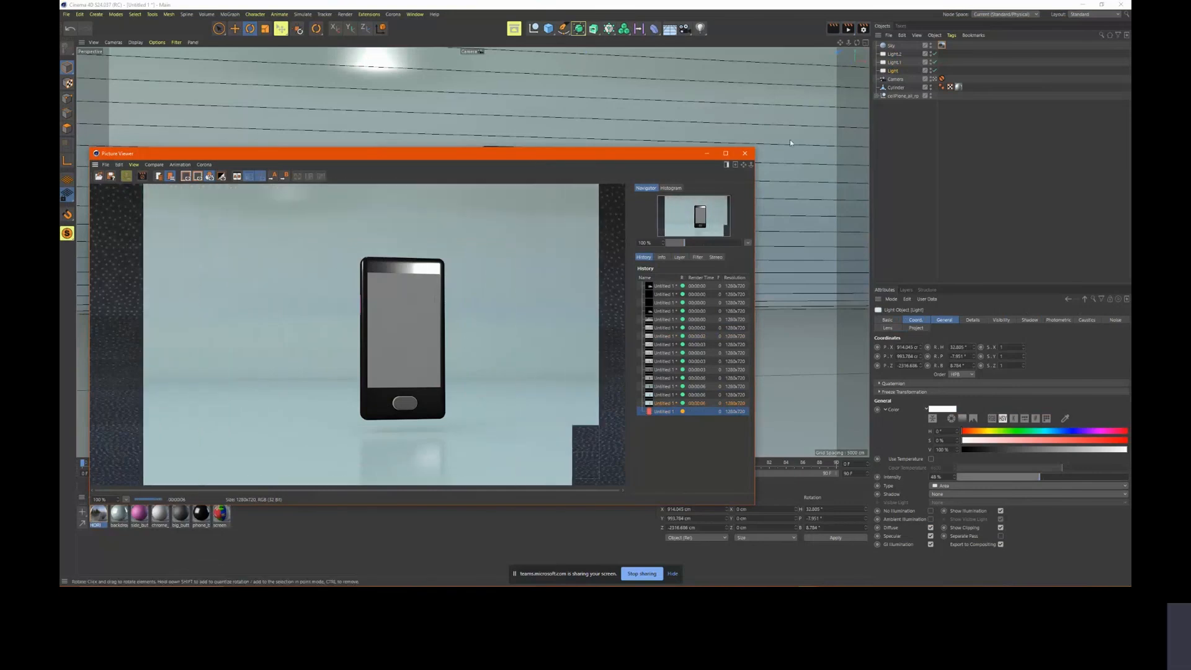
left_click(746, 154)
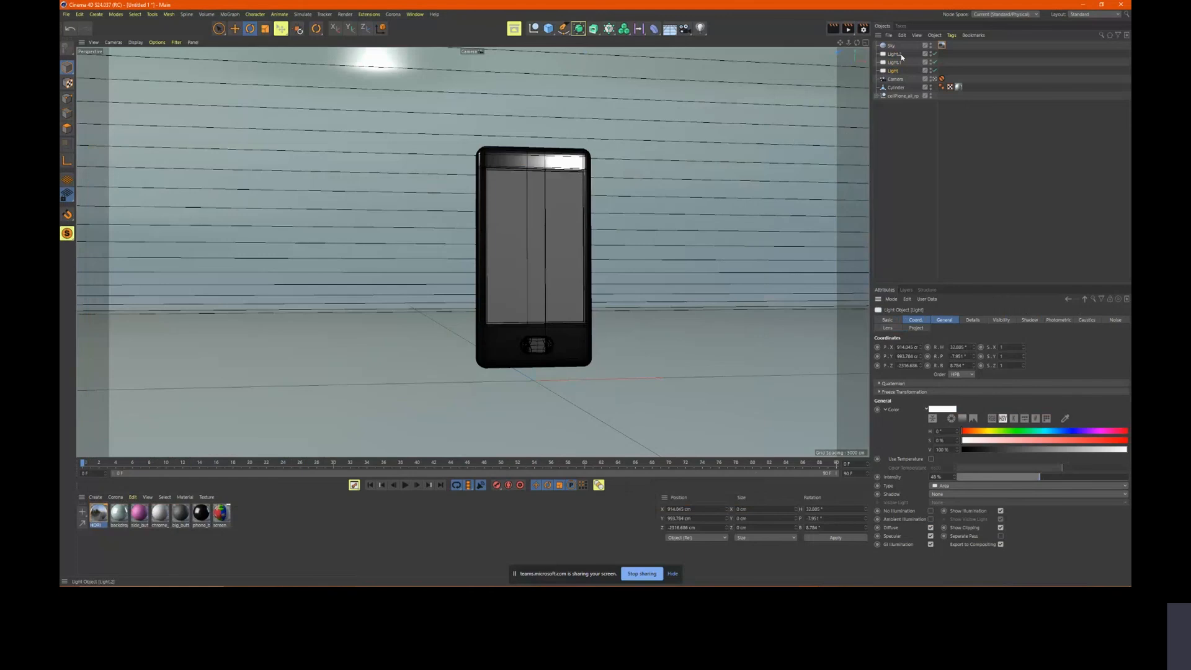
Expand the phone group, hide phone_glass.1 in the viewport to expose the screen texture, and render the scene
left_click(877, 95)
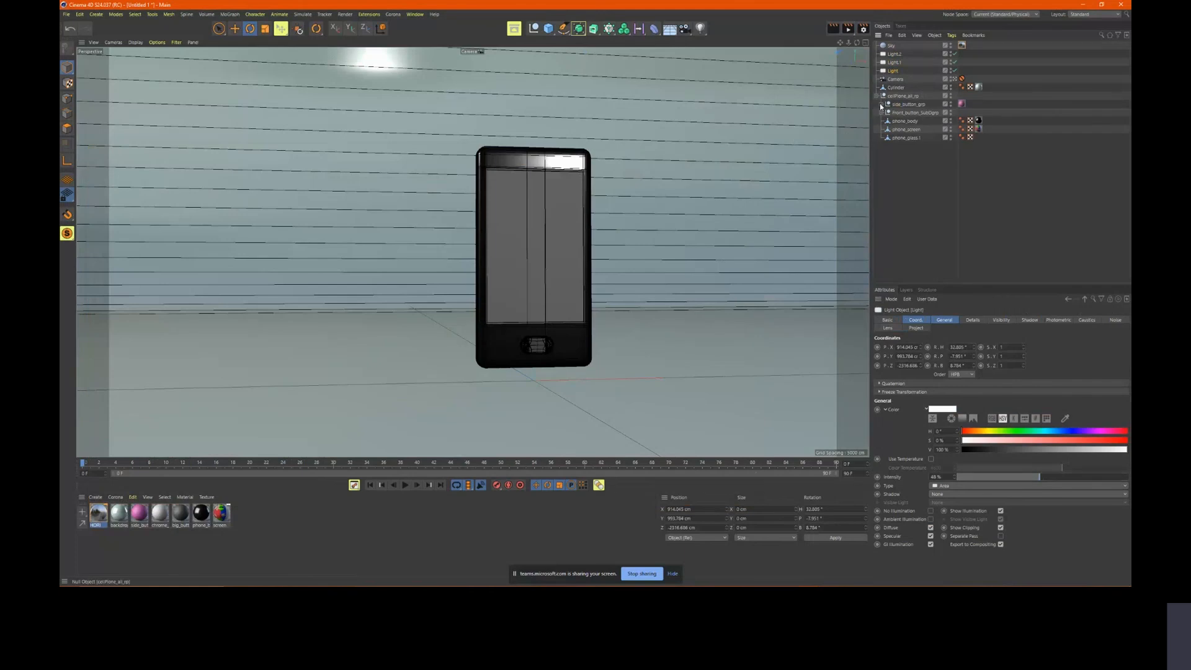
left_click(951, 137)
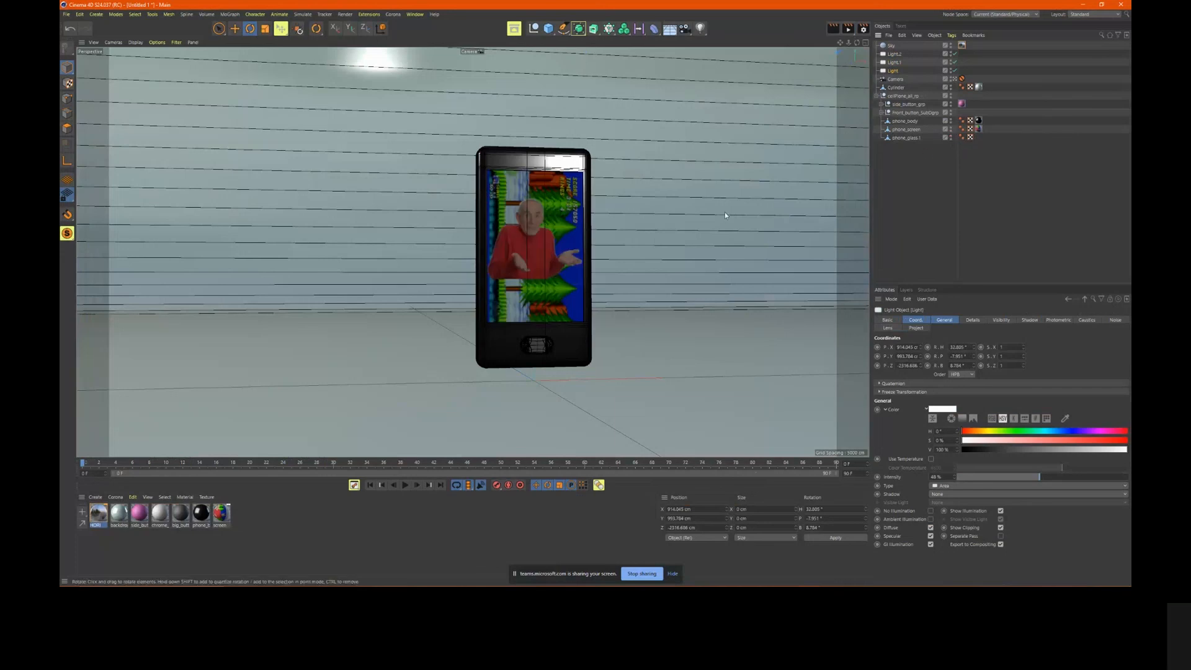
left_click(848, 30)
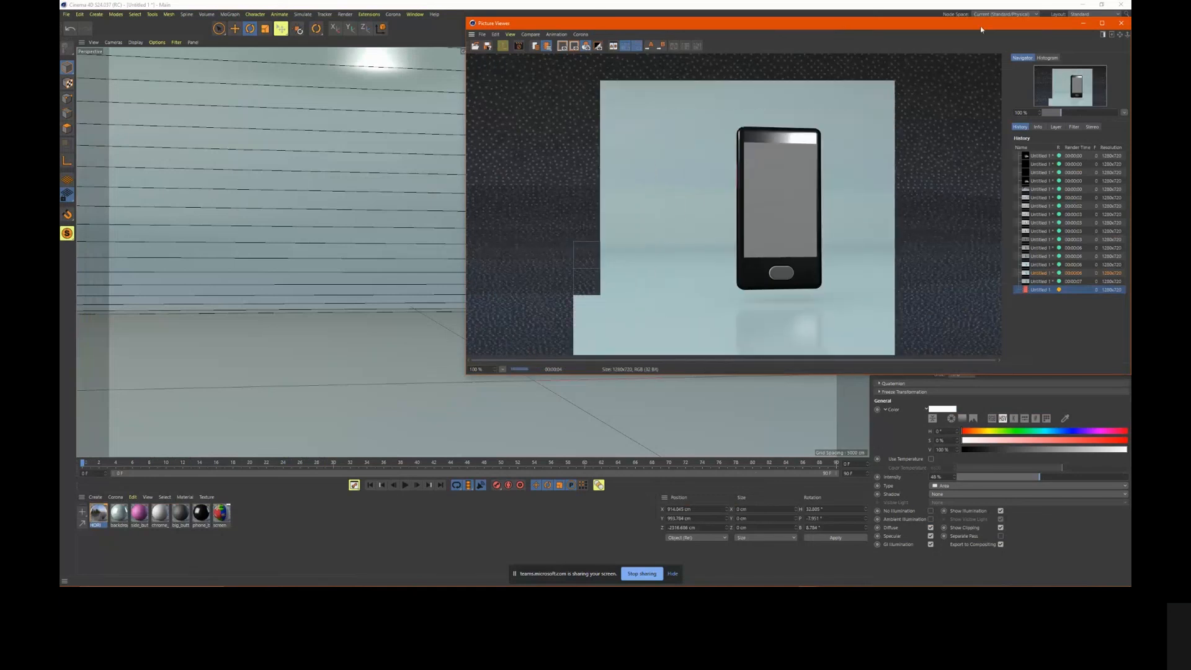
left_click_drag(1052, 27, 674, 30)
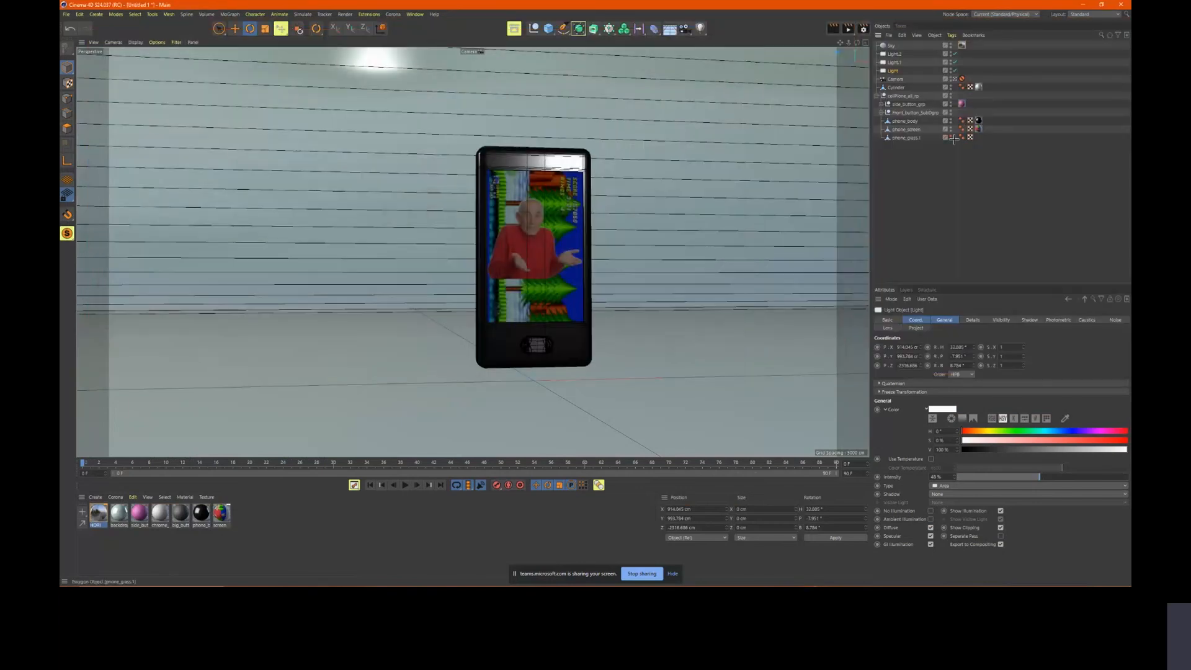
Toggle phone_glass.1's viewport visibility on and off to compare the screen with and without it, and select phone_screen
left_click(930, 139)
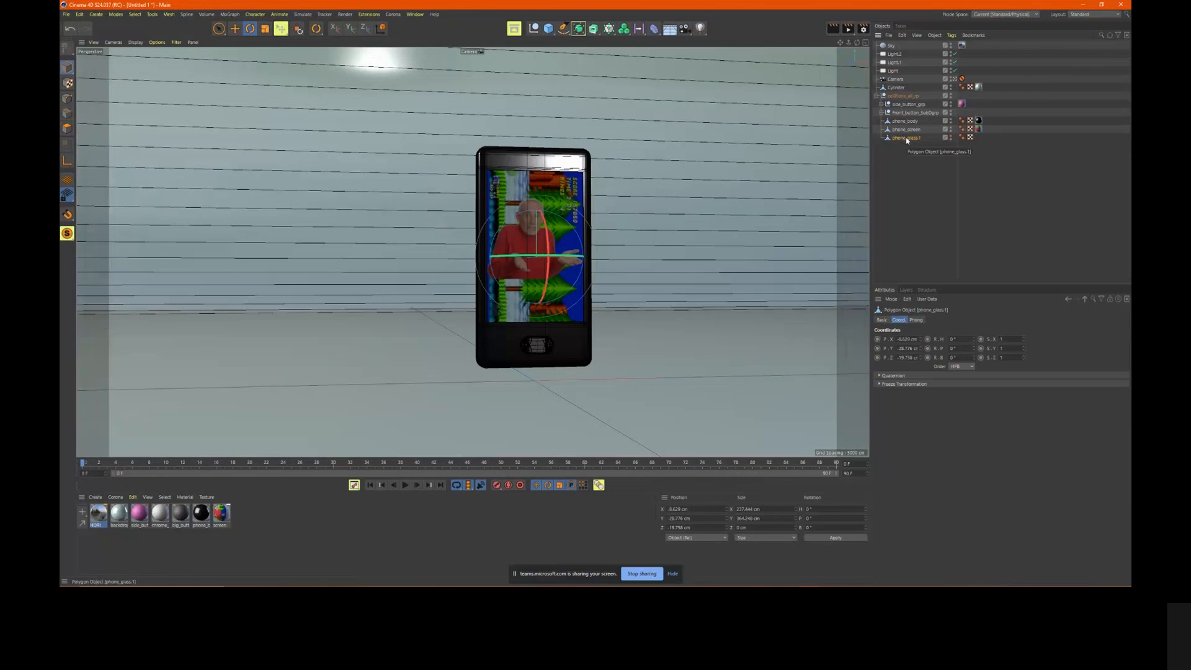
left_click(951, 137)
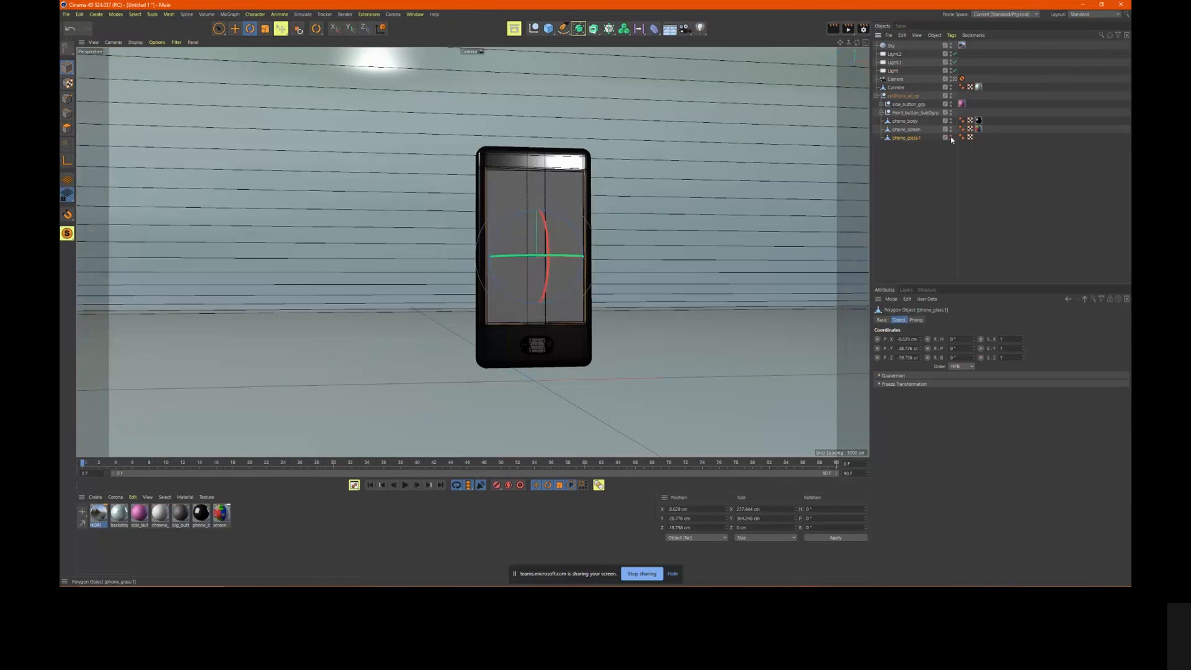
left_click(951, 137)
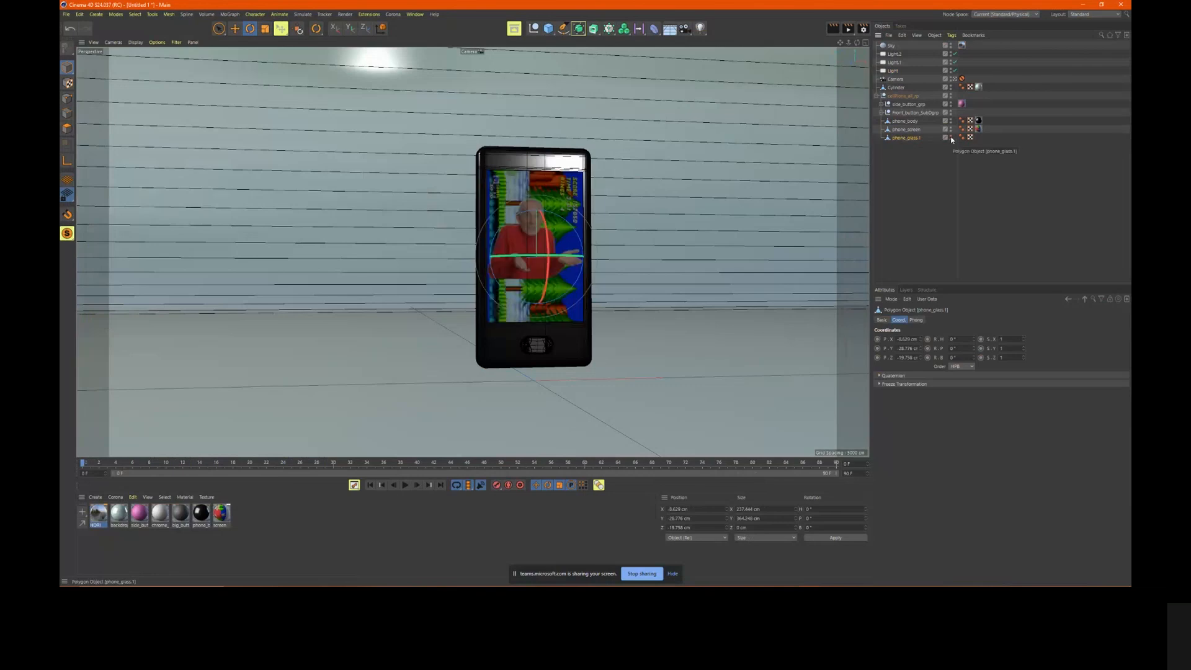
left_click(909, 130)
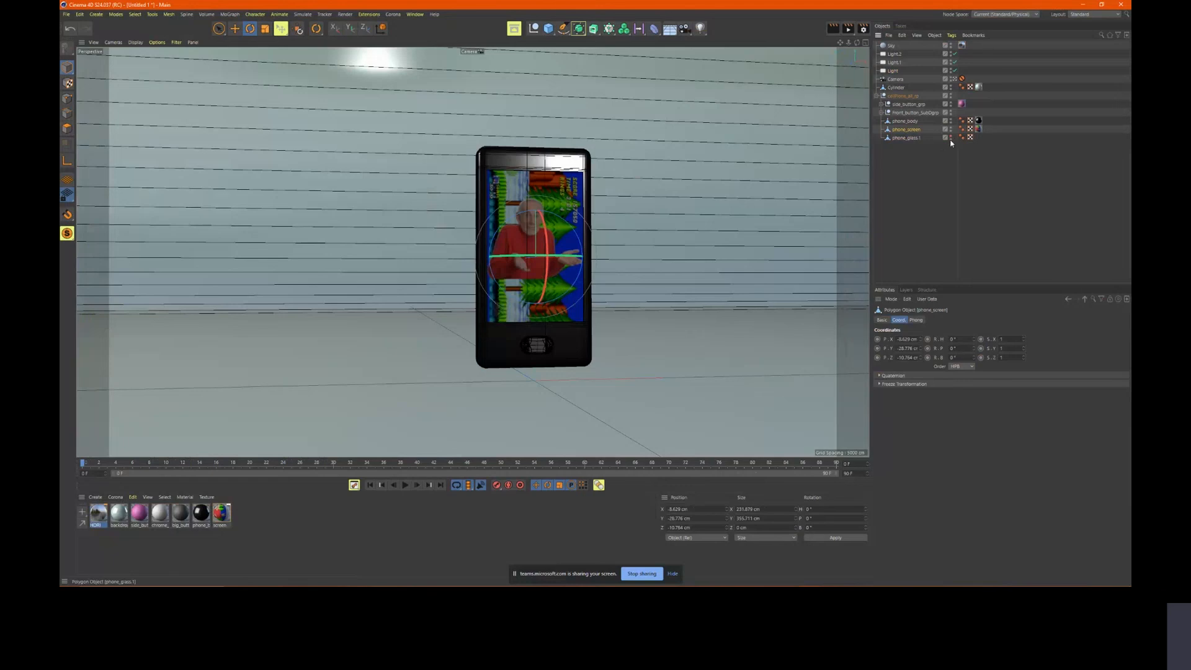
Render the scene with phone_glass.1 hidden, close the render window, and select the backdrop cylinder
left_click(849, 31)
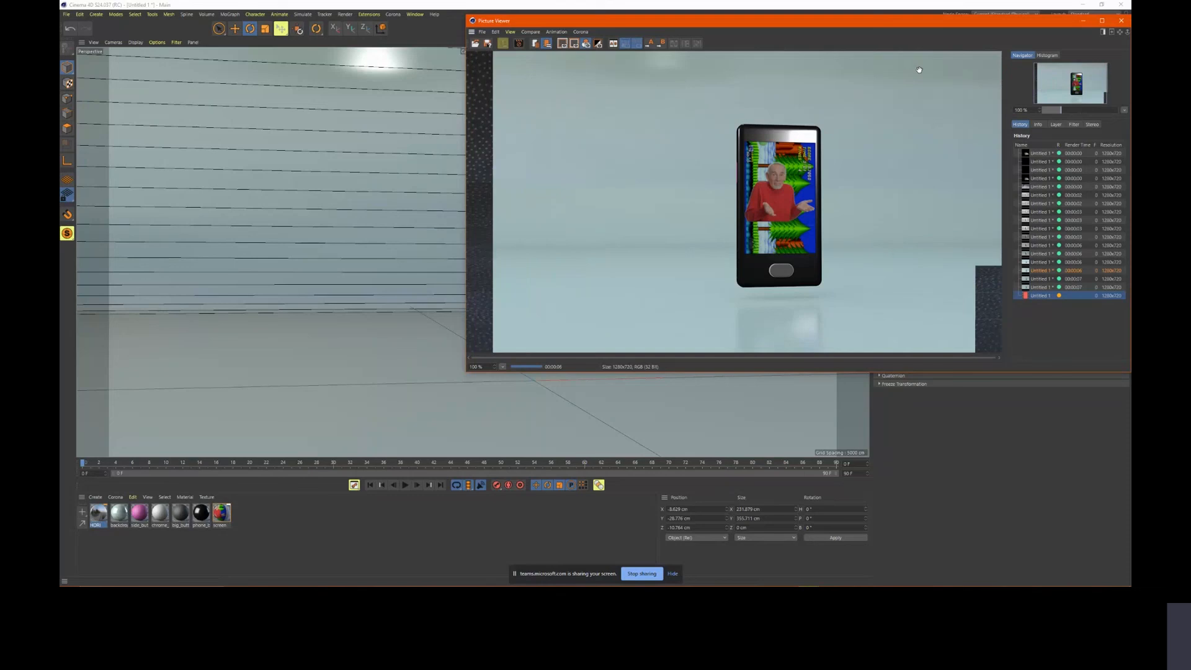
left_click(1121, 20)
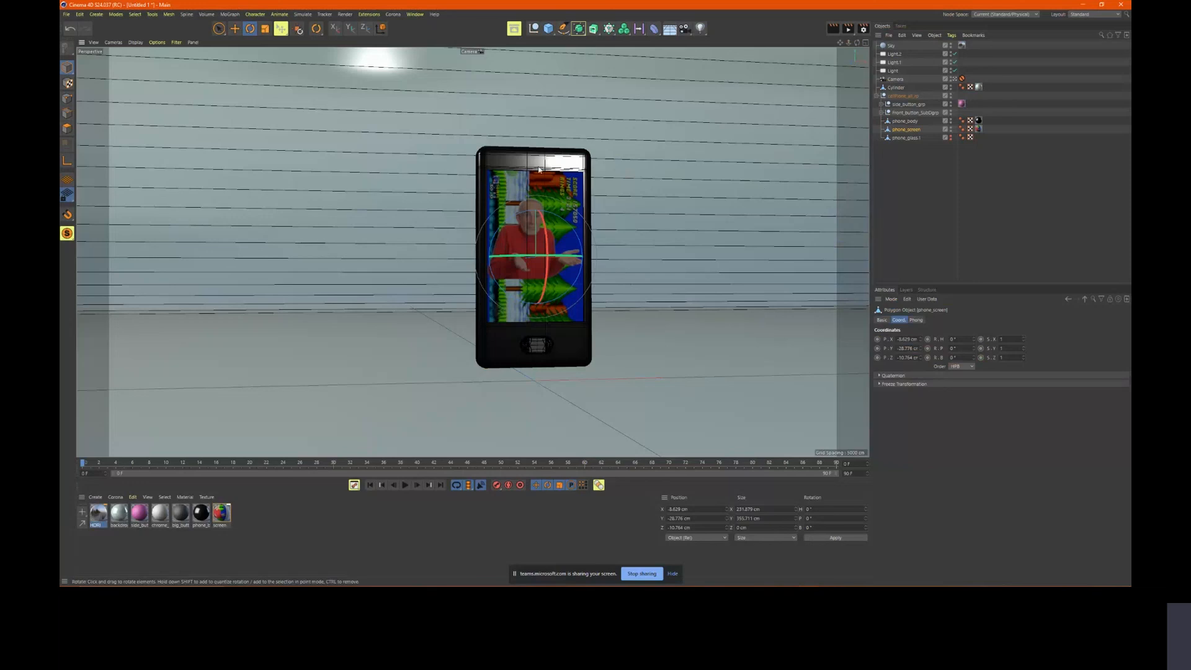
left_click(692, 214)
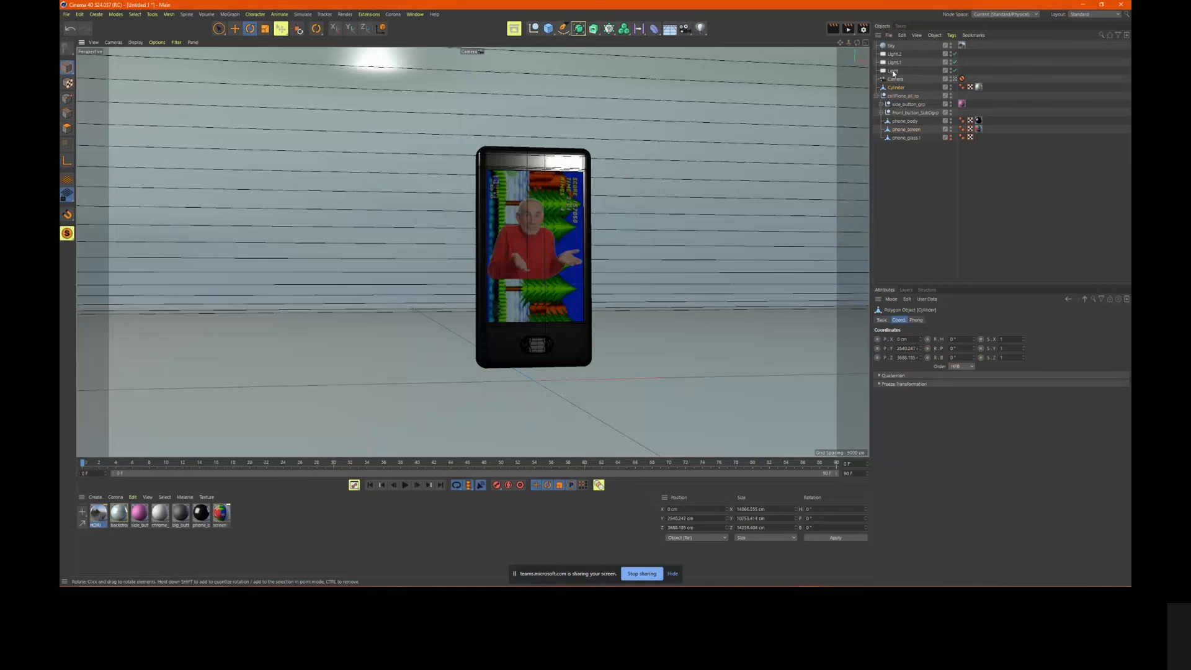
Leave the scene camera to examine the phone and backdrop from a free view, and return to the camera view
left_click(954, 79)
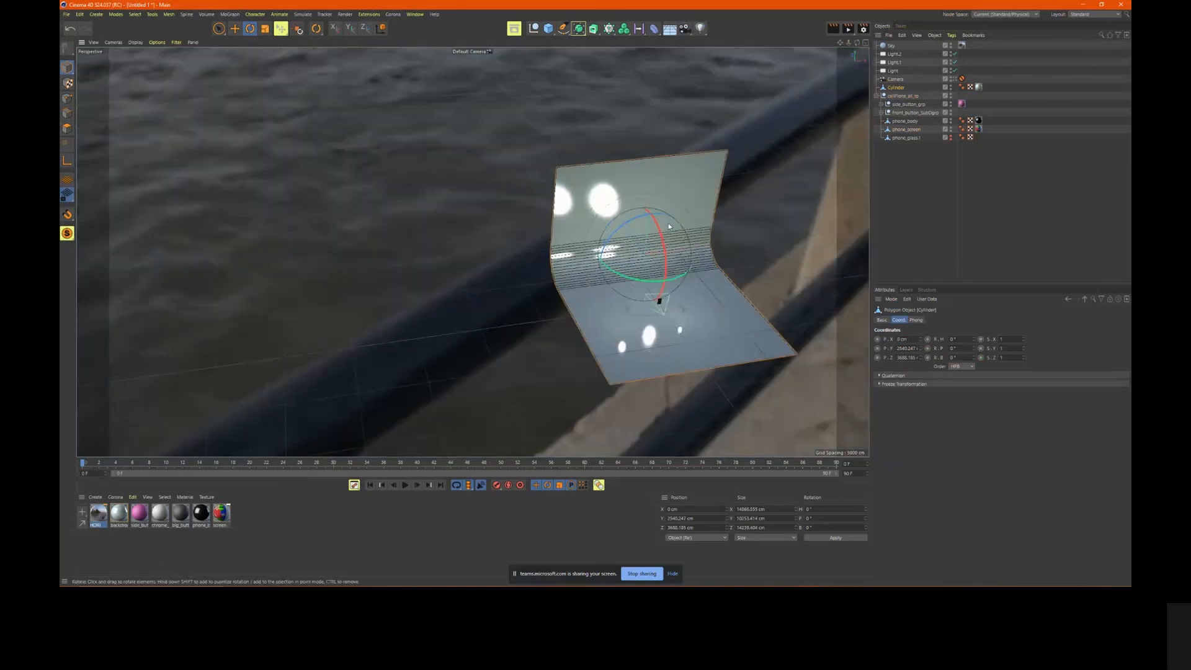
scroll(784, 200, "up", 5)
mouse_move(630, 152)
left_mouse_down("alt")
mouse_move(627, 139)
mouse_move(634, 150)
left_mouse_up("alt")
right_click_drag(611, 194, 758, 181, "alt")
left_click_drag(679, 191, 682, 185, "alt")
middle_click_drag(683, 185, 605, 99, "alt")
right_click_drag(567, 170, 612, 155, "alt")
middle_click_drag(612, 155, 614, 77, "alt")
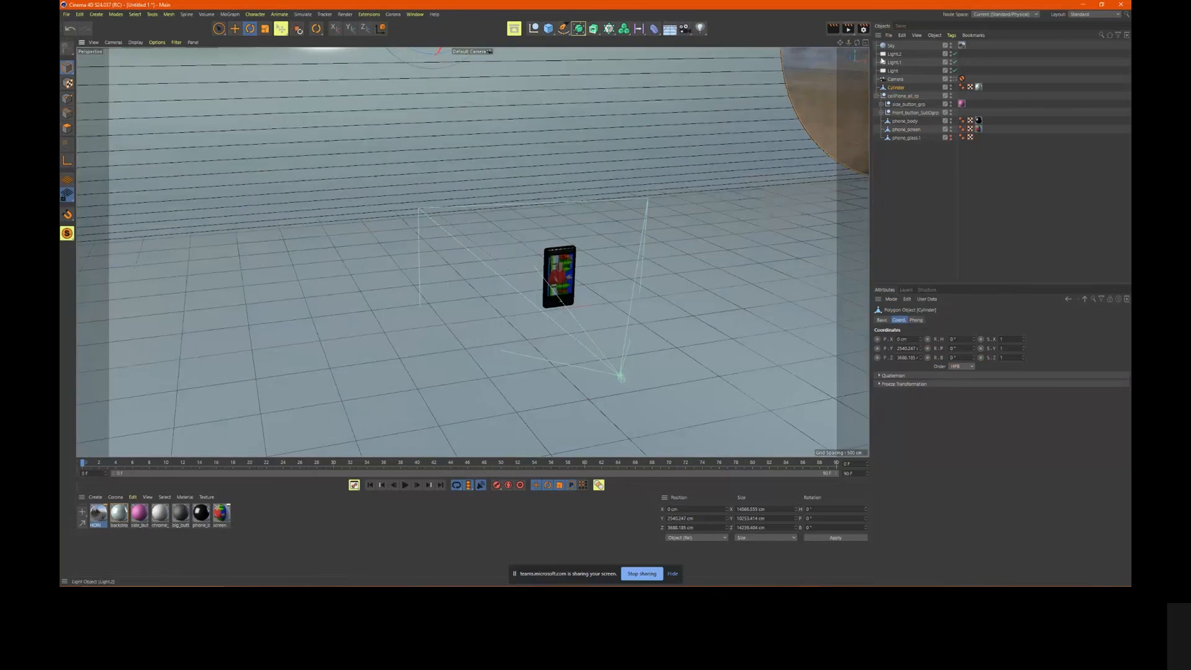
left_click(955, 79)
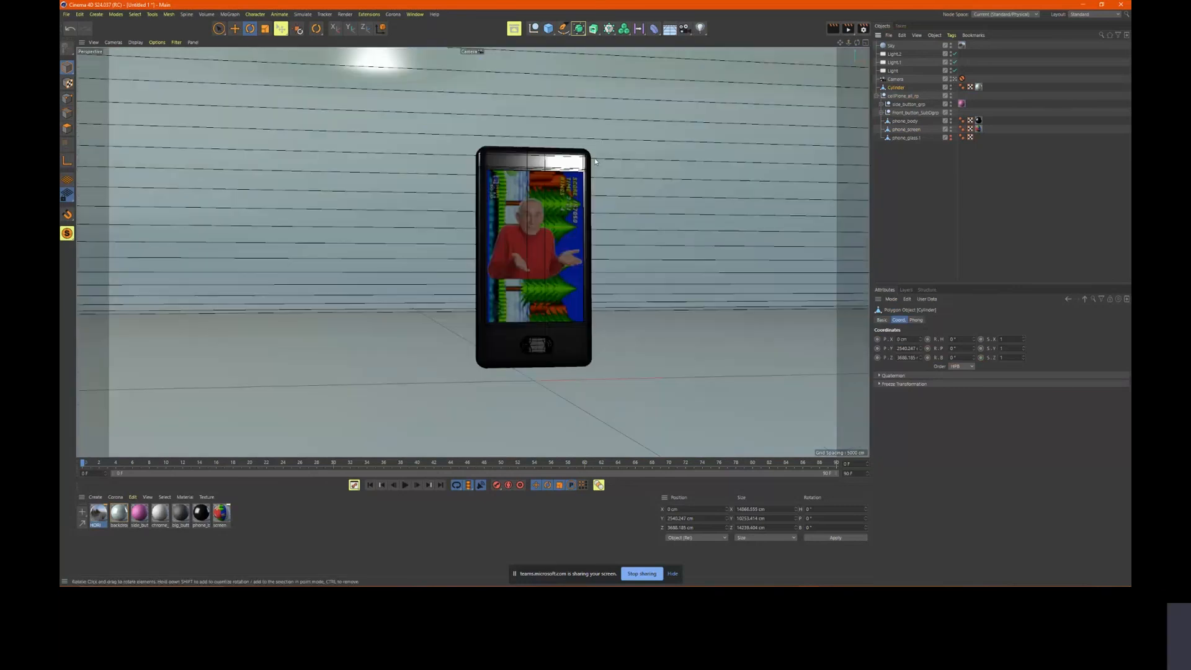
Raise the phone_body material's reflection strength to 12% and render the scene
double_click(202, 517)
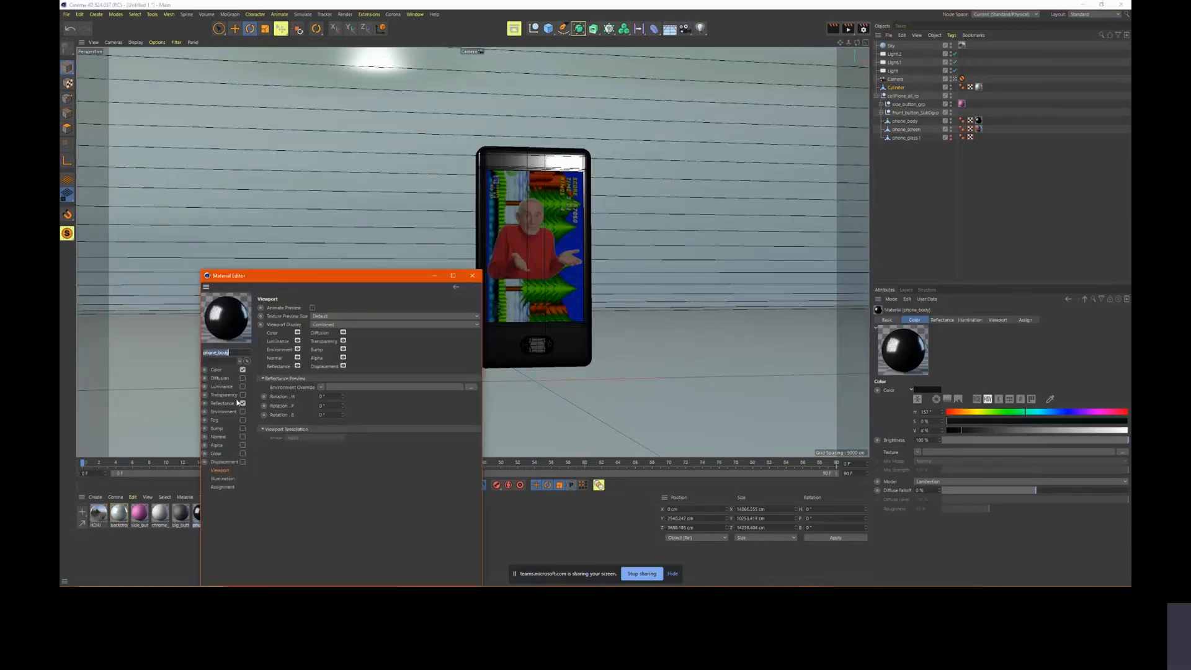
left_click(225, 403)
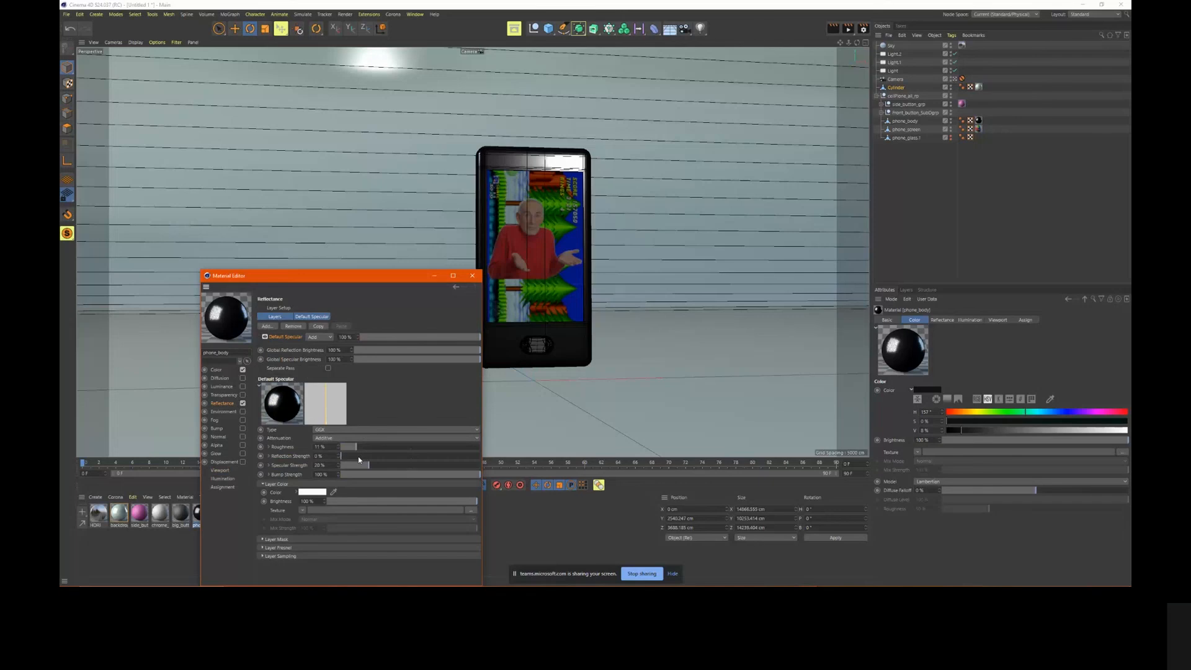
left_click_drag(358, 459, 365, 459)
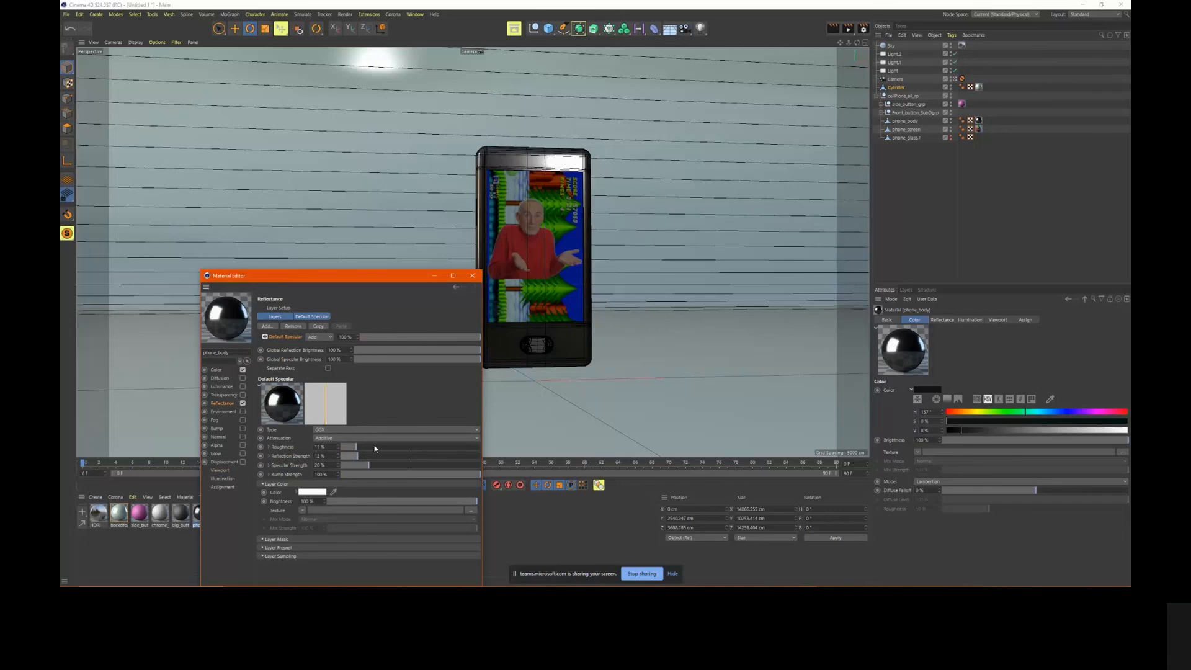
key("shift+r")
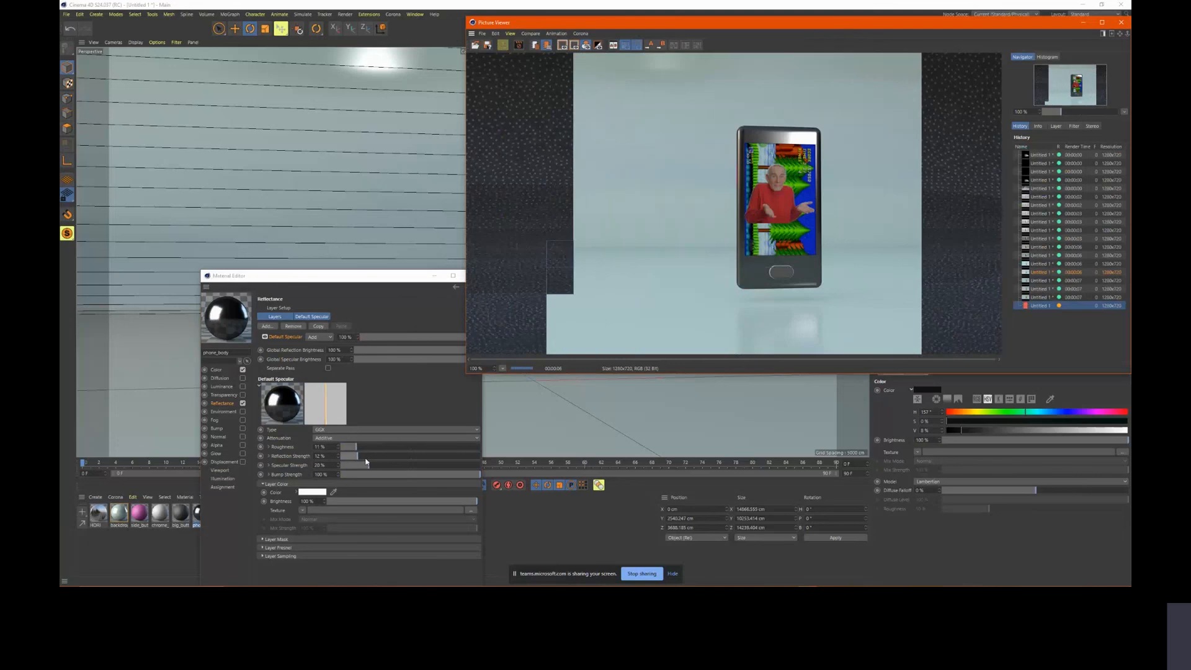
Try a roughness of about 30% on the phone_body material and render the scene again
left_click_drag(356, 446, 383, 448)
left_click_drag(1015, 25, 984, 53)
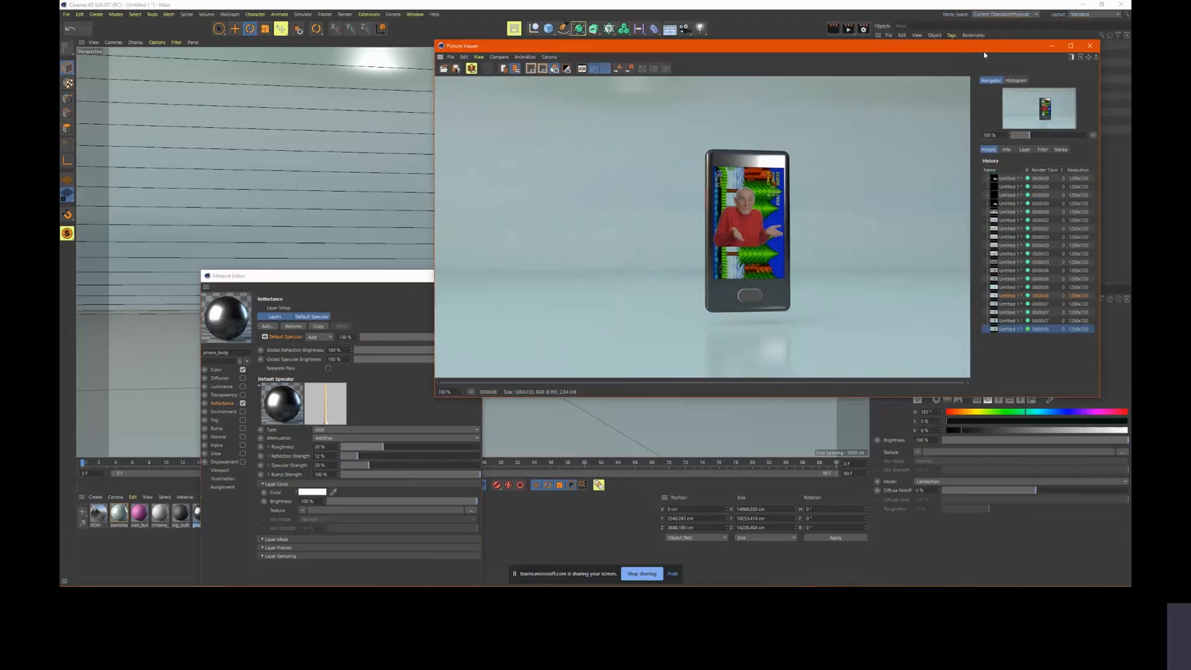
left_click(848, 28)
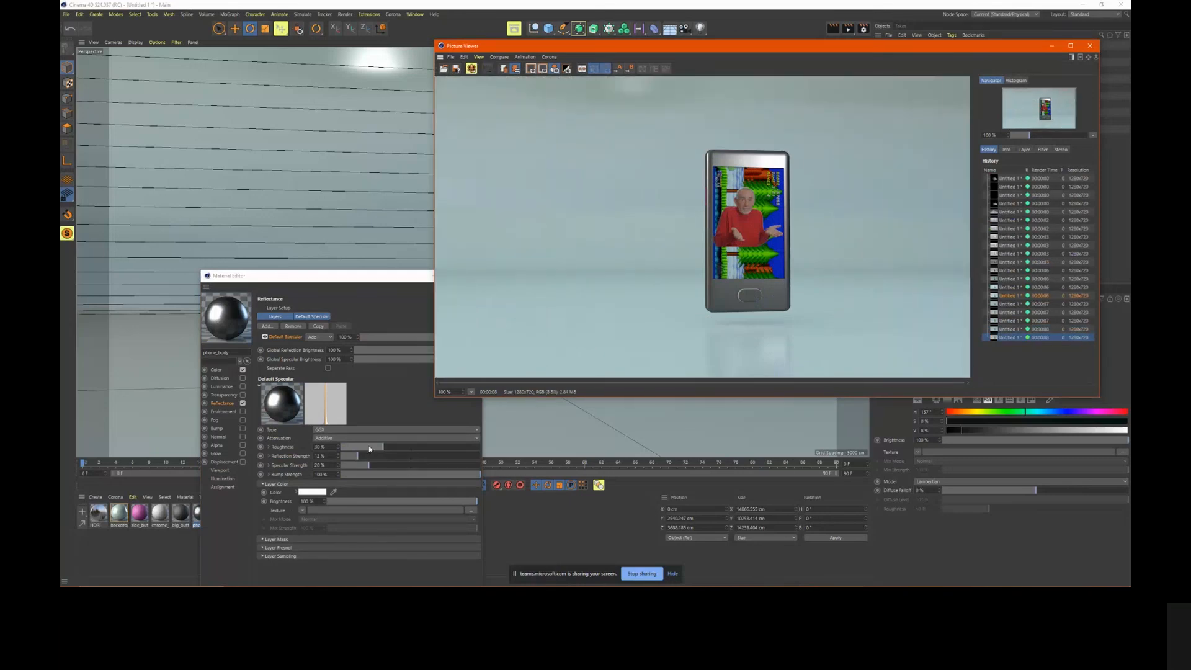
Set phone_body's roughness to about 20% and its specular strength to about 4%, and render the result
left_click_drag(411, 449, 343, 466)
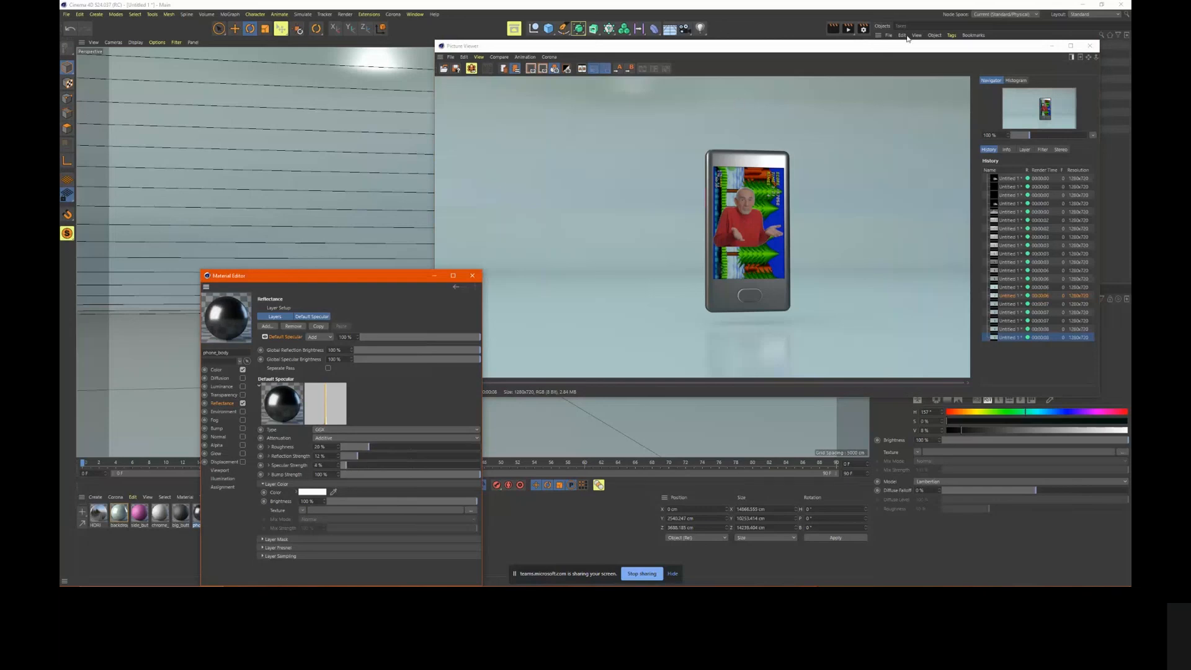
left_click(847, 28)
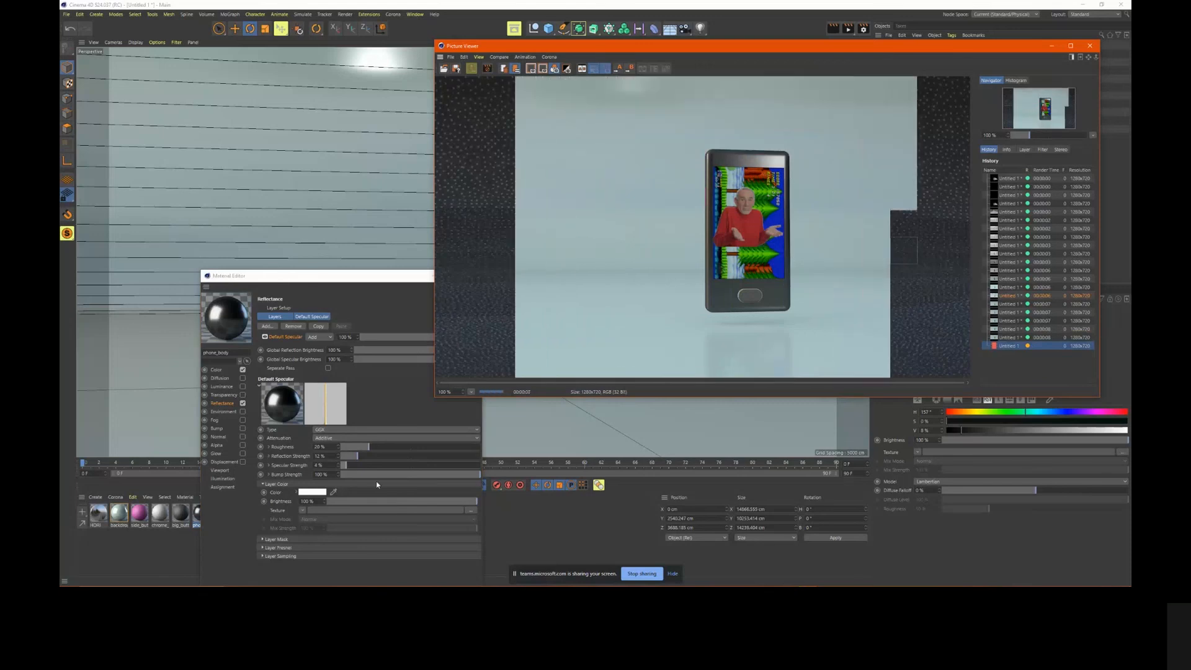
Darken the phone_body material's base colour to nearly black and render the scene
left_click(215, 369)
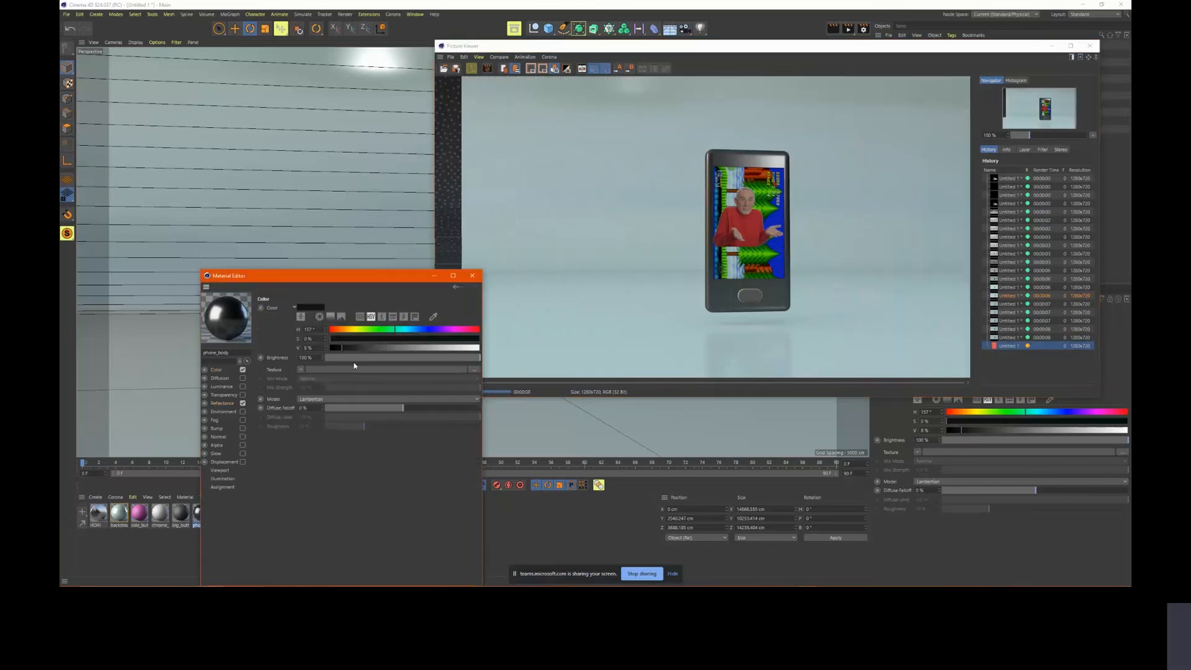
left_click_drag(342, 347, 333, 348)
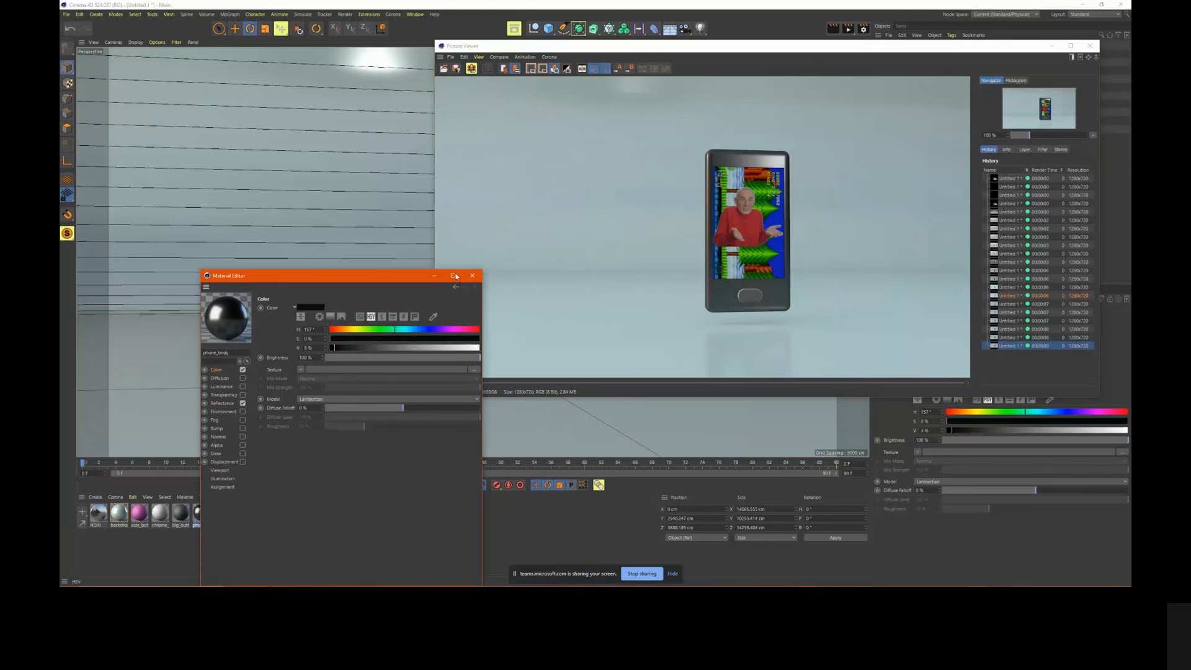
key("shift+r")
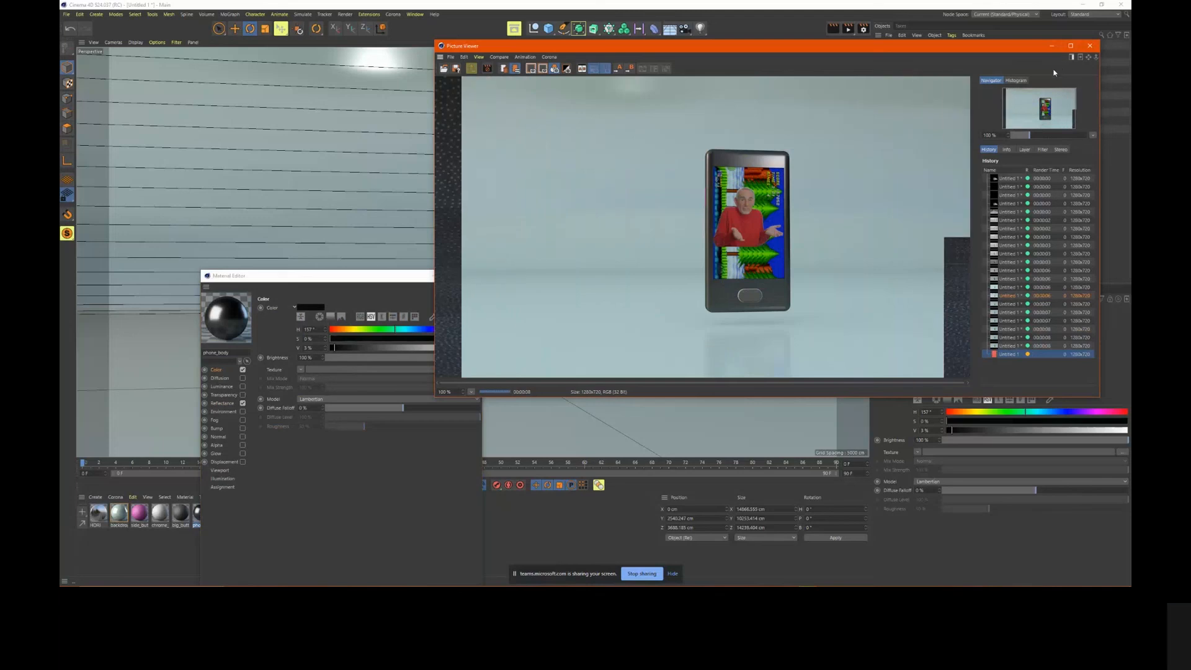
Lower the backdrop material's colour value to about 29% for a dark grey backdrop, and render the scene
left_click(193, 187)
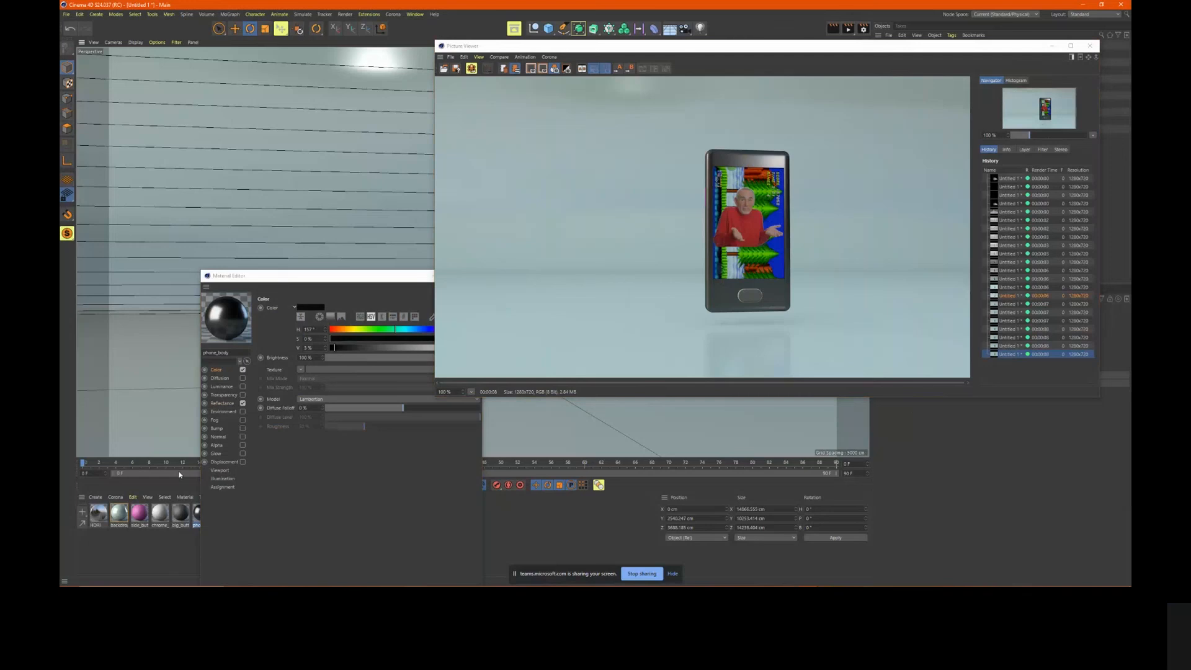
left_click(118, 514)
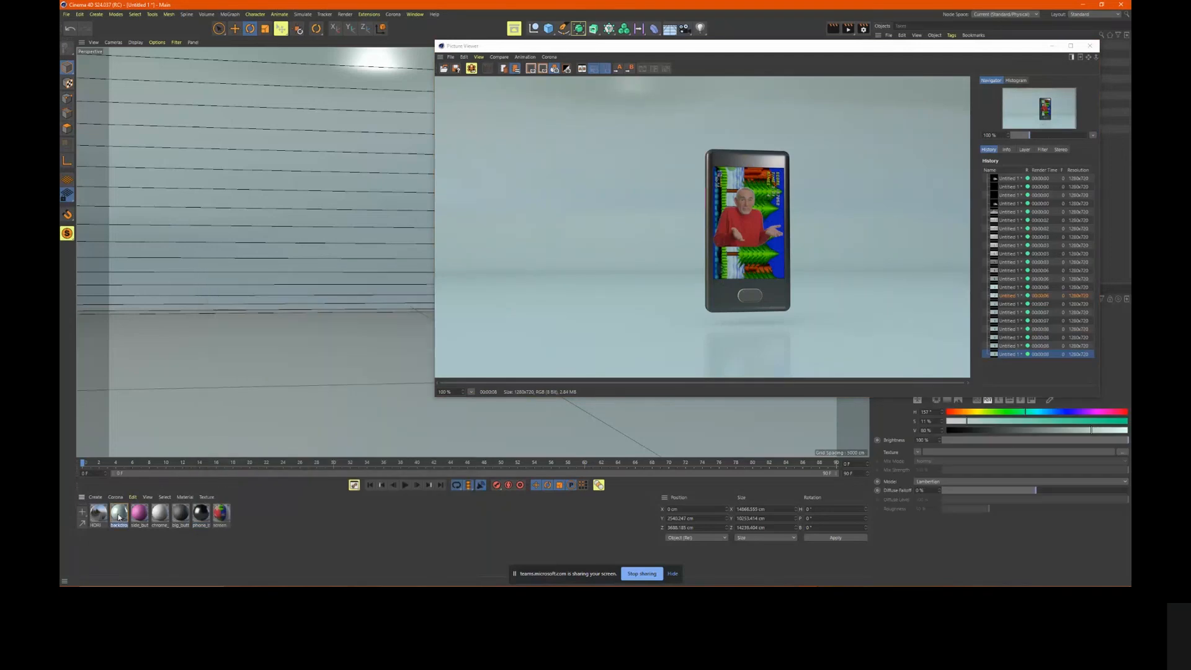
double_click(119, 515)
left_click(139, 371)
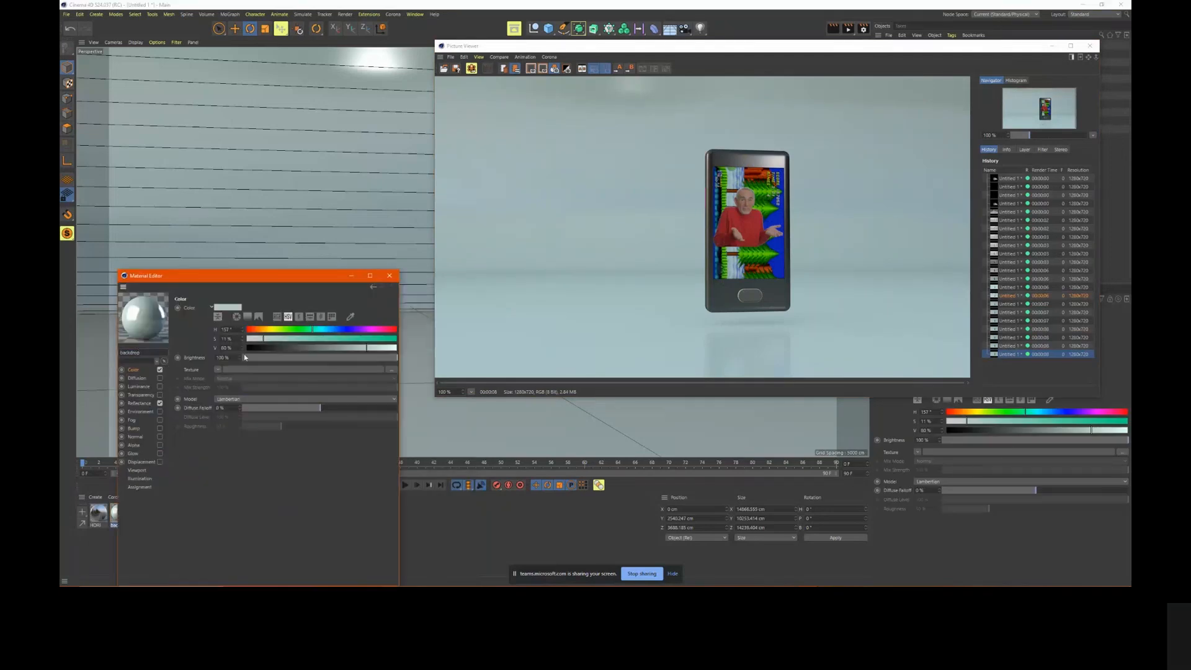
left_click_drag(318, 350, 277, 352)
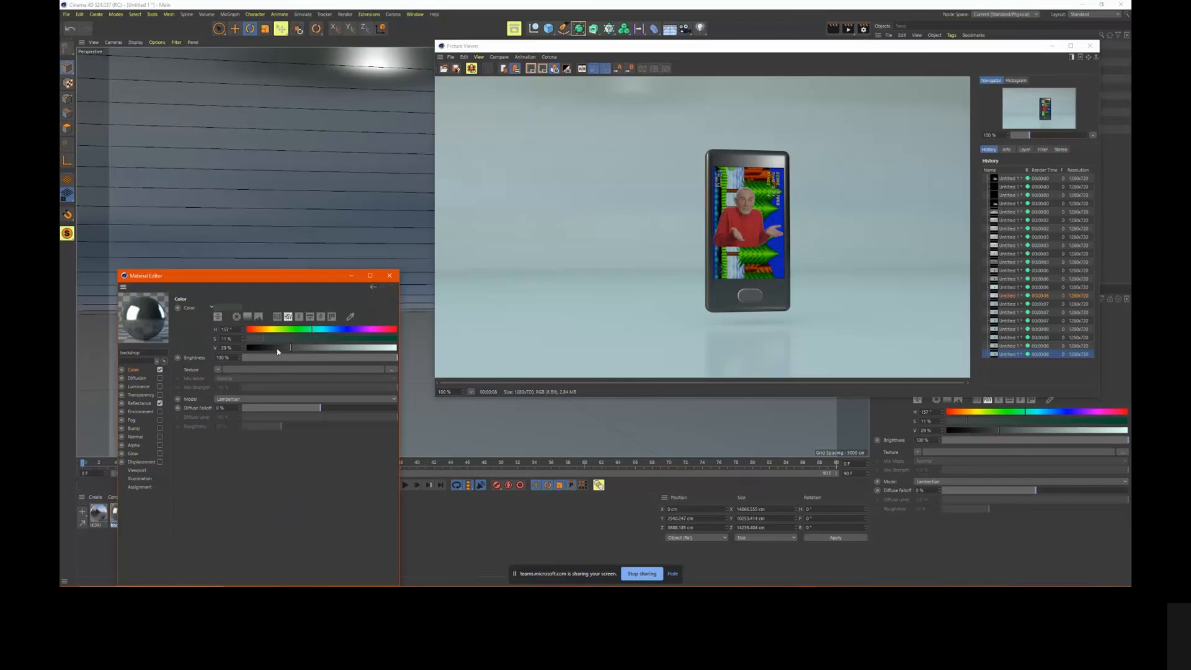
left_click(845, 31)
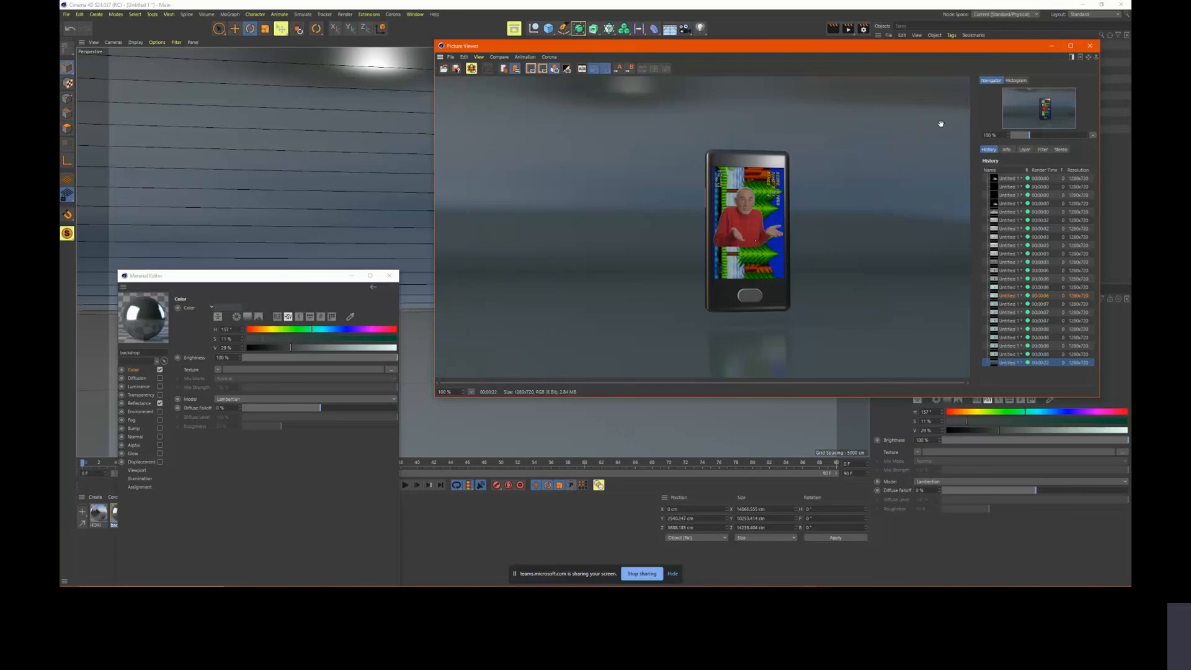
Close the render window, leave the scene camera, and frame the phone in a closer, slightly angled view
left_click(1090, 46)
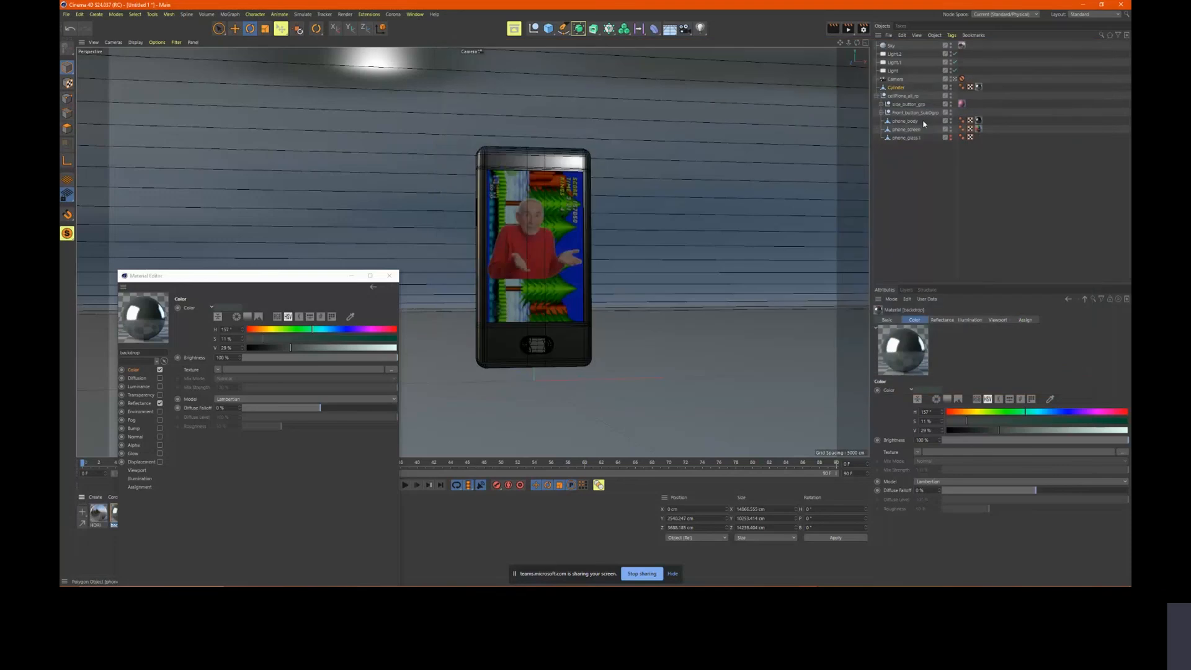
left_click(896, 79)
left_click(955, 79)
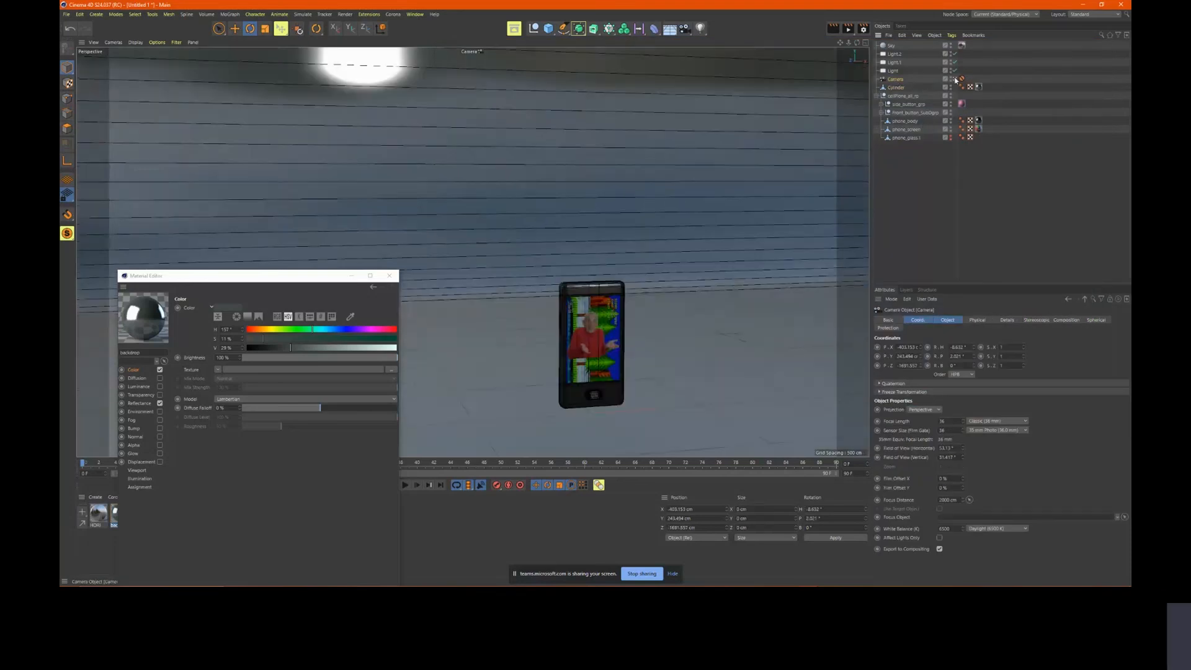
left_click_drag(686, 268, 543, 234, "alt")
right_click_drag(476, 204, 563, 194, "alt")
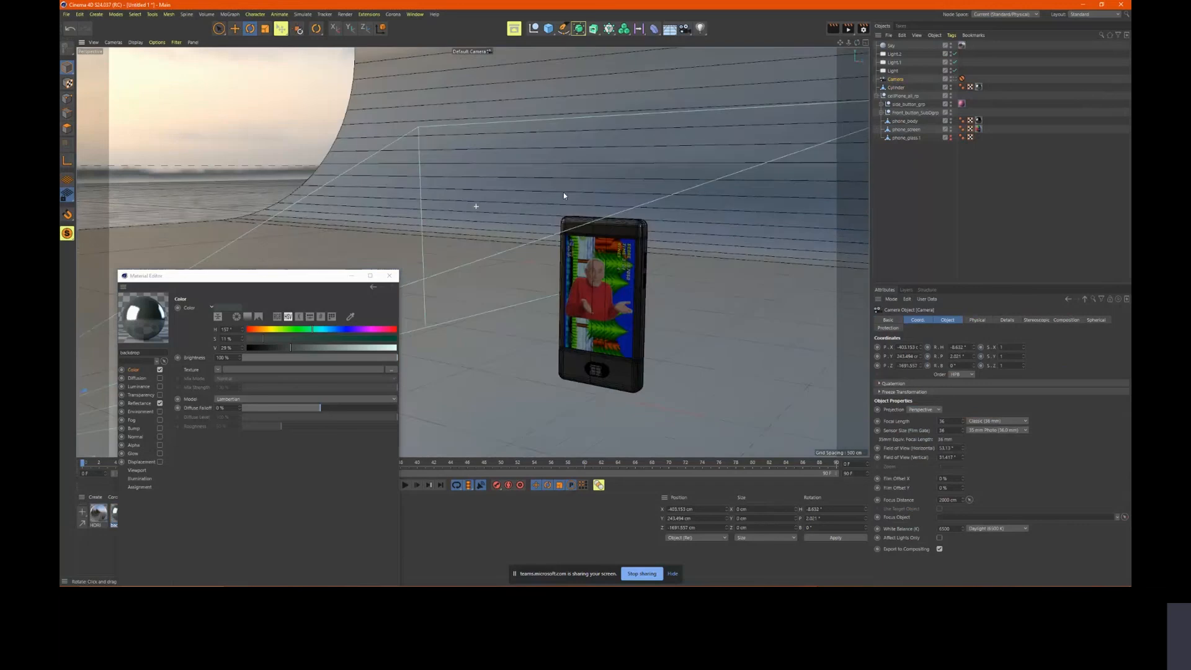
middle_click_drag(563, 194, 550, 160, "alt")
left_click_drag(551, 160, 598, 173, "alt")
right_click_drag(600, 173, 633, 171, "alt")
middle_click_drag(633, 170, 633, 167, "alt")
left_click_drag(634, 167, 674, 176, "alt")
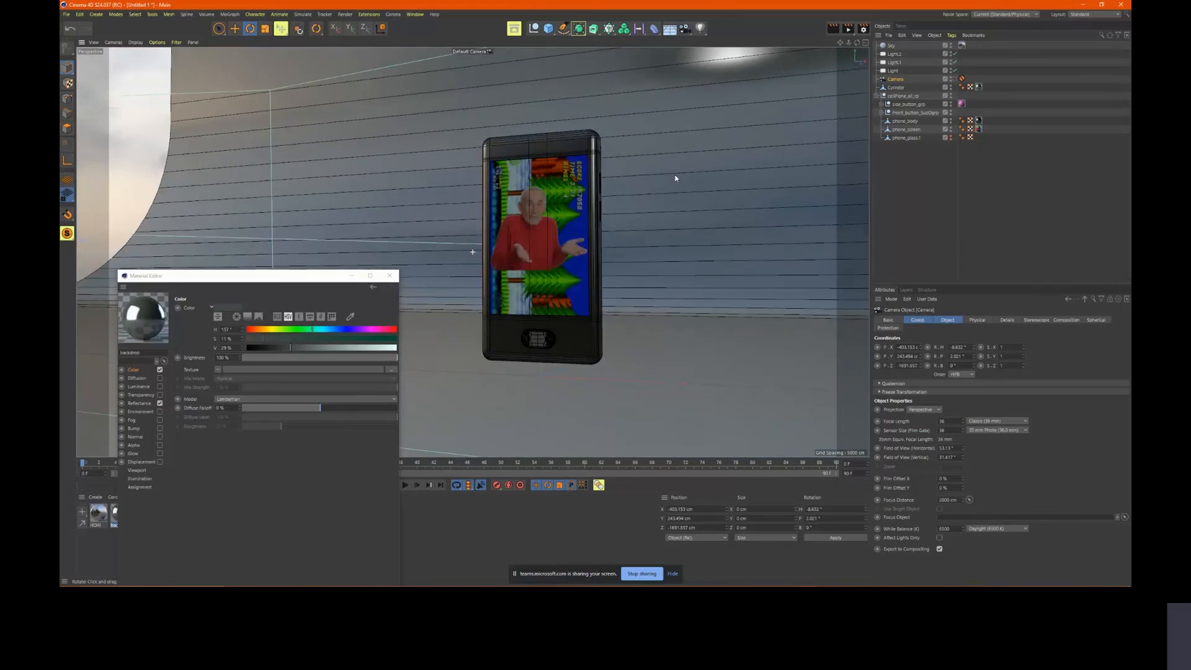
middle_click_drag(674, 176, 647, 167, "alt")
left_click_drag(646, 166, 621, 162, "alt")
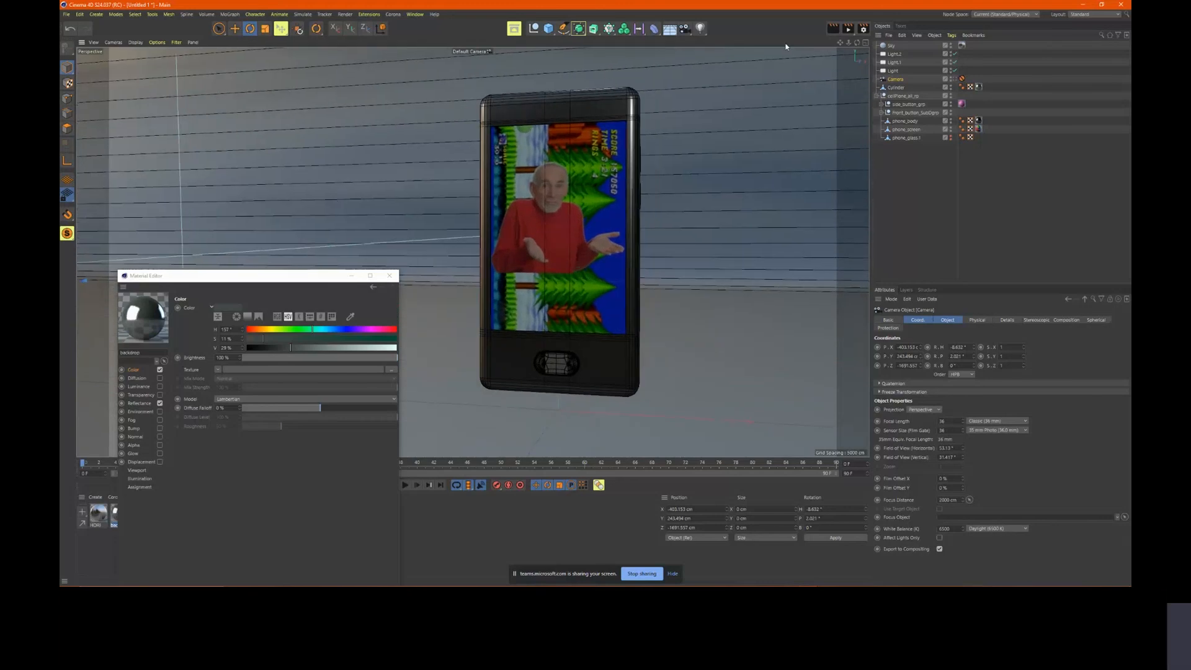
Add a second camera at the closer view, render the scene, and close the backdrop's material editor
left_click(685, 29)
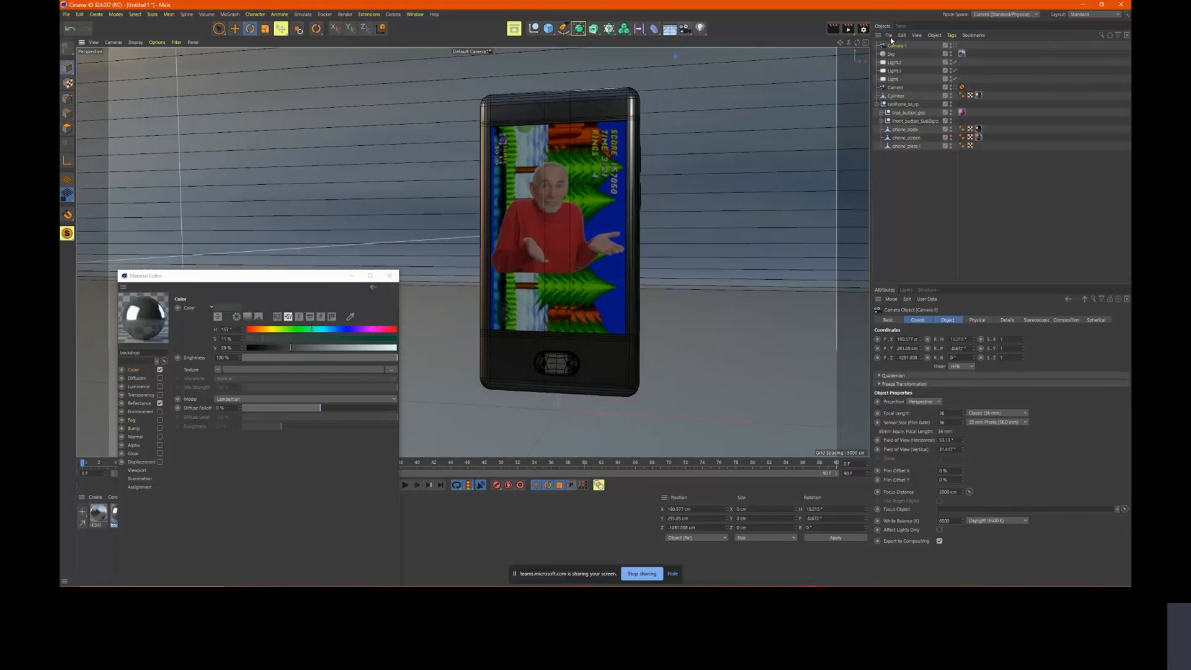
left_click(847, 29)
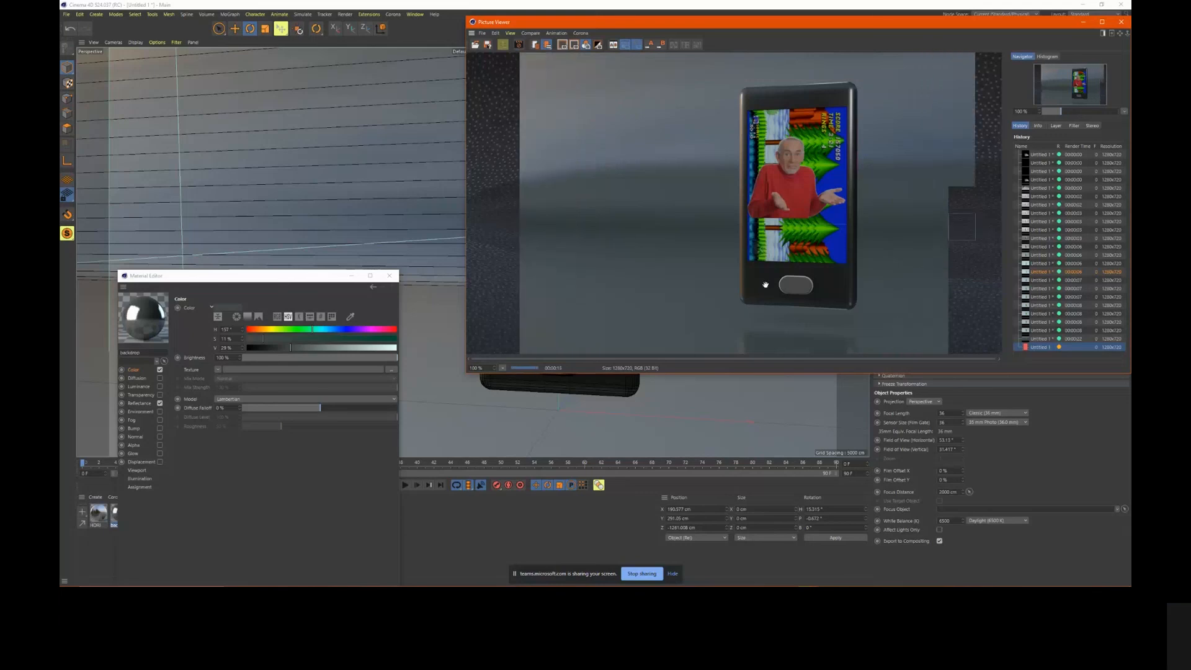
left_click(390, 275)
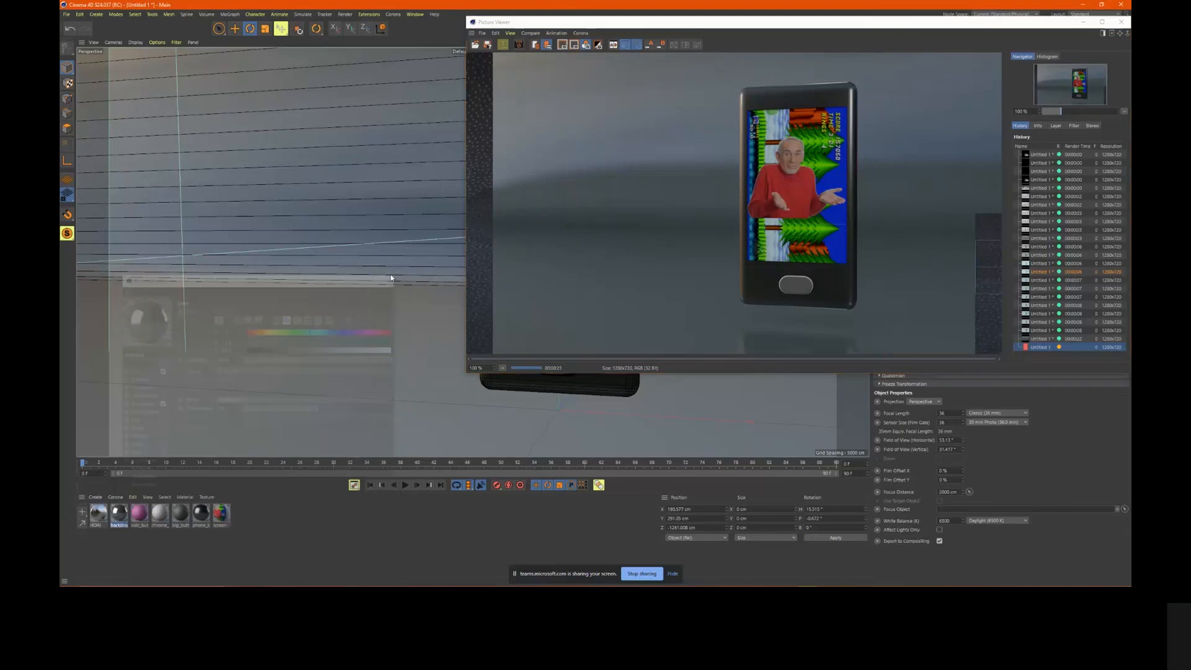
Change the big_button material's default specular reflectance type to Beckmann and set its roughness to 11%
double_click(159, 515)
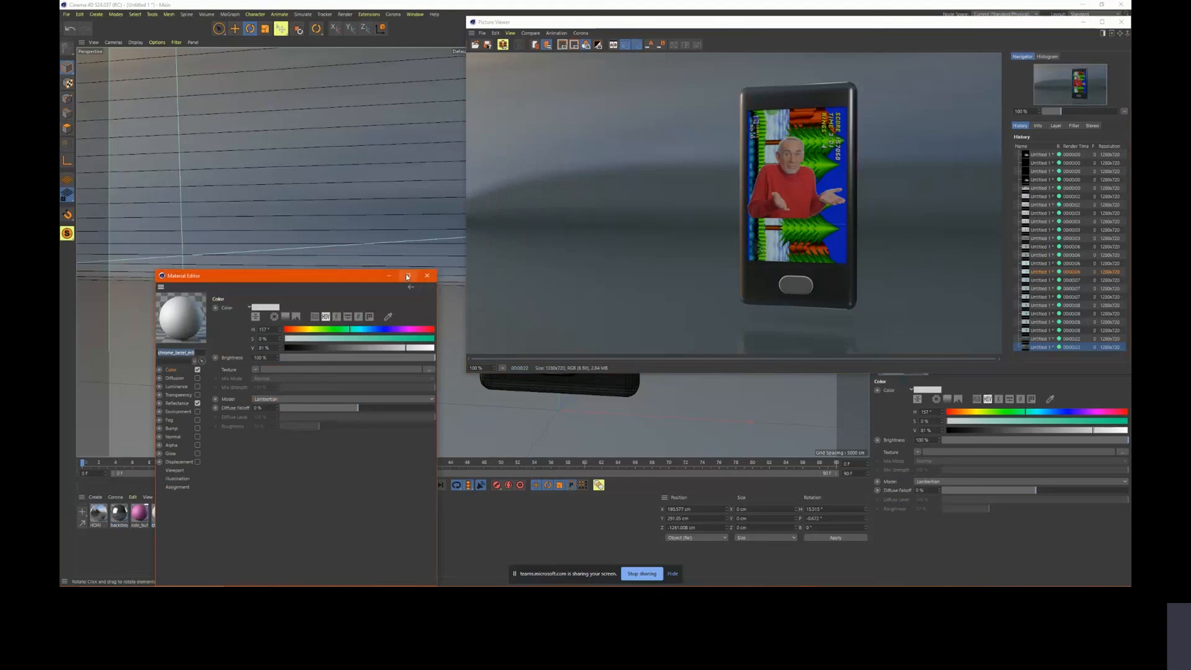
left_click(434, 273)
double_click(180, 512)
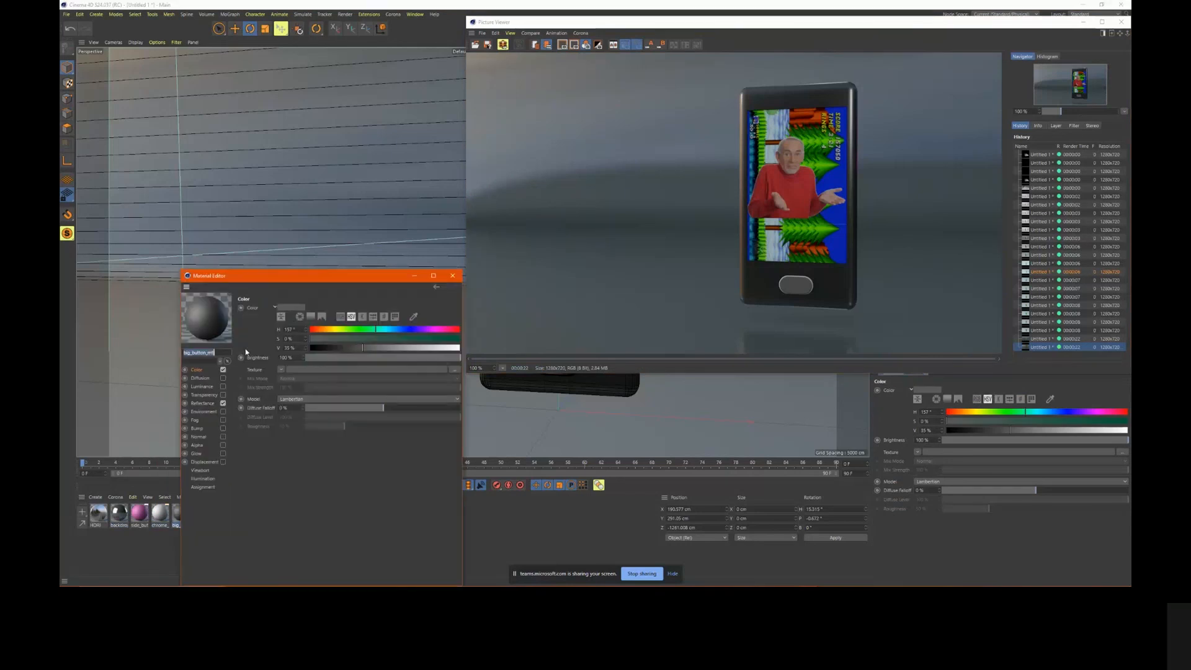
left_click(202, 403)
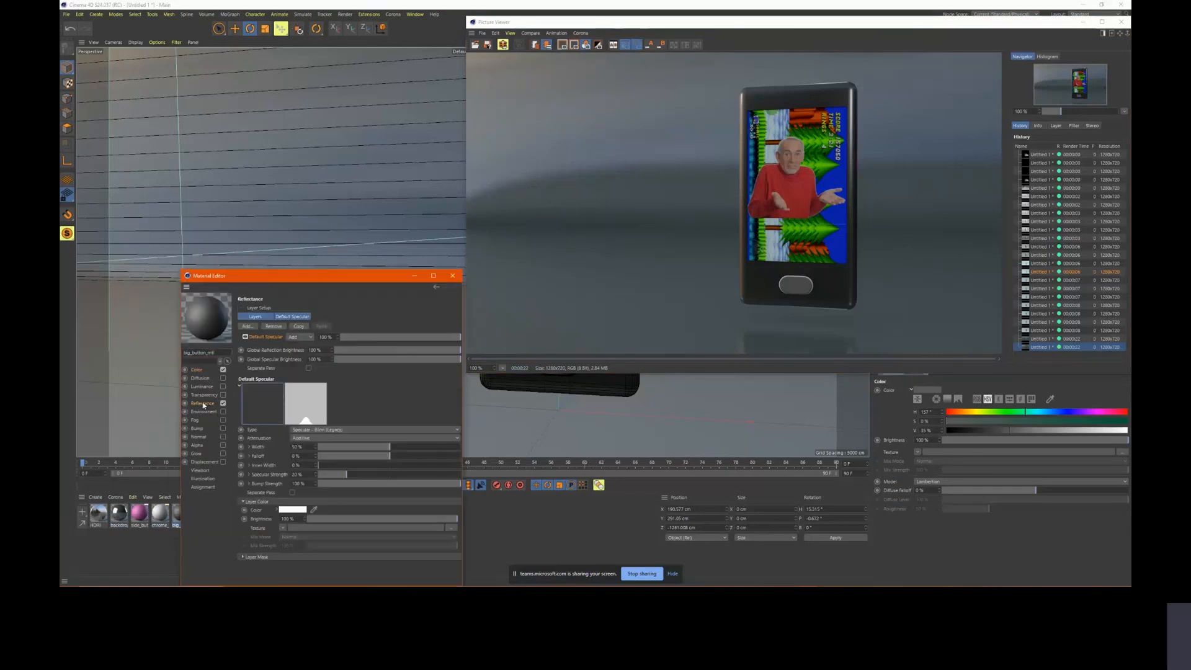
left_click(335, 429)
left_click(323, 438)
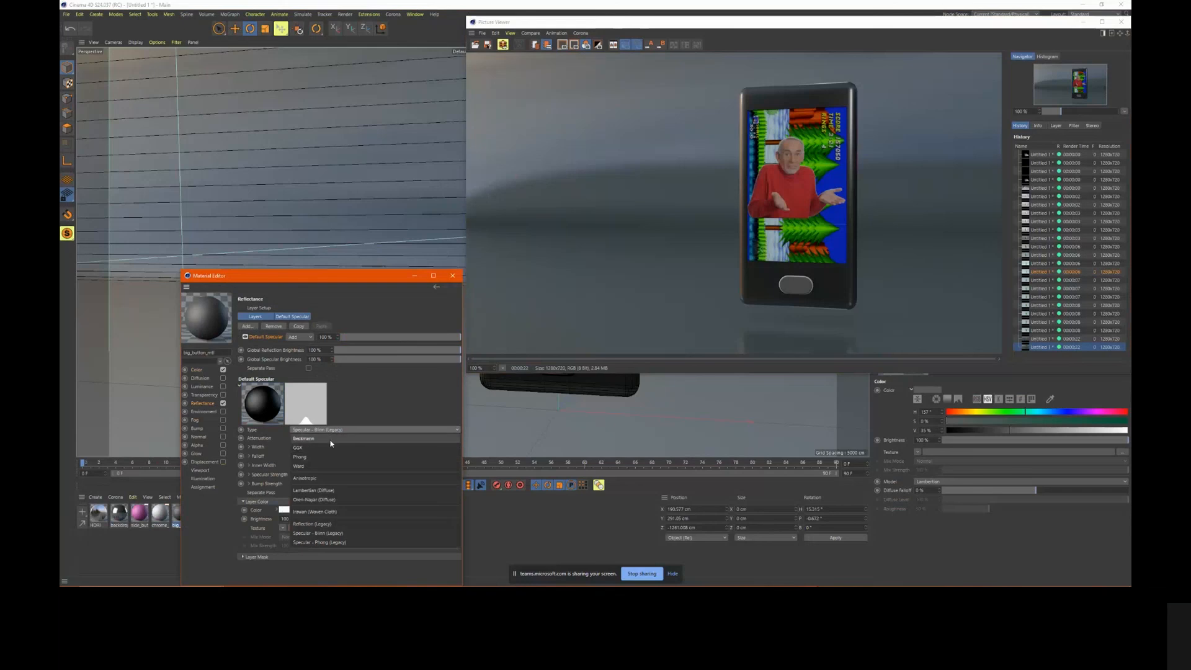
left_click_drag(344, 449, 336, 447)
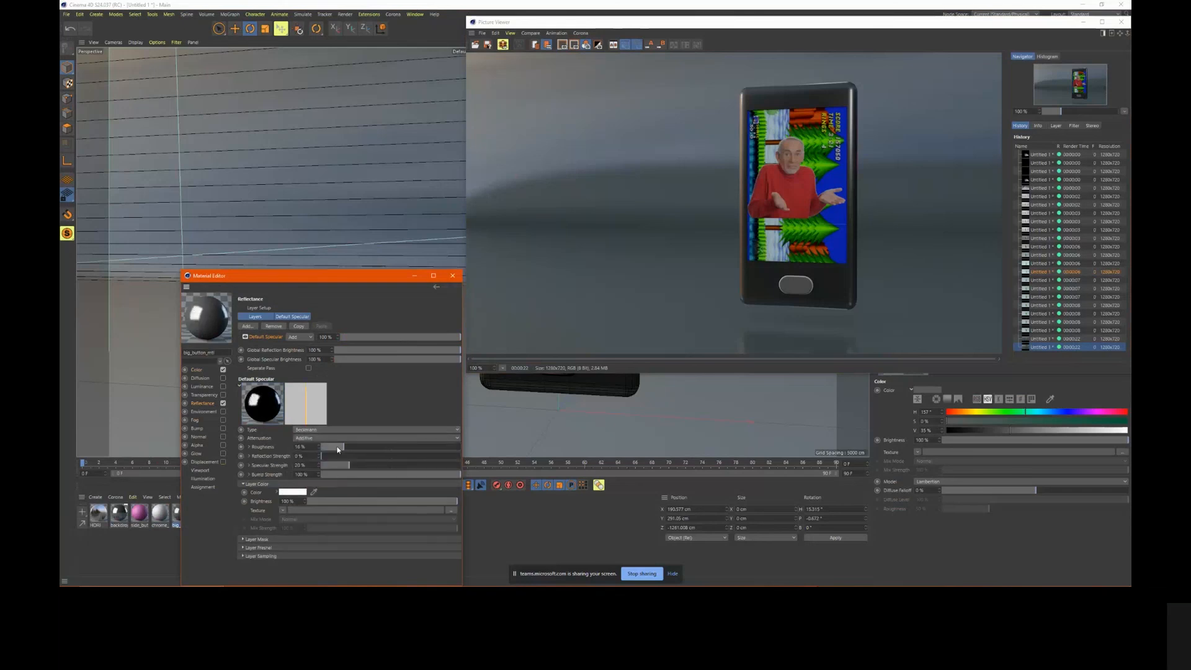
Move the render window clear of the render controls and render the scene with the updated button material
left_click_drag(904, 20, 867, 45)
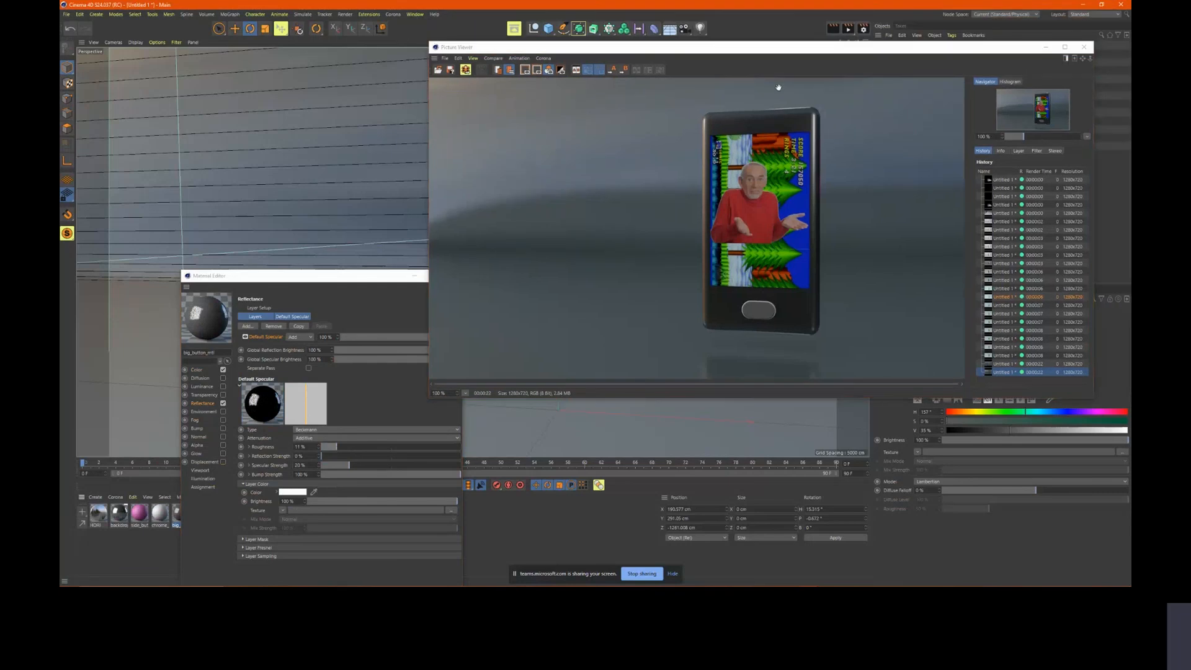
left_click(853, 29)
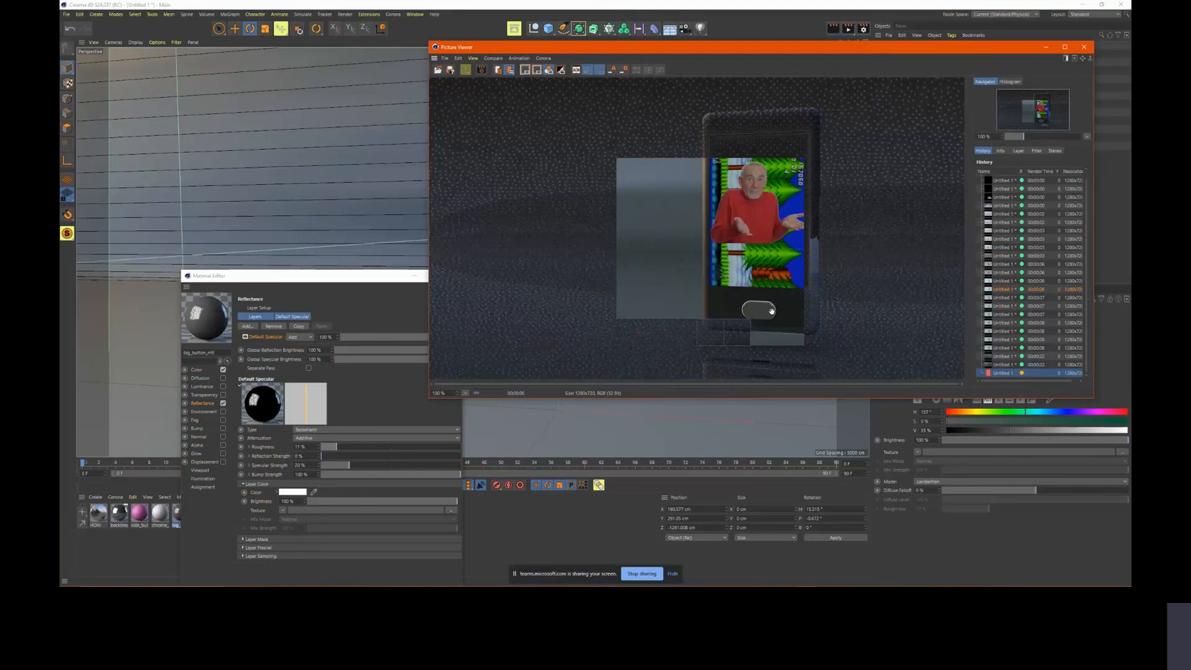
scroll(772, 313, "up", 3)
scroll(772, 304, "down", 2)
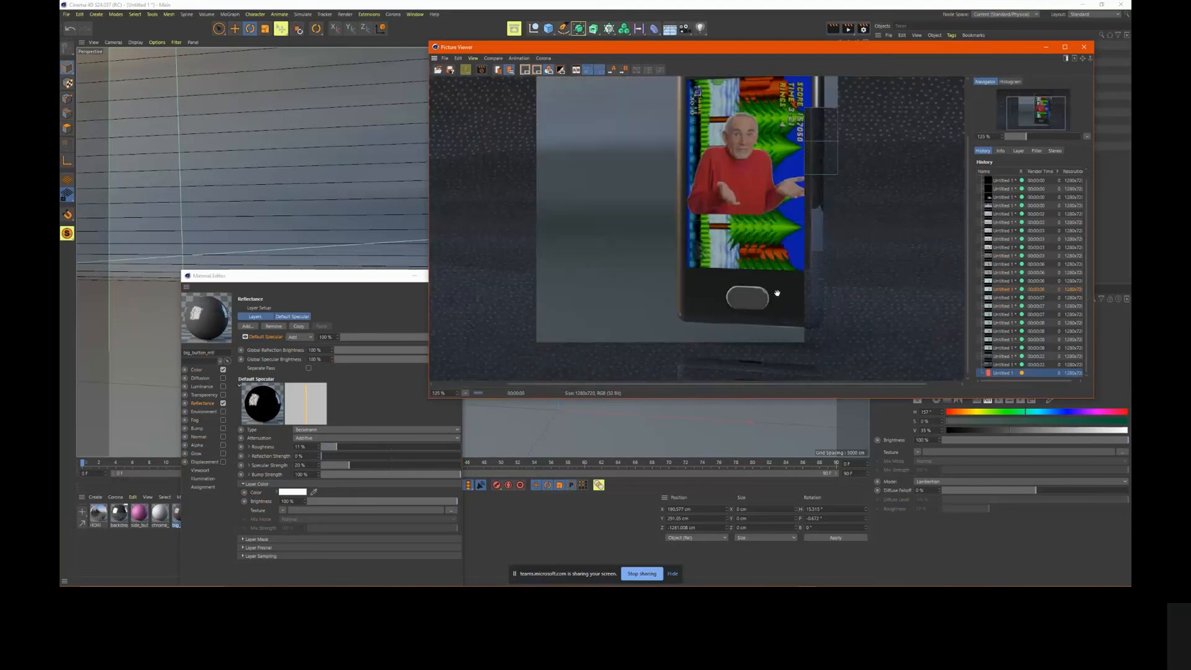
Review the earlier renders in the render history in order, ending with the current render of the whole phone
left_click(1010, 206)
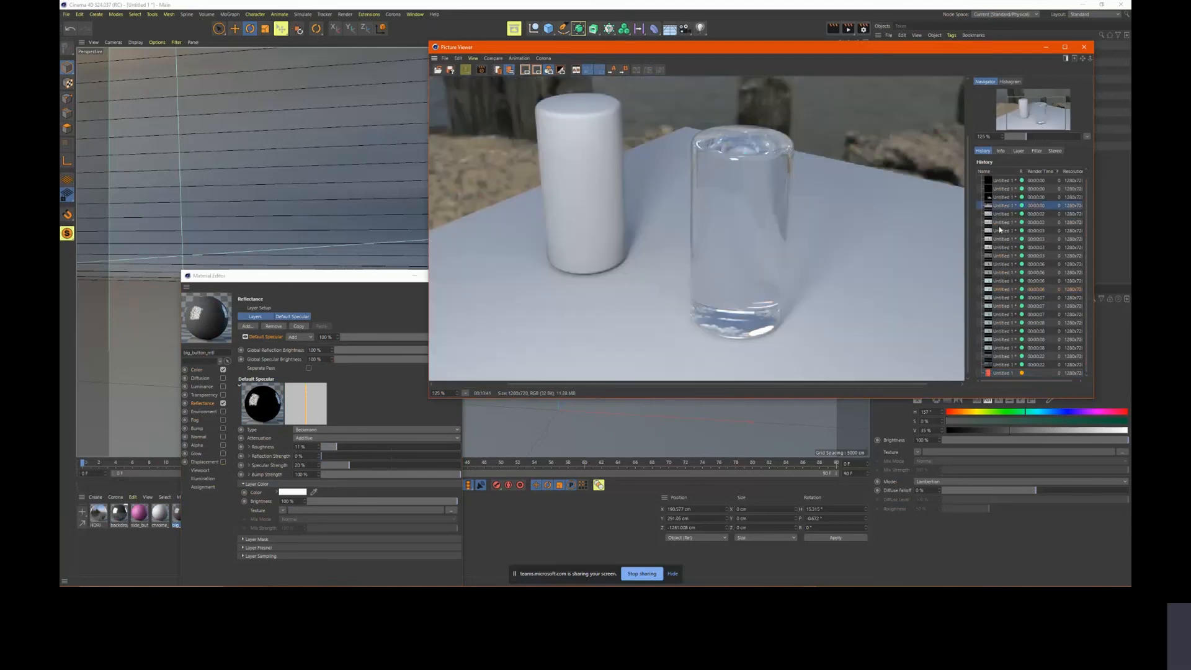
key("Down")
key("Down")
key("Up")
key("Up")
left_click(1000, 229)
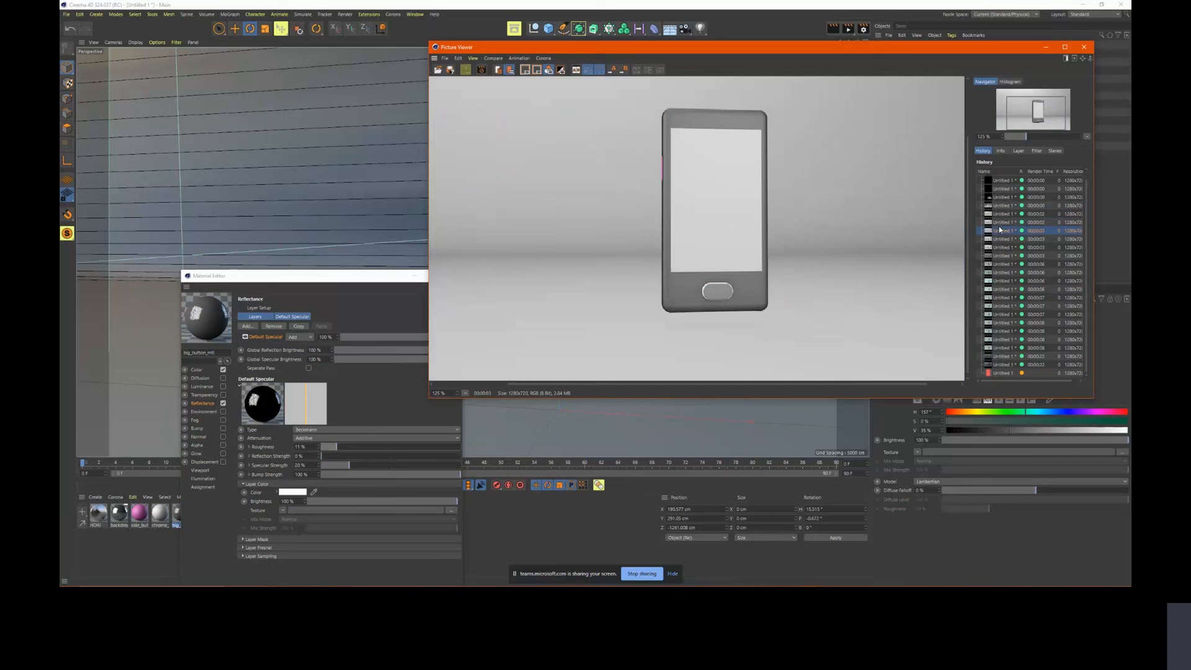
key("Down")
key("Down")
key("Down")
key("Down")
key("Down")
key("Down")
key("Down")
key("Down")
key("Down")
key("Down")
key("Down")
key("Down")
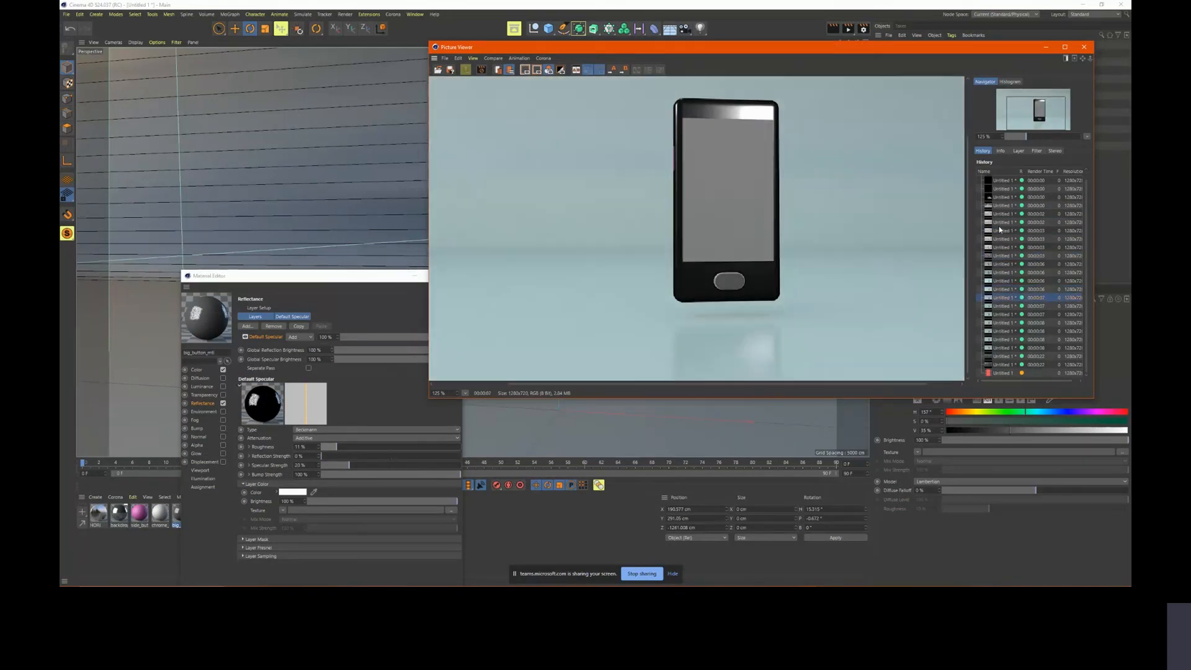
key("Down")
key("Down")
key("Down")
key("Down")
key("Down")
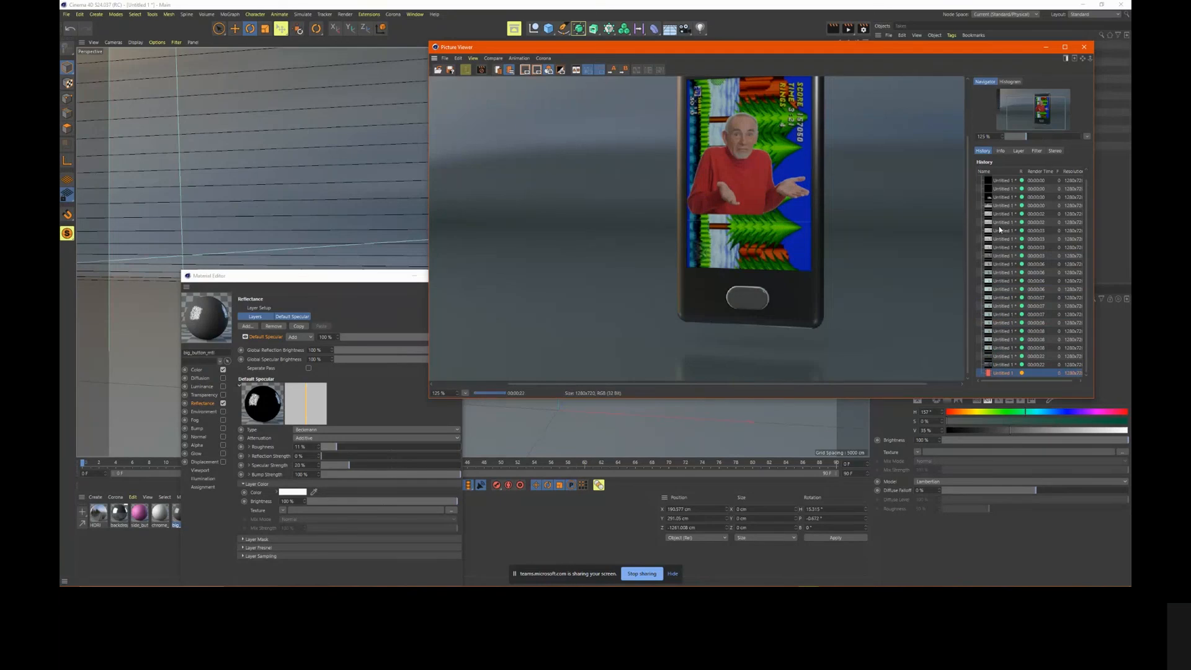
scroll(874, 206, "down", 2)
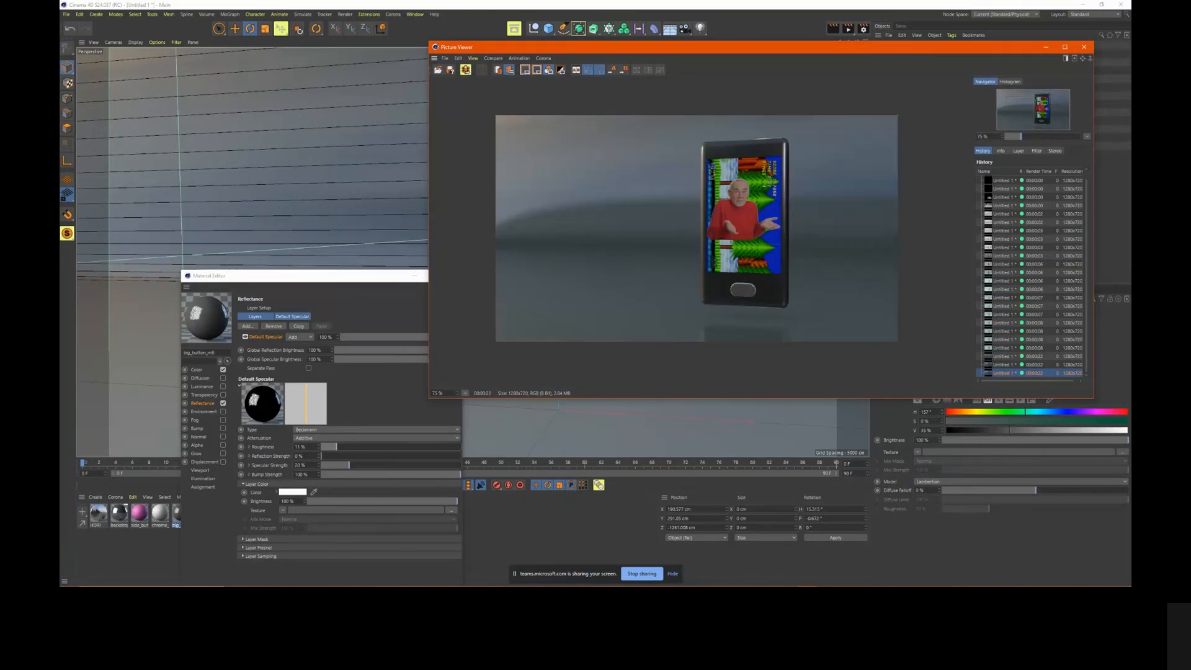